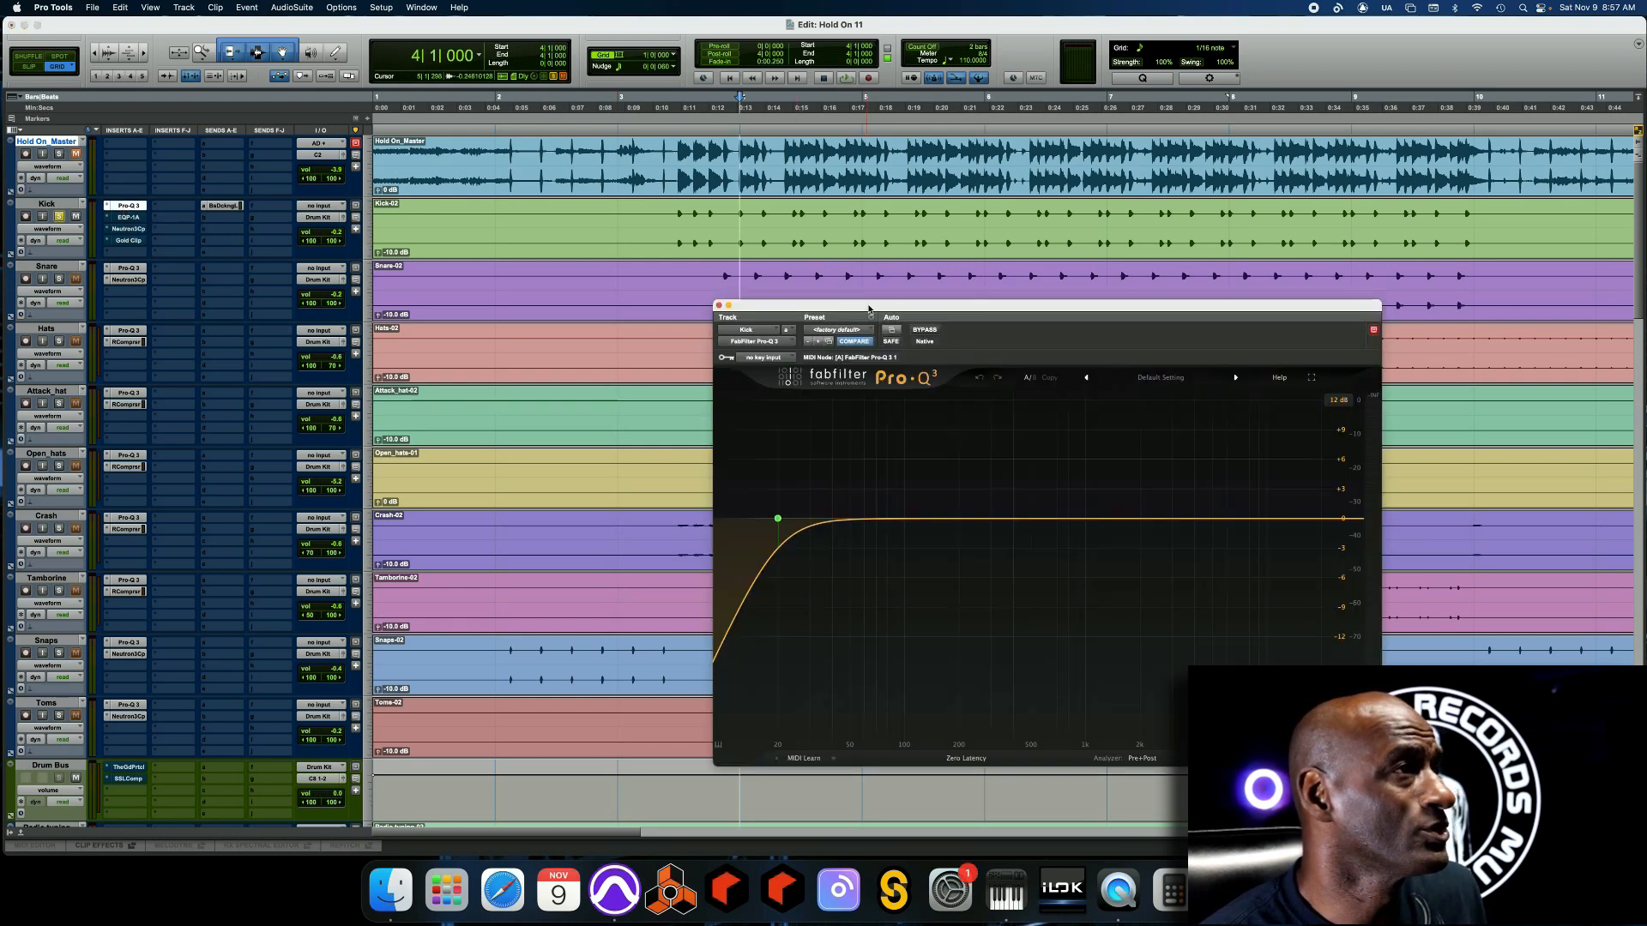
Play the soloed Kick and compare its sound with the Pro-Q 3 high-pass band disabled and re-enabled
{"action": "left_click_drag", "start_coordinate": [868, 309], "coordinate": [866, 181]}
{"action": "mouse_move", "coordinate": [776, 392]}
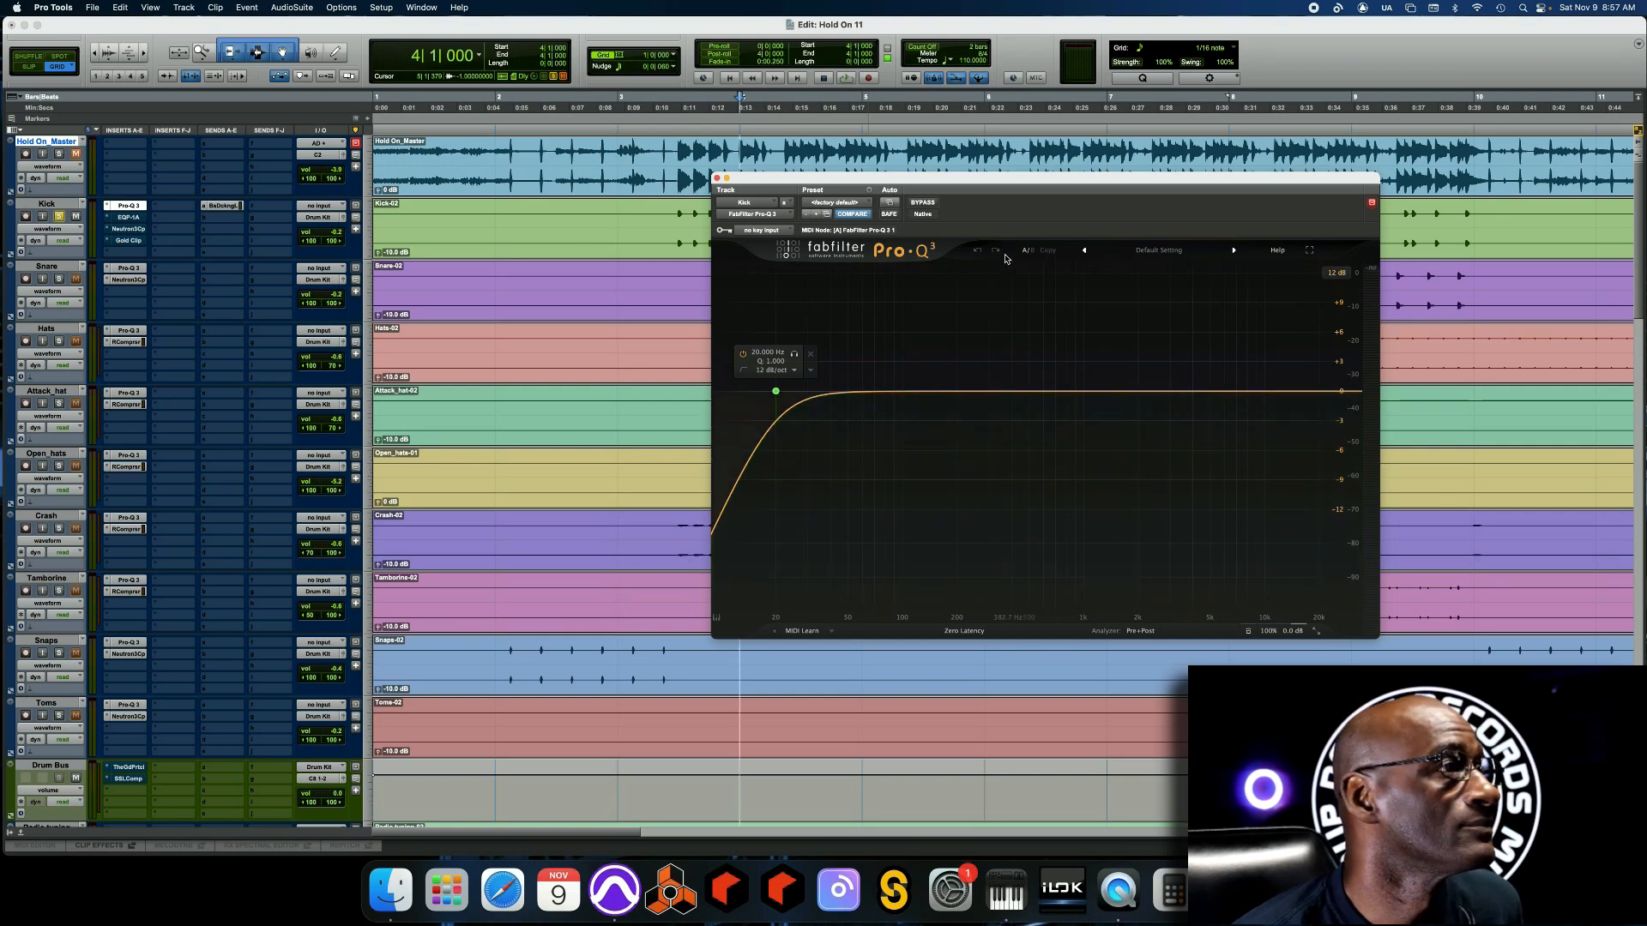
{"action": "key", "text": "space"}
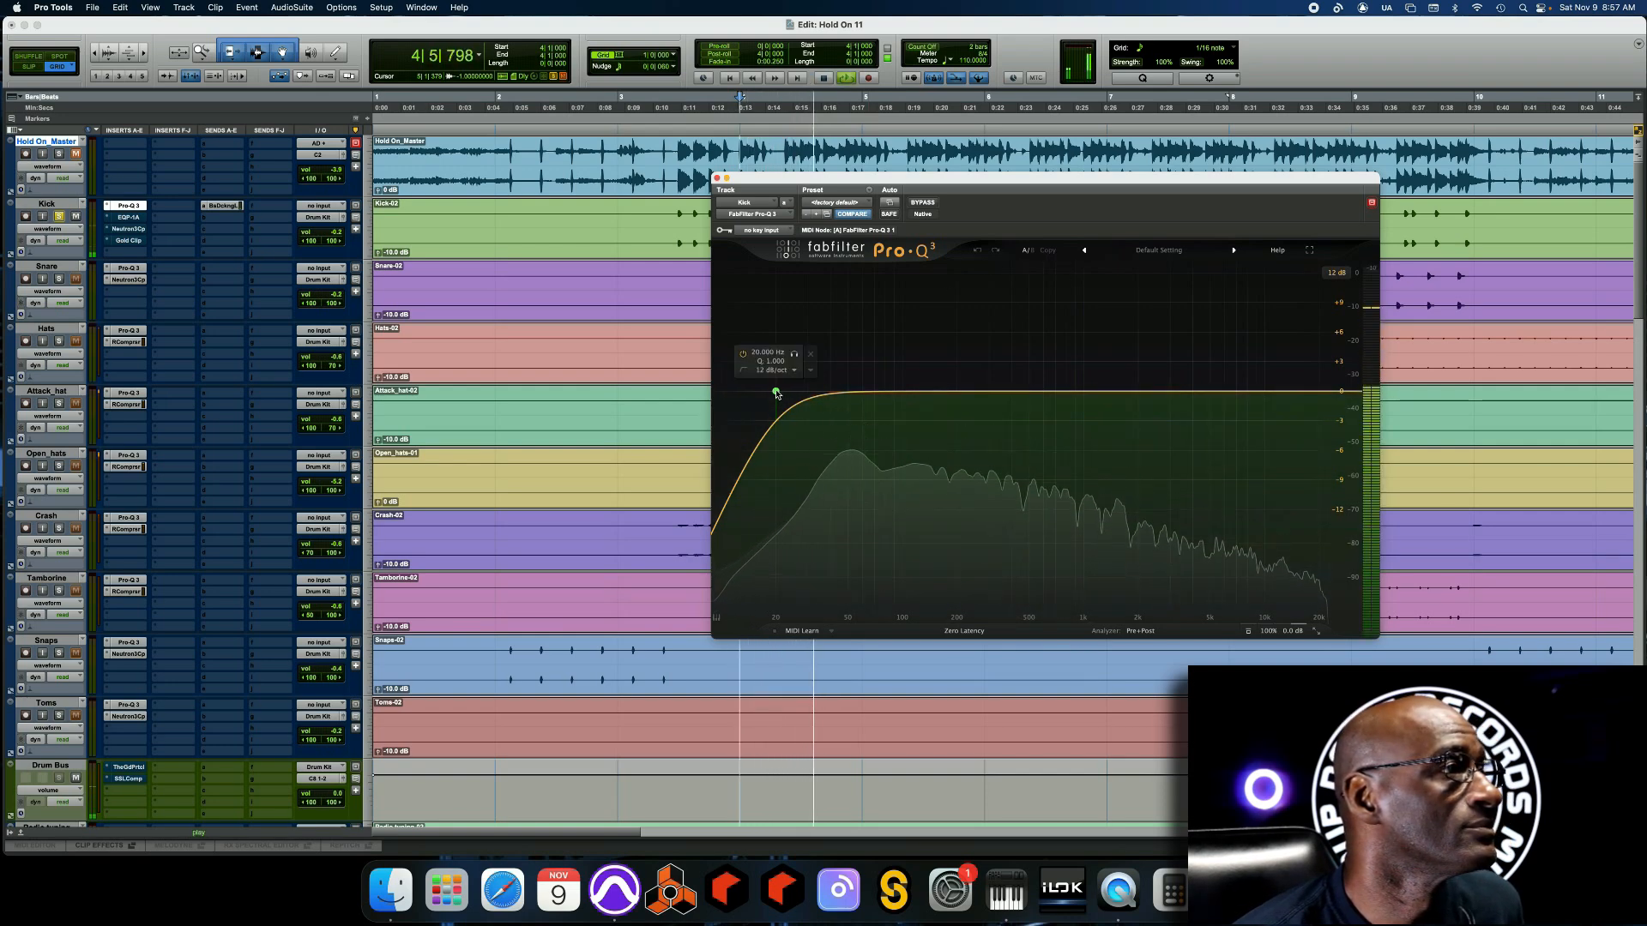
{"action": "left_click", "coordinate": [743, 354]}
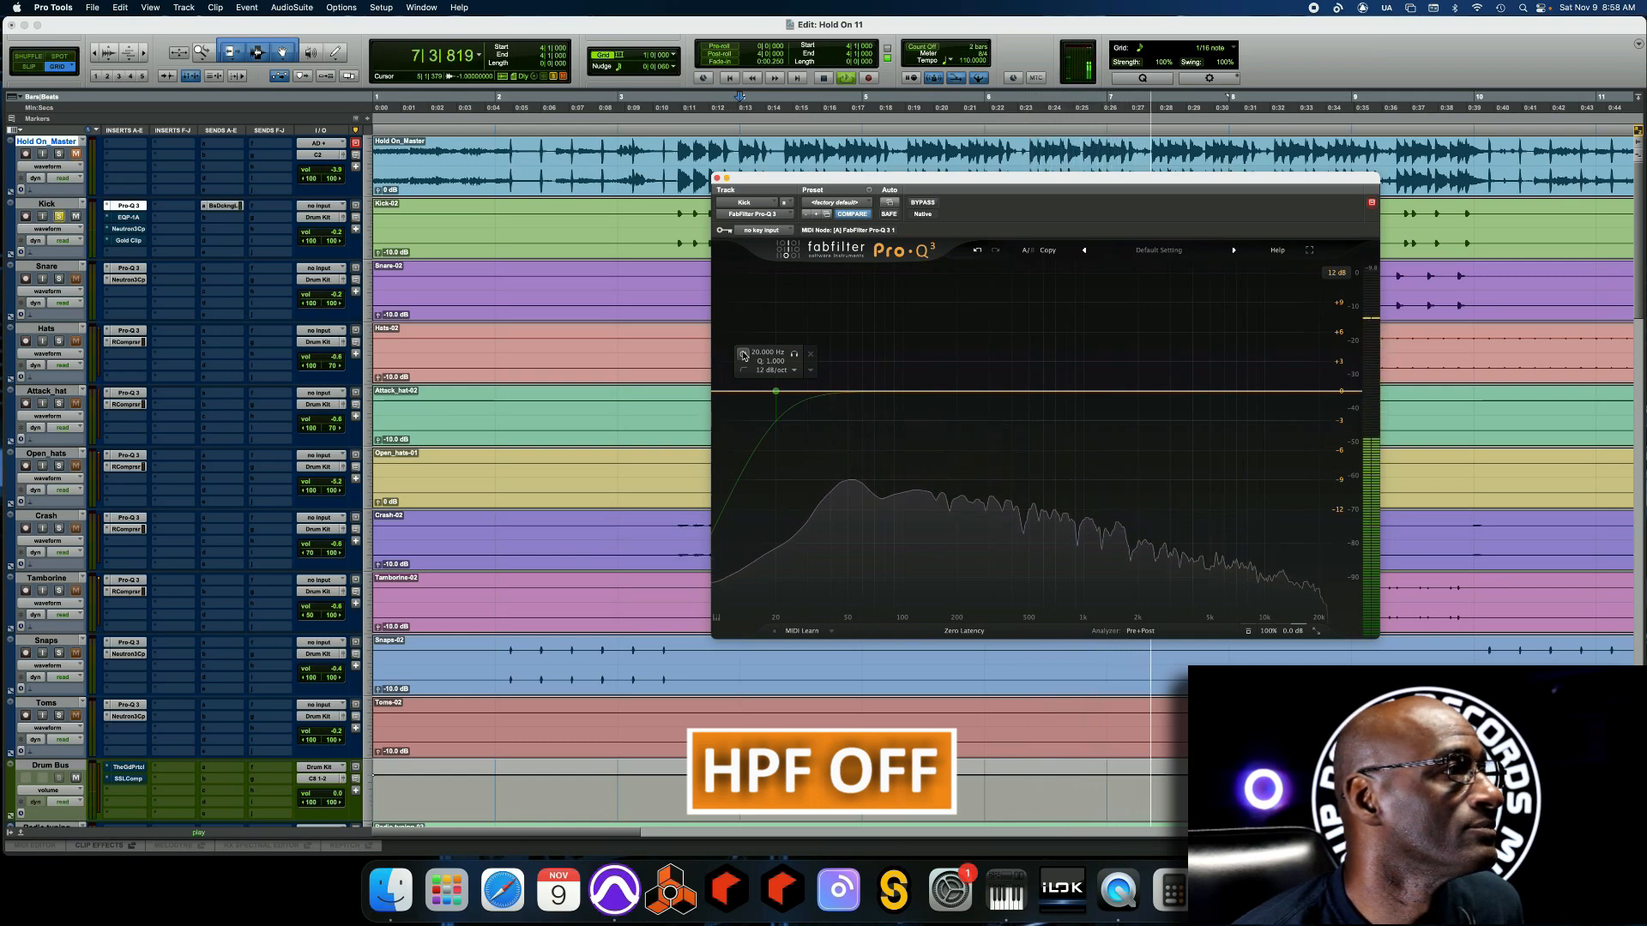
{"action": "left_click", "coordinate": [743, 354]}
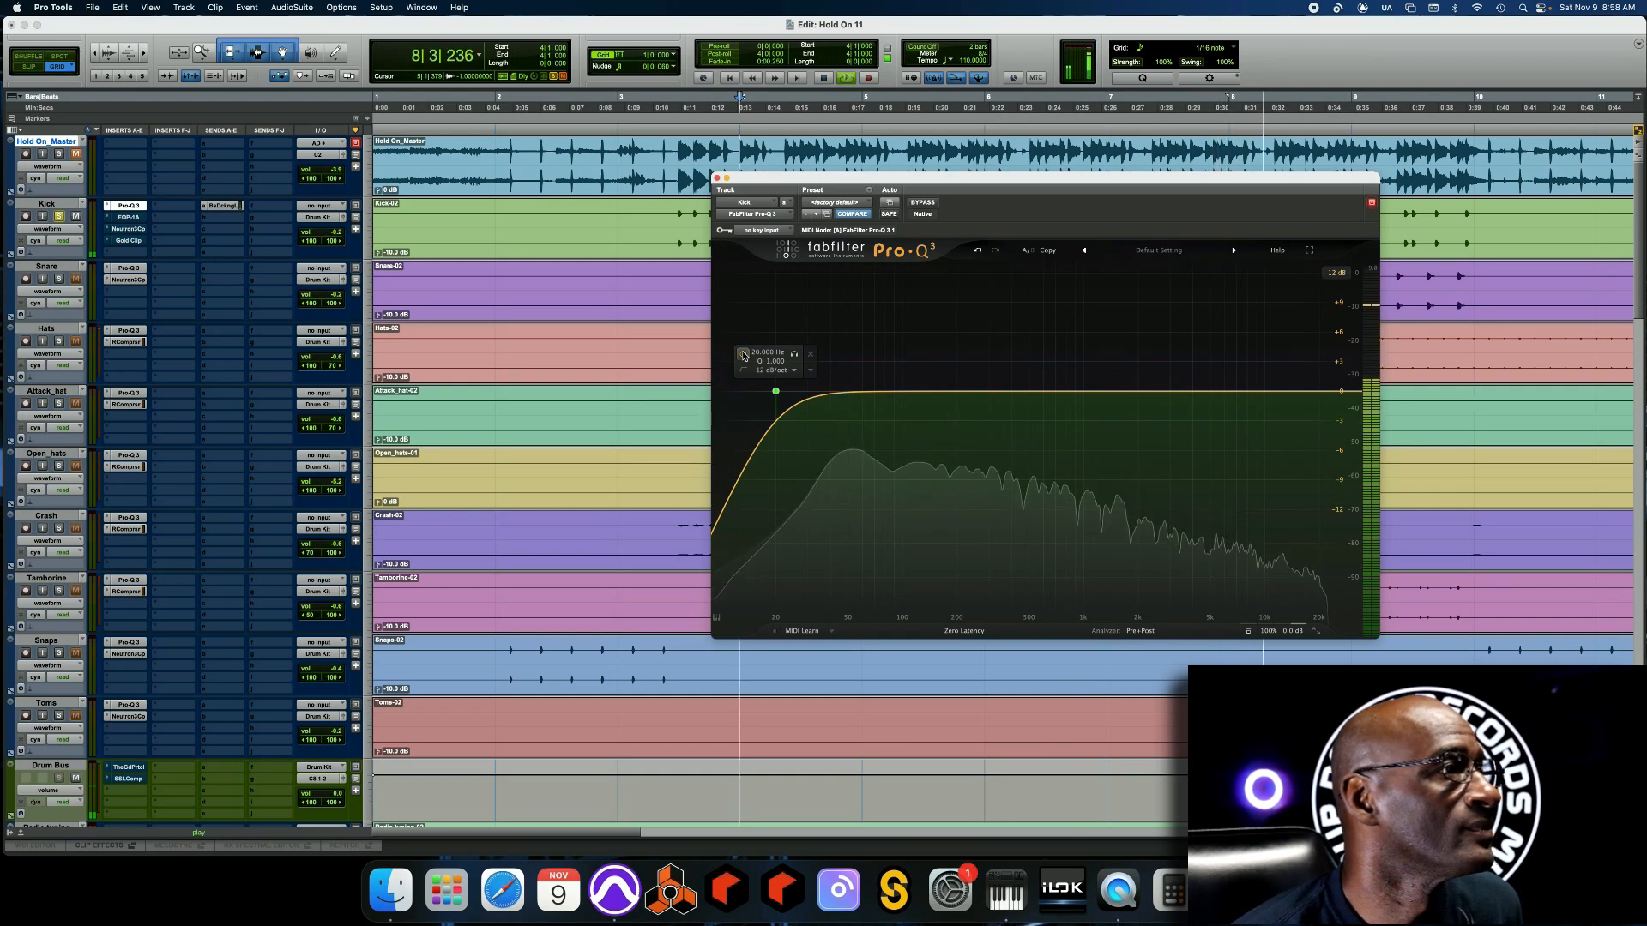
{"action": "key", "text": "space"}
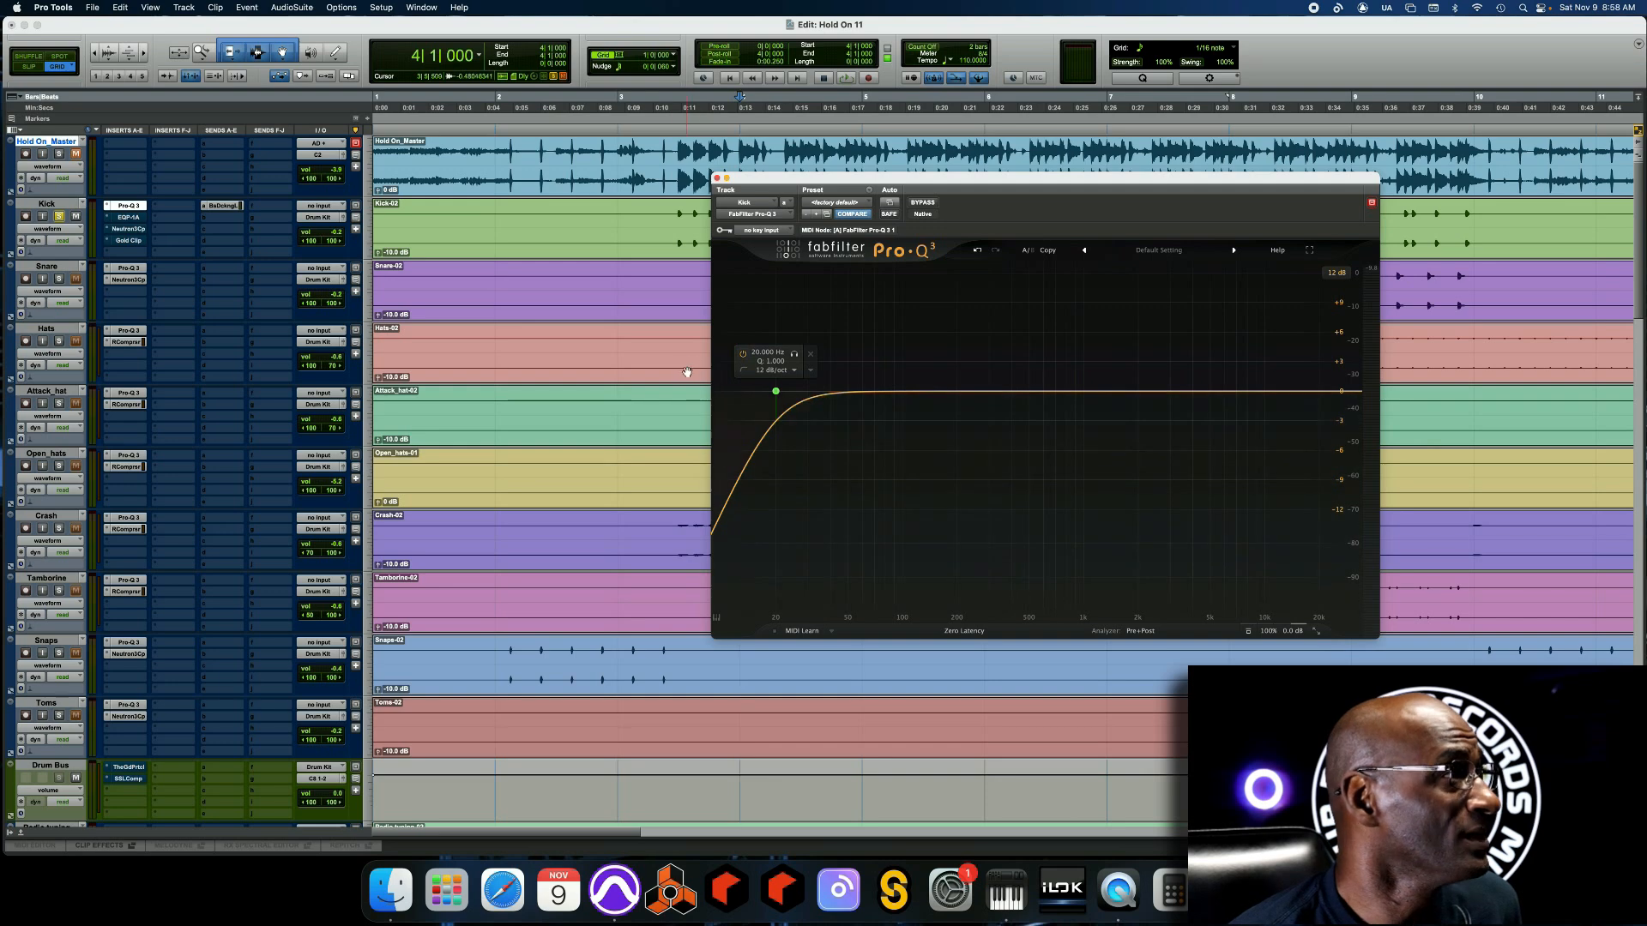
Open the Kick's Pultec EQP-1A, compare it bypassed and active during playback, and close the plug-in
{"action": "left_click", "coordinate": [124, 218]}
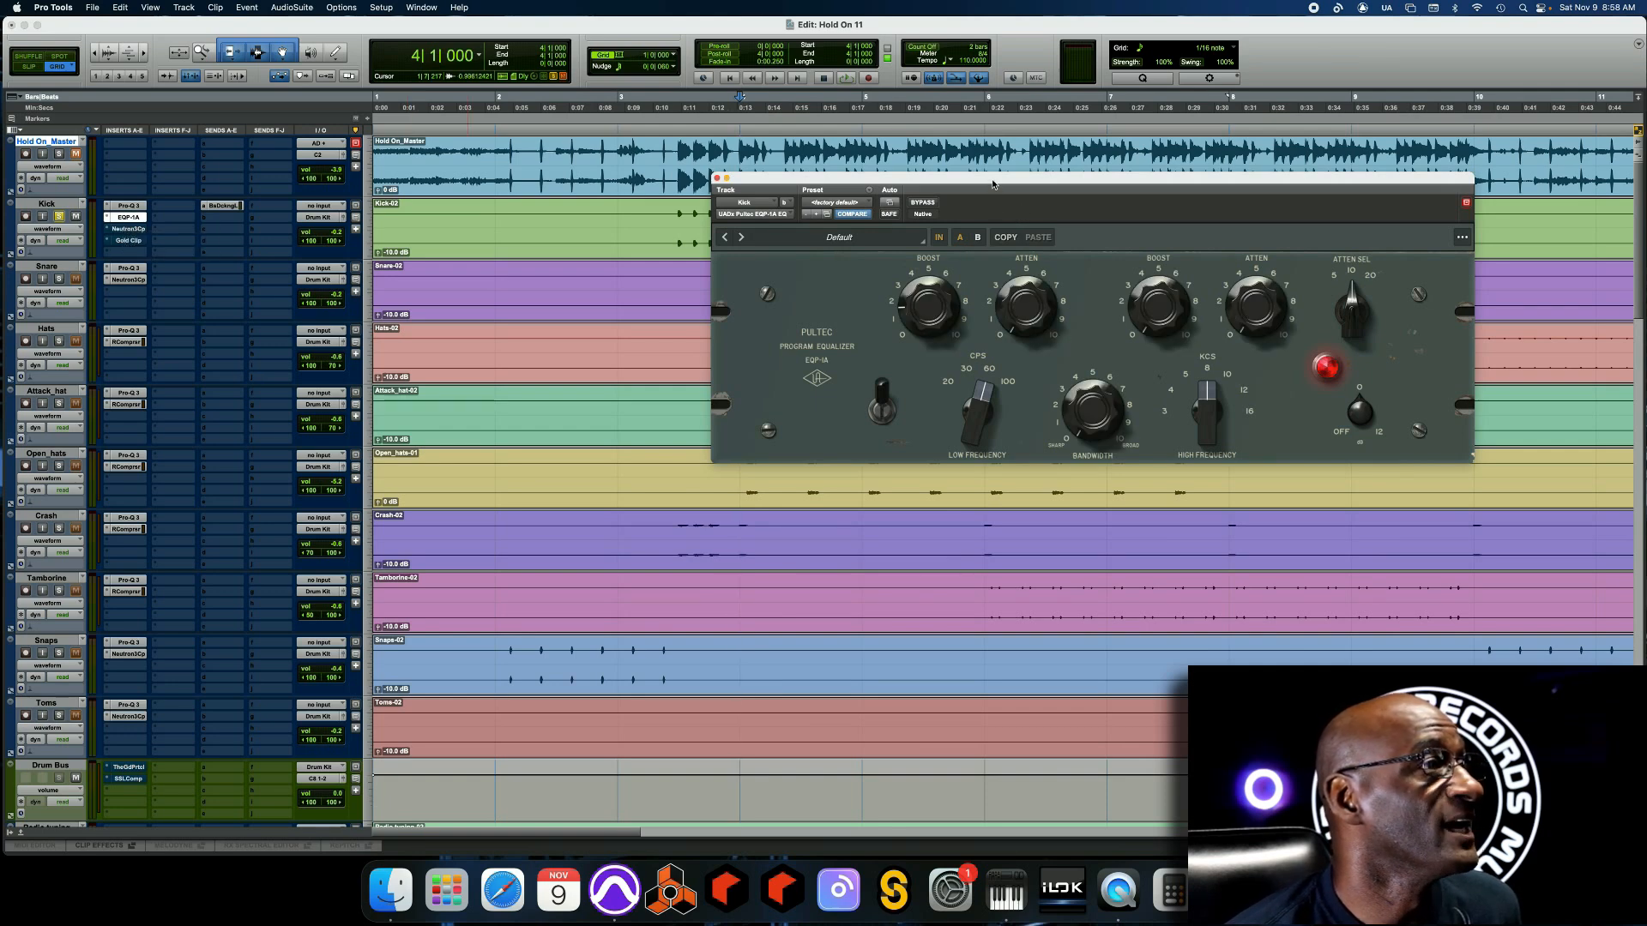
{"action": "left_click_drag", "start_coordinate": [994, 184], "coordinate": [936, 204]}
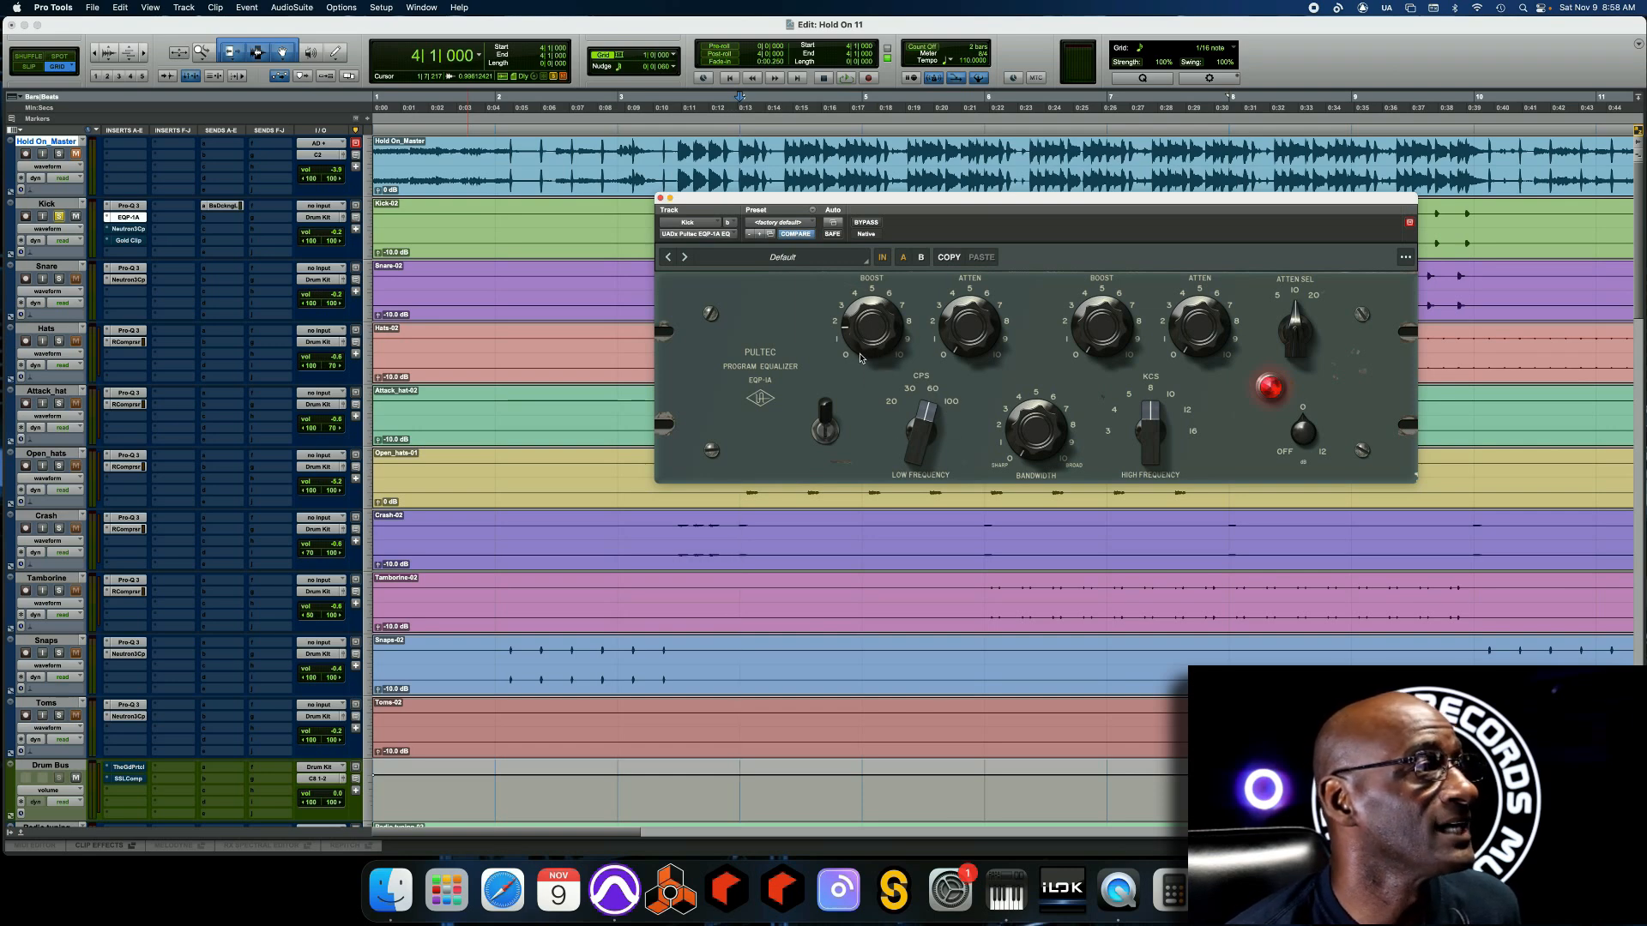
{"action": "key", "text": "space"}
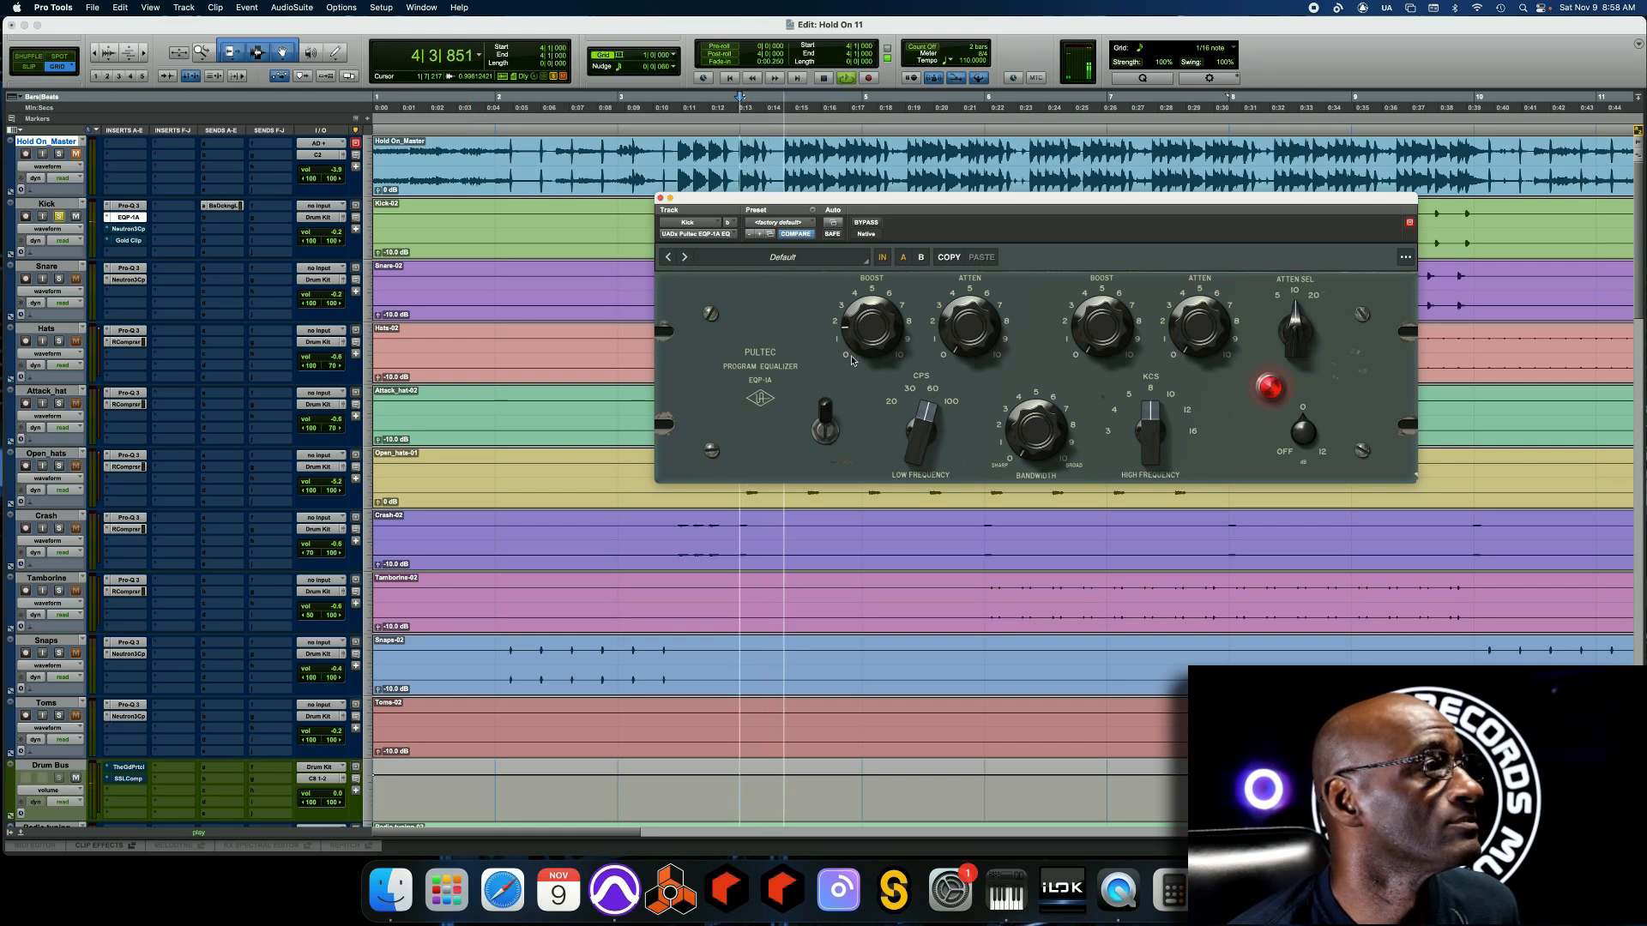
{"action": "left_click", "coordinate": [866, 224]}
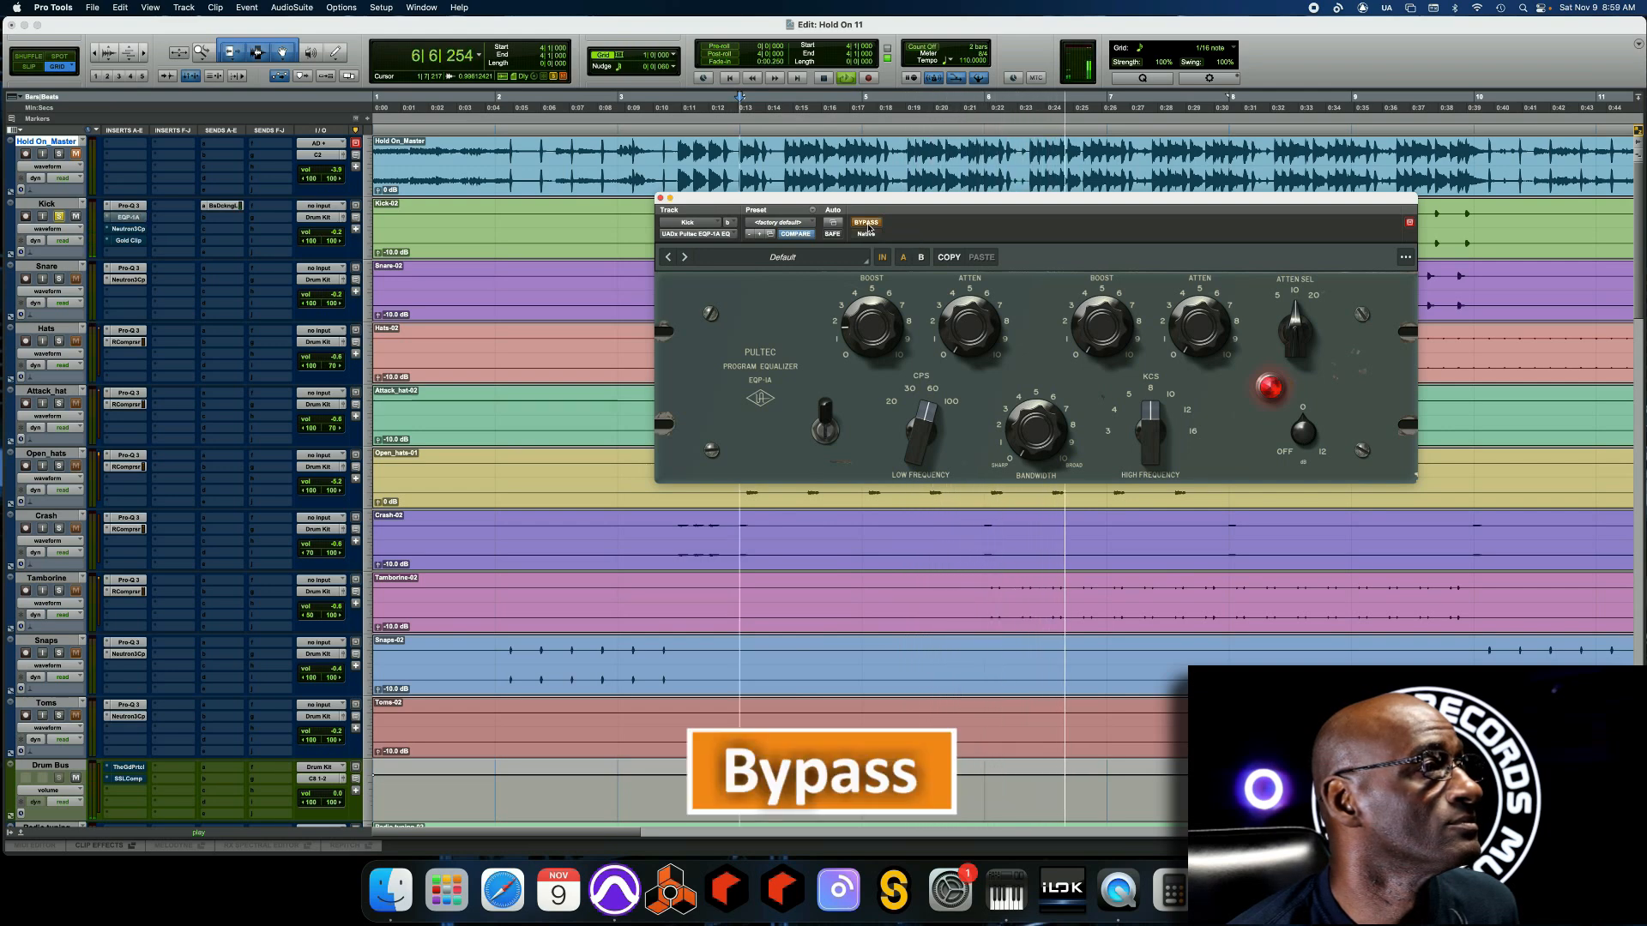
{"action": "left_click", "coordinate": [866, 224]}
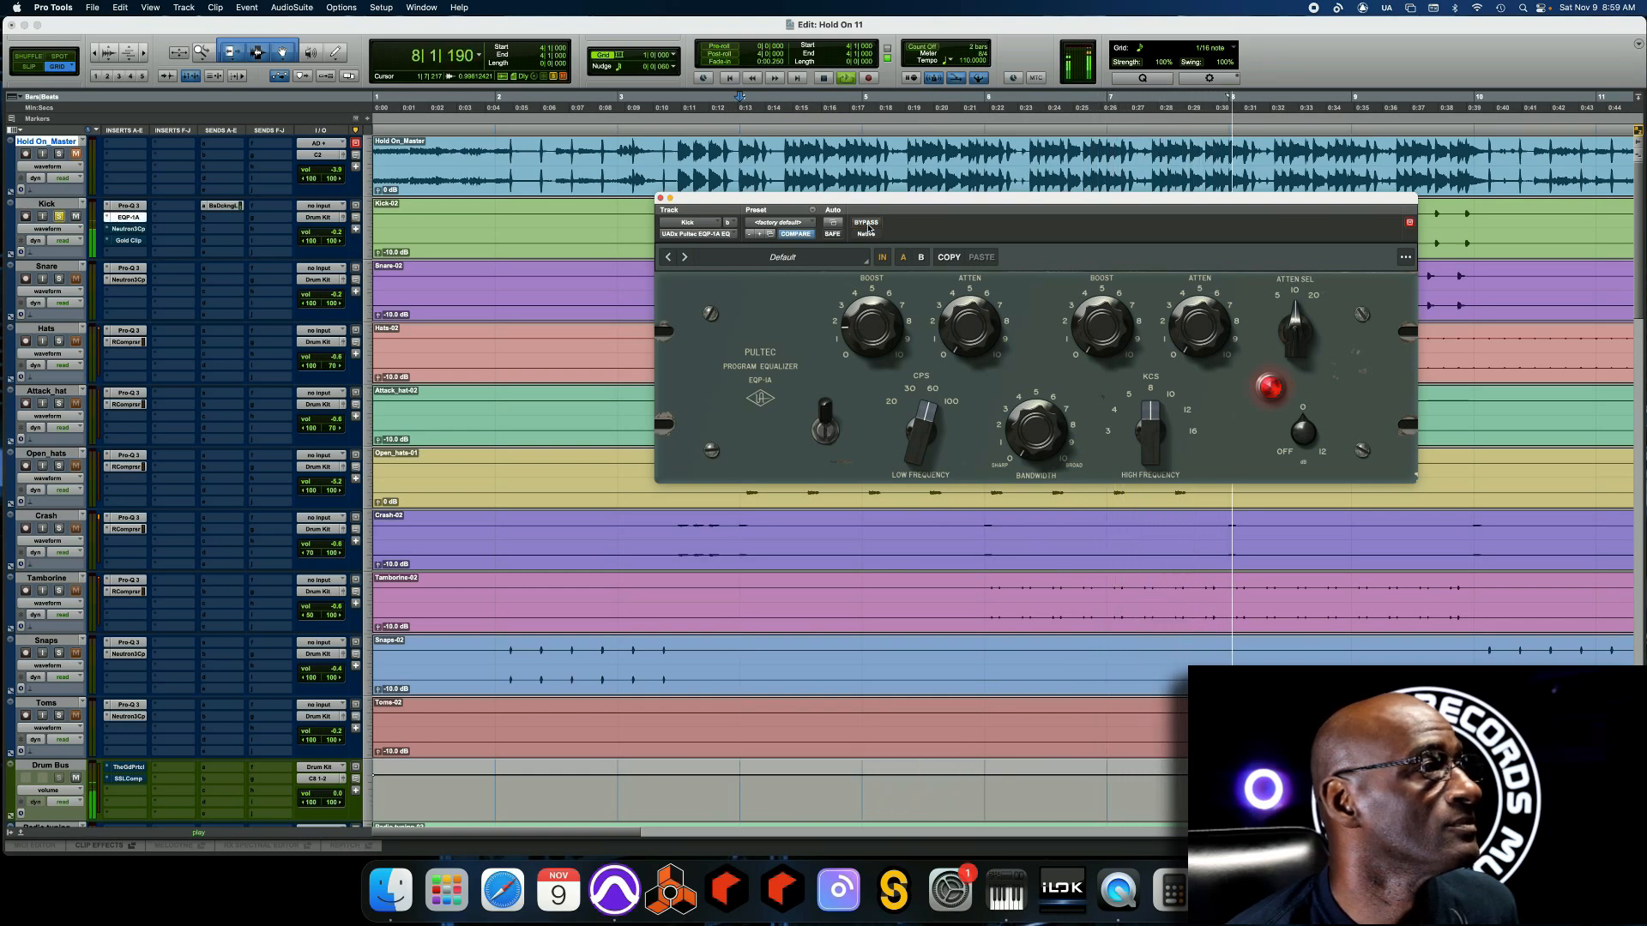
{"action": "key", "text": "space"}
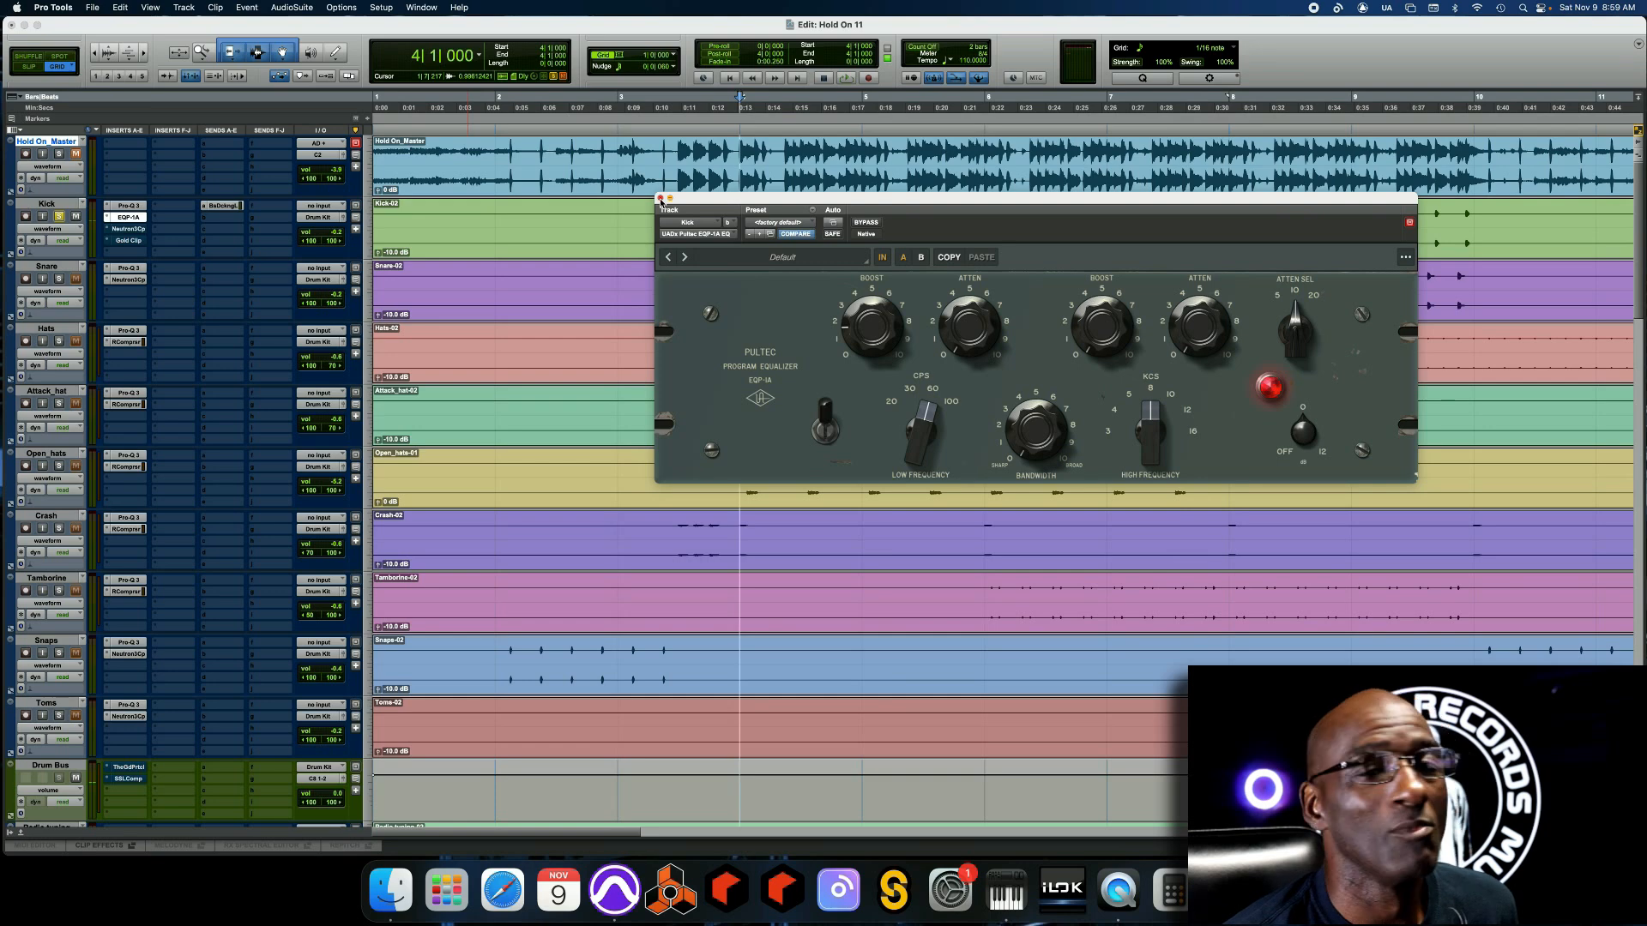
{"action": "left_click", "coordinate": [660, 199]}
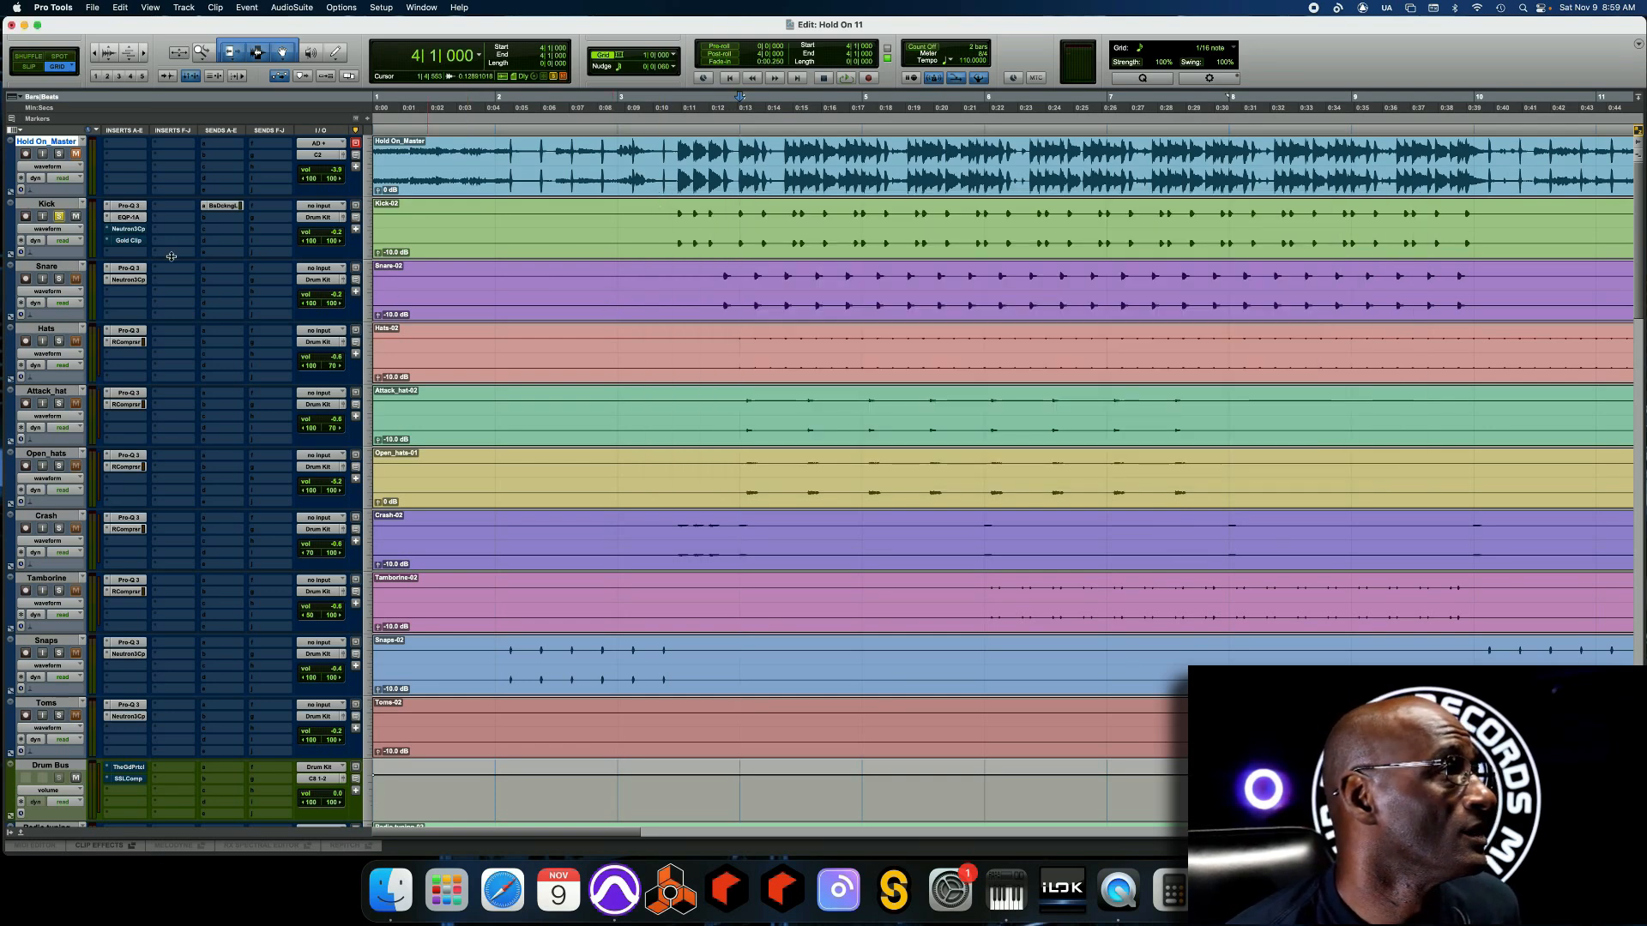
Open the Kick's Neutron 3 Compressor, compare it bypassed and active in two playback passes, and close it
{"action": "left_click", "coordinate": [135, 229]}
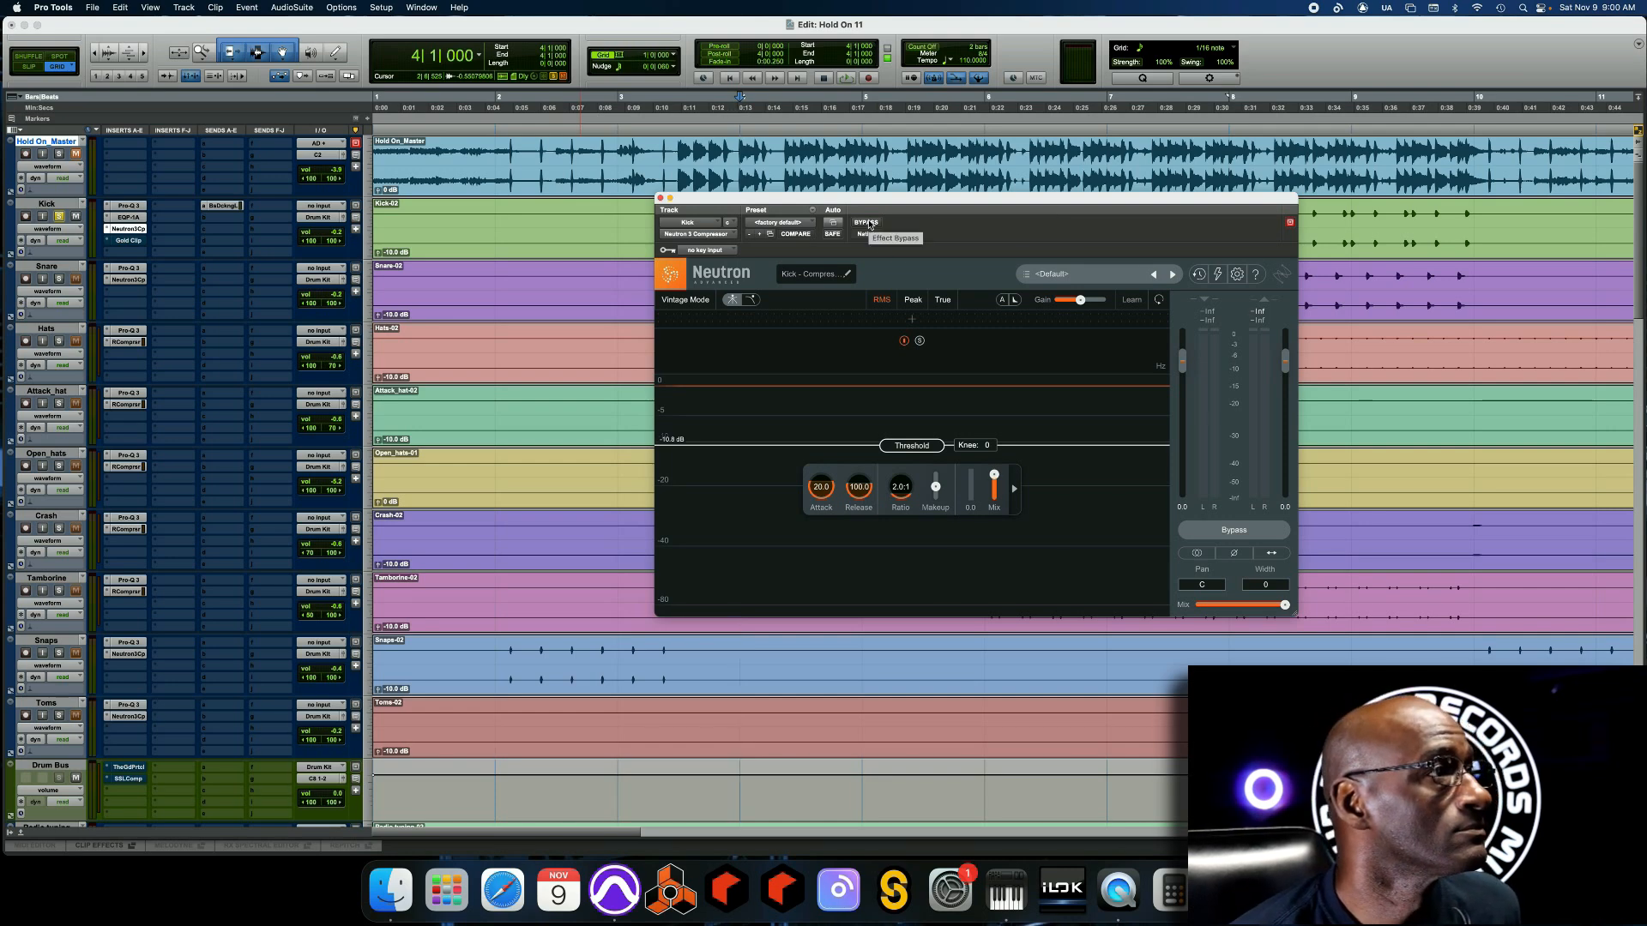
{"action": "key", "text": "space"}
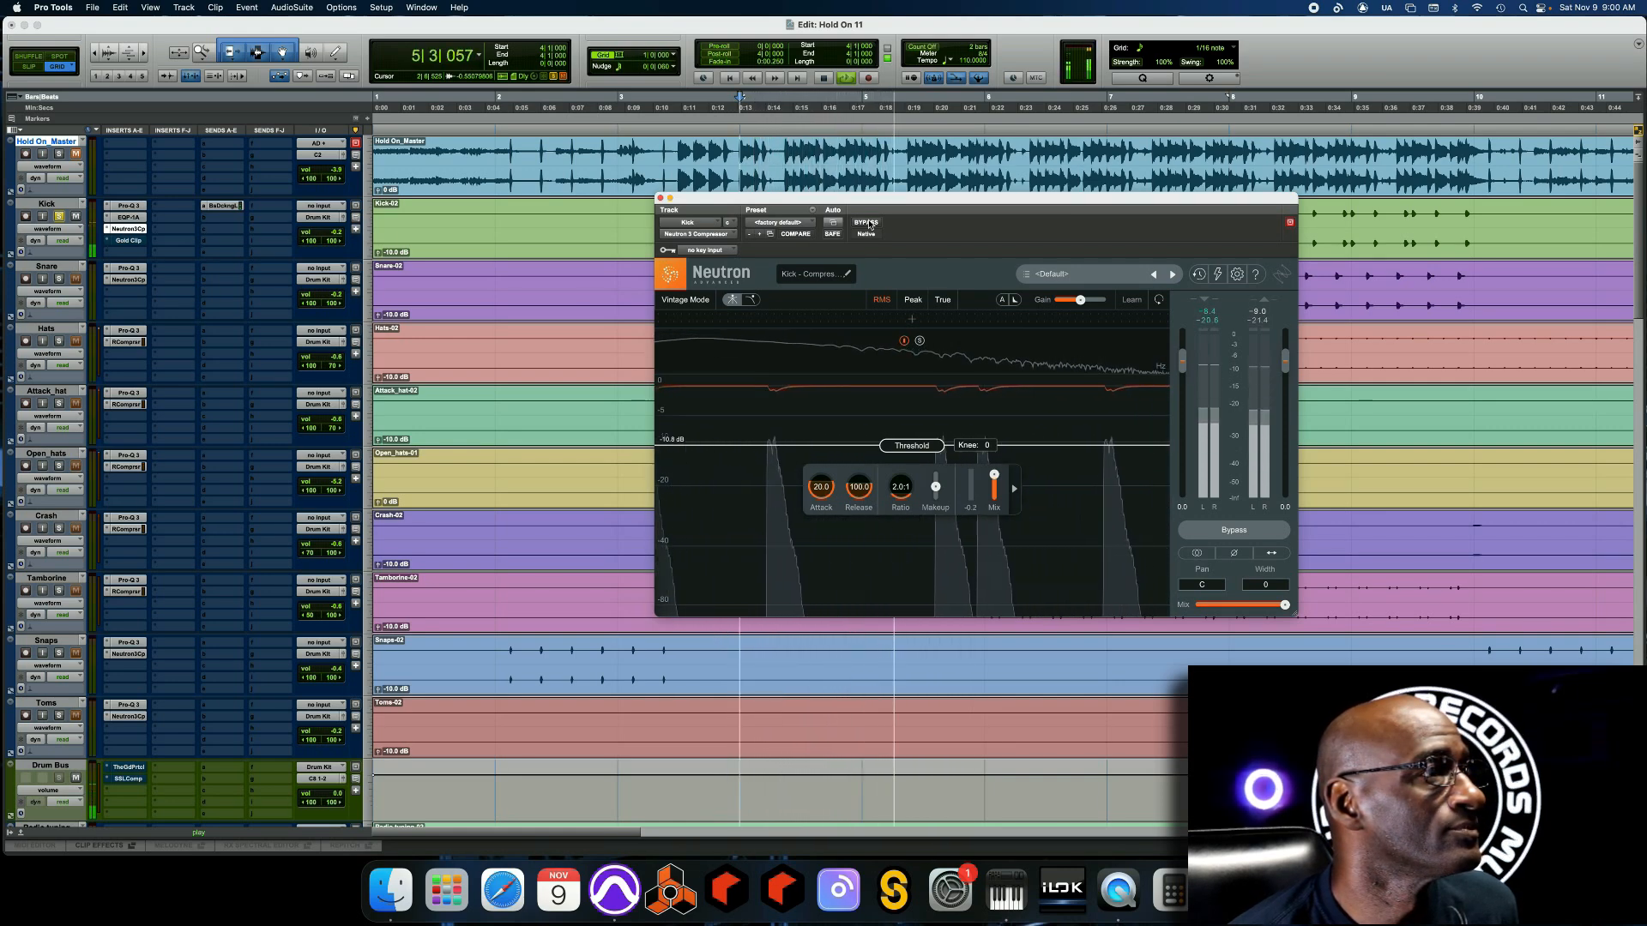
{"action": "left_click", "coordinate": [866, 223]}
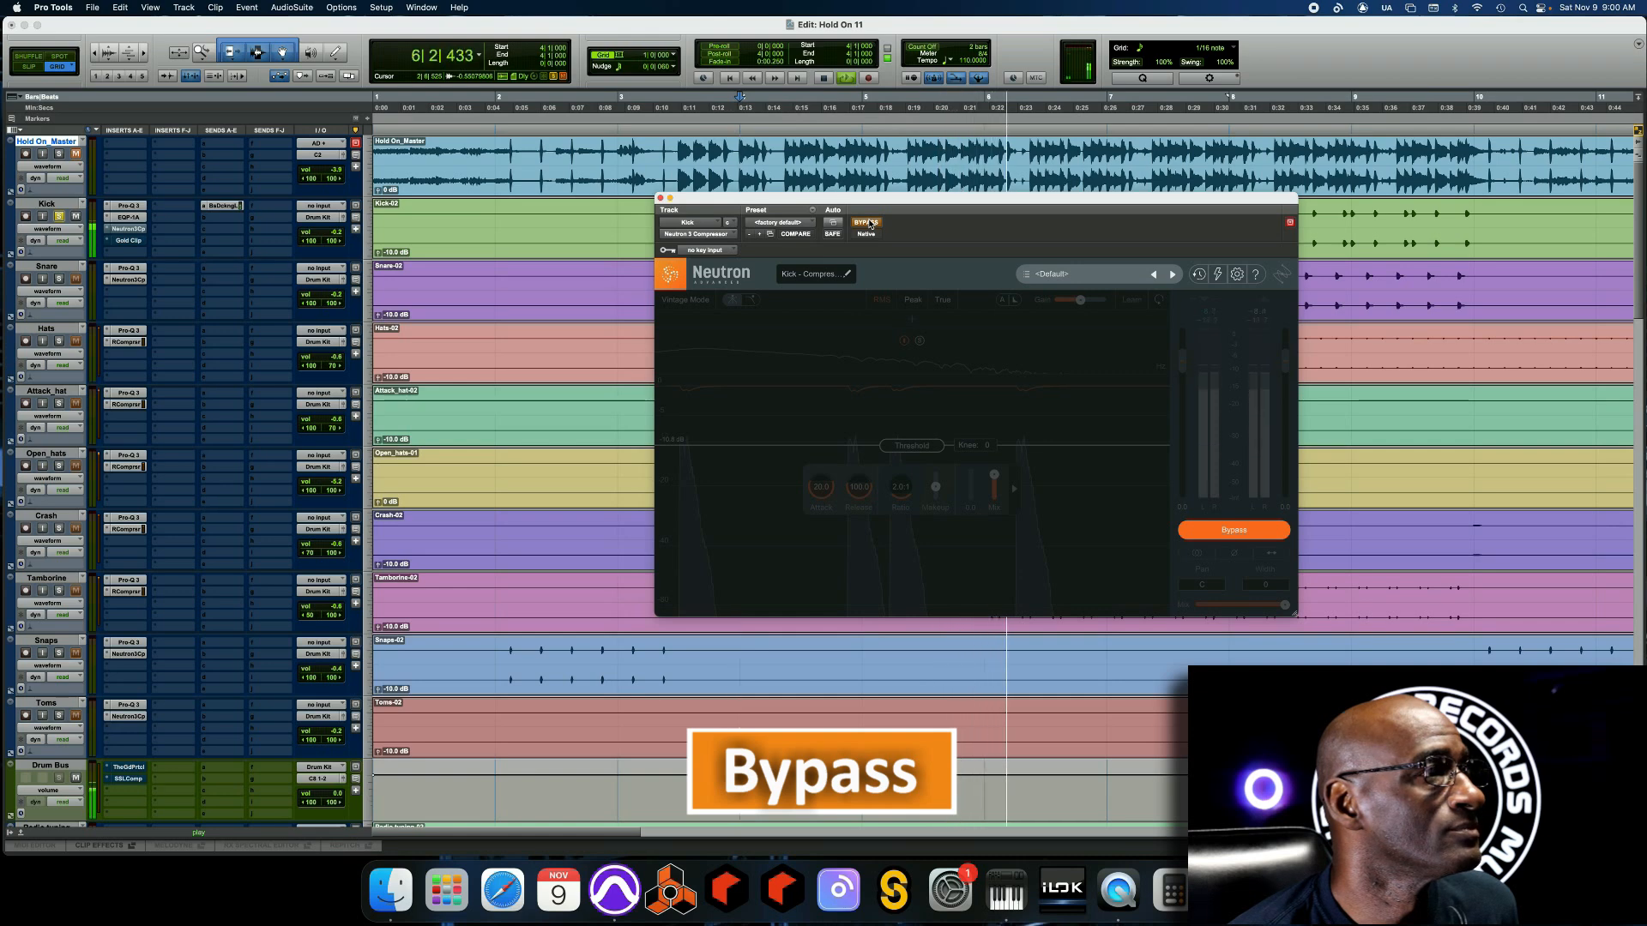
{"action": "left_click", "coordinate": [869, 224]}
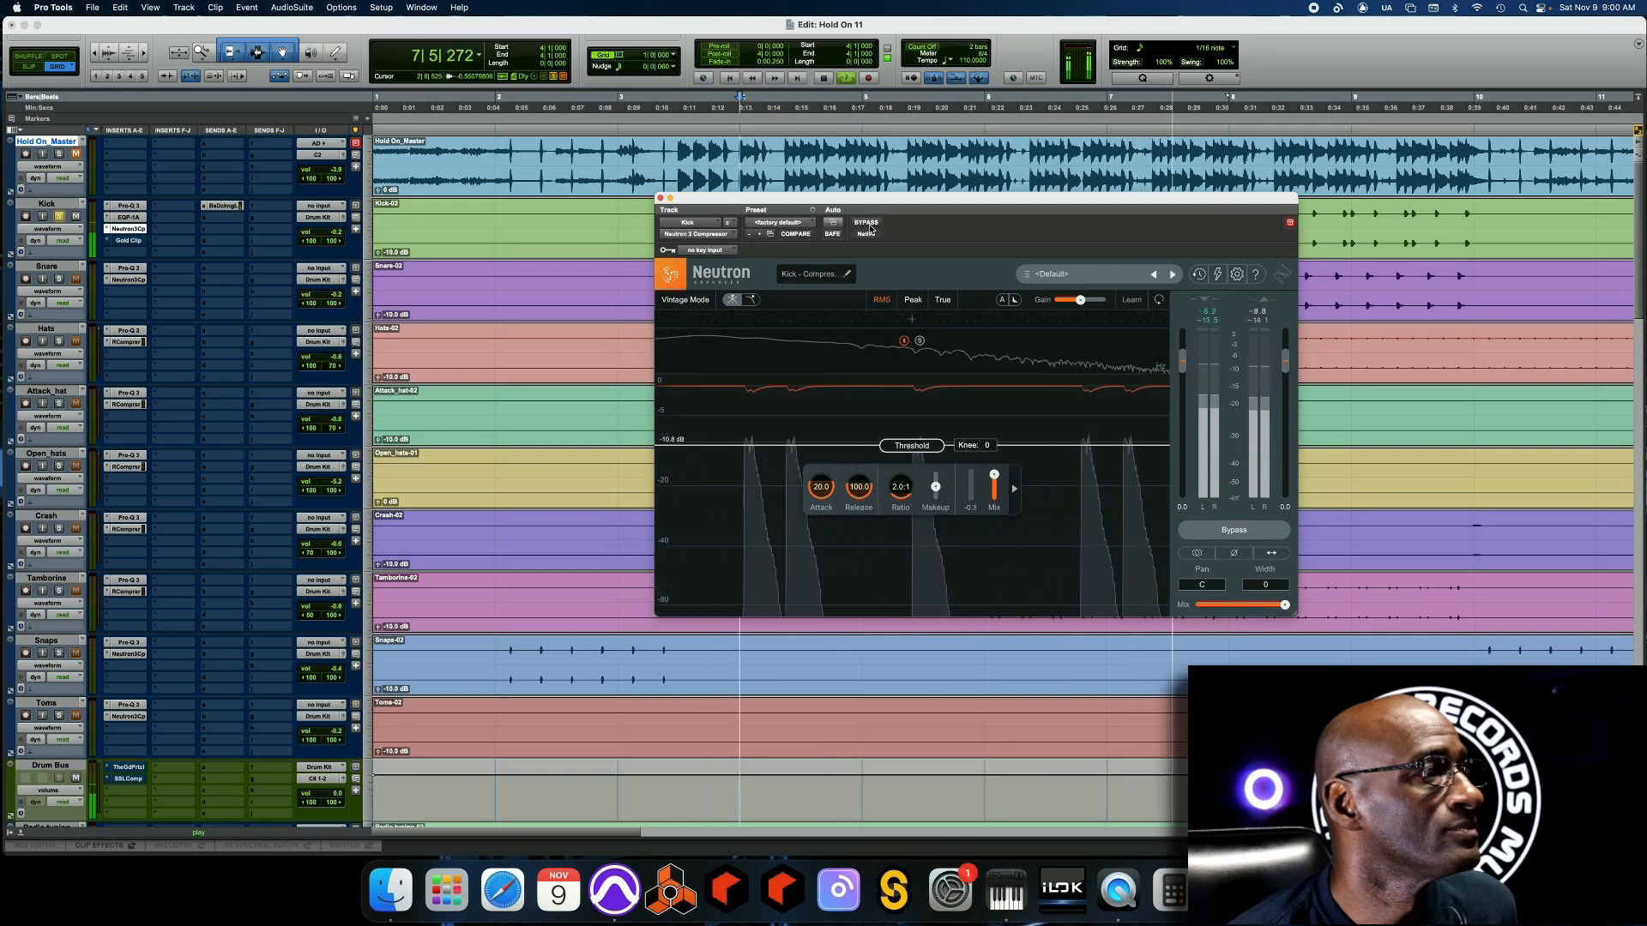
{"action": "key", "text": "space"}
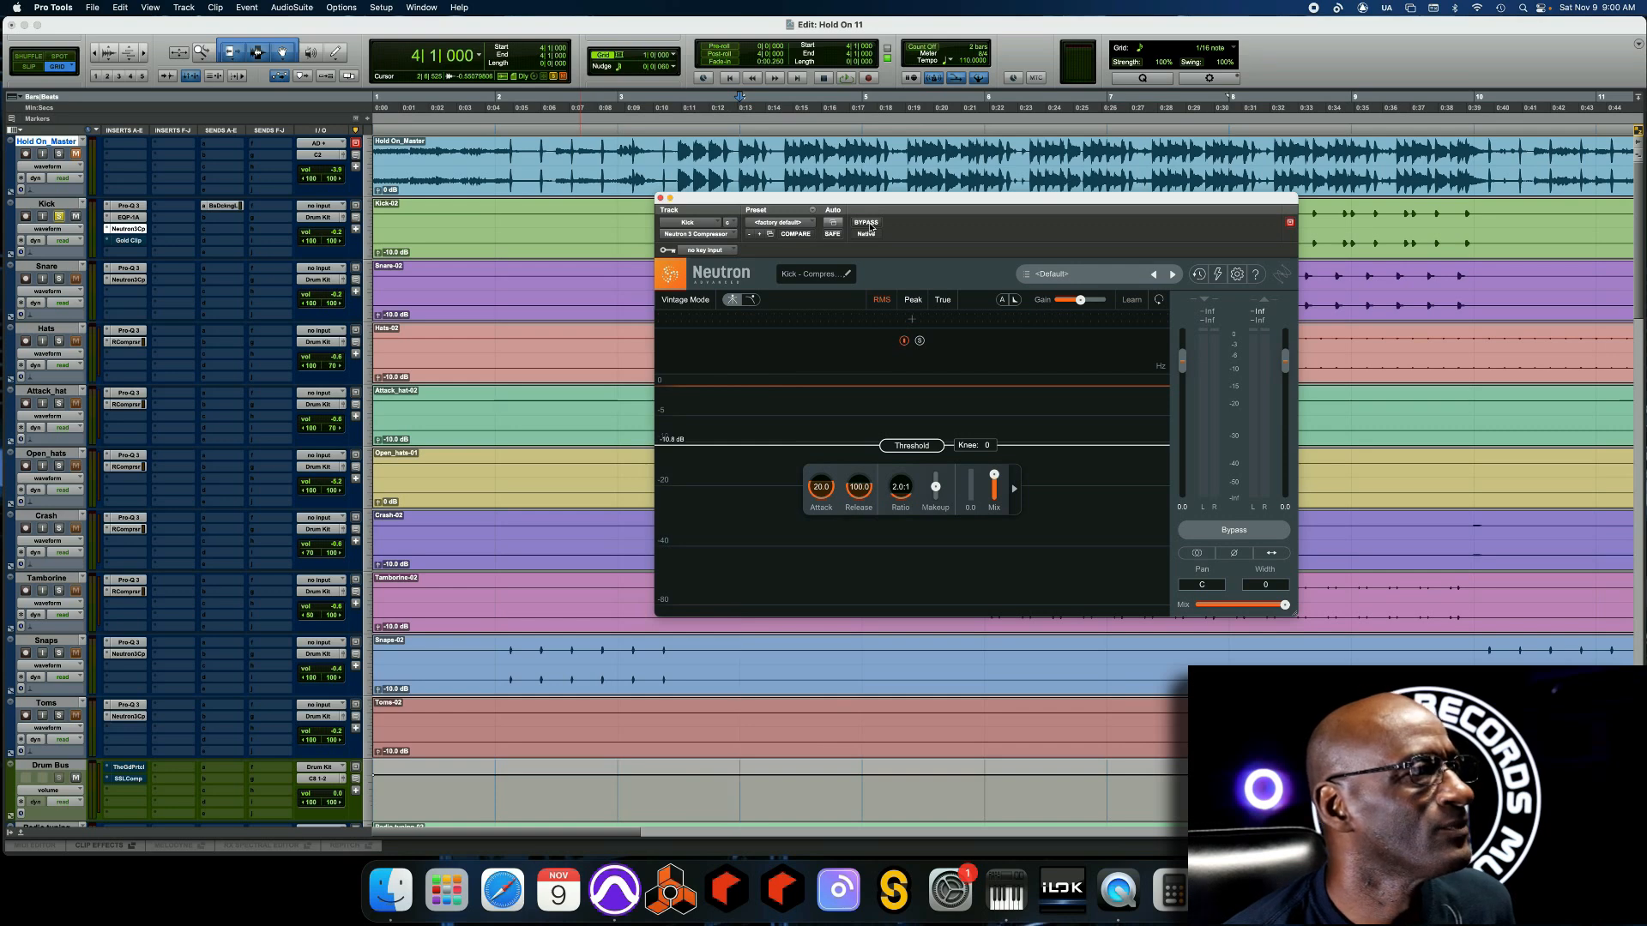
{"action": "key", "text": "space"}
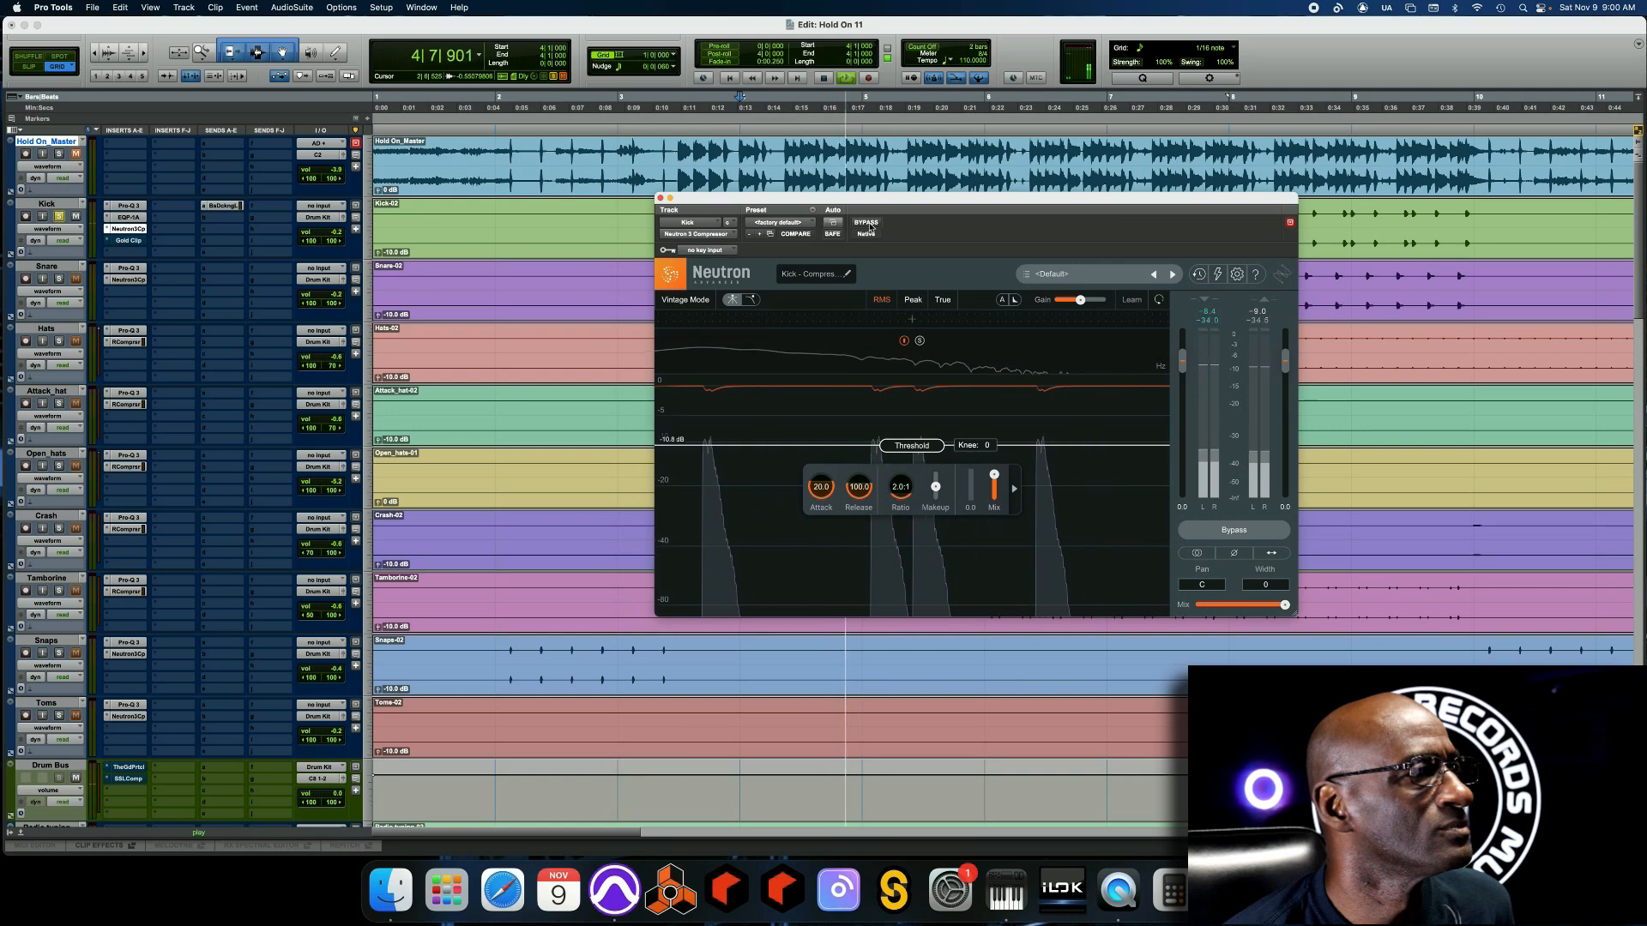
{"action": "left_click", "coordinate": [870, 228]}
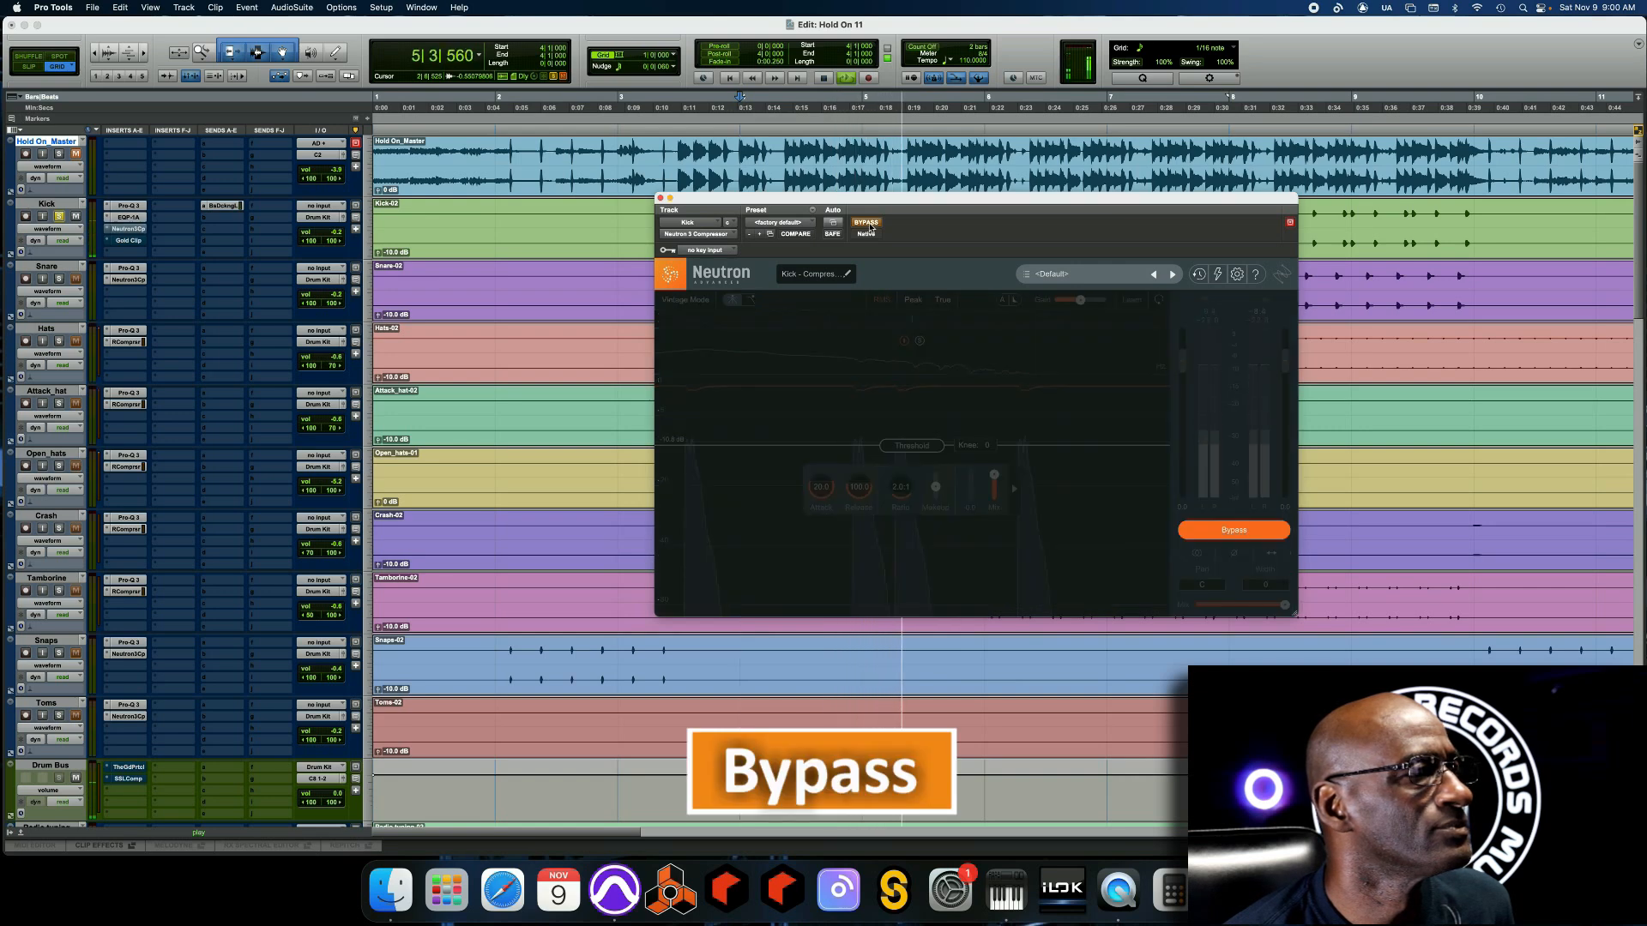
{"action": "left_click", "coordinate": [870, 227]}
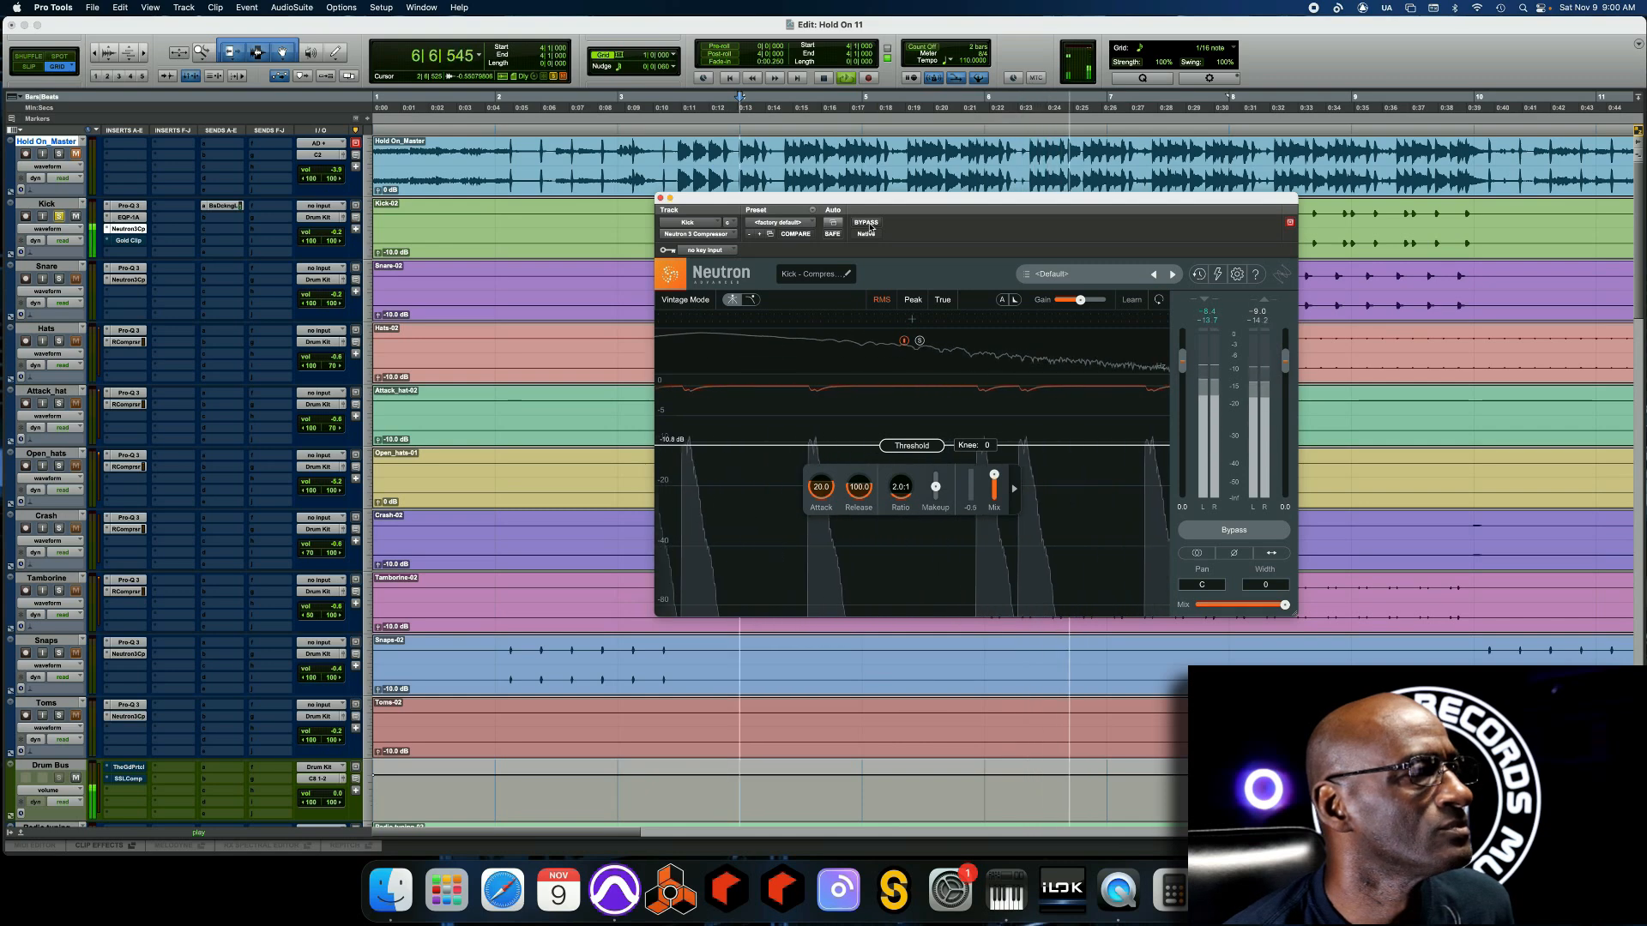
{"action": "left_click", "coordinate": [660, 198]}
{"action": "key", "text": "space"}
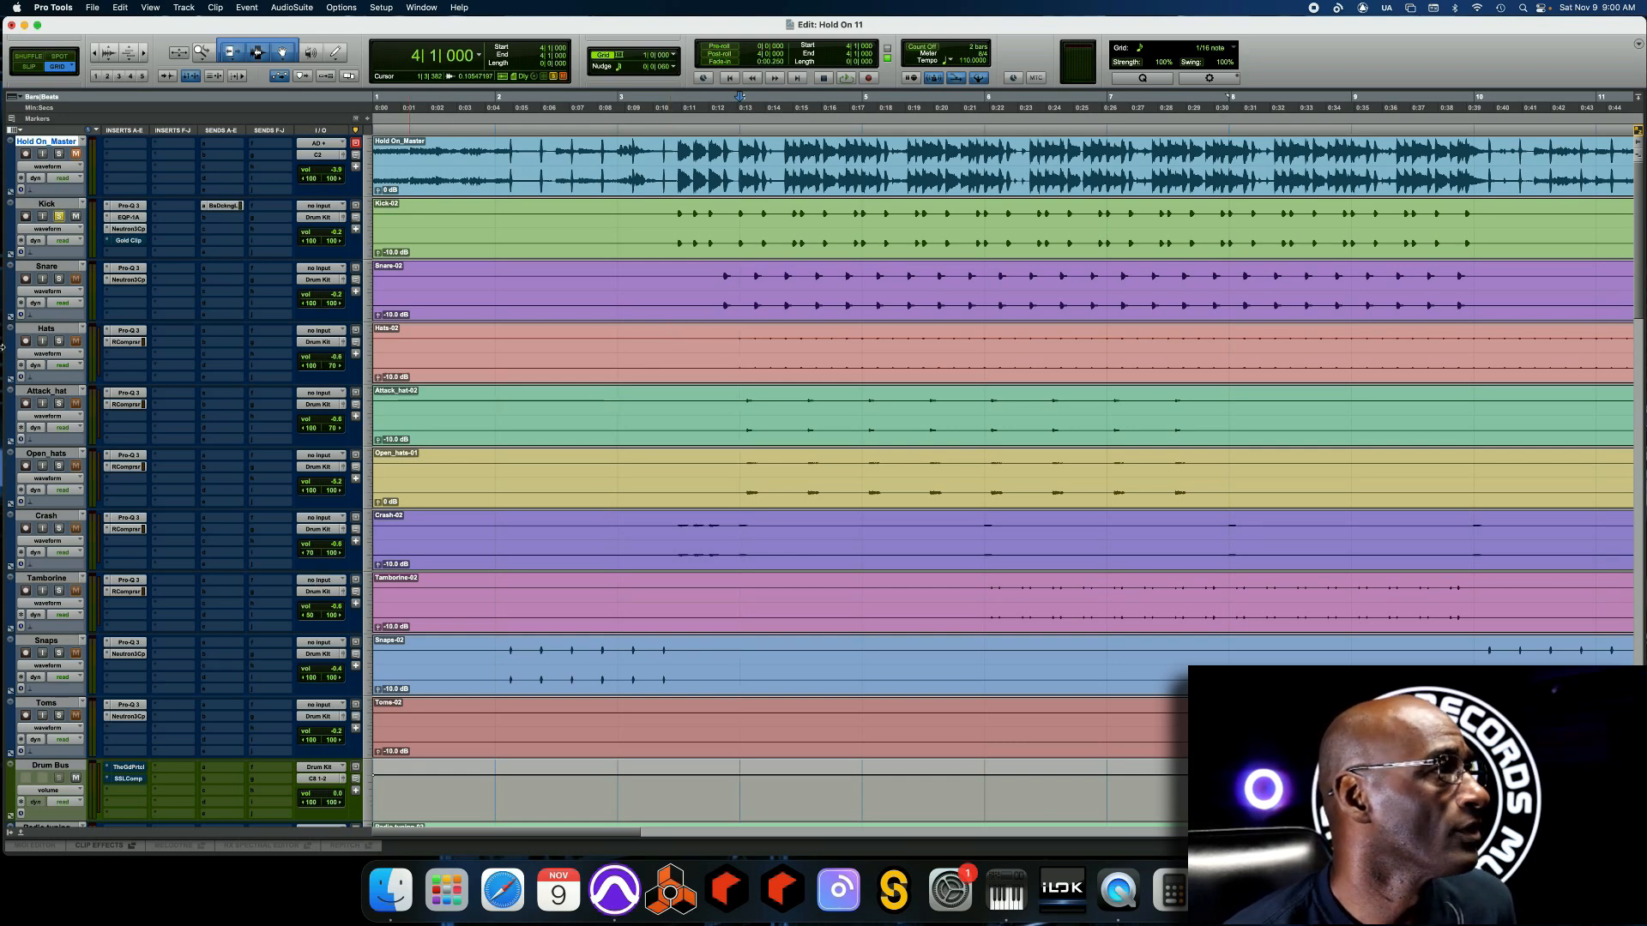
Open the Kick's Gold Clip, compare it bypassed and active during playback, replay it active, and close it
{"action": "left_click", "coordinate": [129, 241]}
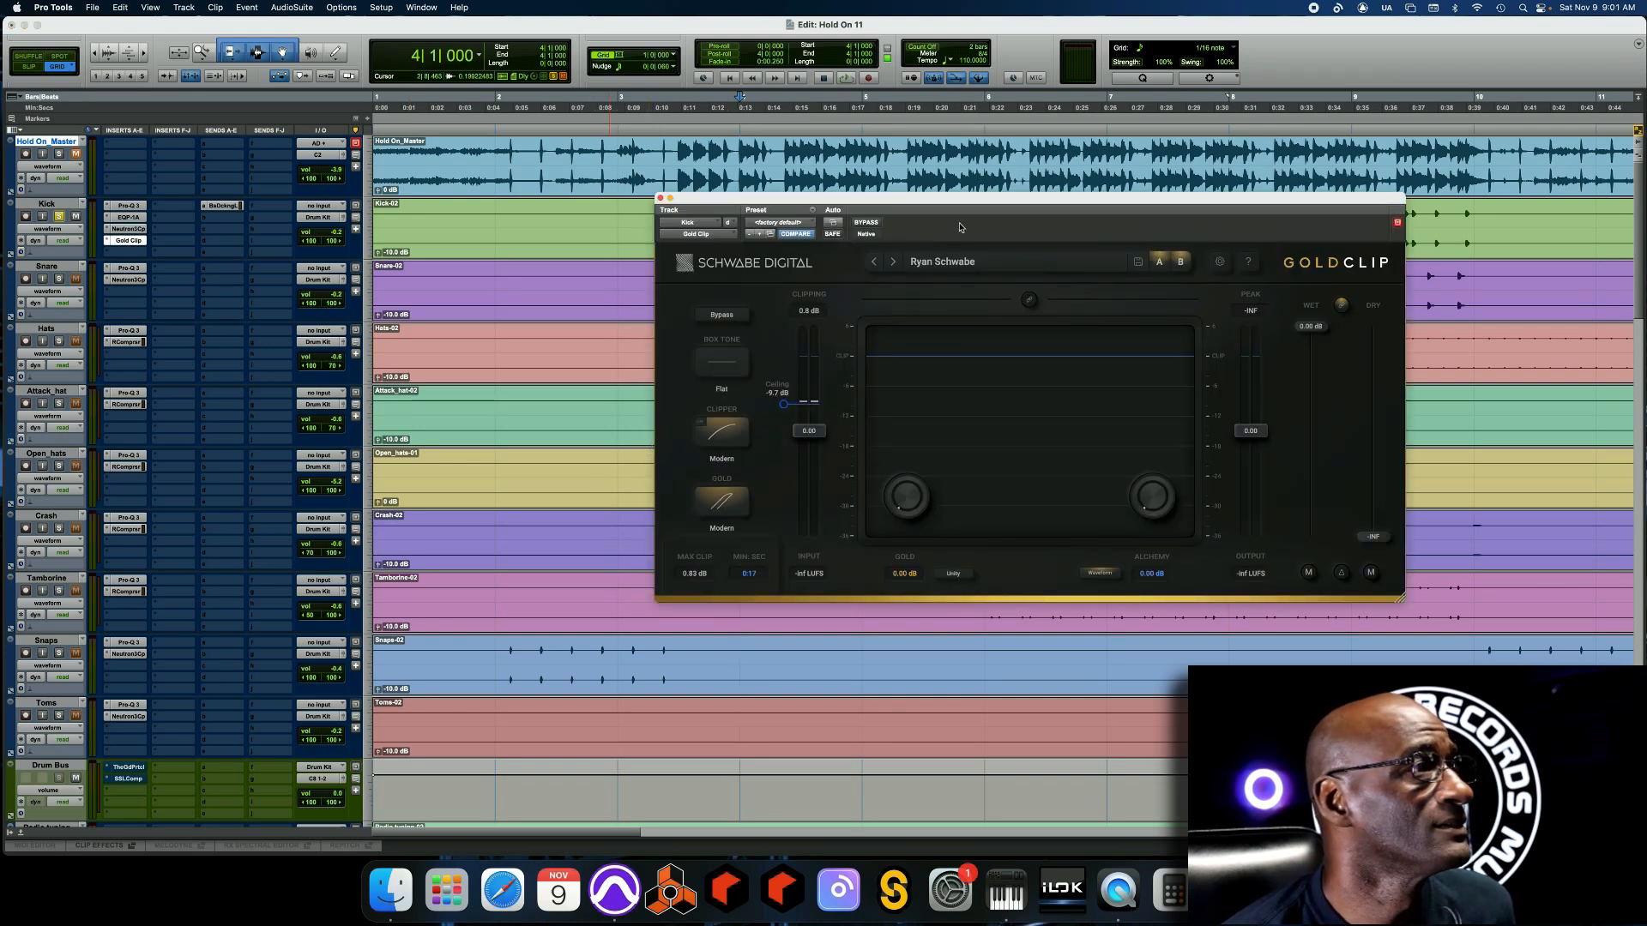
{"action": "left_click", "coordinate": [875, 224]}
{"action": "key", "text": "space"}
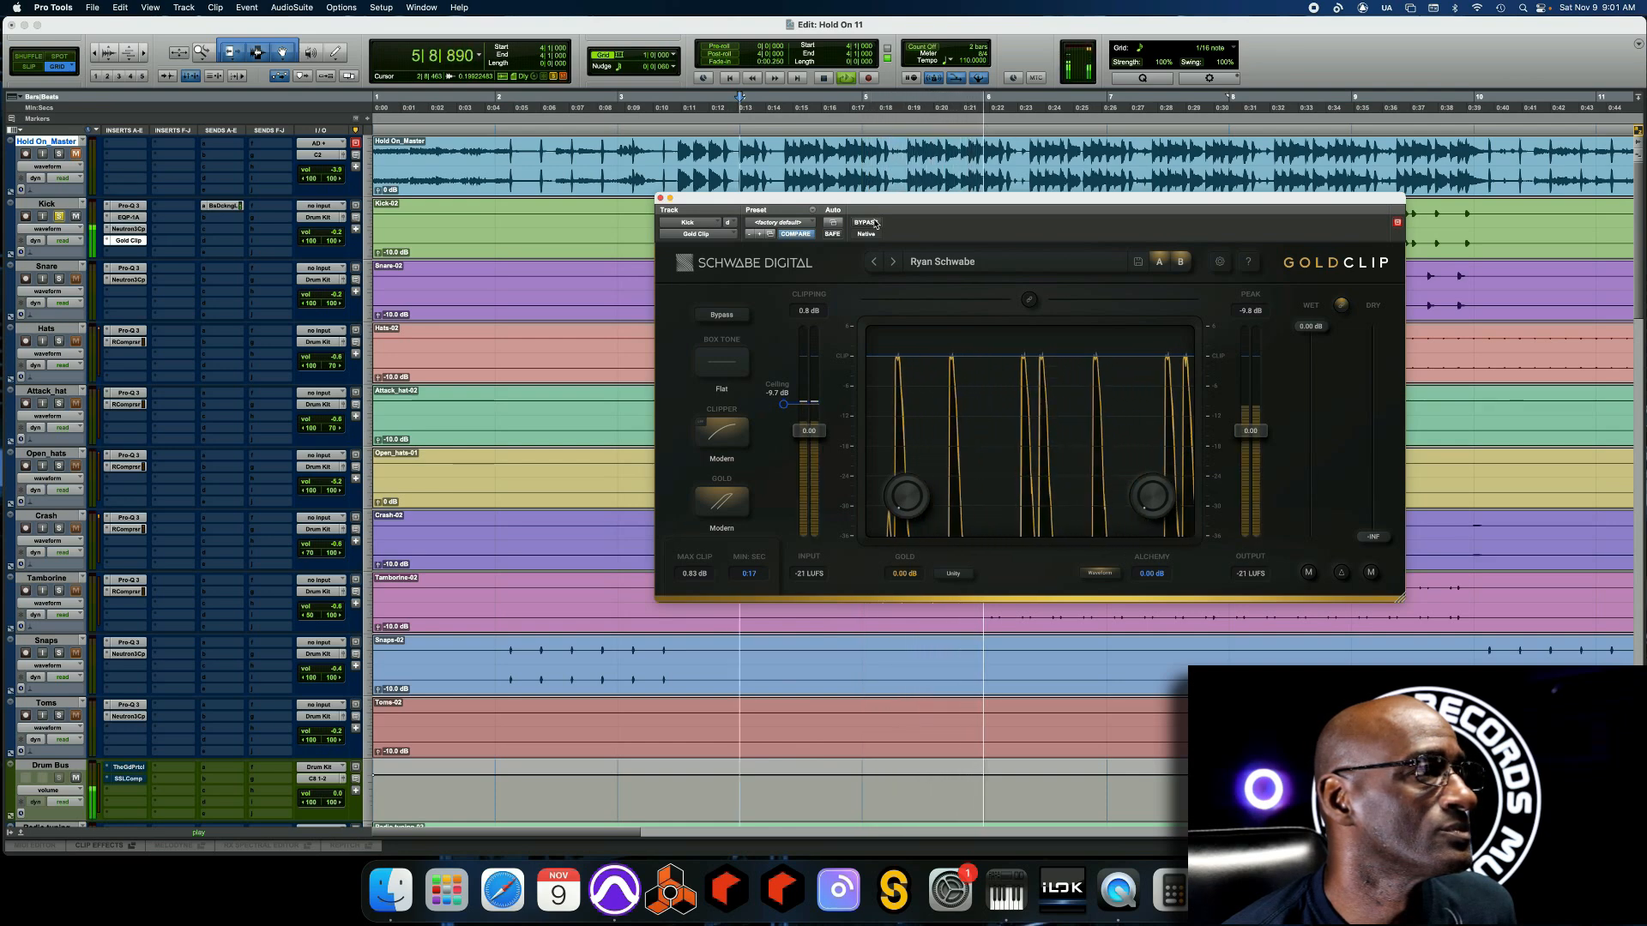
{"action": "left_click", "coordinate": [874, 224]}
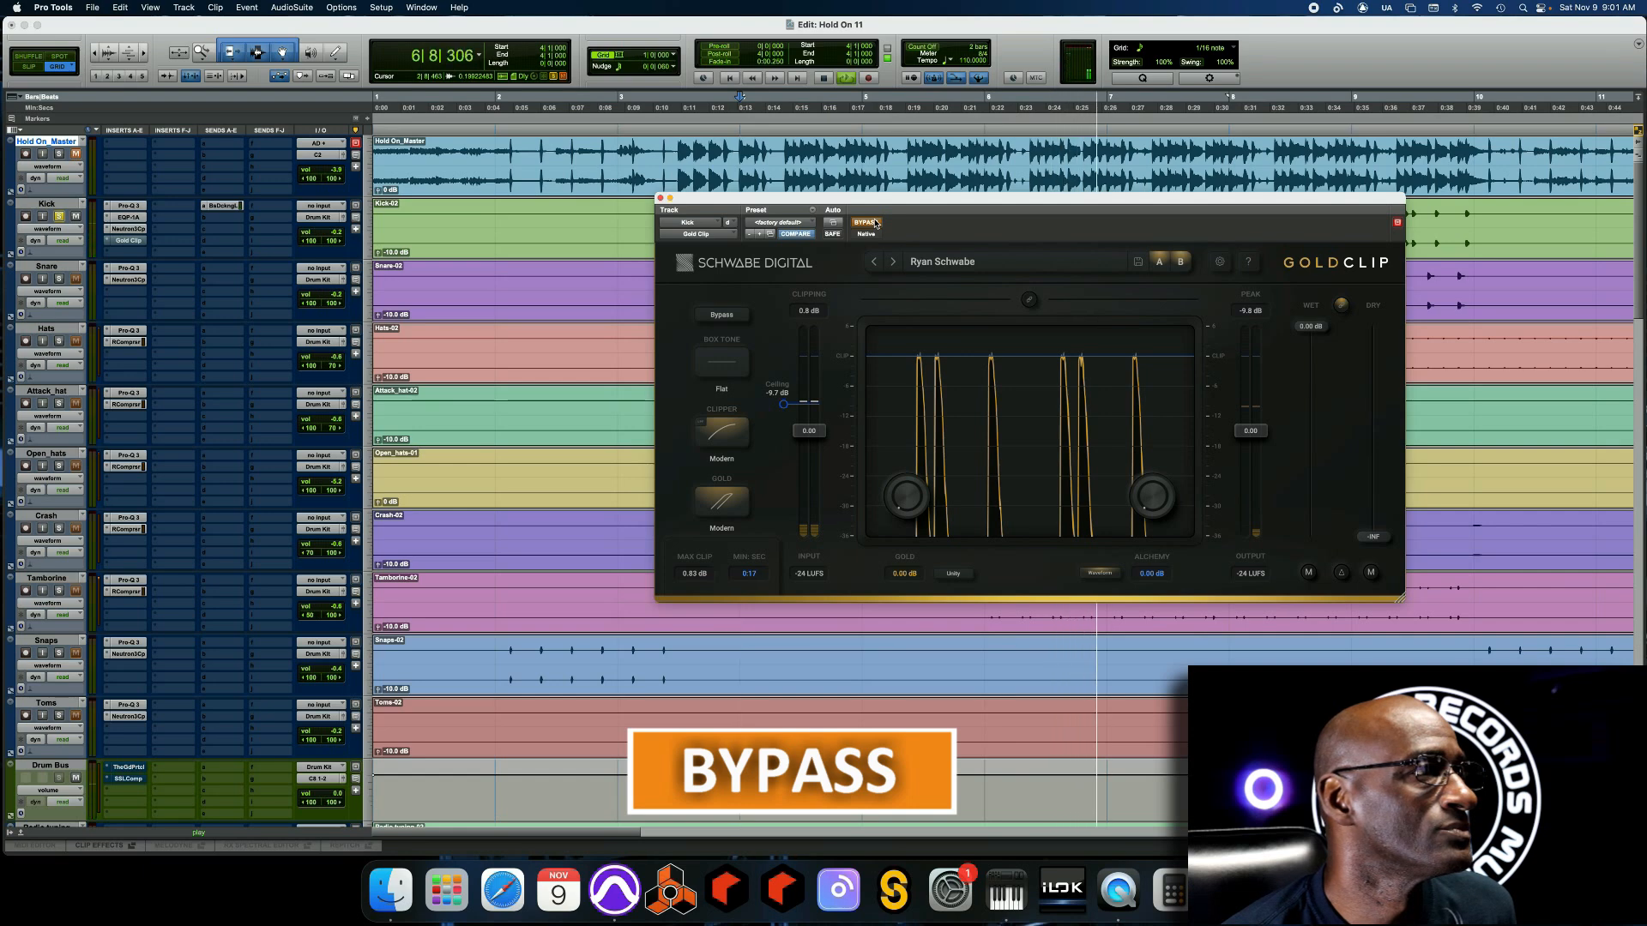
{"action": "left_click", "coordinate": [874, 224]}
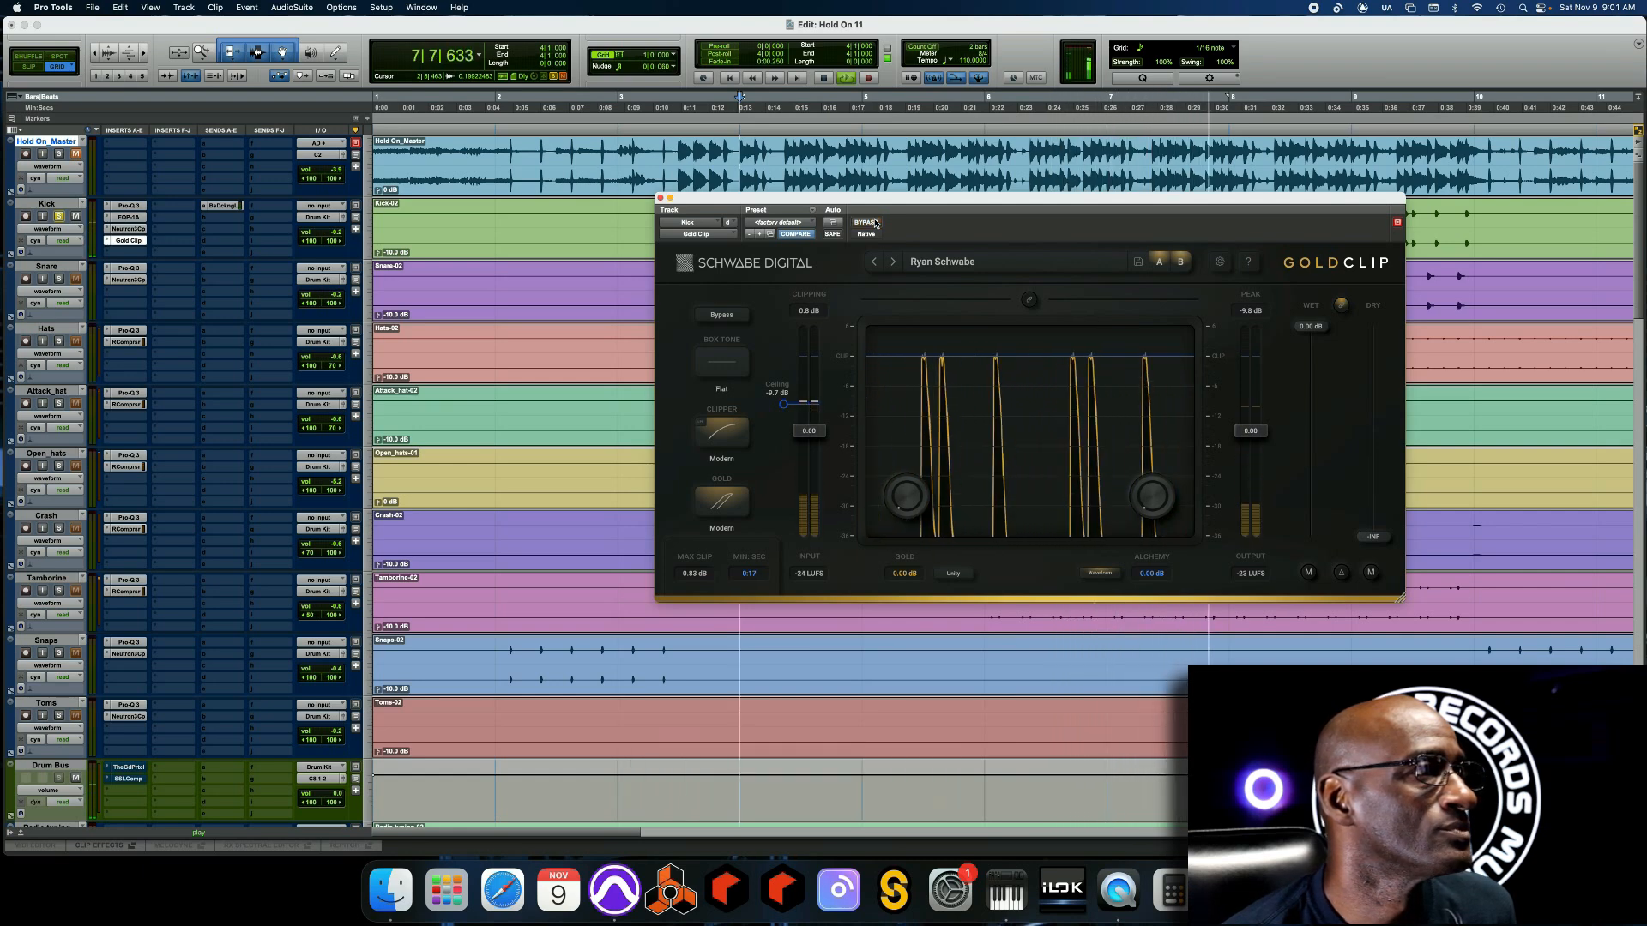
{"action": "key", "text": "space"}
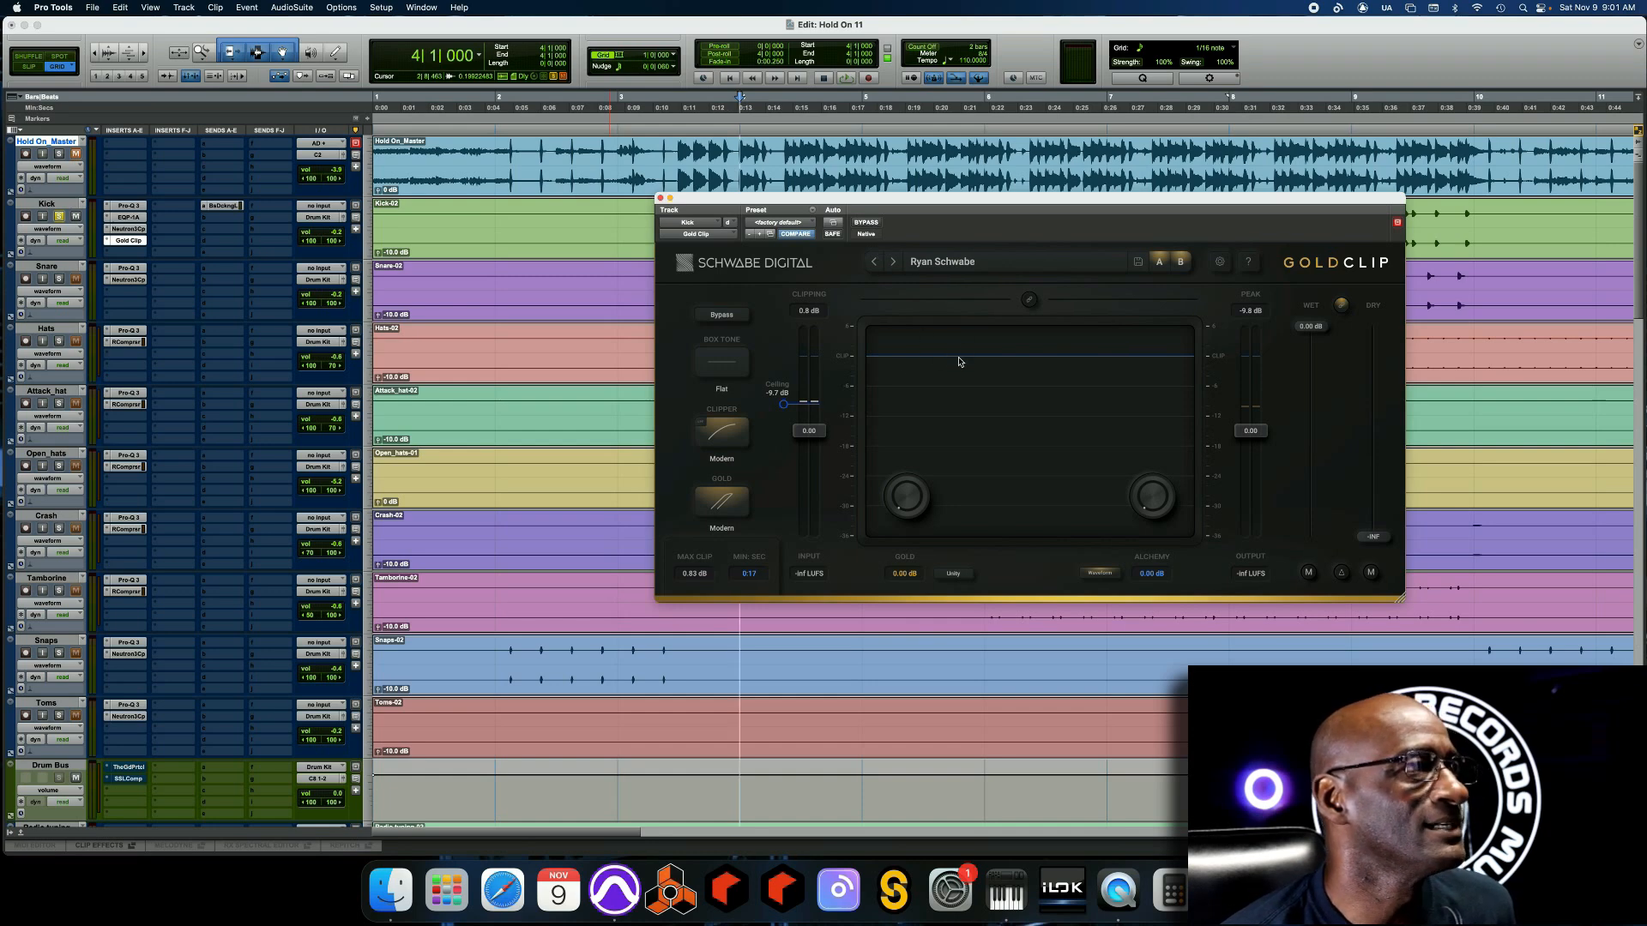
{"action": "key", "text": "space"}
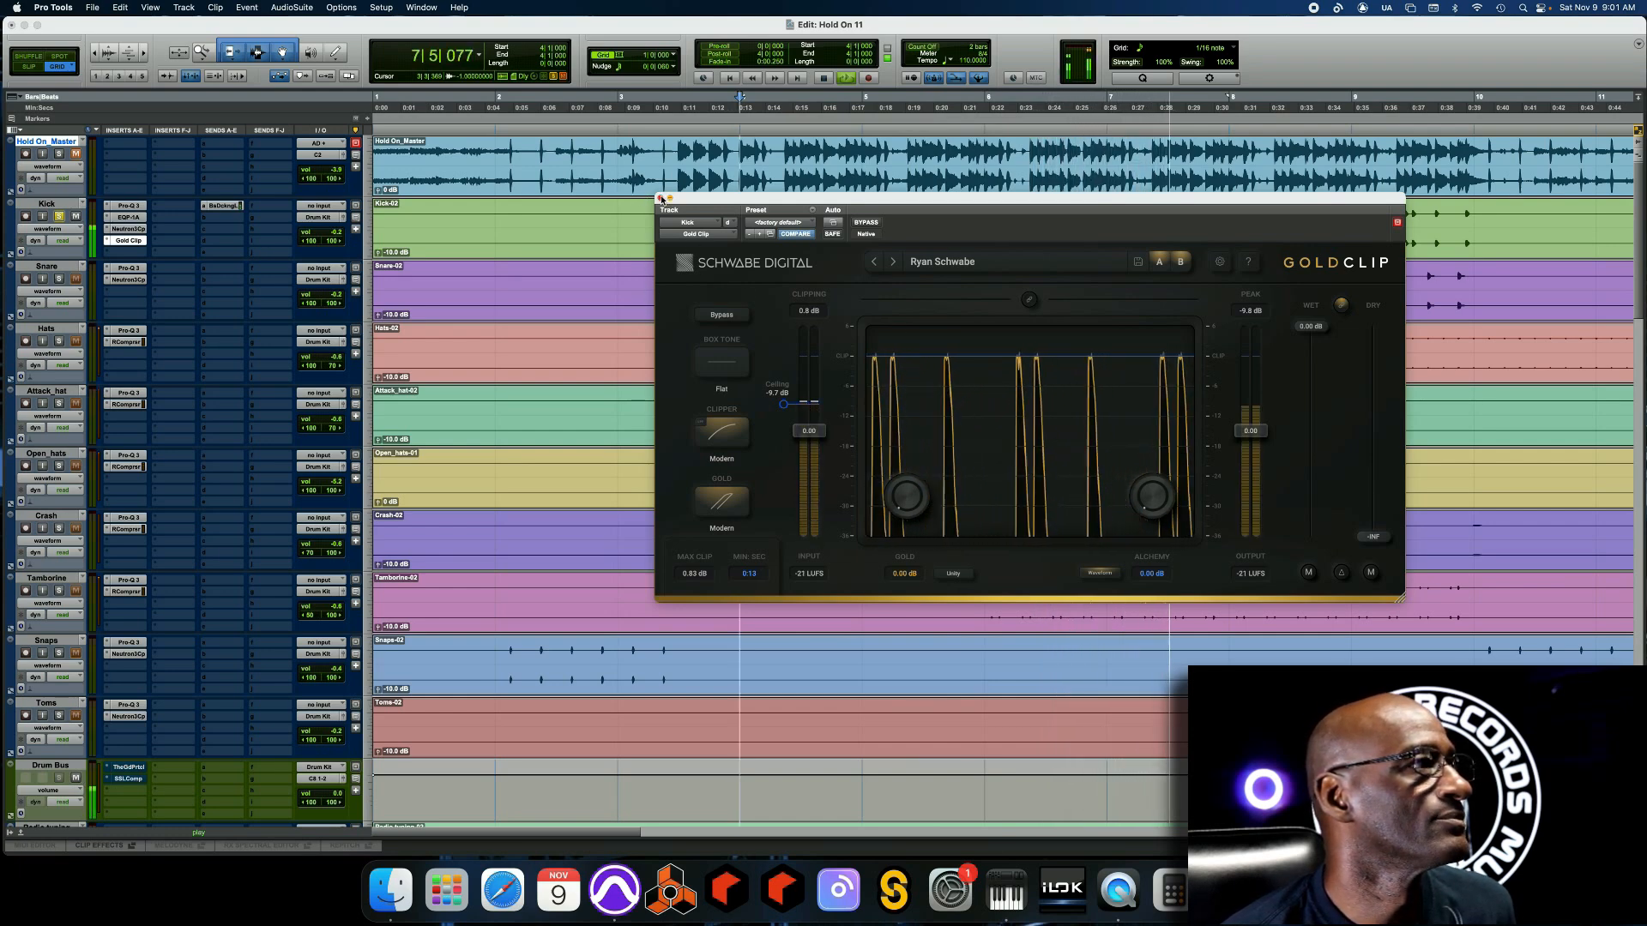
{"action": "key", "text": "space"}
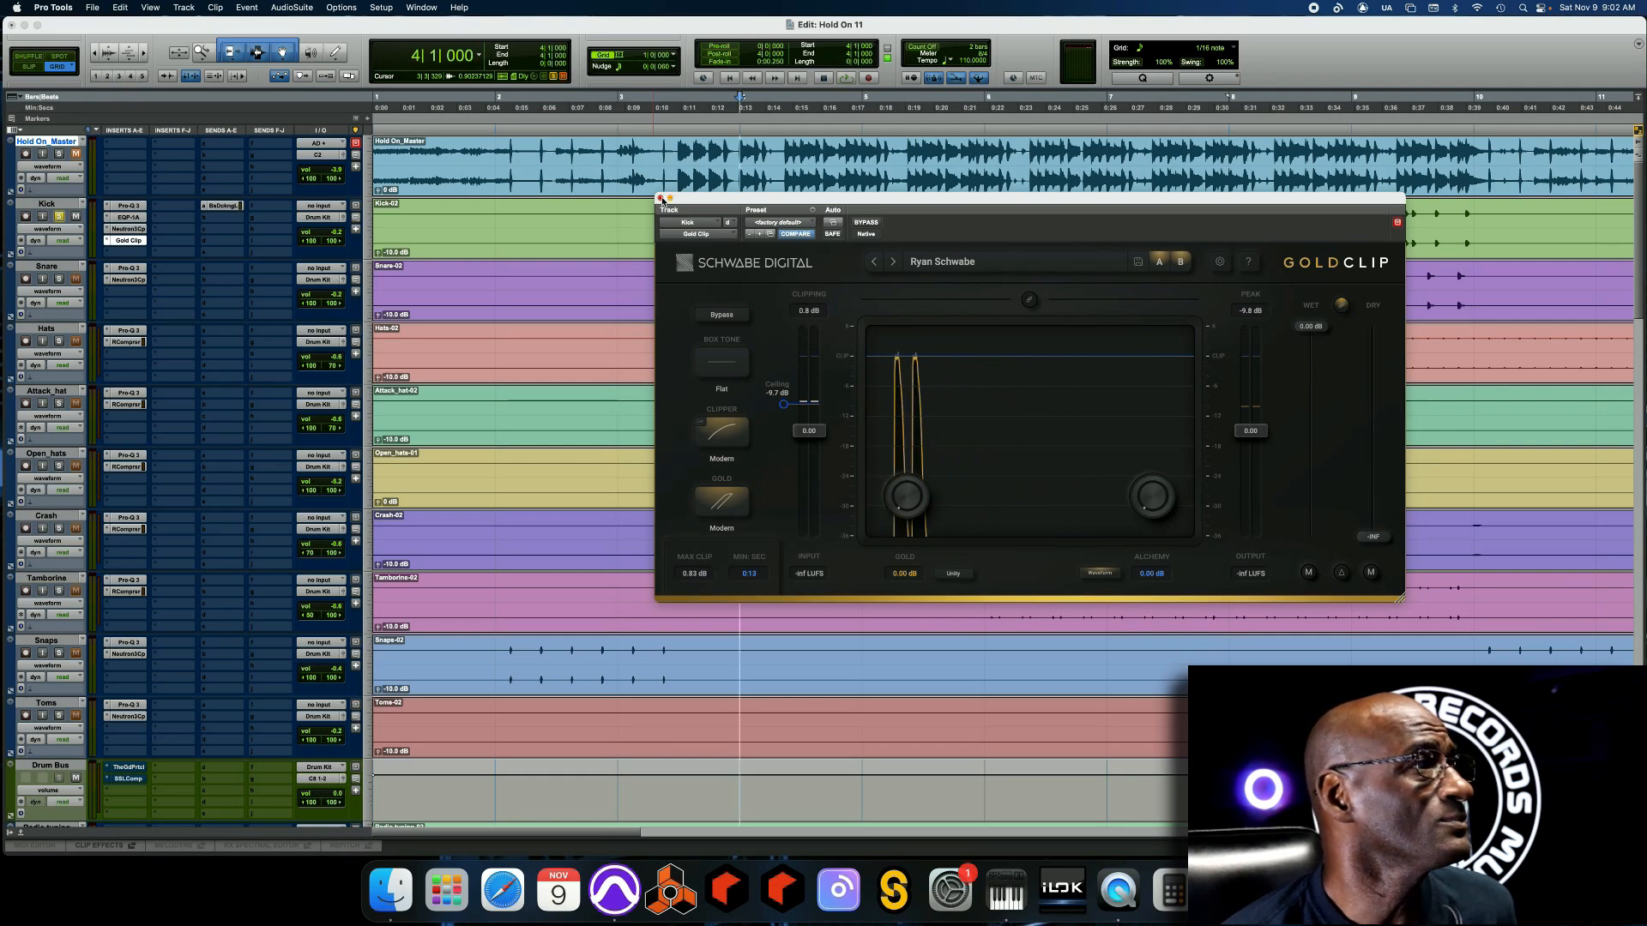
{"action": "left_click", "coordinate": [659, 198]}
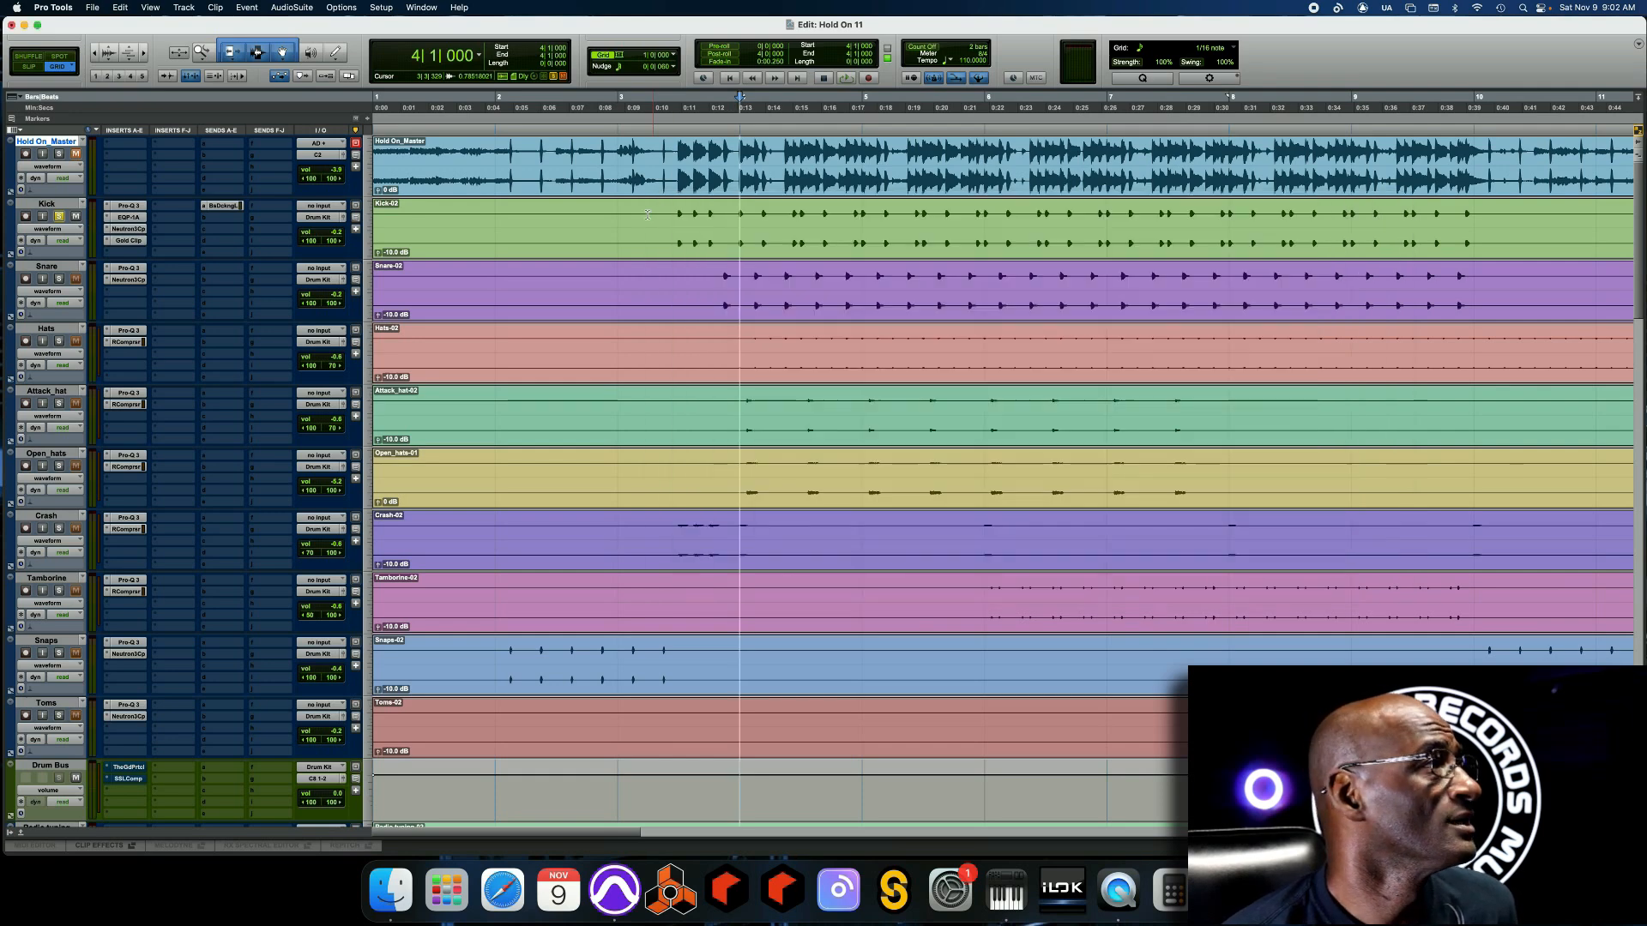
Solo the Snare together with the Kick and play both tracks from bar 4
{"action": "left_click", "coordinate": [59, 279]}
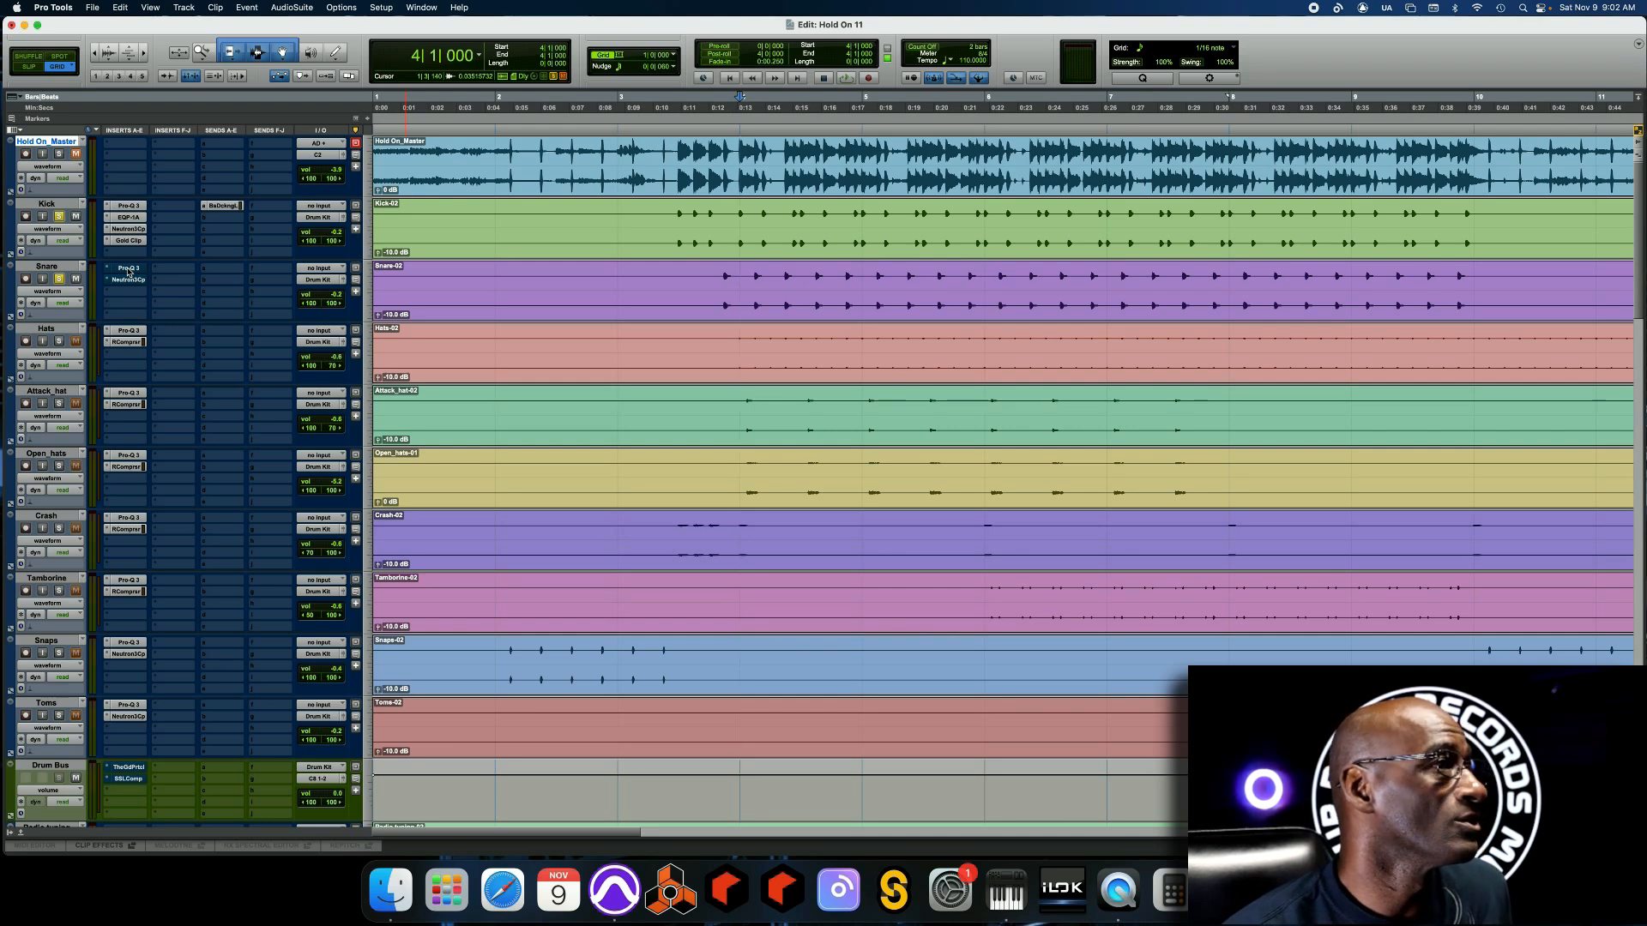
{"action": "key", "text": "space"}
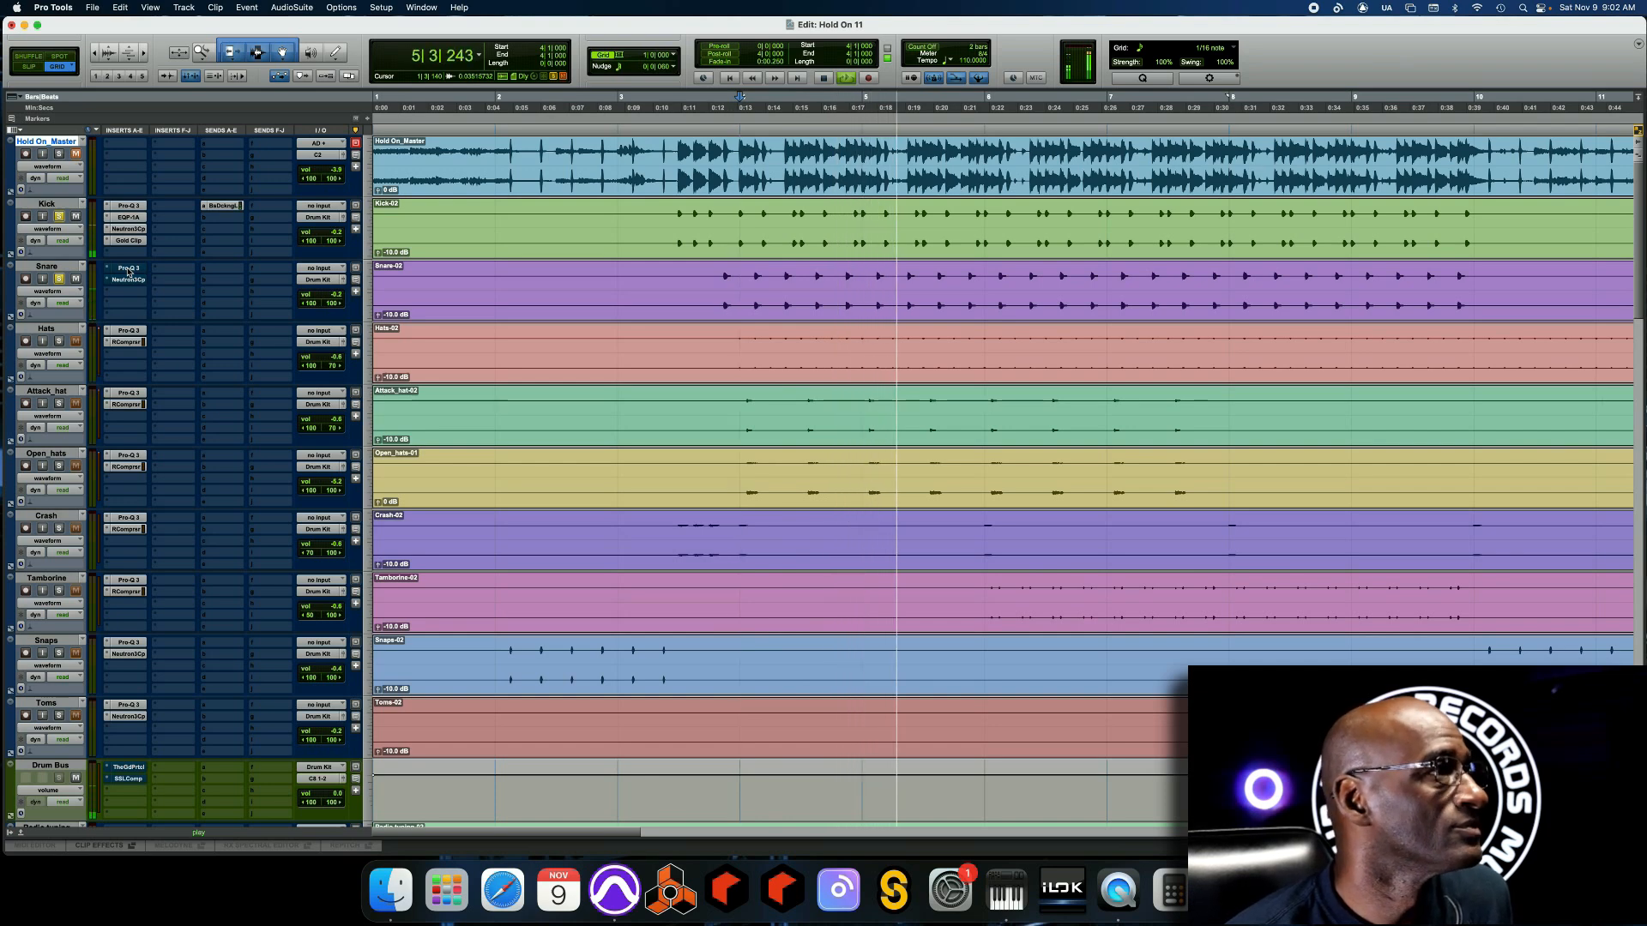
{"action": "key", "text": "space"}
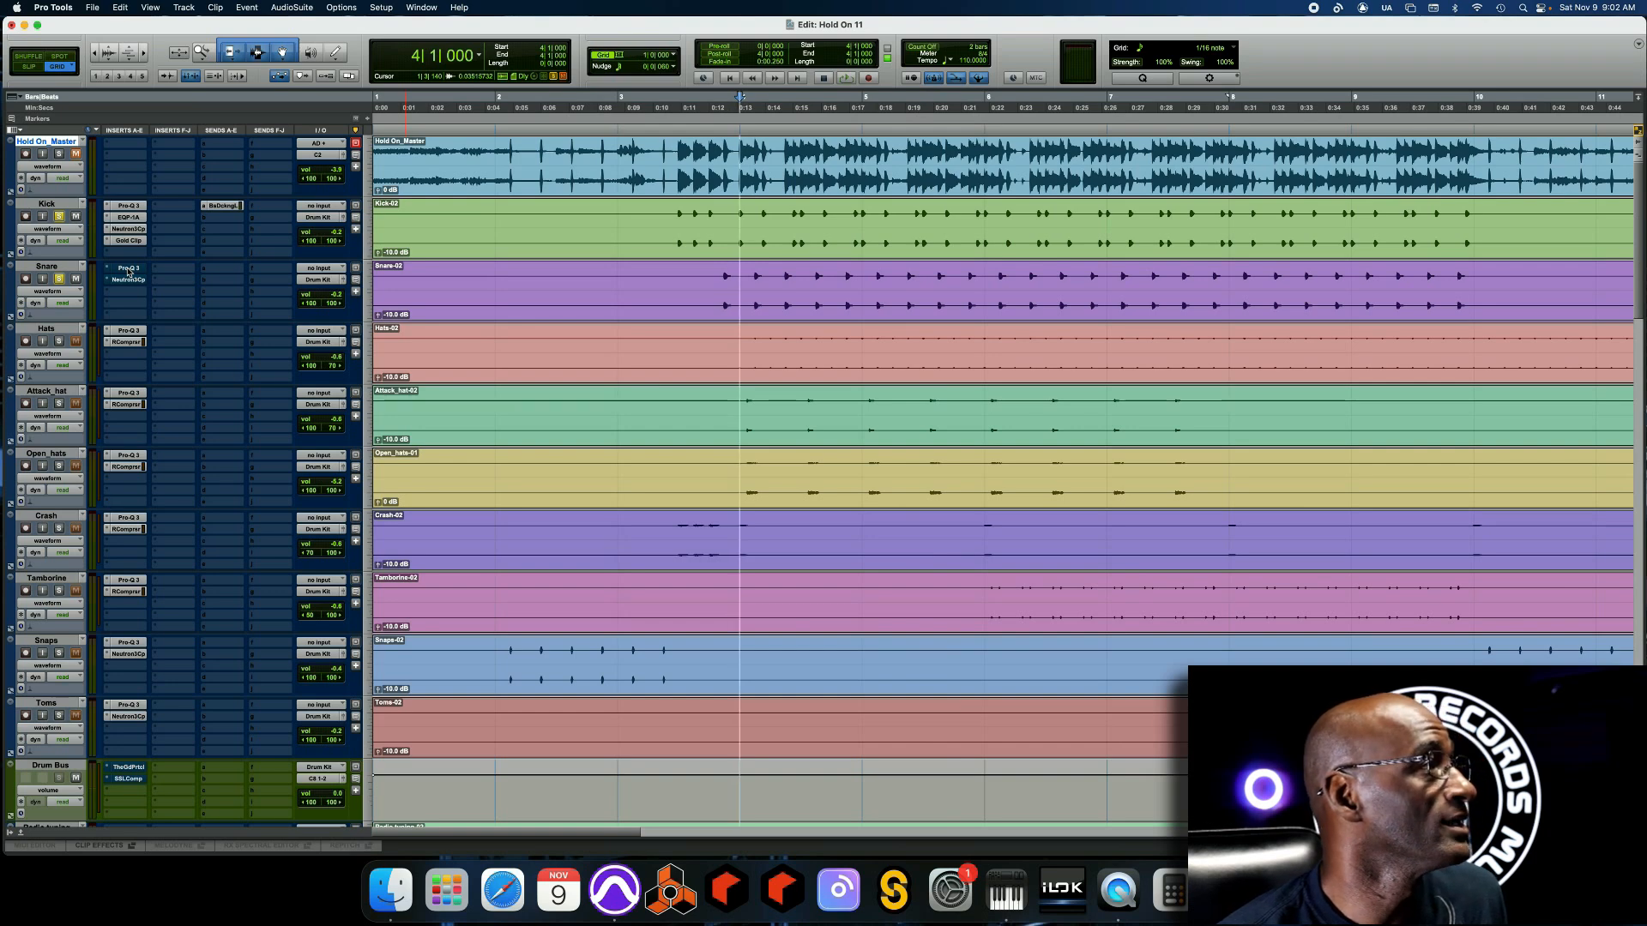
Open the Snare's Pro-Q 3, inspect its low-cut band, compare it bypassed and active during playback, and close it
{"action": "left_click", "coordinate": [128, 270]}
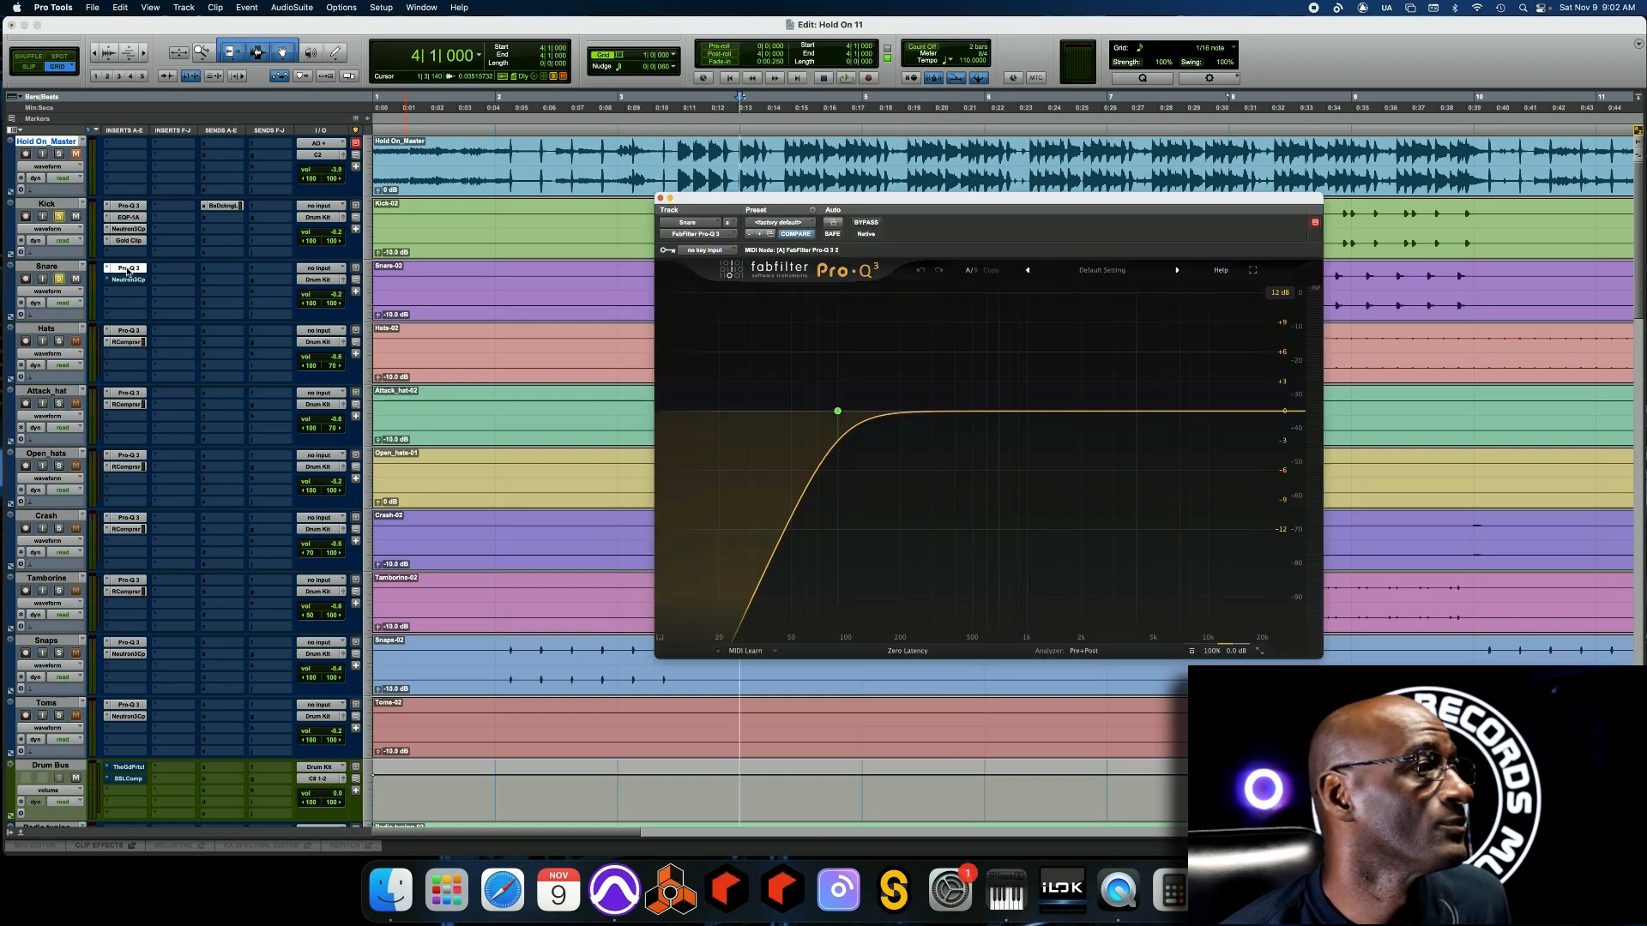
{"action": "mouse_move", "coordinate": [836, 406]}
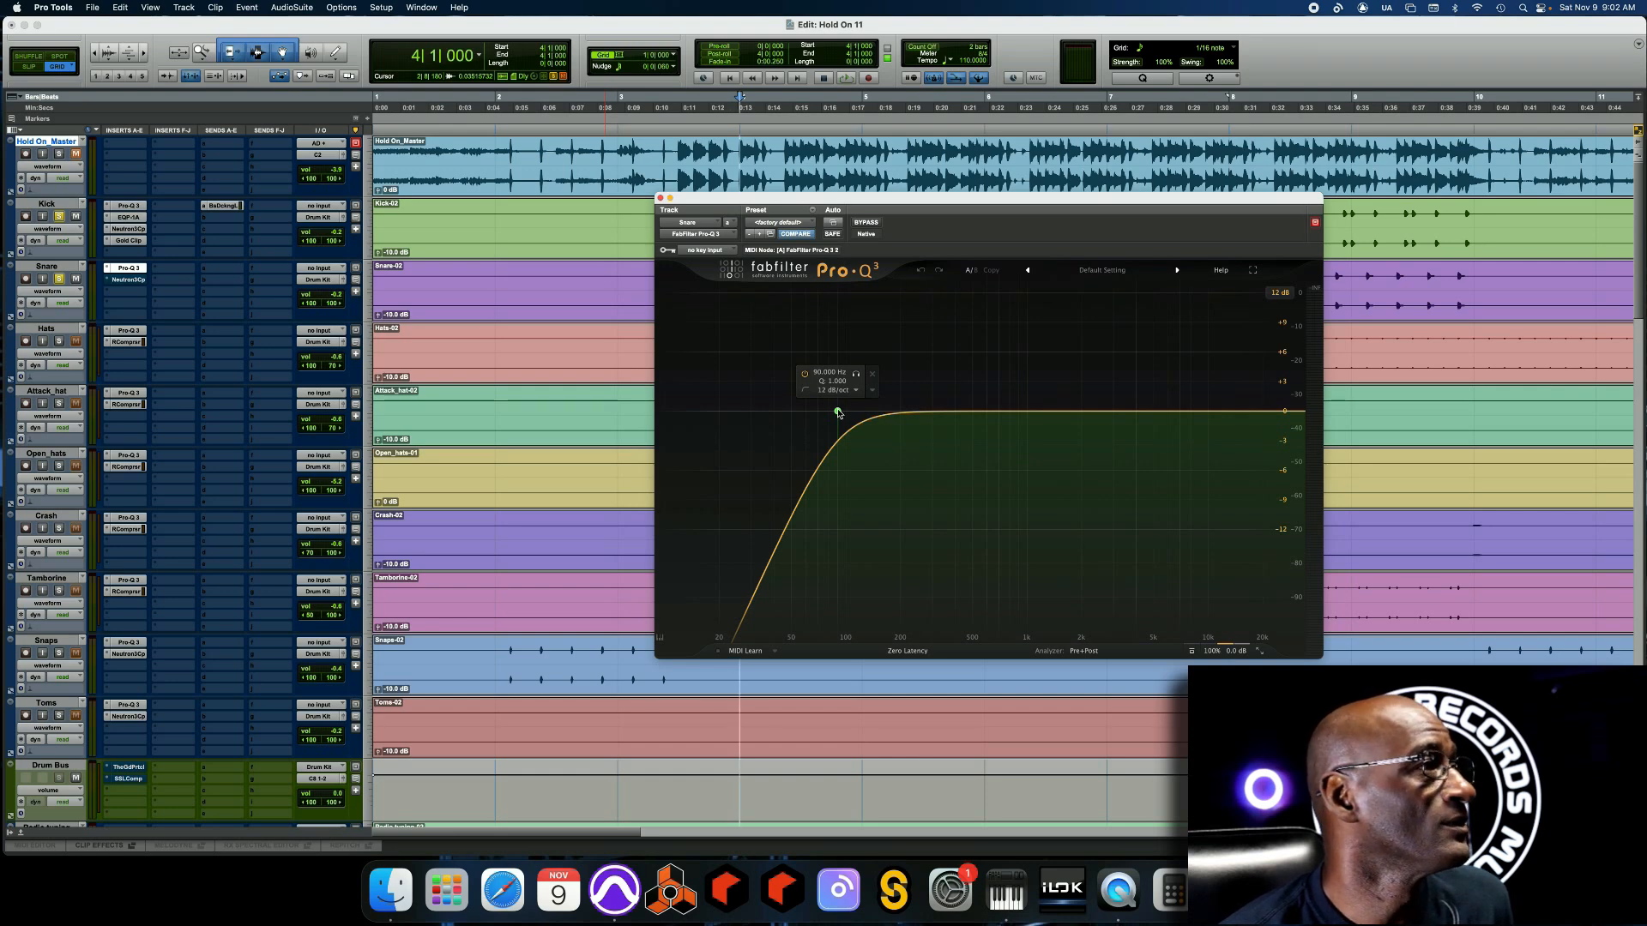
{"action": "key", "text": "space"}
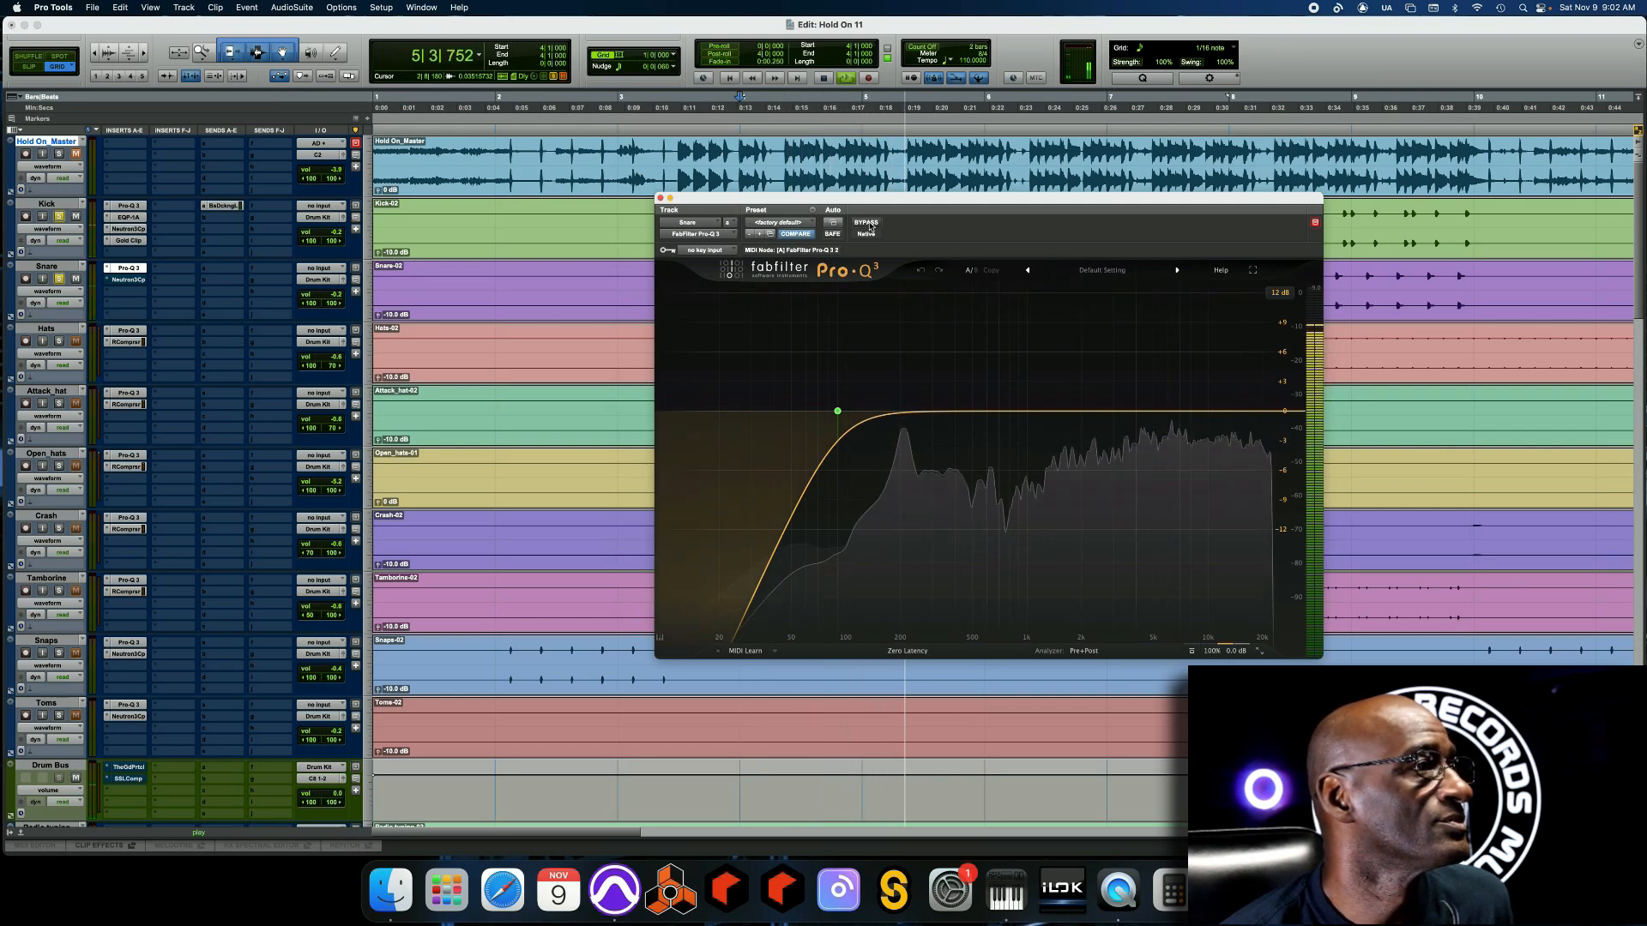
{"action": "left_click", "coordinate": [867, 223]}
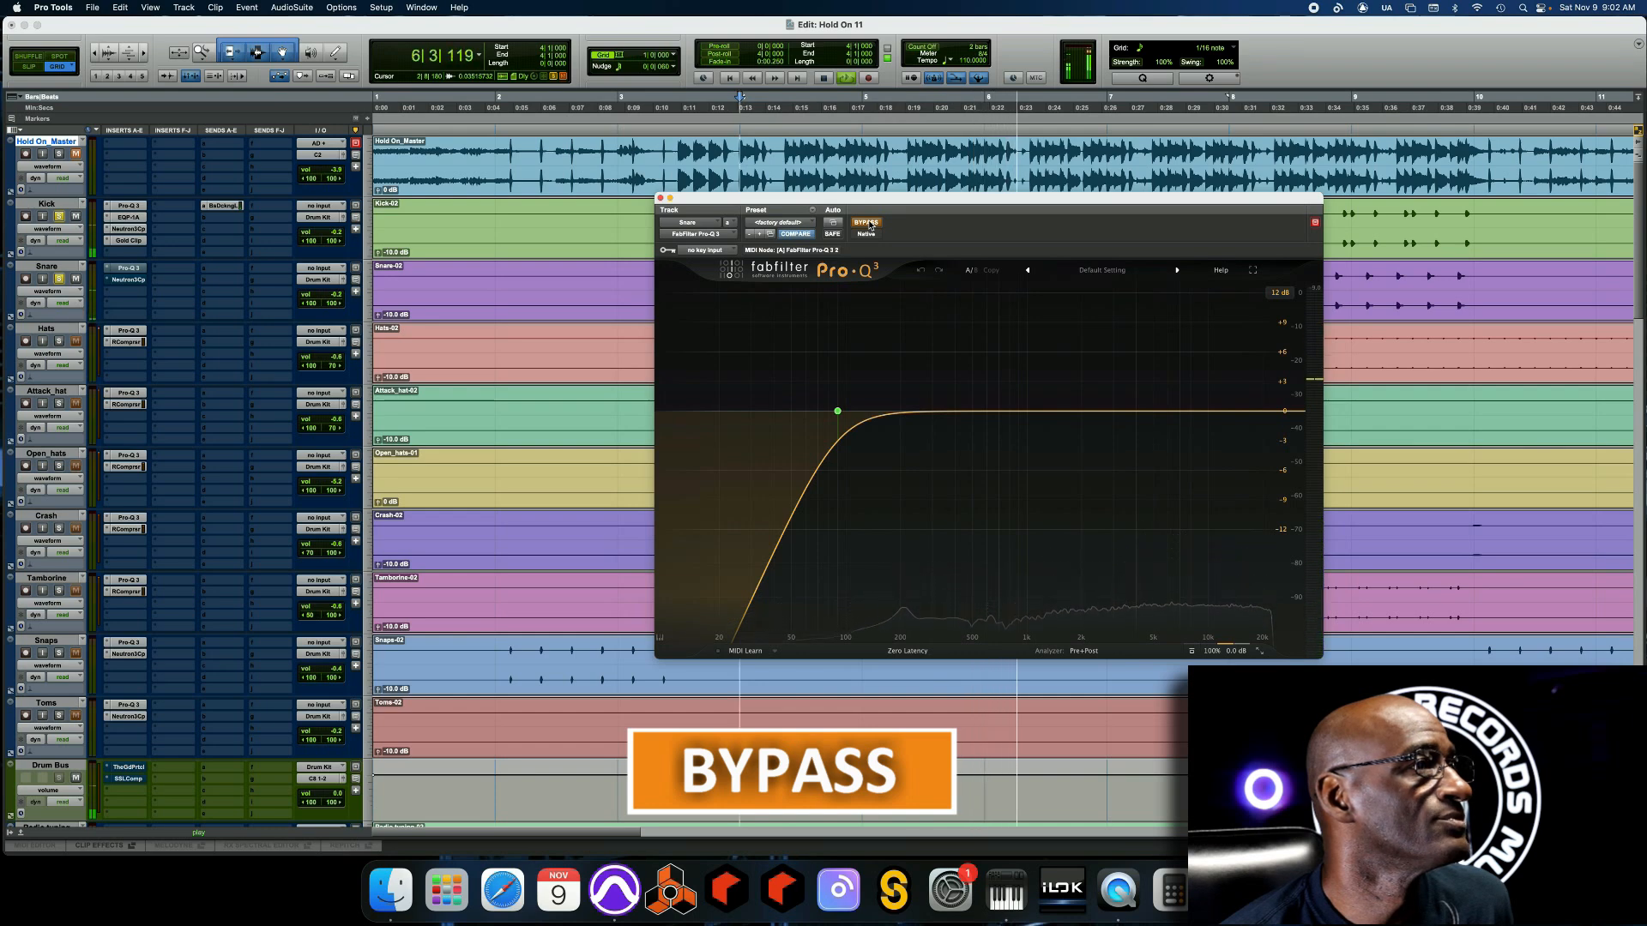
{"action": "left_click", "coordinate": [867, 223]}
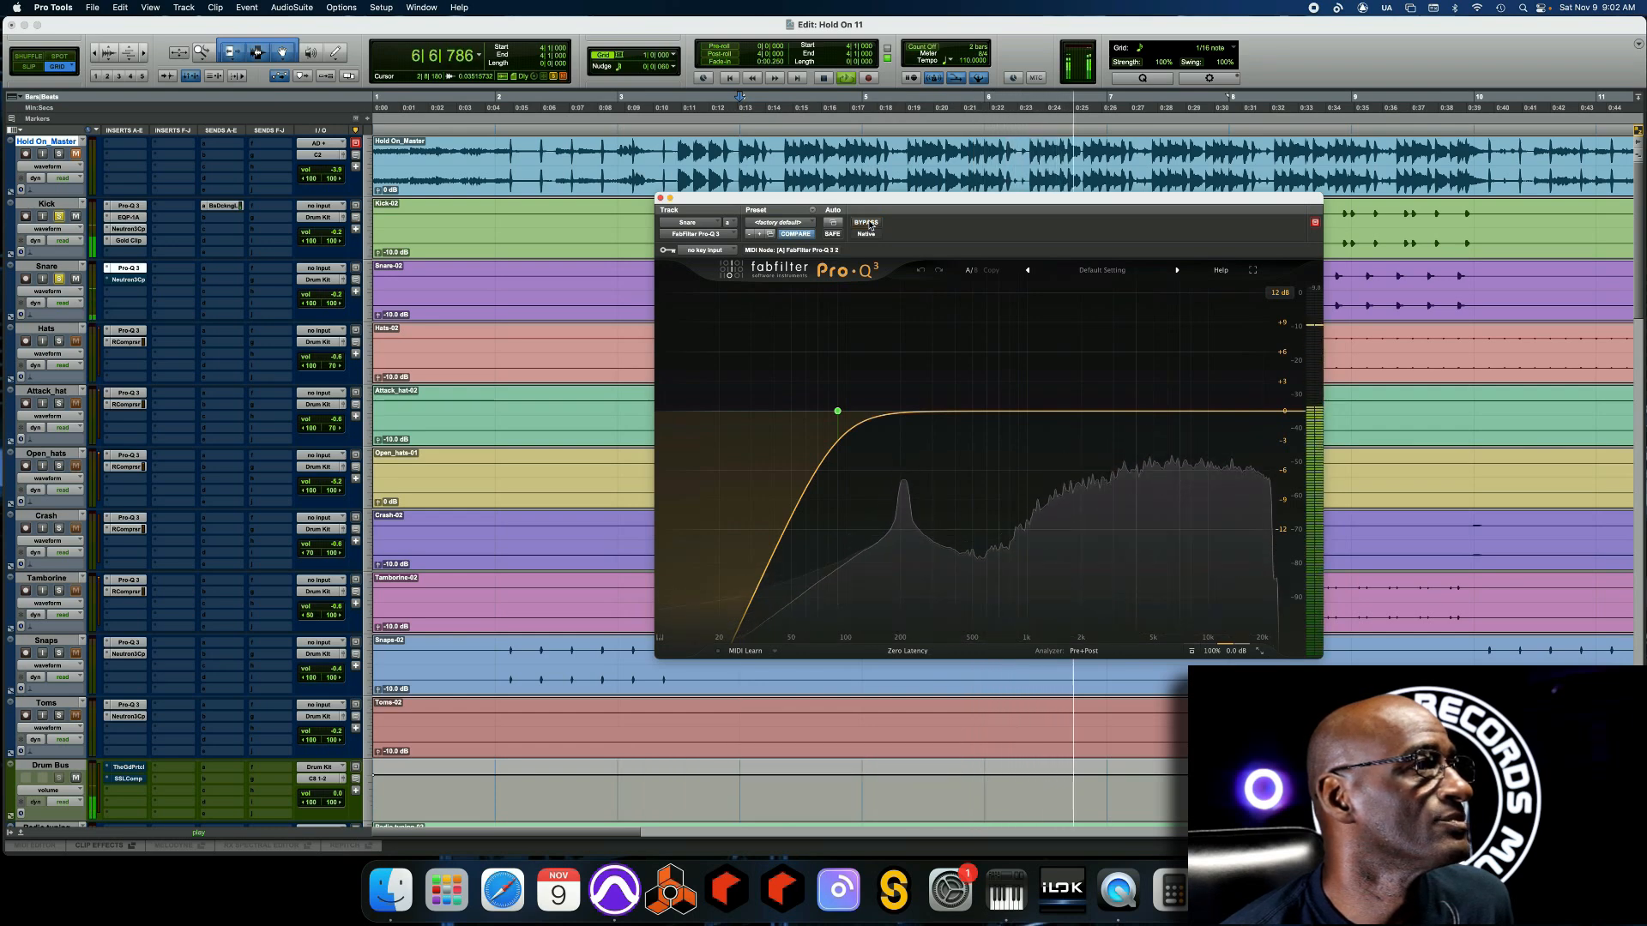
{"action": "key", "text": "space"}
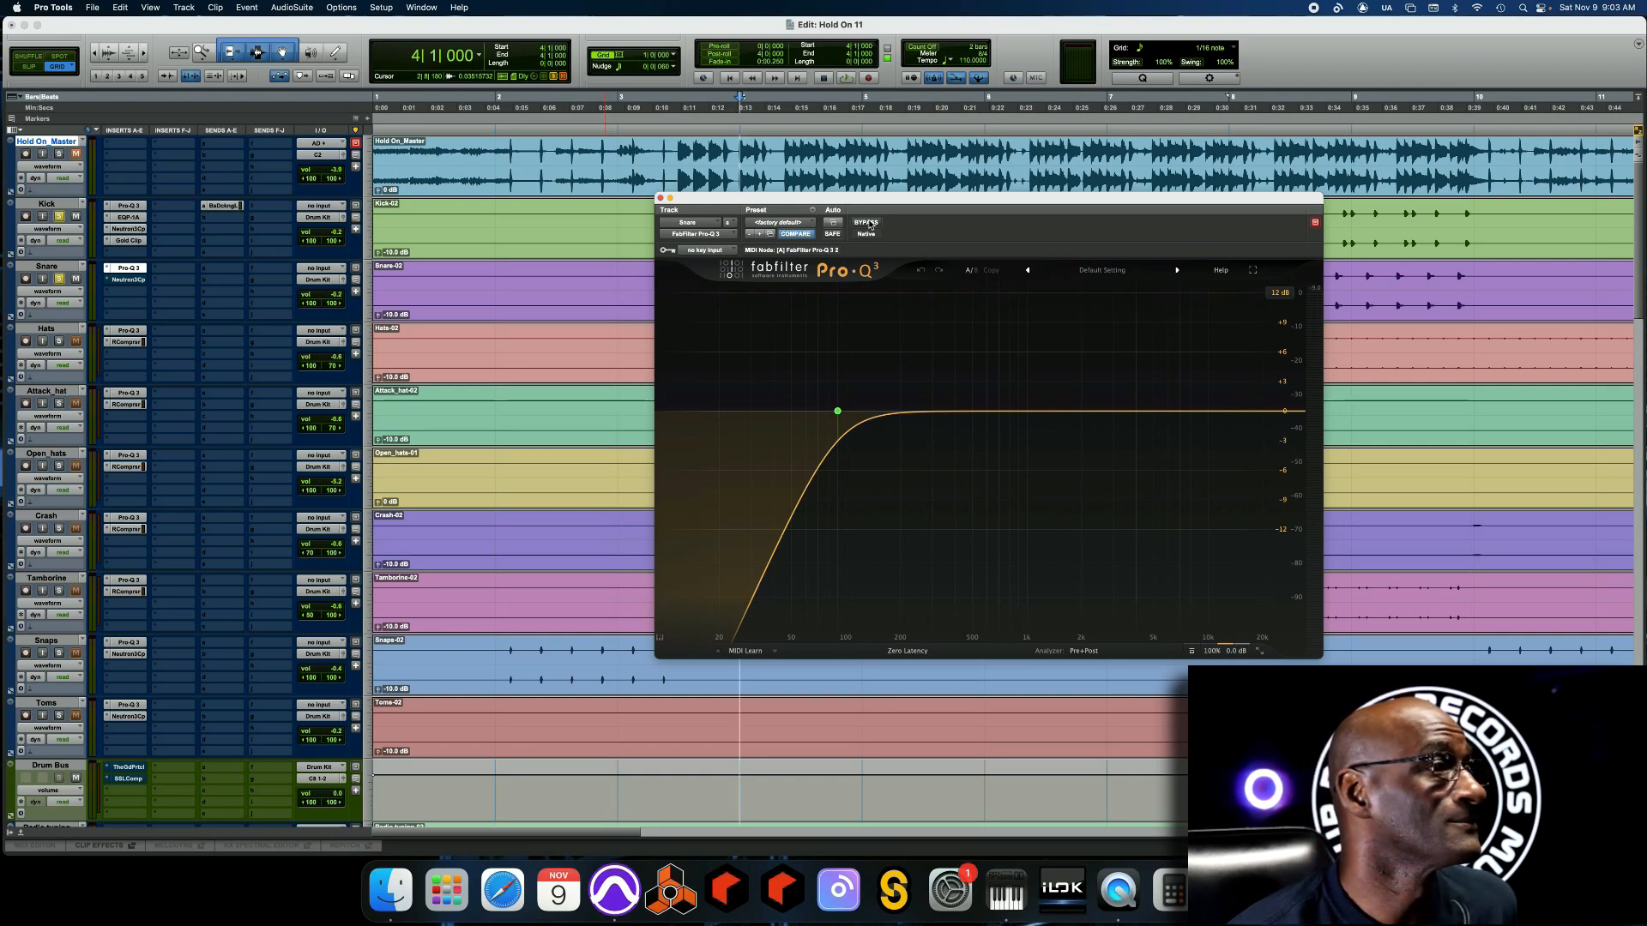
{"action": "left_click", "coordinate": [659, 199]}
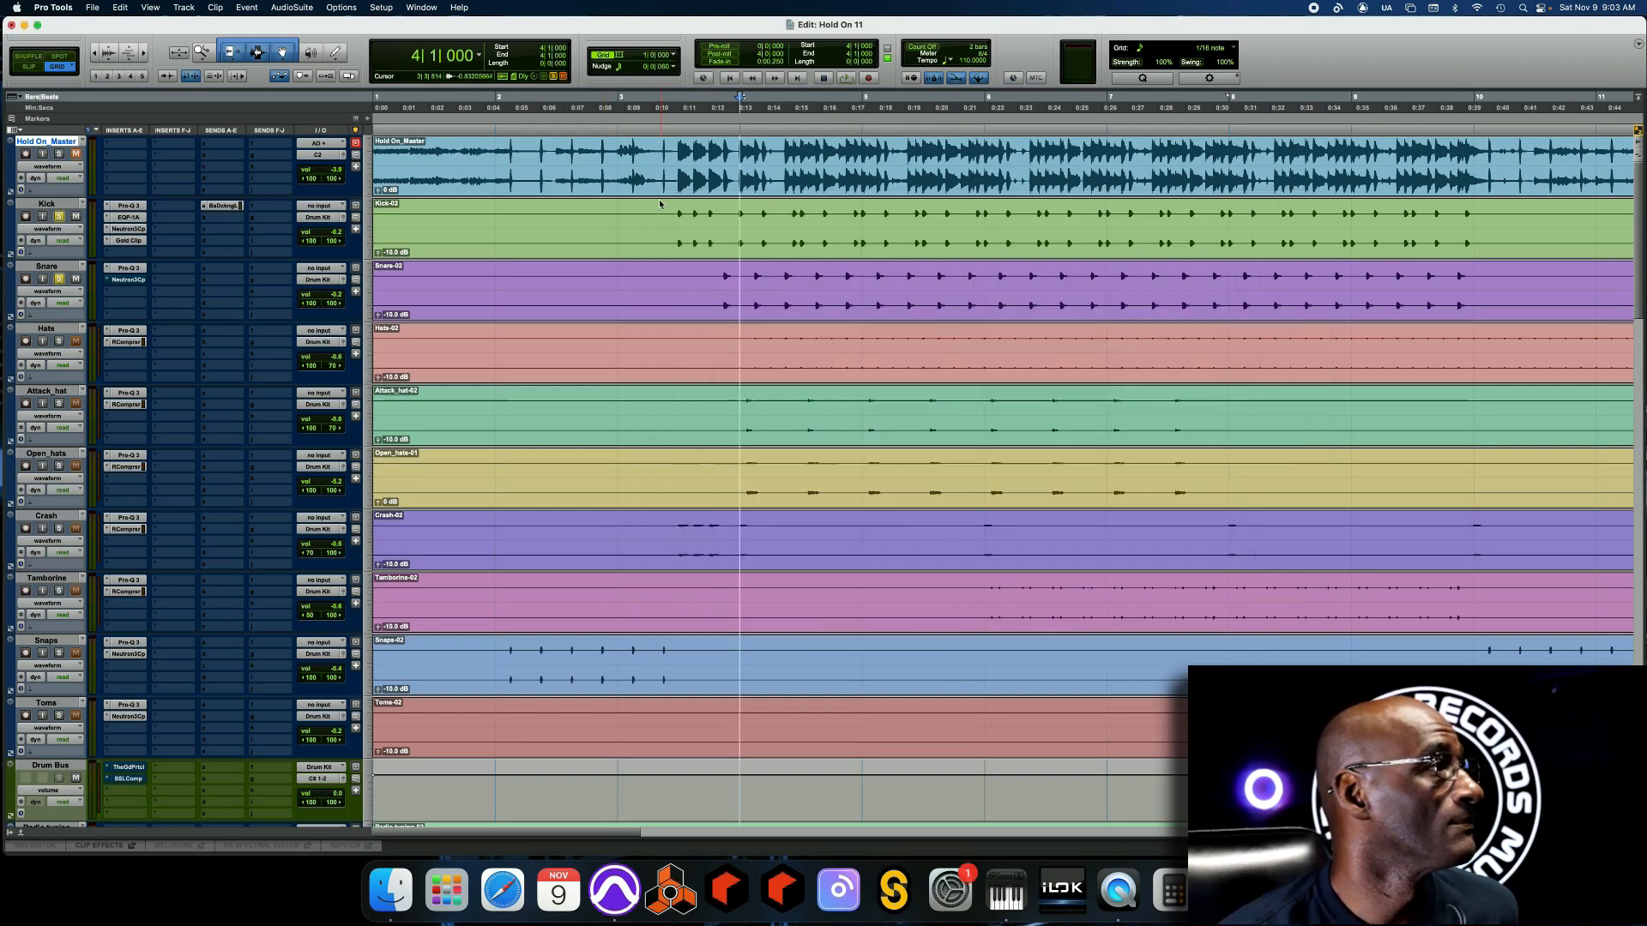
Open the Snare's Neutron 3 Compressor, compare it bypassed and active in two playback passes, and close it
{"action": "left_click", "coordinate": [129, 280]}
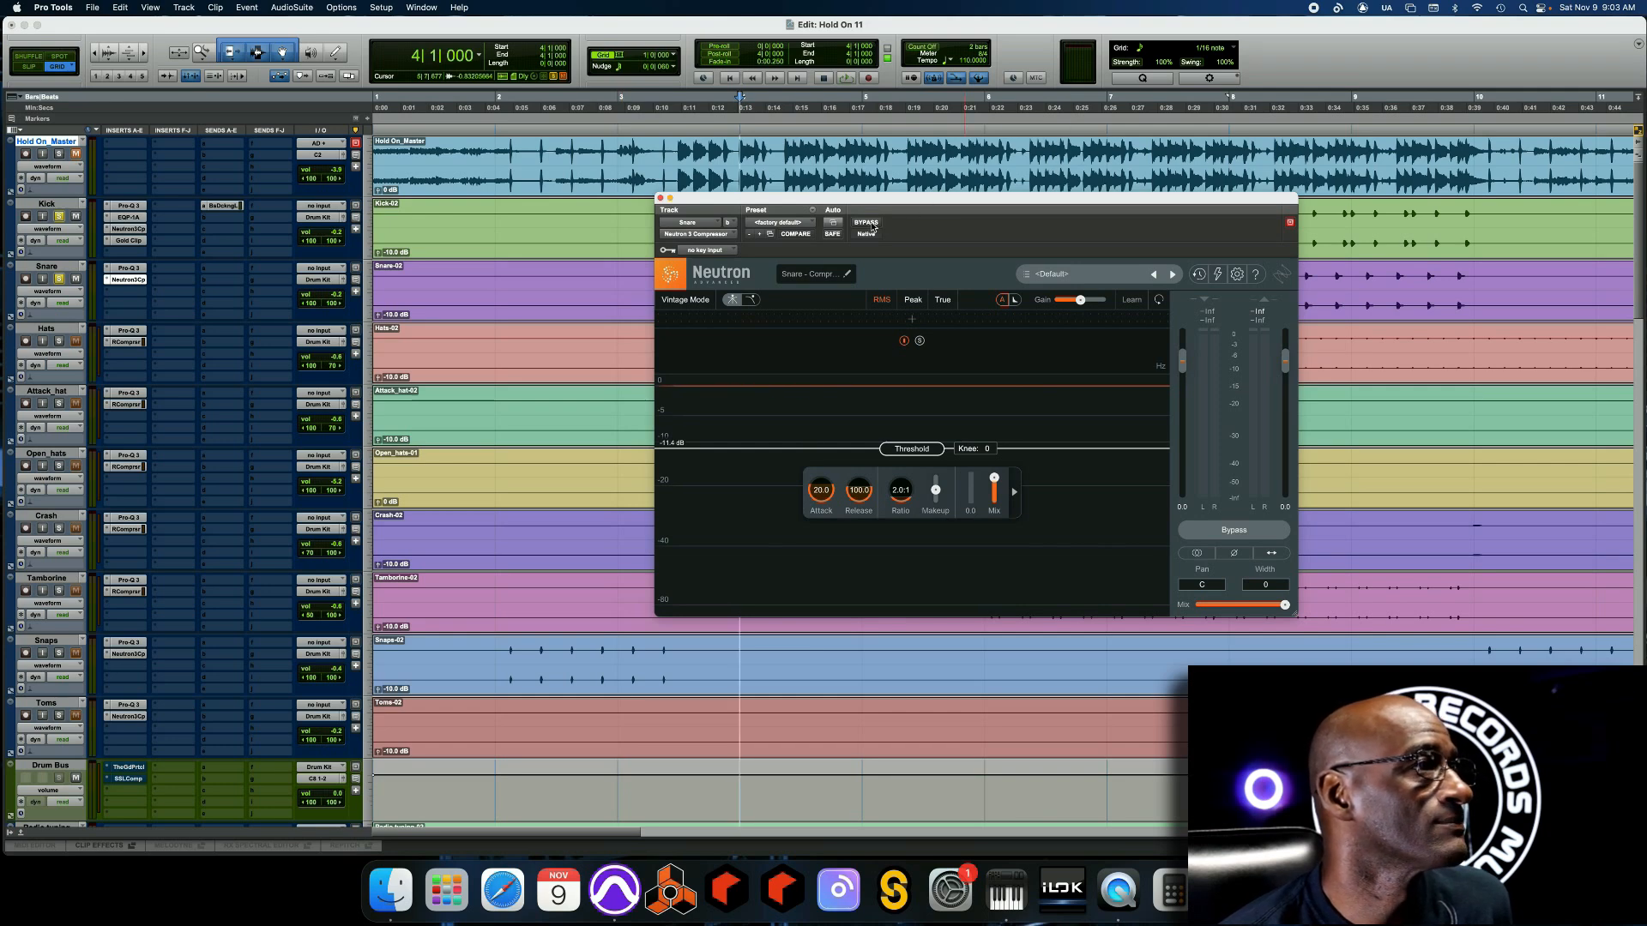
{"action": "key", "text": "space"}
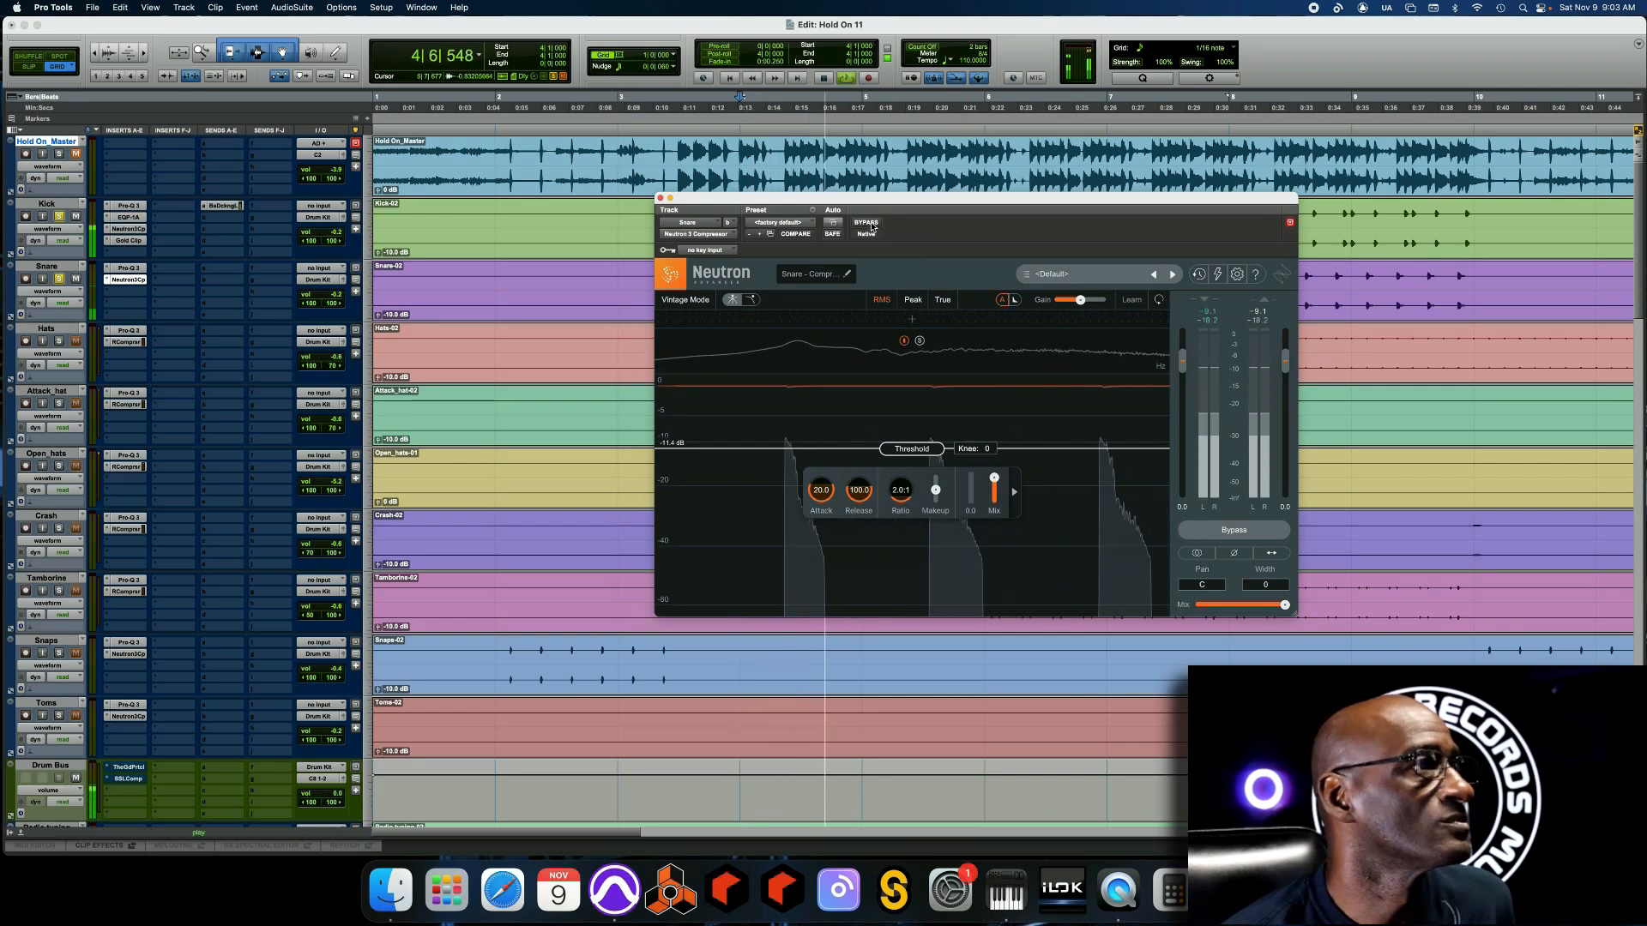
{"action": "left_click", "coordinate": [871, 224]}
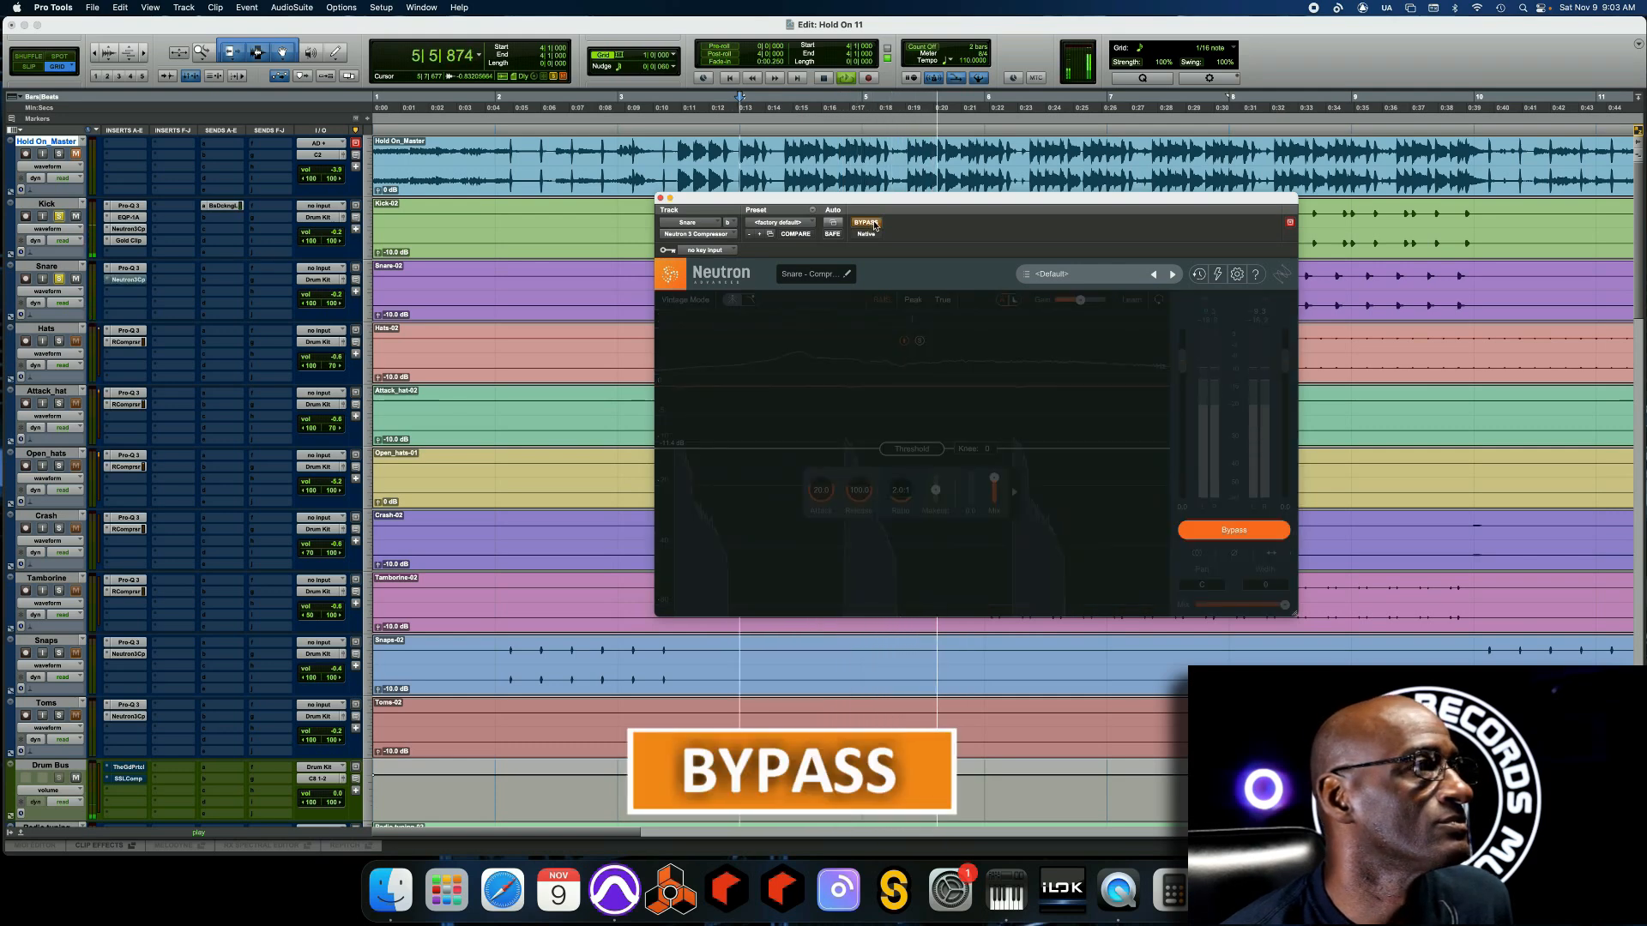
{"action": "left_click", "coordinate": [871, 224]}
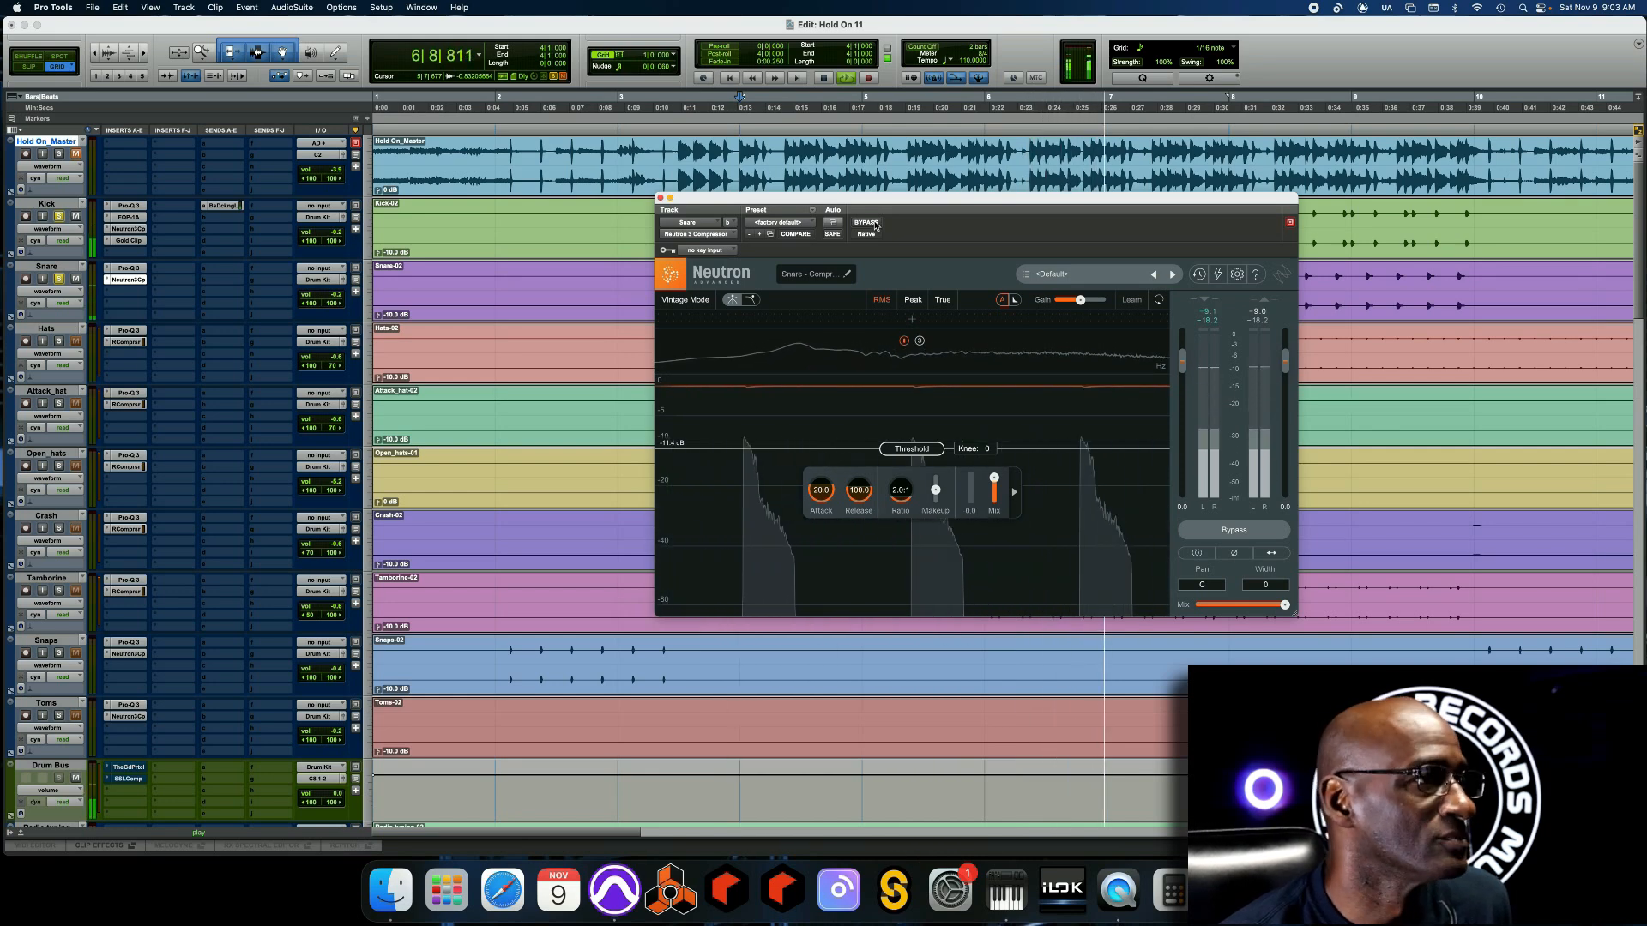
{"action": "key", "text": "space"}
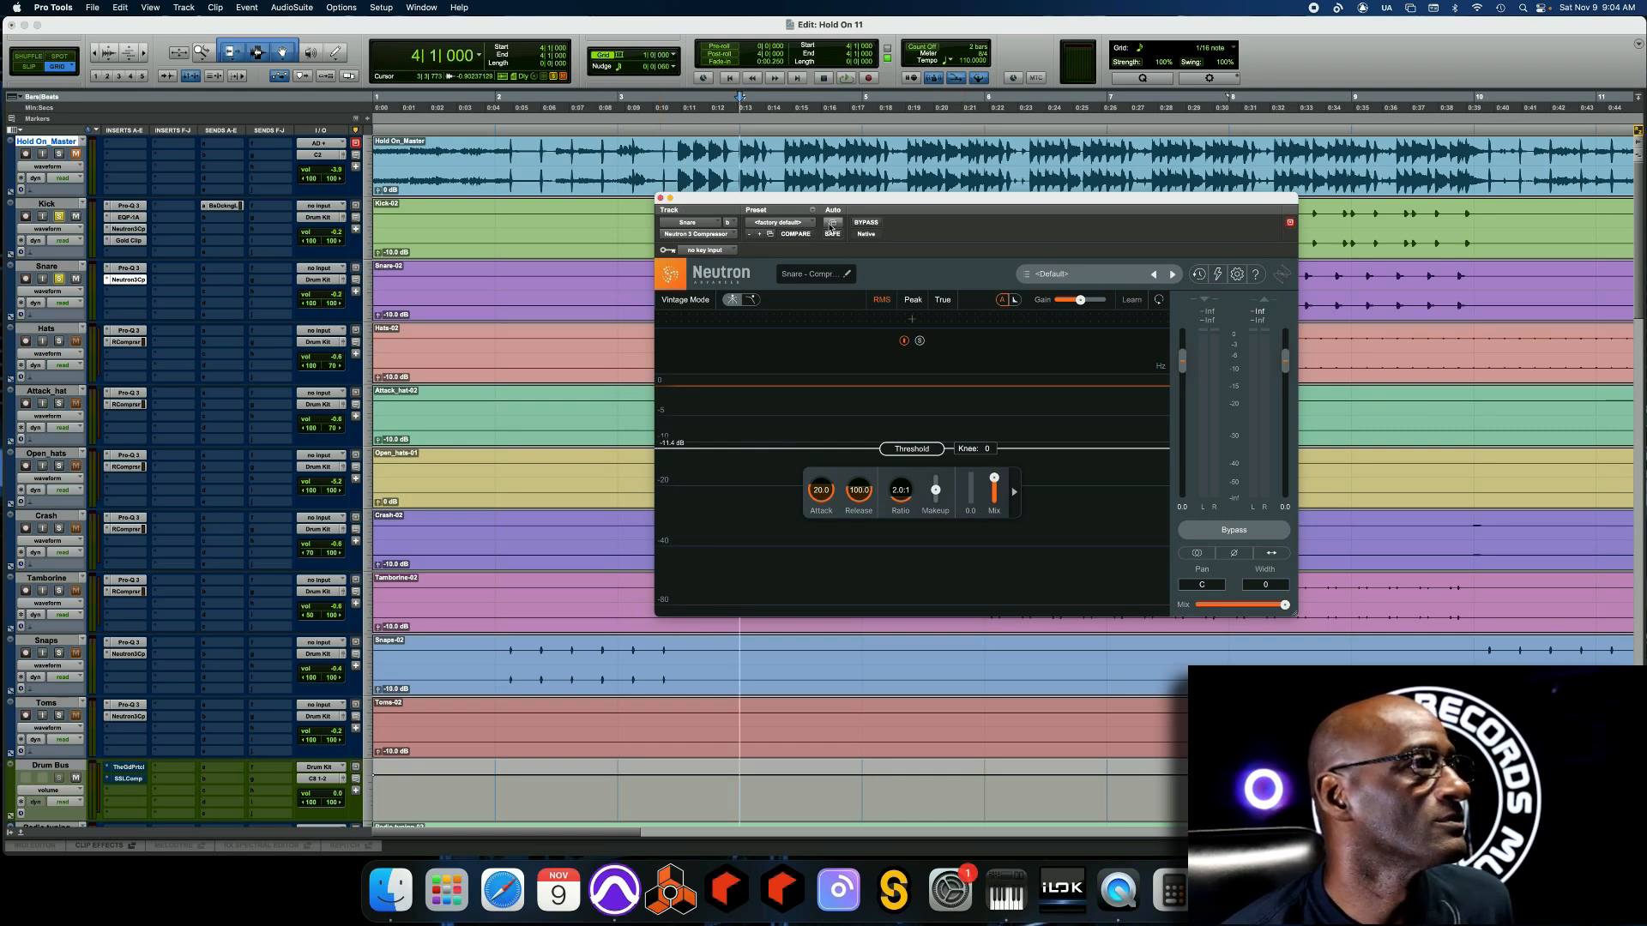
{"action": "left_click", "coordinate": [862, 224]}
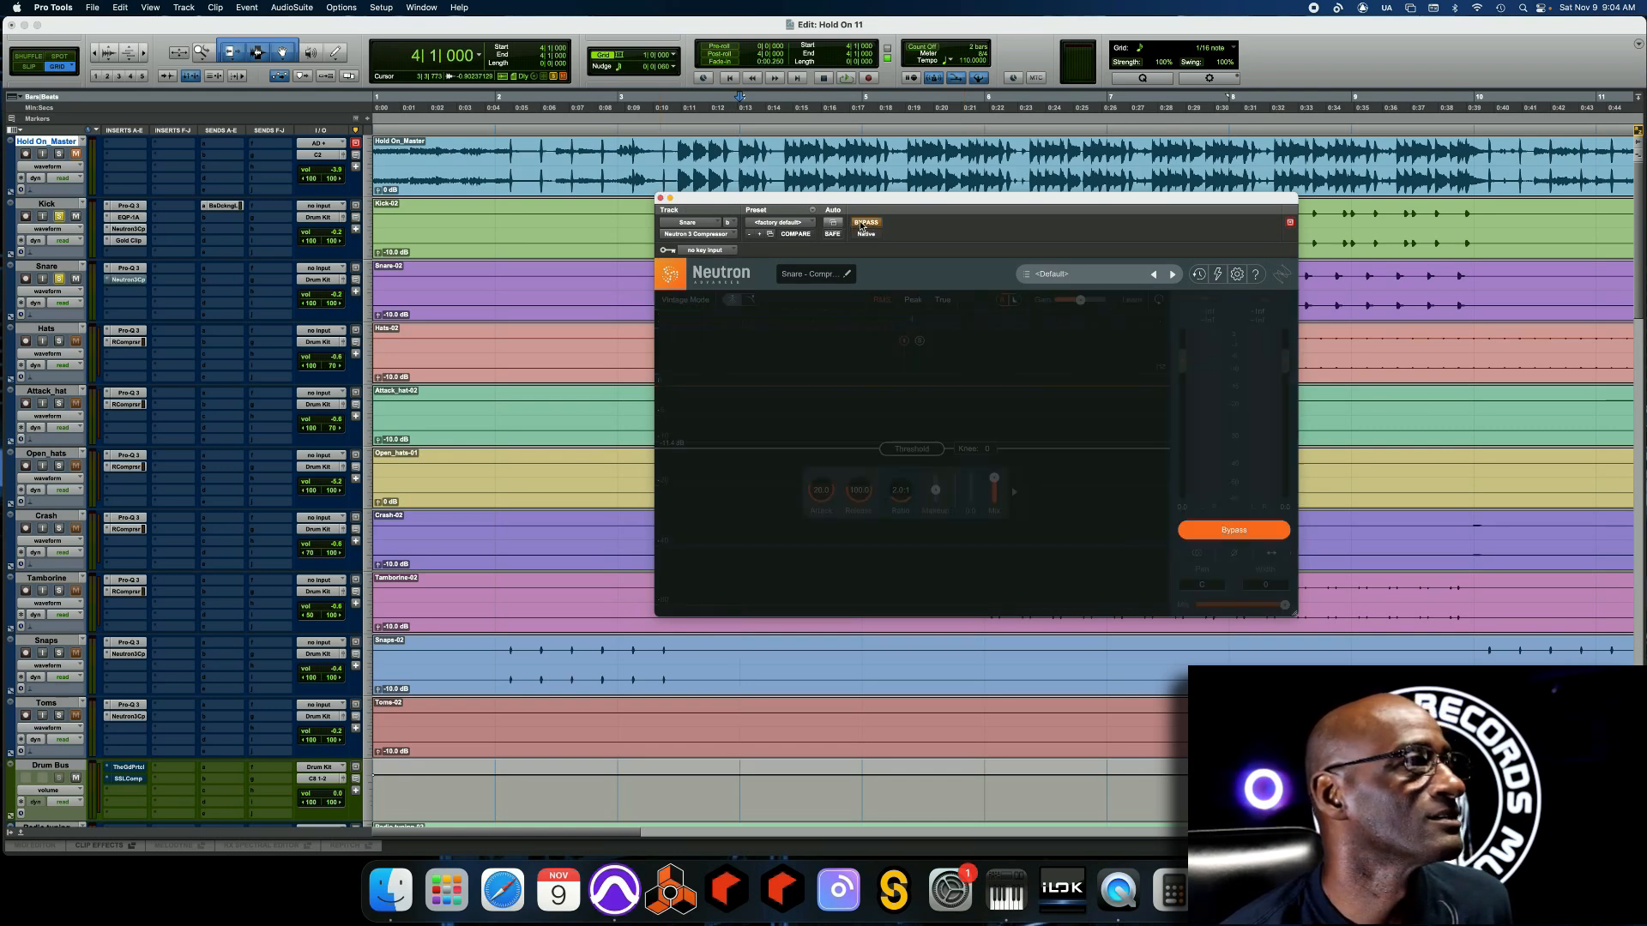
{"action": "key", "text": "space"}
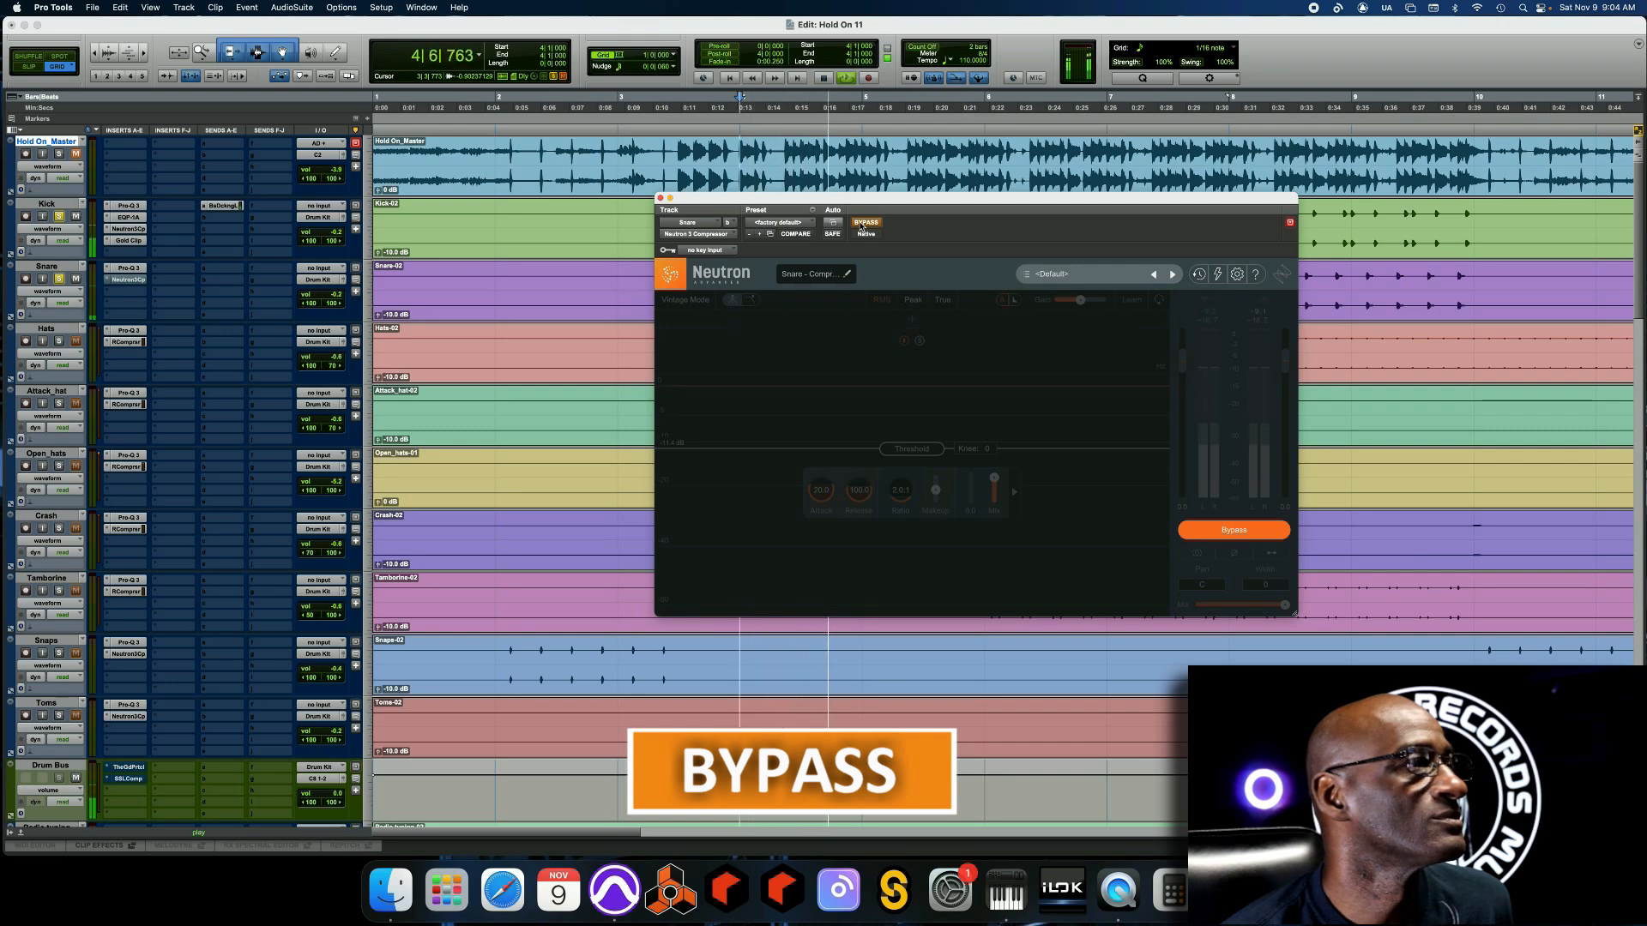
{"action": "left_click", "coordinate": [862, 225]}
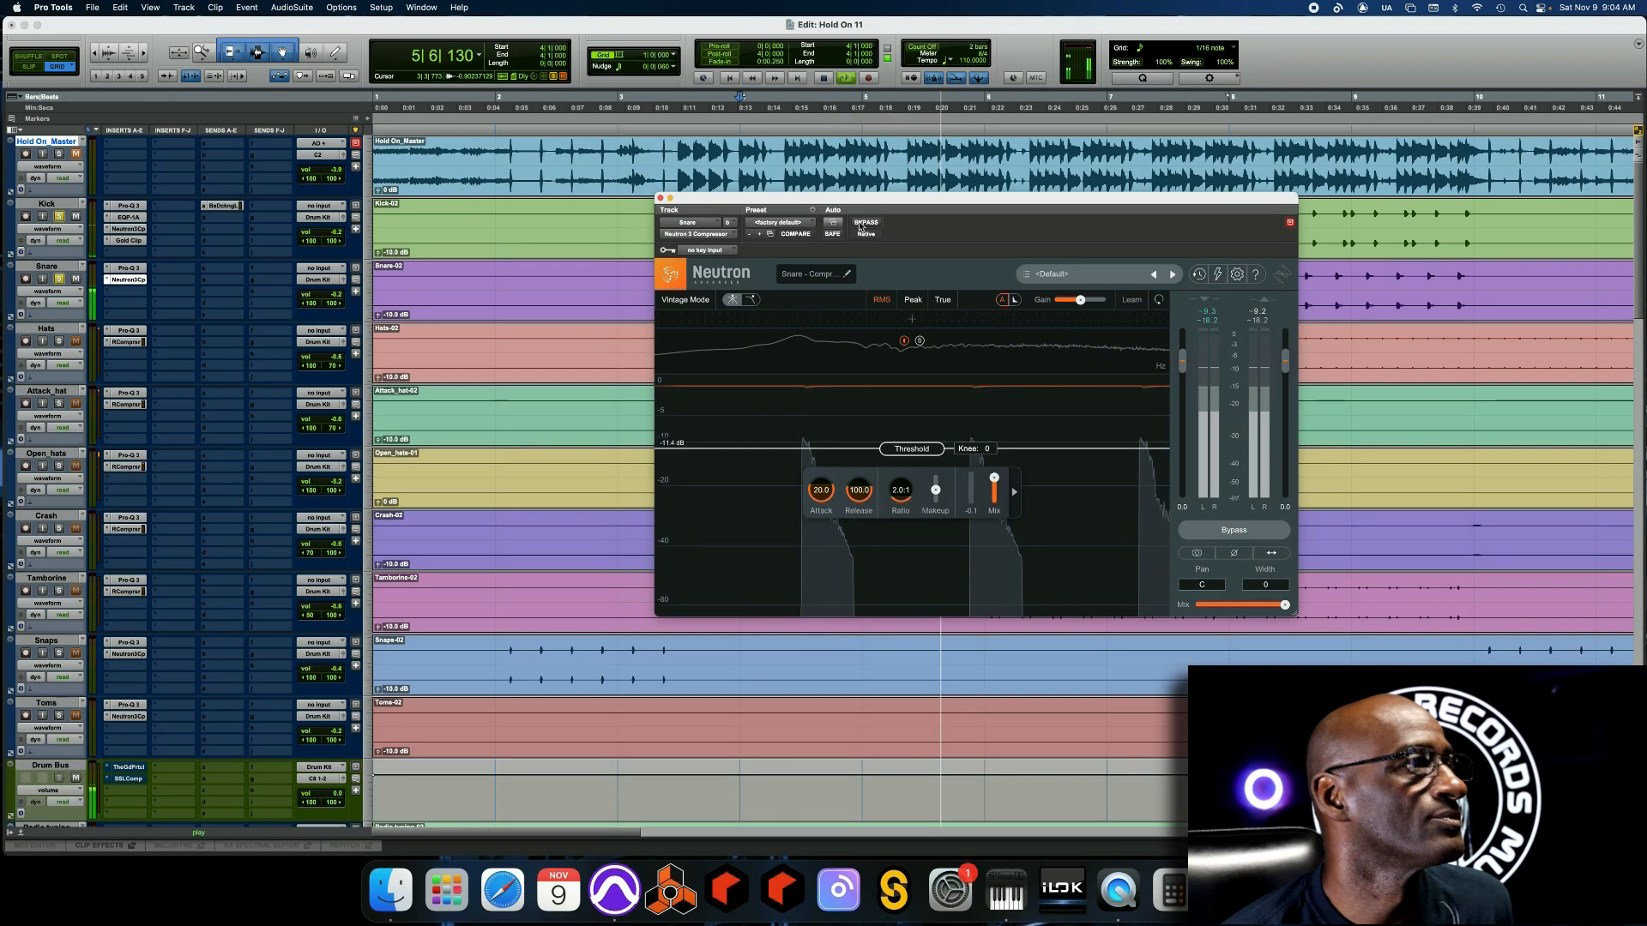
{"action": "key", "text": "space"}
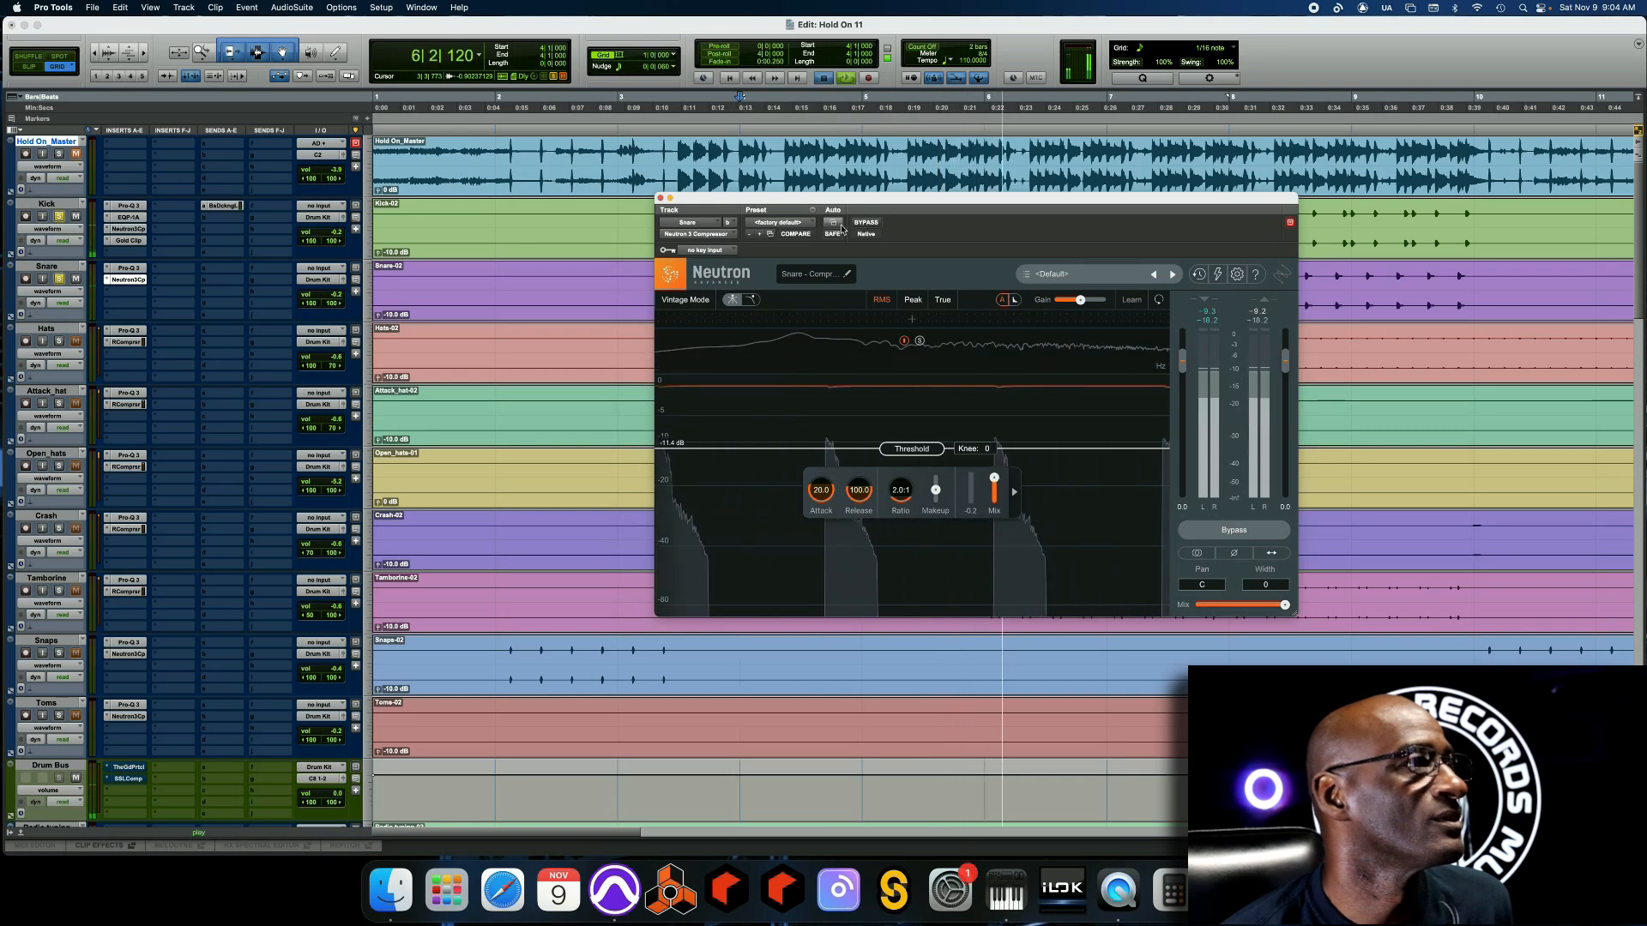
{"action": "left_click", "coordinate": [659, 199]}
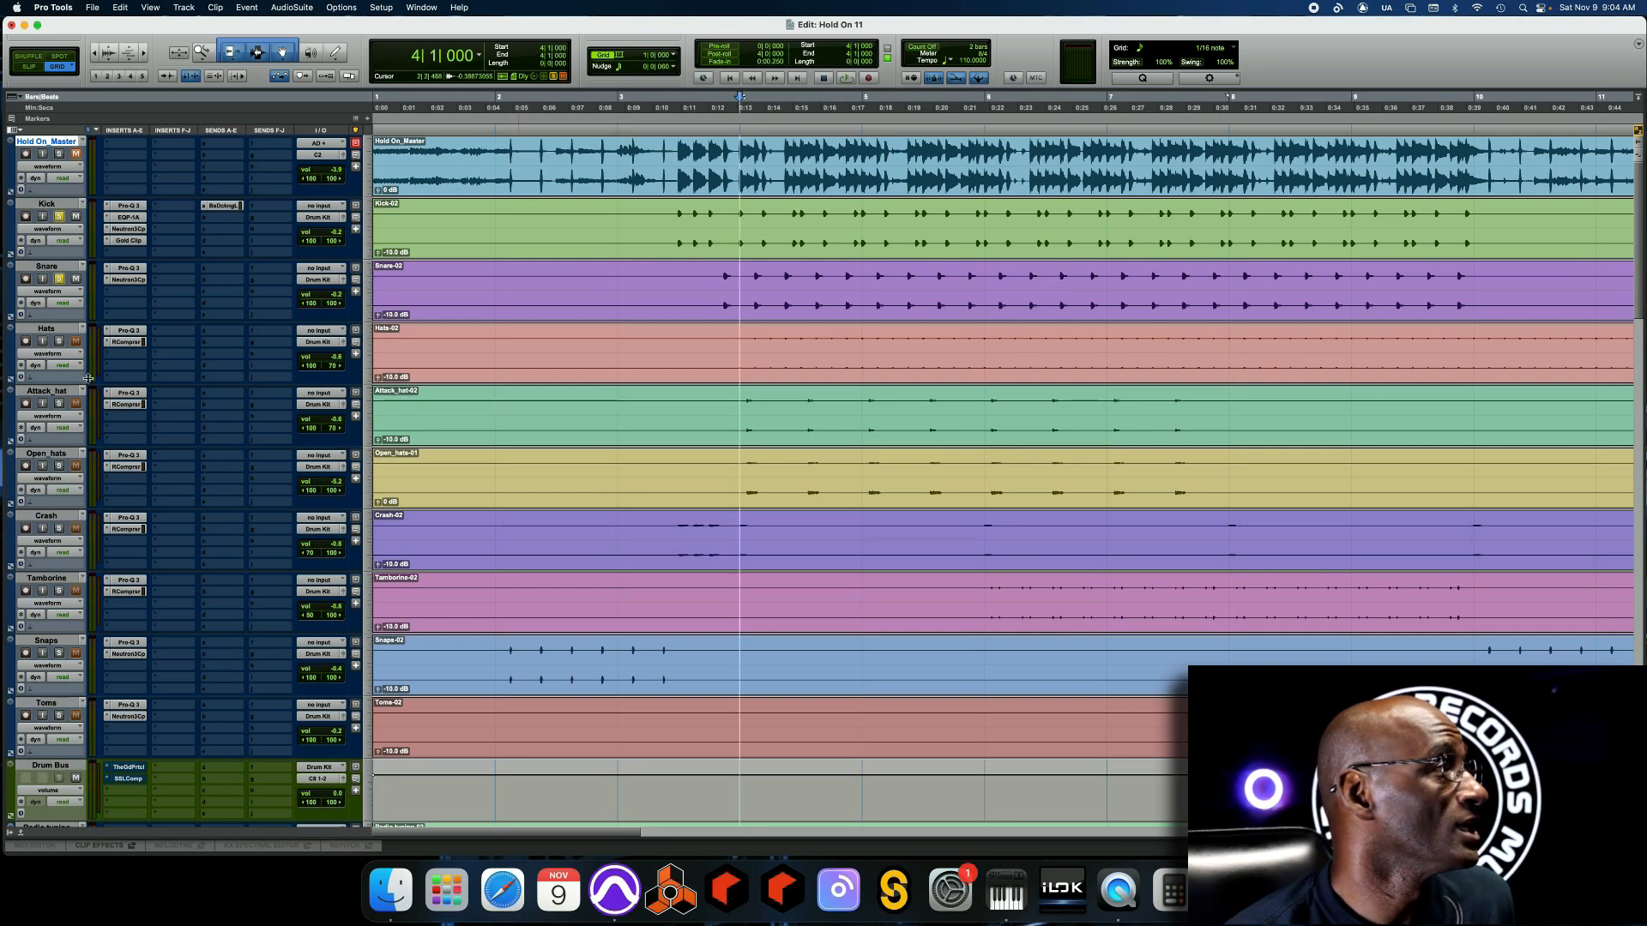
Solo the Hats together with the Kick and Snare, and play from bar 4 with the Hats' Pro-Q 3 and RCompressor bypassed
{"action": "left_click", "coordinate": [131, 342]}
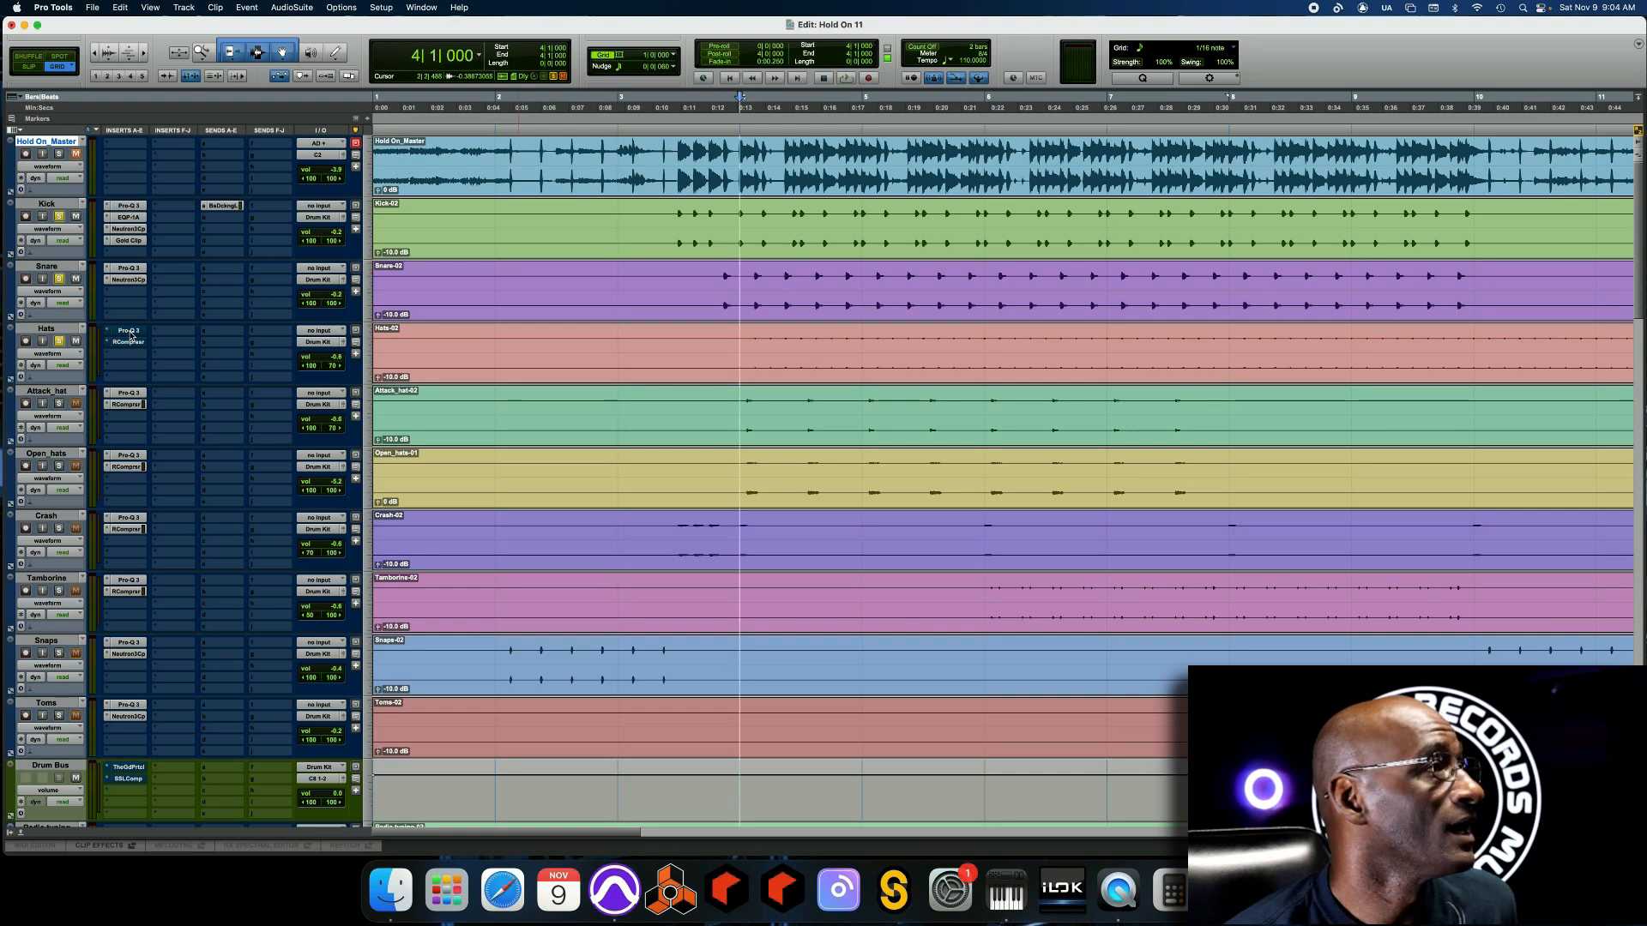
{"action": "key", "text": "space"}
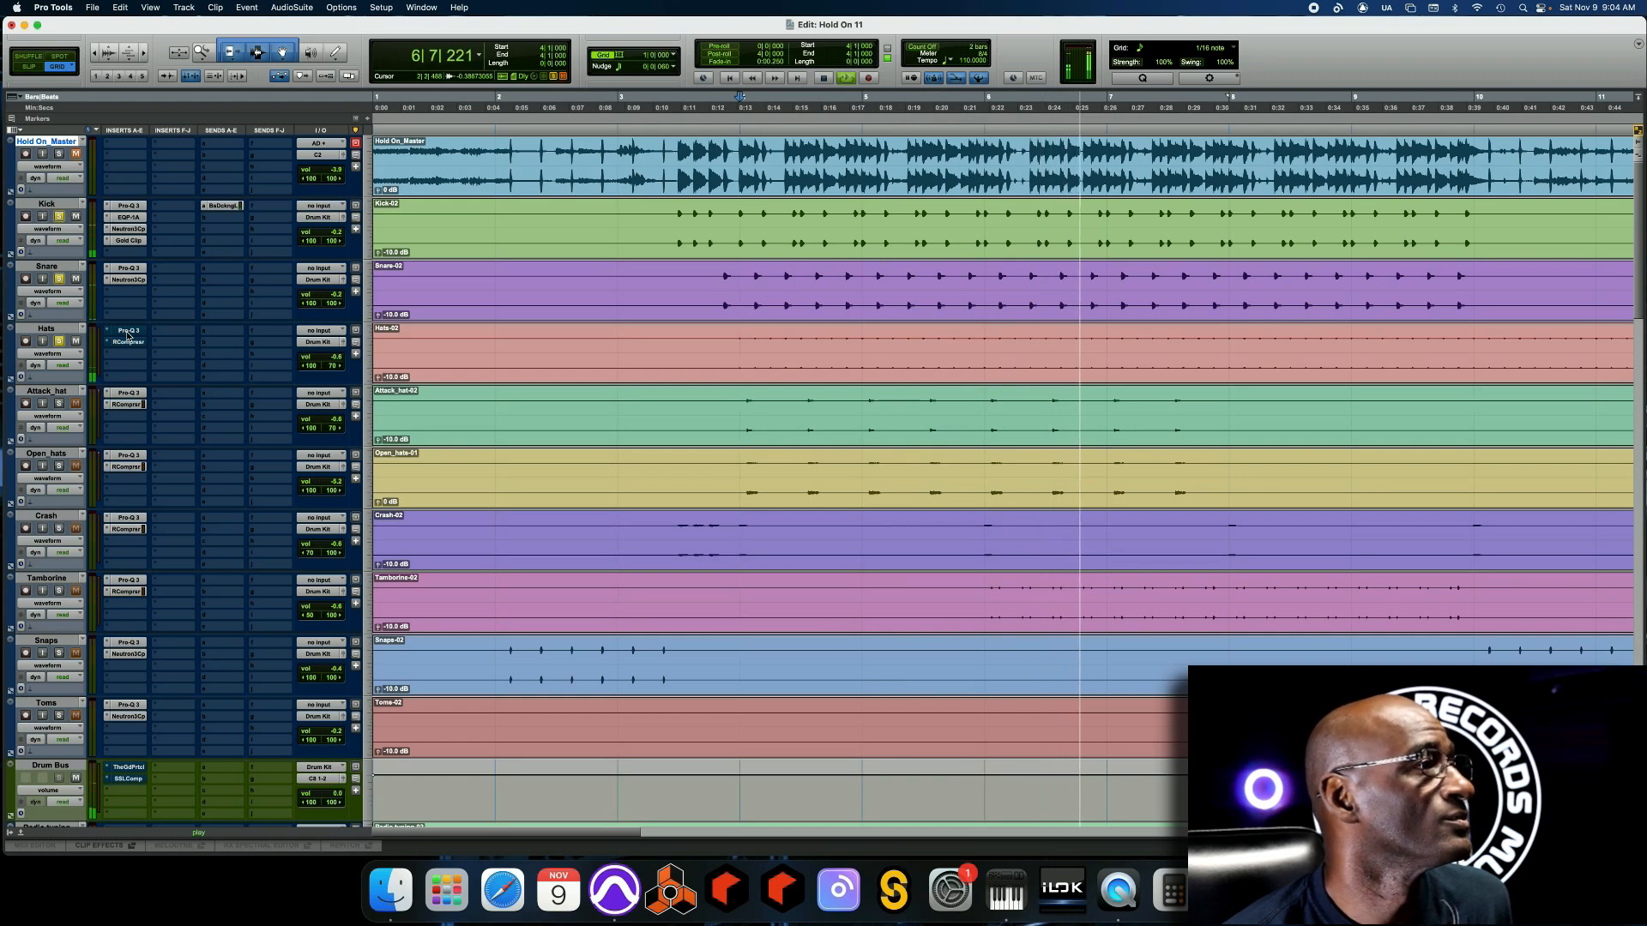
{"action": "key", "text": "space"}
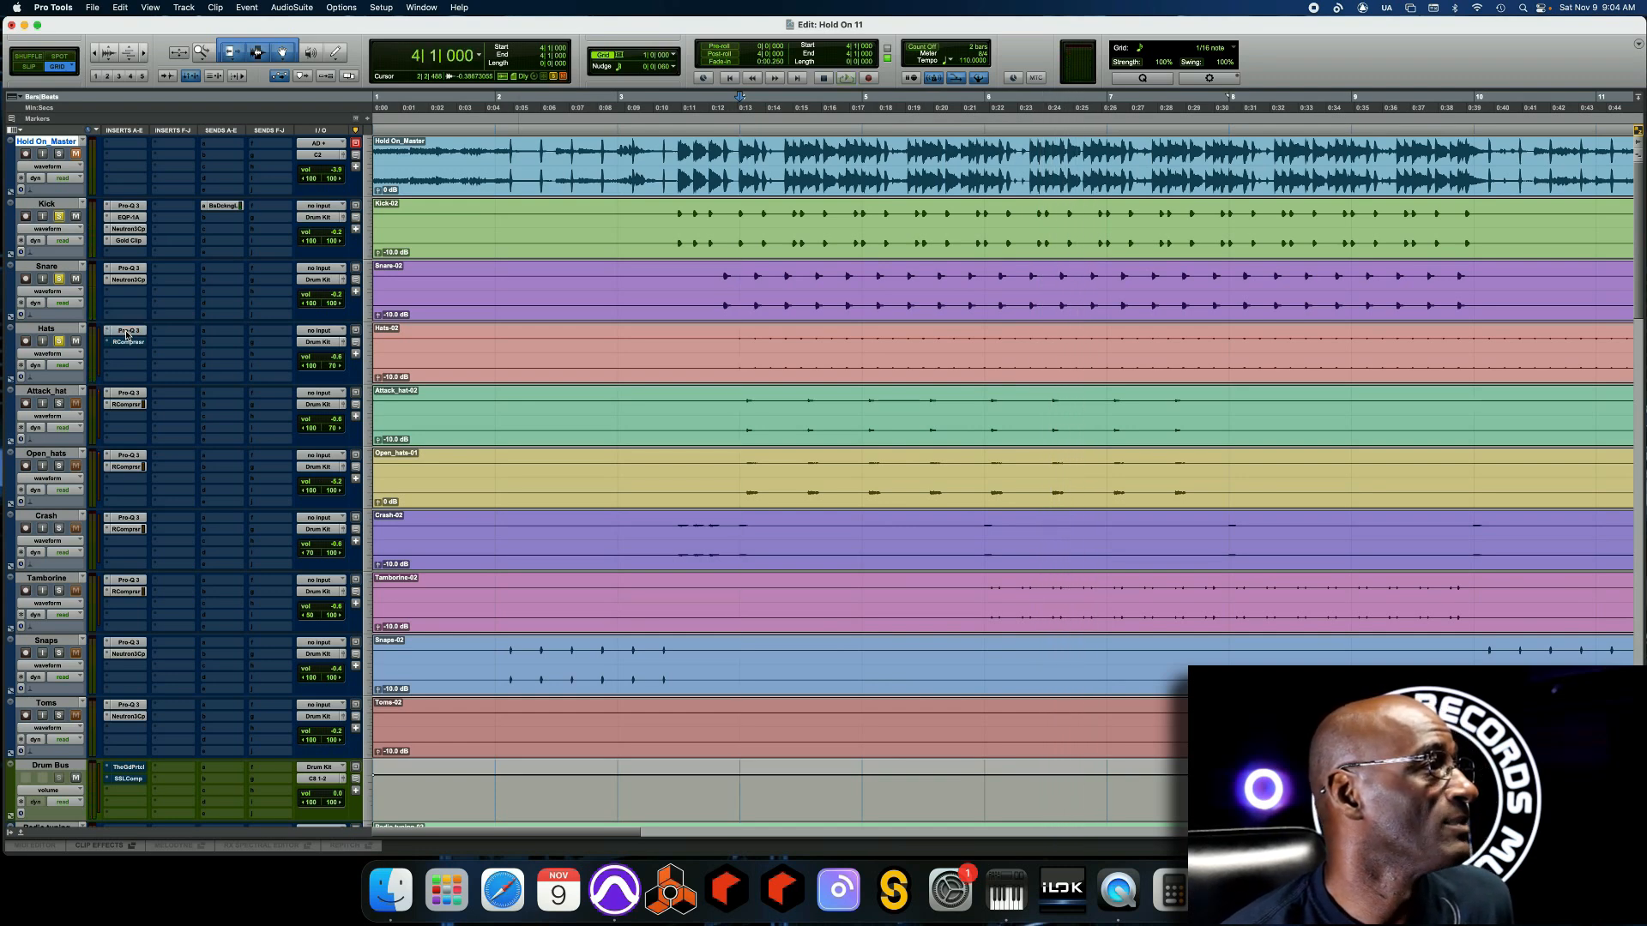
Open the Hats' Pro-Q 3 and inspect its low-cut band and the two narrow high-frequency cuts
{"action": "left_click", "coordinate": [127, 332]}
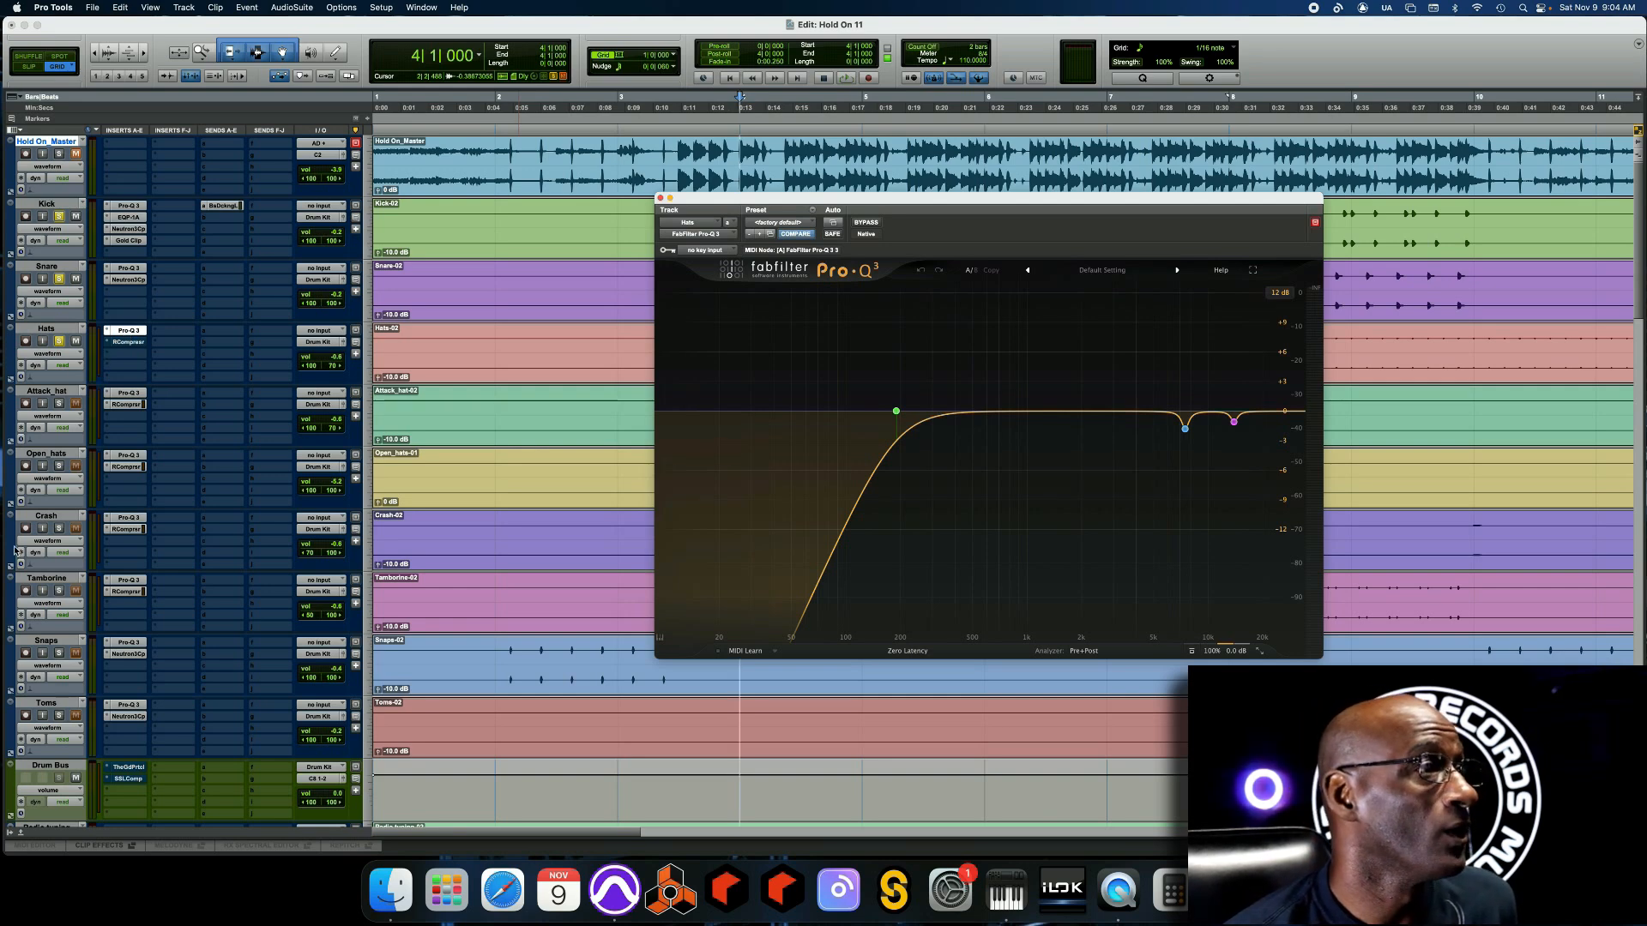
{"action": "mouse_move", "coordinate": [890, 416]}
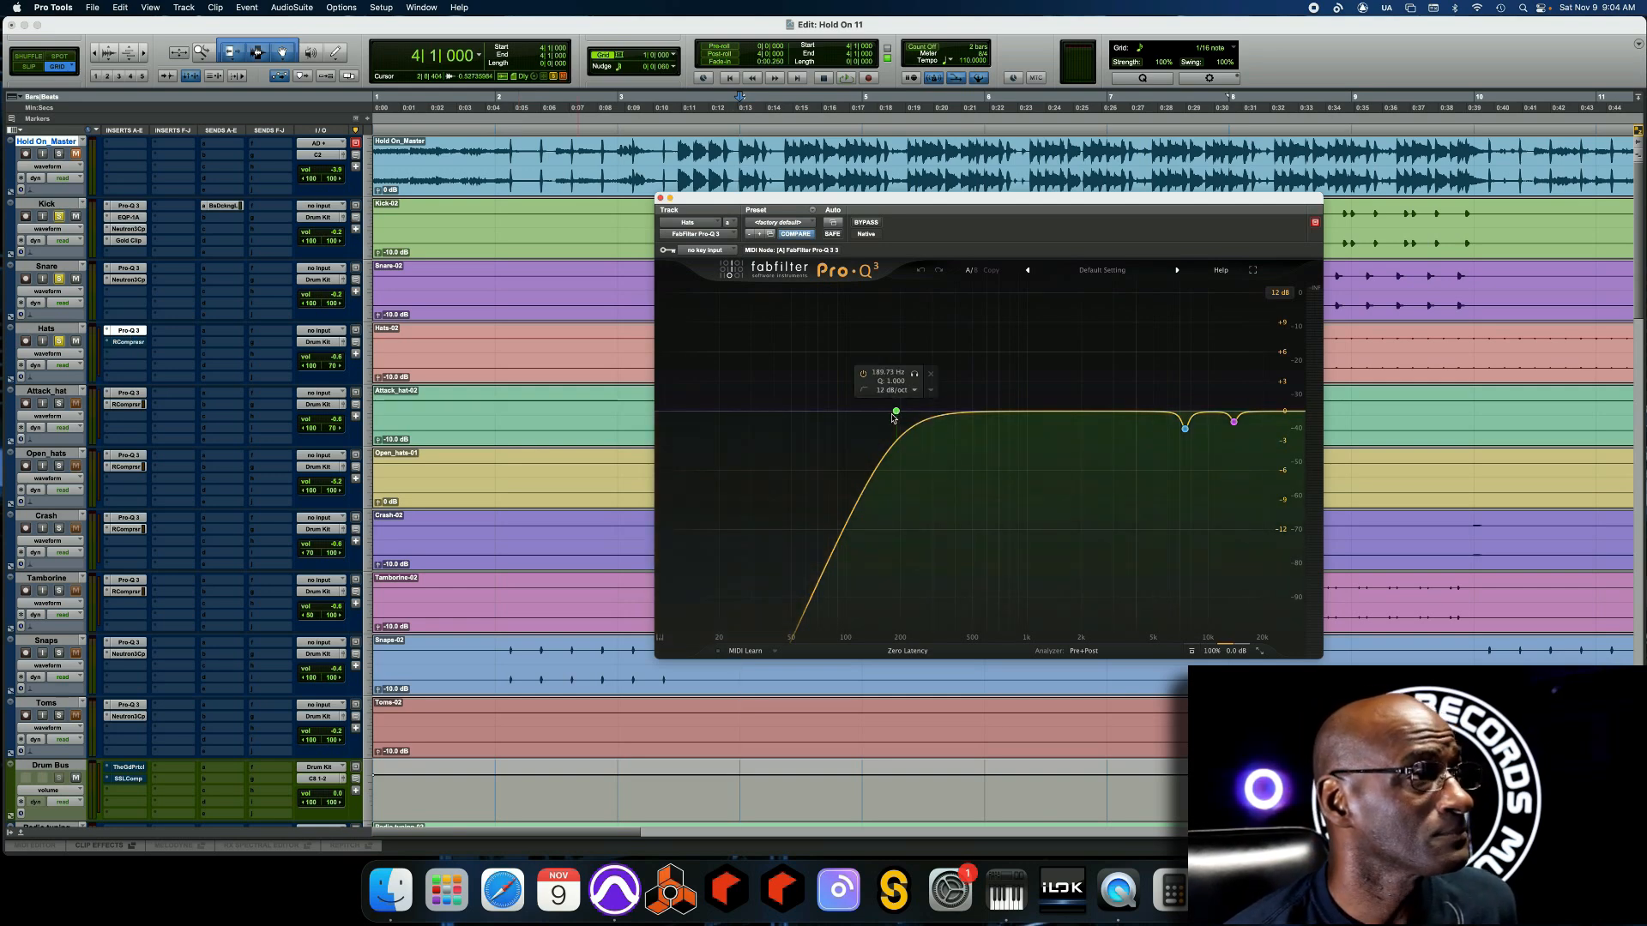
{"action": "mouse_move", "coordinate": [1184, 435]}
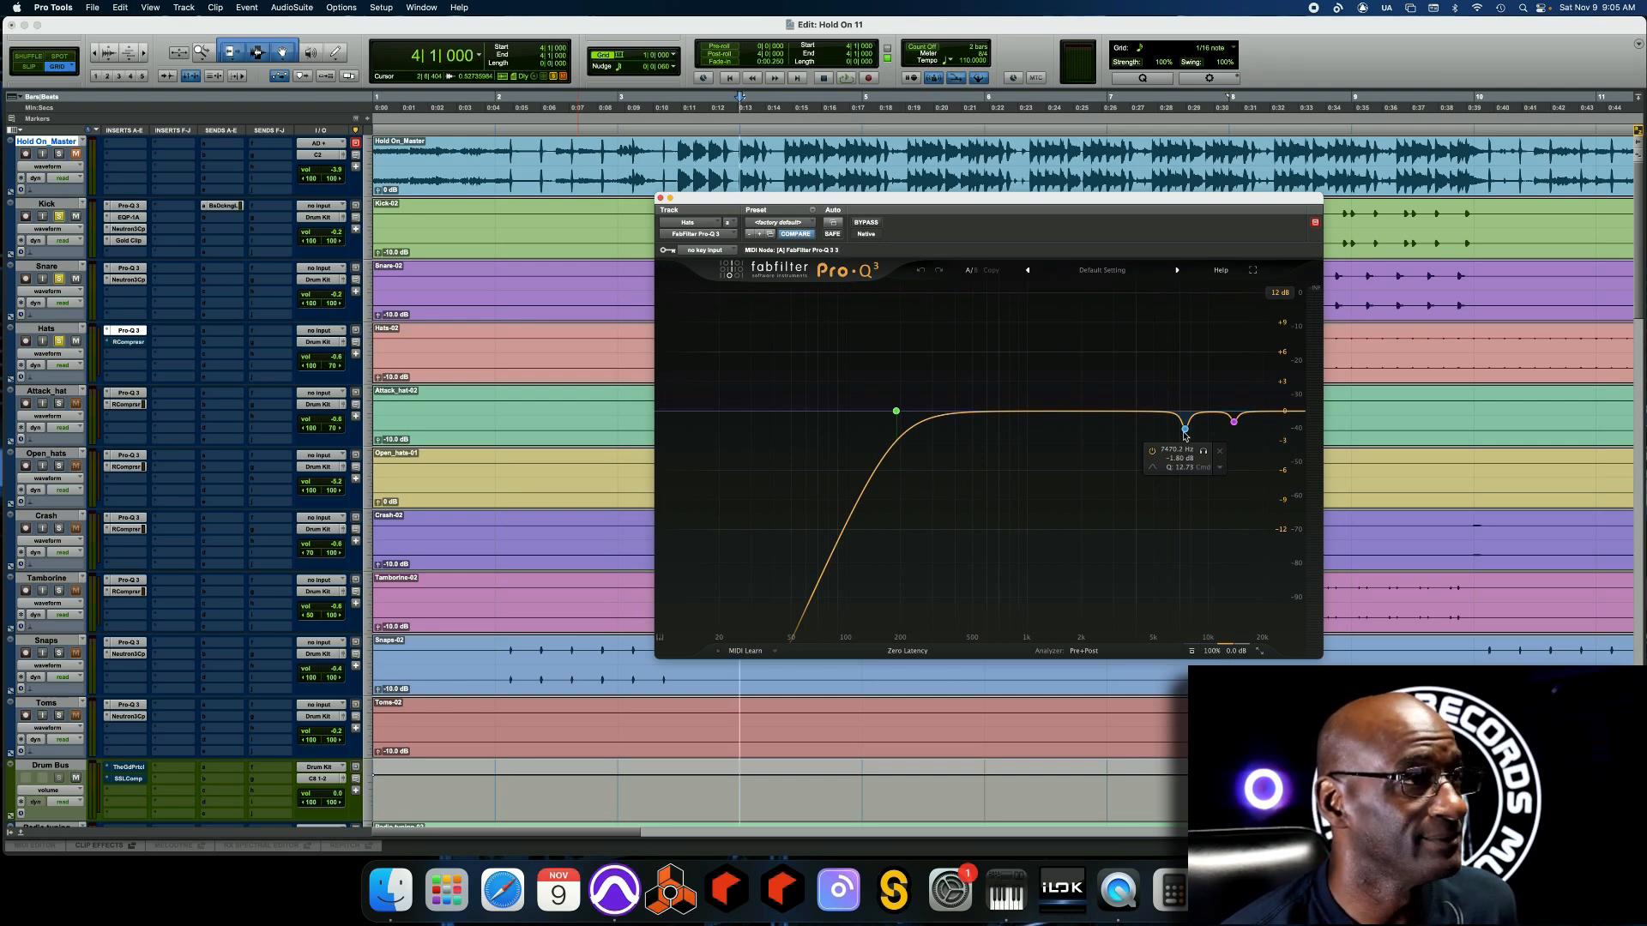
{"action": "mouse_move", "coordinate": [1240, 429]}
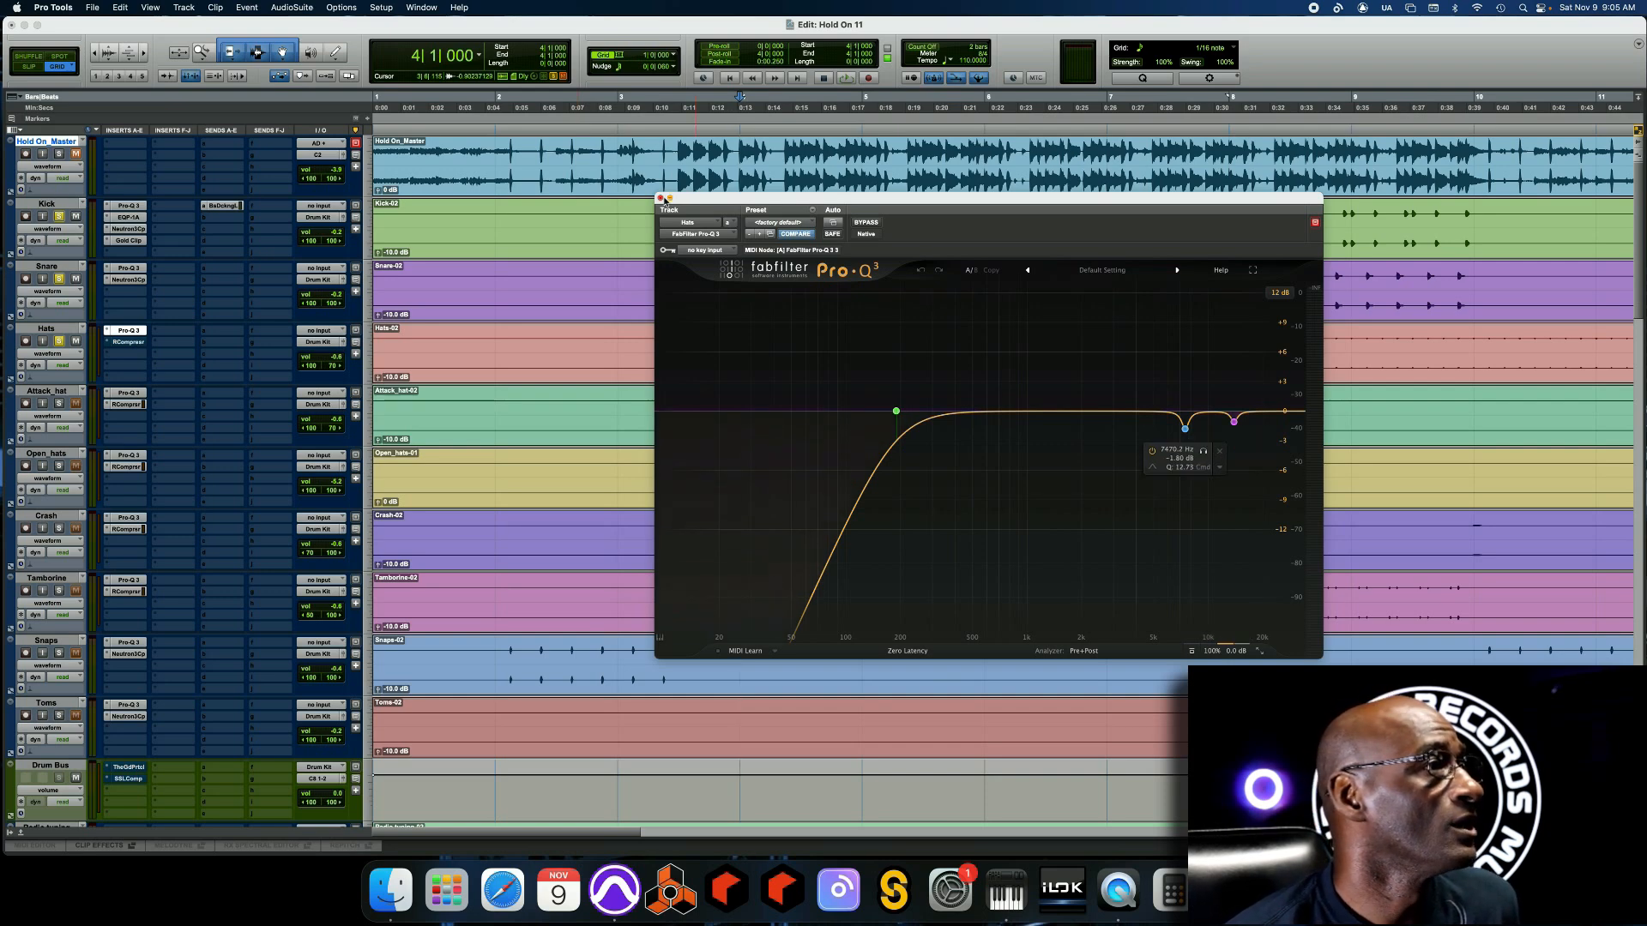
Play from bar 4, compare the Hats' Pro-Q 3 bypassed and active twice, stop playback, and close the plug-in
{"action": "key", "text": "space"}
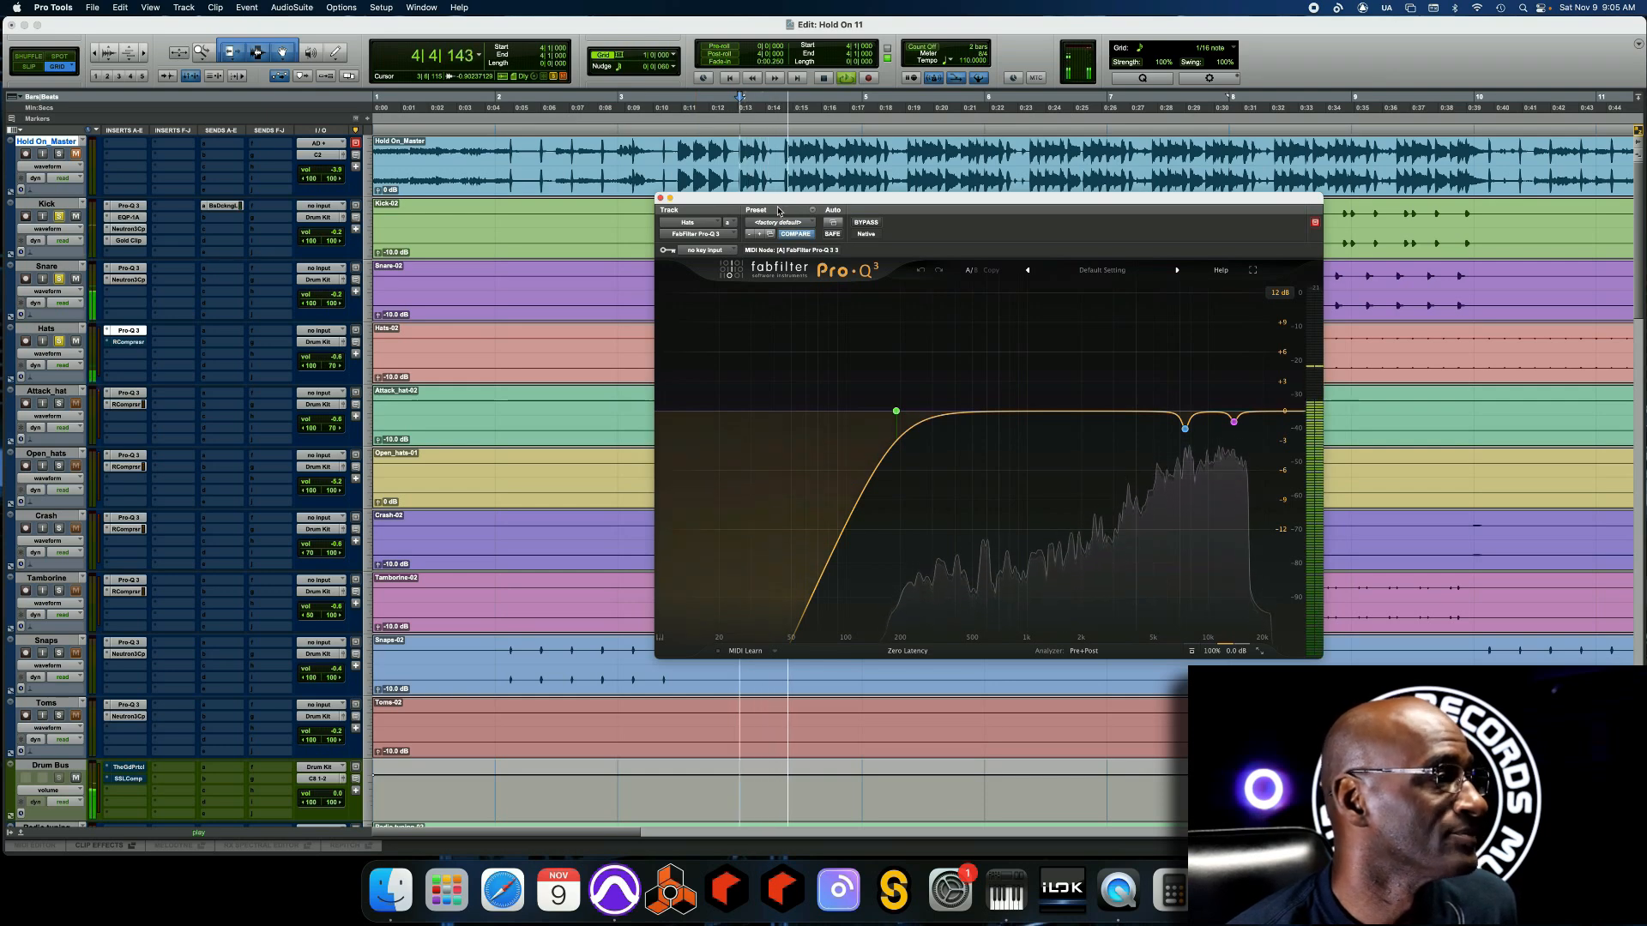
{"action": "left_click", "coordinate": [867, 223]}
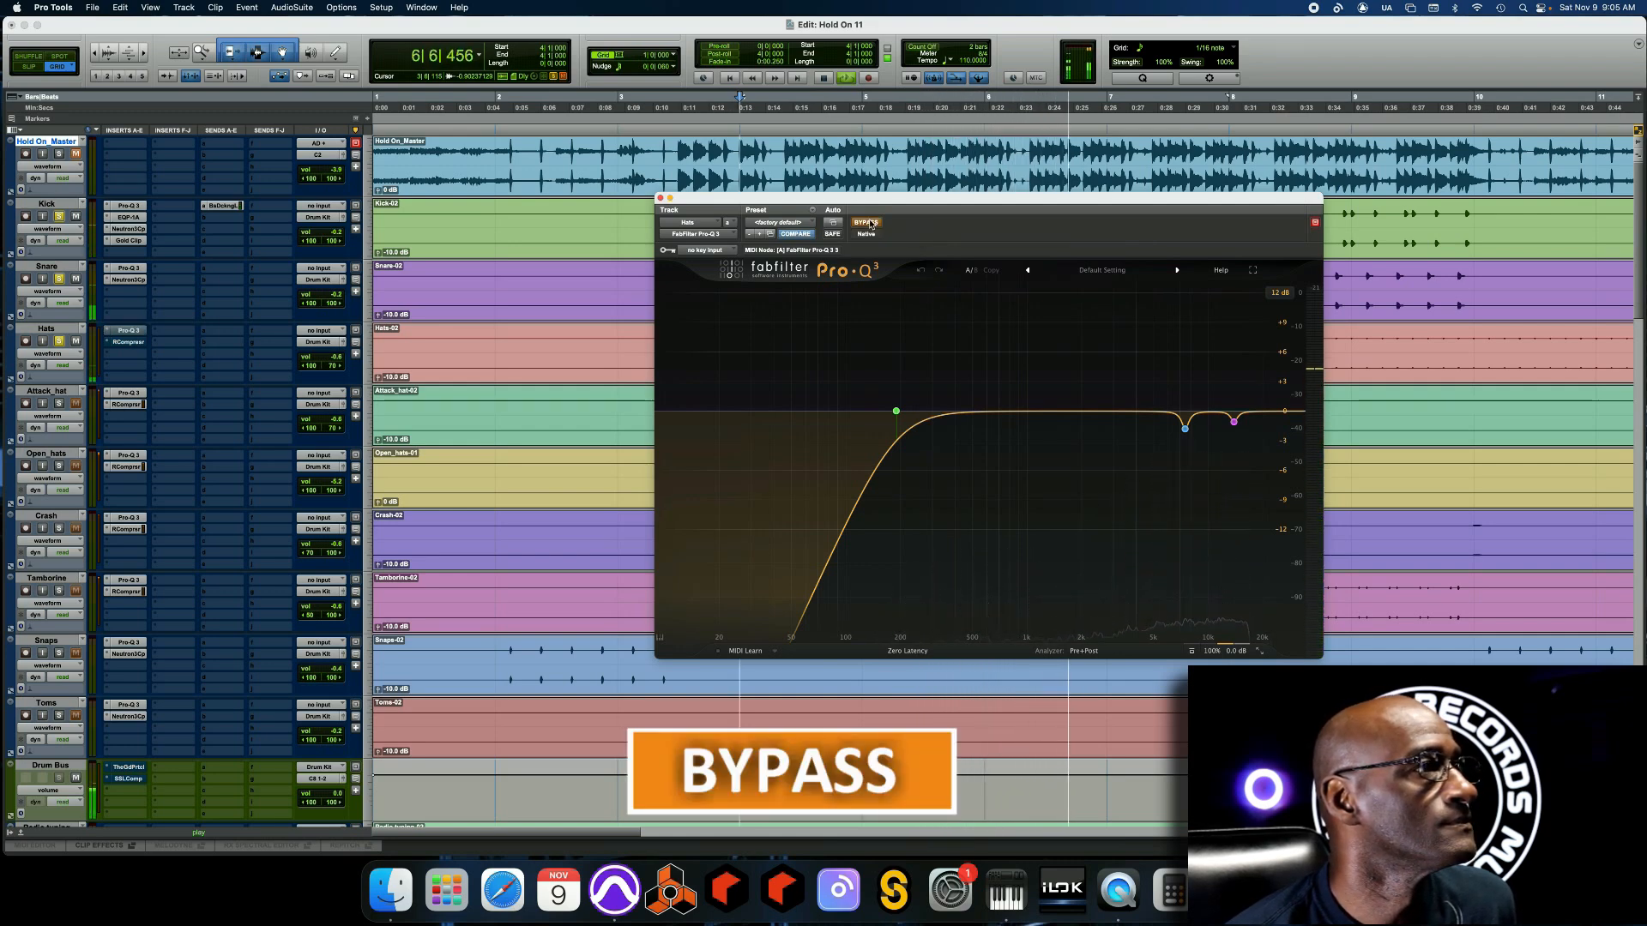
{"action": "left_click", "coordinate": [868, 223]}
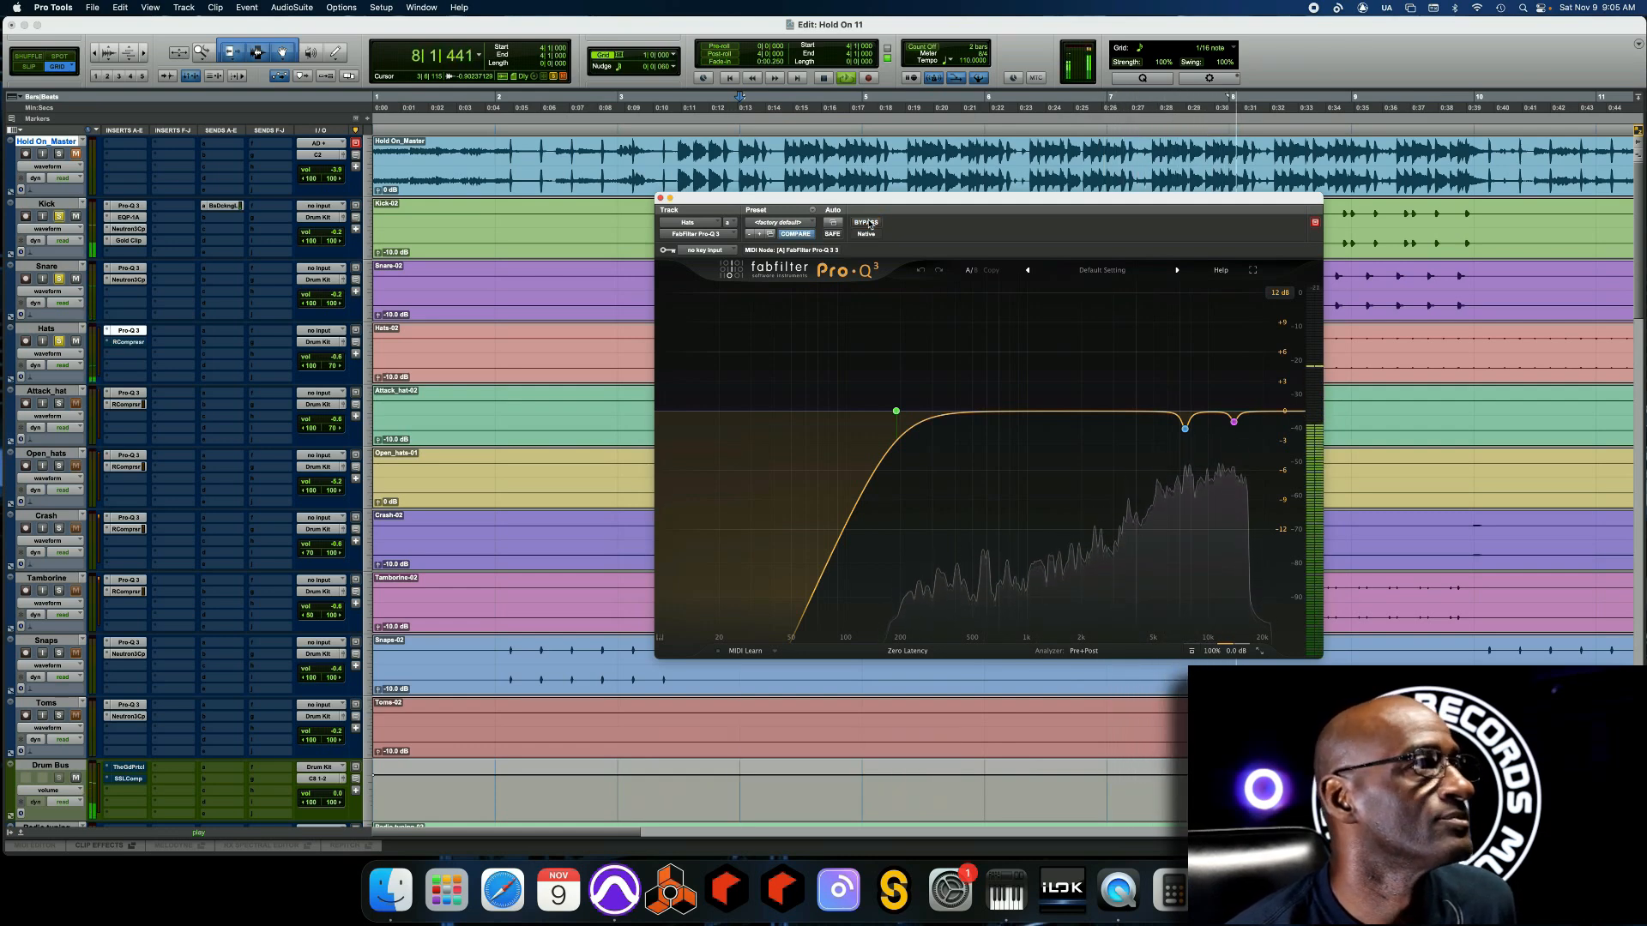
{"action": "left_click", "coordinate": [867, 223]}
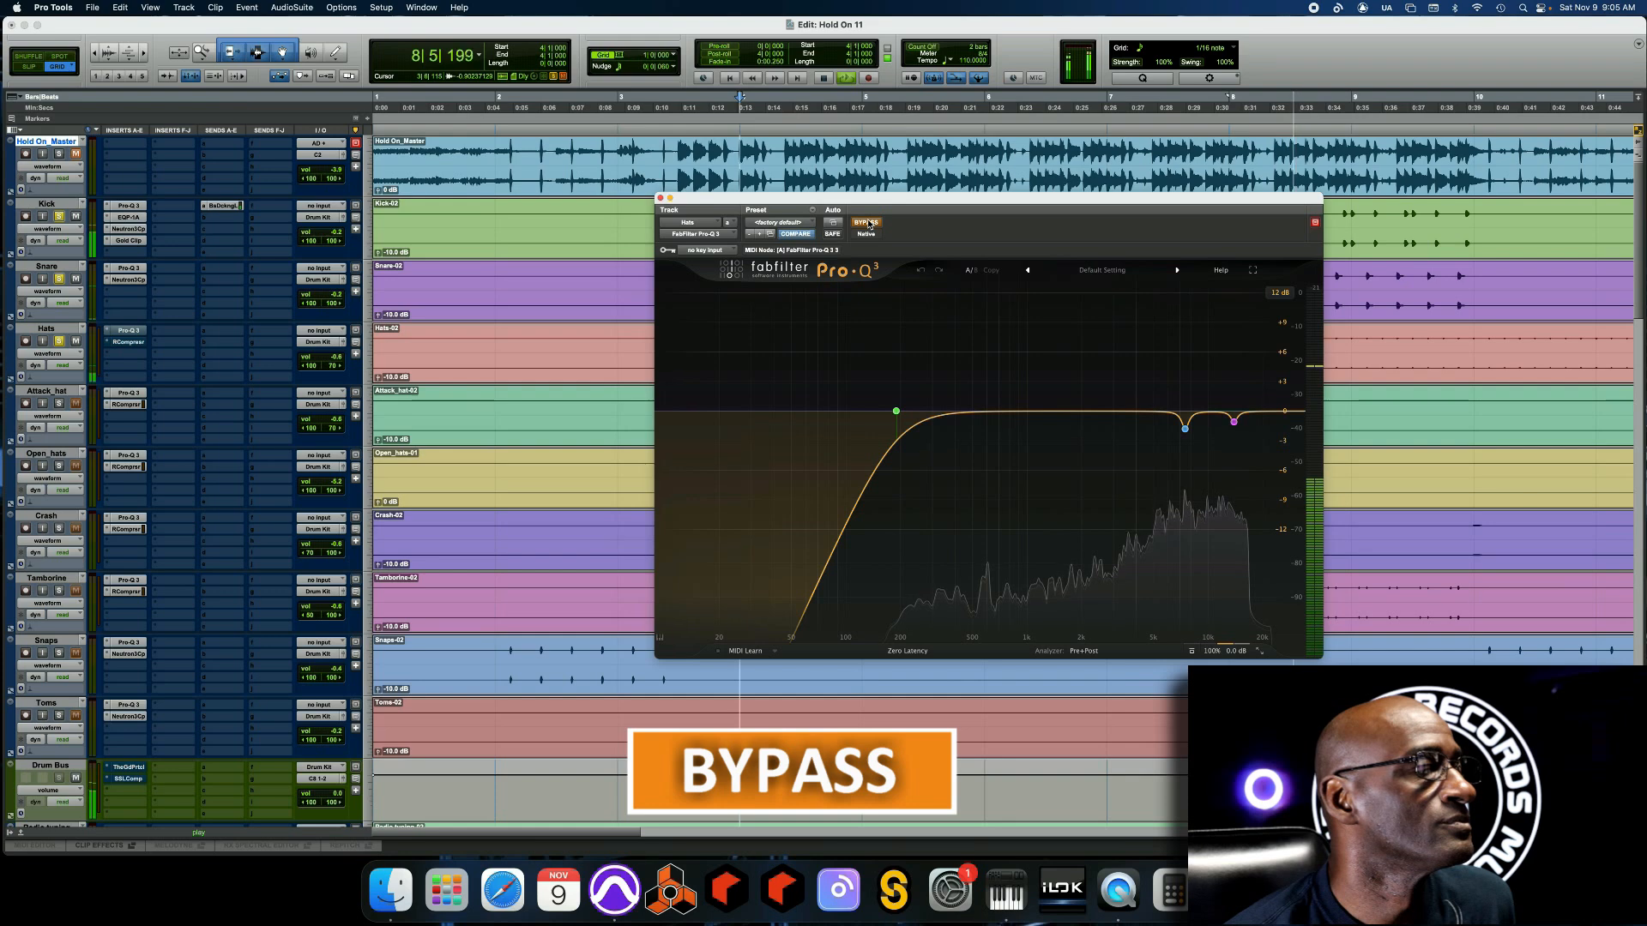
{"action": "left_click", "coordinate": [868, 223]}
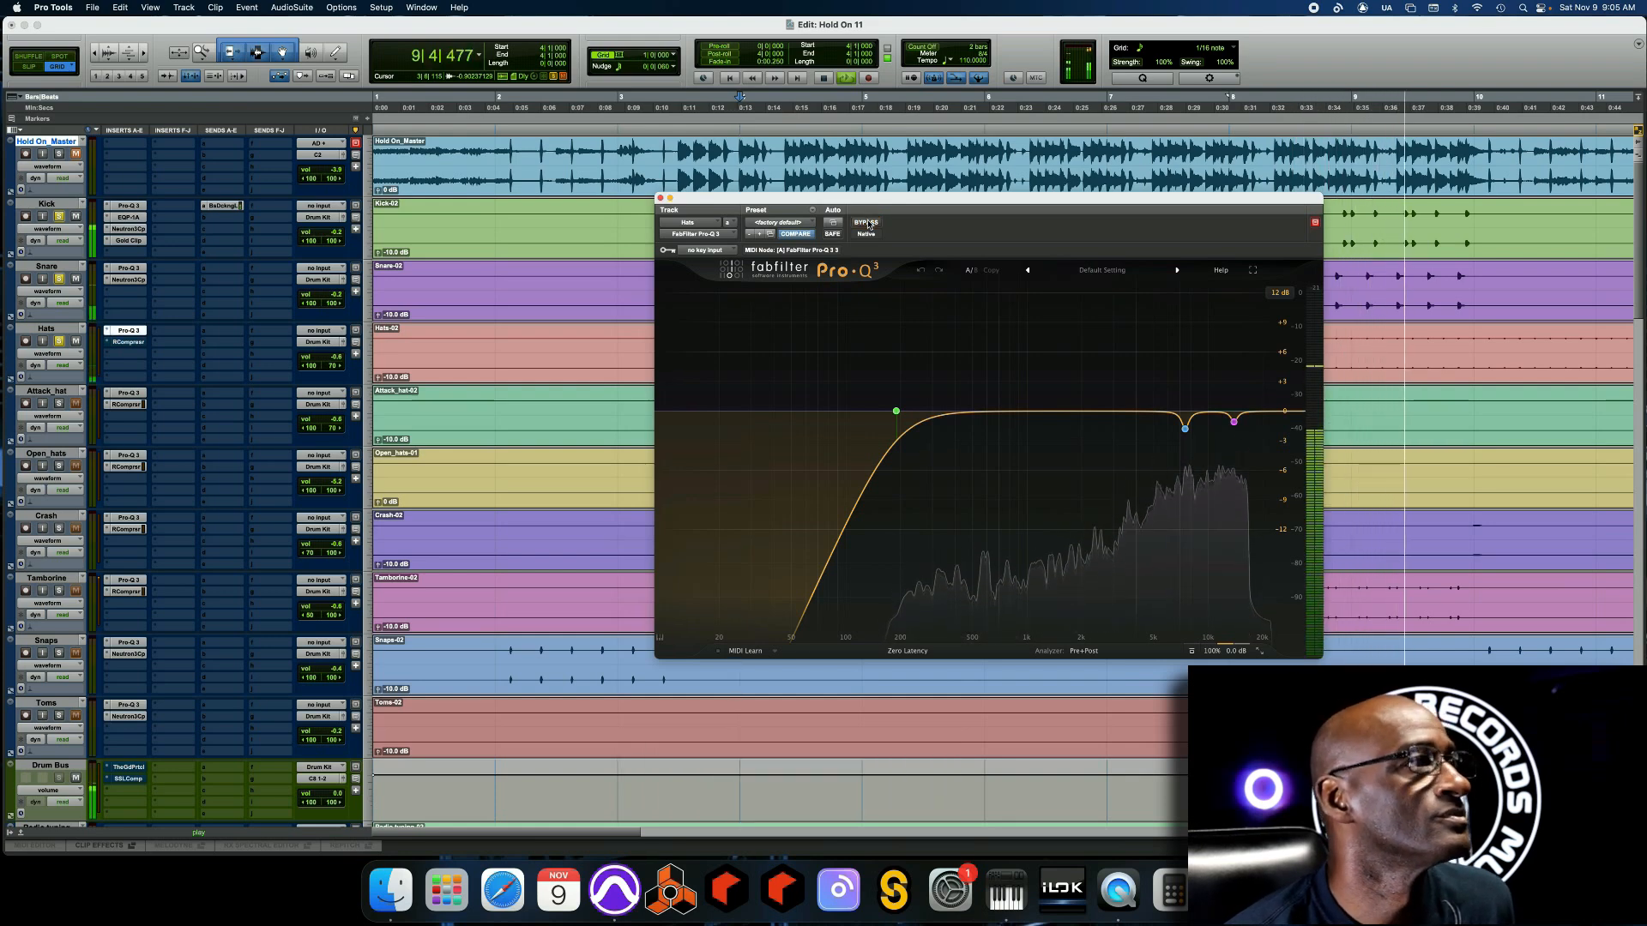
{"action": "key", "text": "space"}
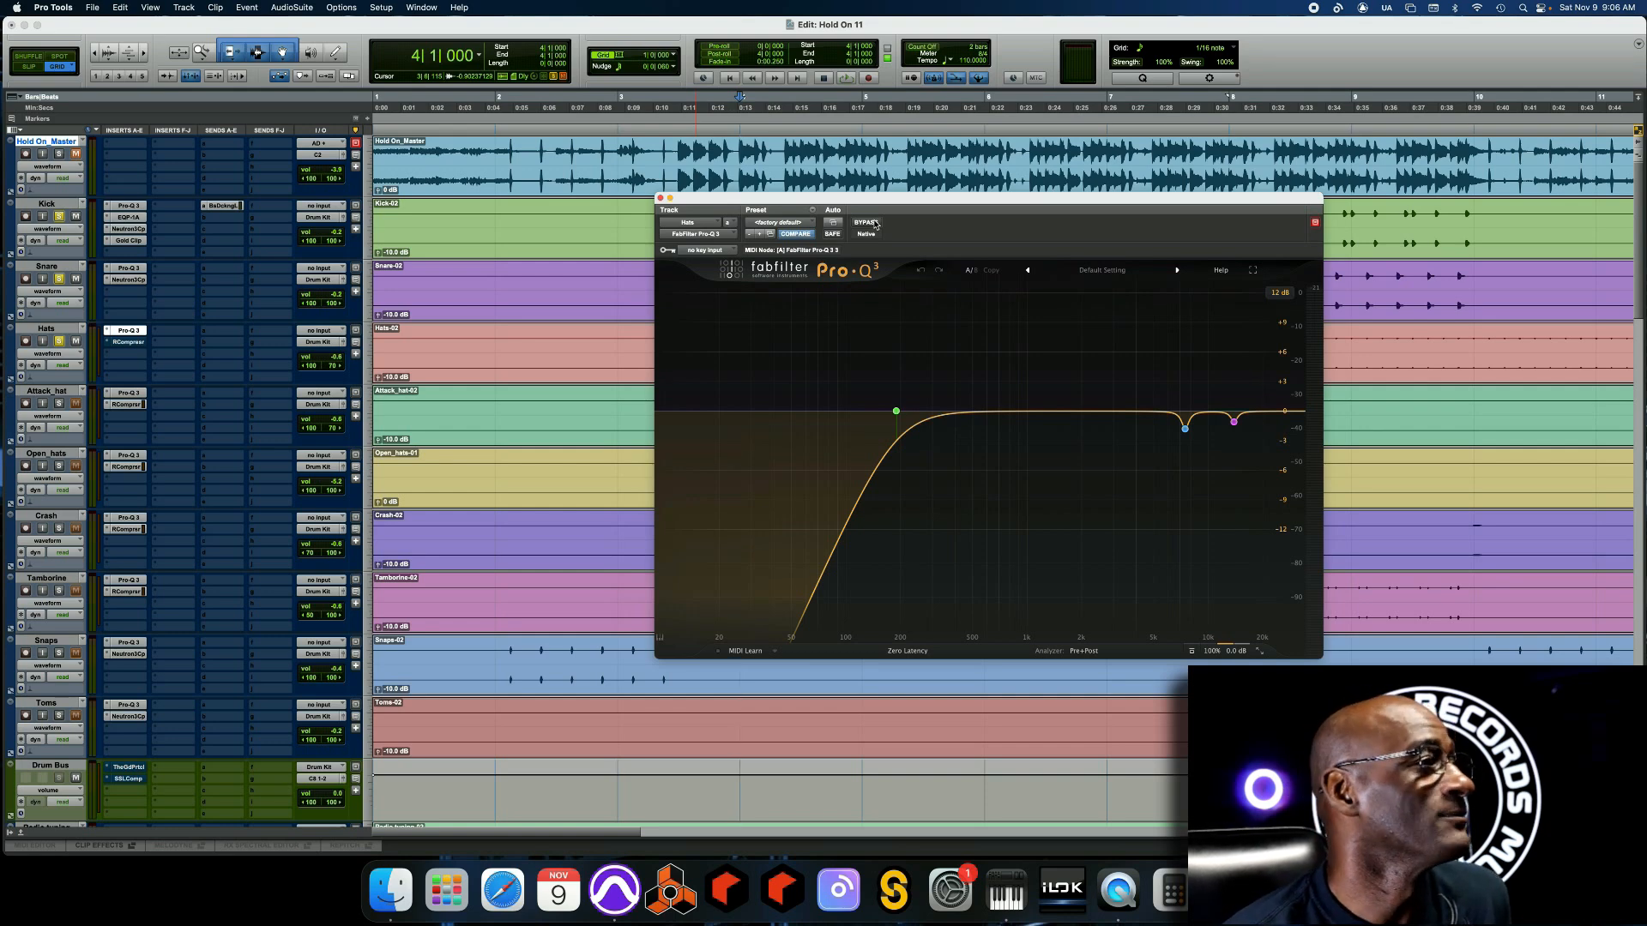
{"action": "left_click", "coordinate": [659, 199]}
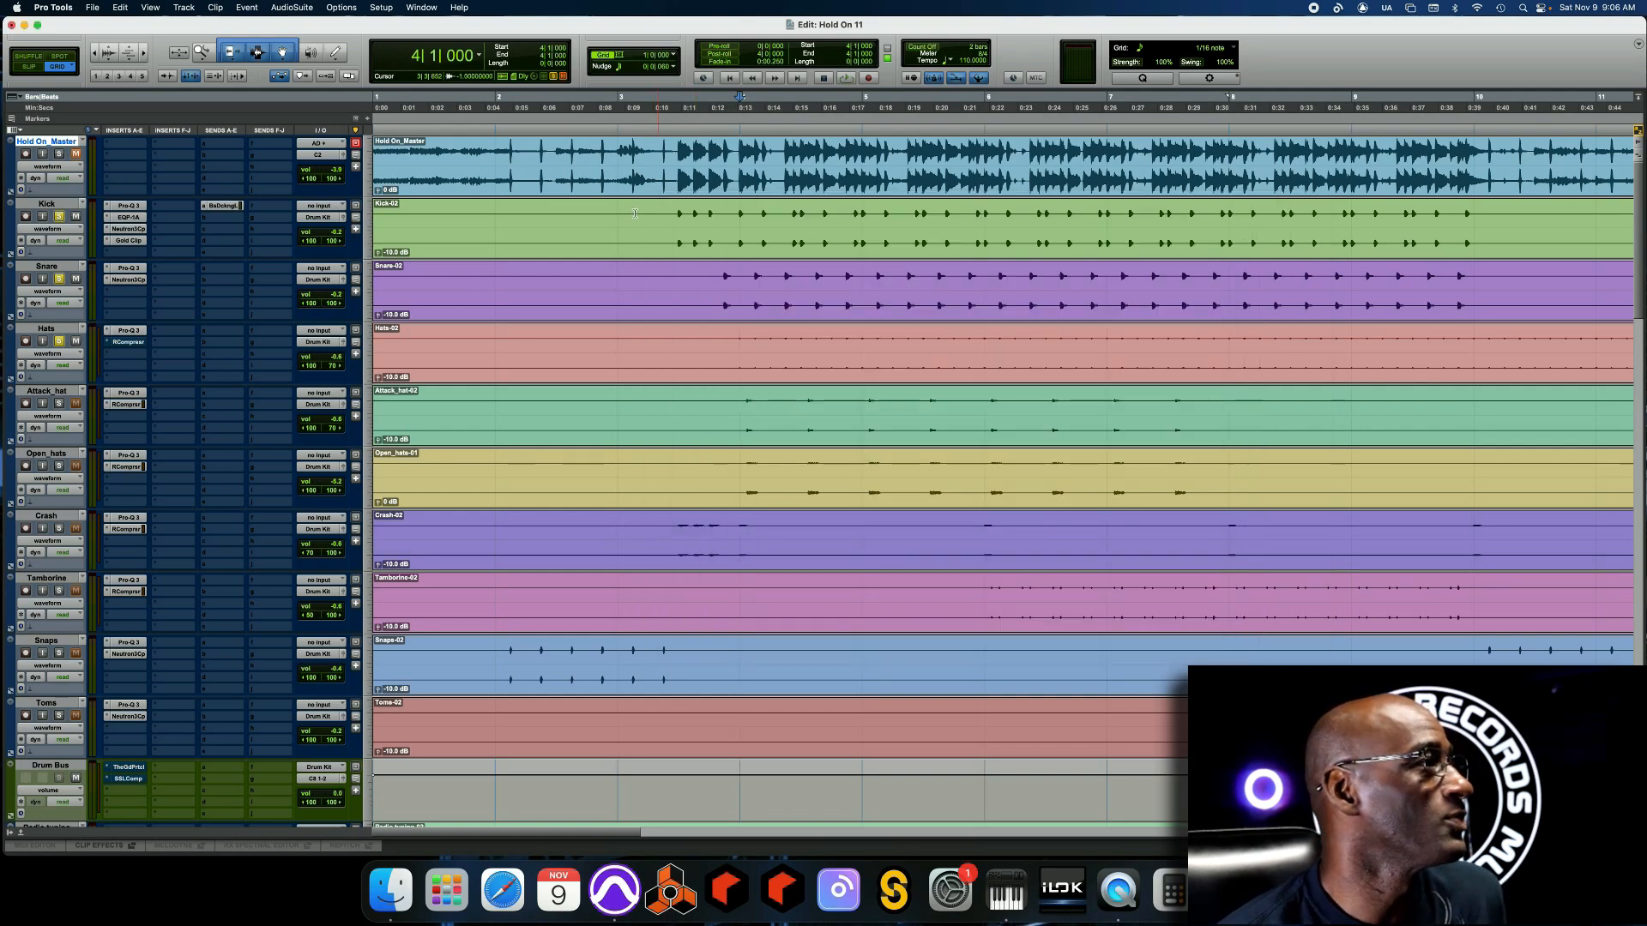
Activate and open the Hats' RCompressor, and compare it active and bypassed in two playback passes from bar 4
{"action": "left_click", "coordinate": [125, 343]}
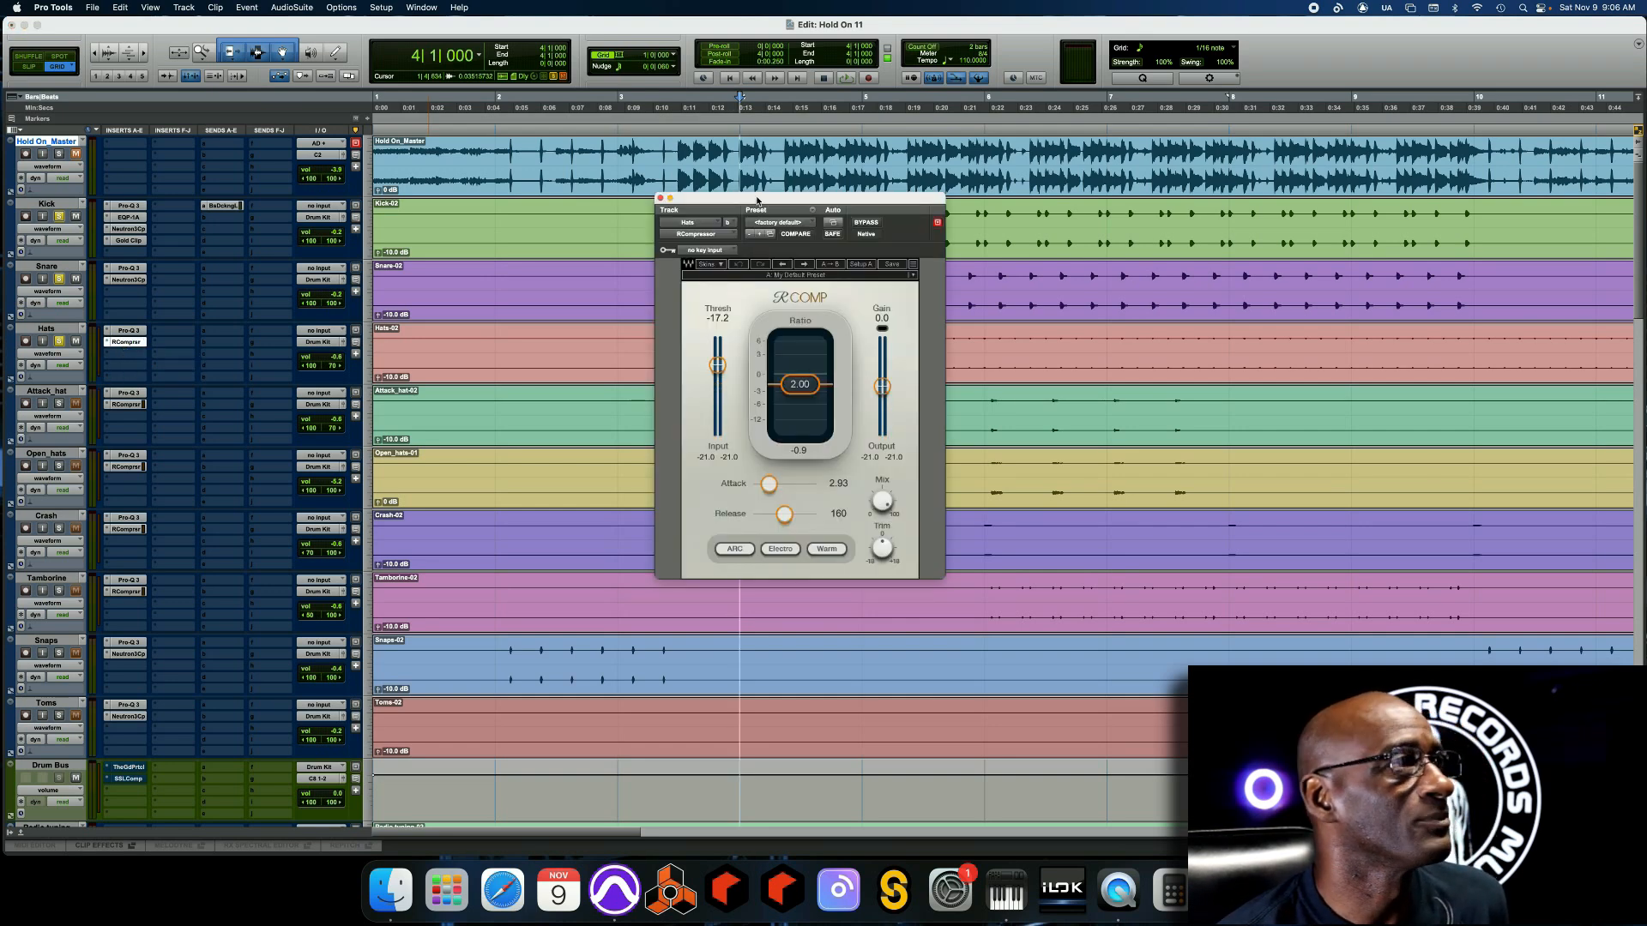
{"action": "left_click_drag", "start_coordinate": [757, 199], "coordinate": [933, 160]}
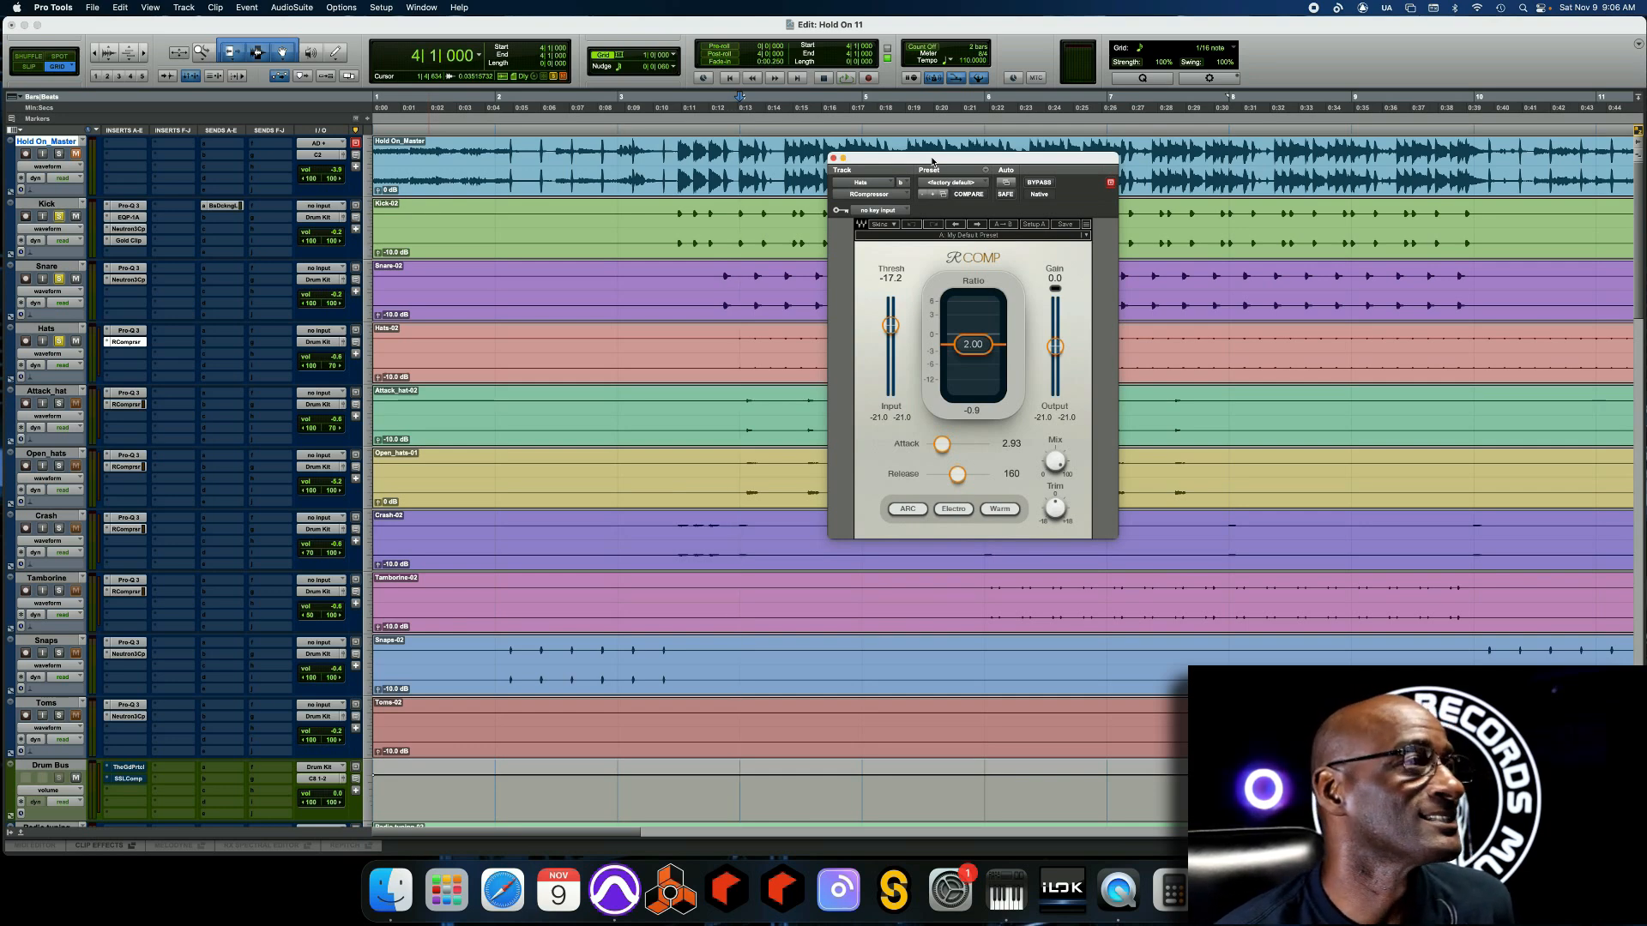
{"action": "key", "text": "space"}
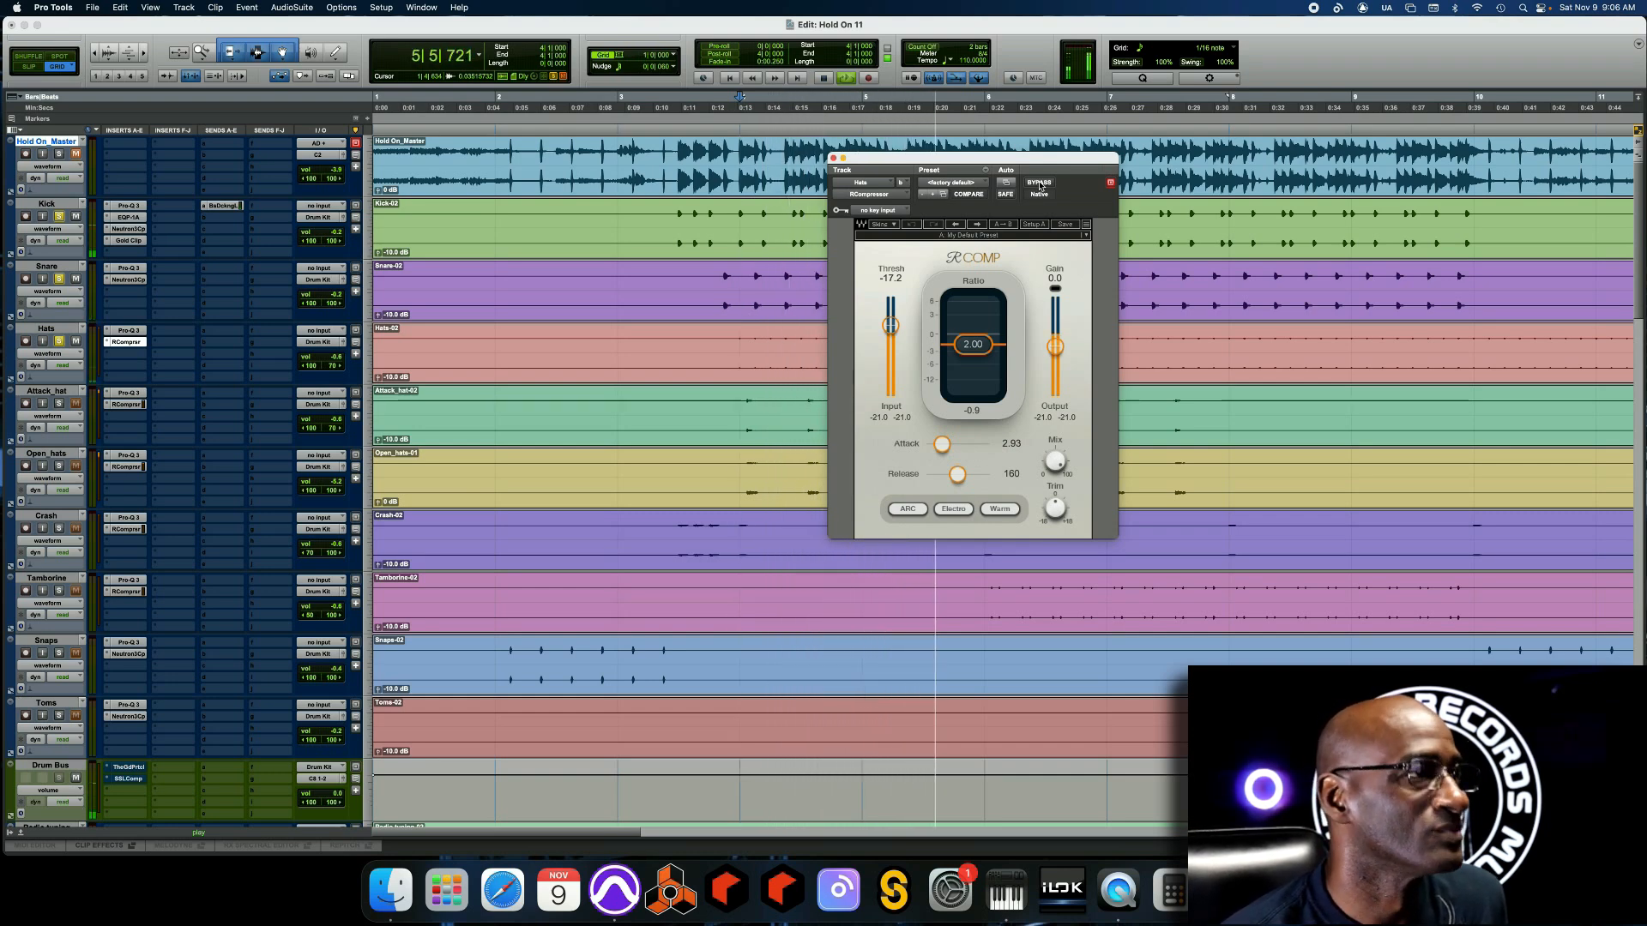
{"action": "left_click", "coordinate": [1039, 184]}
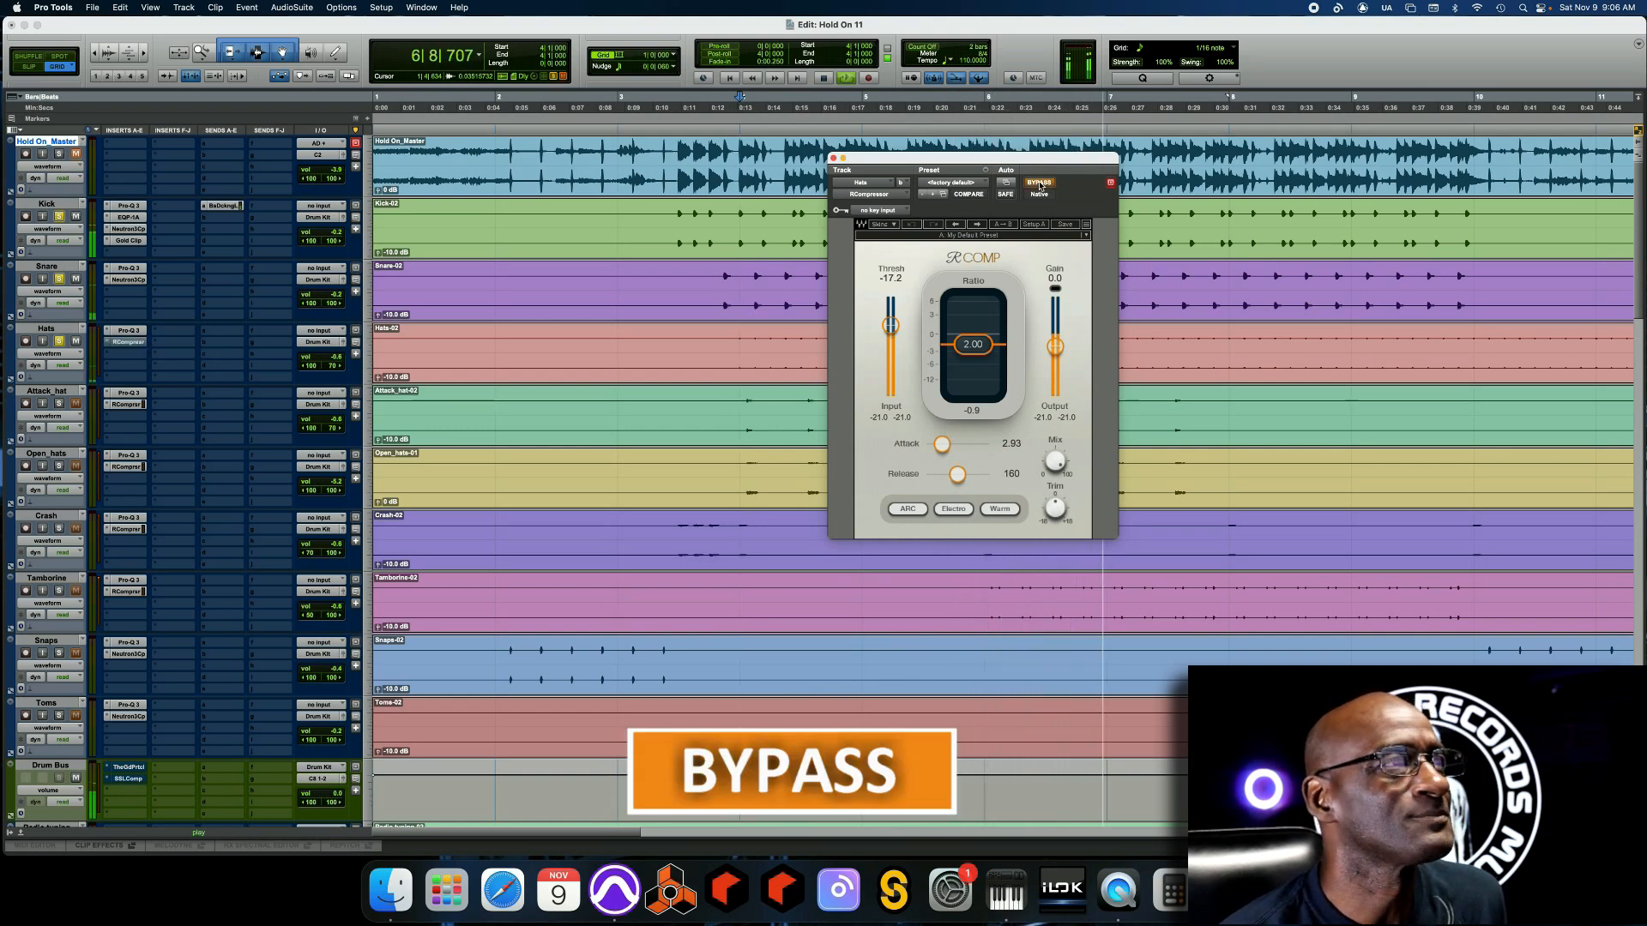
{"action": "left_click", "coordinate": [1039, 184]}
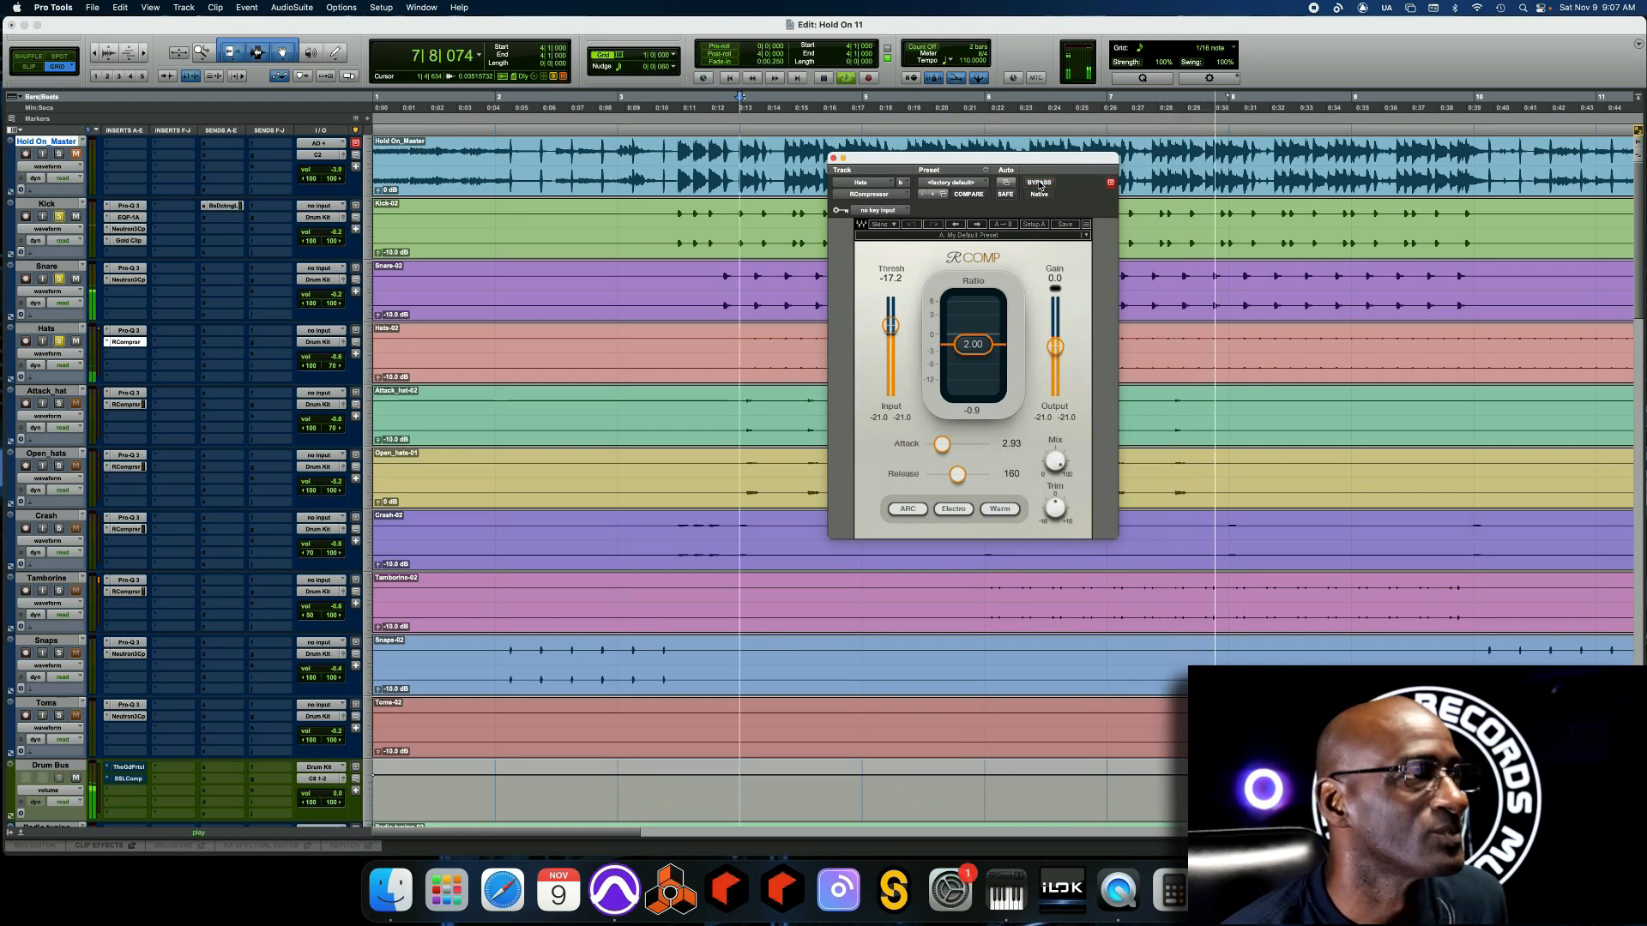
{"action": "key", "text": "space"}
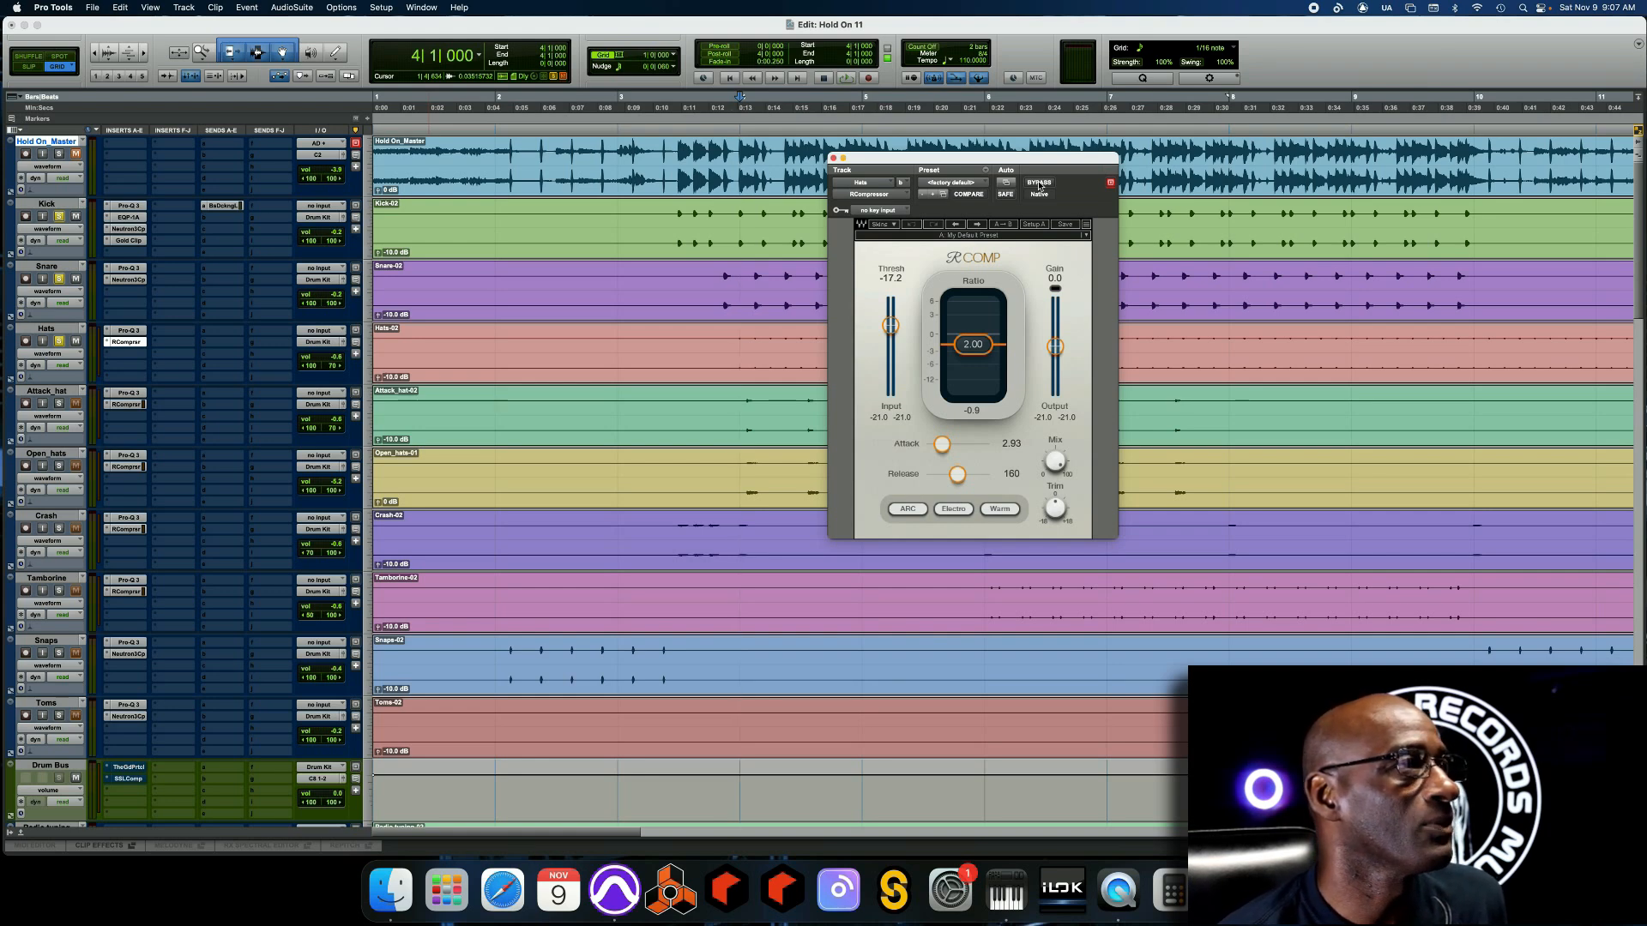
{"action": "key", "text": "space"}
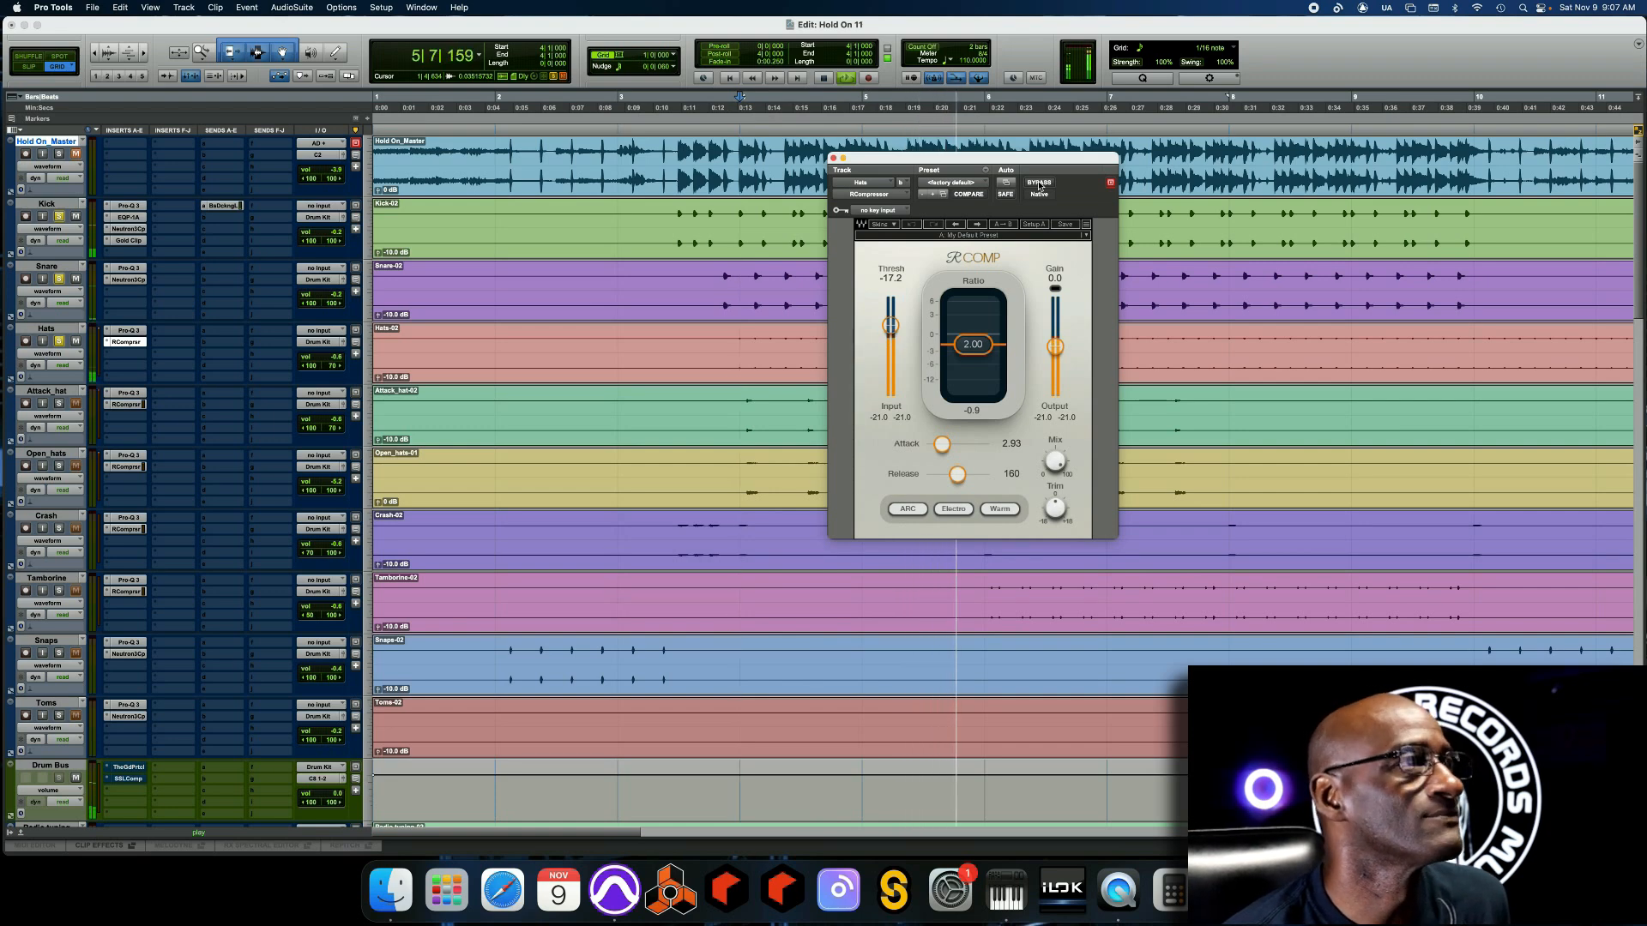
{"action": "left_click", "coordinate": [1039, 182]}
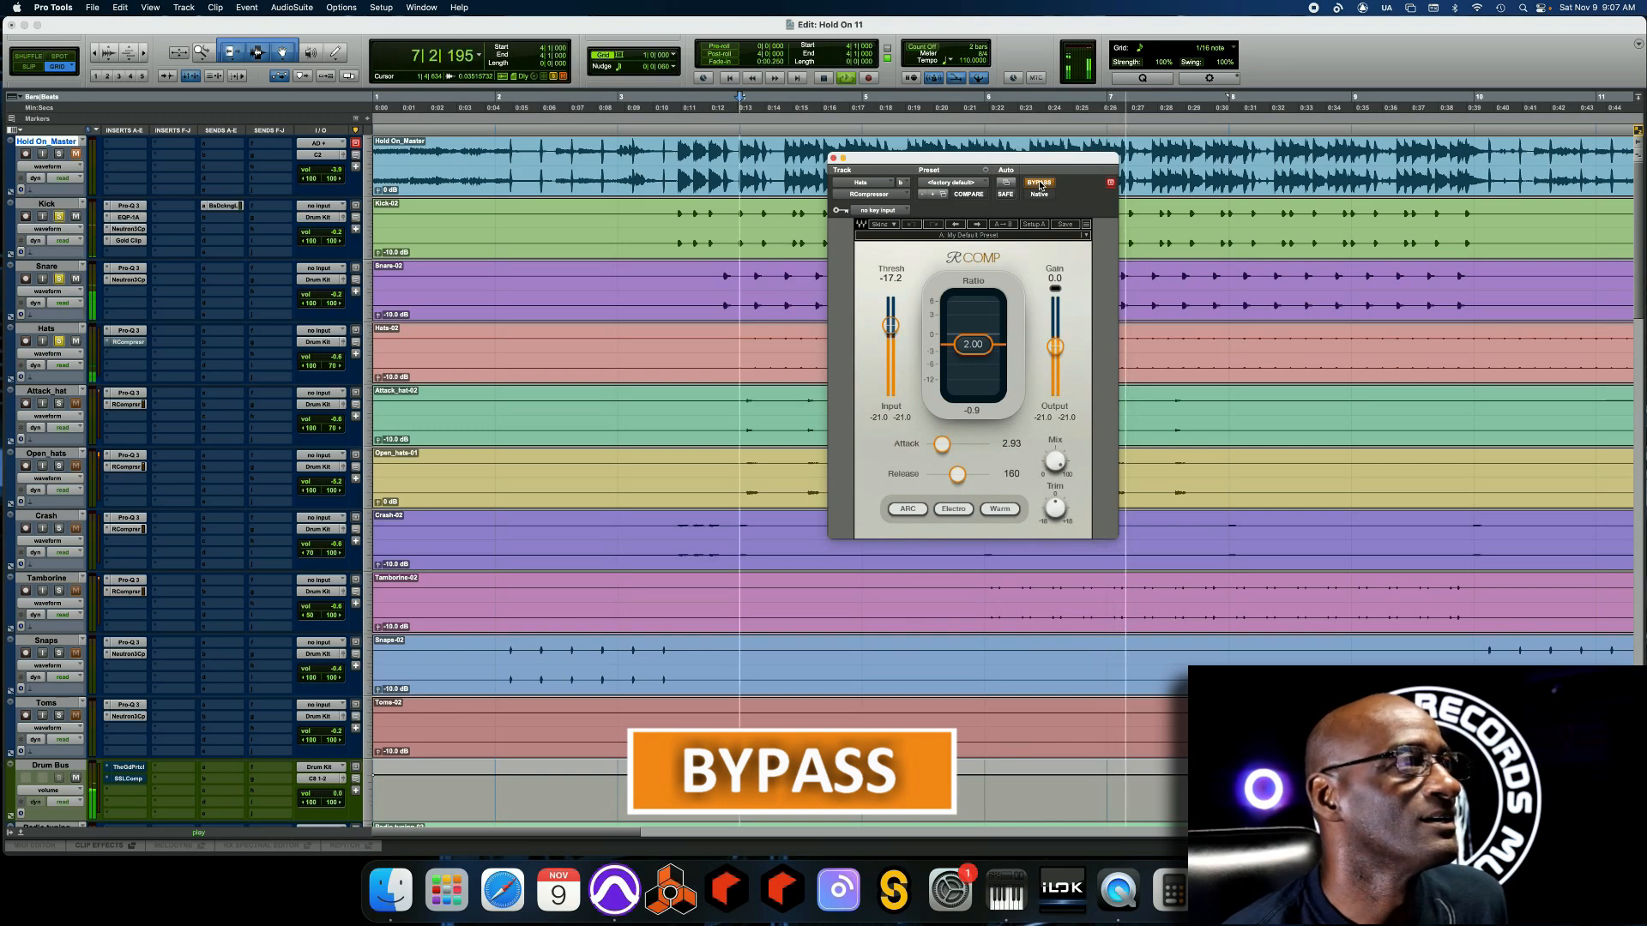
{"action": "left_click", "coordinate": [1039, 183]}
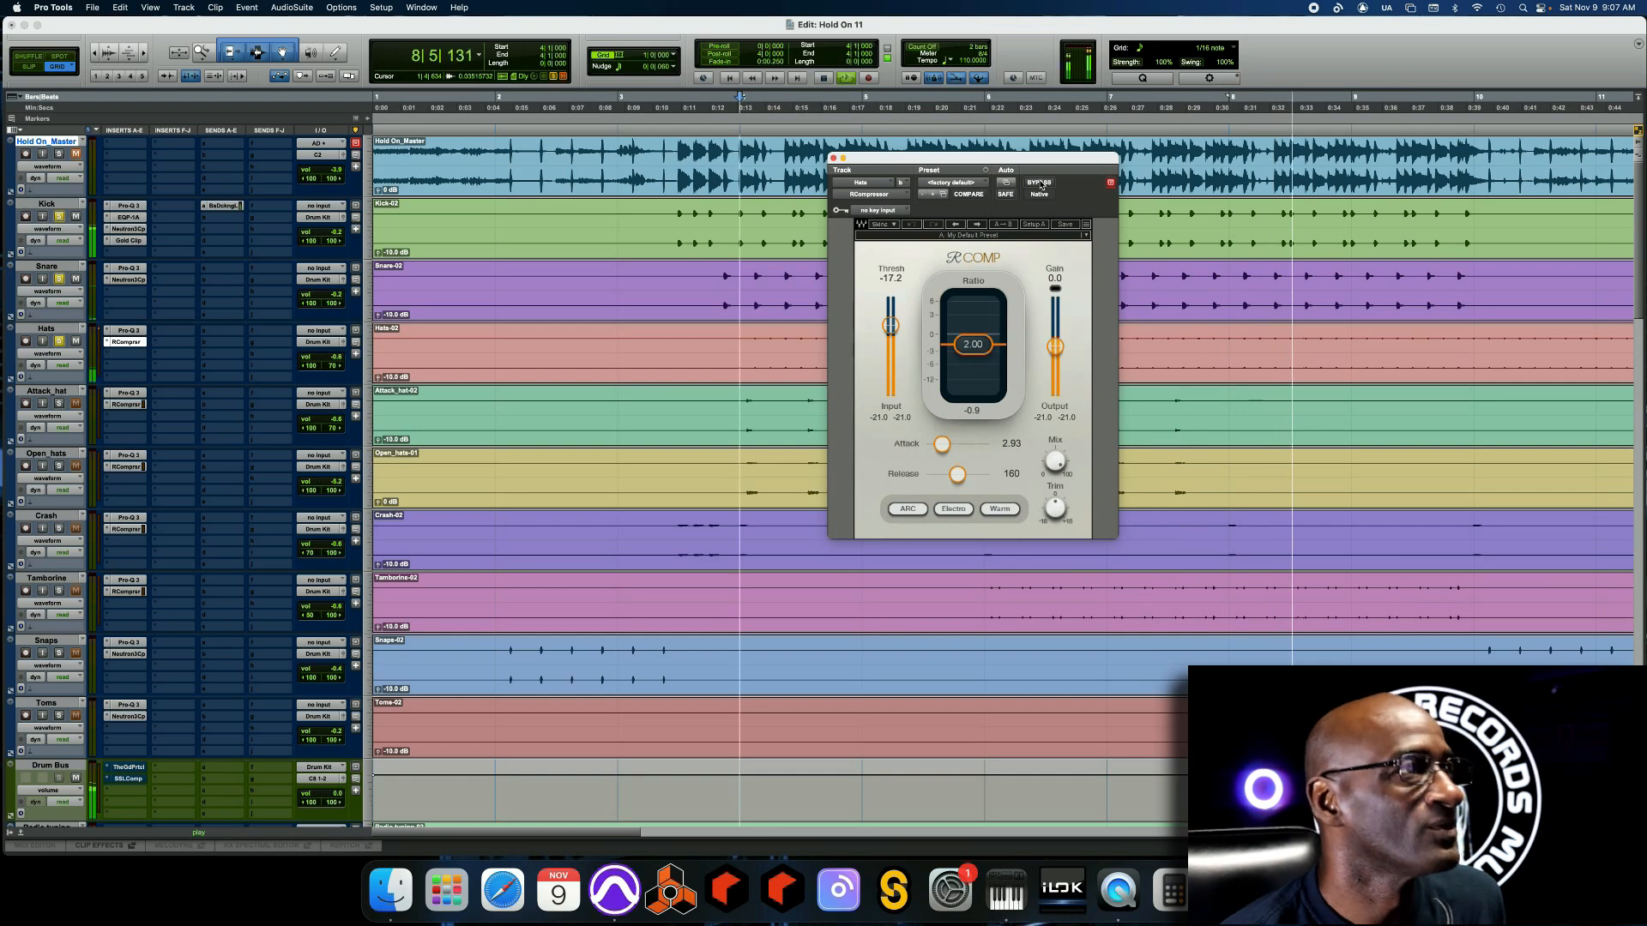
{"action": "key", "text": "space"}
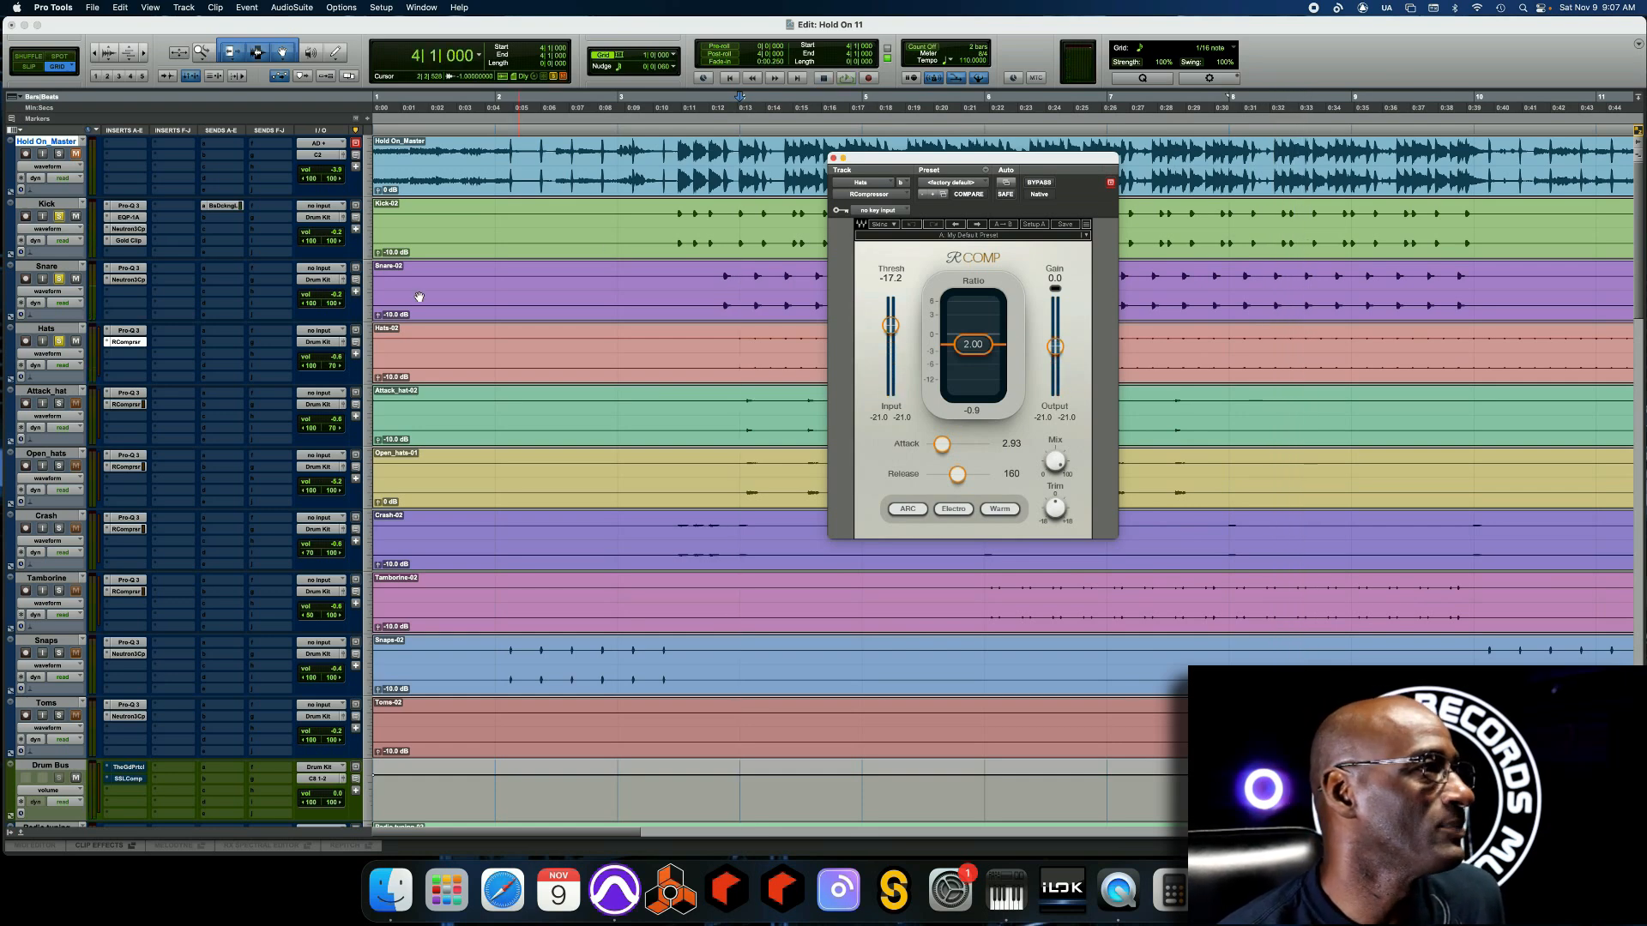
Solo the Attack_hat with the Kick, Snare and Hats, open its Pro-Q 3, and bypass its Pro-Q 3 and RCompressor
{"action": "left_click", "coordinate": [59, 407]}
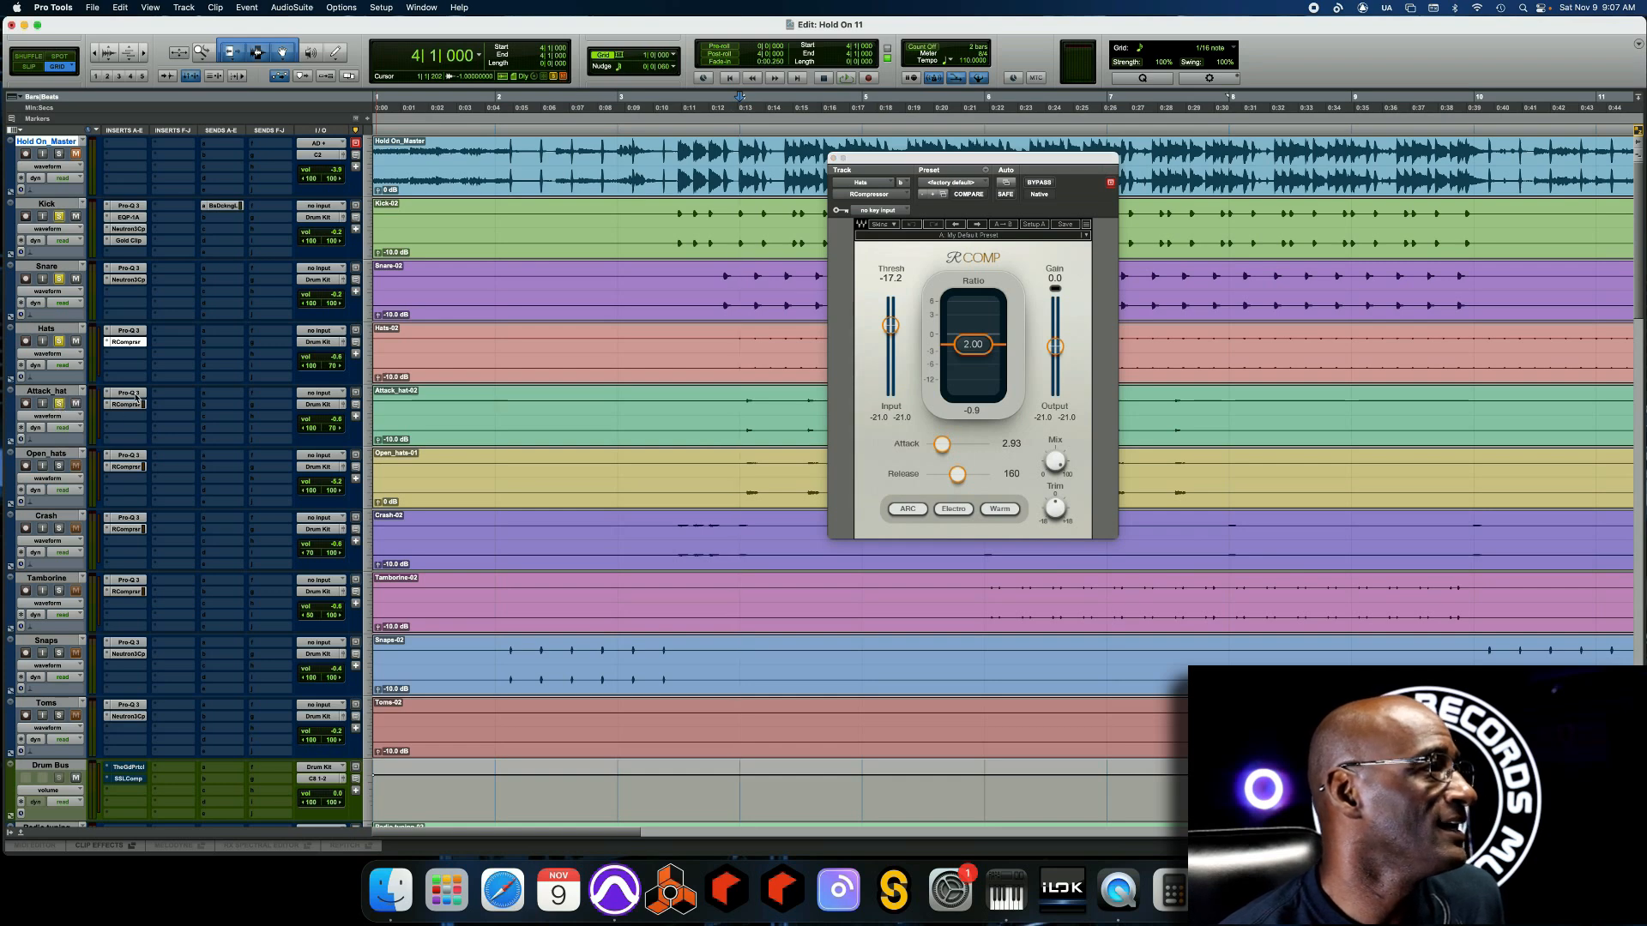
{"action": "left_click", "coordinate": [129, 393]}
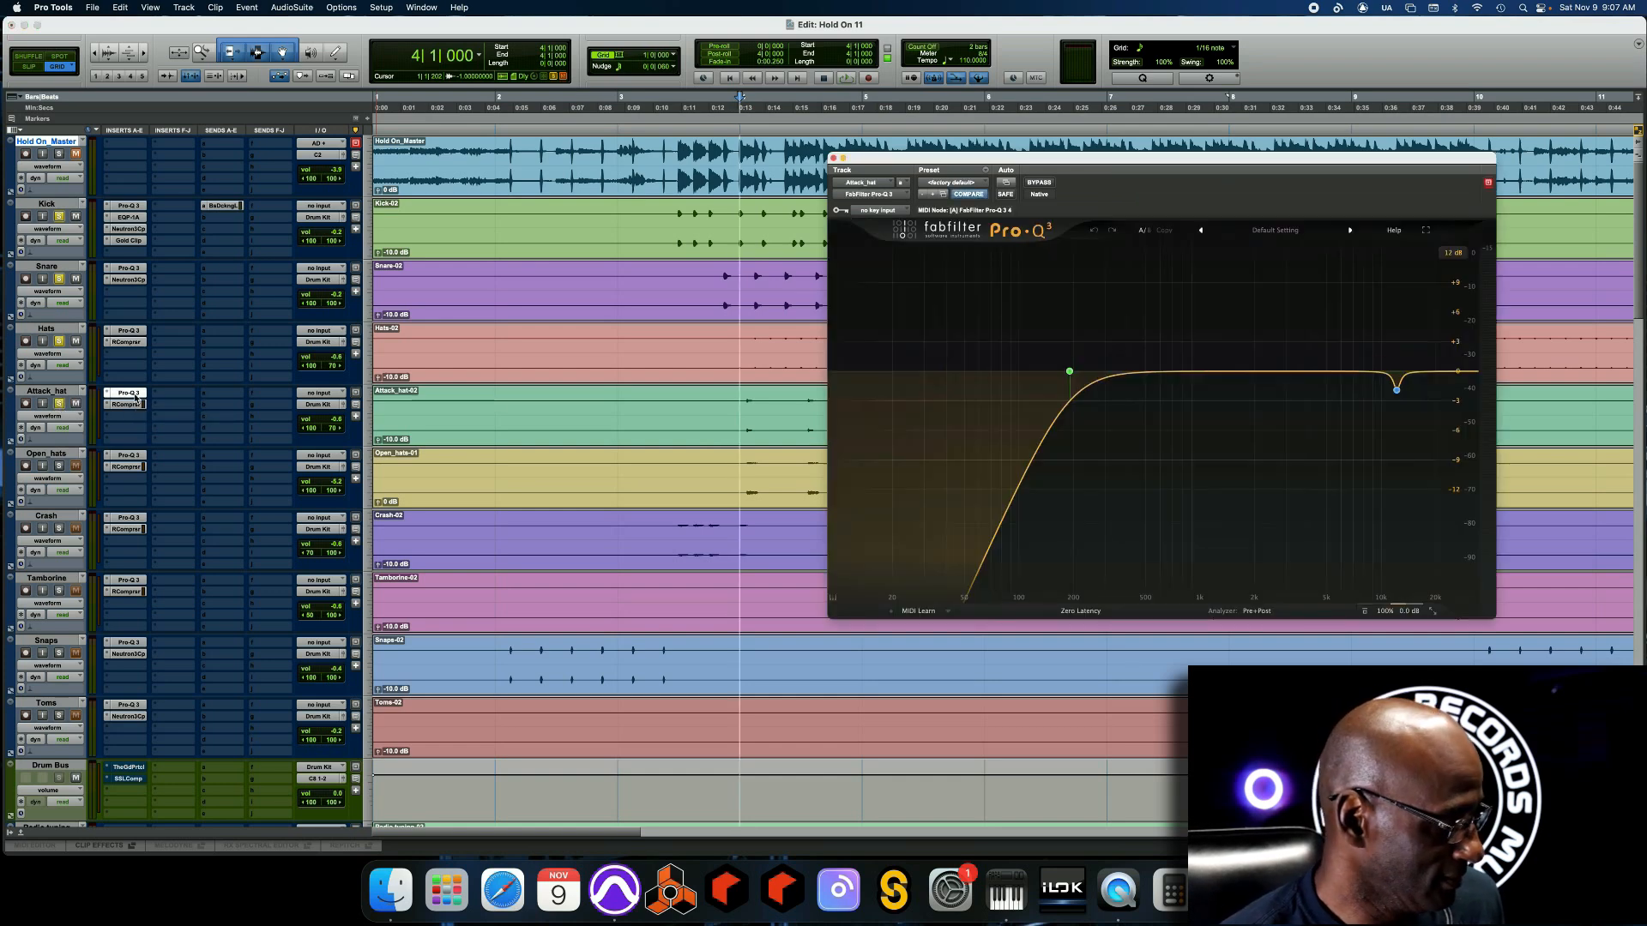
{"action": "left_click", "coordinate": [128, 392], "text": "super"}
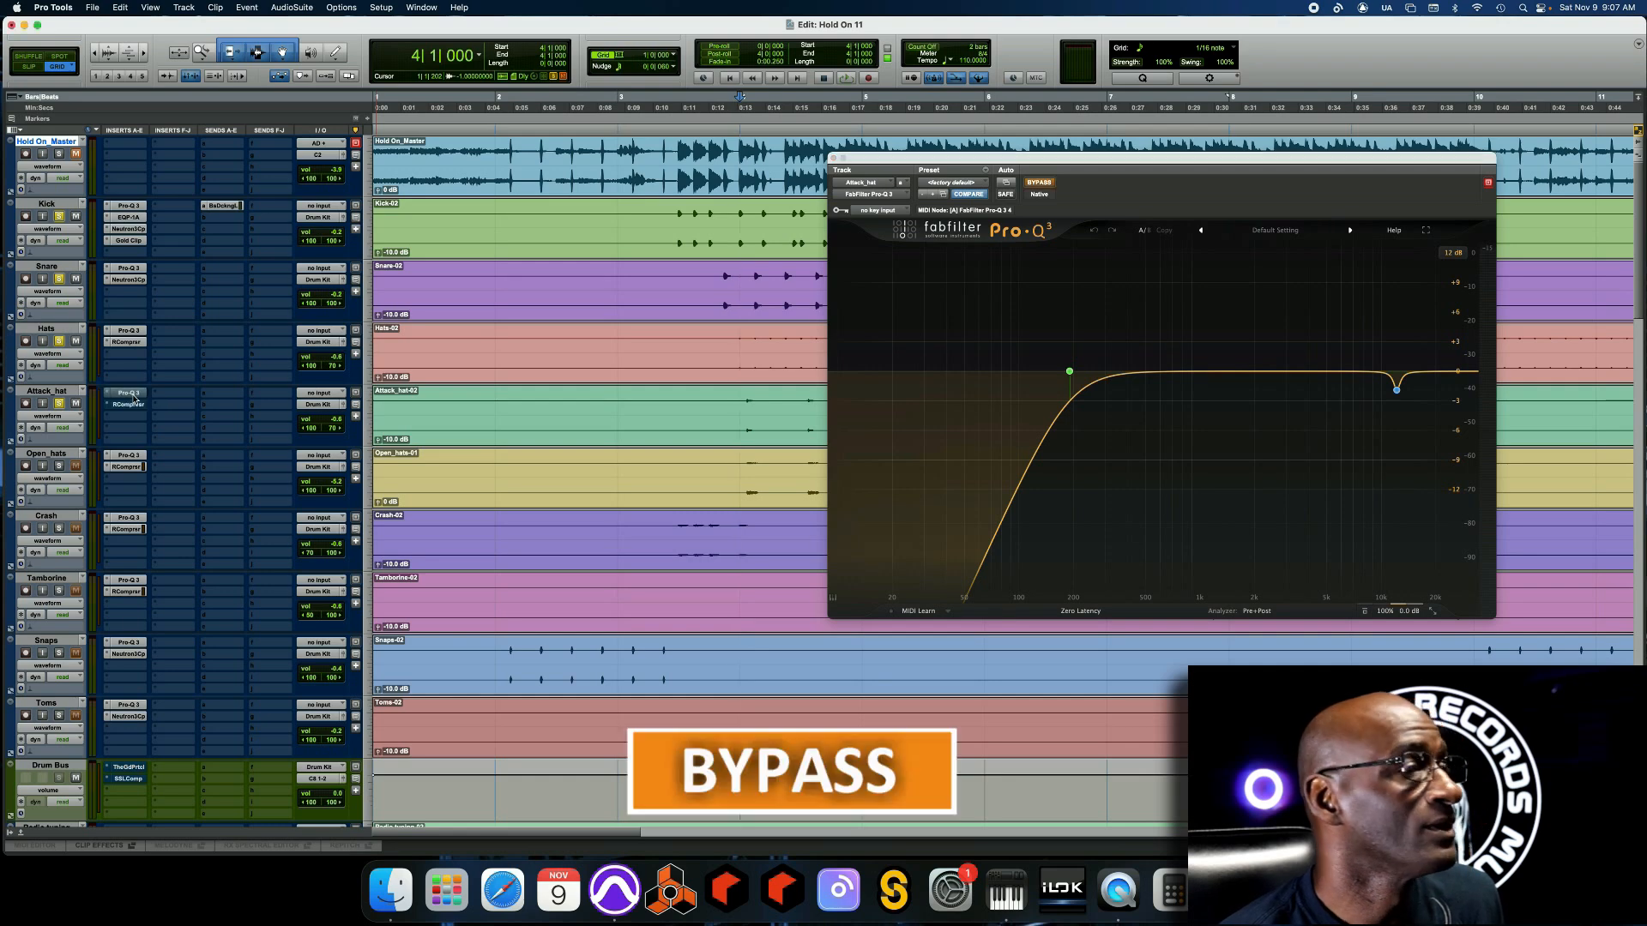
Inspect the low-cut and narrow high-frequency cut in the Attack_hat's Pro-Q 3, and play from bar 4 with both plug-ins bypassed
{"action": "mouse_move", "coordinate": [1059, 383]}
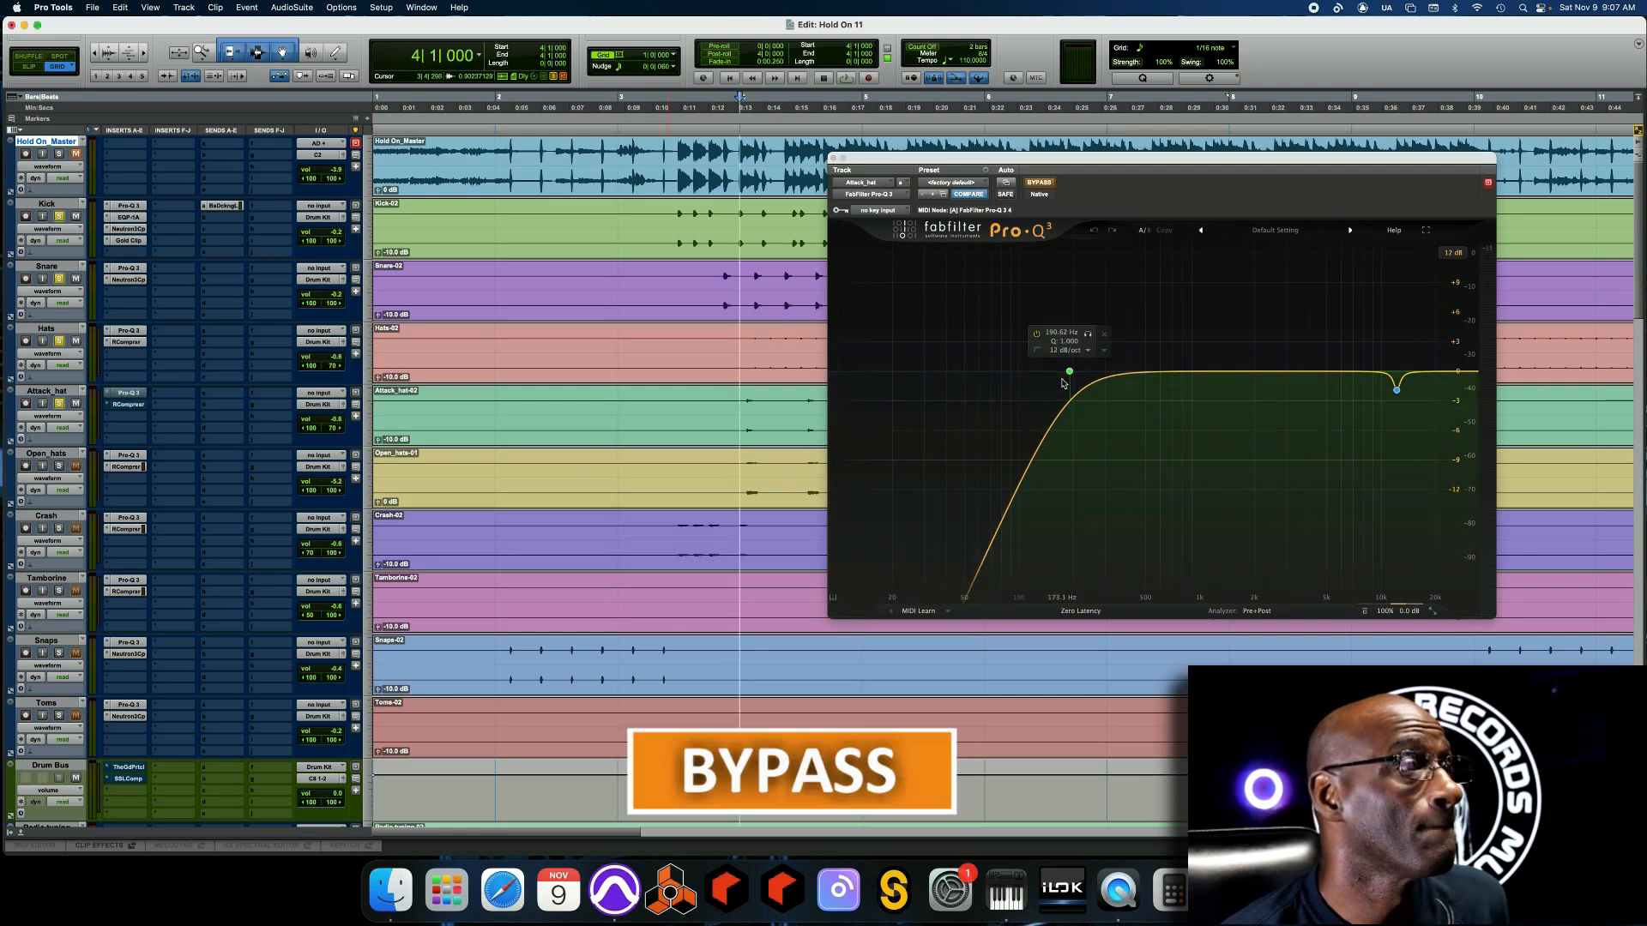
{"action": "mouse_move", "coordinate": [1399, 395]}
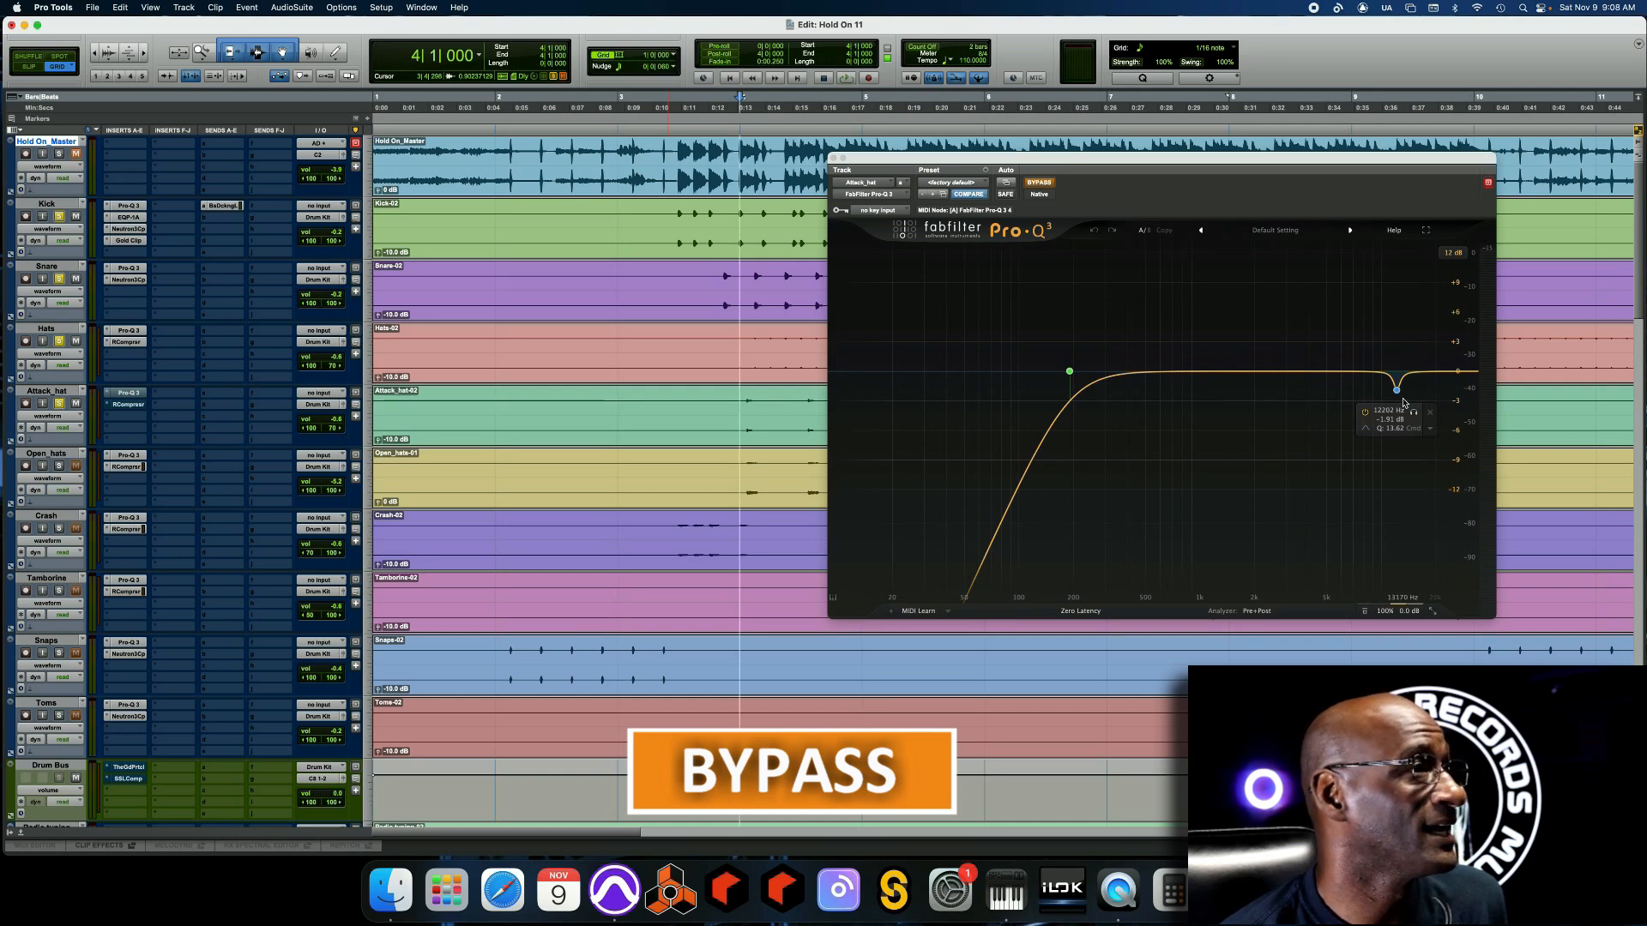
{"action": "key", "text": "space"}
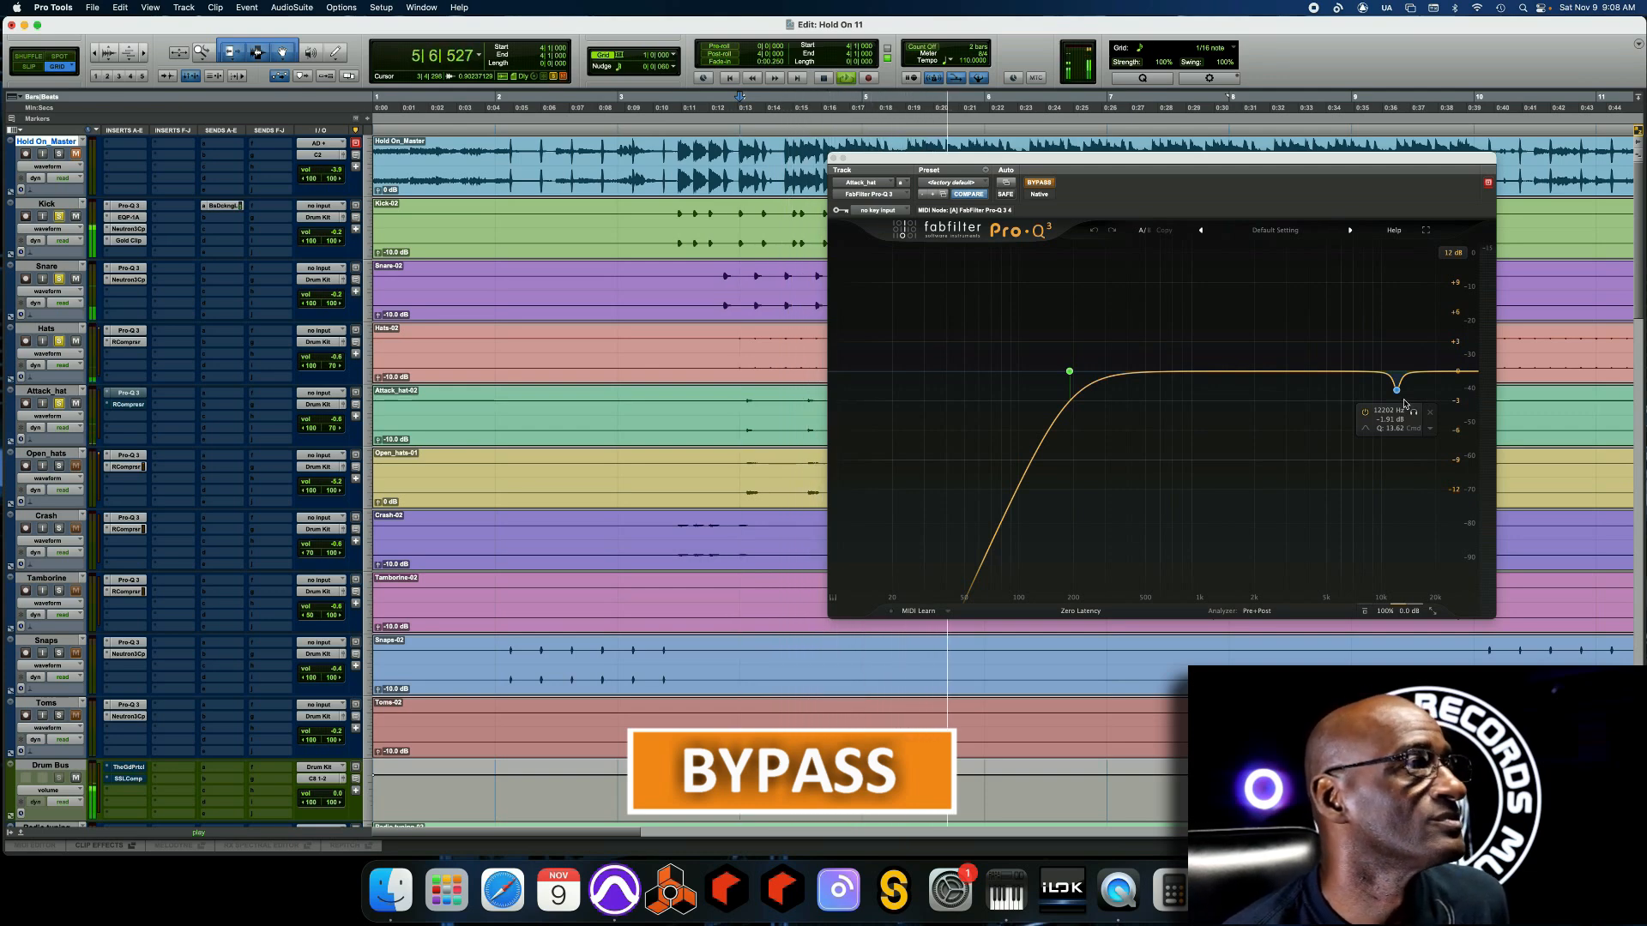
{"action": "key", "text": "space"}
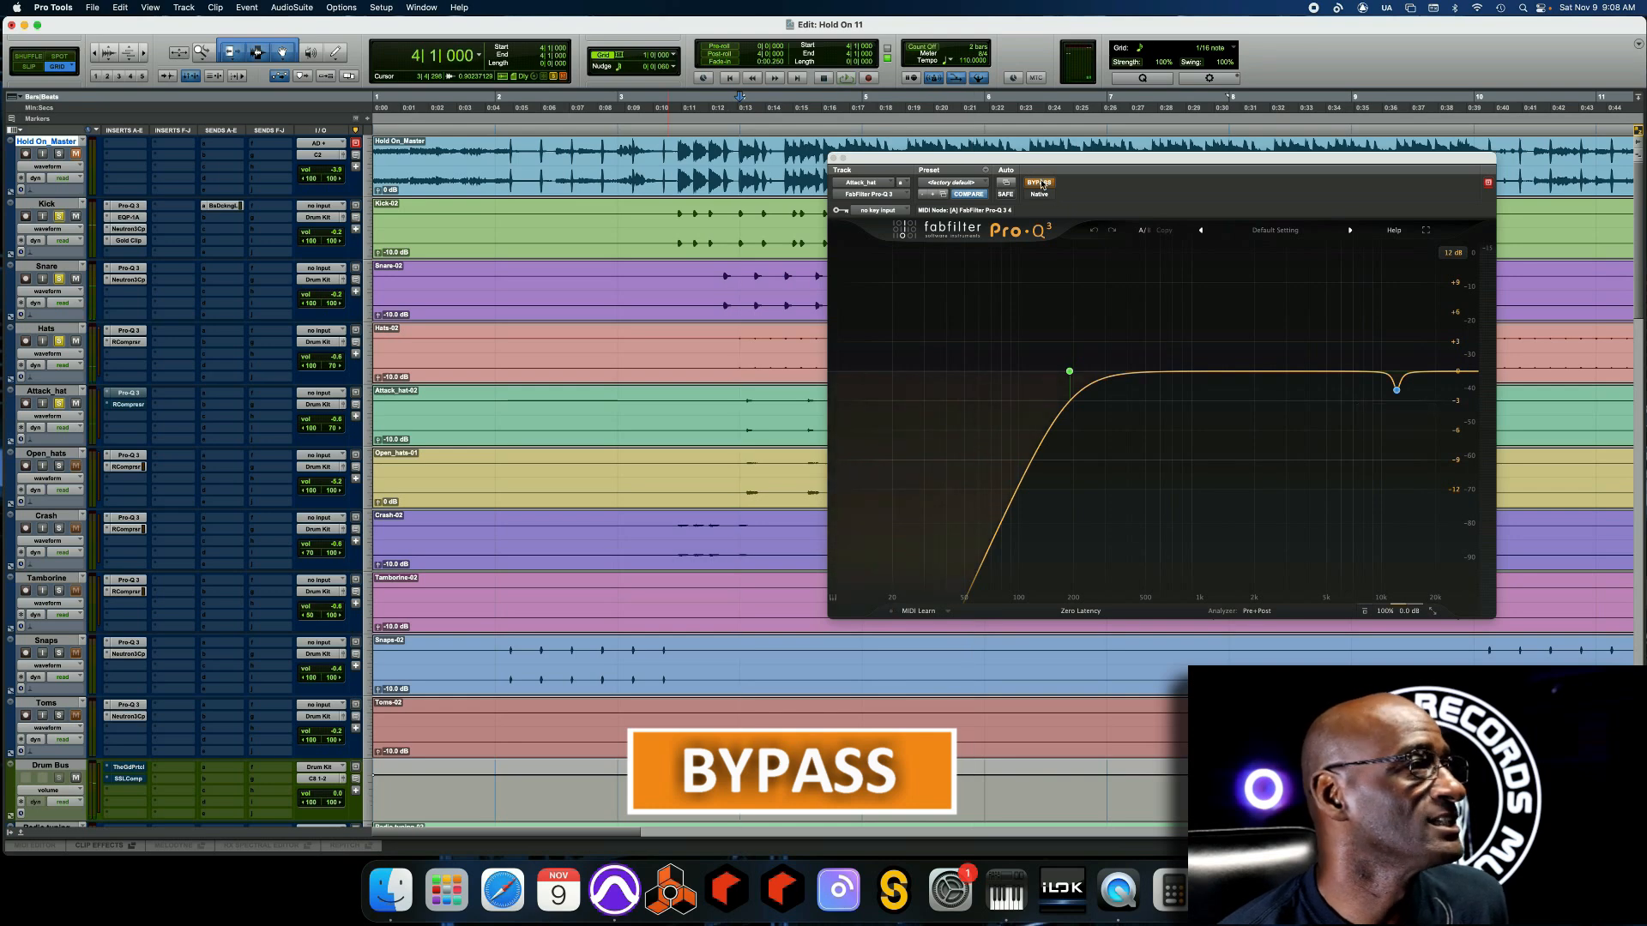
Activate the Attack_hat's Pro-Q 3, compare it active and bypassed while playing from bar 4, and close it
{"action": "left_click", "coordinate": [1042, 185]}
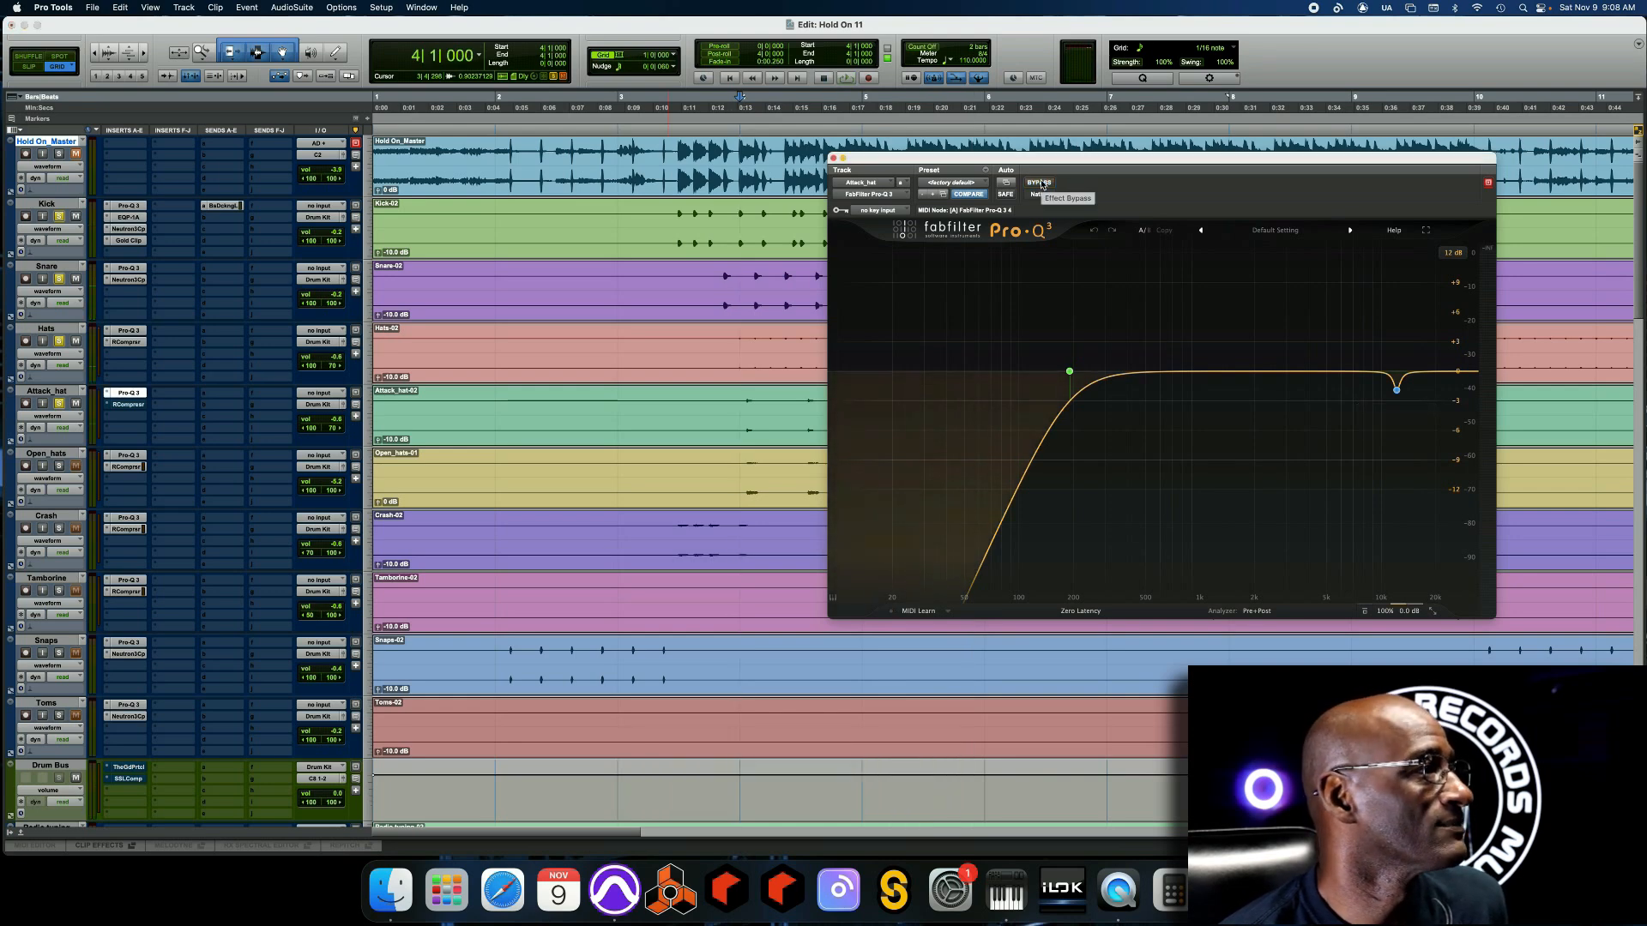
{"action": "key", "text": "space"}
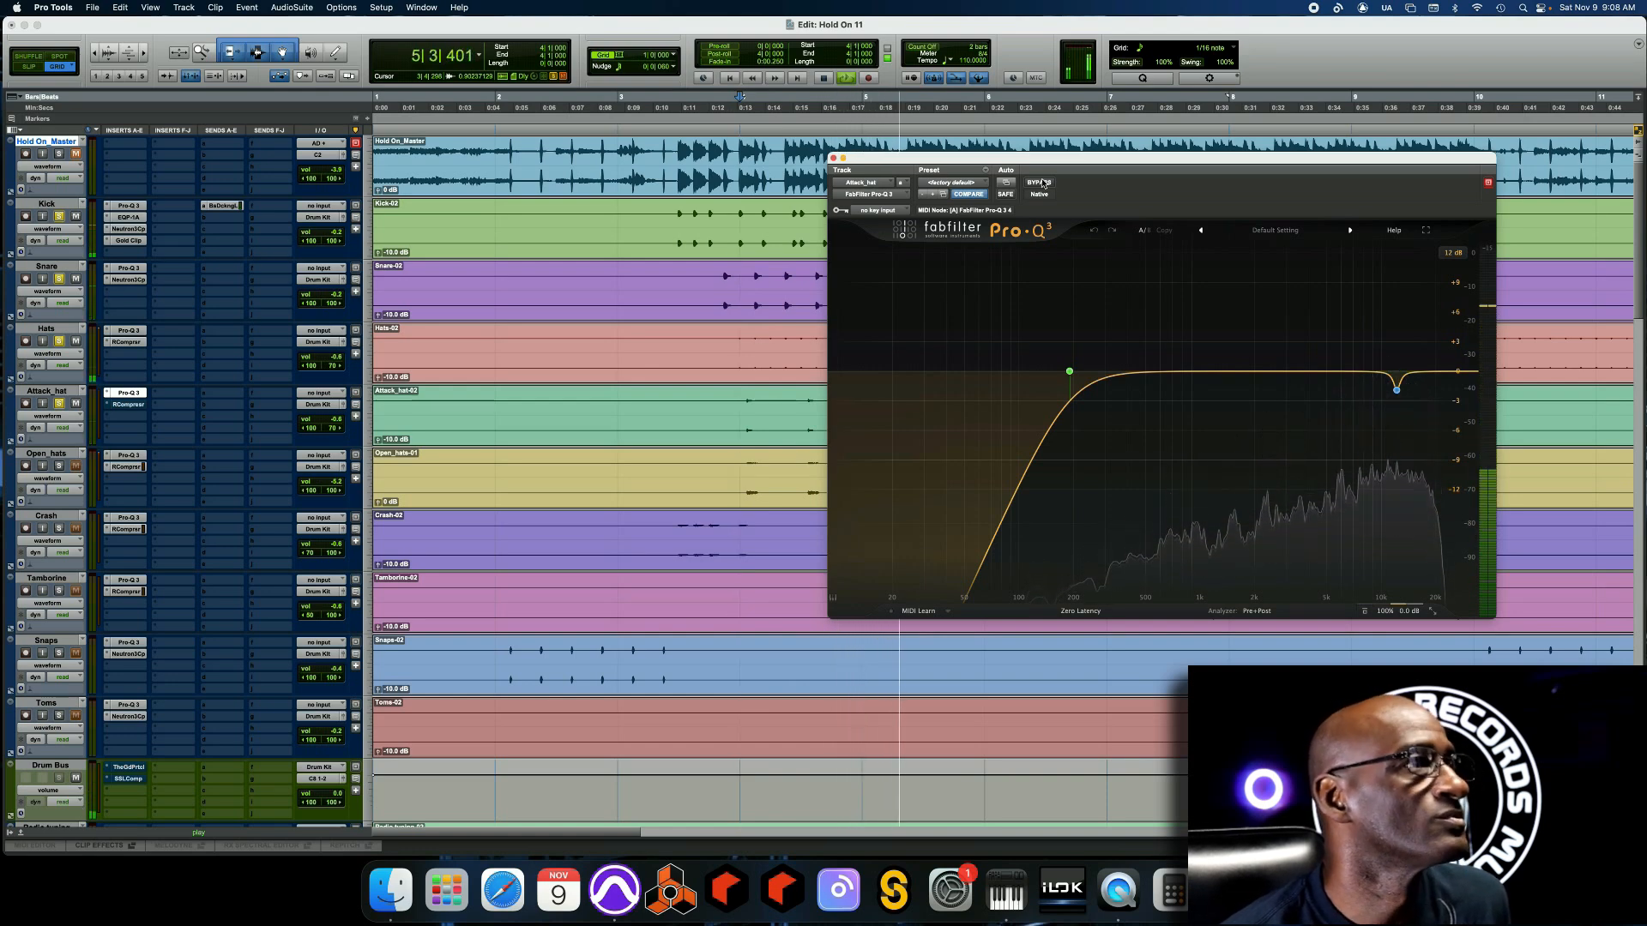
{"action": "left_click", "coordinate": [1040, 183]}
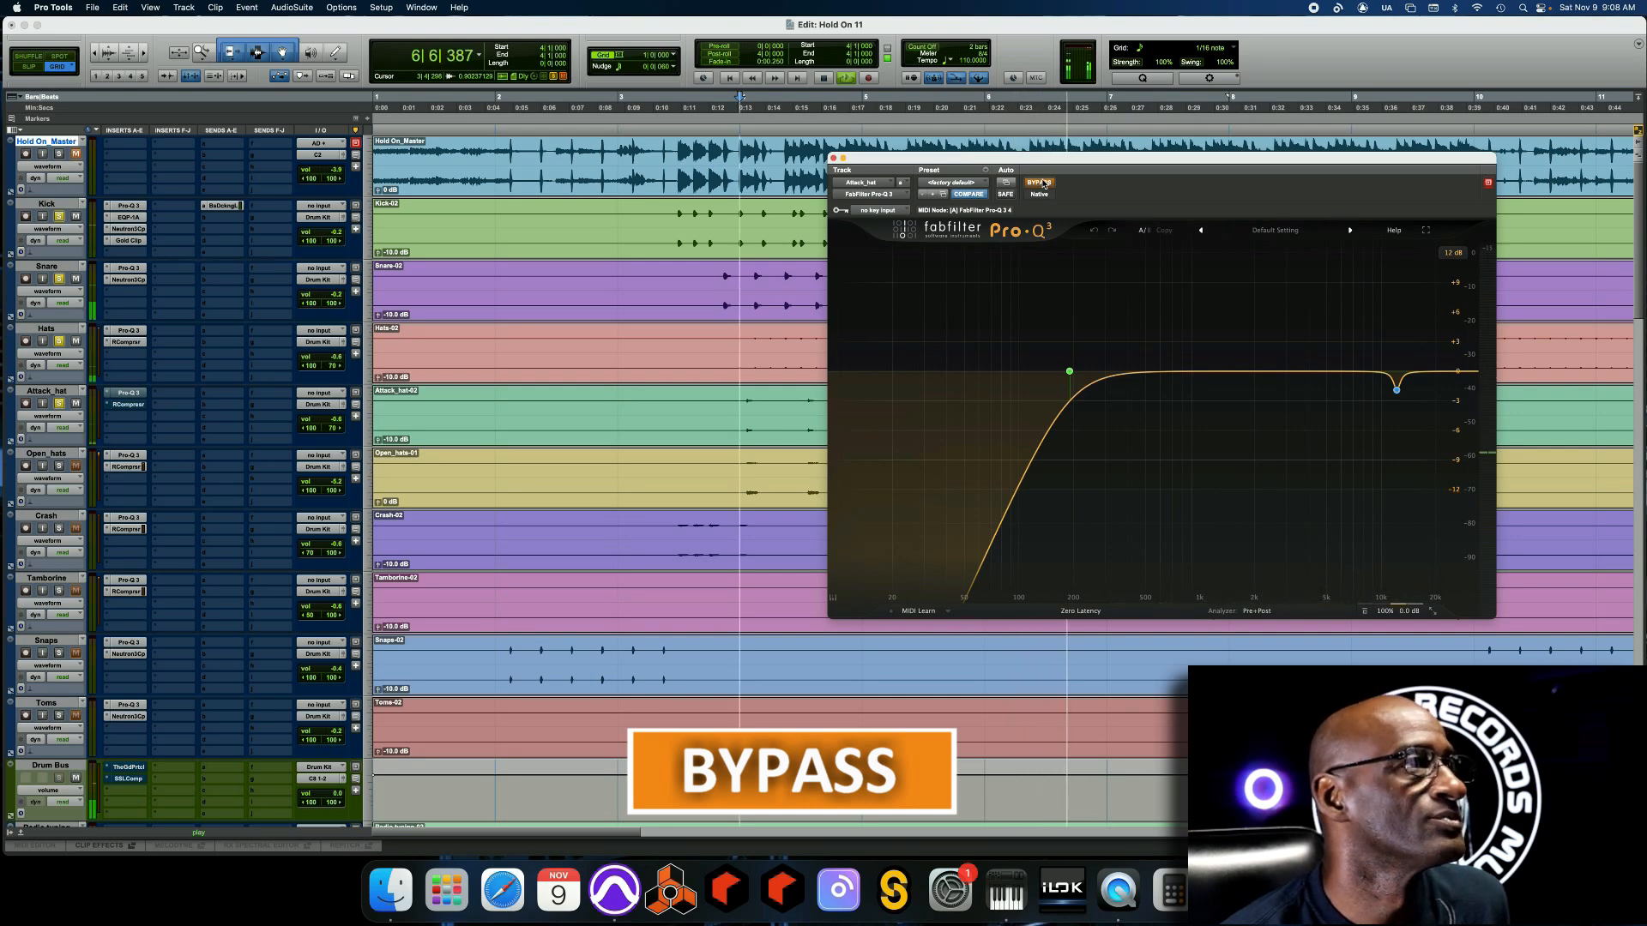
{"action": "left_click", "coordinate": [1038, 183]}
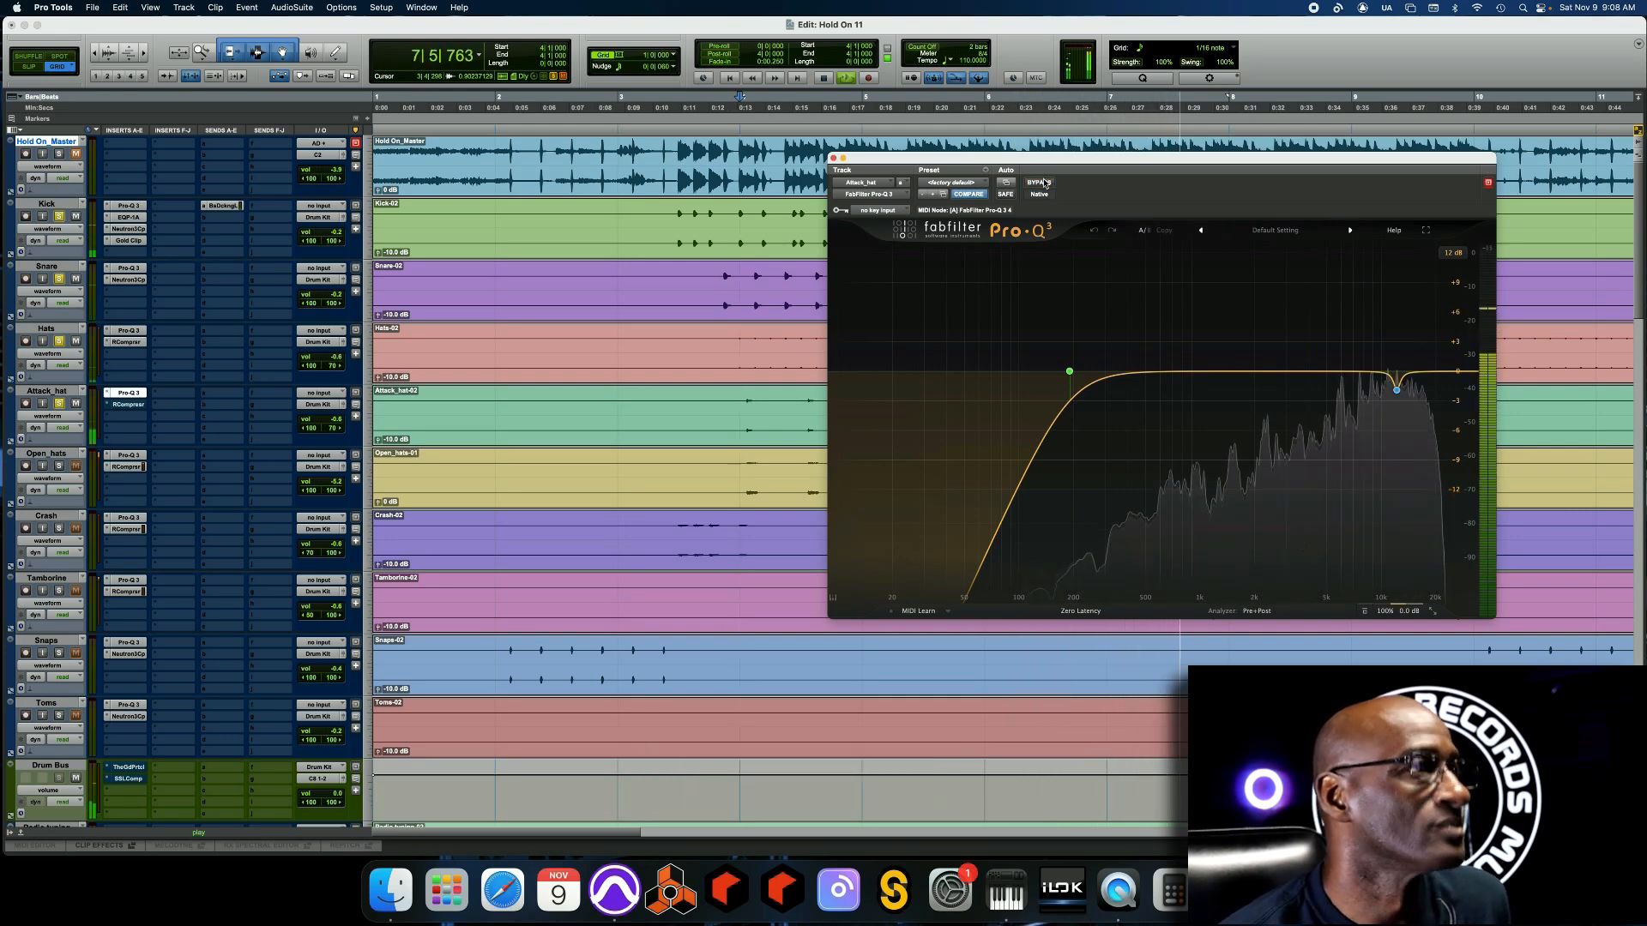
{"action": "key", "text": "space"}
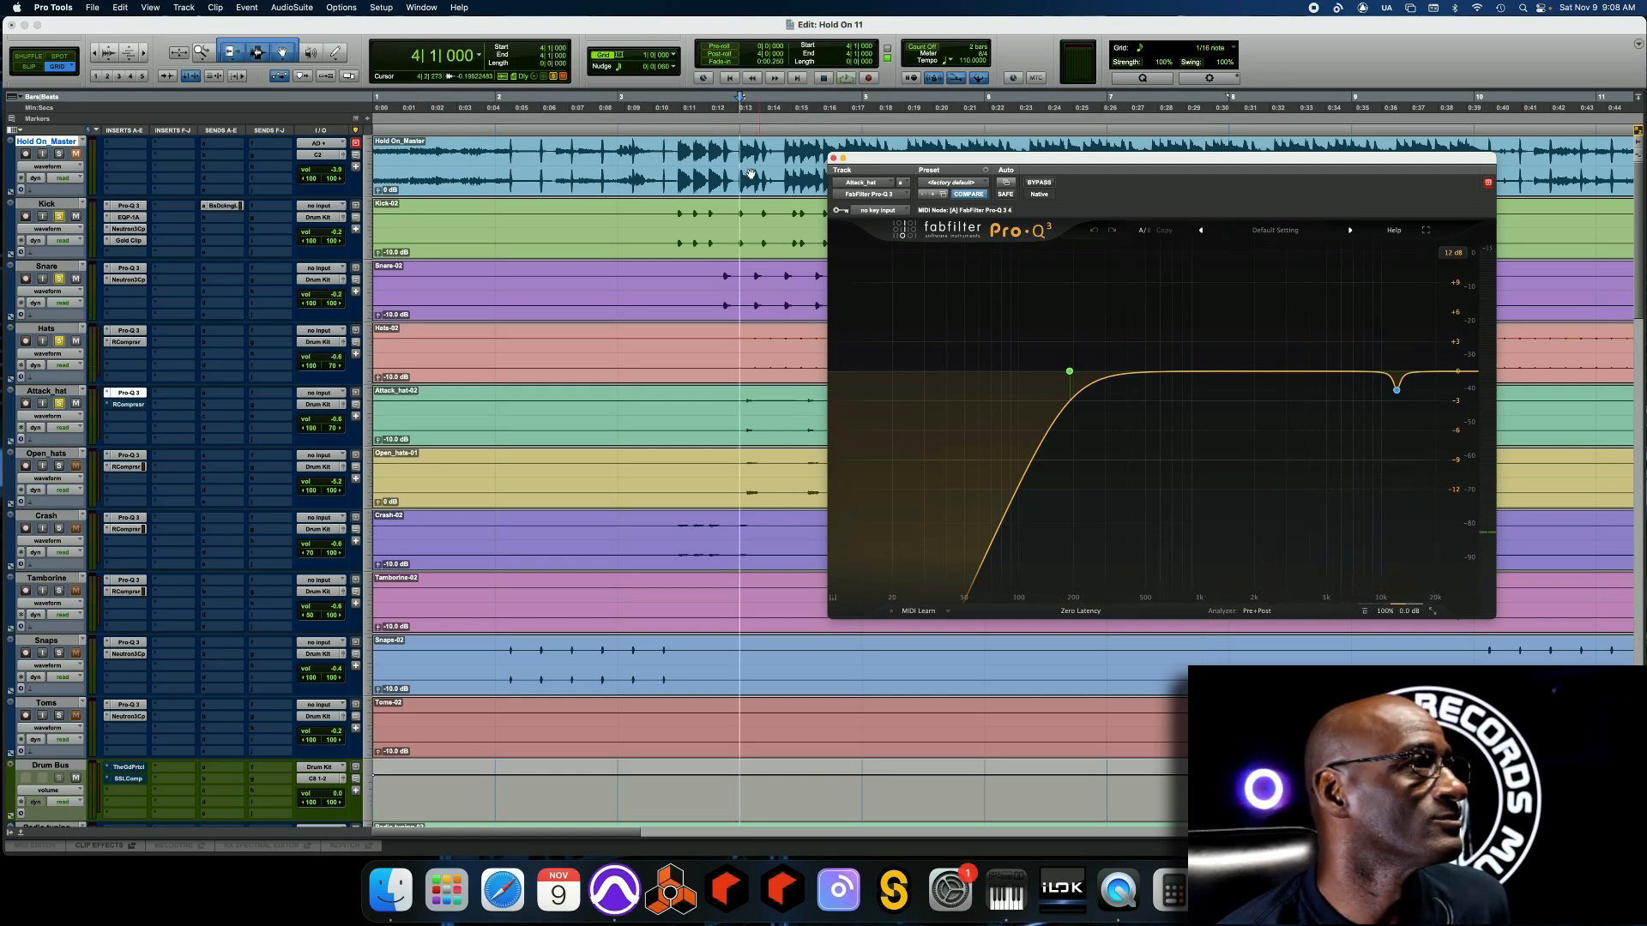
{"action": "left_click", "coordinate": [835, 159]}
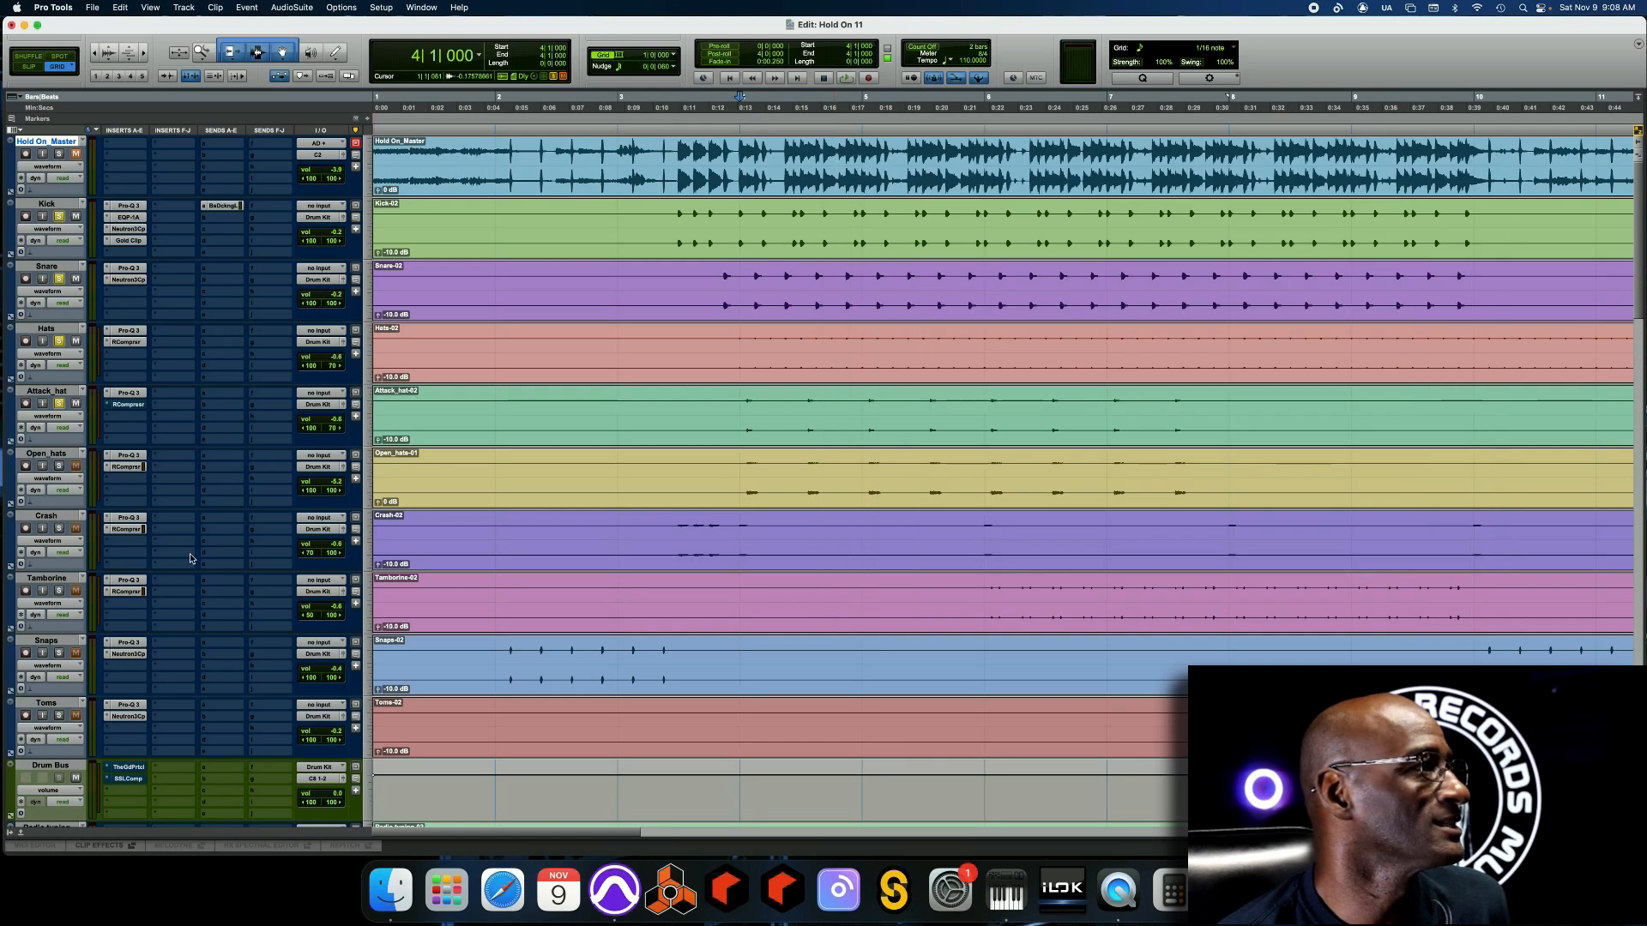
Open and activate the Attack_hat's RCompressor, compare it active and bypassed while playing from bar 4, and close it
{"action": "left_click", "coordinate": [127, 405]}
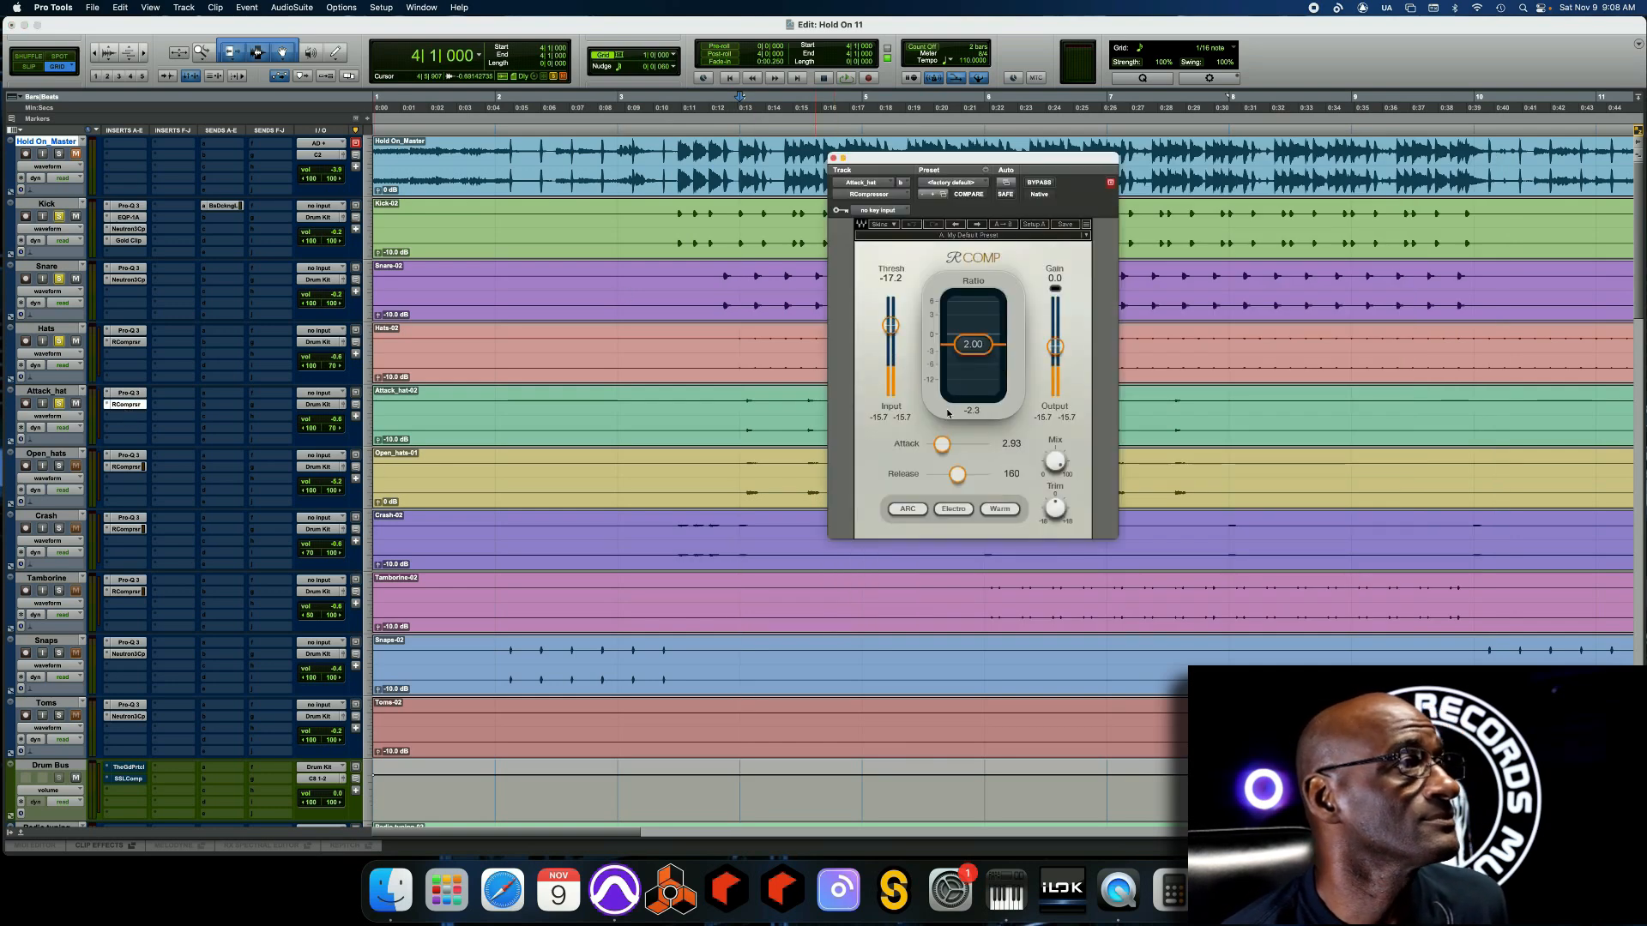
{"action": "key", "text": "space"}
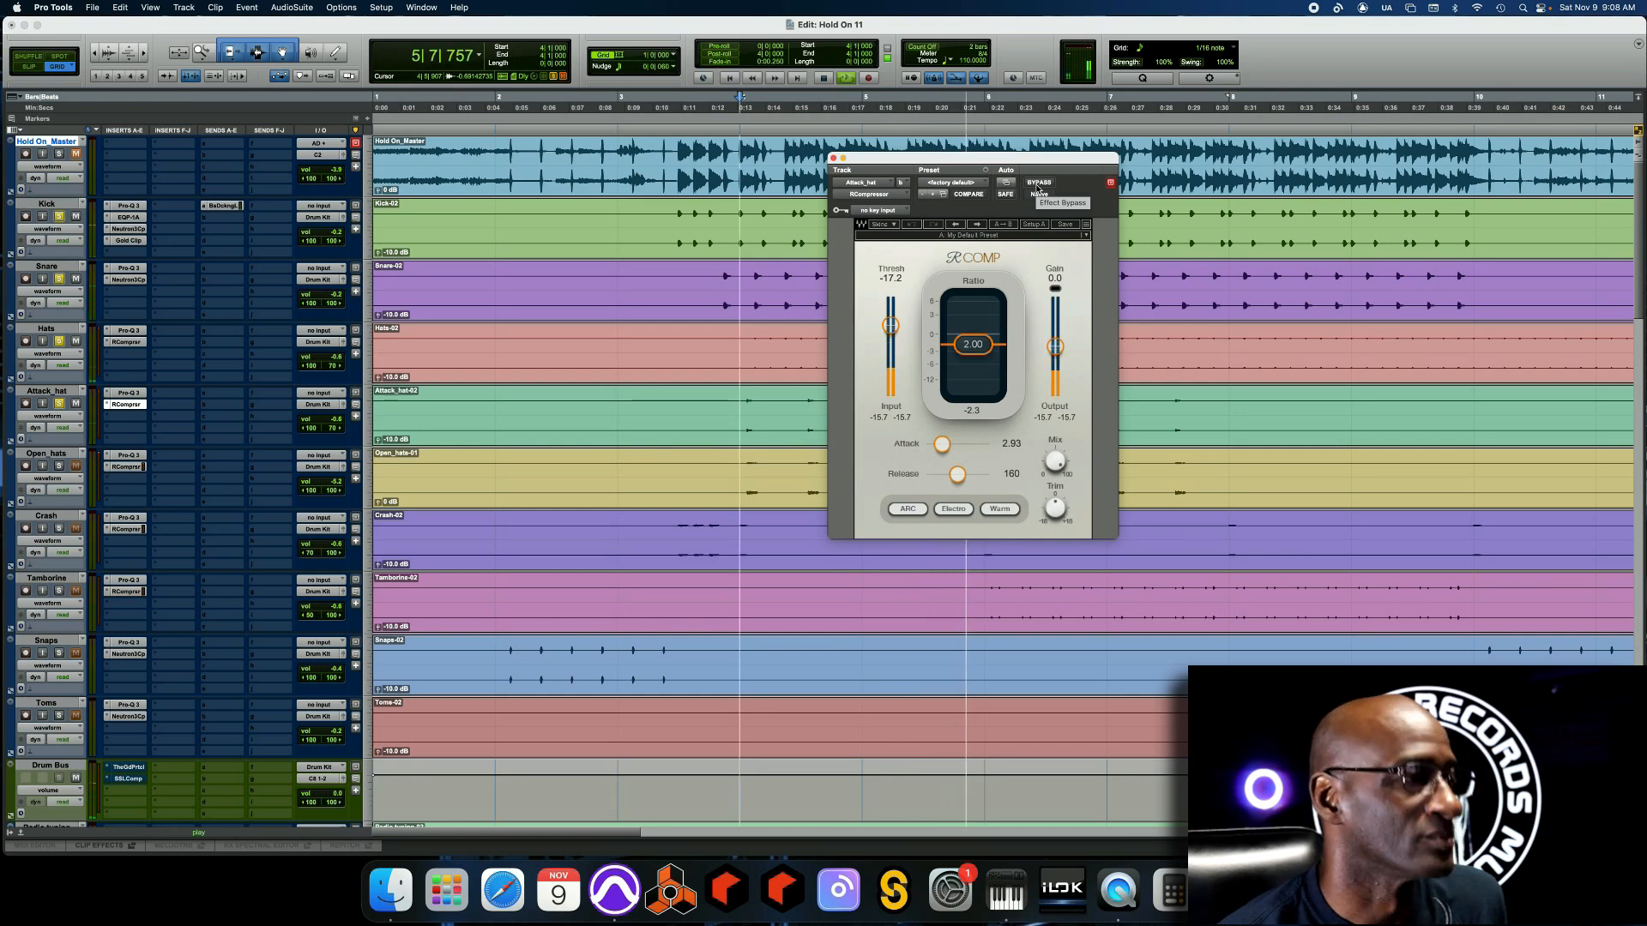
{"action": "left_click", "coordinate": [1038, 182]}
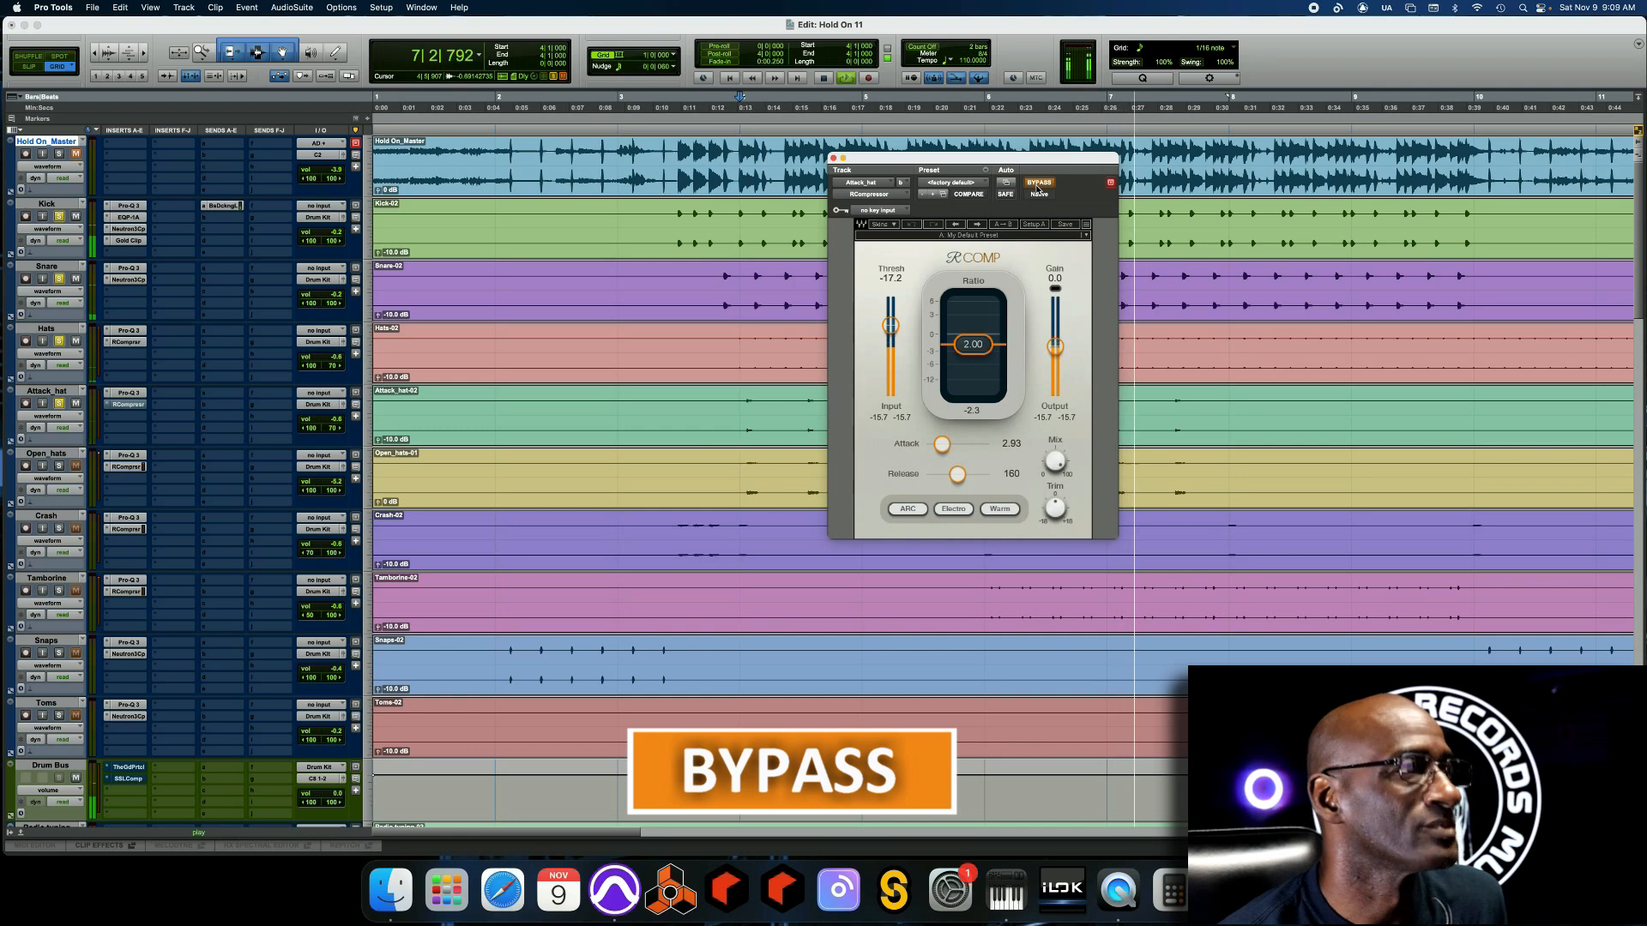
{"action": "left_click", "coordinate": [1038, 182]}
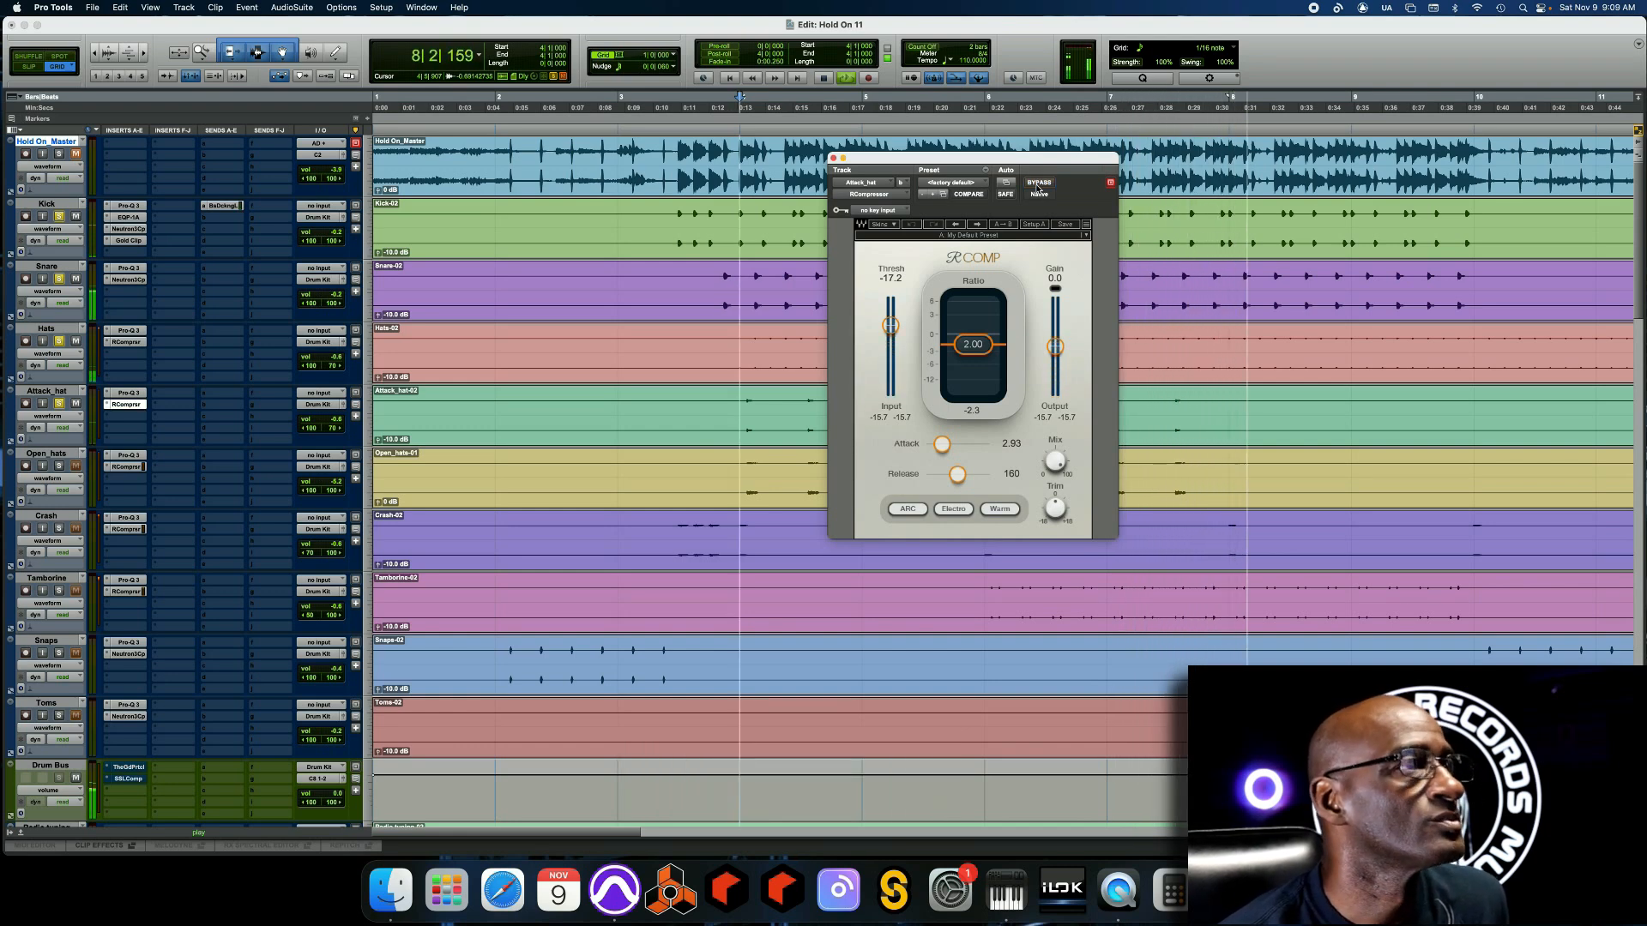
{"action": "key", "text": "space"}
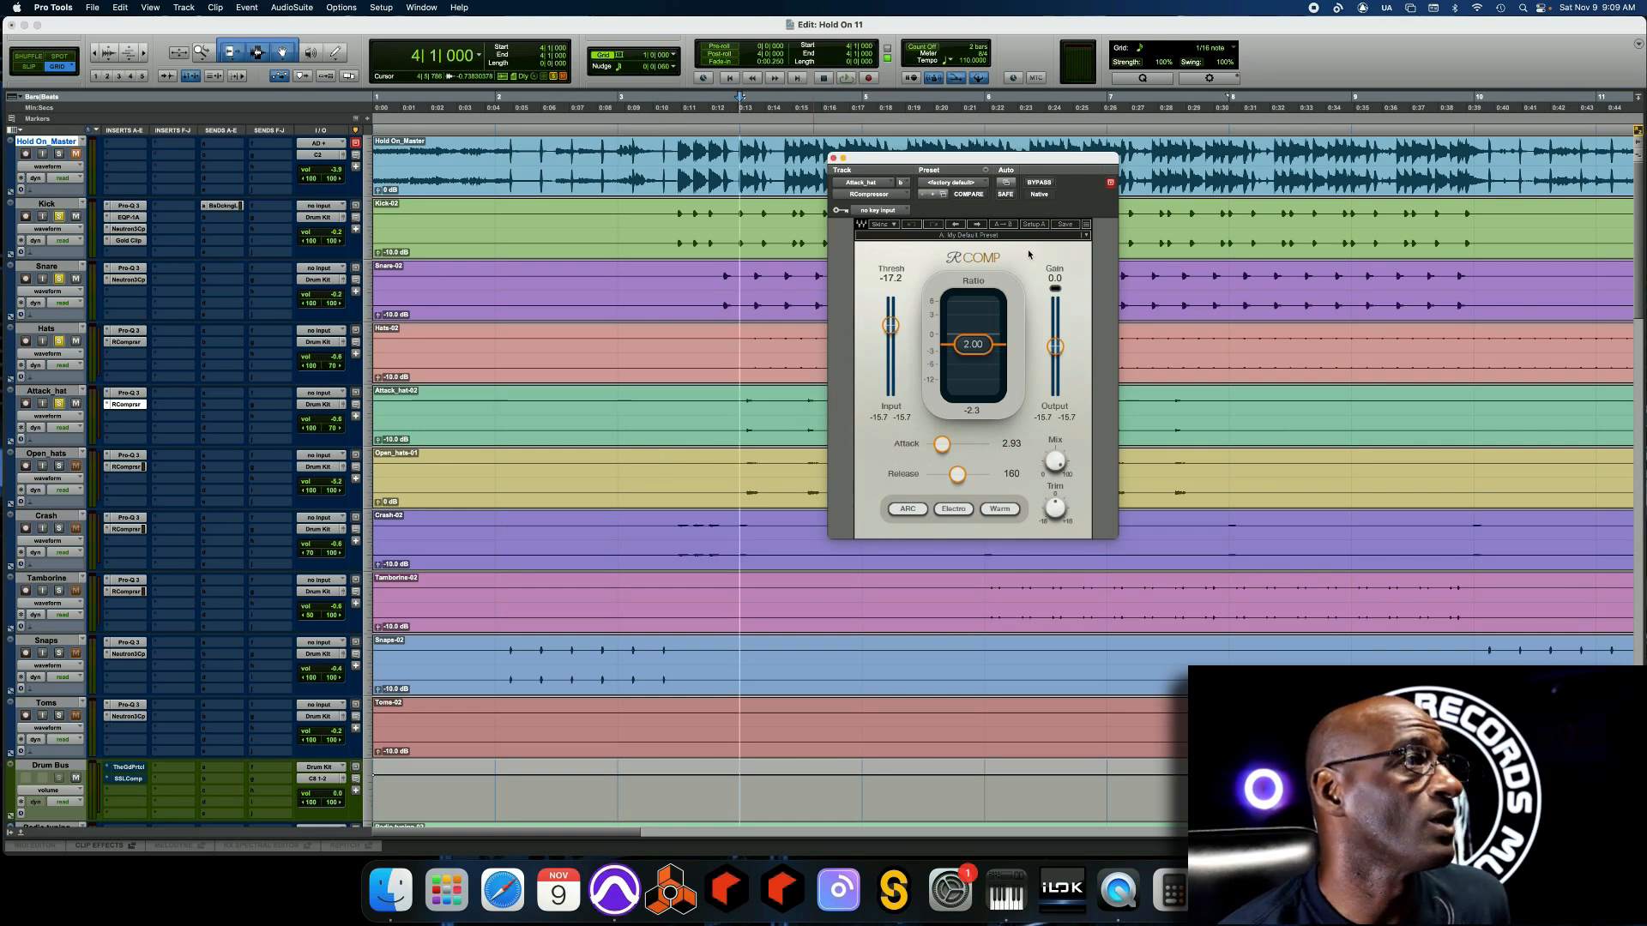
{"action": "left_click", "coordinate": [834, 160]}
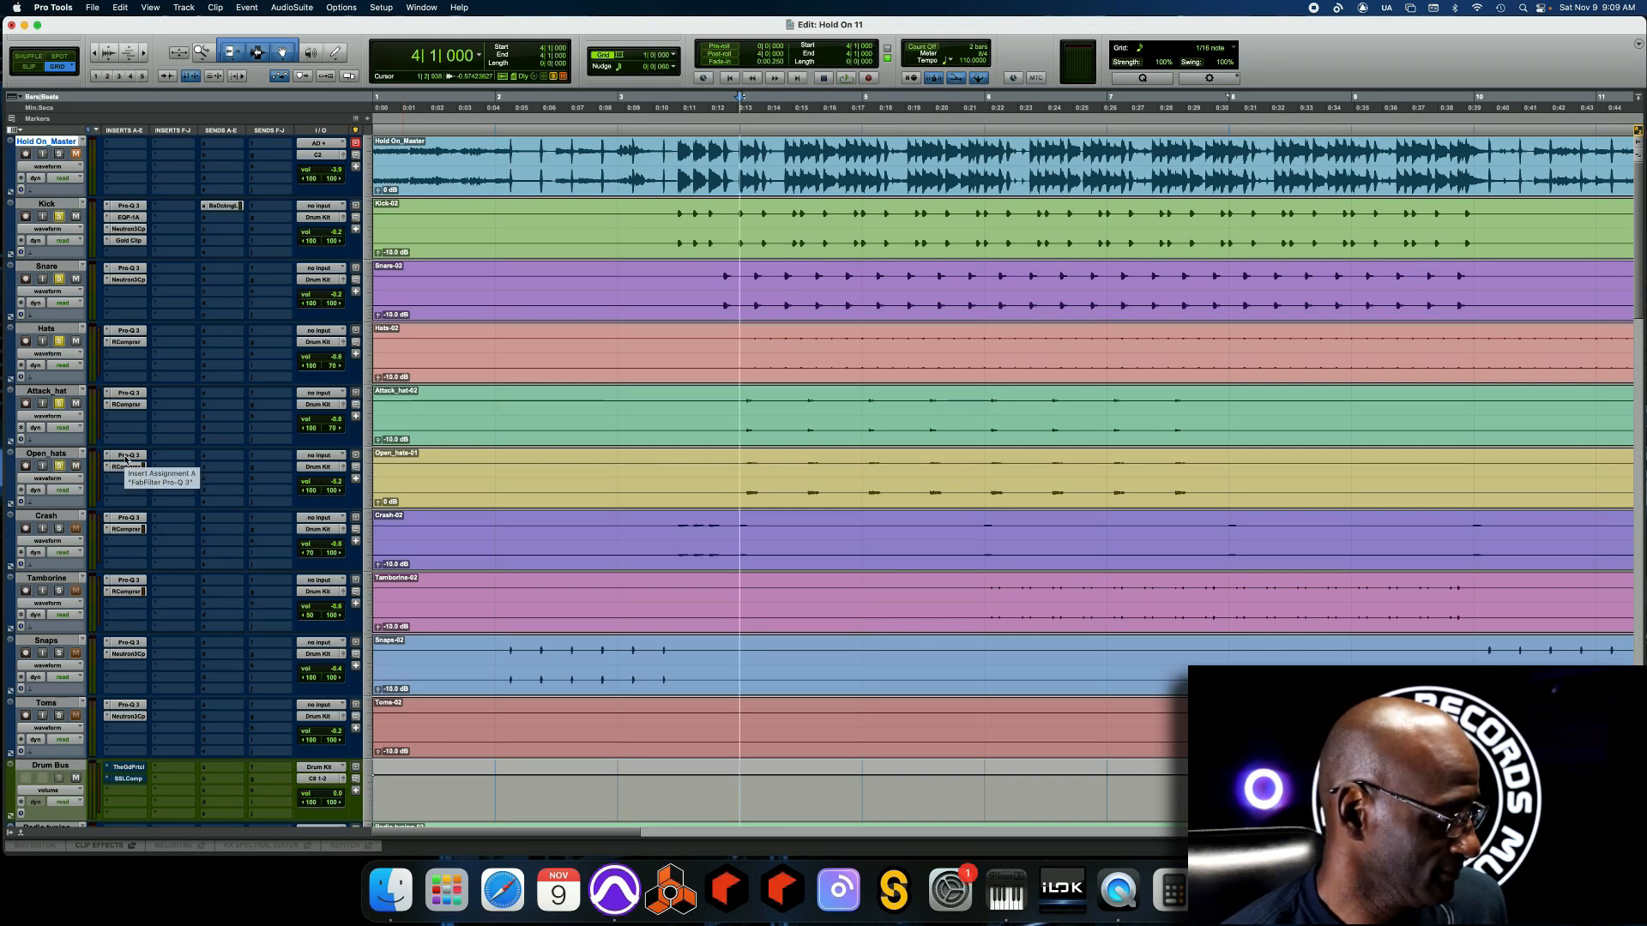
Solo the Open_hats too, play from bar 4 with its Pro-Q 3 and RCompressor bypassed, and reactivate the Pro-Q 3
{"action": "key", "text": "space"}
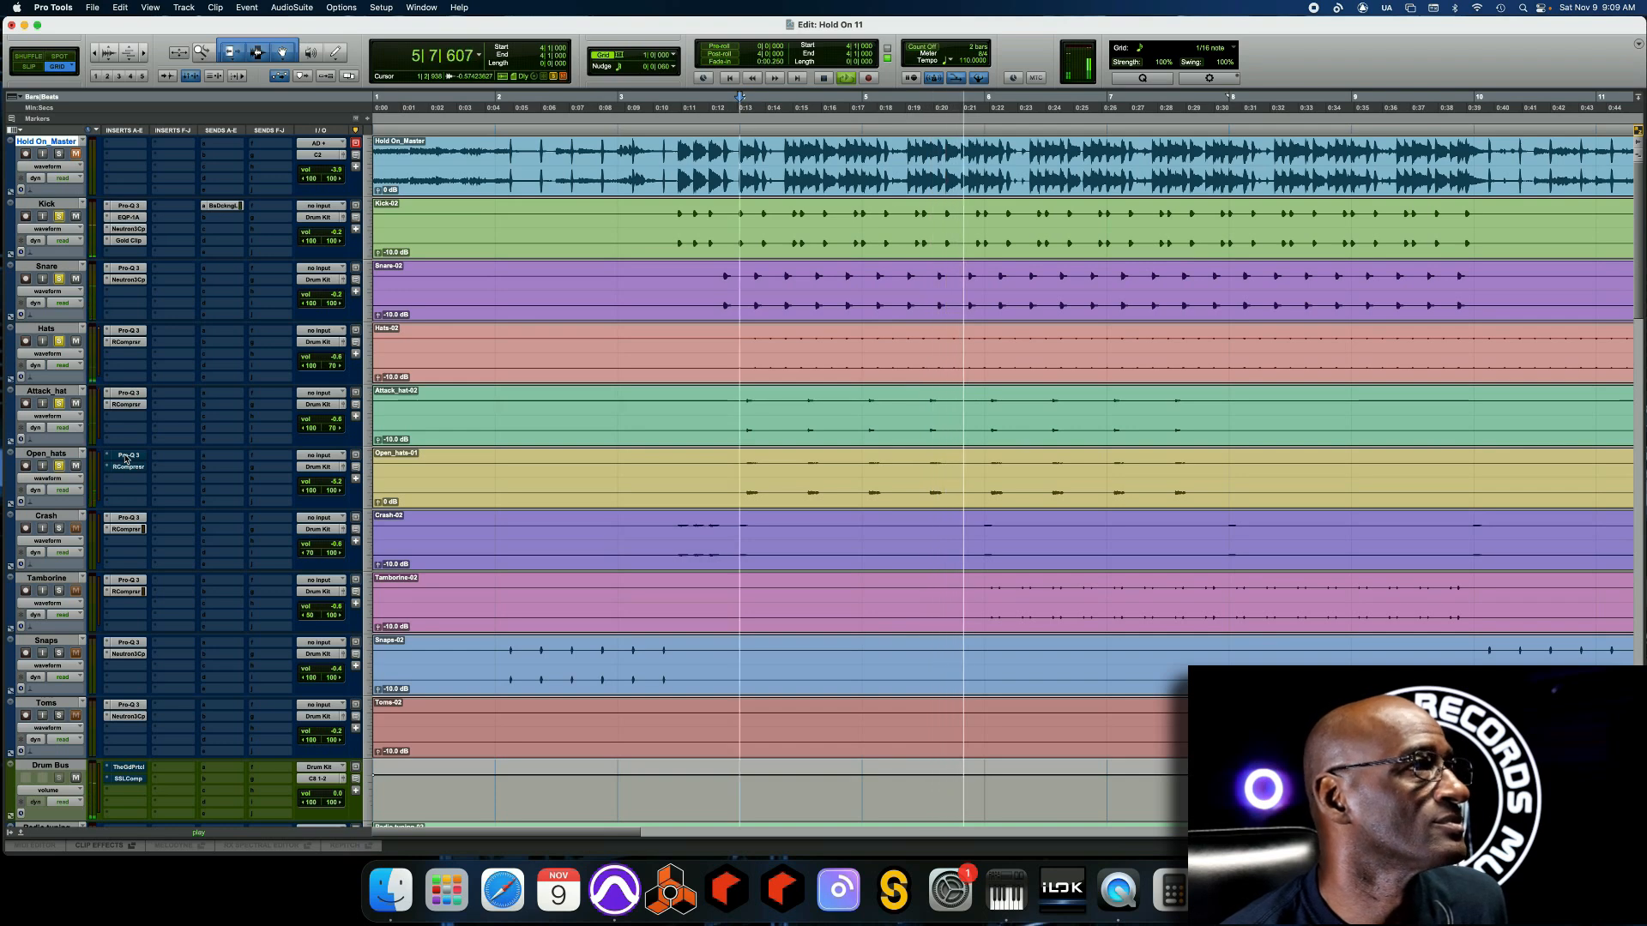
{"action": "key", "text": "space"}
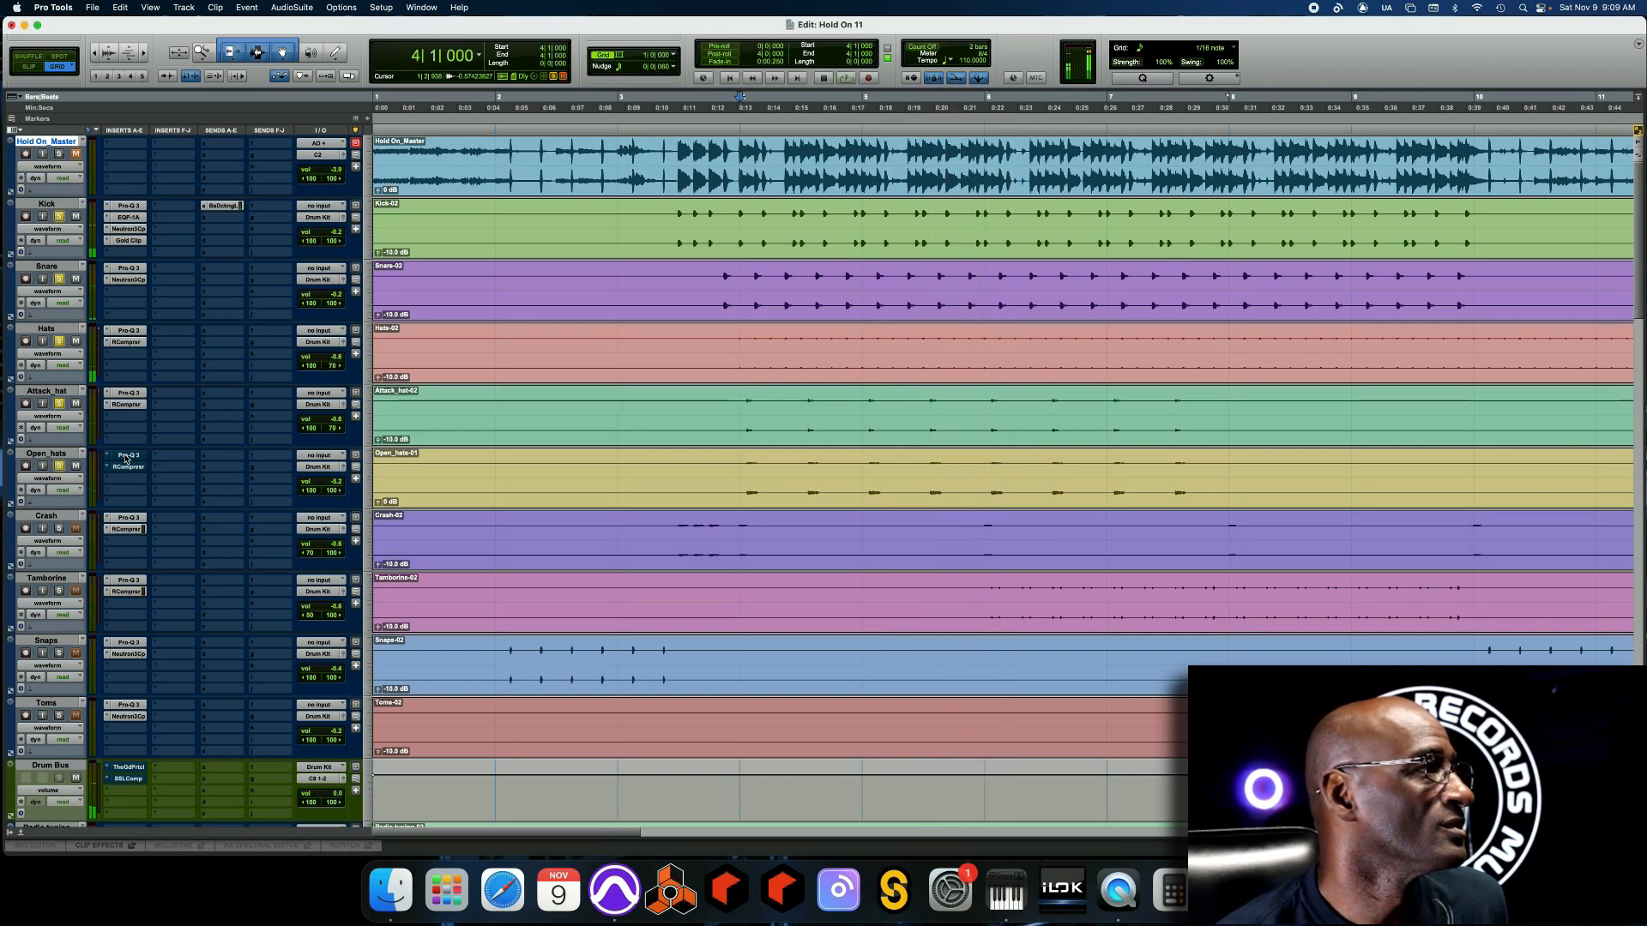
{"action": "key", "text": "space"}
{"action": "key", "text": "space"}
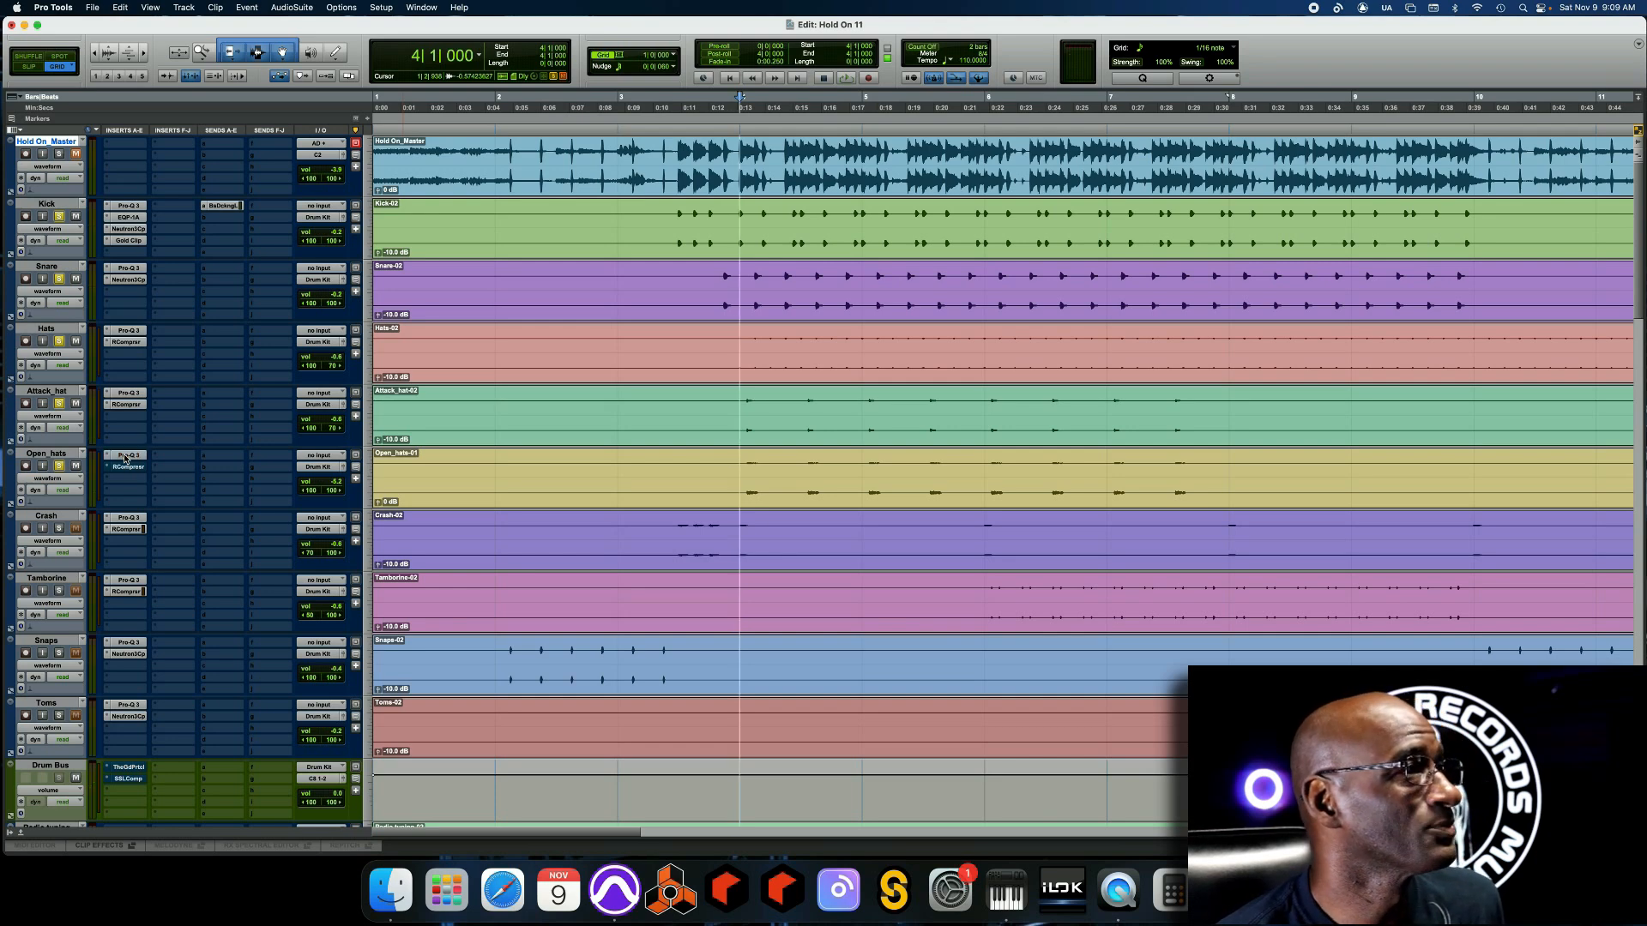
Open the Open_hats' Pro-Q 3, compare it active and bypassed while playing from bar 4, and close it
{"action": "left_click", "coordinate": [125, 458]}
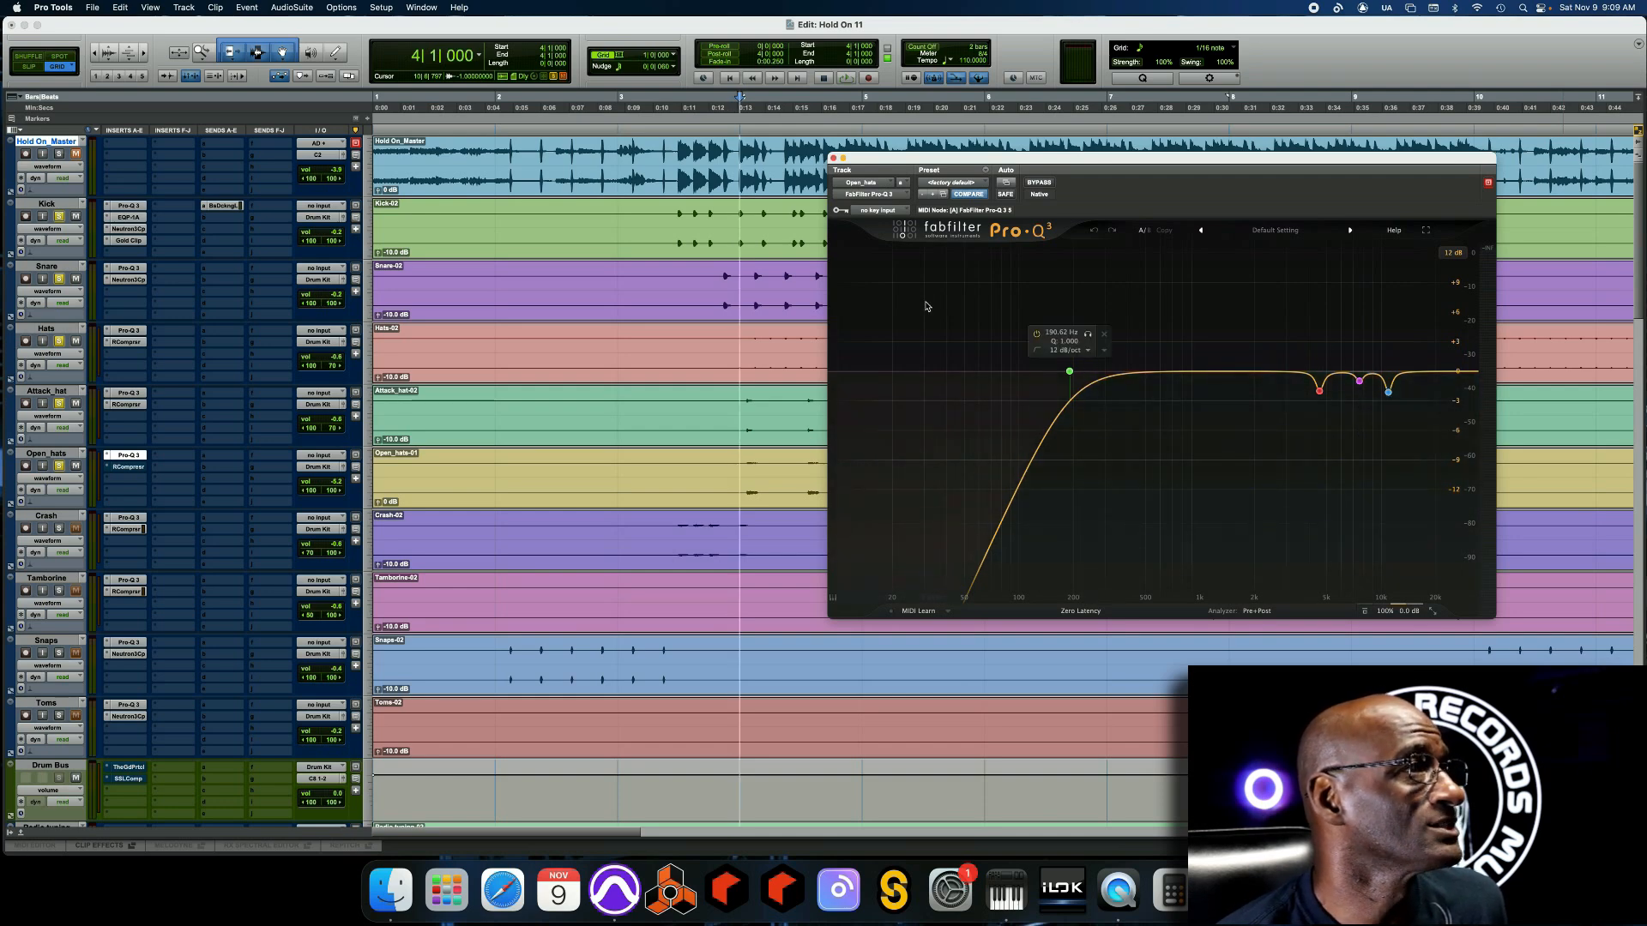
{"action": "left_click_drag", "start_coordinate": [886, 159], "coordinate": [929, 148]}
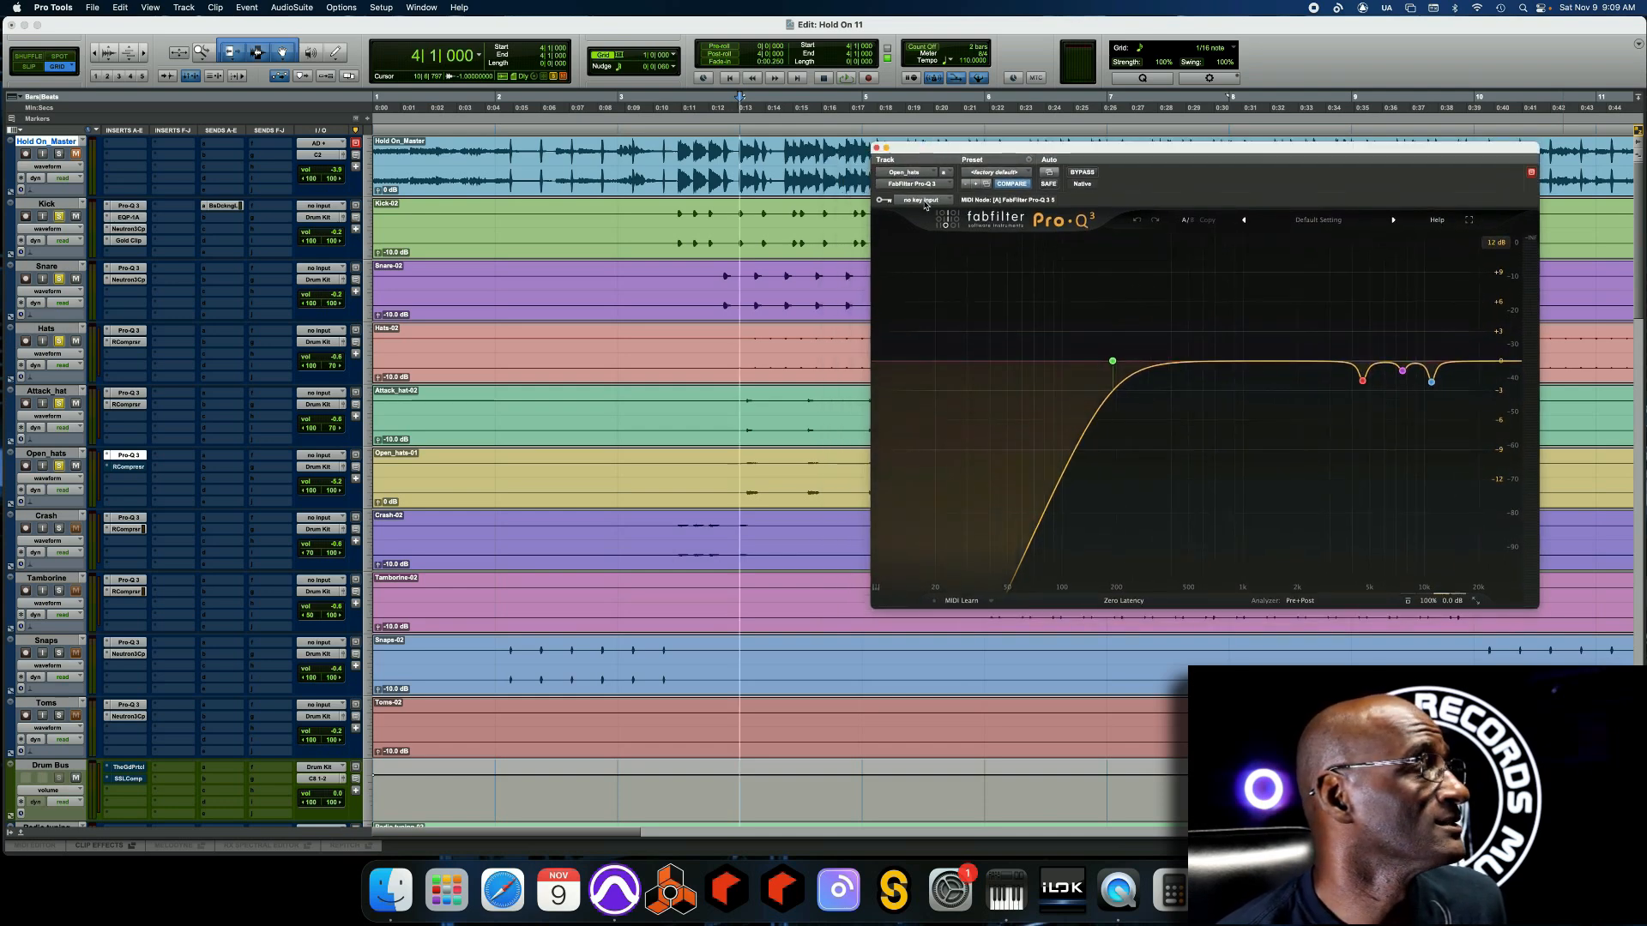
{"action": "key", "text": "space"}
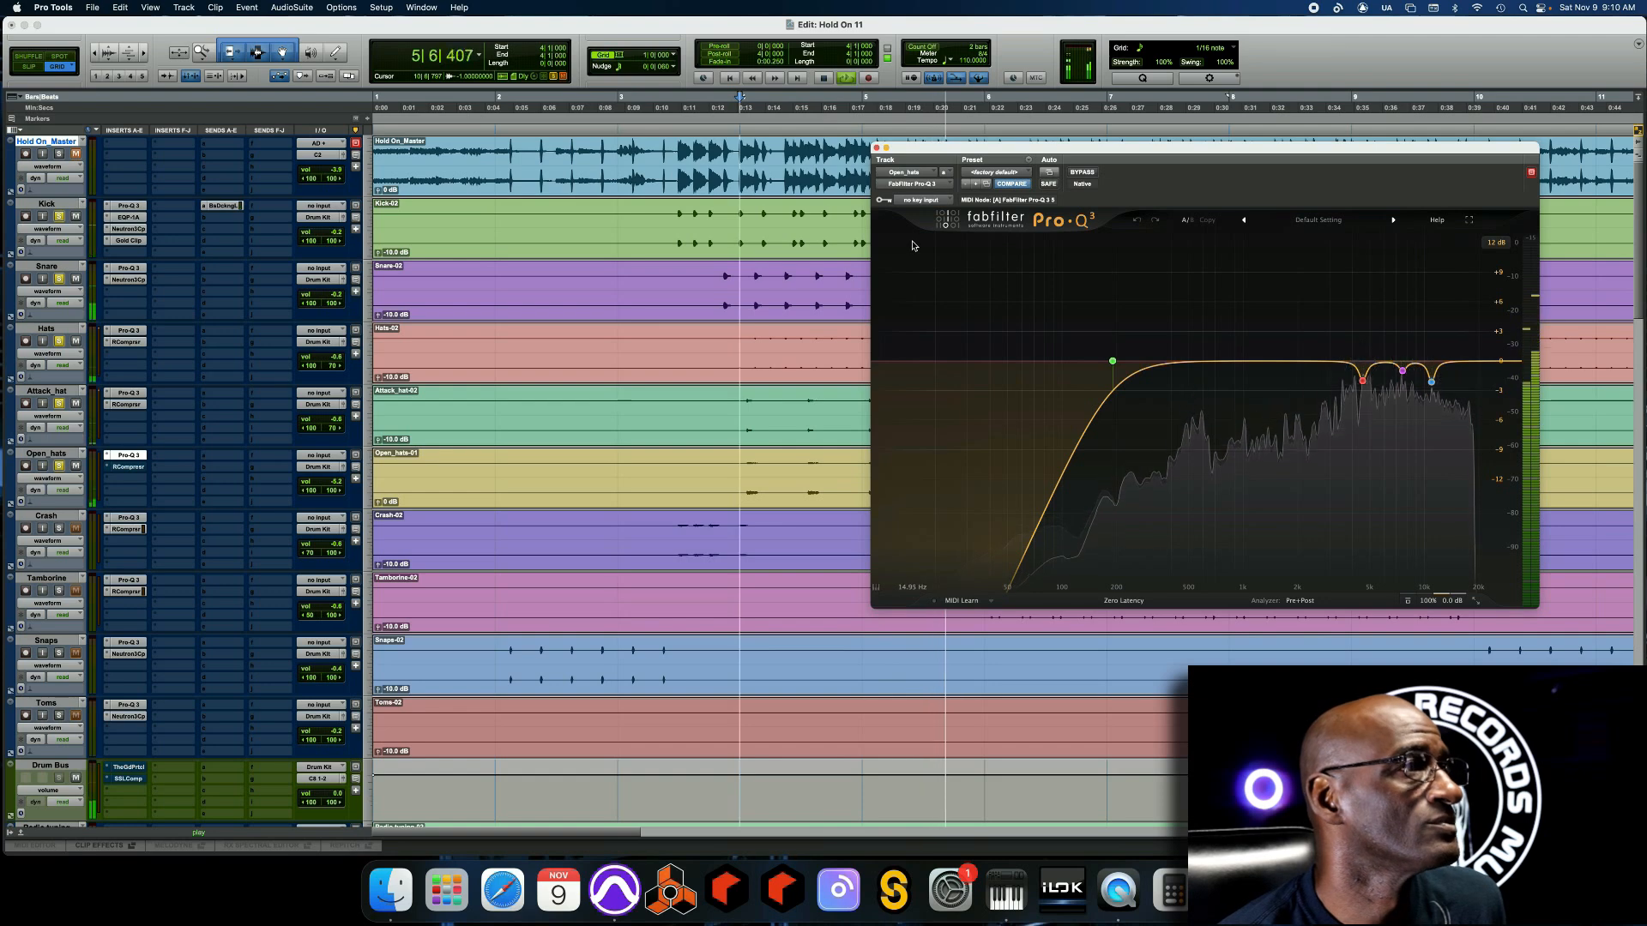
{"action": "left_click", "coordinate": [1081, 172]}
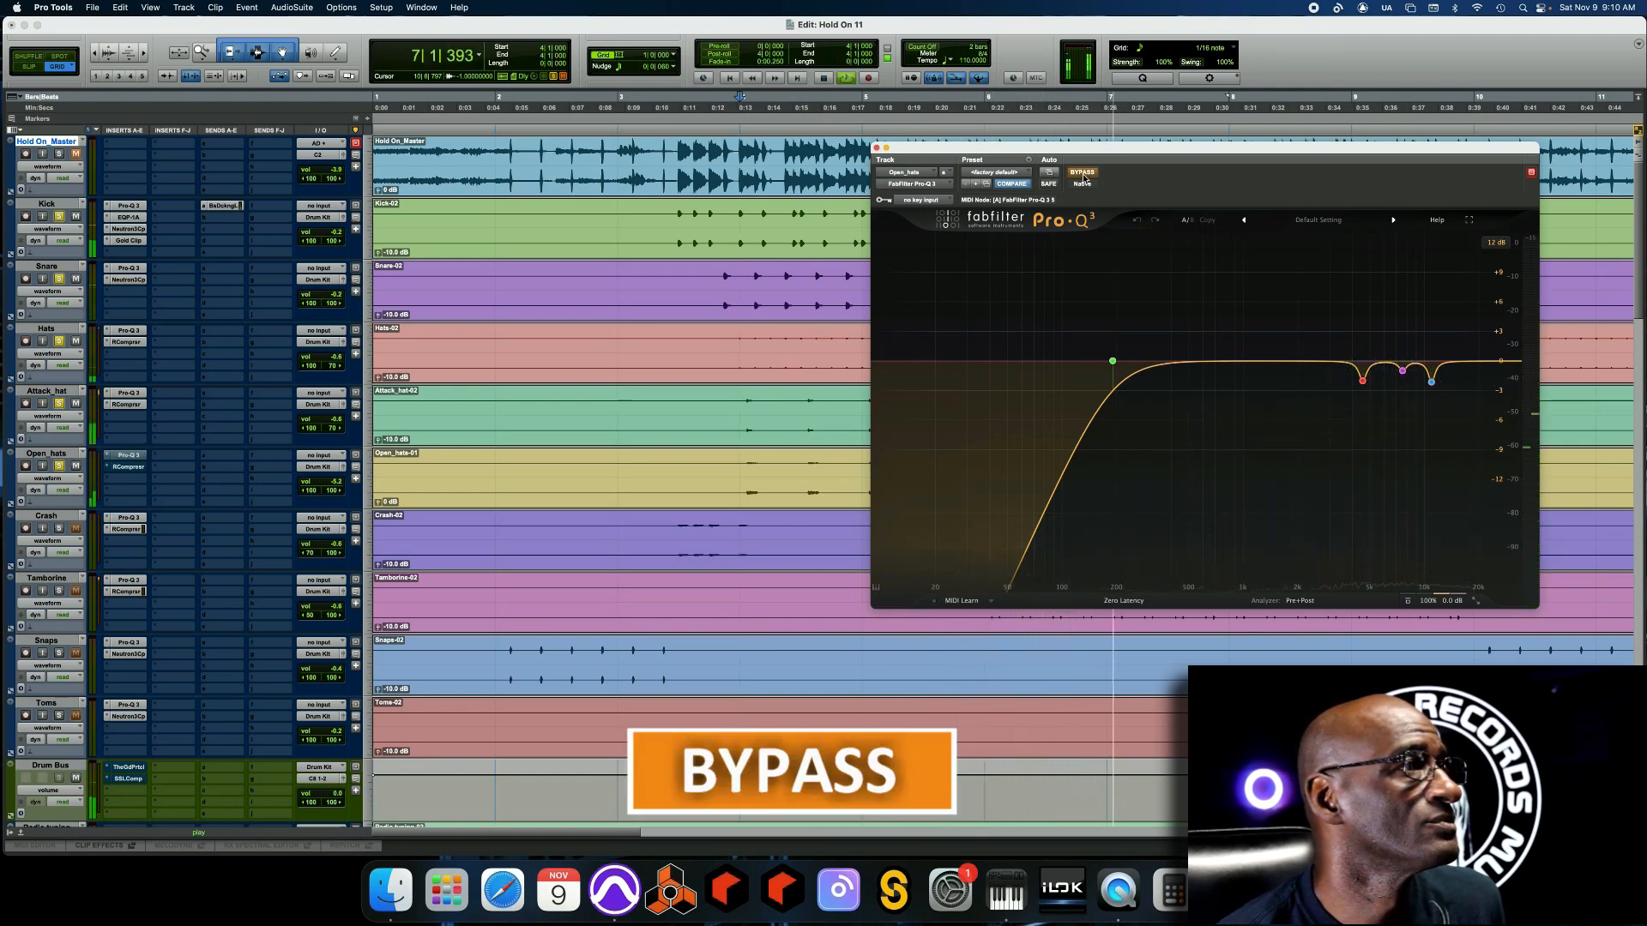
{"action": "left_click", "coordinate": [1081, 172]}
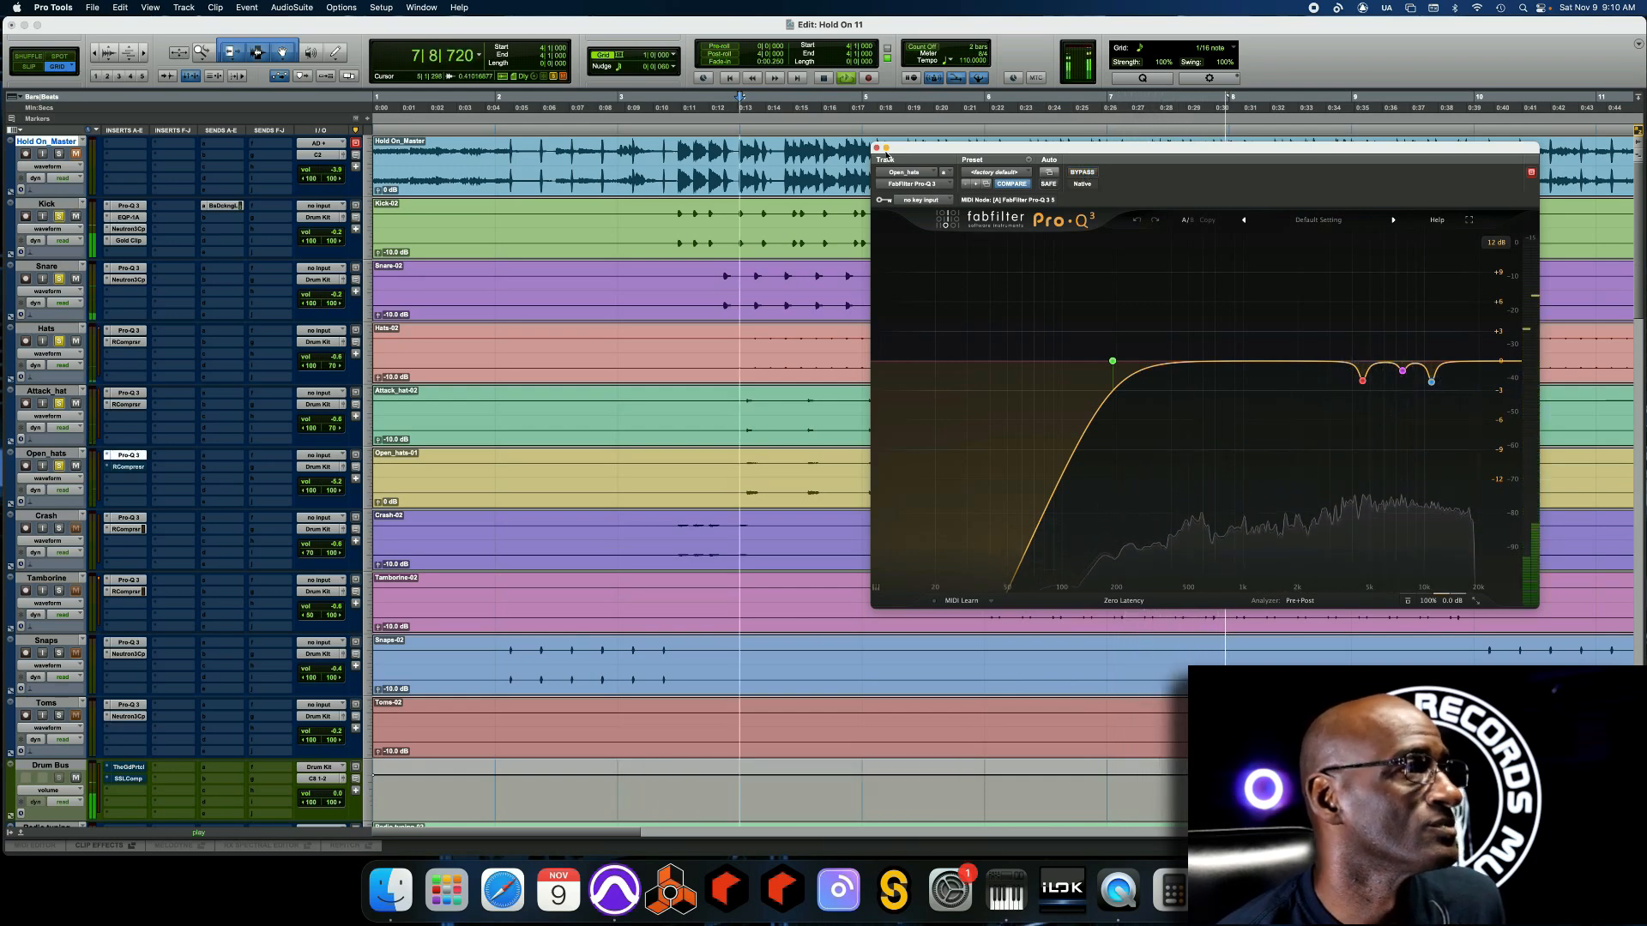
{"action": "key", "text": "space"}
{"action": "left_click", "coordinate": [877, 149]}
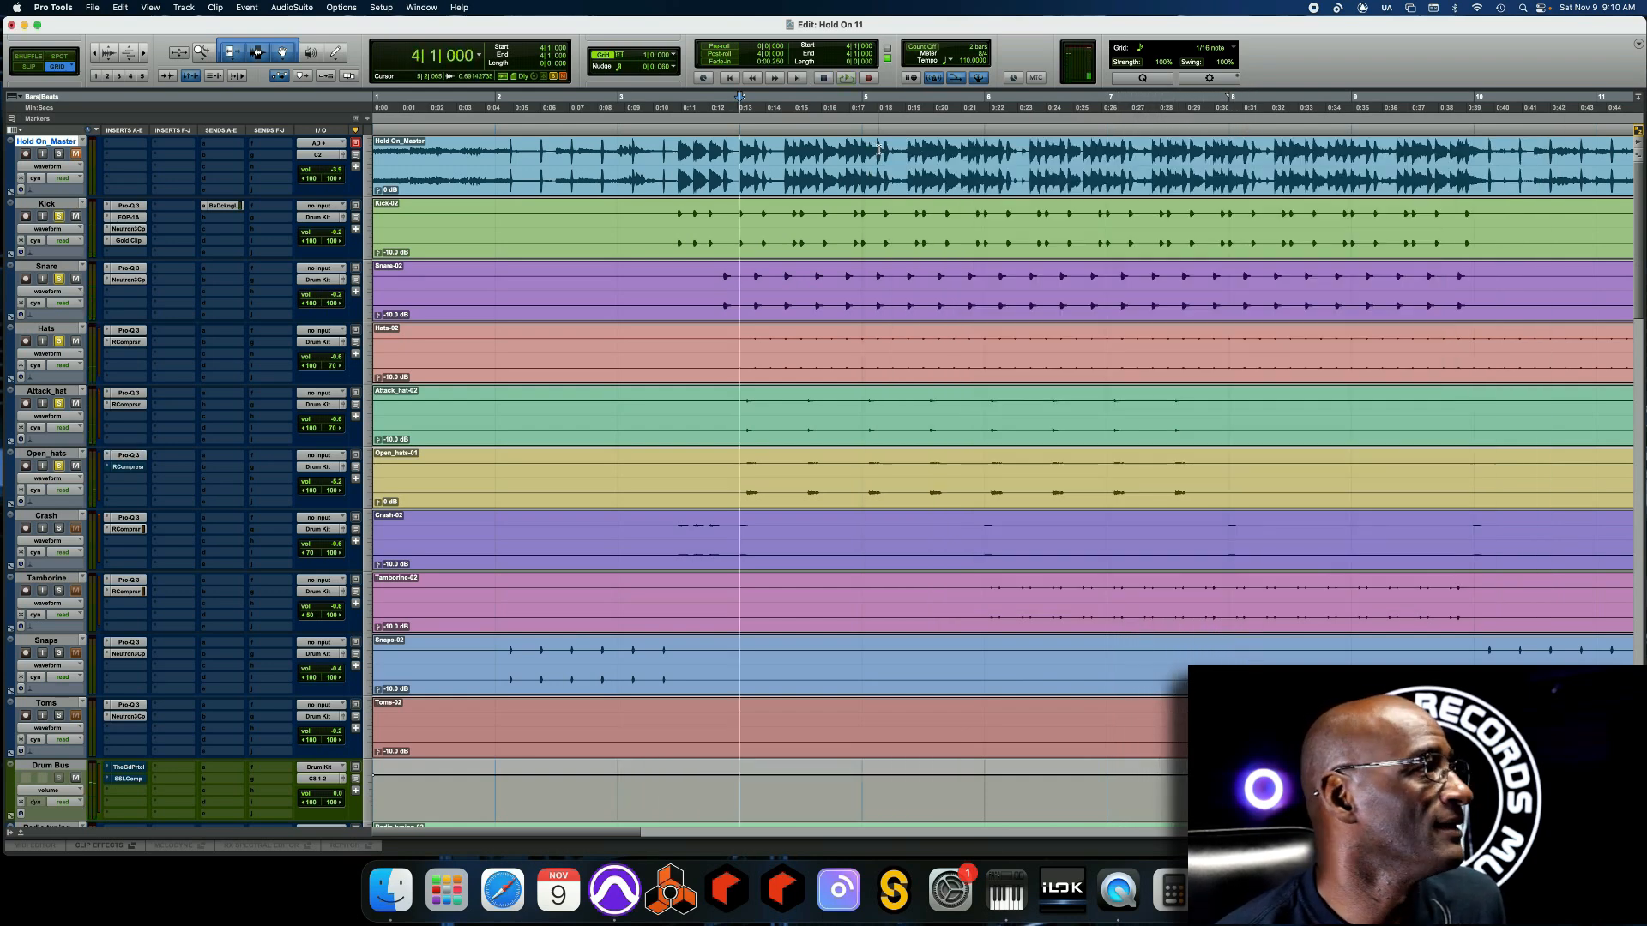
Open and activate the Open_hats' RCompressor, compare it active and bypassed while playing from bar 4, and close it
{"action": "left_click", "coordinate": [126, 467]}
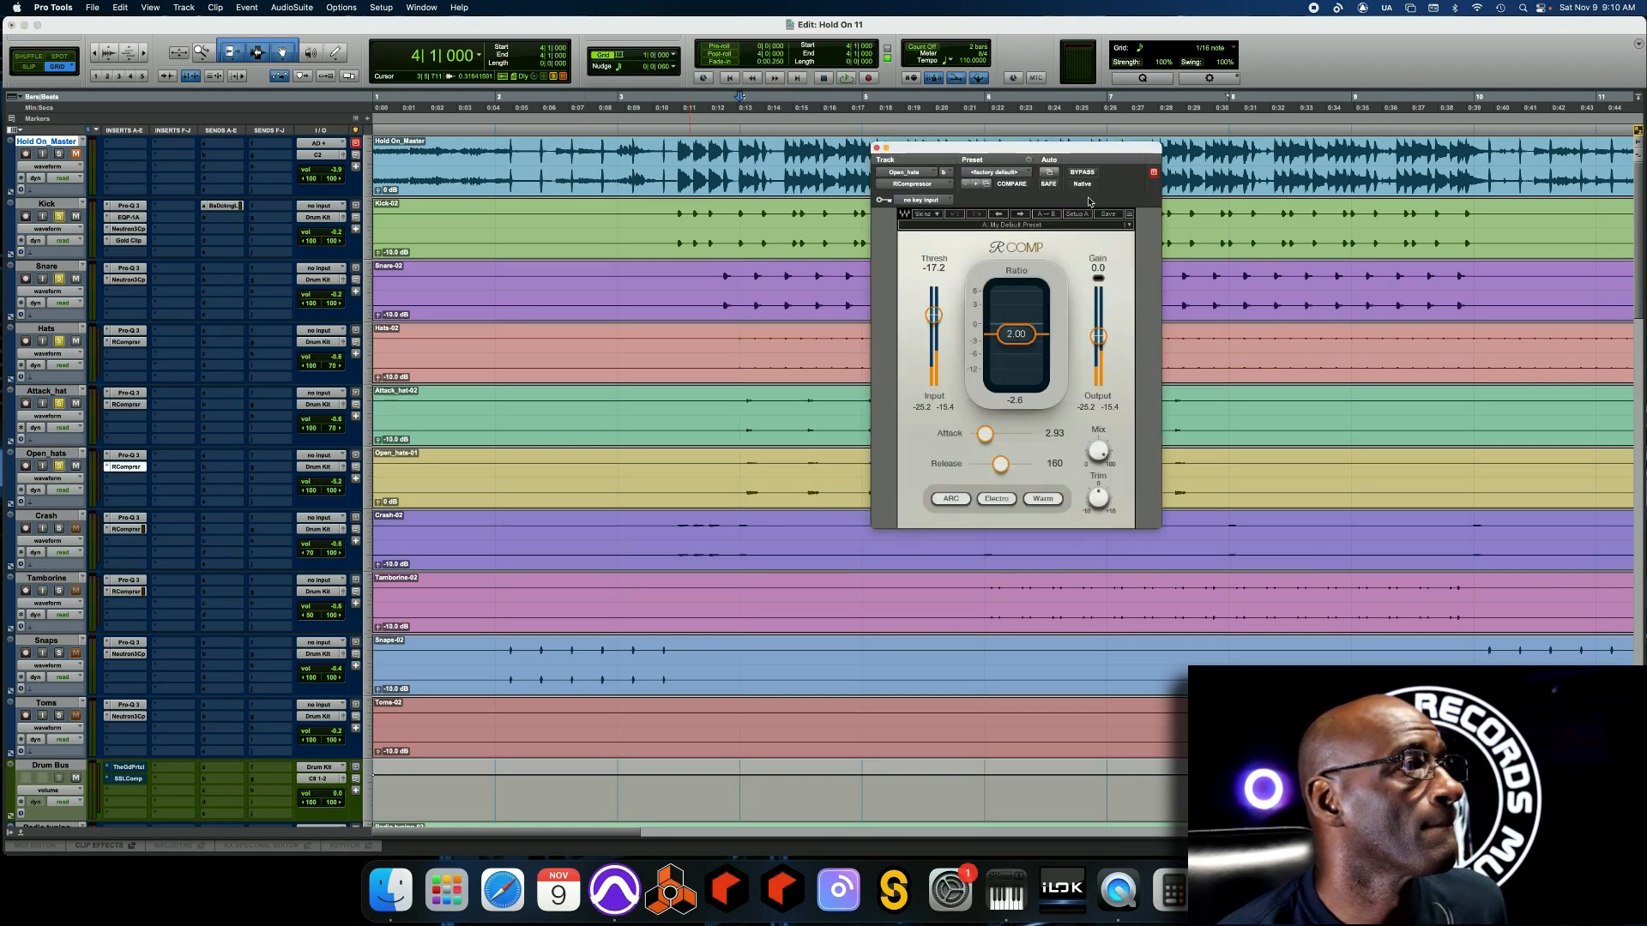
{"action": "key", "text": "space"}
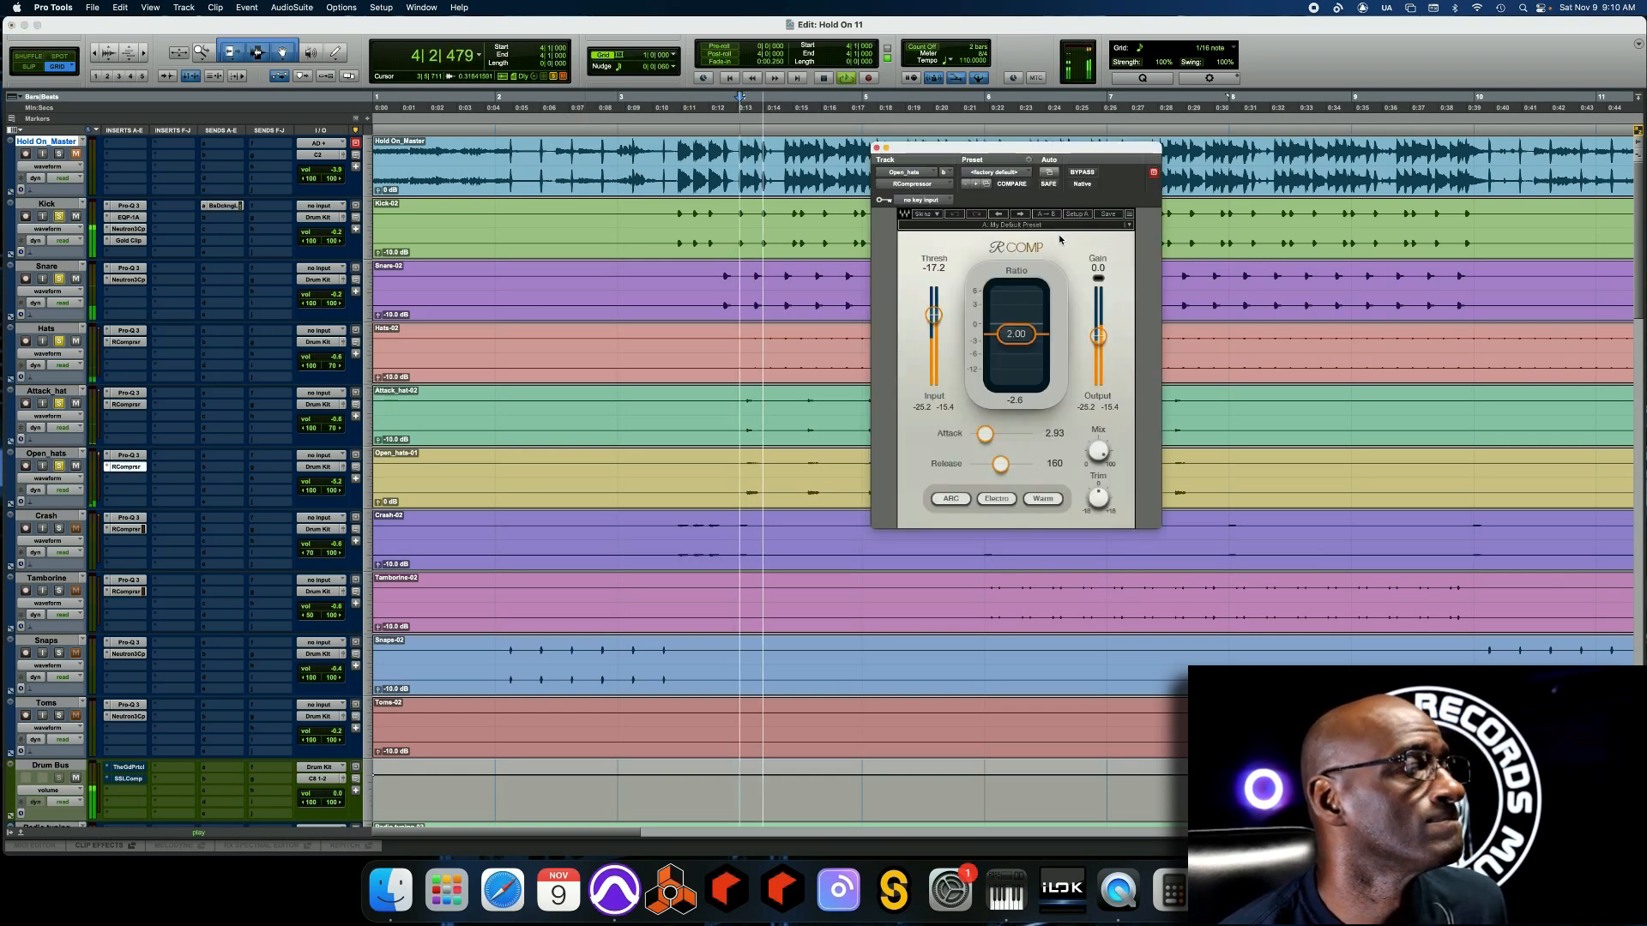
{"action": "left_click", "coordinate": [1082, 173]}
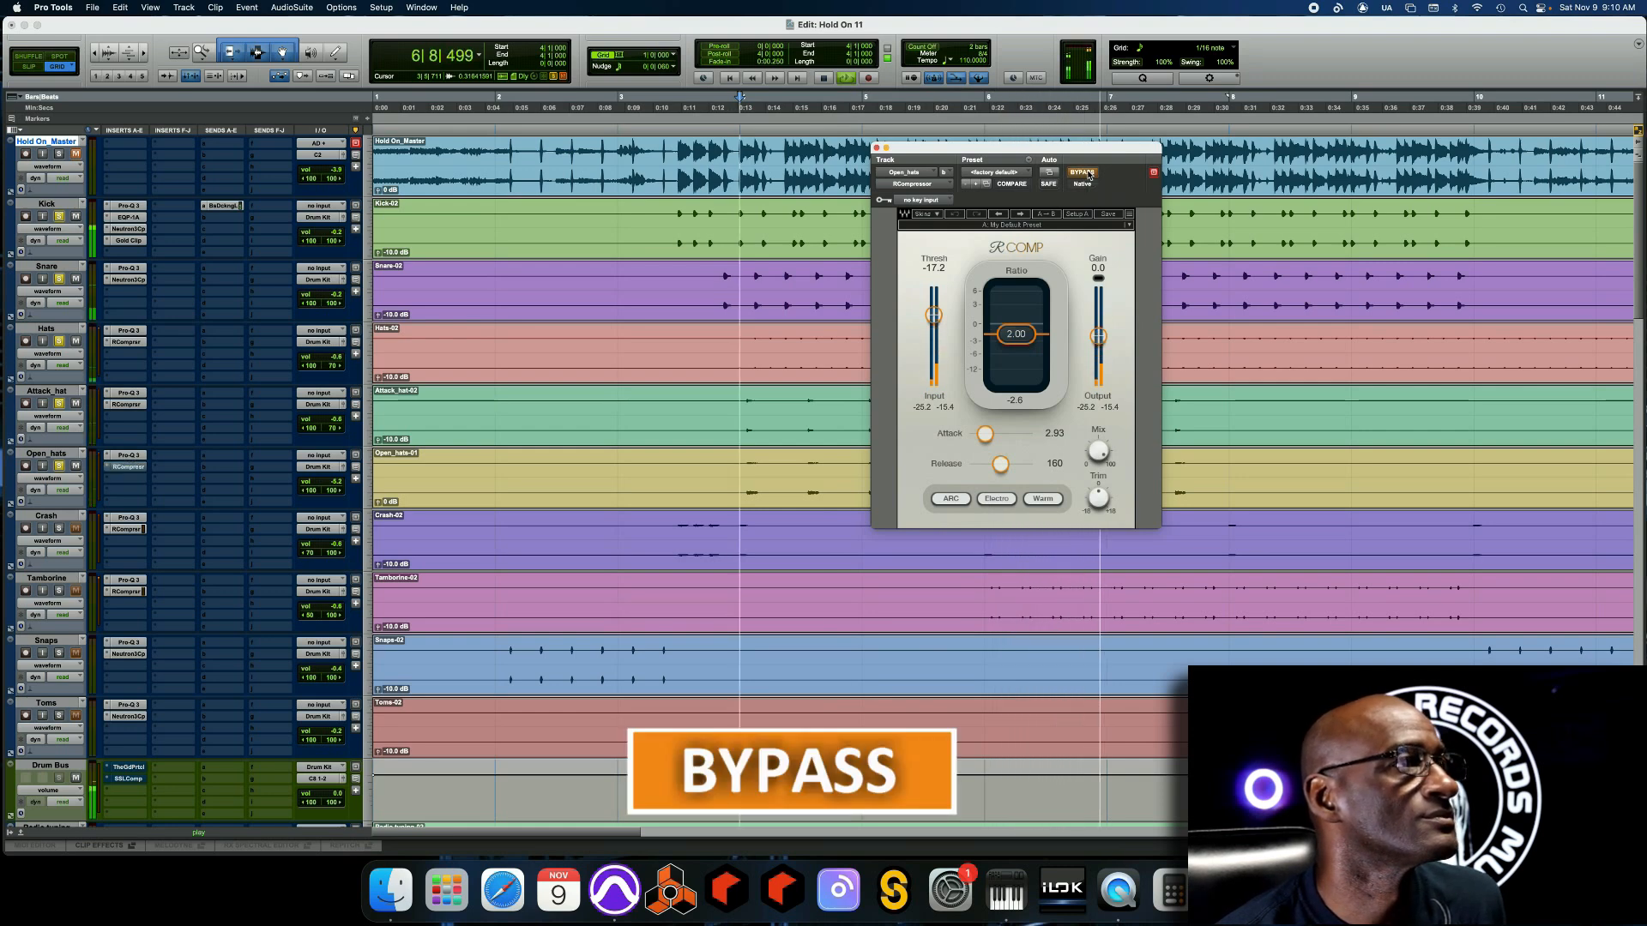
{"action": "left_click", "coordinate": [1083, 173]}
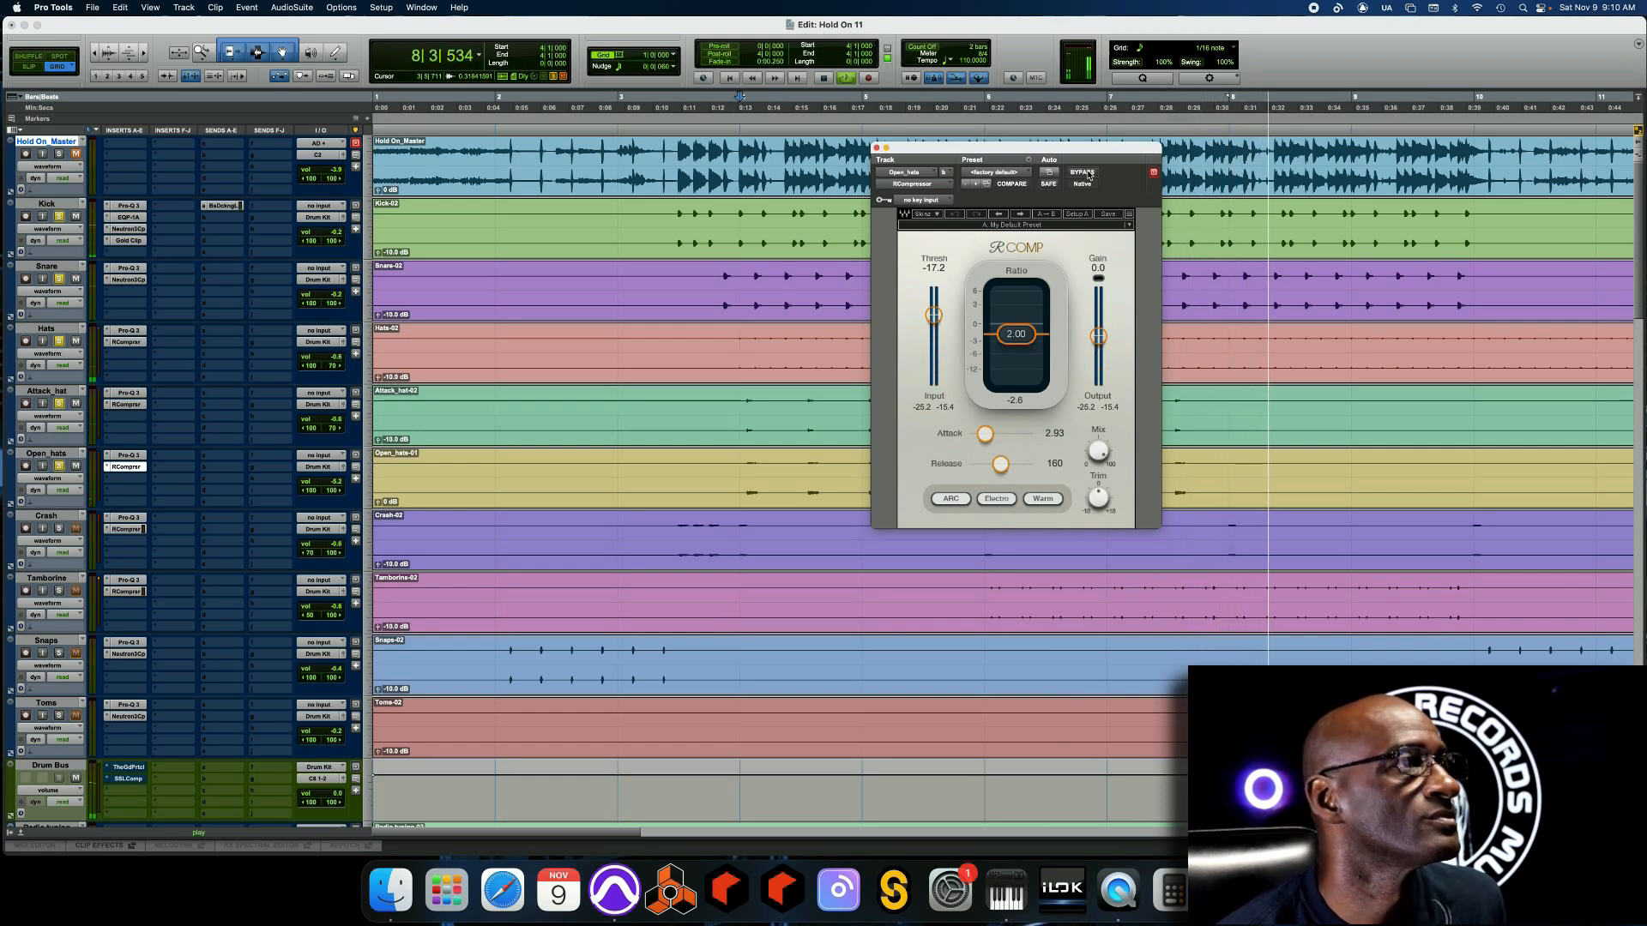
{"action": "key", "text": "space"}
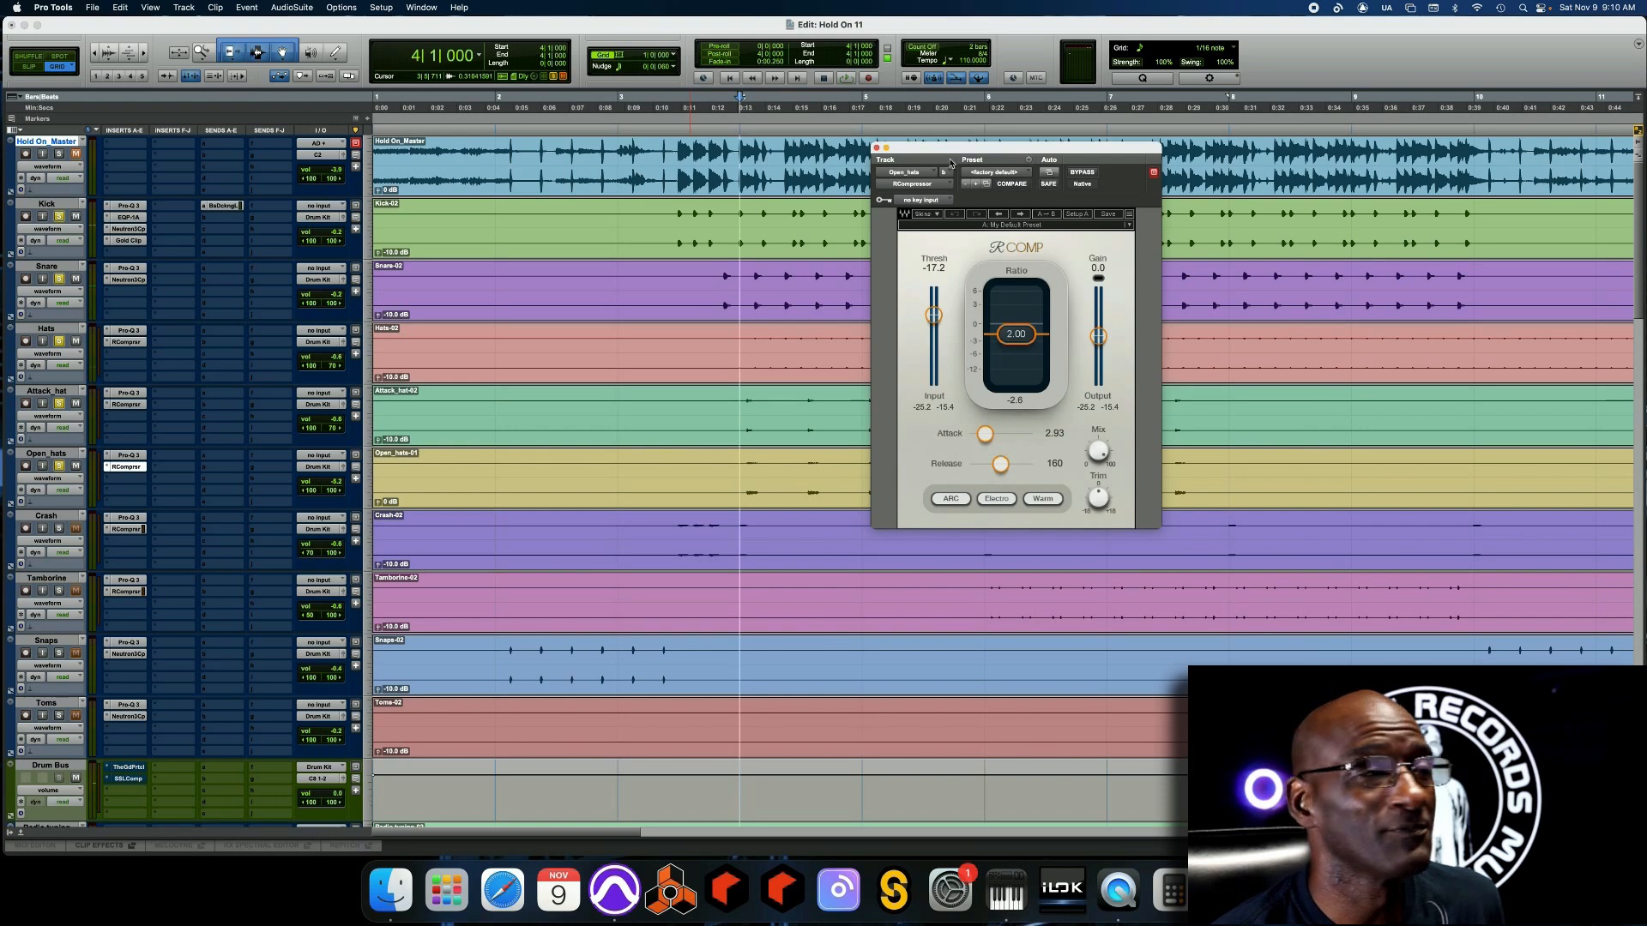
{"action": "left_click", "coordinate": [876, 150]}
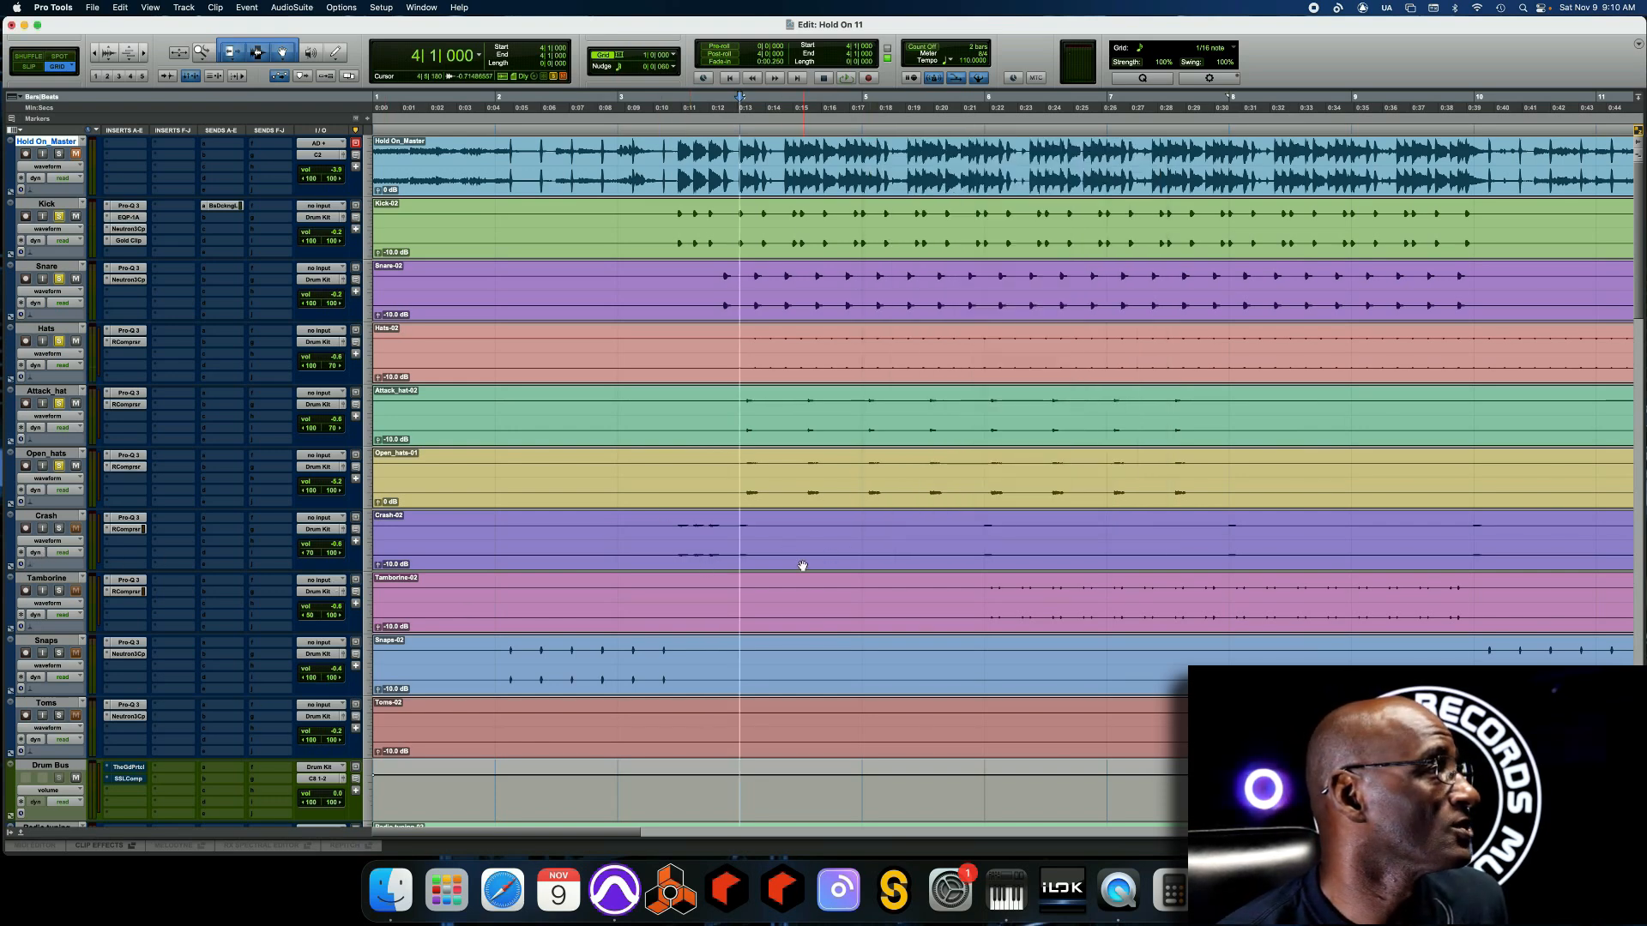
Bypass the Crash's Pro-Q 3 and RCompressor, solo it too, and play bars 5 and 6 before narrowing the loop to bar 6
{"action": "left_click", "coordinate": [125, 519], "text": "shift+super"}
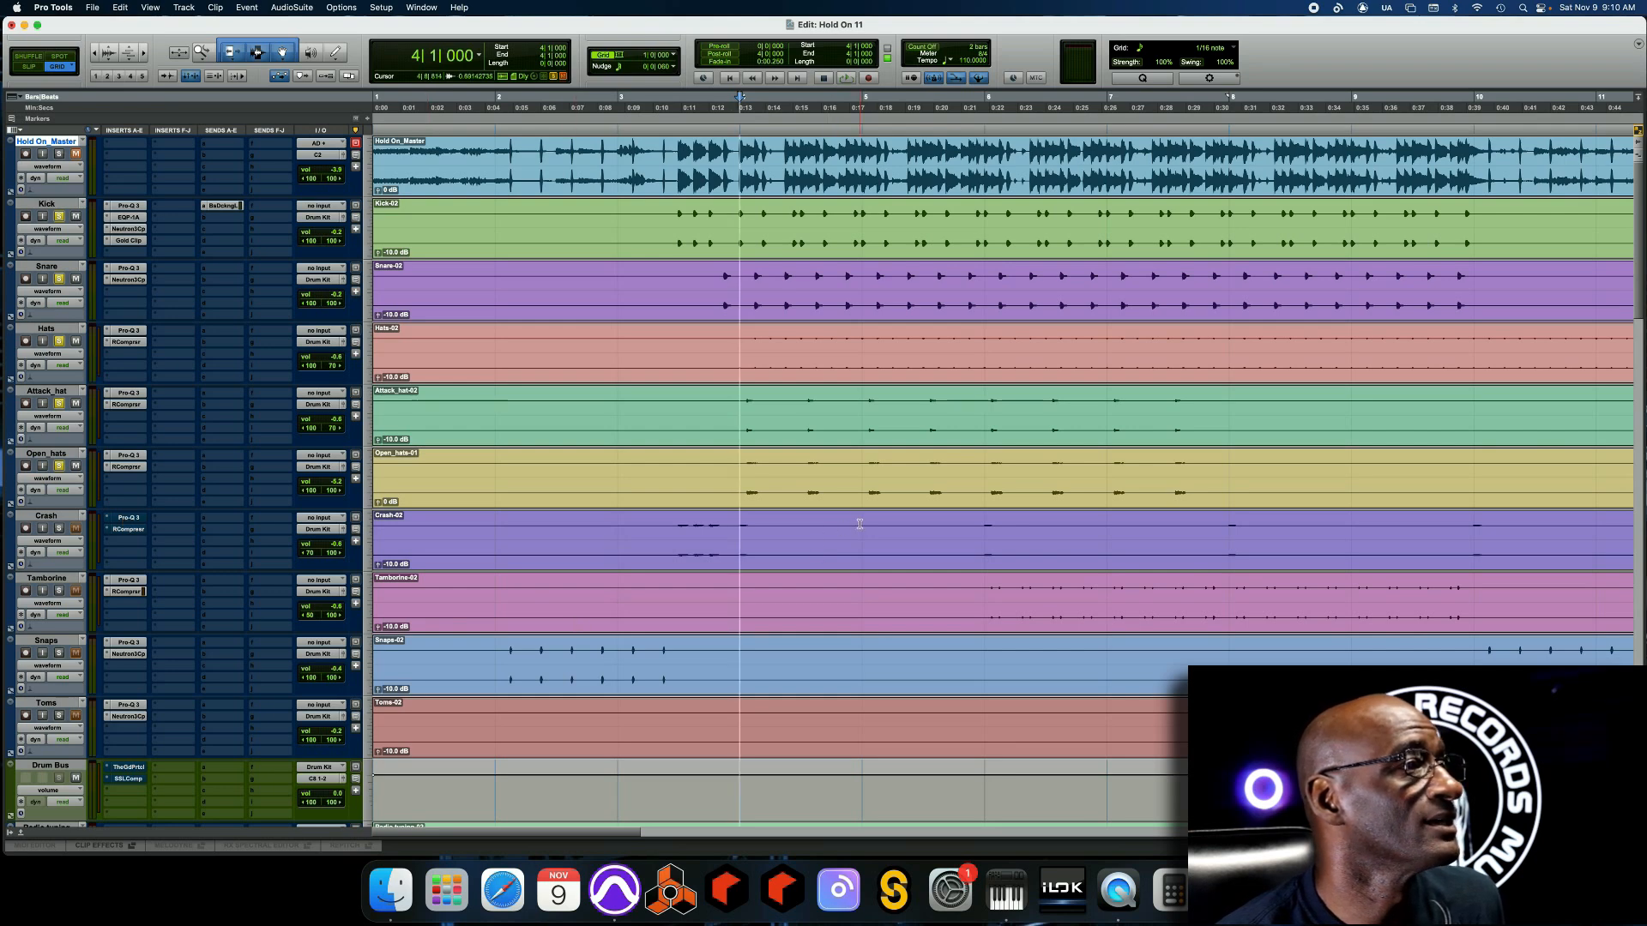
{"action": "left_click_drag", "start_coordinate": [860, 525], "coordinate": [1114, 533]}
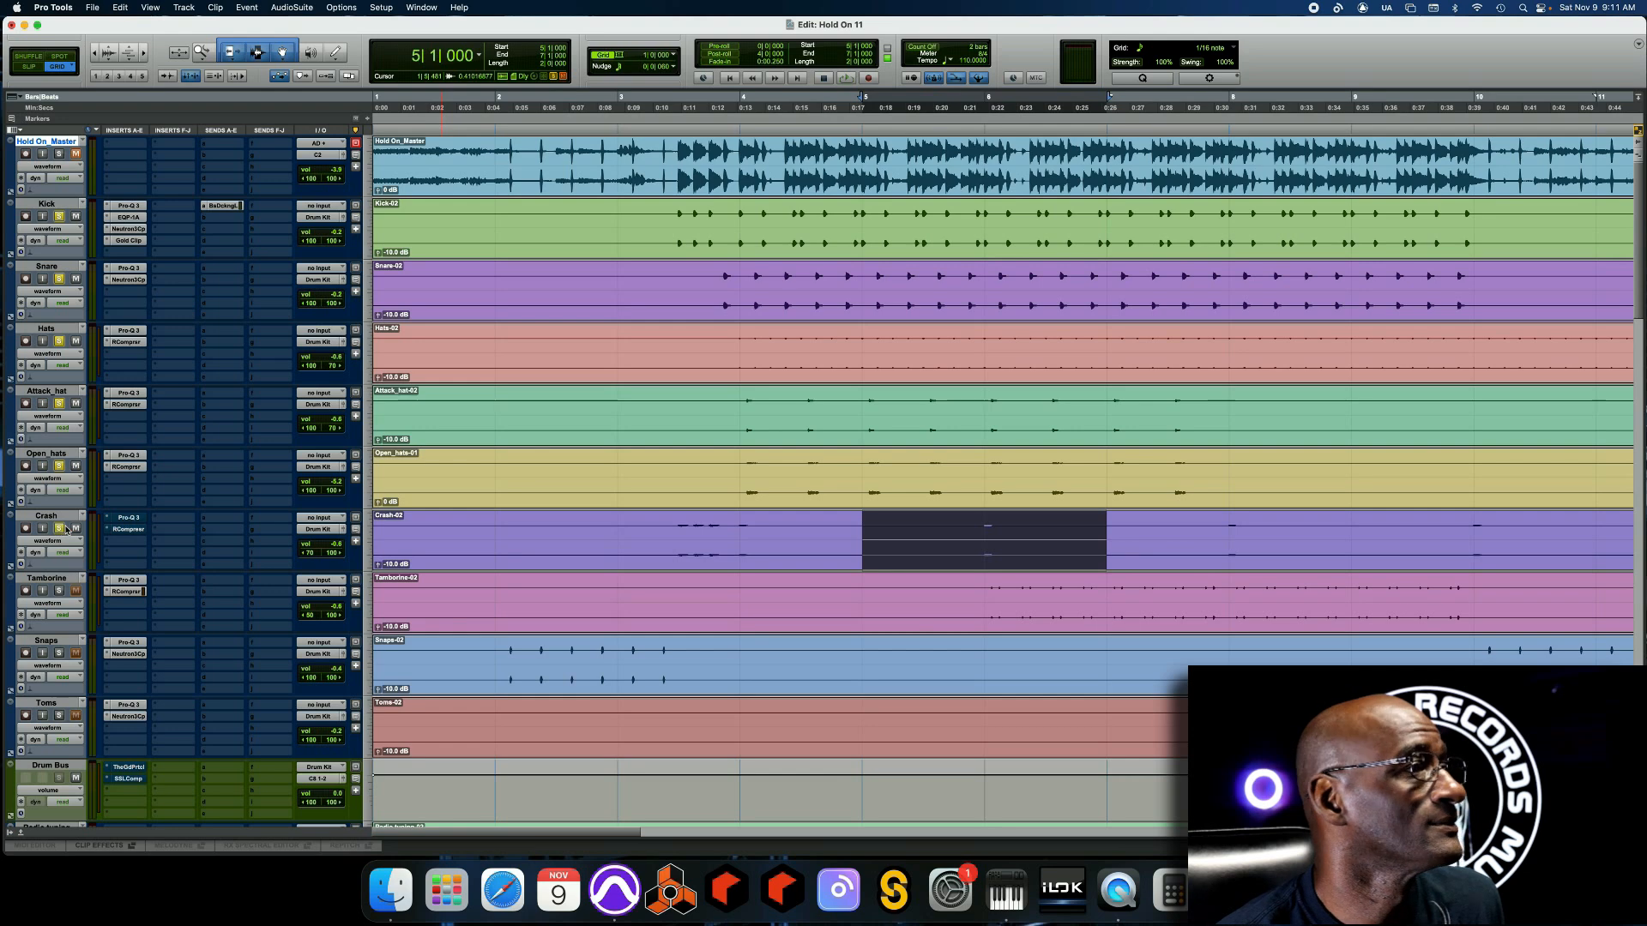
{"action": "key", "text": "space"}
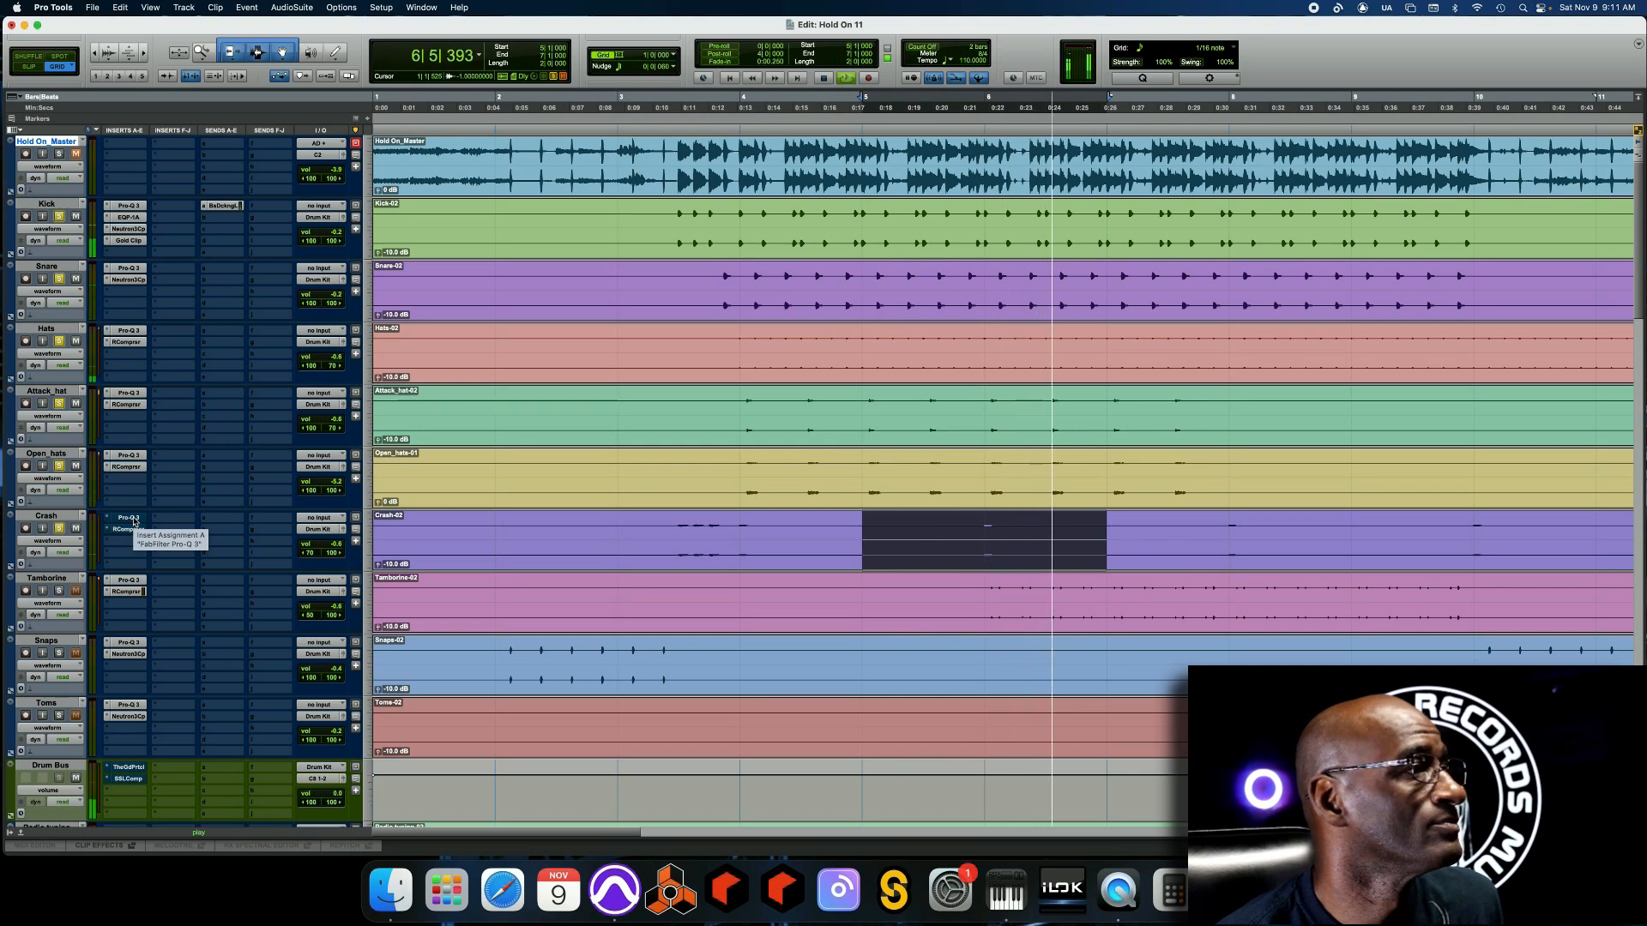
{"action": "key", "text": "space"}
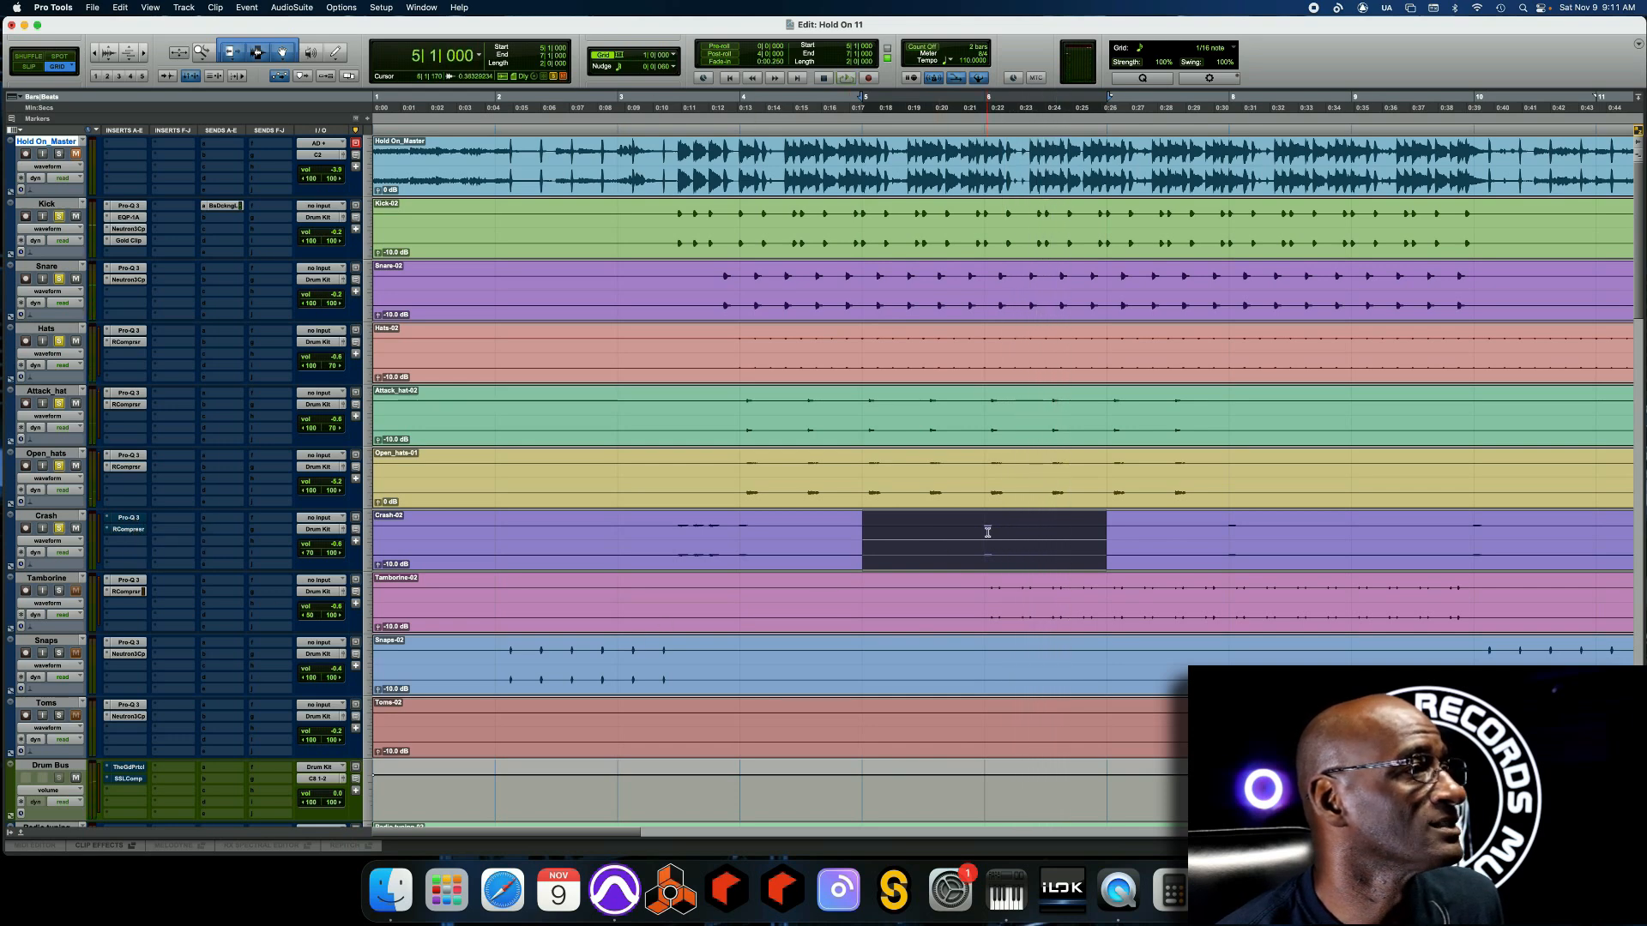
{"action": "double_click", "coordinate": [1029, 536]}
{"action": "key", "text": "space"}
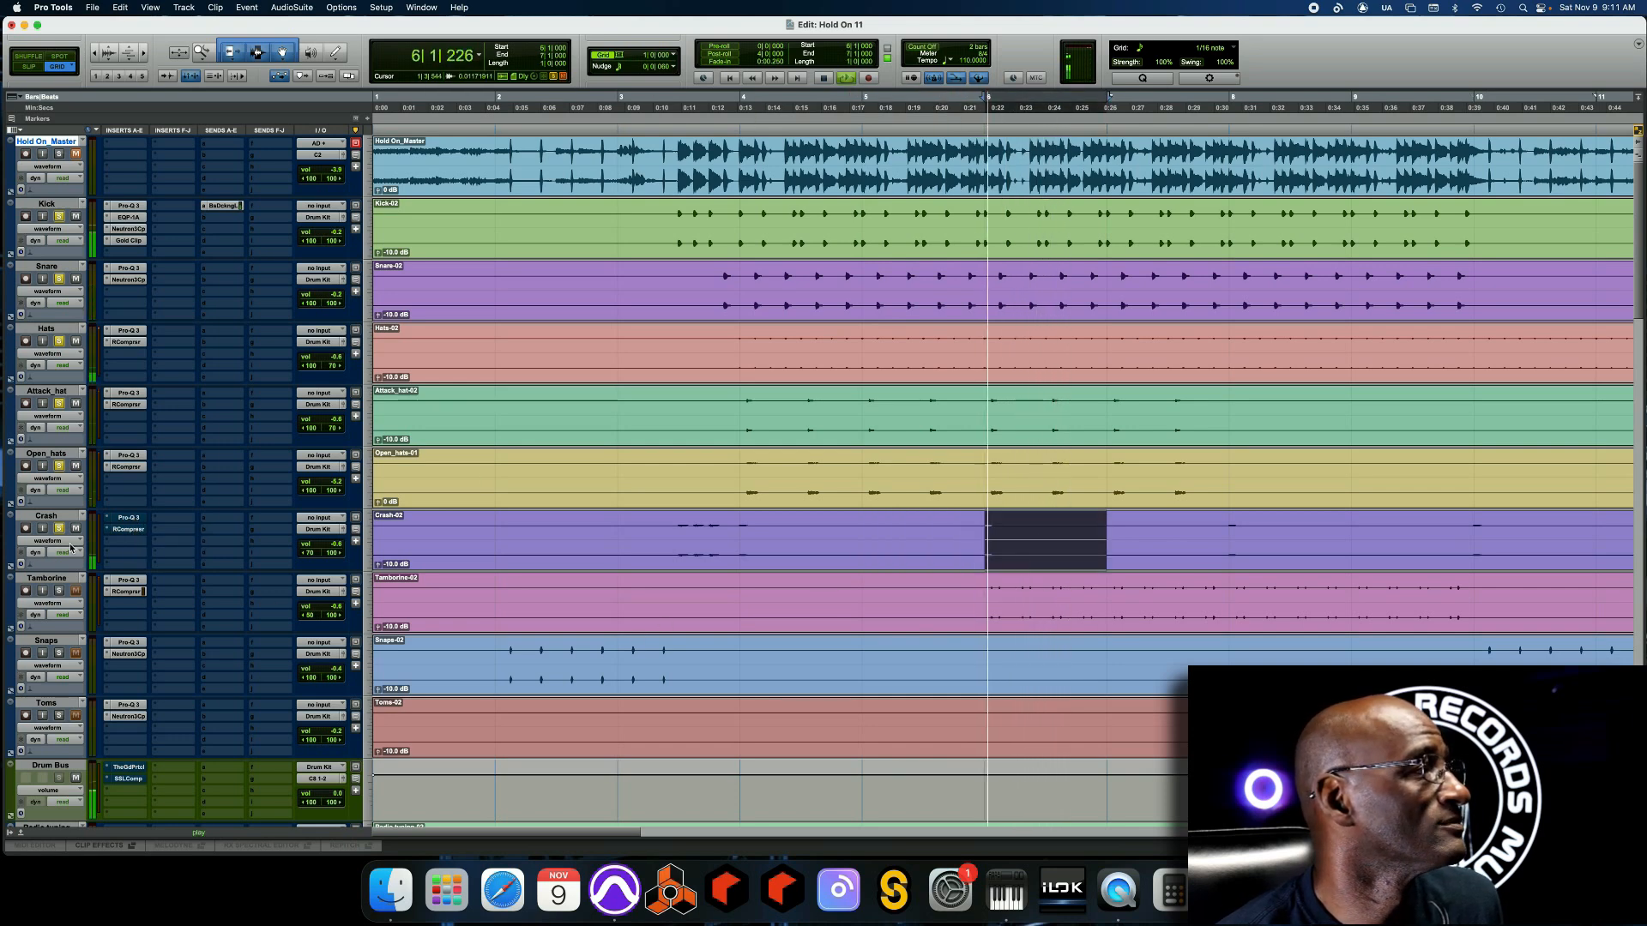
Open and activate the Crash's Pro-Q 3, inspect its low cut and high-frequency cuts while bar 6 loops, and close it
{"action": "left_click", "coordinate": [128, 519]}
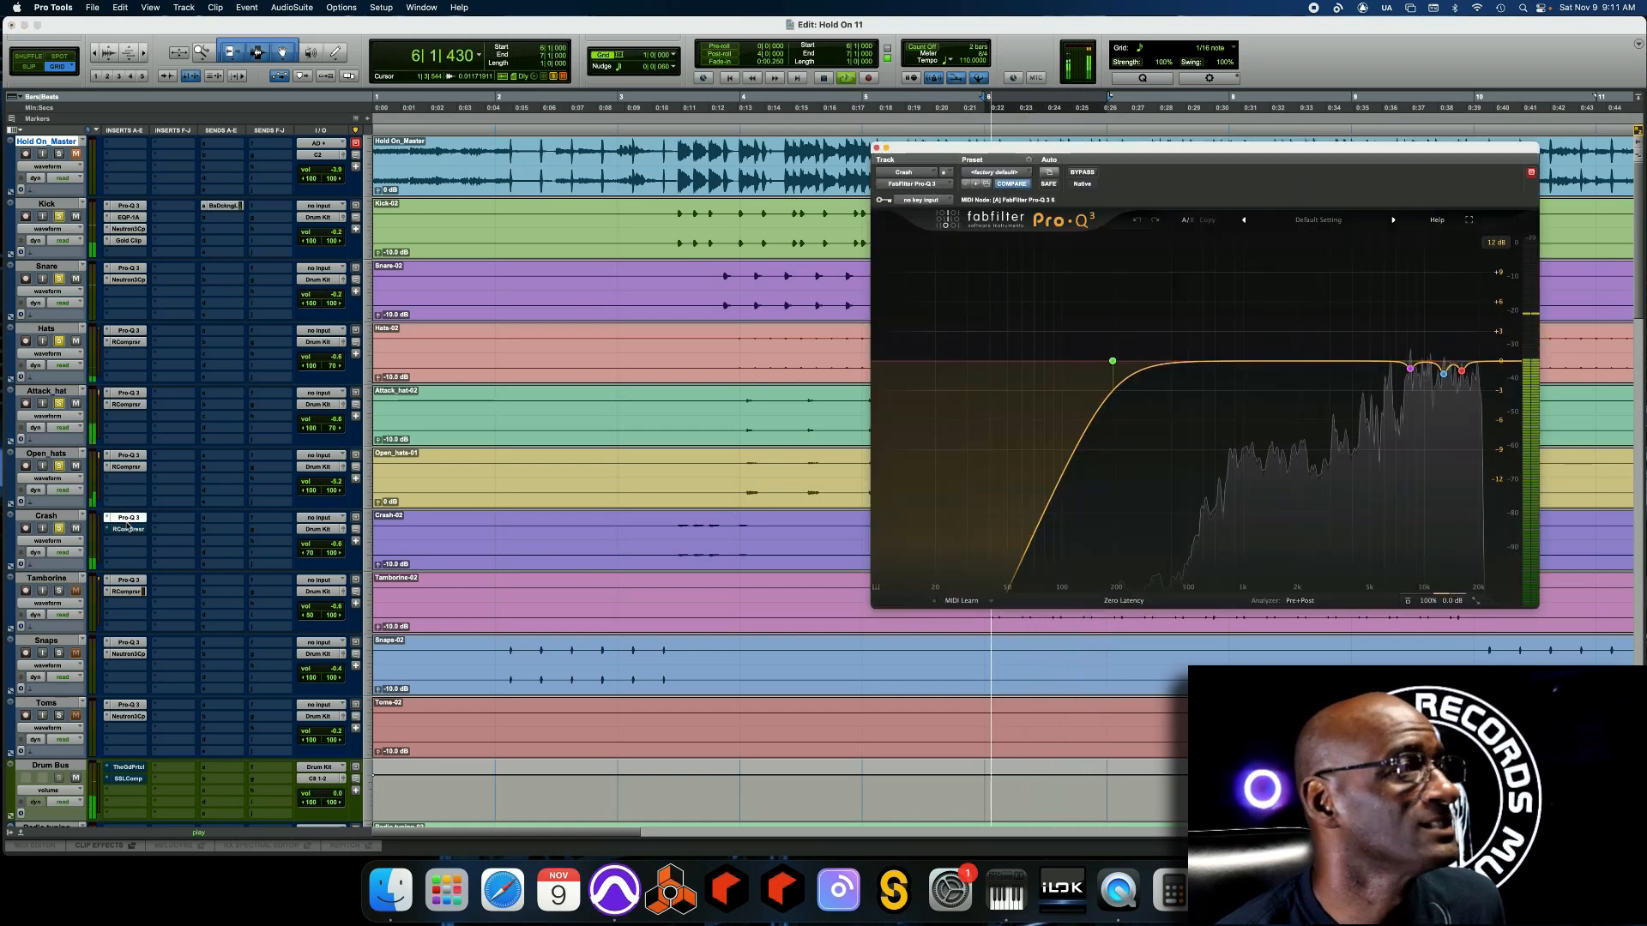
{"action": "mouse_move", "coordinate": [1408, 343]}
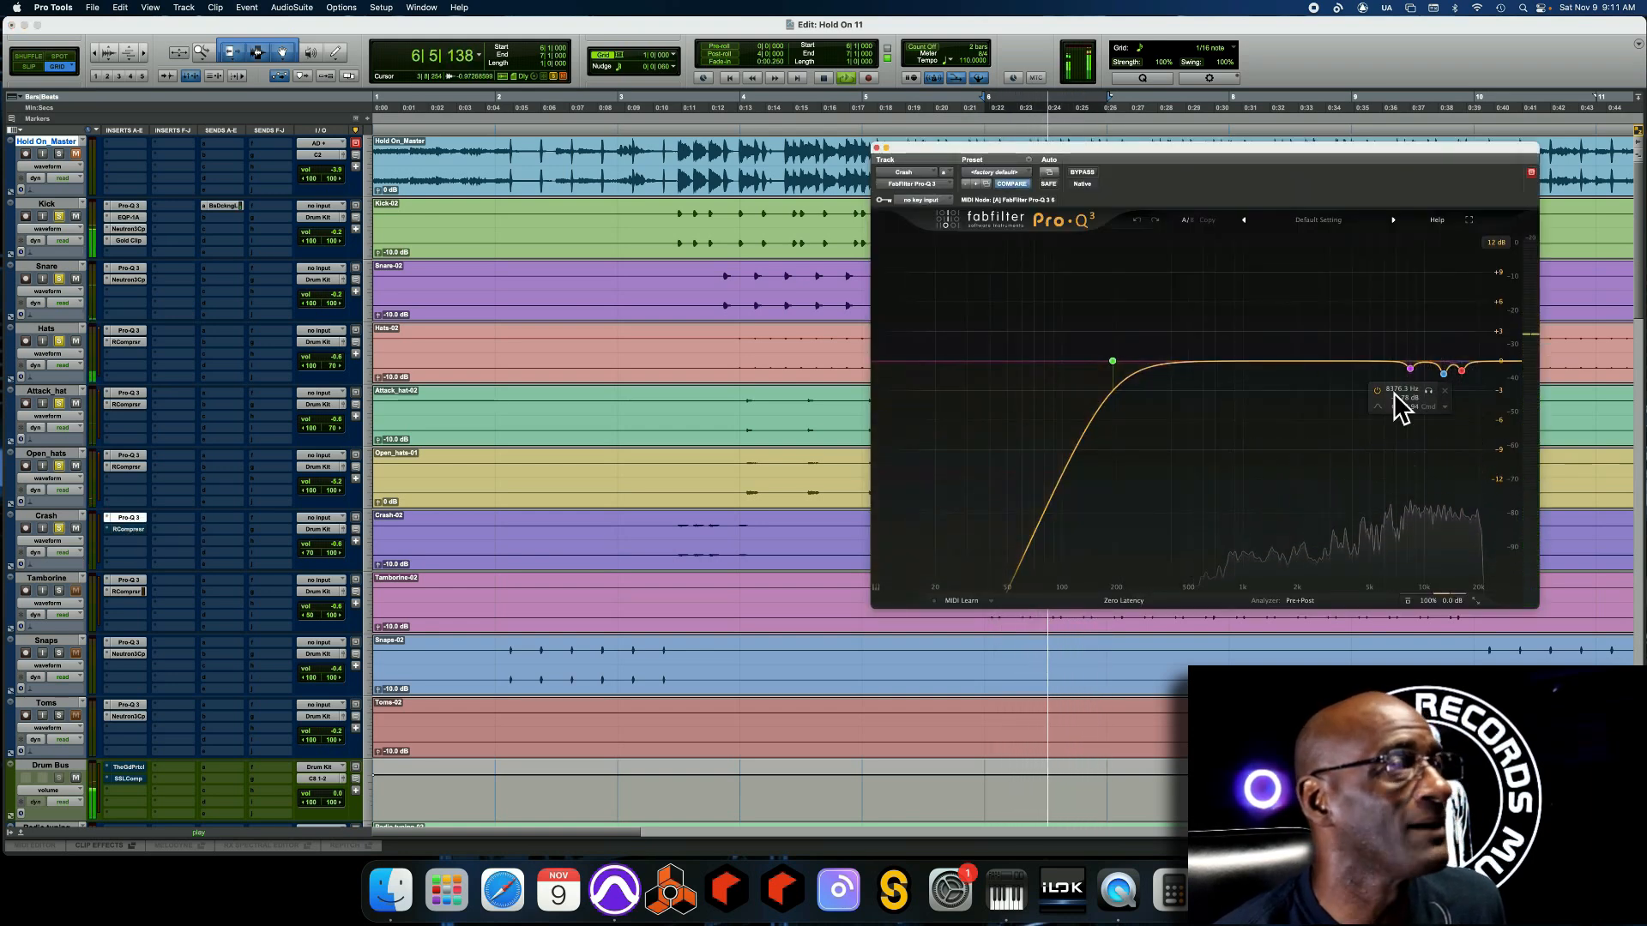
{"action": "mouse_move", "coordinate": [1113, 369]}
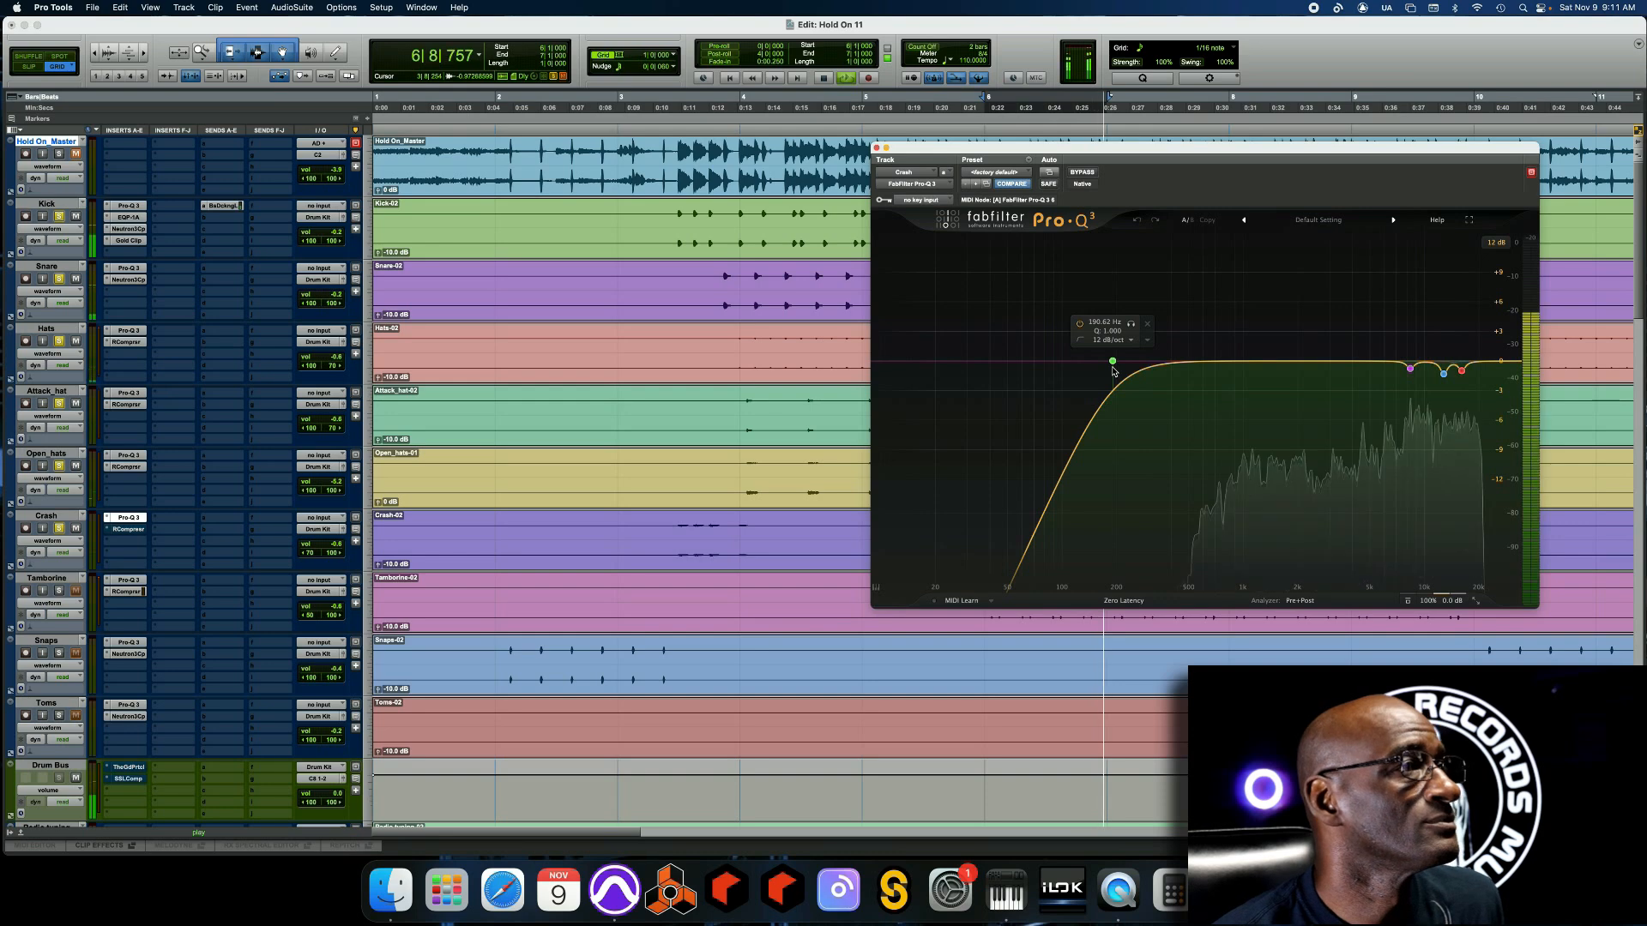
{"action": "key", "text": "space"}
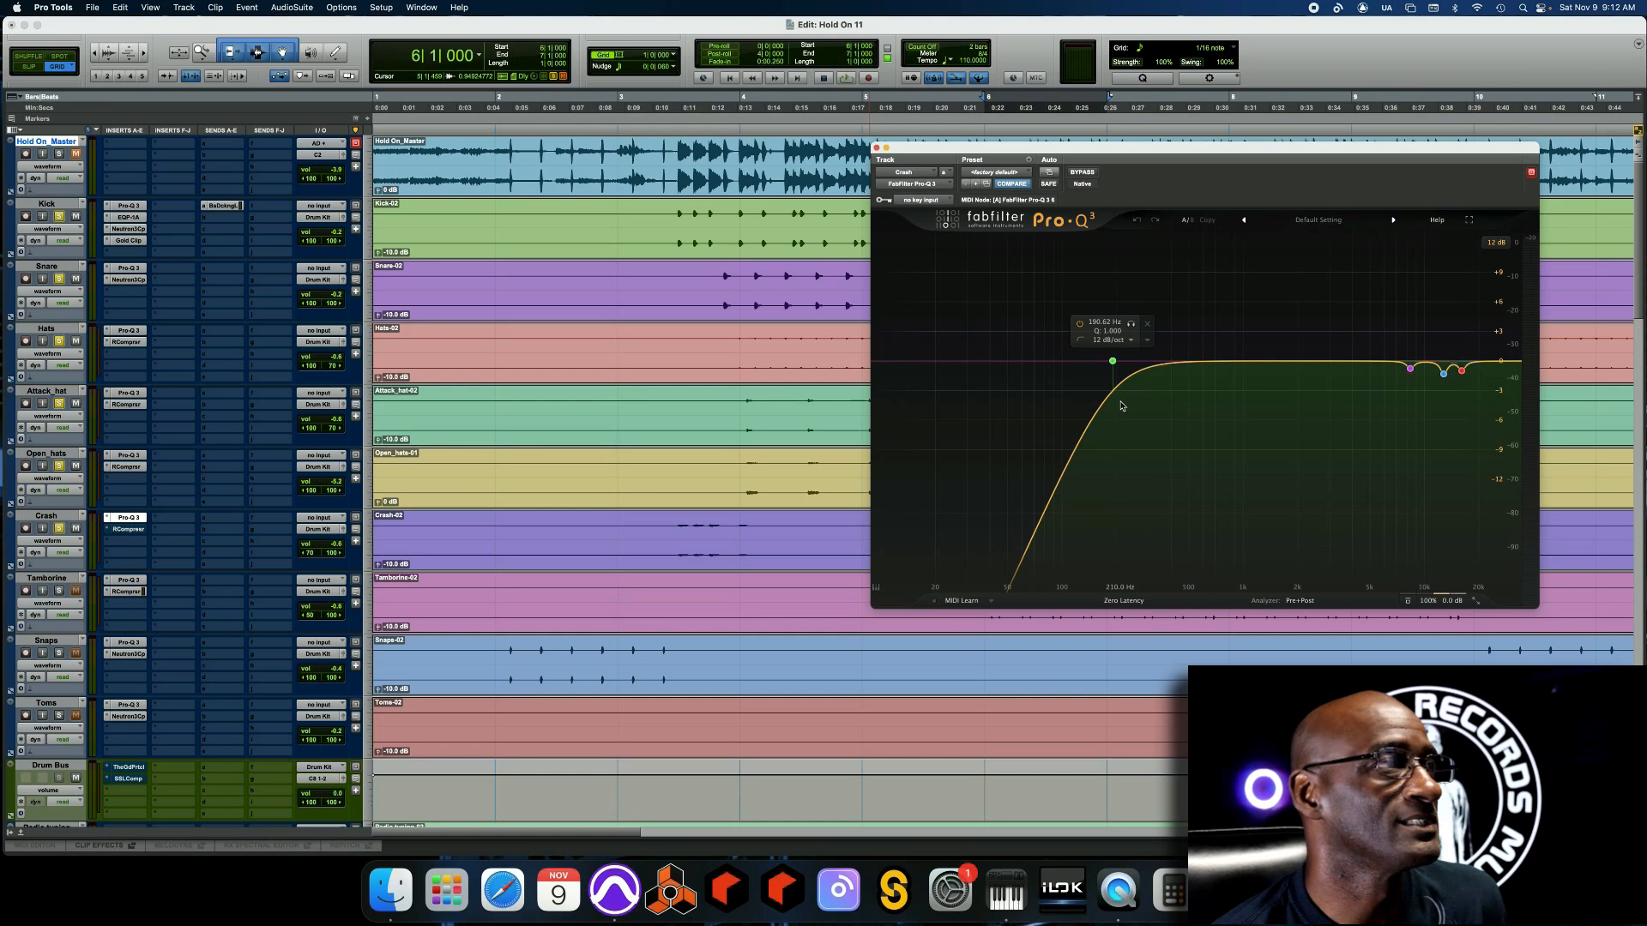
{"action": "left_click", "coordinate": [876, 148]}
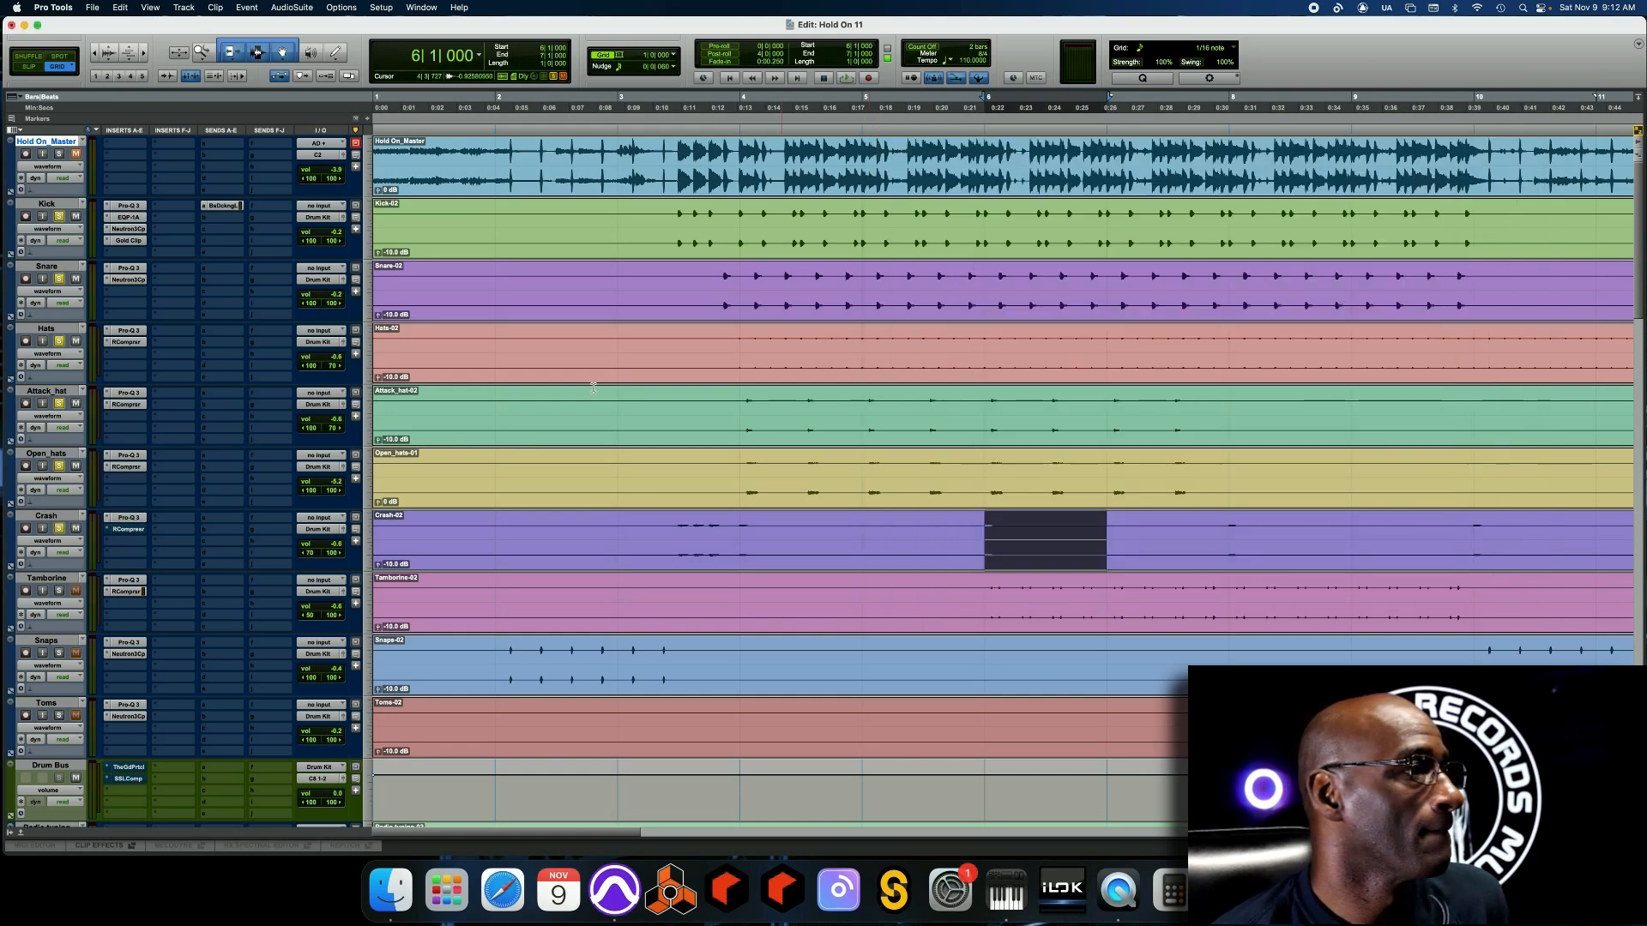
Reopen the Crash's Pro-Q 3 and compare it active and bypassed while bar 6 loops, leaving it active
{"action": "left_click", "coordinate": [128, 517]}
{"action": "key", "text": "space"}
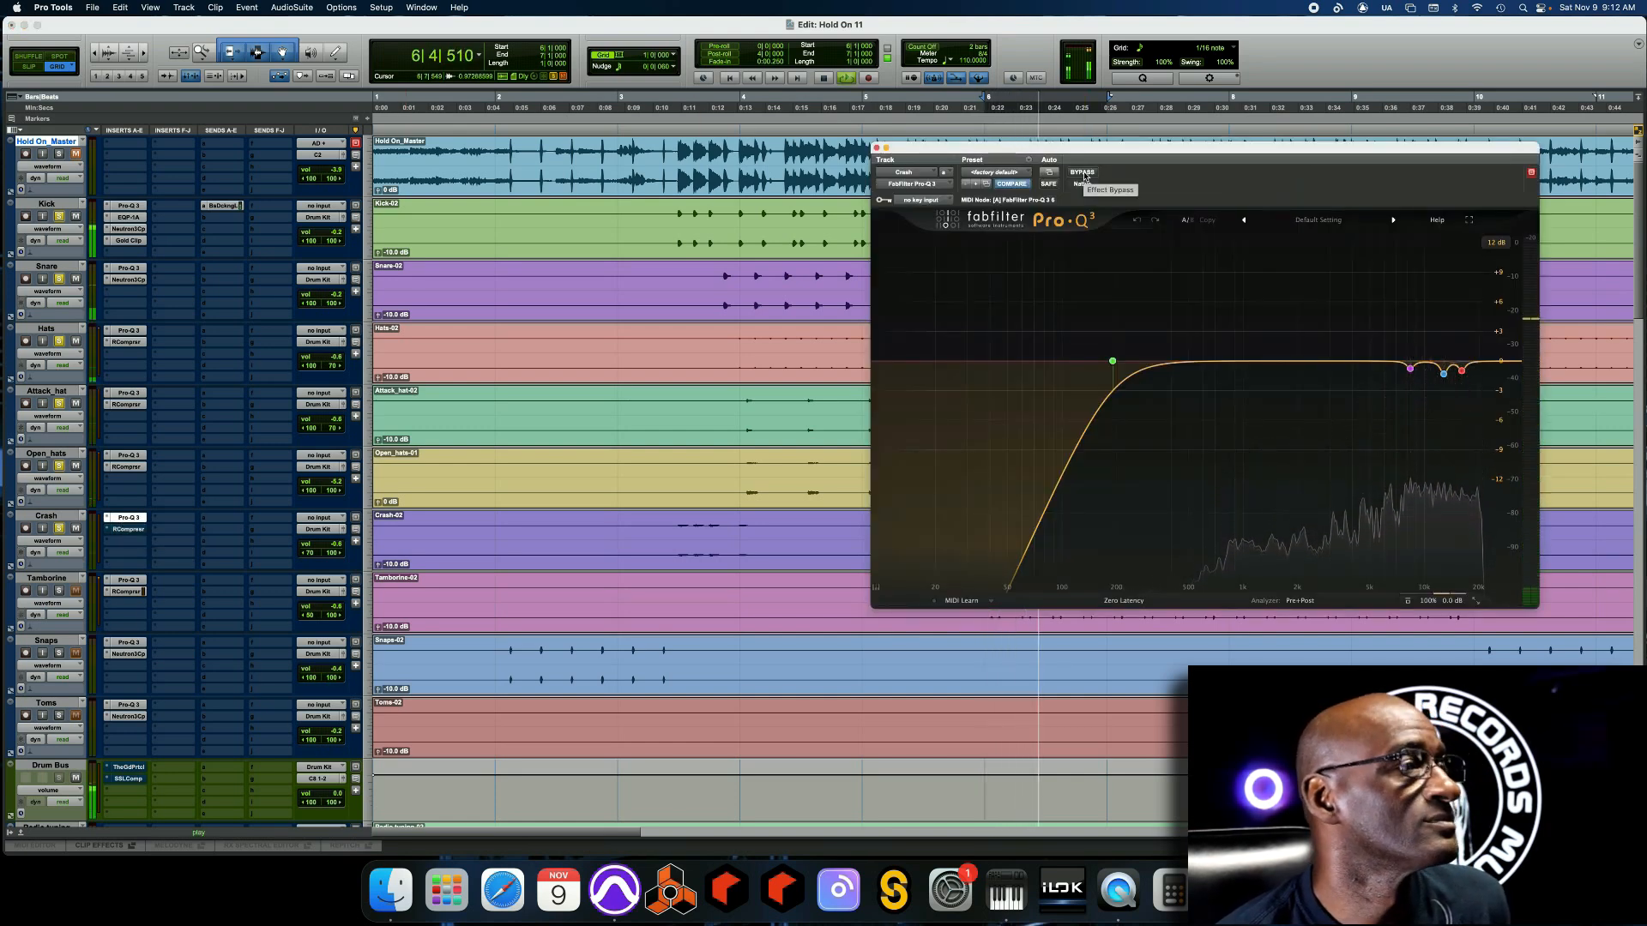
{"action": "left_click", "coordinate": [1083, 172]}
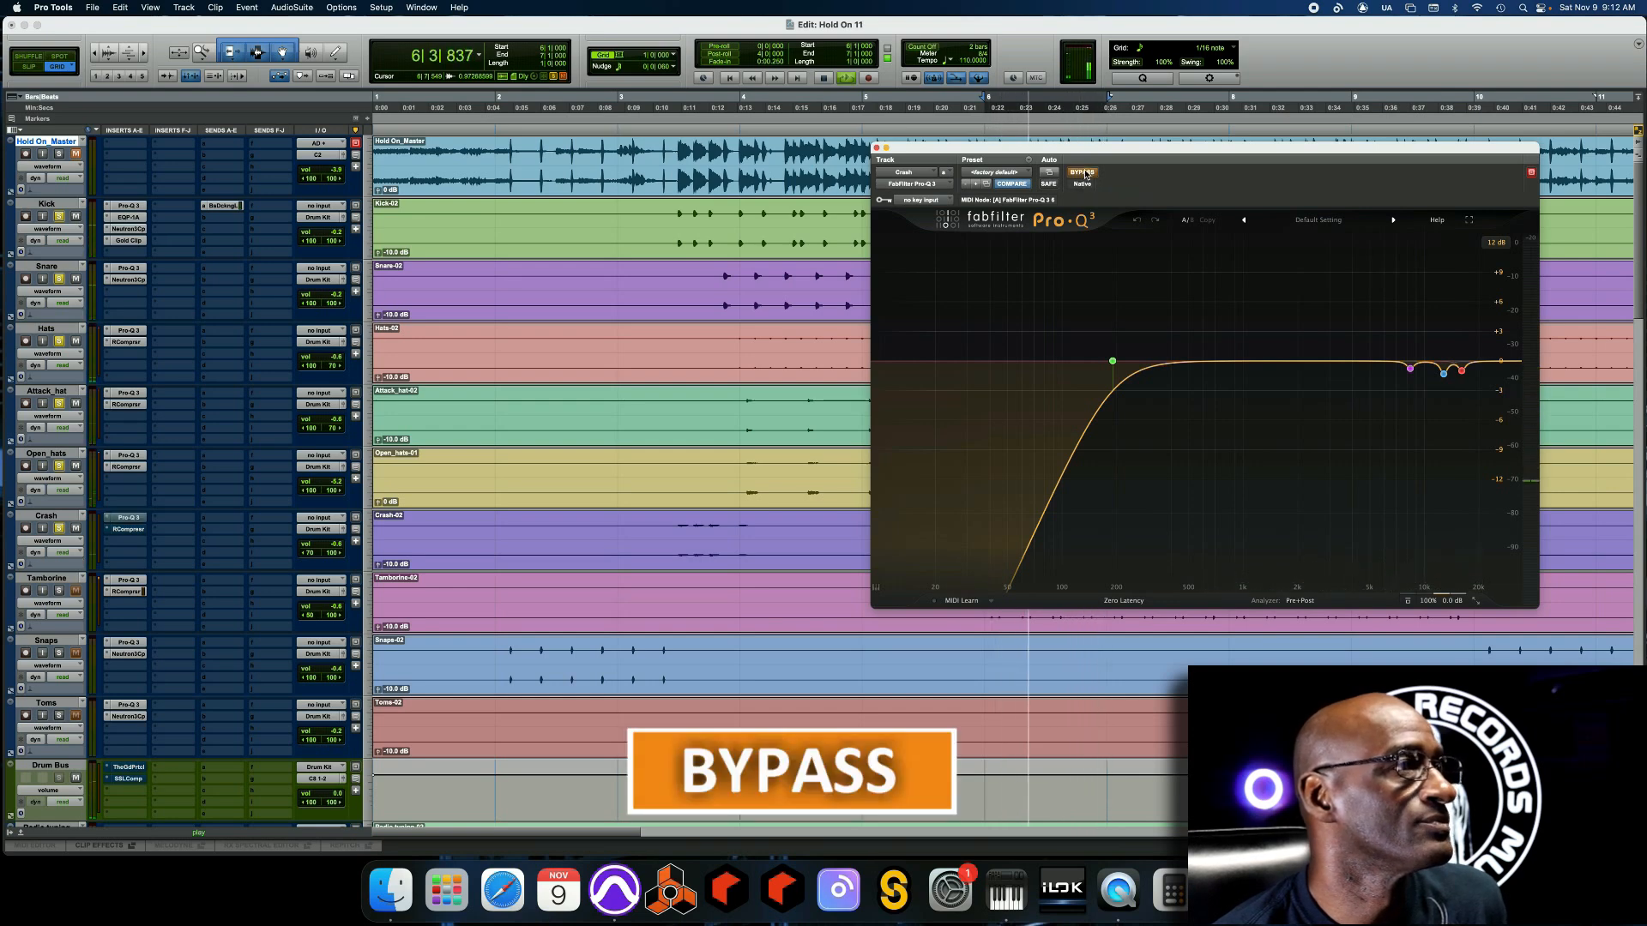
{"action": "left_click", "coordinate": [1083, 173]}
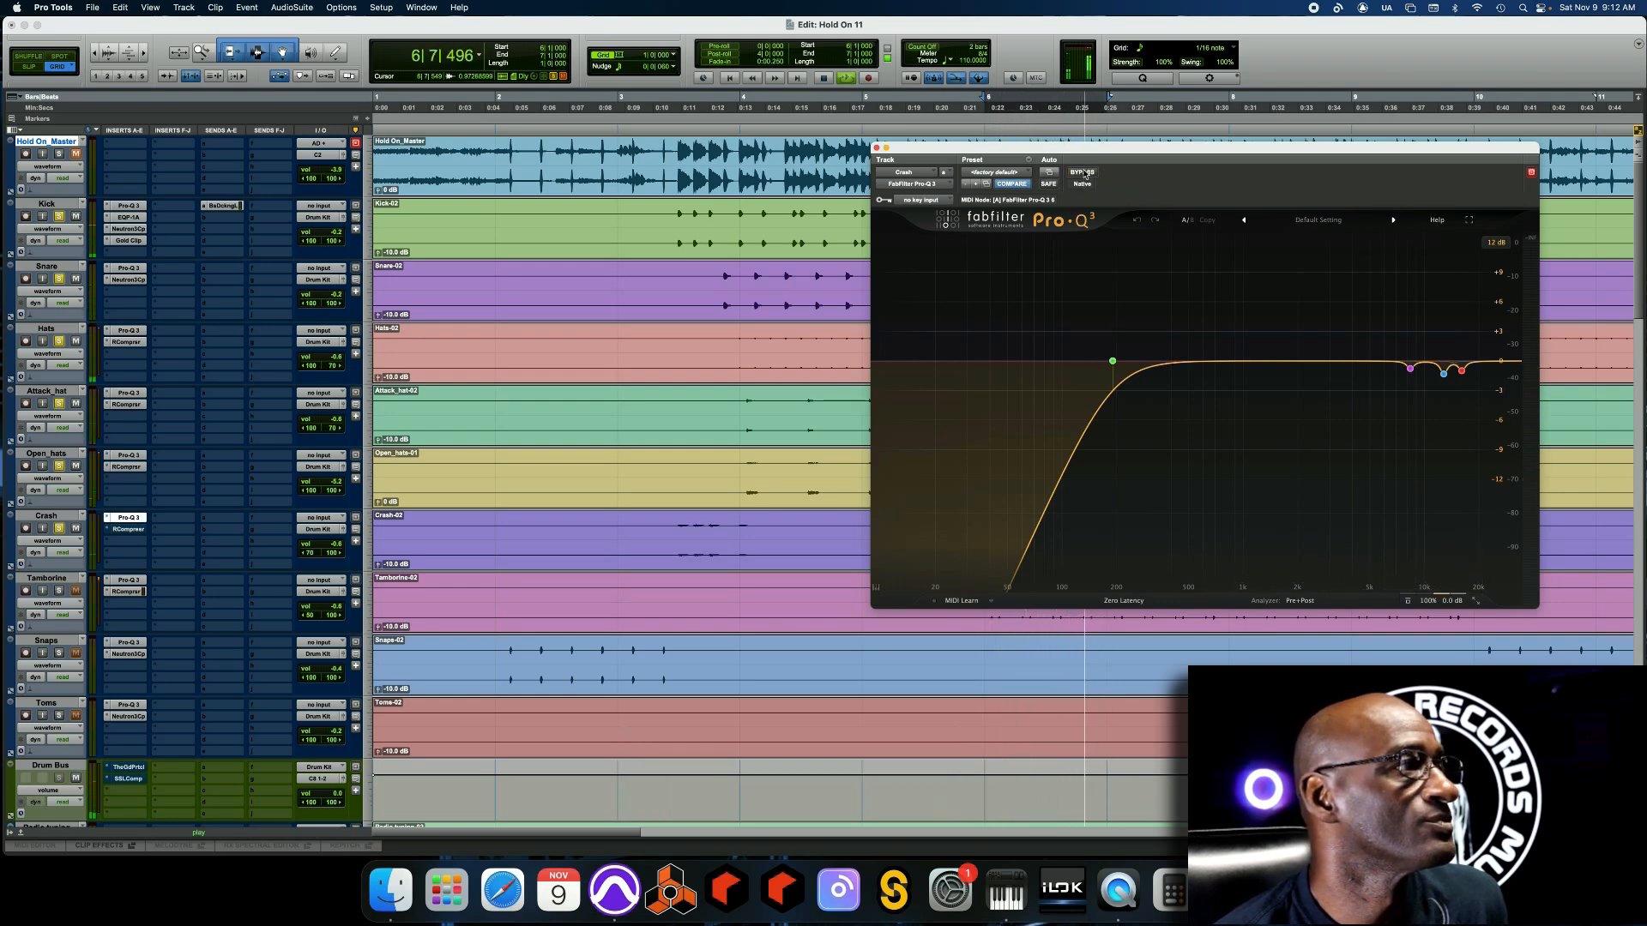
Open and activate the Crash's RCompressor, compare it active and bypassed while bar 6 loops, and close it
{"action": "left_click", "coordinate": [129, 531]}
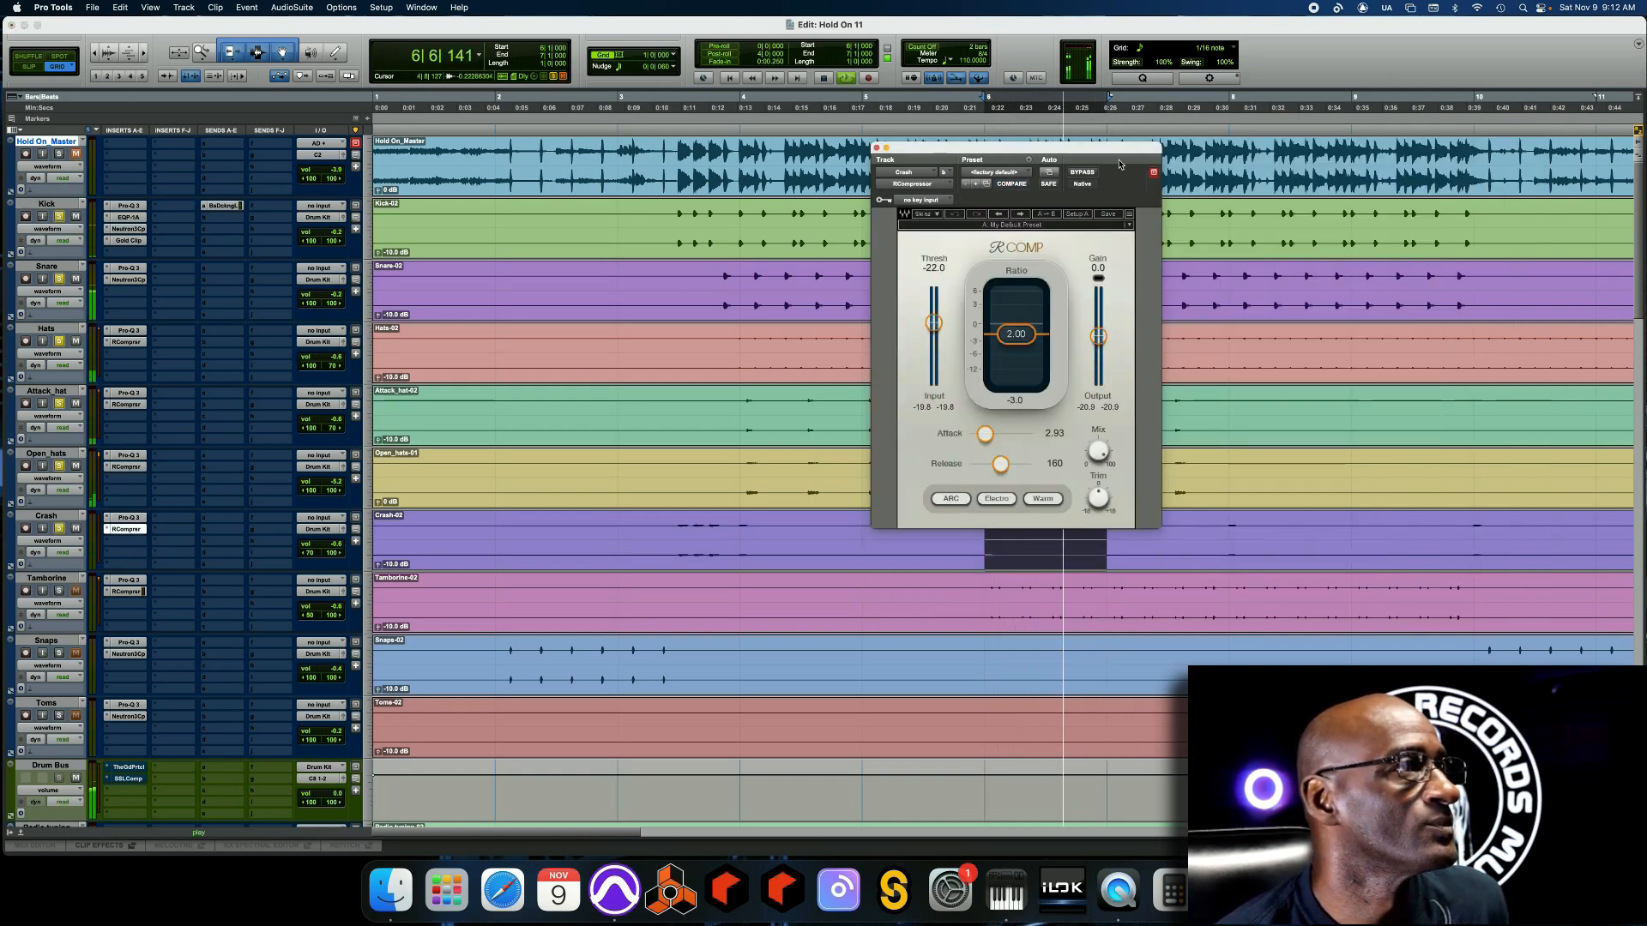
{"action": "left_click", "coordinate": [1086, 172]}
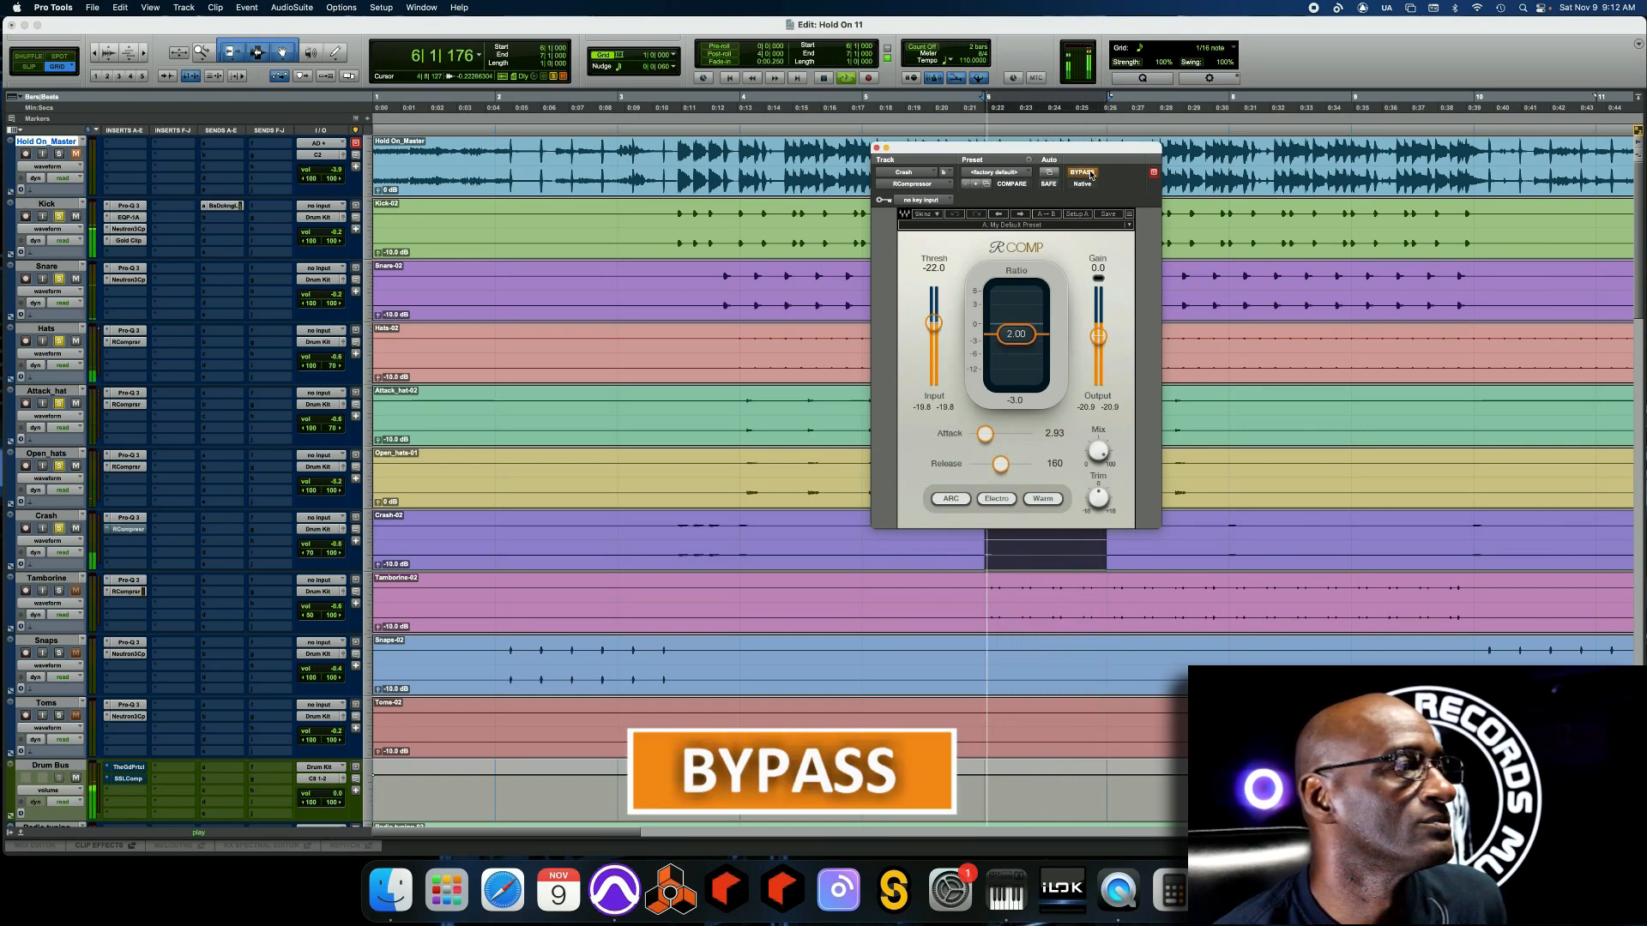
{"action": "left_click", "coordinate": [1086, 173]}
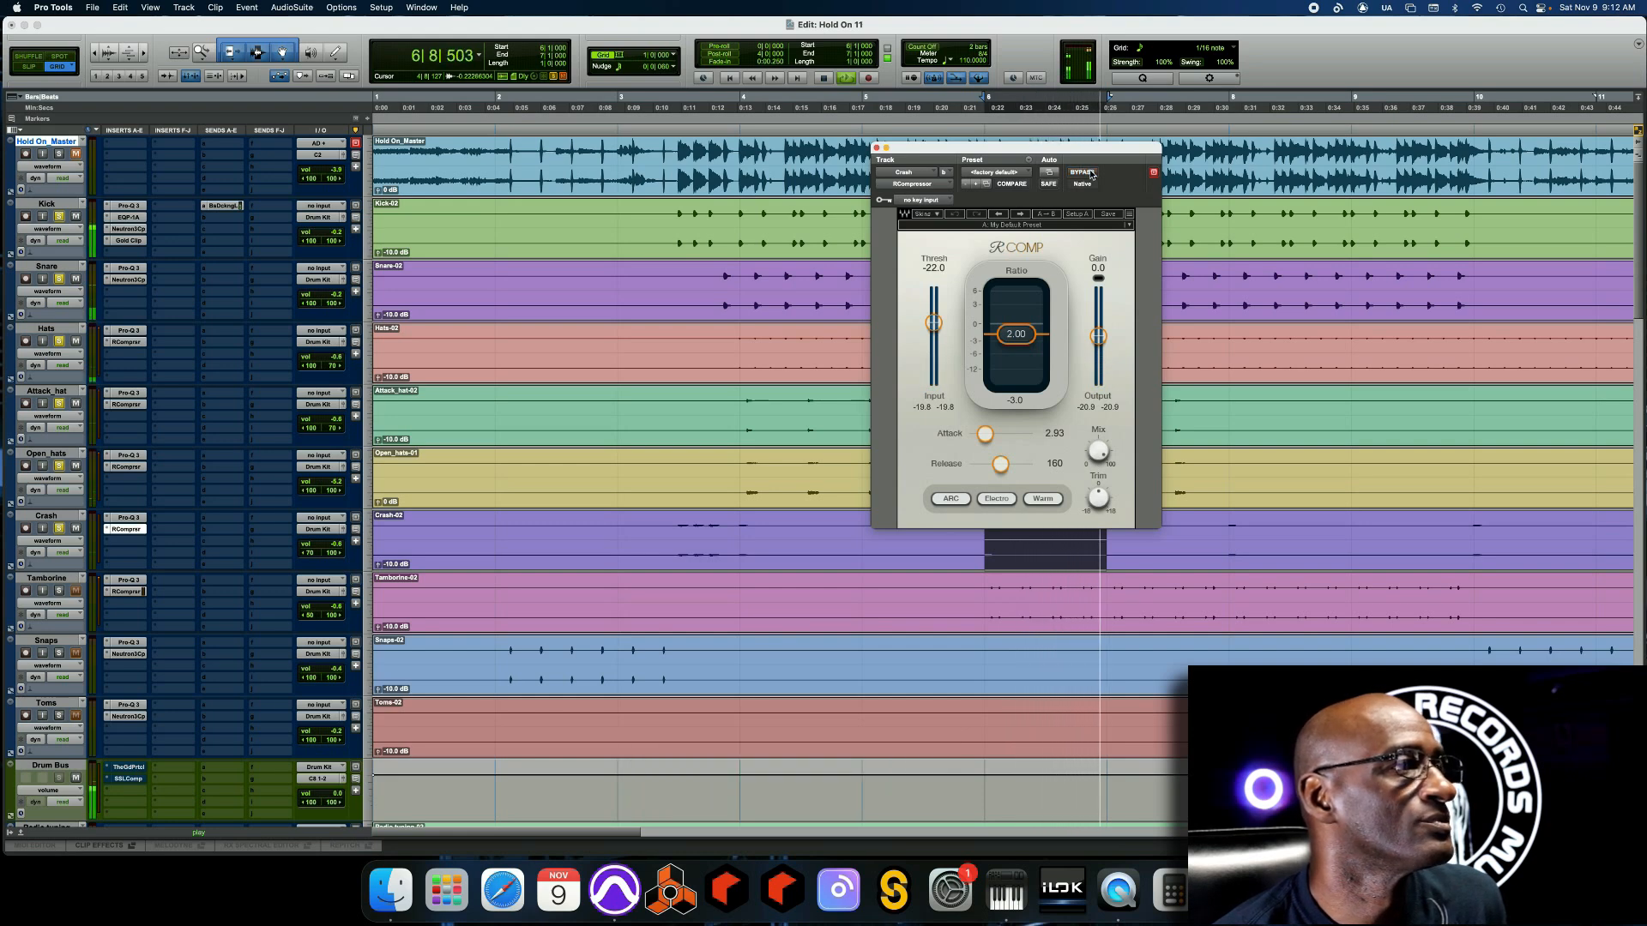
{"action": "key", "text": "space"}
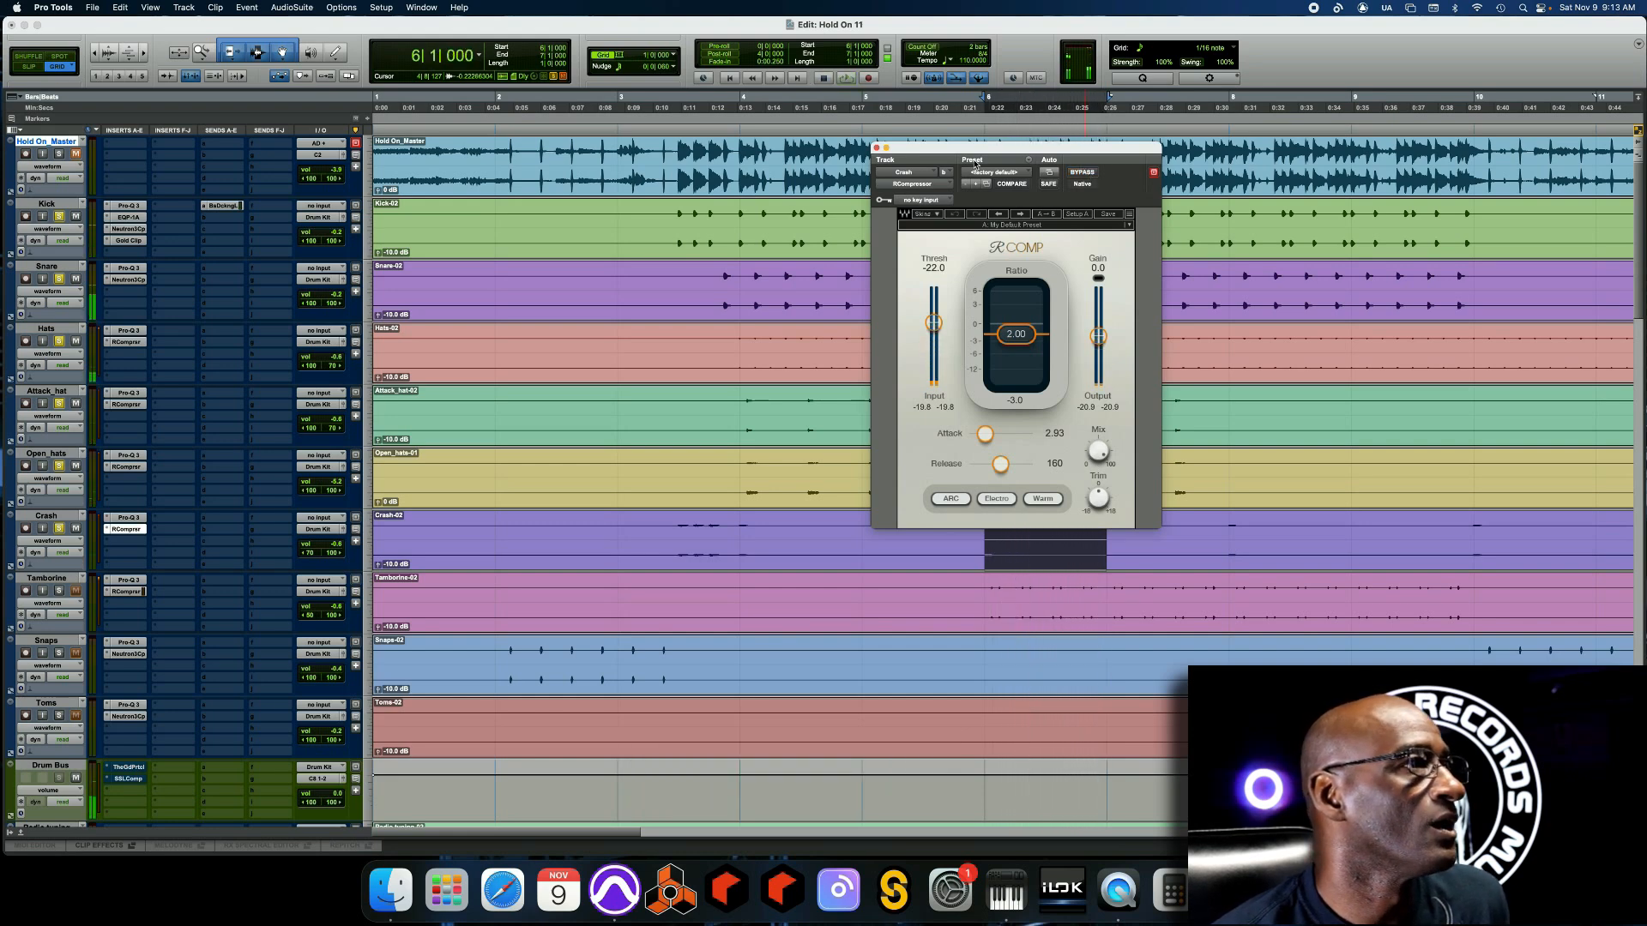
{"action": "left_click", "coordinate": [876, 148]}
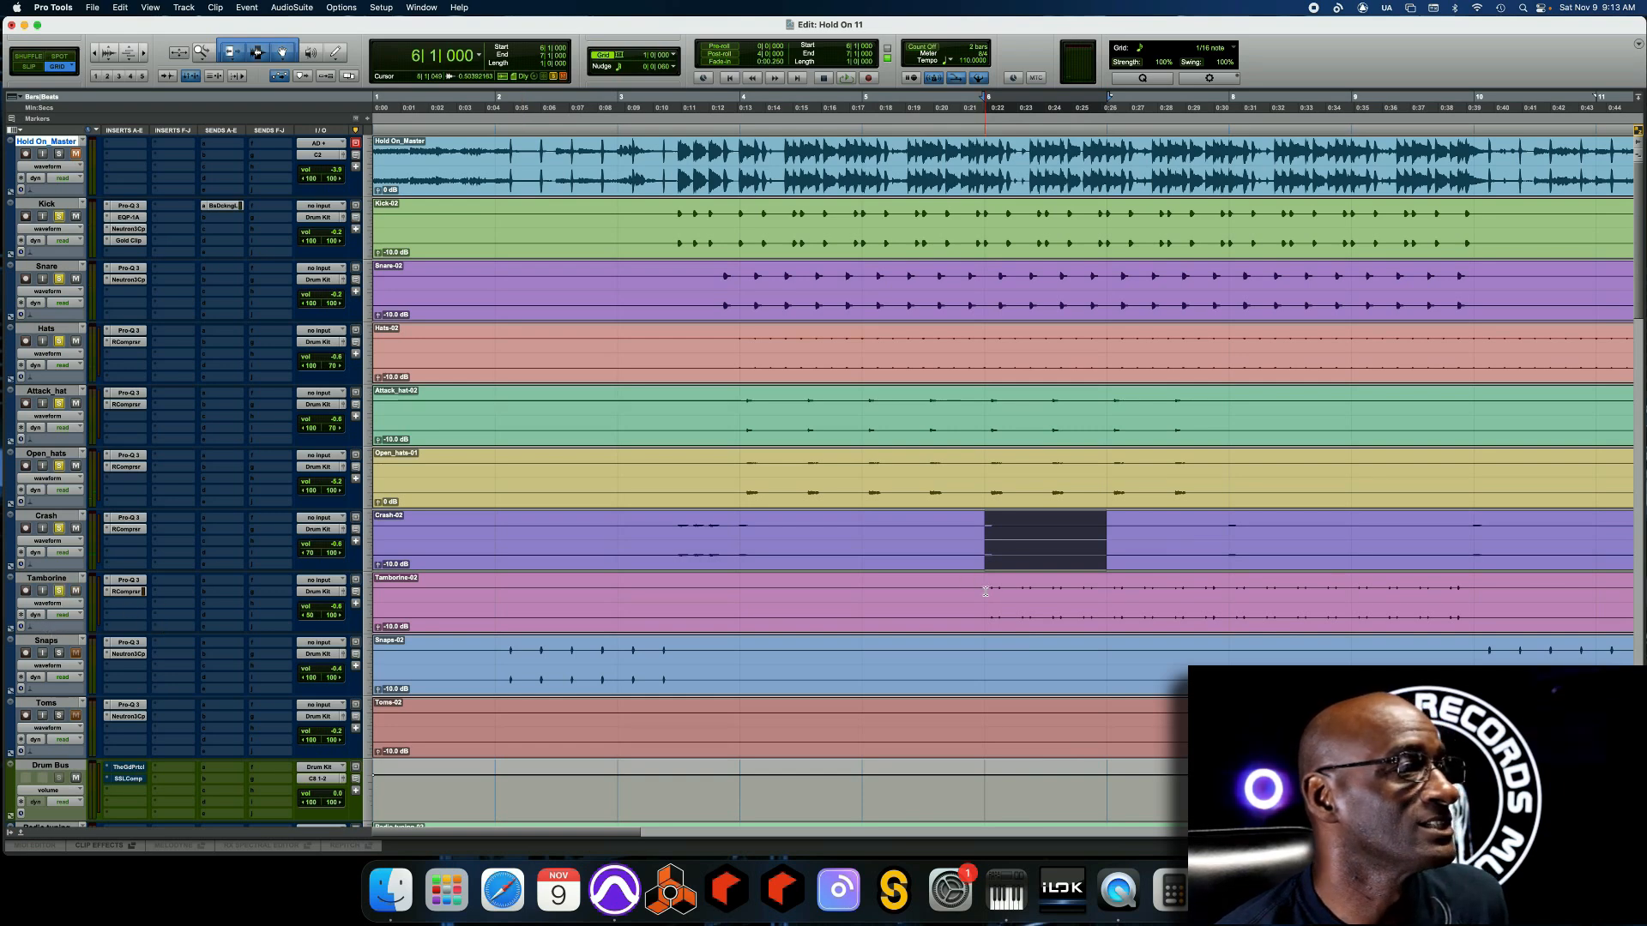
Select bar 6 on the Tamborine track, solo it too, and play it with its Pro-Q 3 bypassed
{"action": "left_click_drag", "start_coordinate": [985, 591], "coordinate": [1097, 592]}
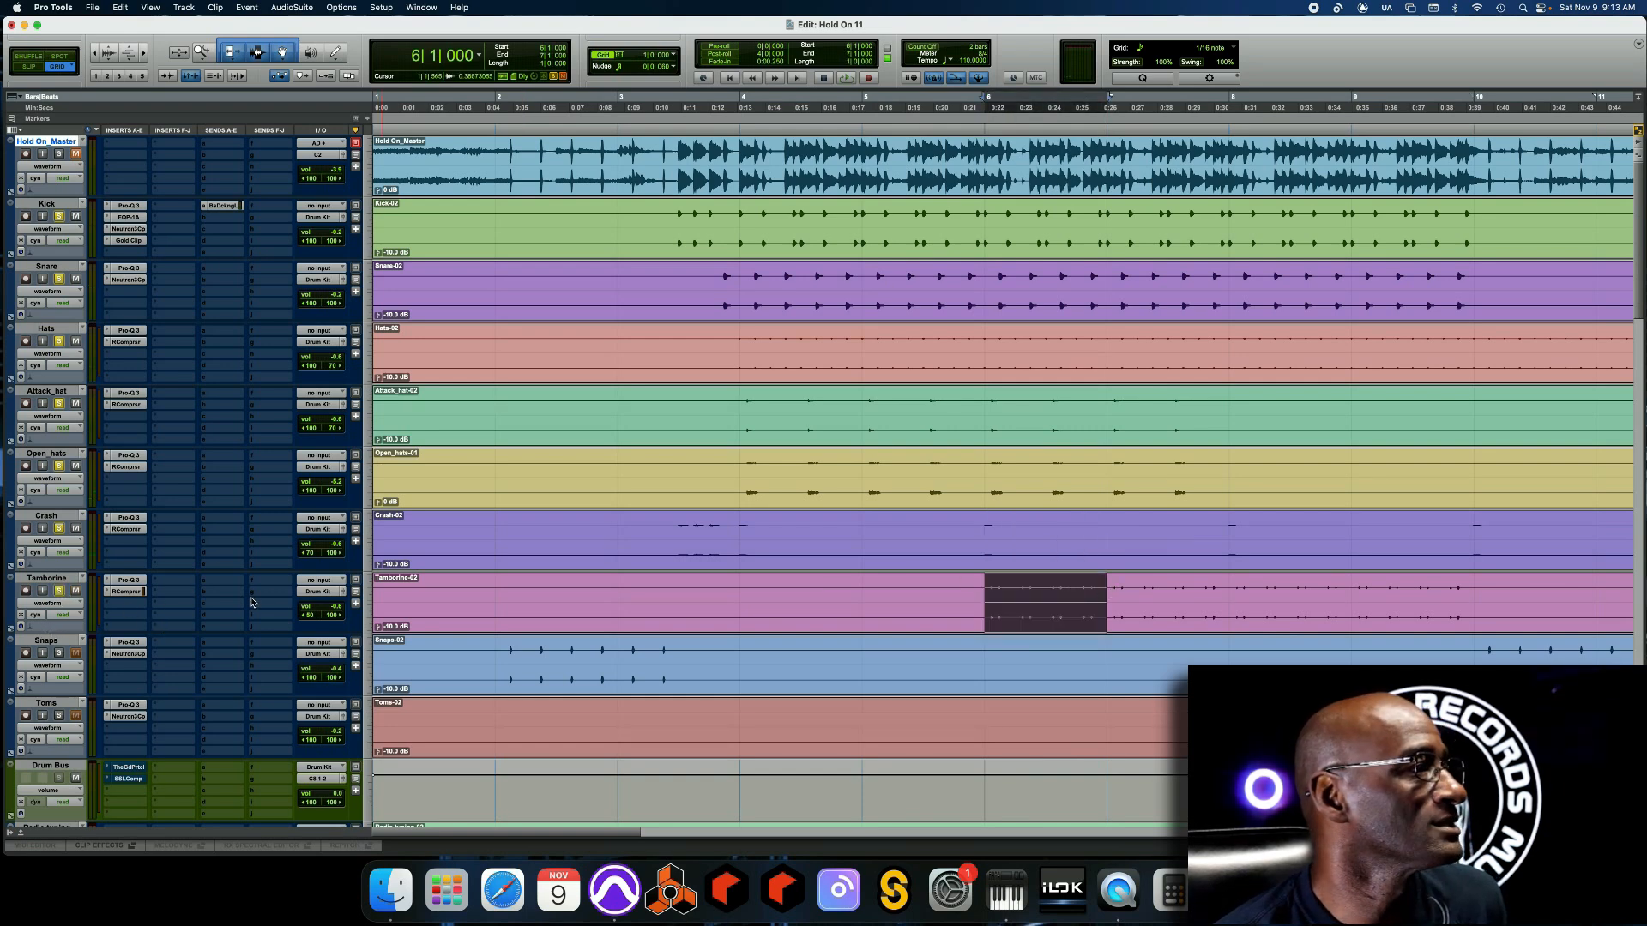
{"action": "left_click", "coordinate": [127, 581]}
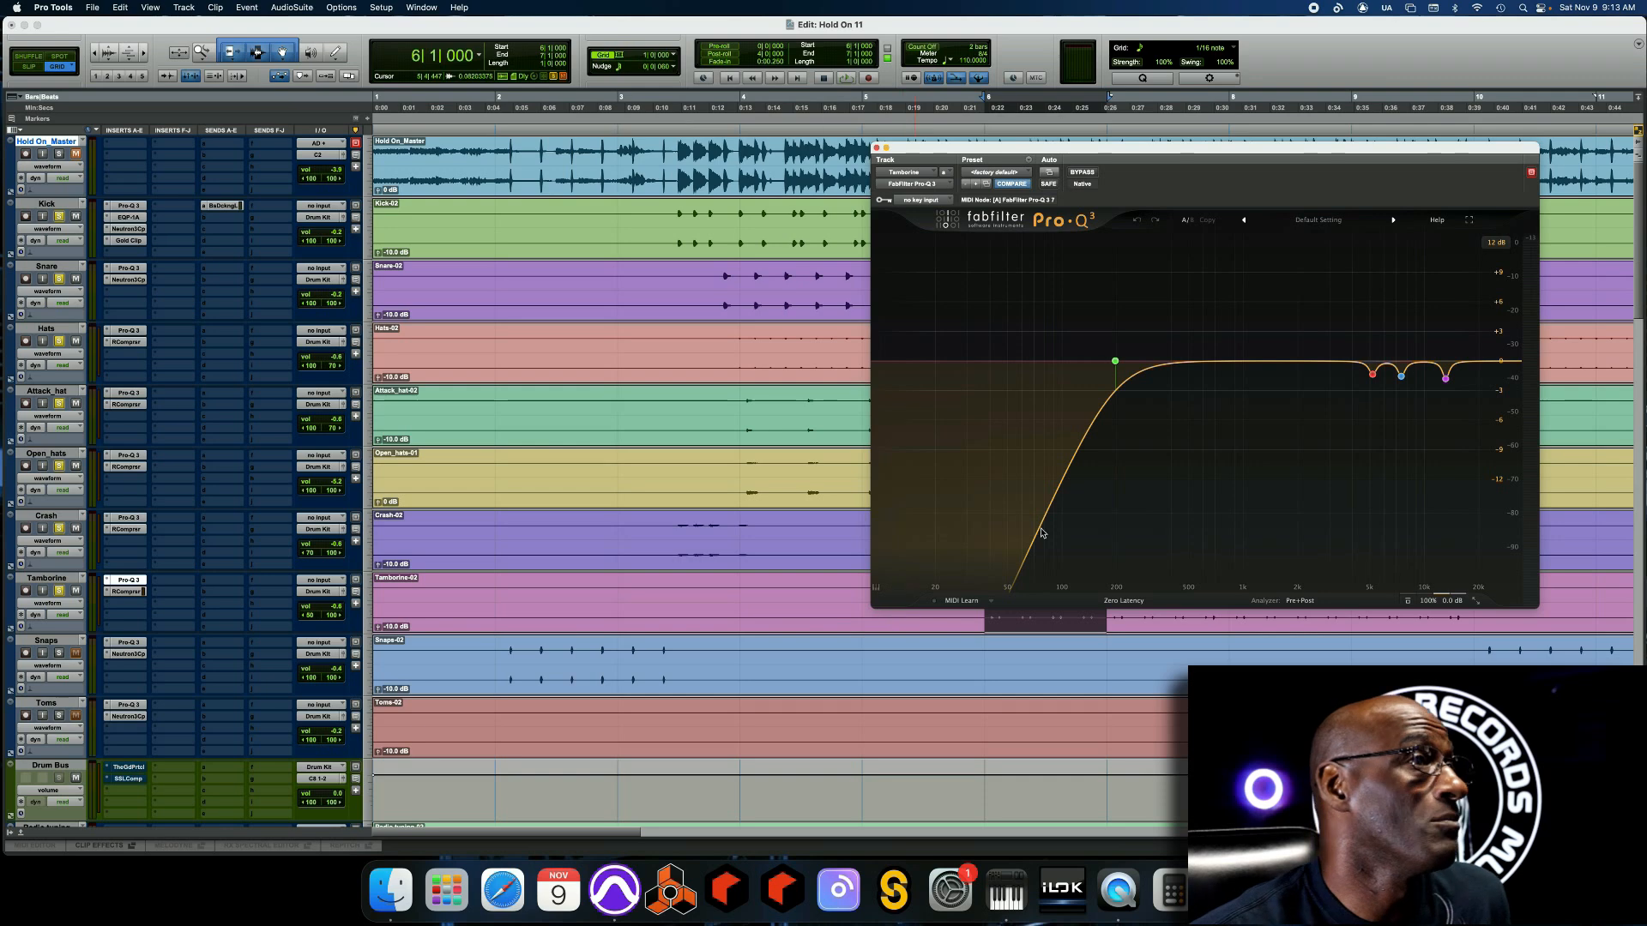
{"action": "left_click", "coordinate": [1083, 173]}
{"action": "key", "text": "space"}
{"action": "key", "text": "space"}
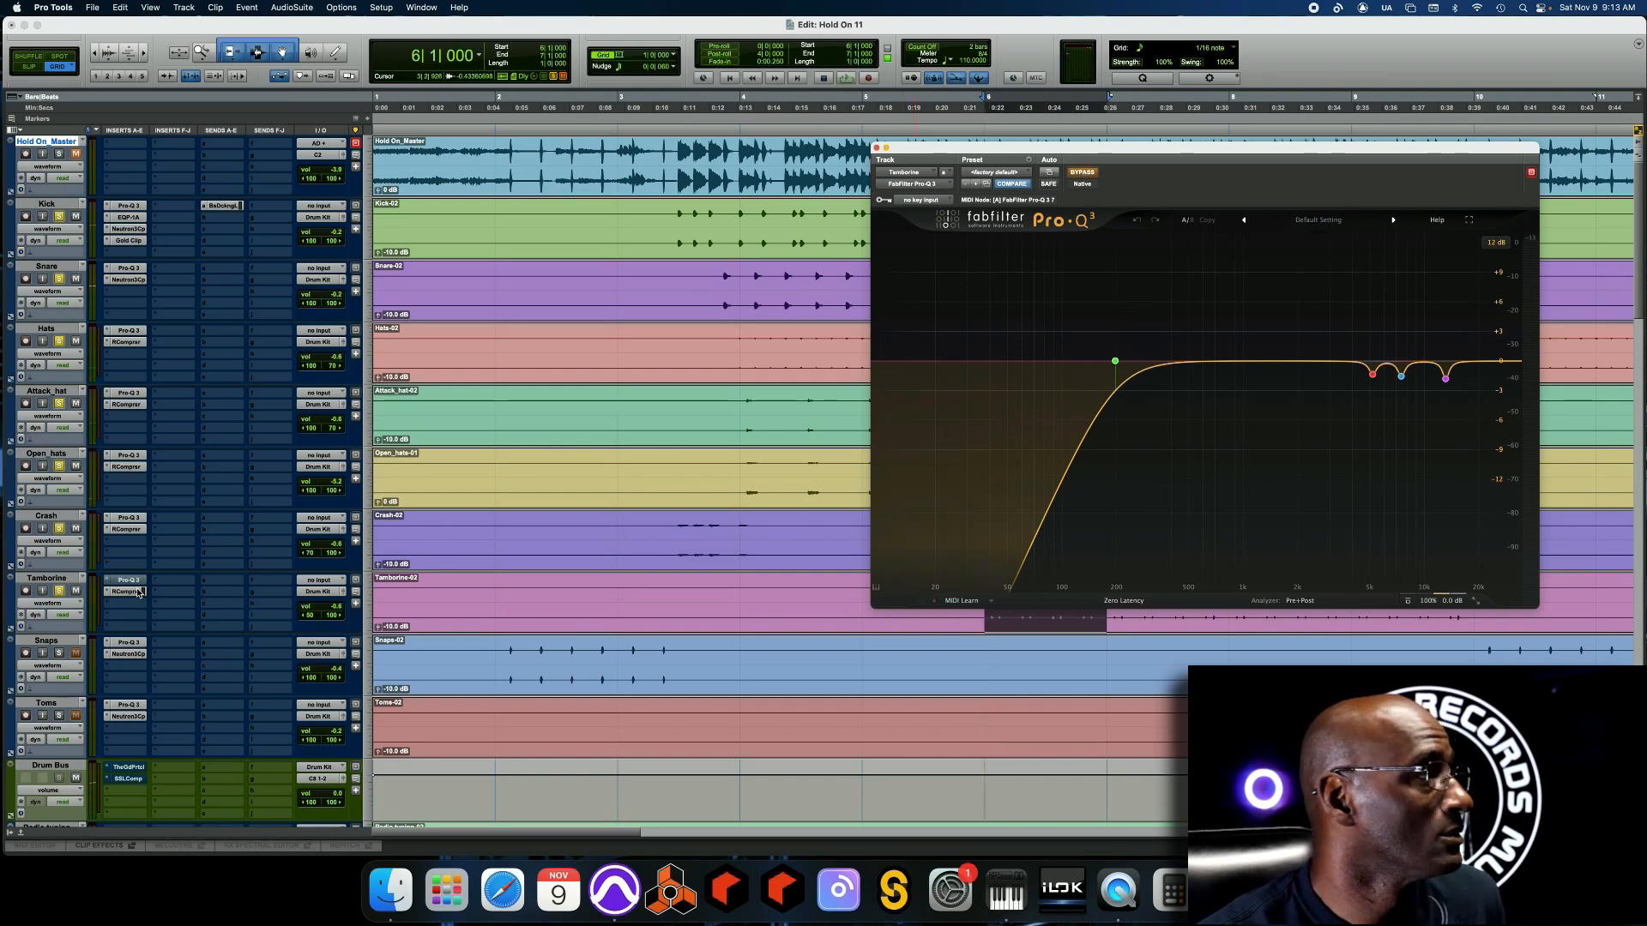
Compare the Tamborine's Pro-Q 3 active and bypassed while bar 6 loops, leaving it active
{"action": "left_click", "coordinate": [1082, 173]}
{"action": "key", "text": "space"}
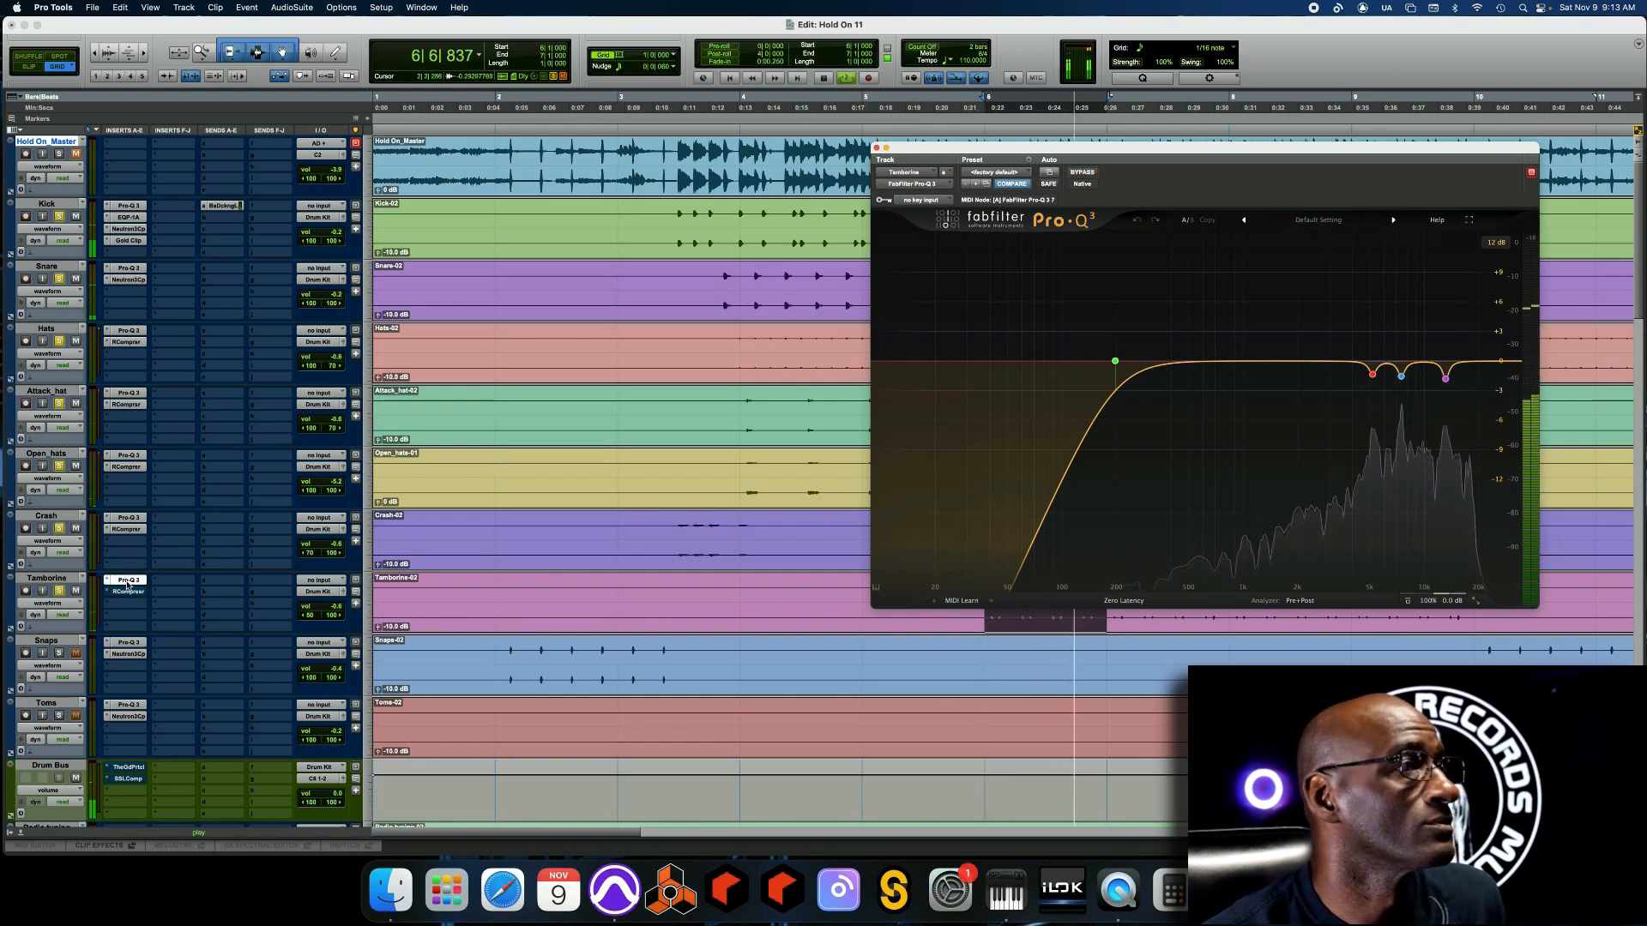
{"action": "left_click", "coordinate": [1084, 172]}
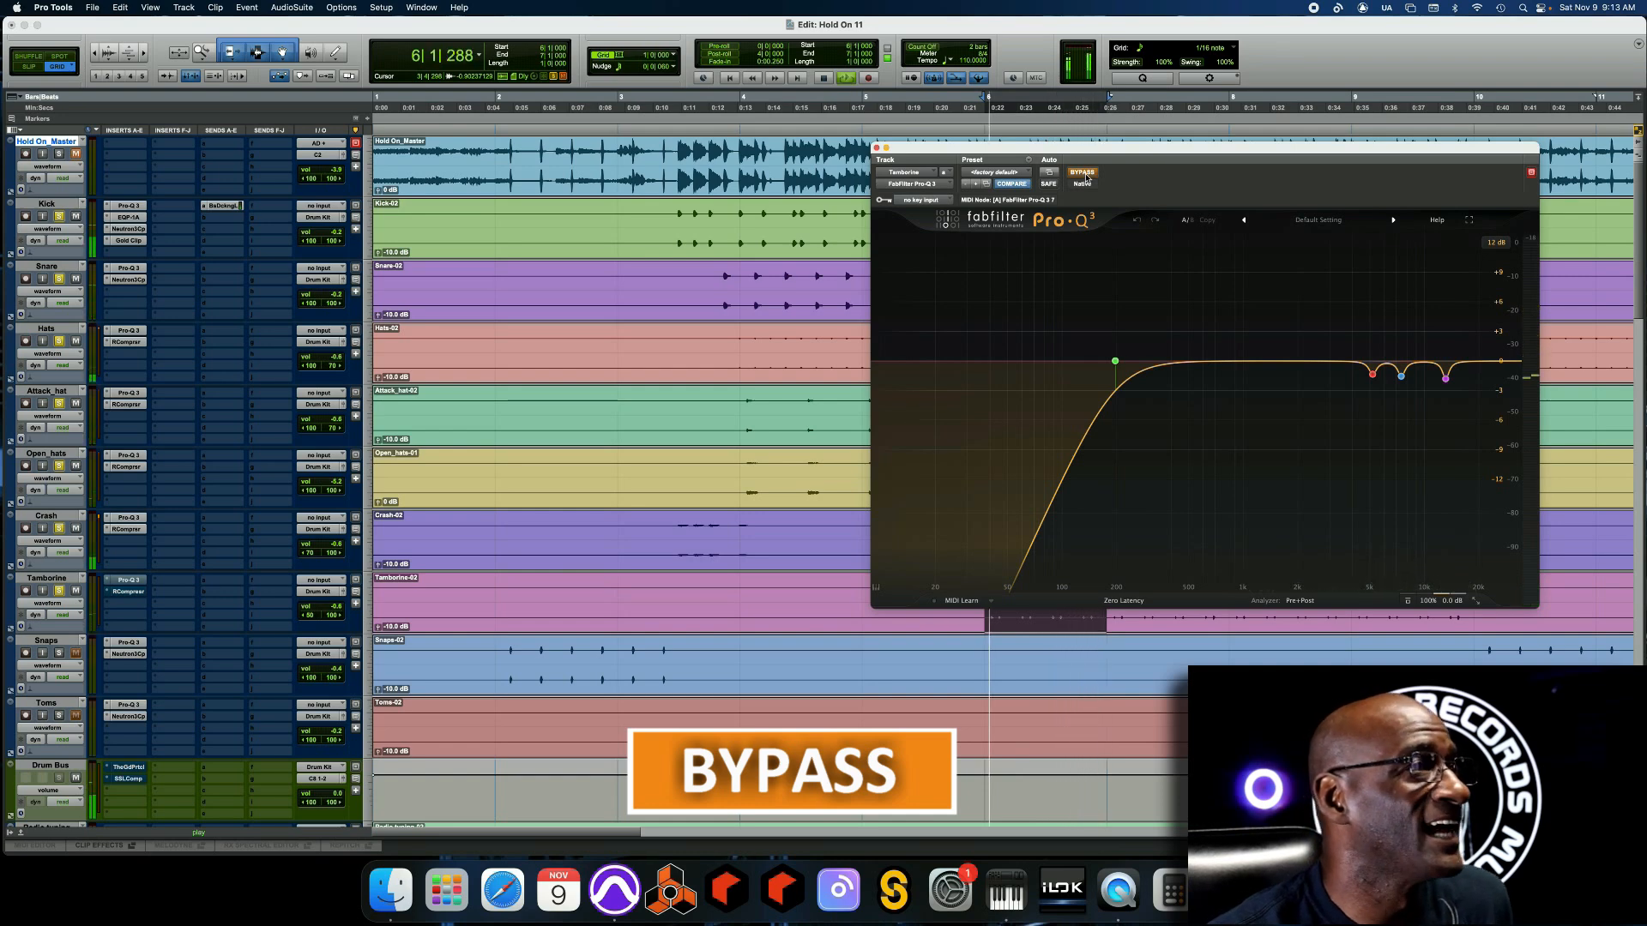
{"action": "key", "text": "space"}
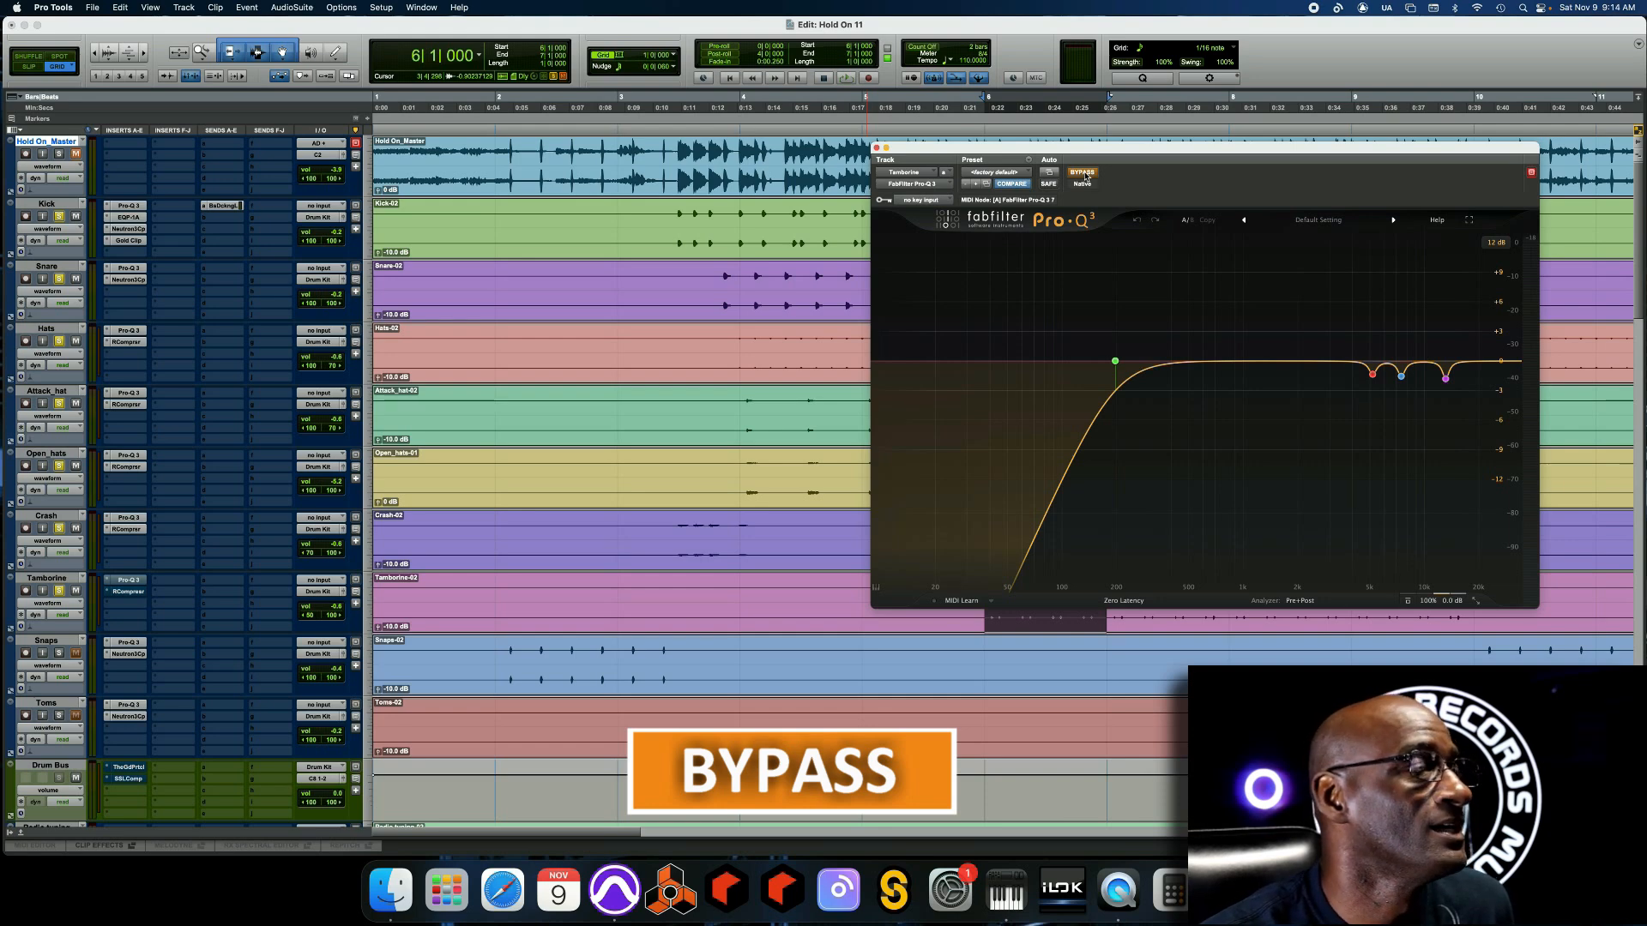
{"action": "key", "text": "space"}
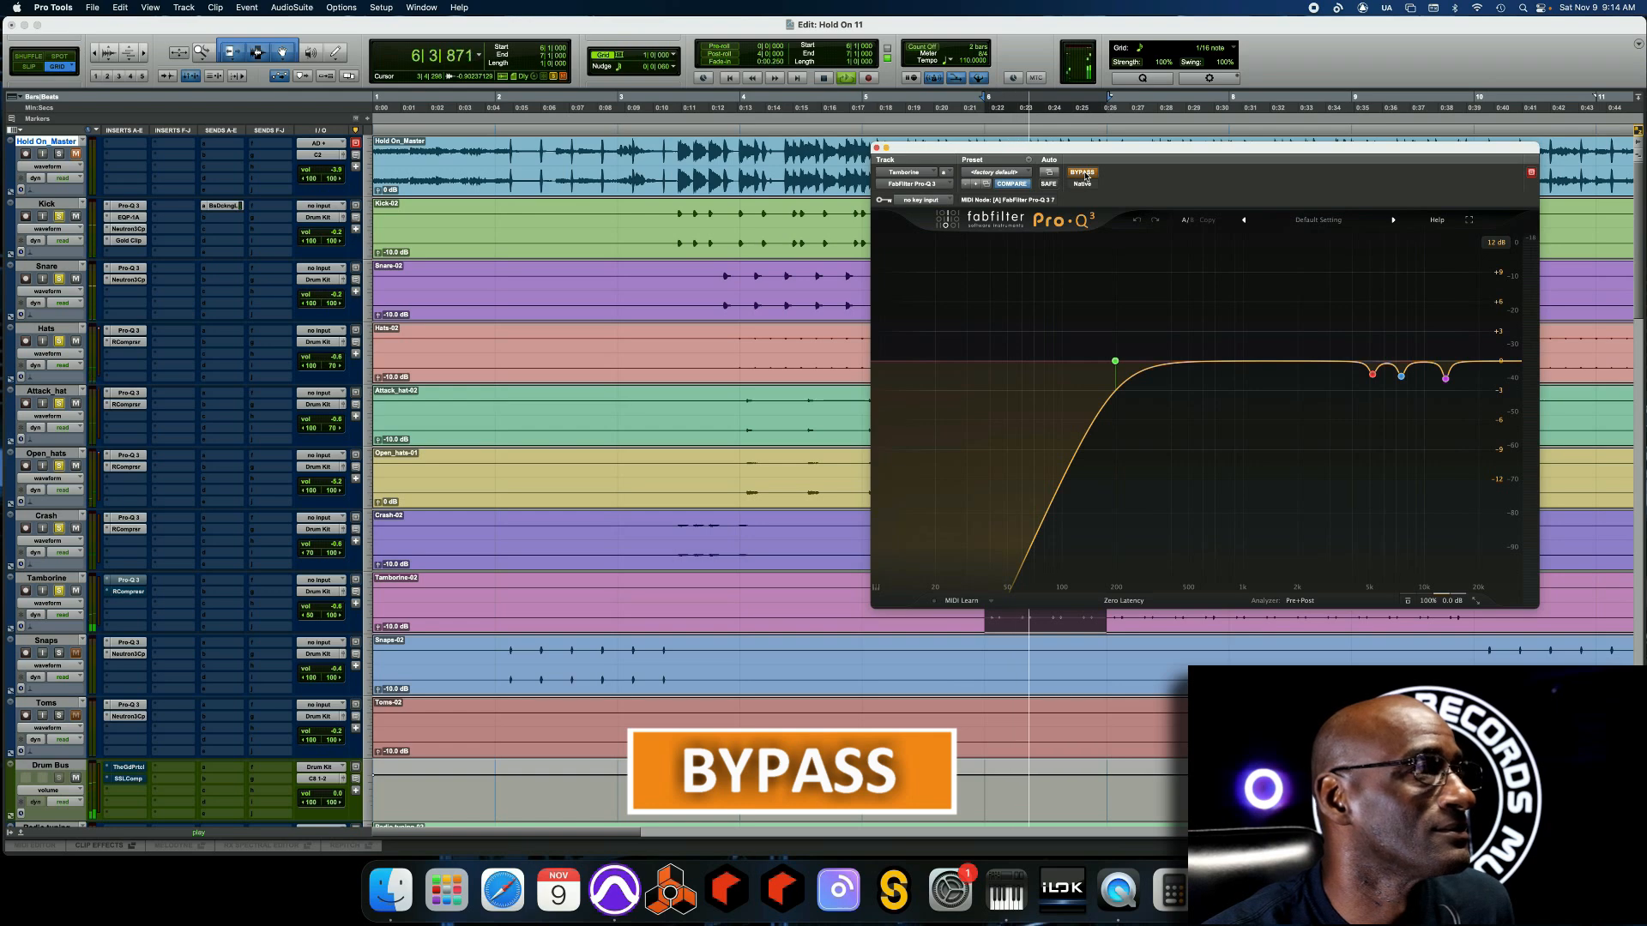
{"action": "left_click", "coordinate": [1082, 172]}
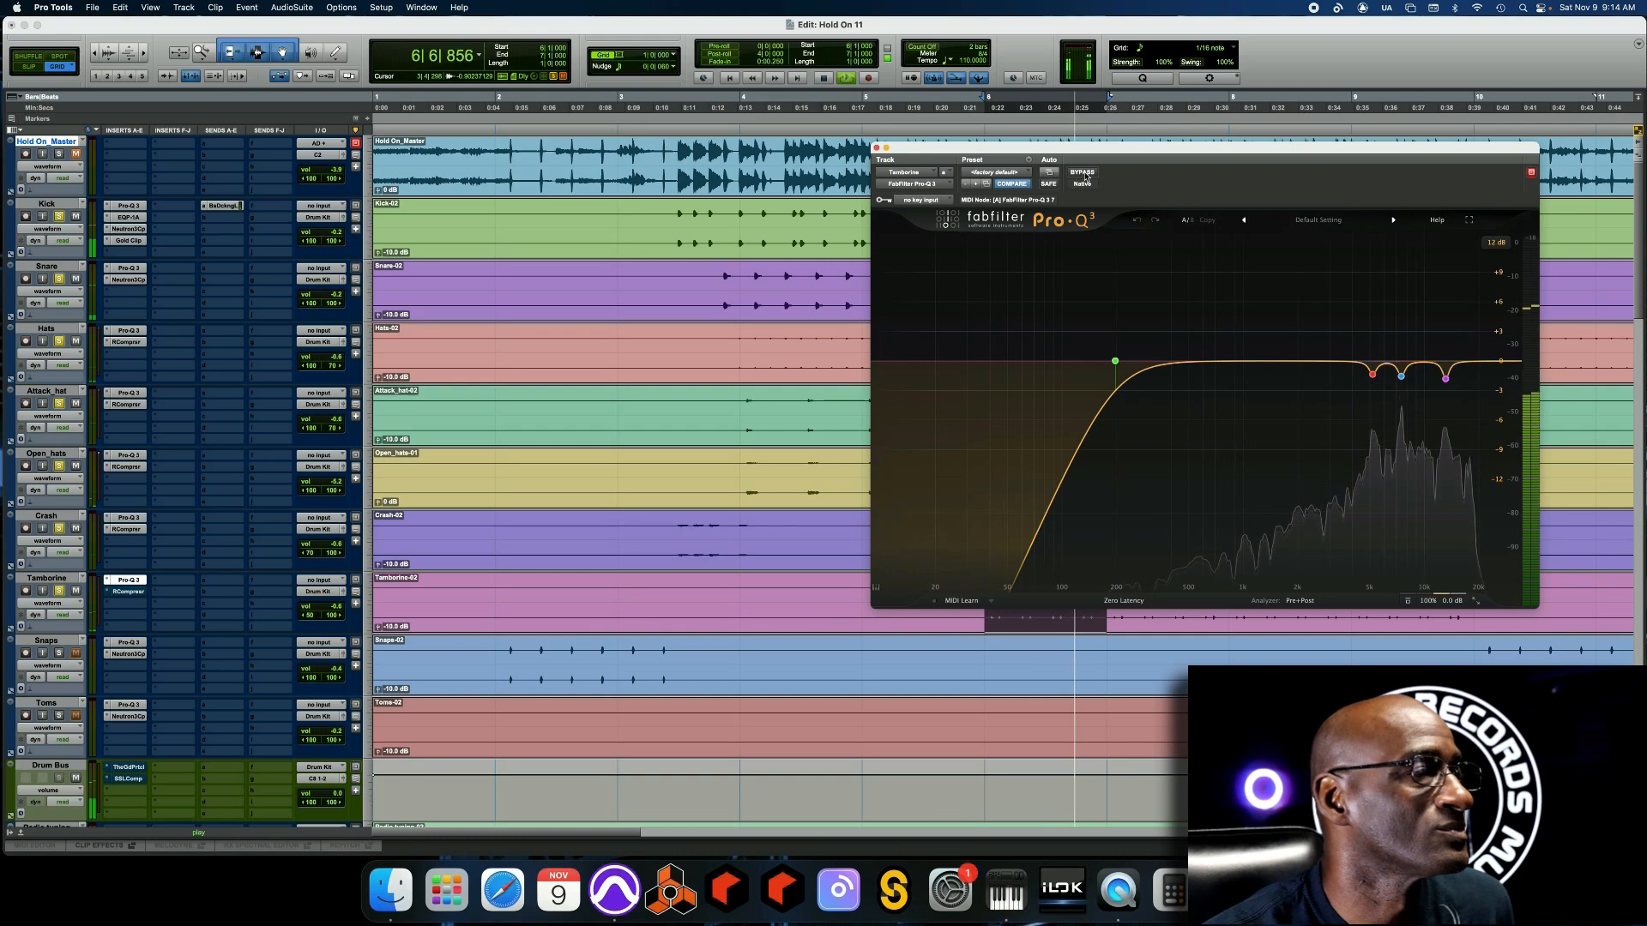
{"action": "key", "text": "space"}
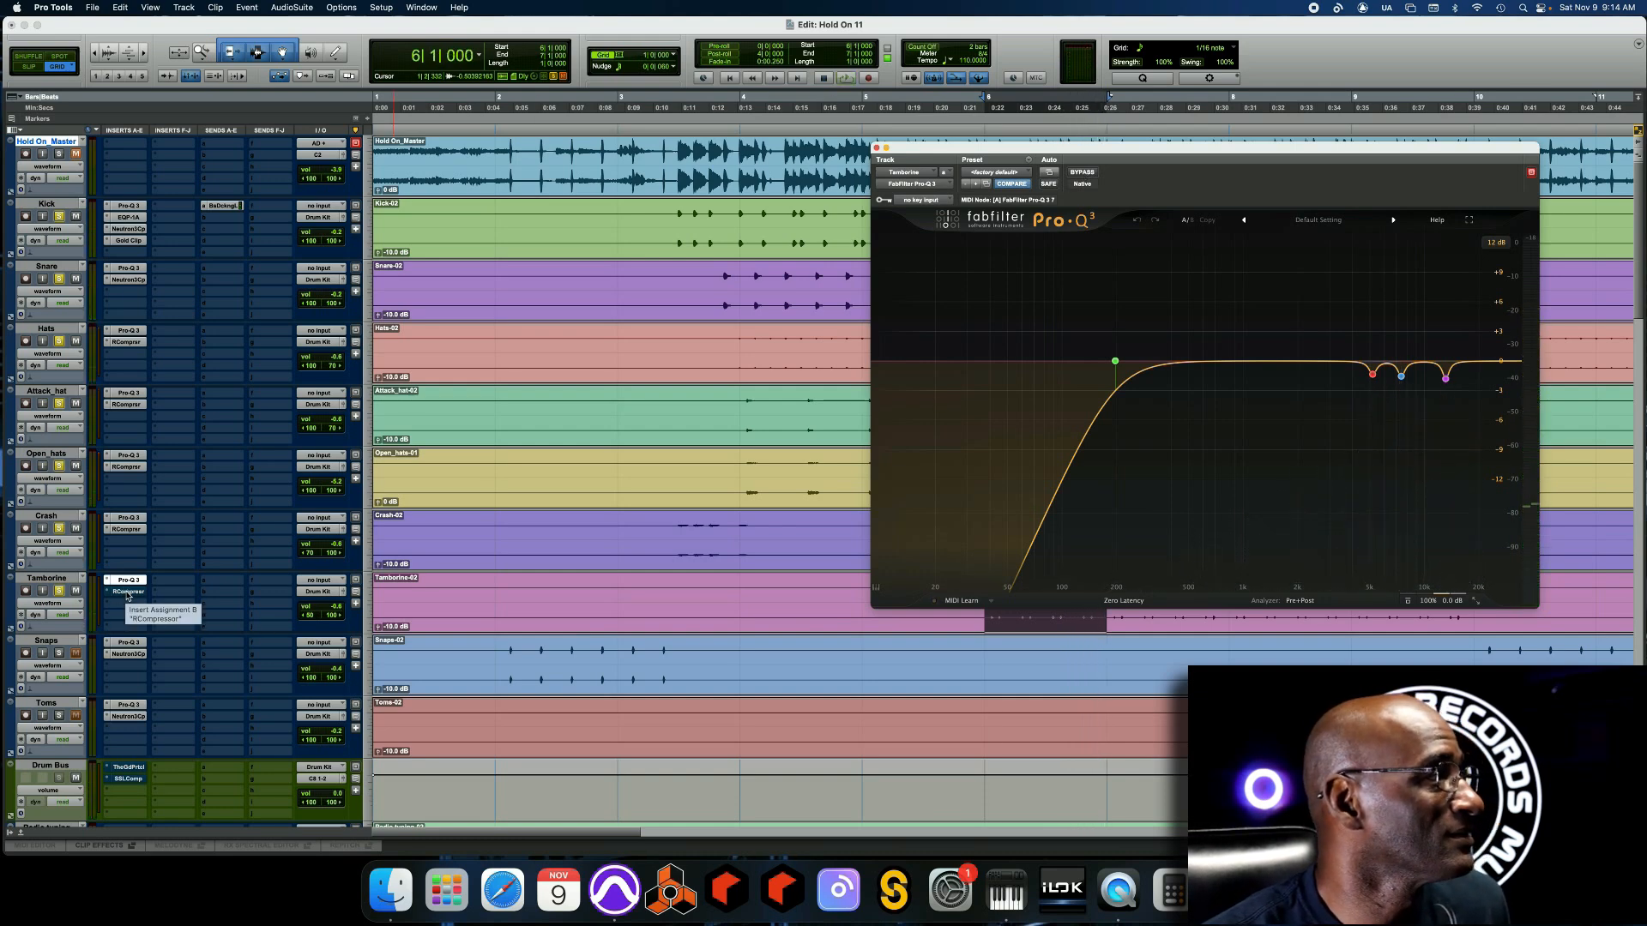
Open and activate the Tamborine's RCompressor, compare it active and bypassed while bar 6 loops, and close it
{"action": "left_click", "coordinate": [127, 592]}
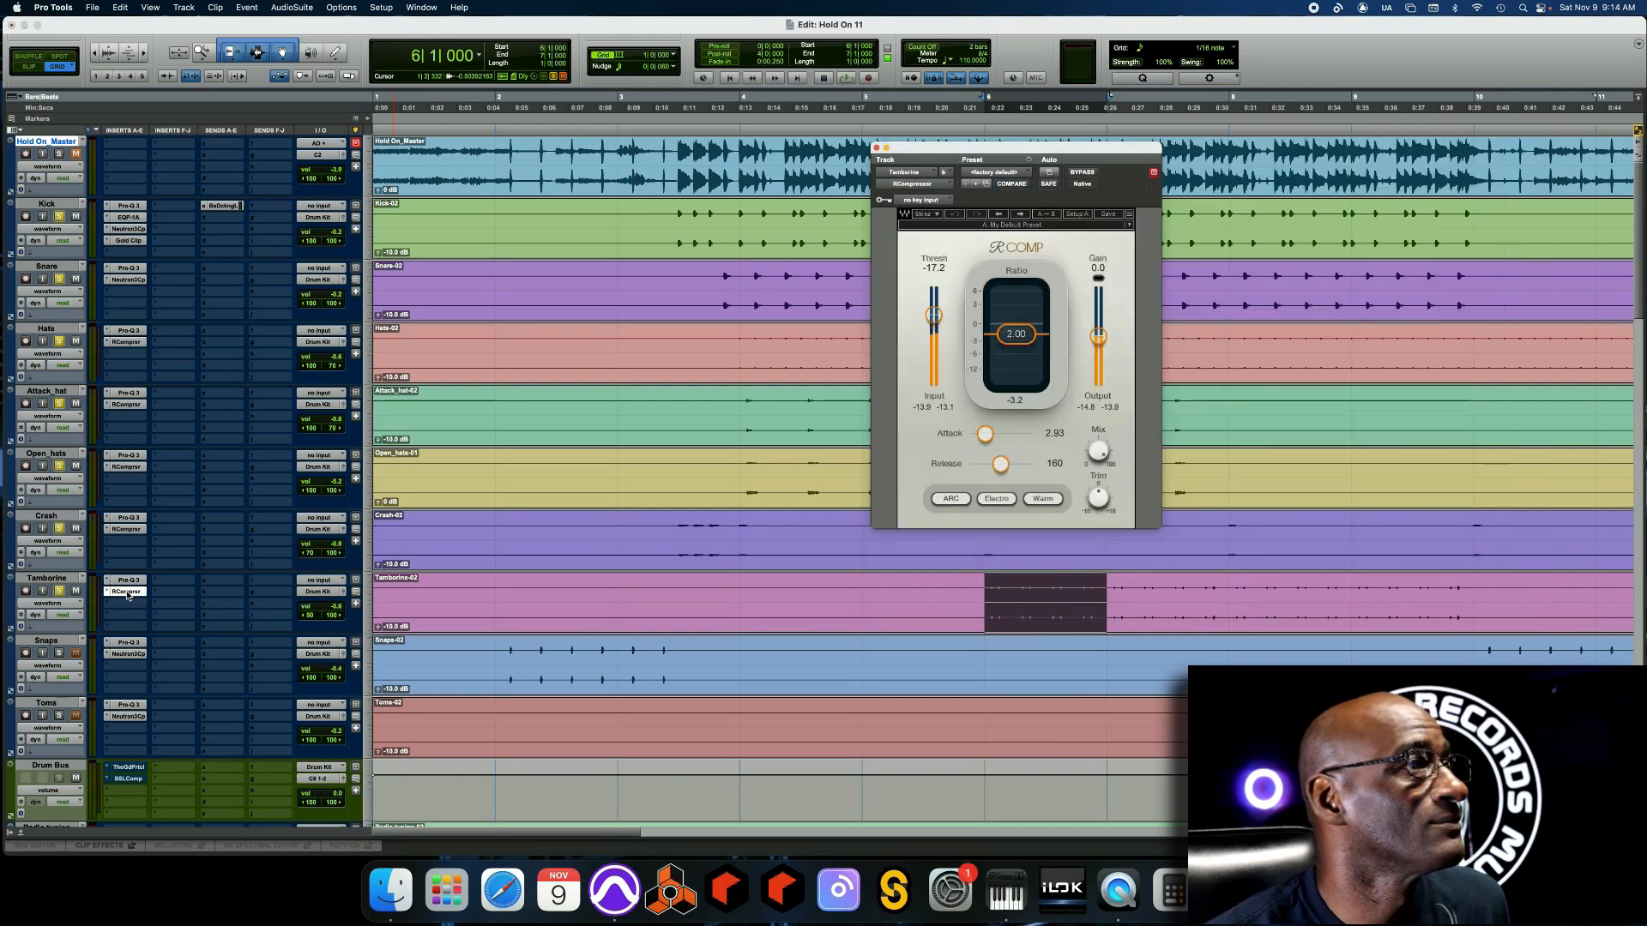
{"action": "key", "text": "space"}
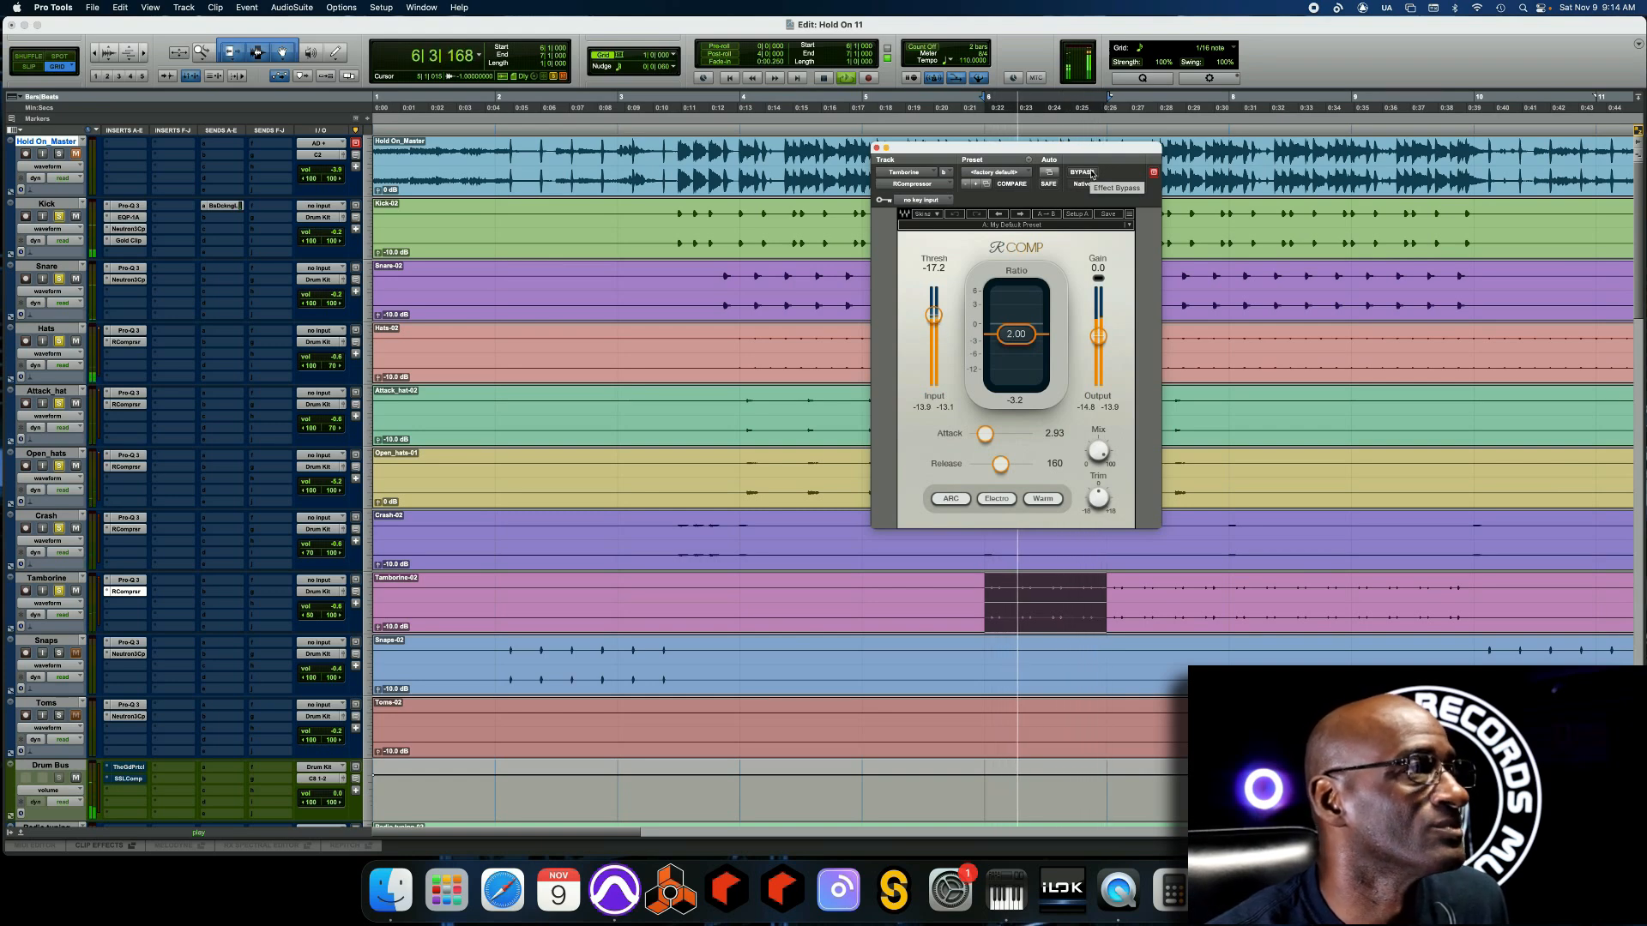
{"action": "left_click", "coordinate": [1091, 174]}
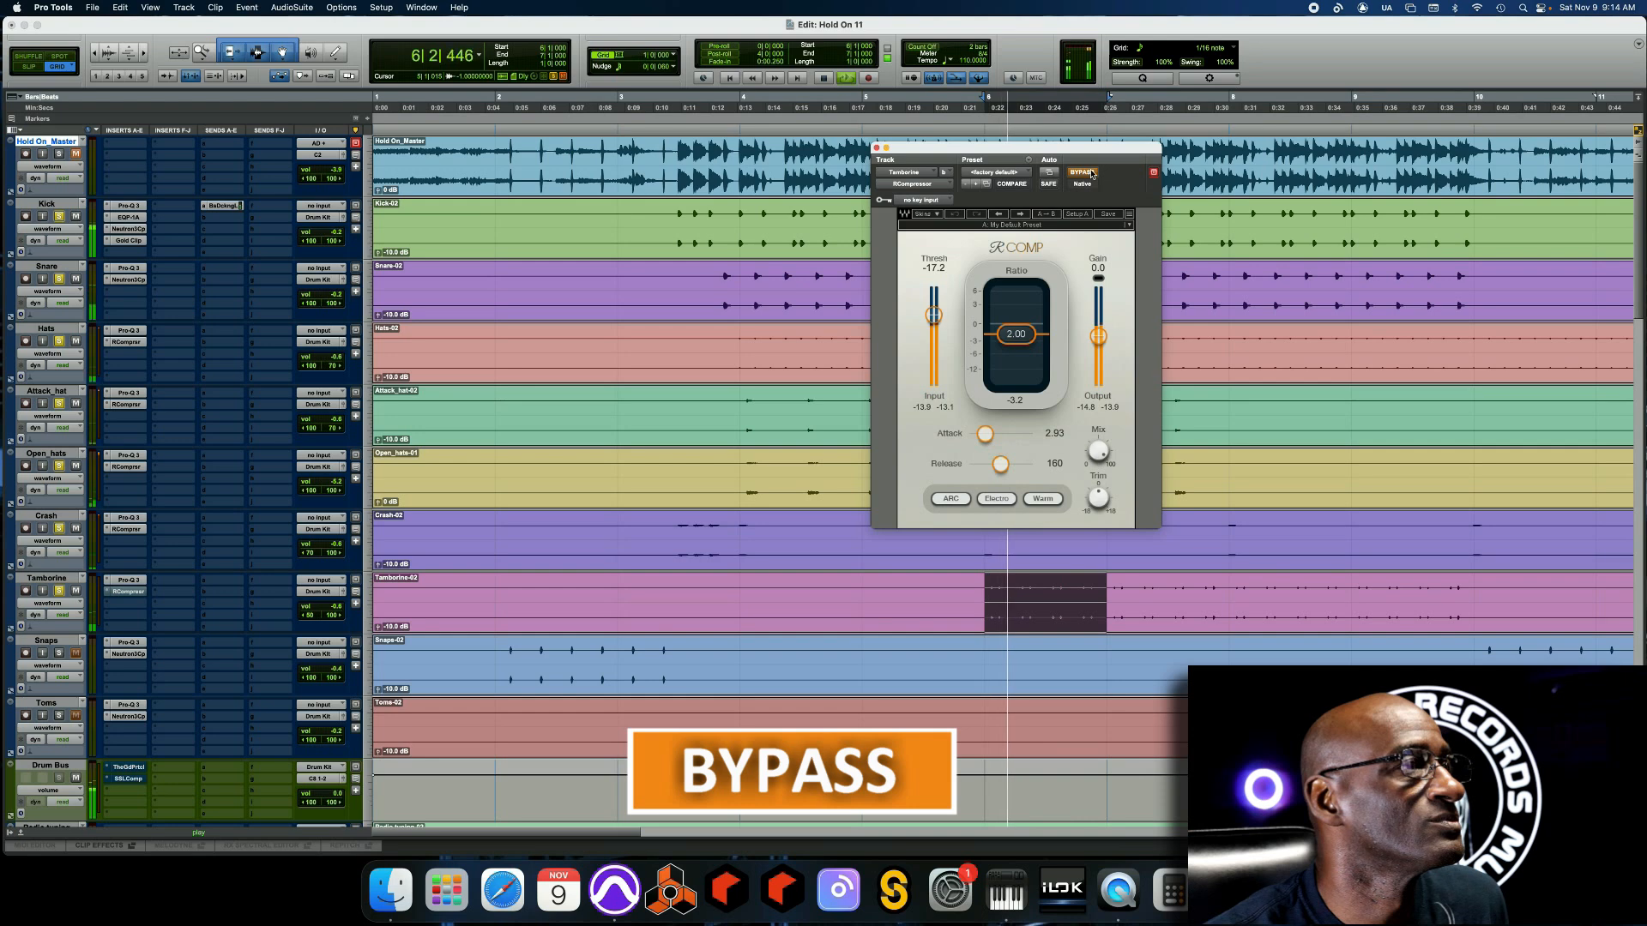
{"action": "left_click", "coordinate": [1091, 174]}
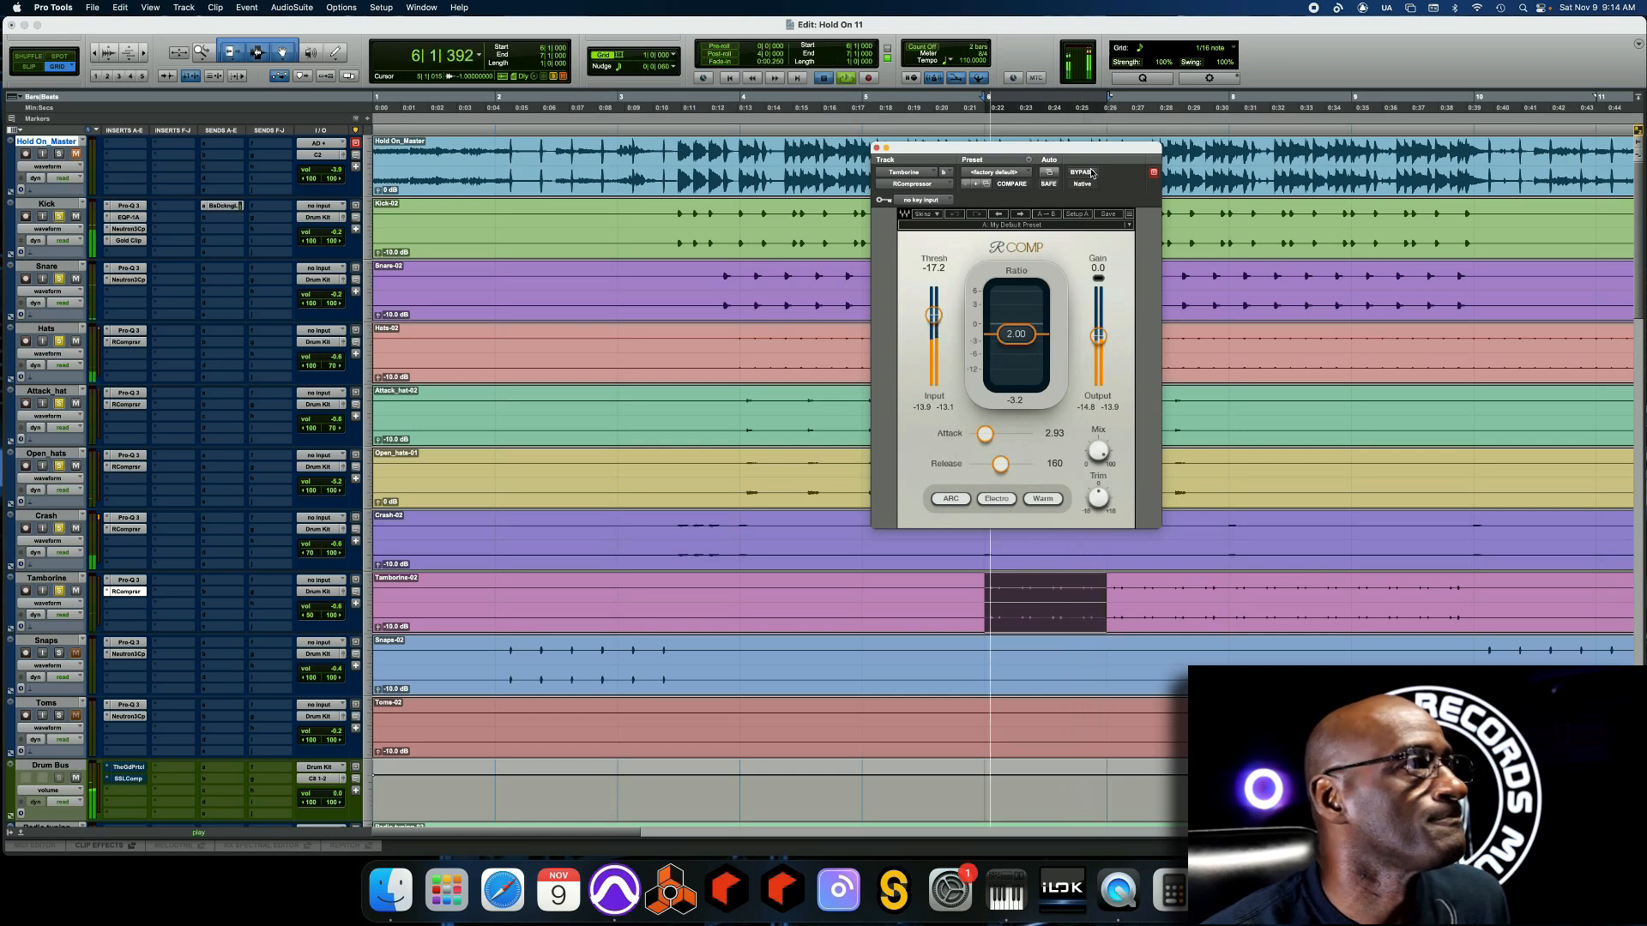
{"action": "key", "text": "space"}
{"action": "left_click", "coordinate": [875, 148]}
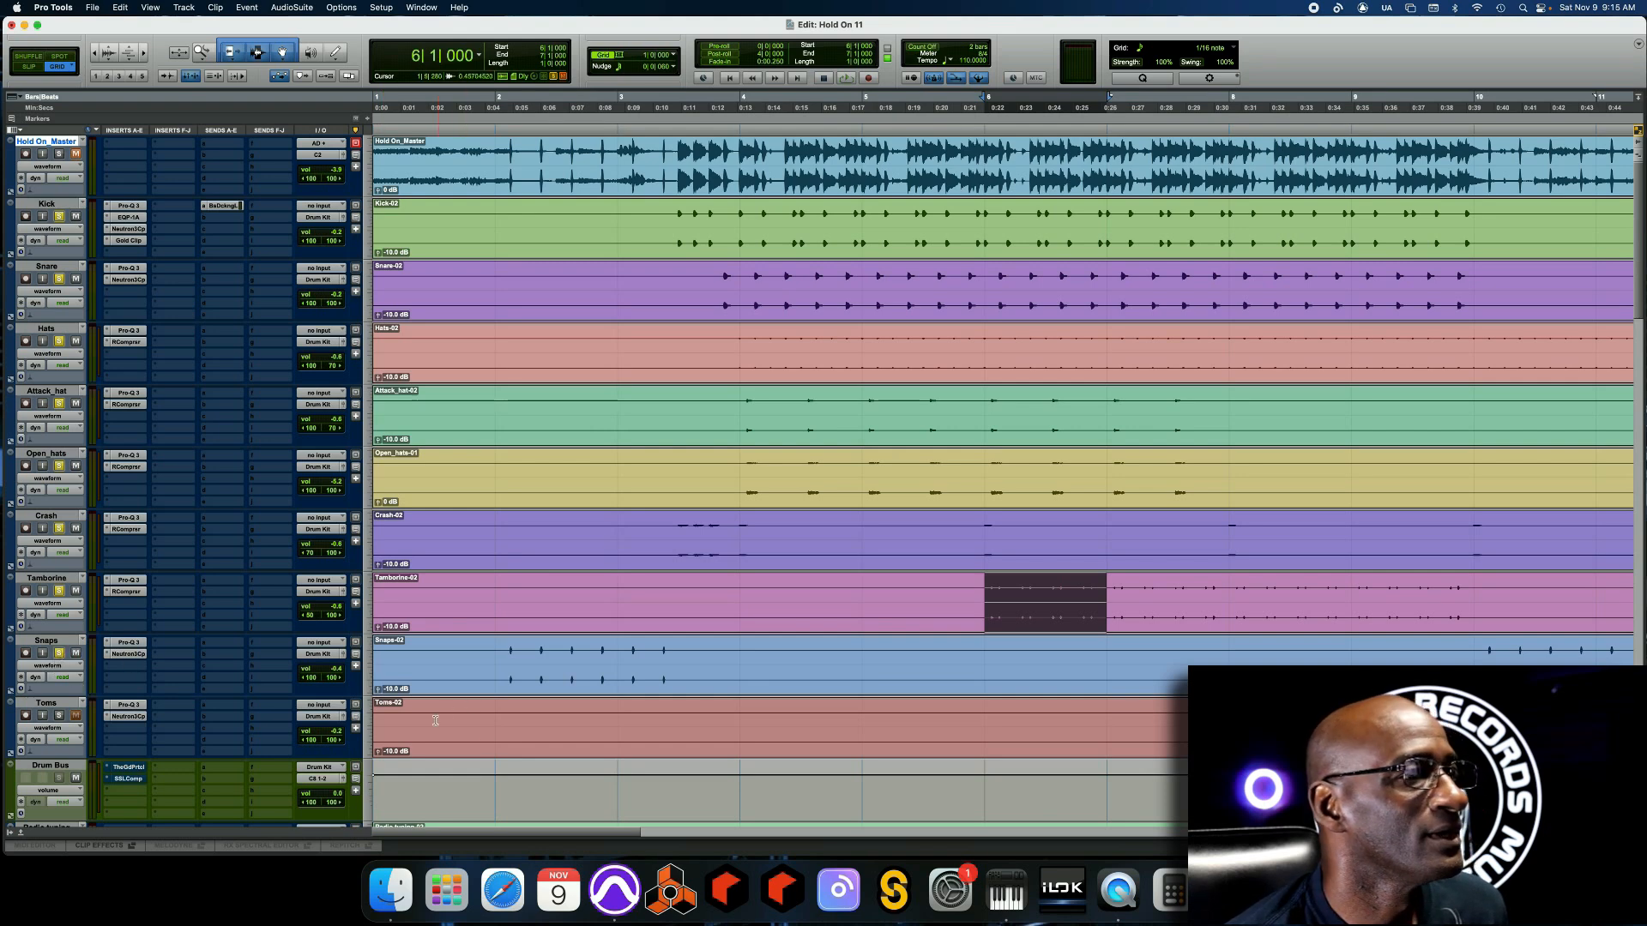
Select bars 2 to 3 on the Snaps track, open its Pro-Q 3 clear of the track controls, and play the selection with it bypassed
{"action": "left_click_drag", "start_coordinate": [502, 650], "coordinate": [691, 667]}
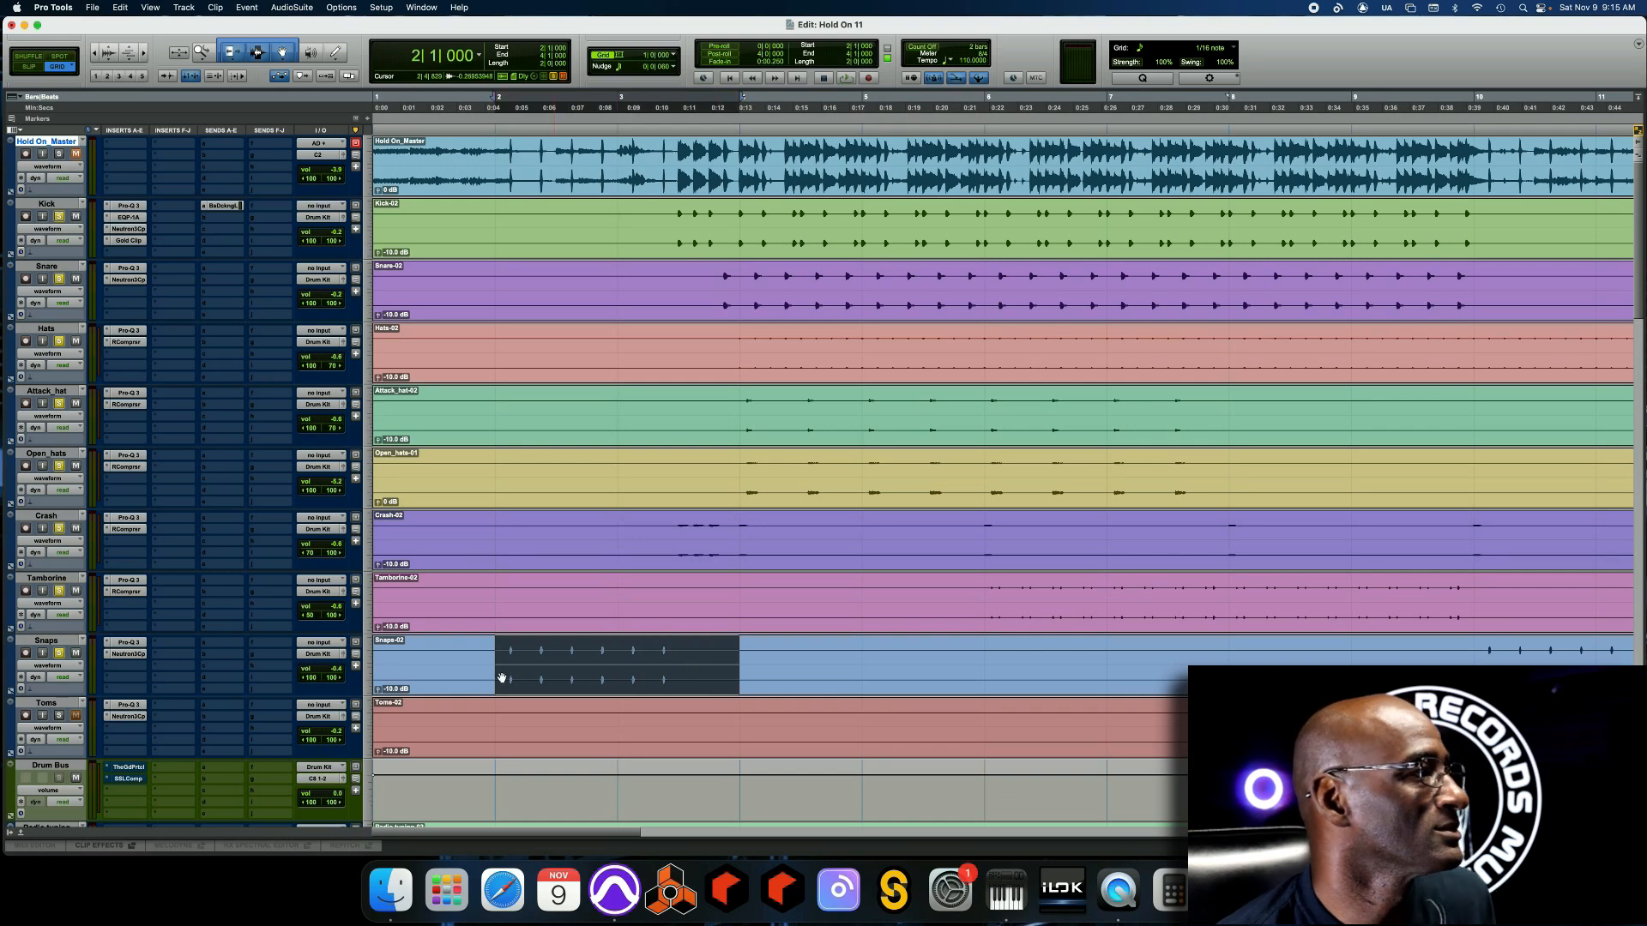
{"action": "left_click", "coordinate": [129, 643]}
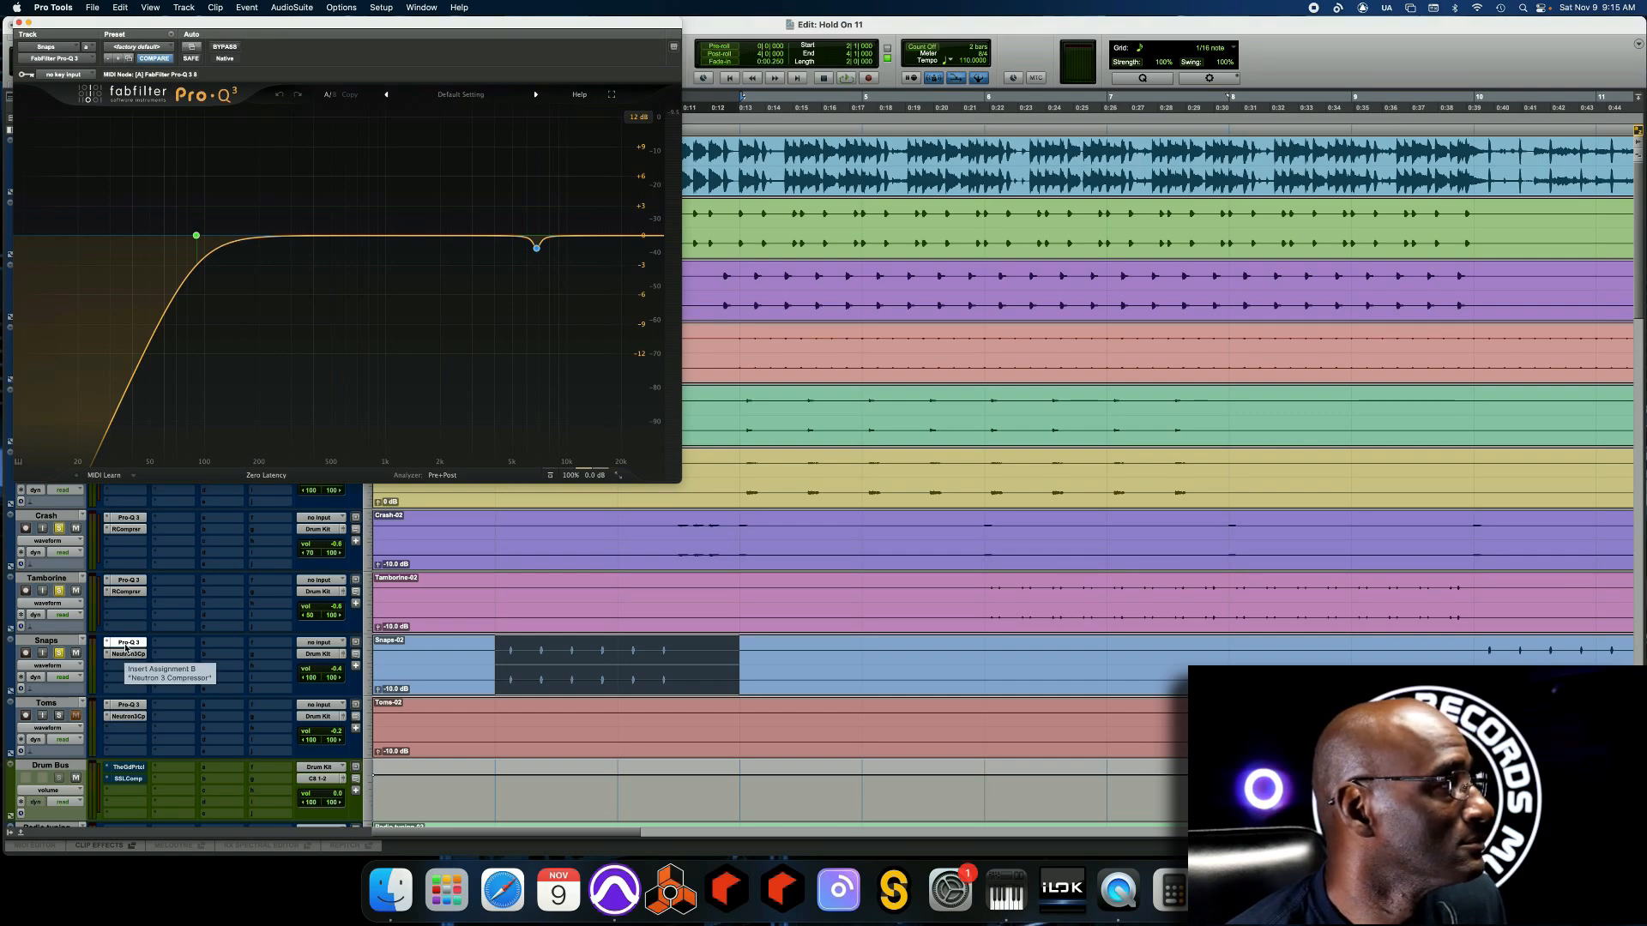
{"action": "left_click", "coordinate": [127, 644], "text": "super"}
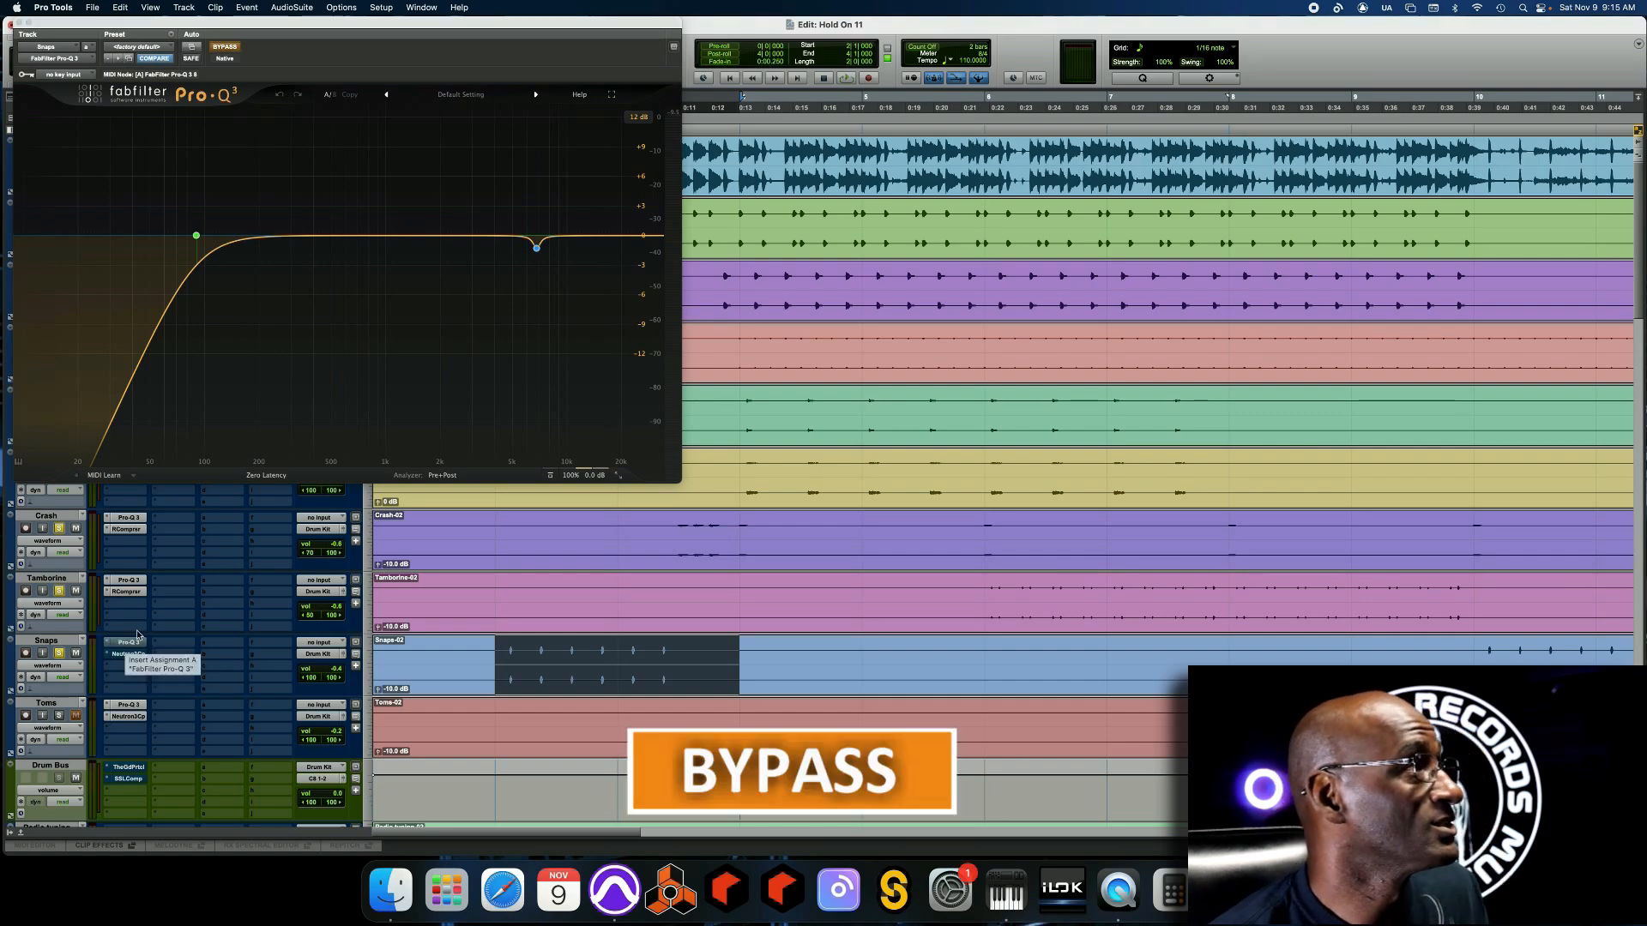
{"action": "left_click_drag", "start_coordinate": [489, 43], "coordinate": [1148, 140]}
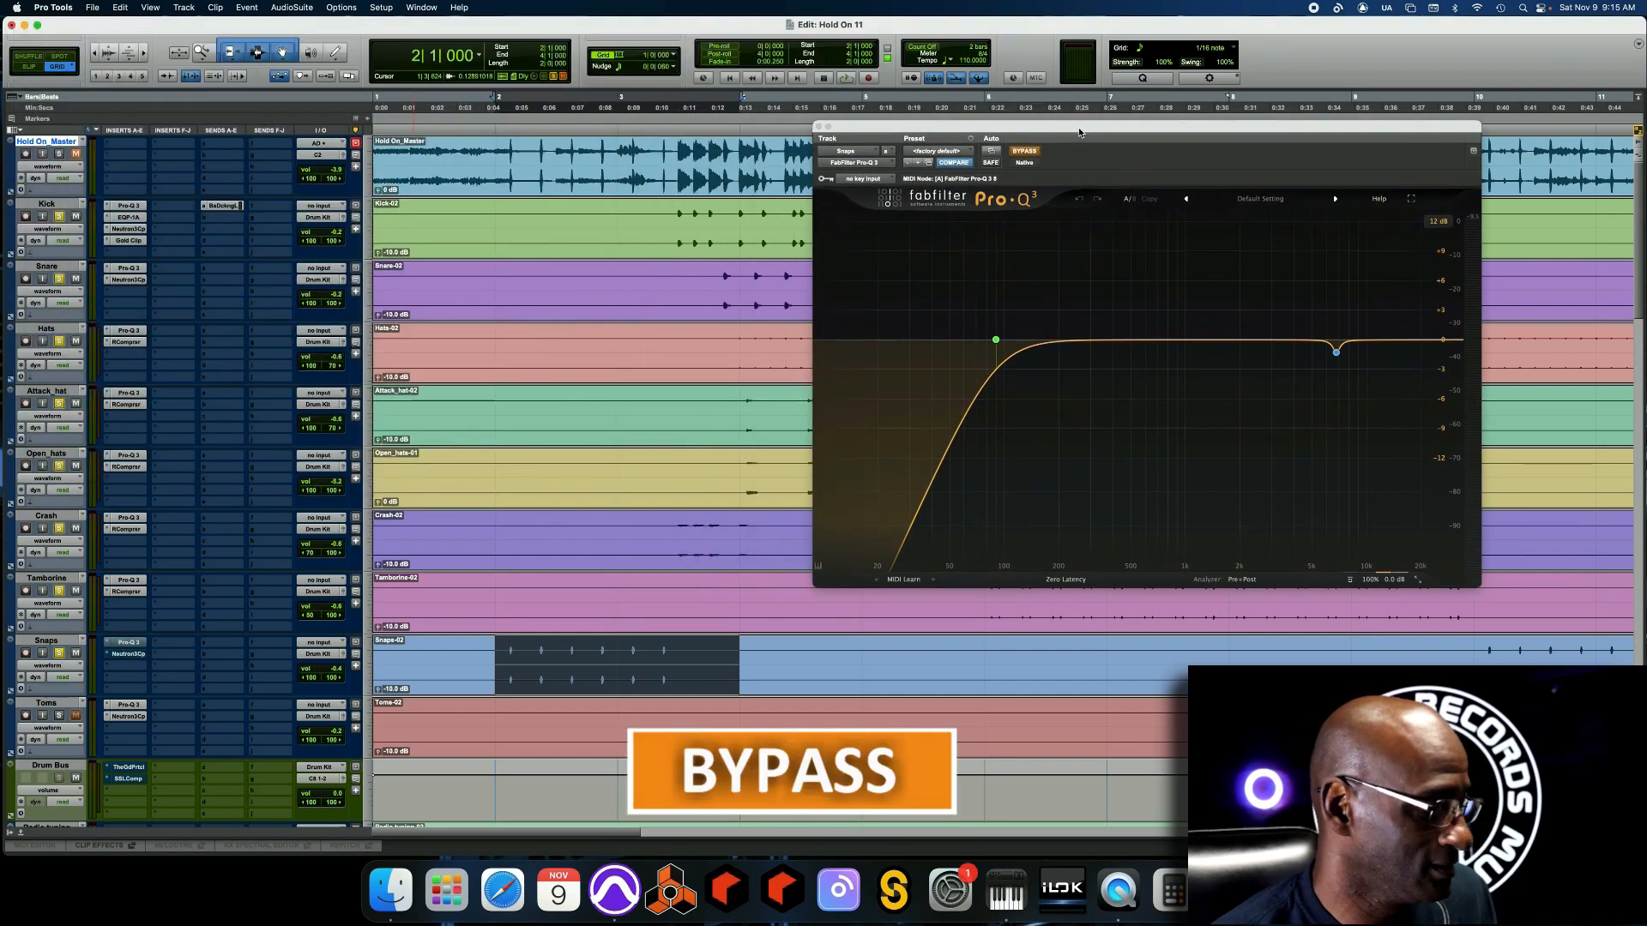
{"action": "key", "text": "space"}
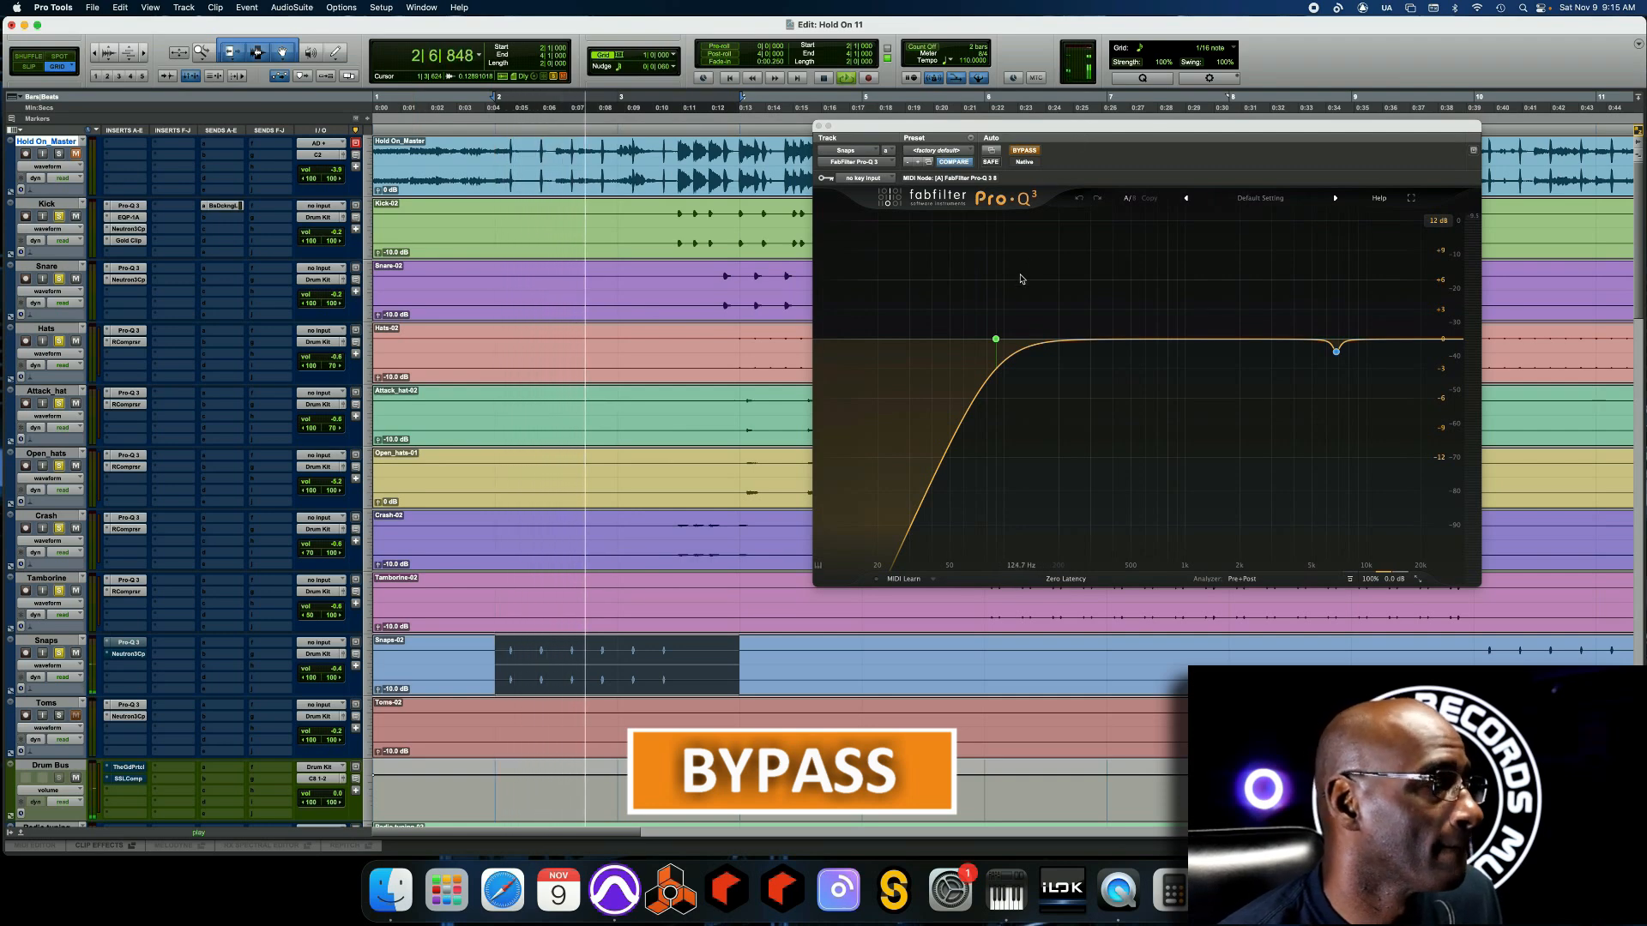
Compare the Snaps' Pro-Q 3 active and bypassed while bars 2 to 3 loop, leaving it active
{"action": "left_click", "coordinate": [1023, 150]}
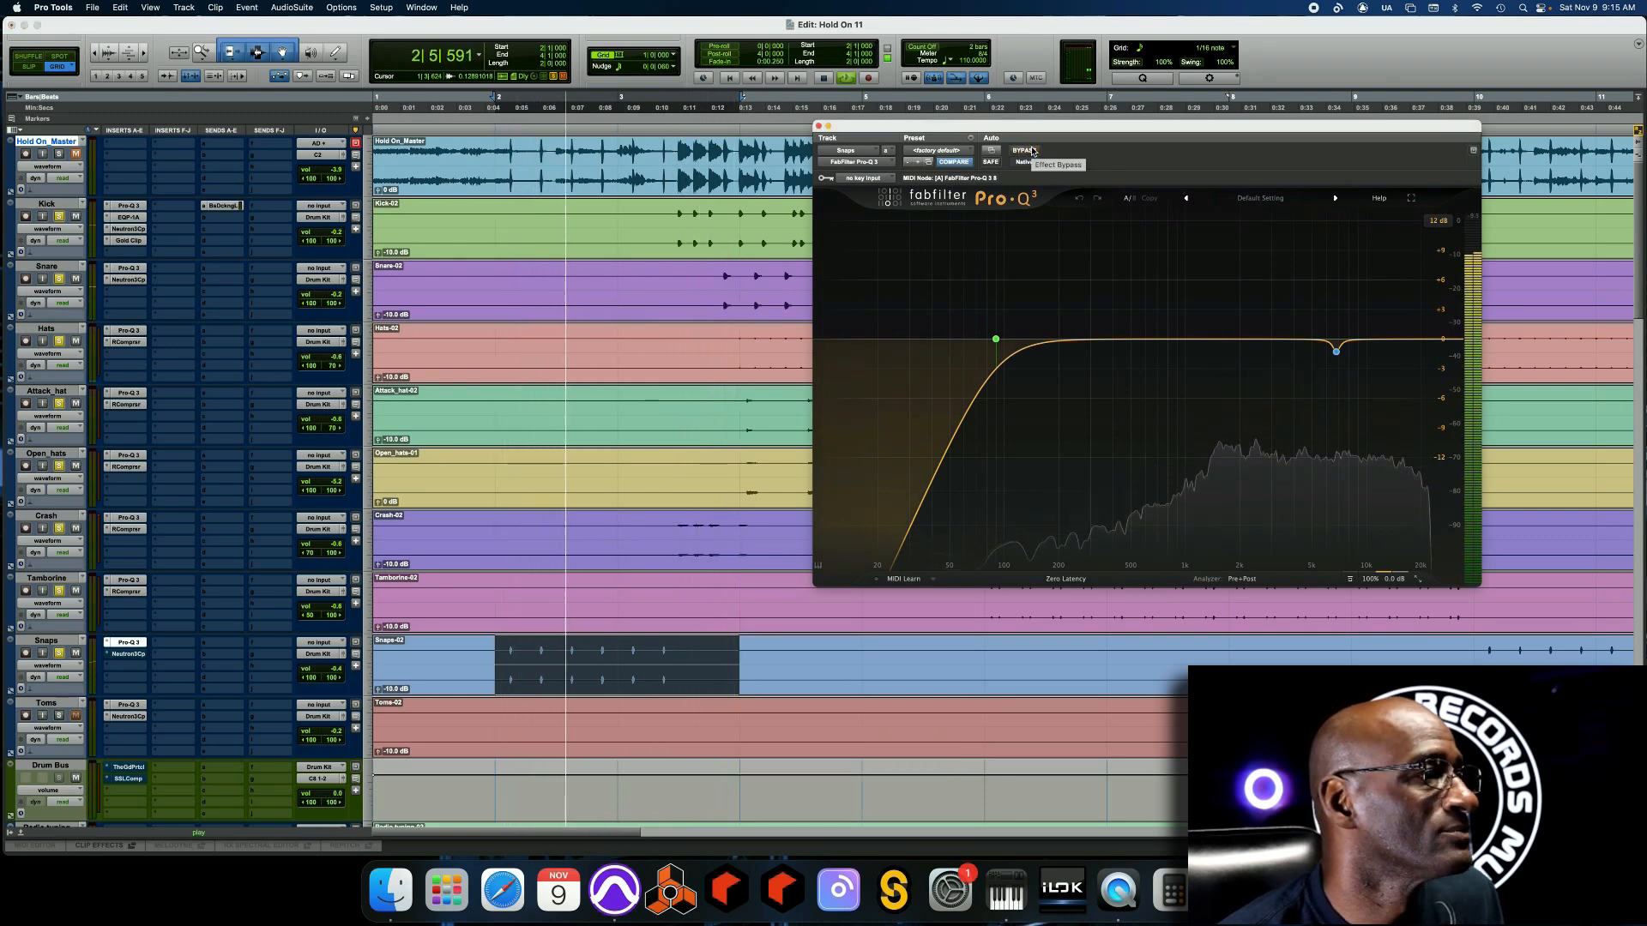
{"action": "left_click", "coordinate": [1032, 151]}
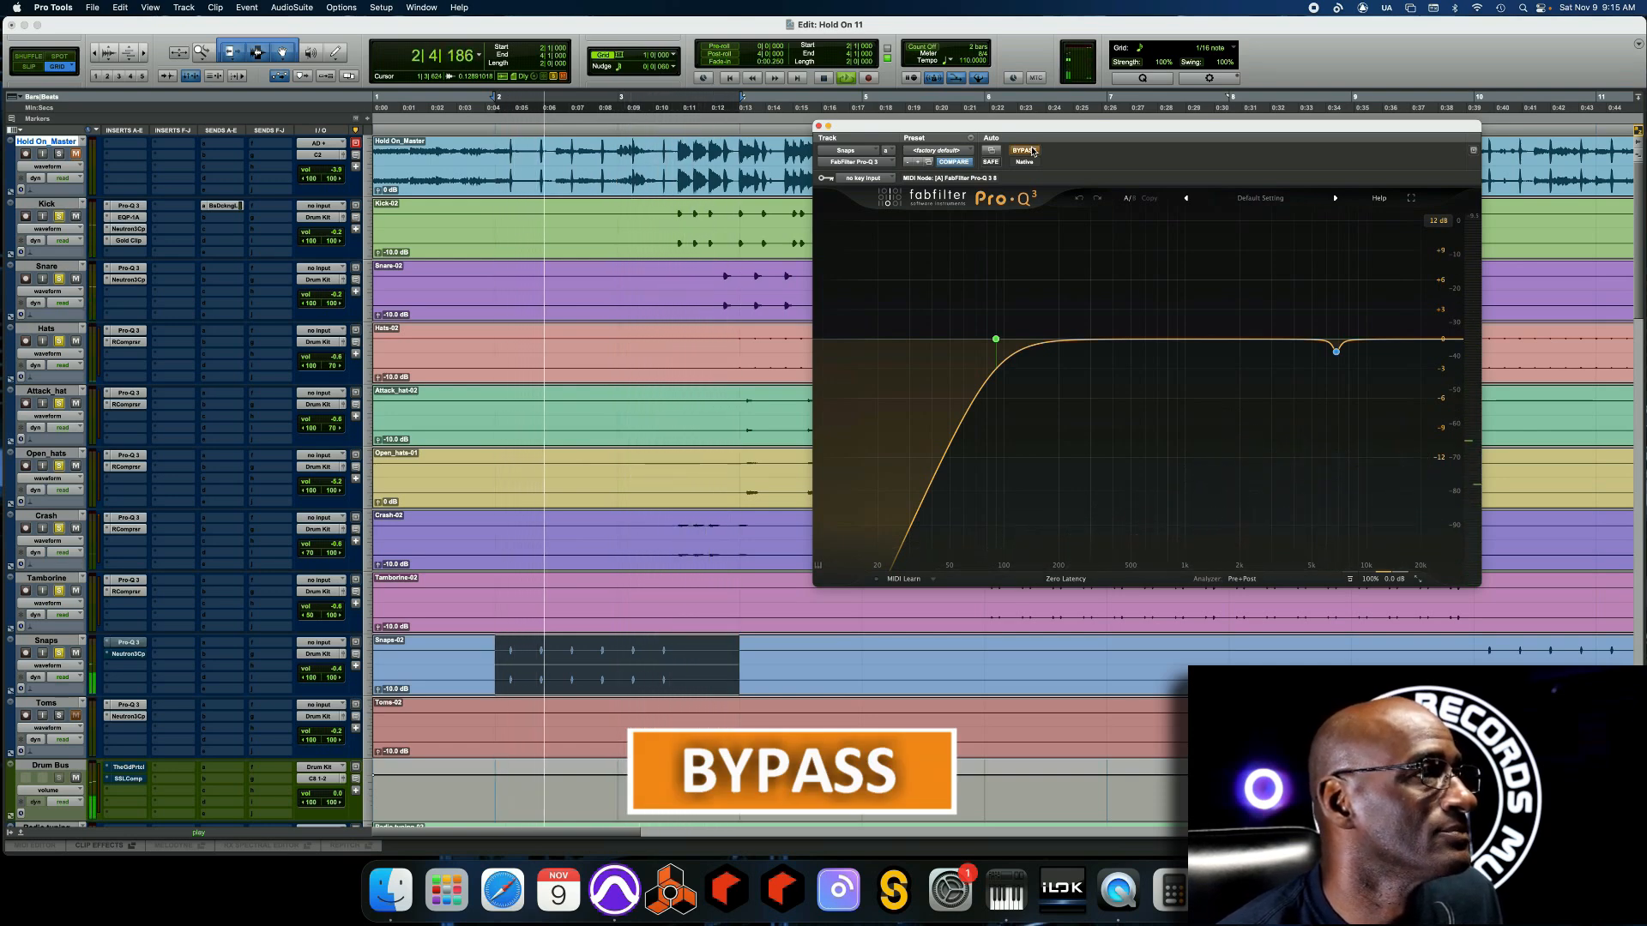
{"action": "left_click", "coordinate": [1033, 151]}
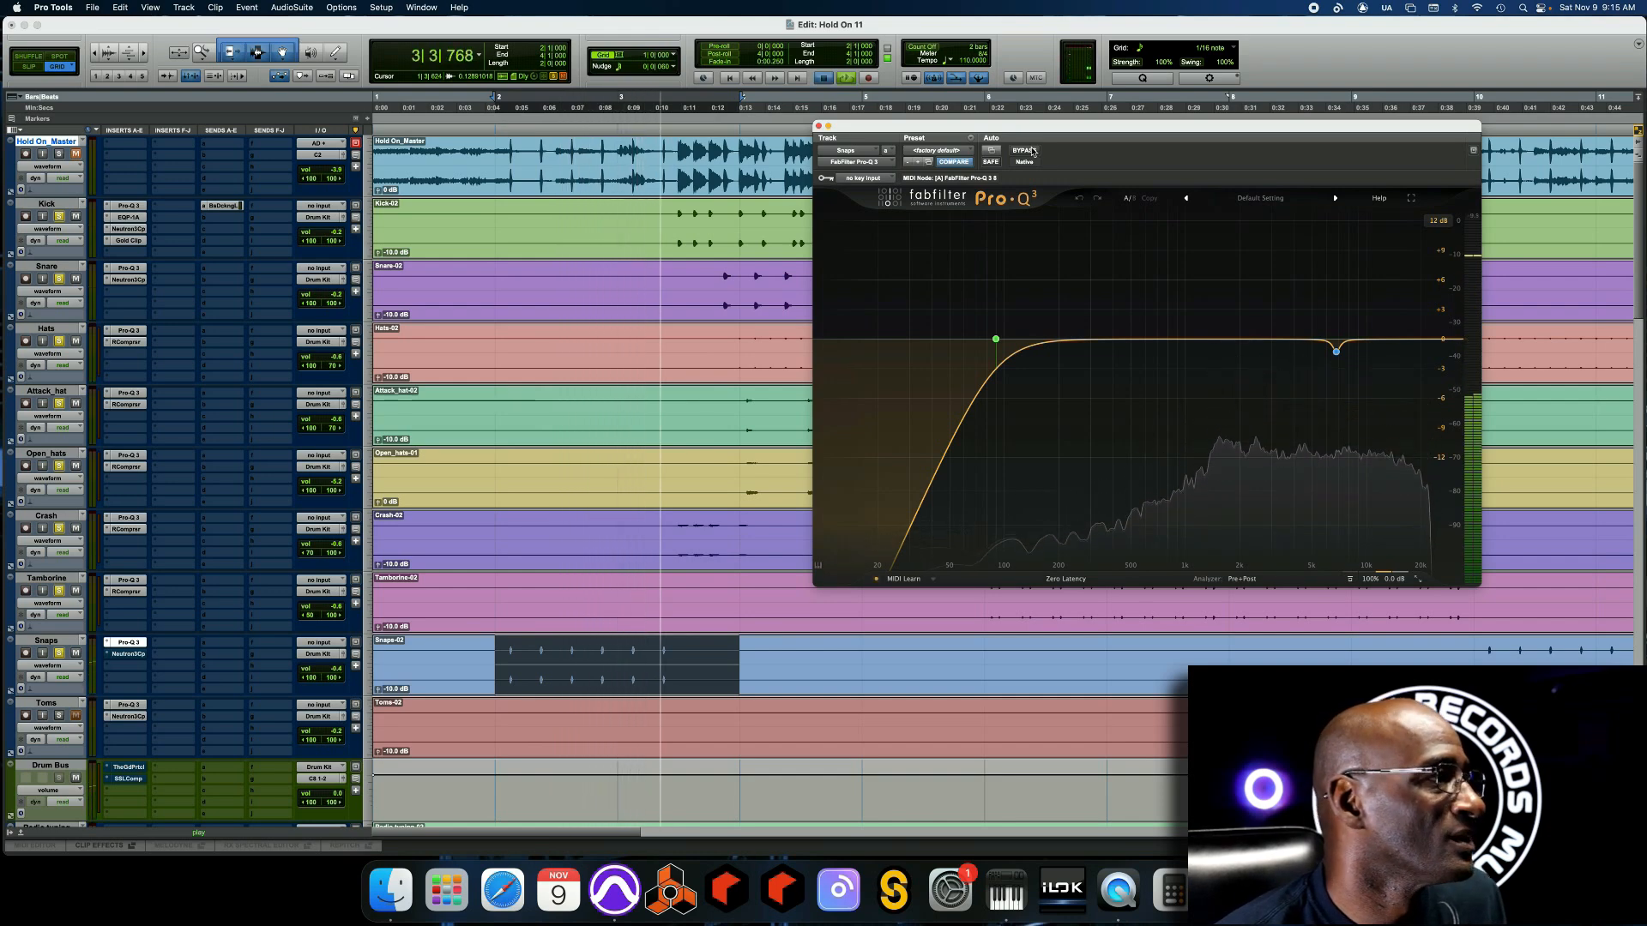
{"action": "key", "text": "space"}
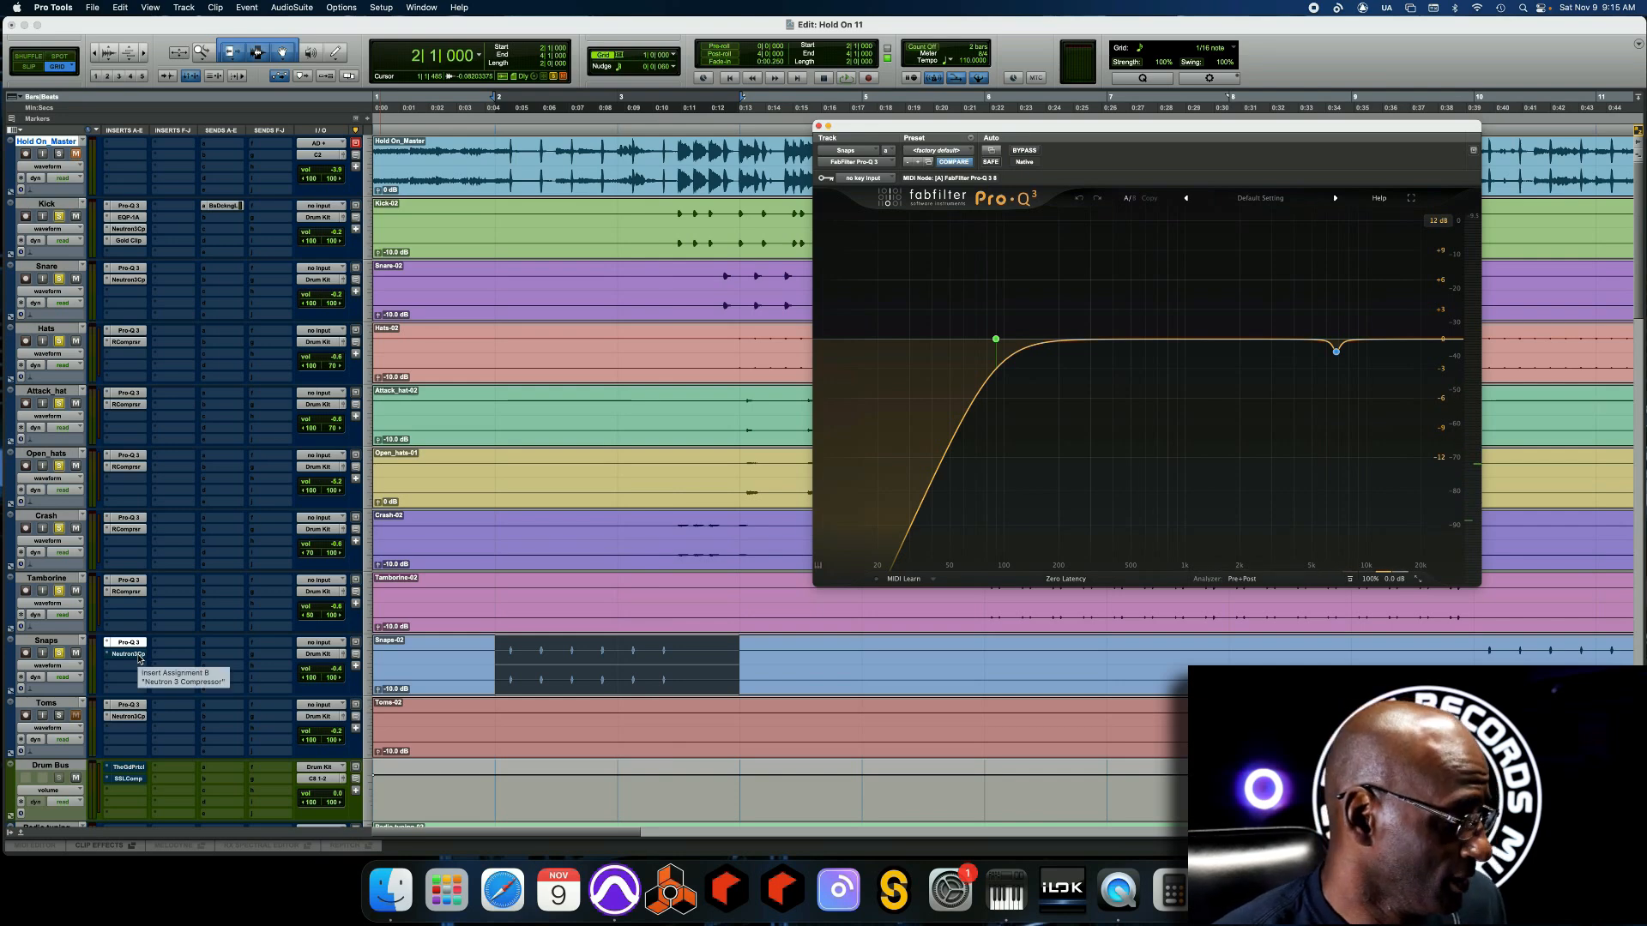
Open the Snaps' Neutron 3 Compressor and close the Snaps' Pro-Q 3 window
{"action": "left_click", "coordinate": [128, 655]}
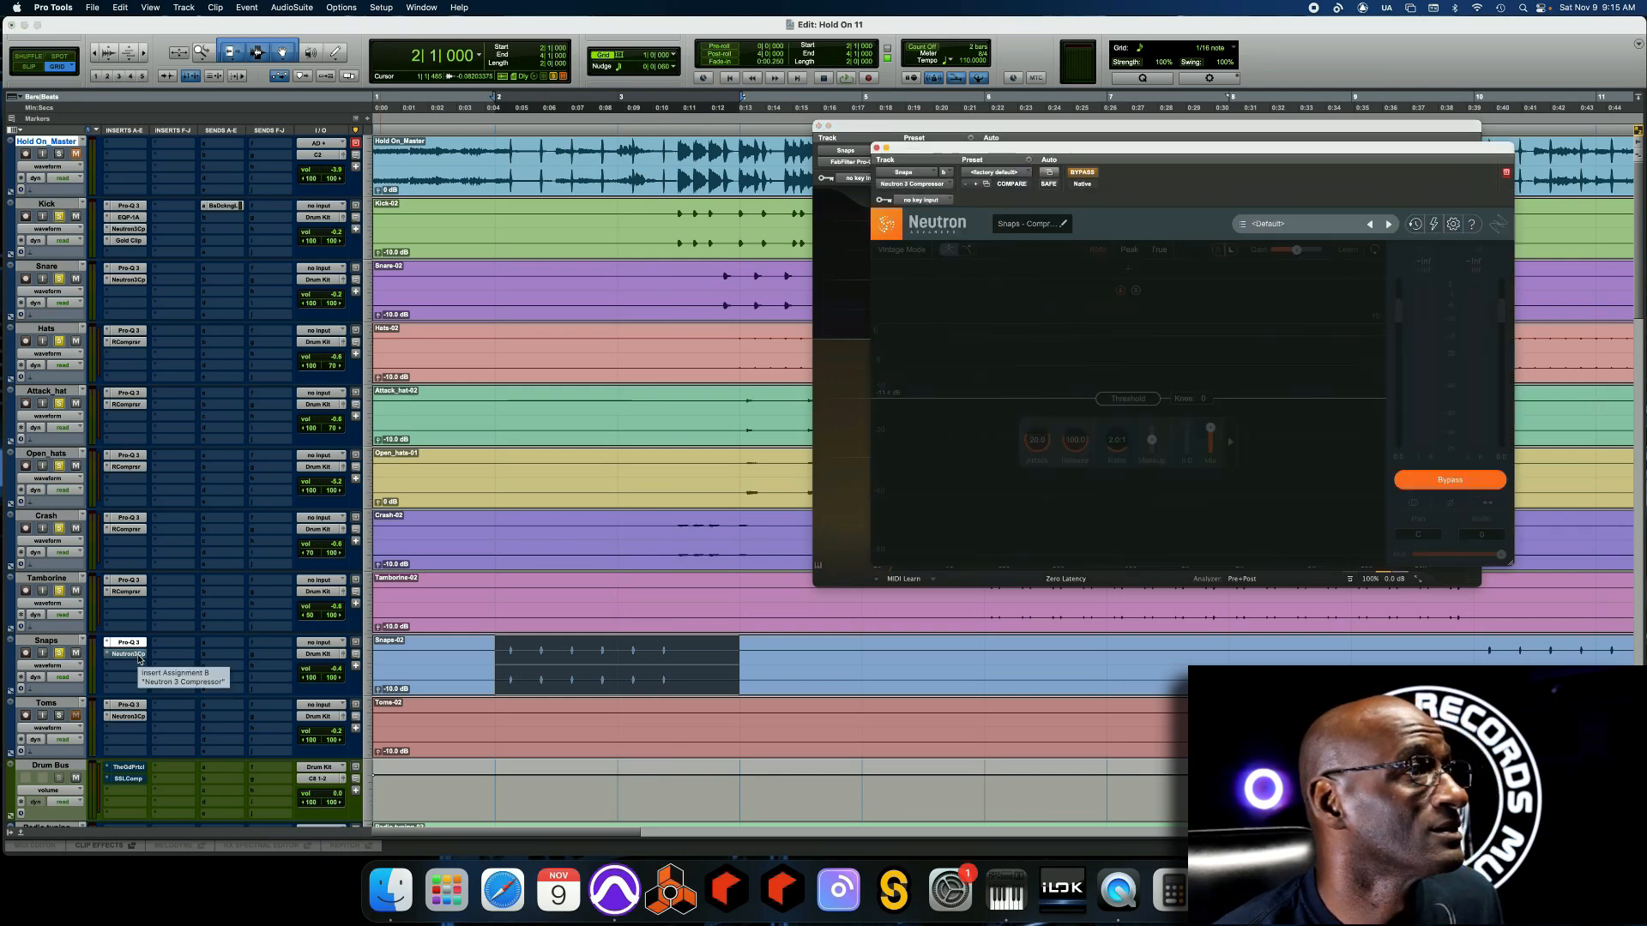
{"action": "left_click", "coordinate": [872, 126]}
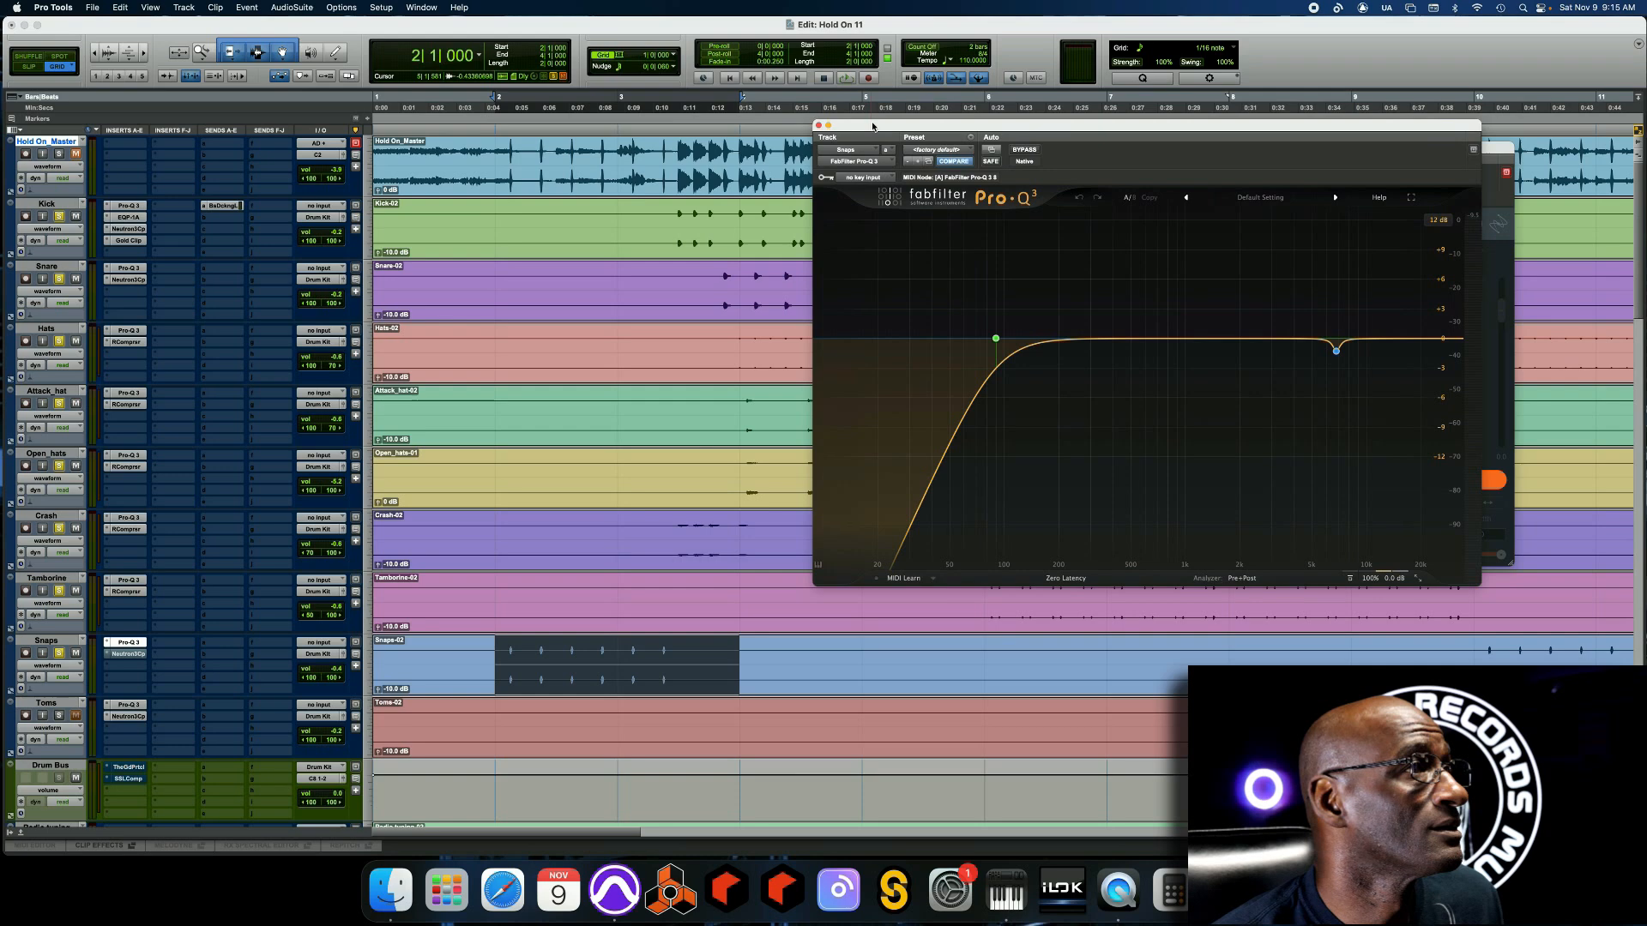
{"action": "left_click", "coordinate": [817, 125]}
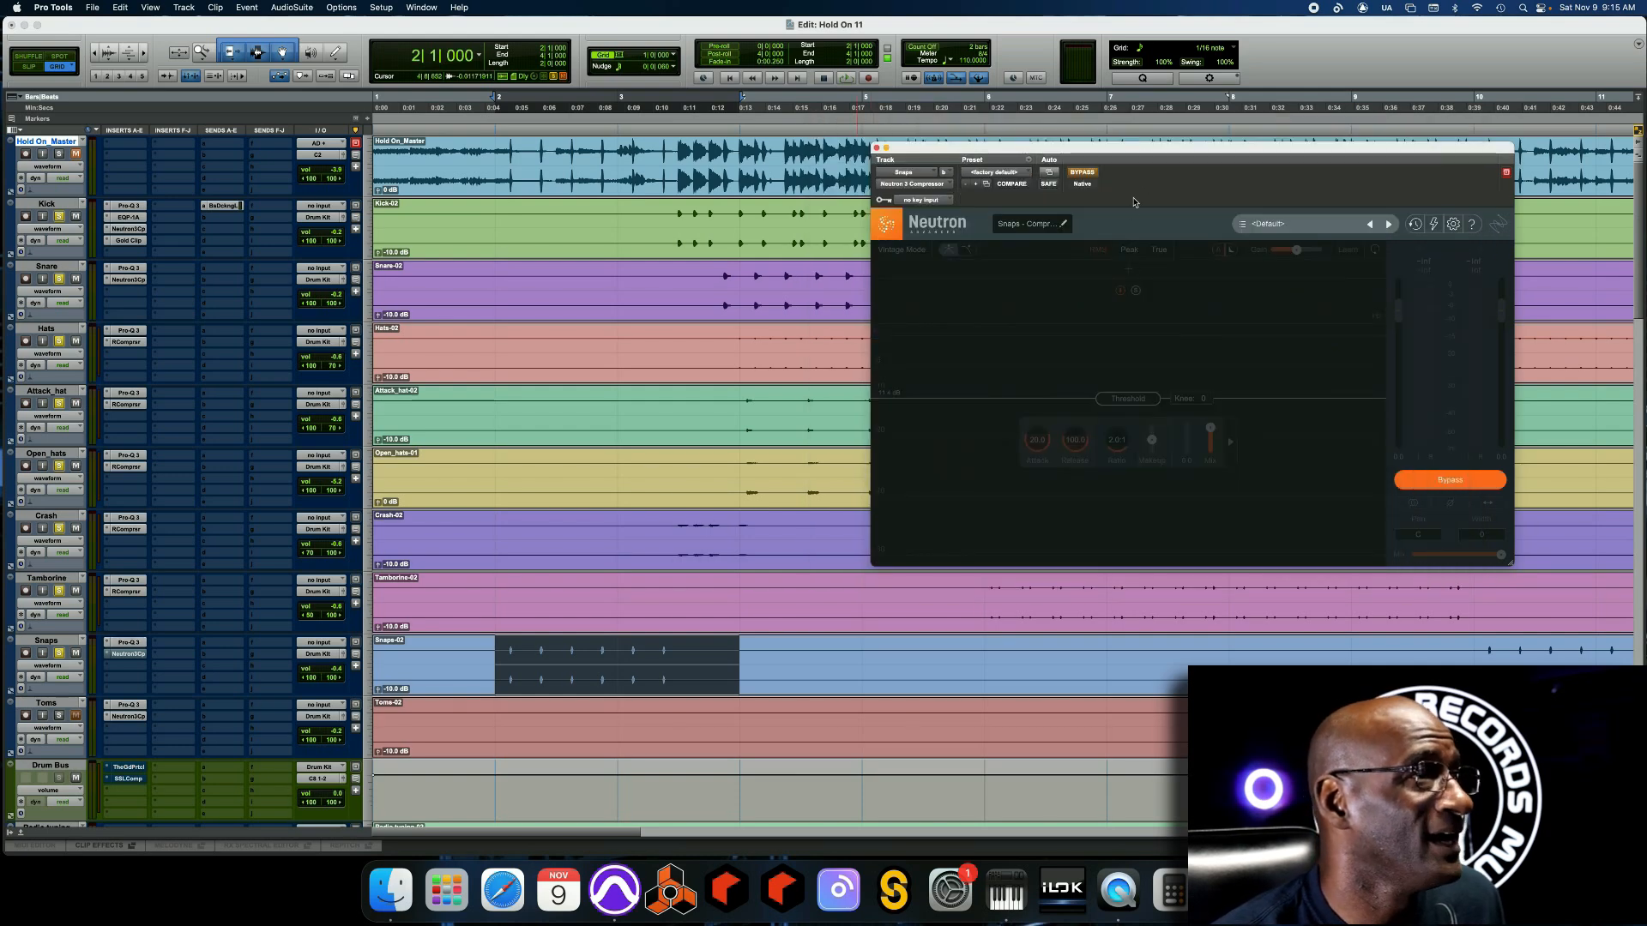
Activate the Snaps' Neutron 3 Compressor and compare it active and bypassed while bars 2 to 3 loop
{"action": "left_click", "coordinate": [1087, 174]}
{"action": "key", "text": "space"}
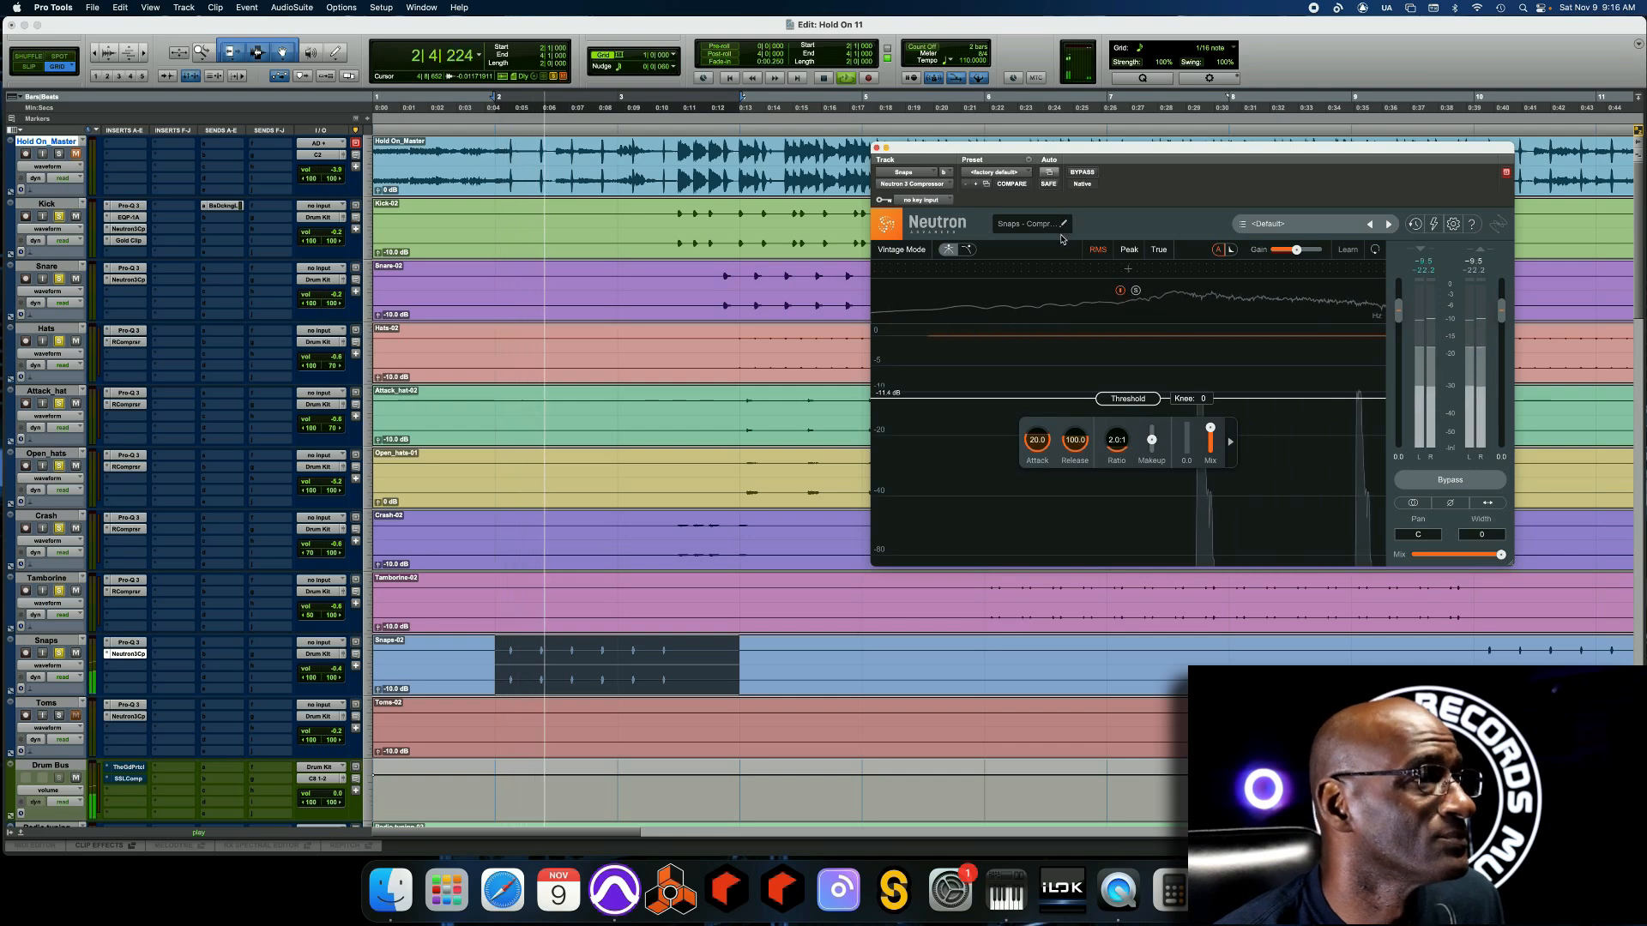
{"action": "left_click", "coordinate": [1082, 175]}
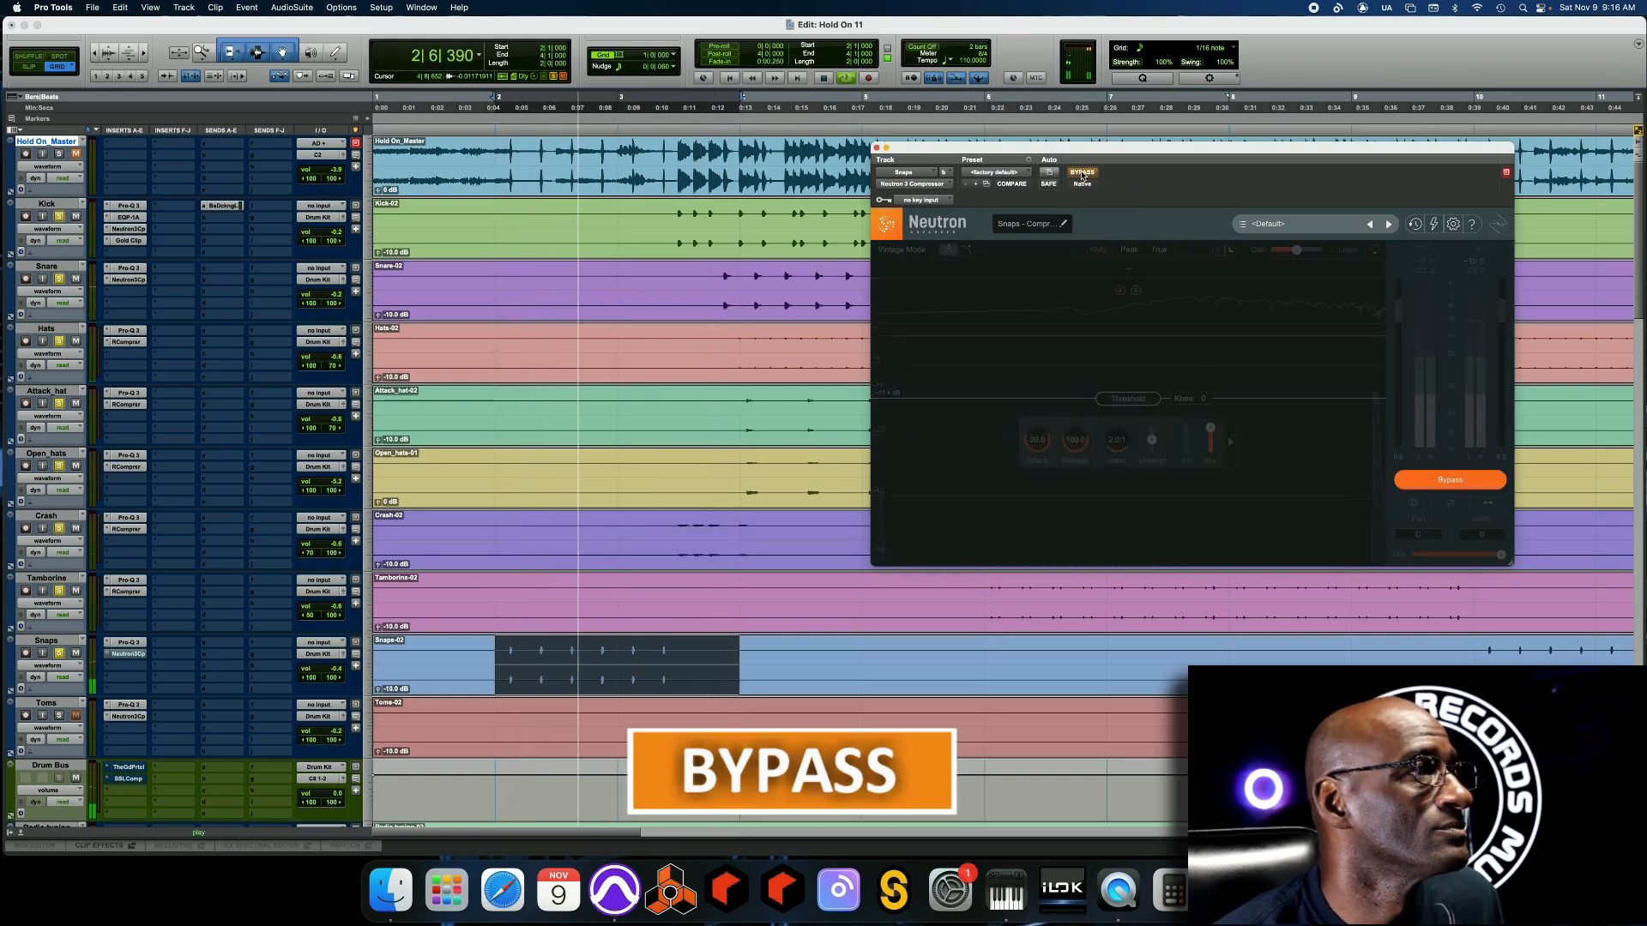
{"action": "left_click", "coordinate": [1082, 174]}
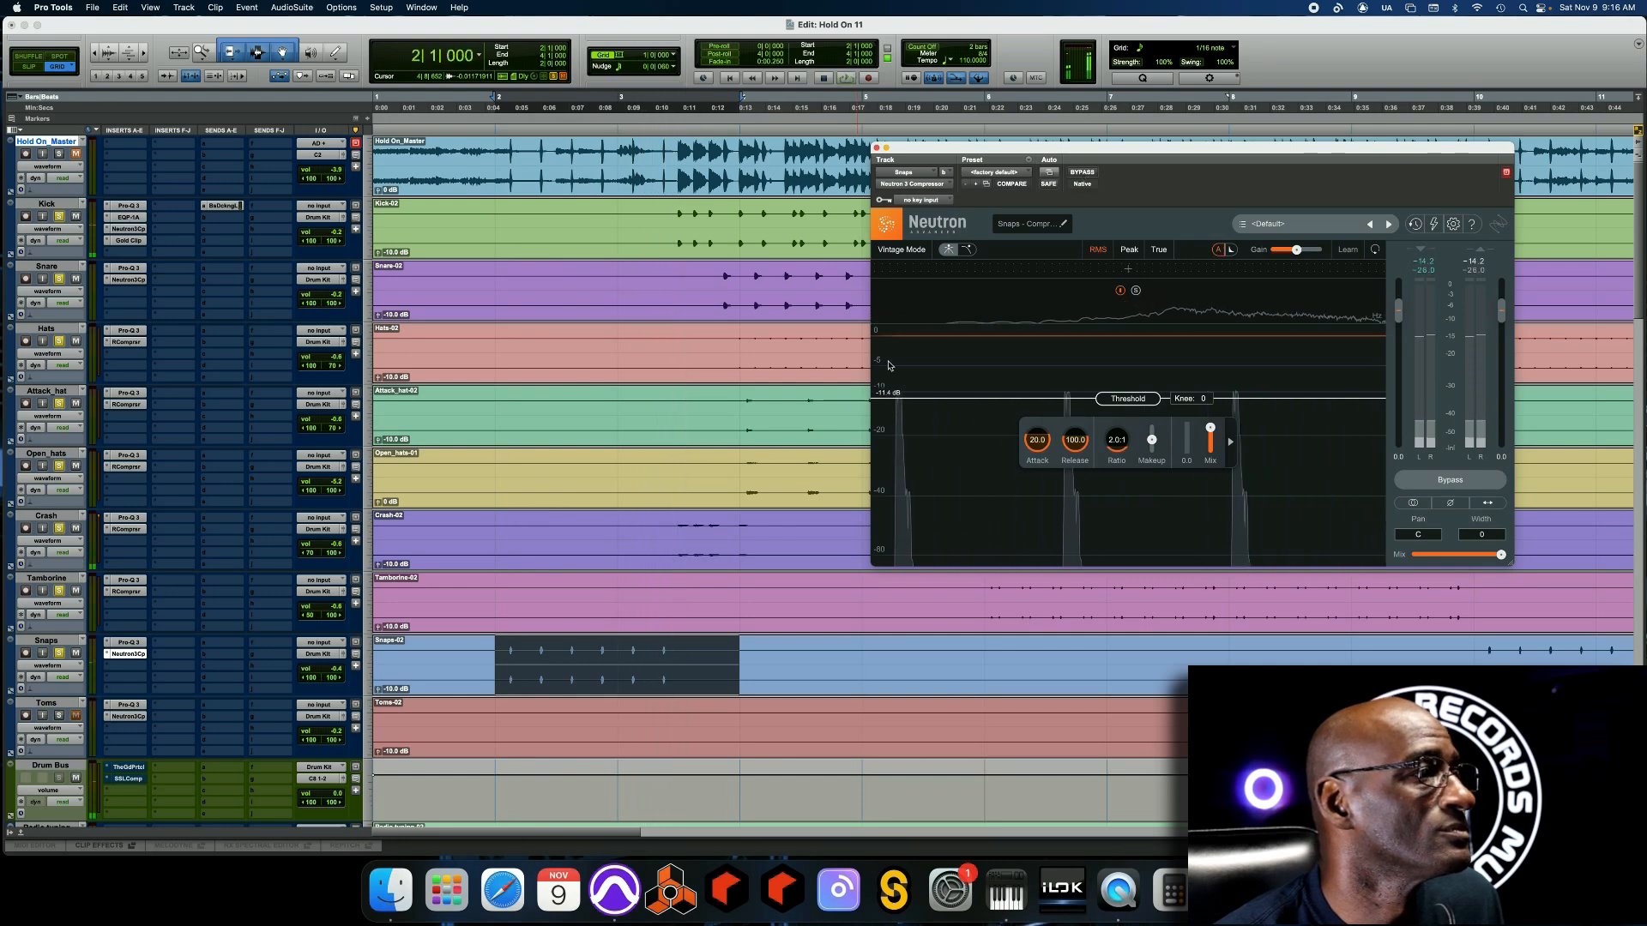
Shorten the Snaps selection to bar 2, compare the Neutron 3 Compressor active and bypassed again, and close it while active
{"action": "left_click_drag", "start_coordinate": [497, 655], "coordinate": [614, 650]}
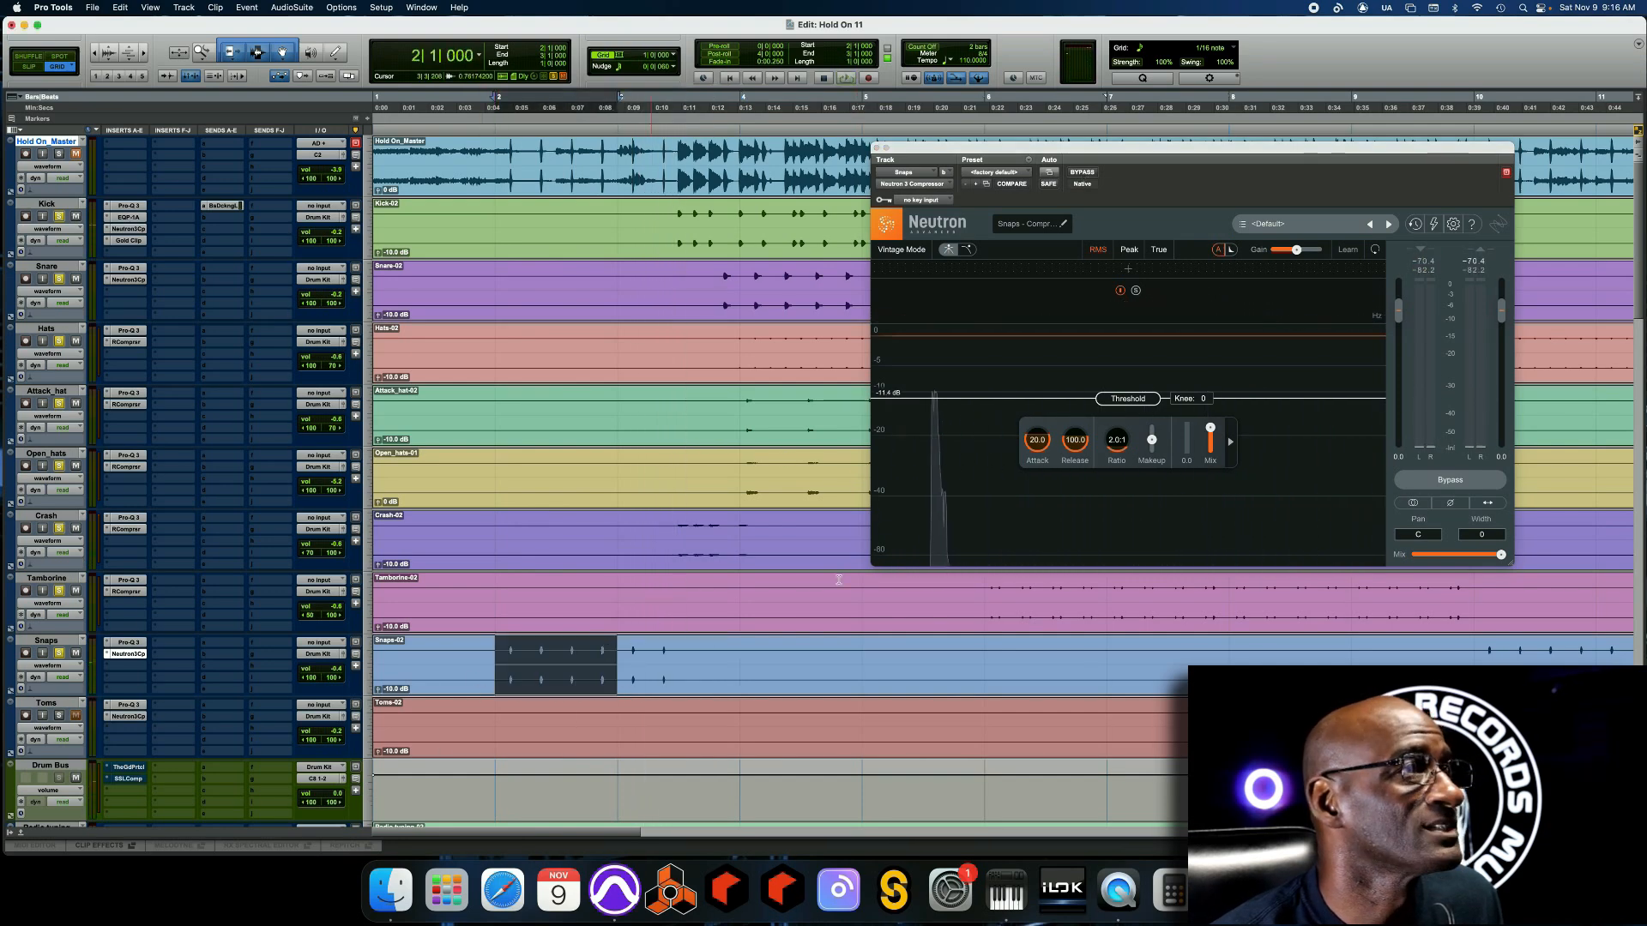
{"action": "key", "text": "space"}
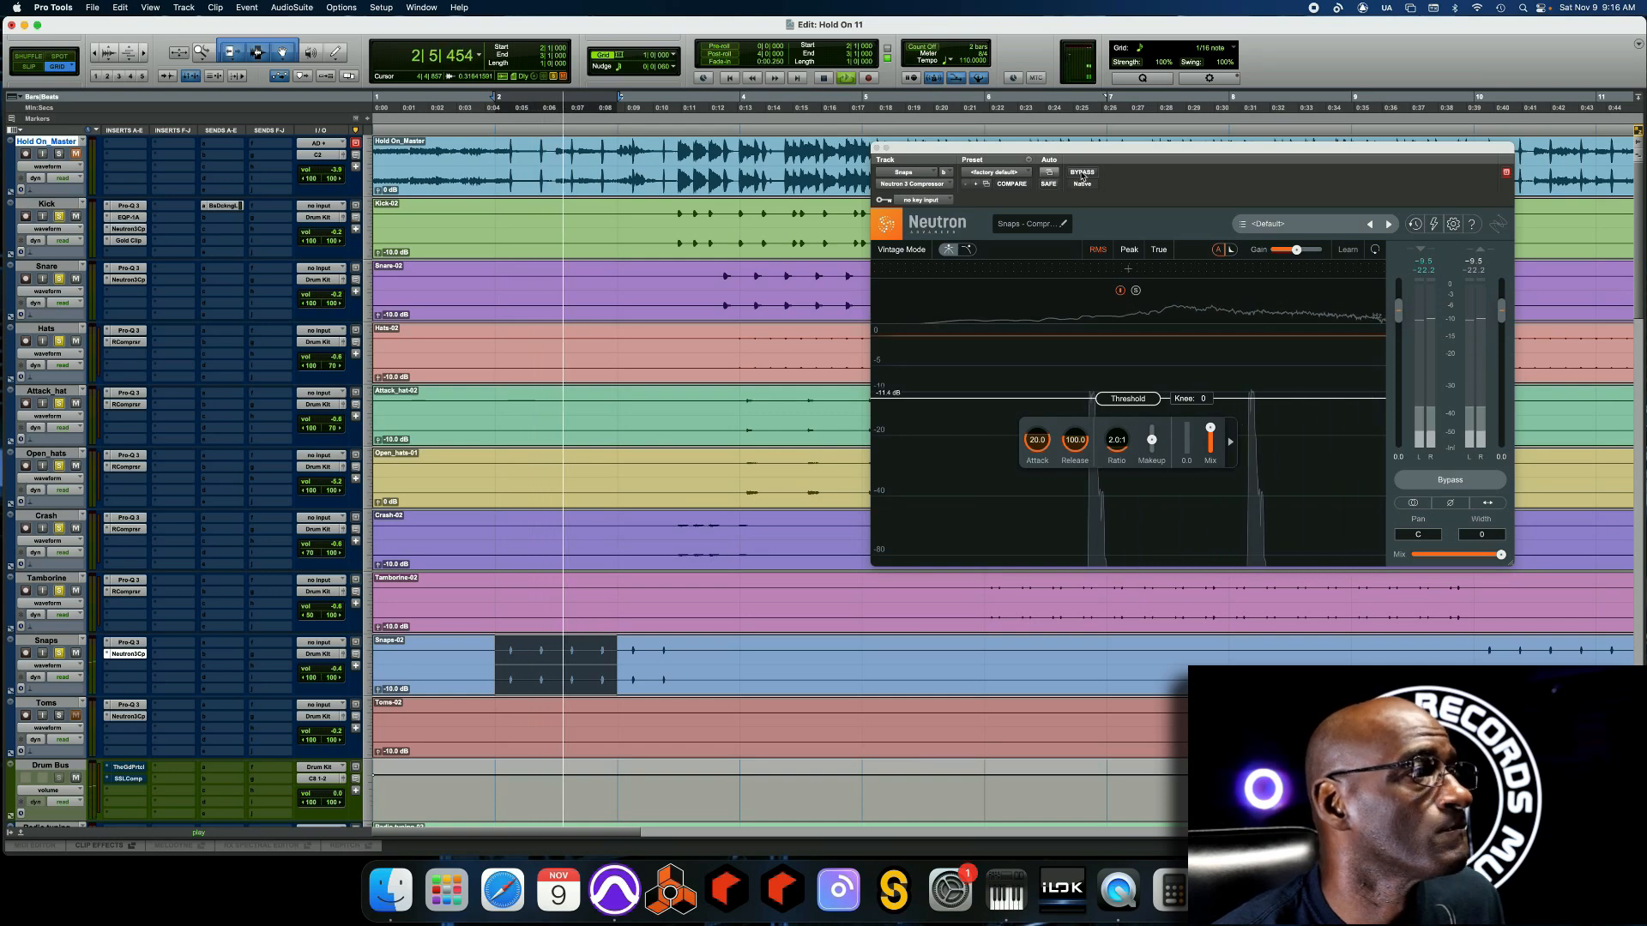
{"action": "left_click", "coordinate": [1082, 173]}
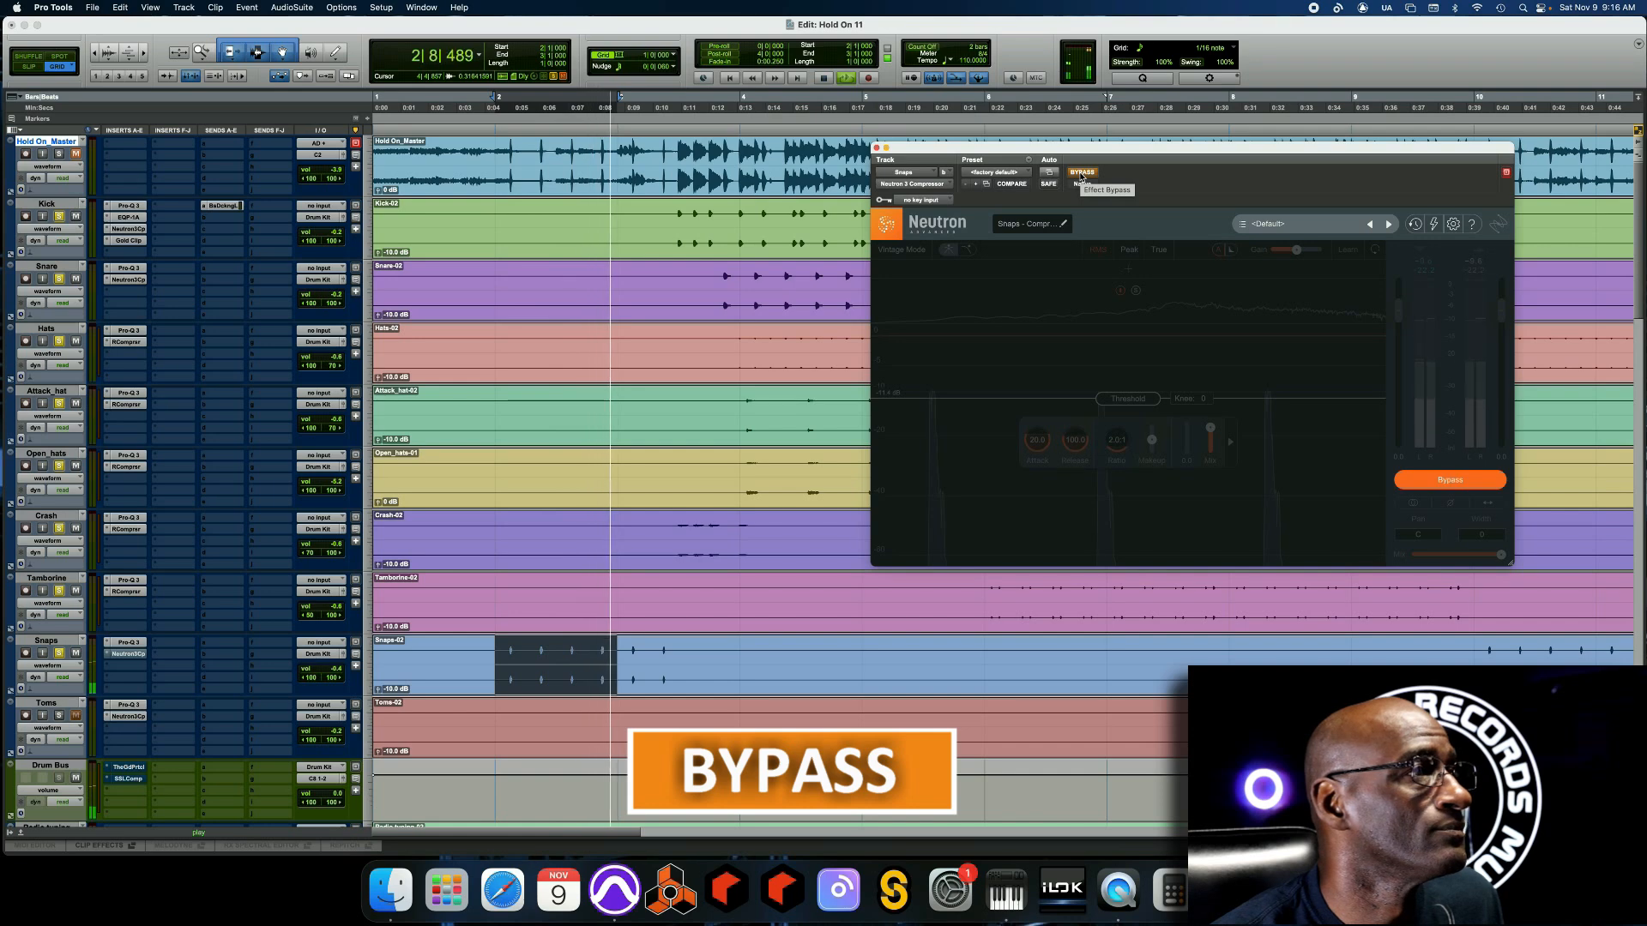
{"action": "left_click", "coordinate": [1082, 174]}
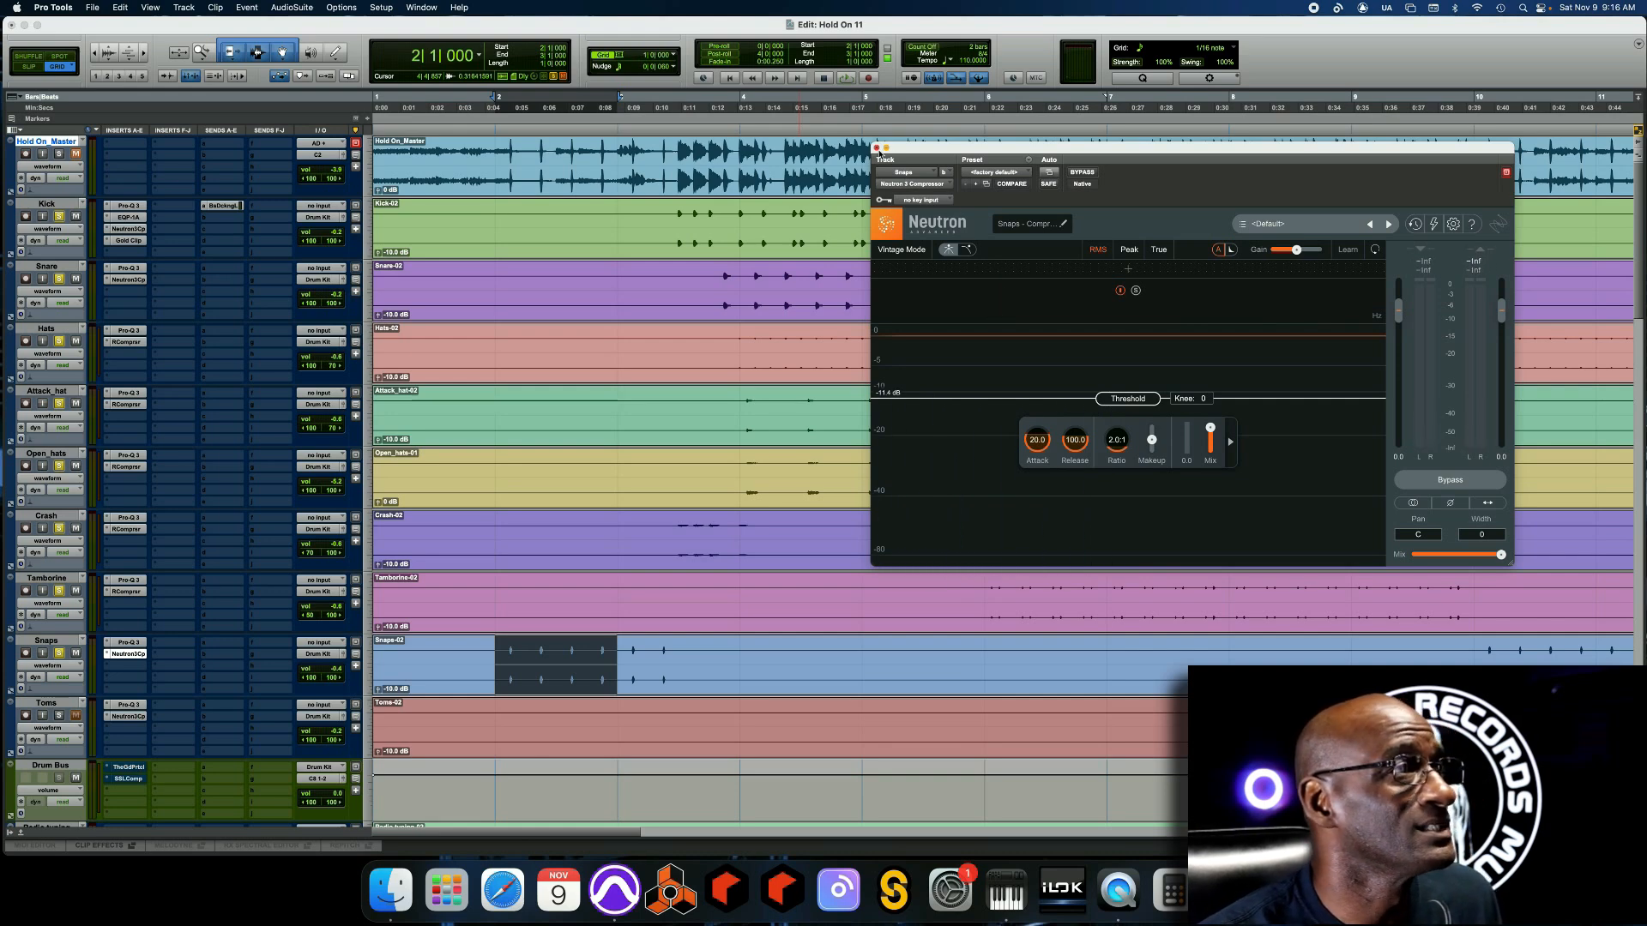
{"action": "left_click", "coordinate": [876, 149]}
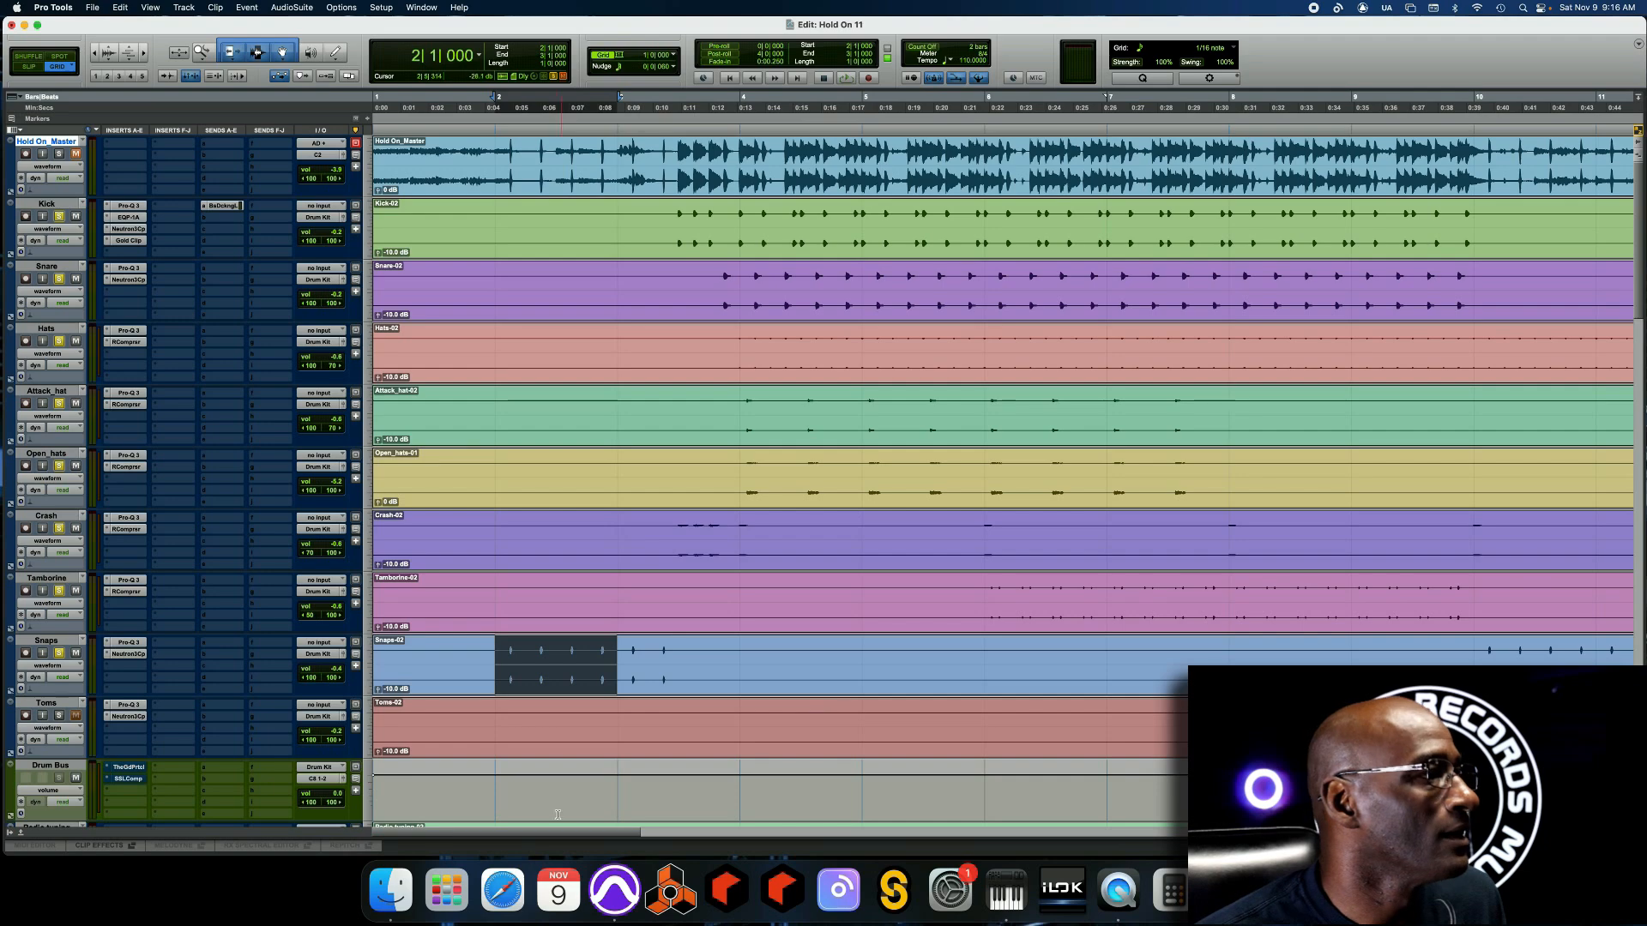
Select bar 23 on the Toms track, play it with its plug-ins bypassed, and open its Pro-Q 3
{"action": "left_click_drag", "start_coordinate": [549, 839], "coordinate": [993, 872]}
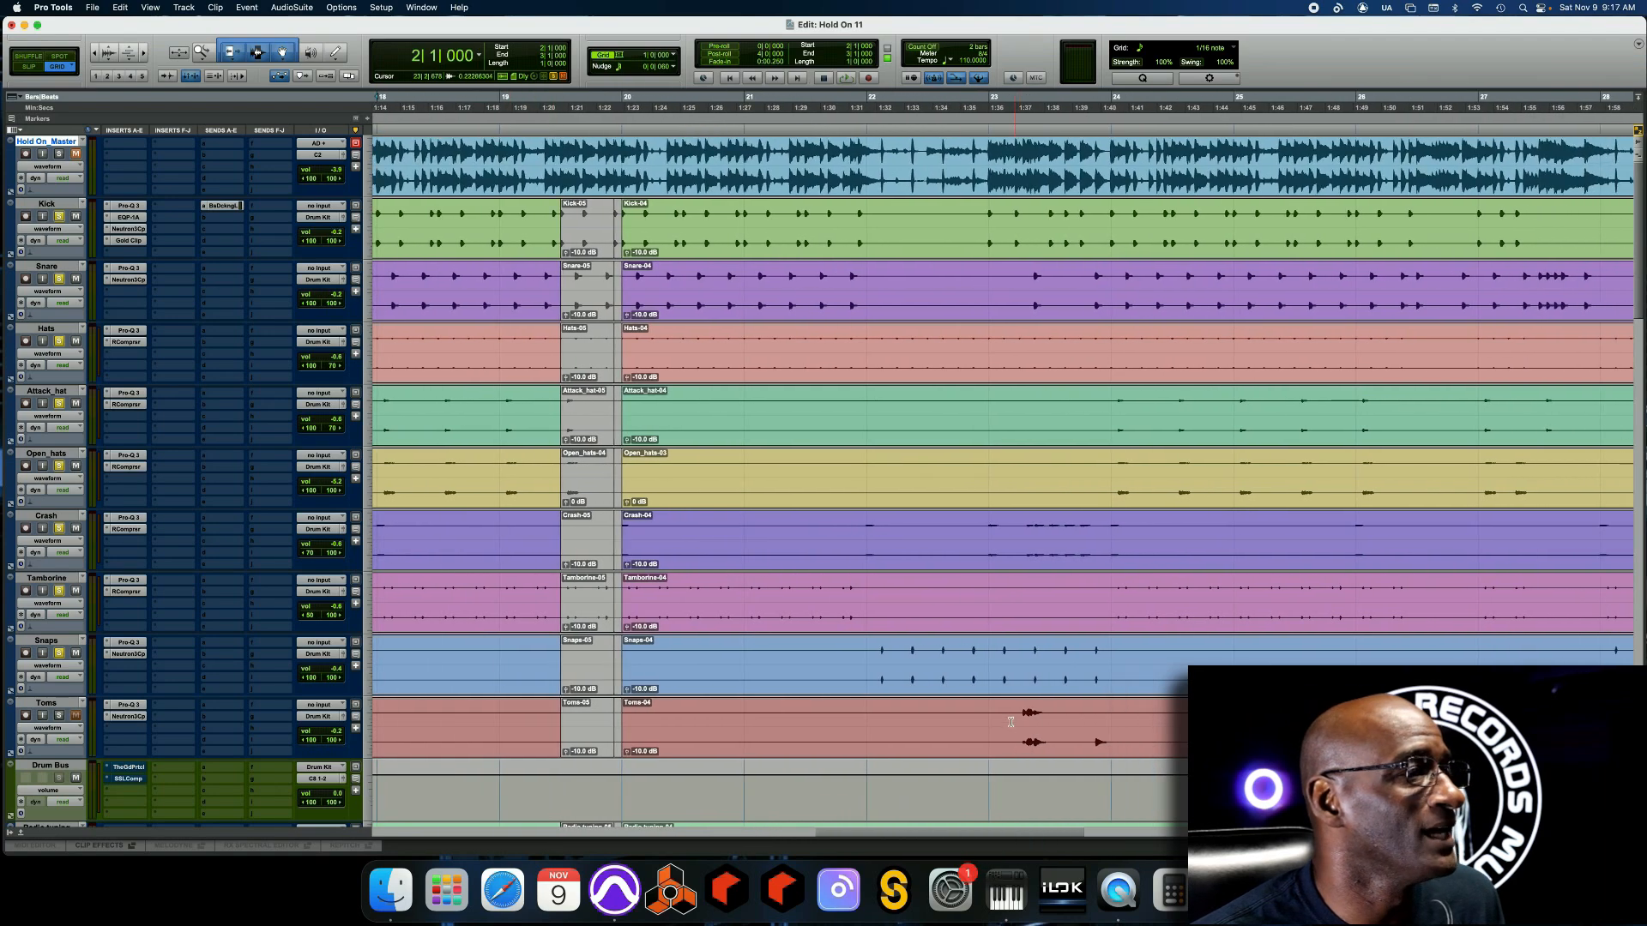
{"action": "left_click_drag", "start_coordinate": [1054, 719], "coordinate": [1112, 720]}
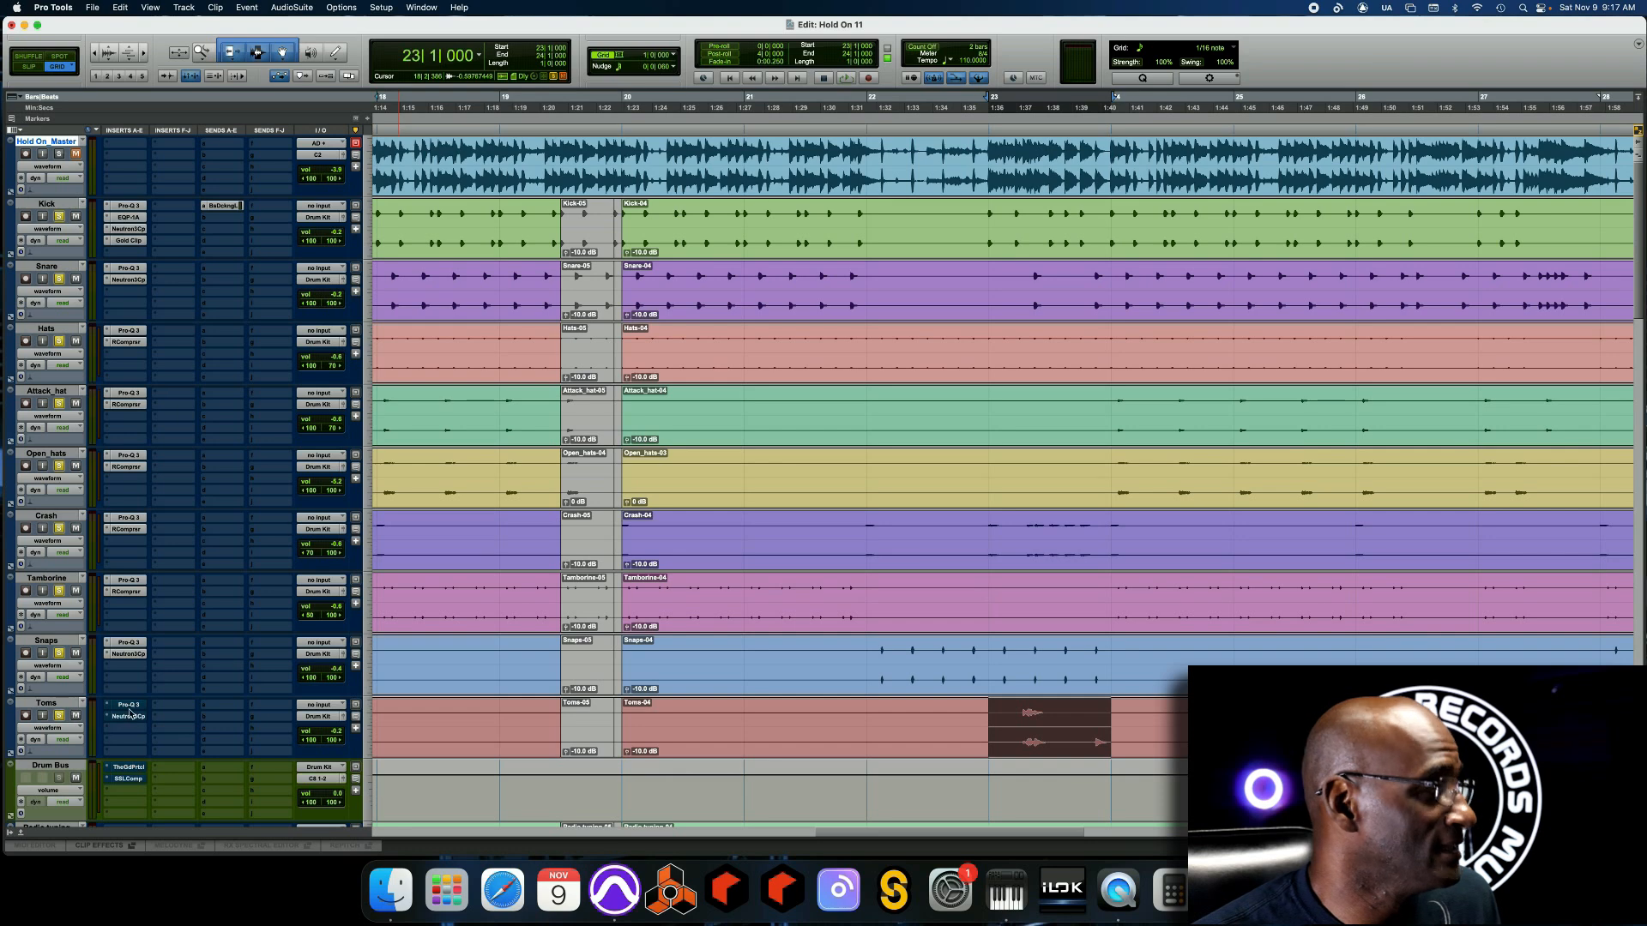
{"action": "key", "text": "space"}
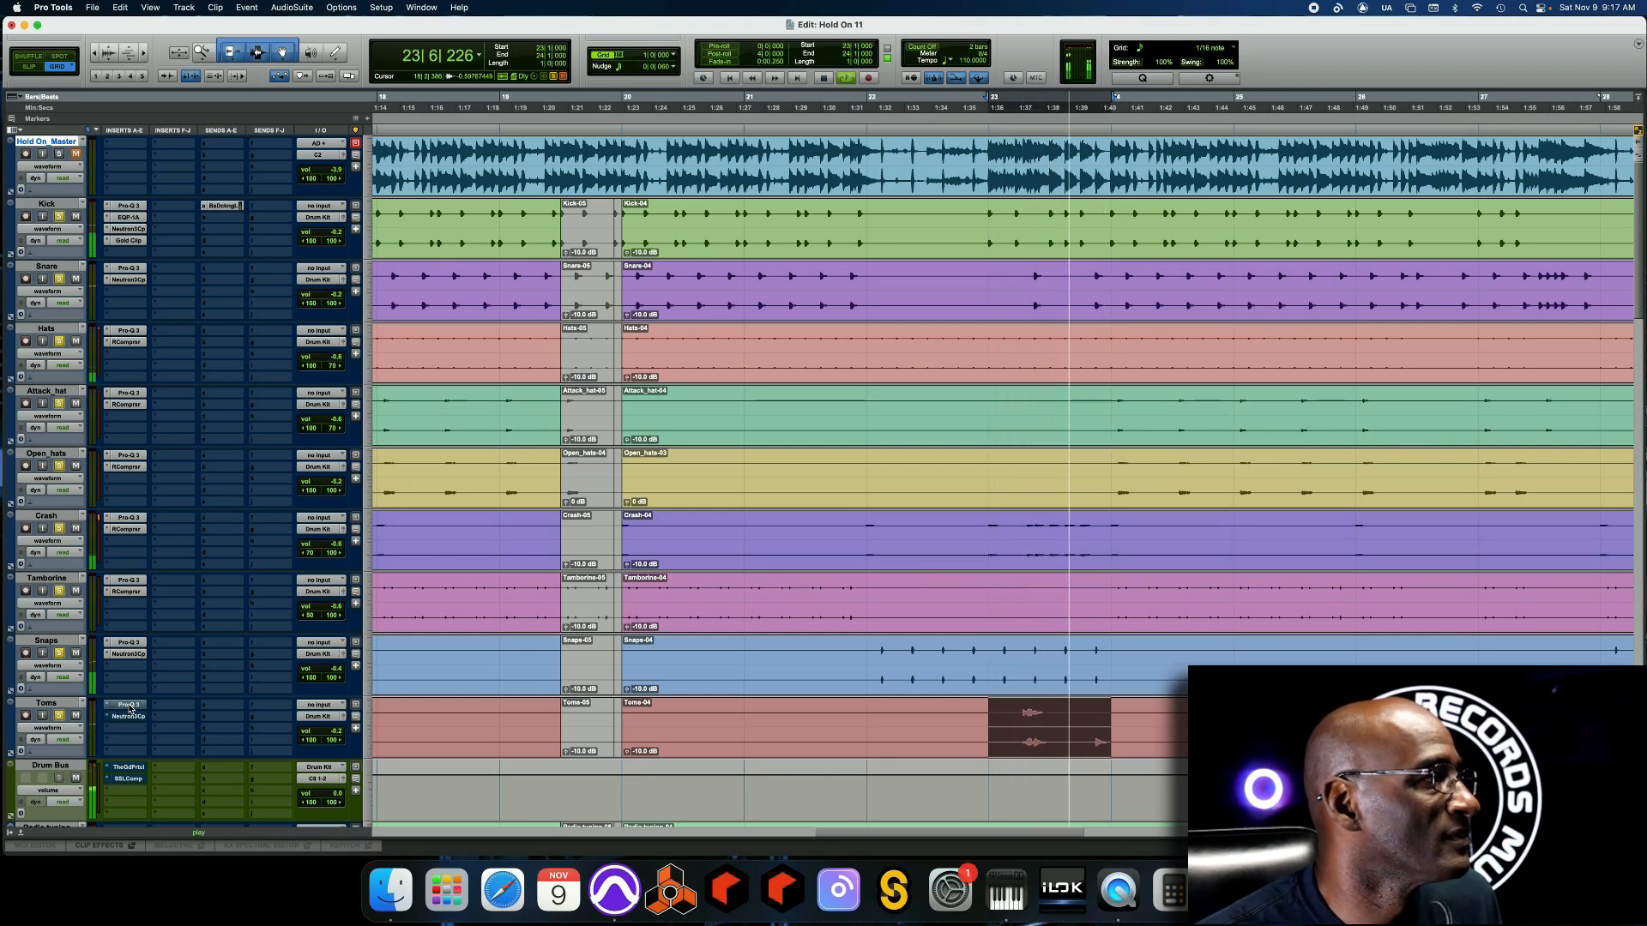
{"action": "left_click", "coordinate": [129, 705]}
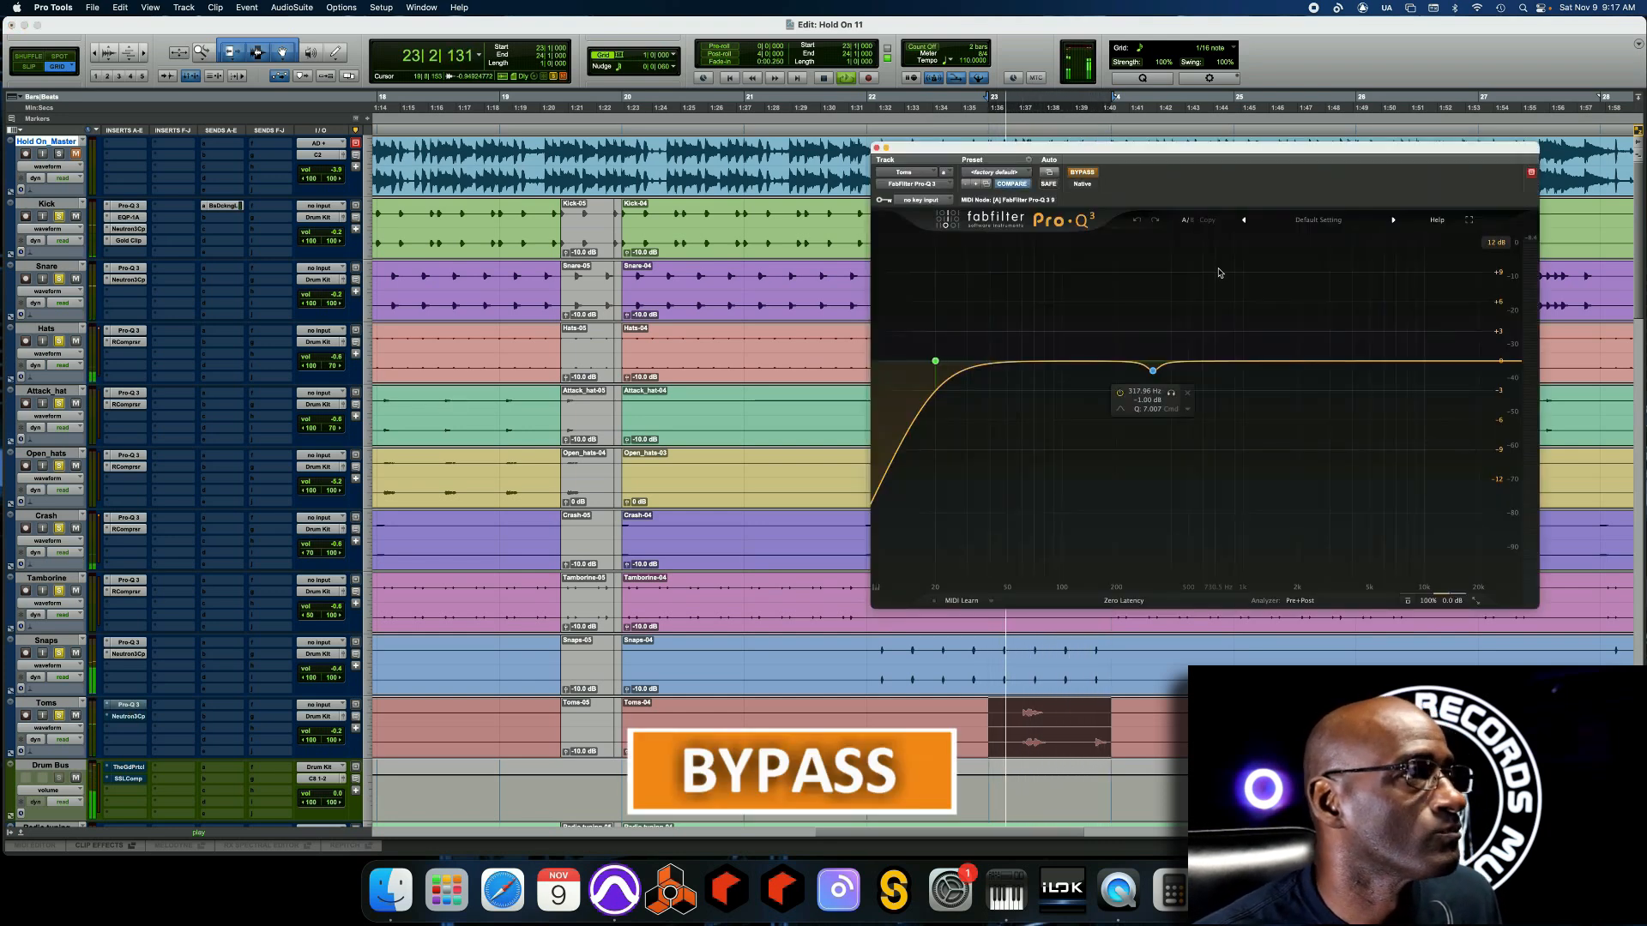
Compare the Toms' Pro-Q 3 active and bypassed during playback, leave it active, stop, and close its window
{"action": "left_click", "coordinate": [1082, 174]}
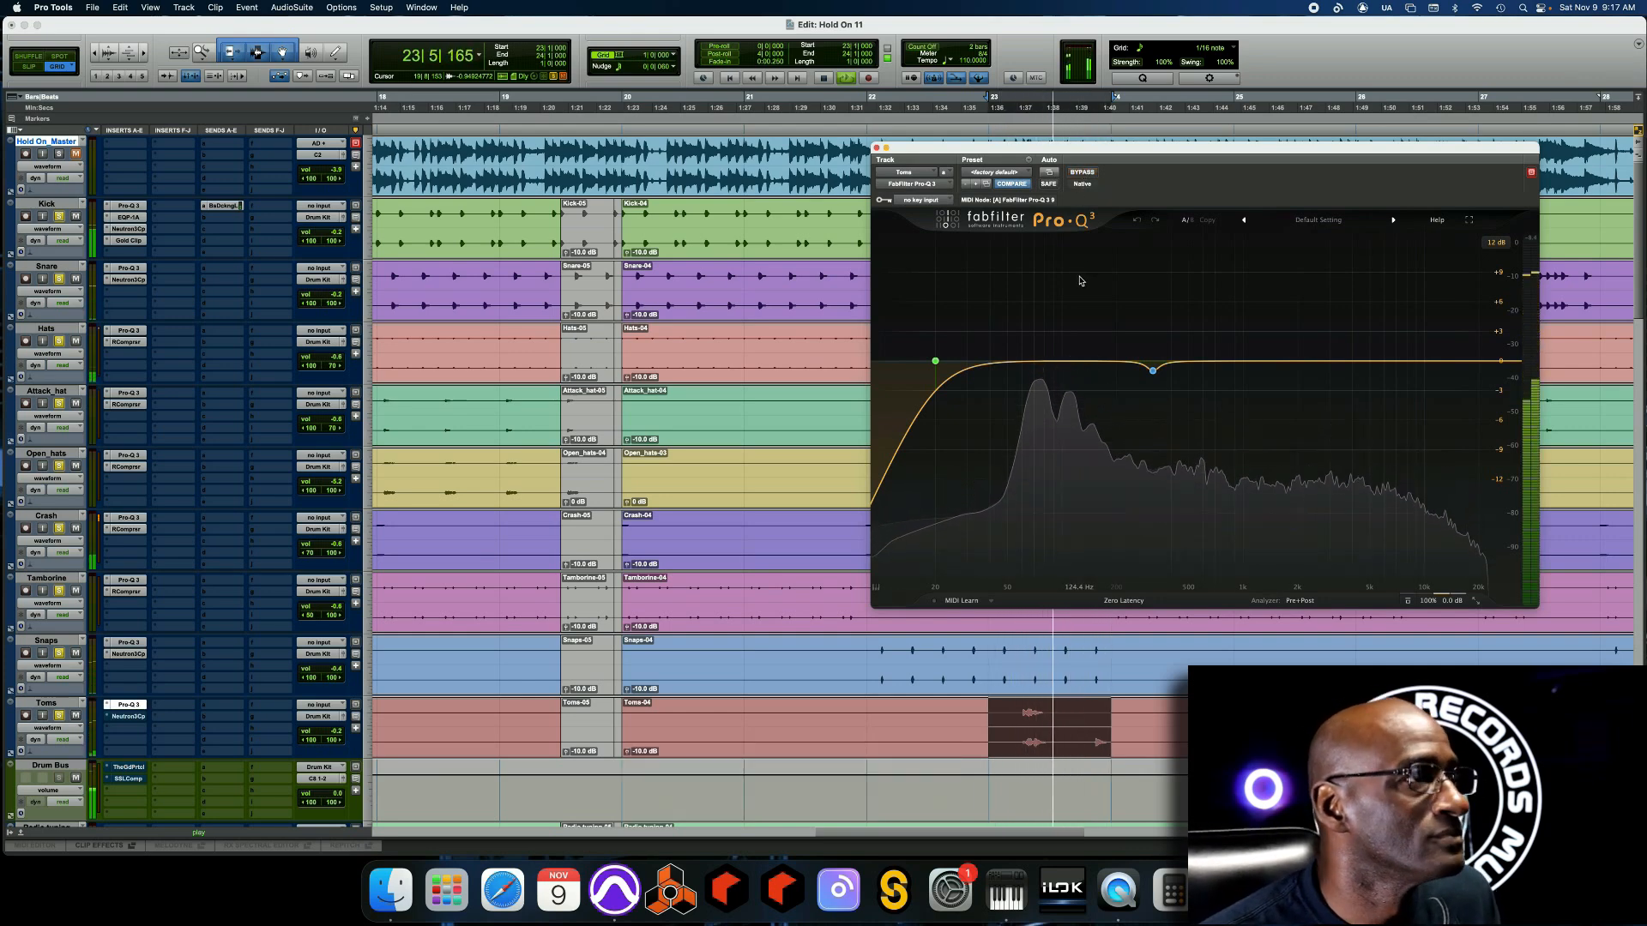
{"action": "left_click", "coordinate": [1082, 172]}
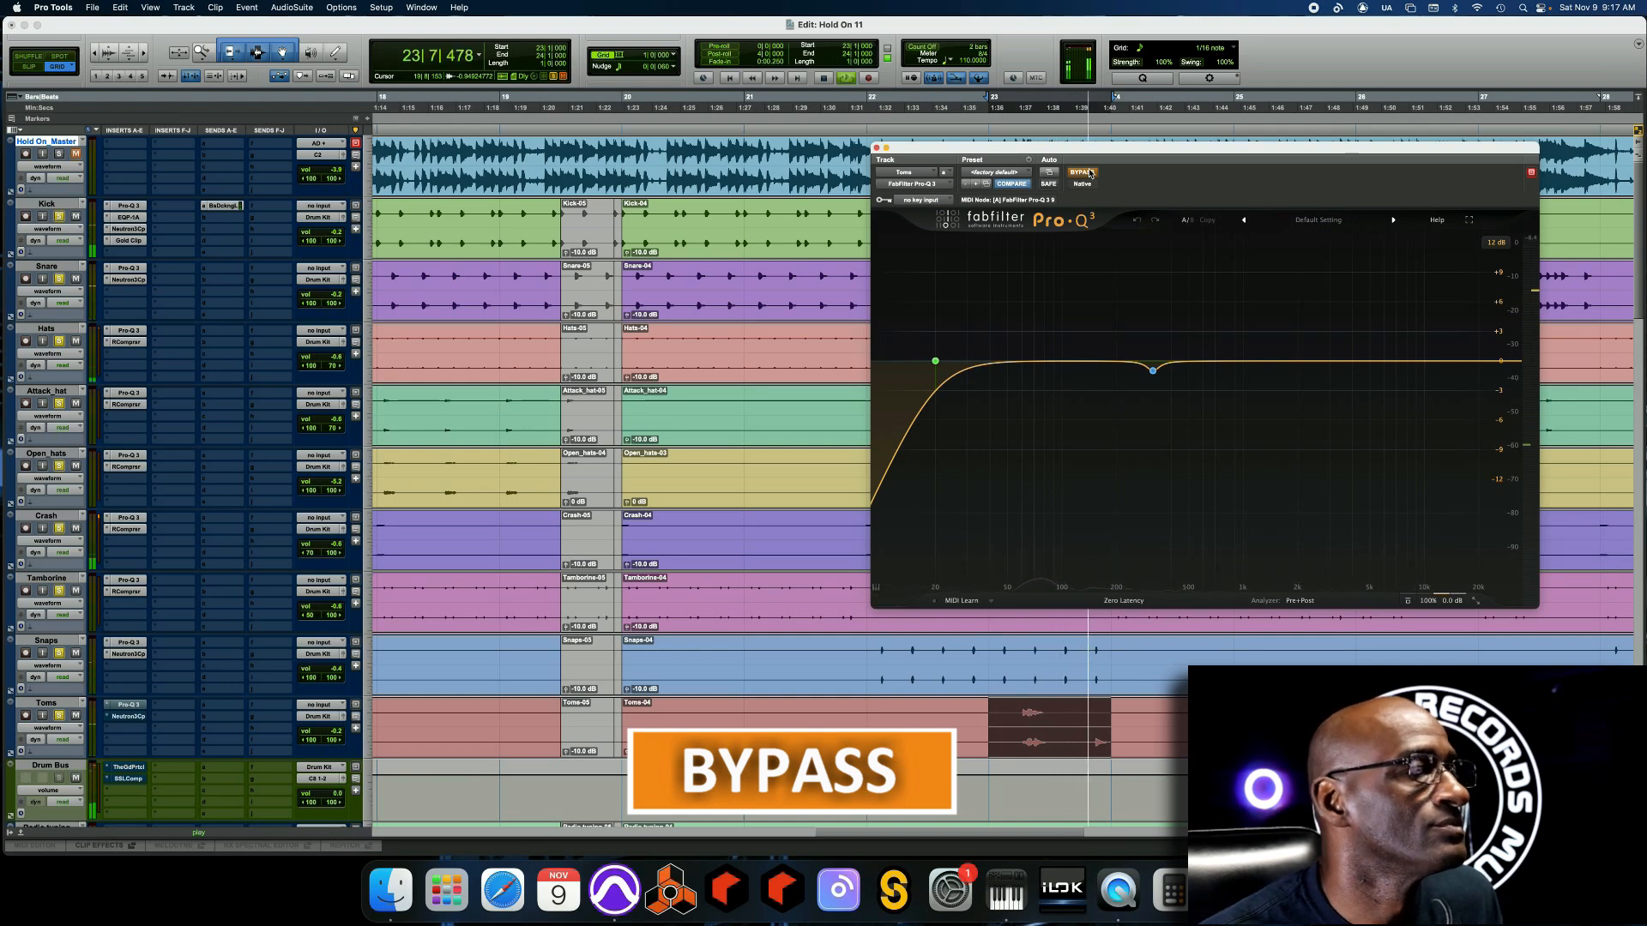
{"action": "left_click", "coordinate": [1083, 173]}
{"action": "key", "text": "space"}
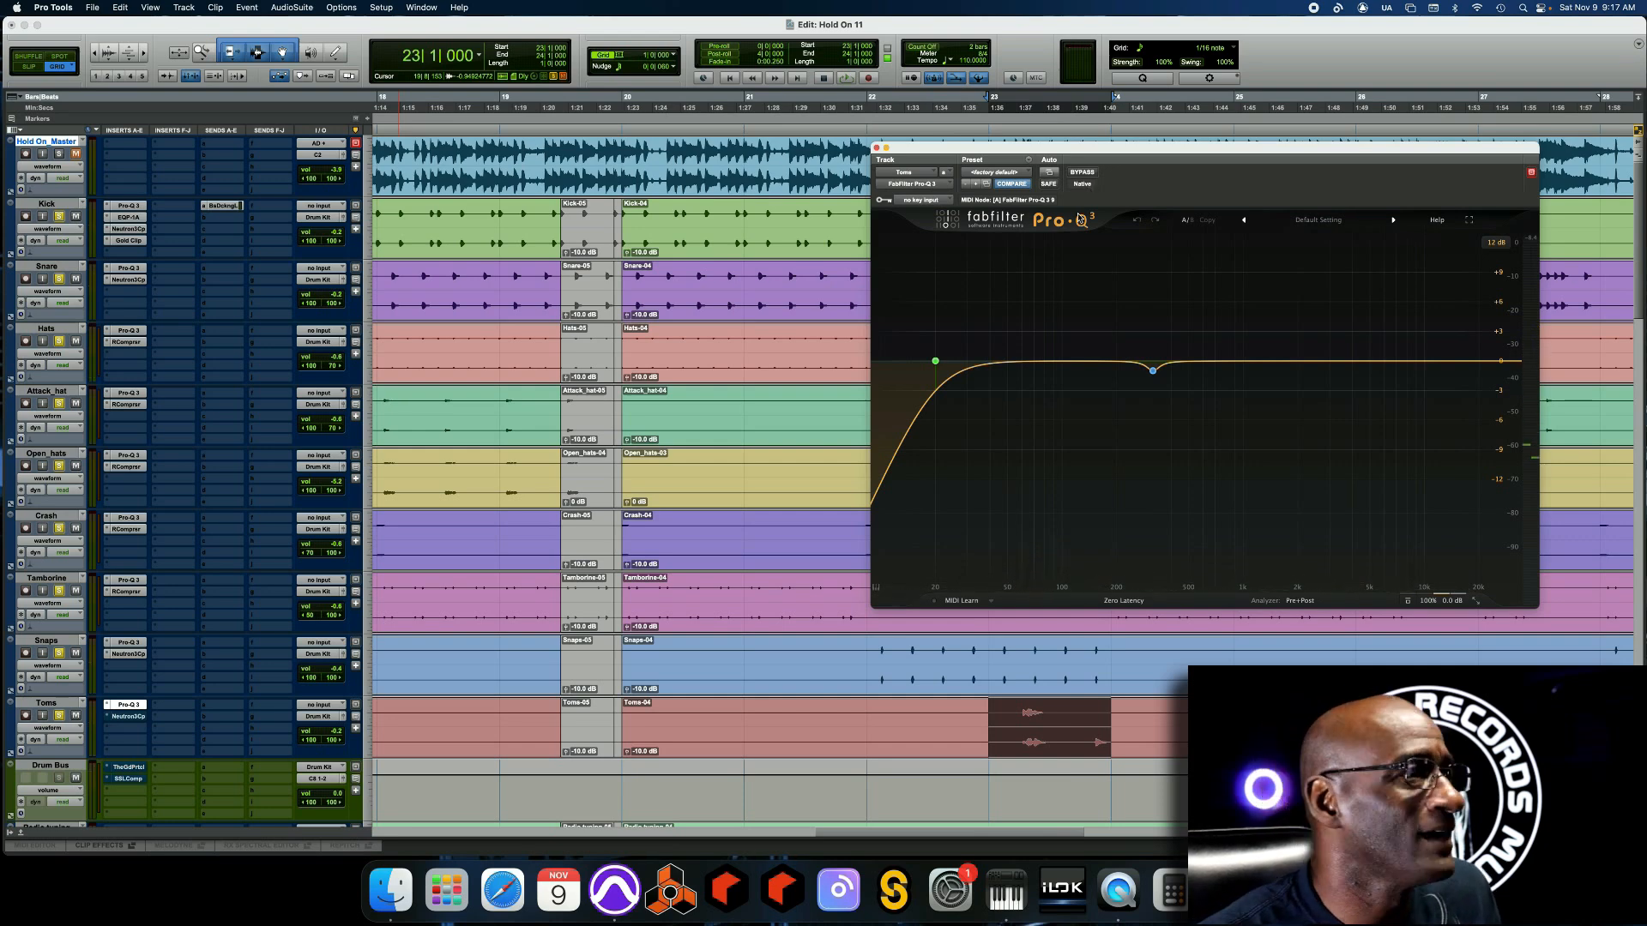
{"action": "mouse_move", "coordinate": [939, 380]}
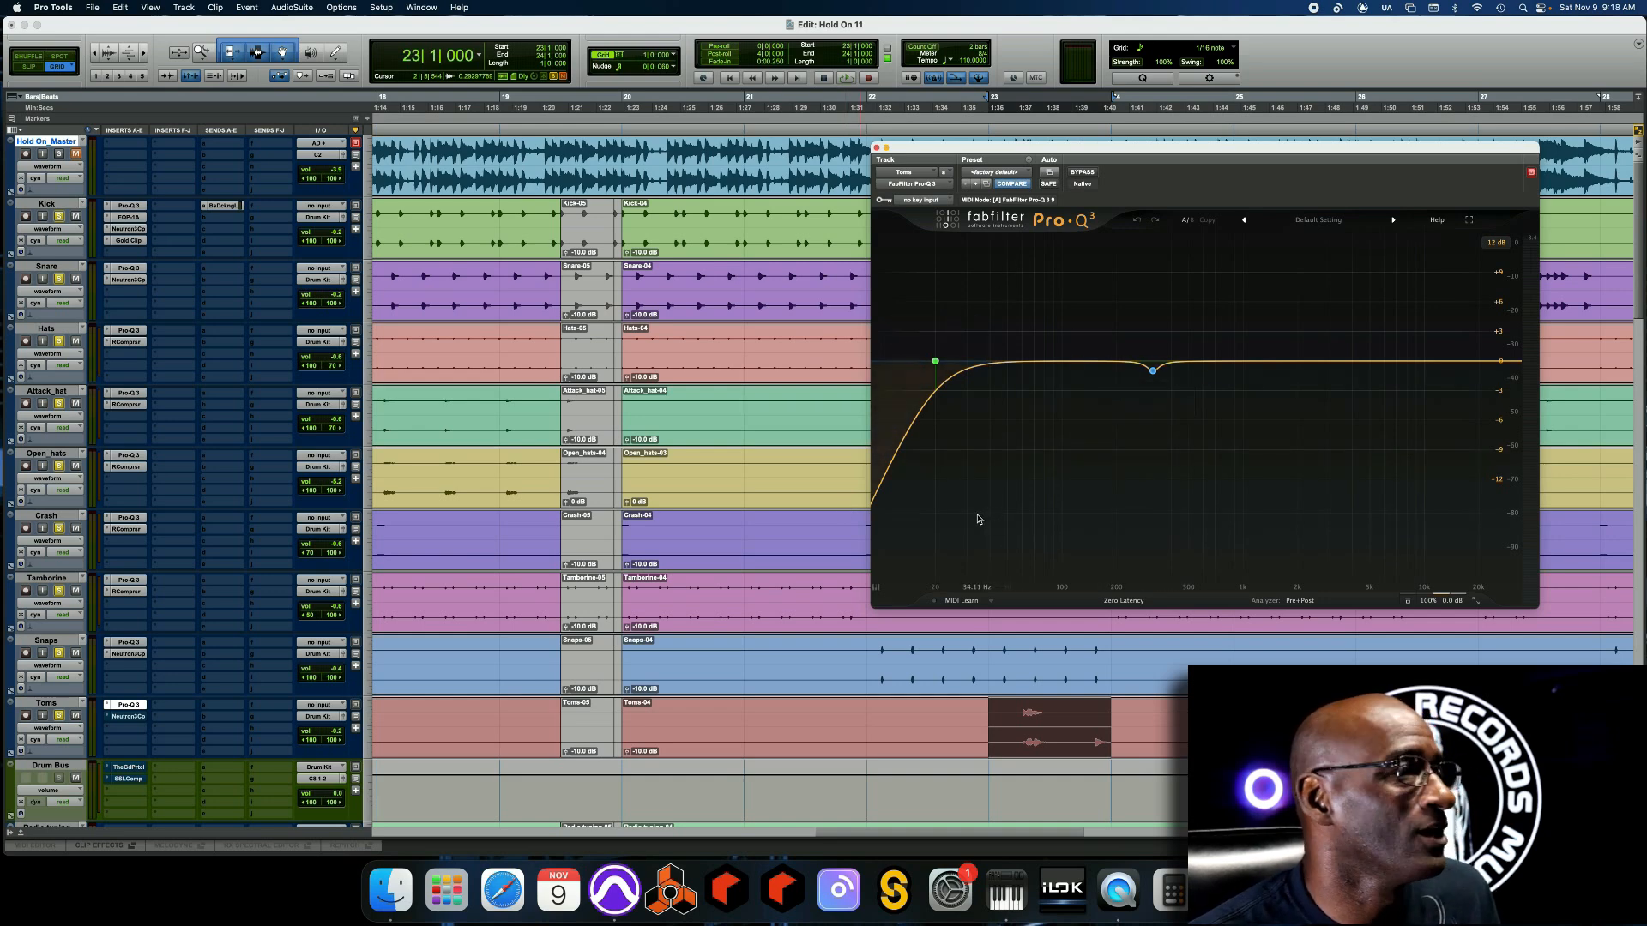
{"action": "left_click", "coordinate": [876, 149]}
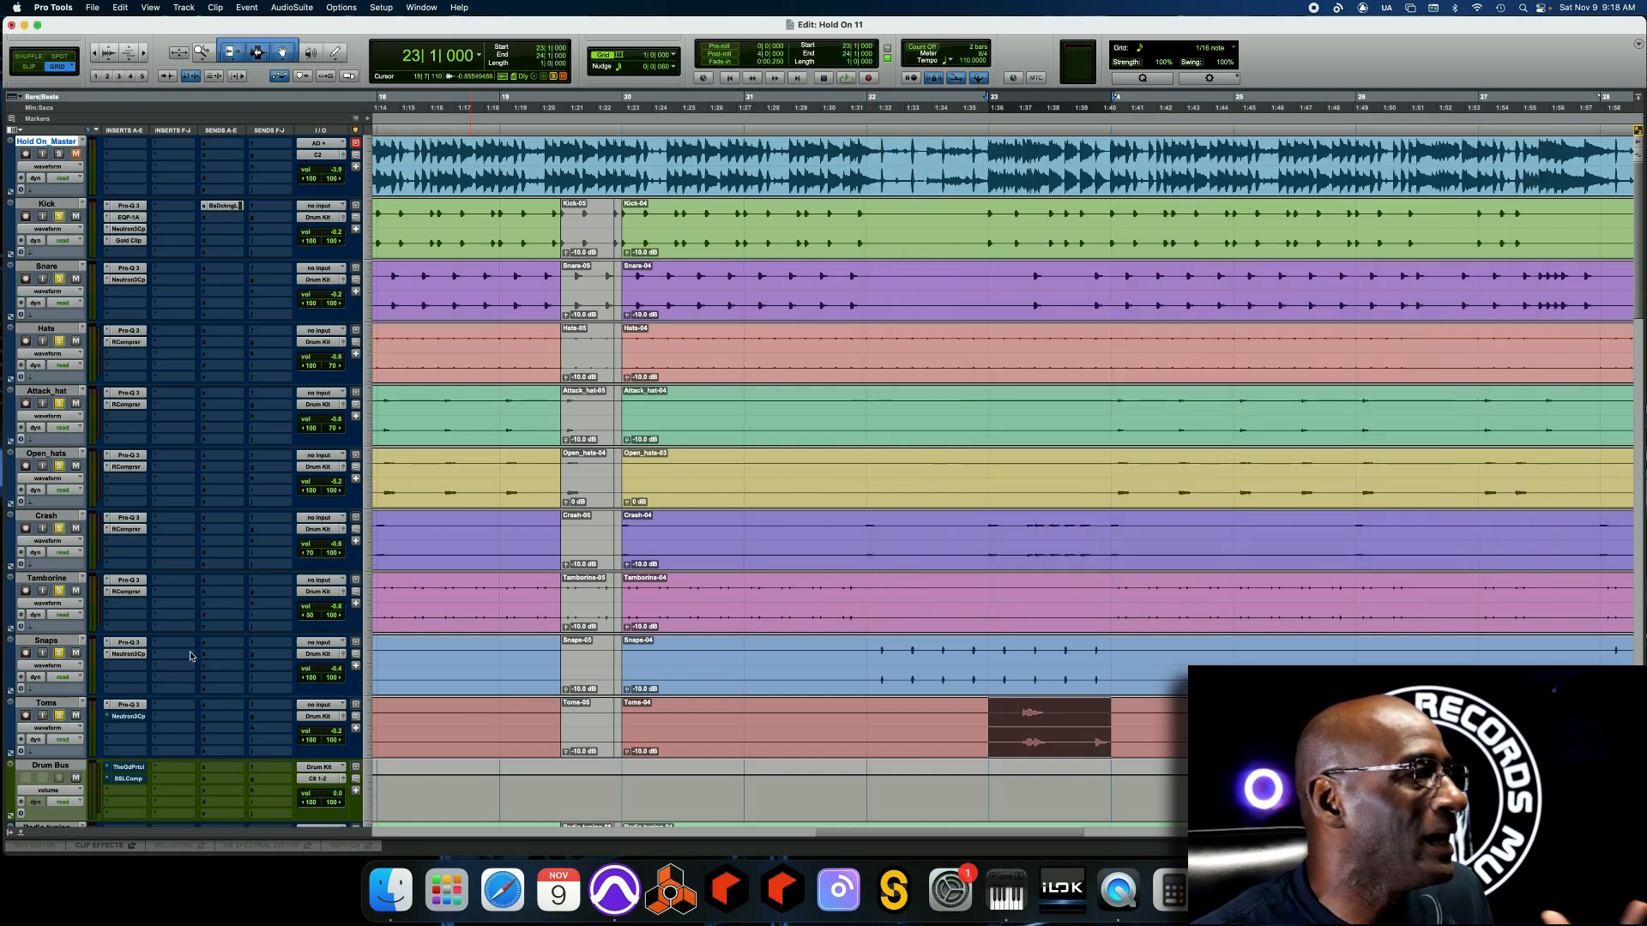
Open the Toms' Neutron 3 Compressor, compare it active and bypassed during playback, and close it while active
{"action": "left_click", "coordinate": [130, 717]}
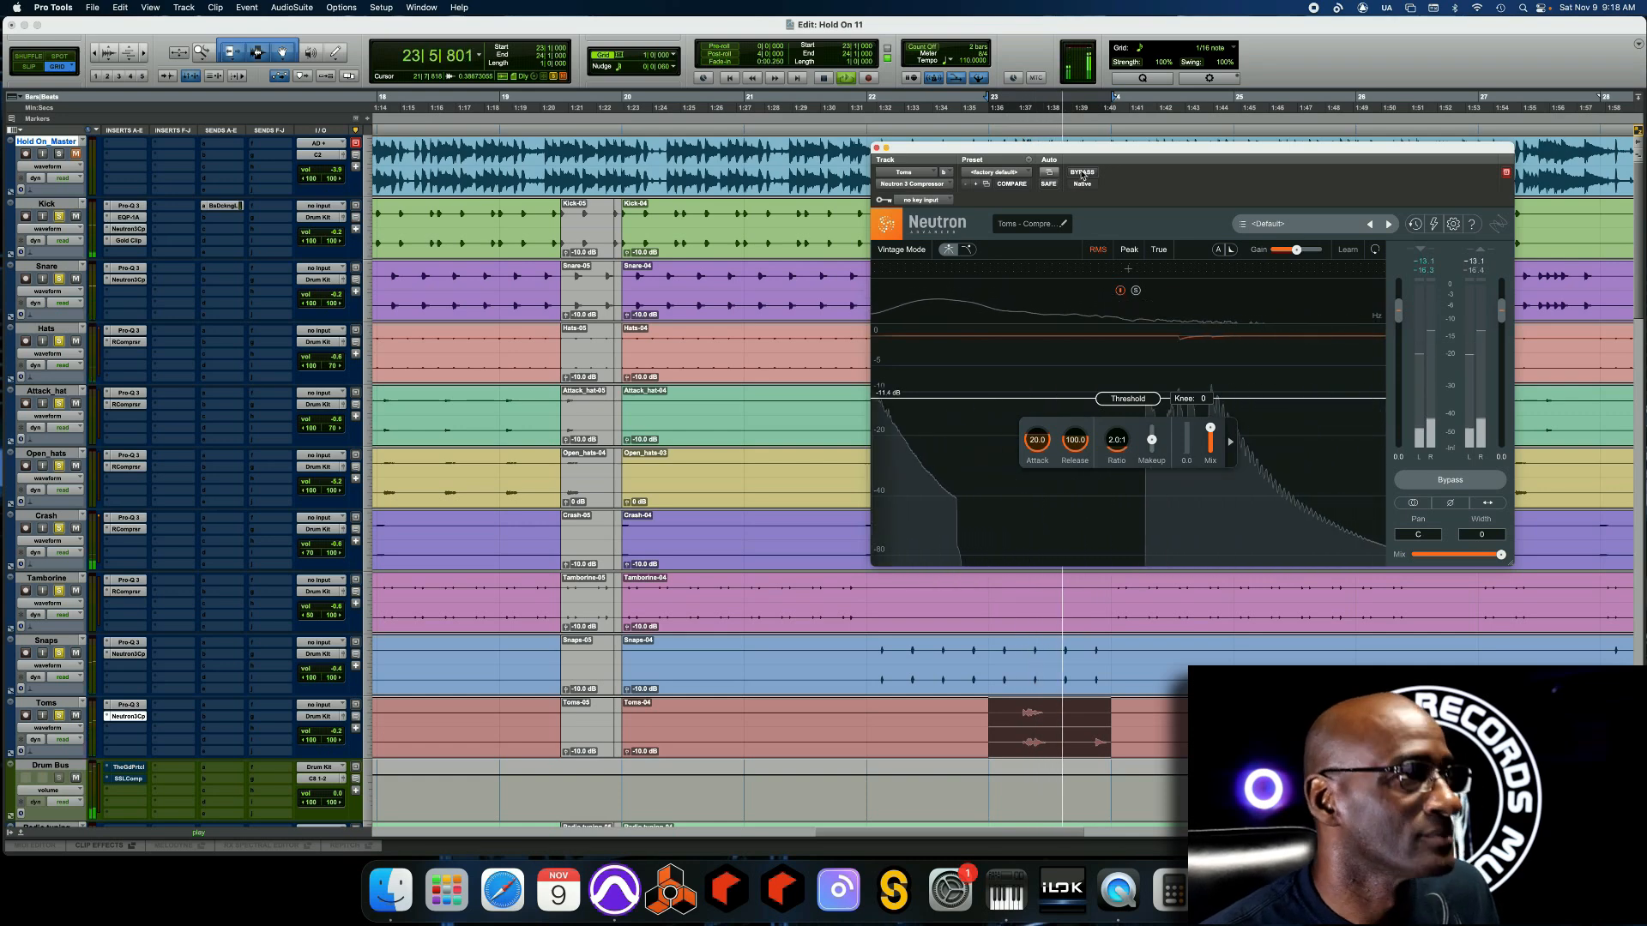
{"action": "left_click", "coordinate": [1082, 173]}
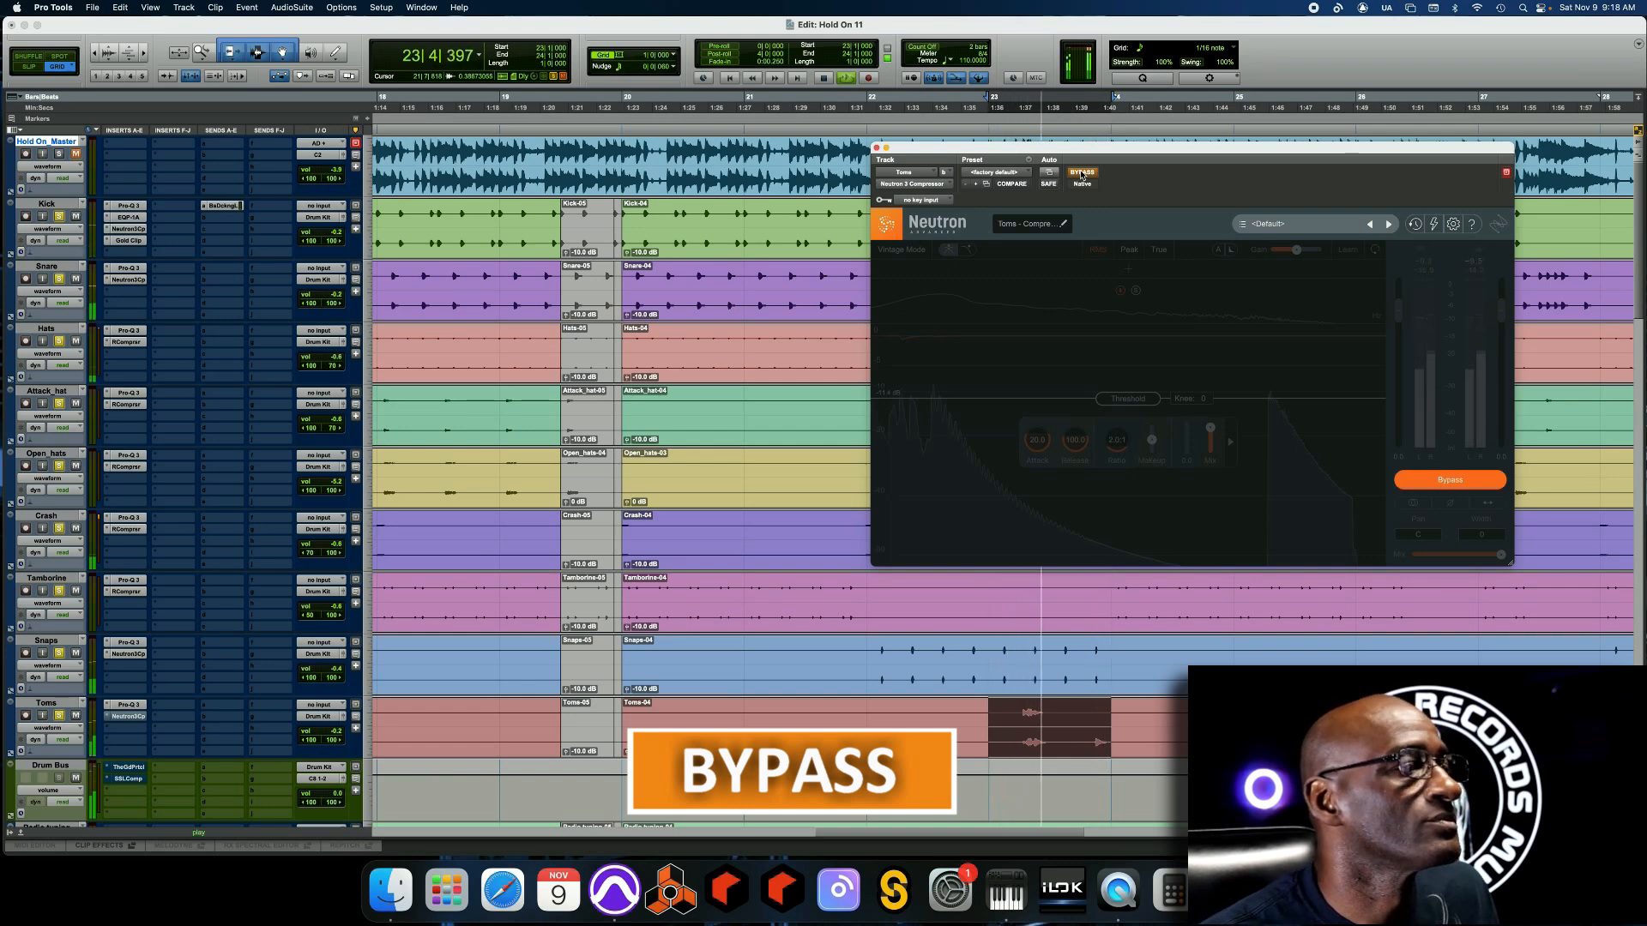
{"action": "left_click", "coordinate": [1083, 174]}
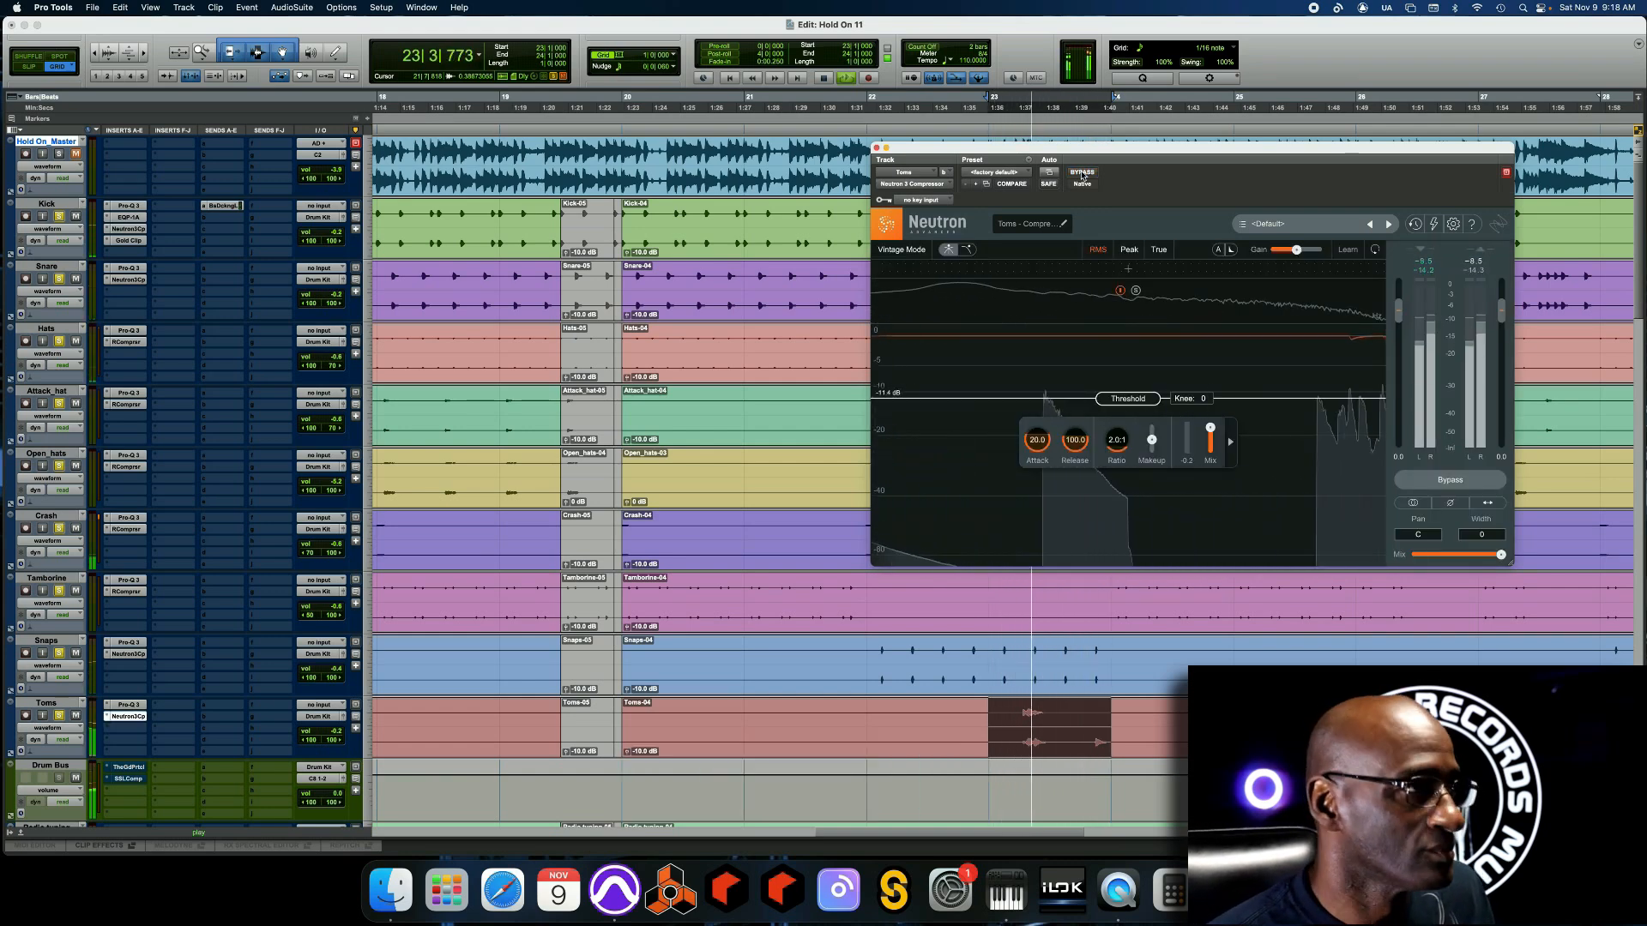
{"action": "key", "text": "space"}
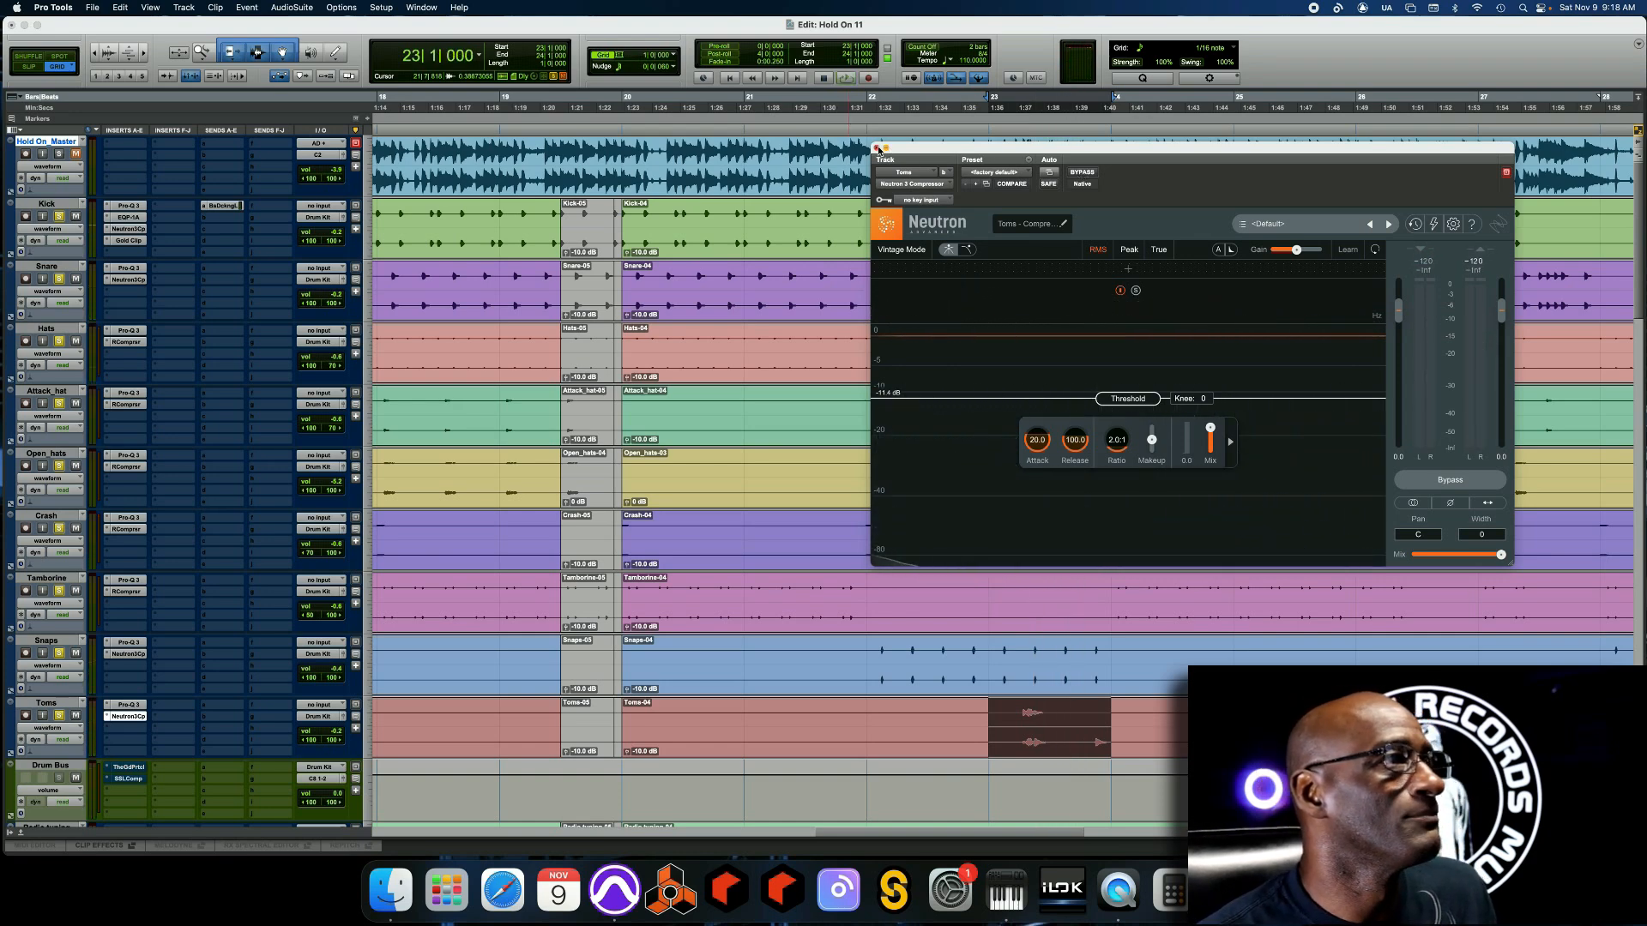
{"action": "left_click", "coordinate": [877, 149]}
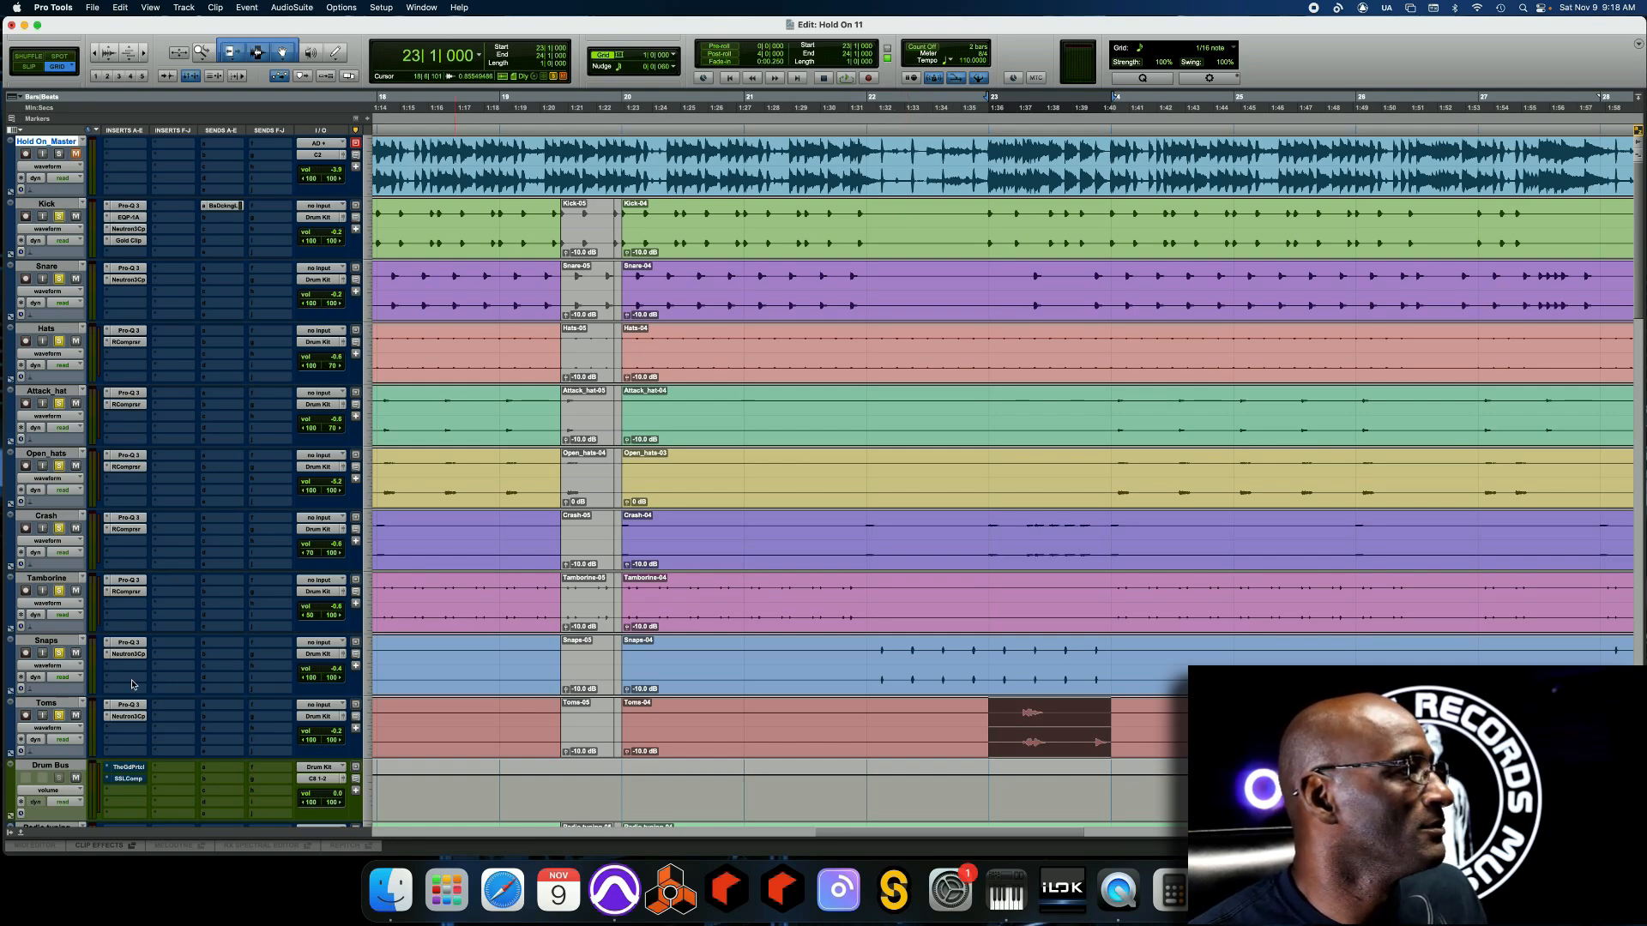
Select bars 4 to 5 across the tracks as the loop range for auditioning the Drum Bus
{"action": "scroll", "coordinate": [116, 680], "scroll_direction": "down", "scroll_amount": 3}
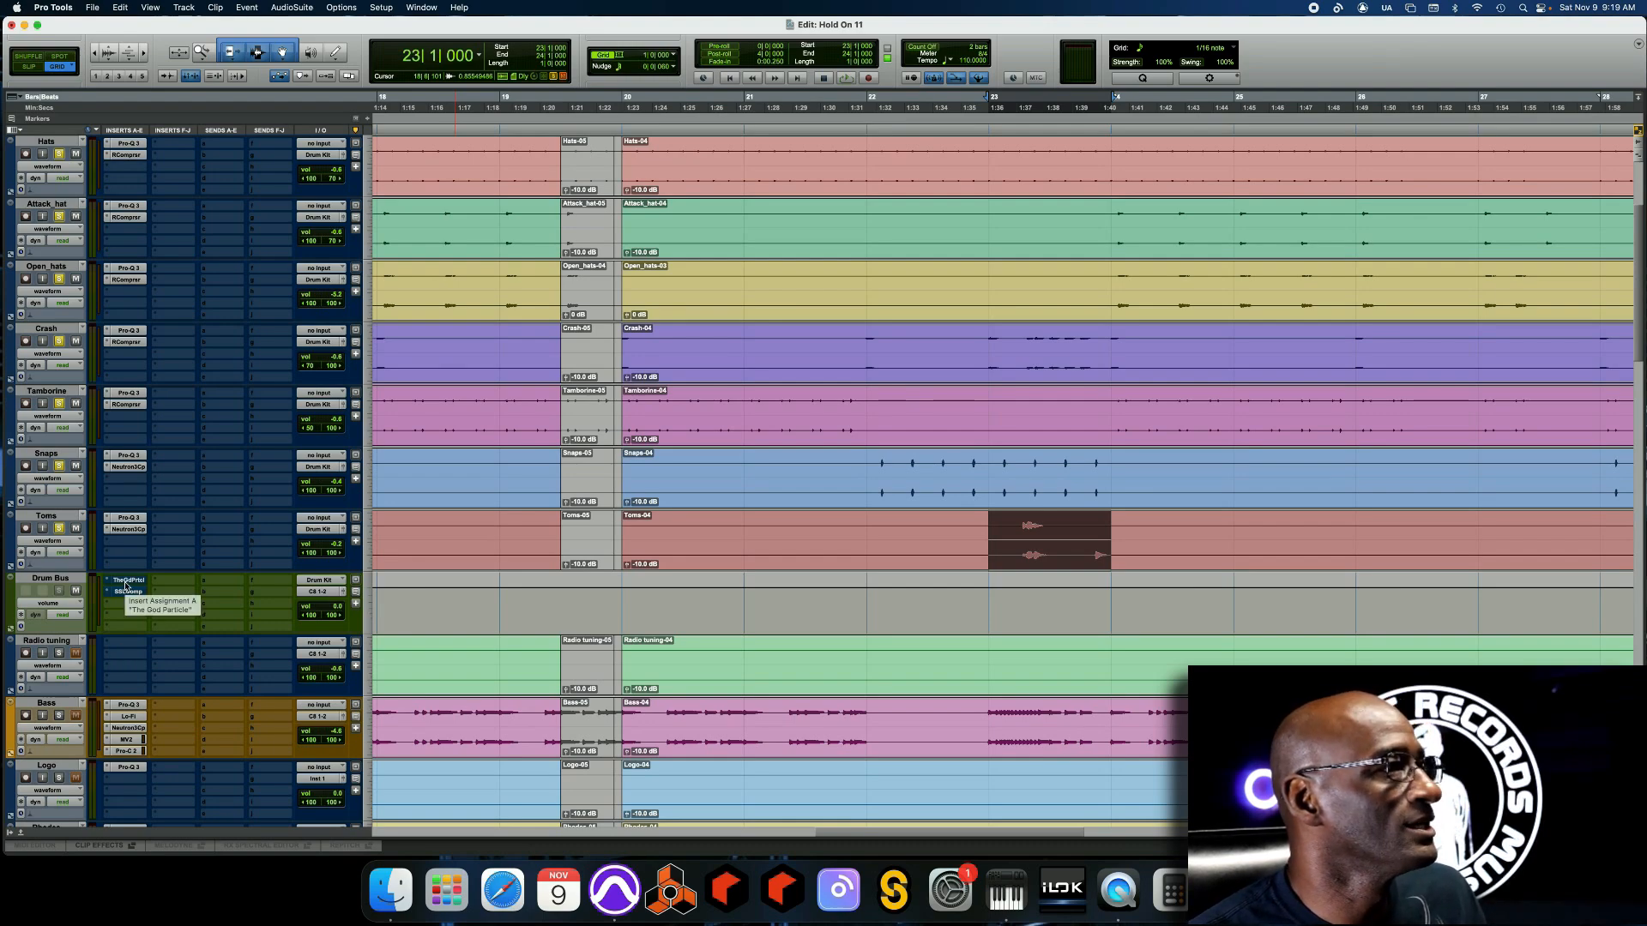
{"action": "scroll", "coordinate": [122, 608], "scroll_direction": "up", "scroll_amount": 3}
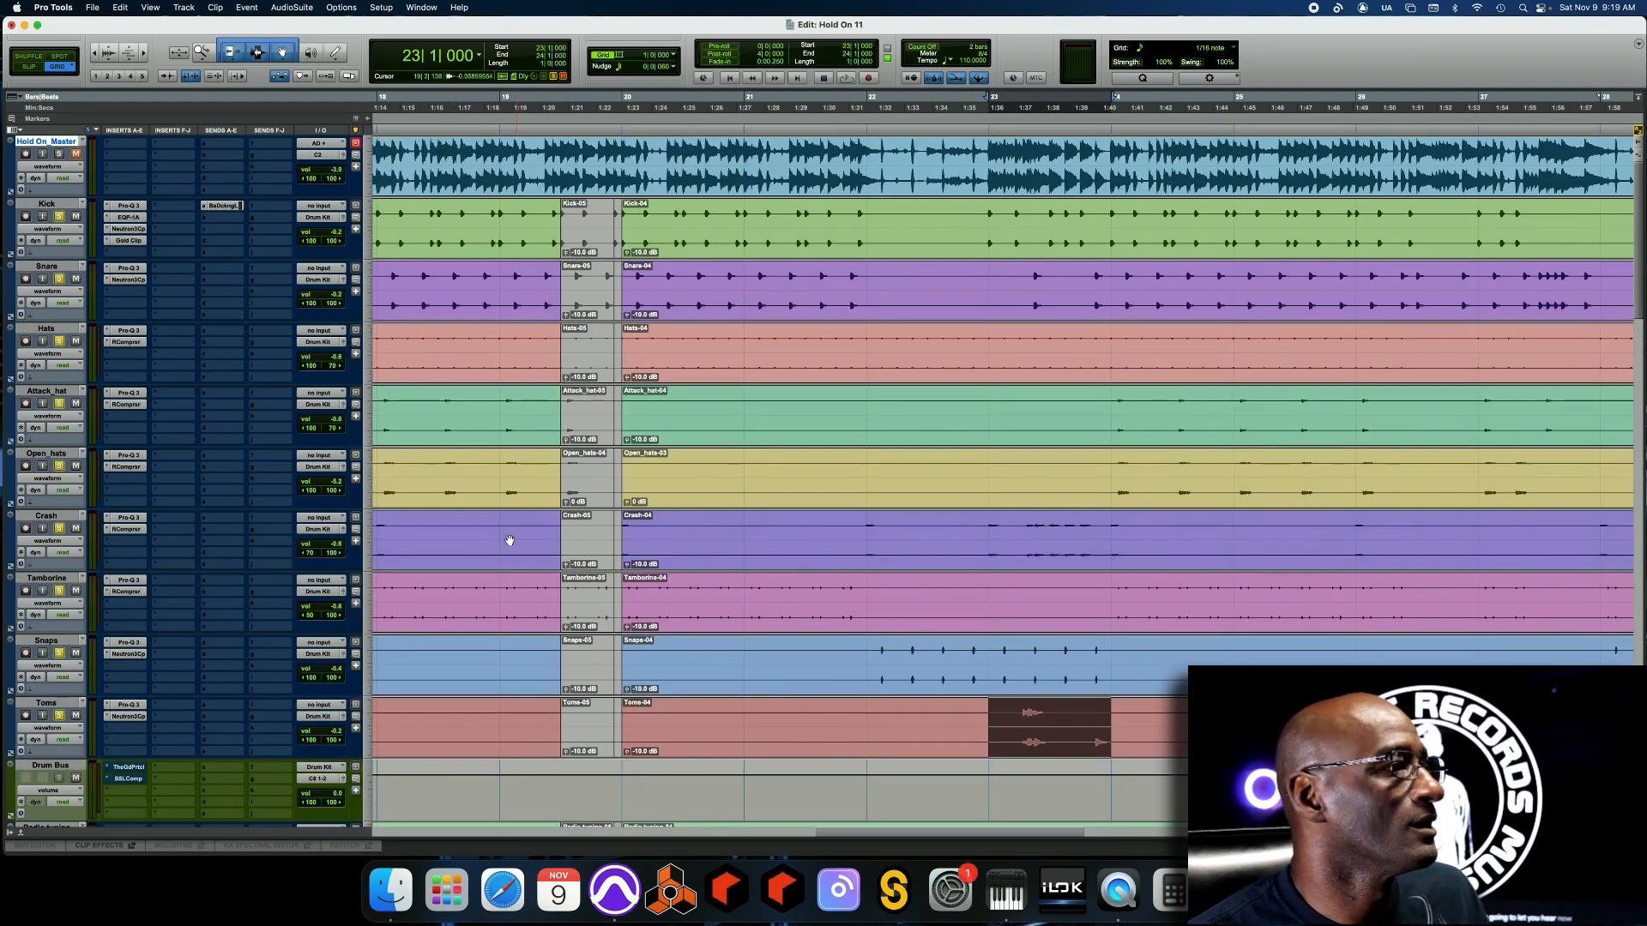
{"action": "left_click_drag", "start_coordinate": [972, 838], "coordinate": [740, 838]}
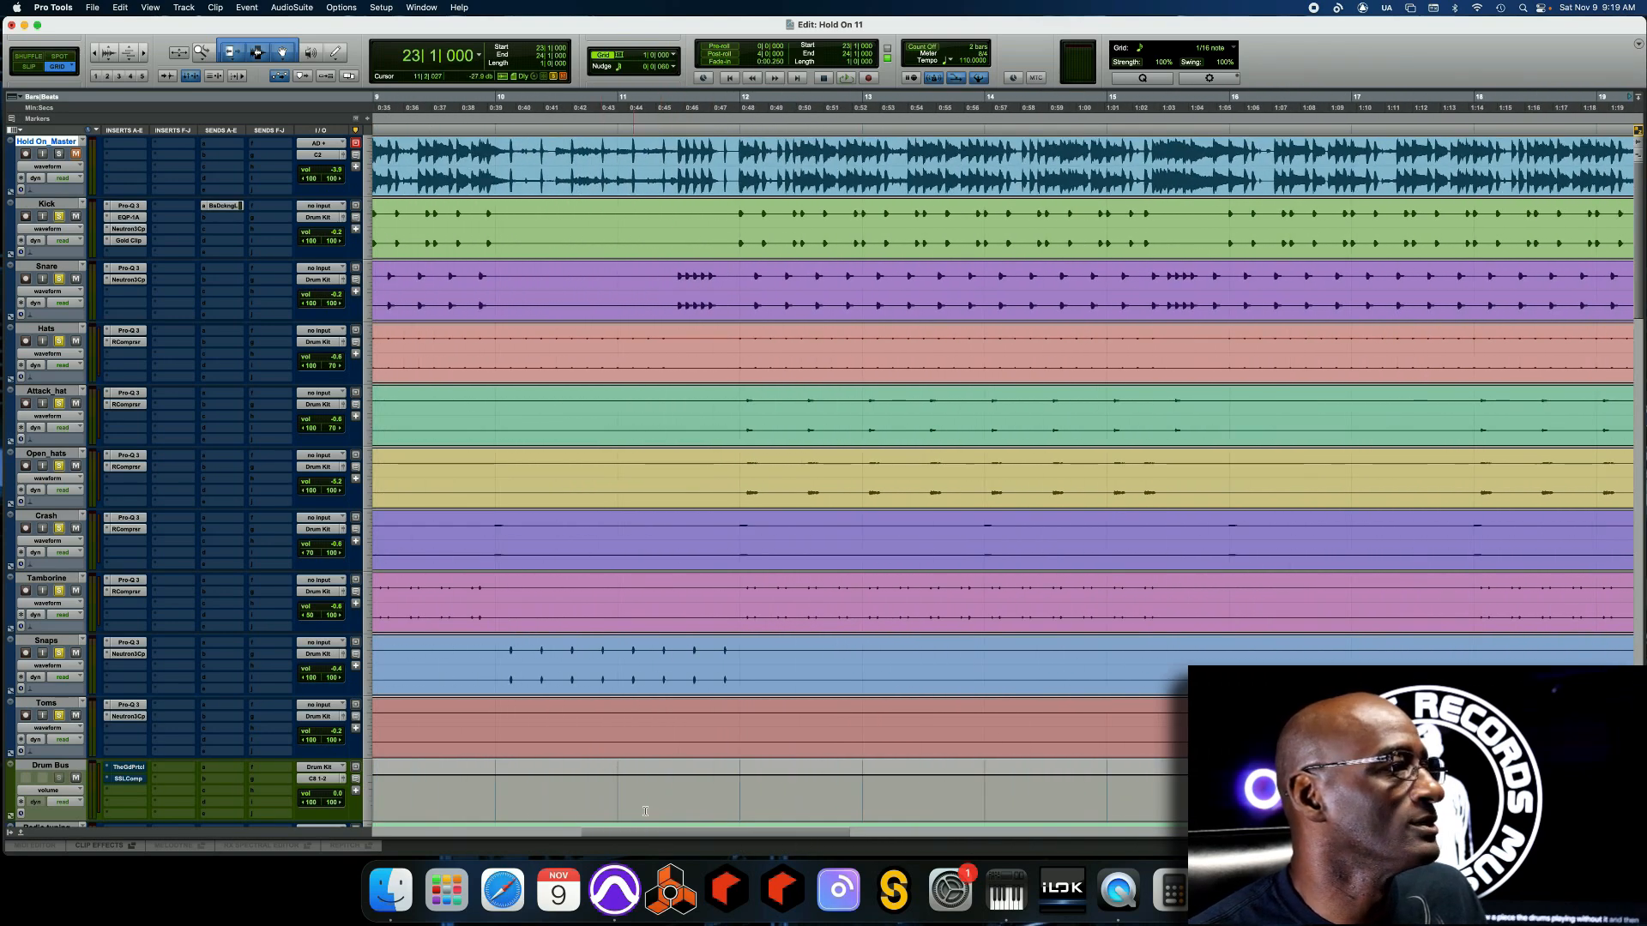
{"action": "left_click_drag", "start_coordinate": [674, 837], "coordinate": [471, 837]}
{"action": "left_click", "coordinate": [719, 107]}
{"action": "left_click_drag", "start_coordinate": [719, 107], "coordinate": [964, 108]}
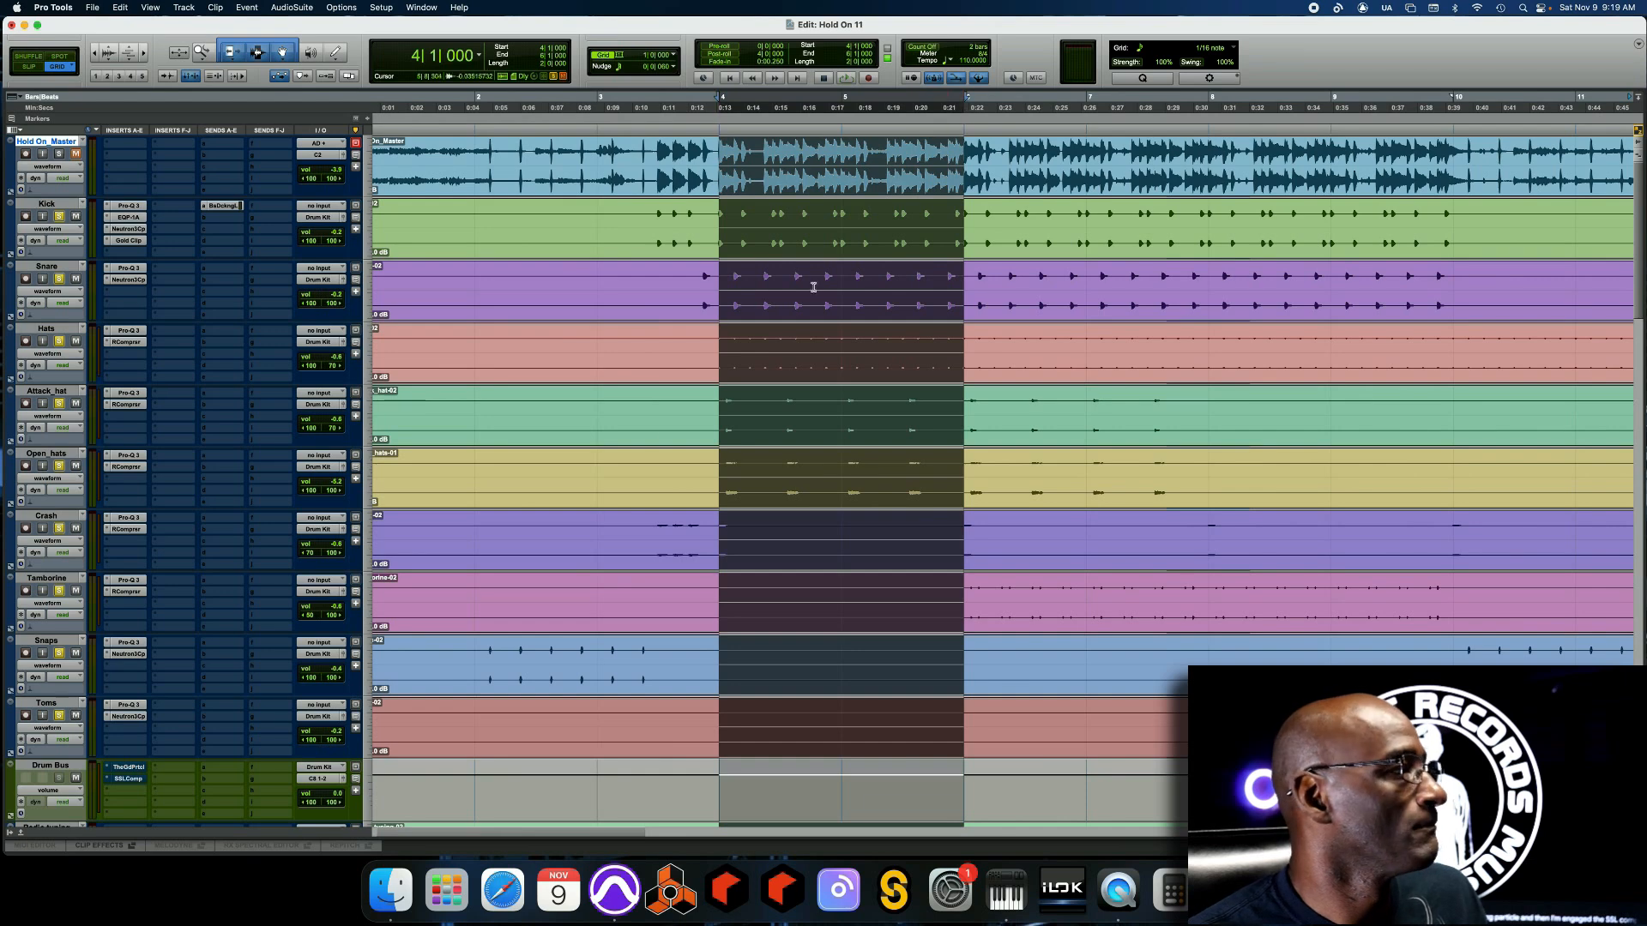
Open The God Particle on the Drum Bus, compare it bypassed and active while bars 4 to 5 loop, and close it while active
{"action": "left_click", "coordinate": [140, 770]}
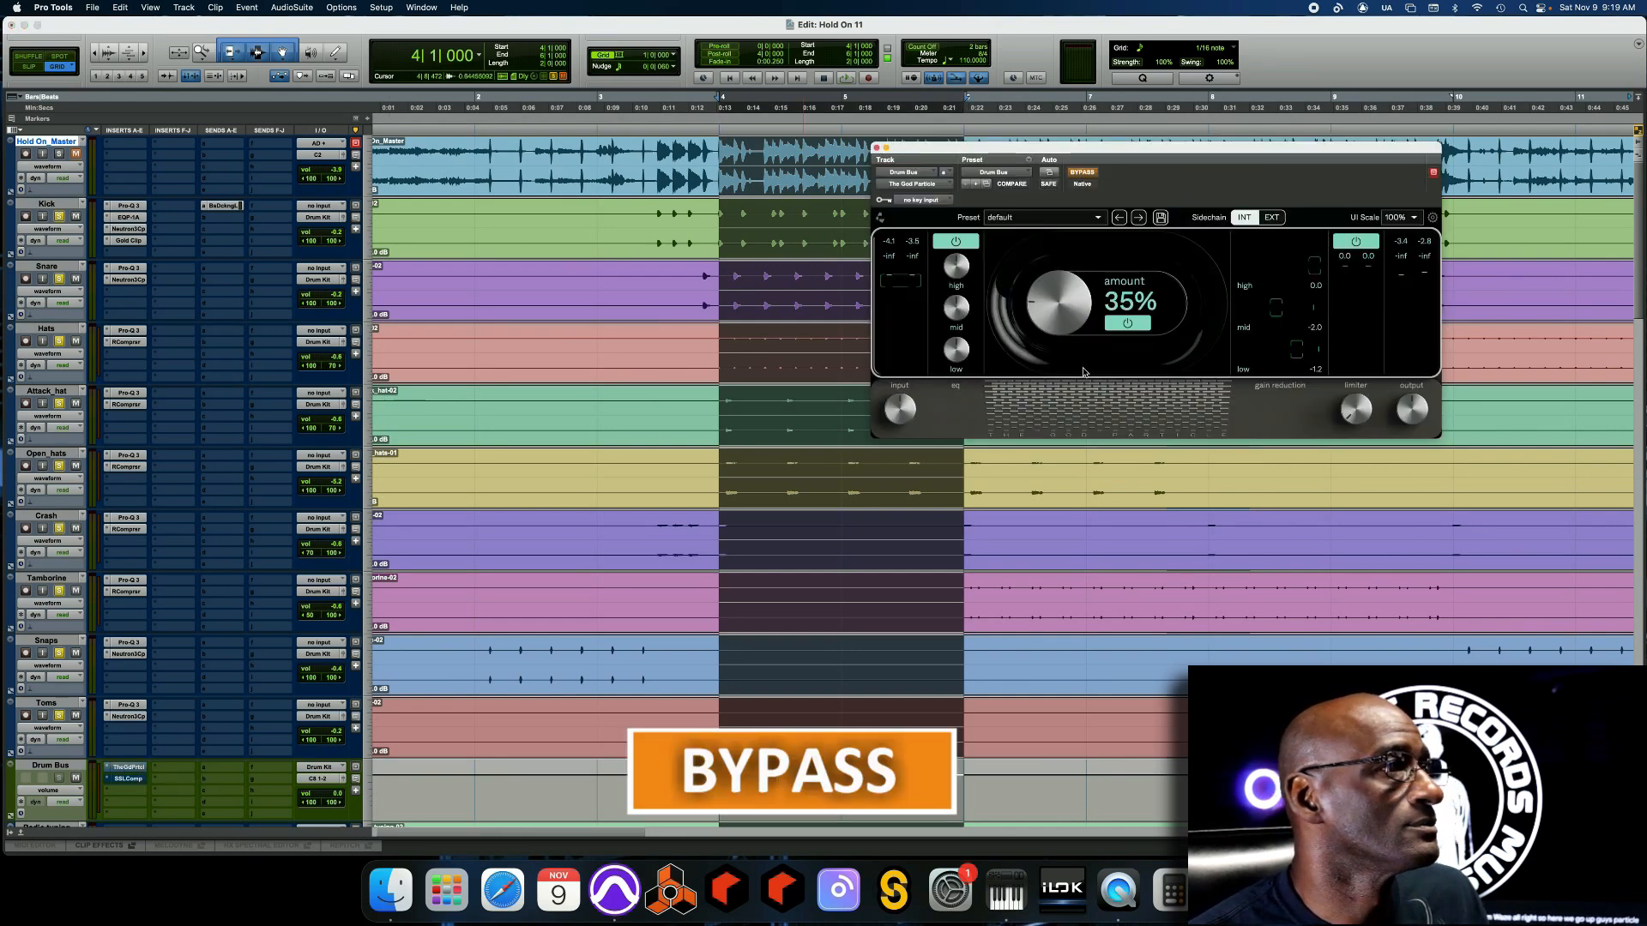
{"action": "key", "text": "space"}
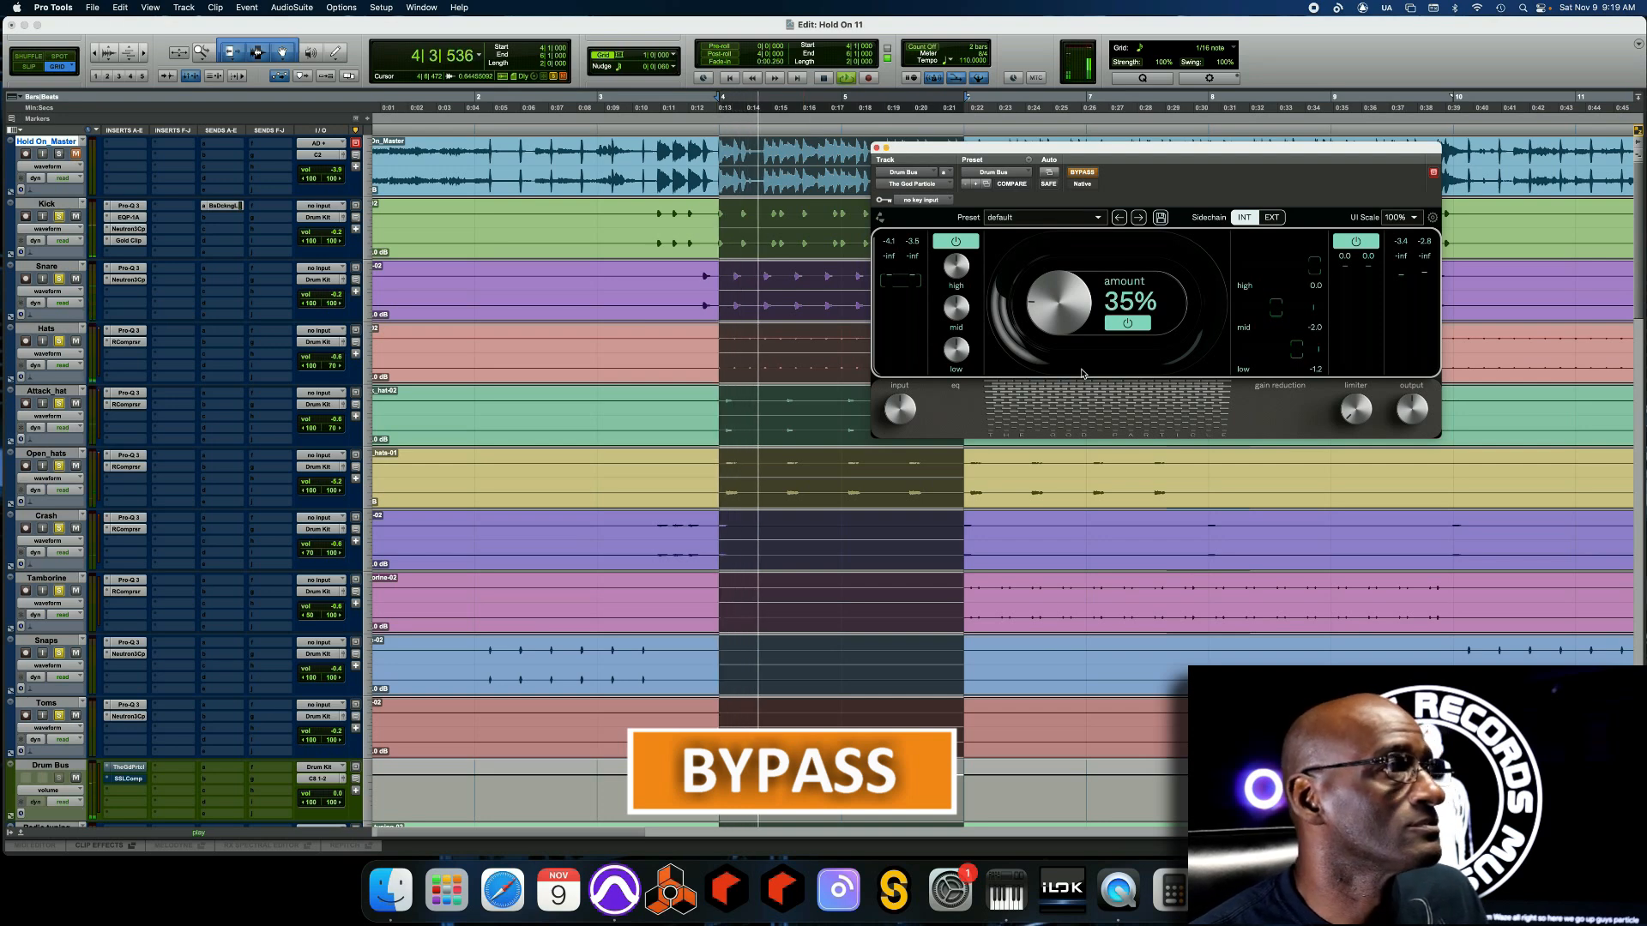
{"action": "left_click", "coordinate": [1082, 172]}
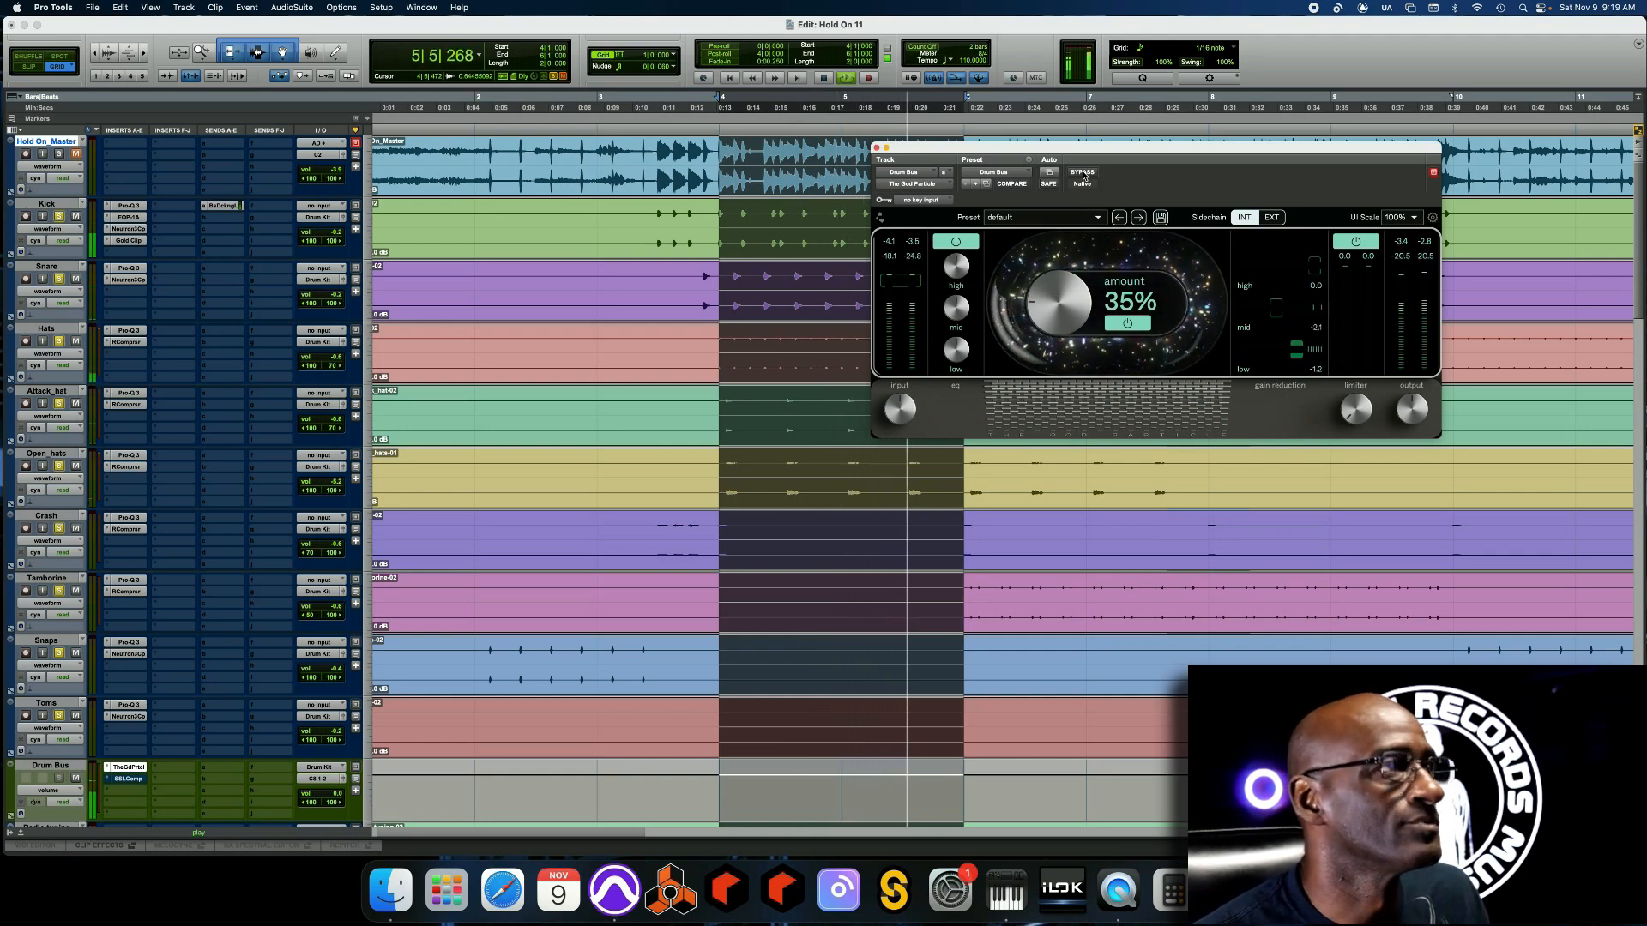
{"action": "left_click", "coordinate": [1083, 172]}
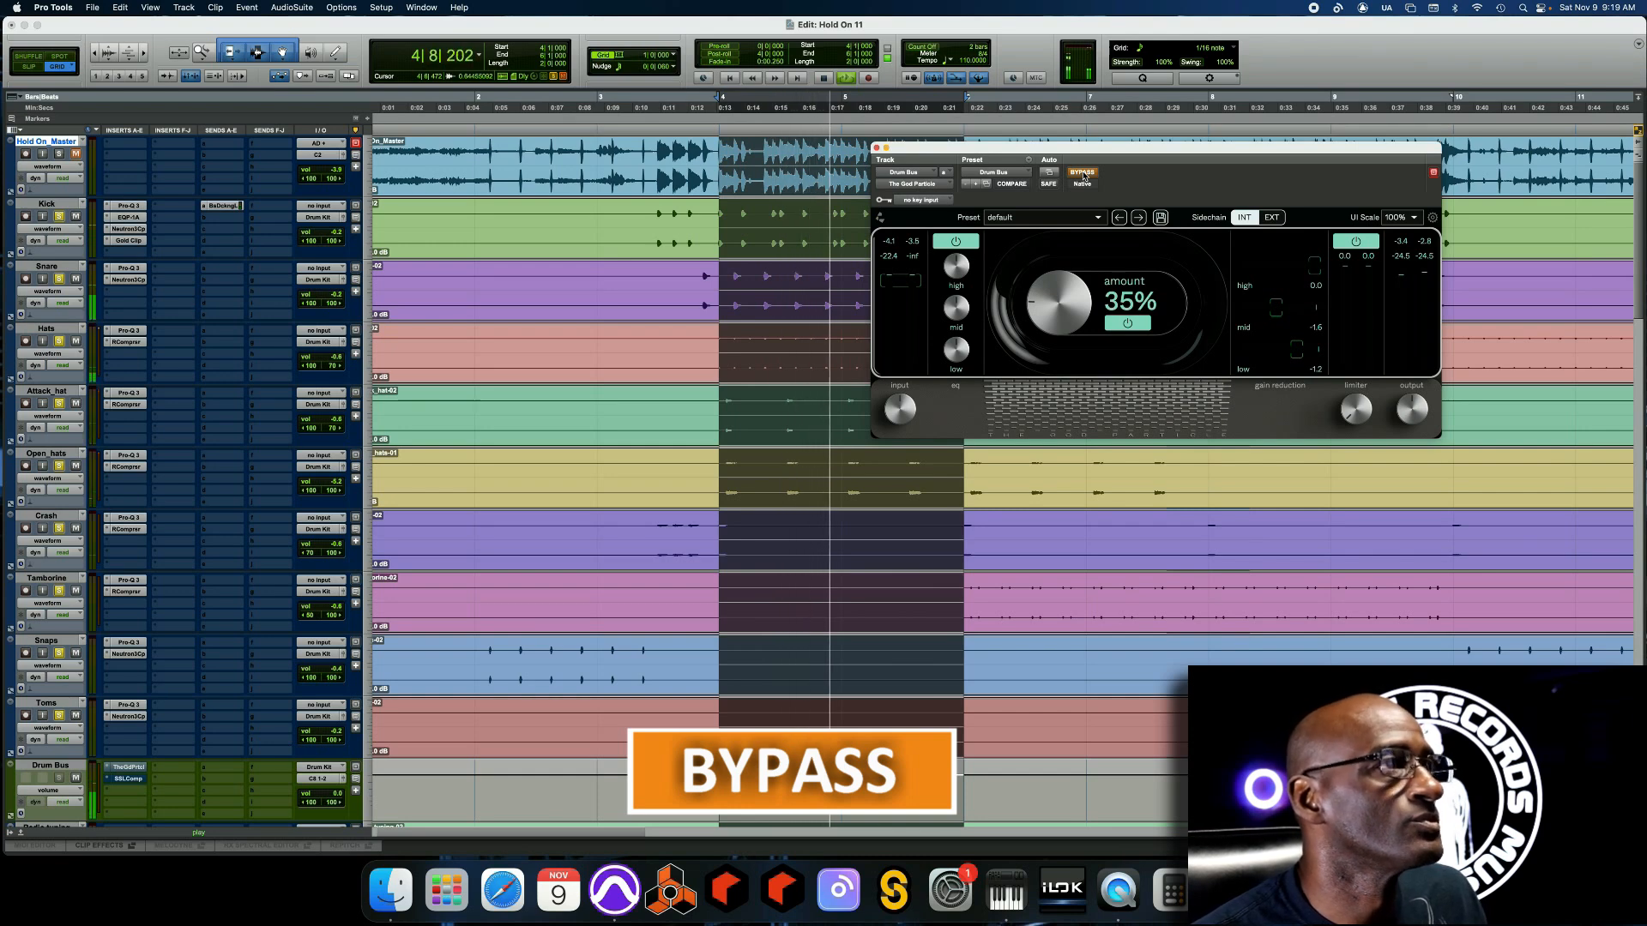
{"action": "left_click", "coordinate": [1083, 173]}
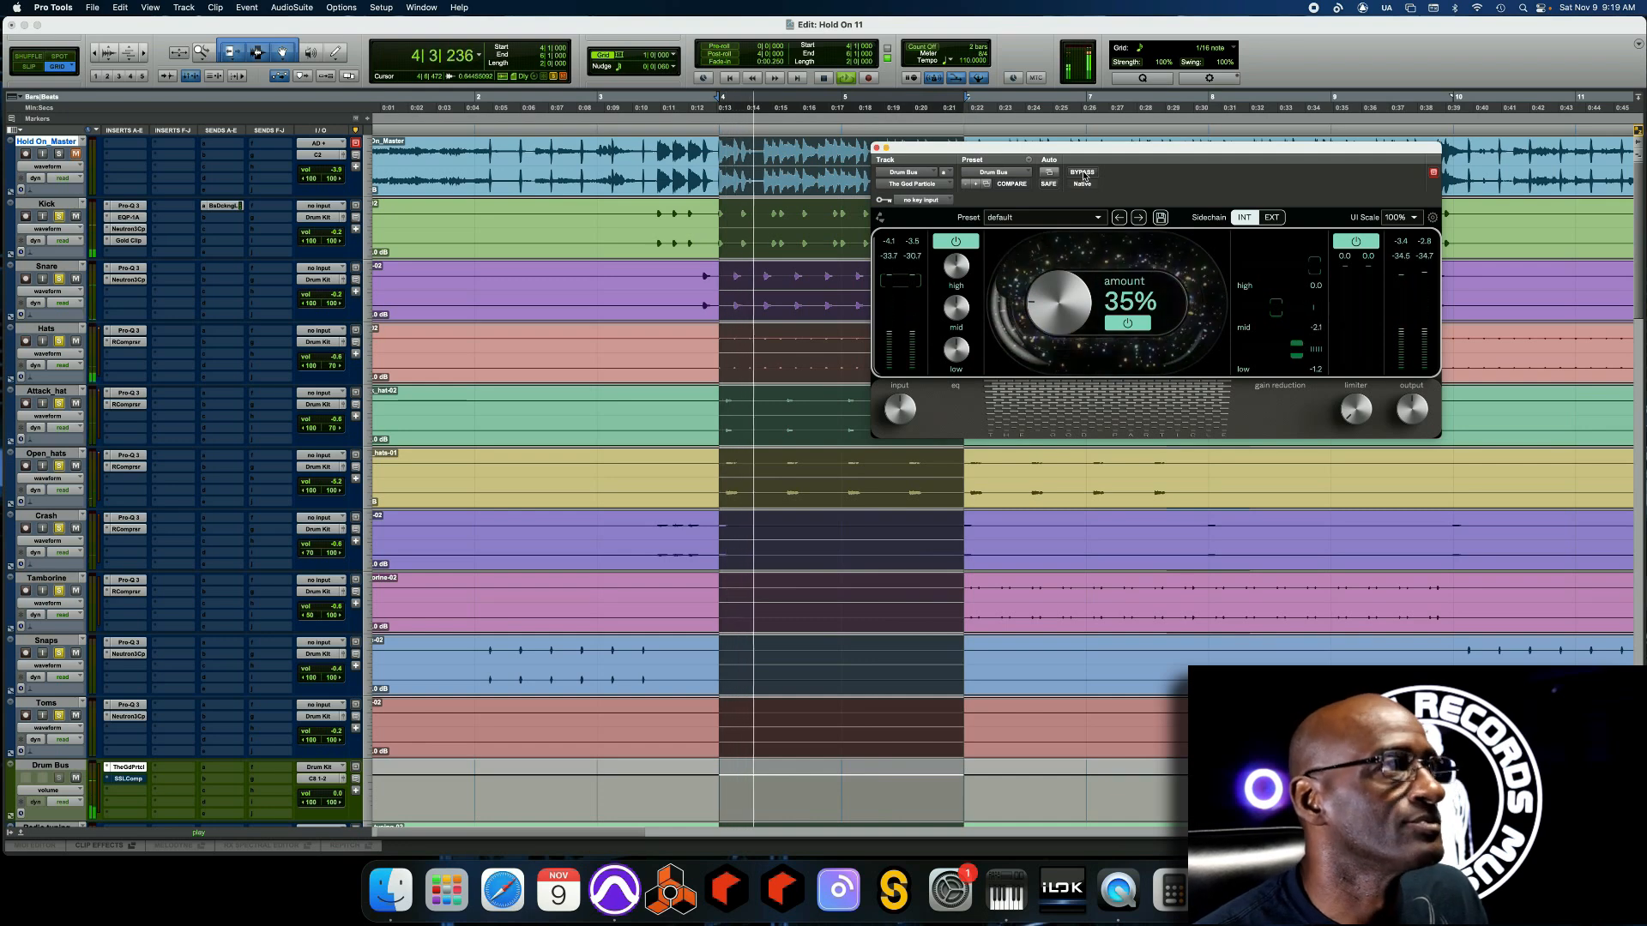
{"action": "left_click", "coordinate": [1082, 172]}
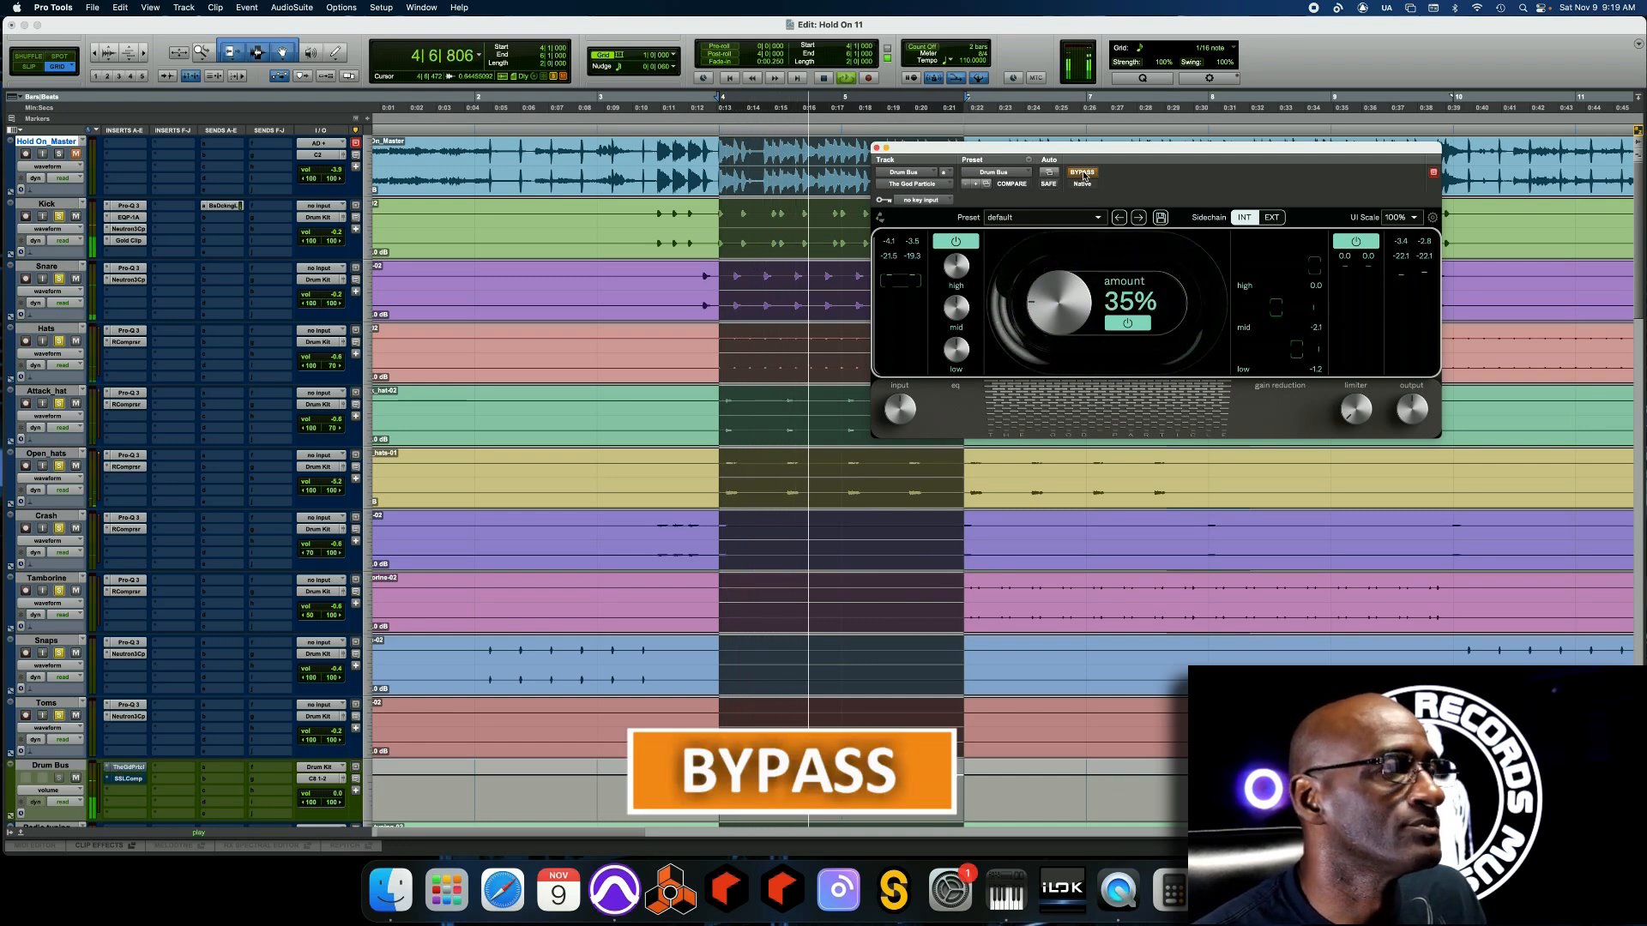
{"action": "left_click", "coordinate": [1083, 173]}
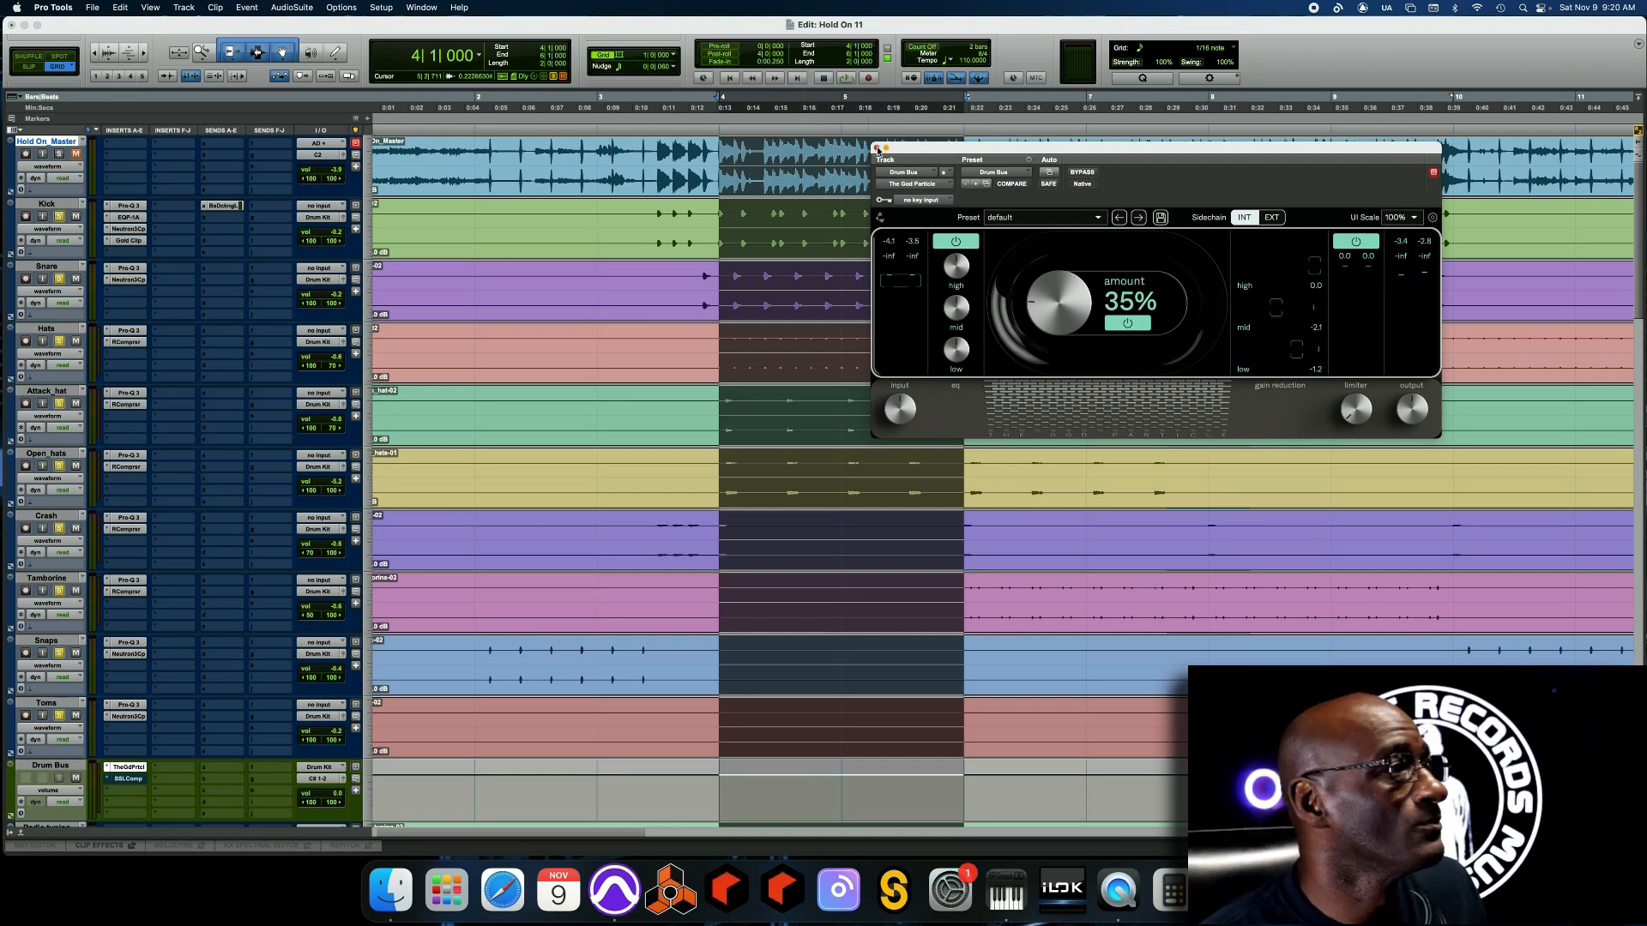
{"action": "left_click", "coordinate": [876, 148]}
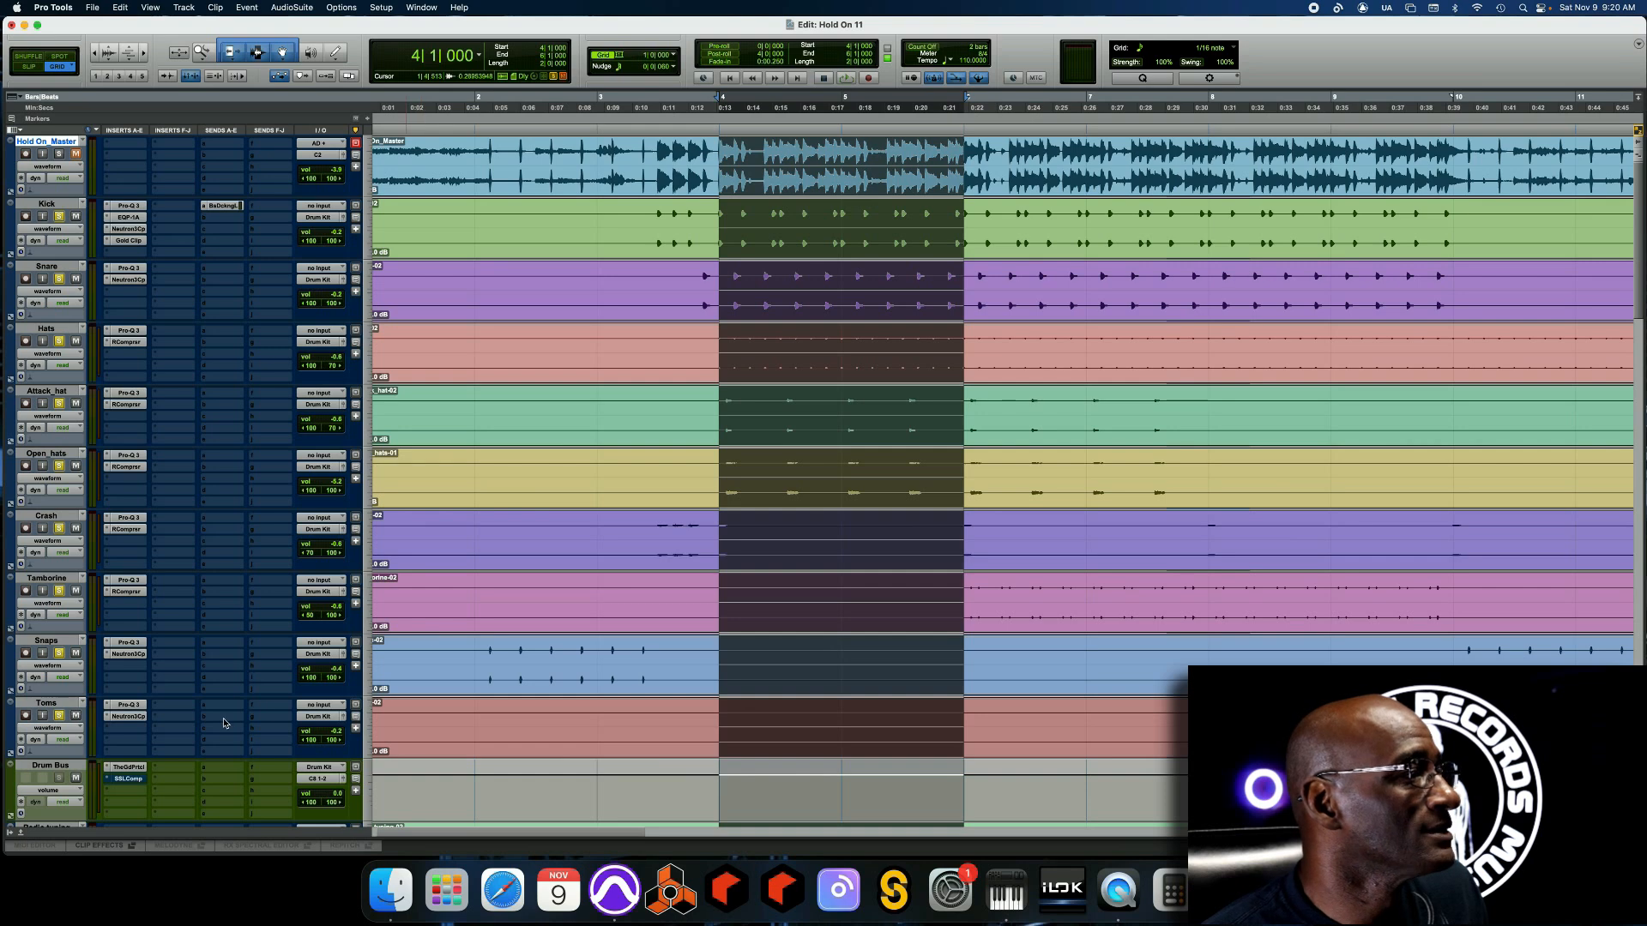
Open and activate the Drum Bus SSLComp, compare it active and bypassed during looped playback, and stop with it active
{"action": "left_click", "coordinate": [127, 779]}
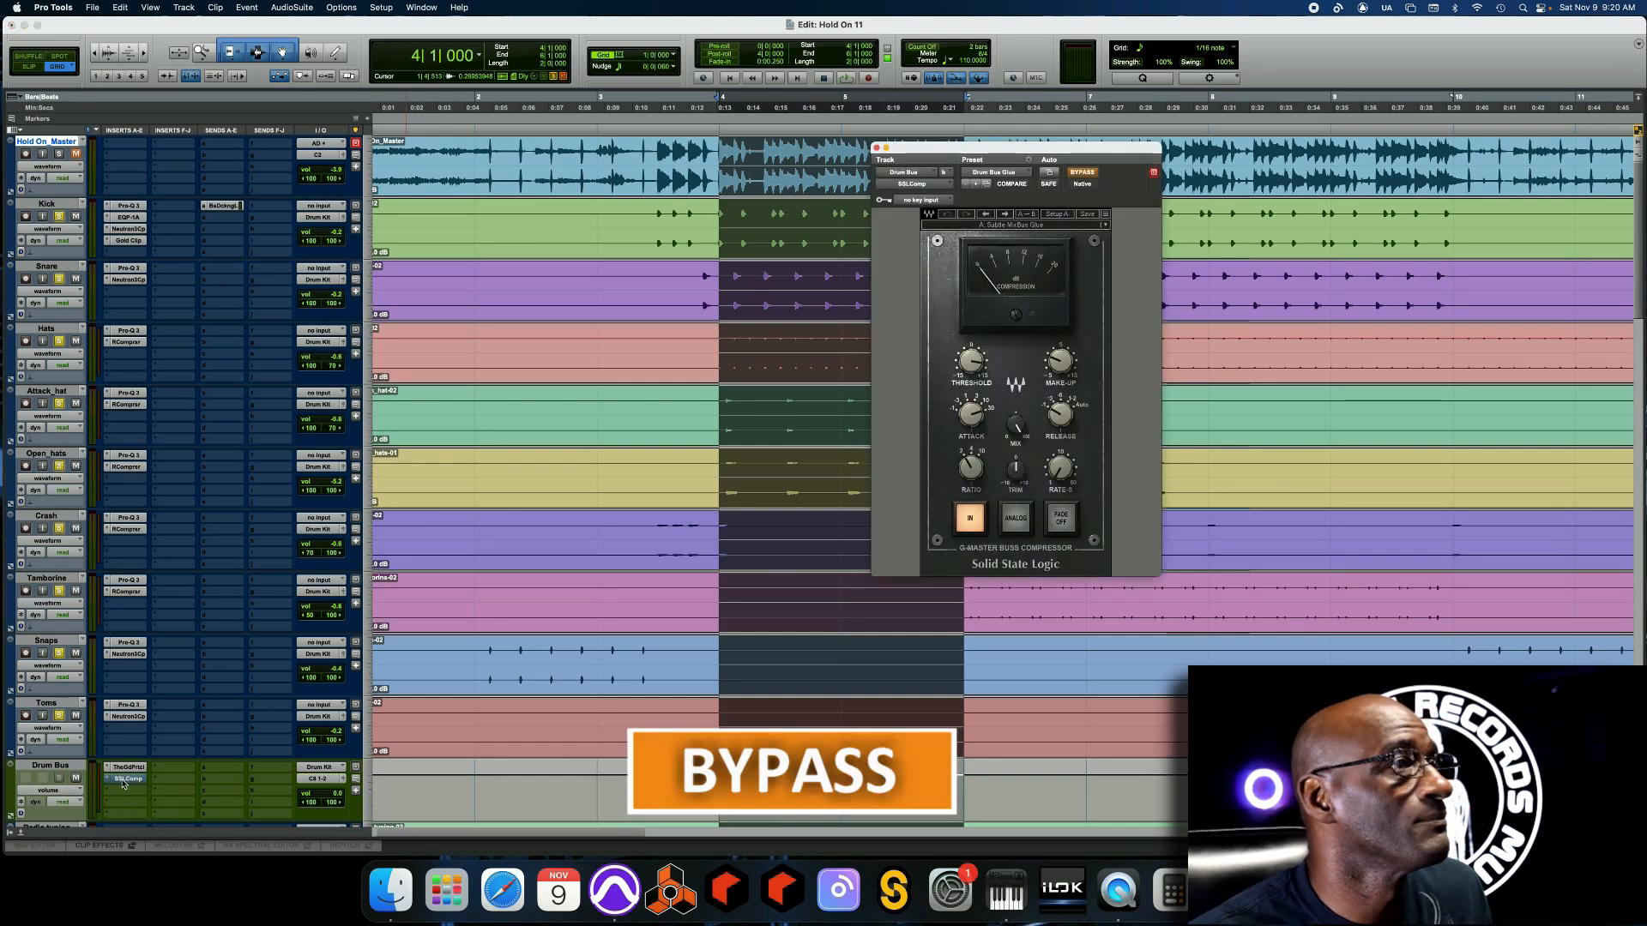
{"action": "left_click", "coordinate": [1084, 173]}
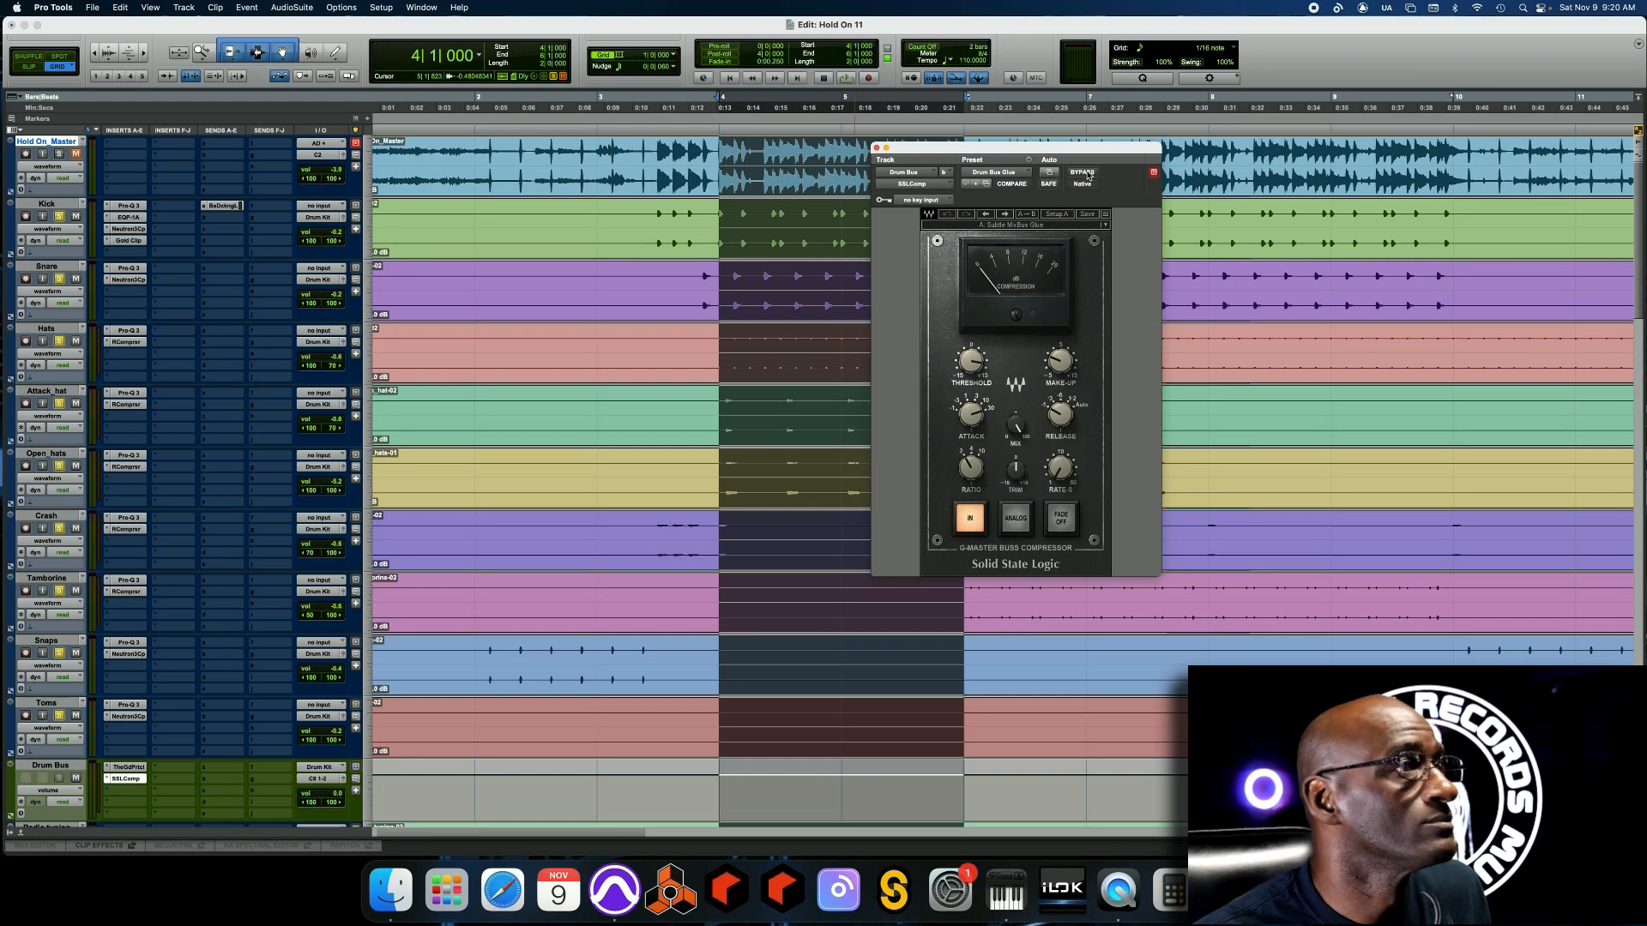
{"action": "key", "text": "space"}
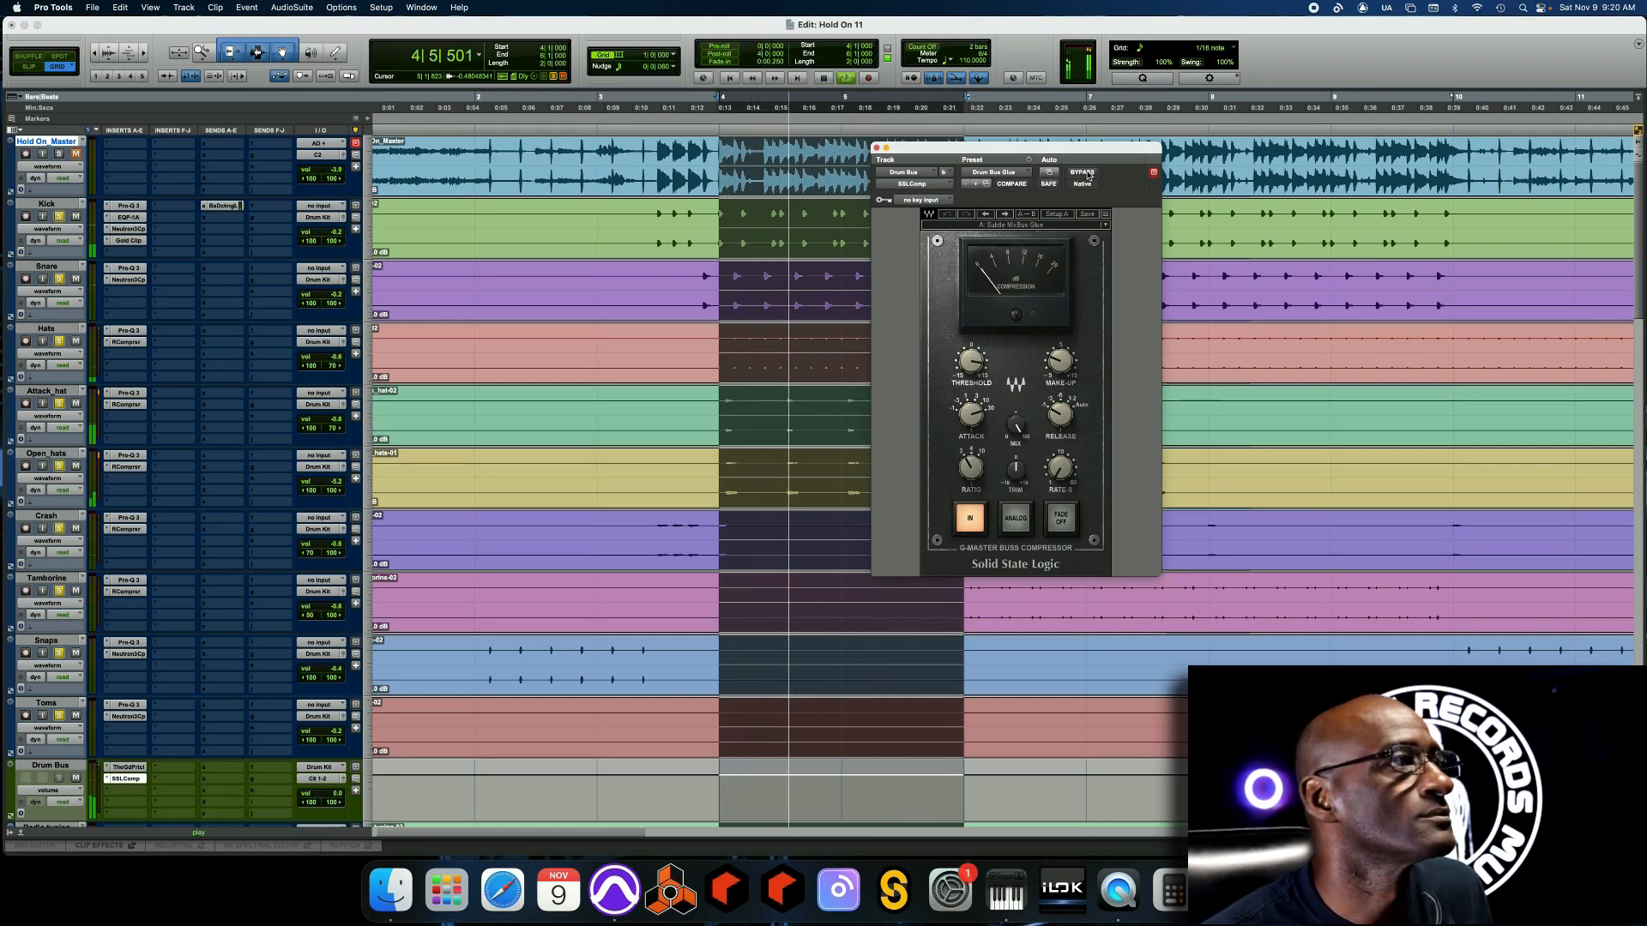
{"action": "left_click", "coordinate": [1087, 173]}
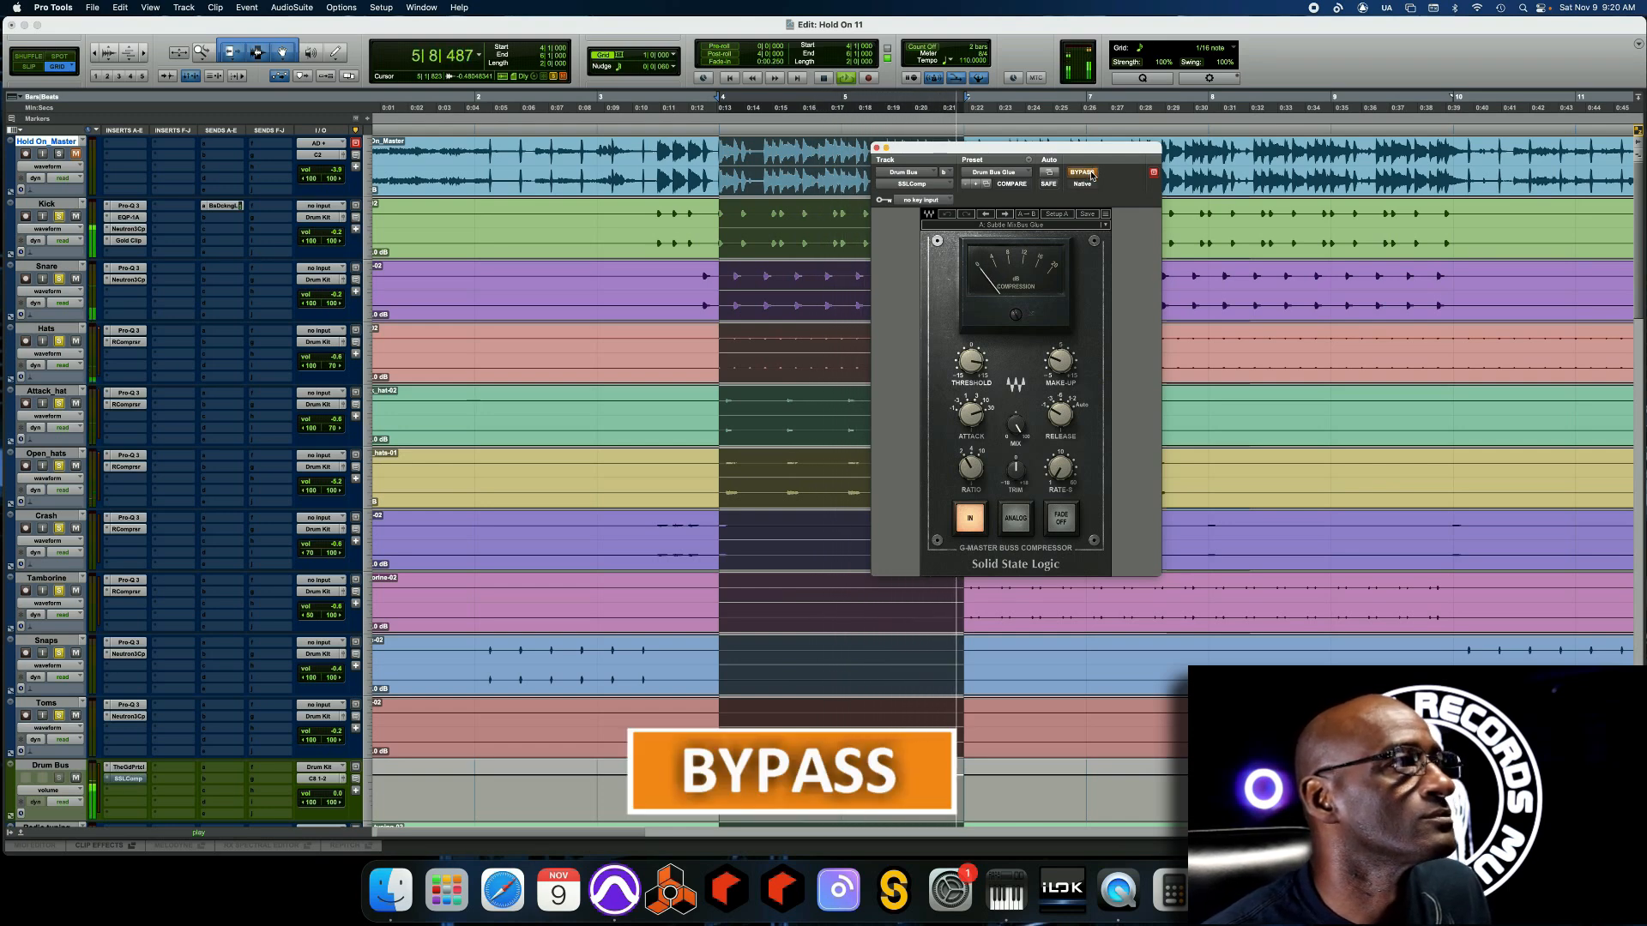
{"action": "left_click", "coordinate": [1088, 173]}
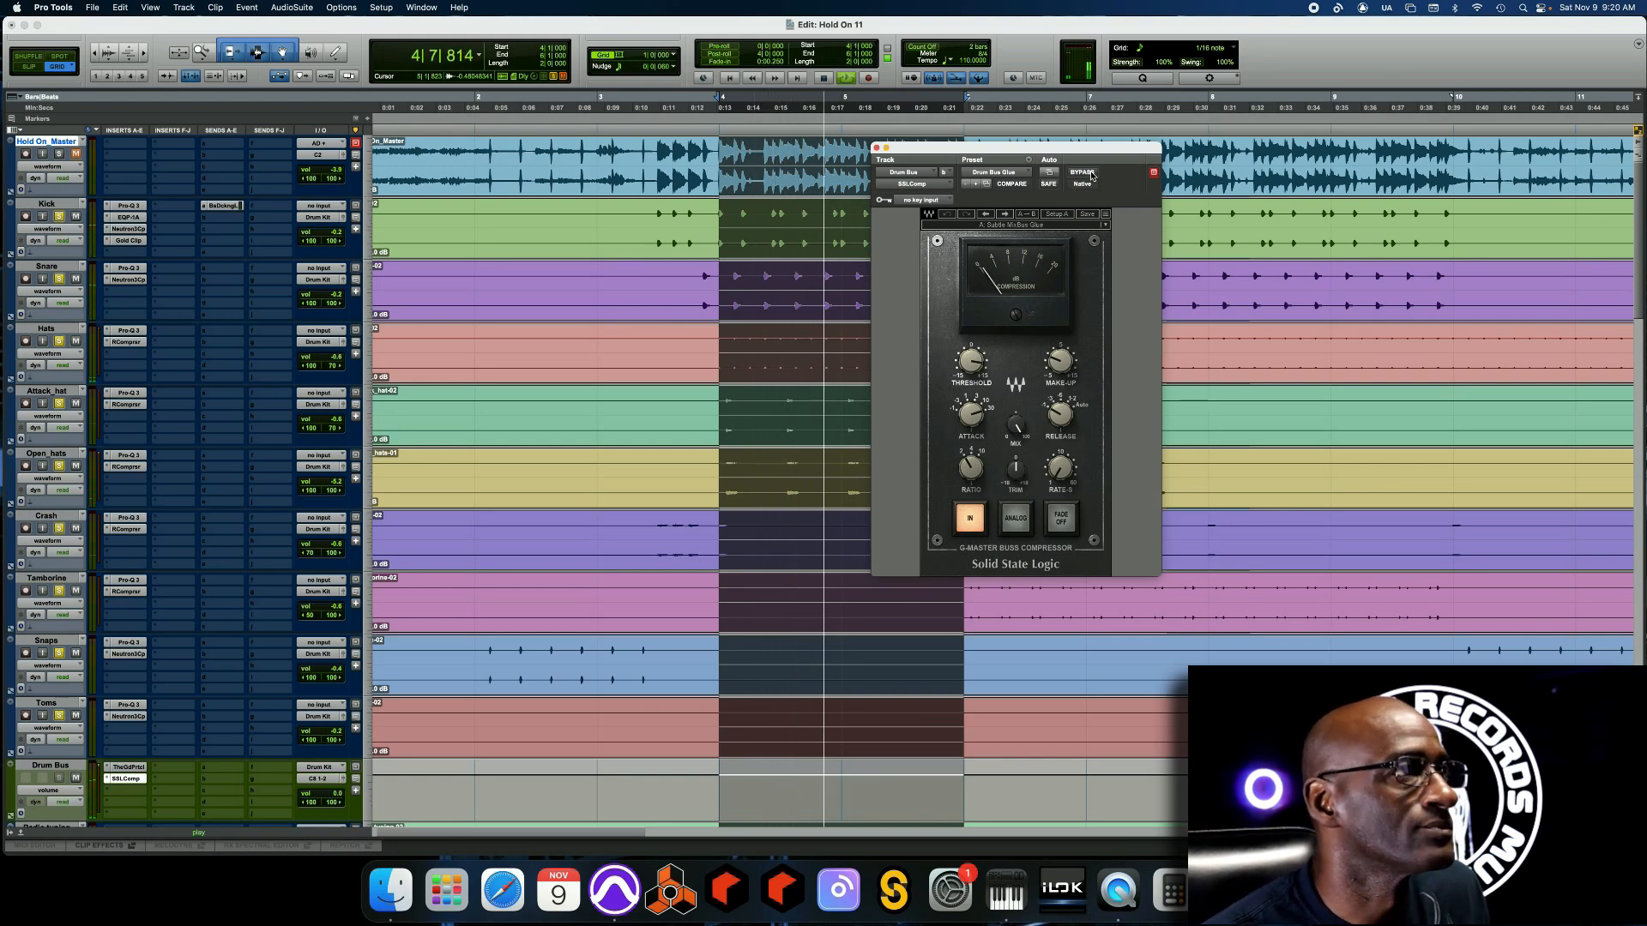
{"action": "left_click", "coordinate": [1089, 174]}
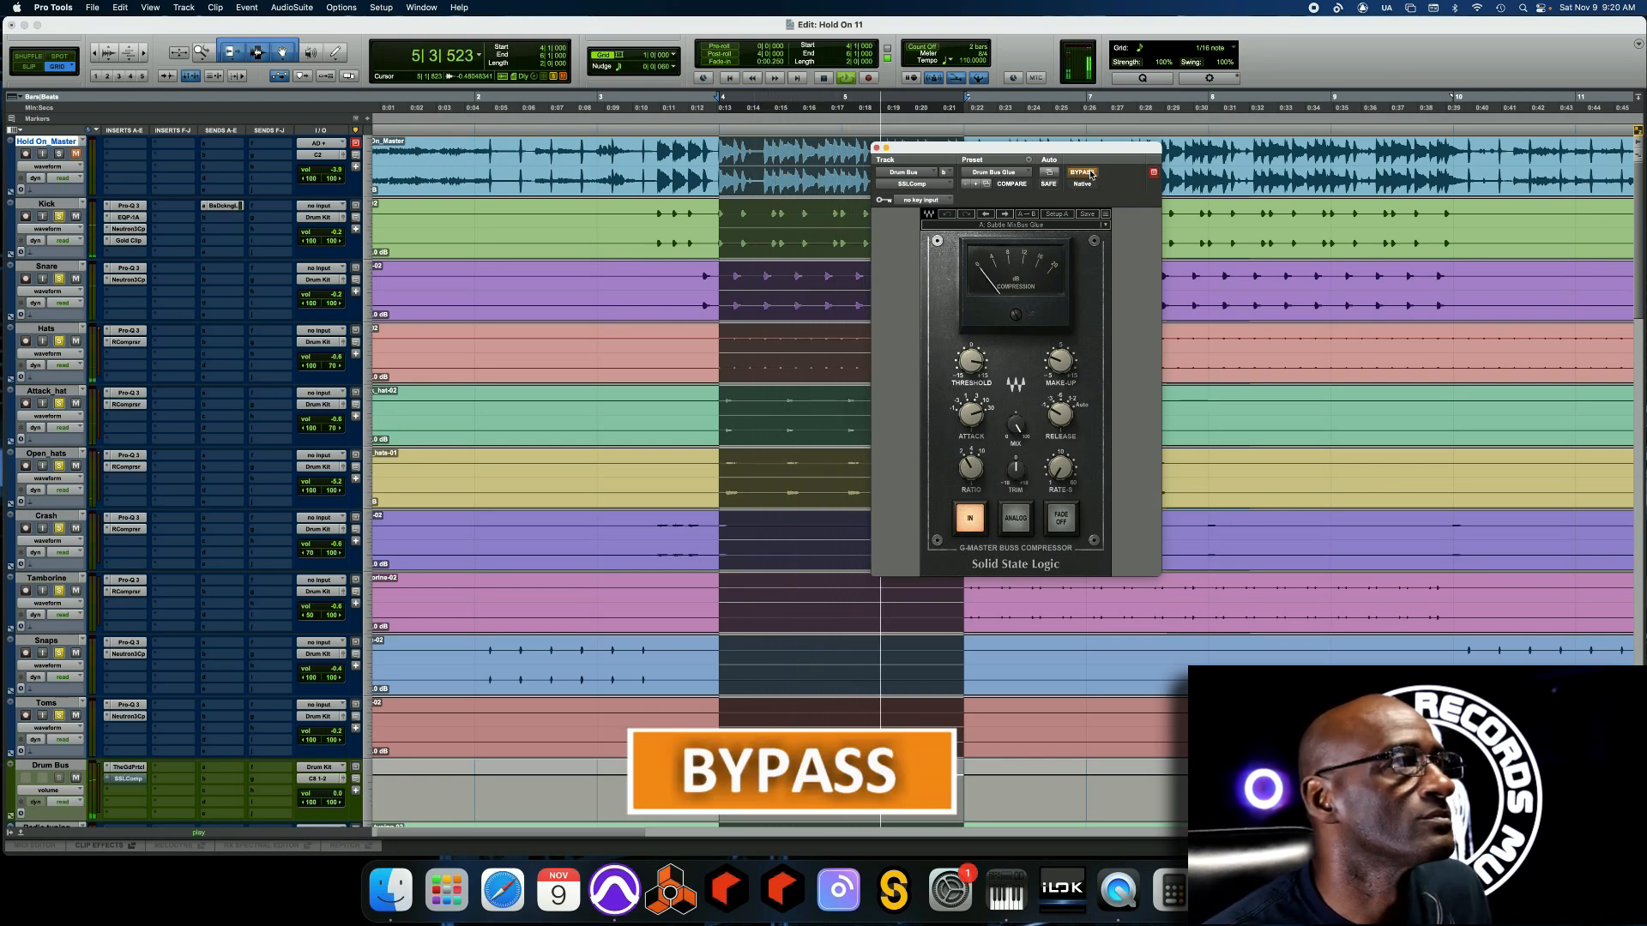
{"action": "left_click", "coordinate": [1089, 174]}
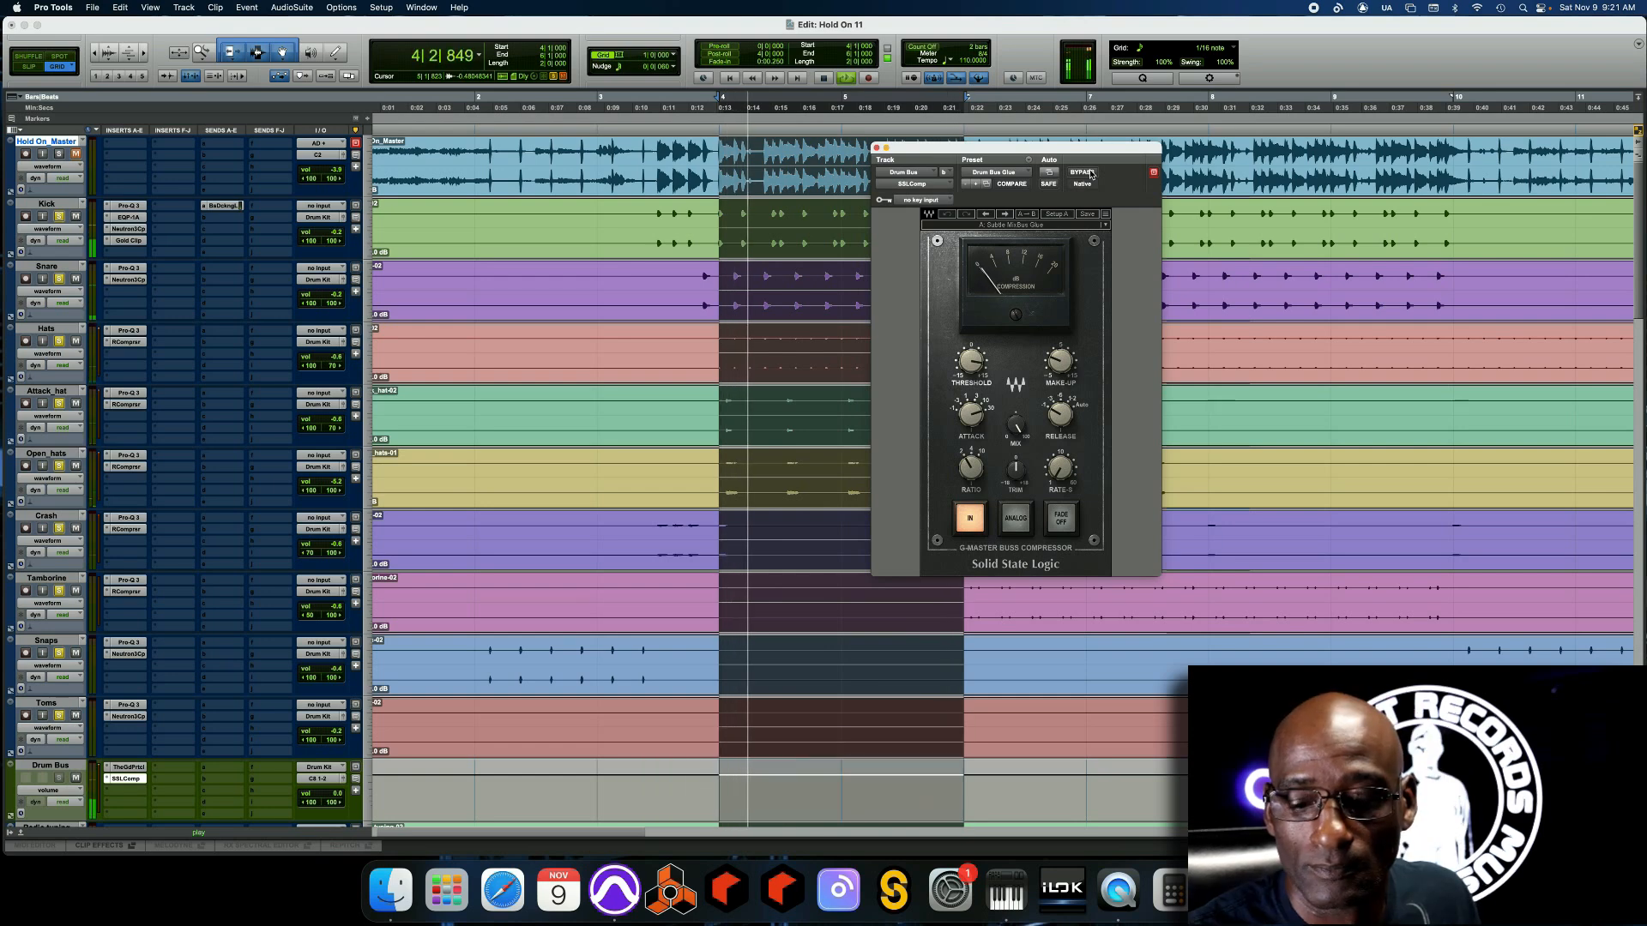
{"action": "left_click", "coordinate": [1089, 174]}
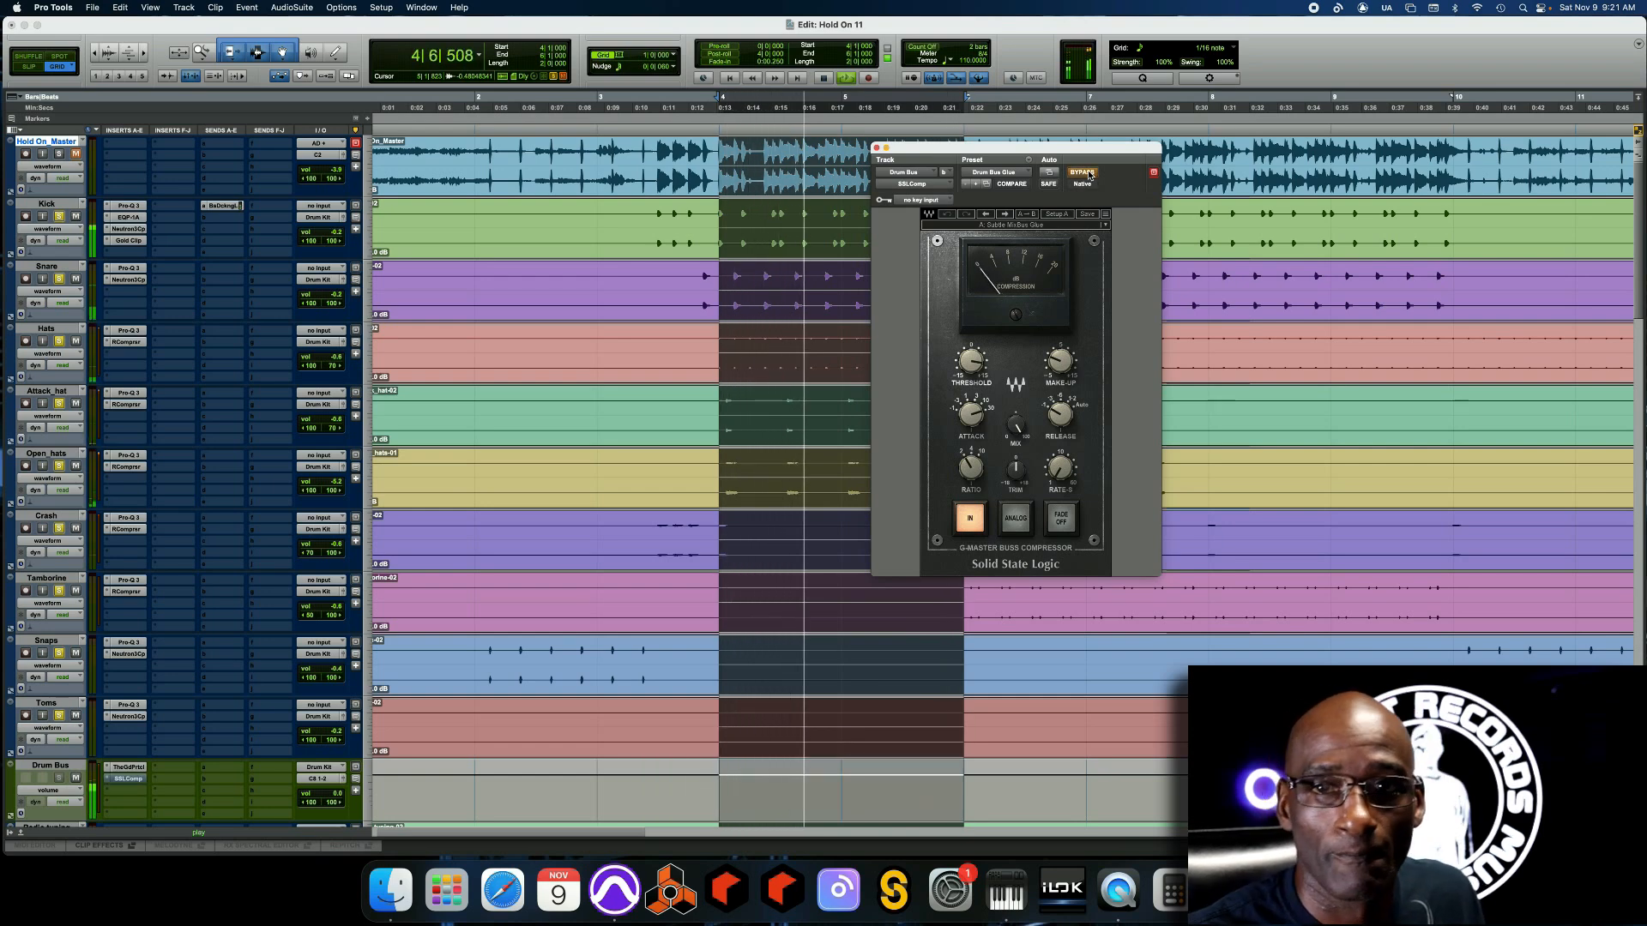
{"action": "left_click", "coordinate": [1089, 174]}
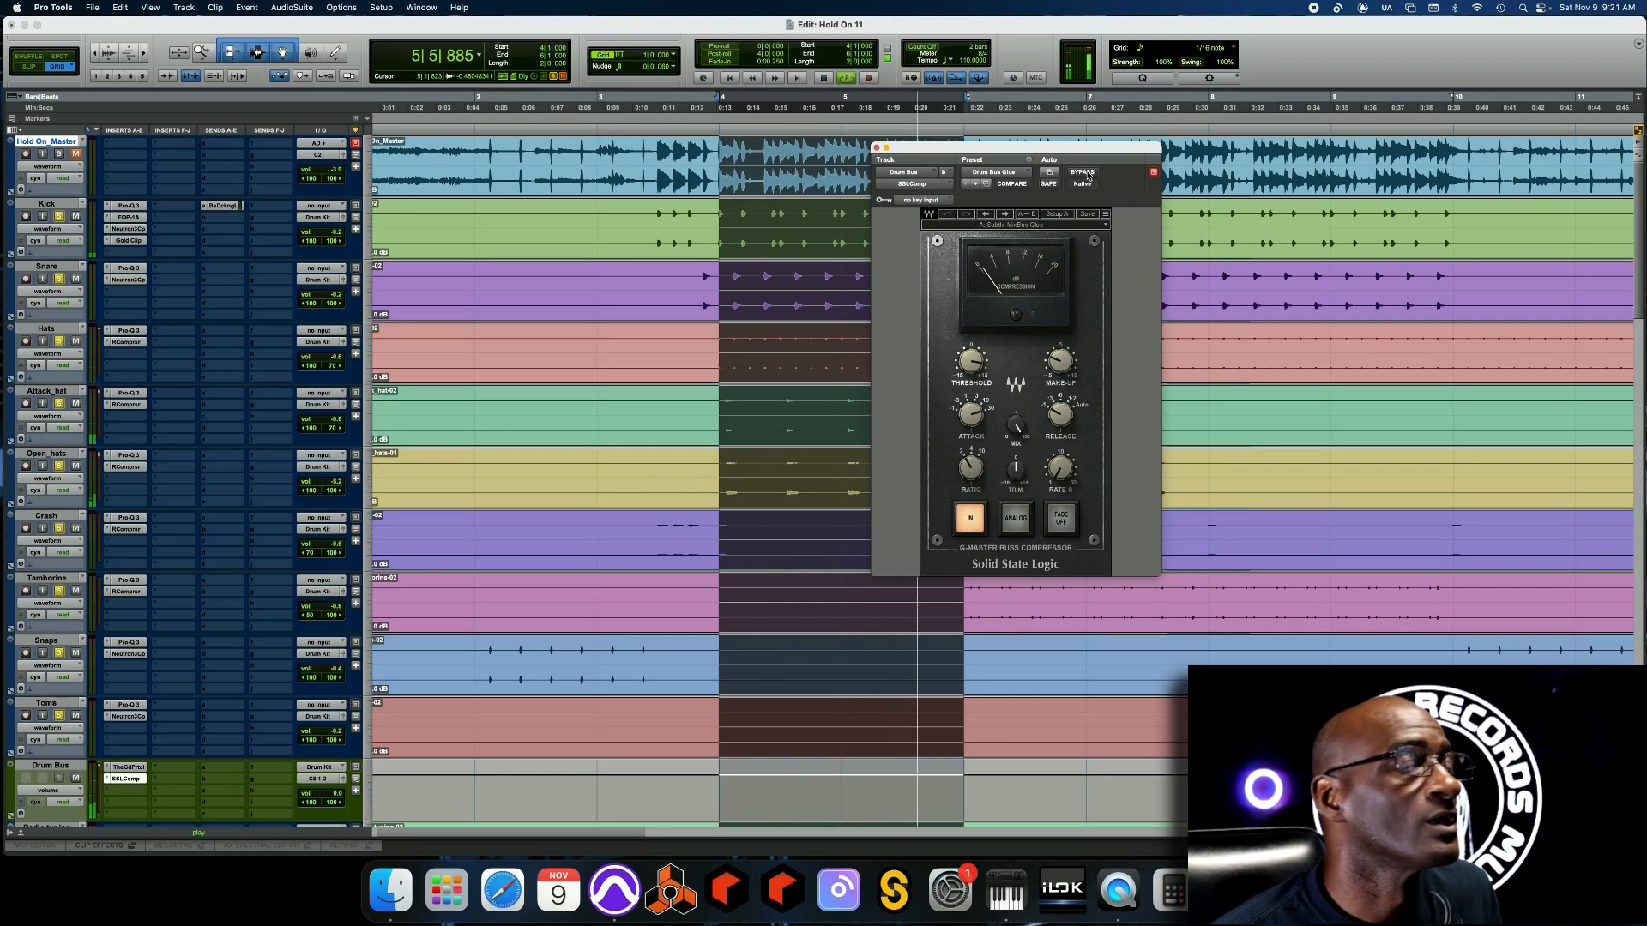
{"action": "key", "text": "space"}
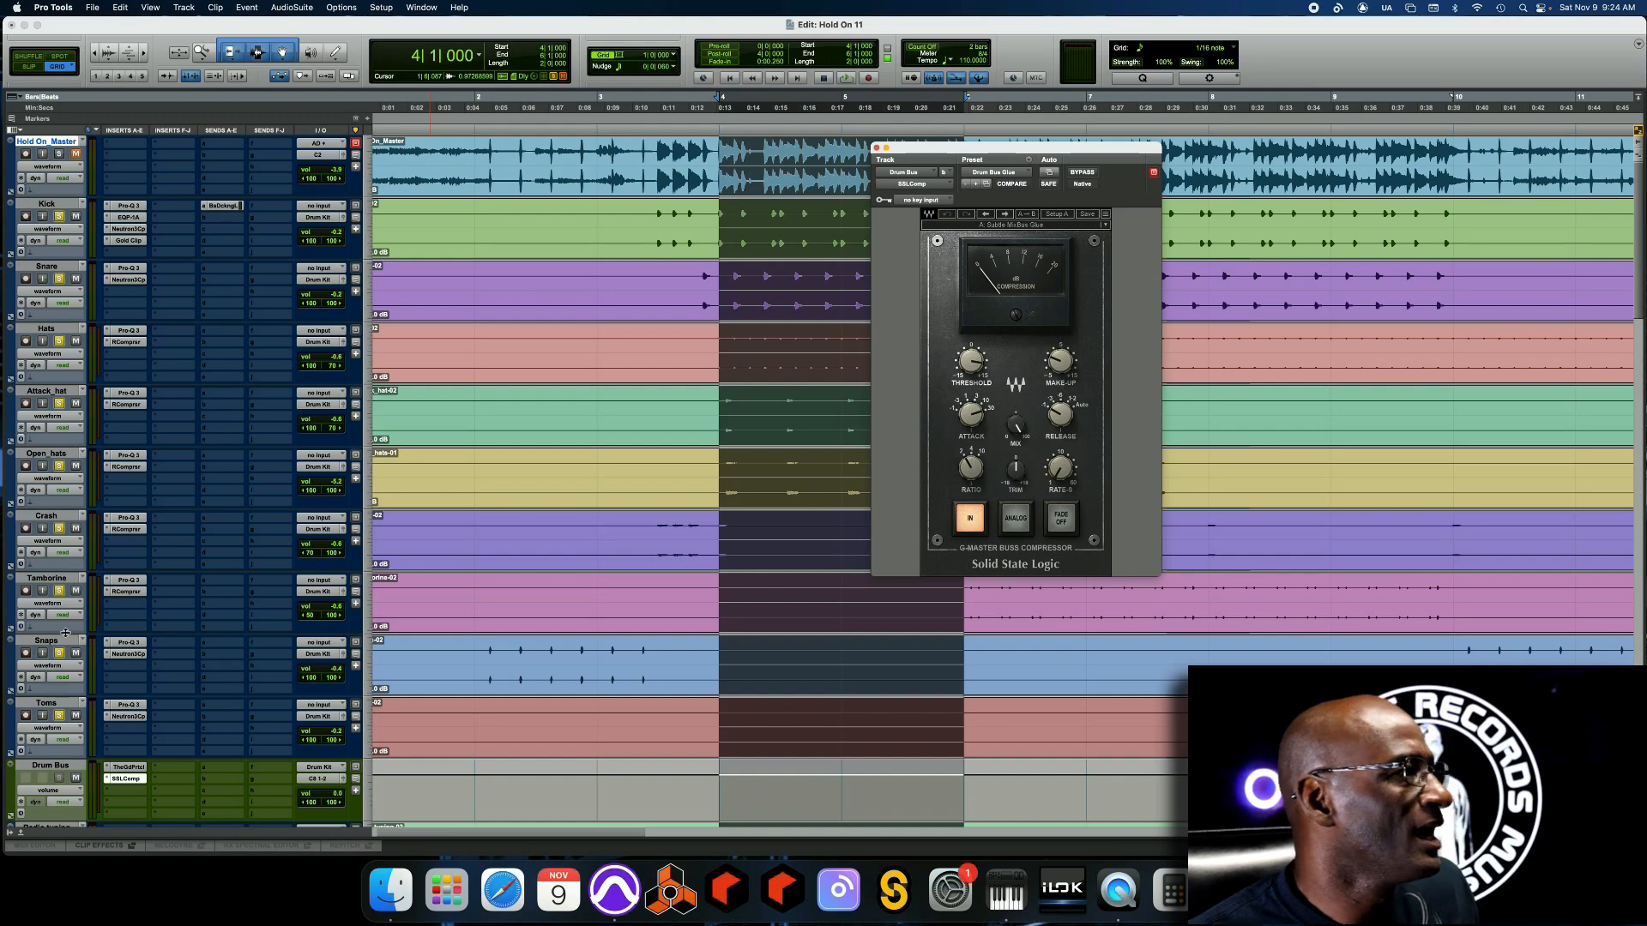
Solo the Bass track along with the drums and open its Pro-Q 3
{"action": "scroll", "coordinate": [65, 633], "scroll_direction": "down", "scroll_amount": 5}
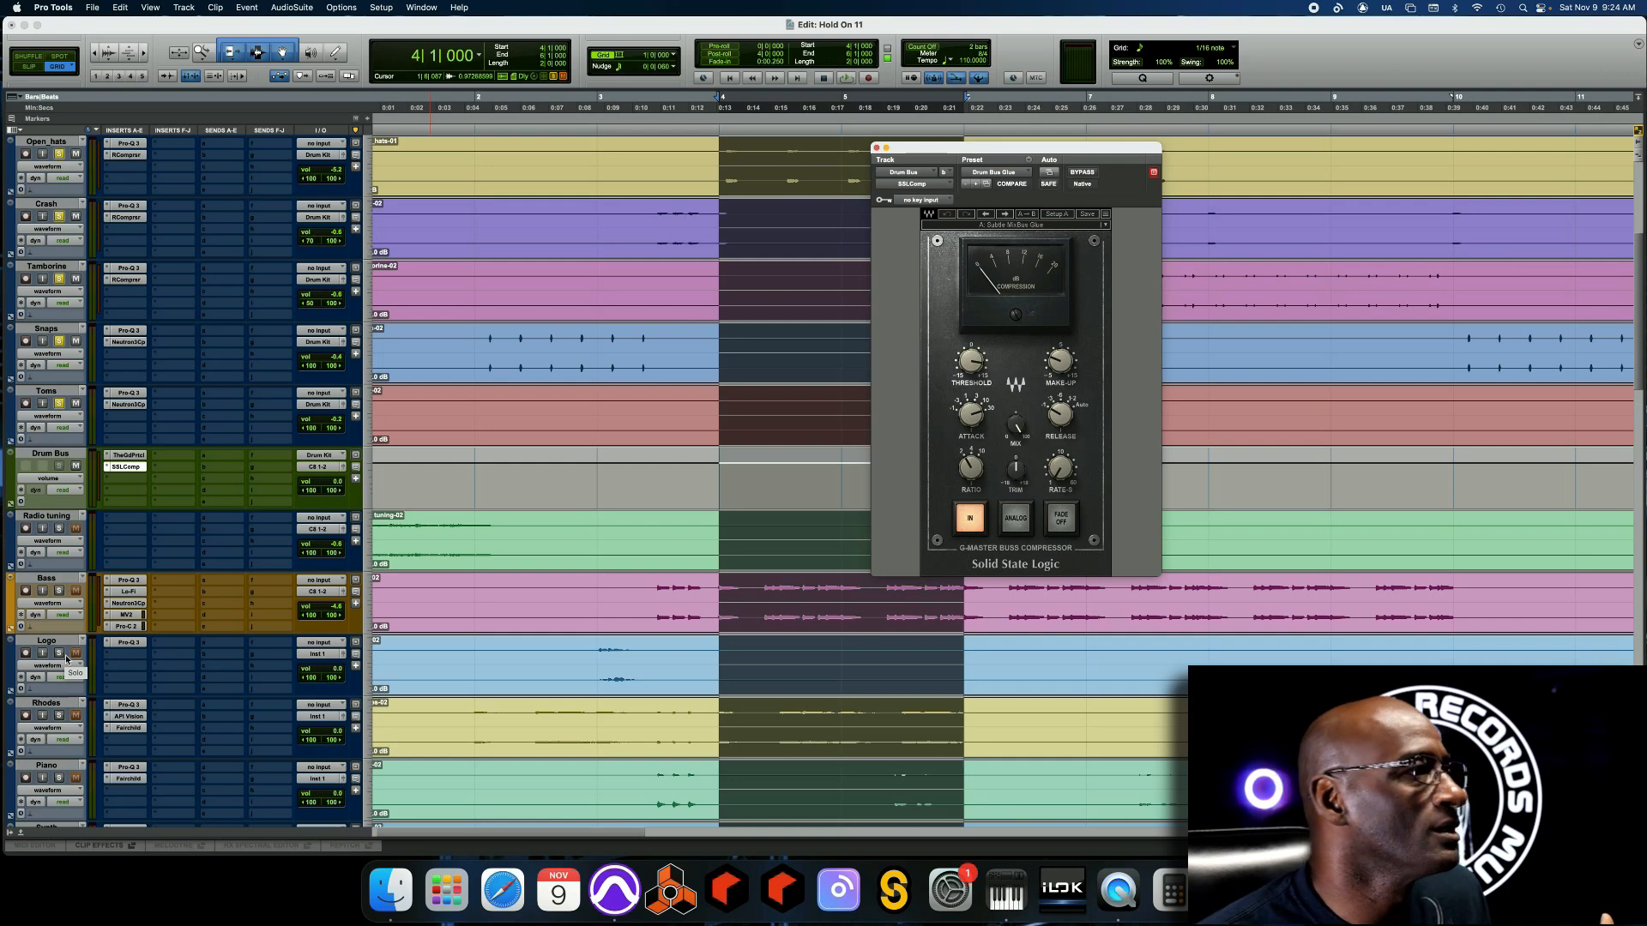
{"action": "left_click", "coordinate": [59, 591]}
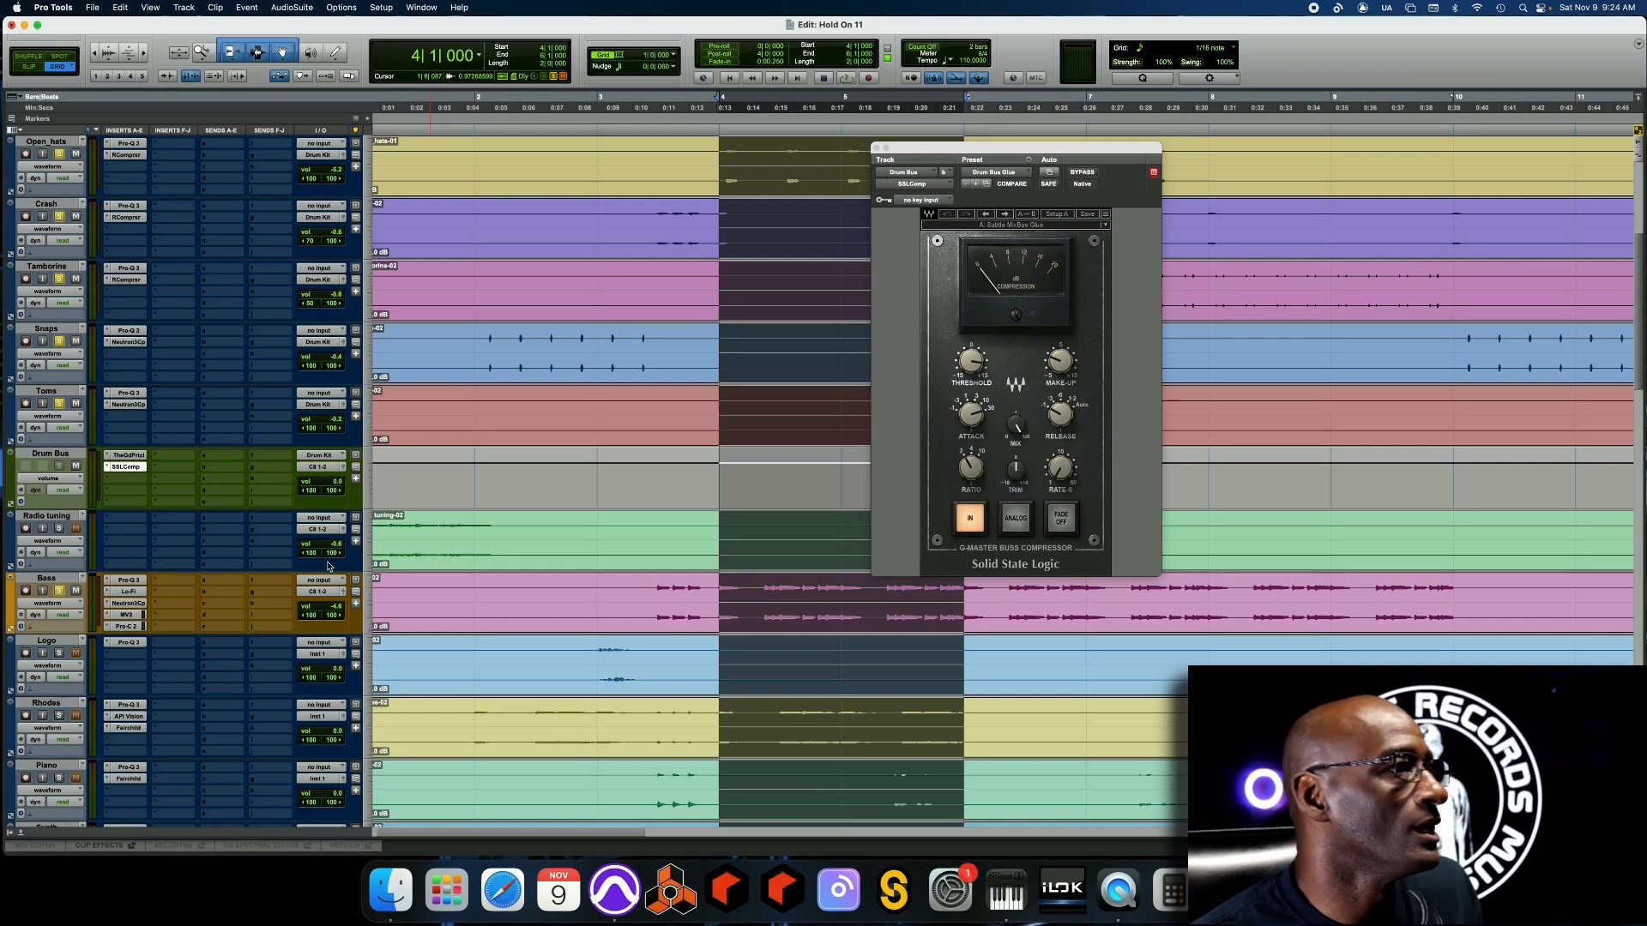
{"action": "left_click", "coordinate": [129, 581]}
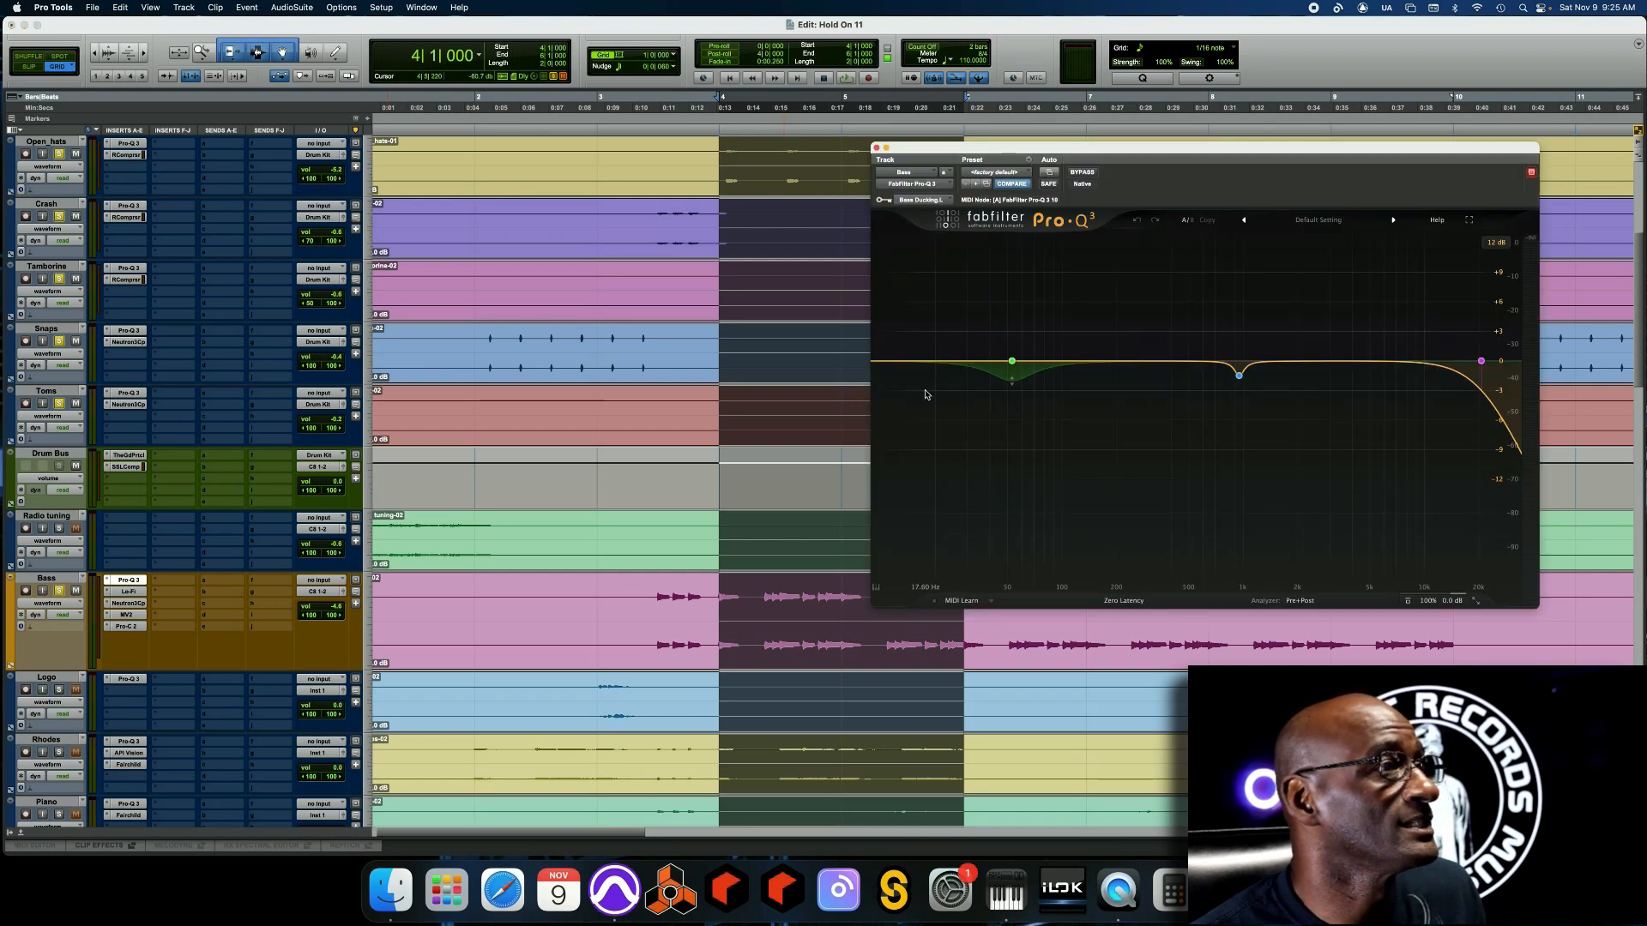
Review the Bass track's plug-ins one after another, from Pro-Q 3 through Lo-Fi, Neutron 3 Compressor, MV2 and Pro-C 2, and close the plug-in window
{"action": "mouse_move", "coordinate": [955, 339]}
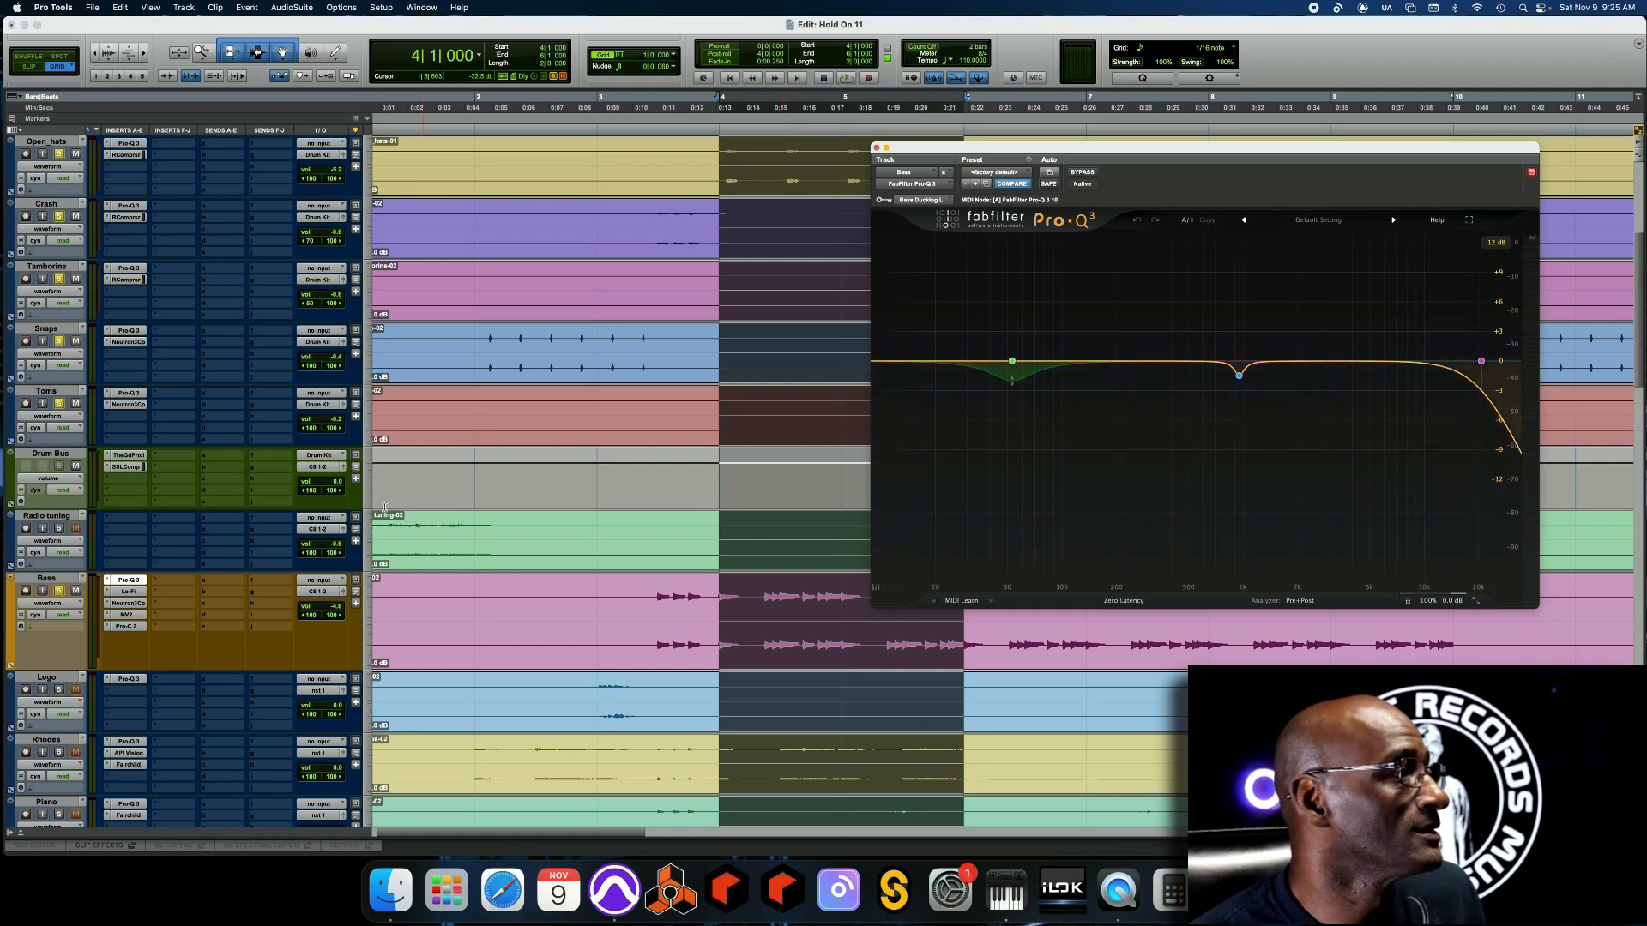
{"action": "left_click", "coordinate": [128, 592]}
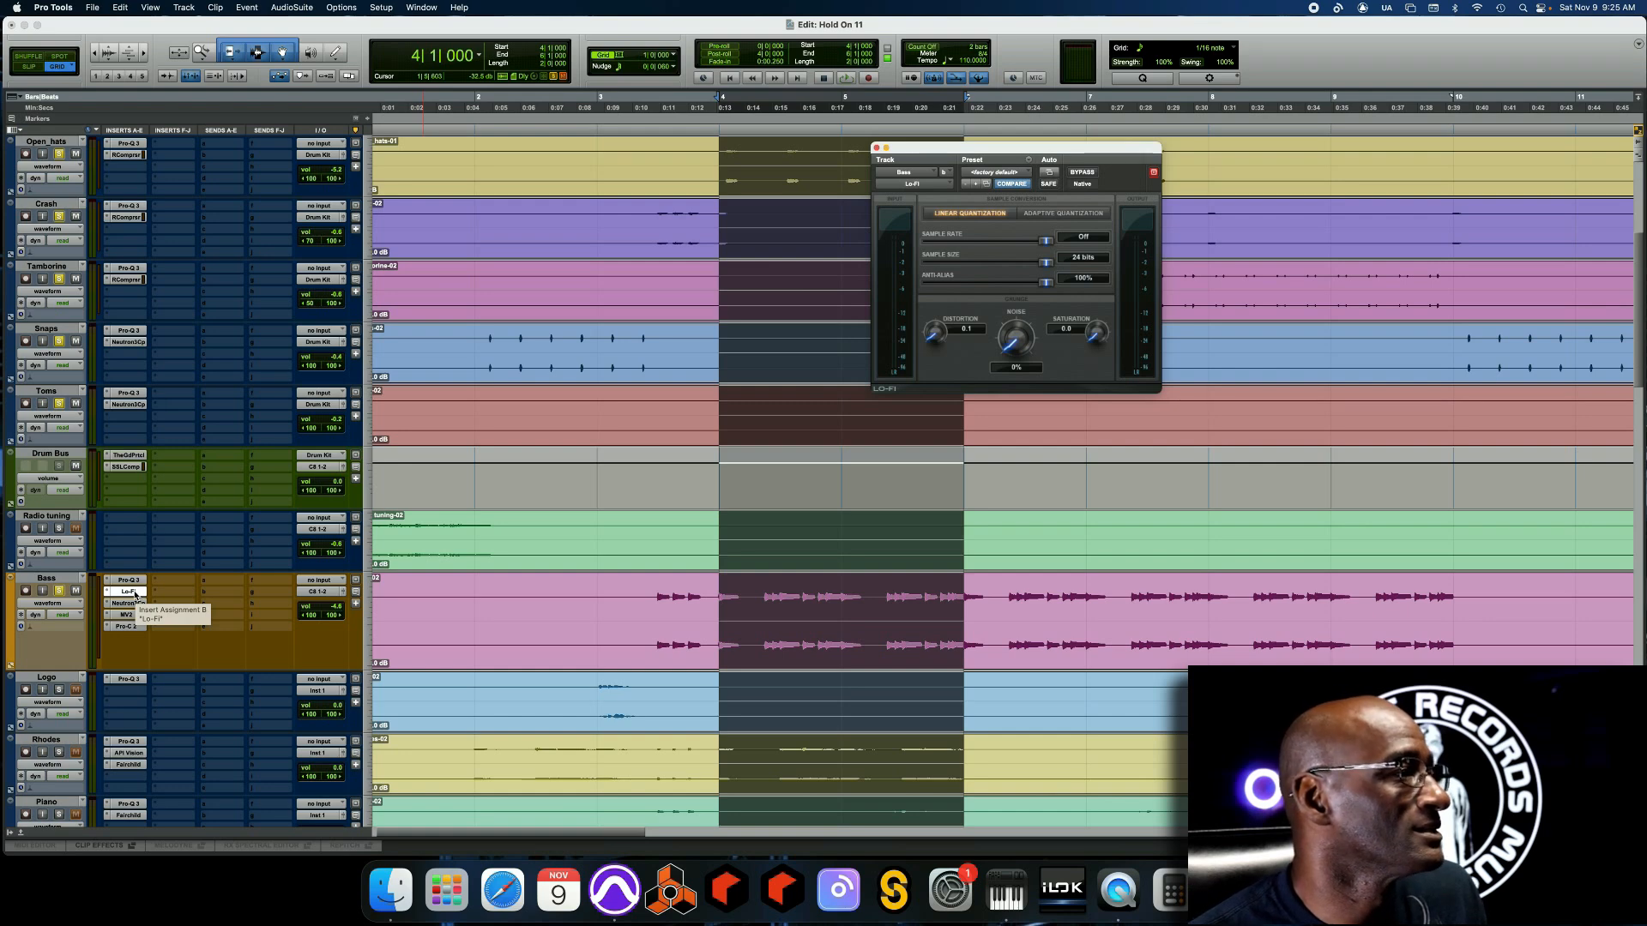
{"action": "left_click", "coordinate": [133, 603]}
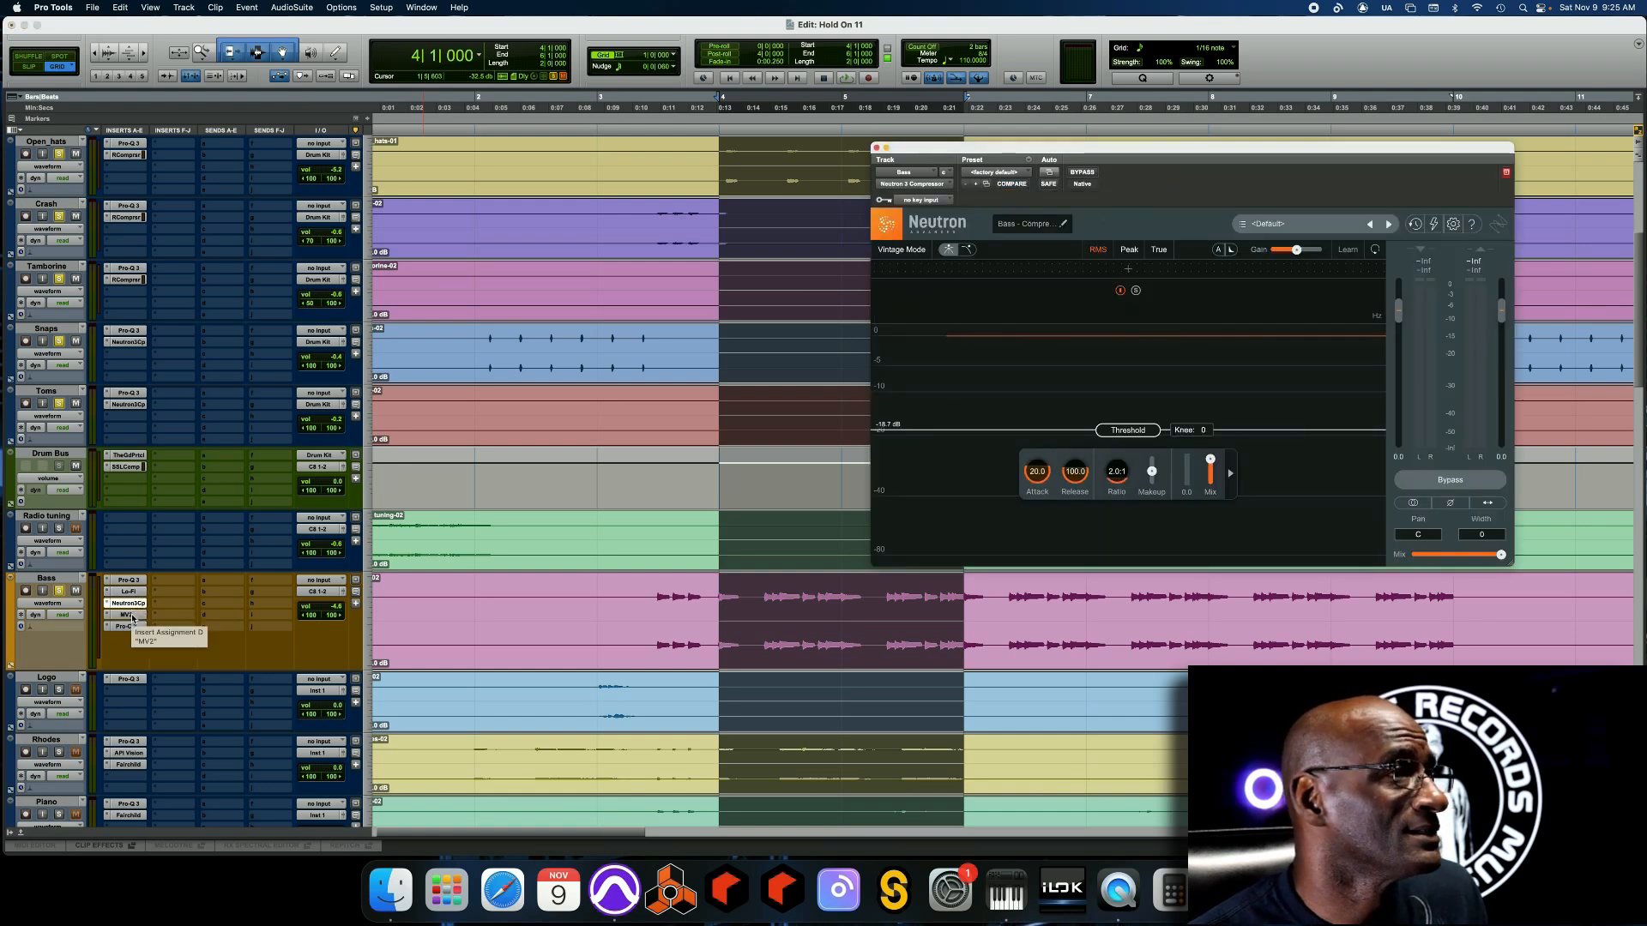
{"action": "left_click", "coordinate": [129, 615]}
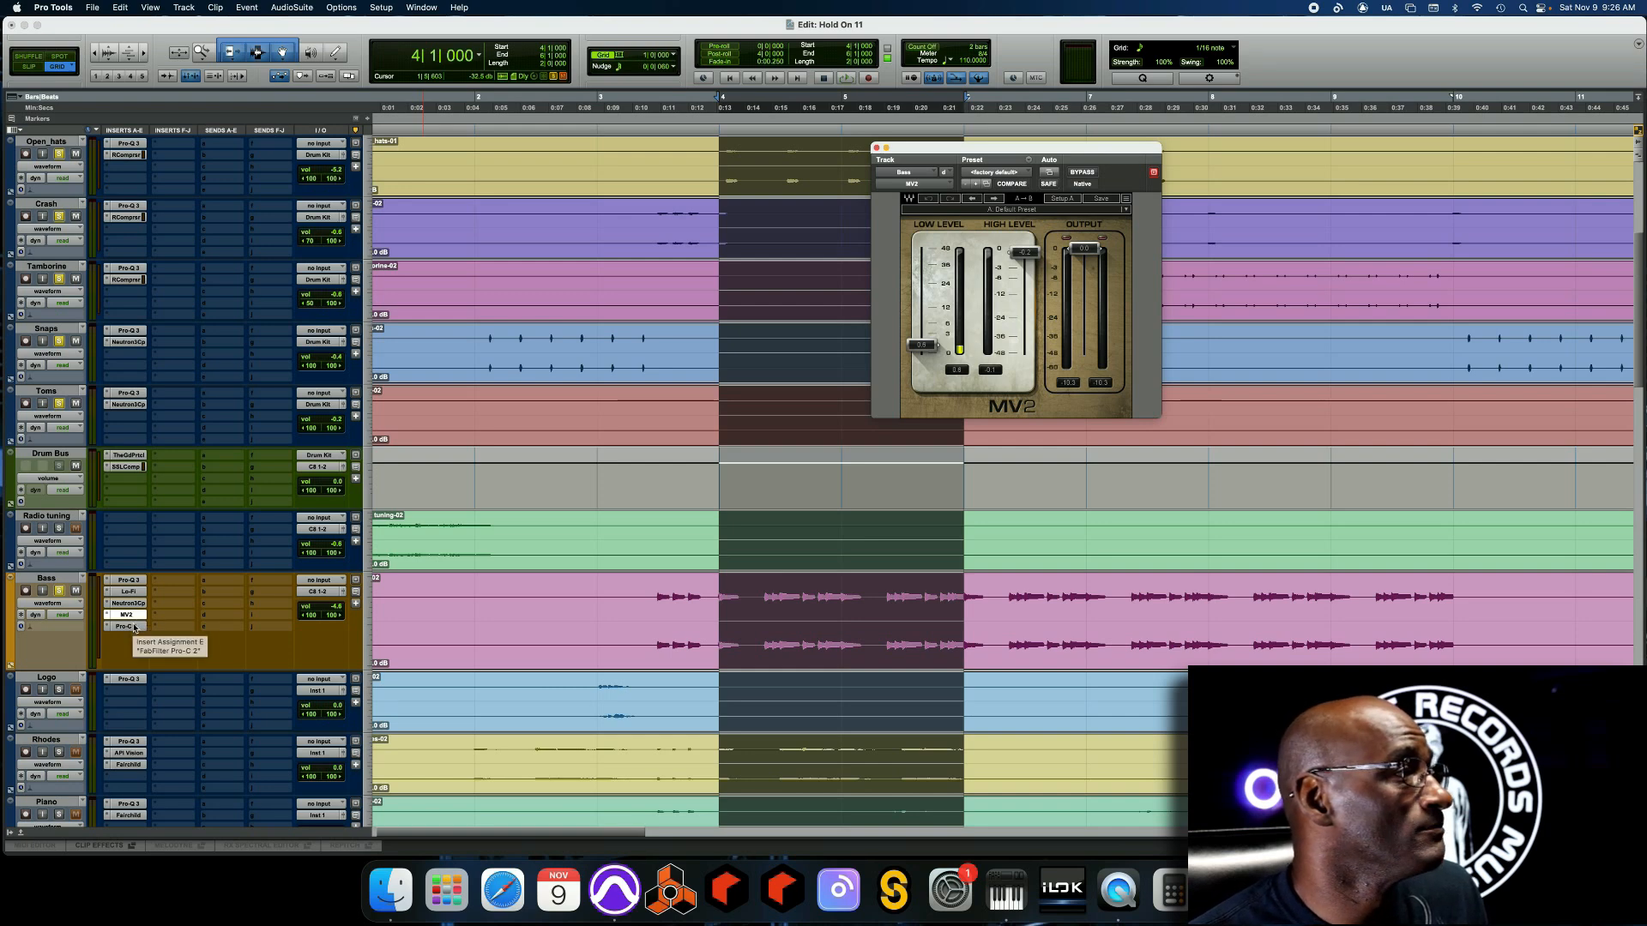
{"action": "left_click", "coordinate": [134, 627]}
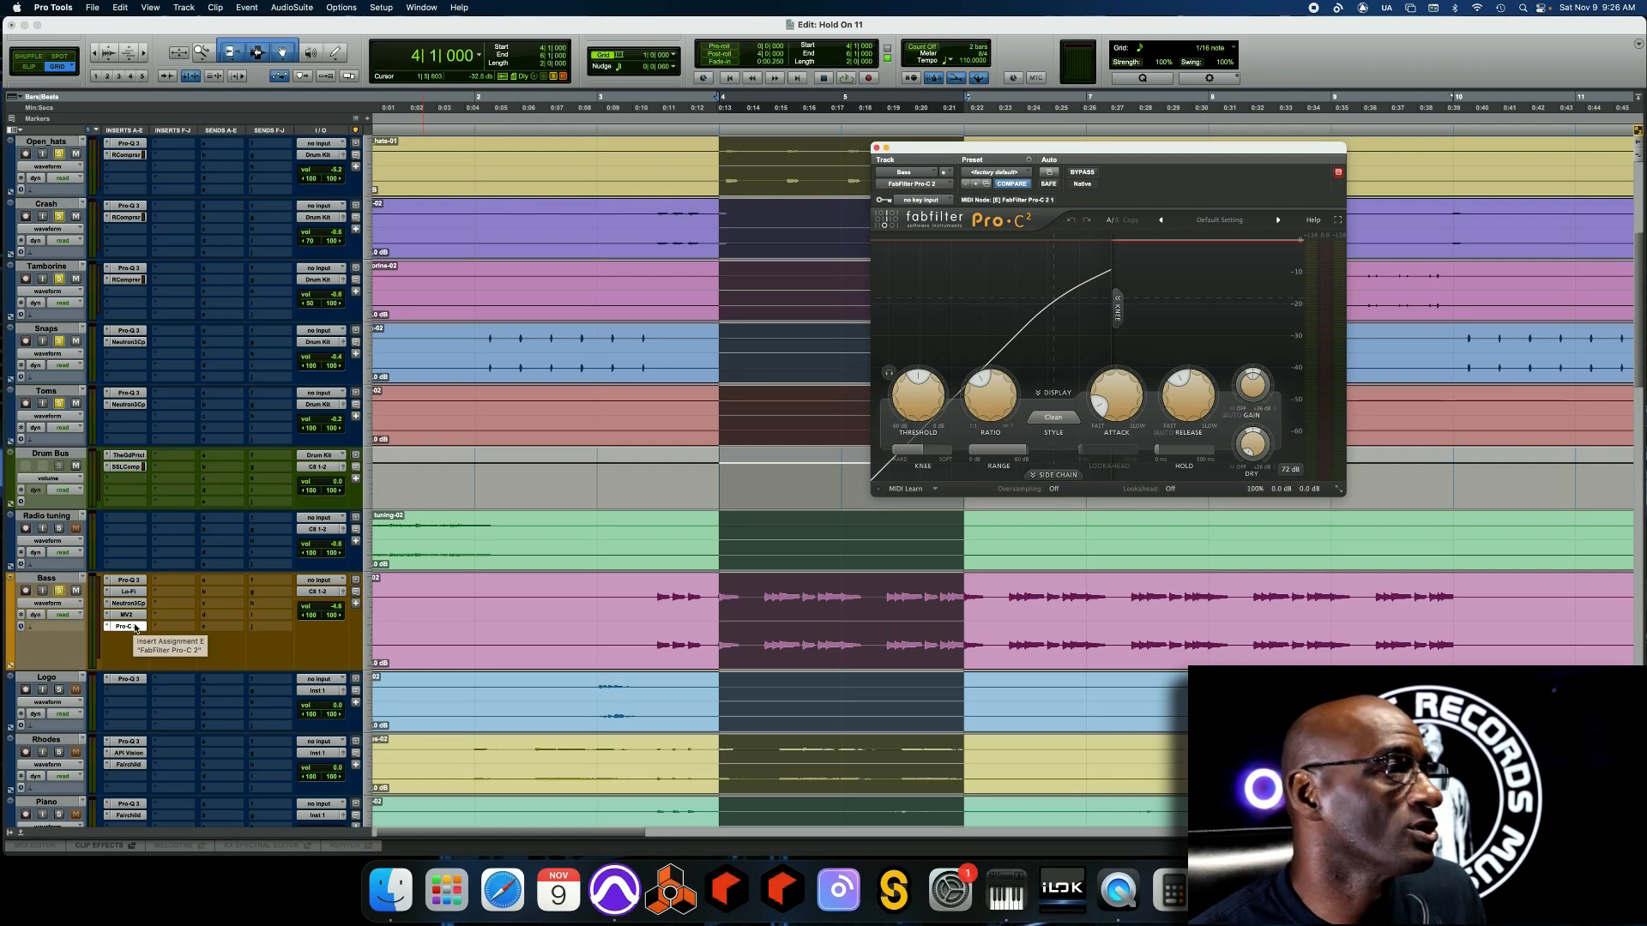
{"action": "left_click", "coordinate": [876, 148]}
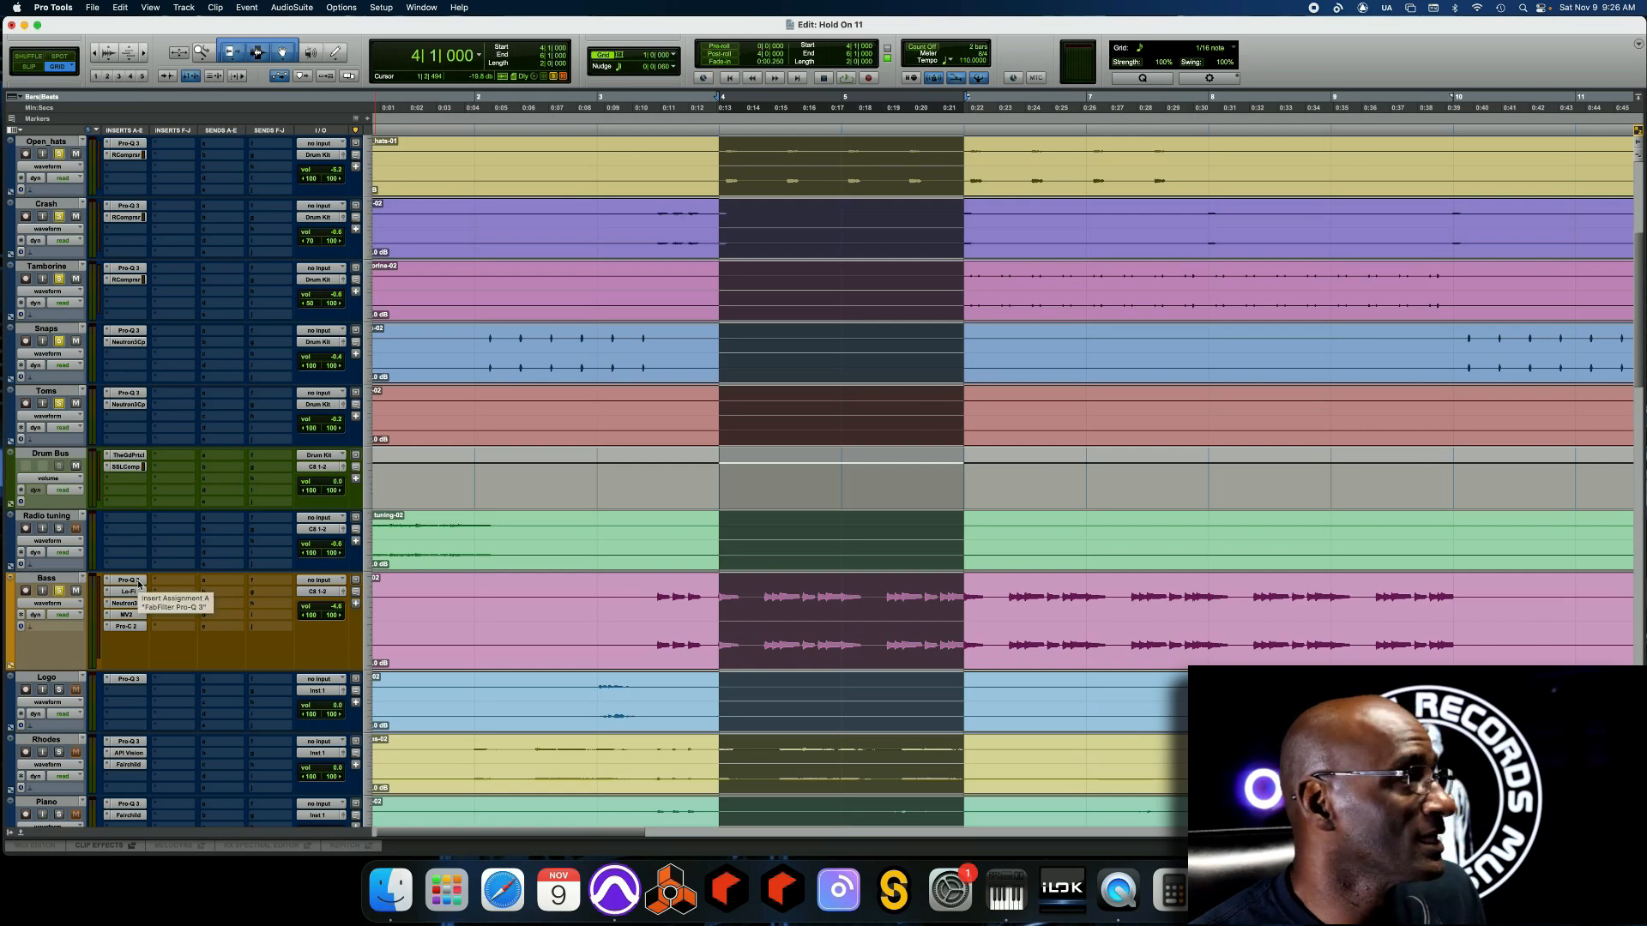
Bypass all five Bass inserts and audition the unprocessed bass with the drums over looped bars 4 to 5
{"action": "key", "text": "shift+a"}
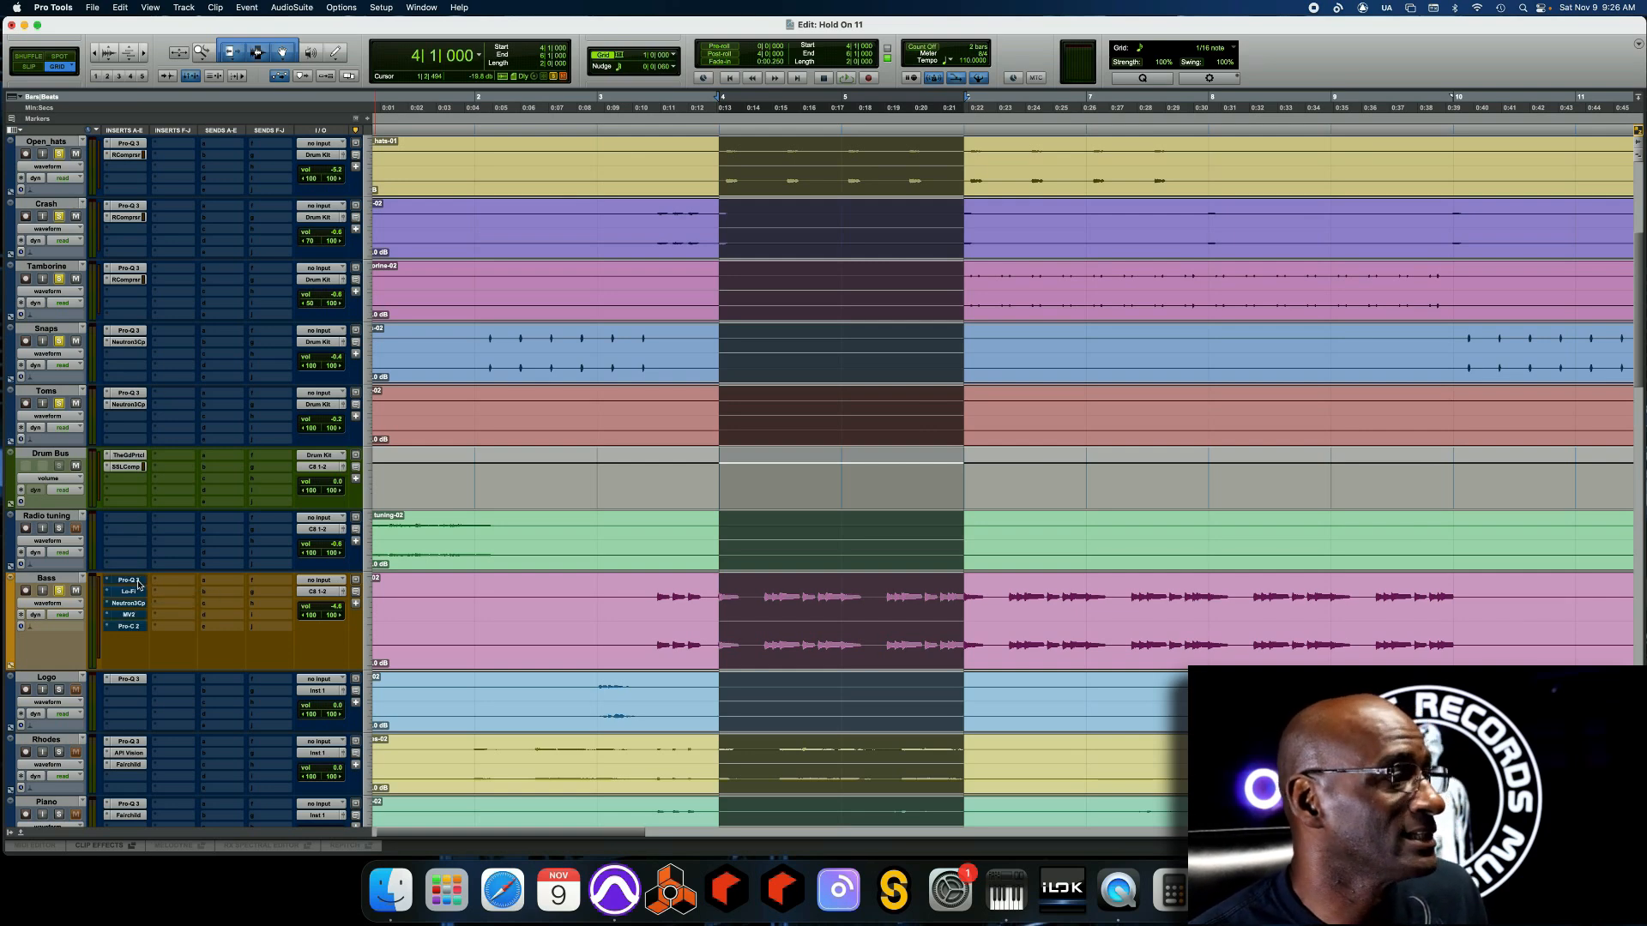
{"action": "key", "text": "space"}
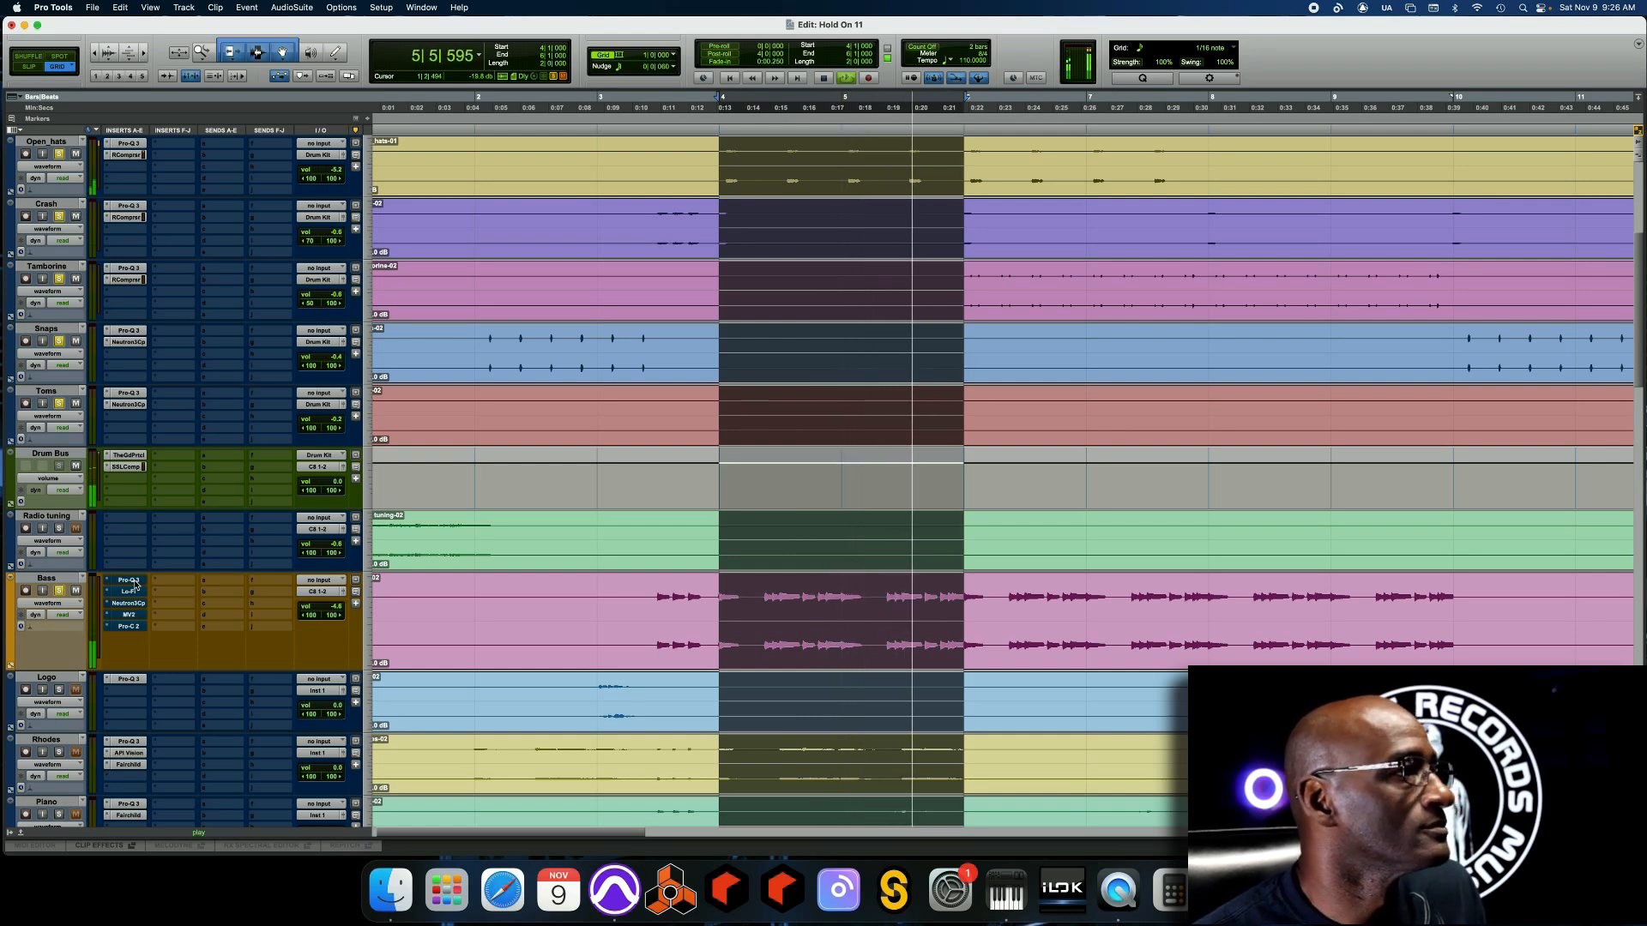
{"action": "key", "text": "space"}
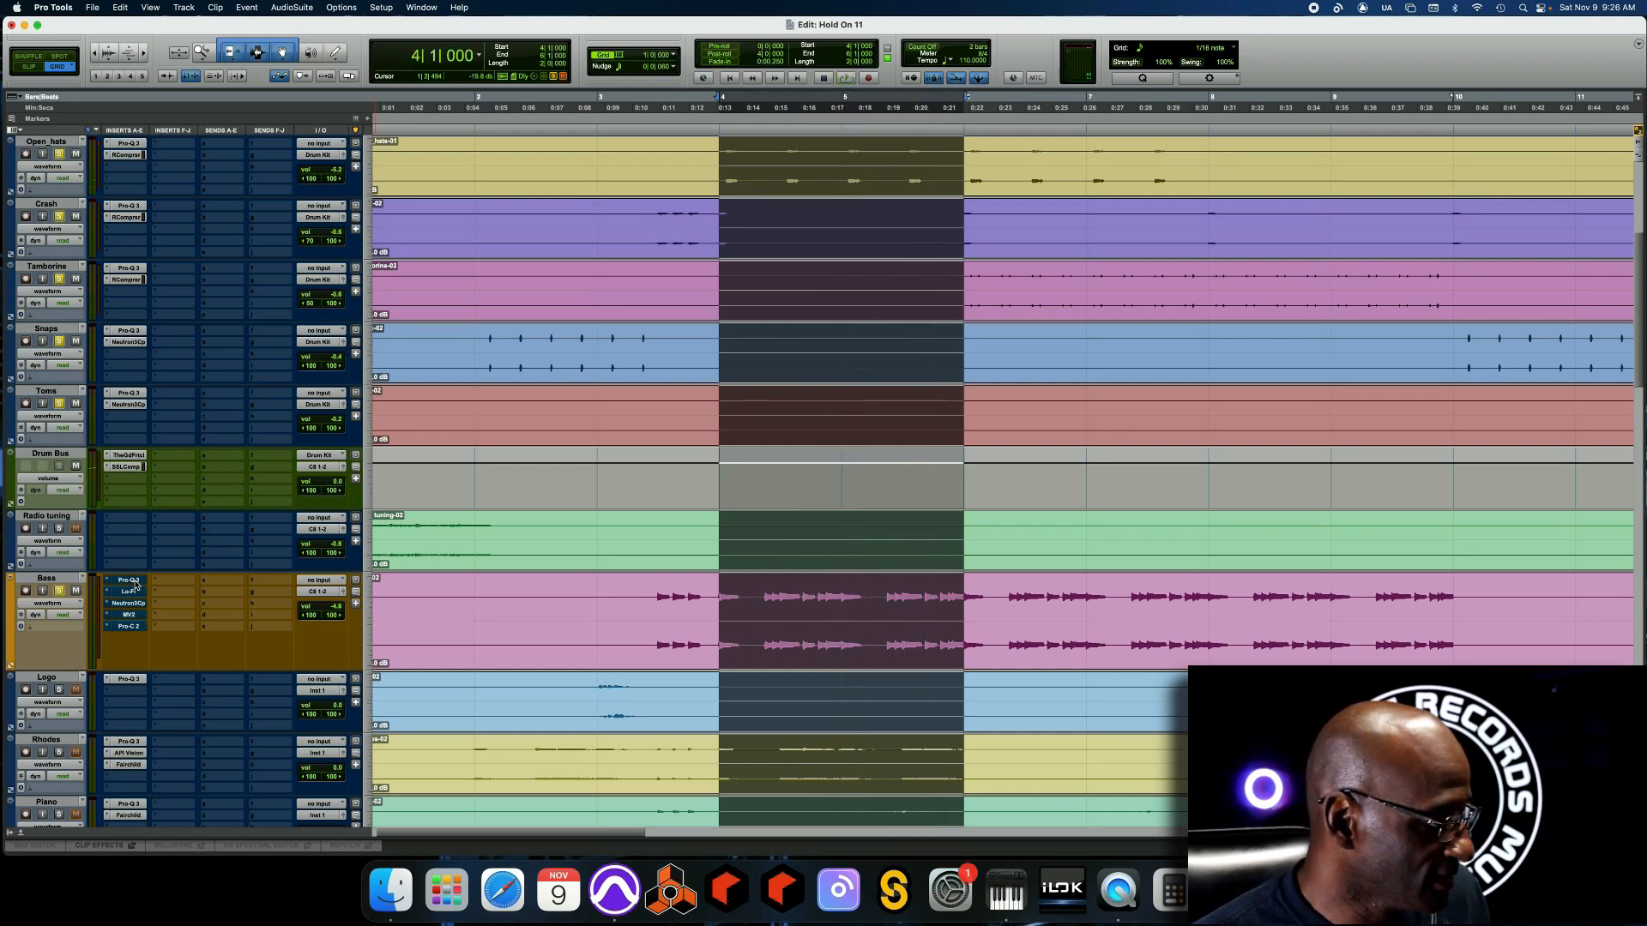
Open and activate the Bass Pro-Q 3, compare it active and bypassed during looped playback, and stop and close it while active
{"action": "left_click", "coordinate": [133, 581]}
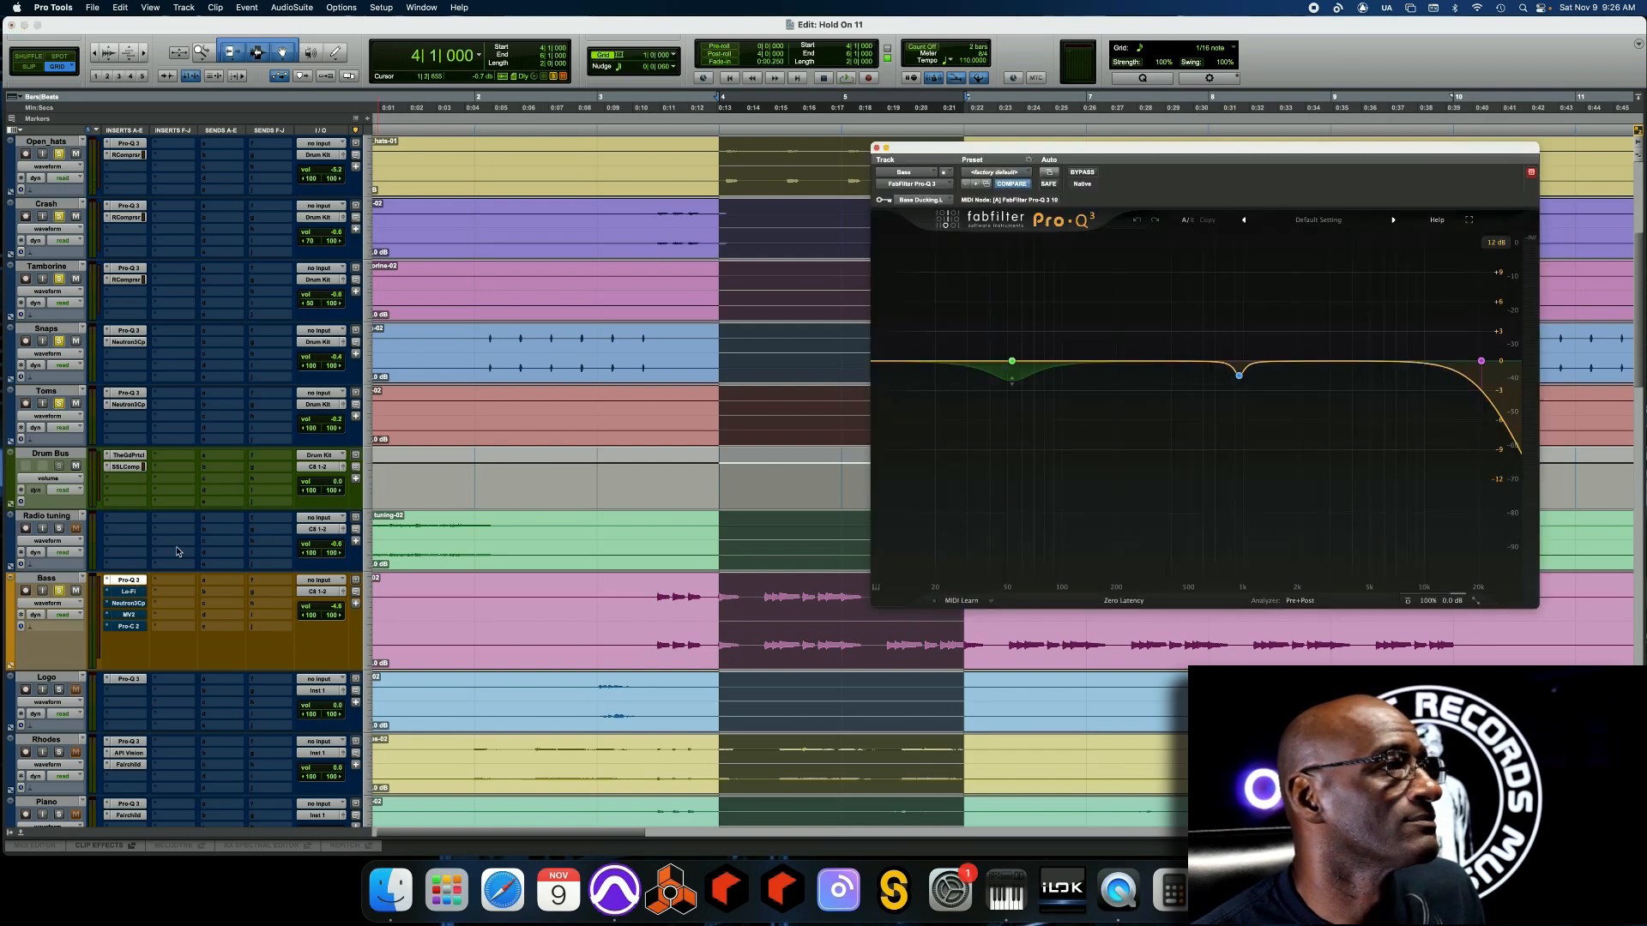
{"action": "key", "text": "space"}
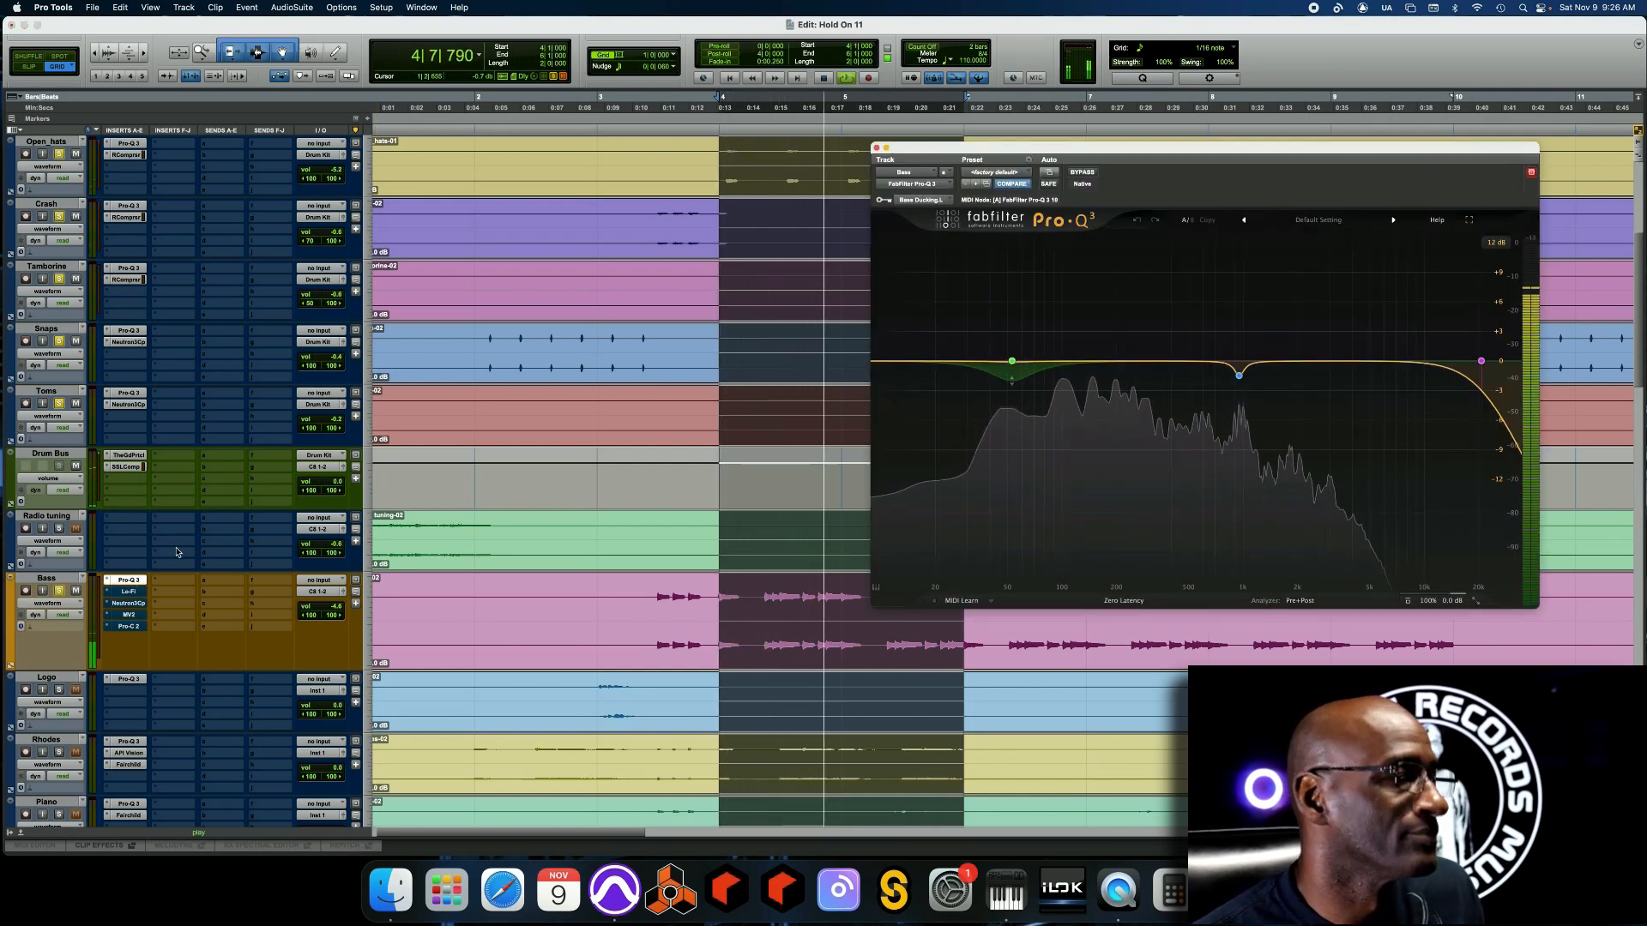
{"action": "left_click", "coordinate": [1082, 173]}
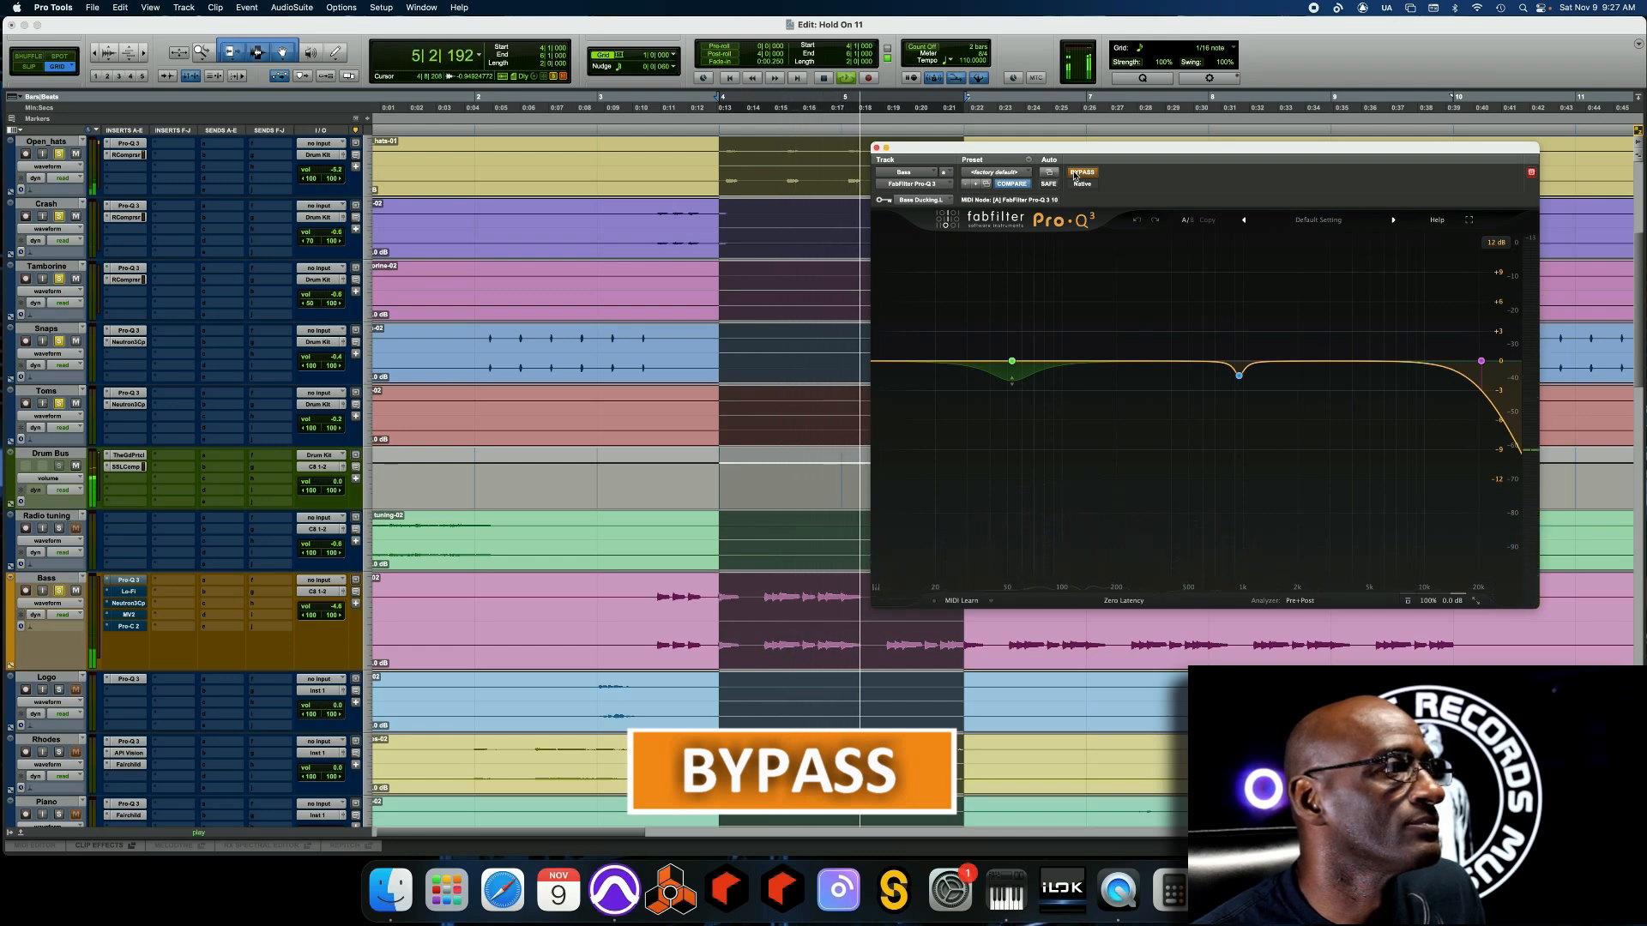
{"action": "left_click", "coordinate": [1075, 174]}
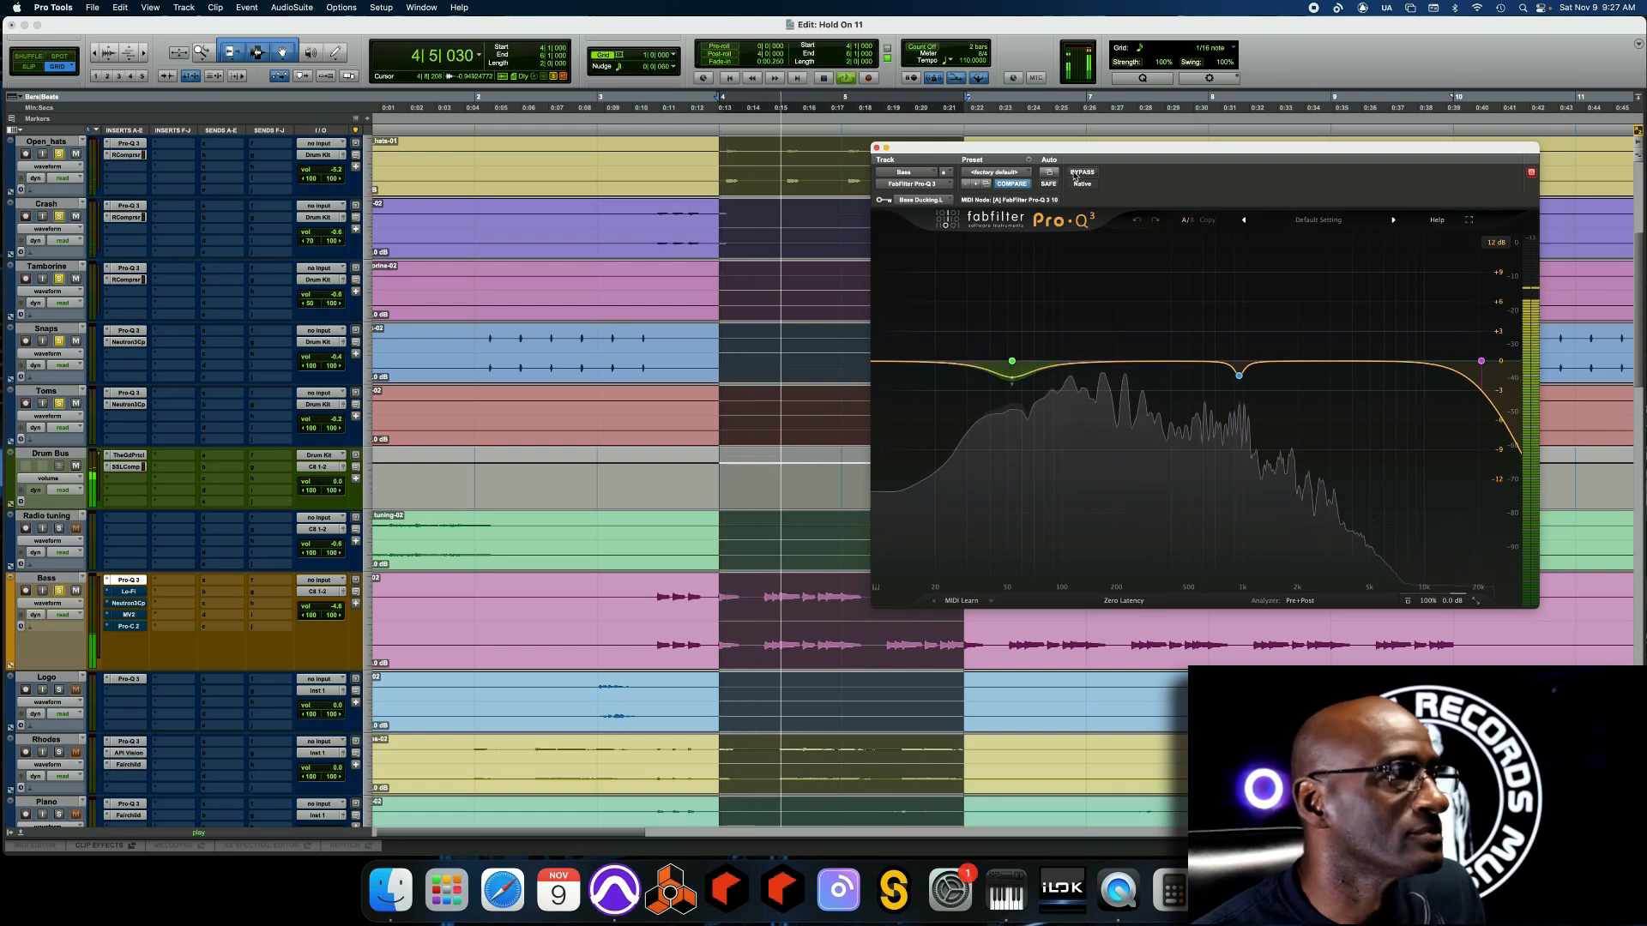
{"action": "left_click", "coordinate": [1076, 174]}
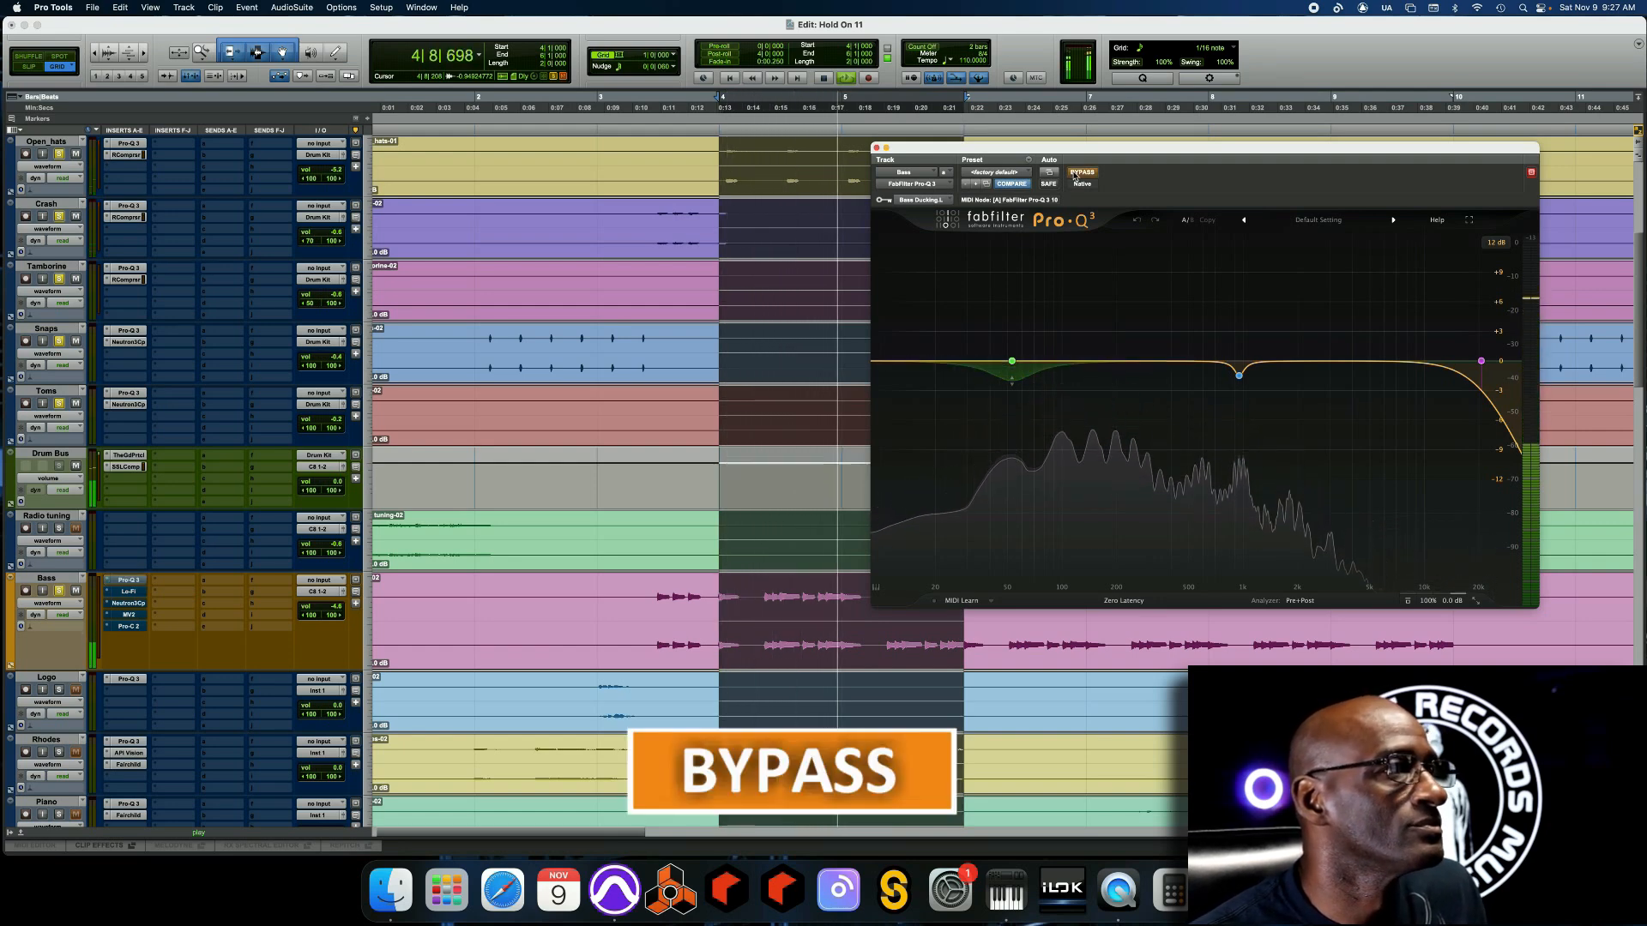
{"action": "left_click", "coordinate": [1076, 174]}
{"action": "key", "text": "space"}
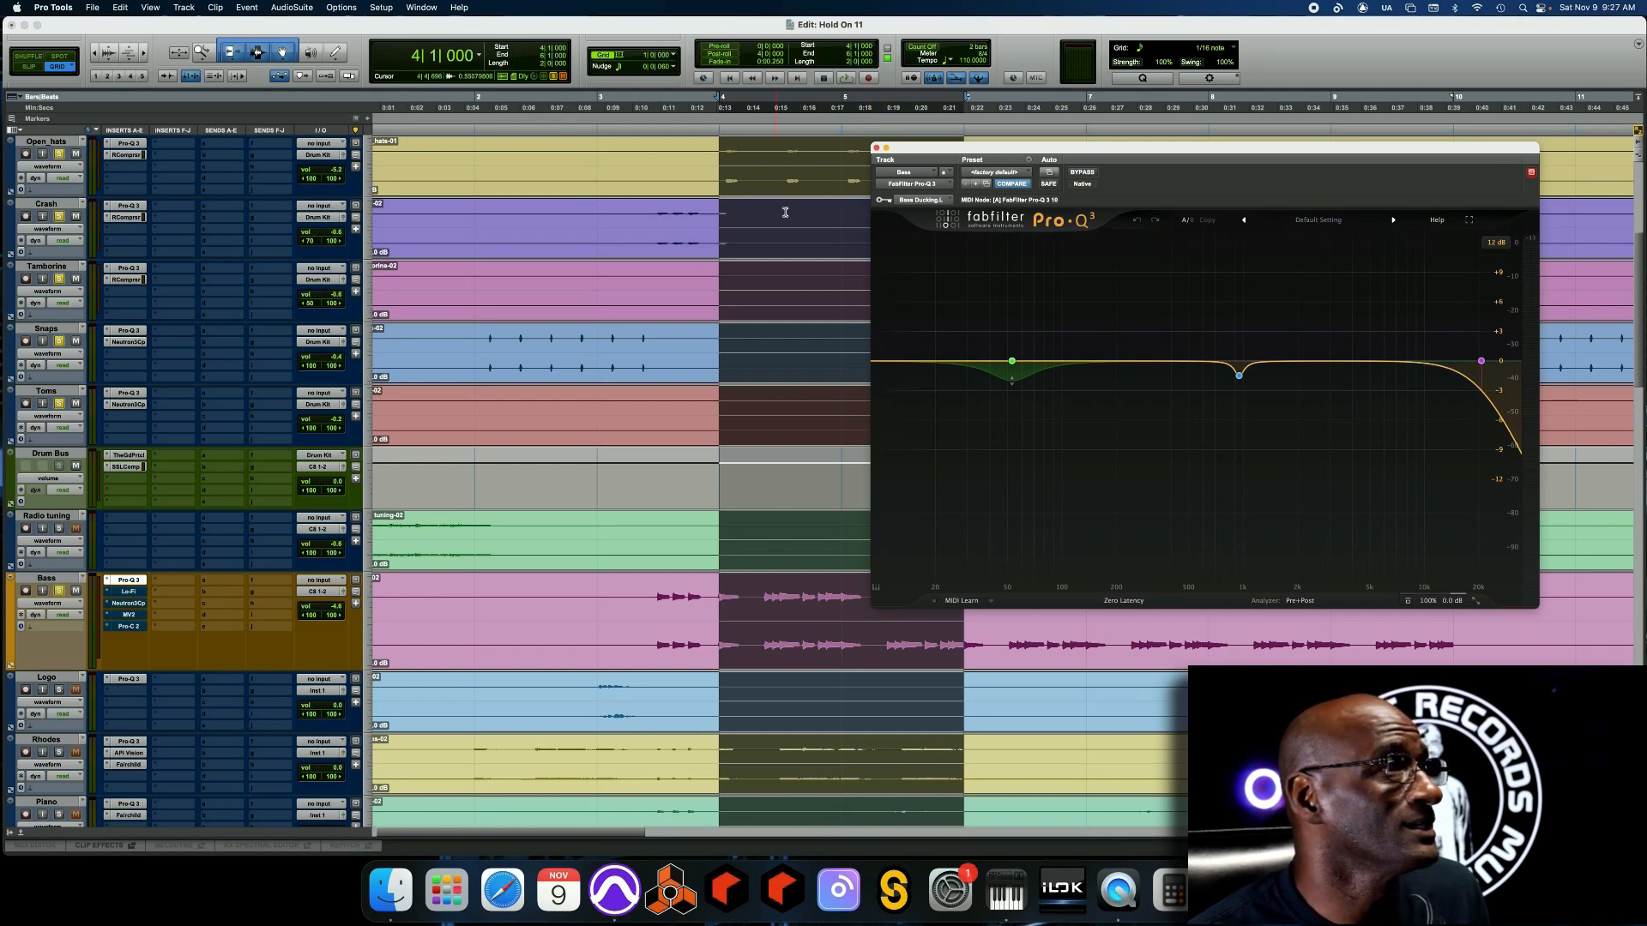
{"action": "left_click", "coordinate": [876, 148]}
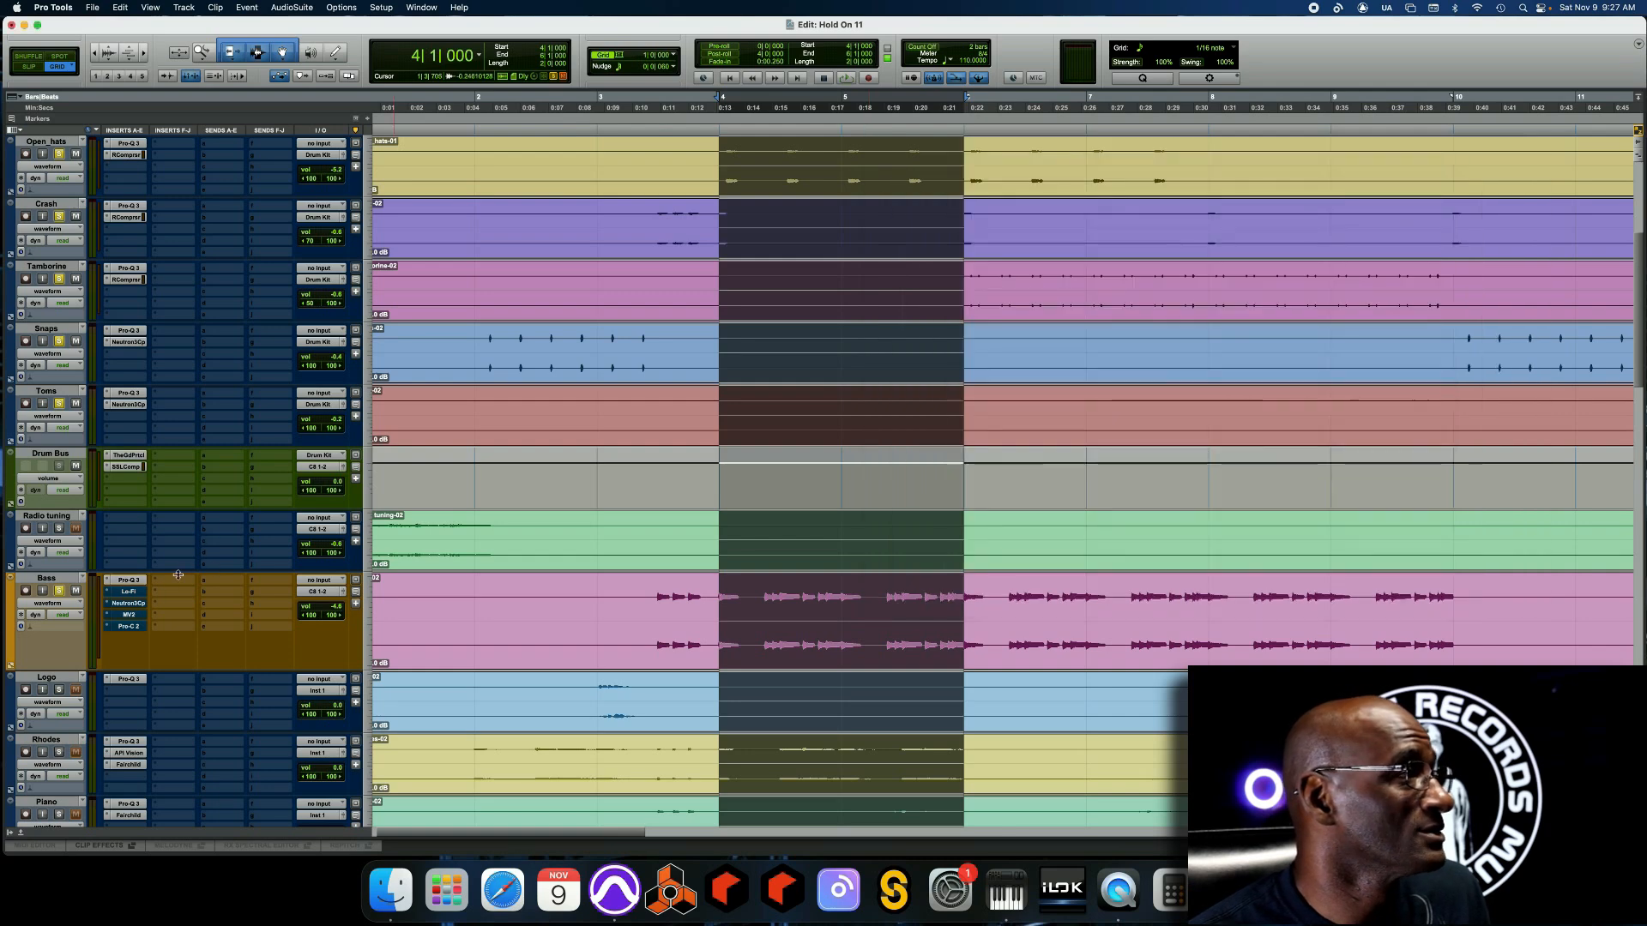
Open and activate Lo-Fi on the Bass, compare it active and bypassed while the loop plays, and stop and close it while active
{"action": "left_click", "coordinate": [130, 592]}
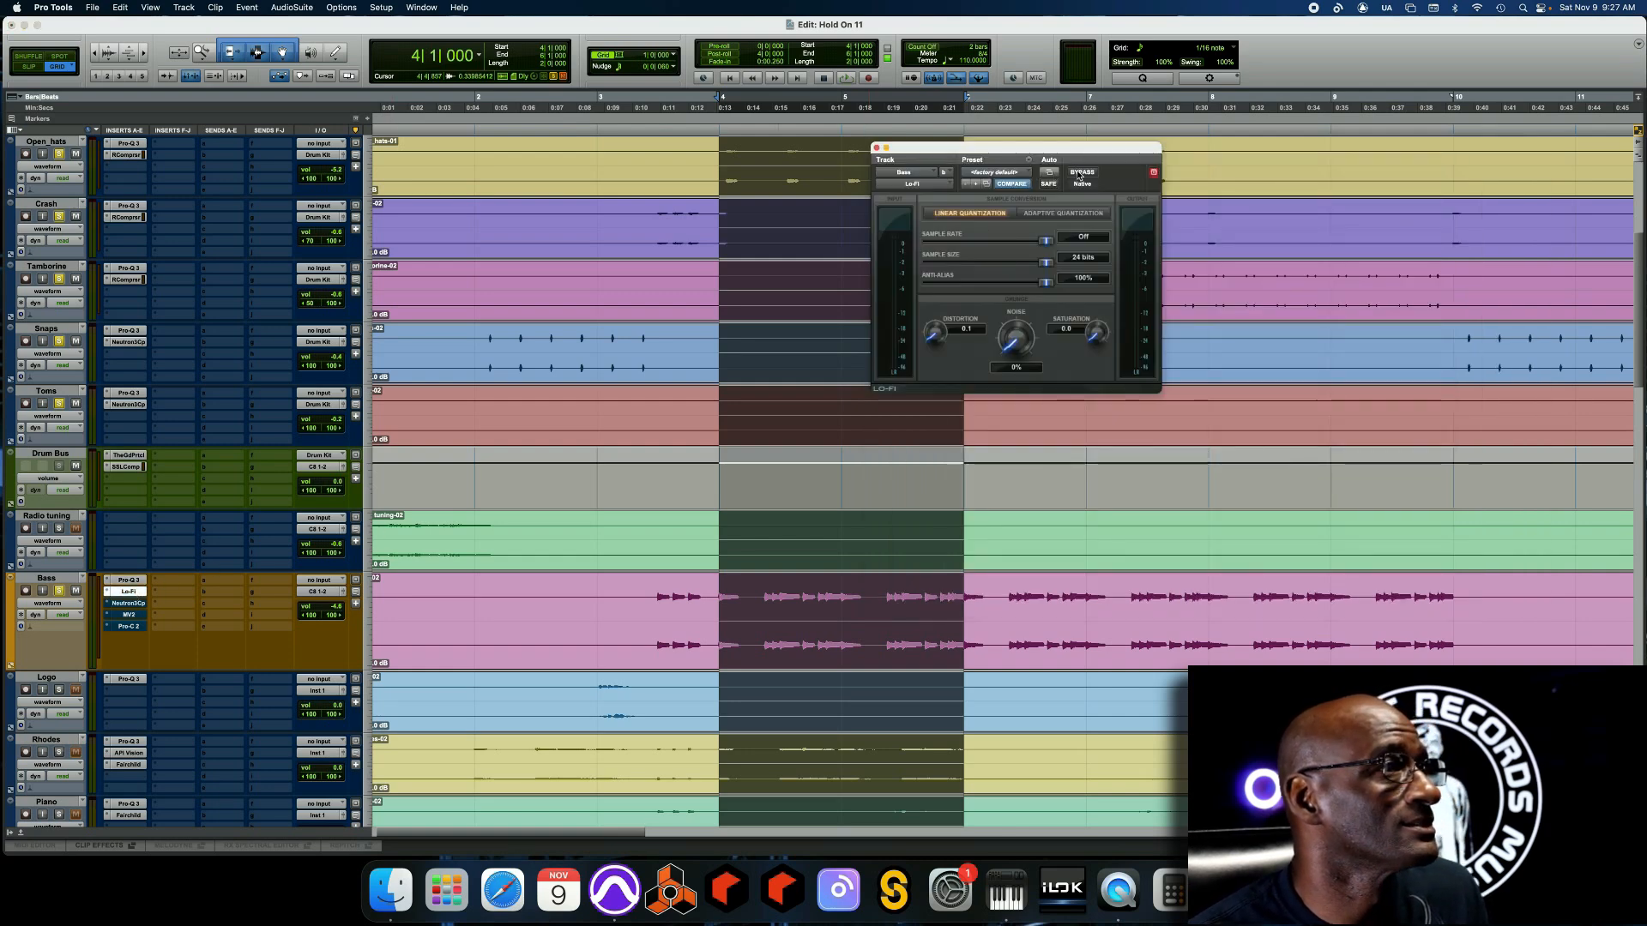
{"action": "key", "text": "space"}
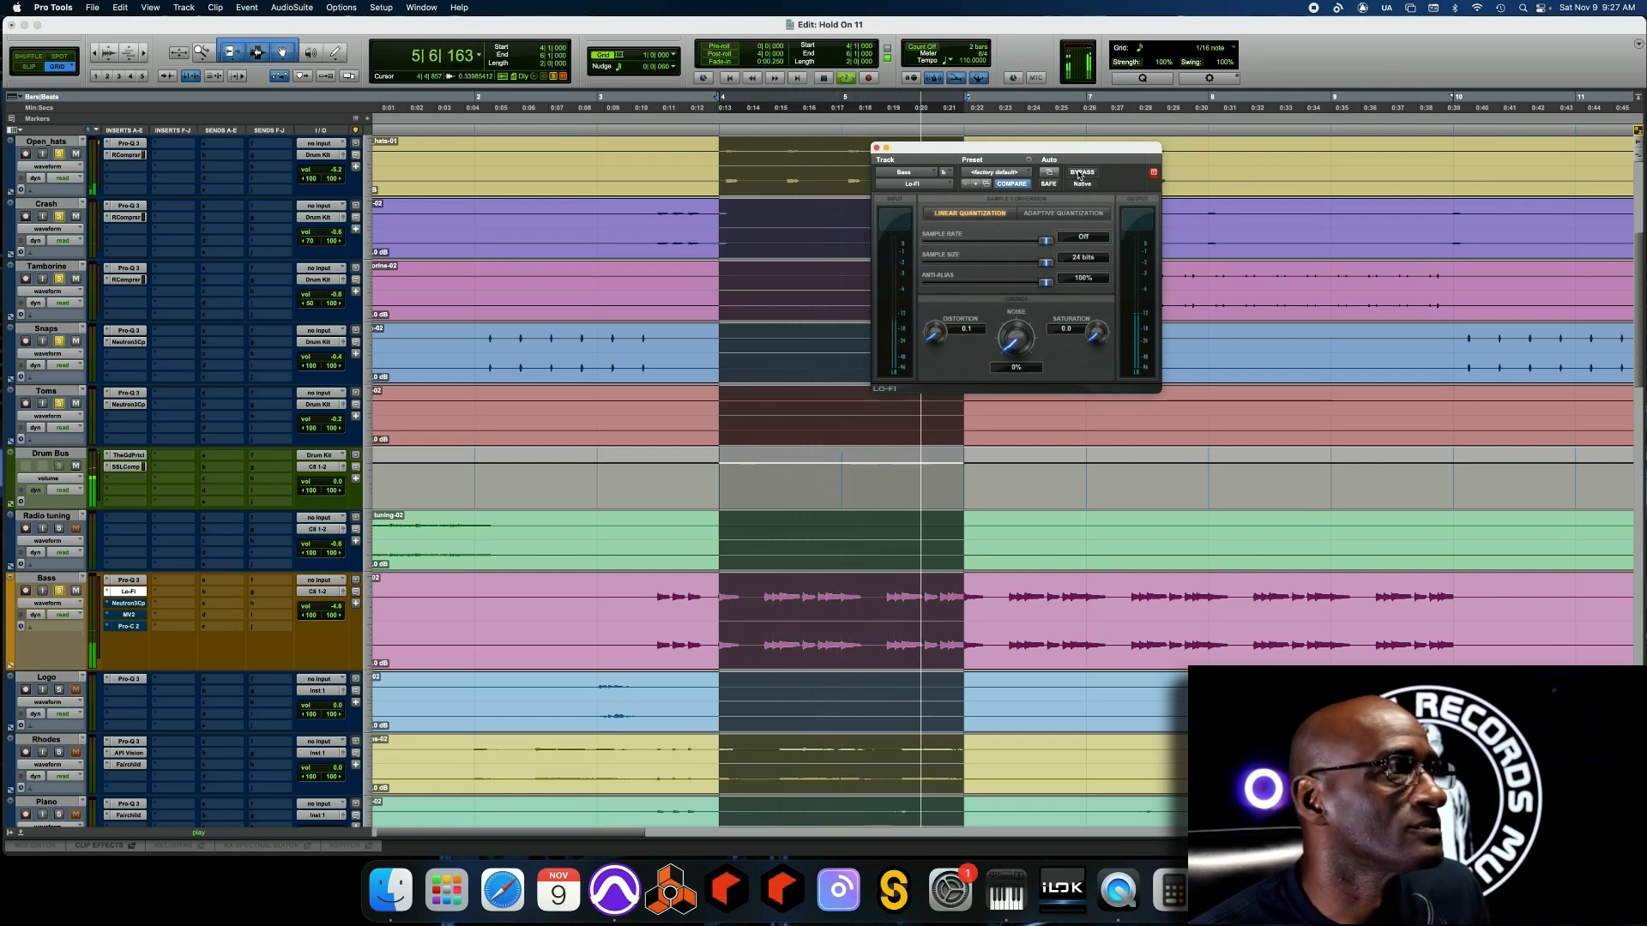
{"action": "left_click", "coordinate": [1079, 174]}
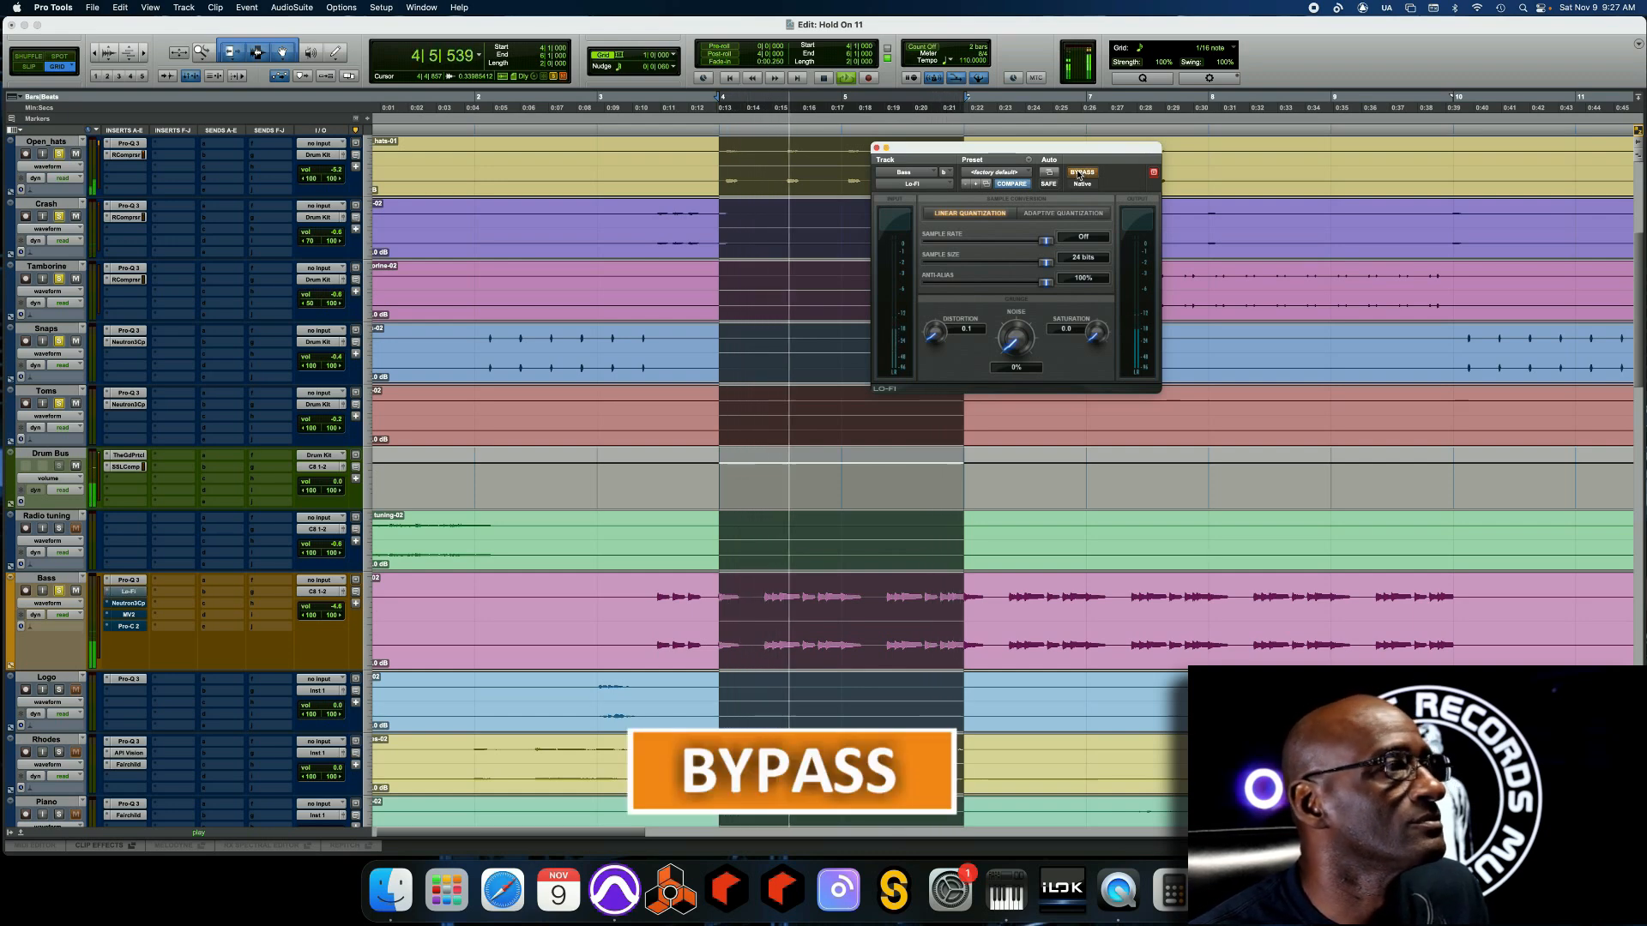
{"action": "left_click", "coordinate": [1079, 174]}
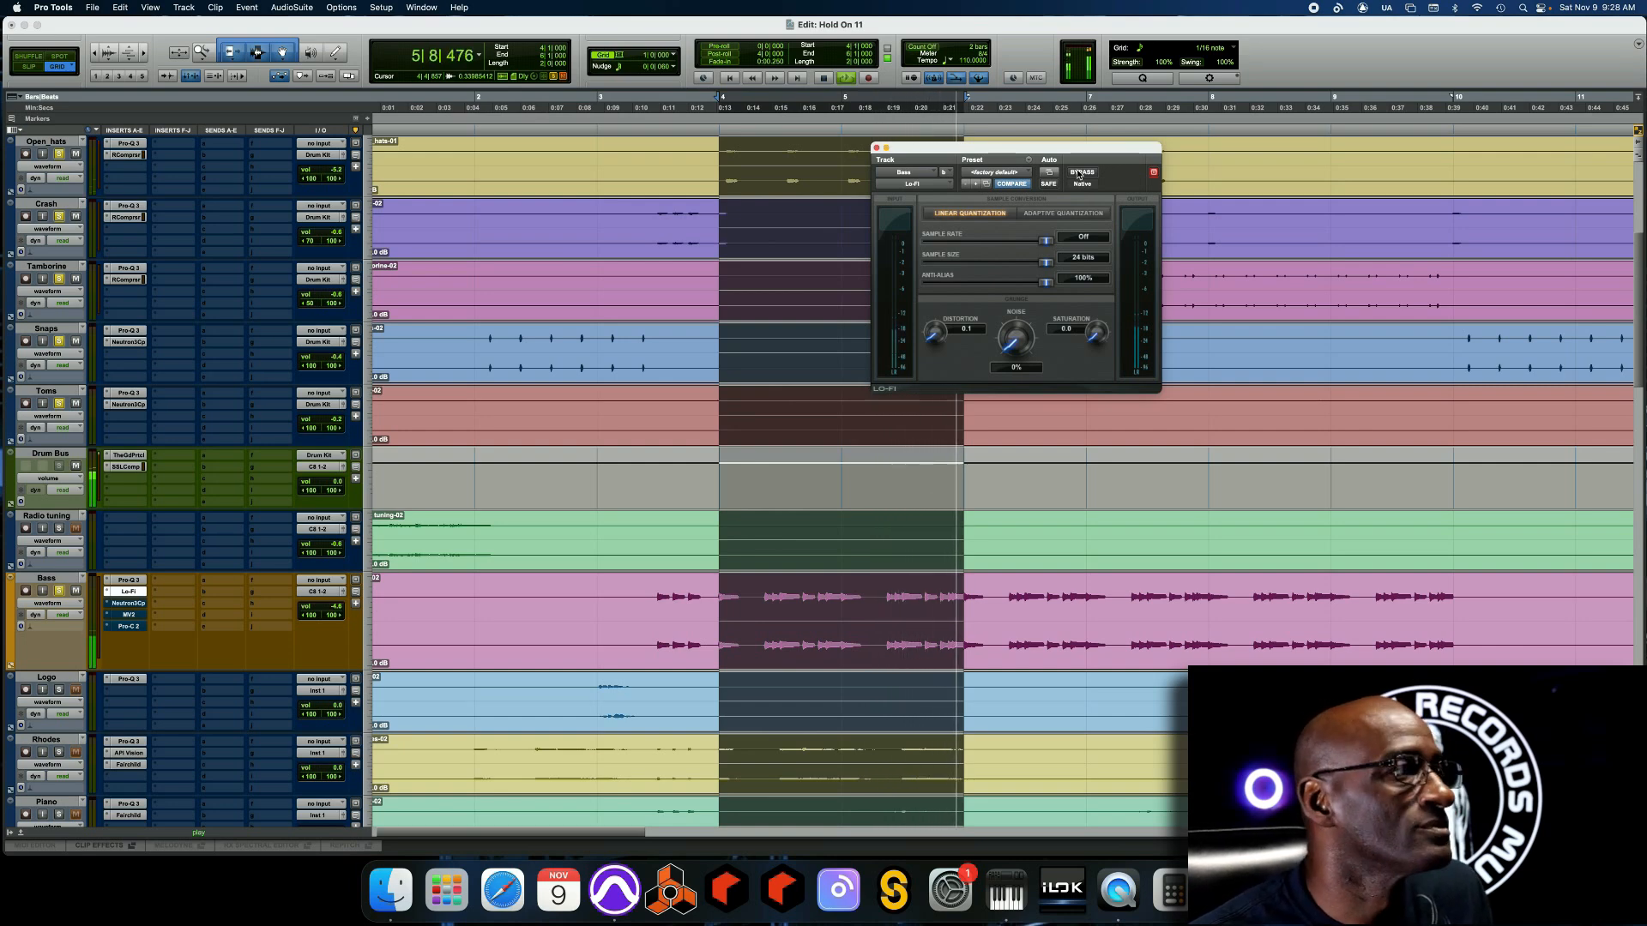
{"action": "key", "text": "space"}
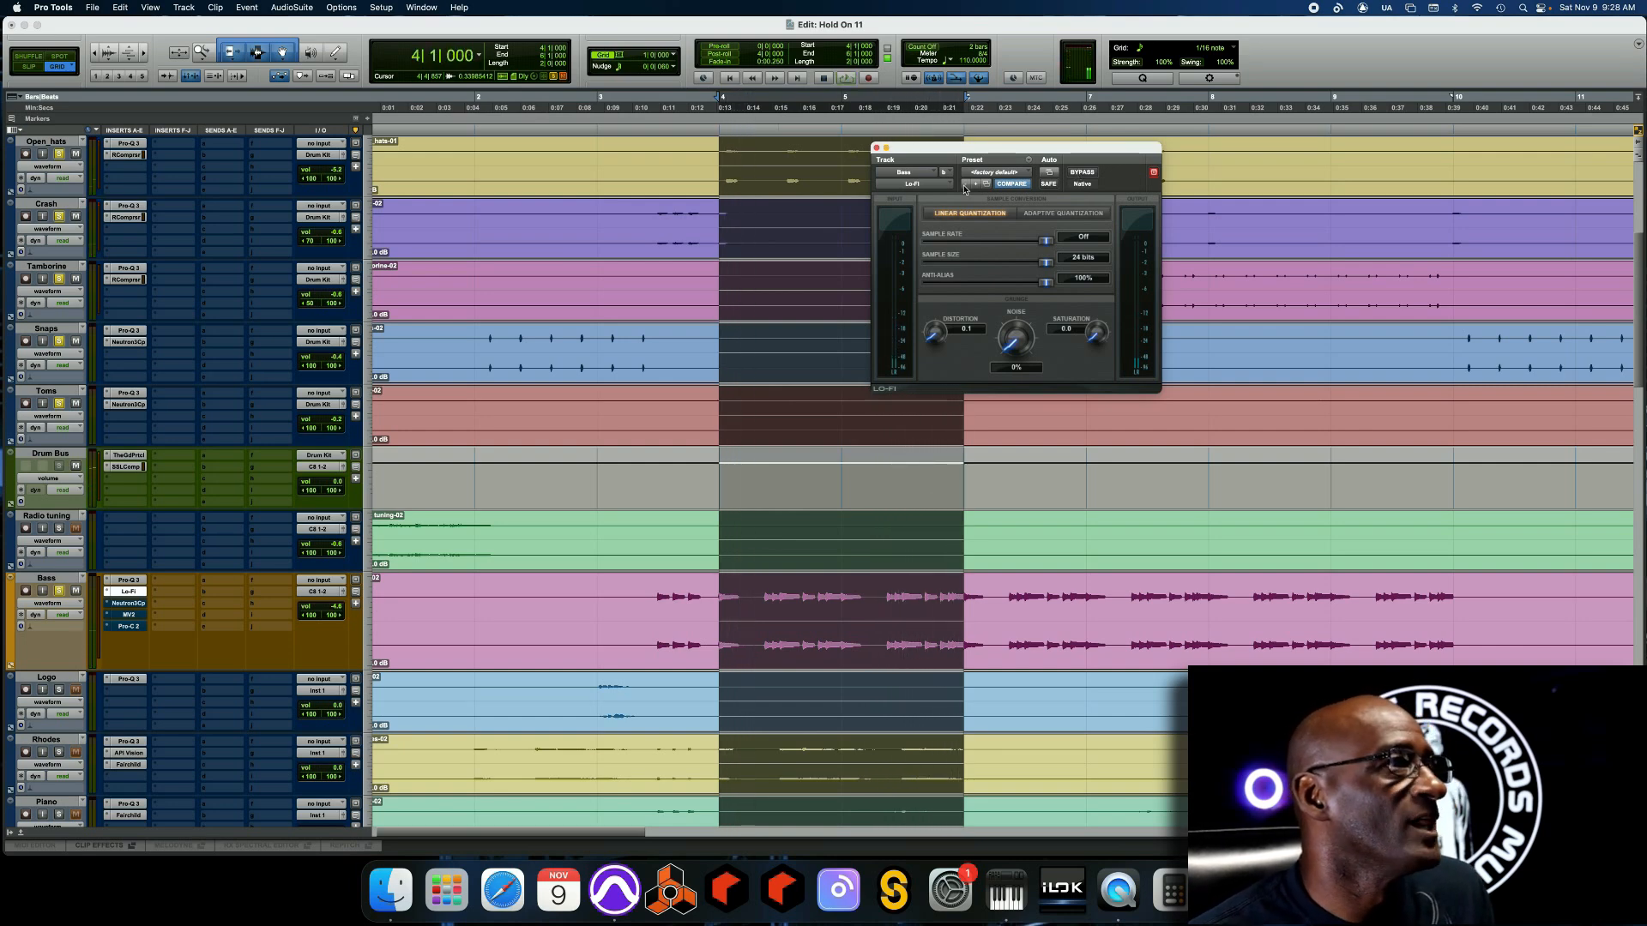
{"action": "left_click", "coordinate": [875, 150]}
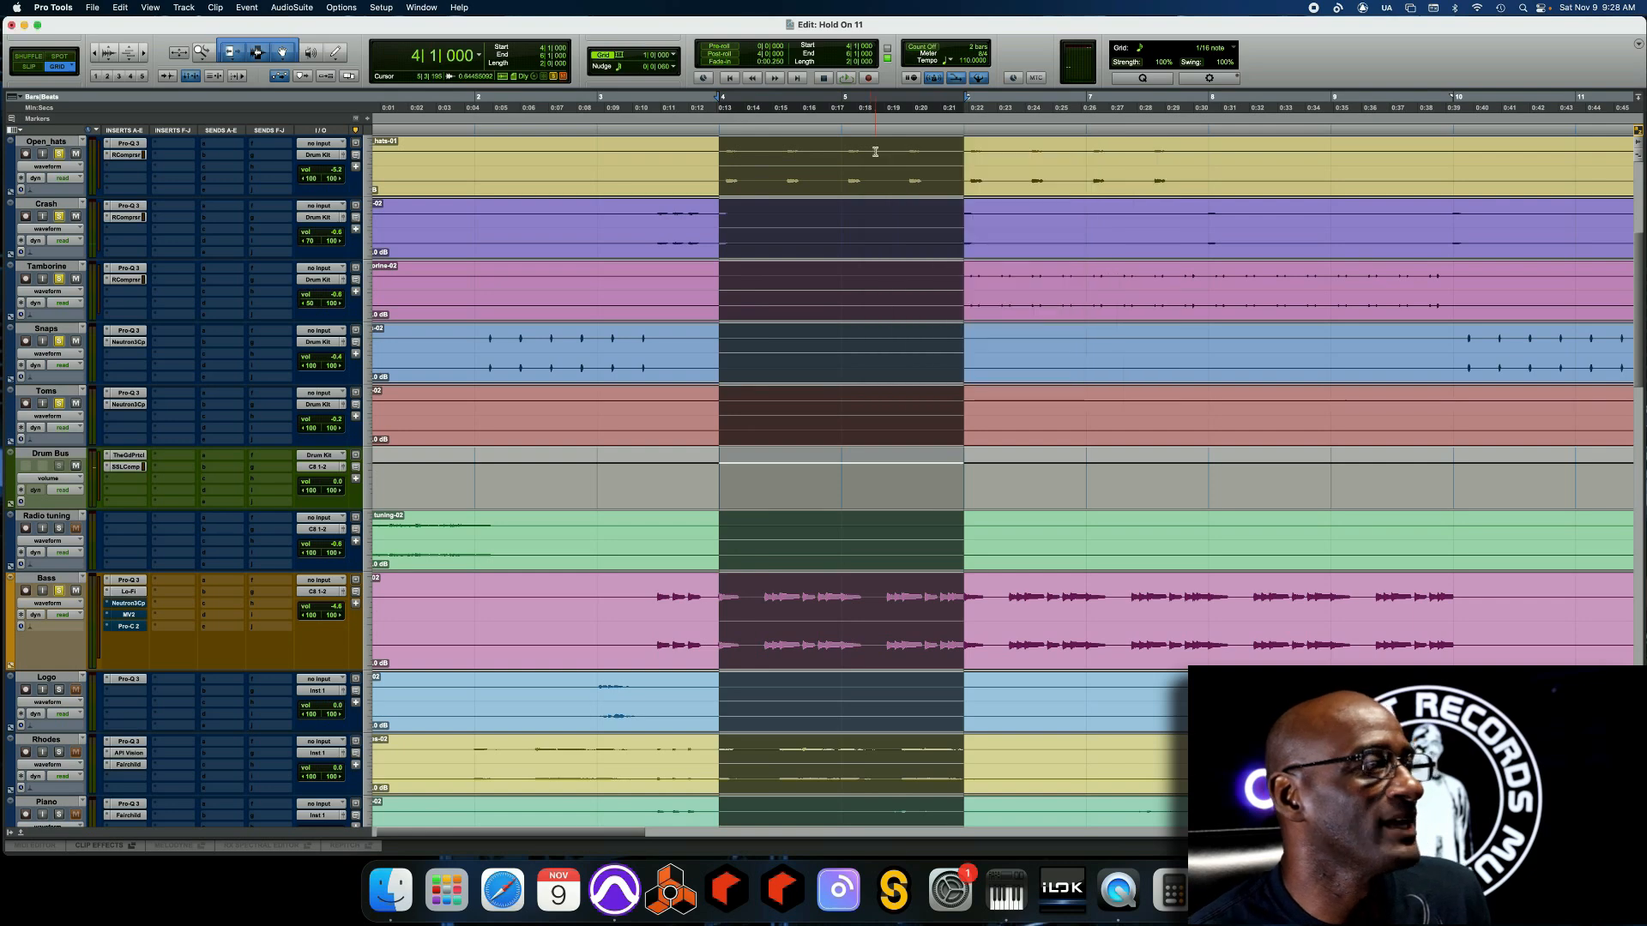
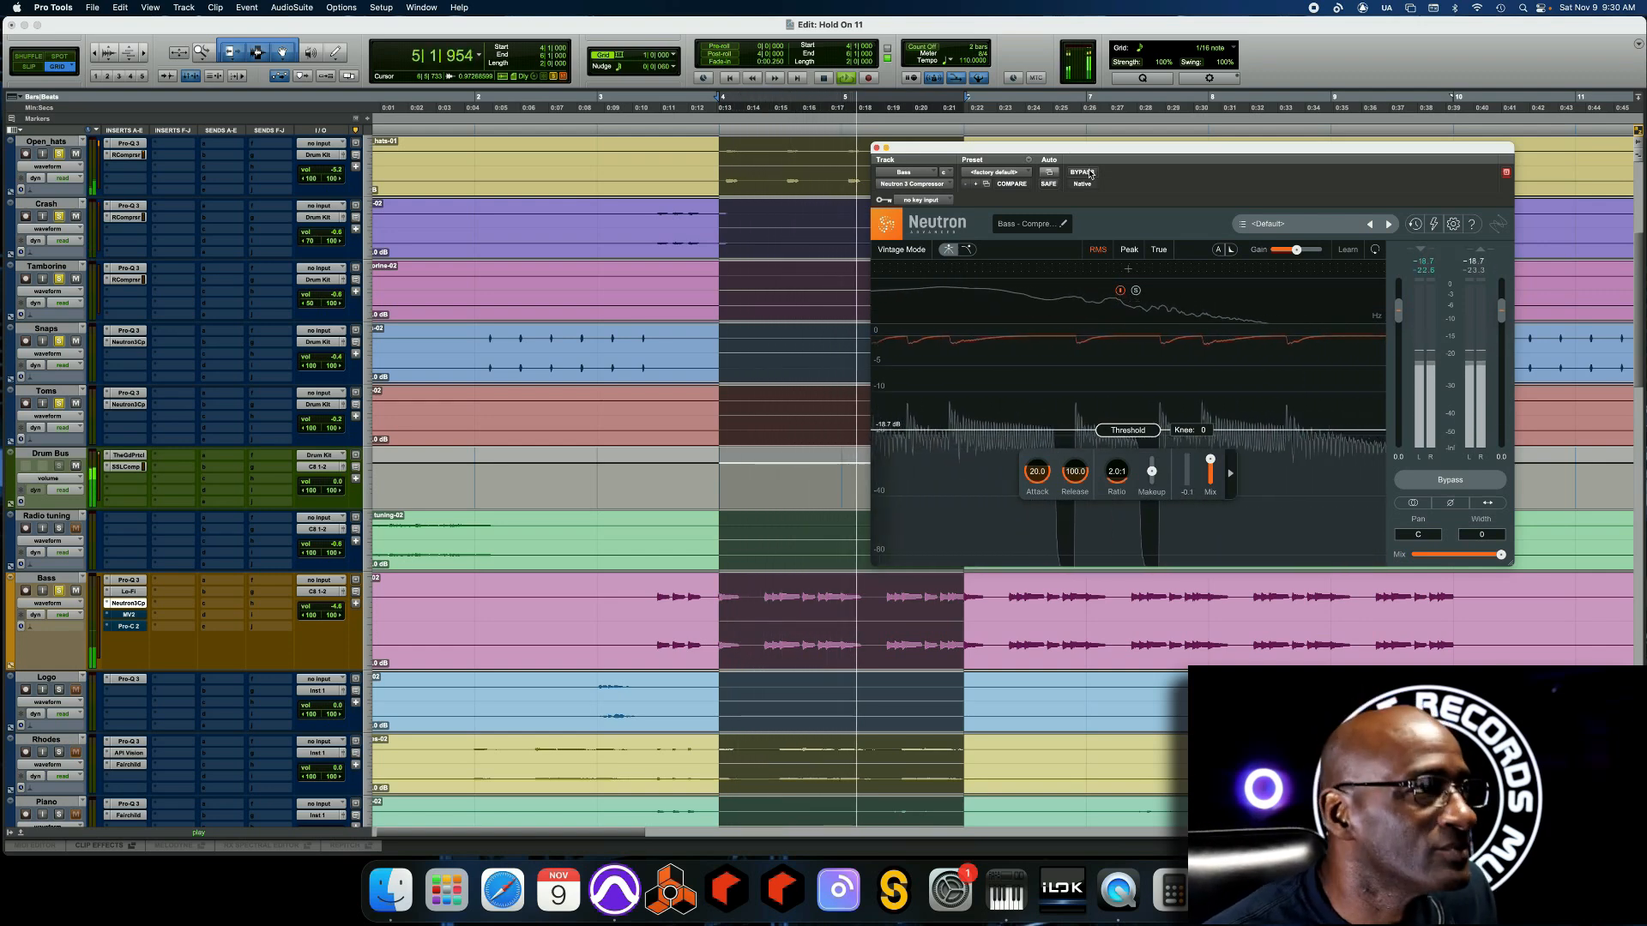
Compare the Bass Neutron 3 Compressor bypassed and active during looped playback, leaving it active
{"action": "left_click", "coordinate": [1083, 172]}
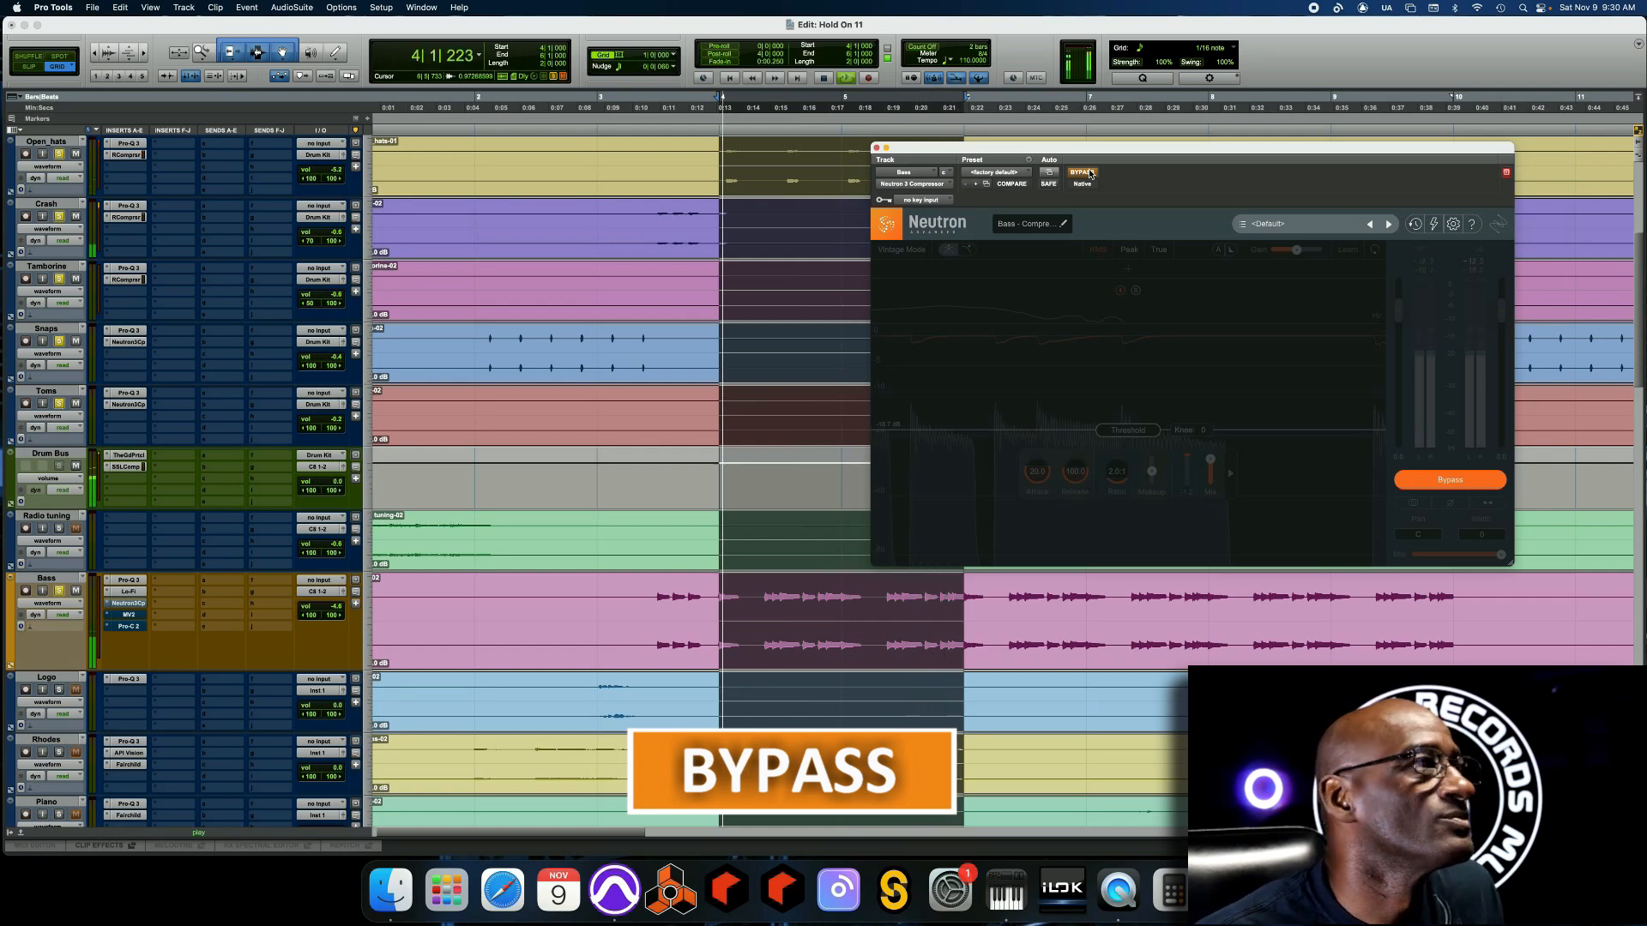
{"action": "left_click", "coordinate": [1089, 174]}
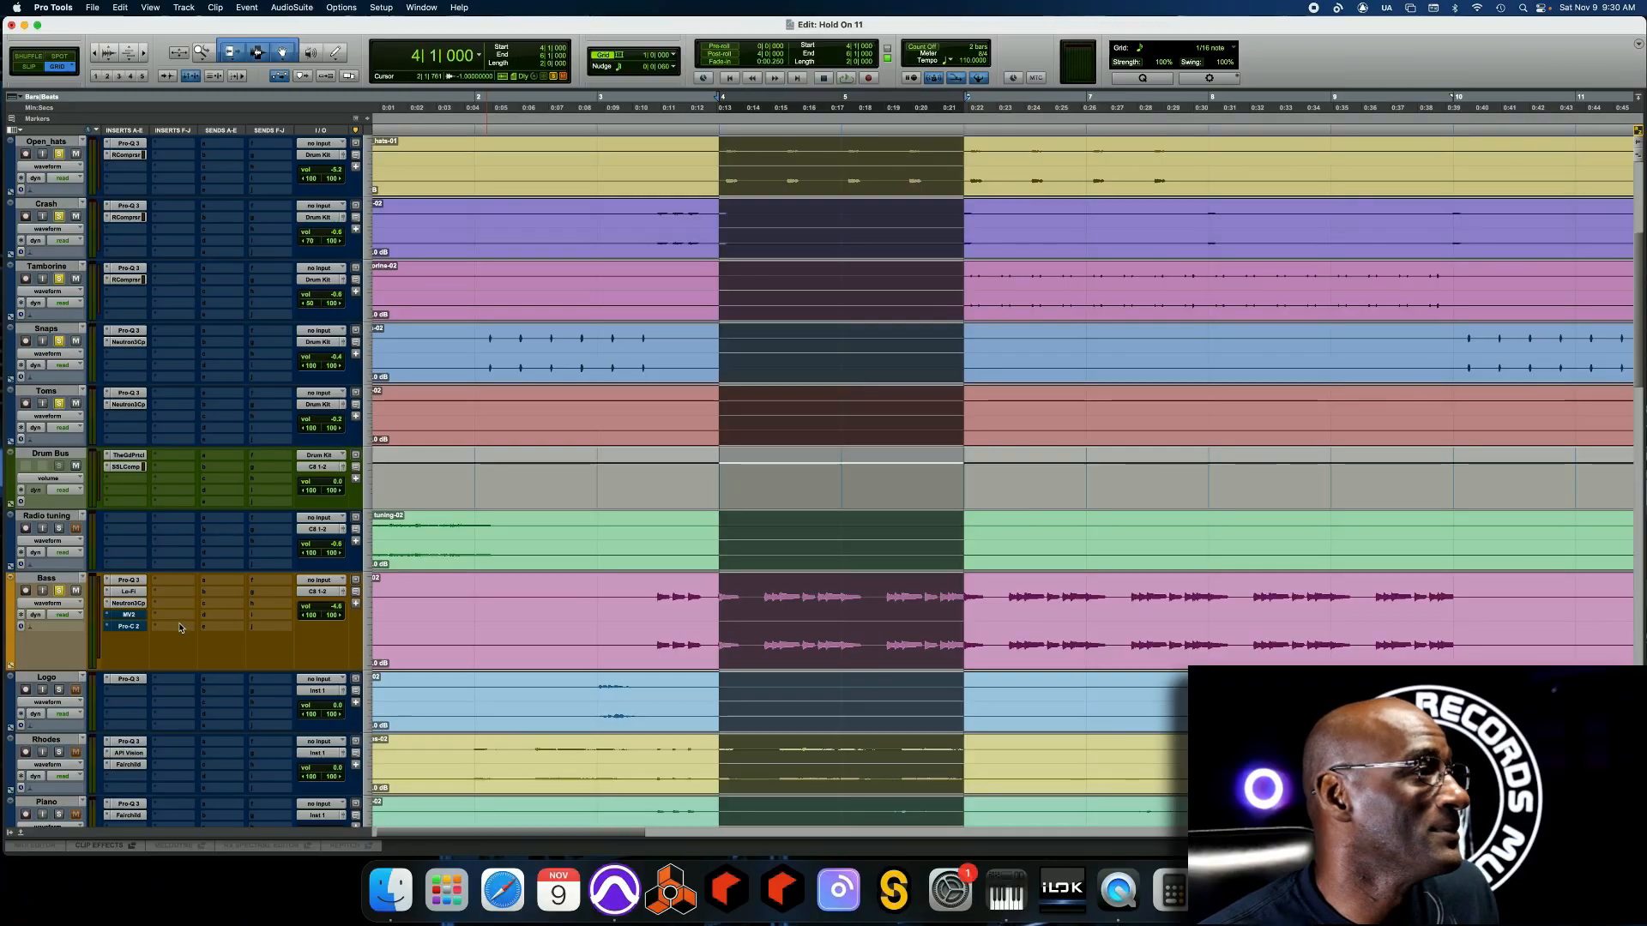
Open and activate MV2 on the Bass, compare it active and bypassed during looped playback, and leave it active
{"action": "left_click", "coordinate": [134, 617]}
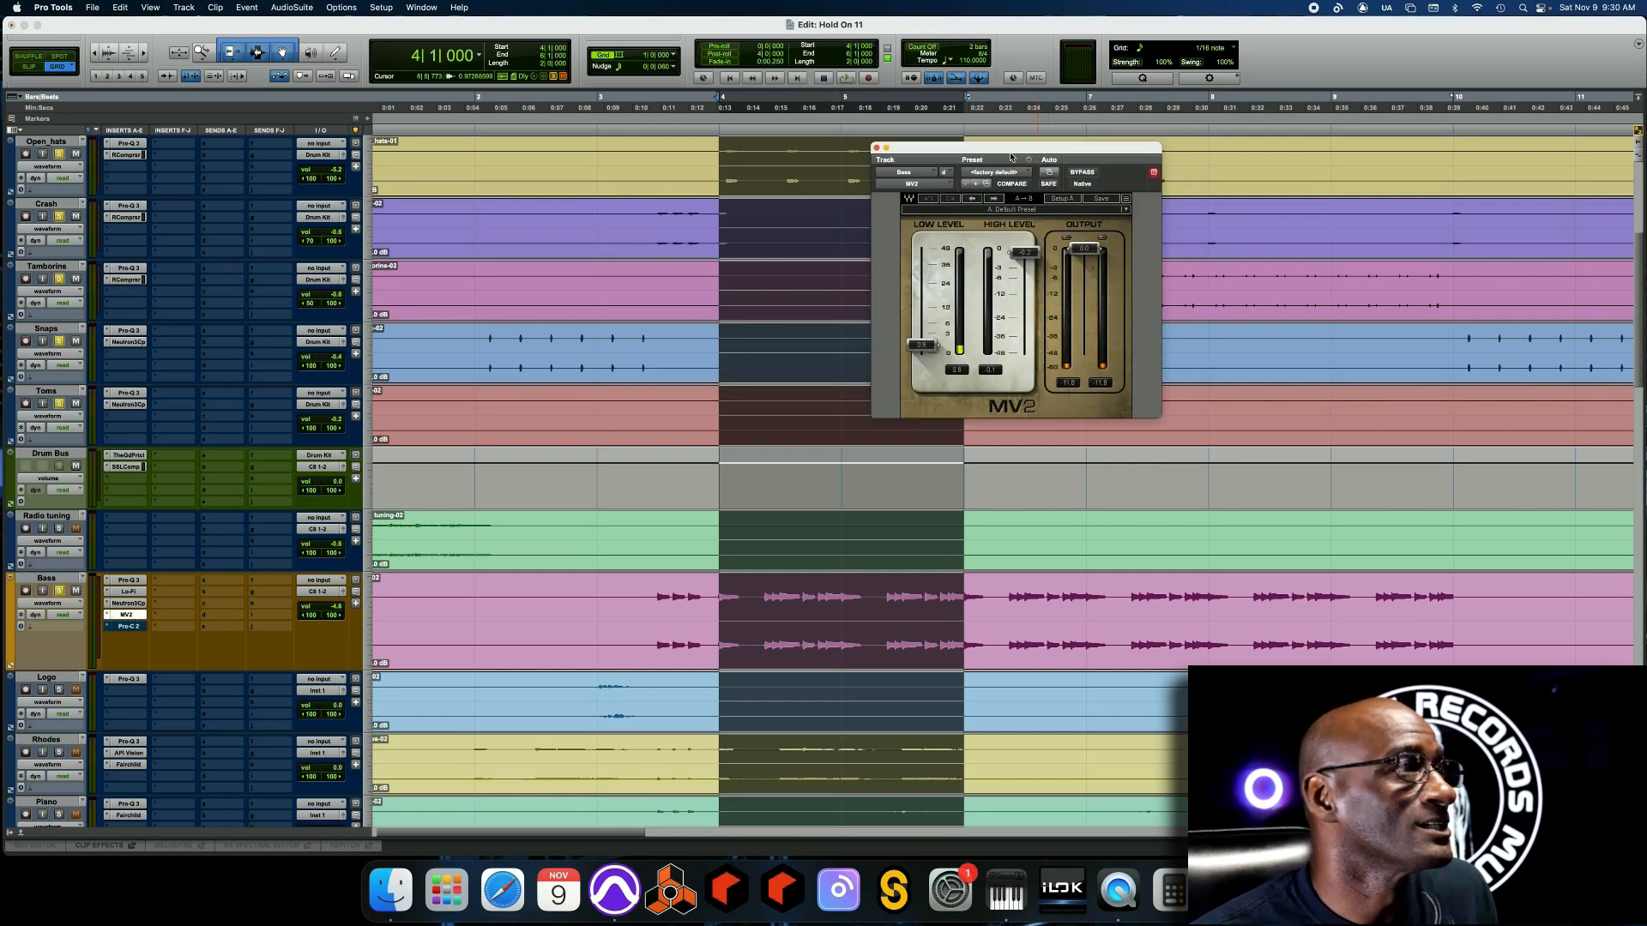
{"action": "left_click_drag", "start_coordinate": [1011, 149], "coordinate": [1089, 164]}
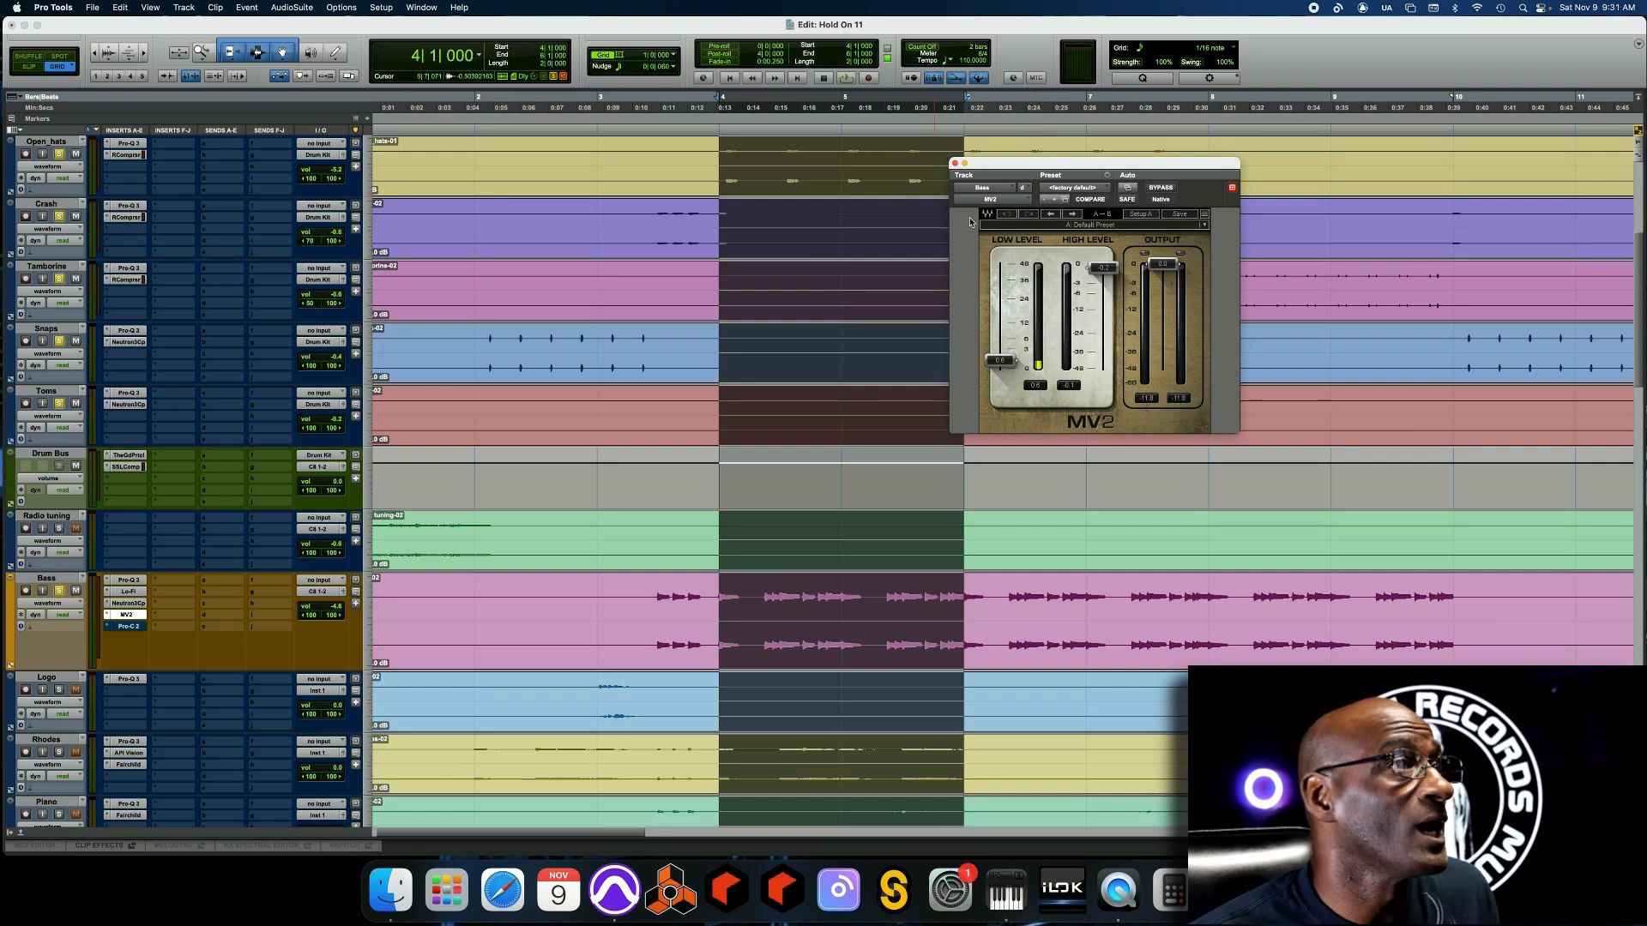
{"action": "key", "text": "space"}
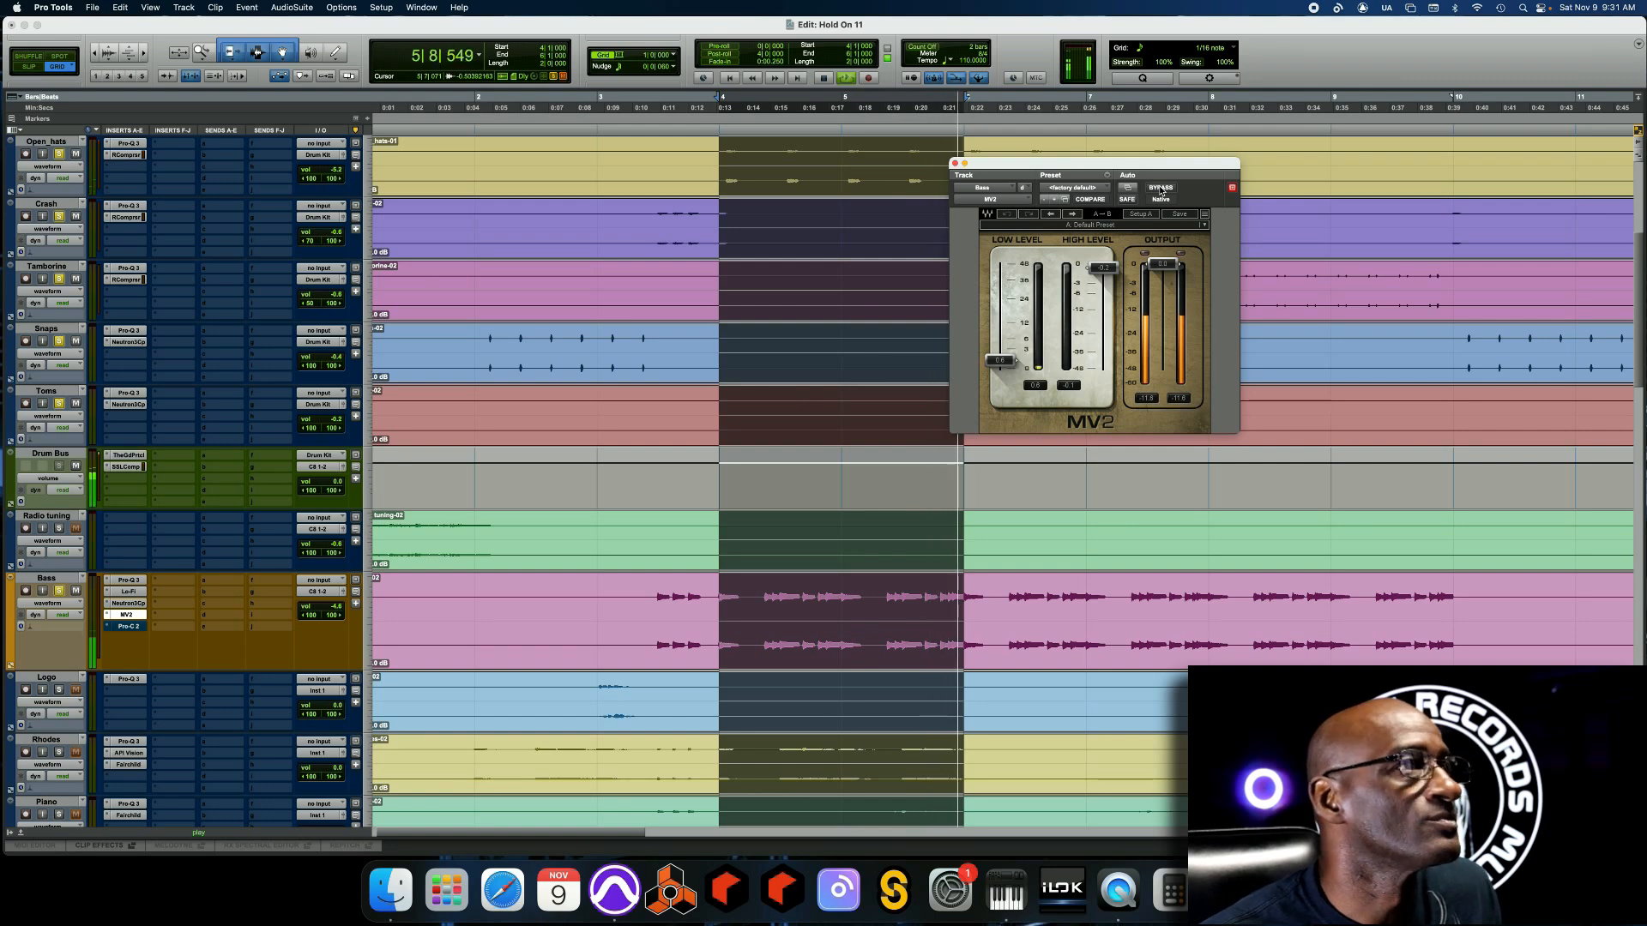
{"action": "left_click", "coordinate": [1161, 187]}
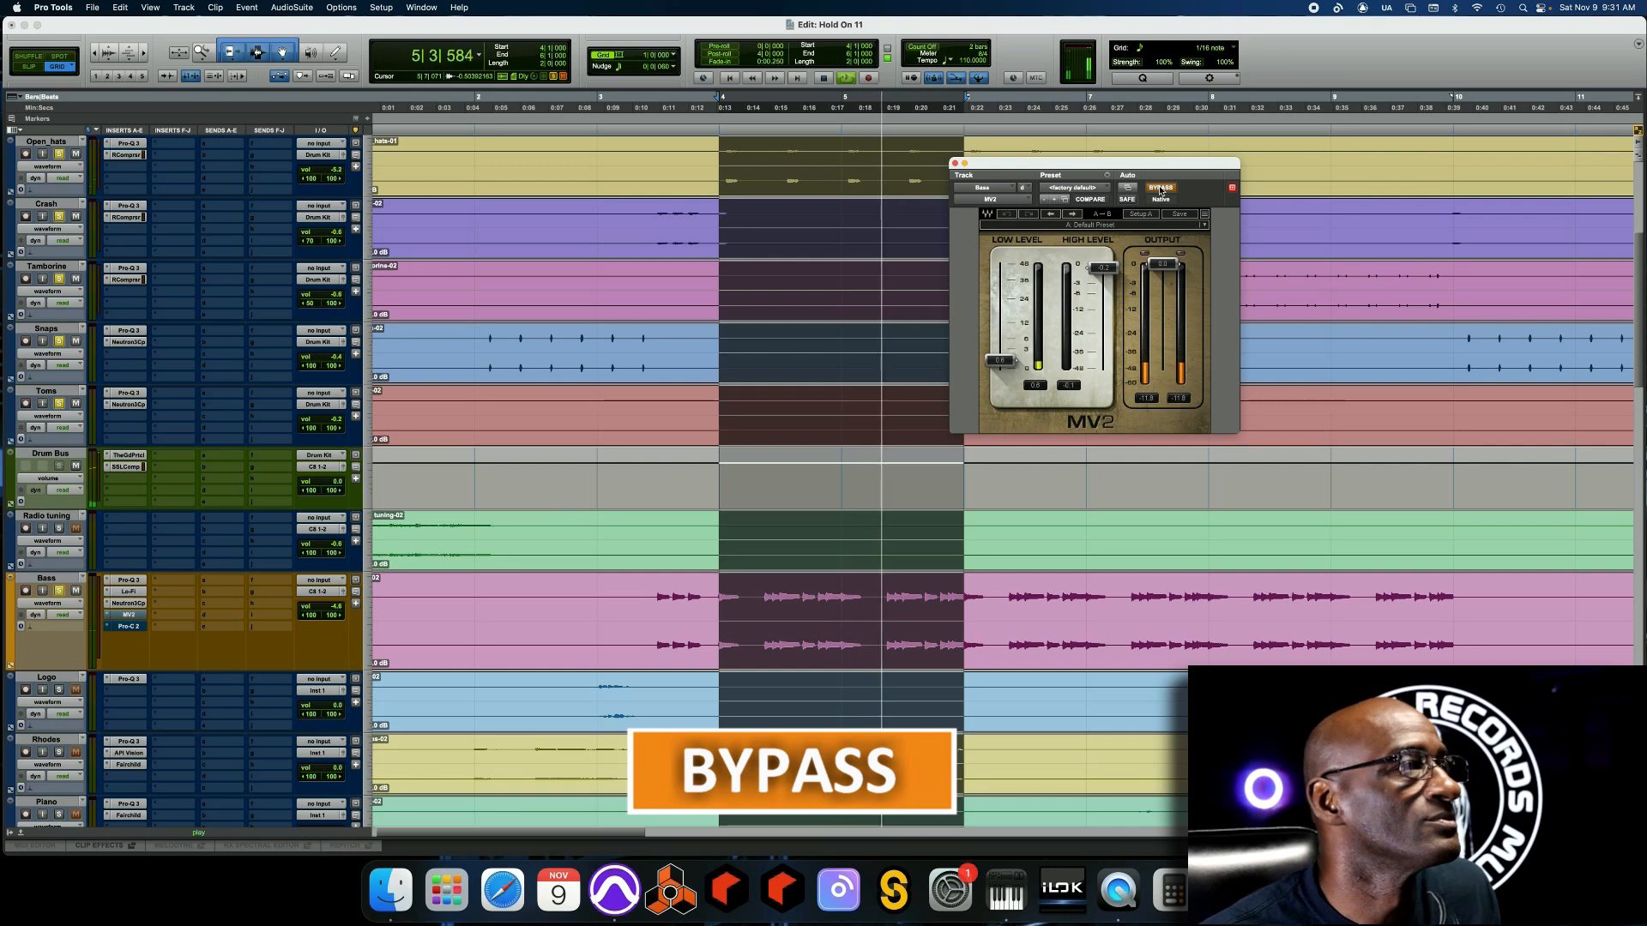
{"action": "left_click", "coordinate": [1160, 188]}
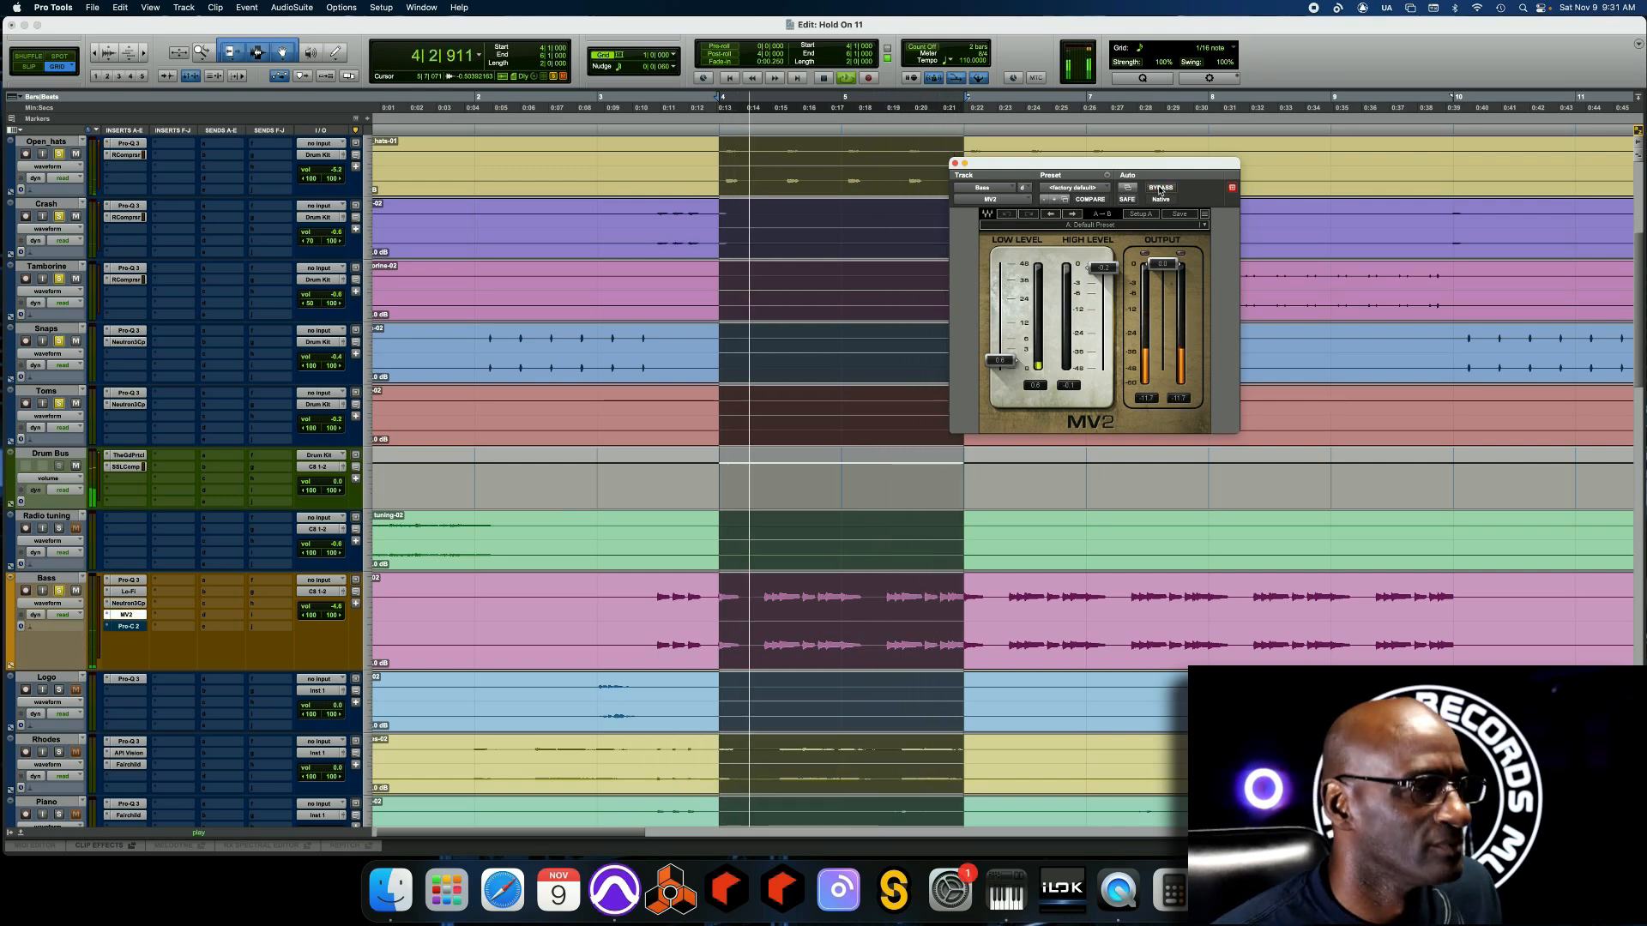
{"action": "left_click", "coordinate": [1159, 188]}
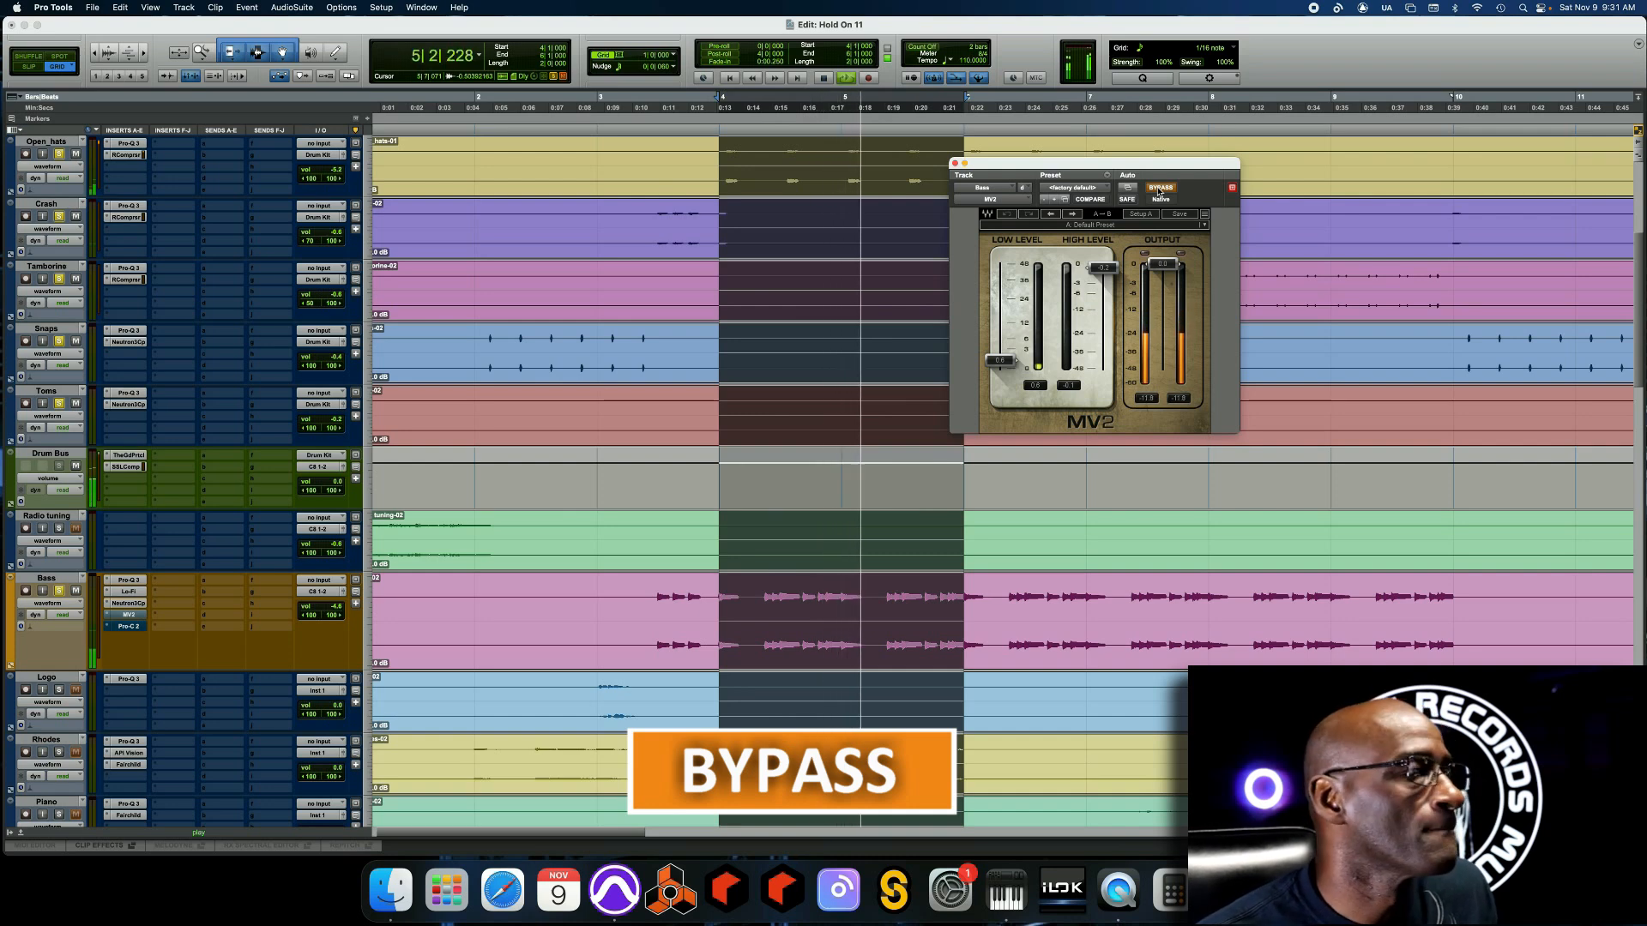
{"action": "left_click", "coordinate": [1158, 188]}
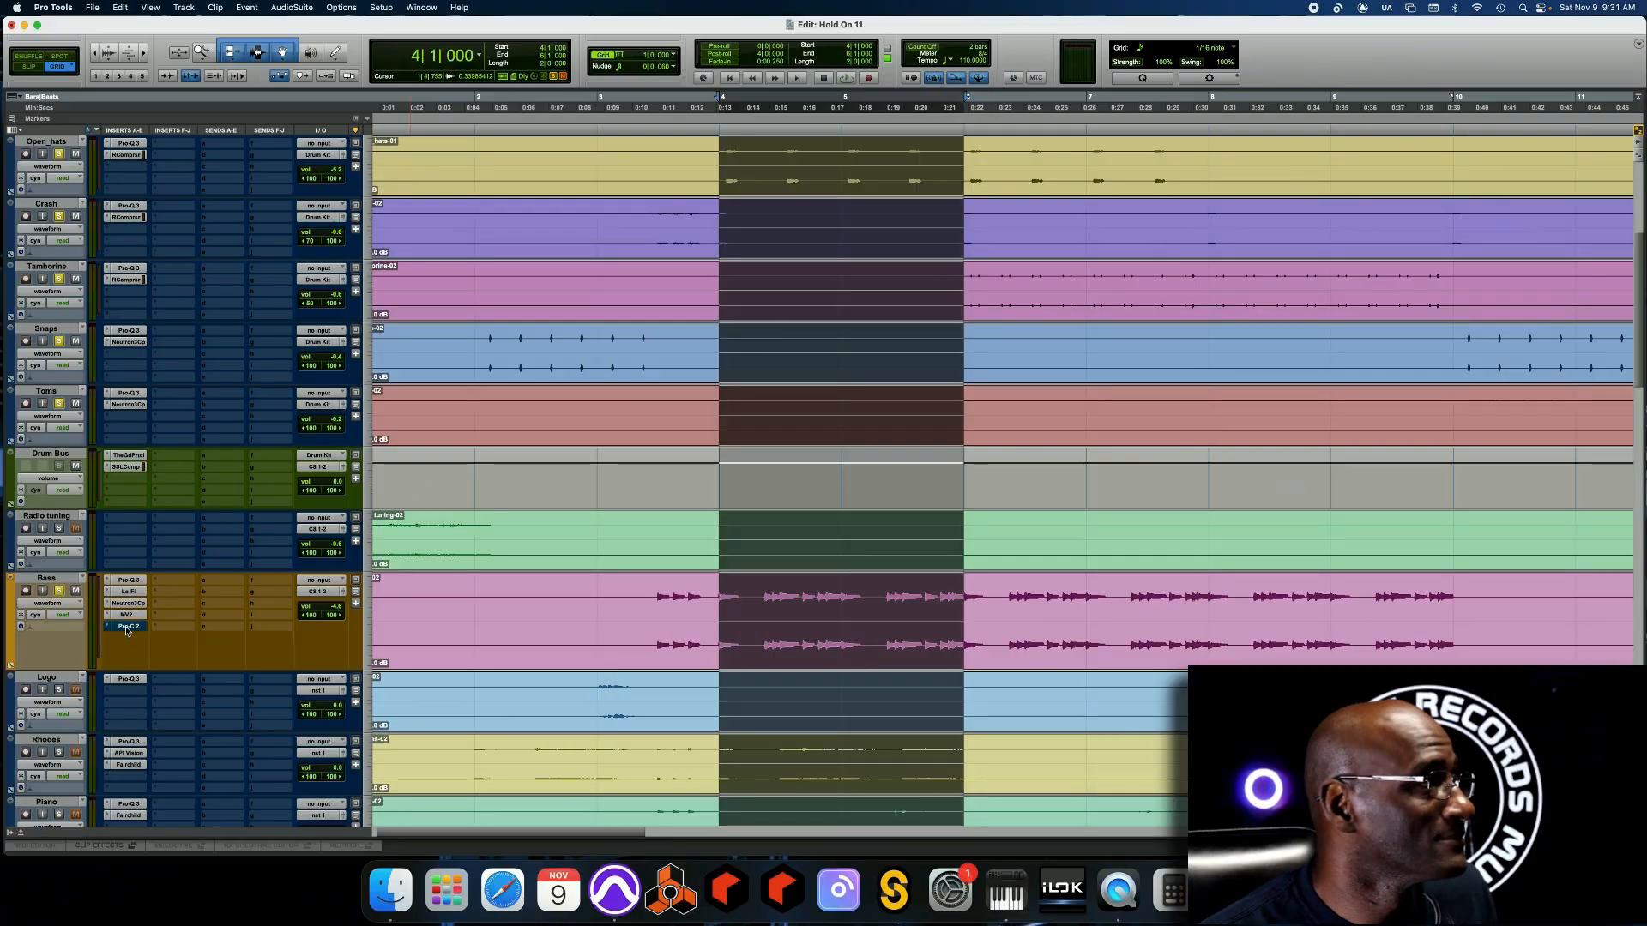
Open and activate Pro-C 2 on the Bass, compare it active and bypassed during looped playback, and close it while active
{"action": "left_click", "coordinate": [126, 628]}
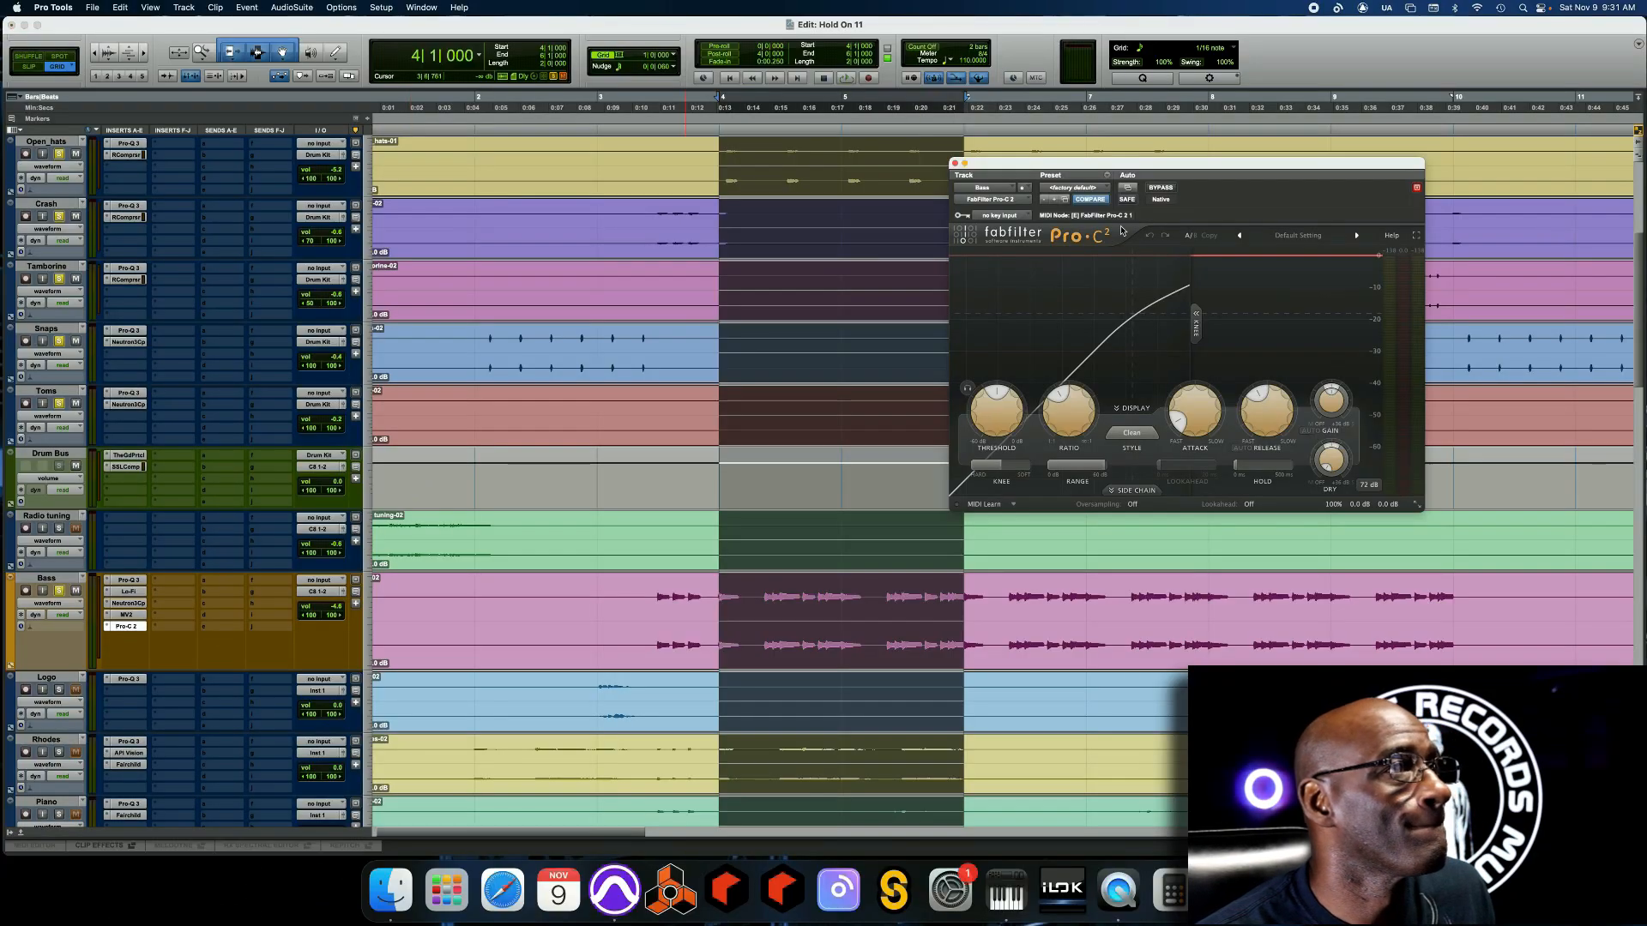
{"action": "key", "text": "space"}
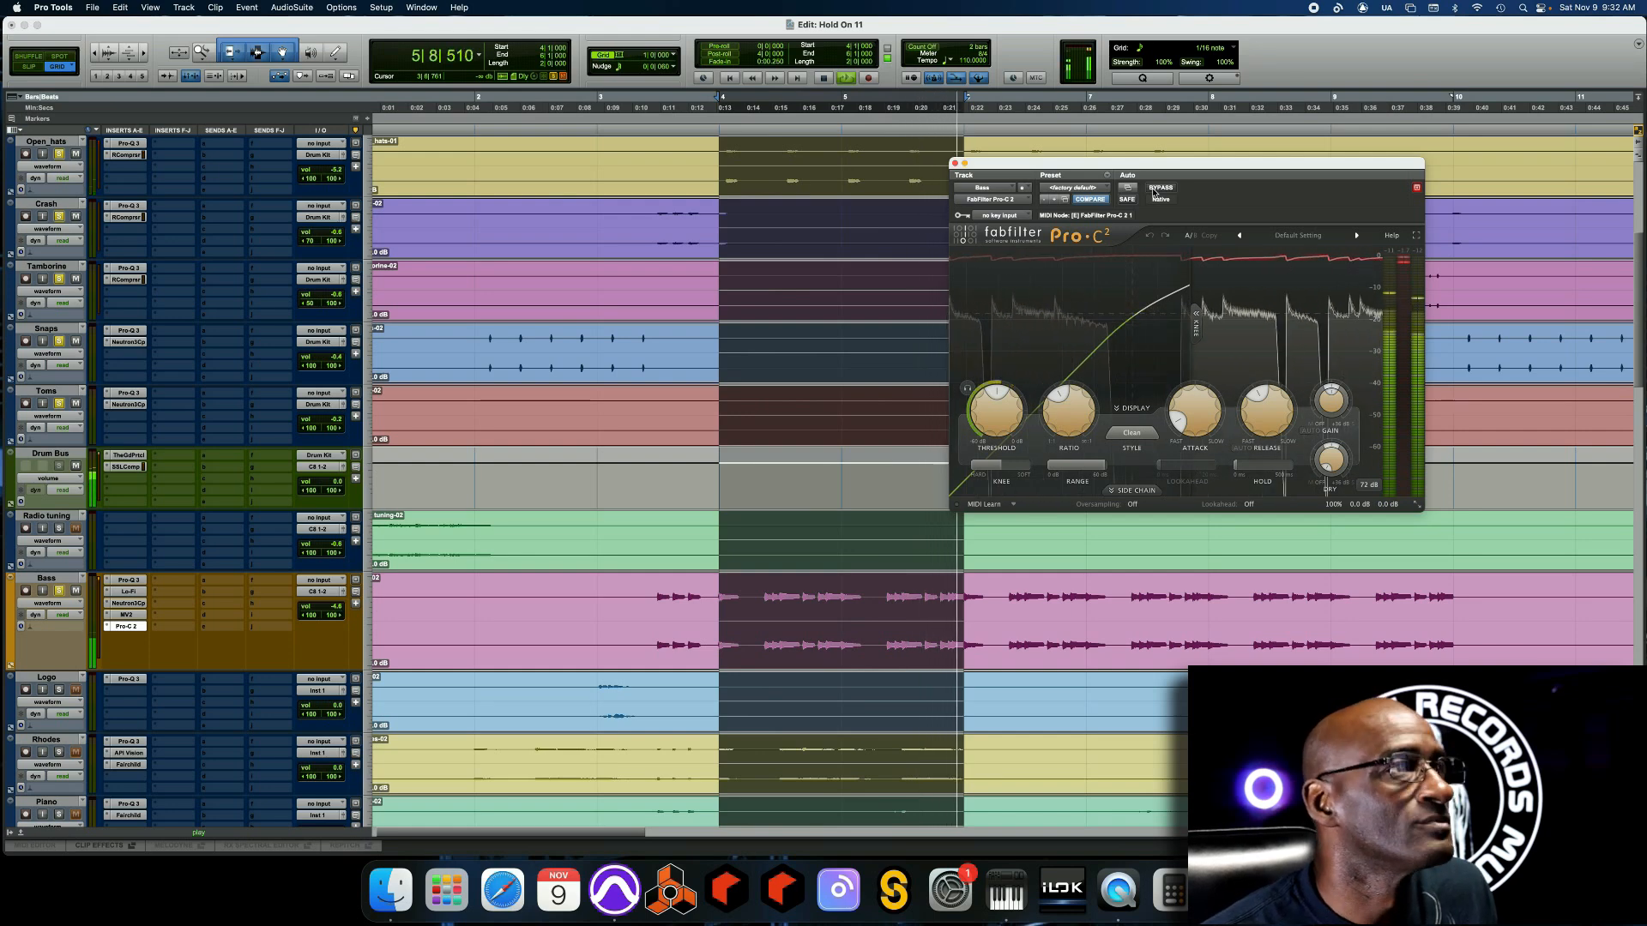
{"action": "left_click", "coordinate": [1153, 193]}
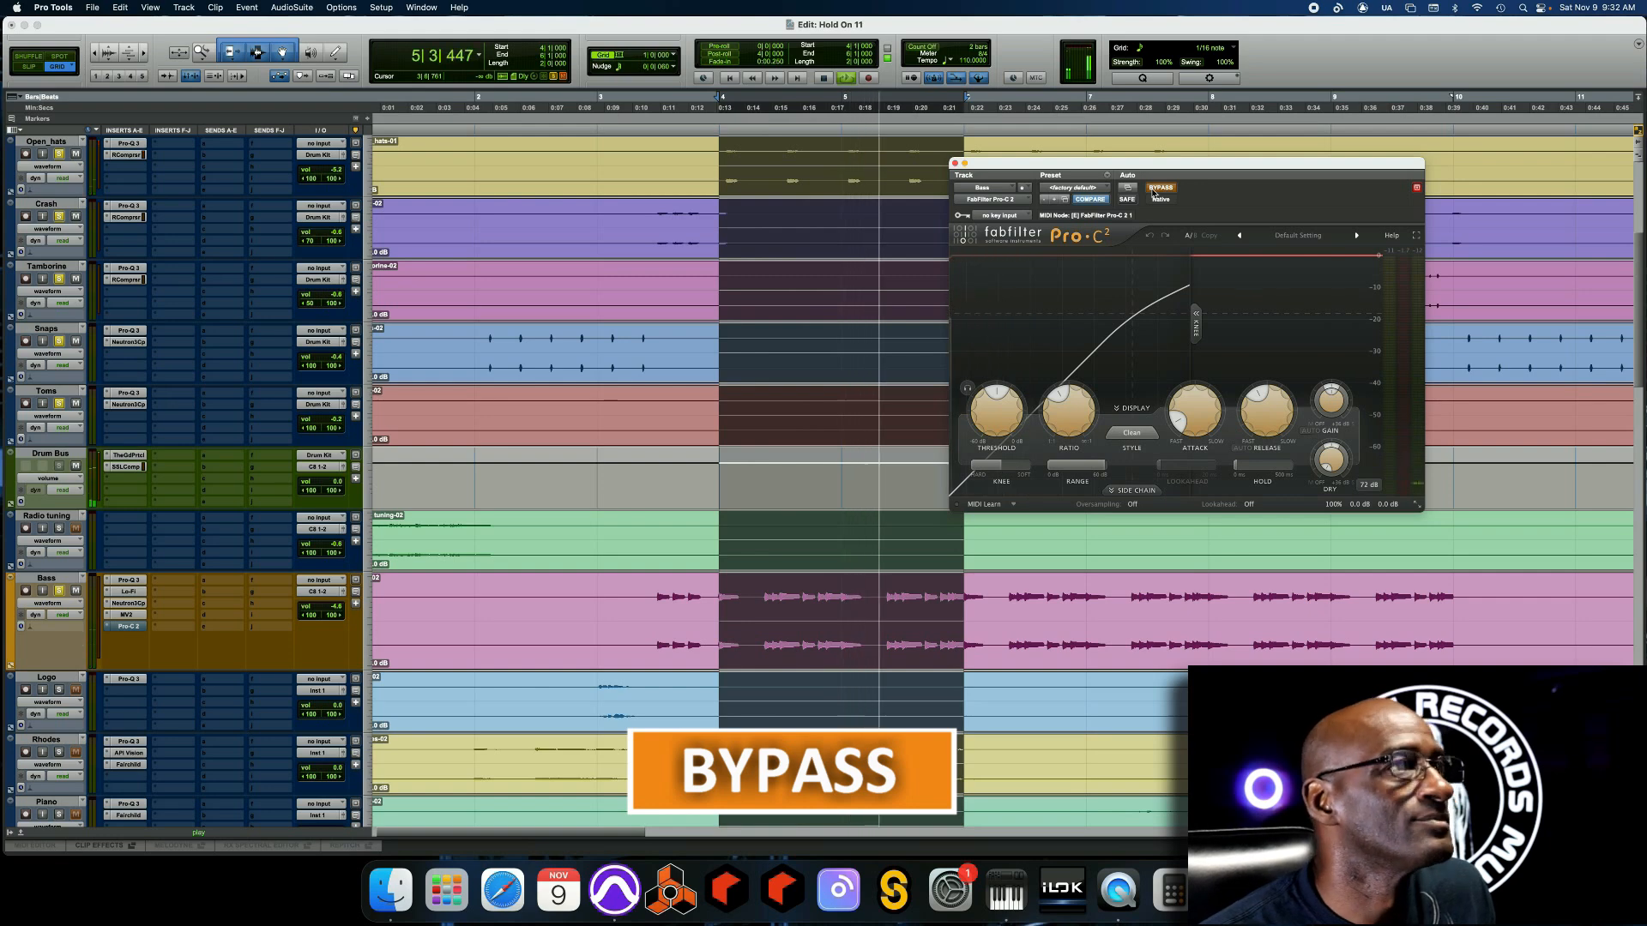
{"action": "left_click", "coordinate": [1153, 193]}
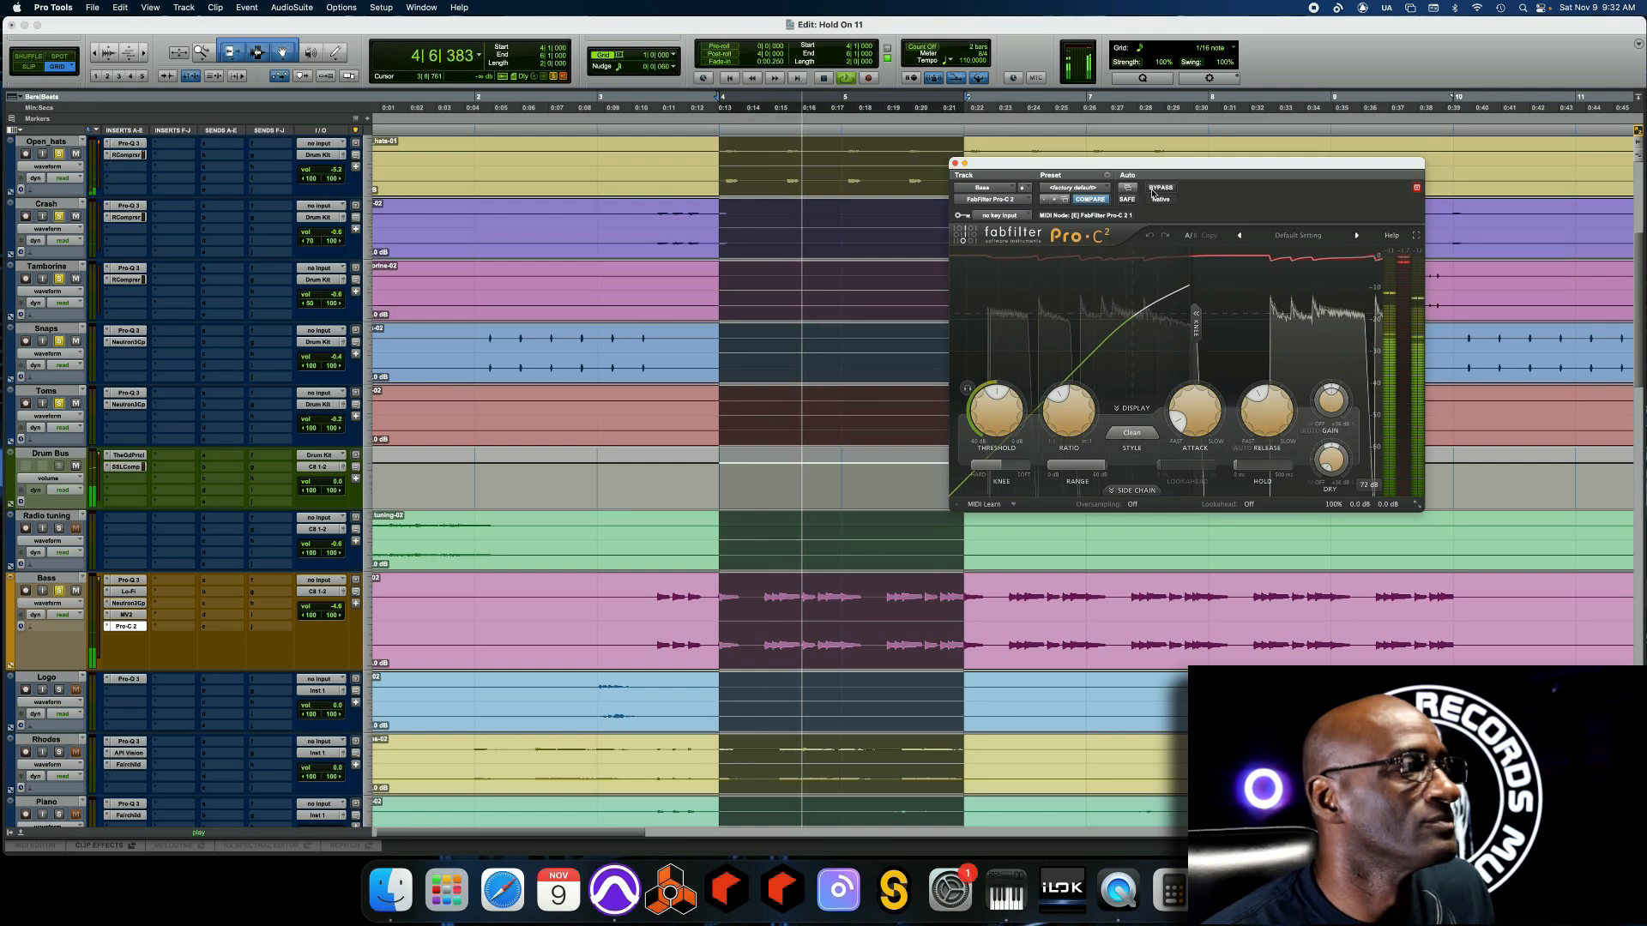
{"action": "left_click", "coordinate": [1151, 189]}
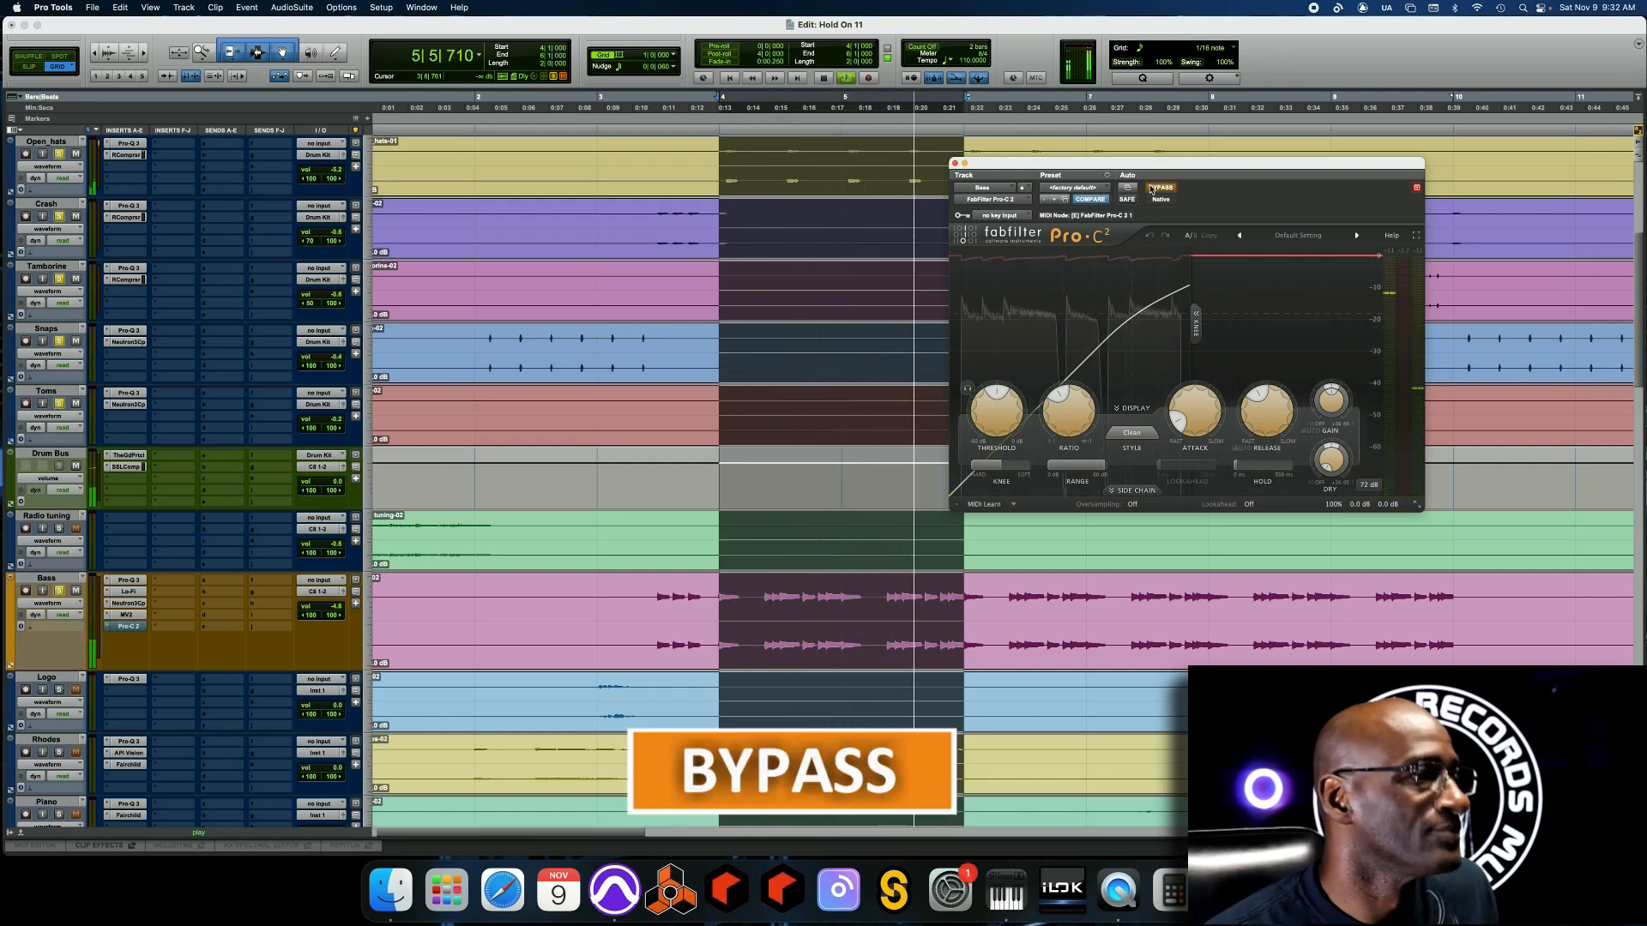
{"action": "left_click", "coordinate": [1152, 189]}
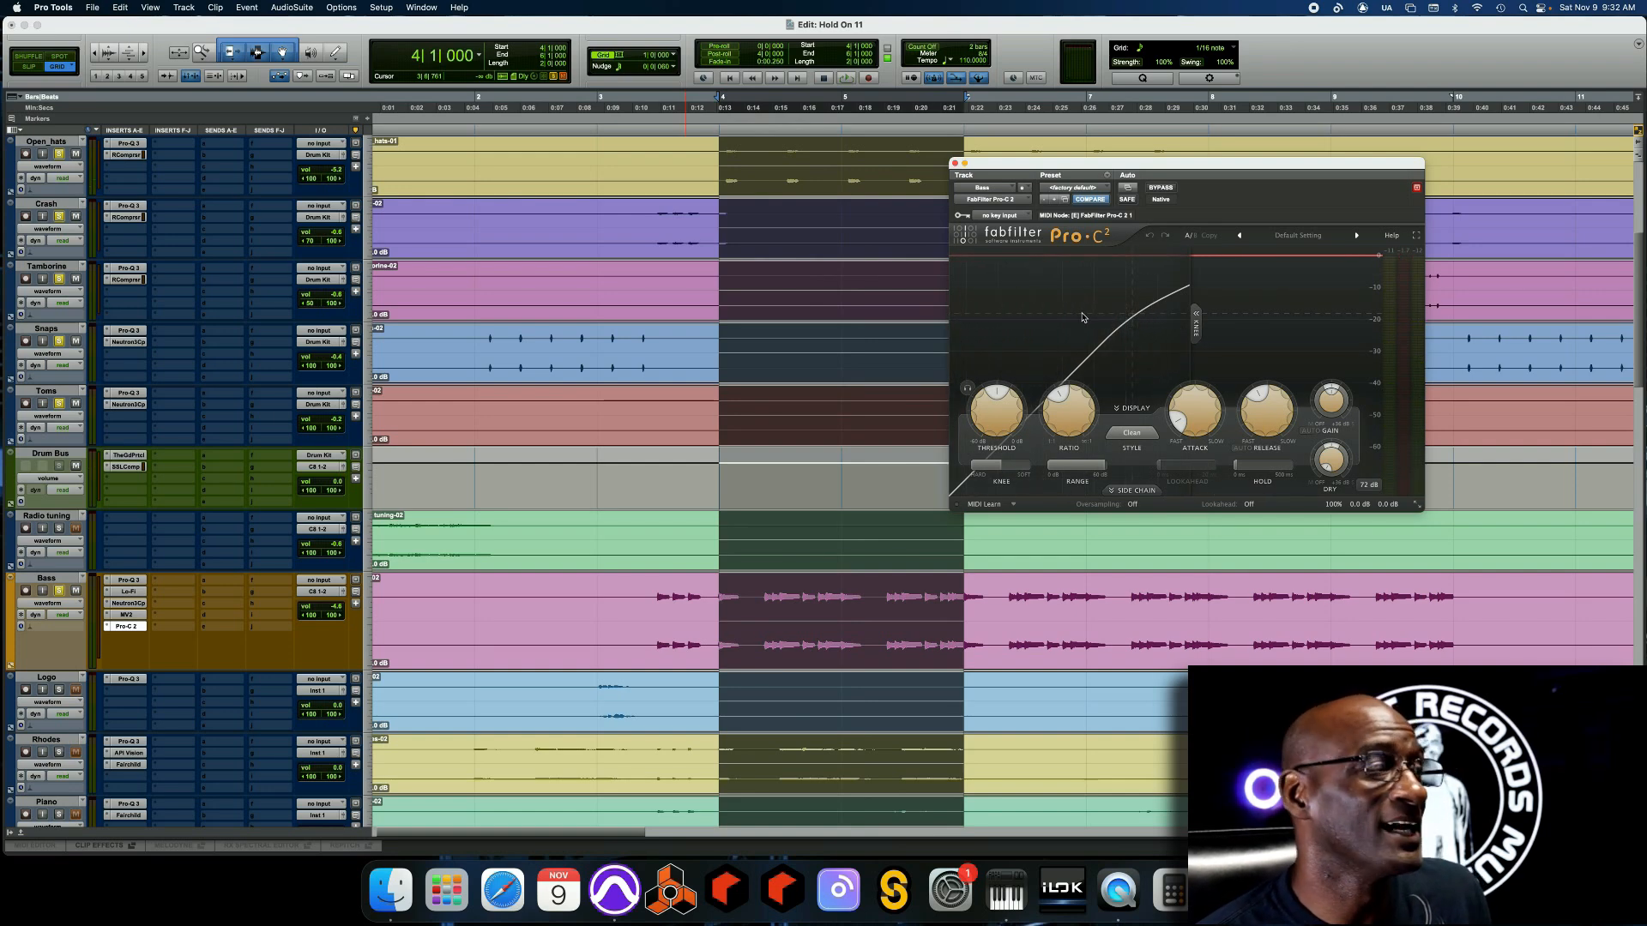
{"action": "left_click", "coordinate": [955, 164]}
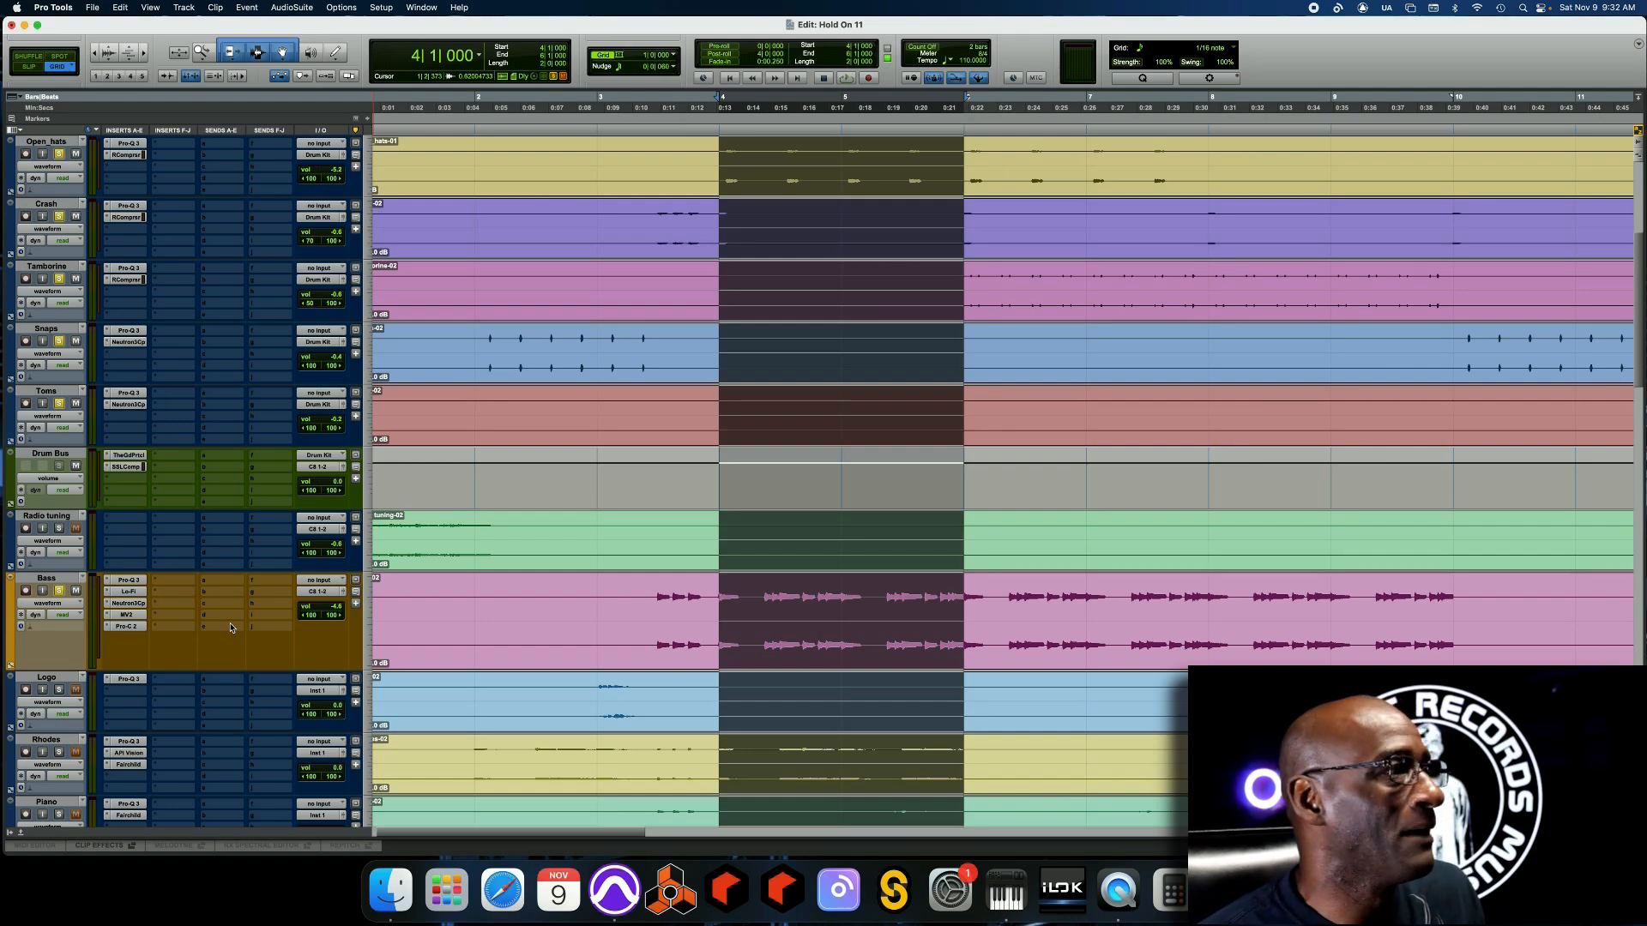
Look over the instrument tracks below the Bass, from Logo down to the Instrument Bus
{"action": "scroll", "coordinate": [206, 600], "scroll_direction": "down", "scroll_amount": 5}
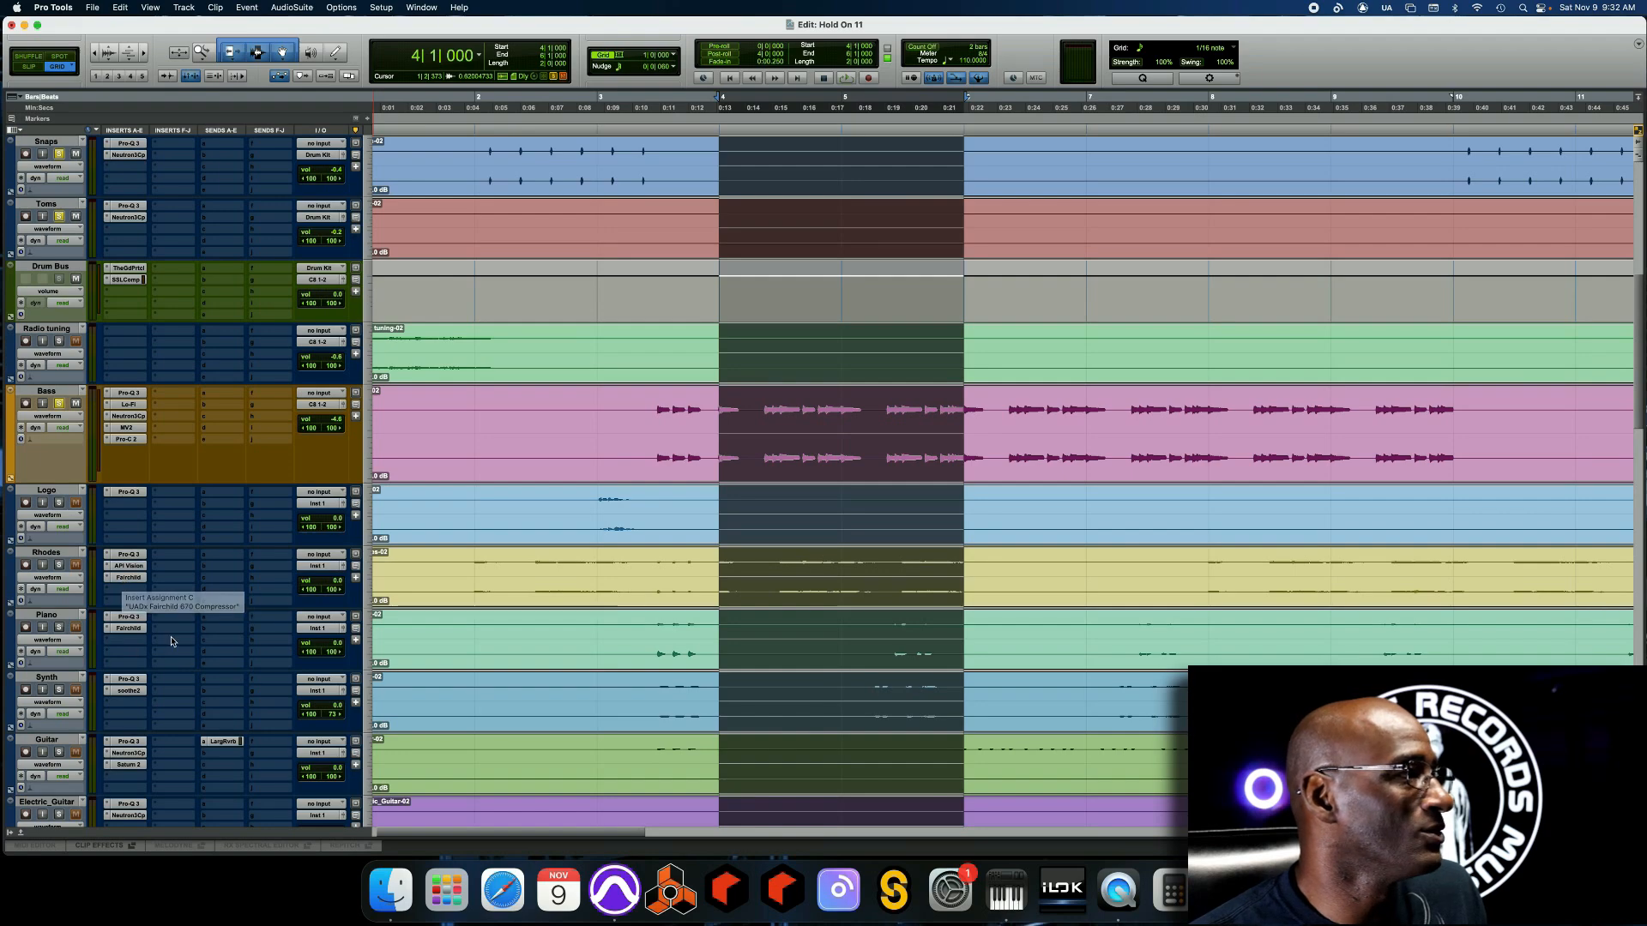
{"action": "scroll", "coordinate": [168, 642], "scroll_direction": "down", "scroll_amount": 1}
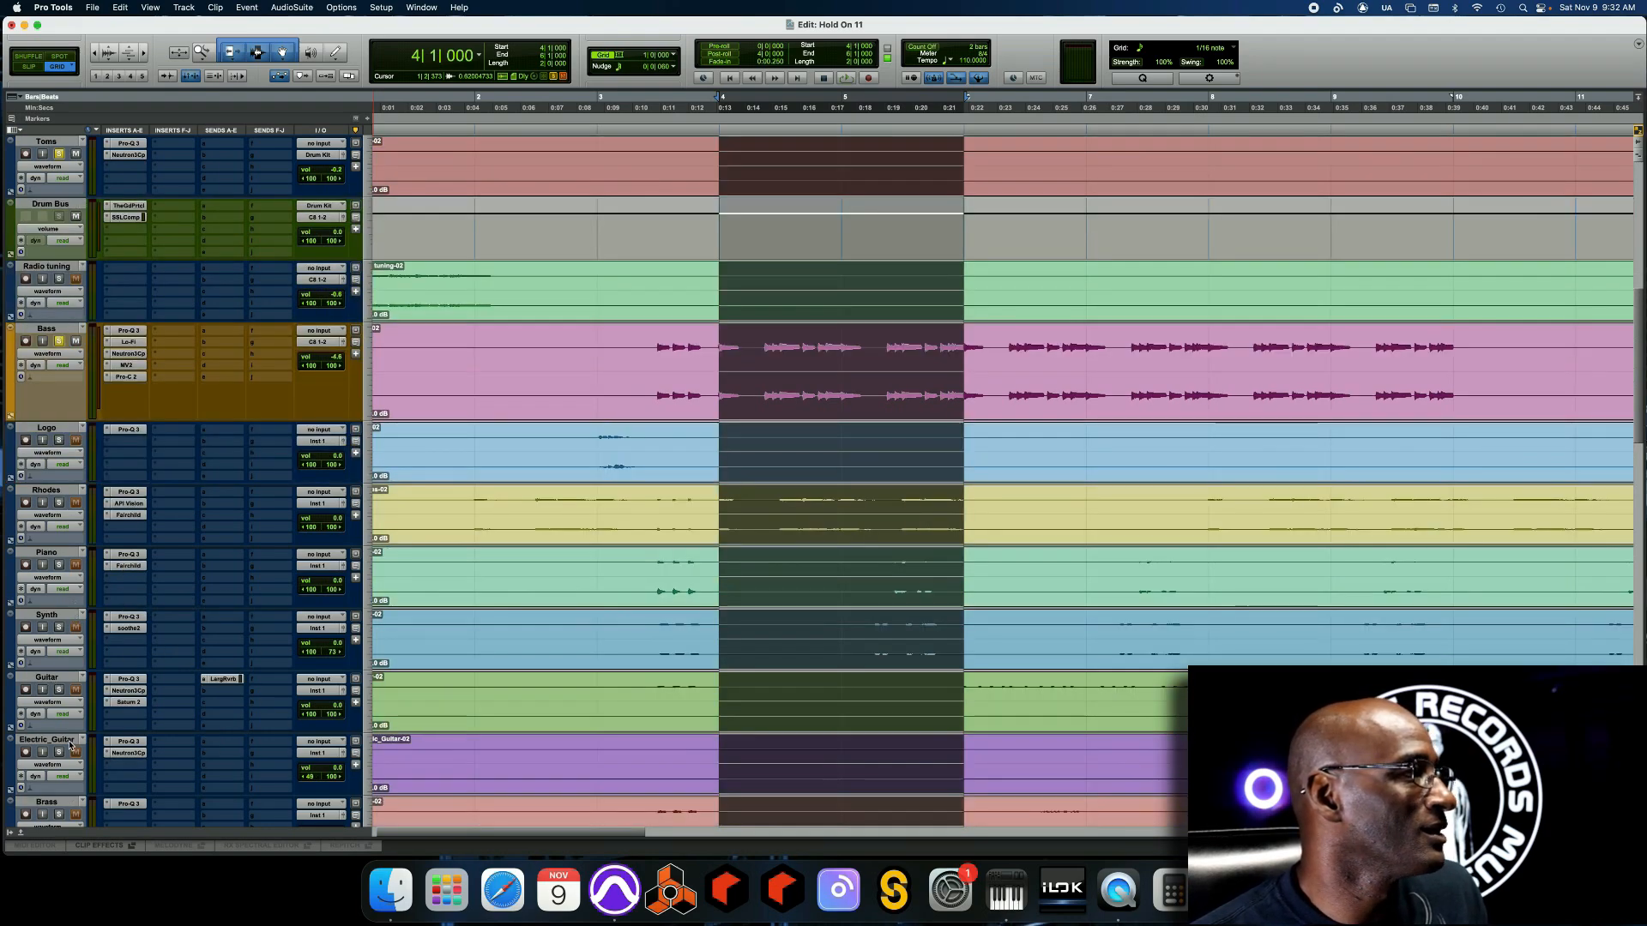
{"action": "scroll", "coordinate": [80, 746], "scroll_direction": "down", "scroll_amount": 1}
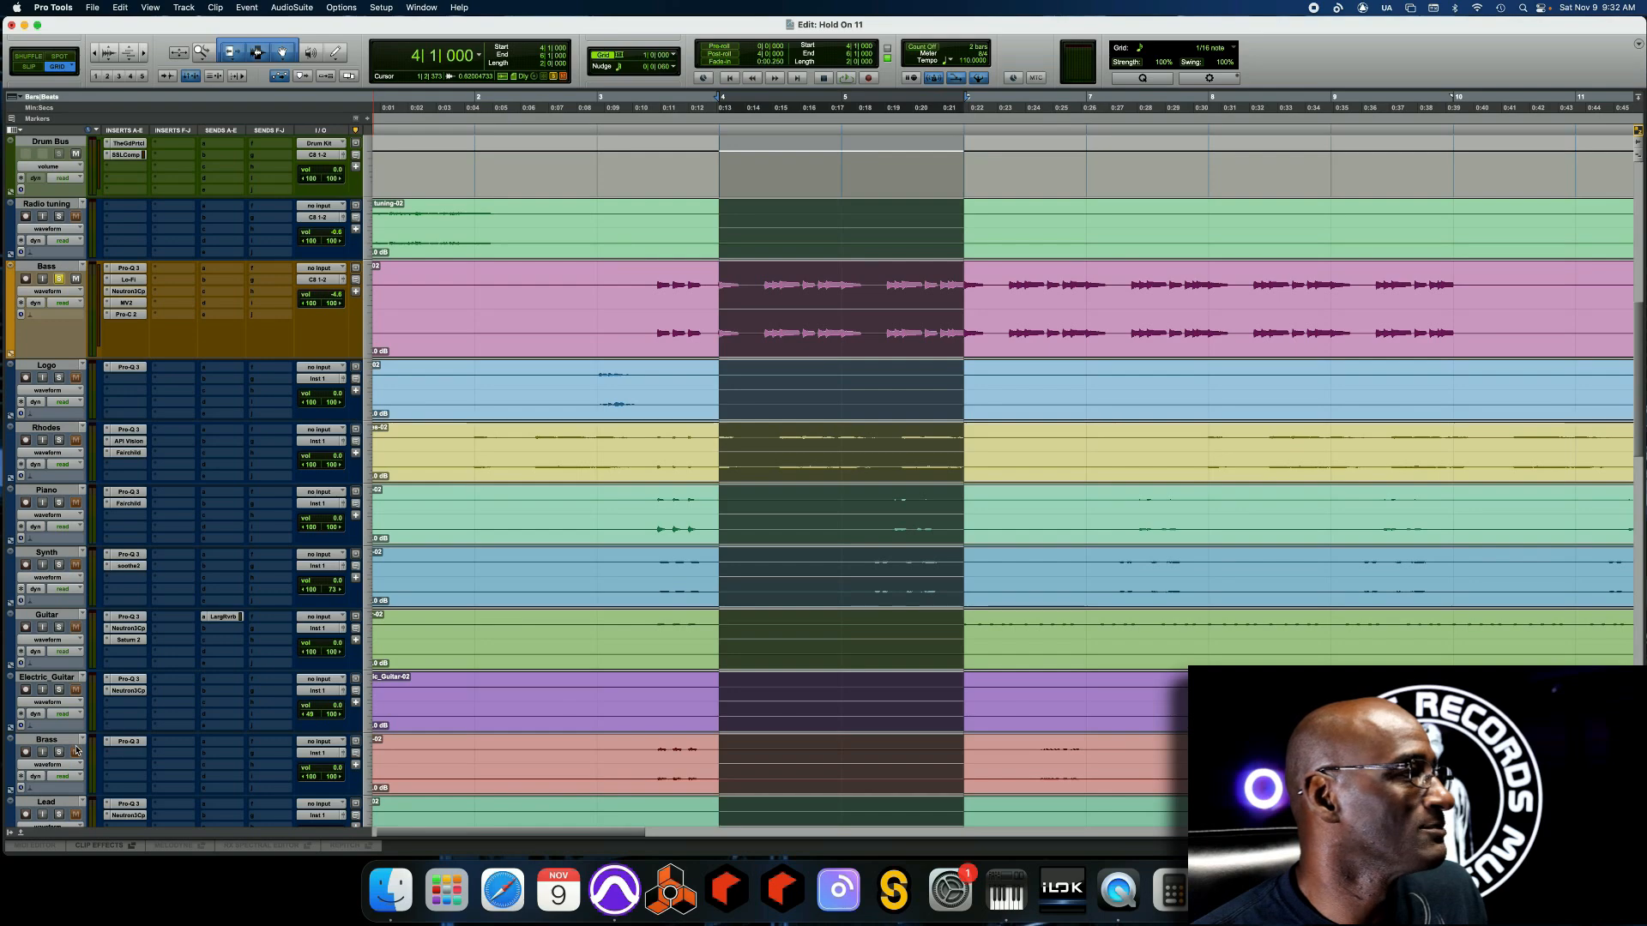
{"action": "scroll", "coordinate": [75, 750], "scroll_direction": "down", "scroll_amount": 1}
{"action": "scroll", "coordinate": [75, 749], "scroll_direction": "down", "scroll_amount": 1}
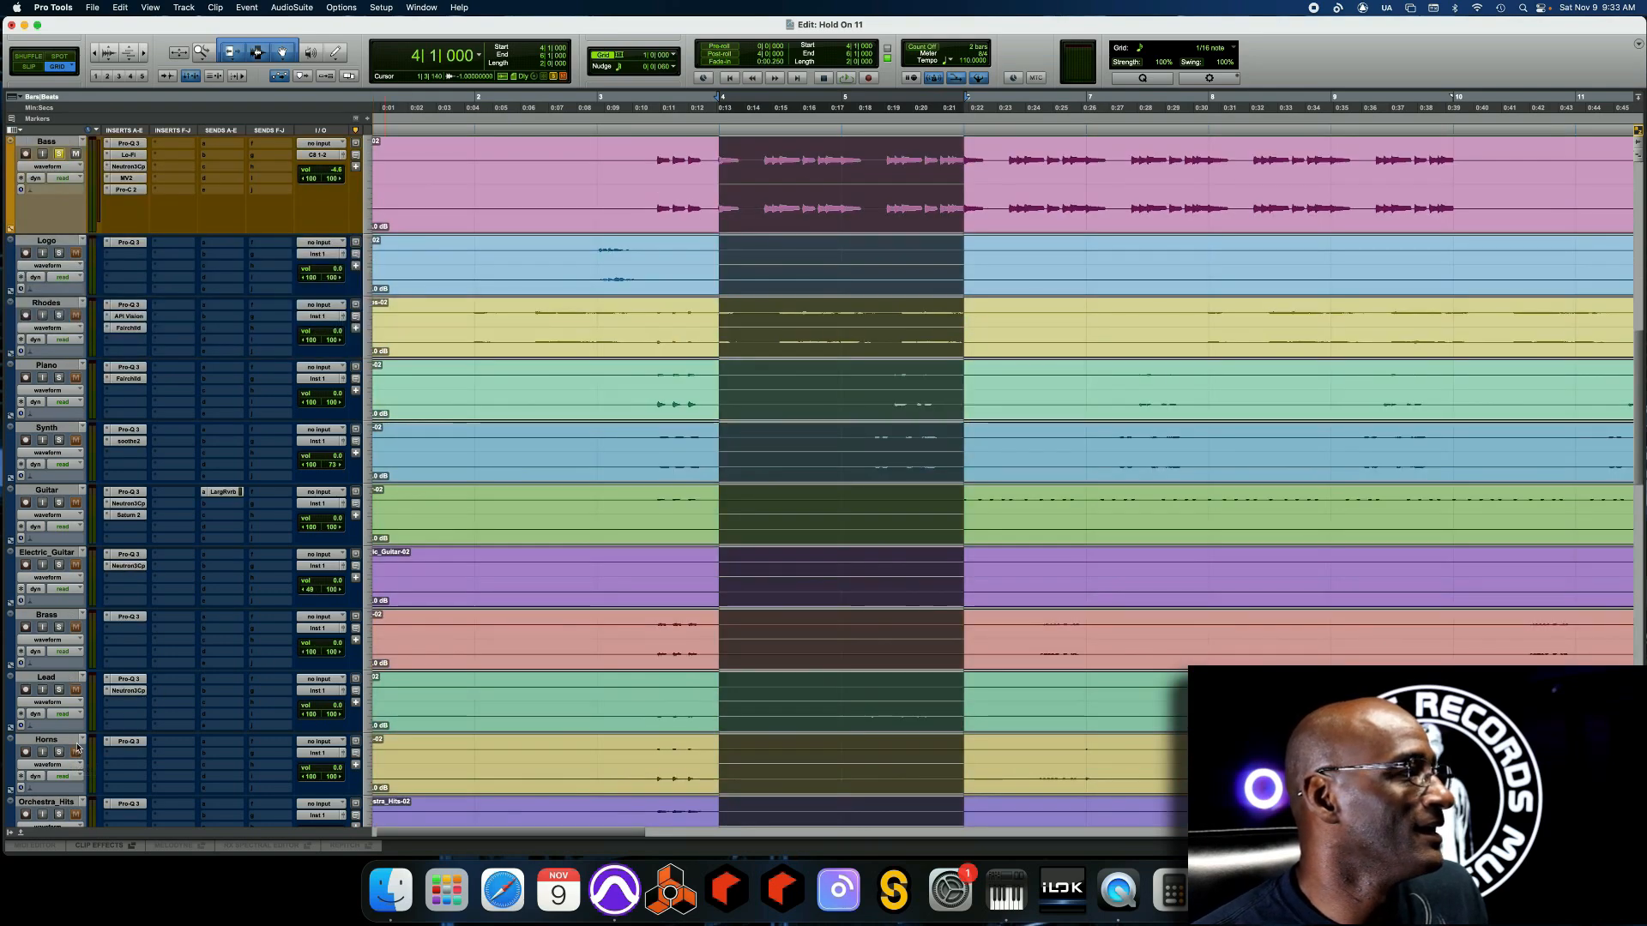
{"action": "scroll", "coordinate": [74, 746], "scroll_direction": "down", "scroll_amount": 1}
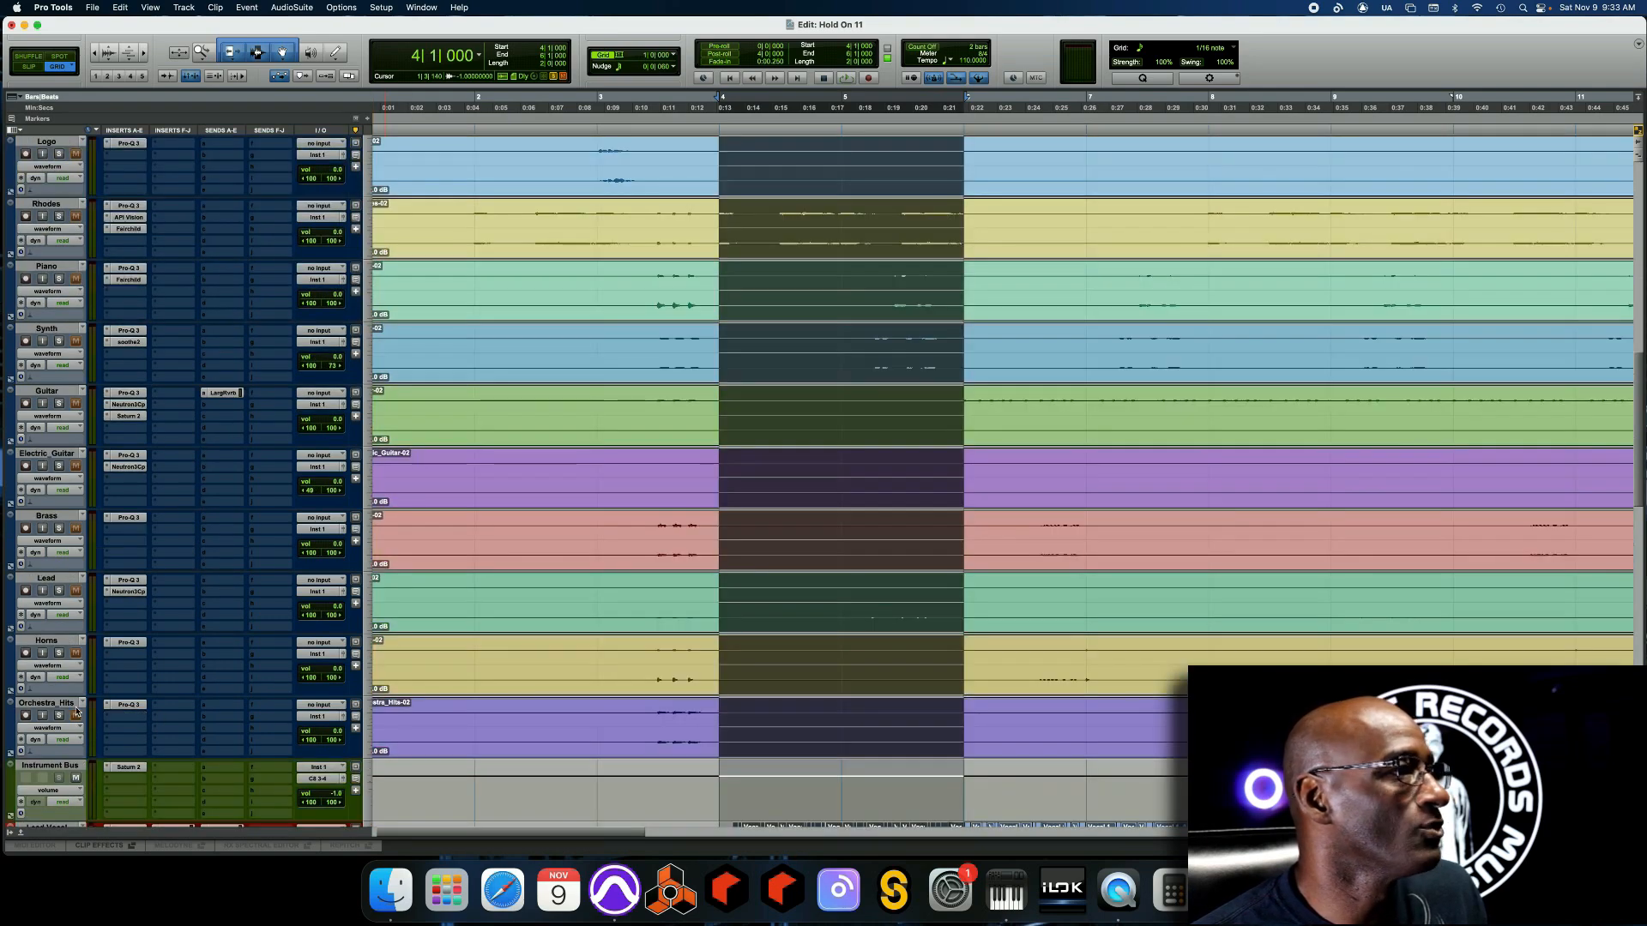
{"action": "scroll", "coordinate": [558, 564], "scroll_direction": "up", "scroll_amount": 2}
{"action": "scroll", "coordinate": [553, 564], "scroll_direction": "up", "scroll_amount": 1}
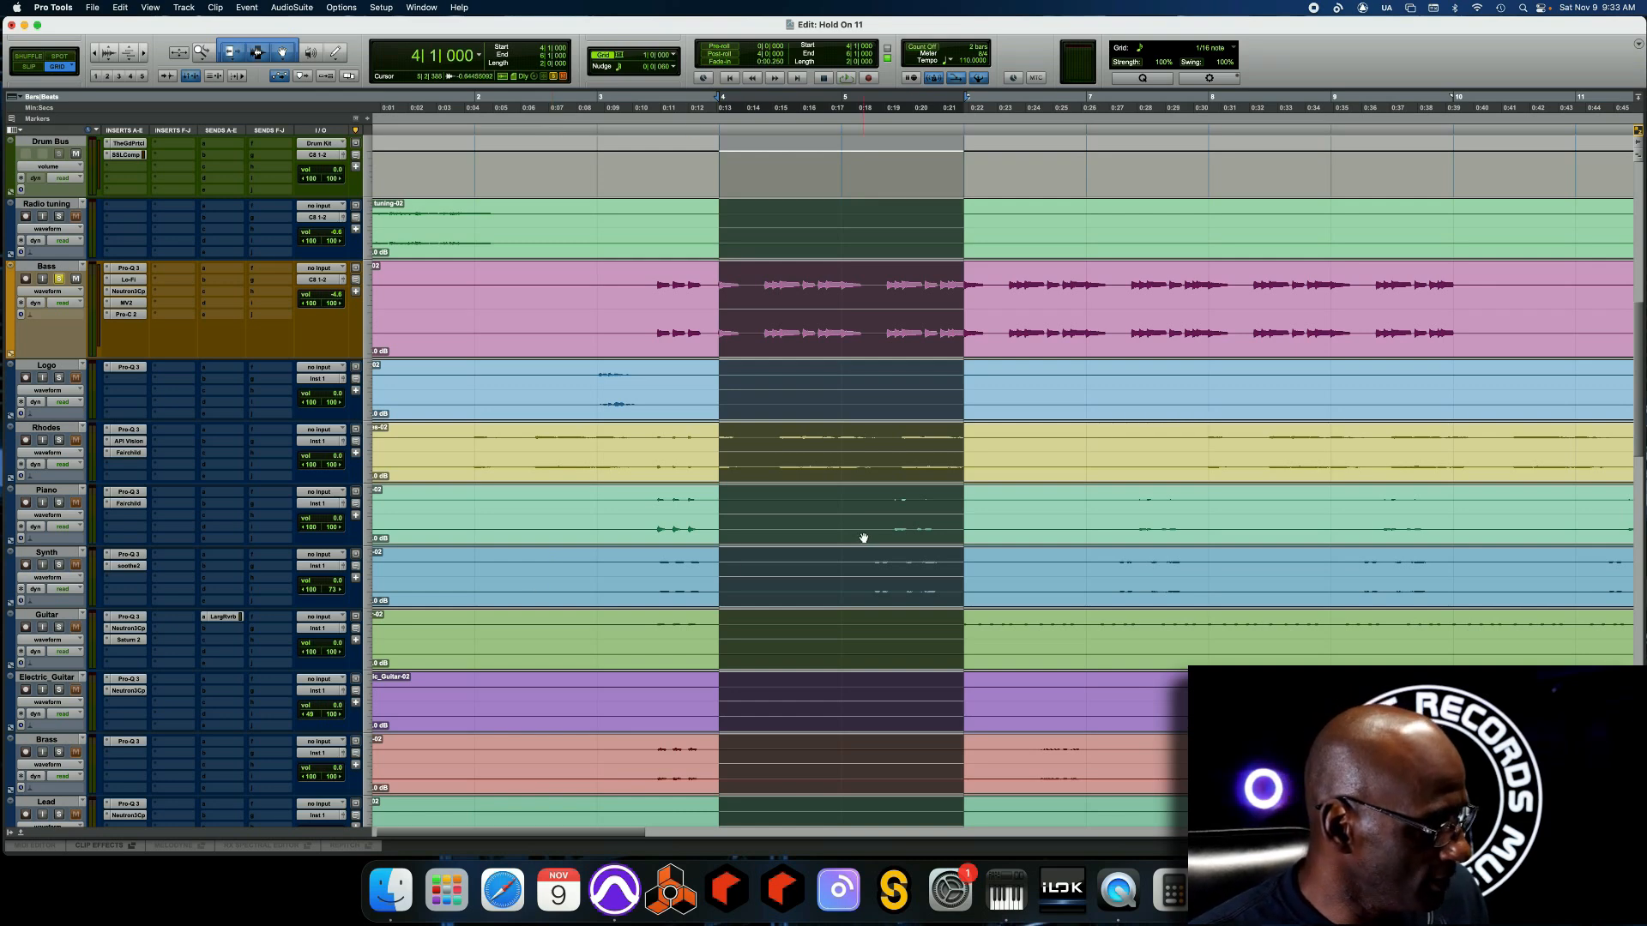
Enlarge the audio waveforms vertically across the tracks and review the instrument tracks' audio in the selected range
{"action": "key", "text": "super+alt+bracketright"}
{"action": "key", "text": "super+alt+bracketright"}
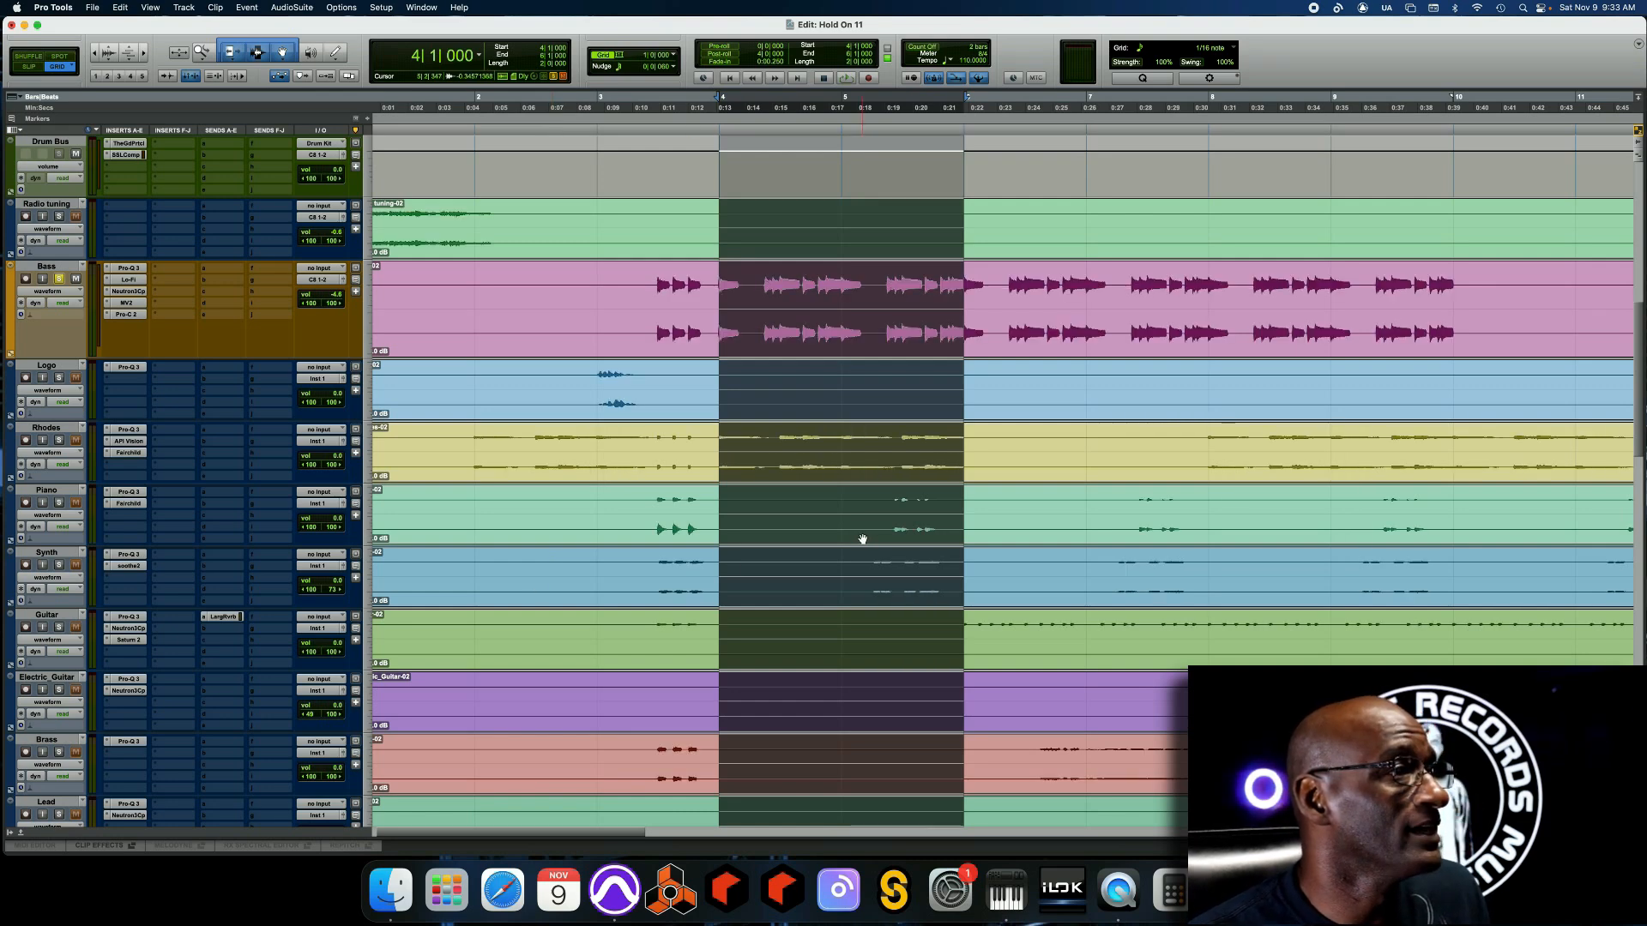
{"action": "key", "text": "super+alt+bracketright"}
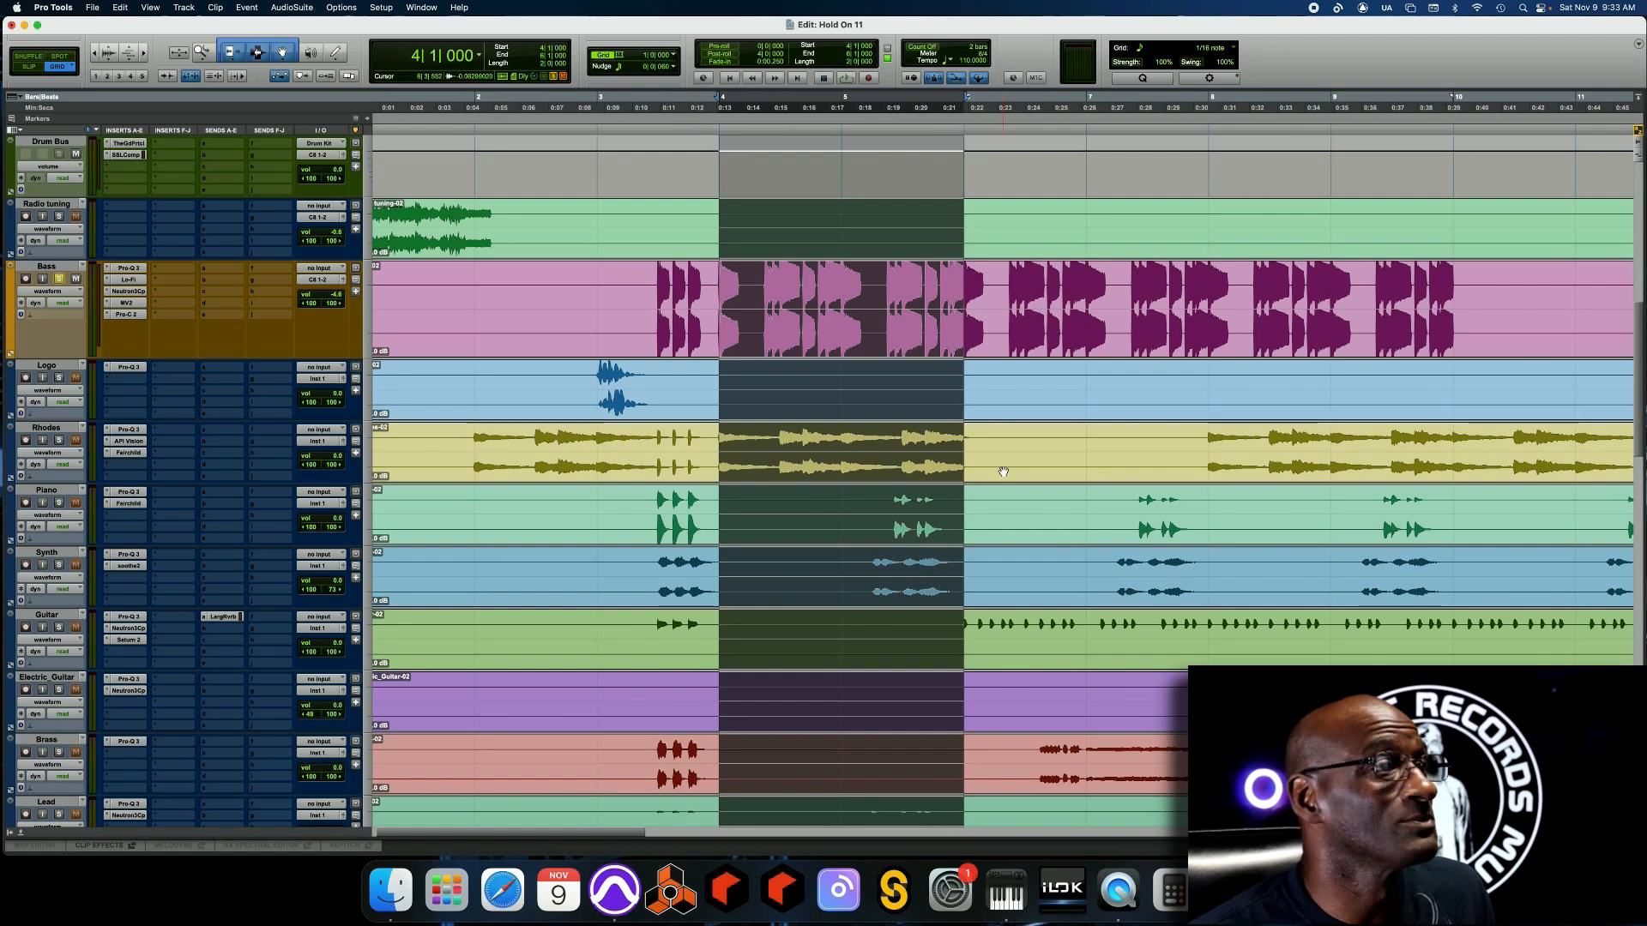
{"action": "scroll", "coordinate": [931, 580], "scroll_direction": "down", "scroll_amount": 4}
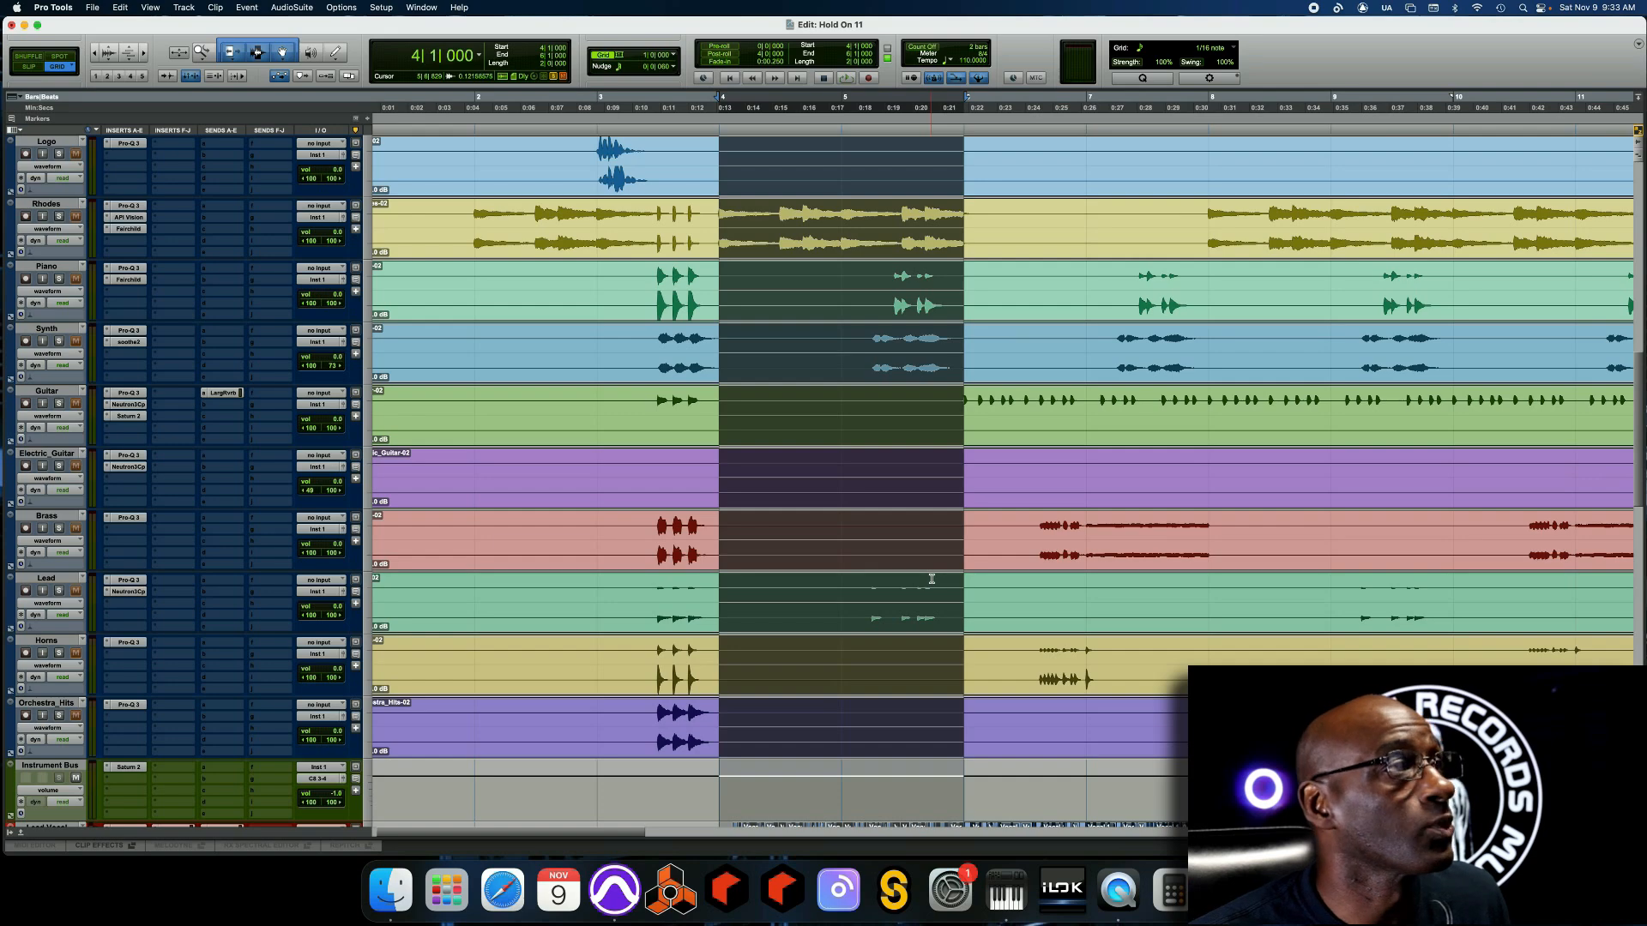
{"action": "scroll", "coordinate": [930, 578], "scroll_direction": "up", "scroll_amount": 4}
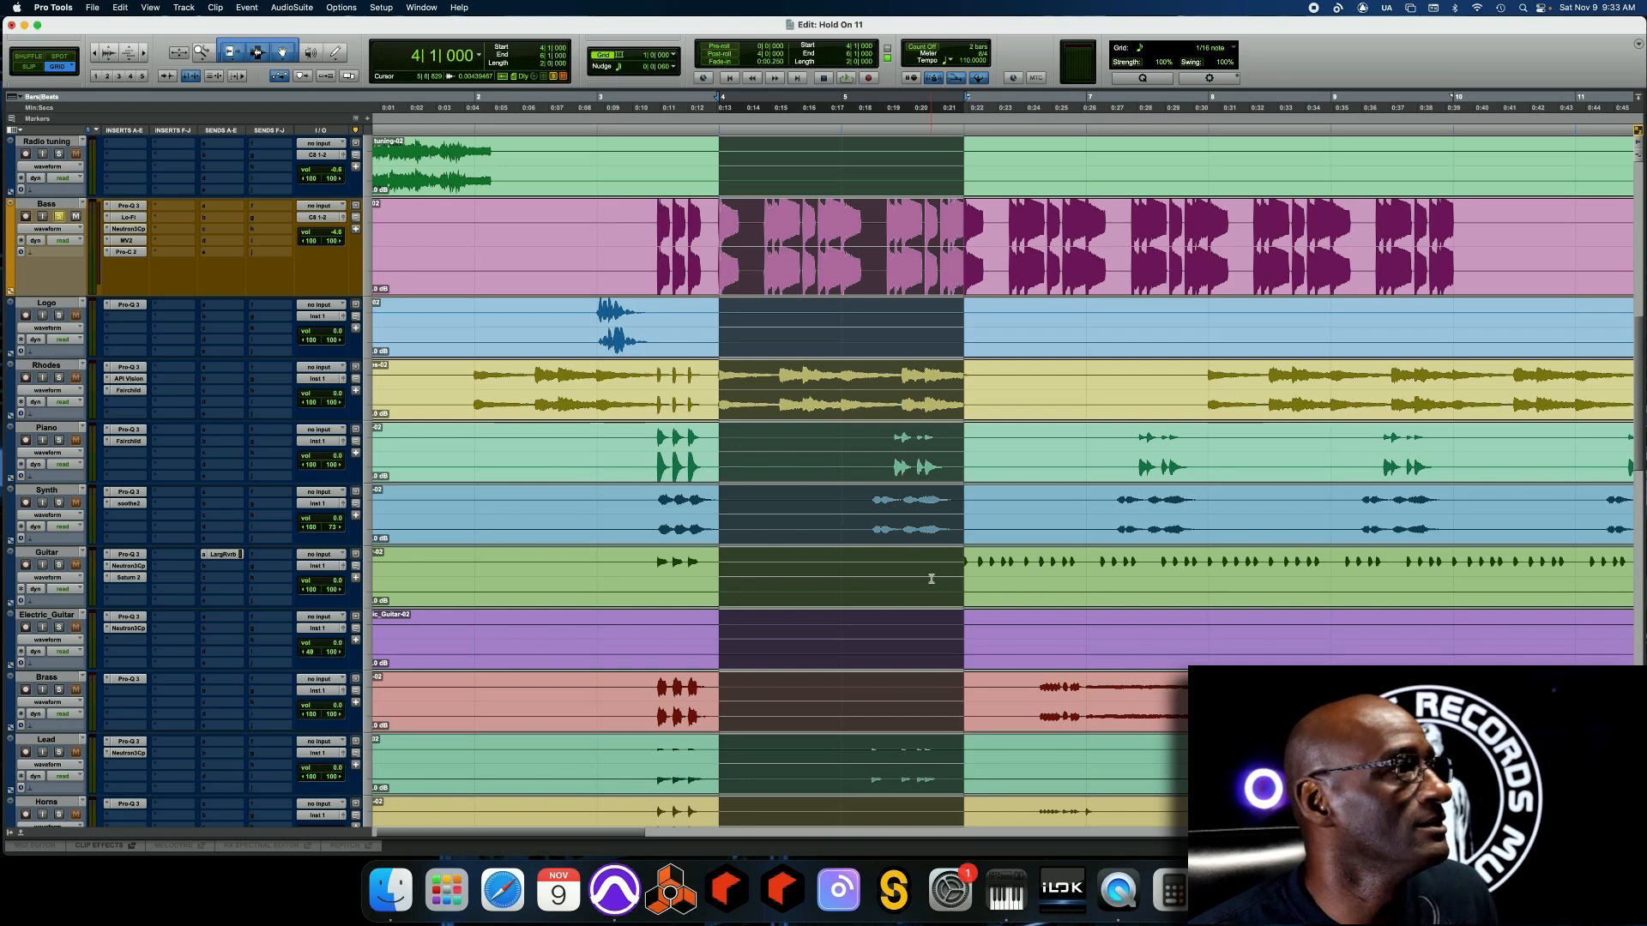
{"action": "left_click", "coordinate": [140, 368], "text": "ctrl+super"}
{"action": "left_click", "coordinate": [134, 380], "text": "ctrl+super"}
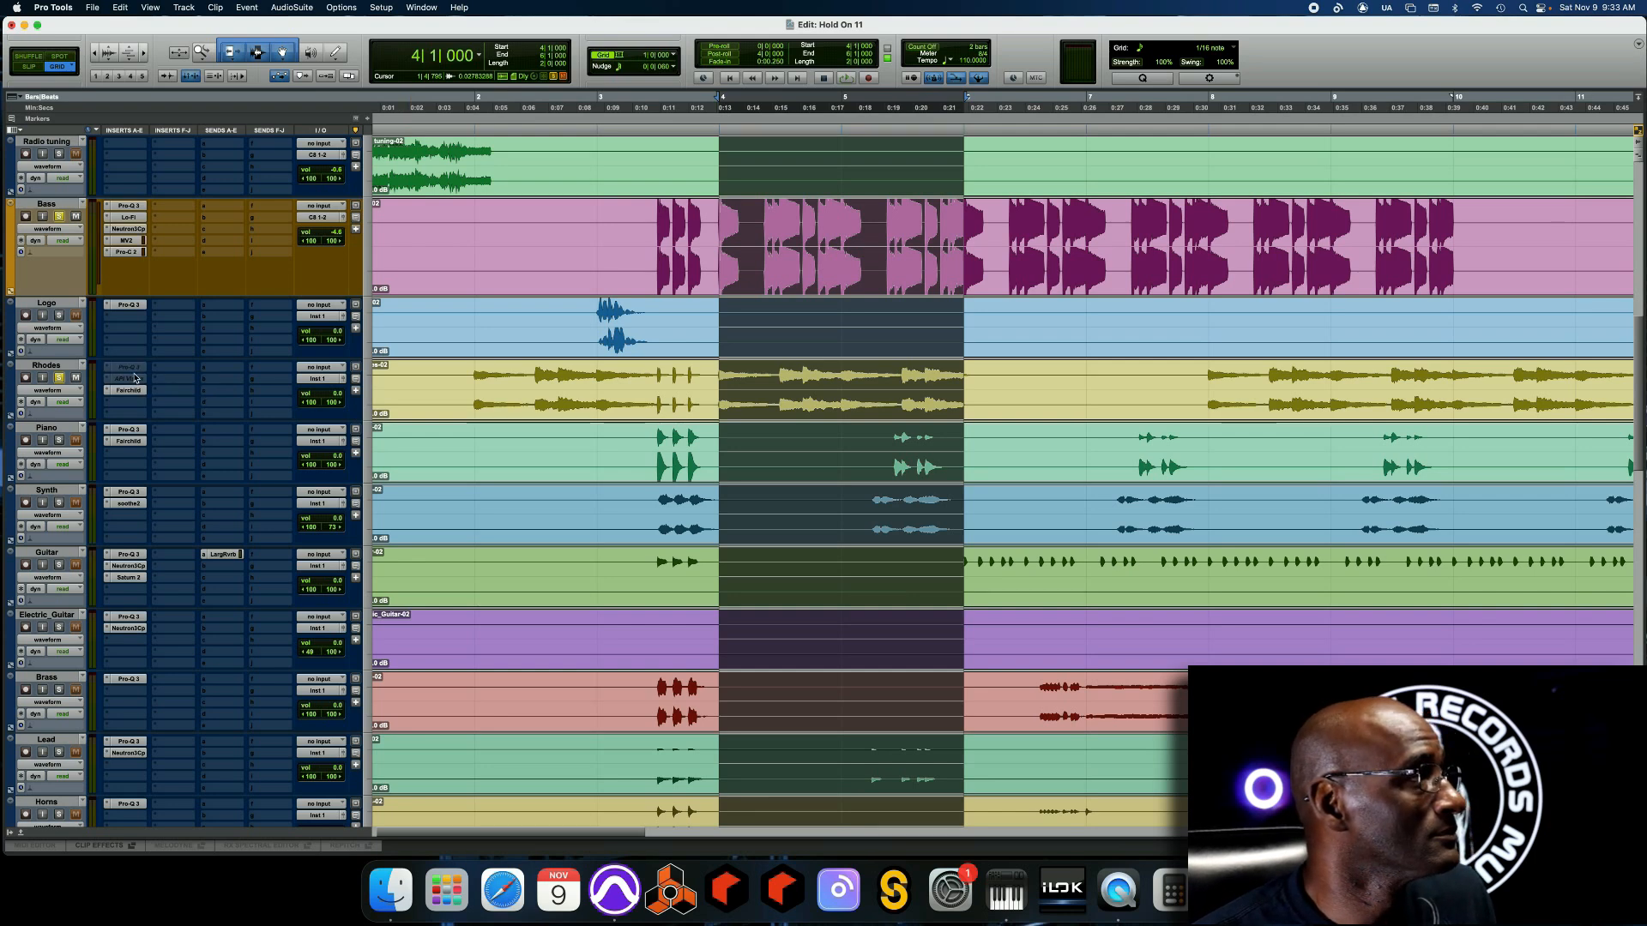
{"action": "left_click", "coordinate": [135, 370], "text": "ctrl+super"}
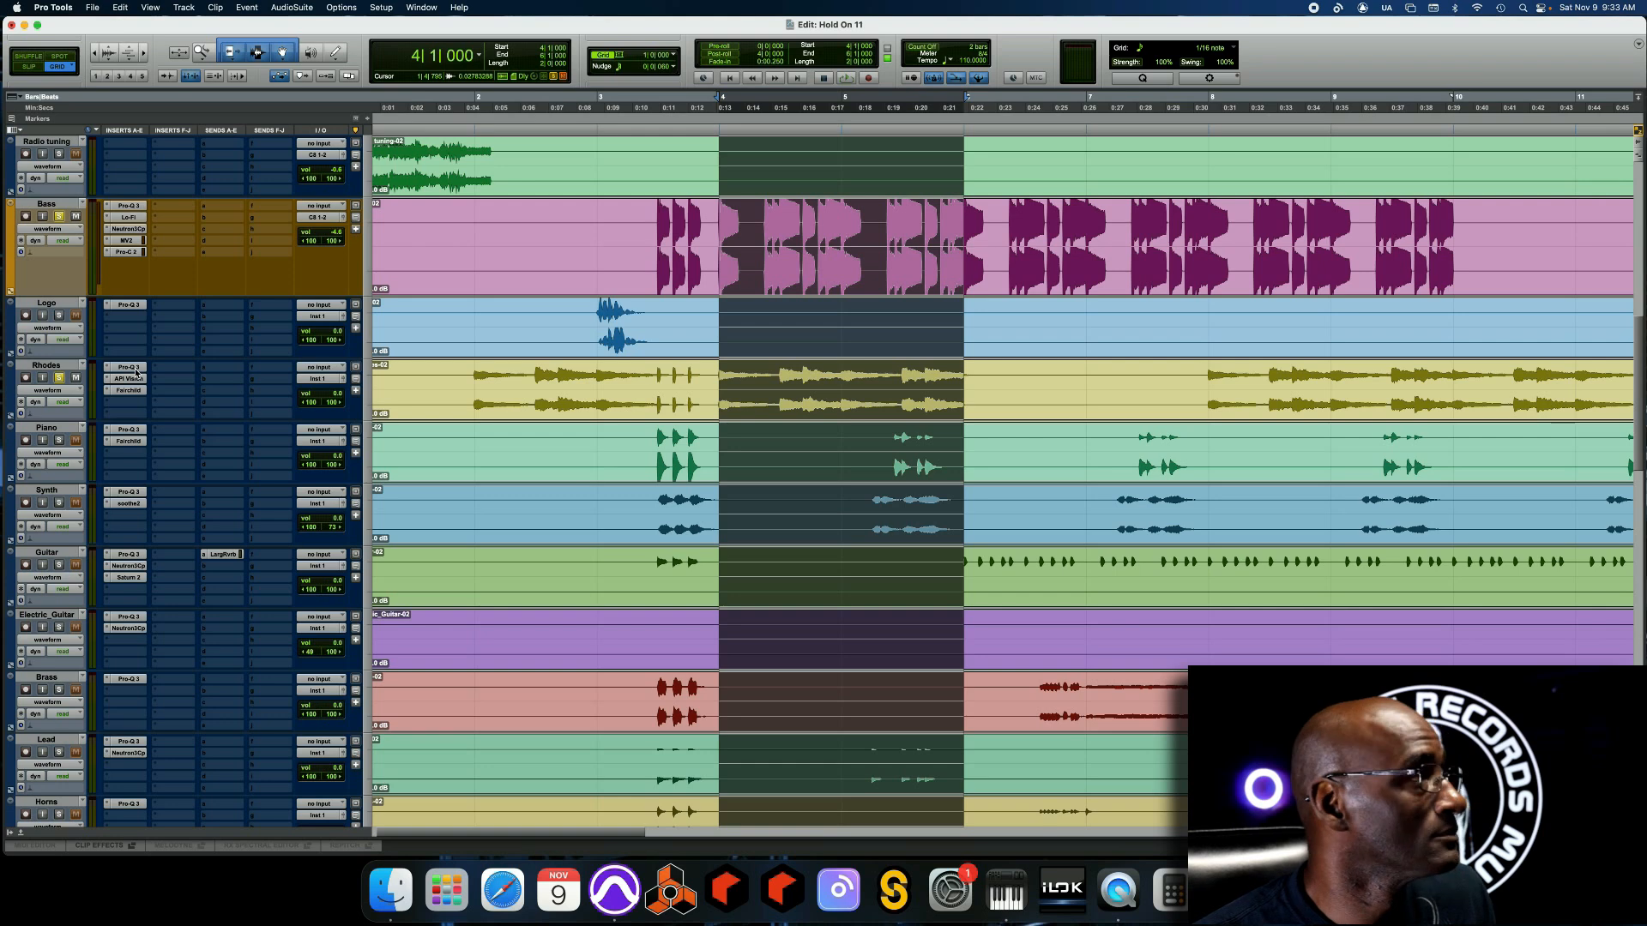
Bypass all Rhodes inserts, compare the Rhodes Pro-Q 3 active and bypassed during looped playback, and close it while active
{"action": "left_click", "coordinate": [136, 370], "text": "shift+super"}
{"action": "key", "text": "space"}
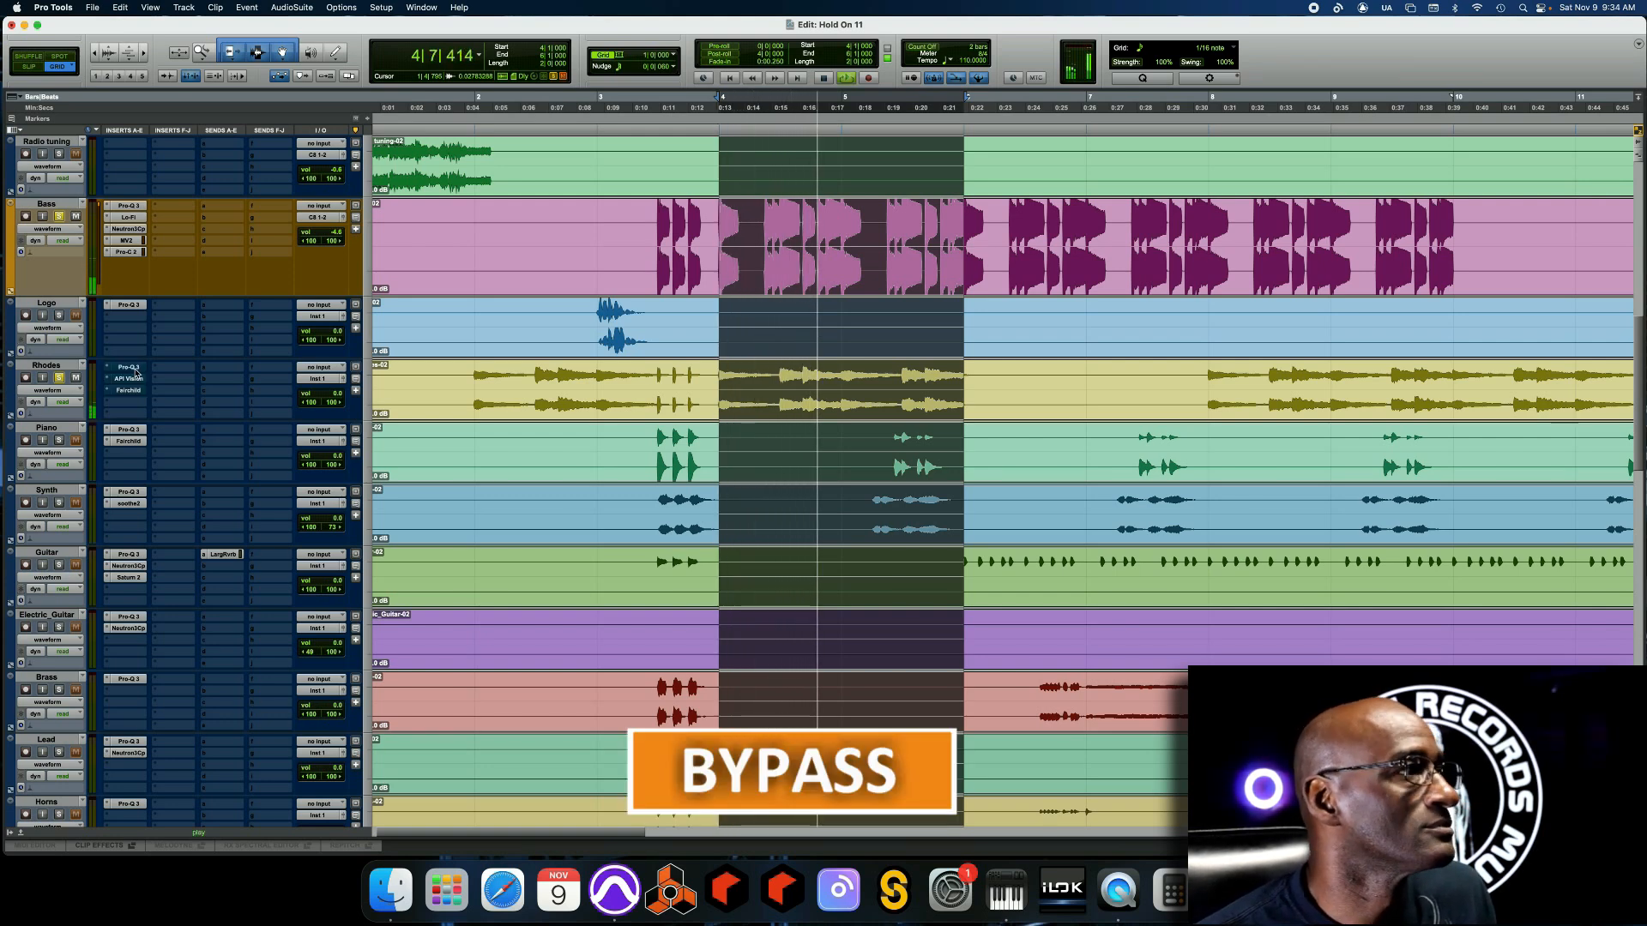
{"action": "left_click", "coordinate": [135, 370]}
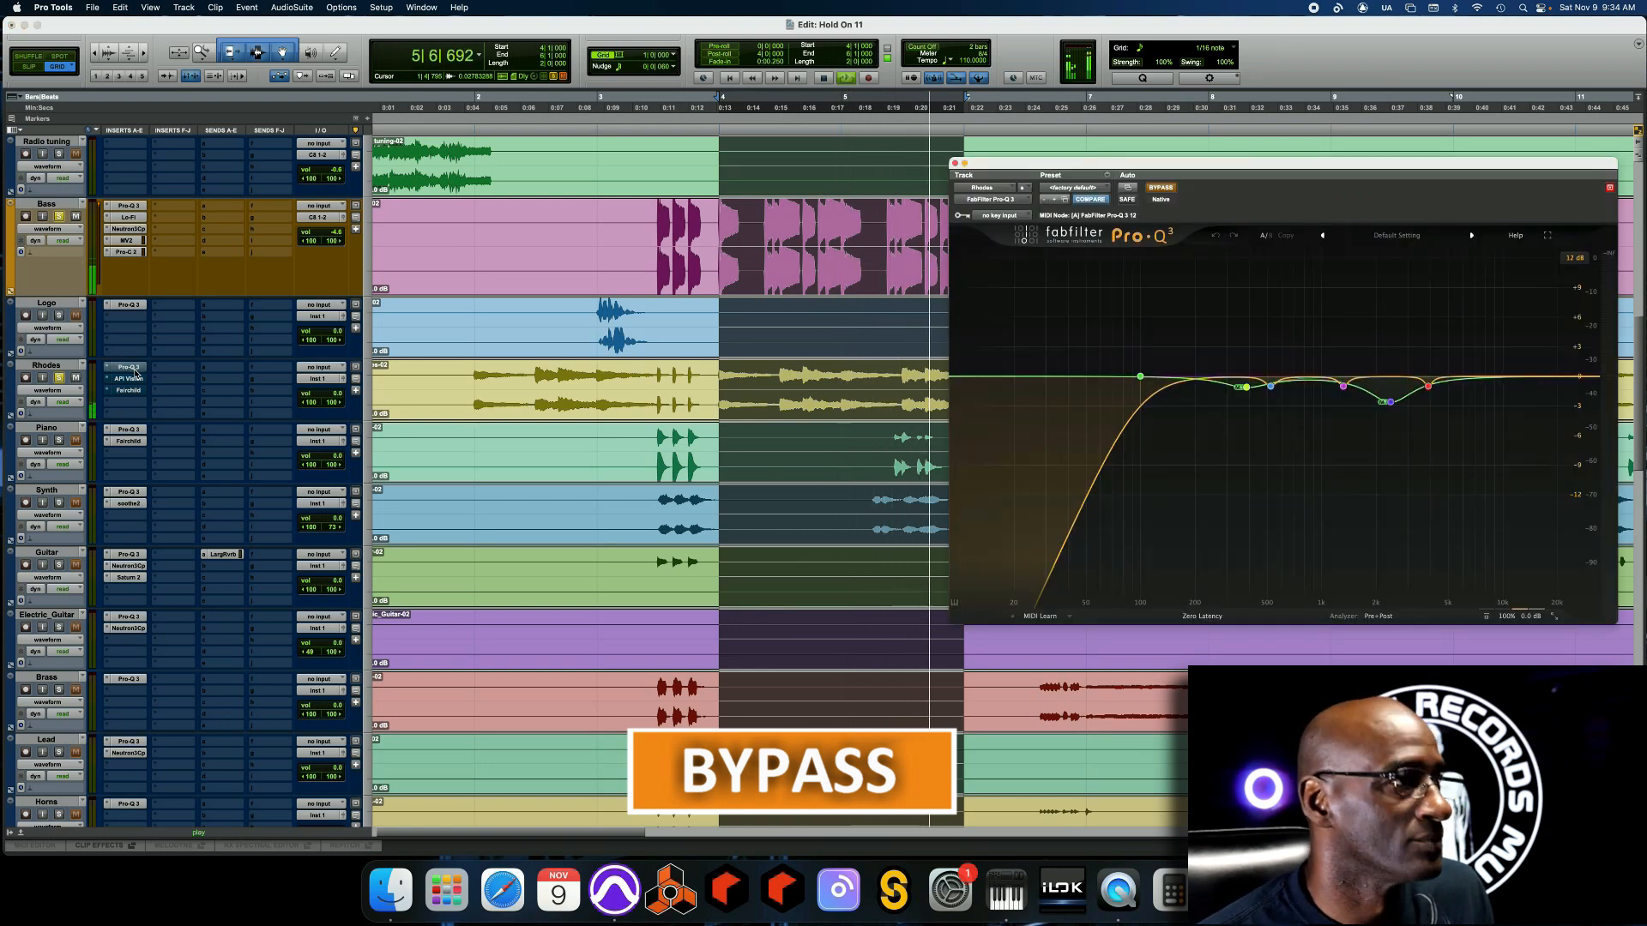
{"action": "left_click", "coordinate": [1161, 187]}
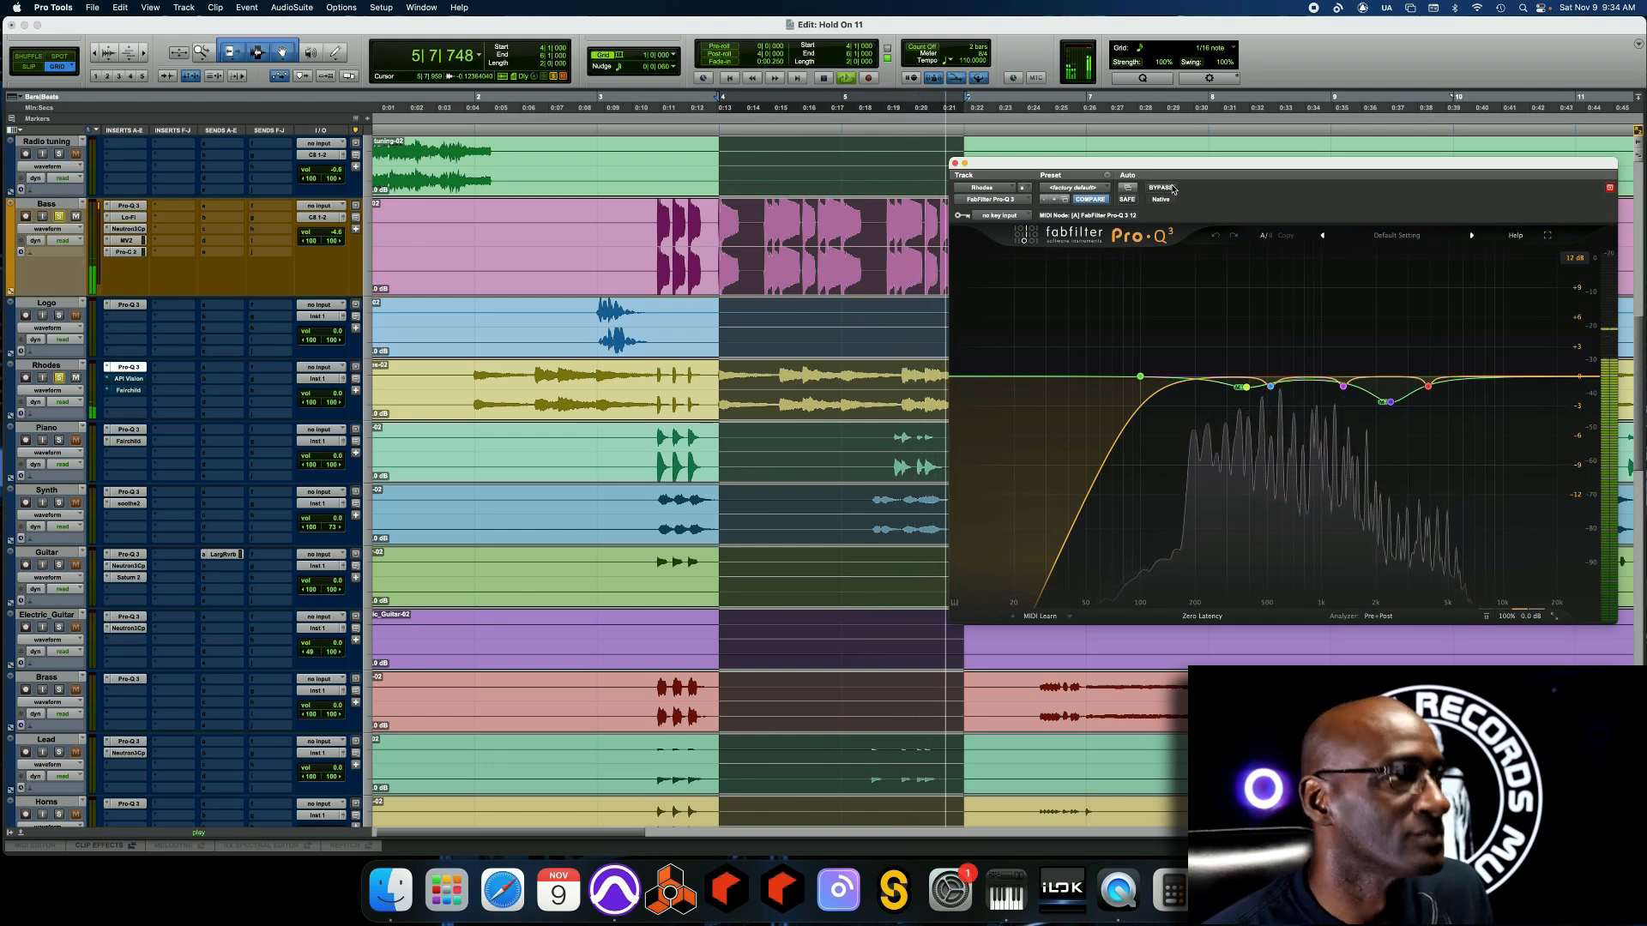
{"action": "left_click", "coordinate": [1173, 189]}
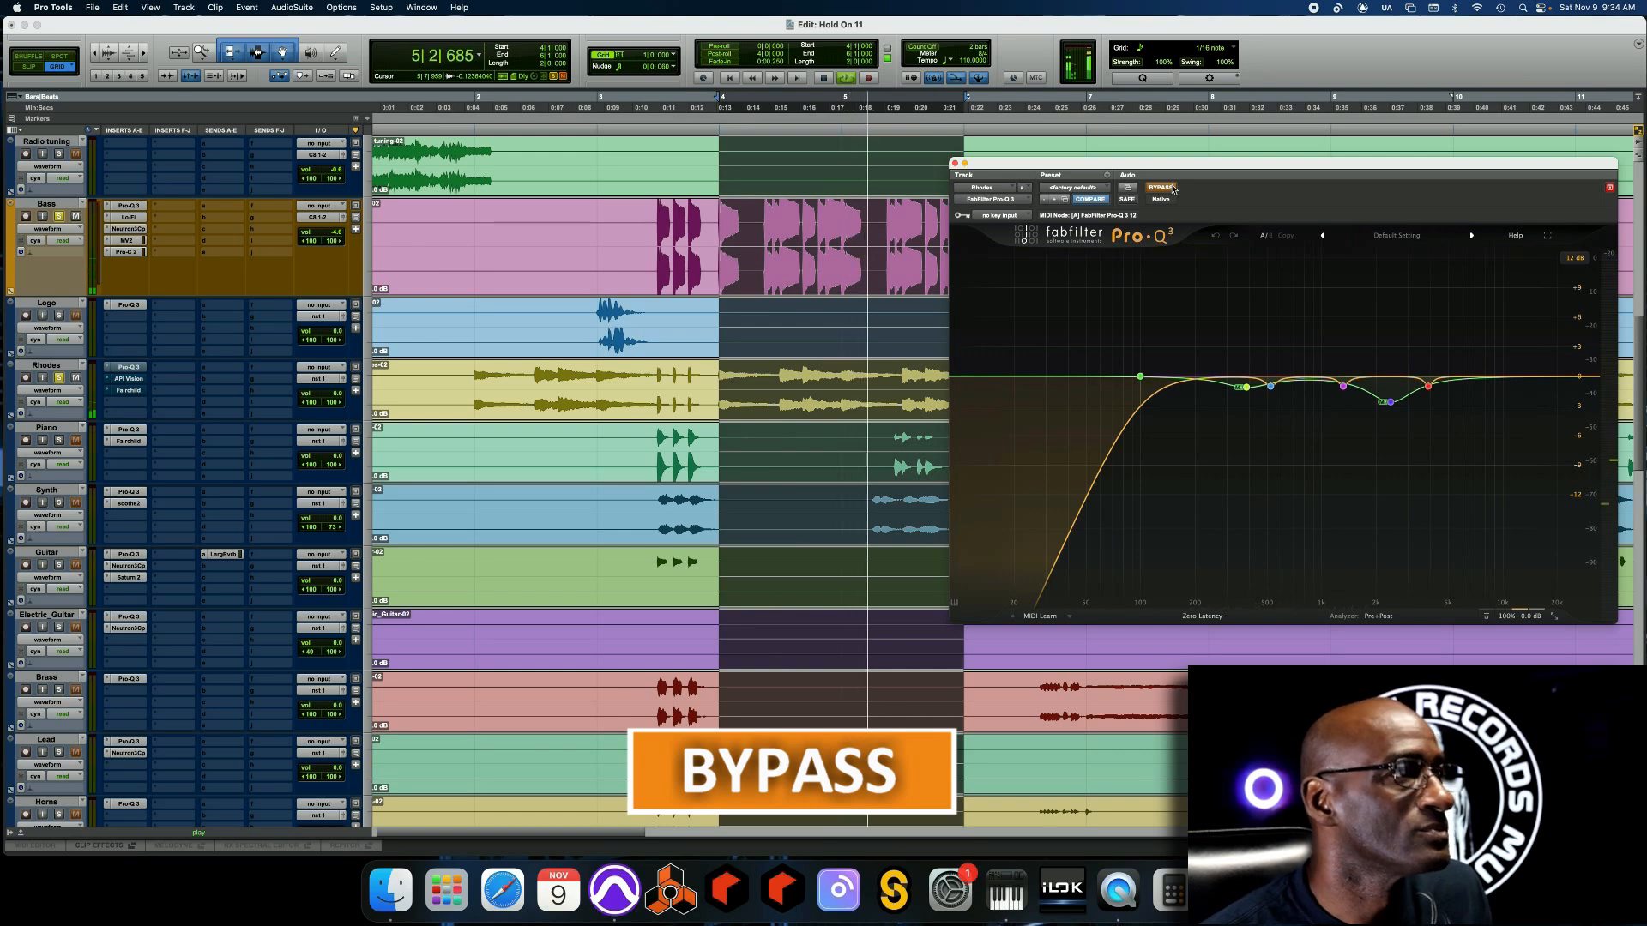
{"action": "left_click", "coordinate": [1172, 189]}
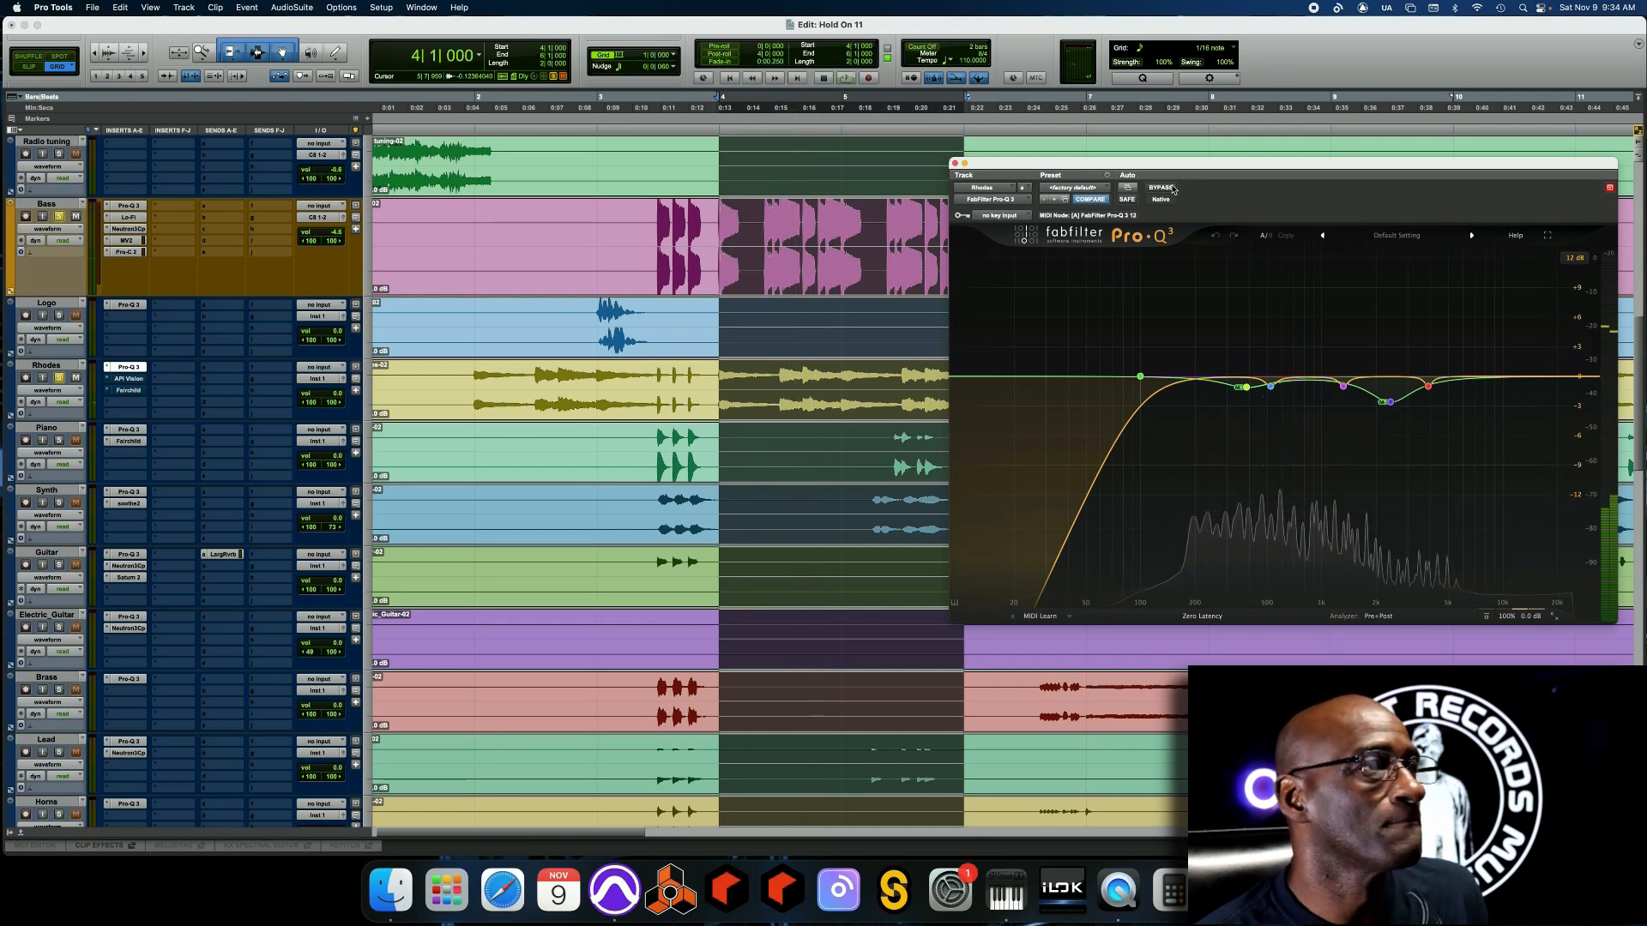
{"action": "left_click_drag", "start_coordinate": [1177, 167], "coordinate": [995, 157]}
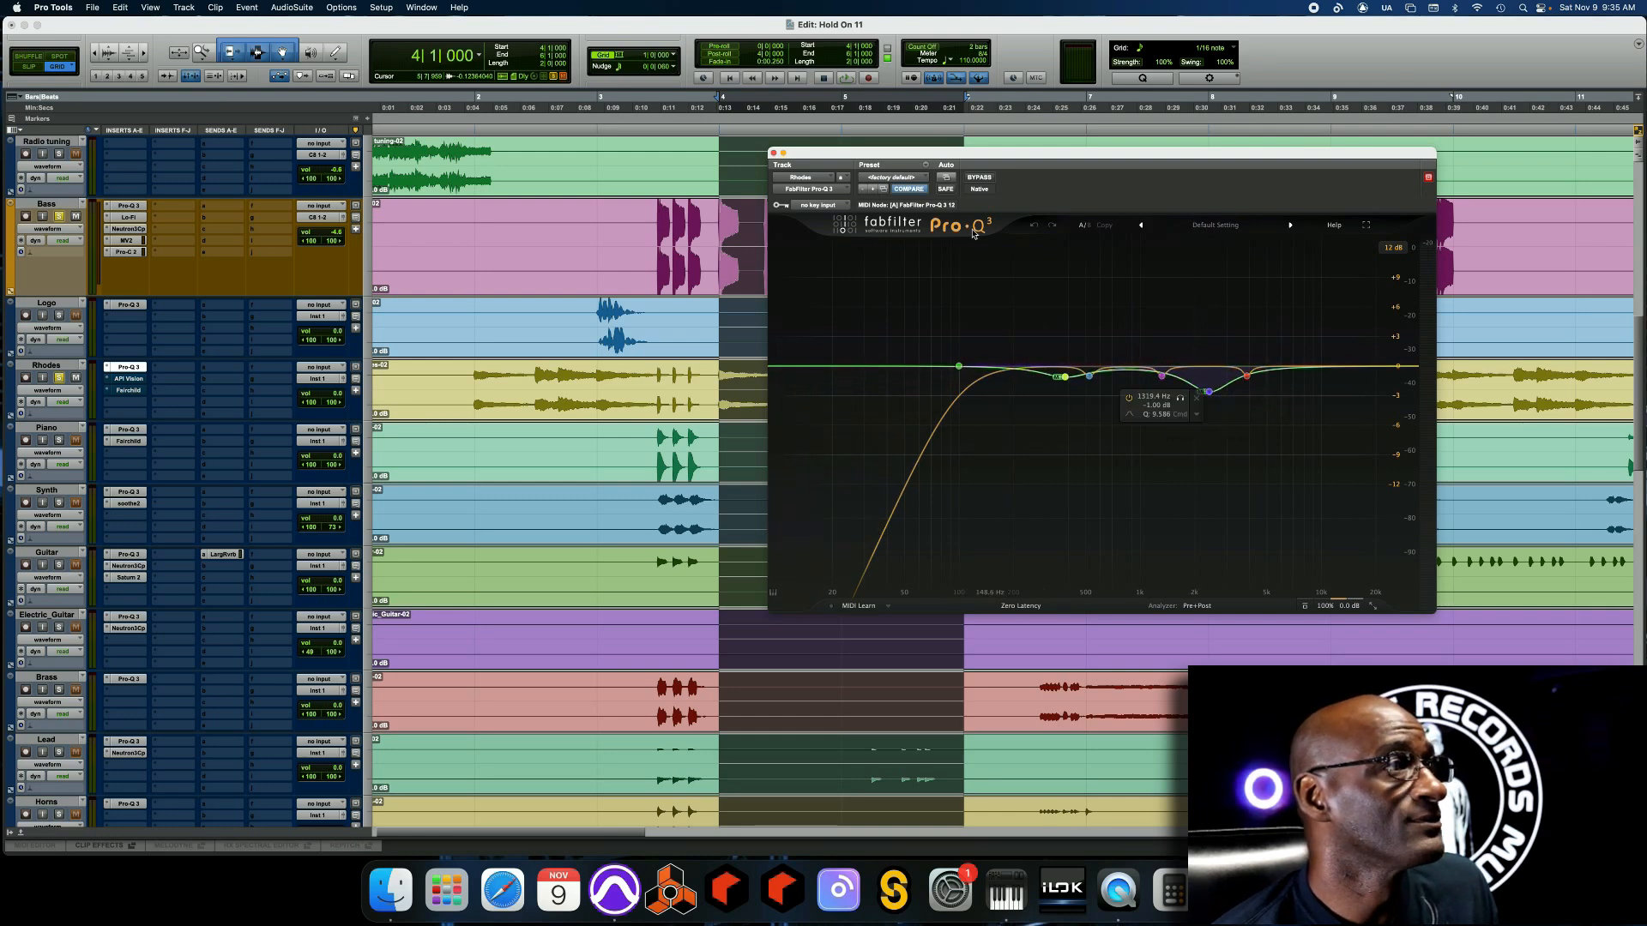
{"action": "left_click", "coordinate": [774, 154]}
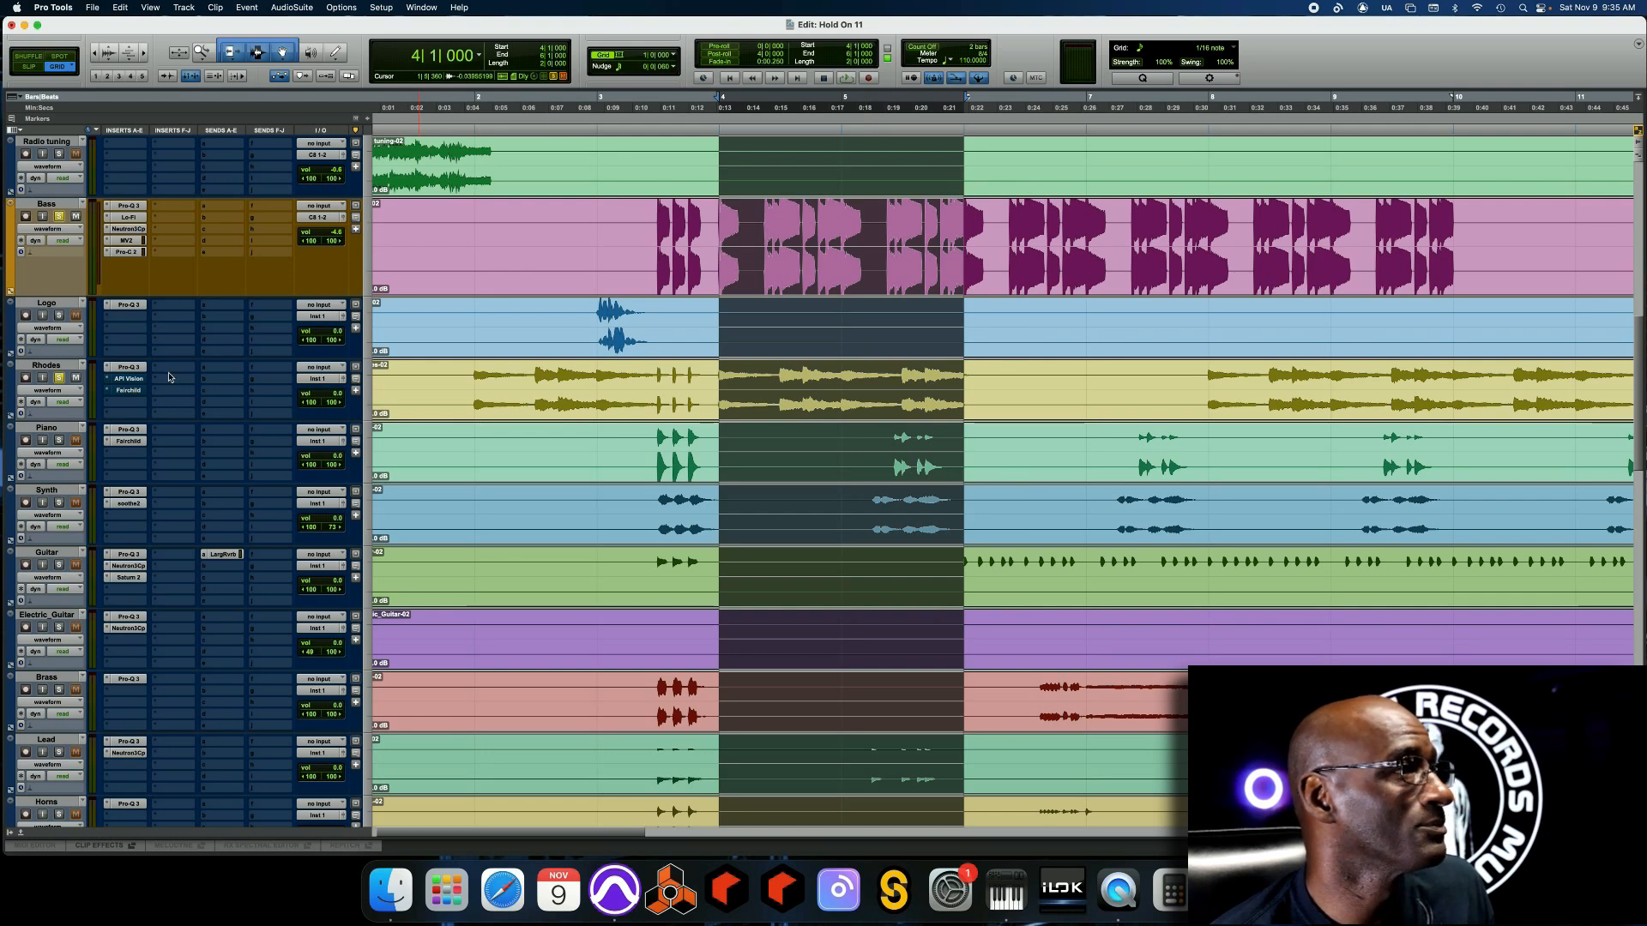
Replay the loop, reopen the Rhodes Pro-Q 3 to compare it bypassed and active again, then close it and stop playback
{"action": "key", "text": "space"}
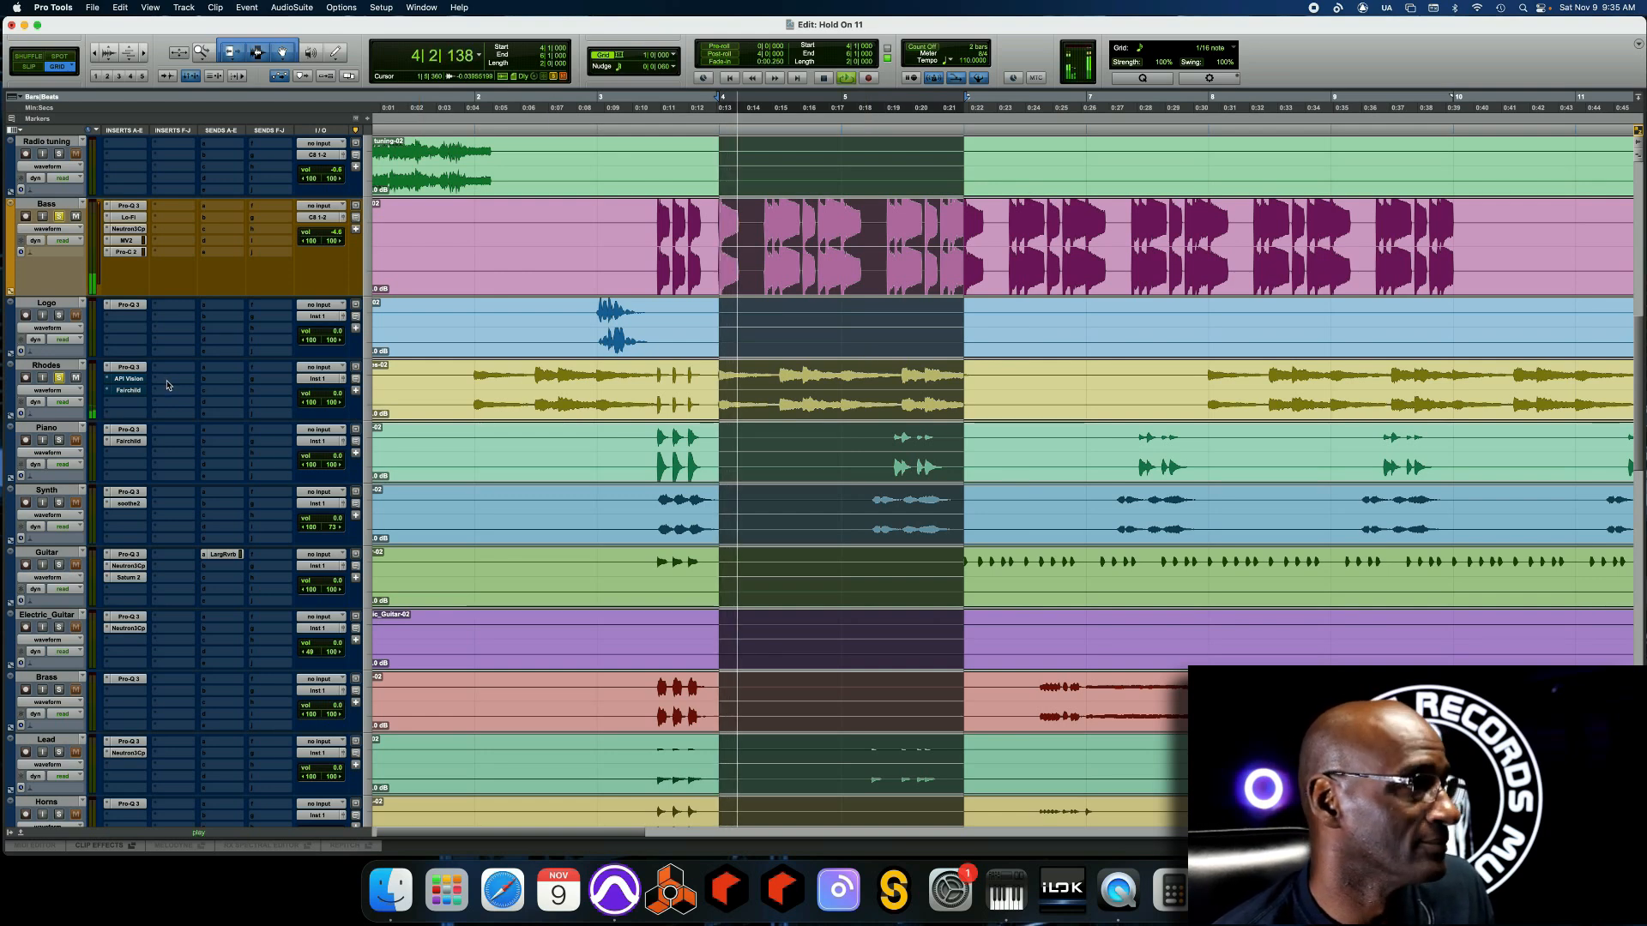
{"action": "left_click", "coordinate": [116, 367]}
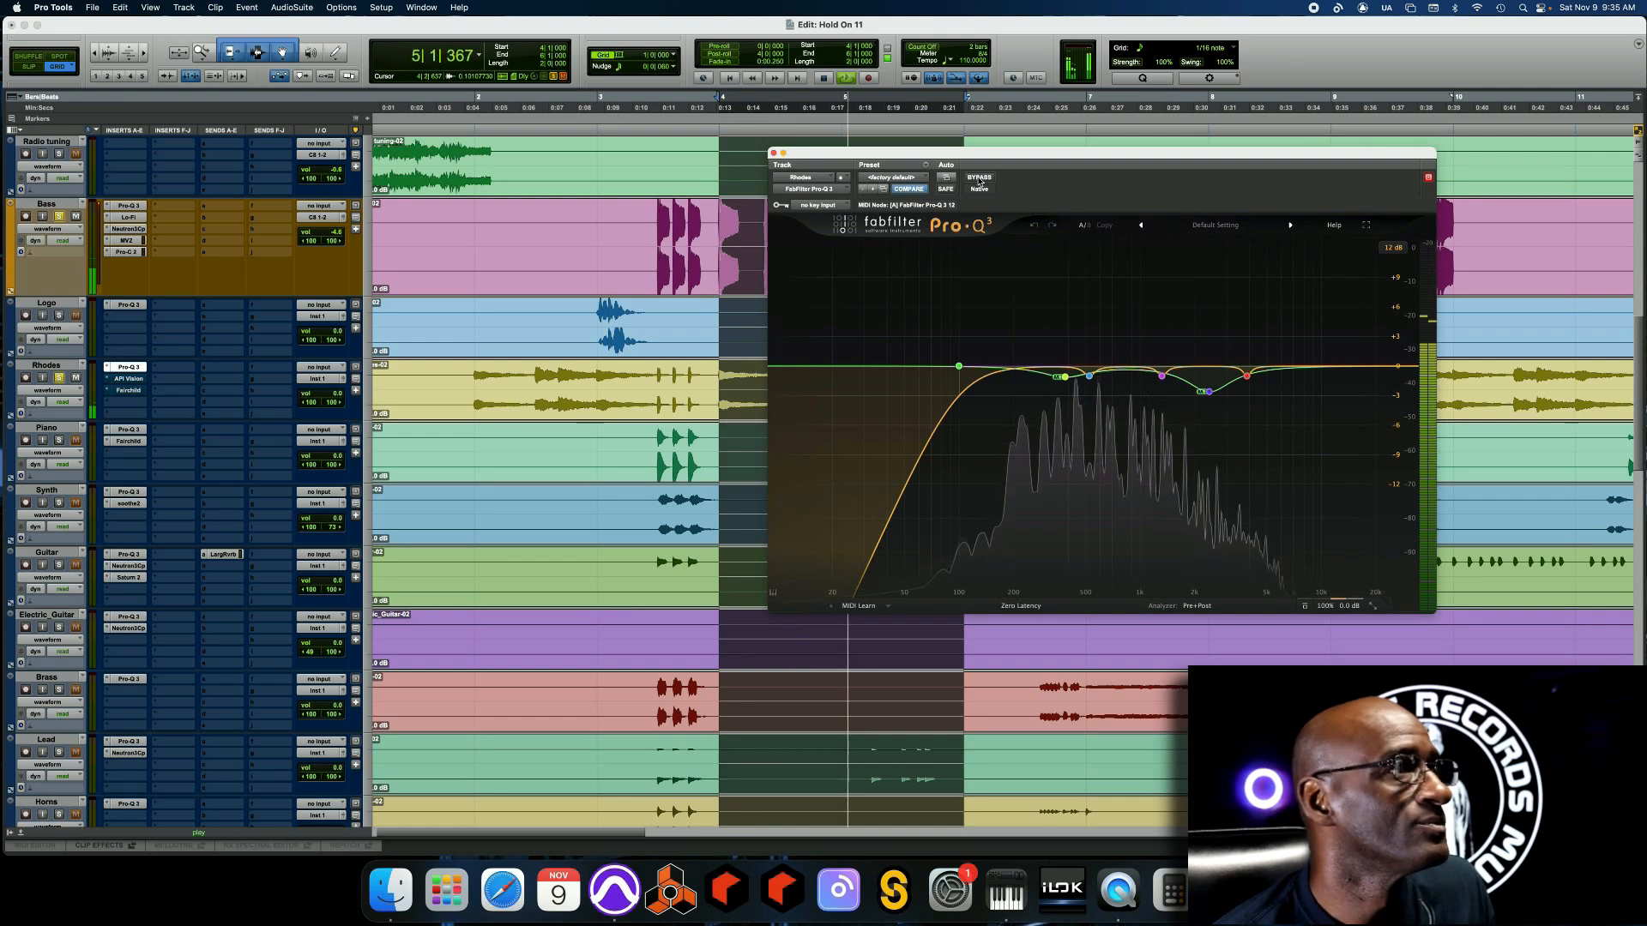
{"action": "left_click", "coordinate": [978, 177]}
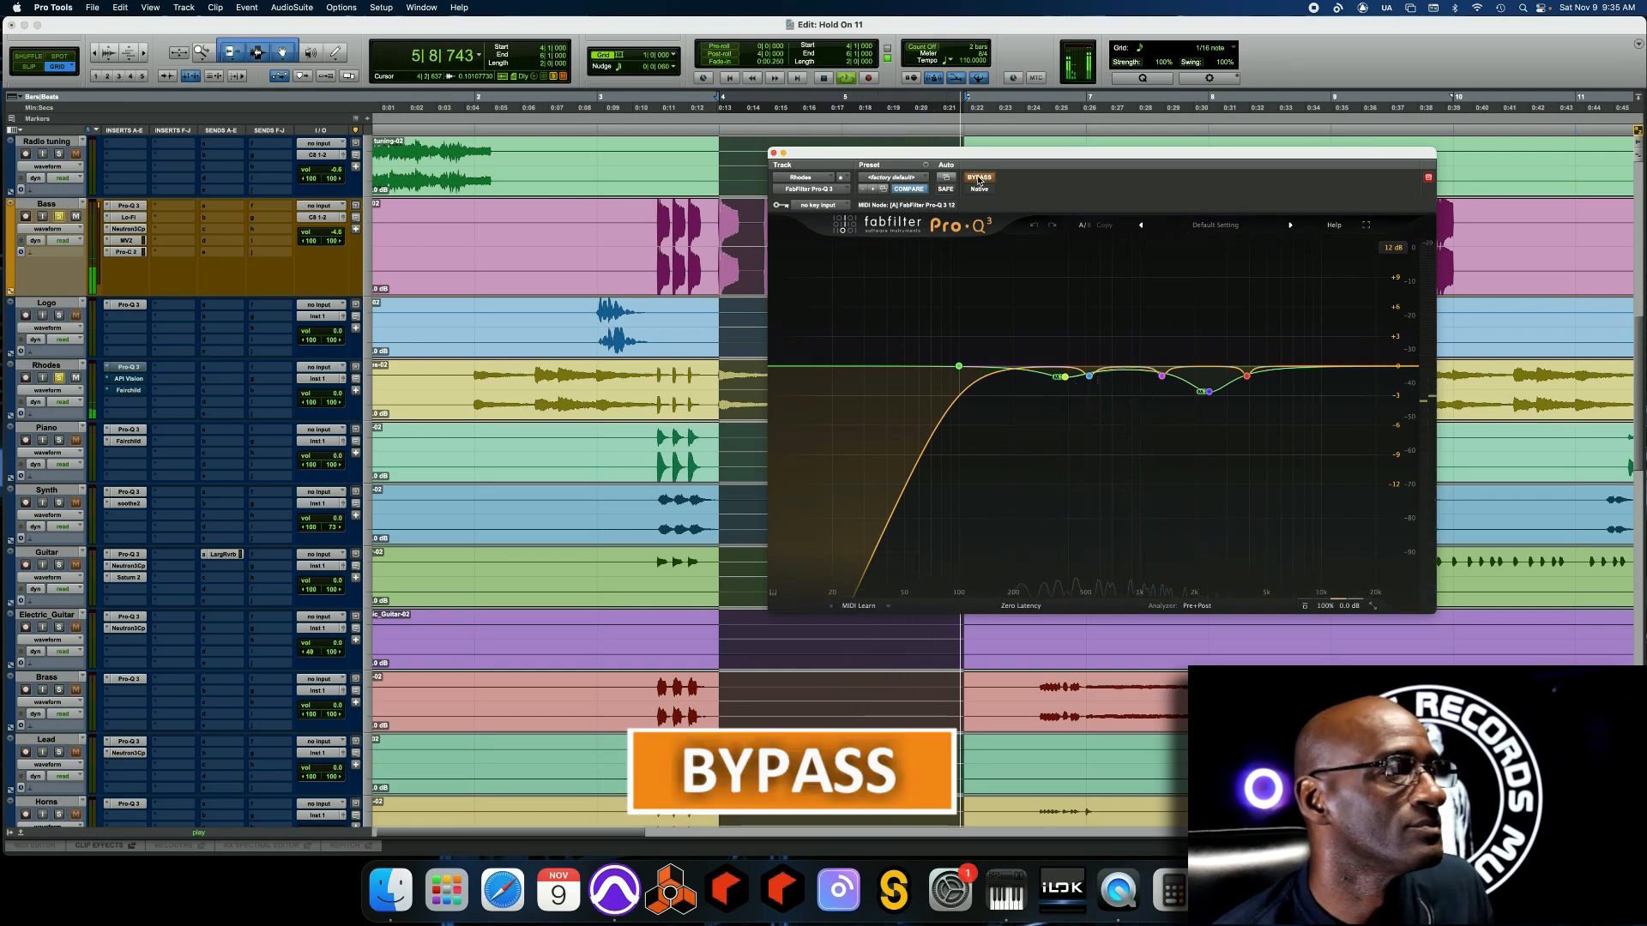
{"action": "left_click", "coordinate": [978, 177]}
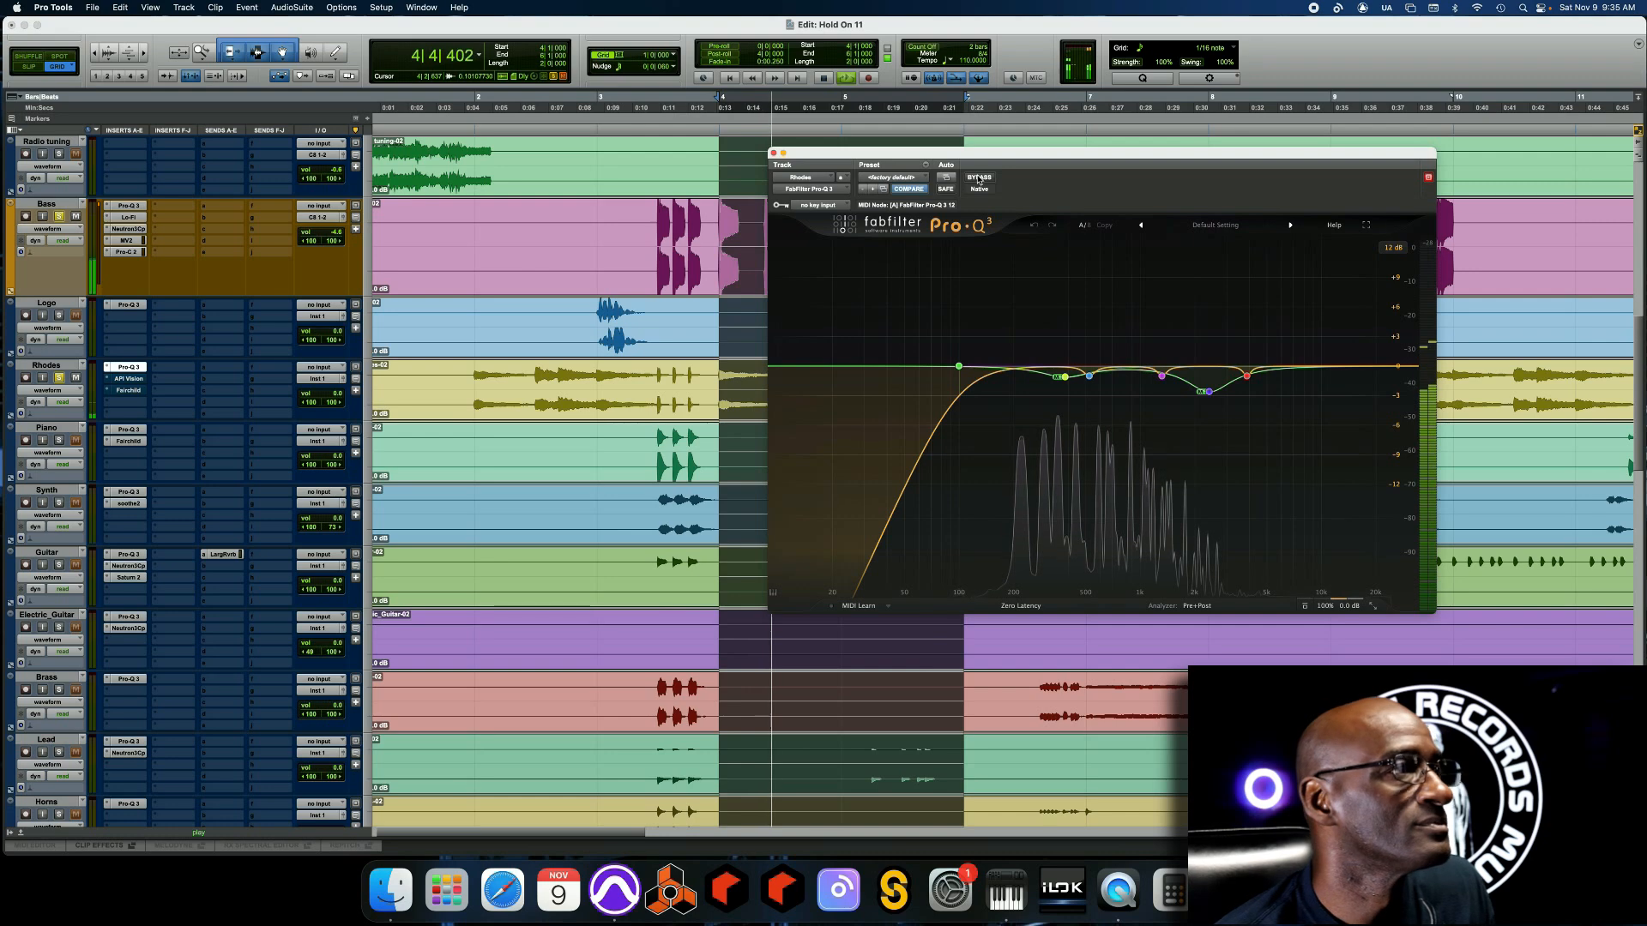
{"action": "left_click", "coordinate": [773, 154]}
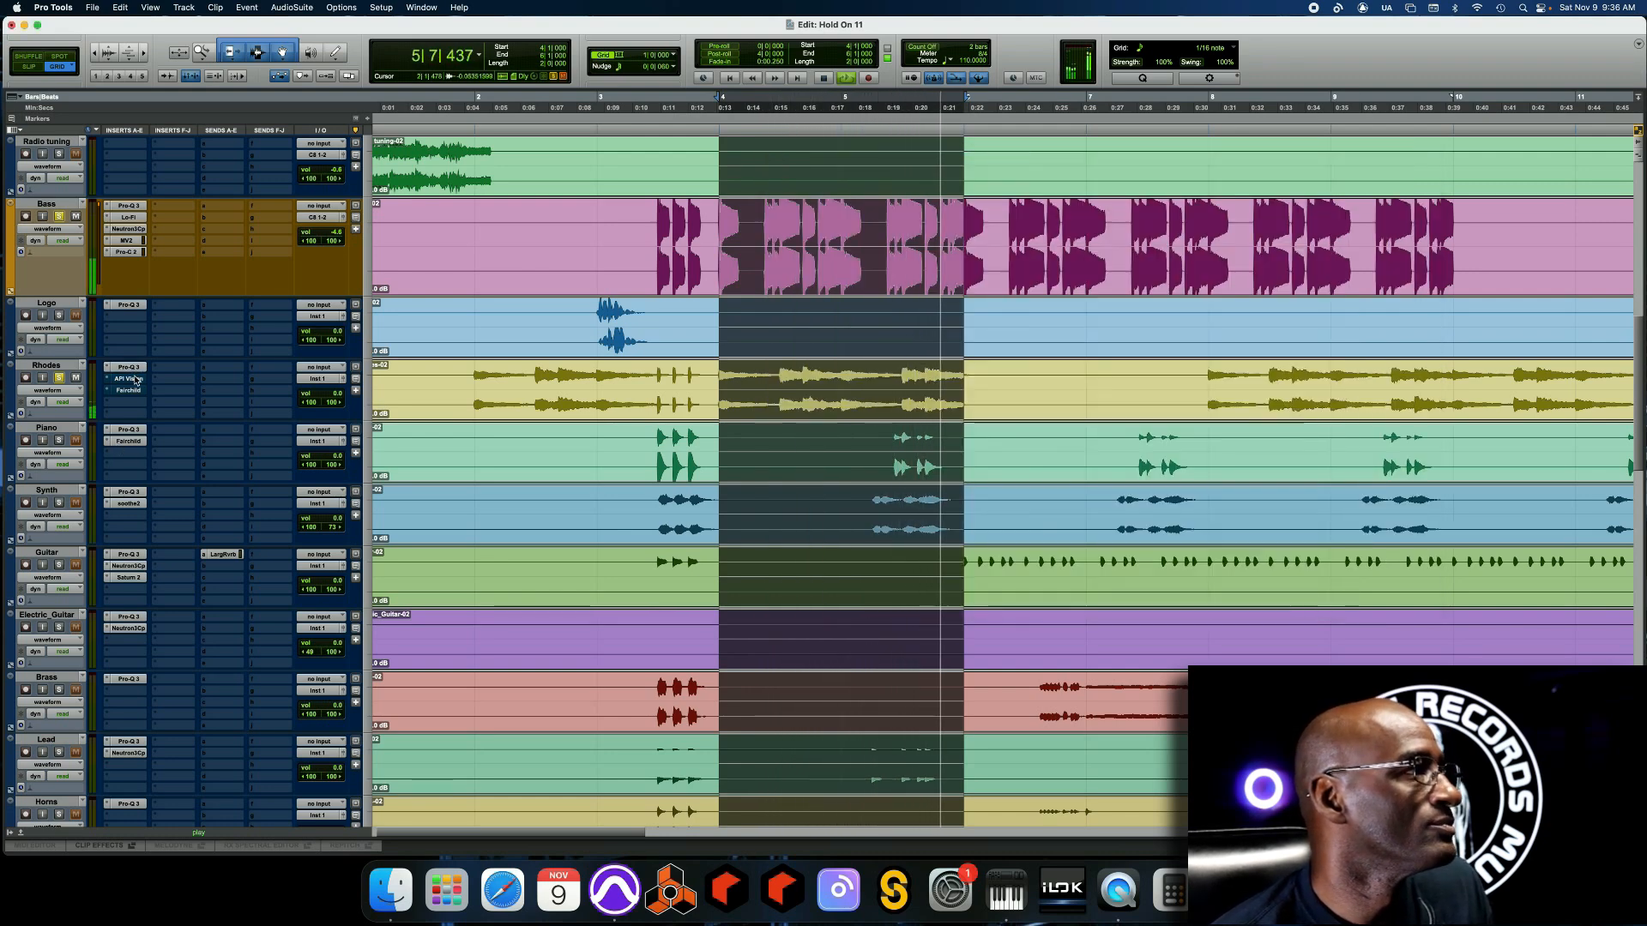
{"action": "key", "text": "space"}
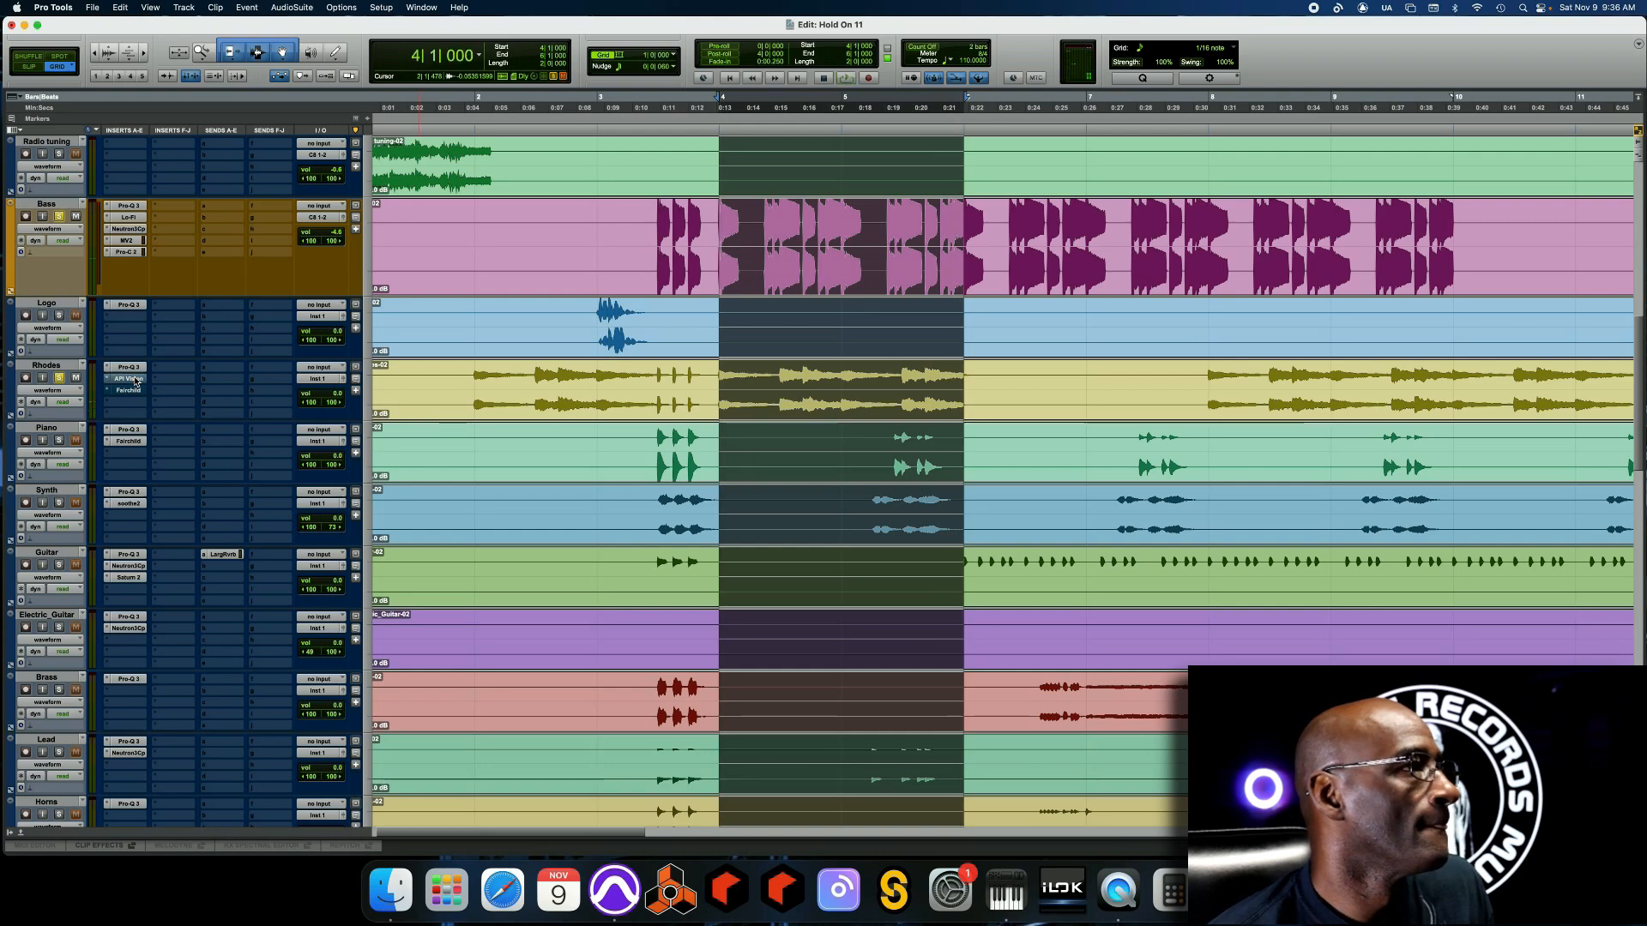
Open the Rhodes API Vision channel strip, compare it active and bypassed during looped playback, then stop and close it while active
{"action": "left_click", "coordinate": [127, 378]}
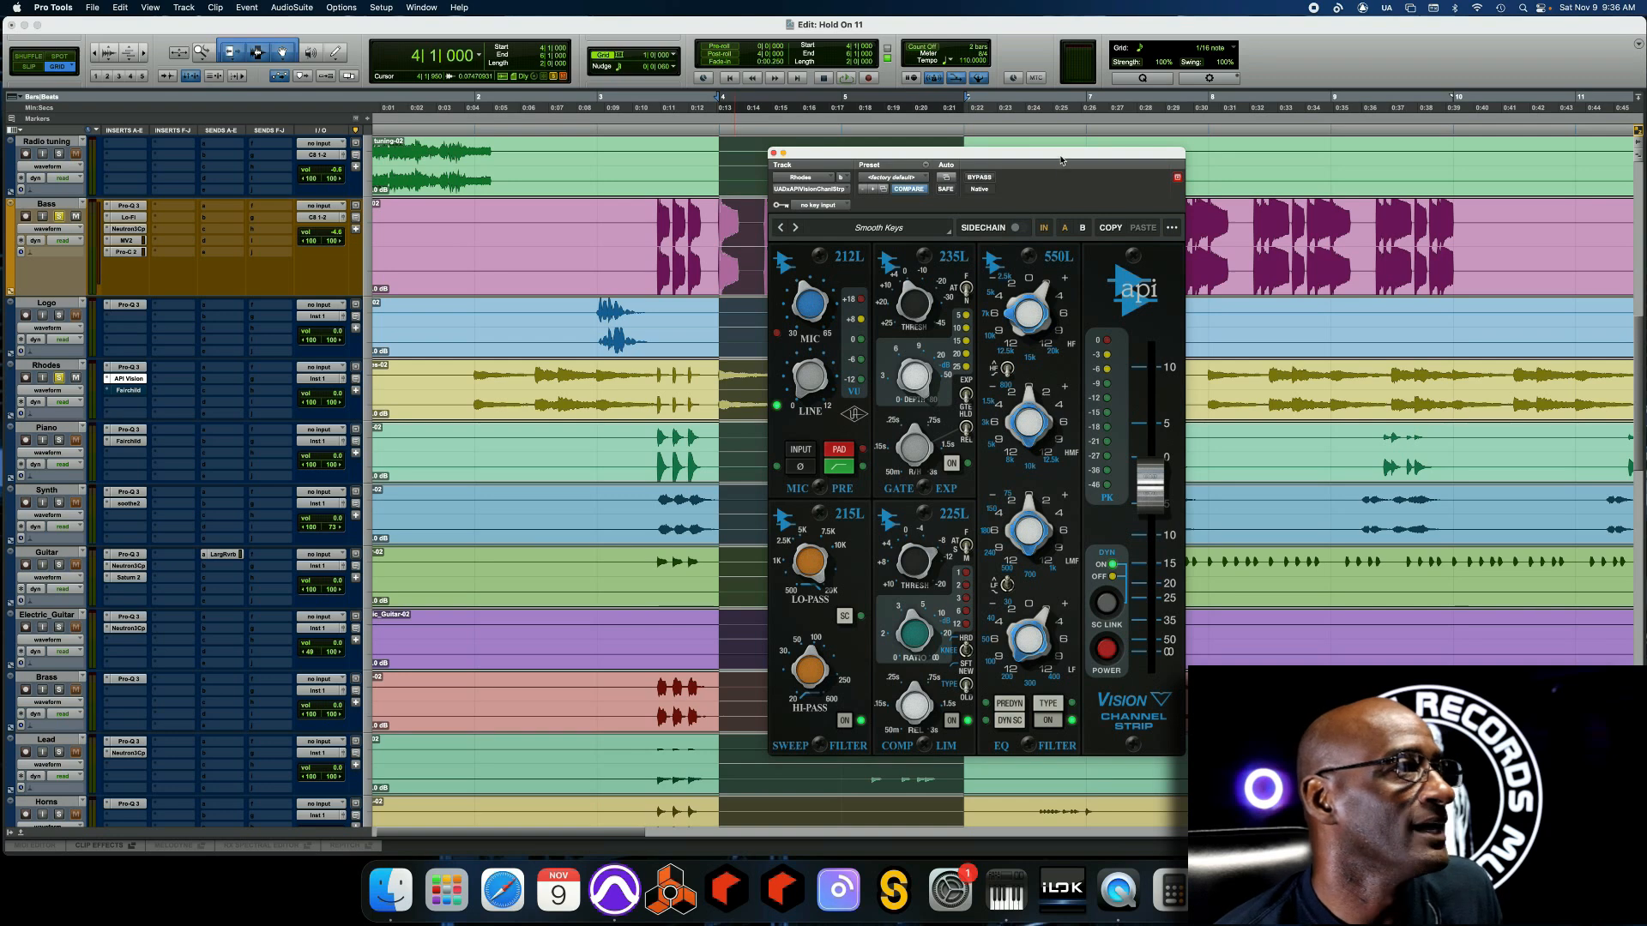
{"action": "left_click_drag", "start_coordinate": [1061, 160], "coordinate": [1057, 95]}
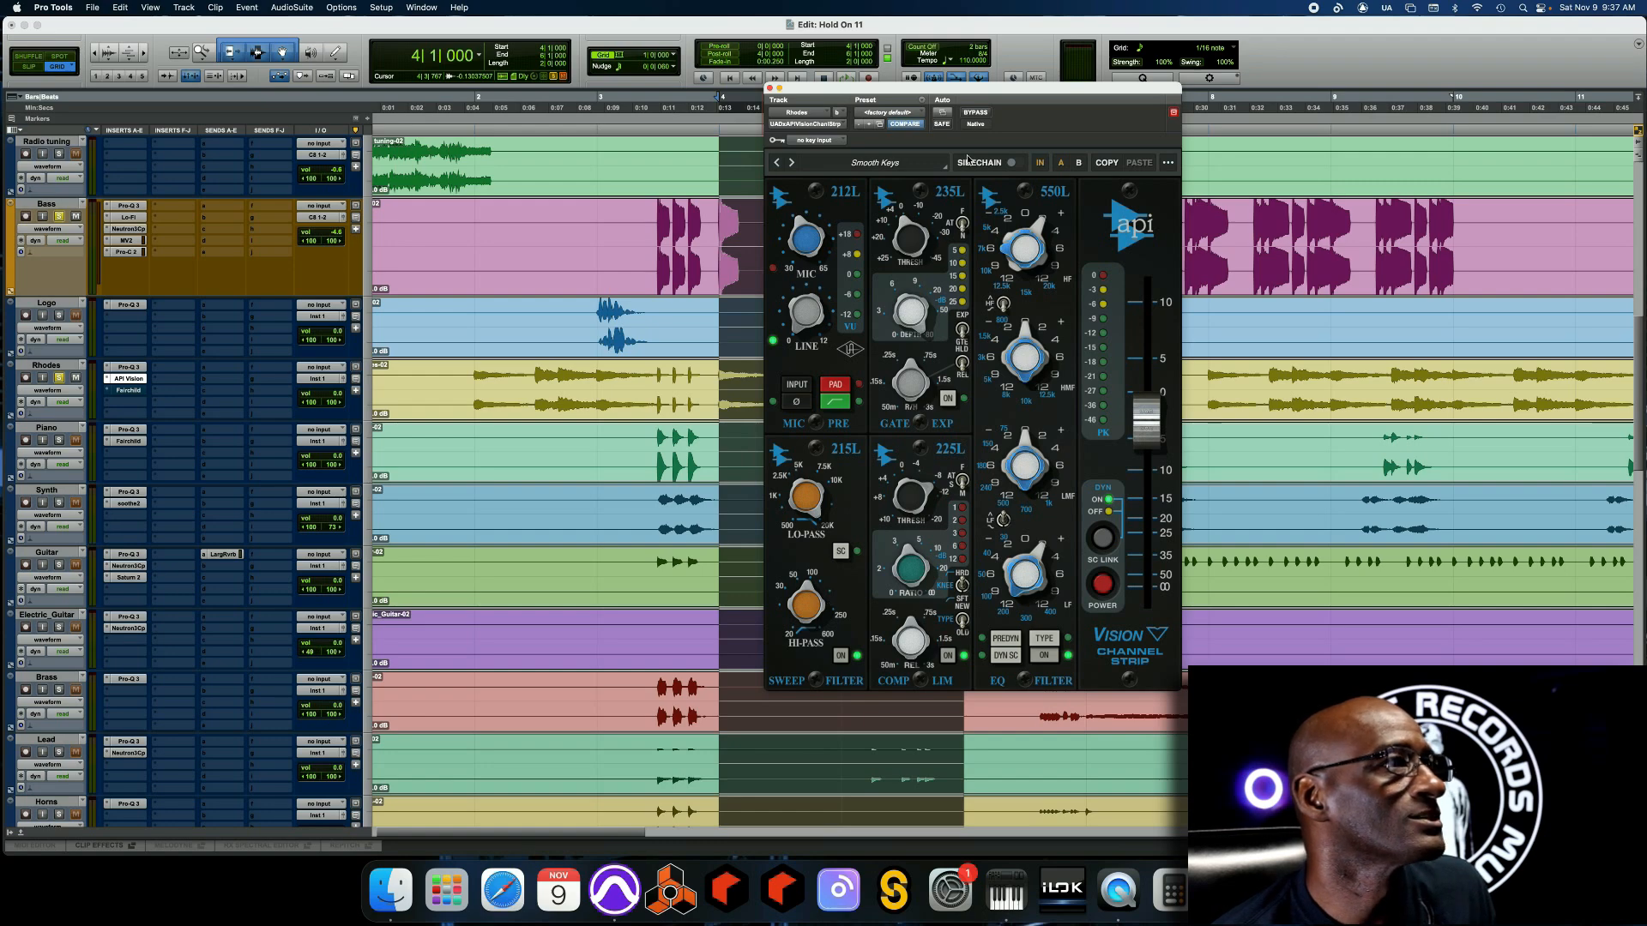
{"action": "left_click_drag", "start_coordinate": [950, 101], "coordinate": [1105, 97]}
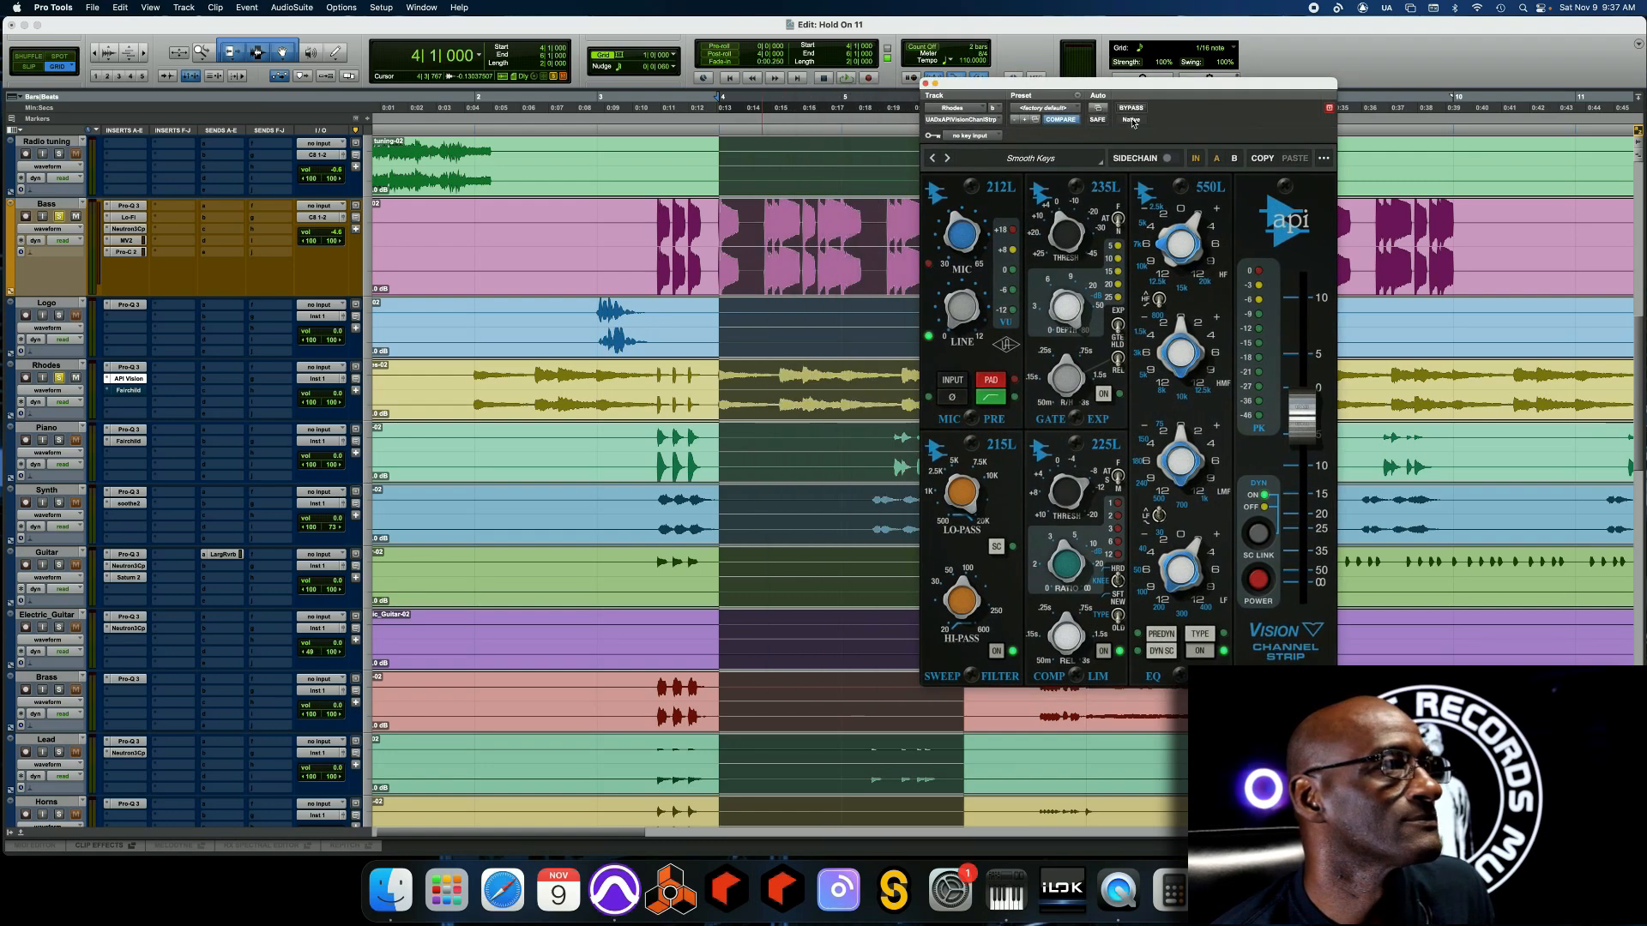
{"action": "key", "text": "space"}
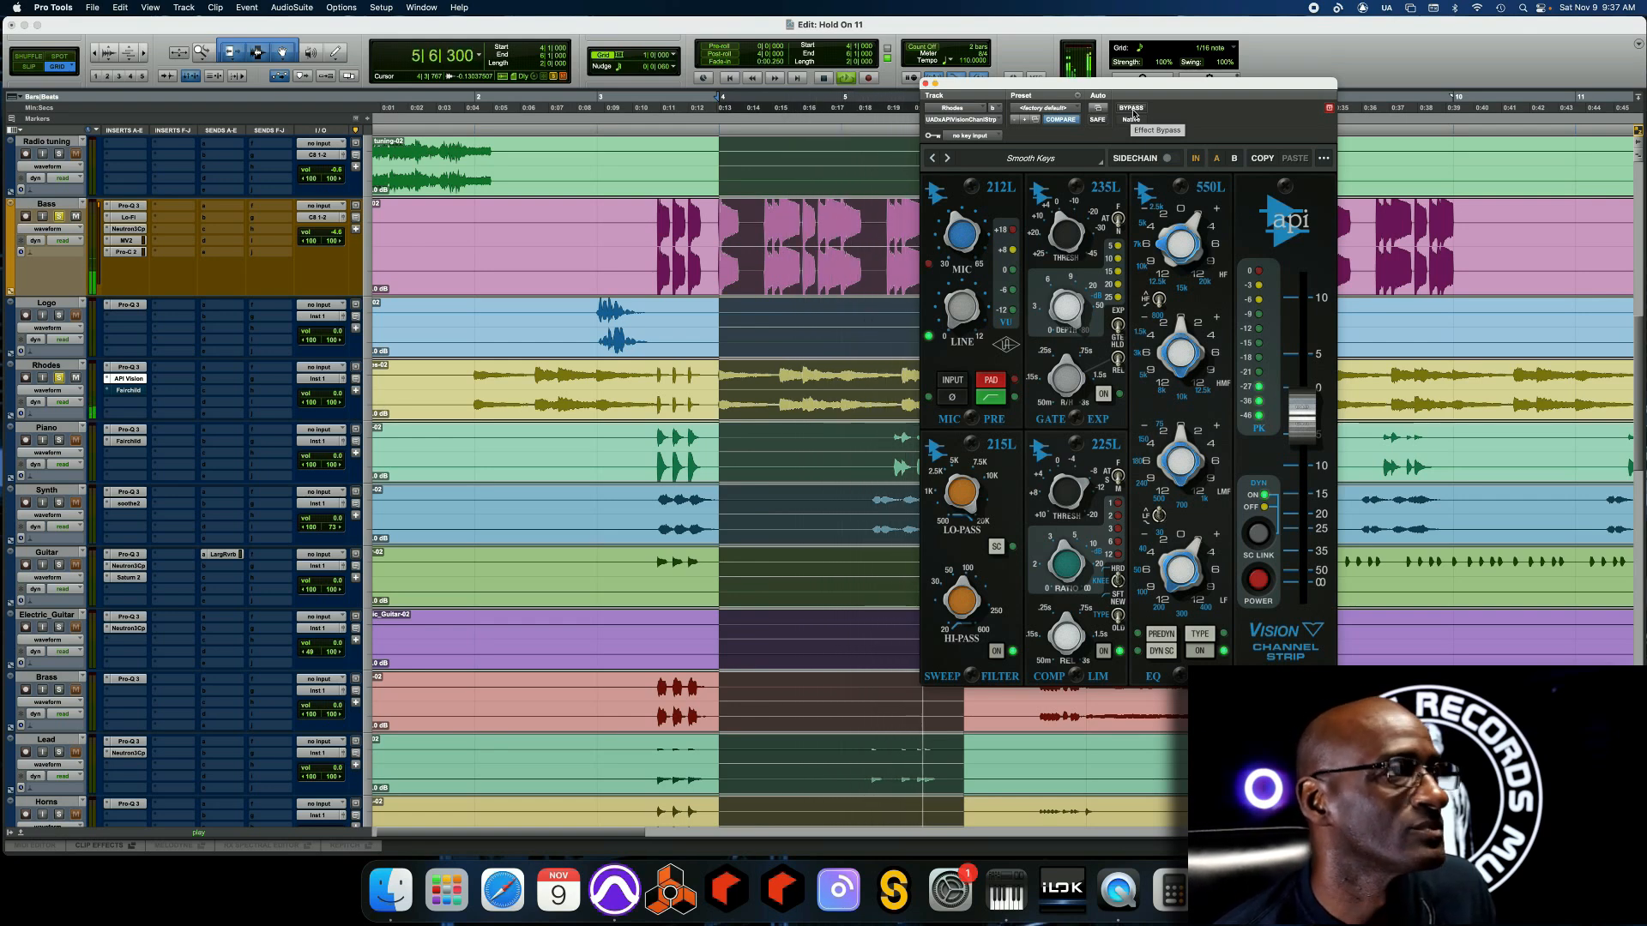
{"action": "left_click", "coordinate": [1132, 109]}
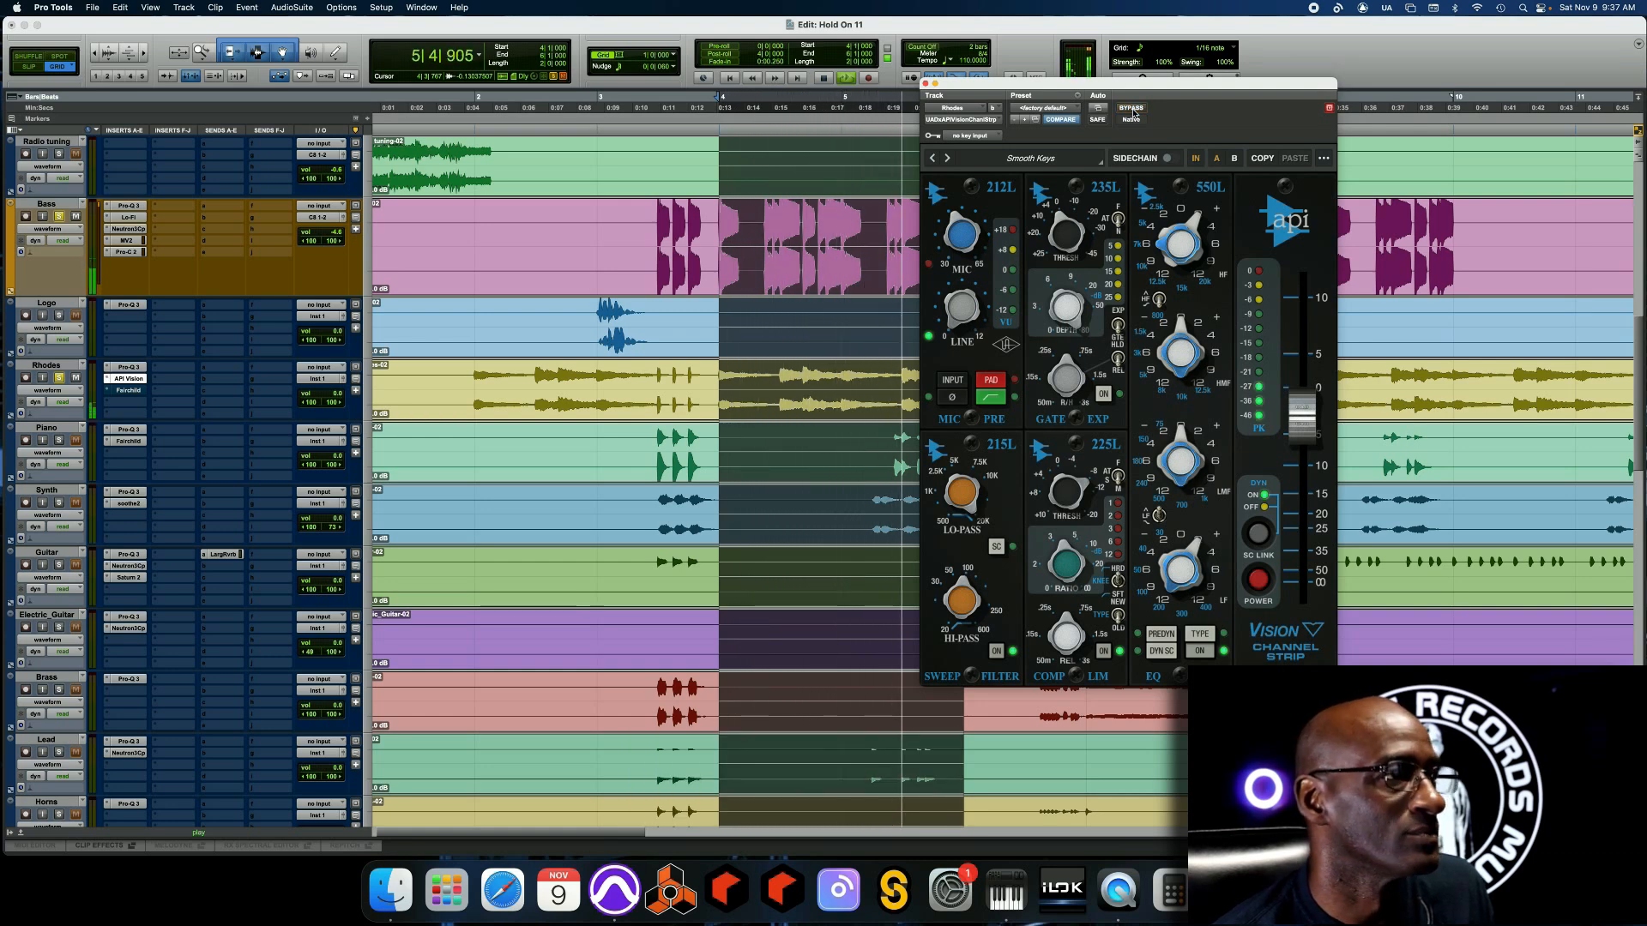
{"action": "left_click", "coordinate": [1132, 109]}
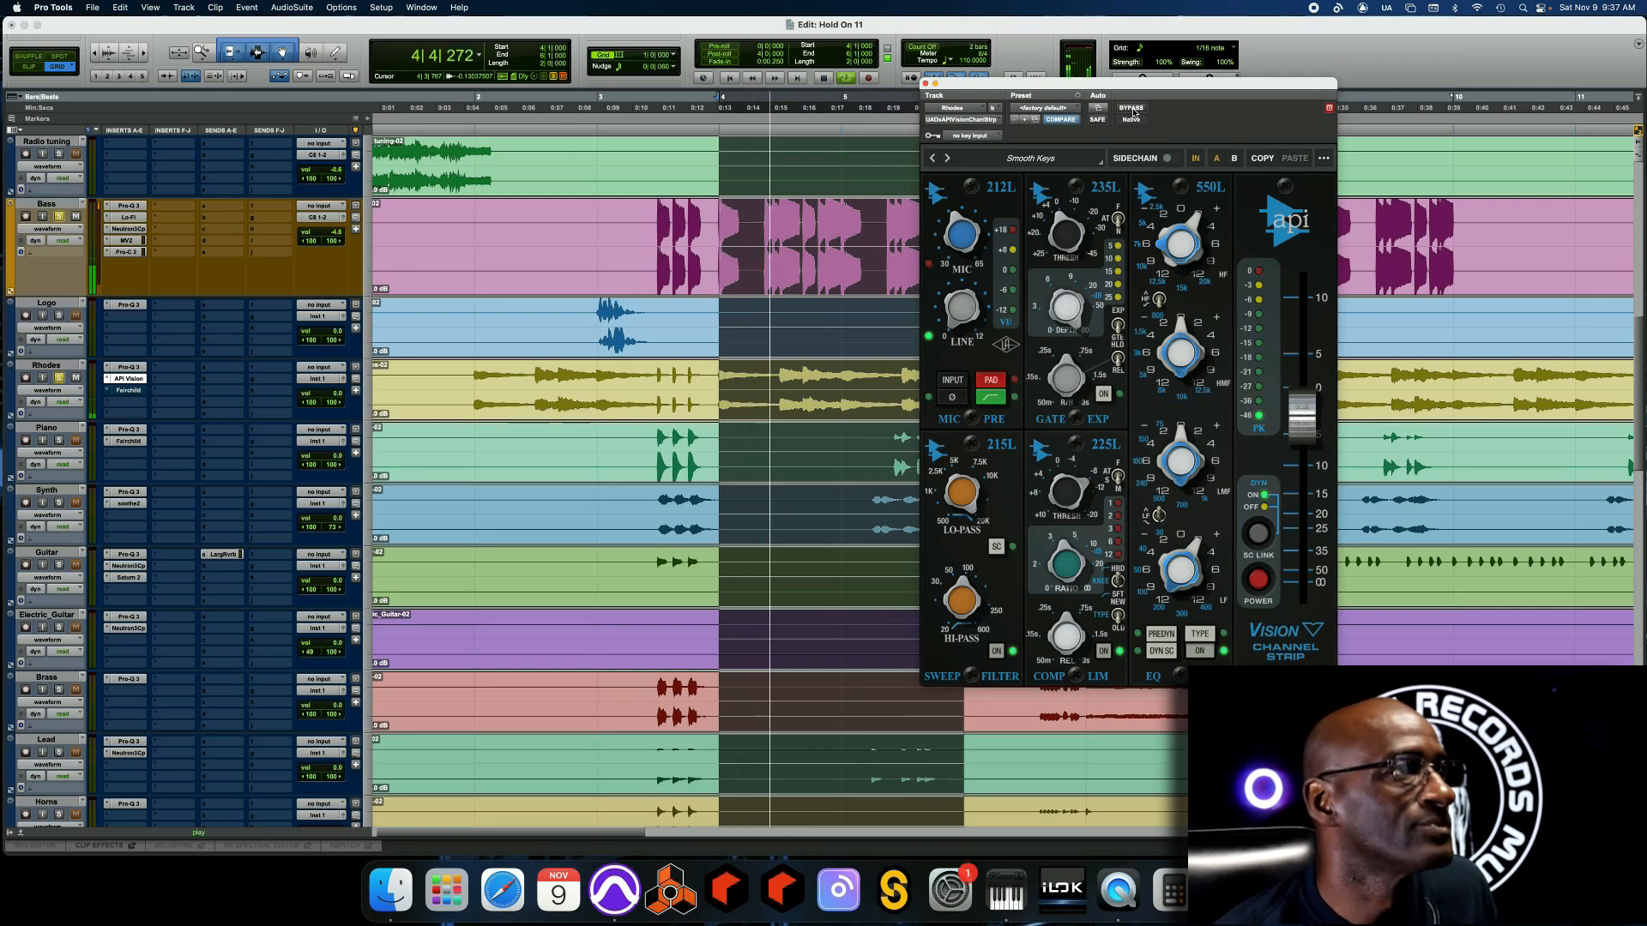
{"action": "left_click", "coordinate": [1132, 109]}
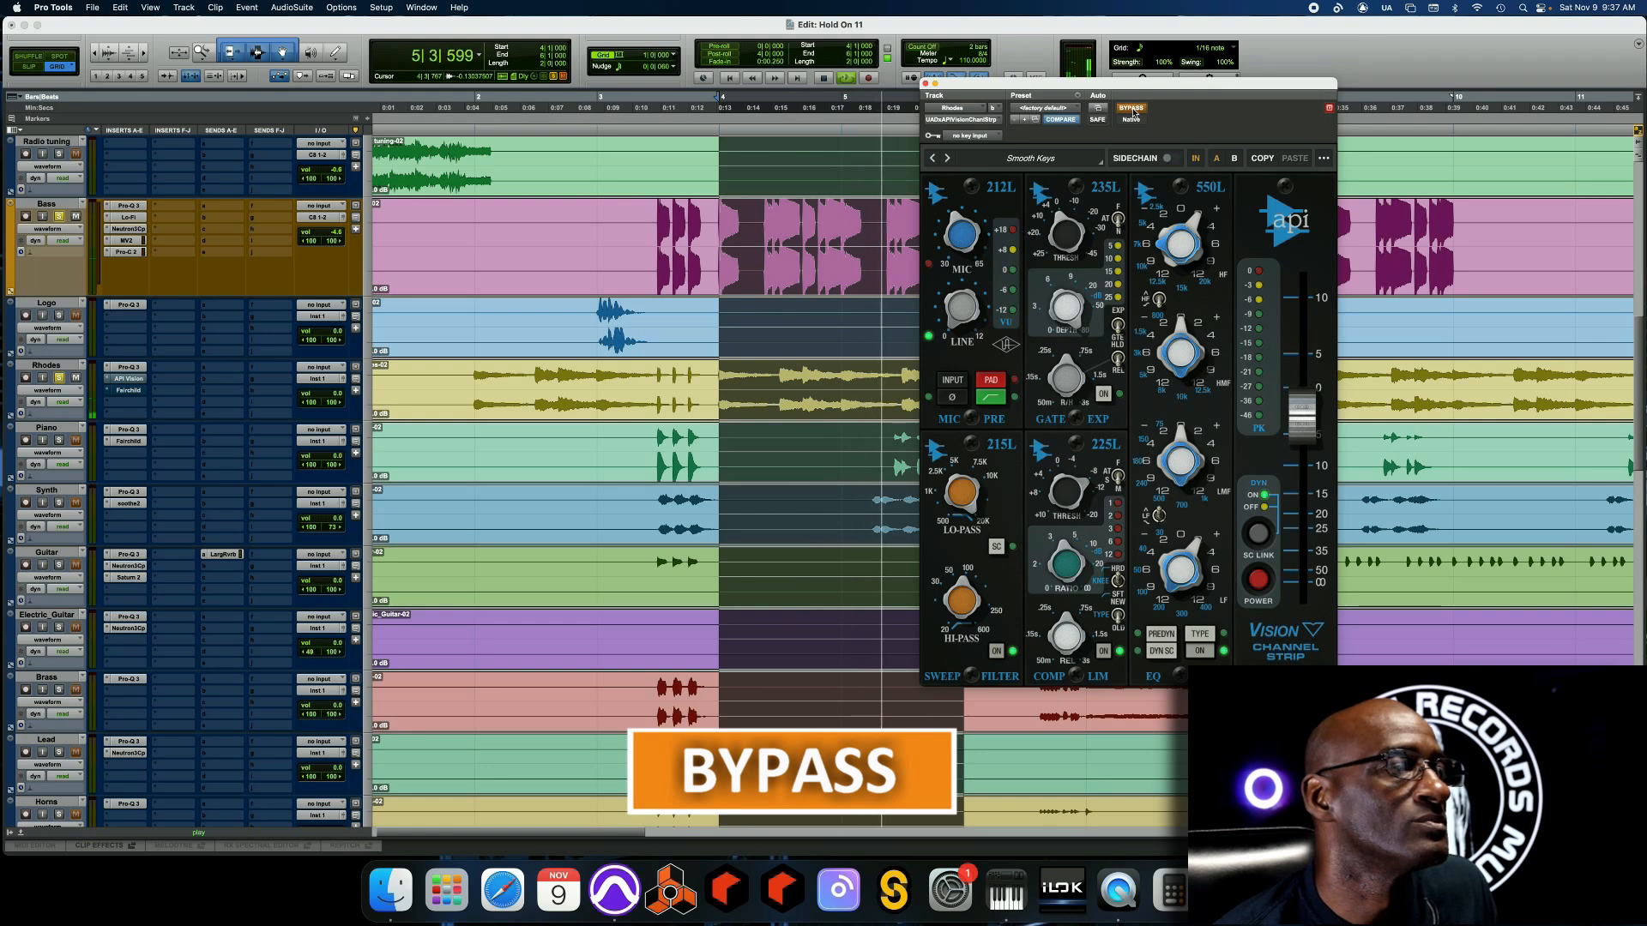
{"action": "left_click", "coordinate": [1132, 109]}
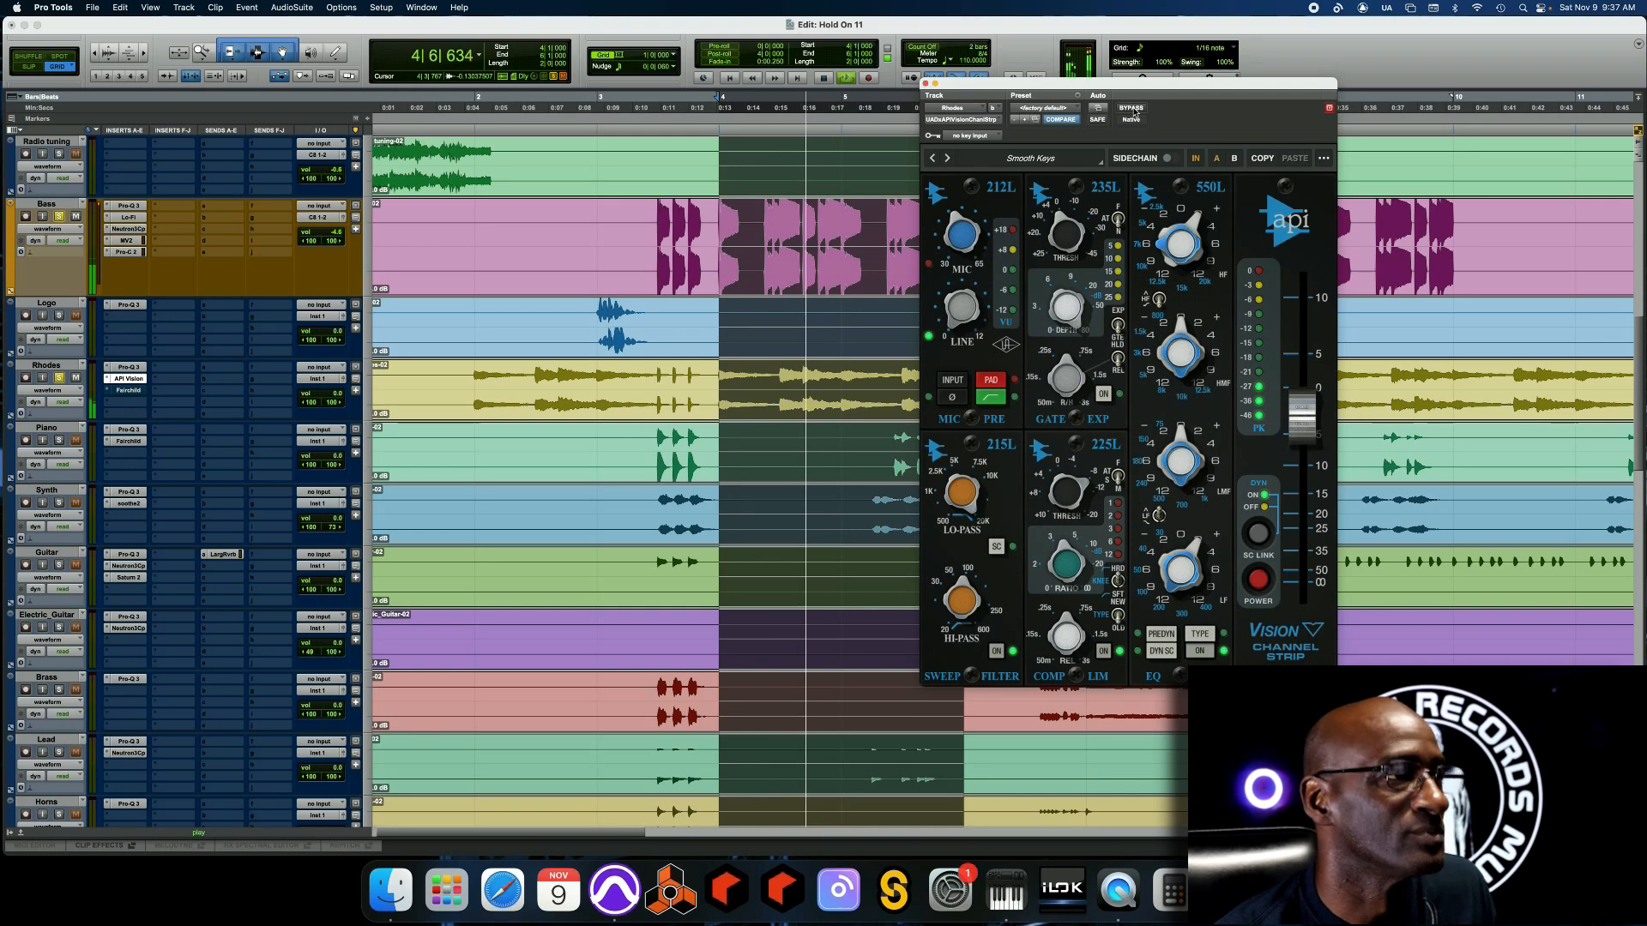
{"action": "left_click", "coordinate": [1132, 109]}
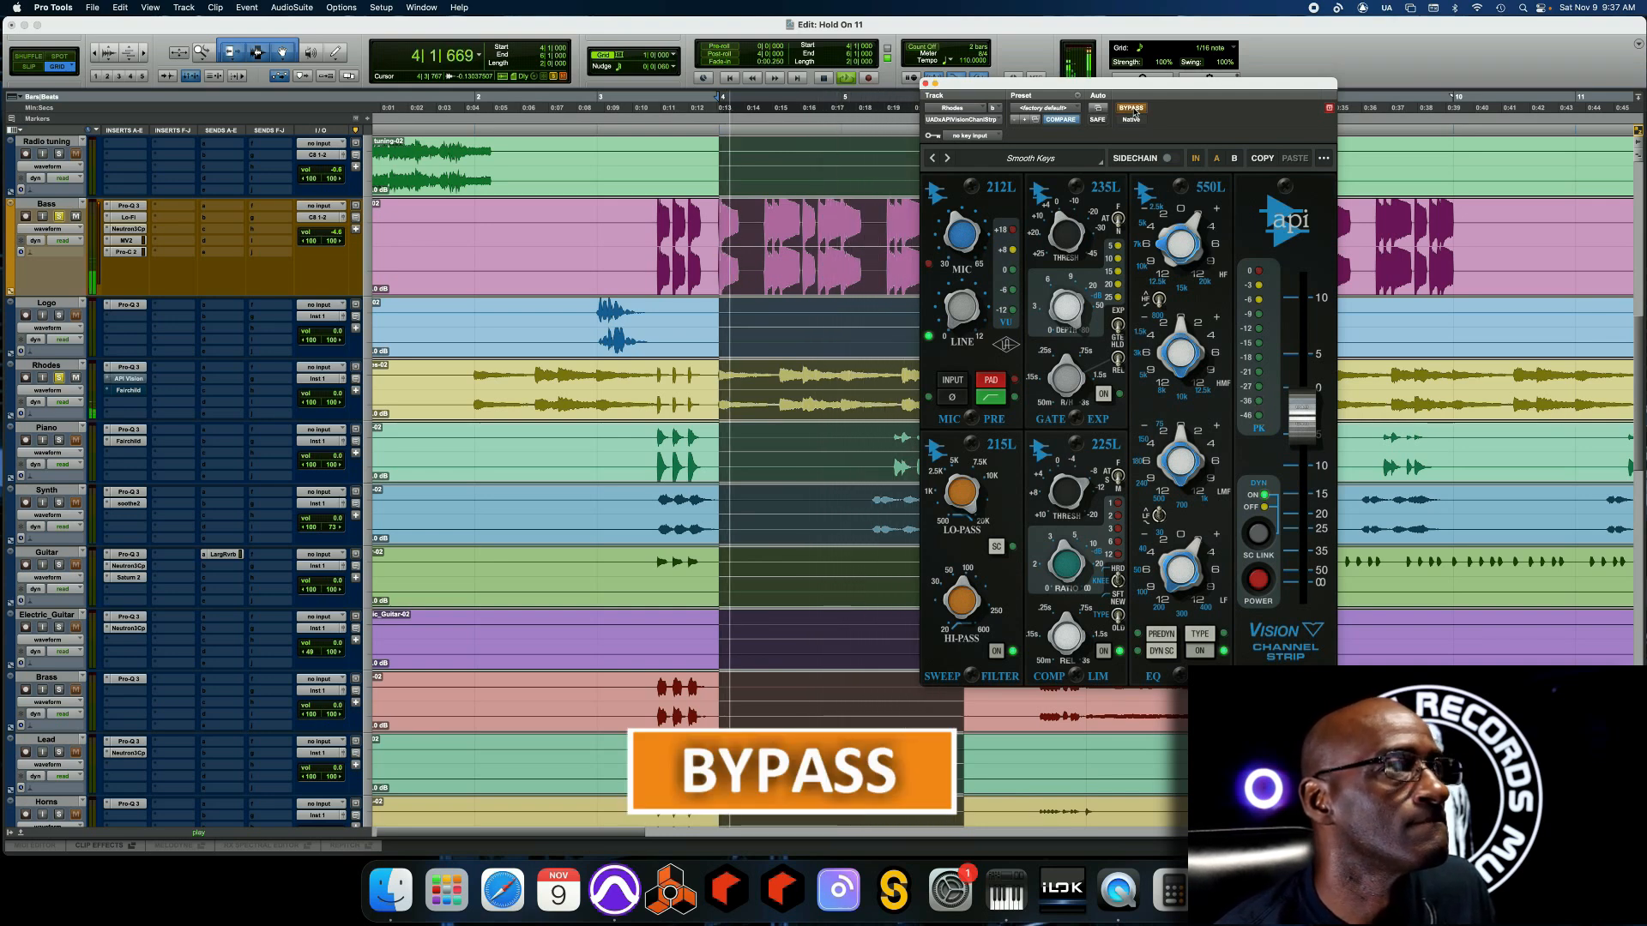
{"action": "left_click", "coordinate": [1132, 109]}
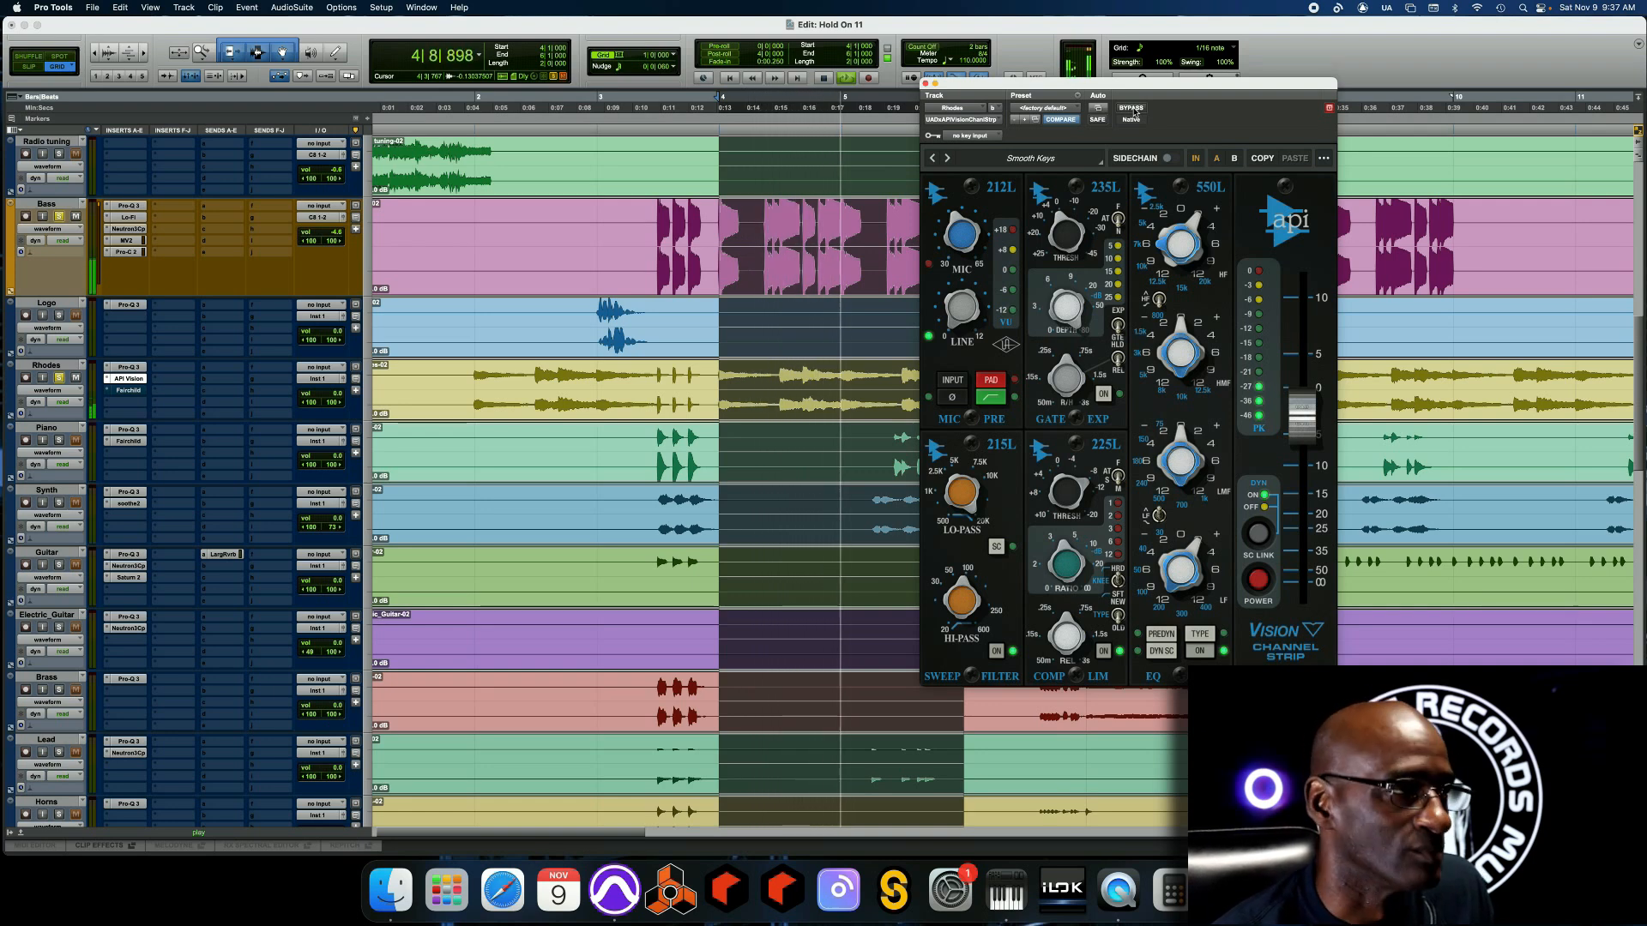
{"action": "key", "text": "space"}
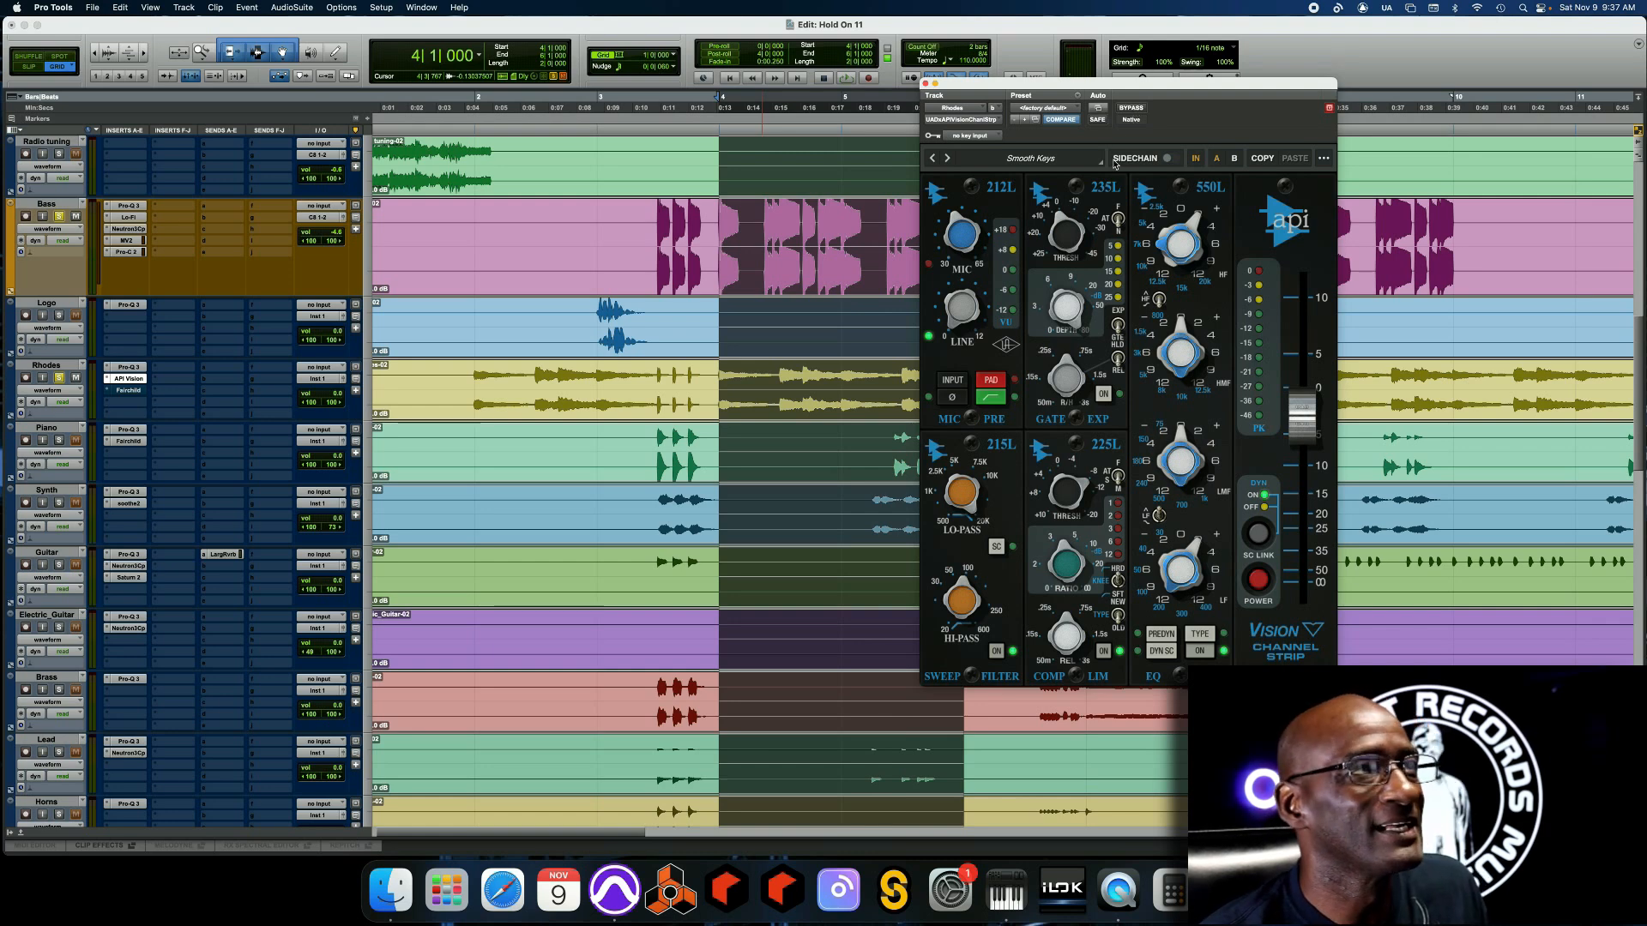
{"action": "left_click", "coordinate": [925, 84]}
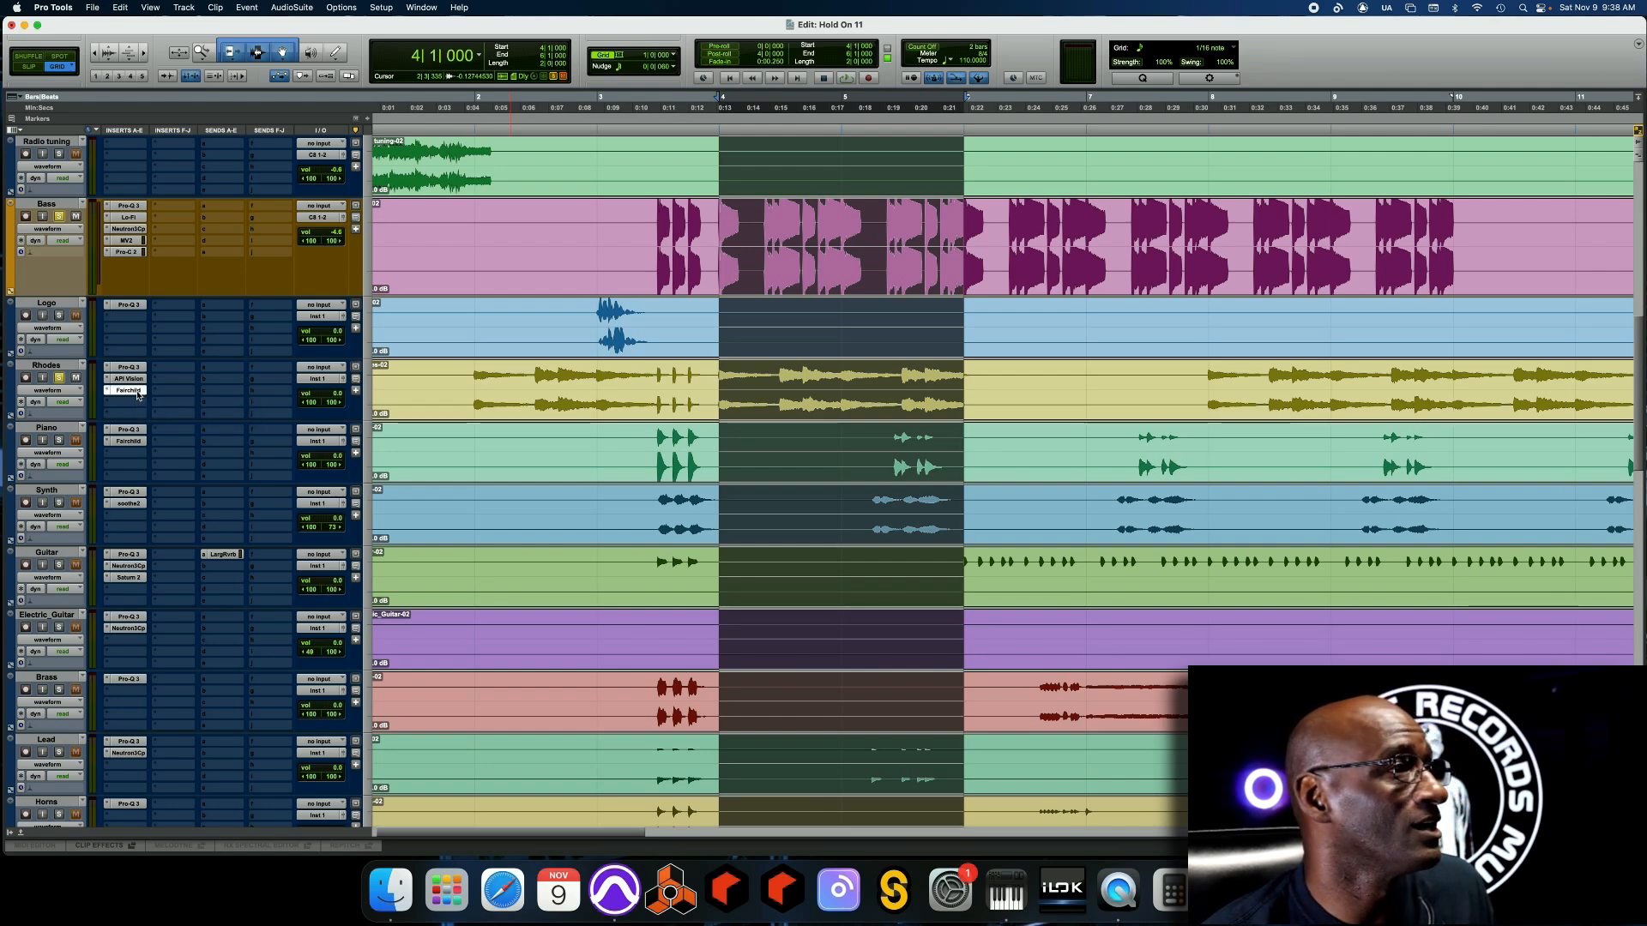
Open the Rhodes Fairchild compressor, compare it active and bypassed during looped playback, and close it while active
{"action": "left_click", "coordinate": [137, 395]}
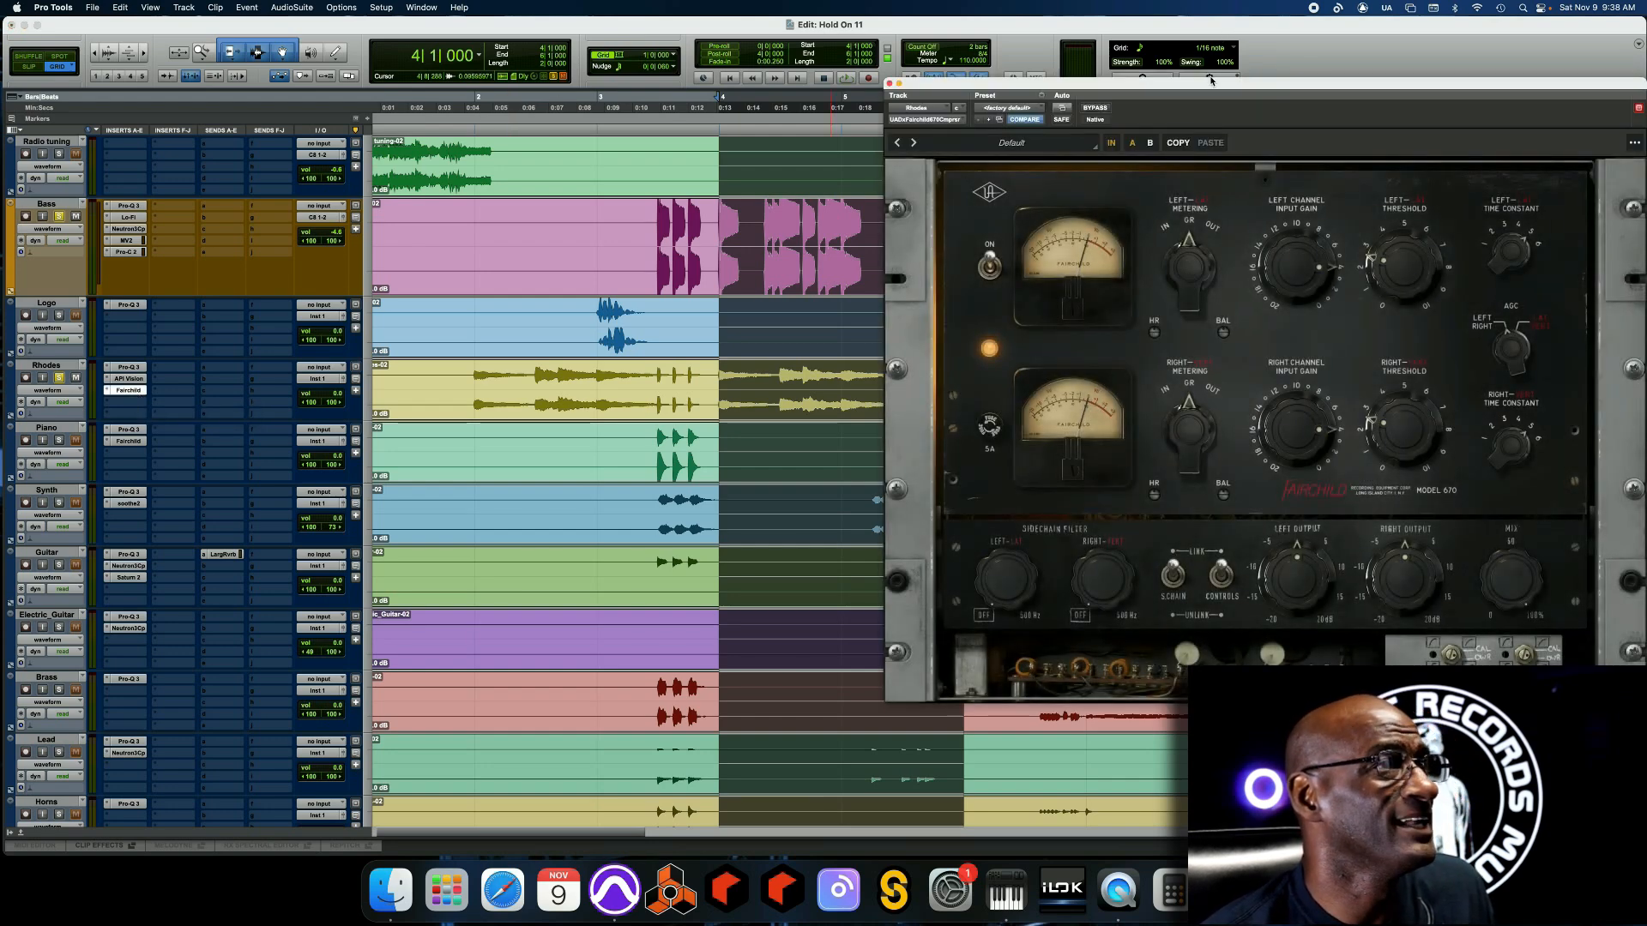
{"action": "left_click_drag", "start_coordinate": [1208, 87], "coordinate": [1028, 83]}
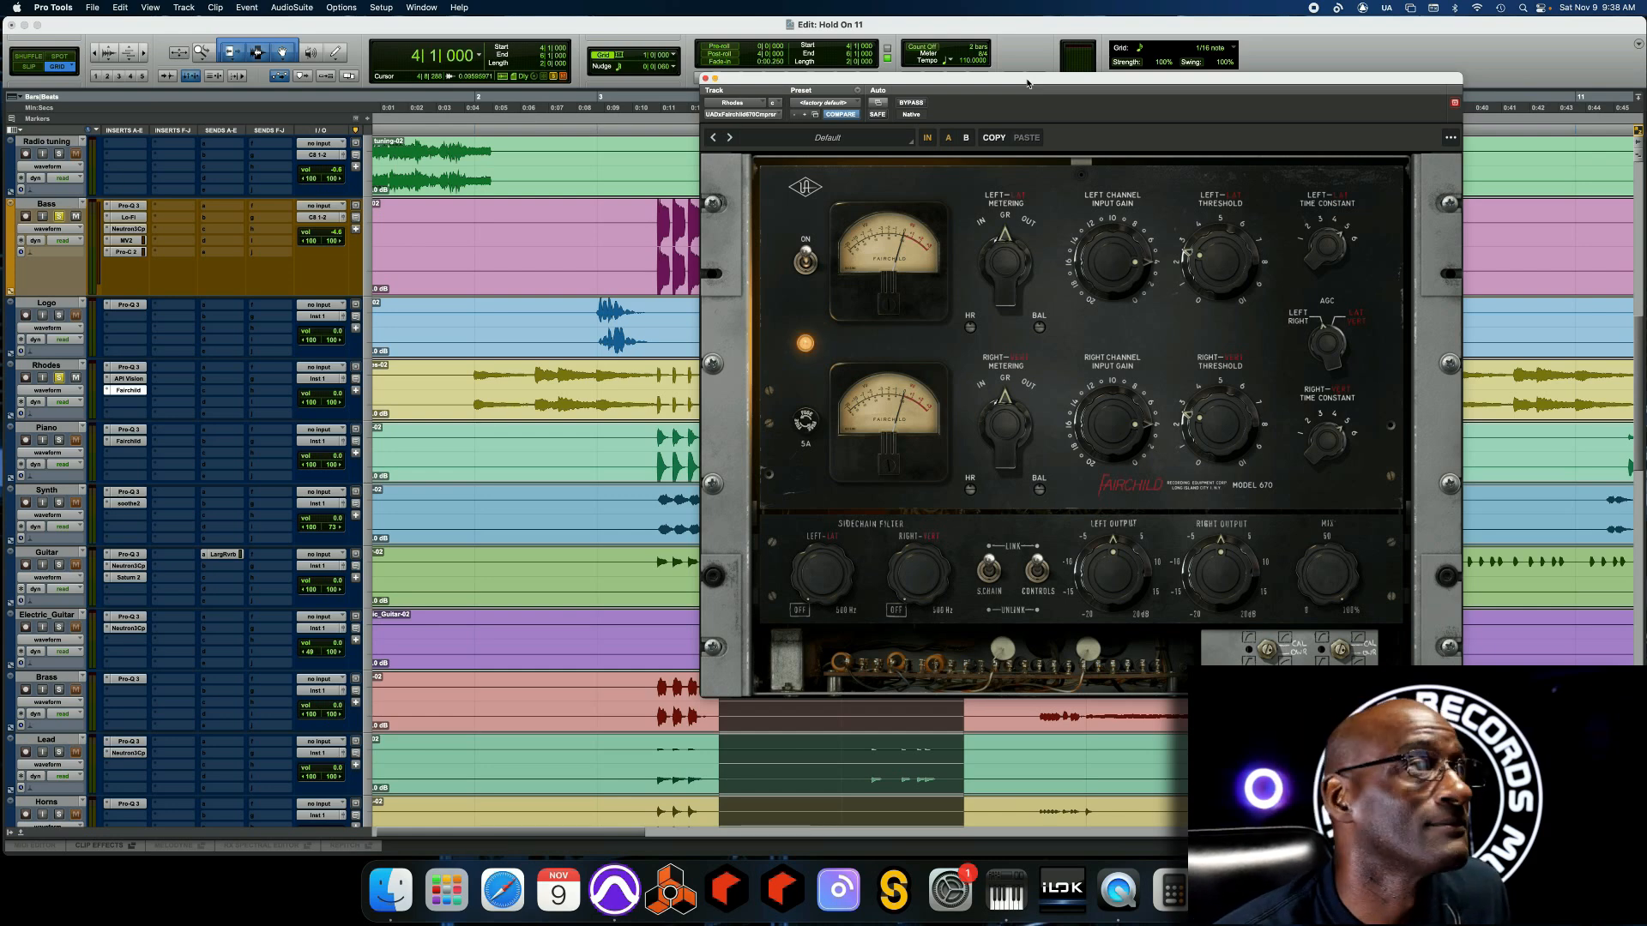
{"action": "key", "text": "space"}
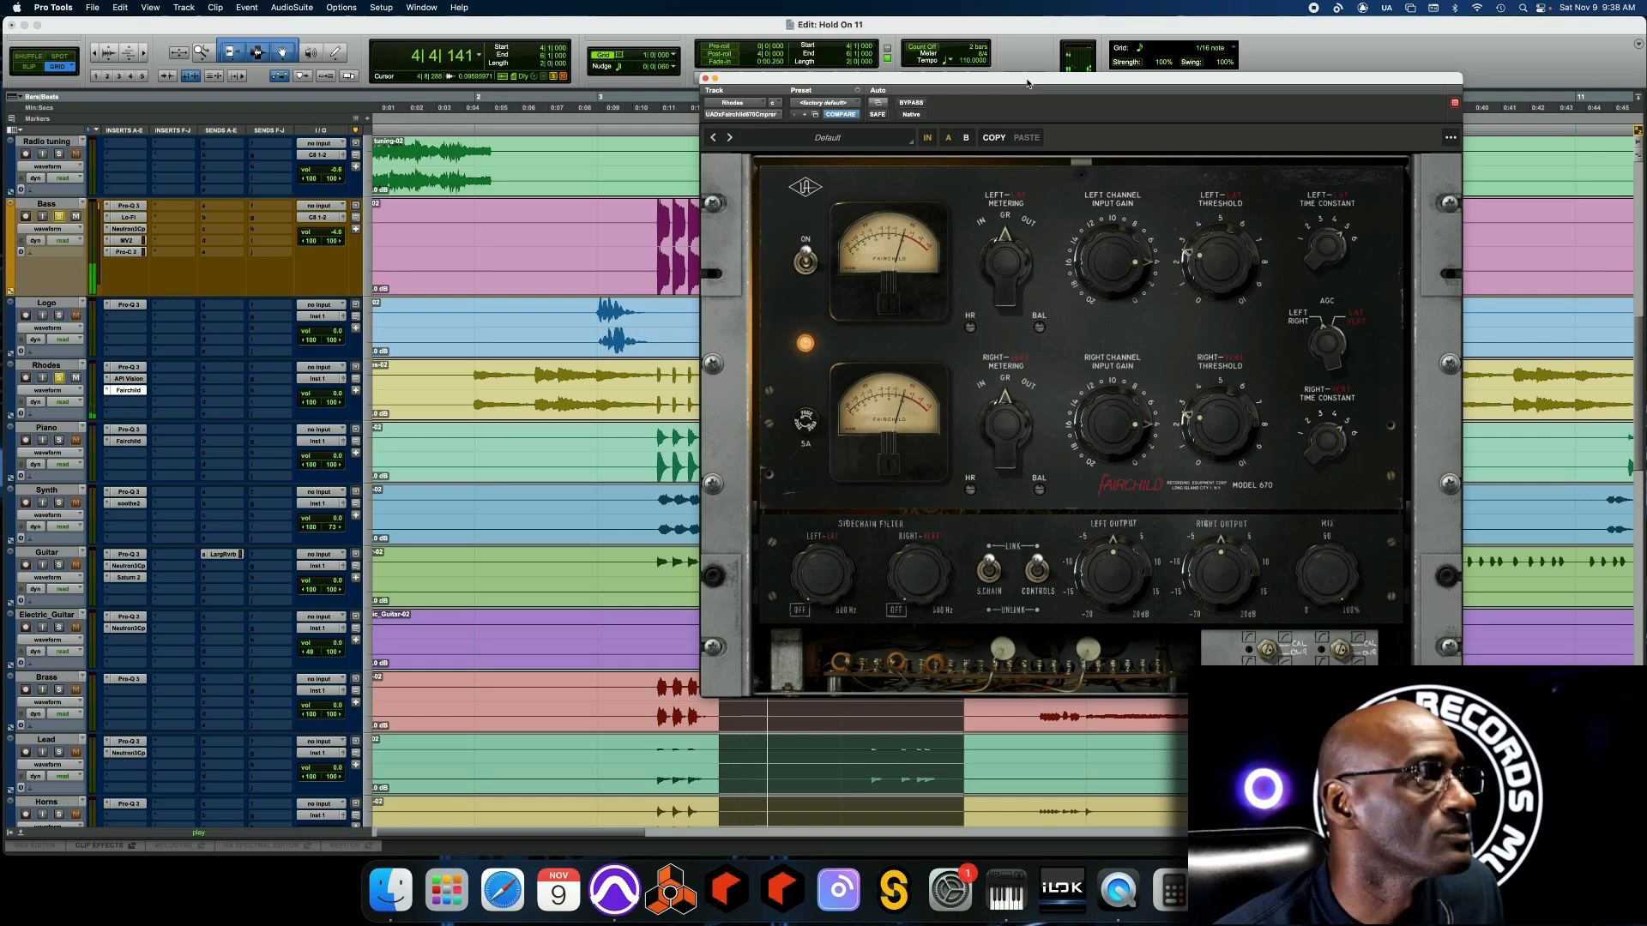
{"action": "left_click", "coordinate": [911, 102]}
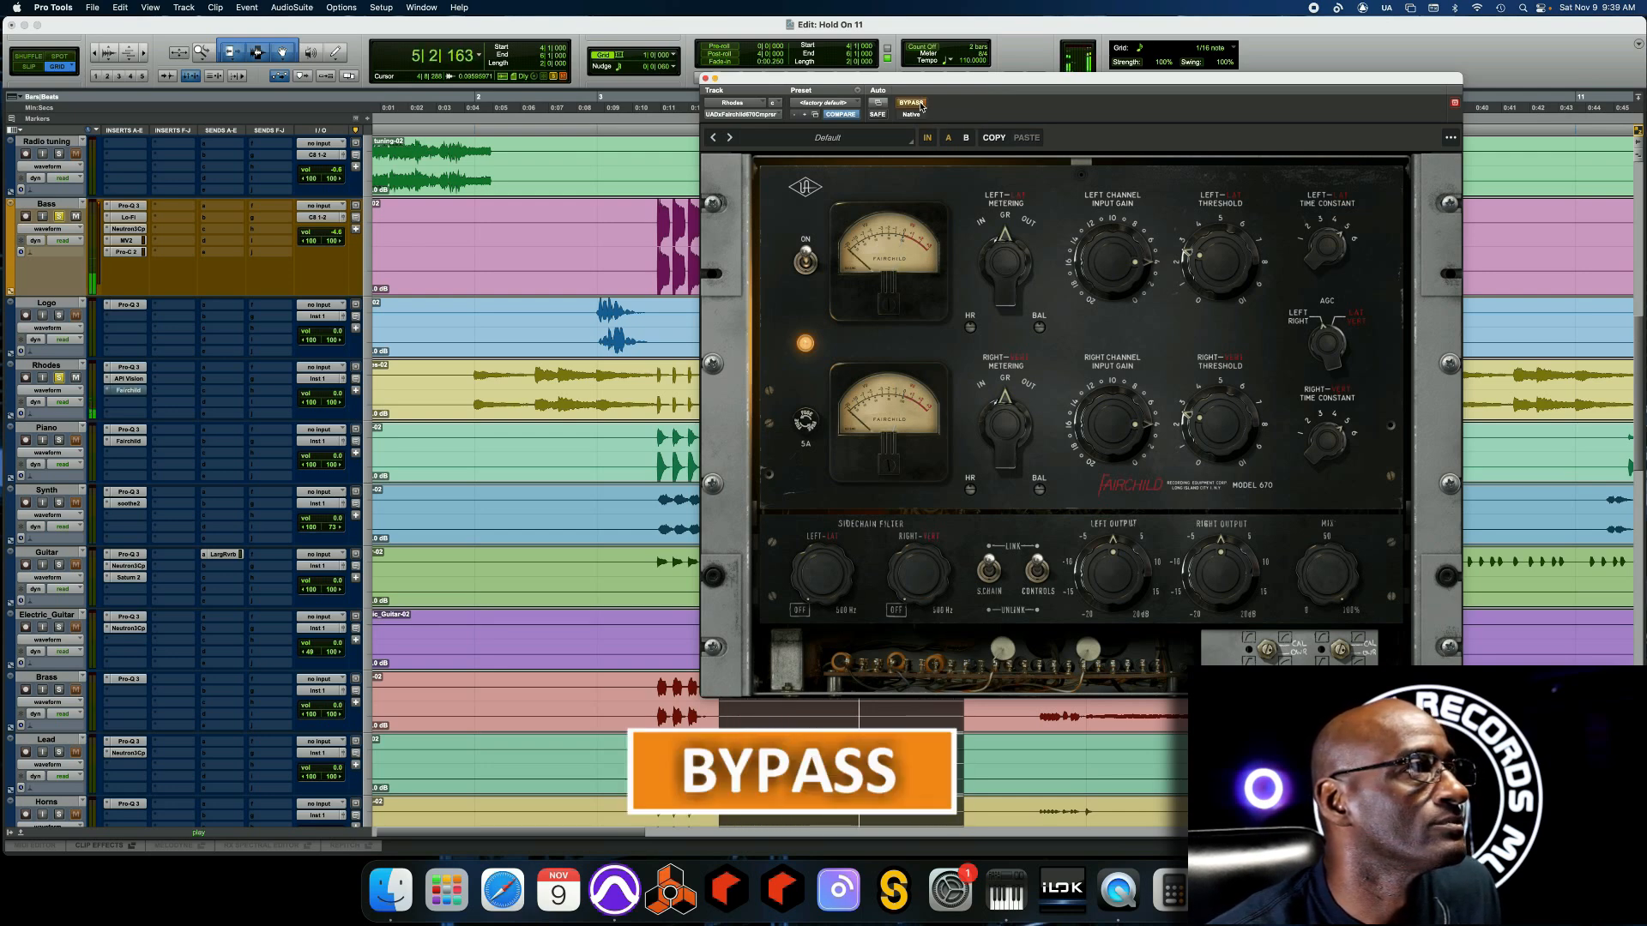
{"action": "left_click", "coordinate": [920, 107]}
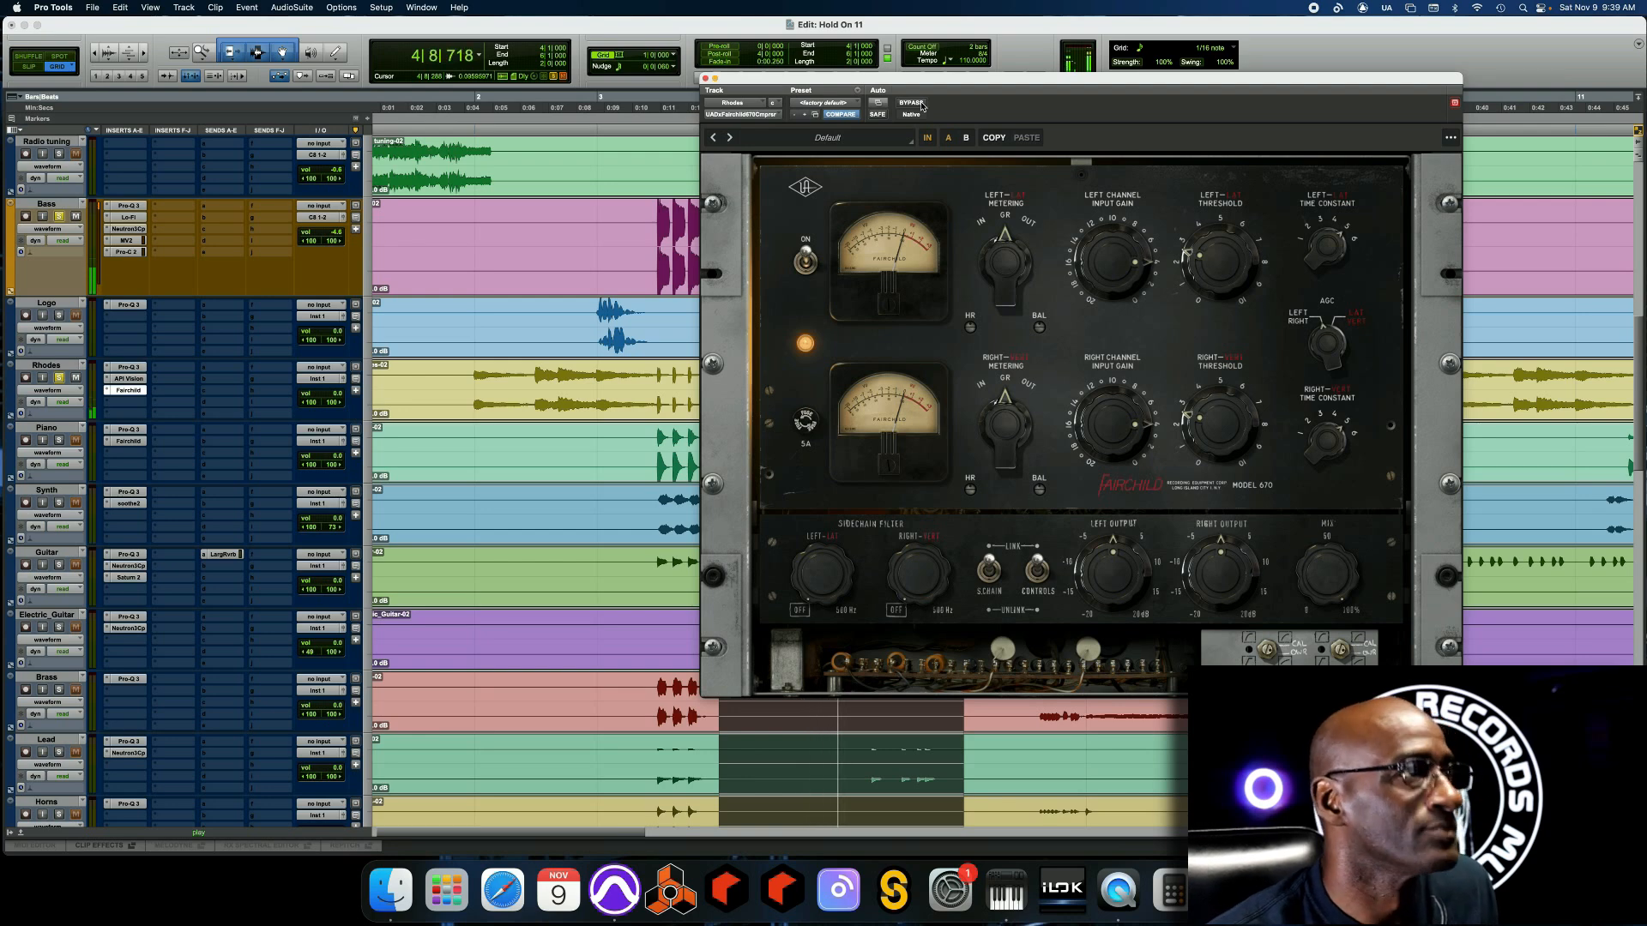
{"action": "left_click", "coordinate": [920, 106]}
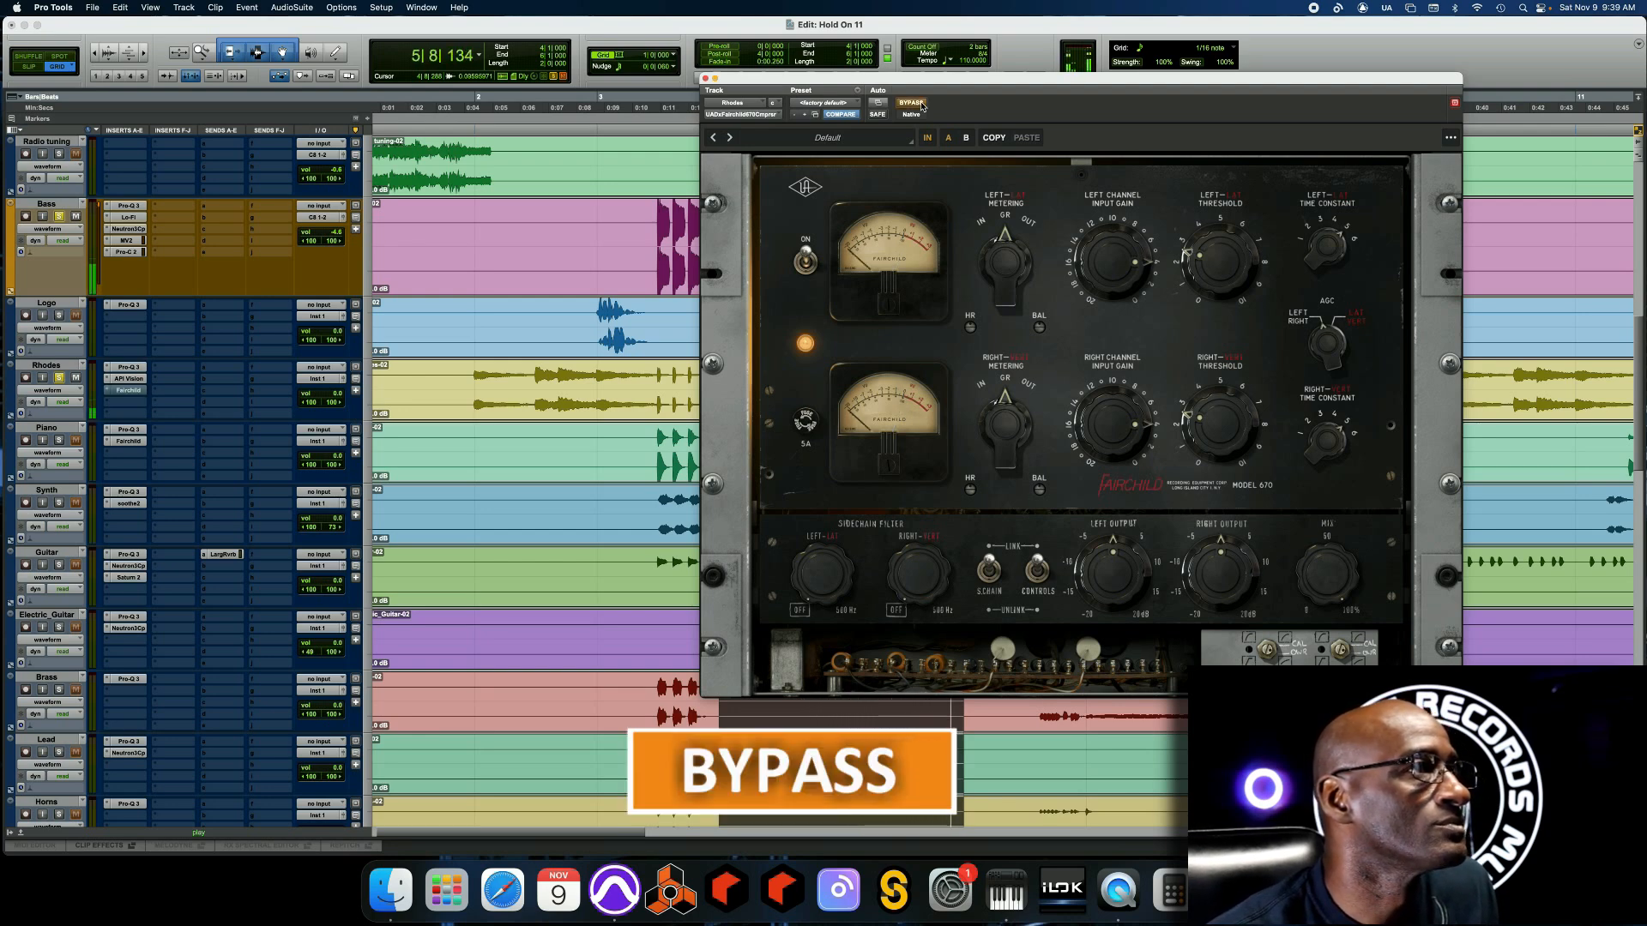
{"action": "left_click", "coordinate": [920, 105]}
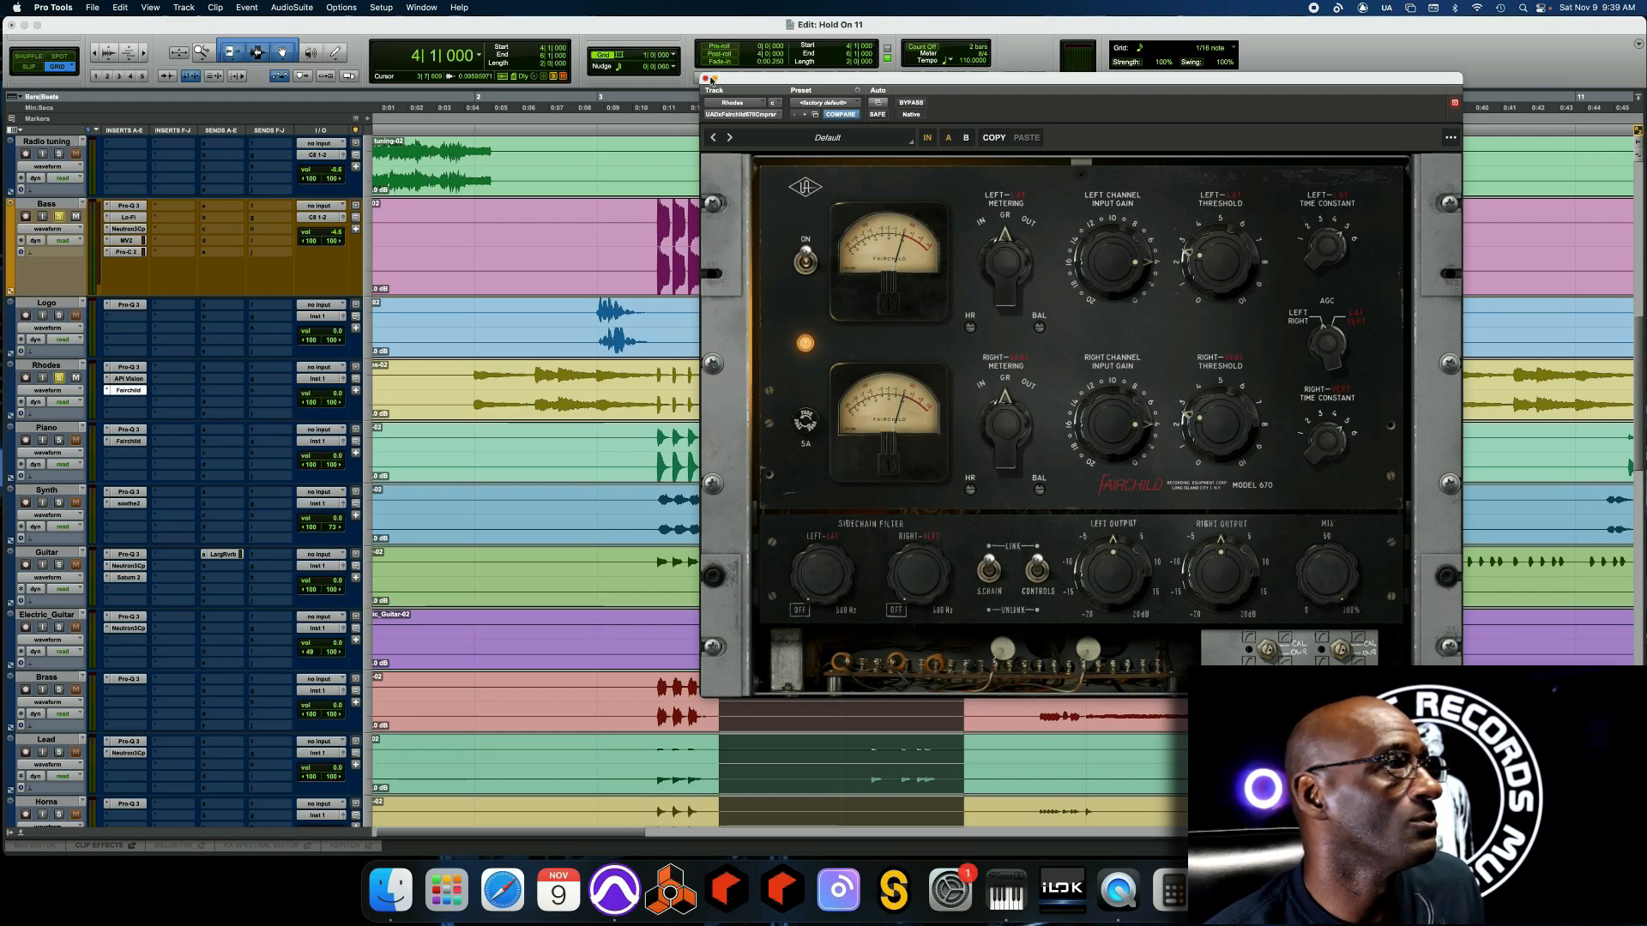
{"action": "left_click", "coordinate": [705, 79]}
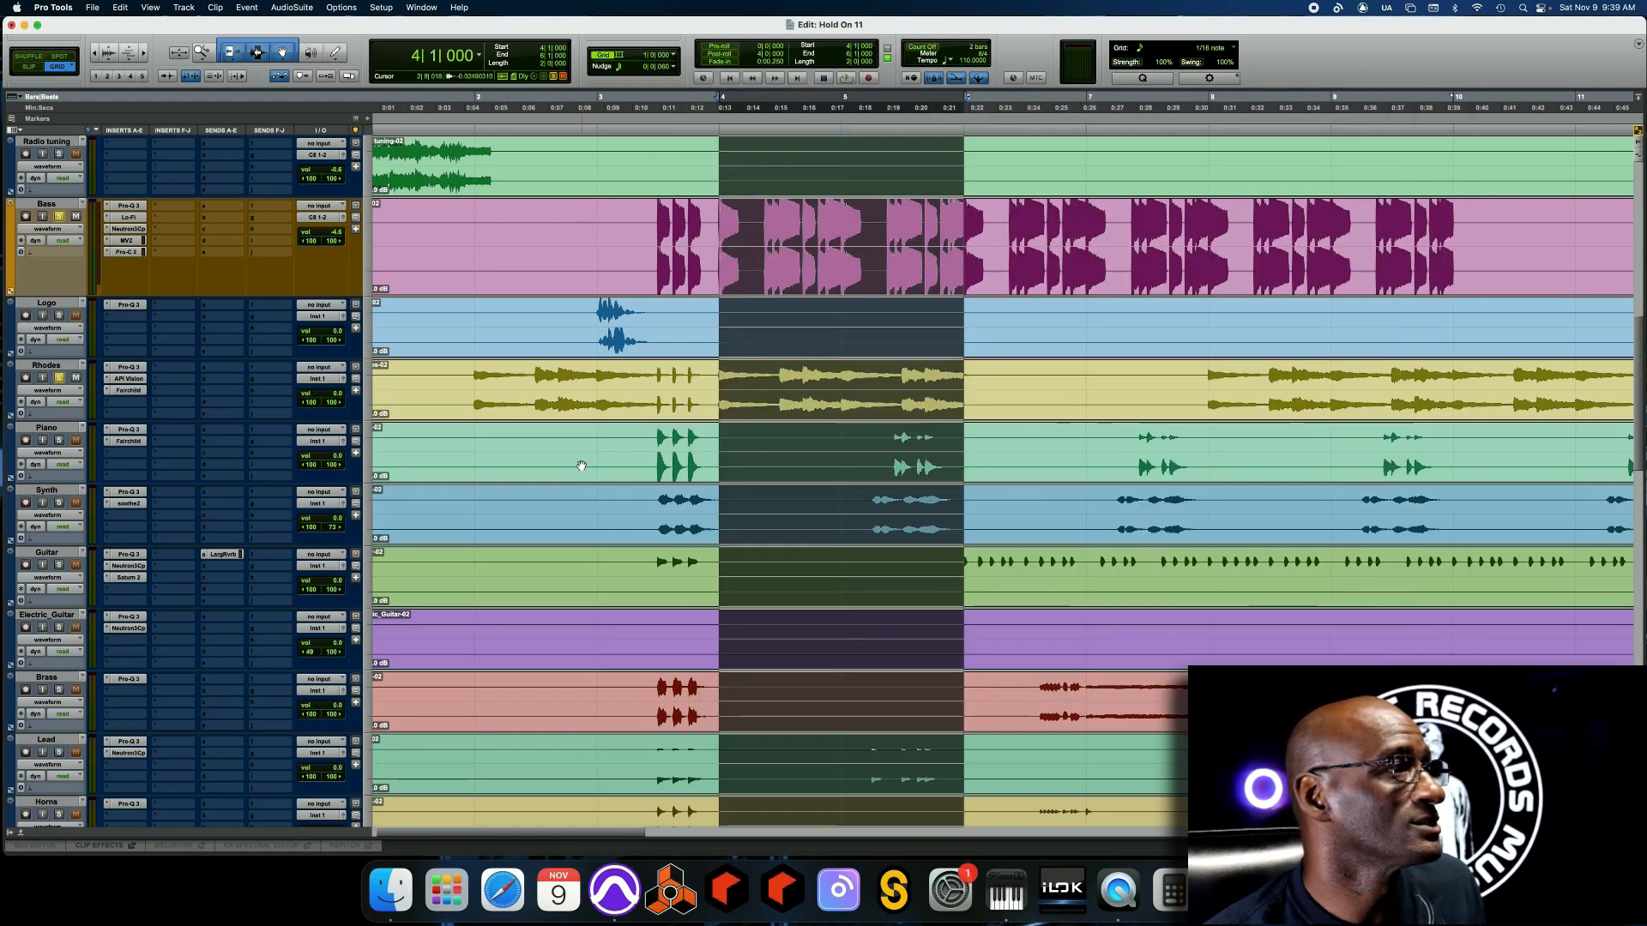
Select bar 5 on the Piano track, bypass all Piano inserts, and play the loop with the Piano soloed alongside Bass and Rhodes
{"action": "left_click_drag", "start_coordinate": [836, 443], "coordinate": [958, 446]}
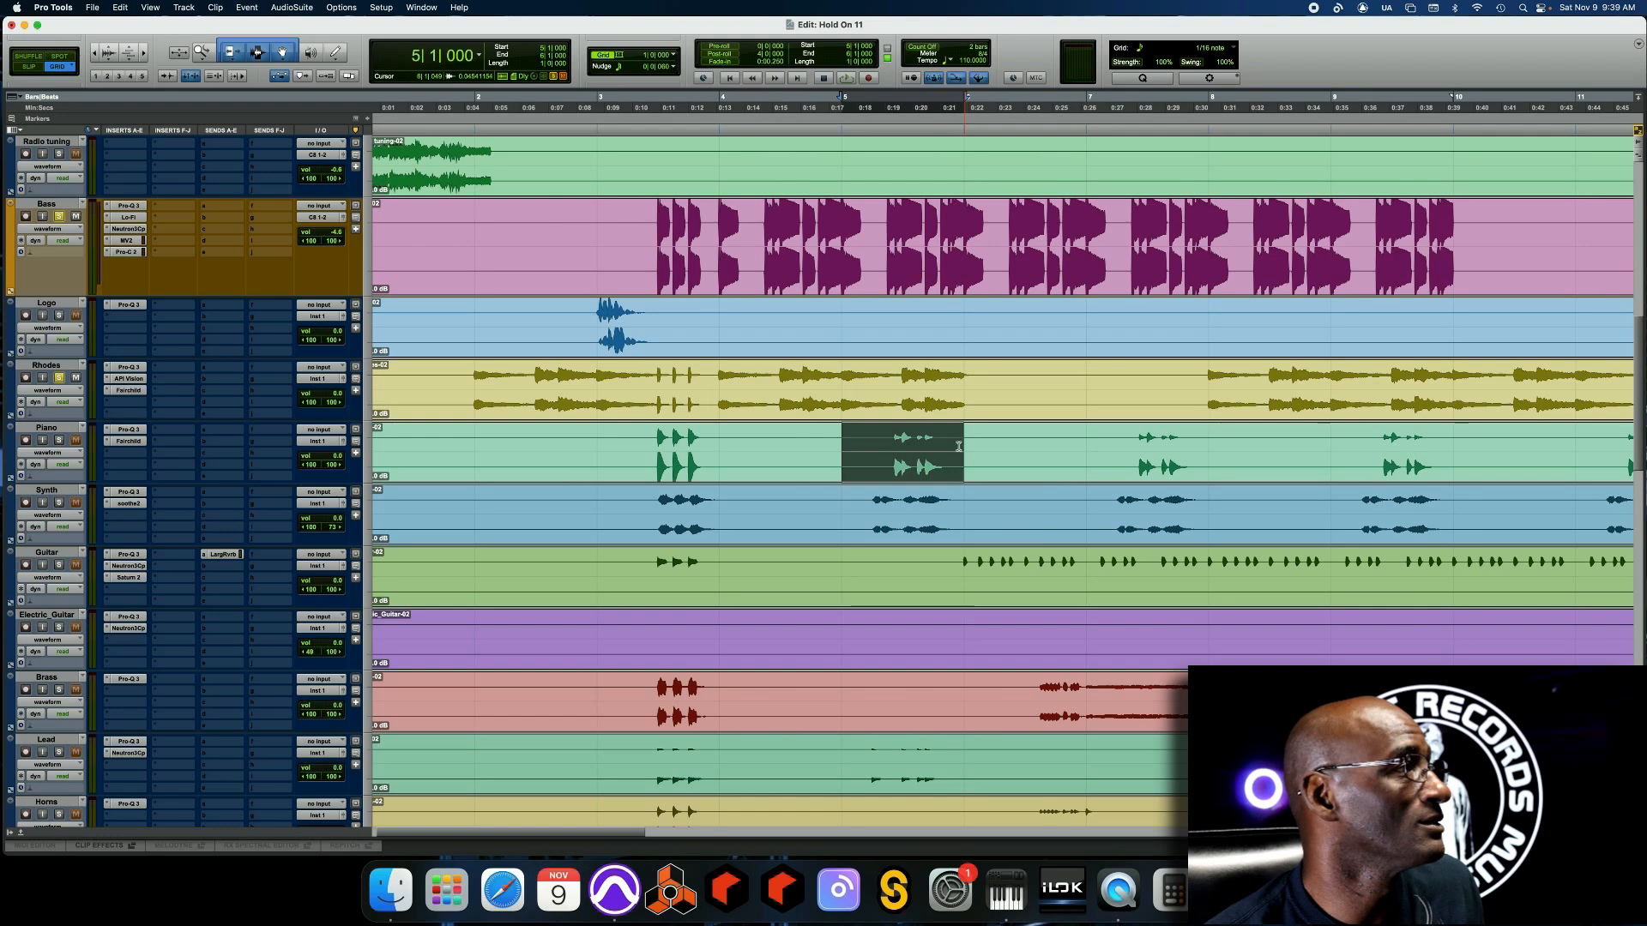
{"action": "left_click", "coordinate": [124, 430], "text": "super"}
{"action": "key", "text": "space"}
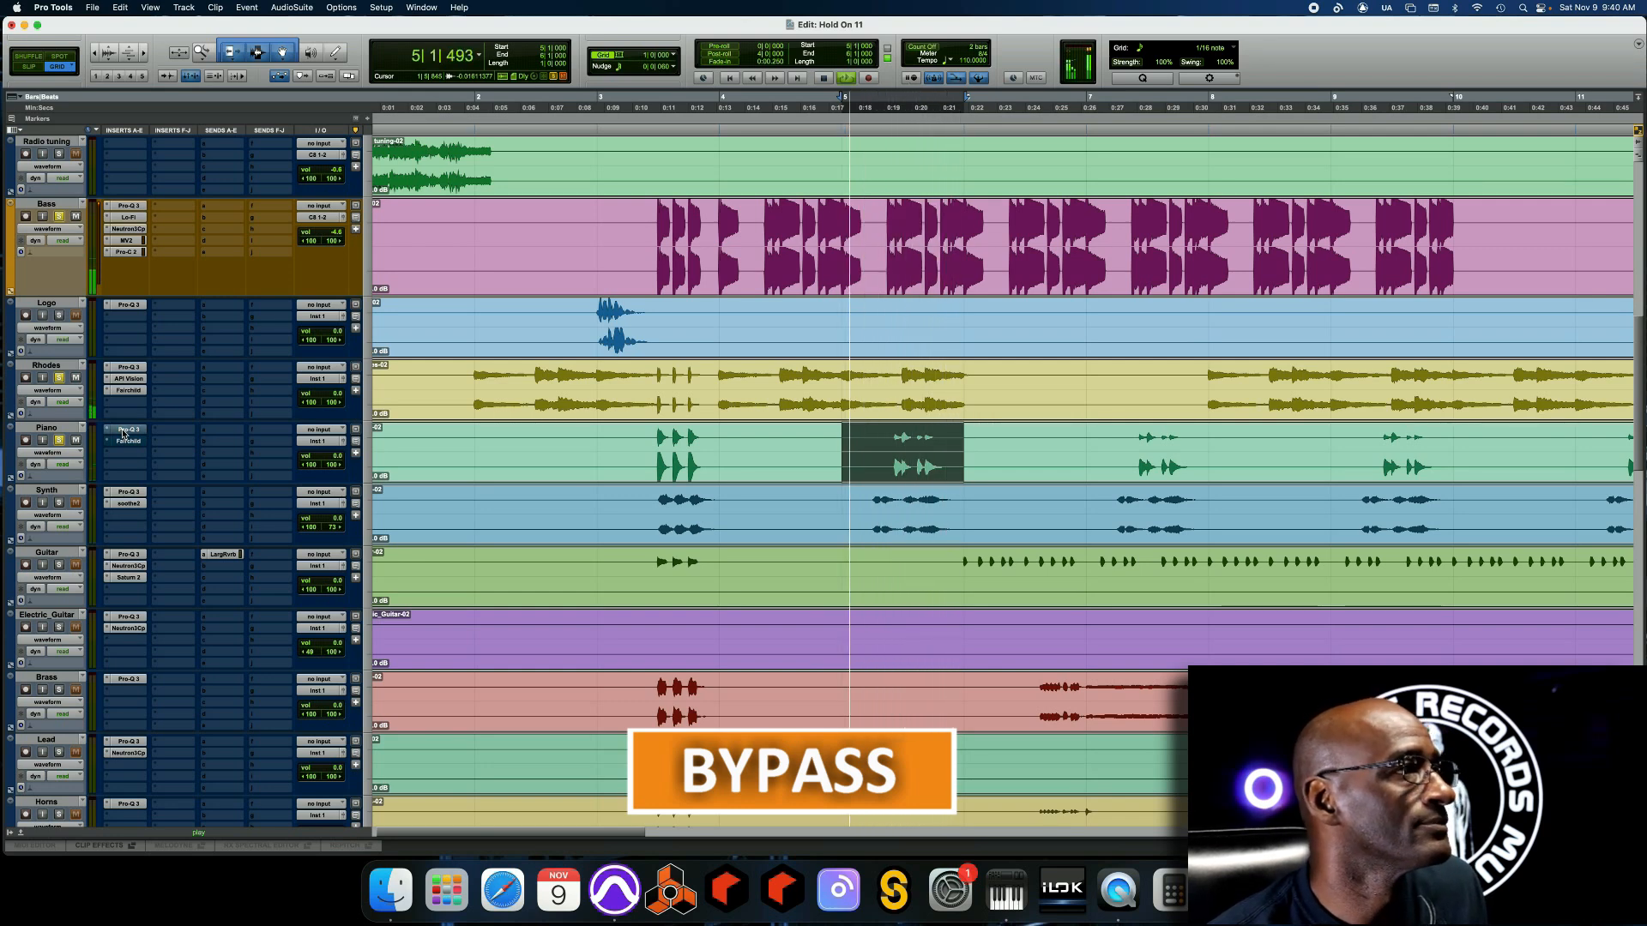
Open the Piano Pro-Q 3, compare it bypassed and active during playback, then stop and close it while active
{"action": "left_click", "coordinate": [126, 429]}
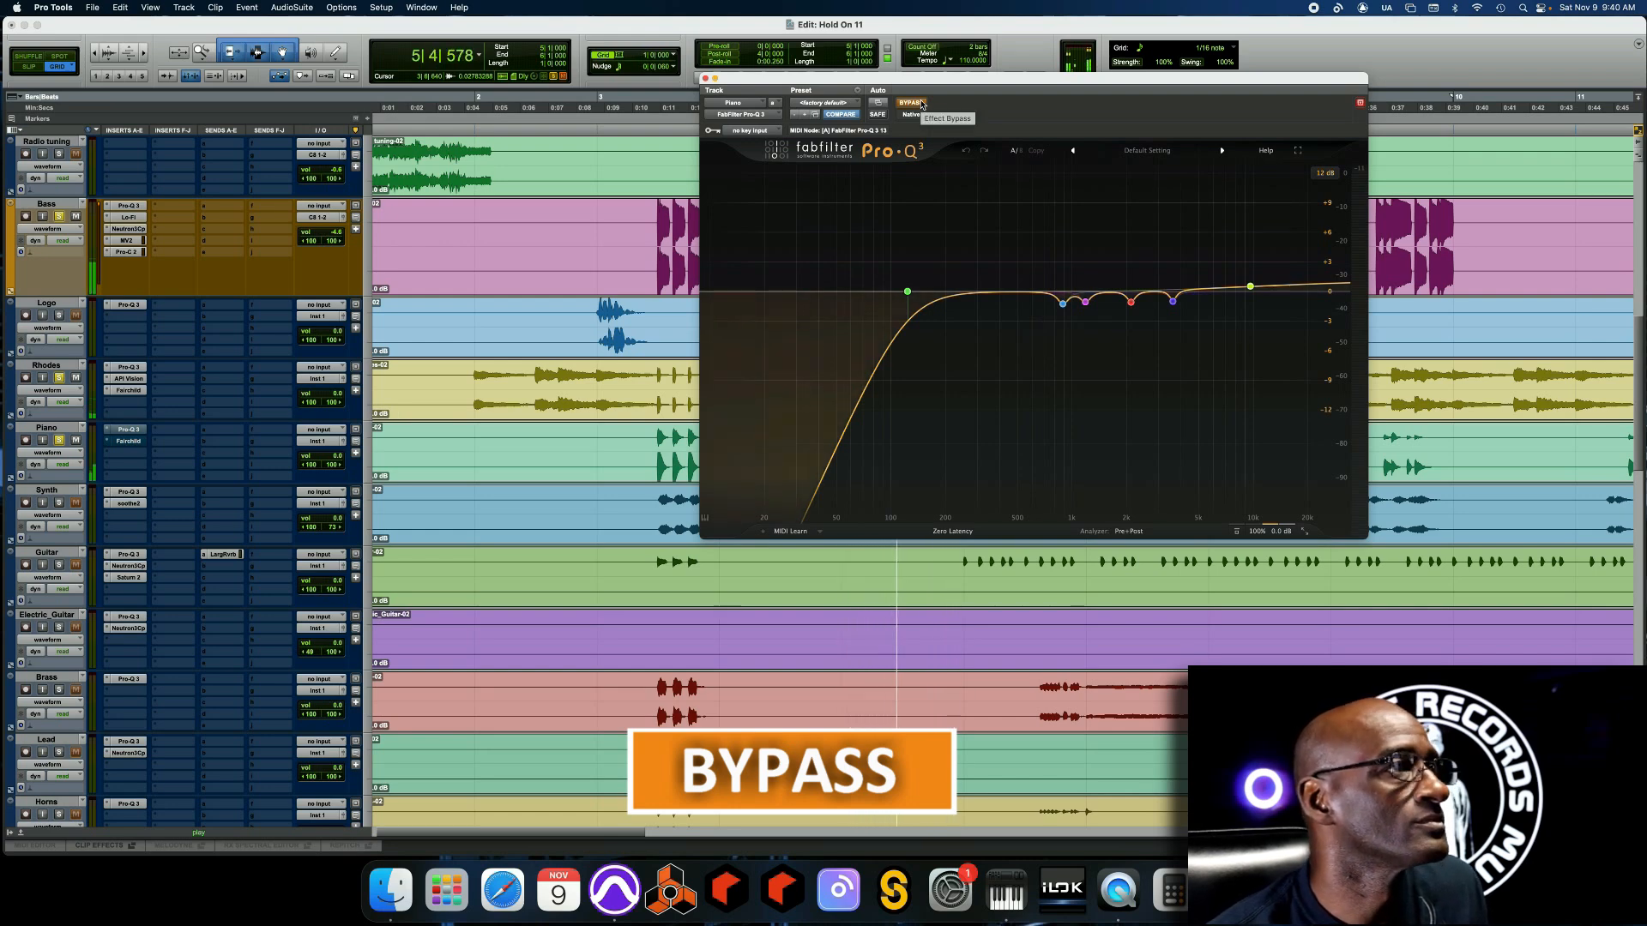
{"action": "left_click", "coordinate": [922, 104]}
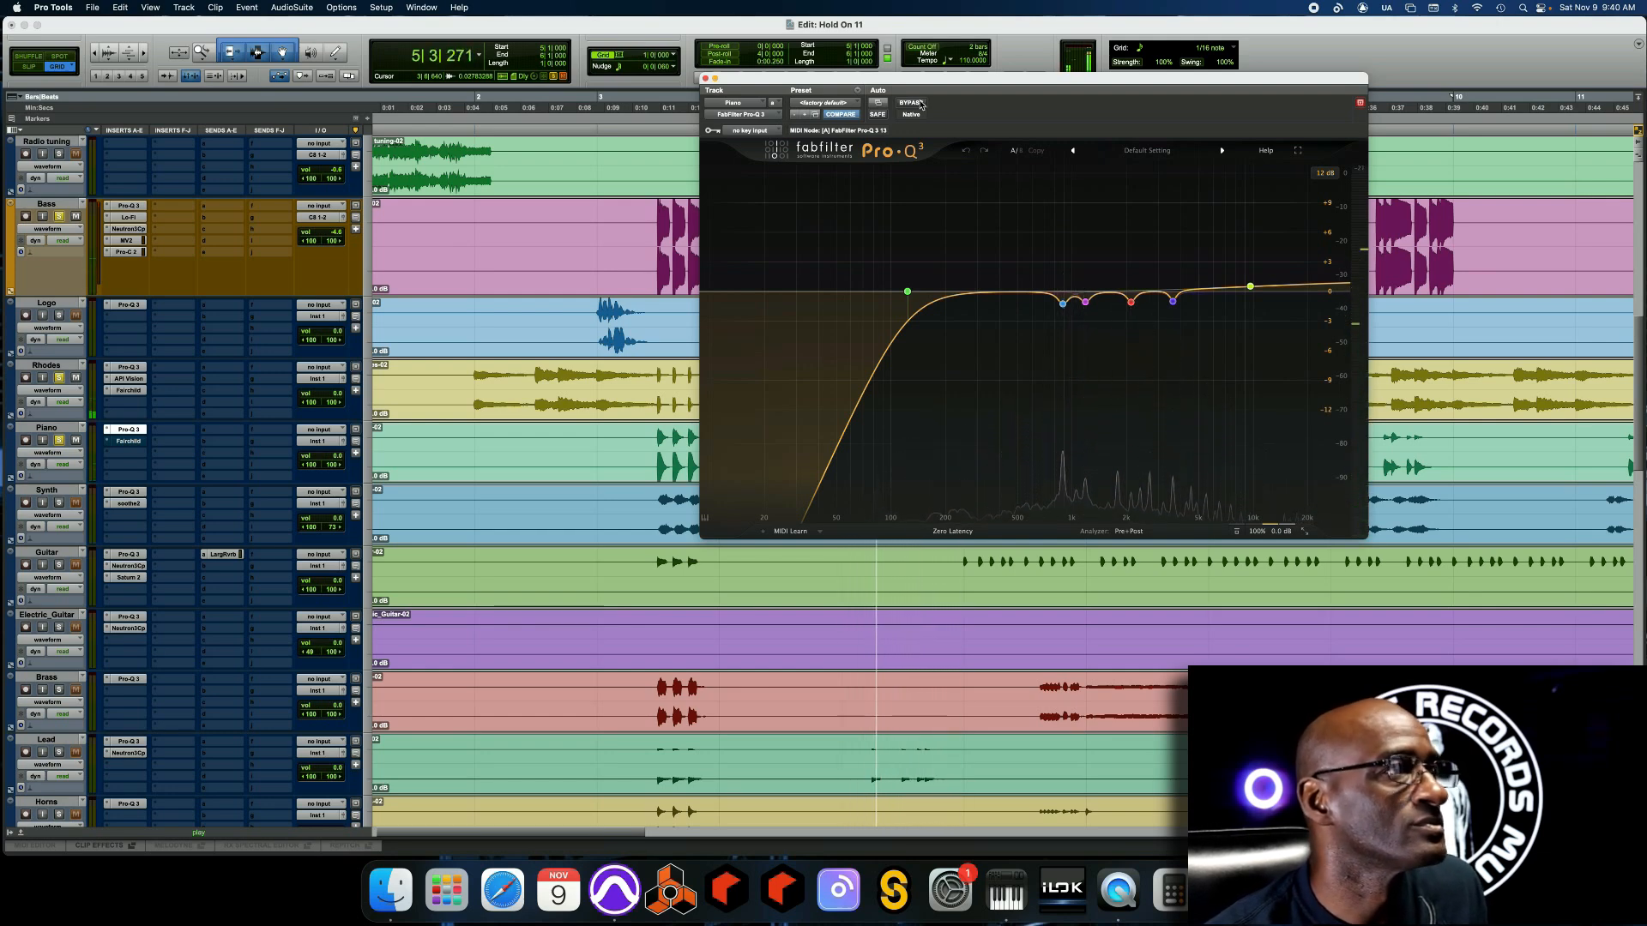
{"action": "left_click", "coordinate": [911, 103]}
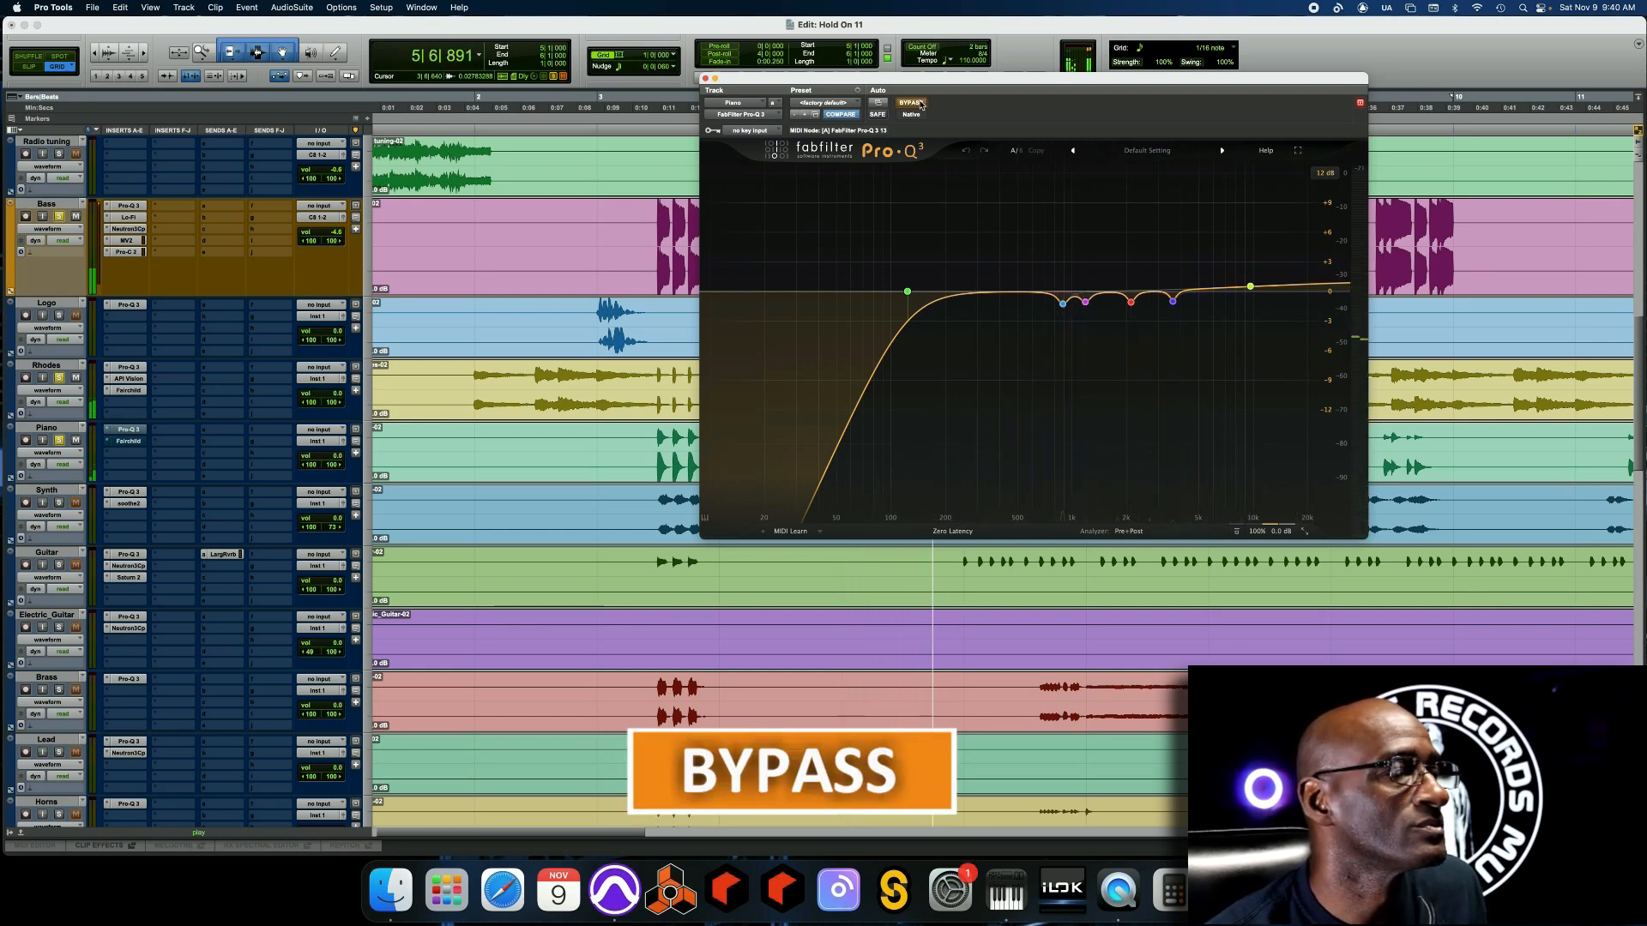
{"action": "left_click", "coordinate": [921, 105]}
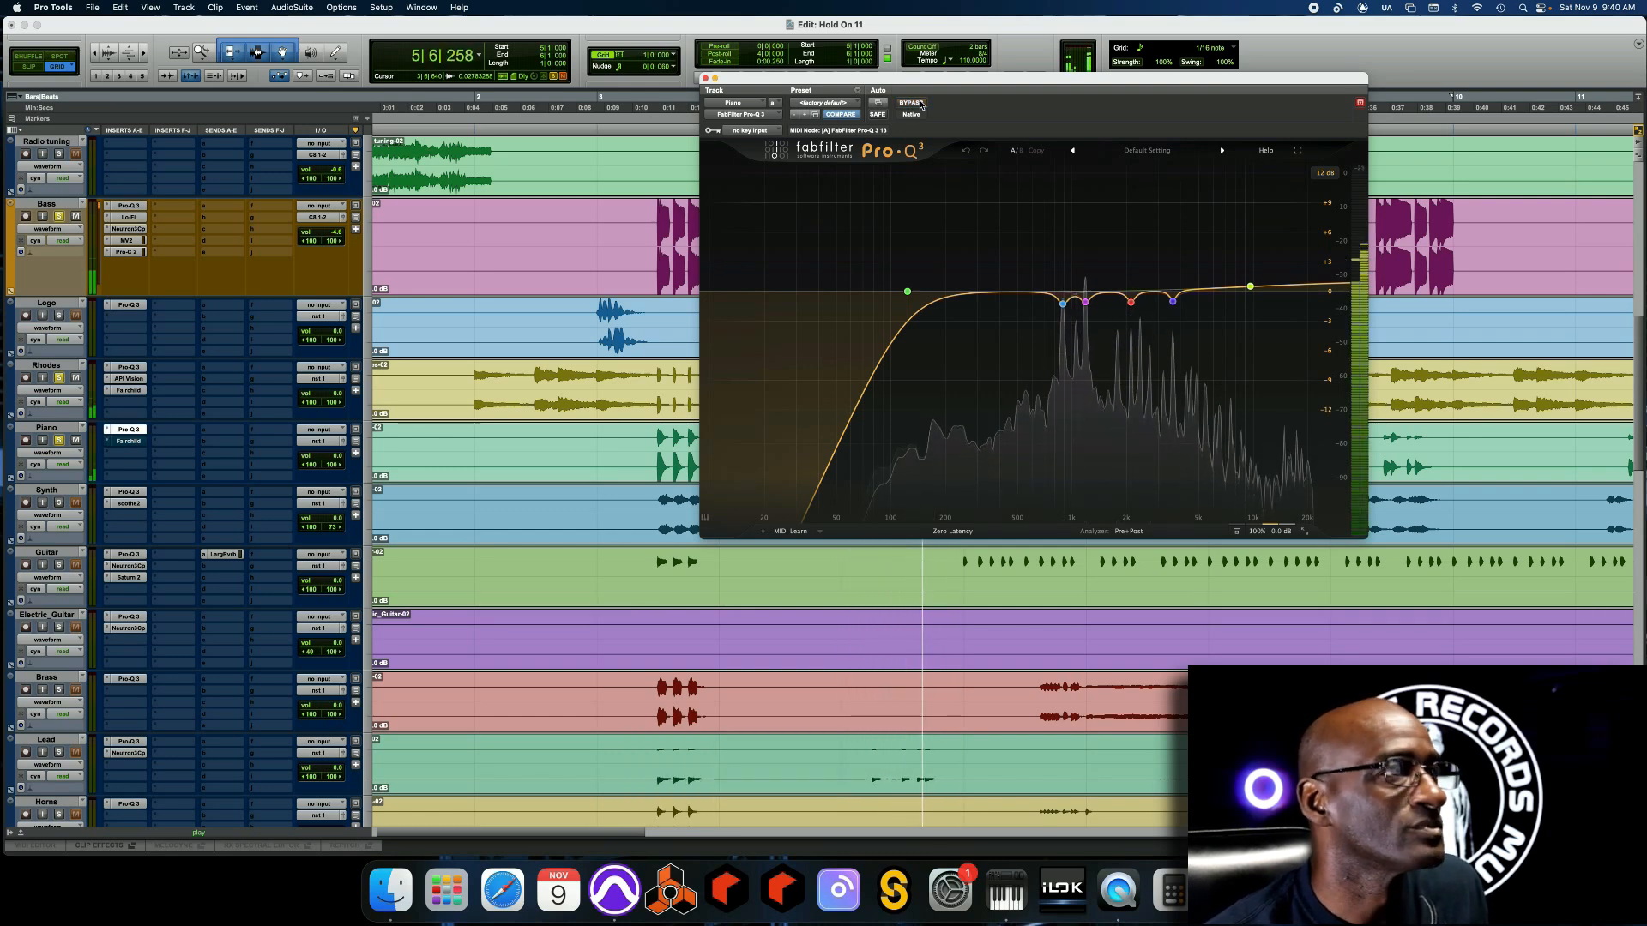
{"action": "key", "text": "space"}
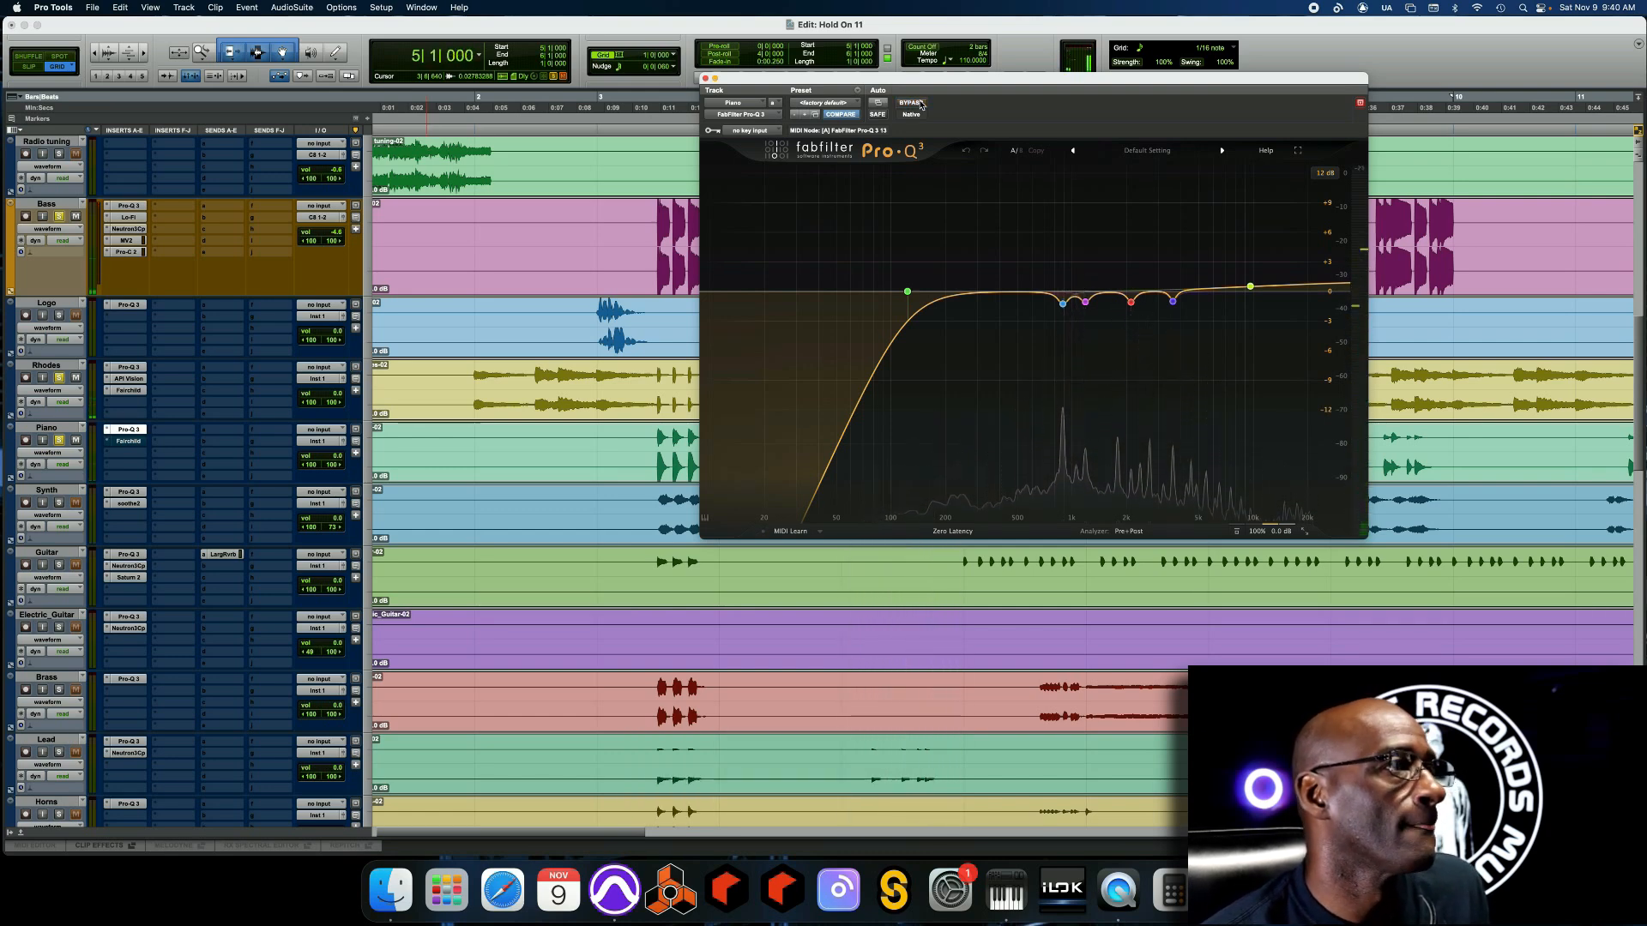
{"action": "mouse_move", "coordinate": [907, 296]}
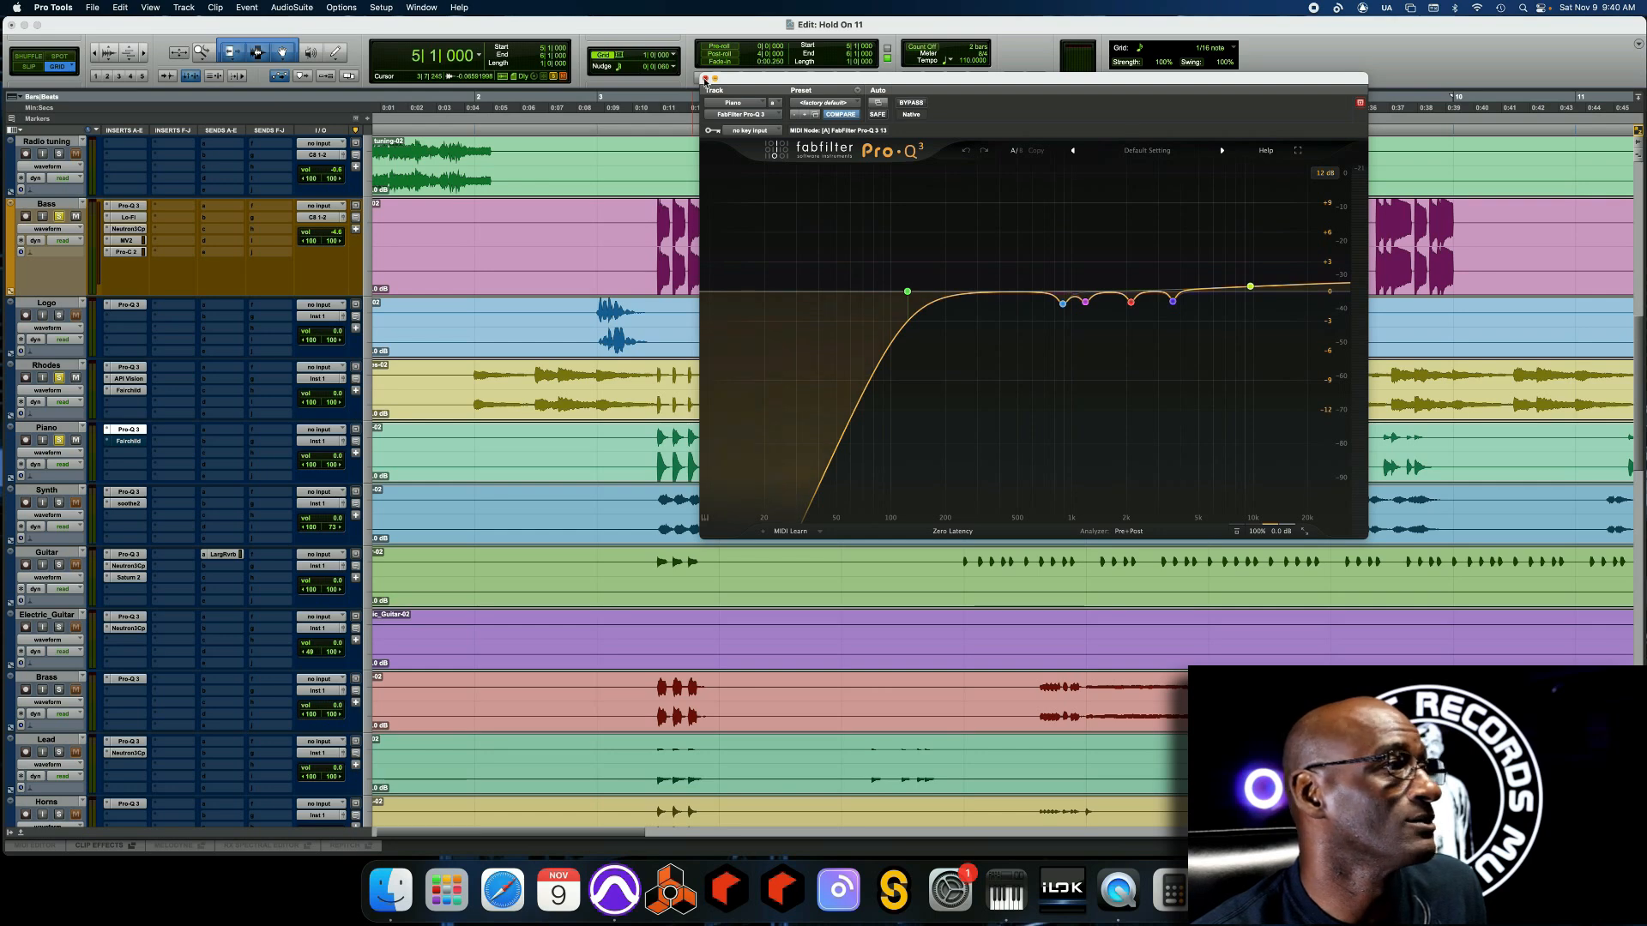
{"action": "left_click", "coordinate": [705, 79]}
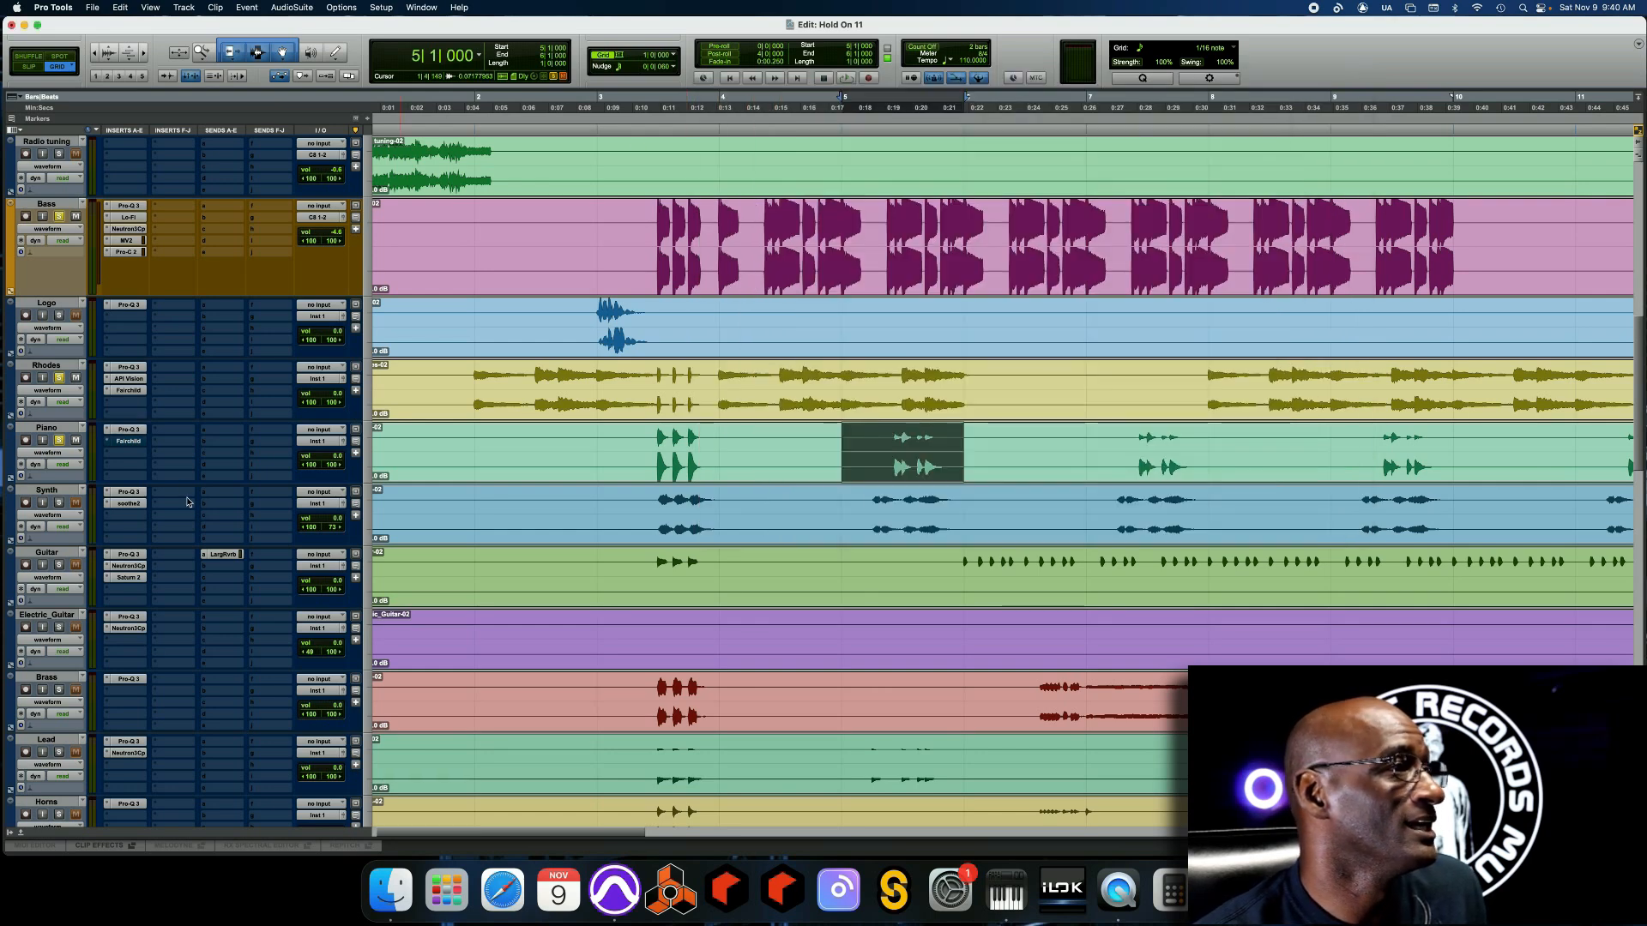
Open the Piano Fairchild compressor and compare it active and bypassed during looped playback
{"action": "left_click", "coordinate": [127, 441]}
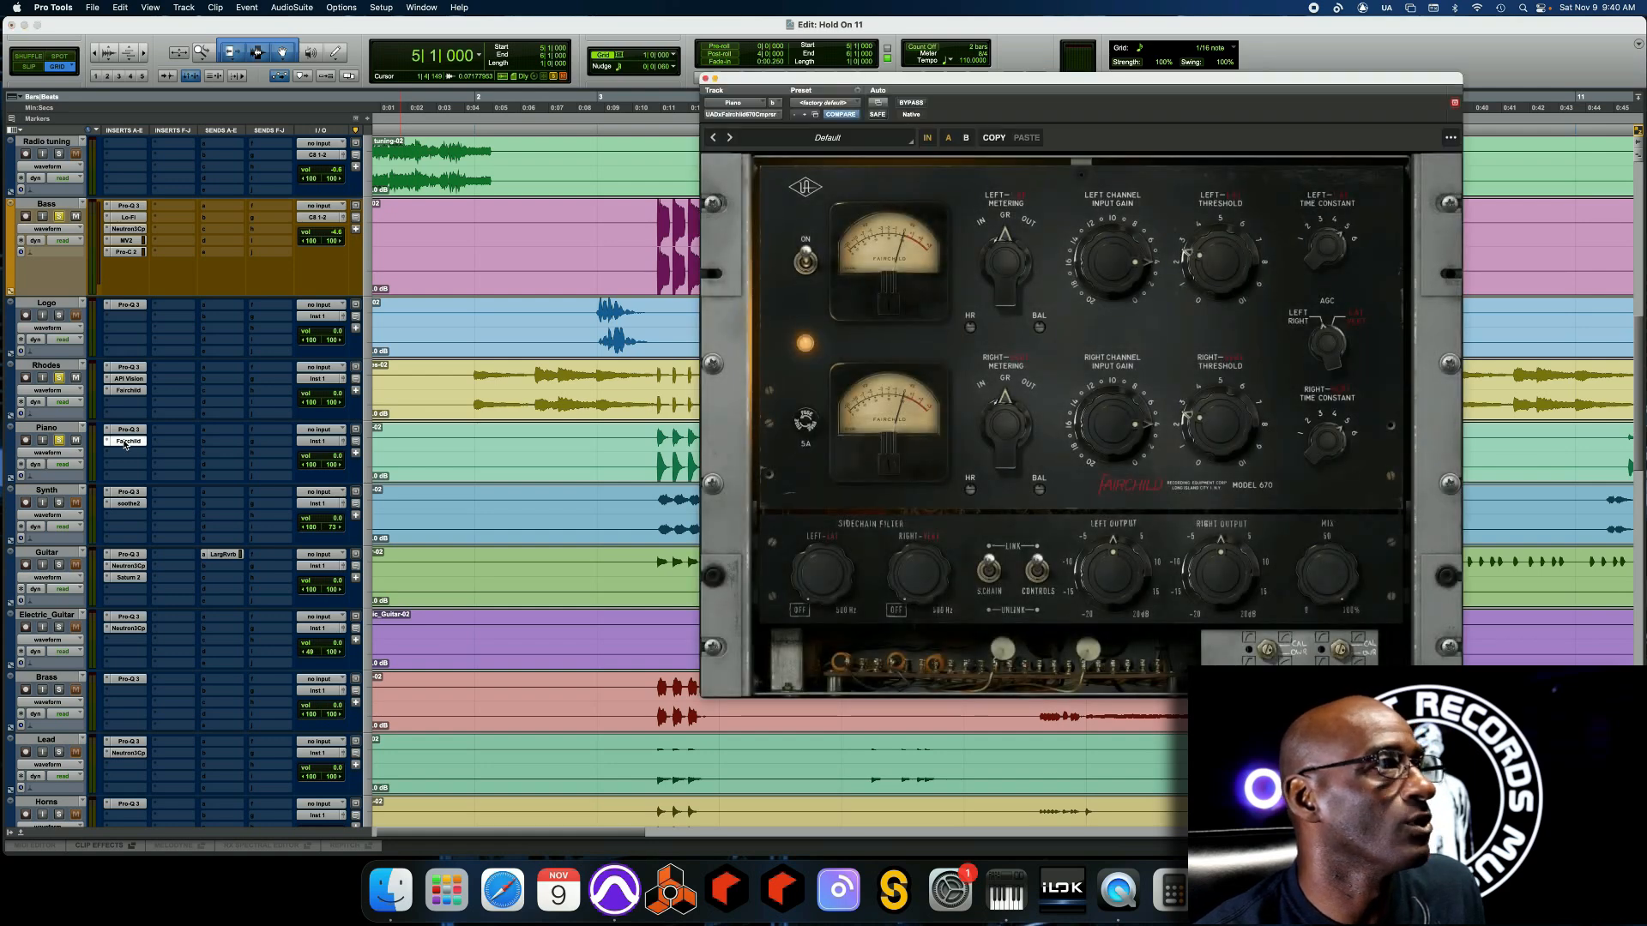
{"action": "key", "text": "space"}
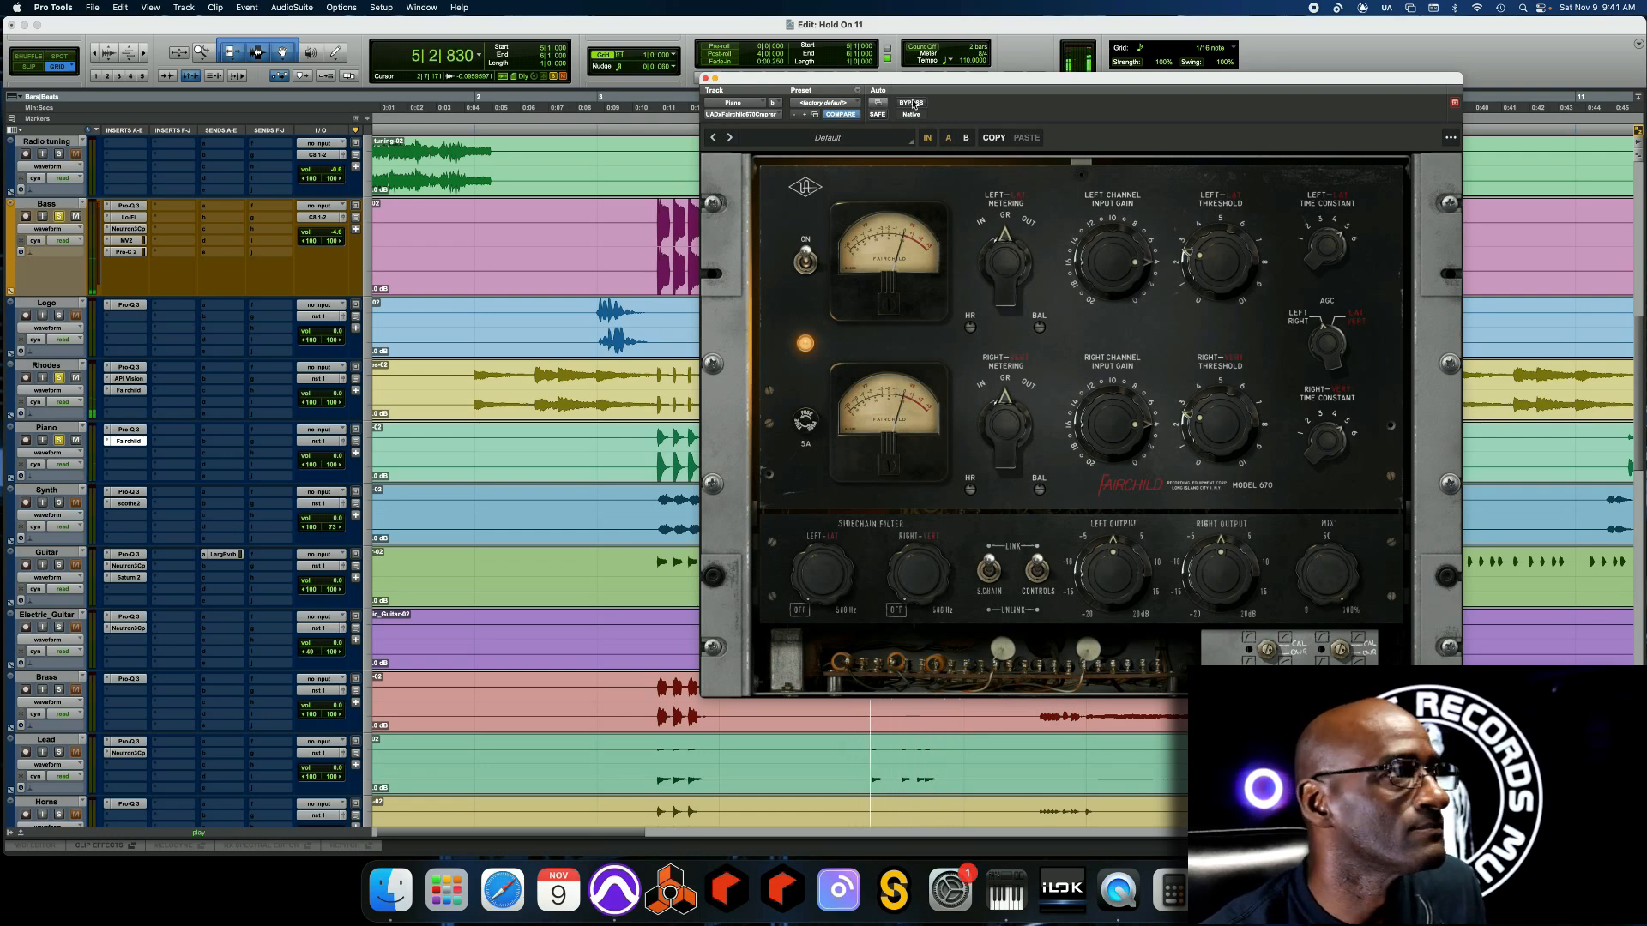
{"action": "left_click", "coordinate": [911, 103]}
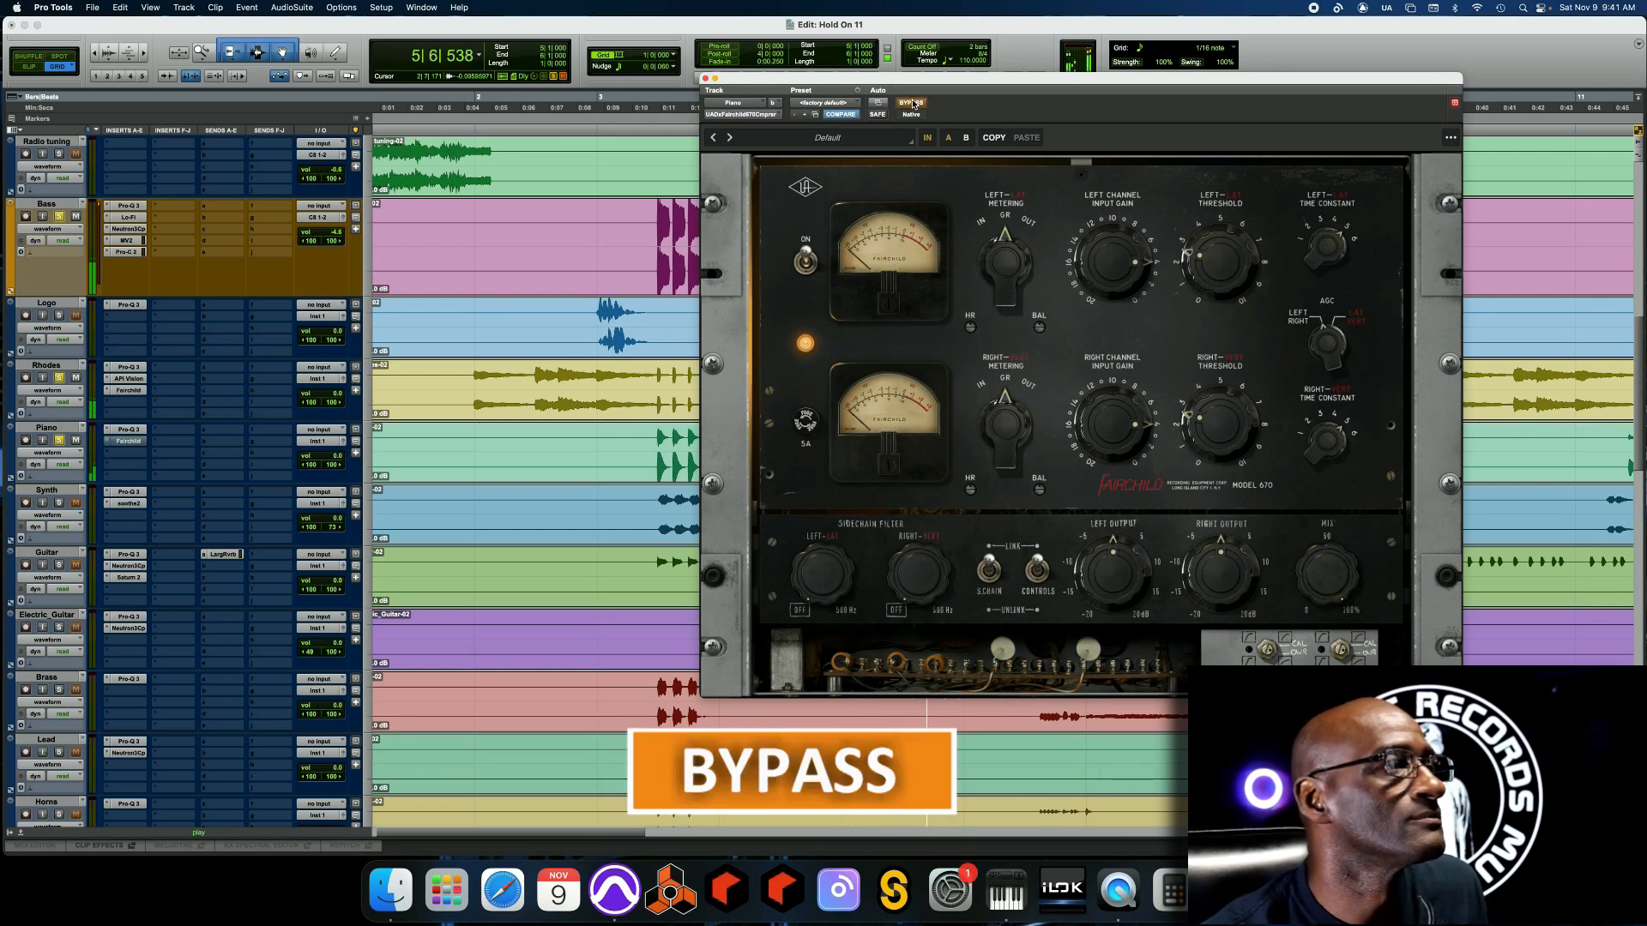
Compare the Piano track's Fairchild compressor bypassed and active during playback, leave it active, stop playback and close the plug-in
{"action": "left_click", "coordinate": [911, 103]}
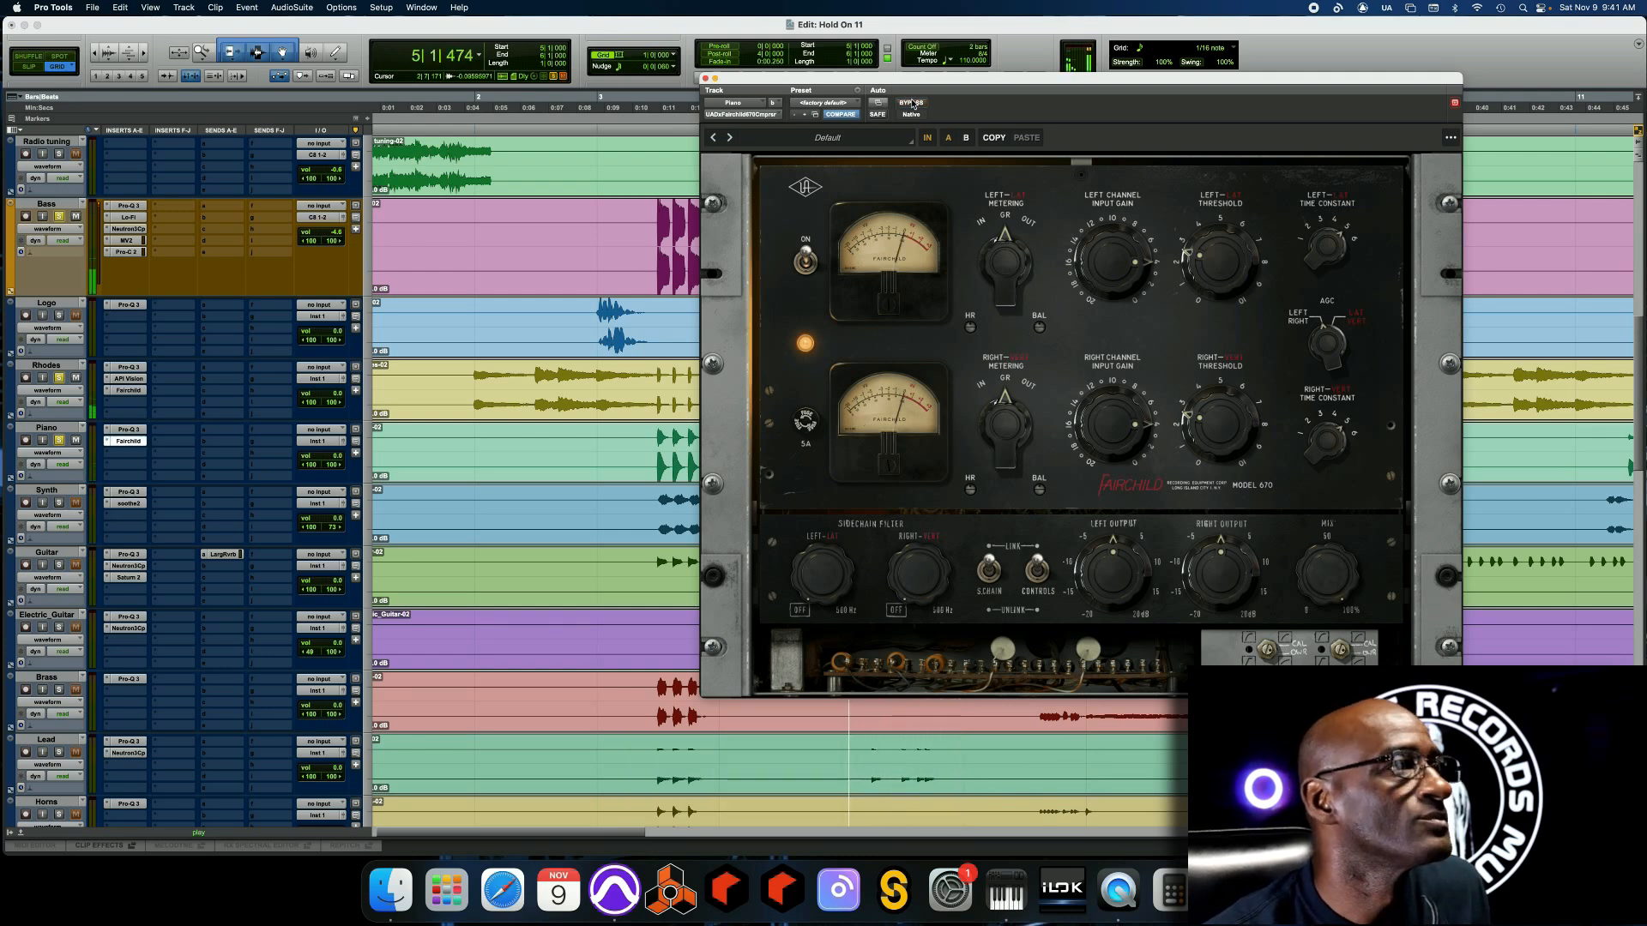
{"action": "left_click", "coordinate": [911, 103]}
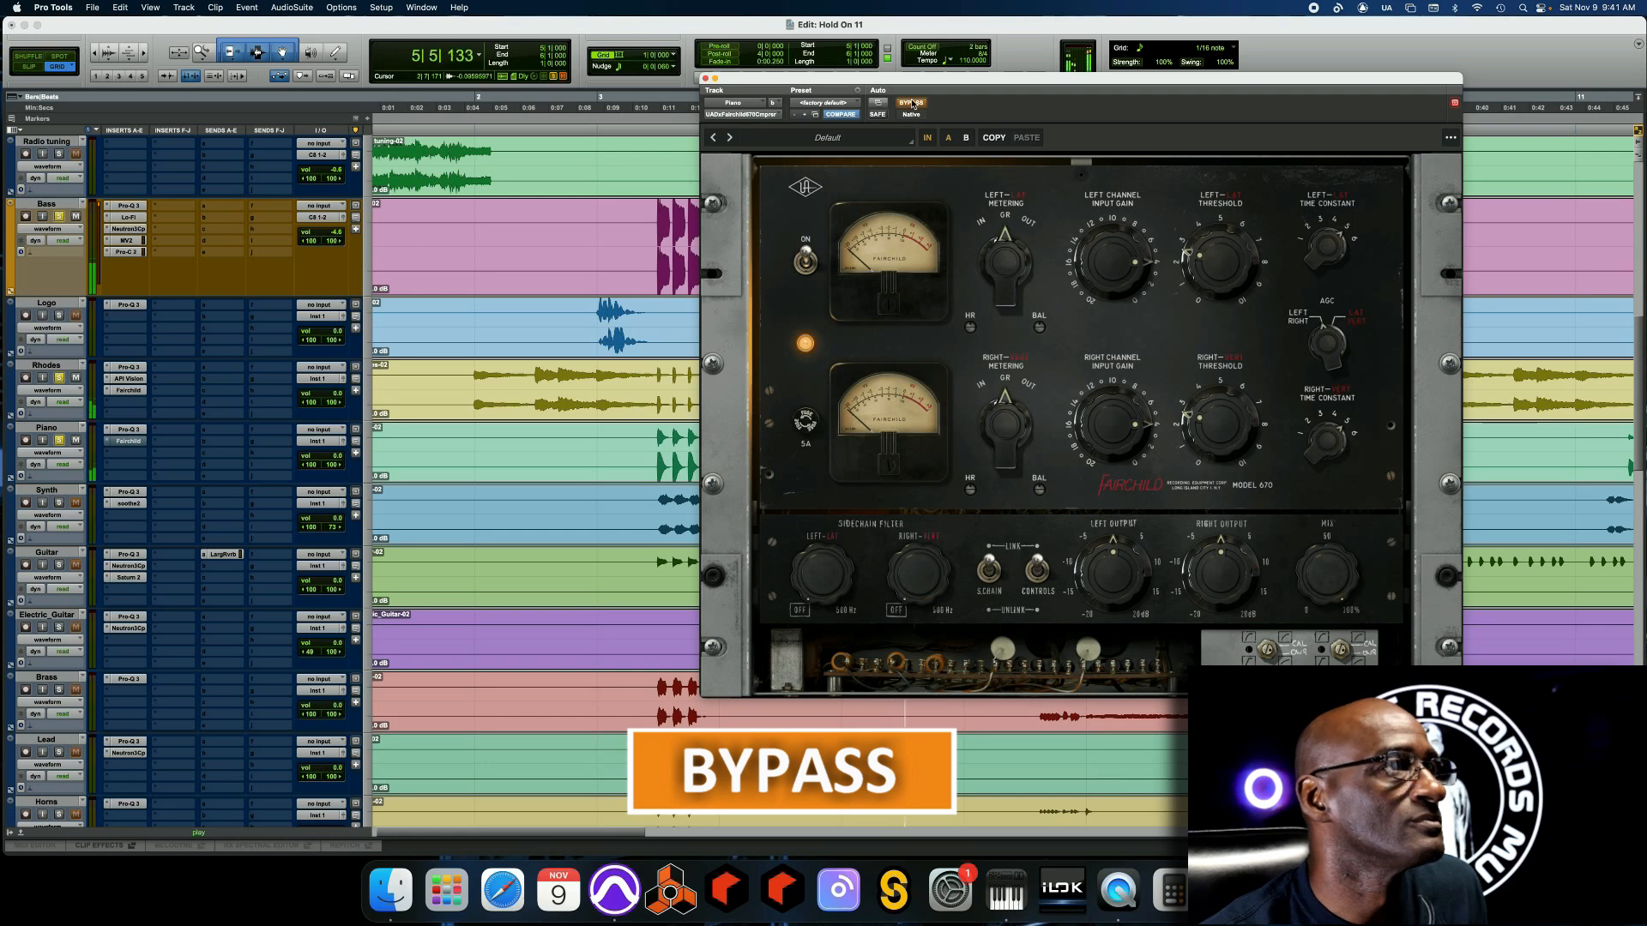
{"action": "left_click", "coordinate": [911, 103]}
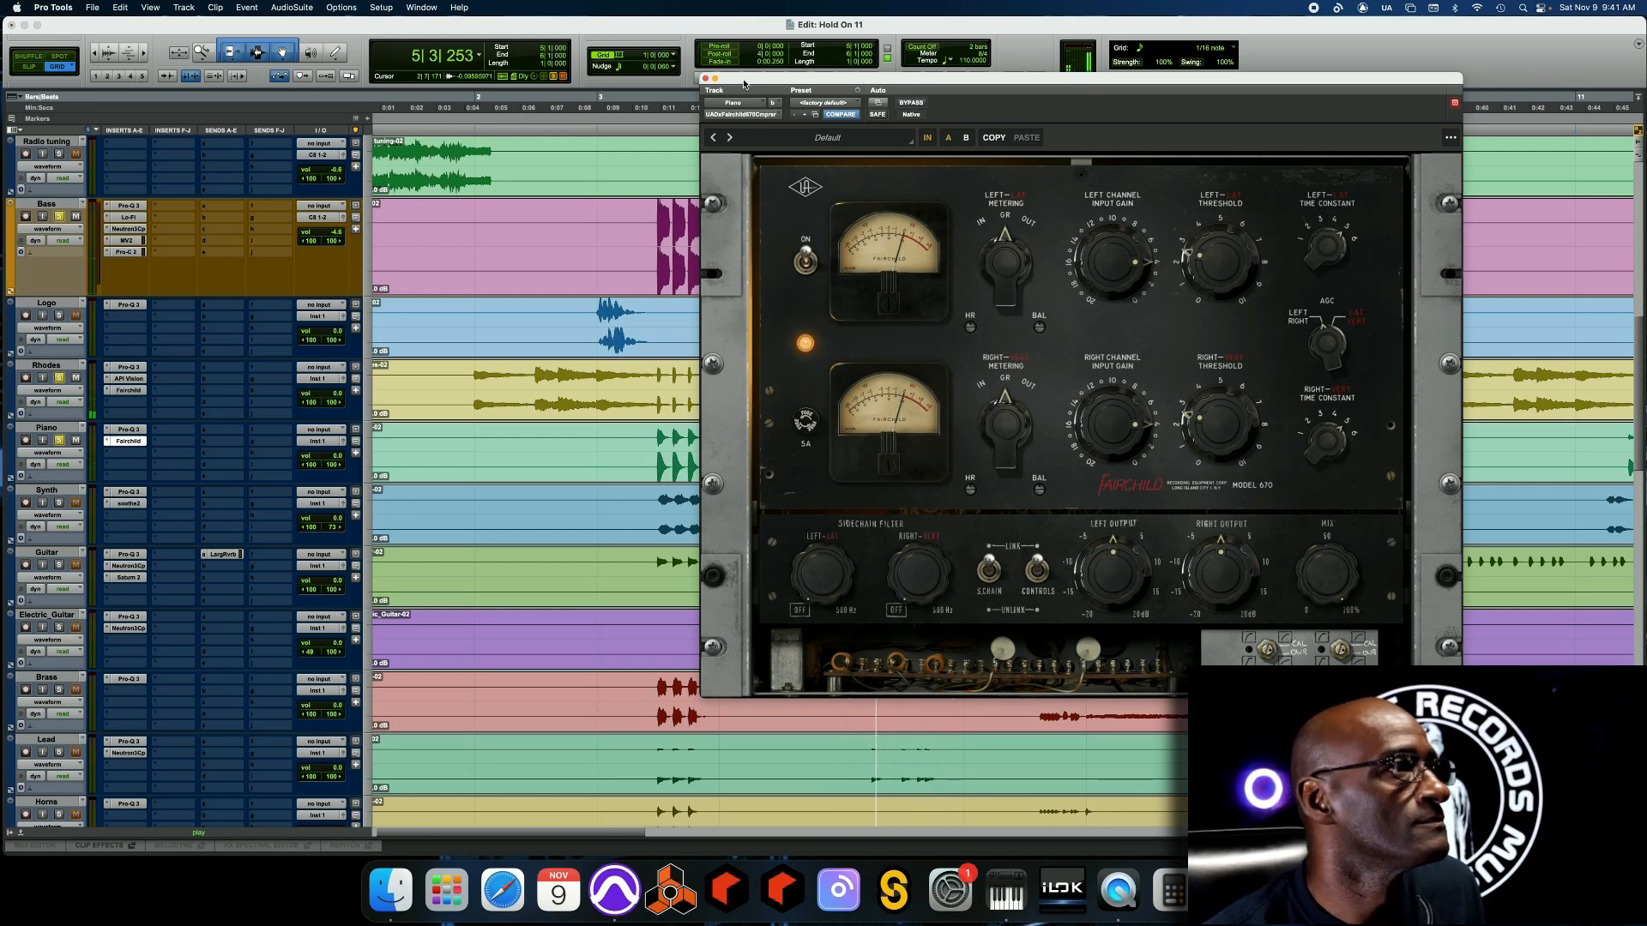
{"action": "key", "text": "space"}
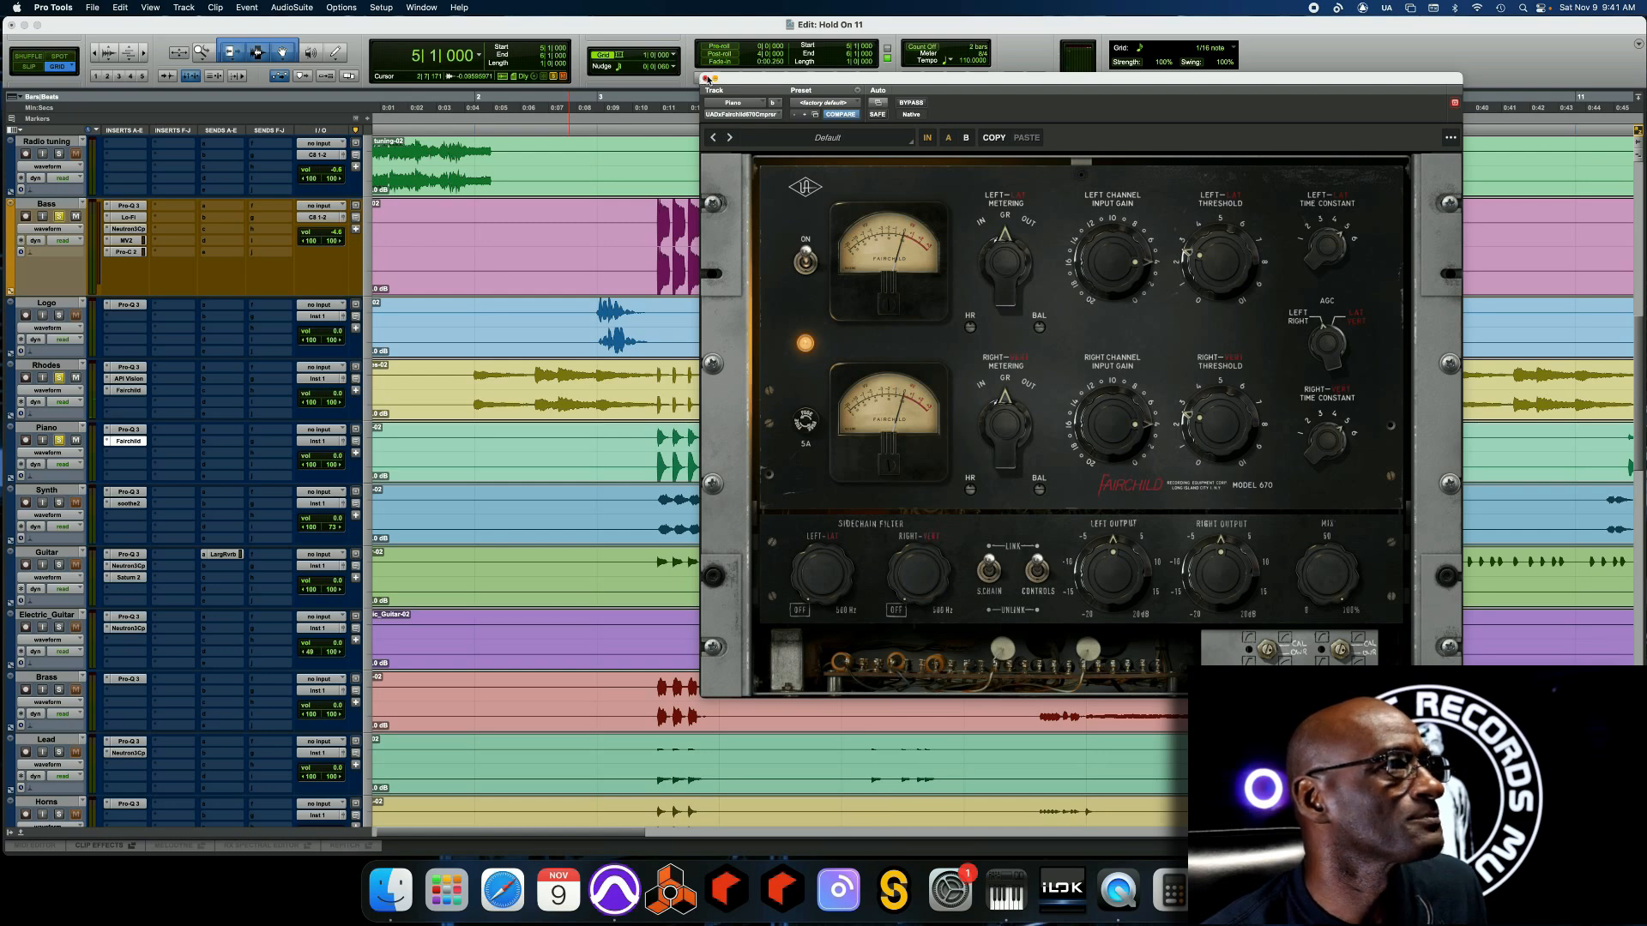
{"action": "left_click", "coordinate": [706, 79]}
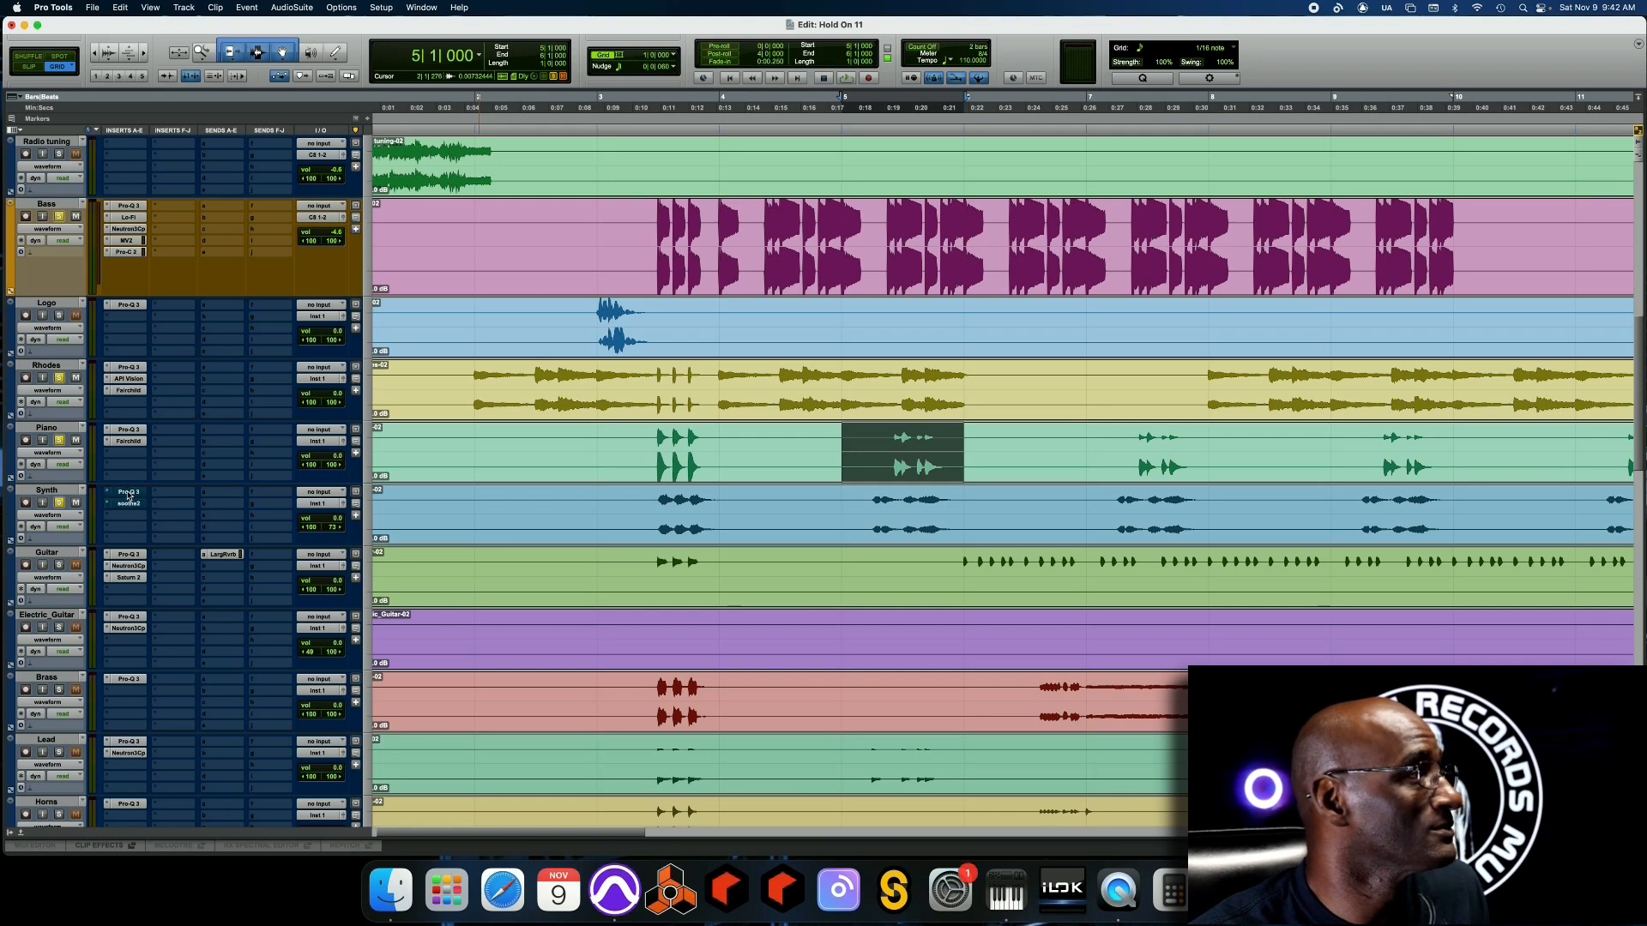
Audition the Synth track's Pro-Q 3 EQ bypassed and active during playback, leave it active and close the plug-in
{"action": "key", "text": "space"}
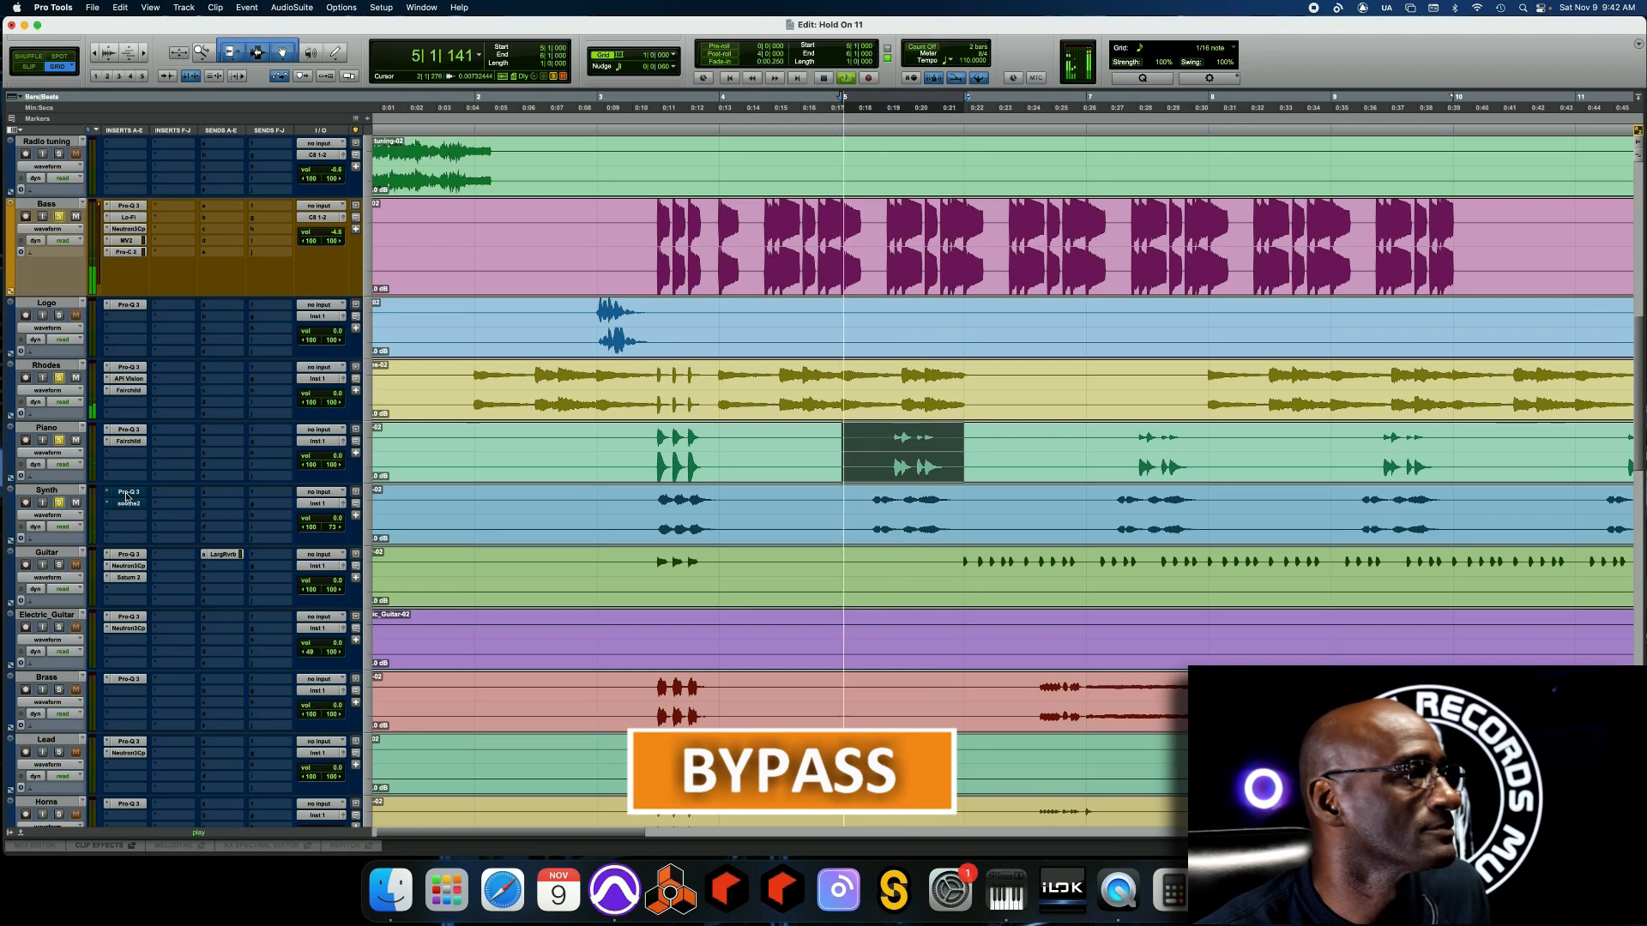
{"action": "left_click", "coordinate": [127, 492]}
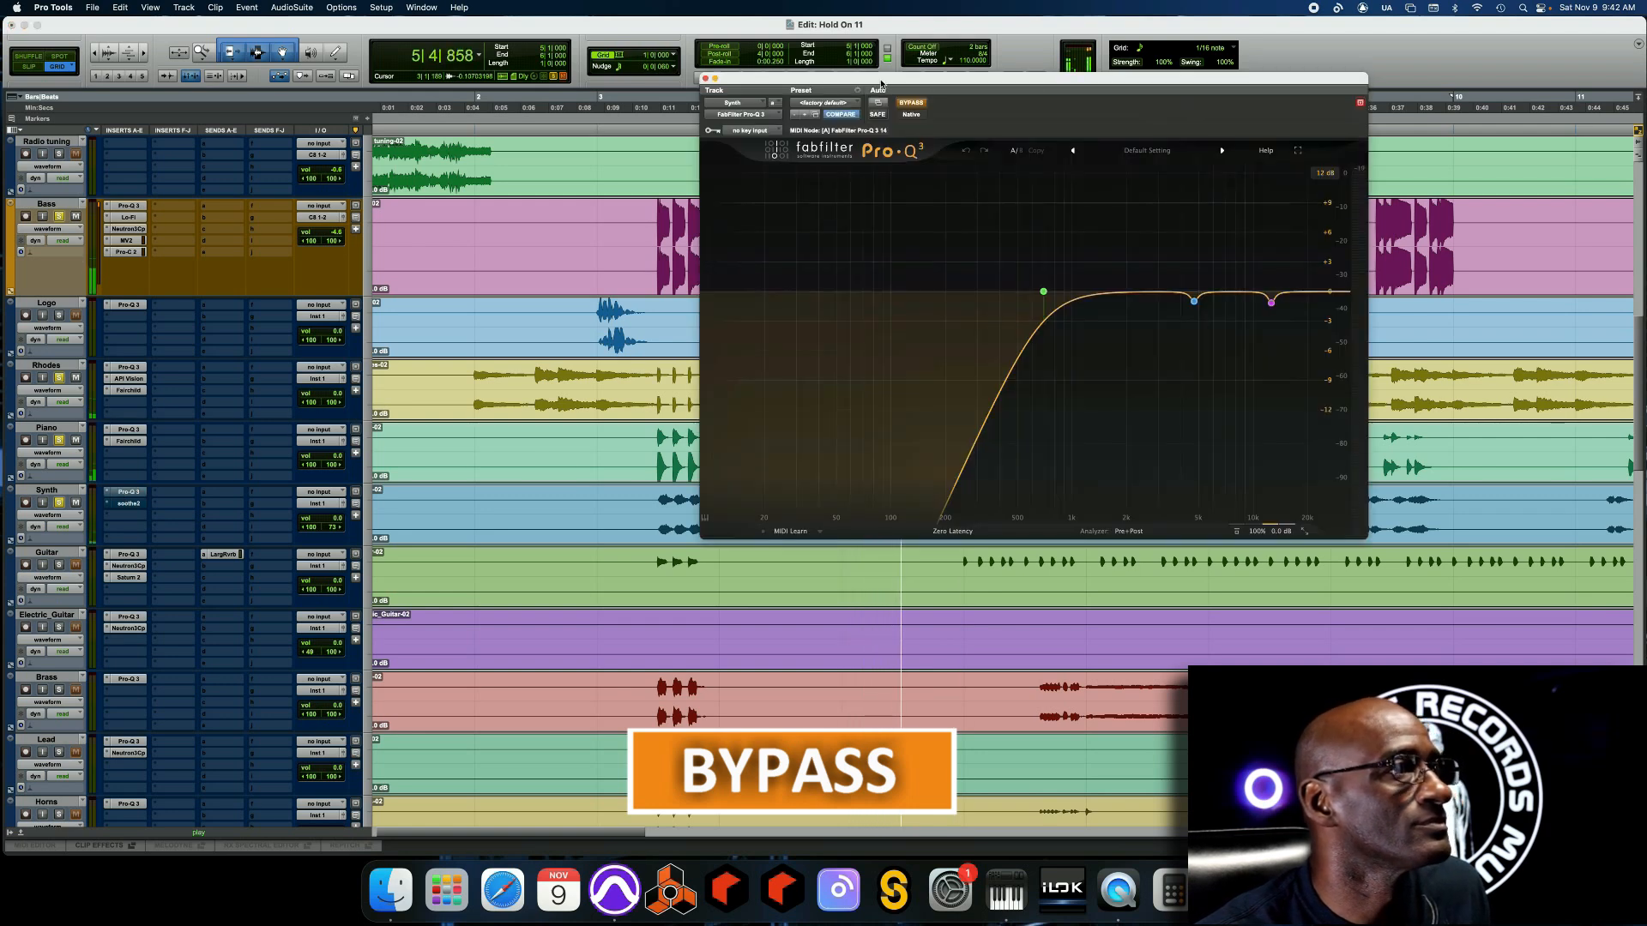
{"action": "left_click_drag", "start_coordinate": [1025, 79], "coordinate": [1155, 77]}
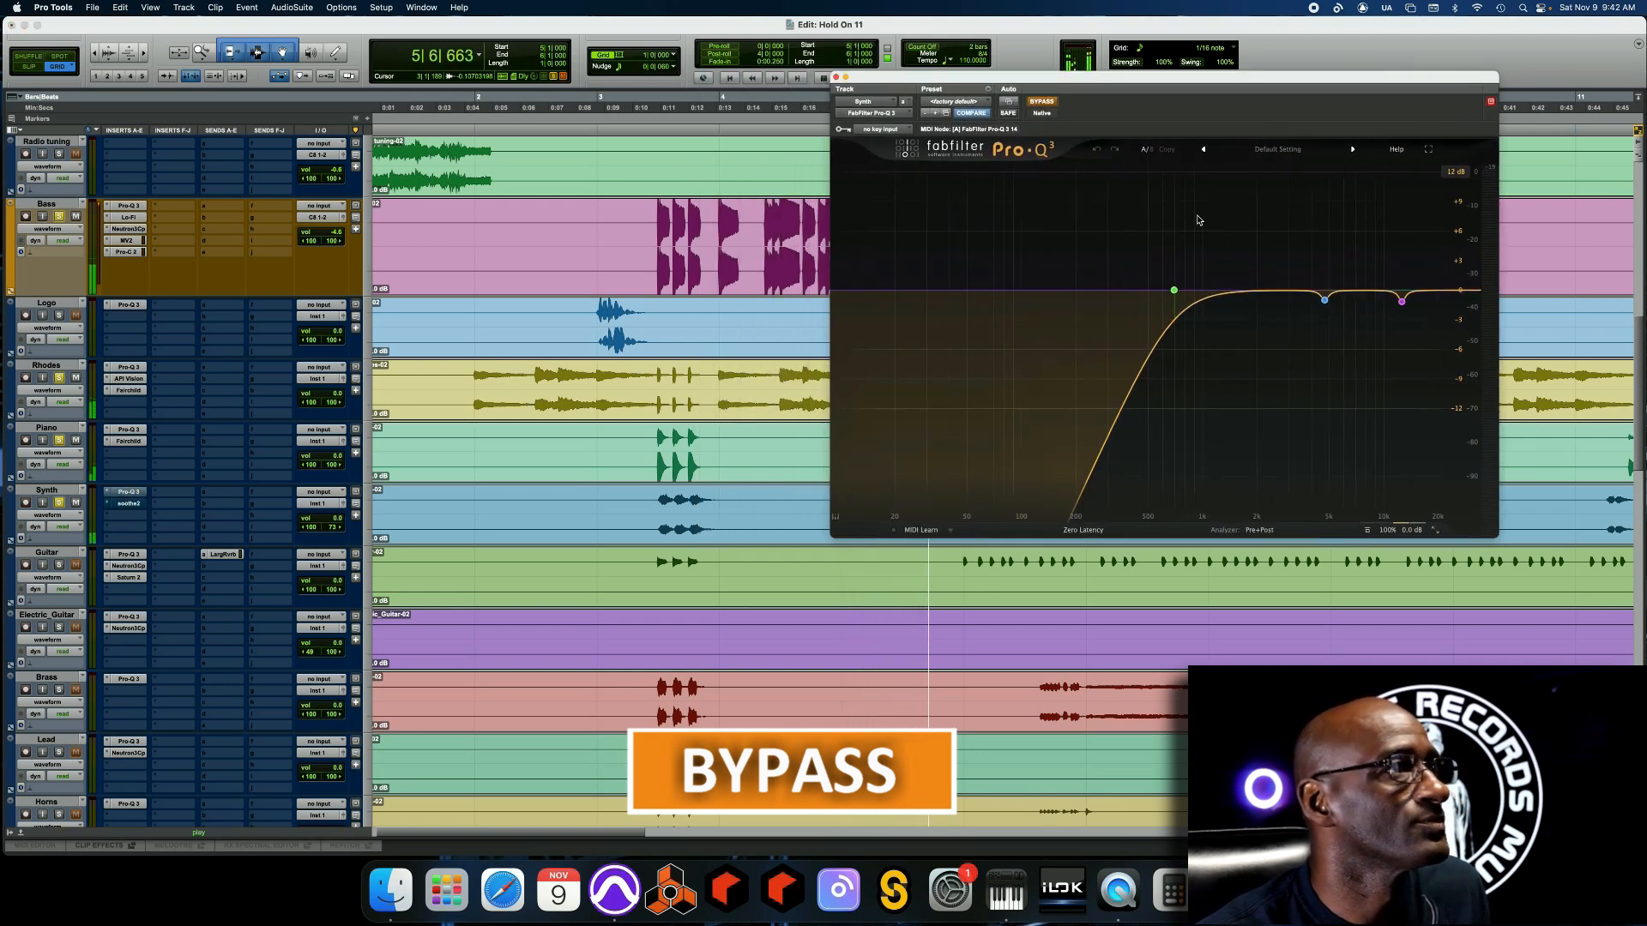
{"action": "left_click", "coordinate": [1041, 101]}
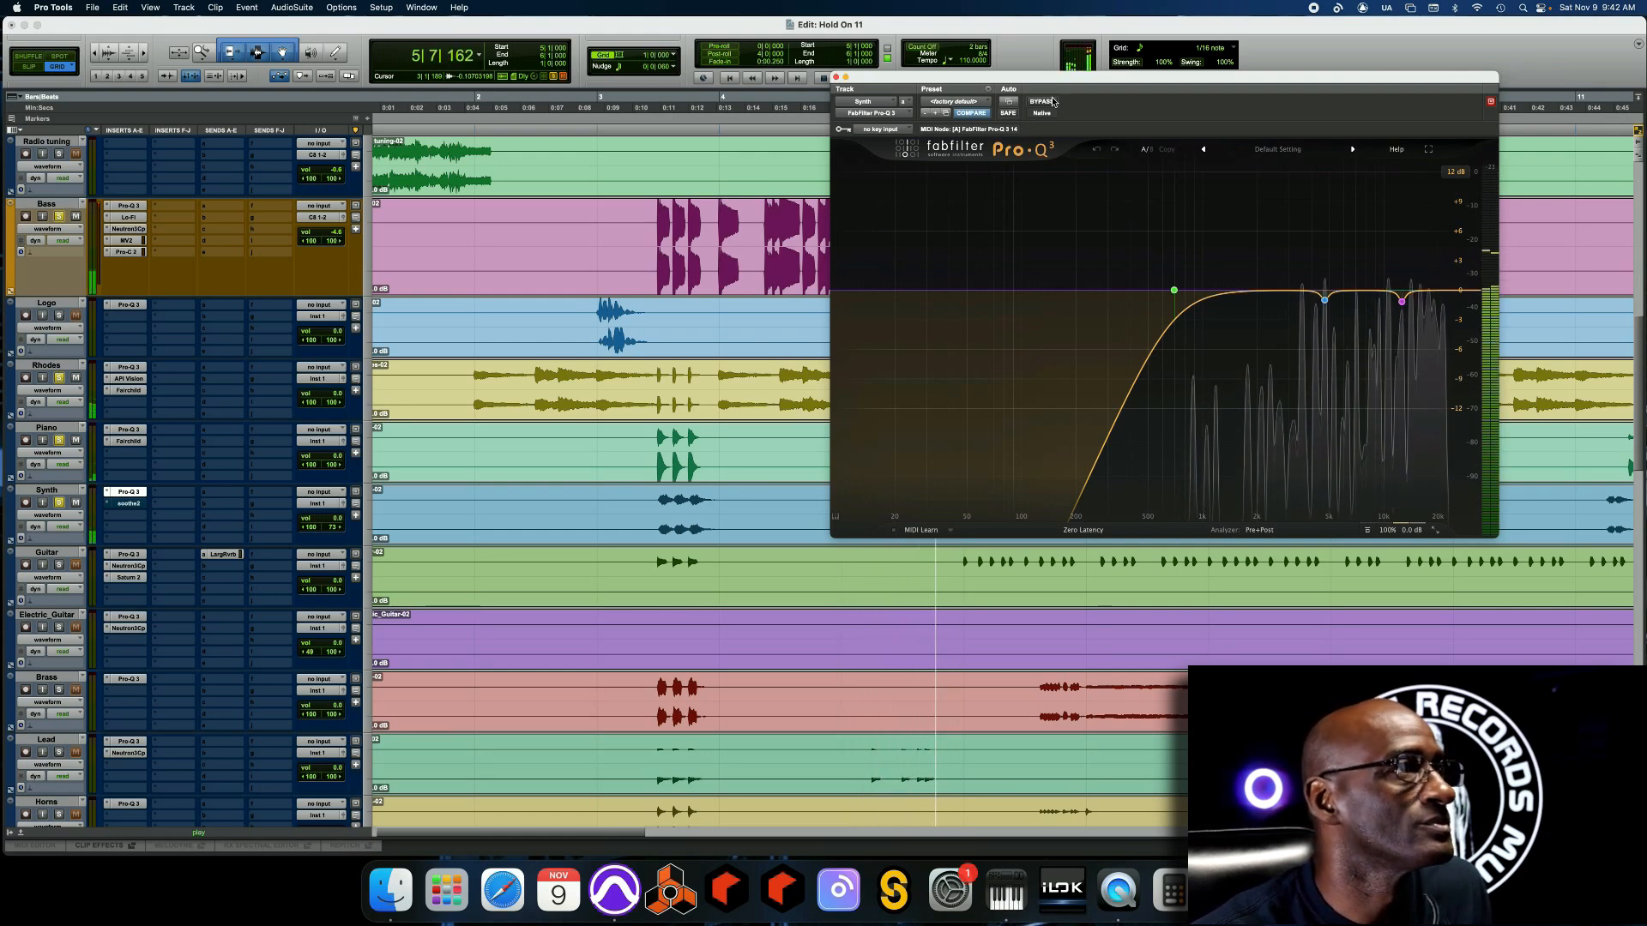
{"action": "left_click", "coordinate": [1040, 101]}
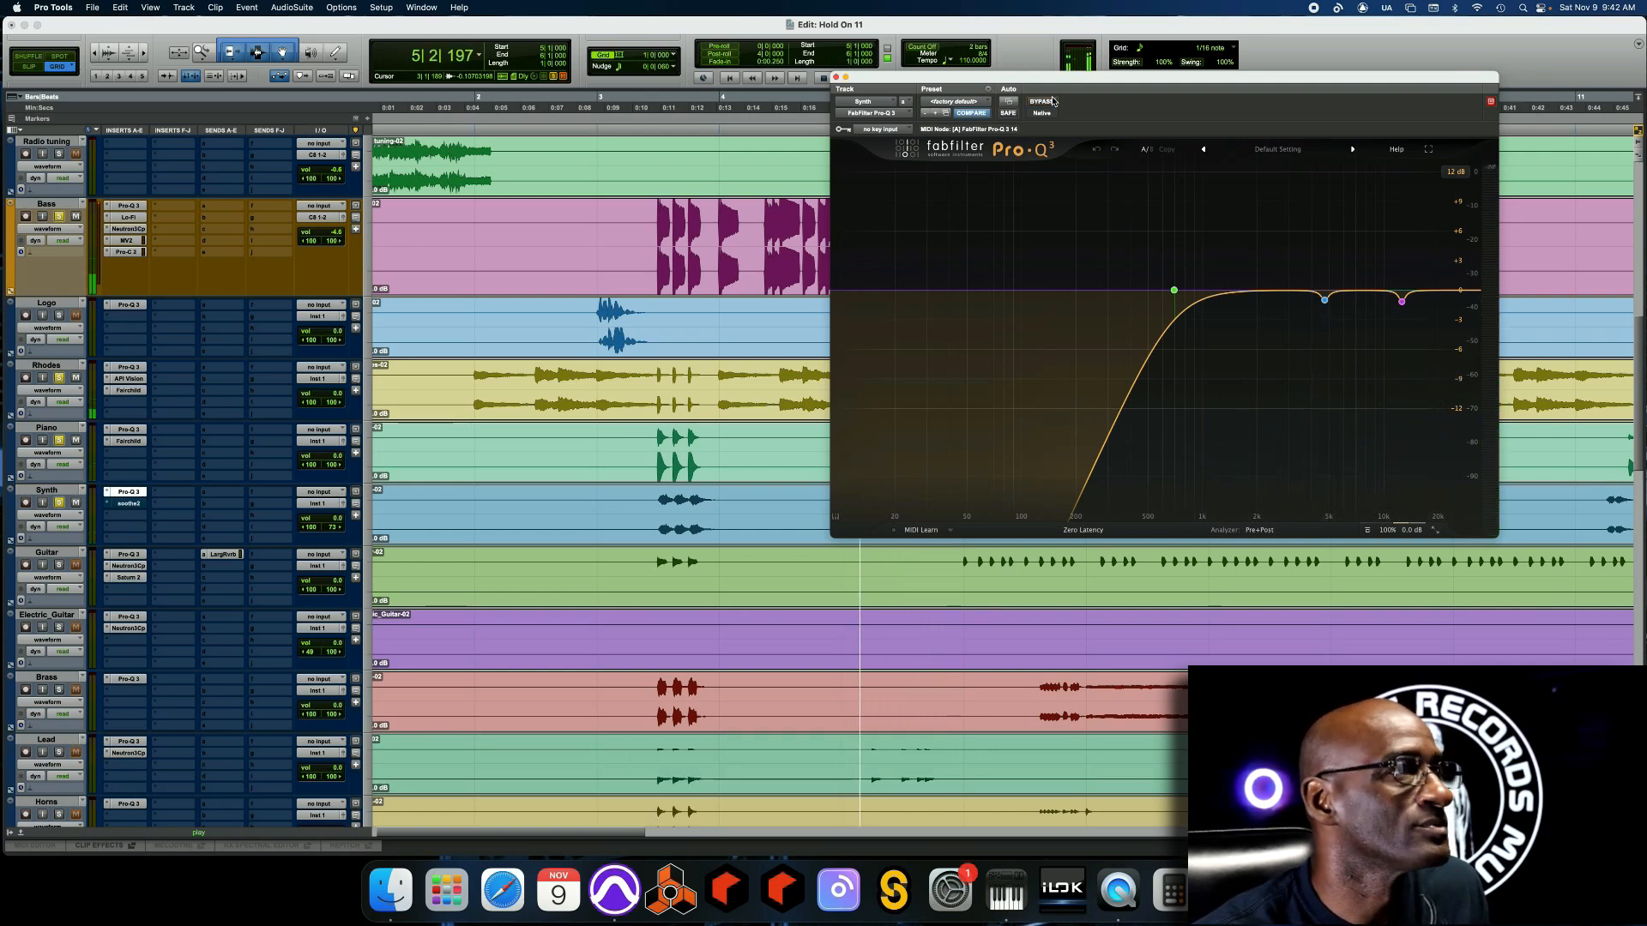
{"action": "left_click", "coordinate": [1051, 102]}
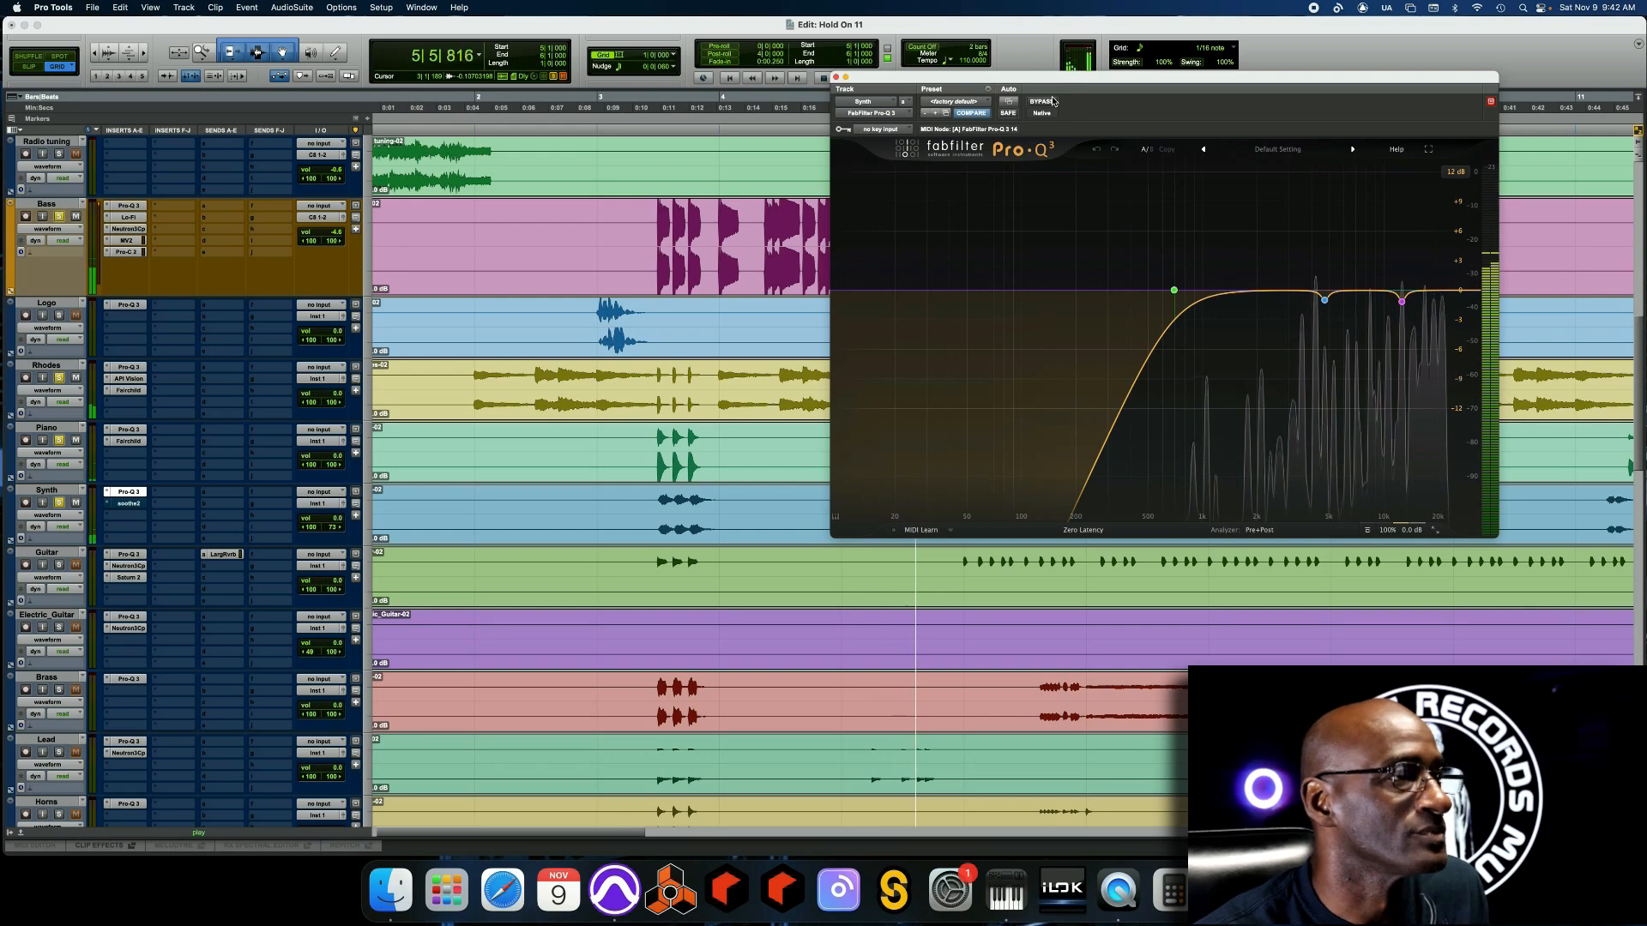
{"action": "key", "text": "space"}
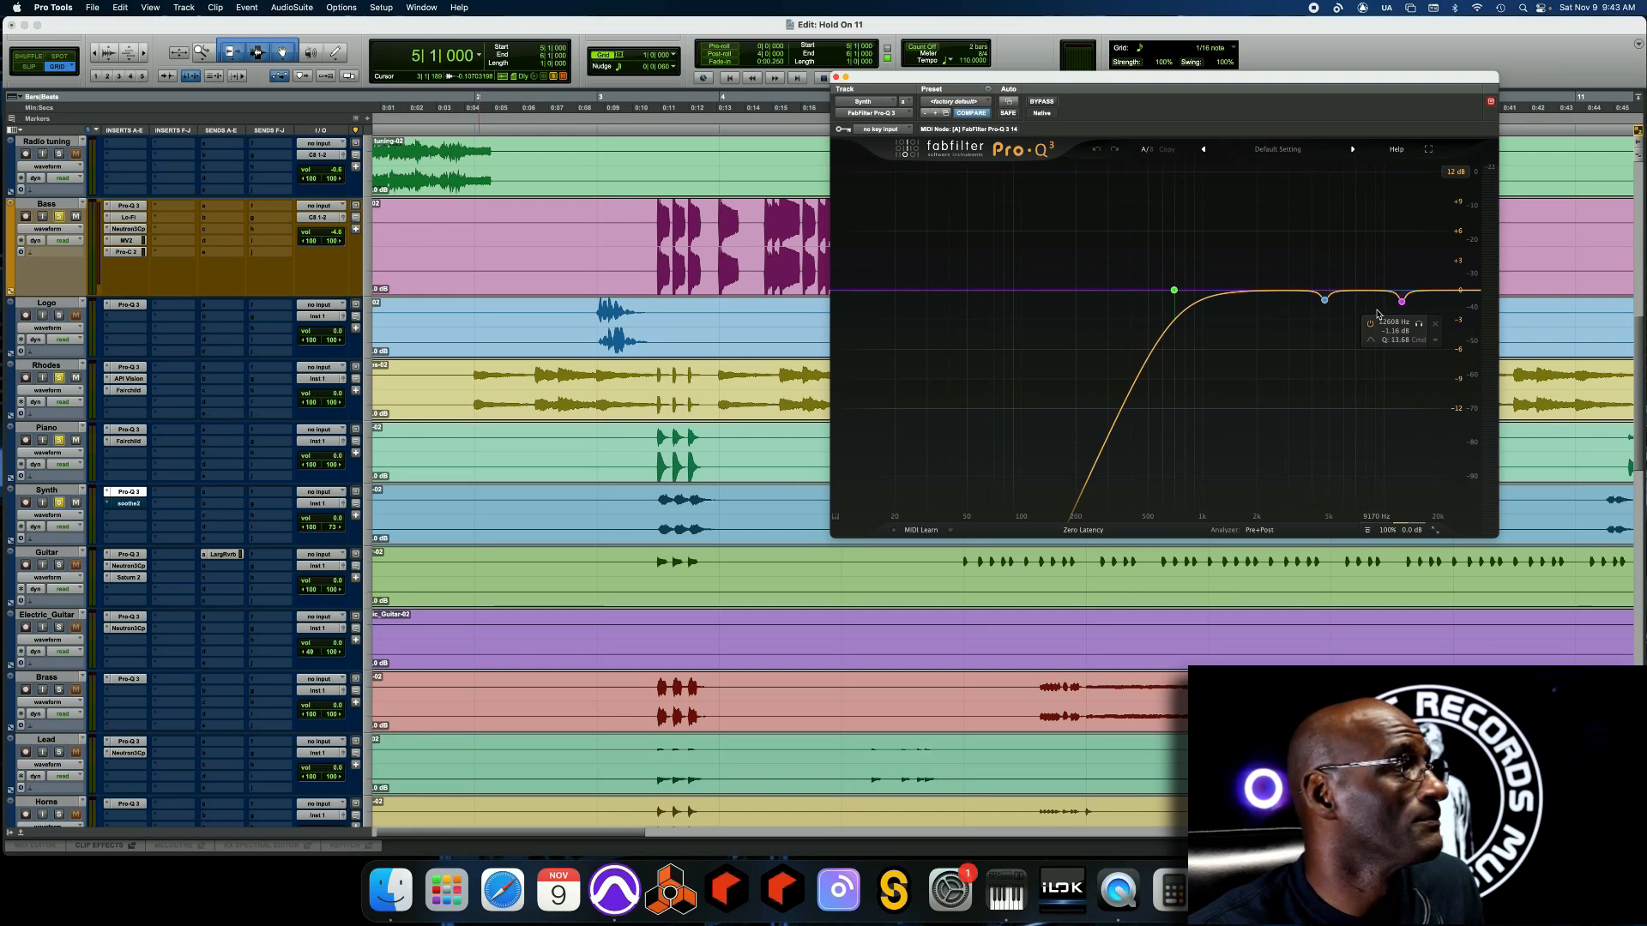
{"action": "left_click", "coordinate": [836, 78]}
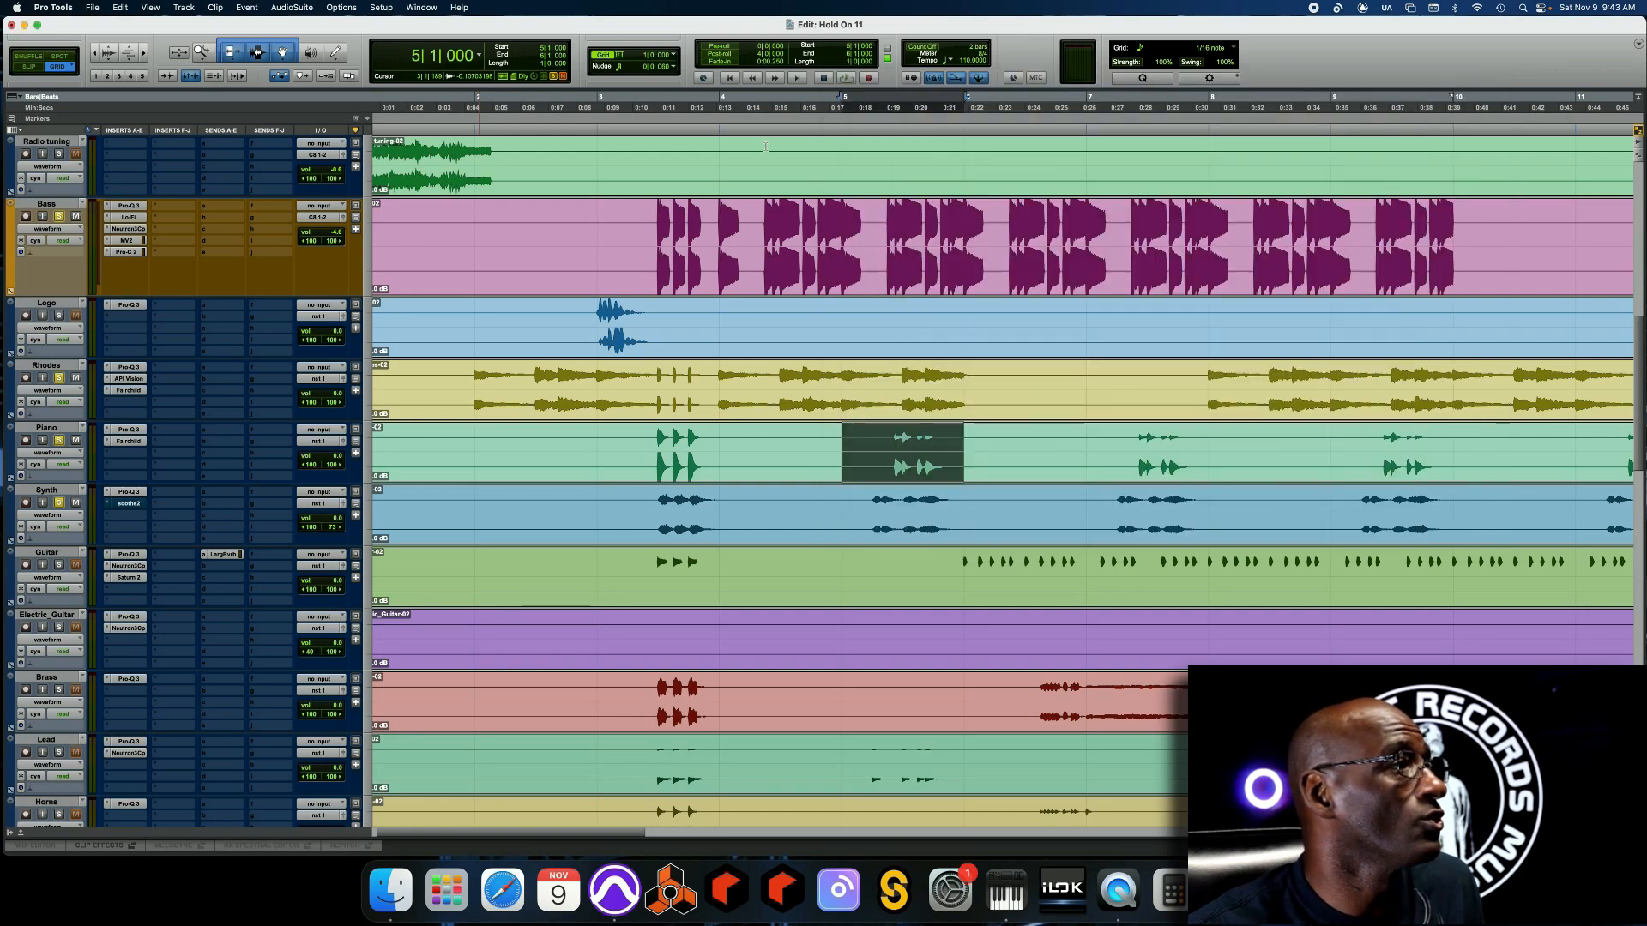
Activate the Synth track's soothe2, compare it with bypass during playback, leave it active and close the plug-in
{"action": "left_click", "coordinate": [120, 506]}
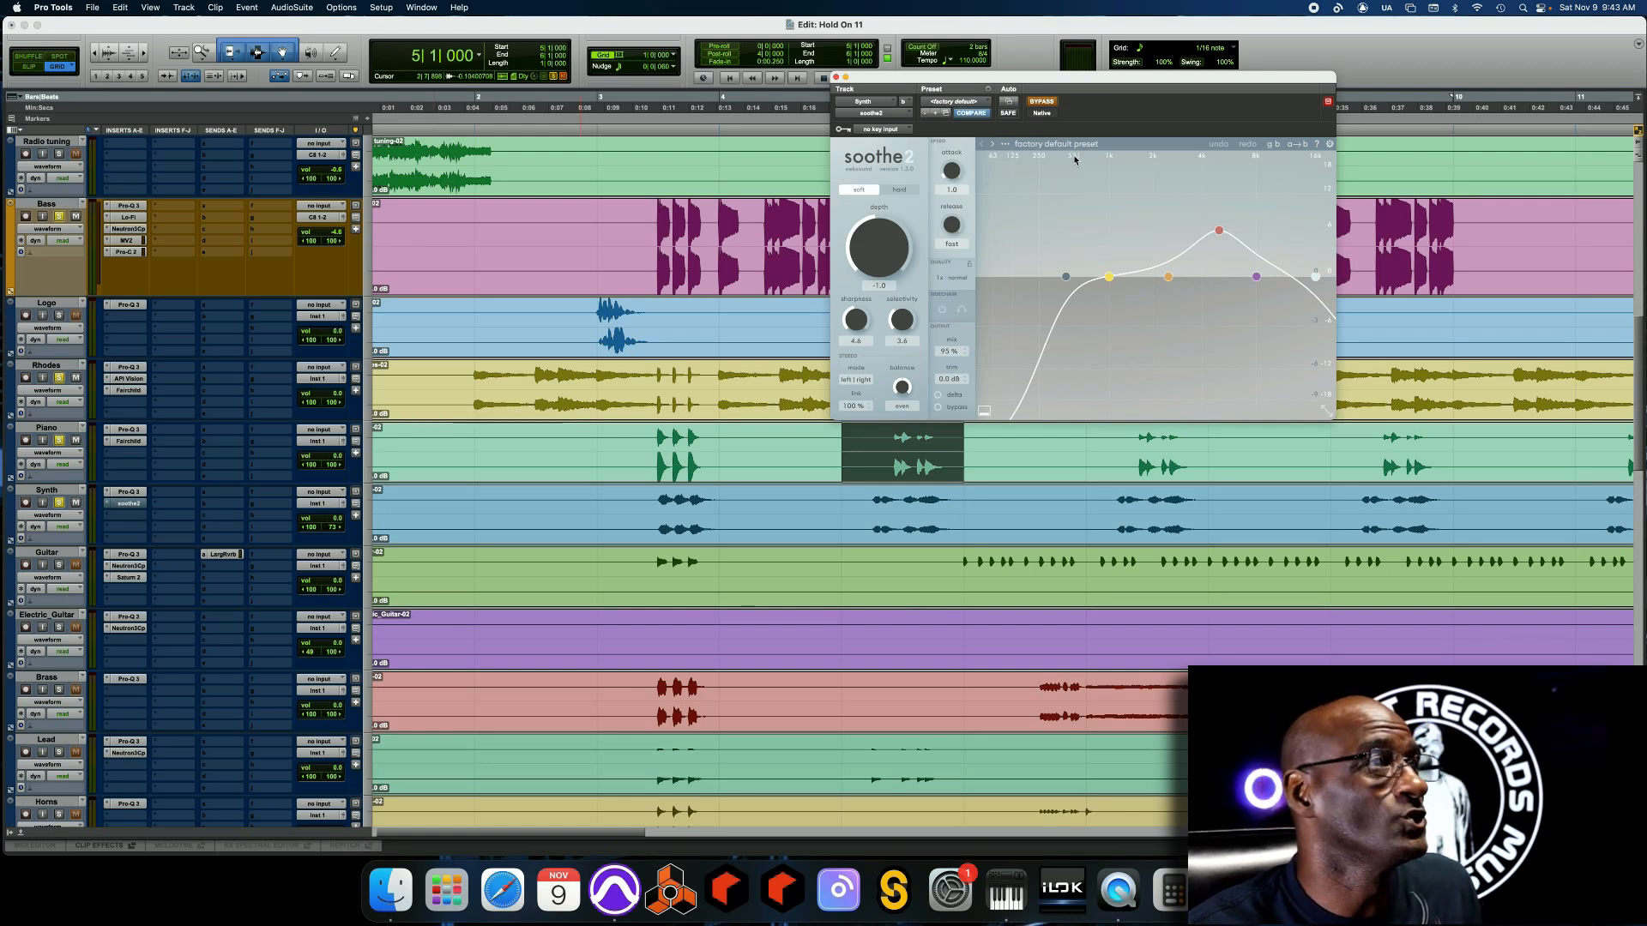
{"action": "left_click", "coordinate": [1037, 102]}
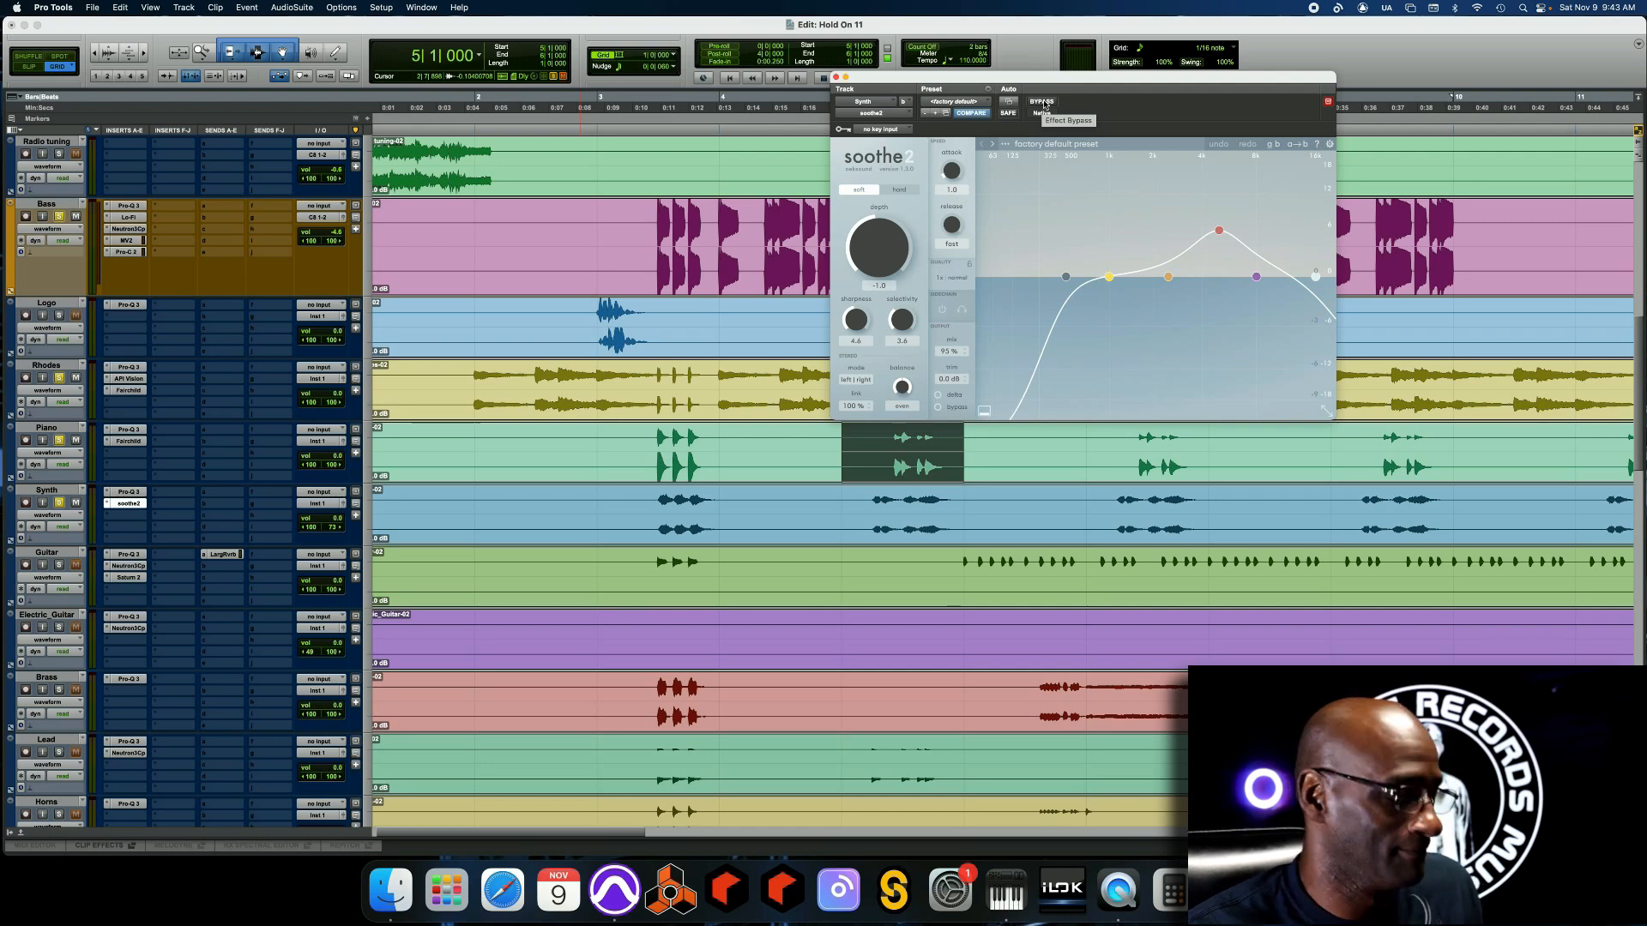
{"action": "key", "text": "space"}
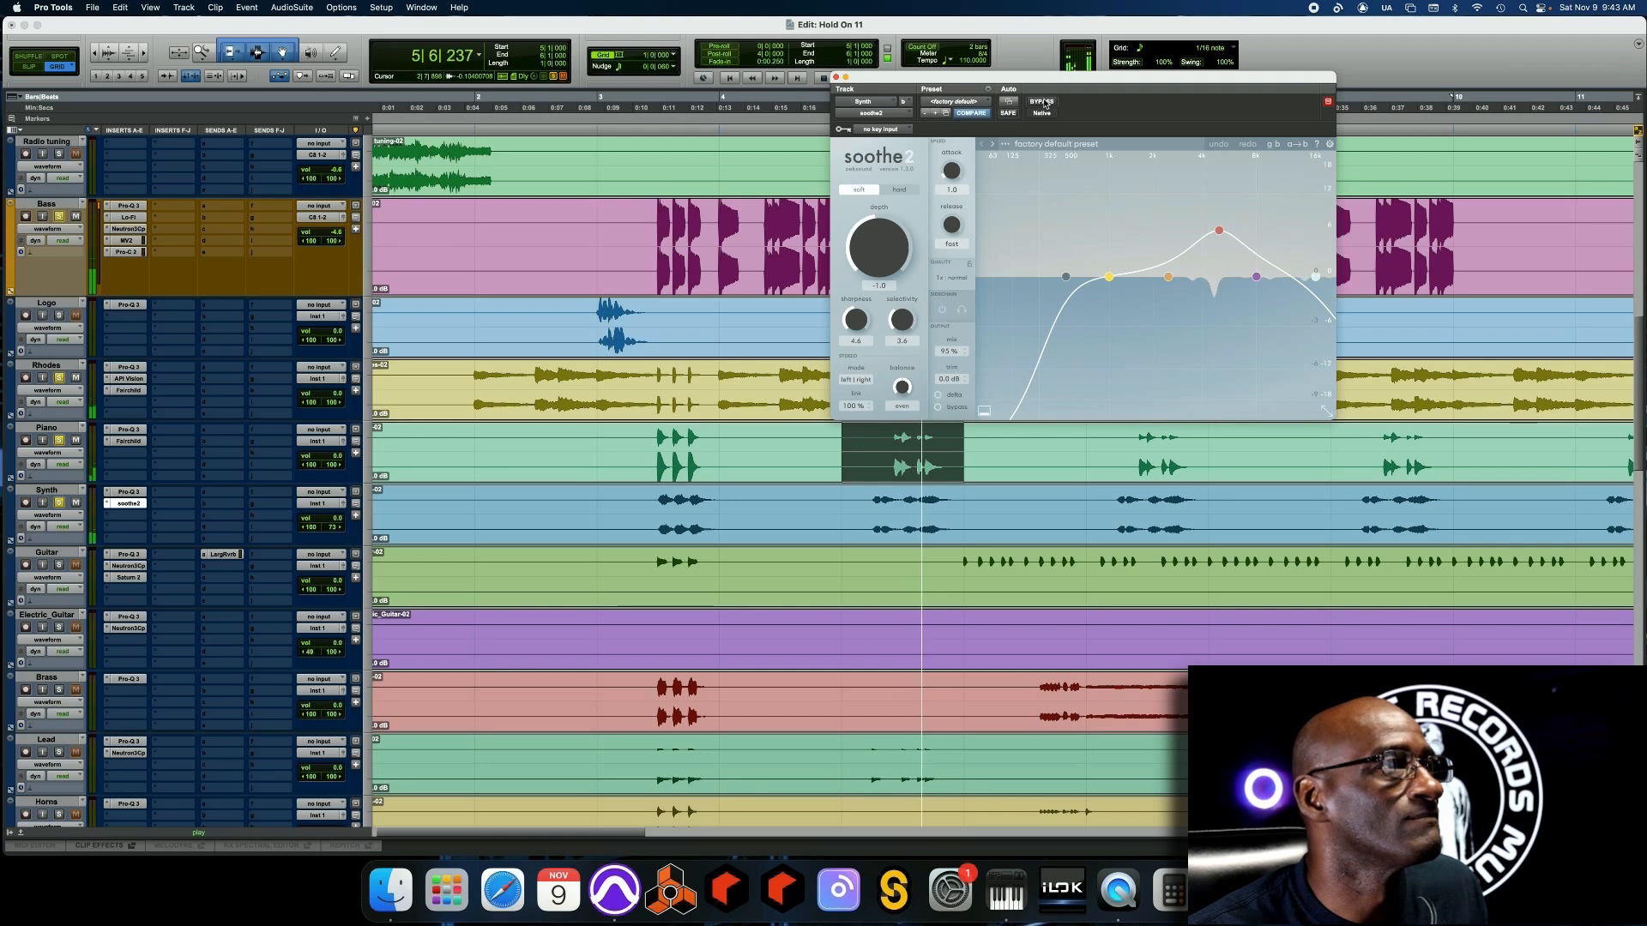
{"action": "left_click", "coordinate": [1043, 102]}
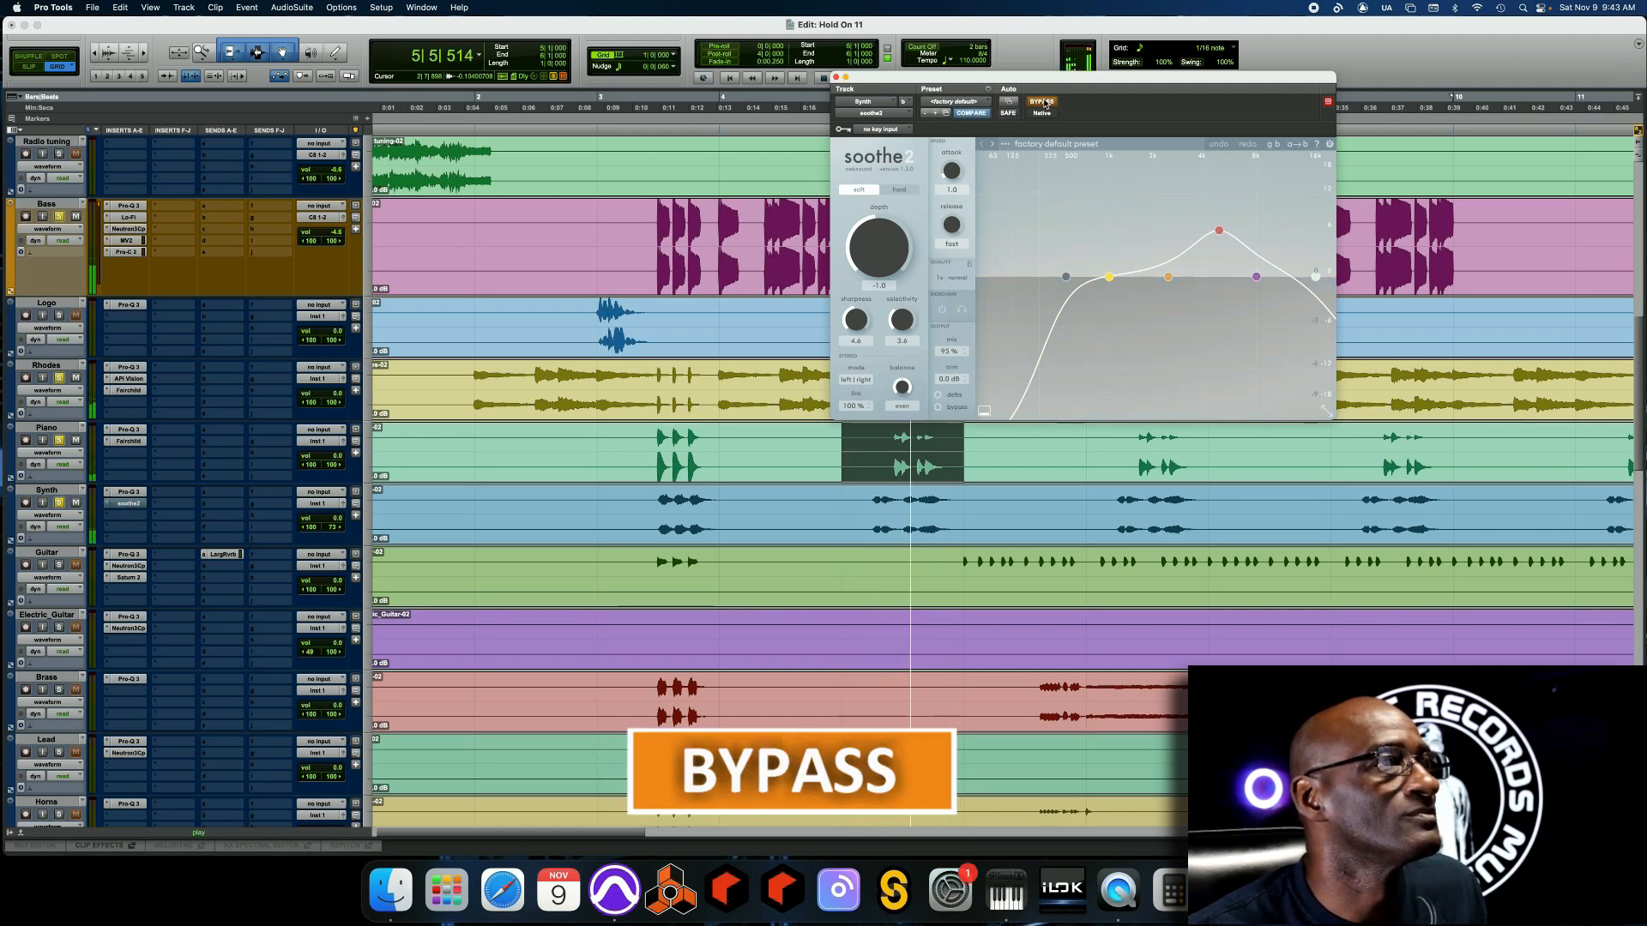
{"action": "left_click", "coordinate": [1043, 102]}
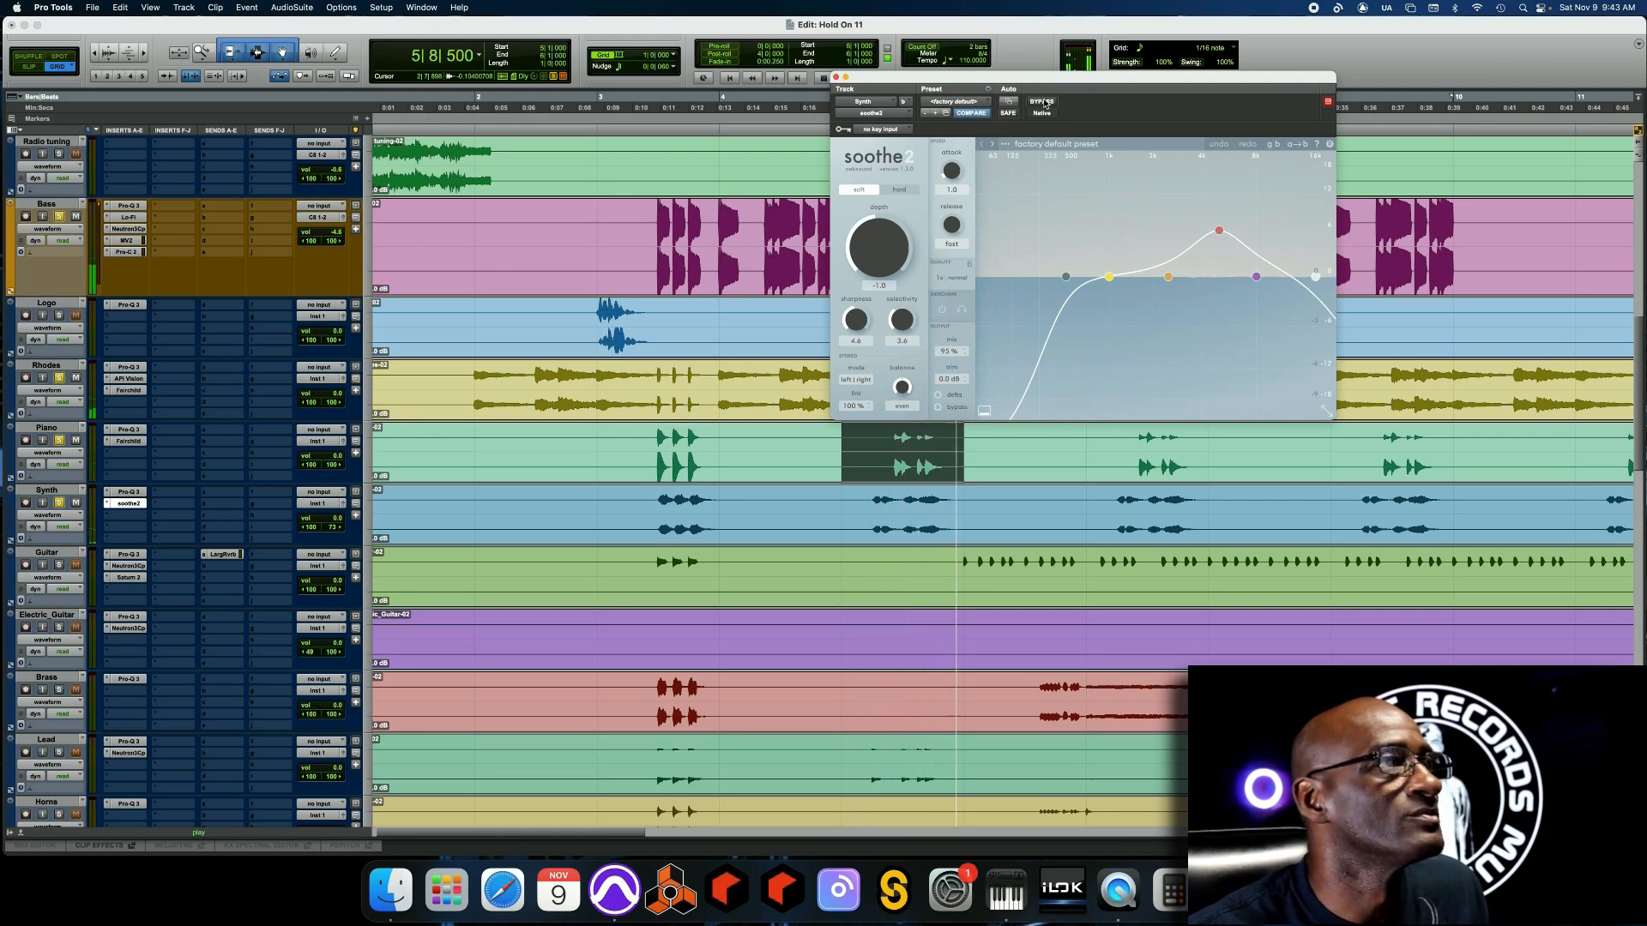
{"action": "left_click", "coordinate": [1043, 102]}
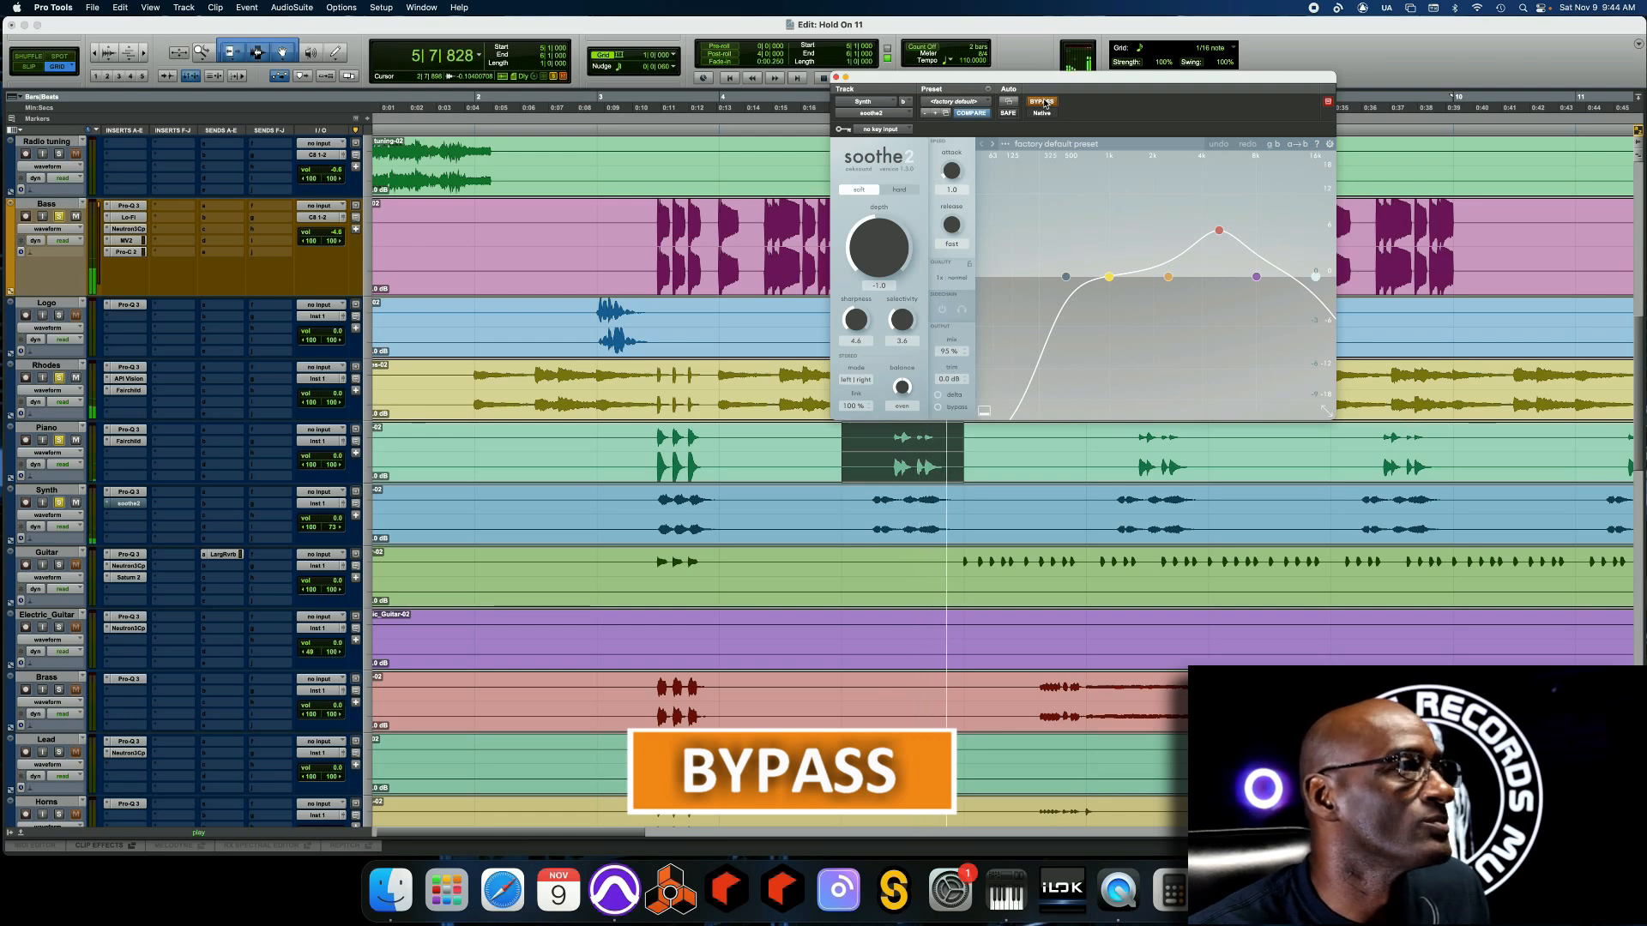
{"action": "left_click", "coordinate": [1042, 102]}
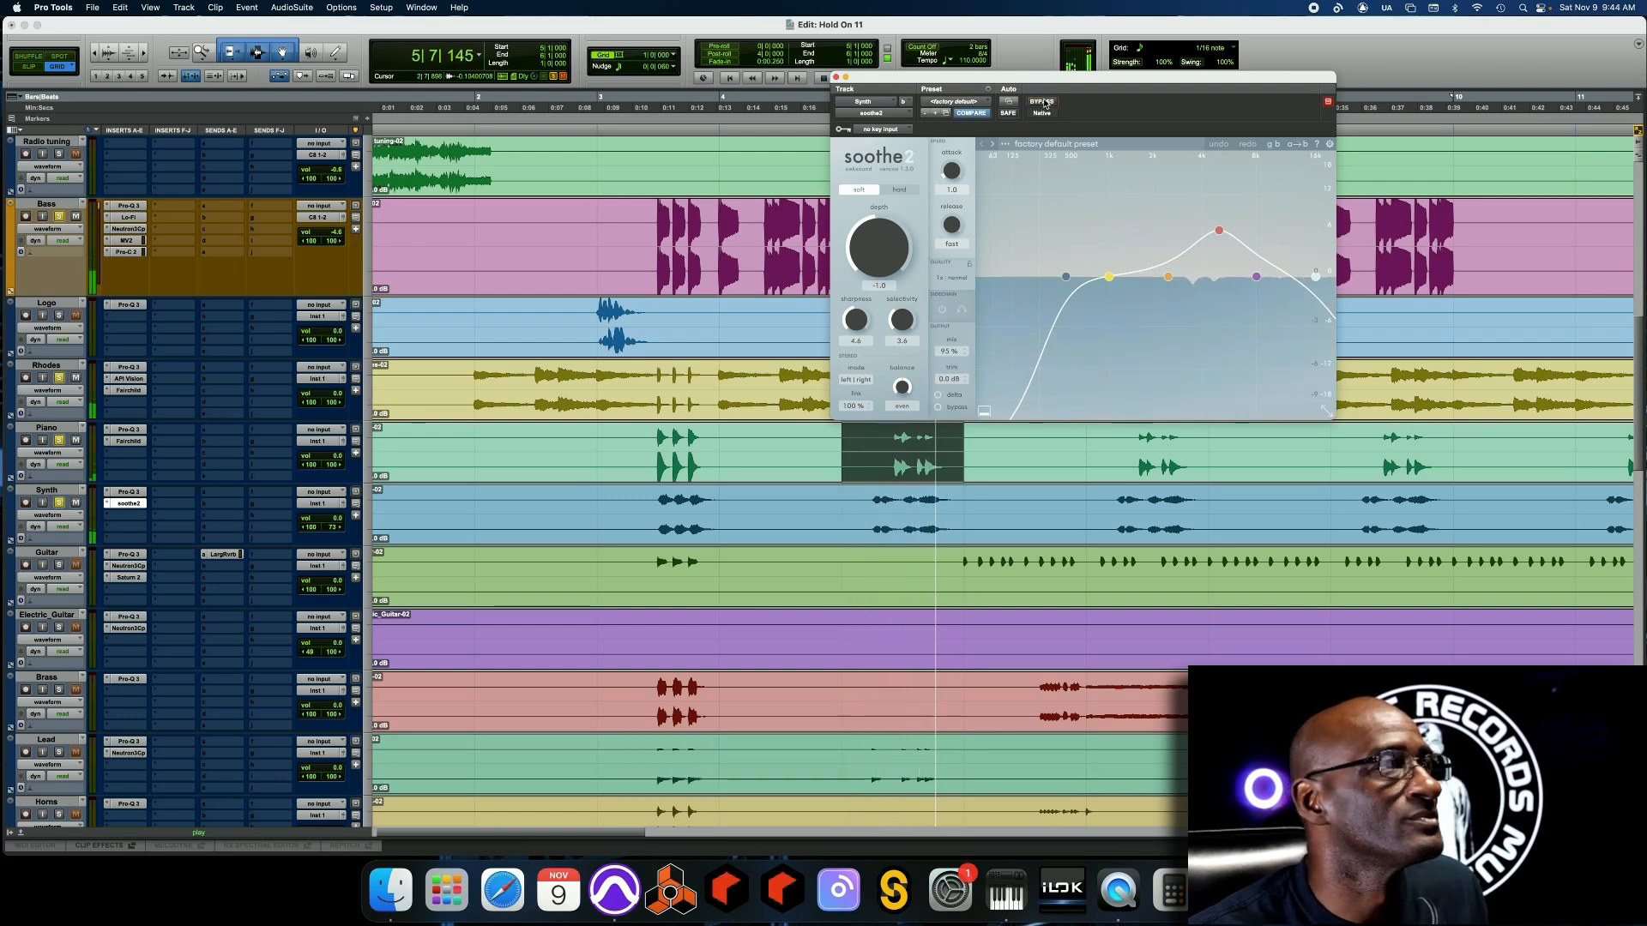
{"action": "key", "text": "space"}
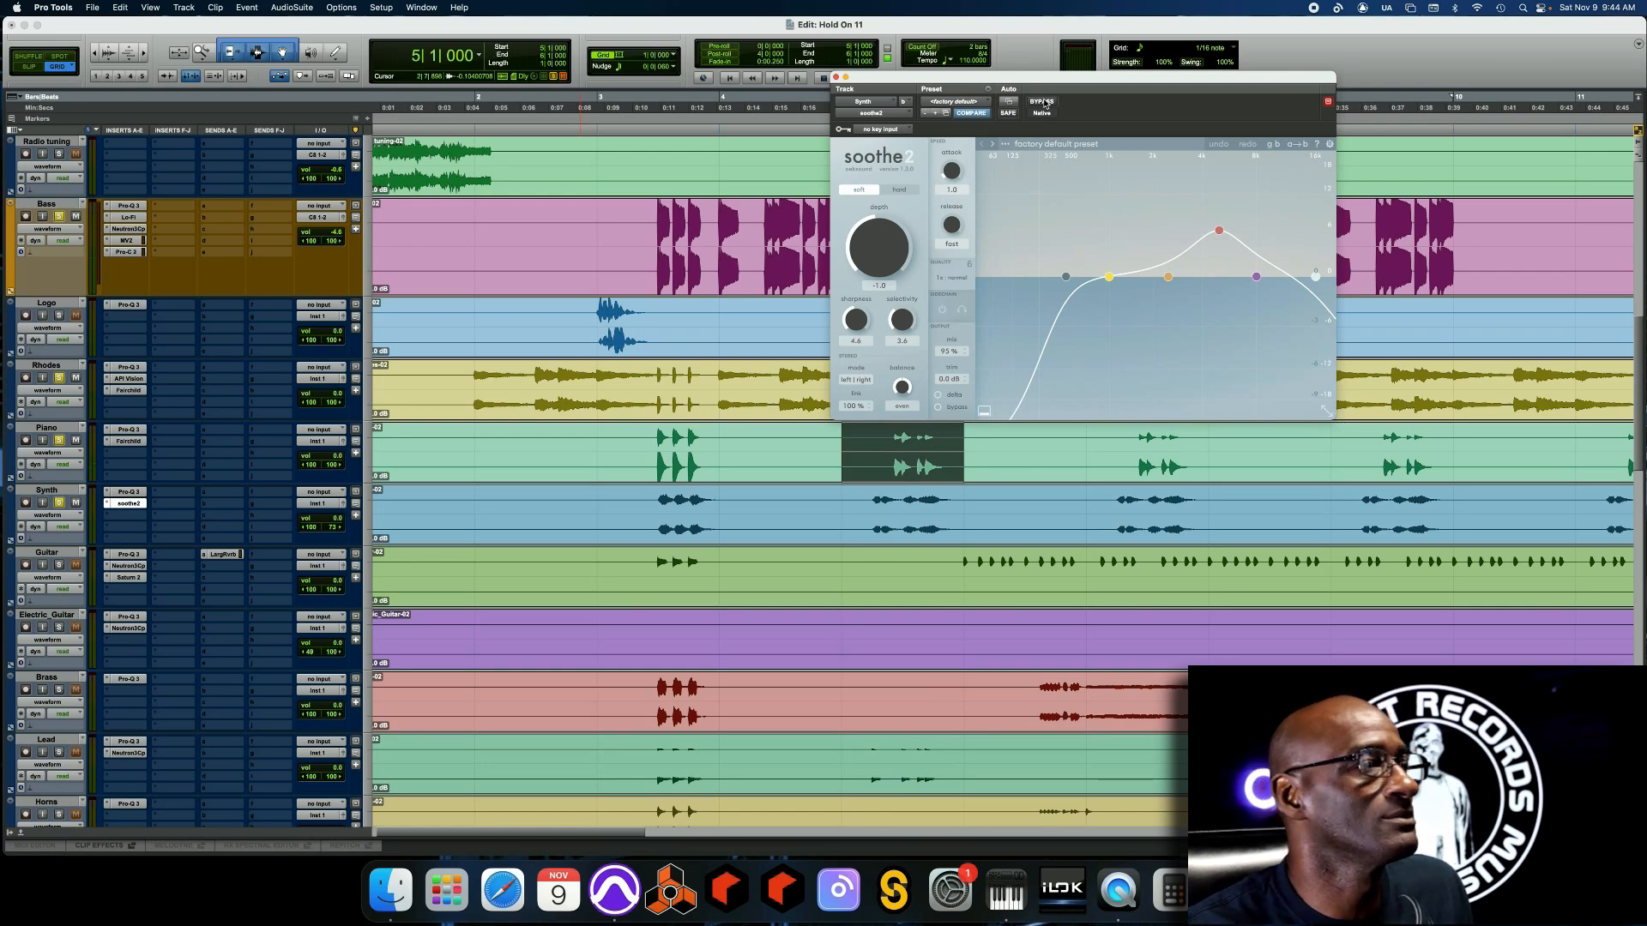
{"action": "left_click", "coordinate": [835, 77]}
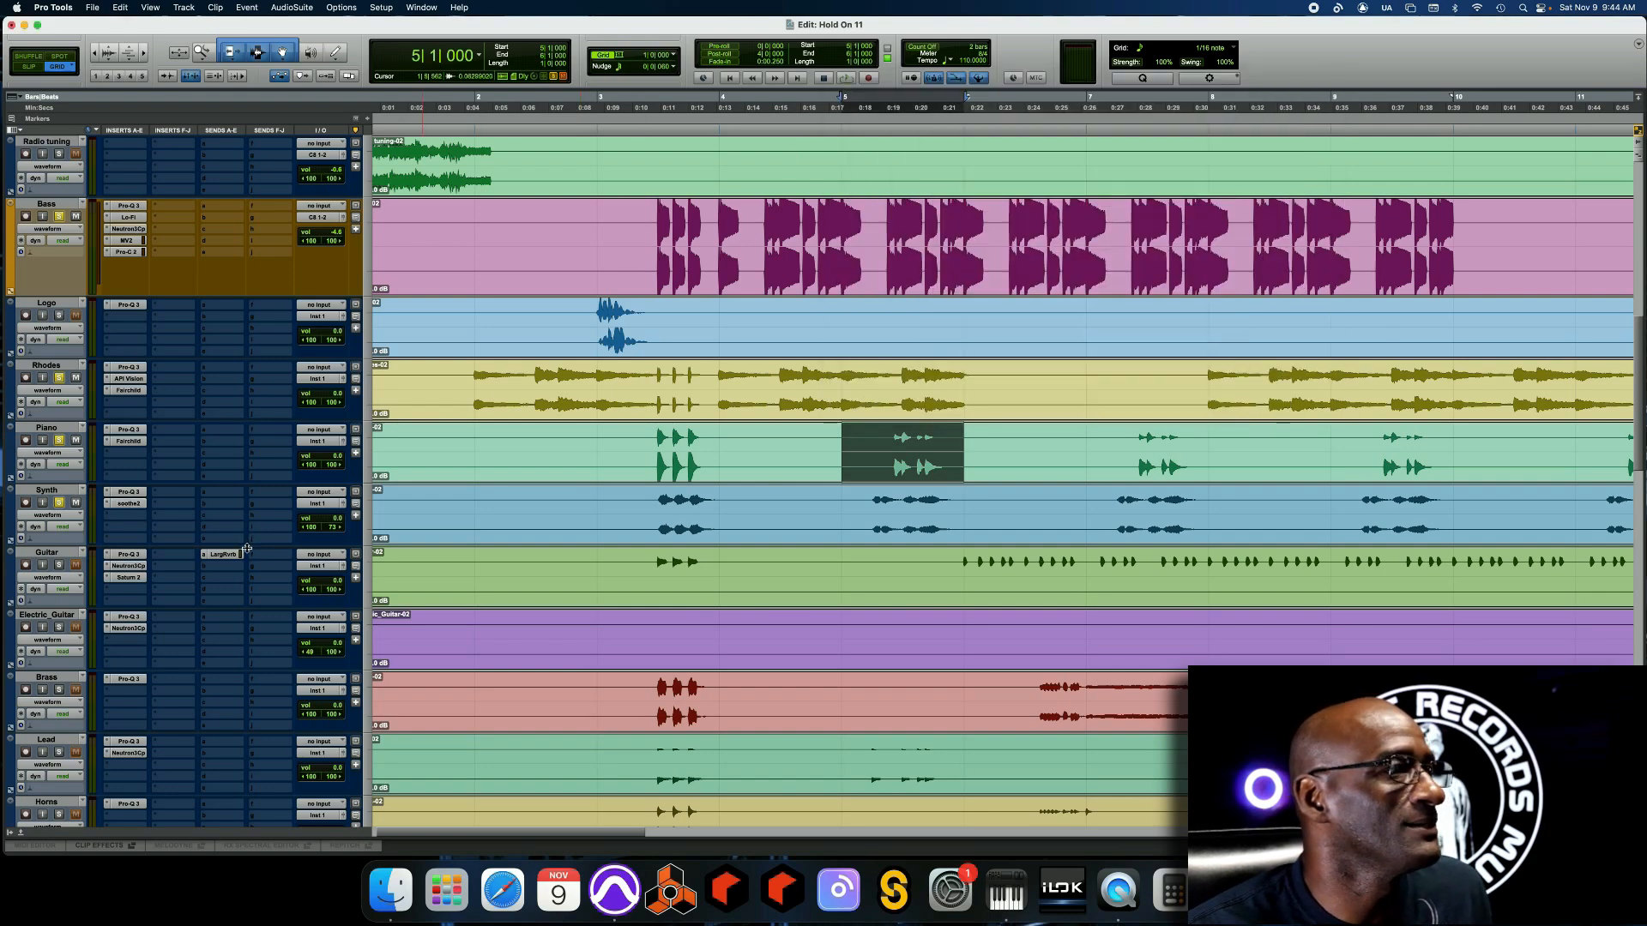
Solo the Guitar track and select its audio from bar 6 to bar 8
{"action": "scroll", "coordinate": [234, 560], "scroll_direction": "down", "scroll_amount": 3}
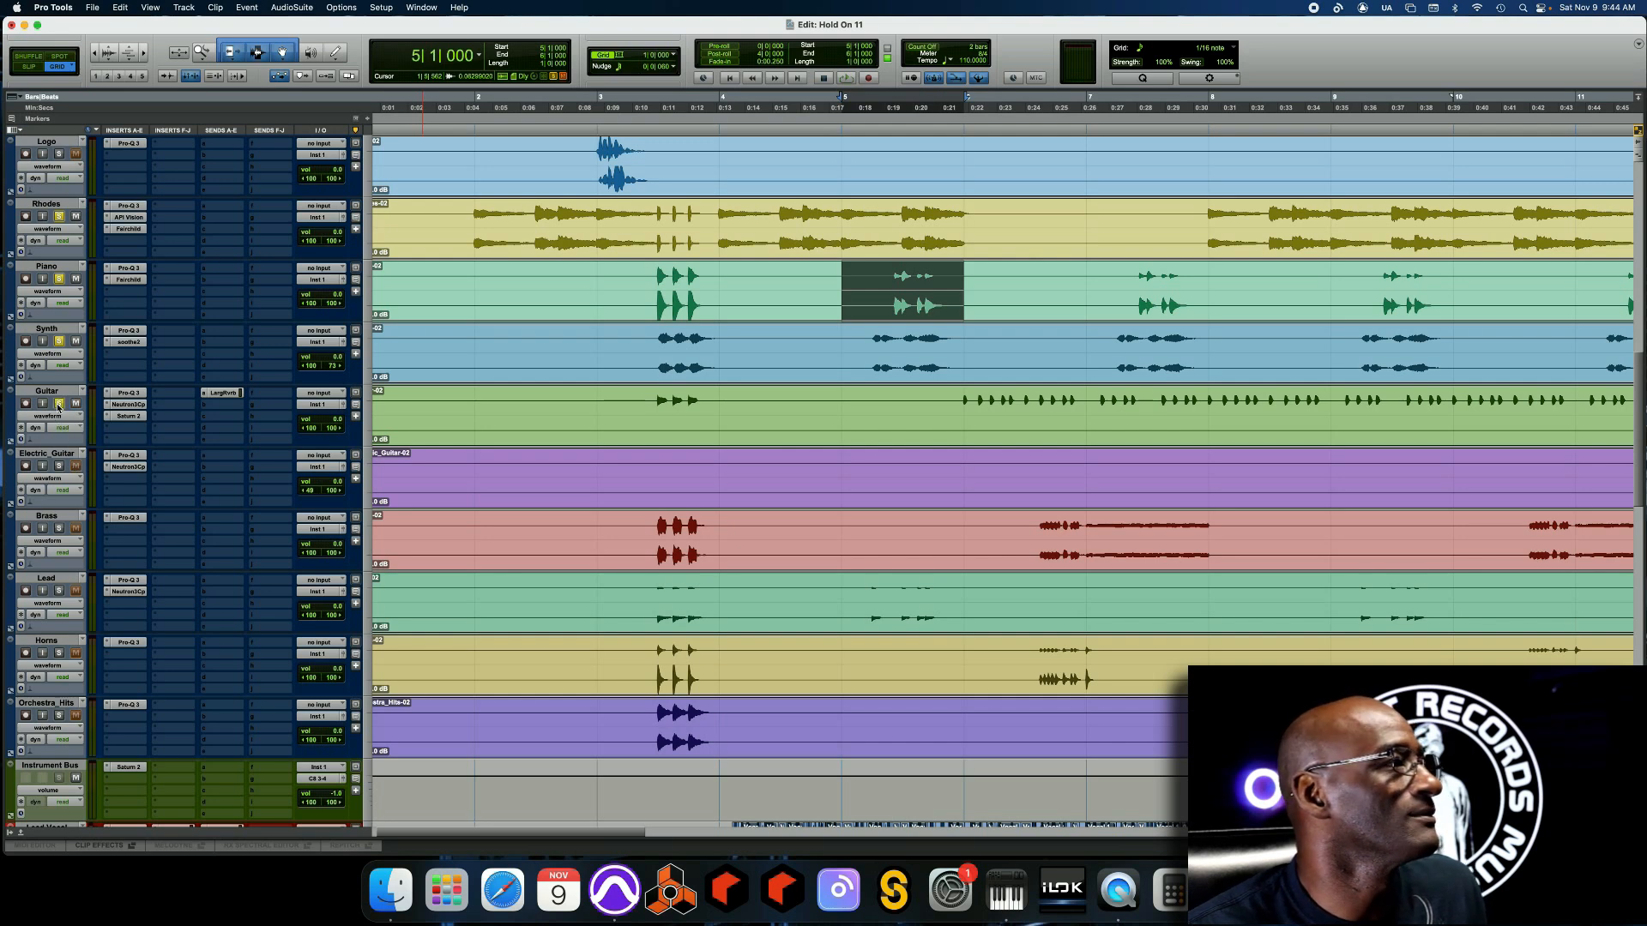
{"action": "left_click", "coordinate": [964, 393]}
{"action": "left_click_drag", "start_coordinate": [964, 393], "coordinate": [1210, 397]}
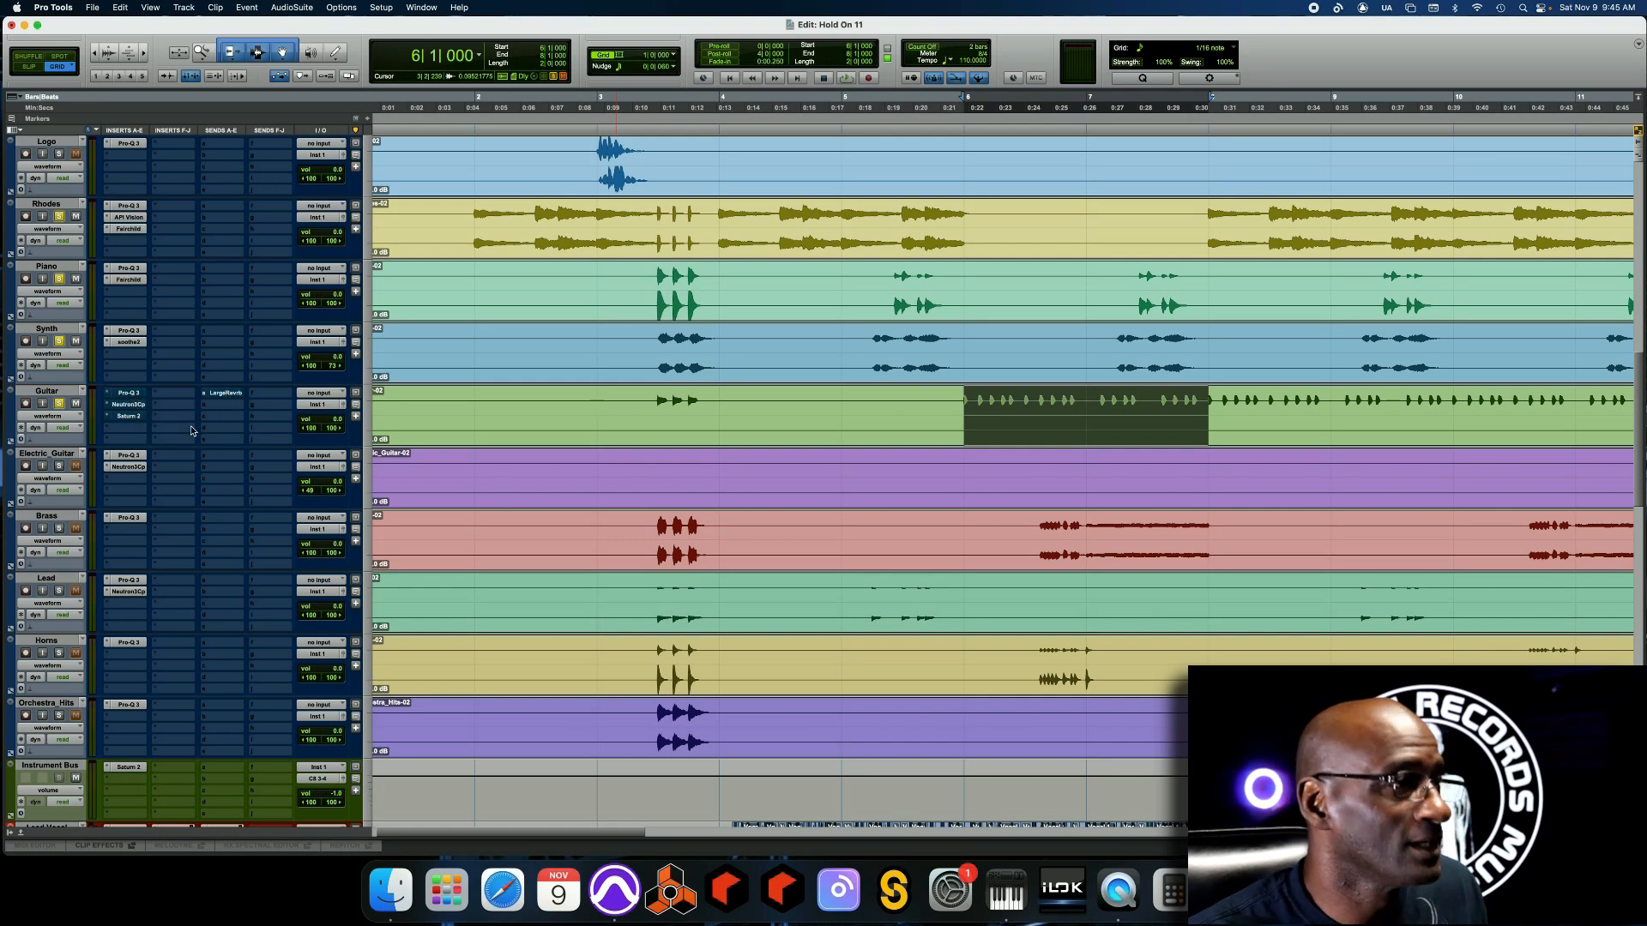
Play the Guitar selection with its inserts bypassed, first without and then with the Large Reverb send enabled
{"action": "key", "text": "space"}
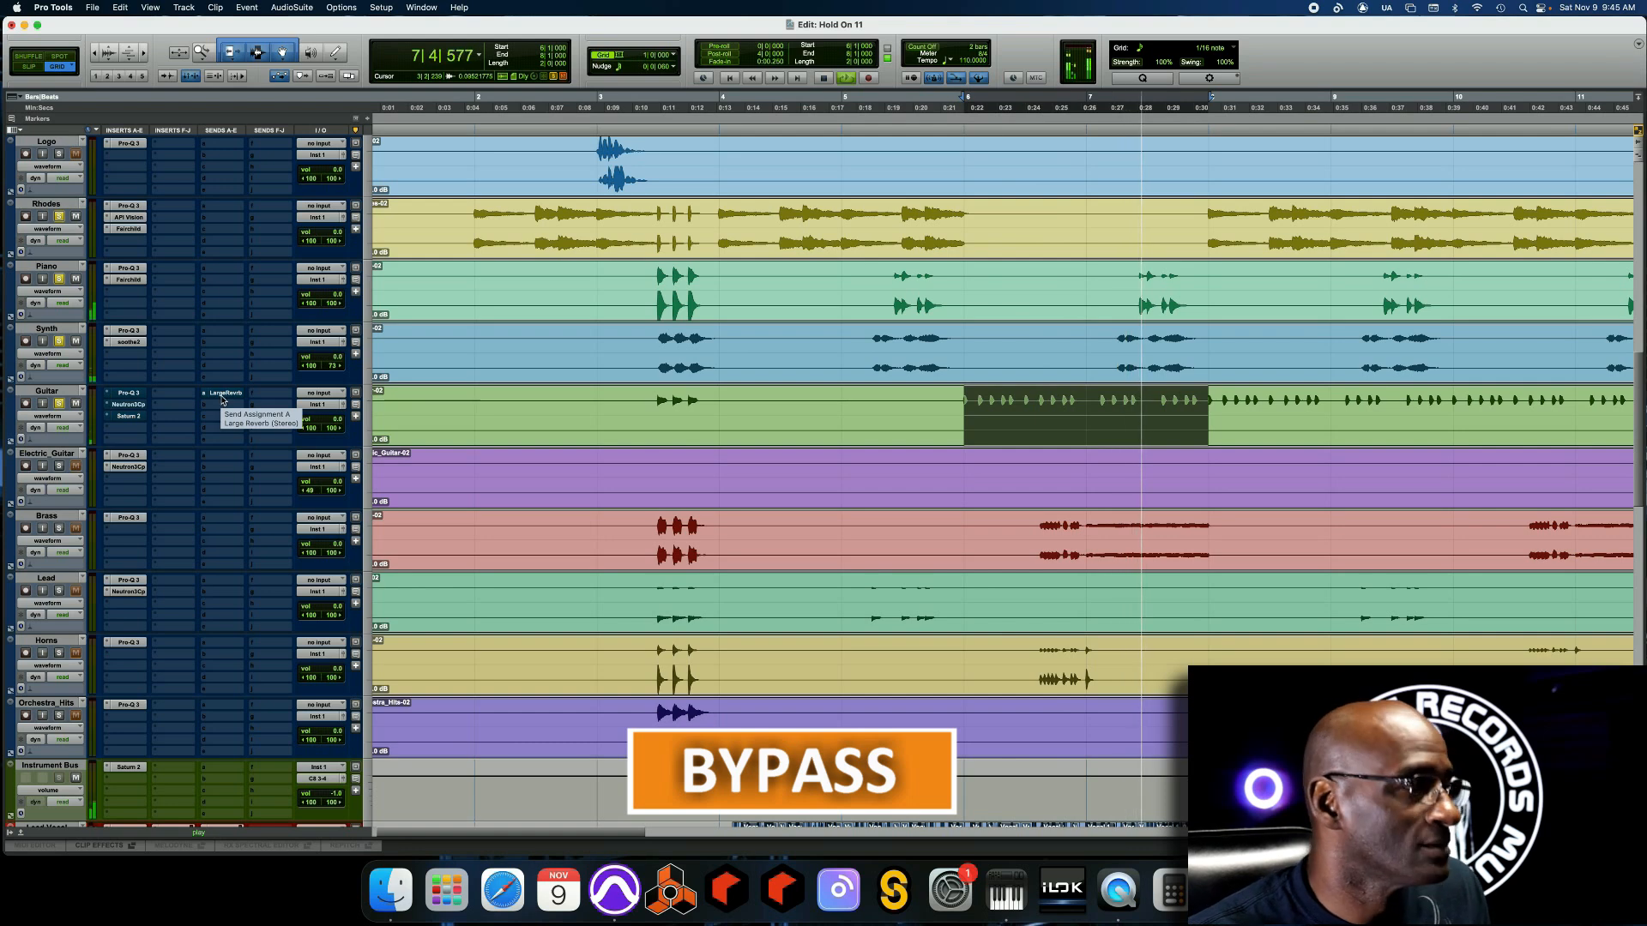
{"action": "key", "text": "space"}
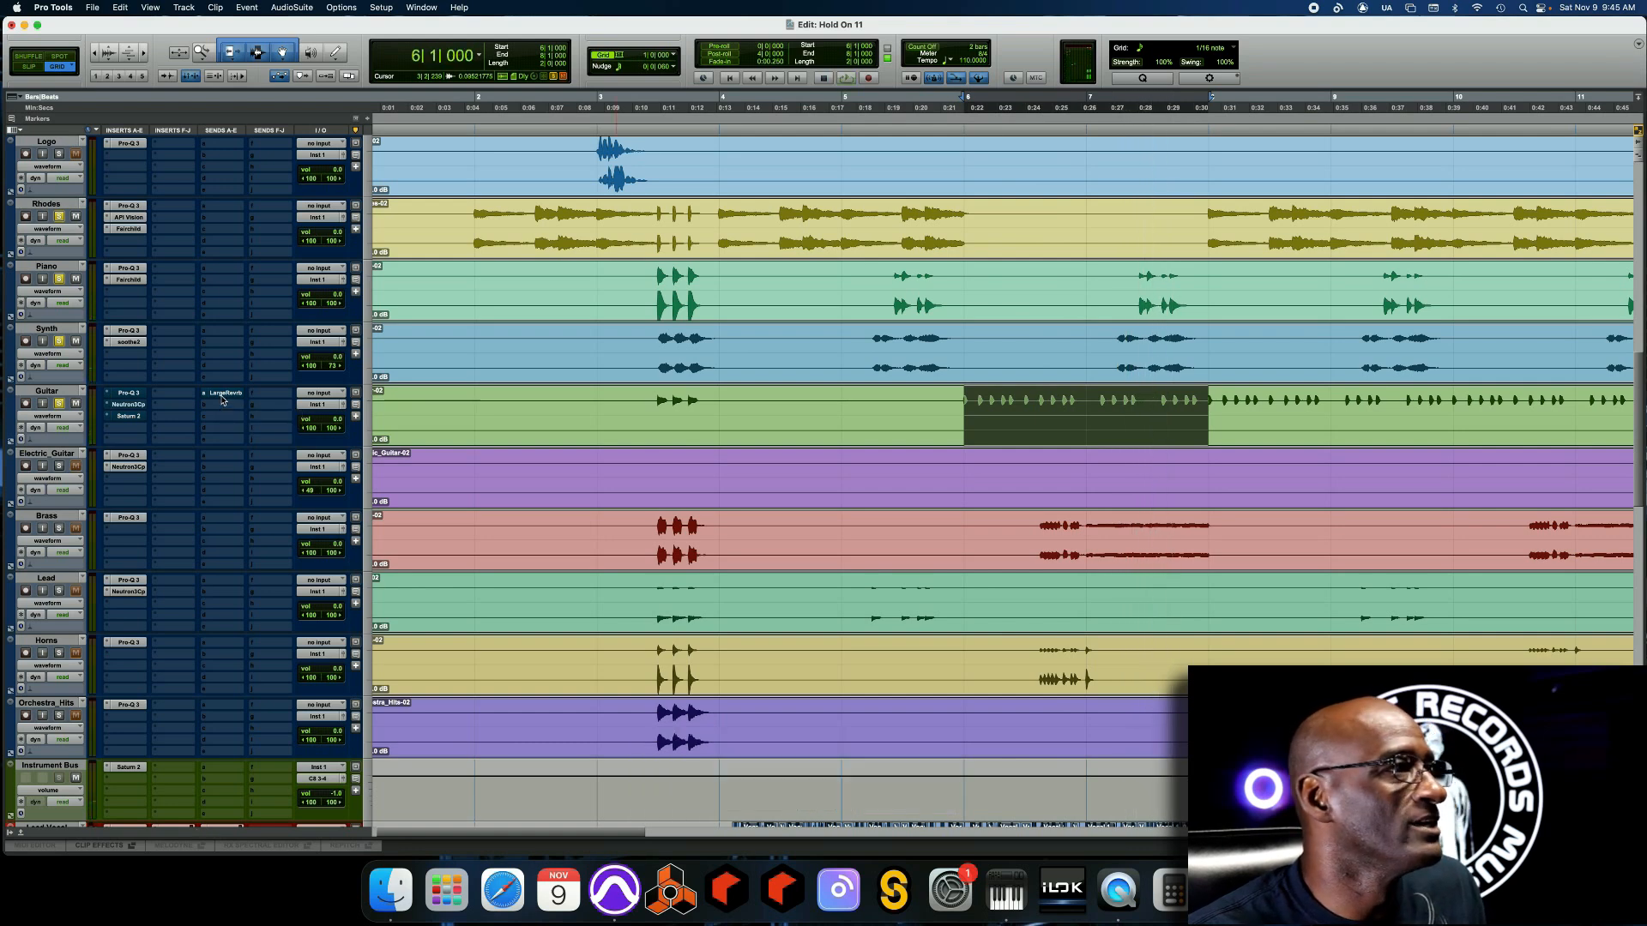
{"action": "key", "text": "space"}
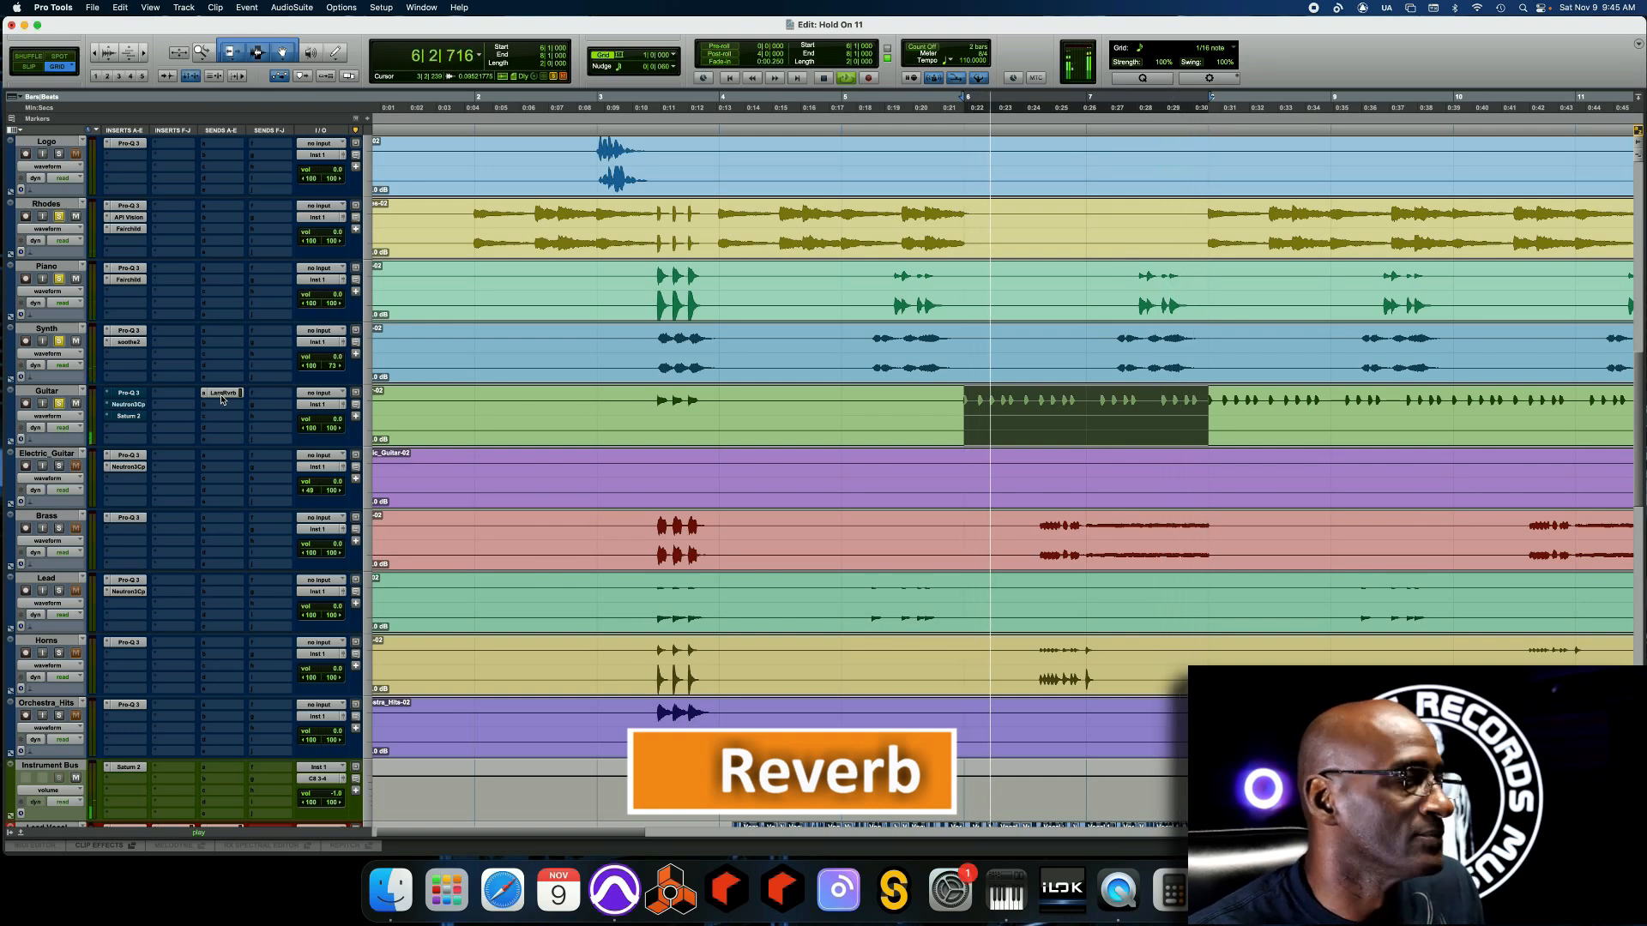
{"action": "key", "text": "space"}
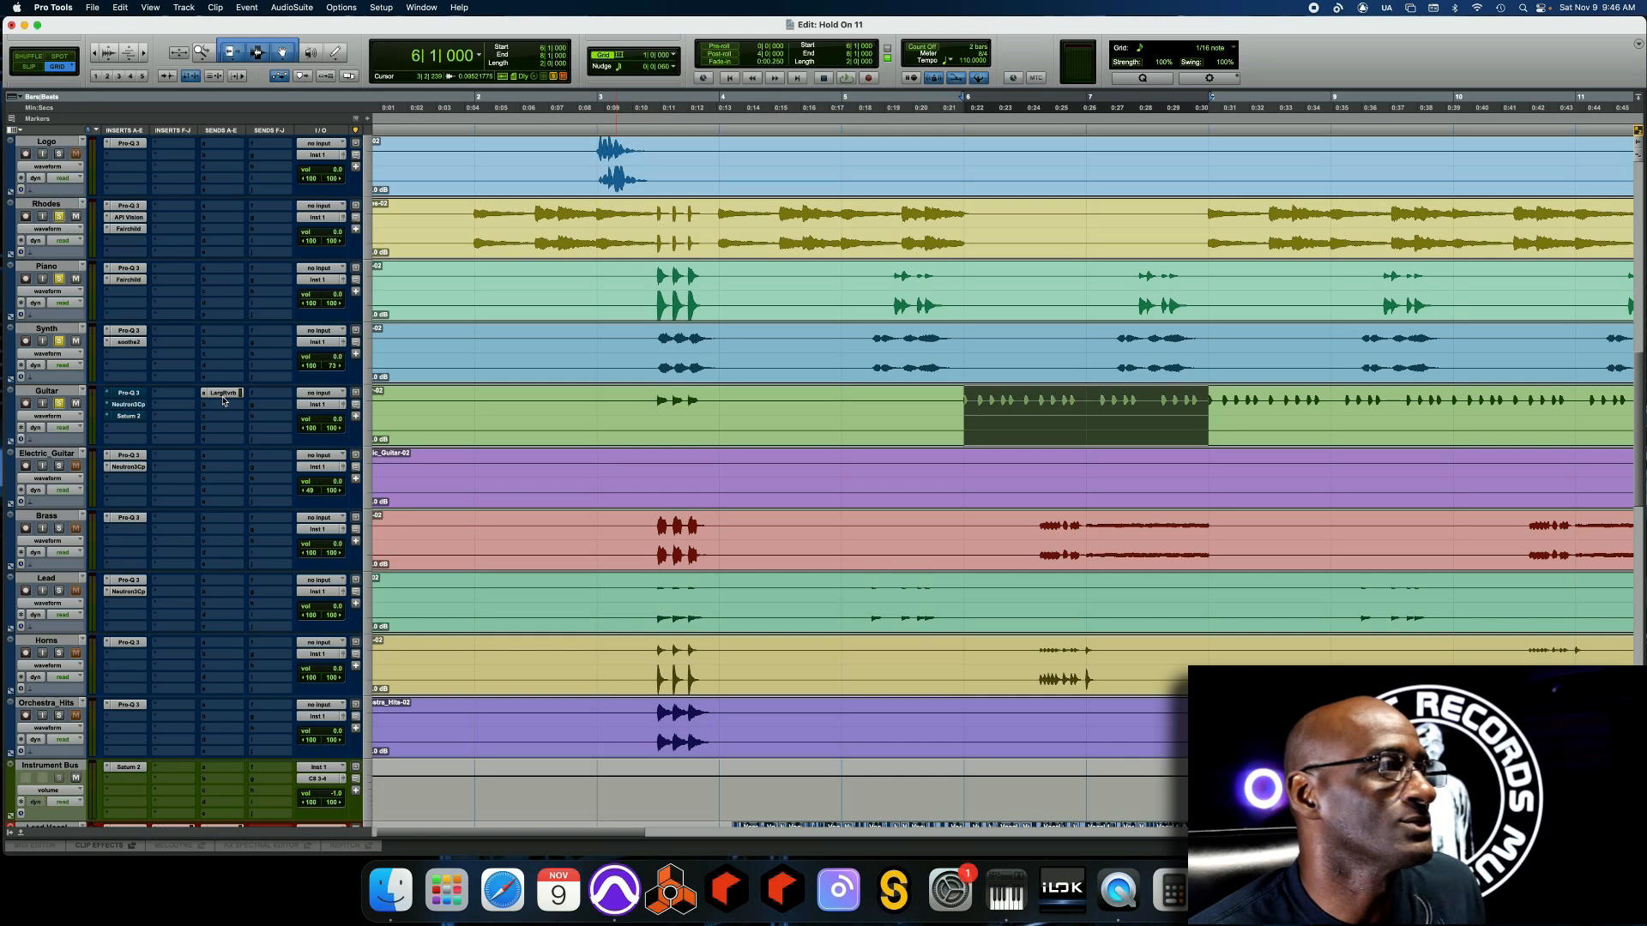
Activate the Guitar track's Pro-Q 3 EQ, compare it with bypass during playback, leave it active and close the plug-in
{"action": "left_click", "coordinate": [129, 393]}
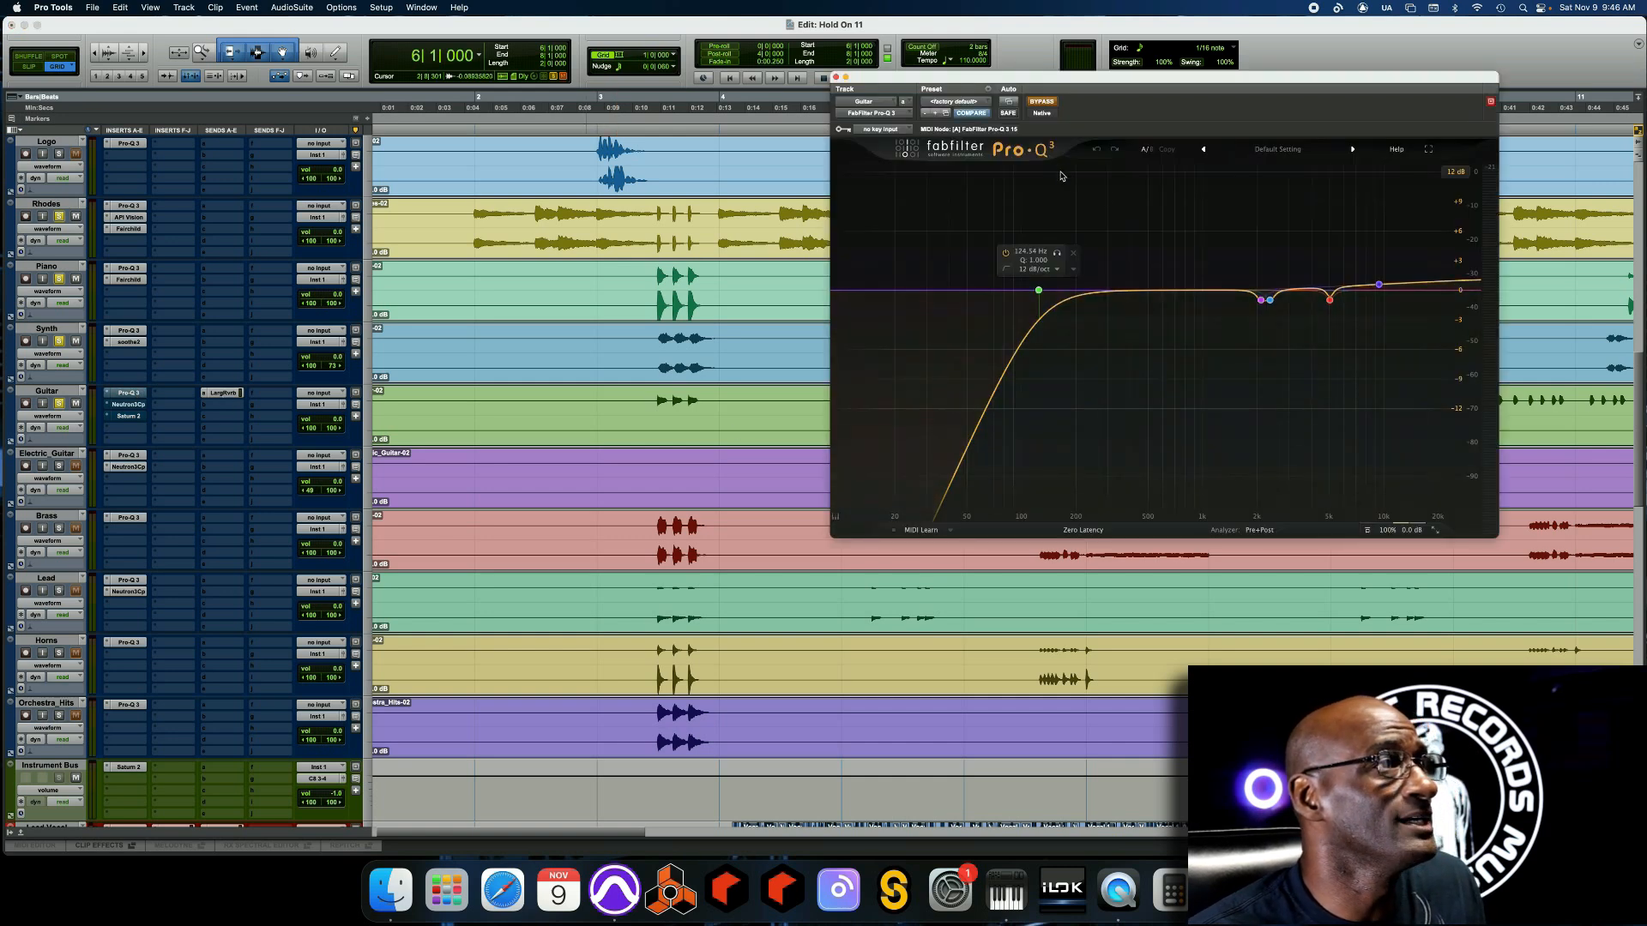
{"action": "left_click", "coordinate": [1051, 104]}
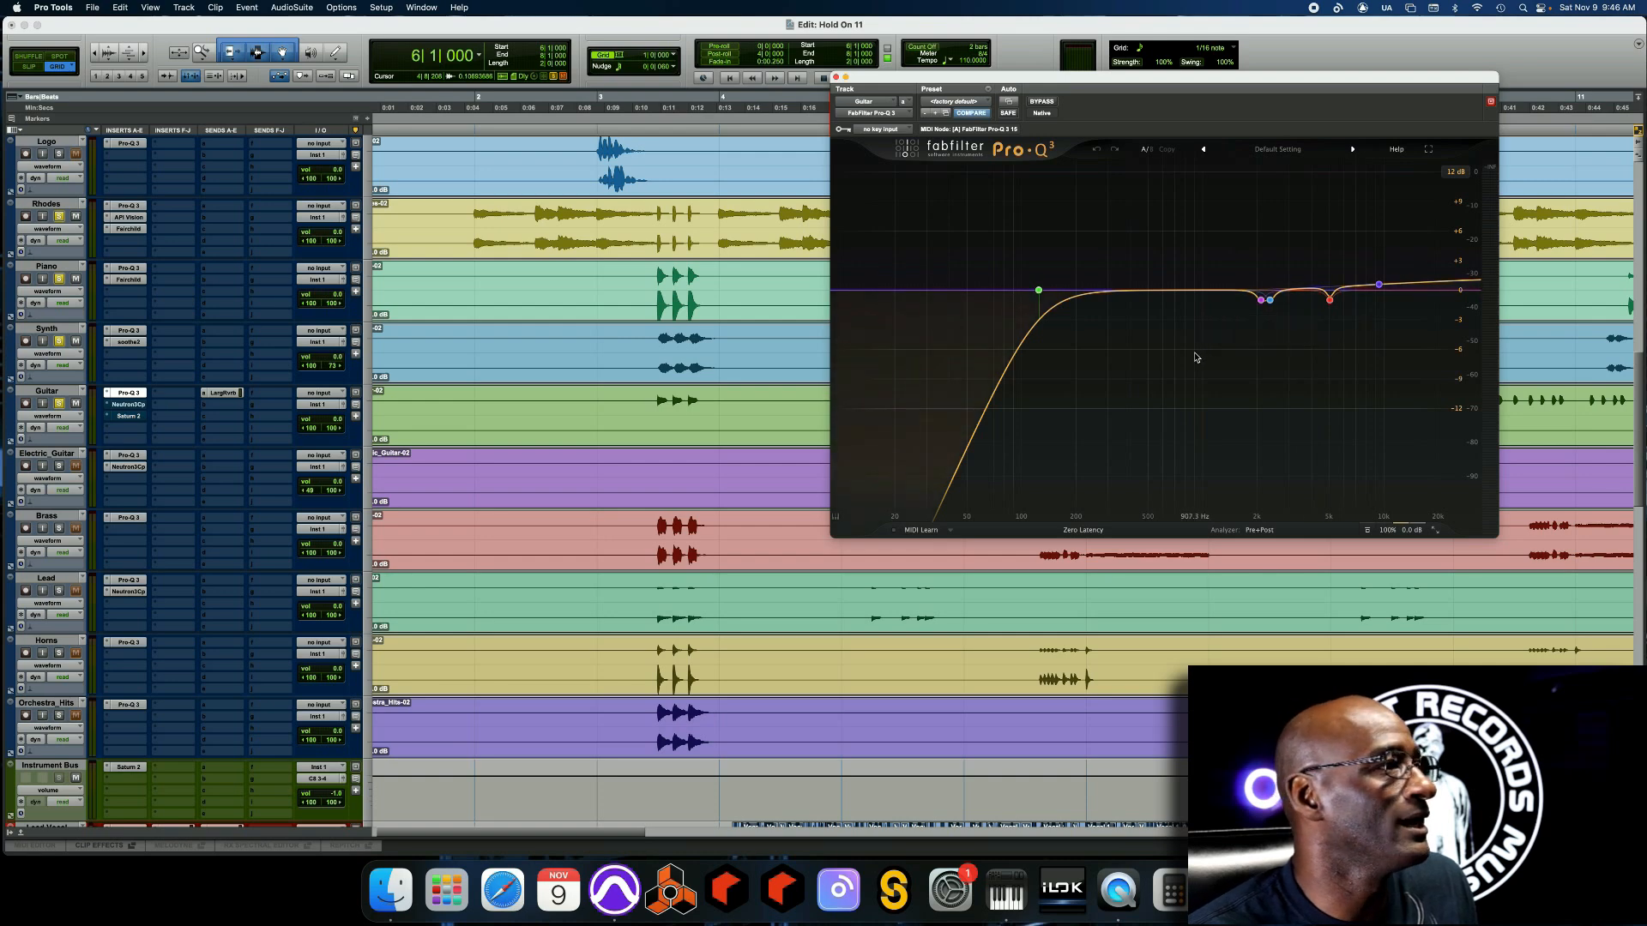
{"action": "key", "text": "space"}
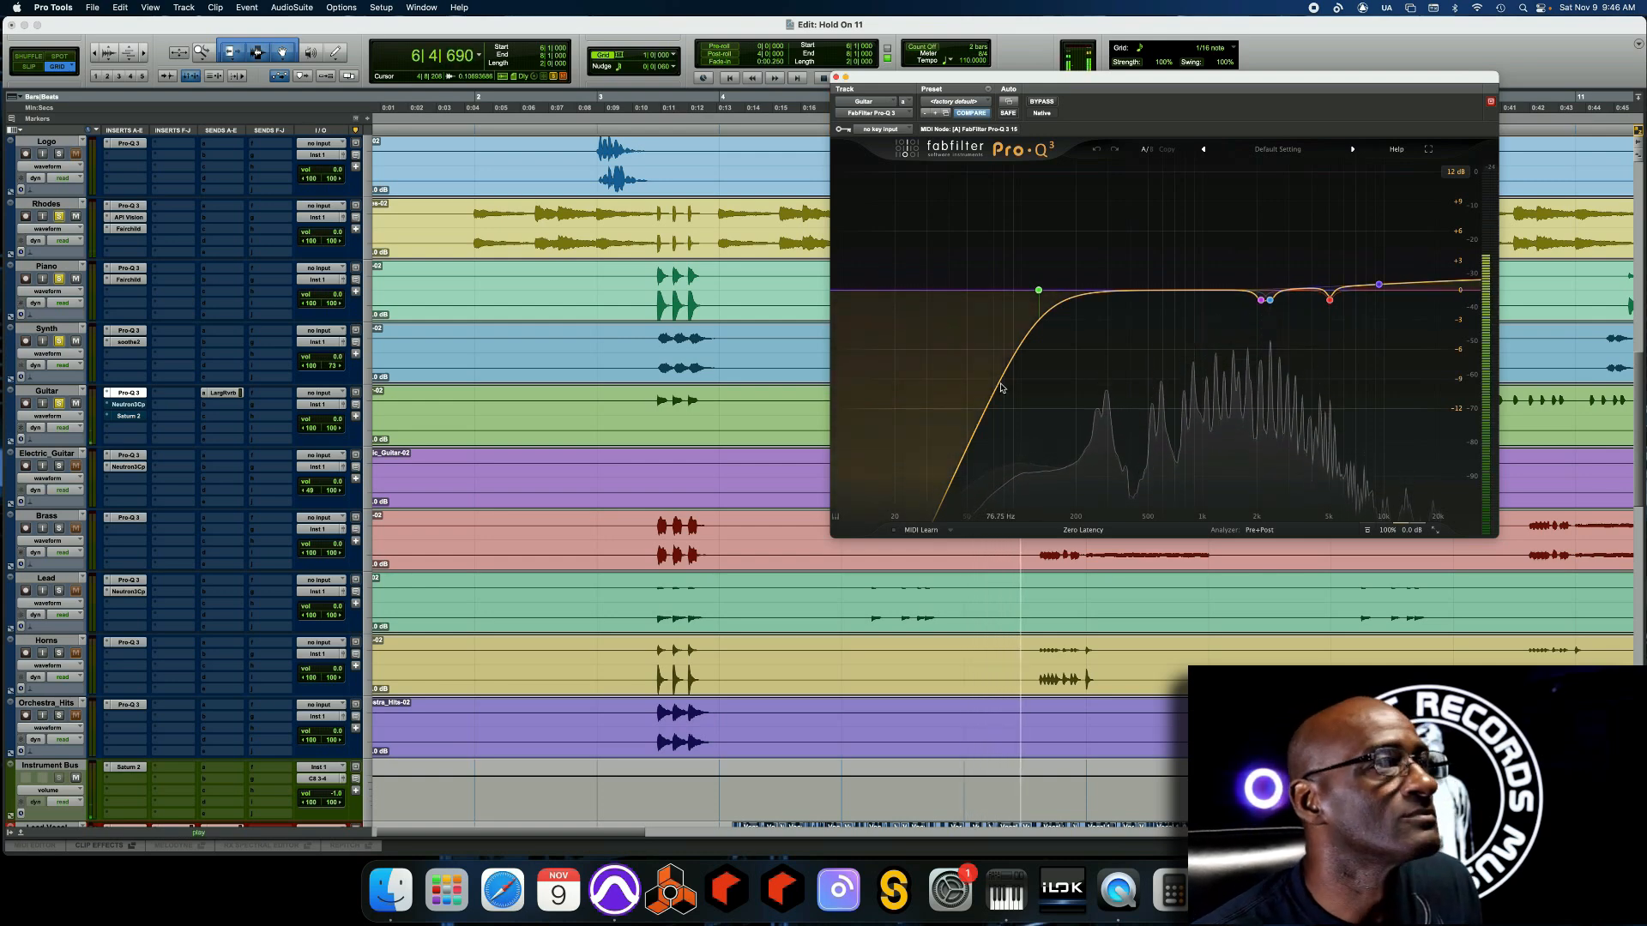
{"action": "left_click", "coordinate": [1041, 102]}
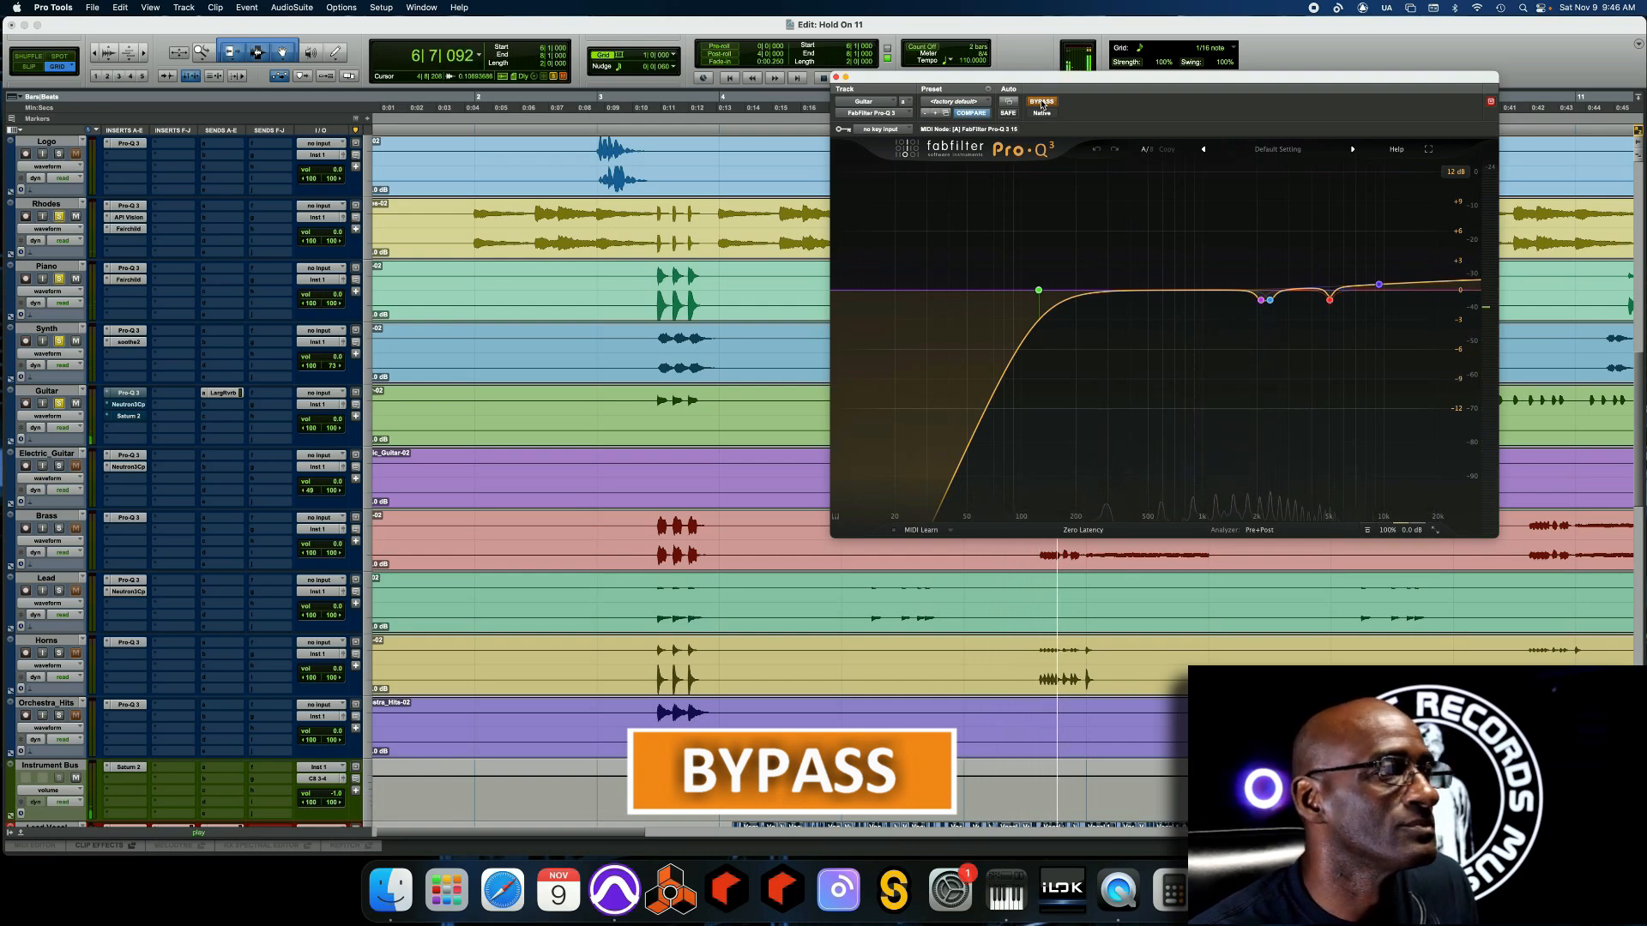
{"action": "left_click", "coordinate": [1041, 102]}
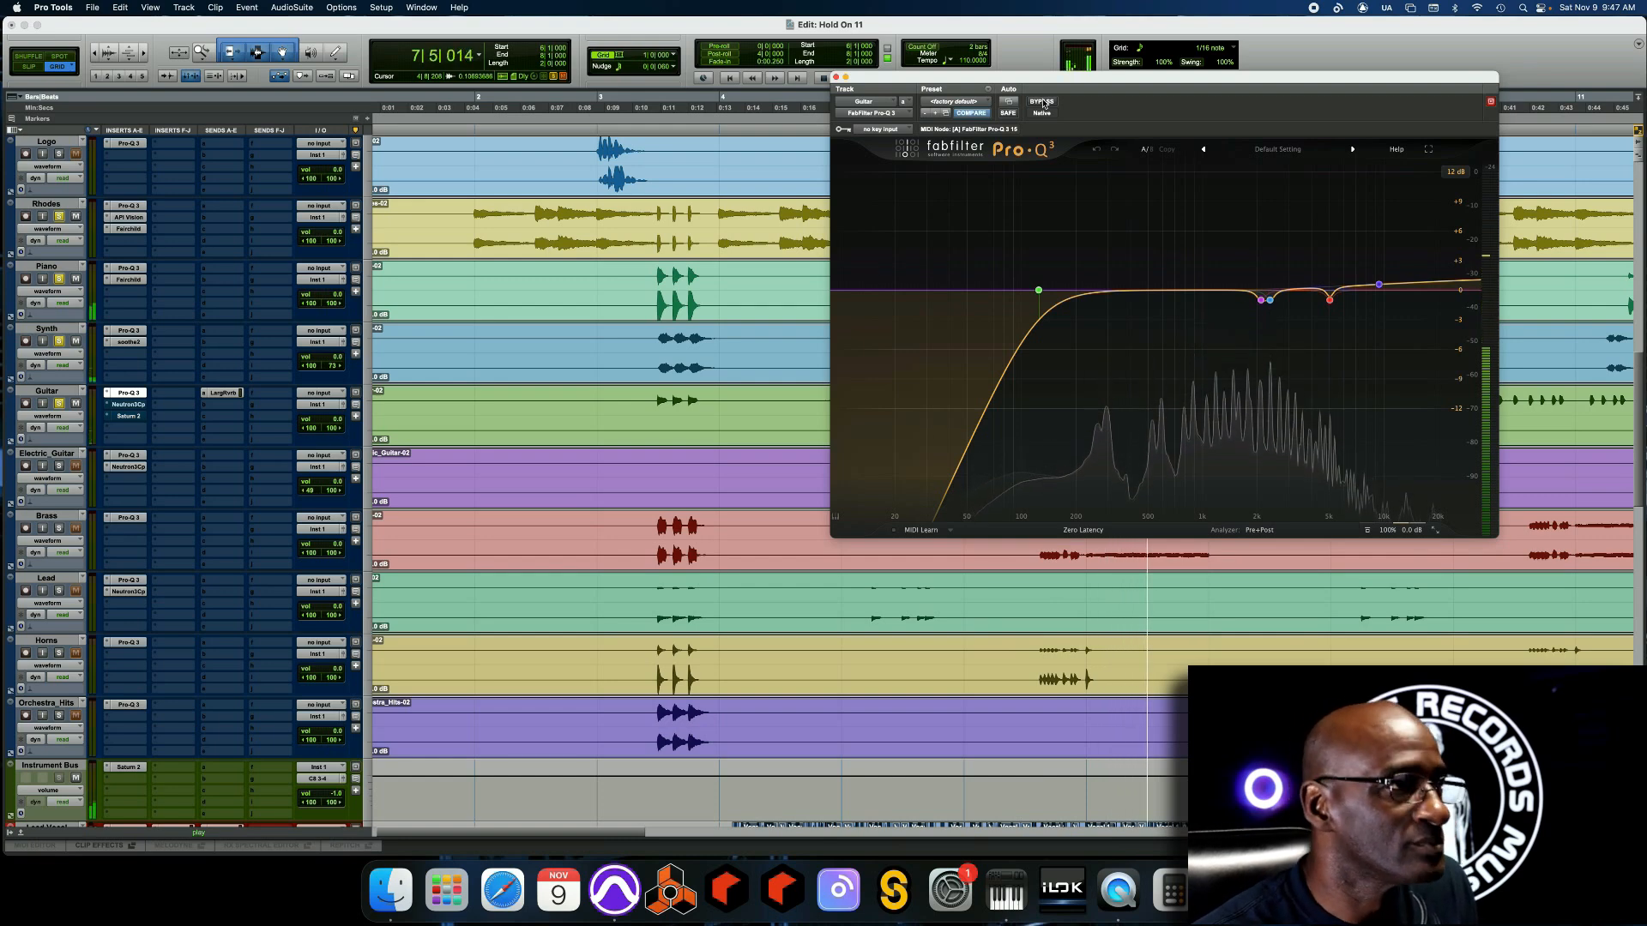
{"action": "left_click", "coordinate": [1042, 102]}
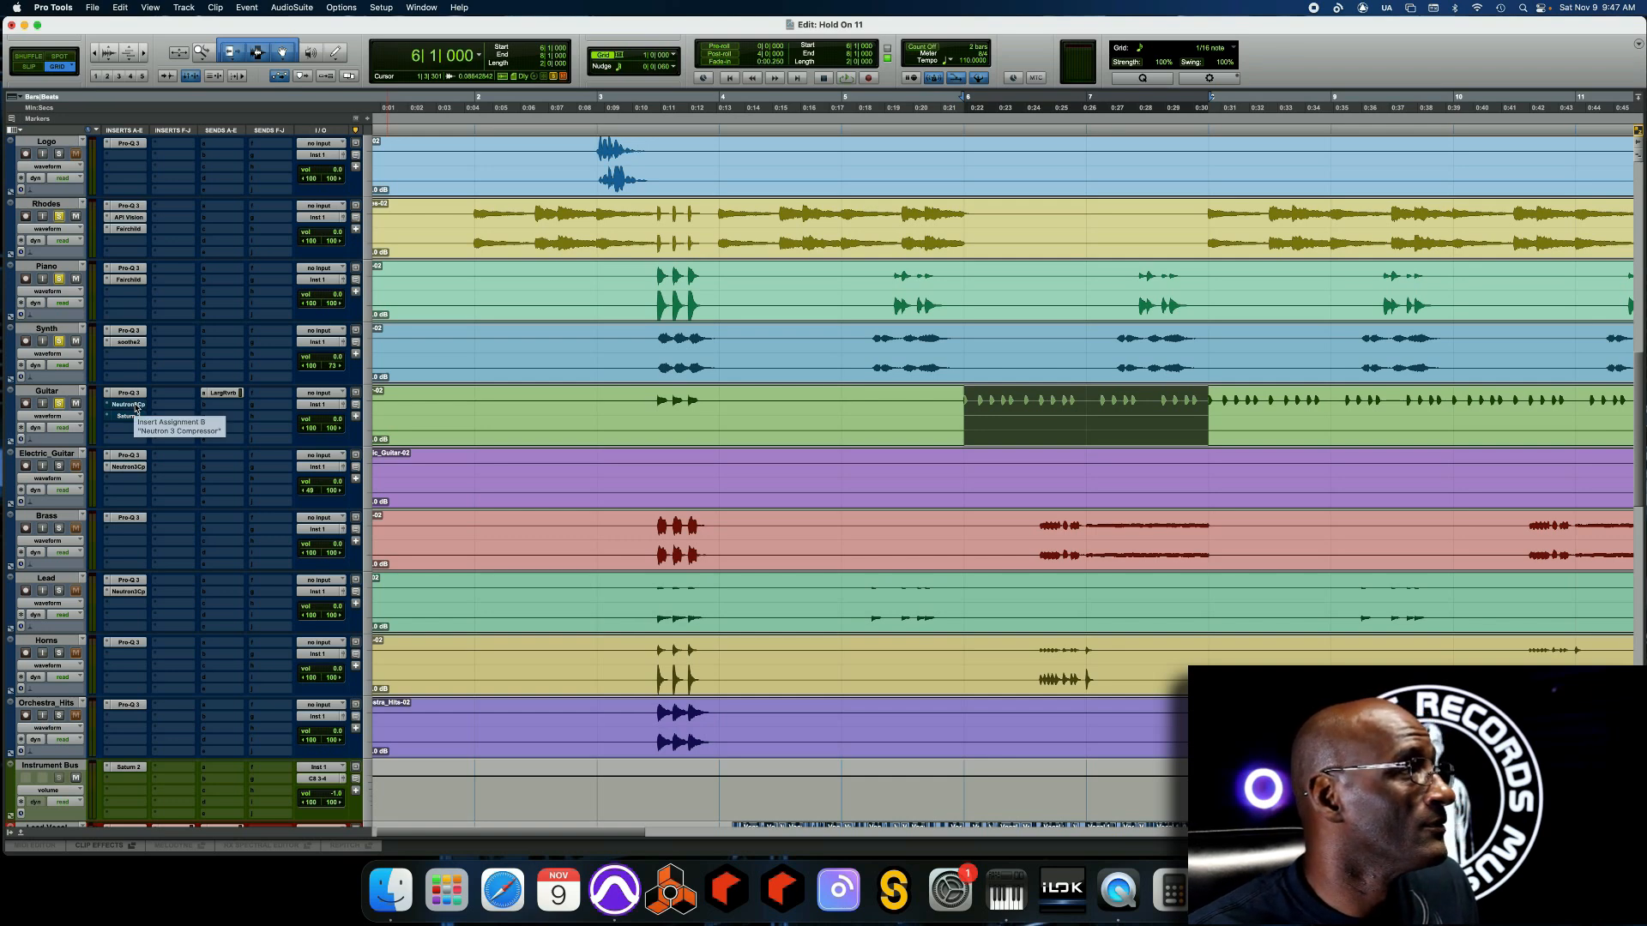
Activate the Guitar track's Neutron 3 Compressor, compare it with bypass during playback, leave it active and close the plug-in
{"action": "left_click", "coordinate": [136, 408], "text": "super"}
{"action": "left_click", "coordinate": [135, 407]}
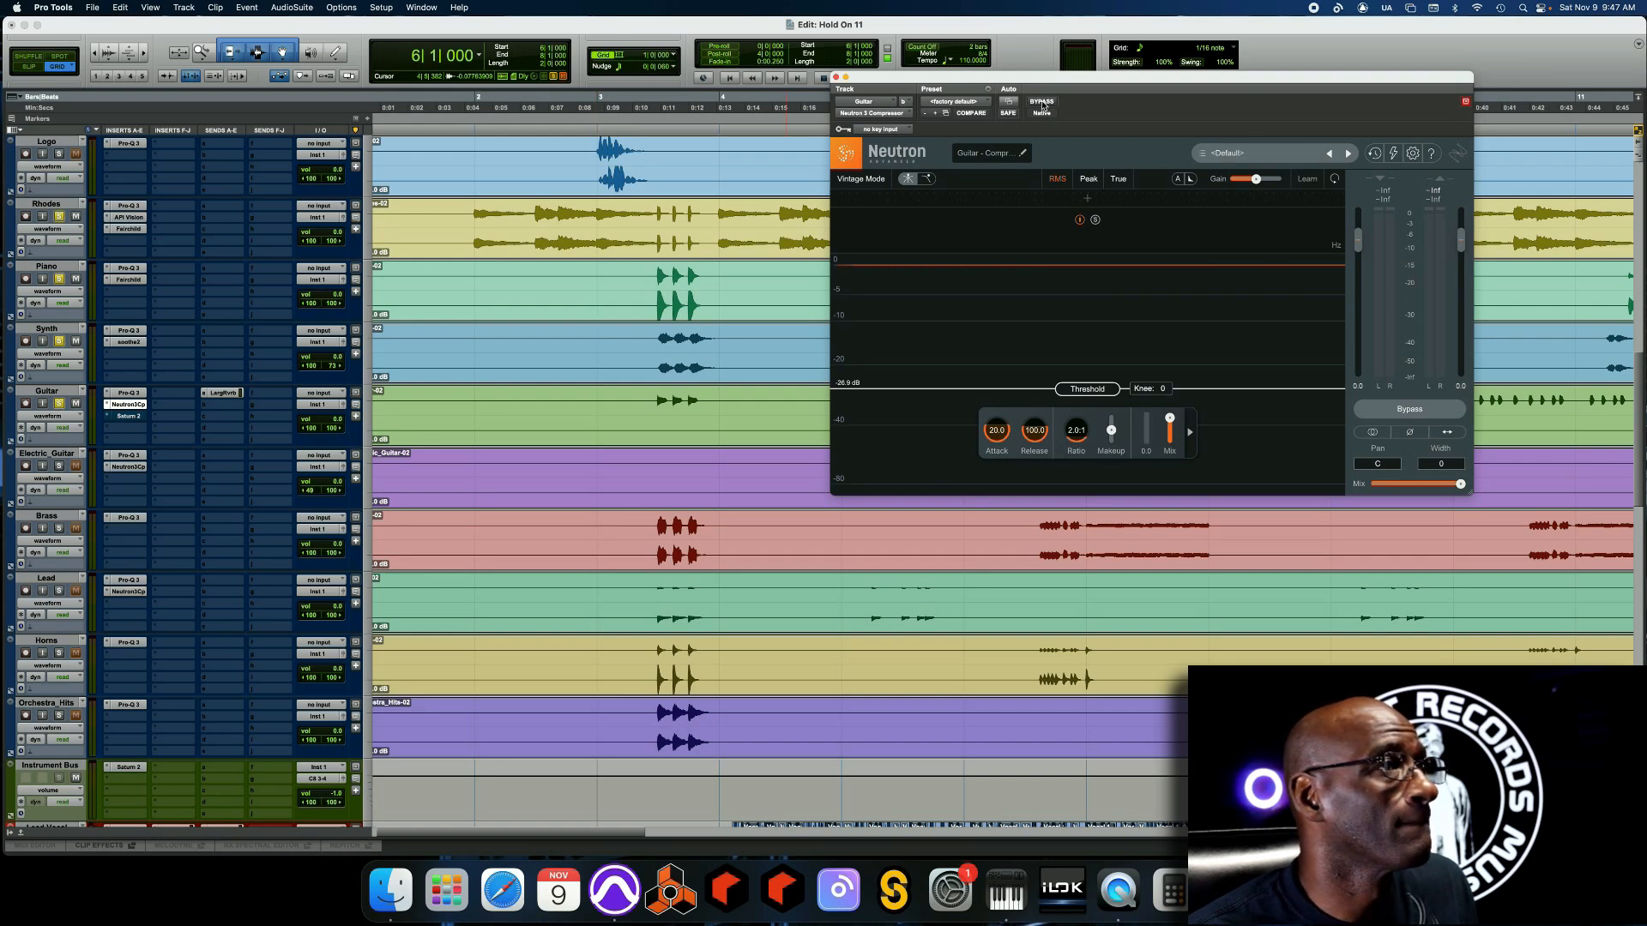
{"action": "key", "text": "space"}
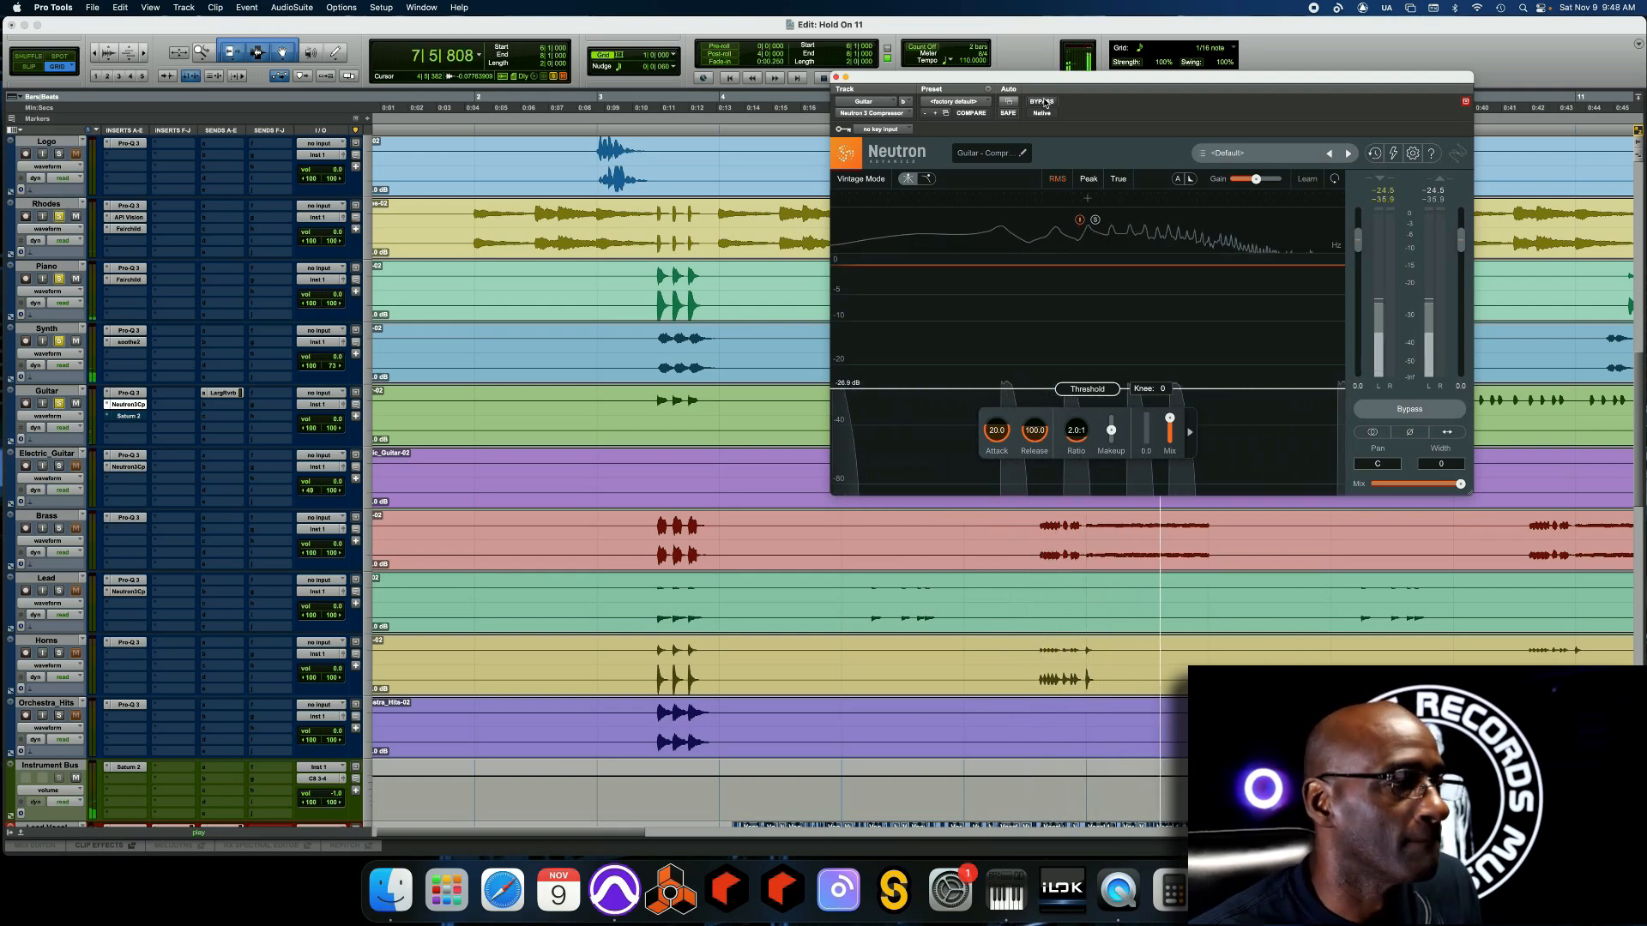
{"action": "left_click", "coordinate": [1043, 102]}
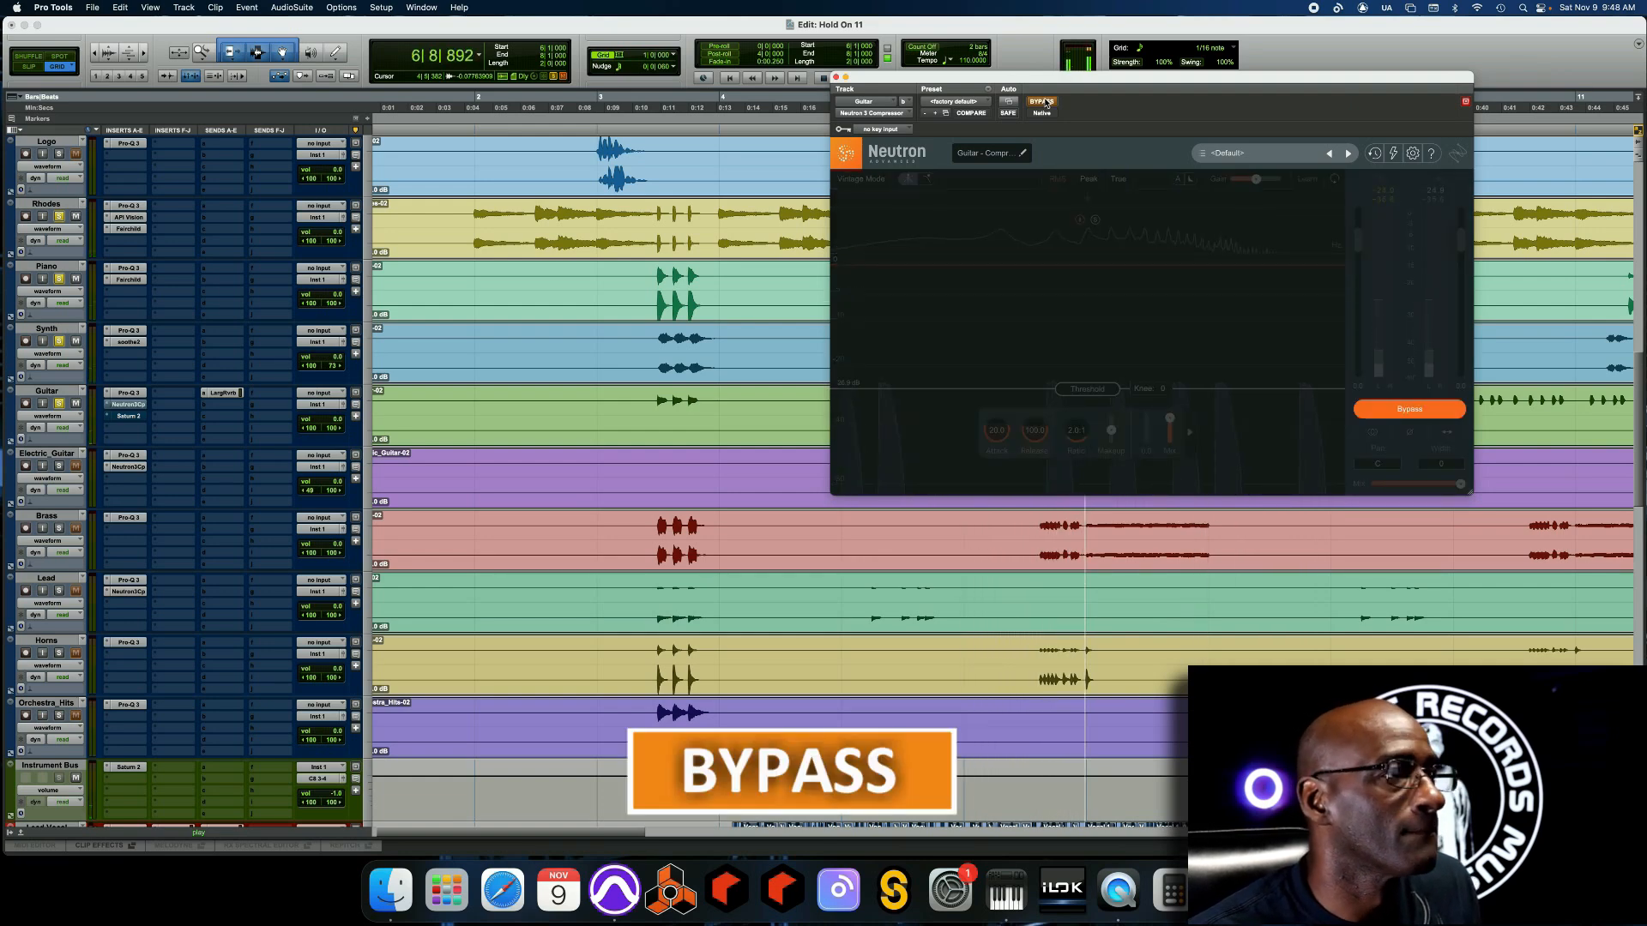
{"action": "left_click", "coordinate": [1043, 102]}
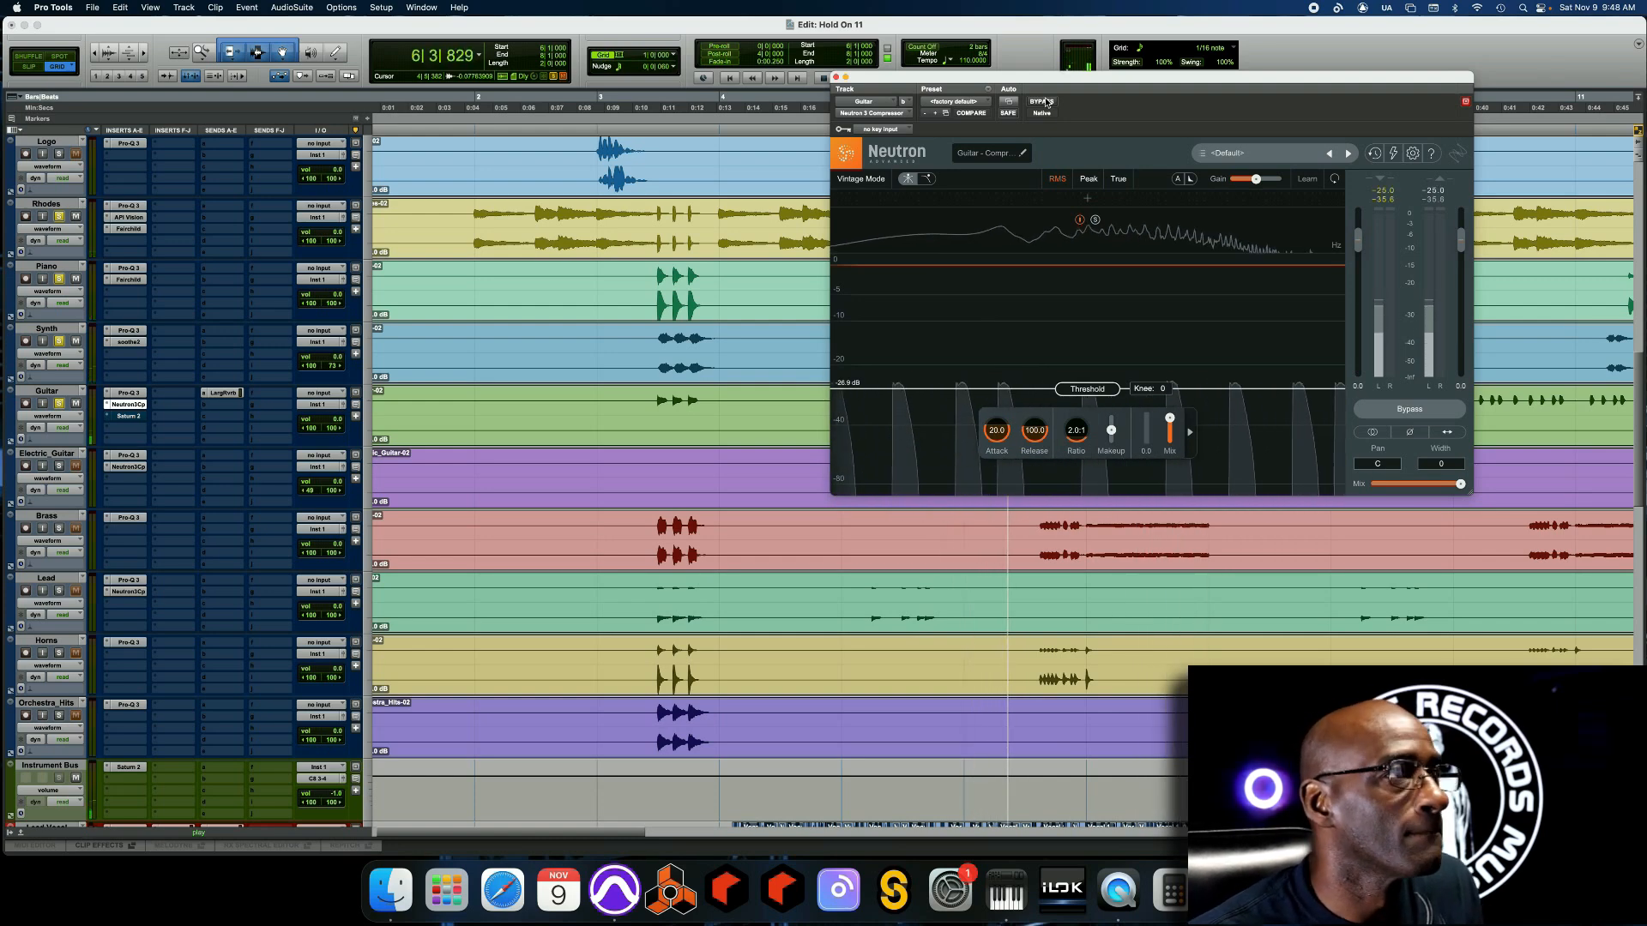
{"action": "left_click", "coordinate": [1042, 102]}
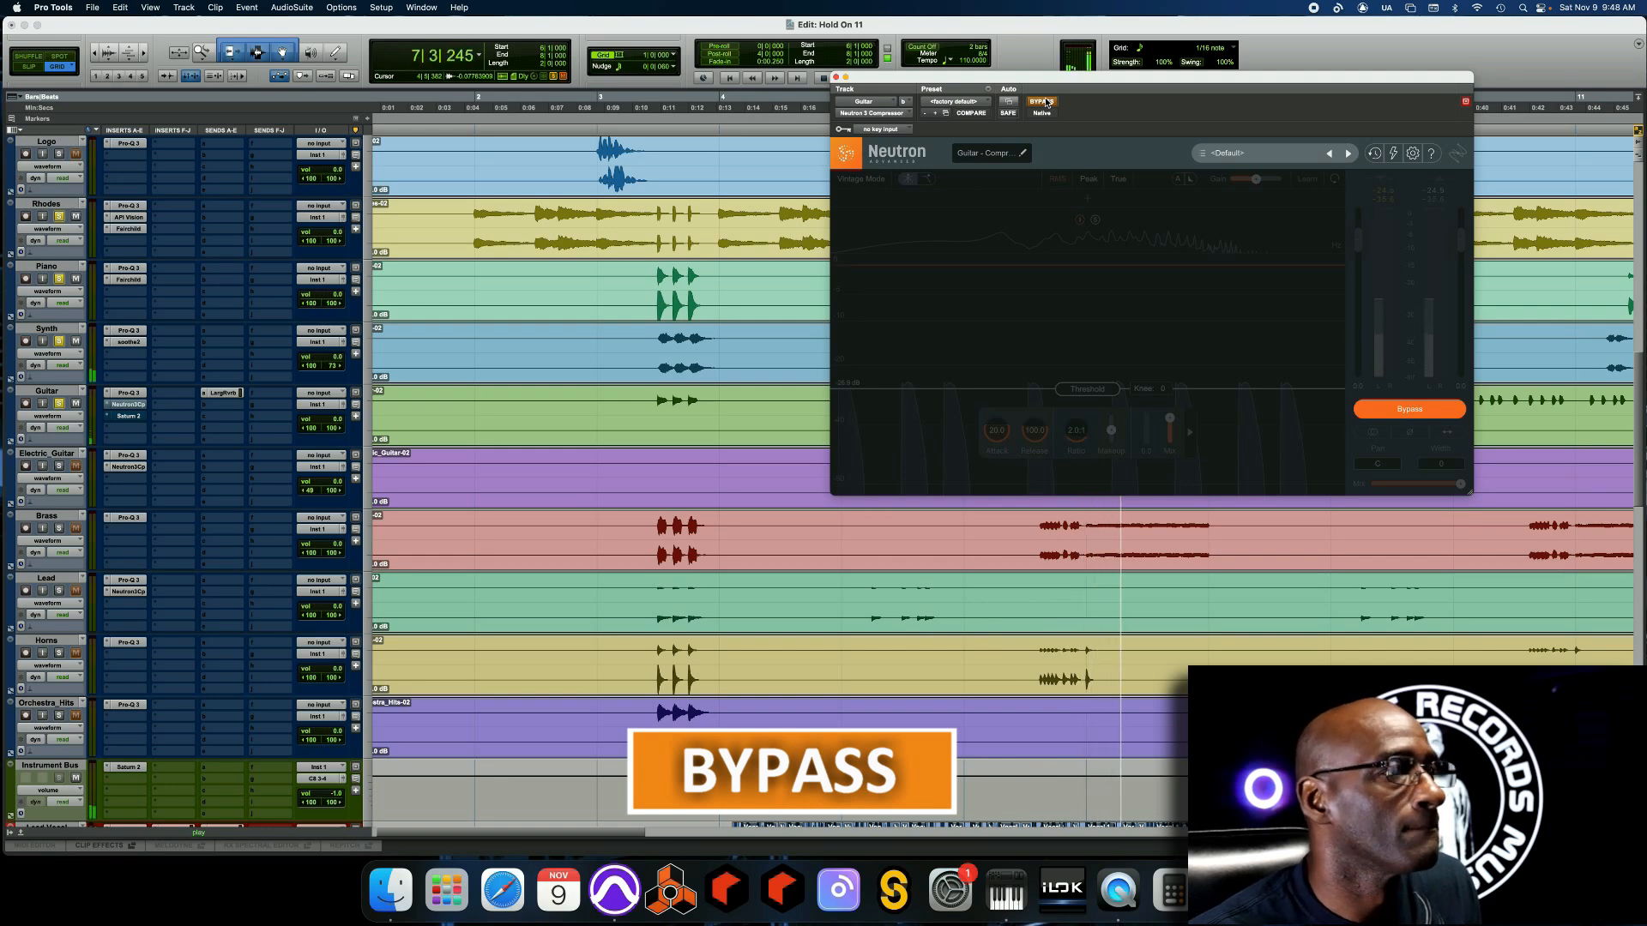
{"action": "left_click", "coordinate": [1045, 103]}
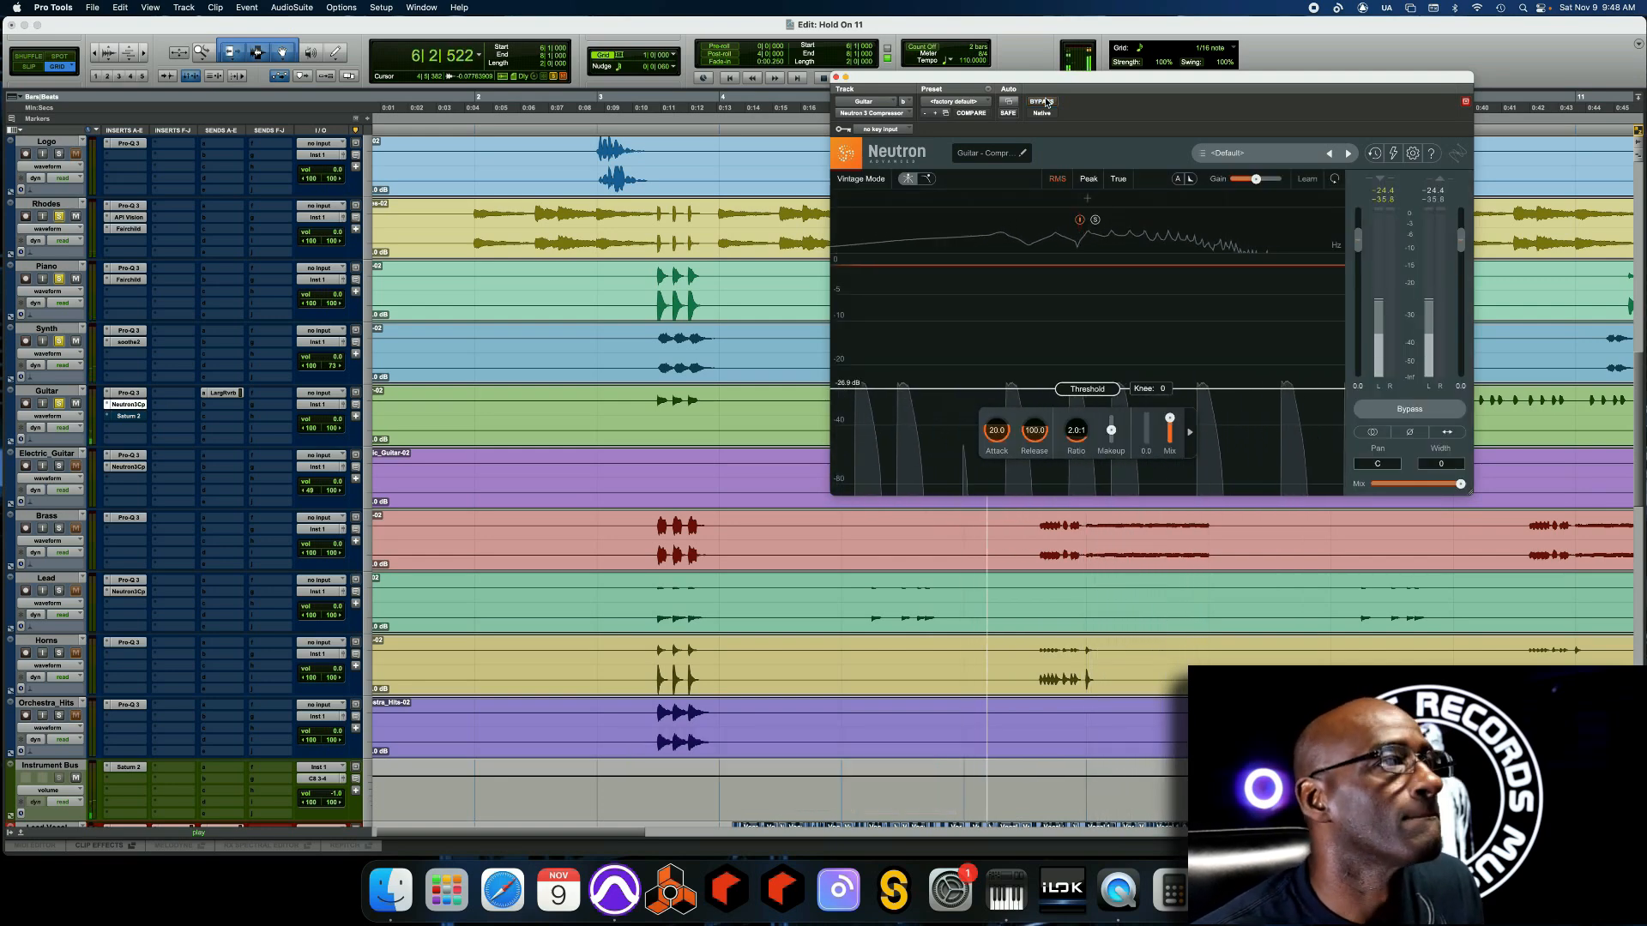
{"action": "key", "text": "space"}
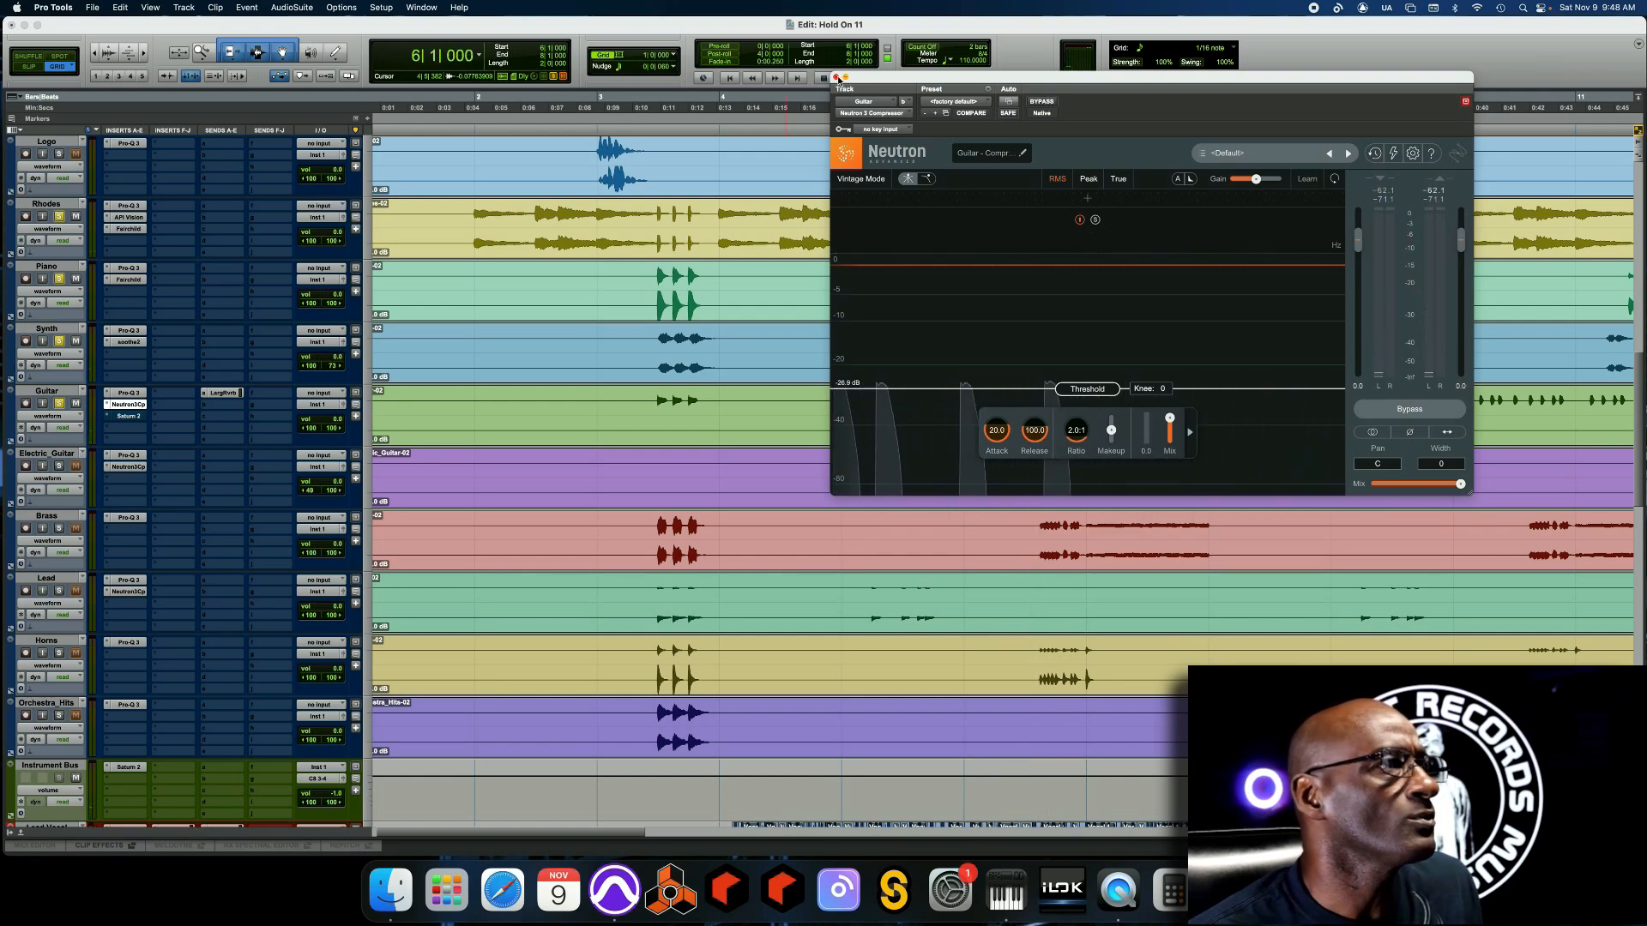
{"action": "left_click", "coordinate": [836, 77]}
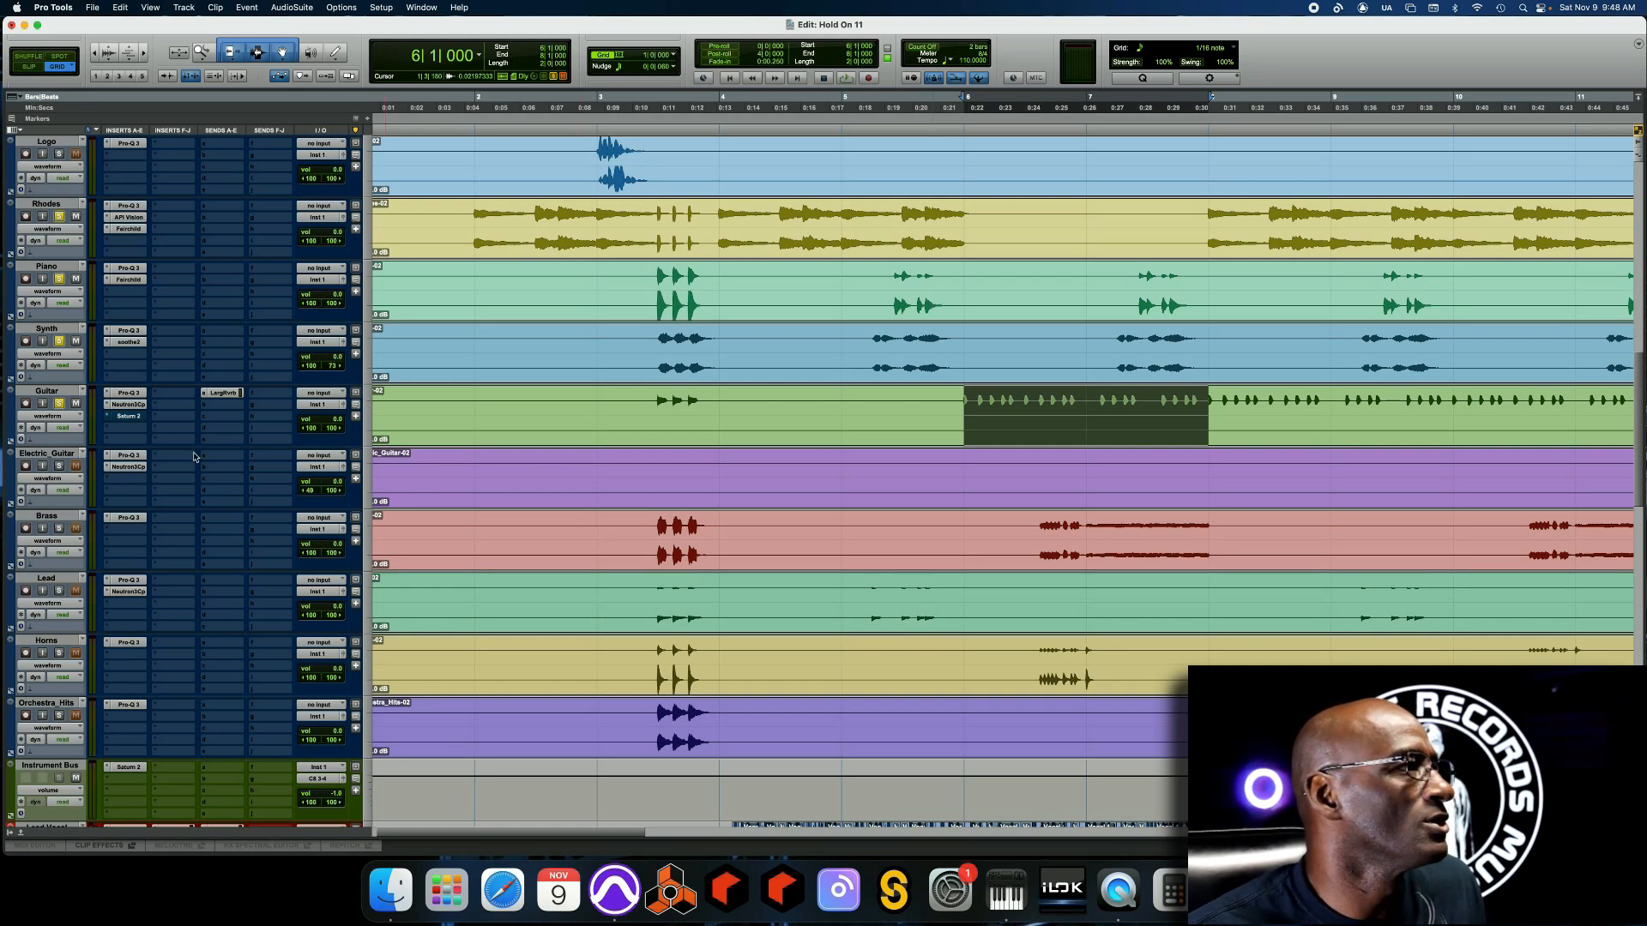
Activate the Guitar track's Saturn 2, compare it with bypass in two playback passes, leave it active and close the plug-in
{"action": "left_click", "coordinate": [127, 417]}
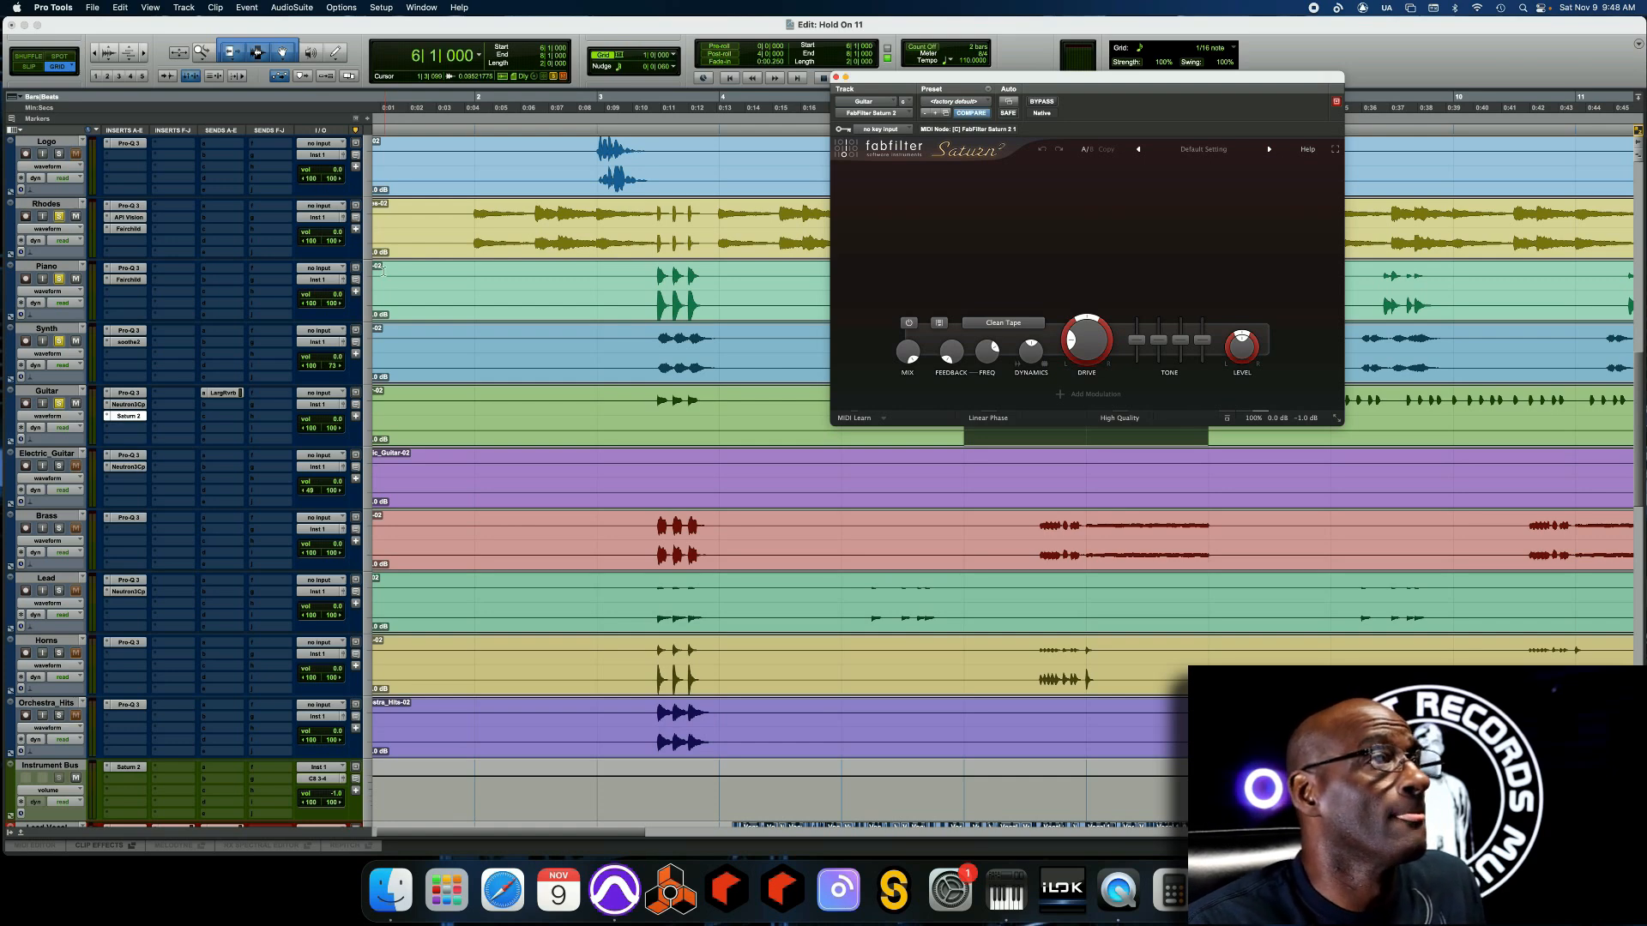
{"action": "key", "text": "space"}
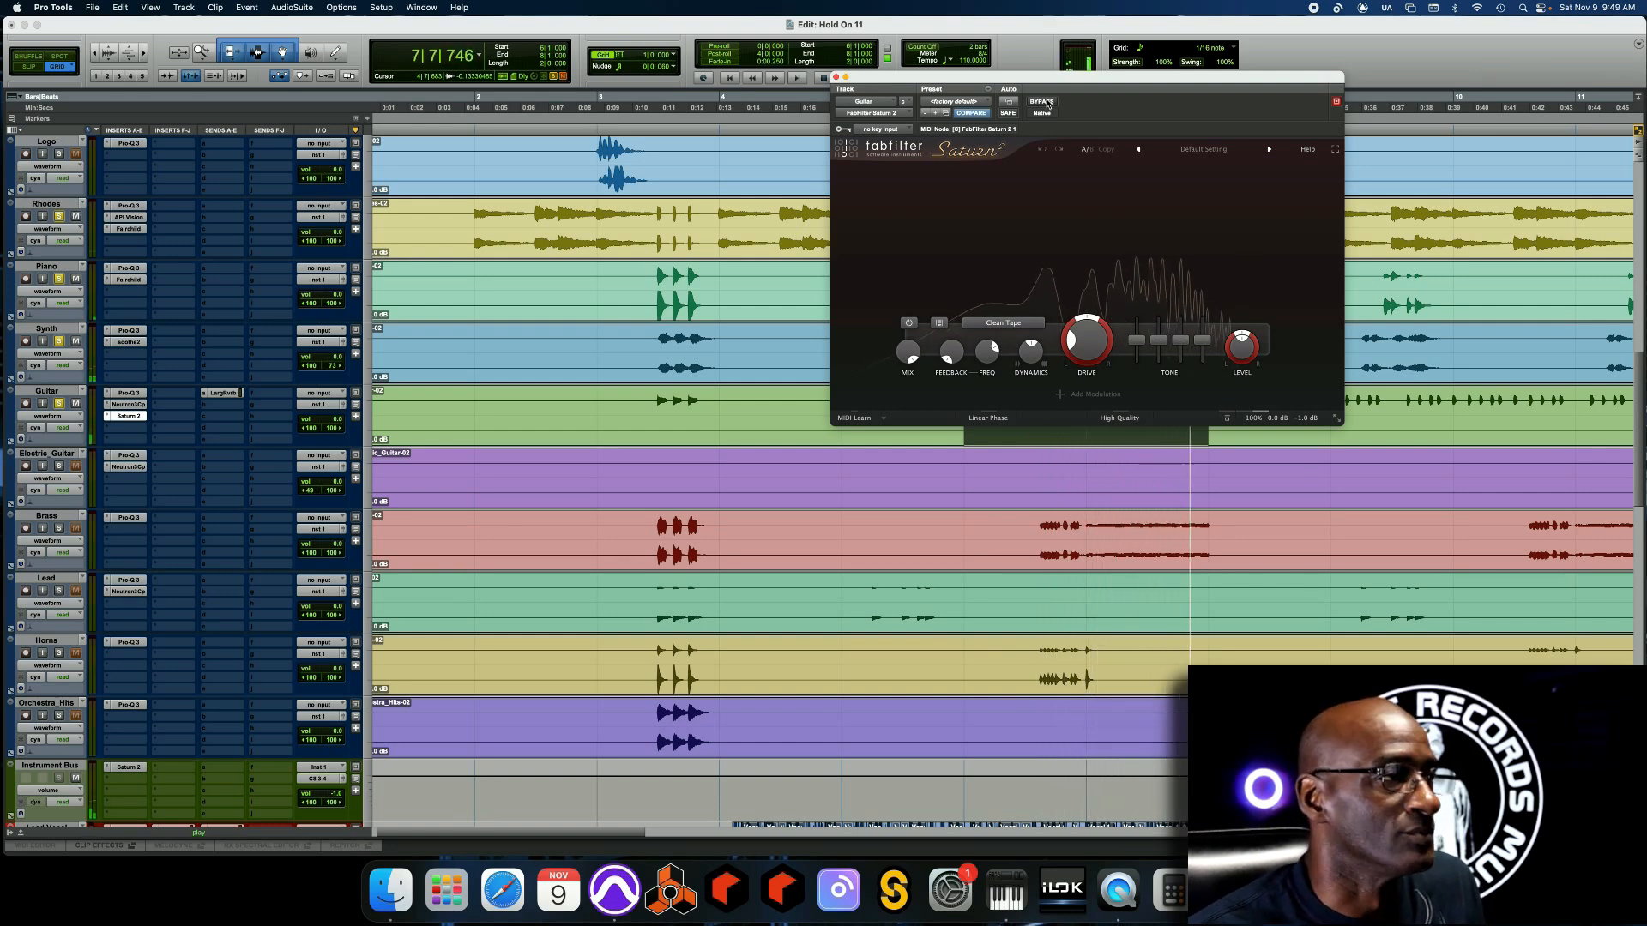
{"action": "left_click", "coordinate": [1042, 102]}
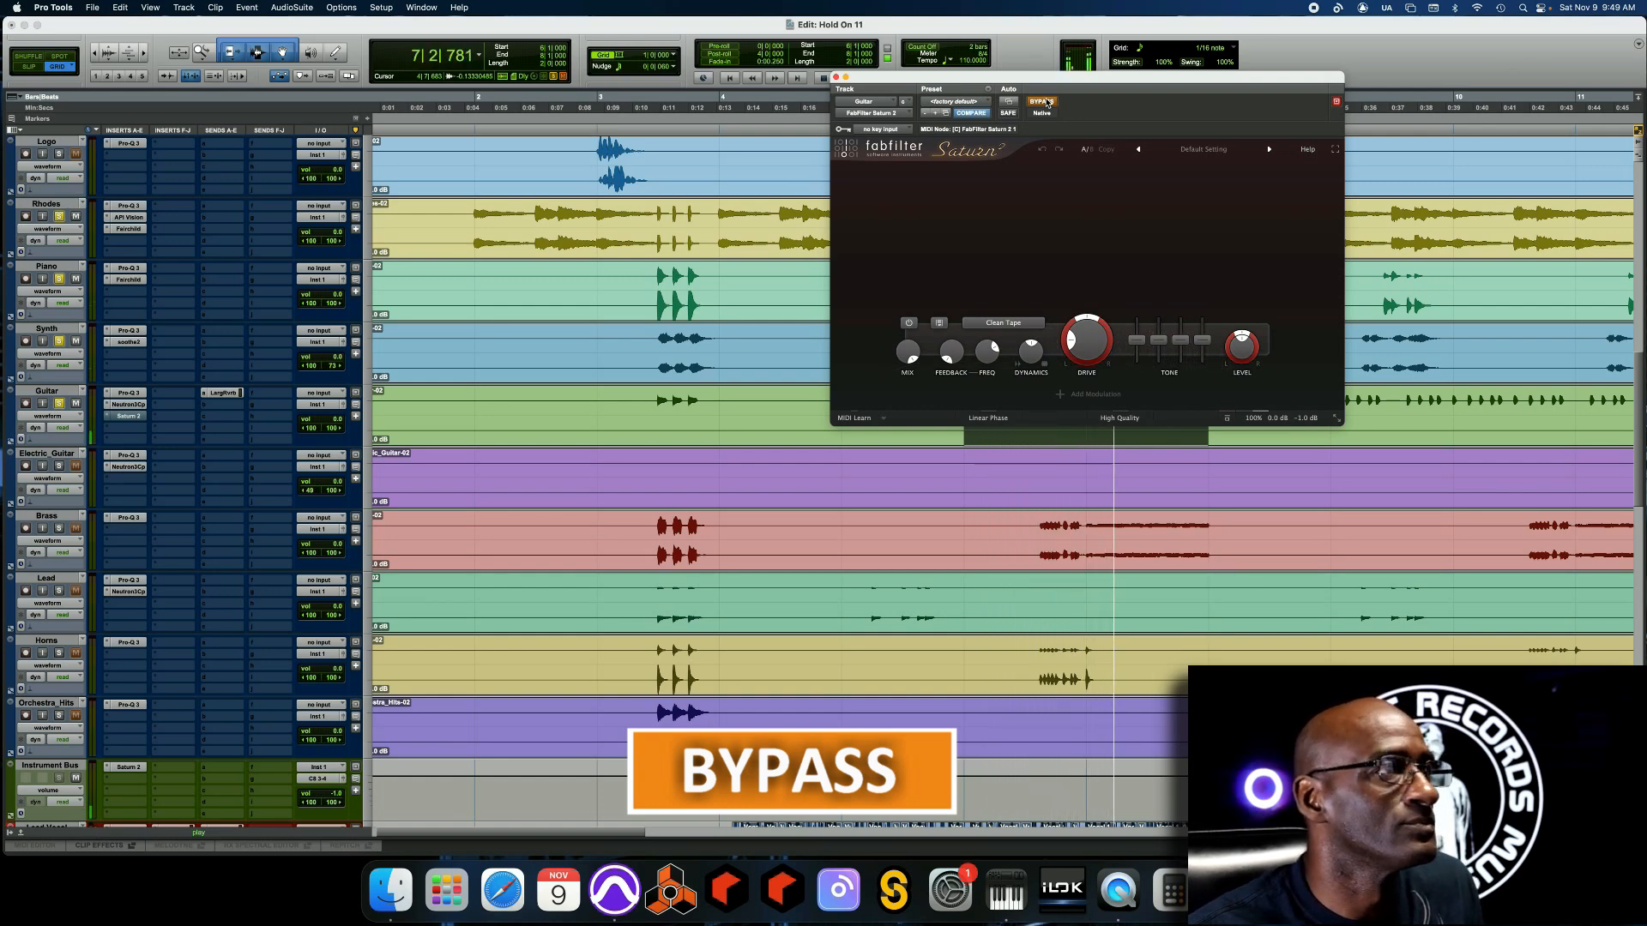
{"action": "left_click", "coordinate": [1042, 103]}
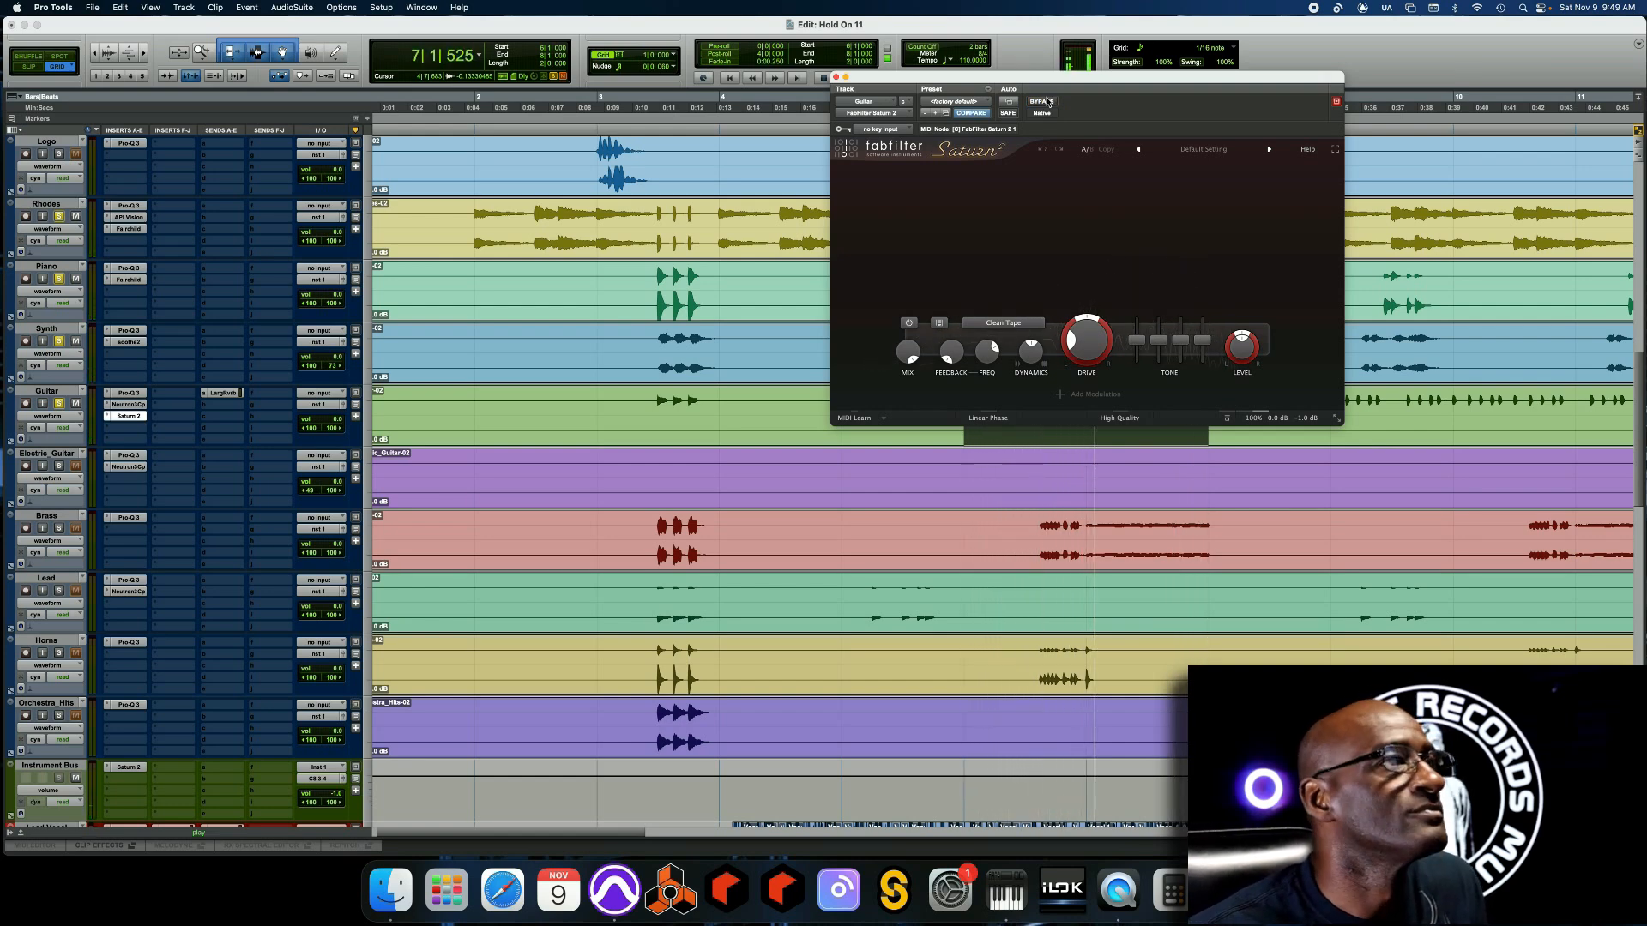
{"action": "key", "text": "space"}
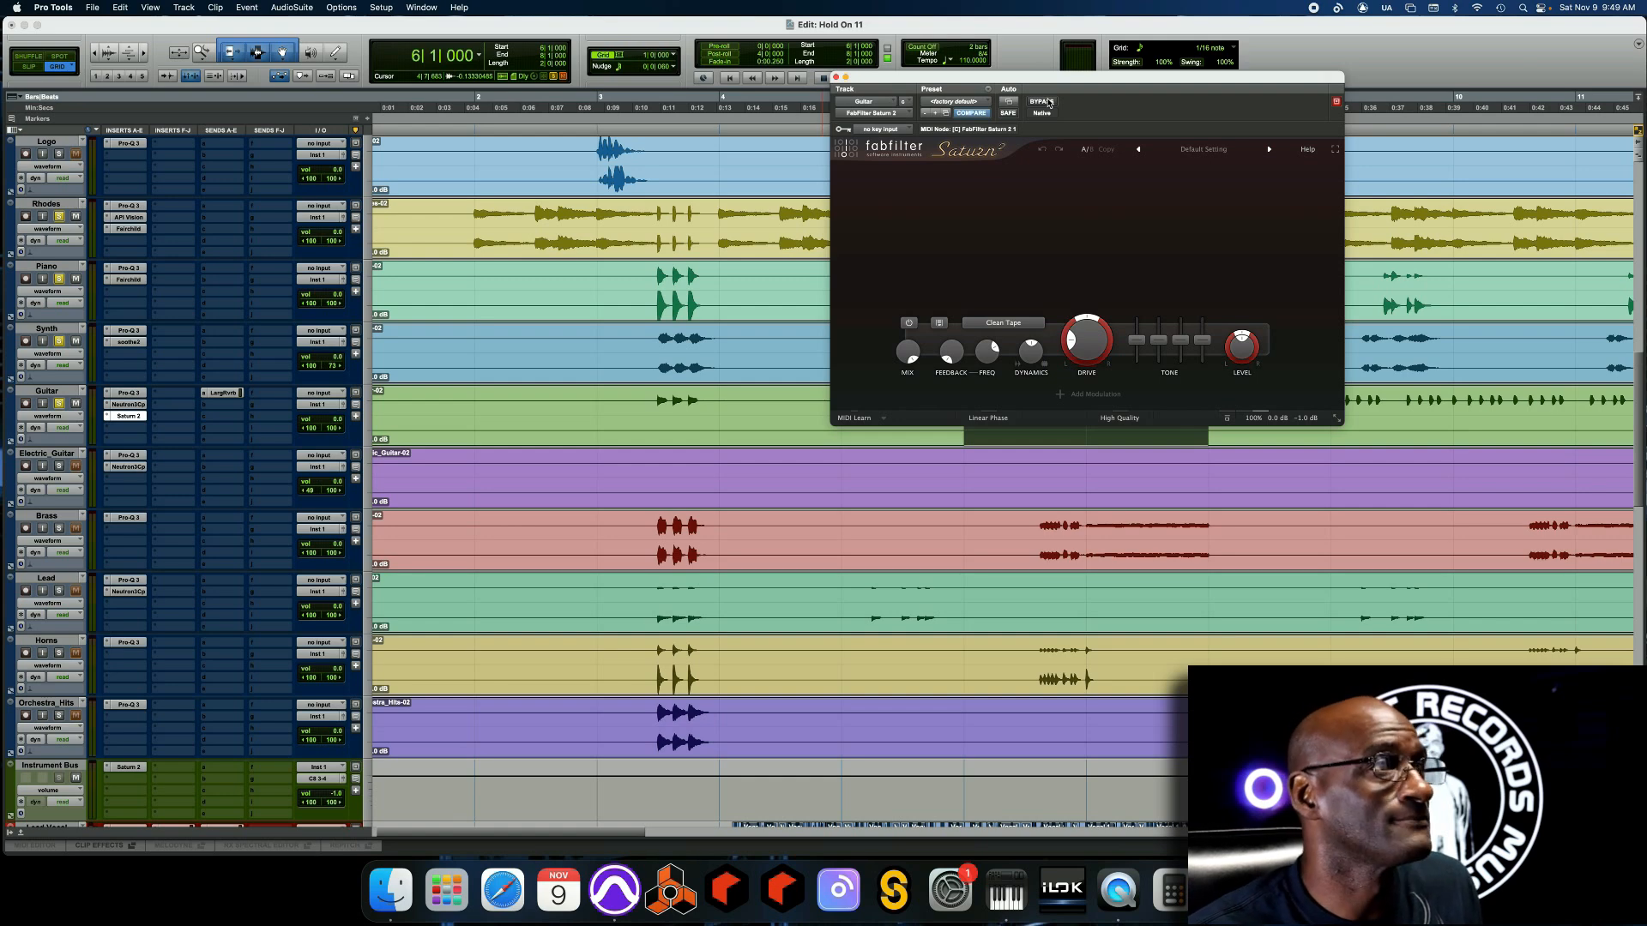
{"action": "key", "text": "space"}
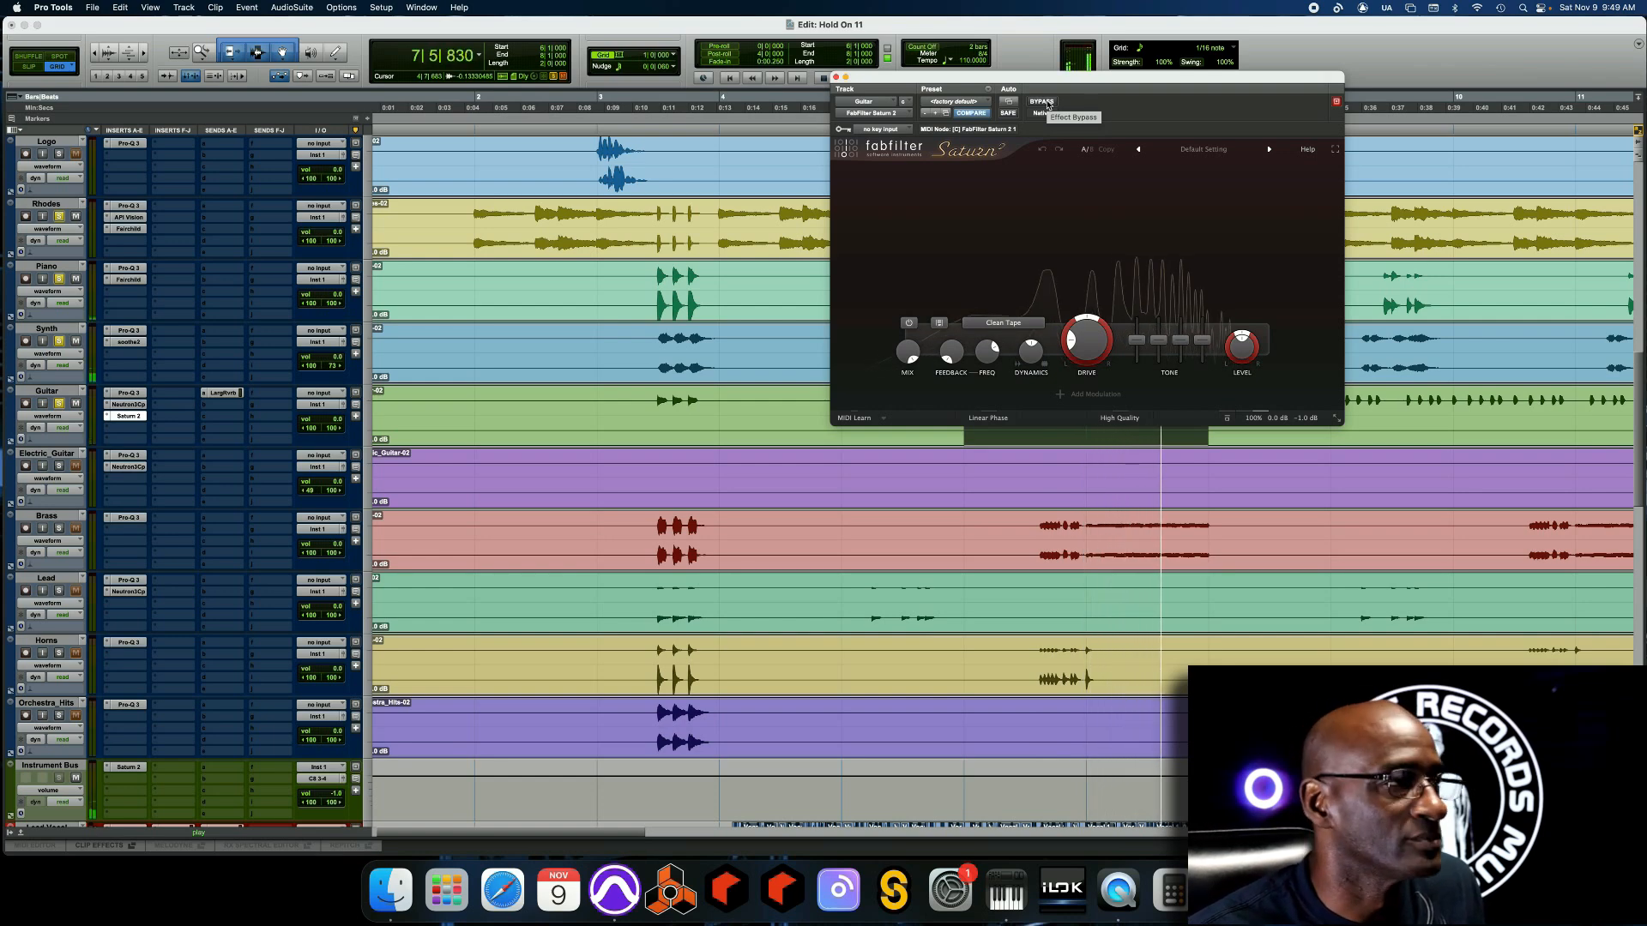
{"action": "left_click", "coordinate": [1041, 102]}
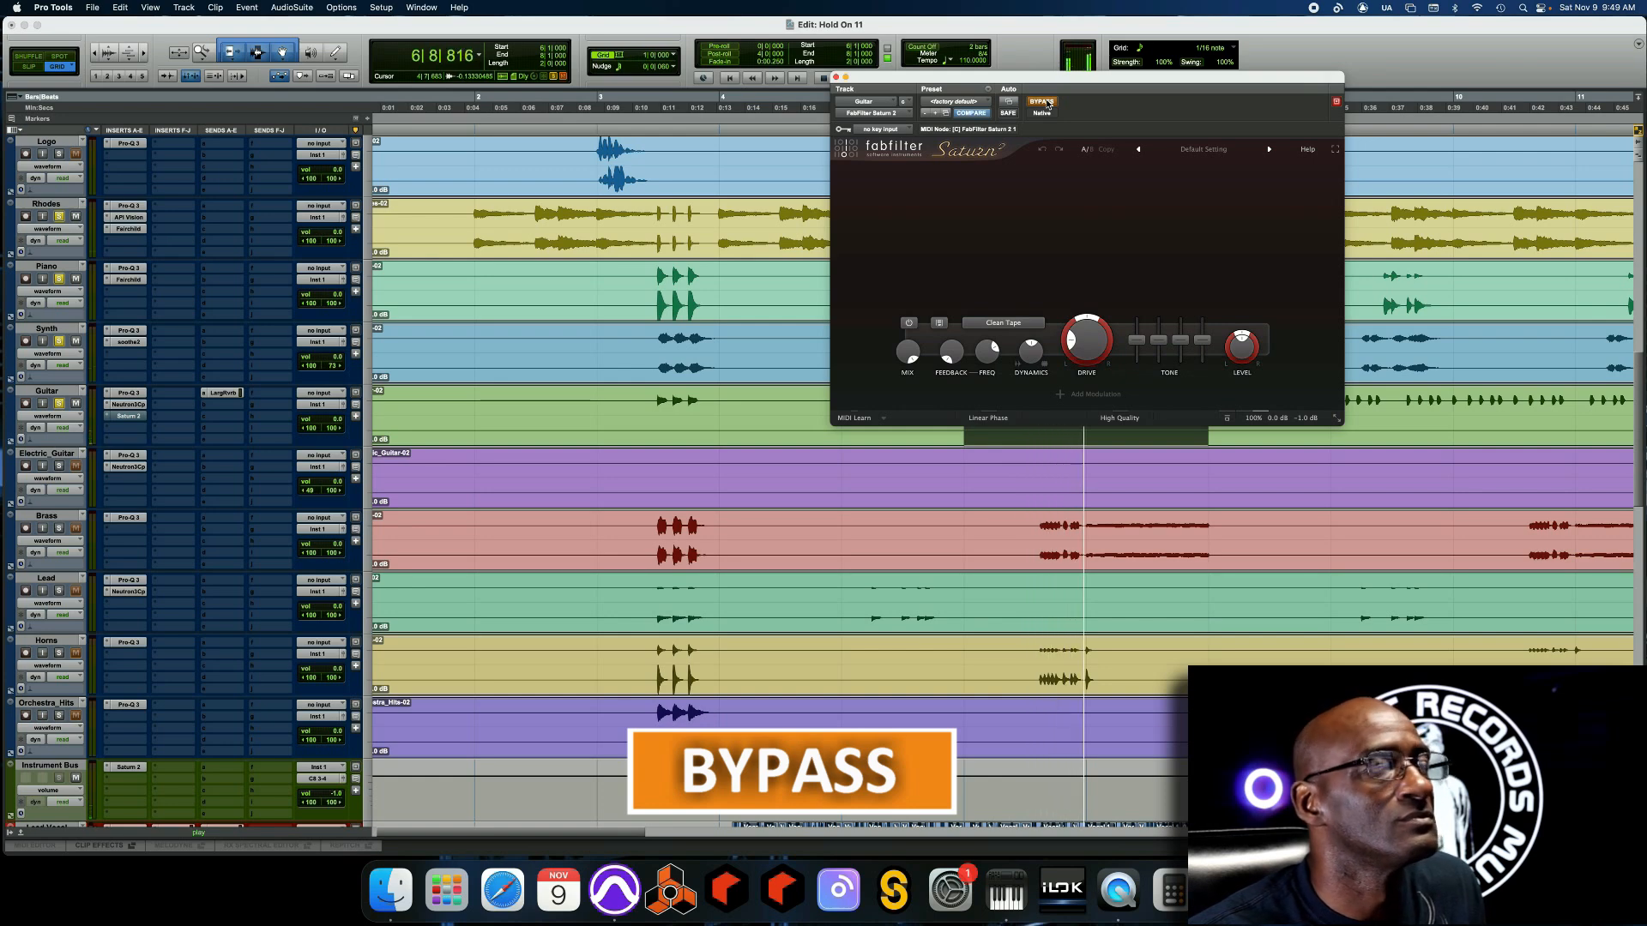
{"action": "left_click", "coordinate": [1043, 102]}
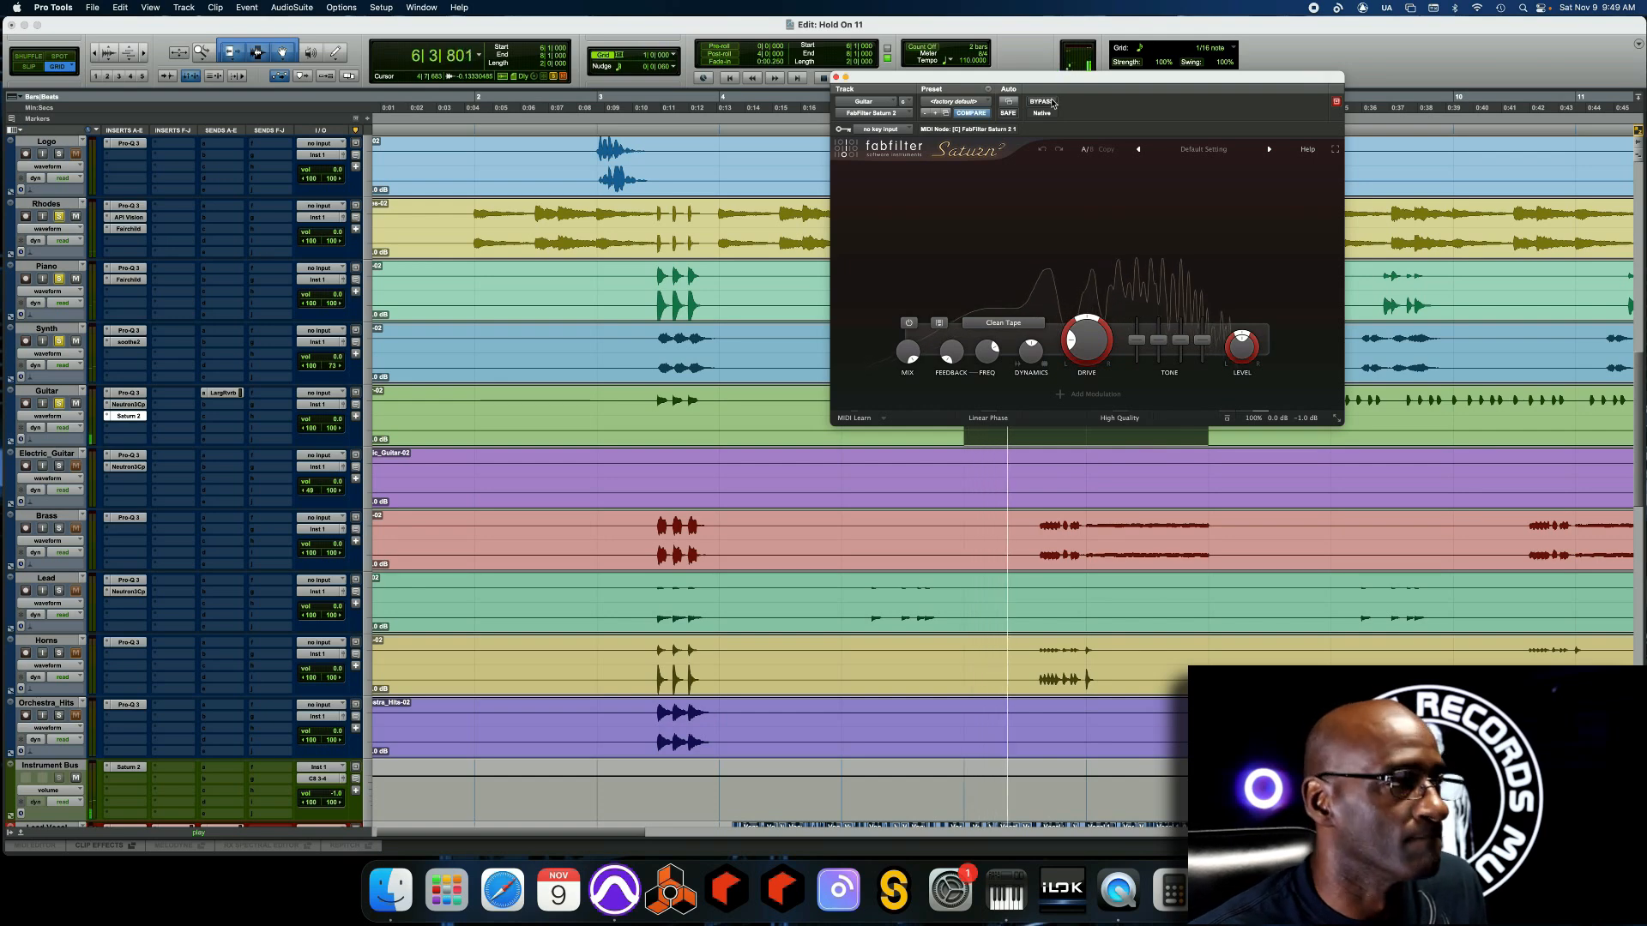
{"action": "left_click", "coordinate": [1052, 103]}
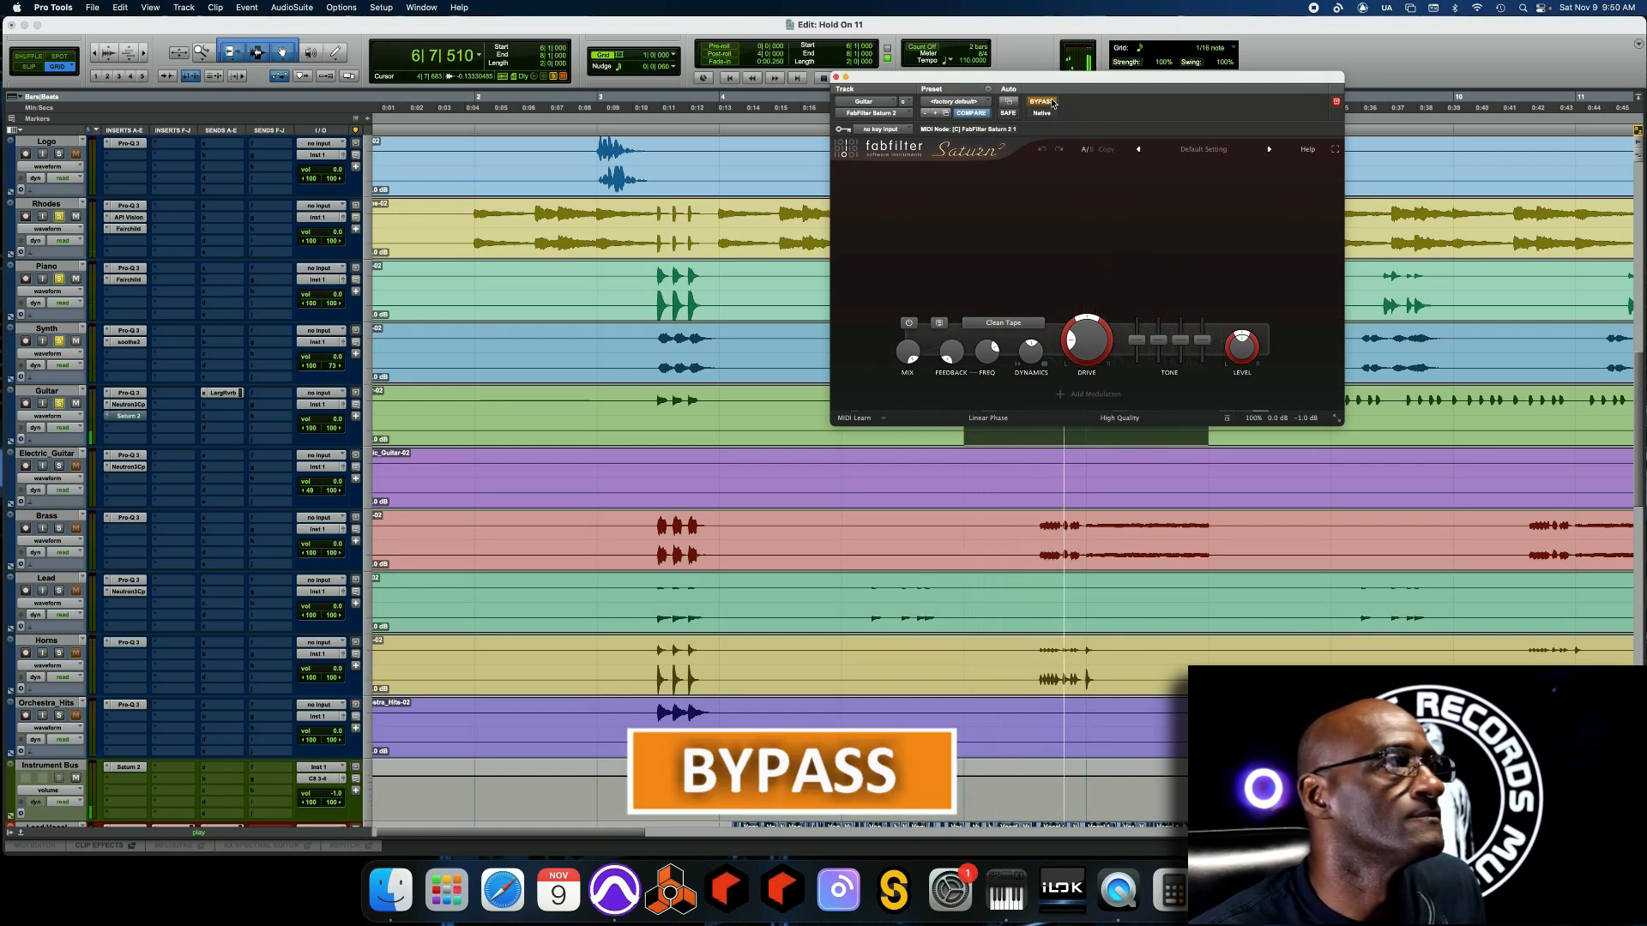
{"action": "left_click", "coordinate": [1052, 104]}
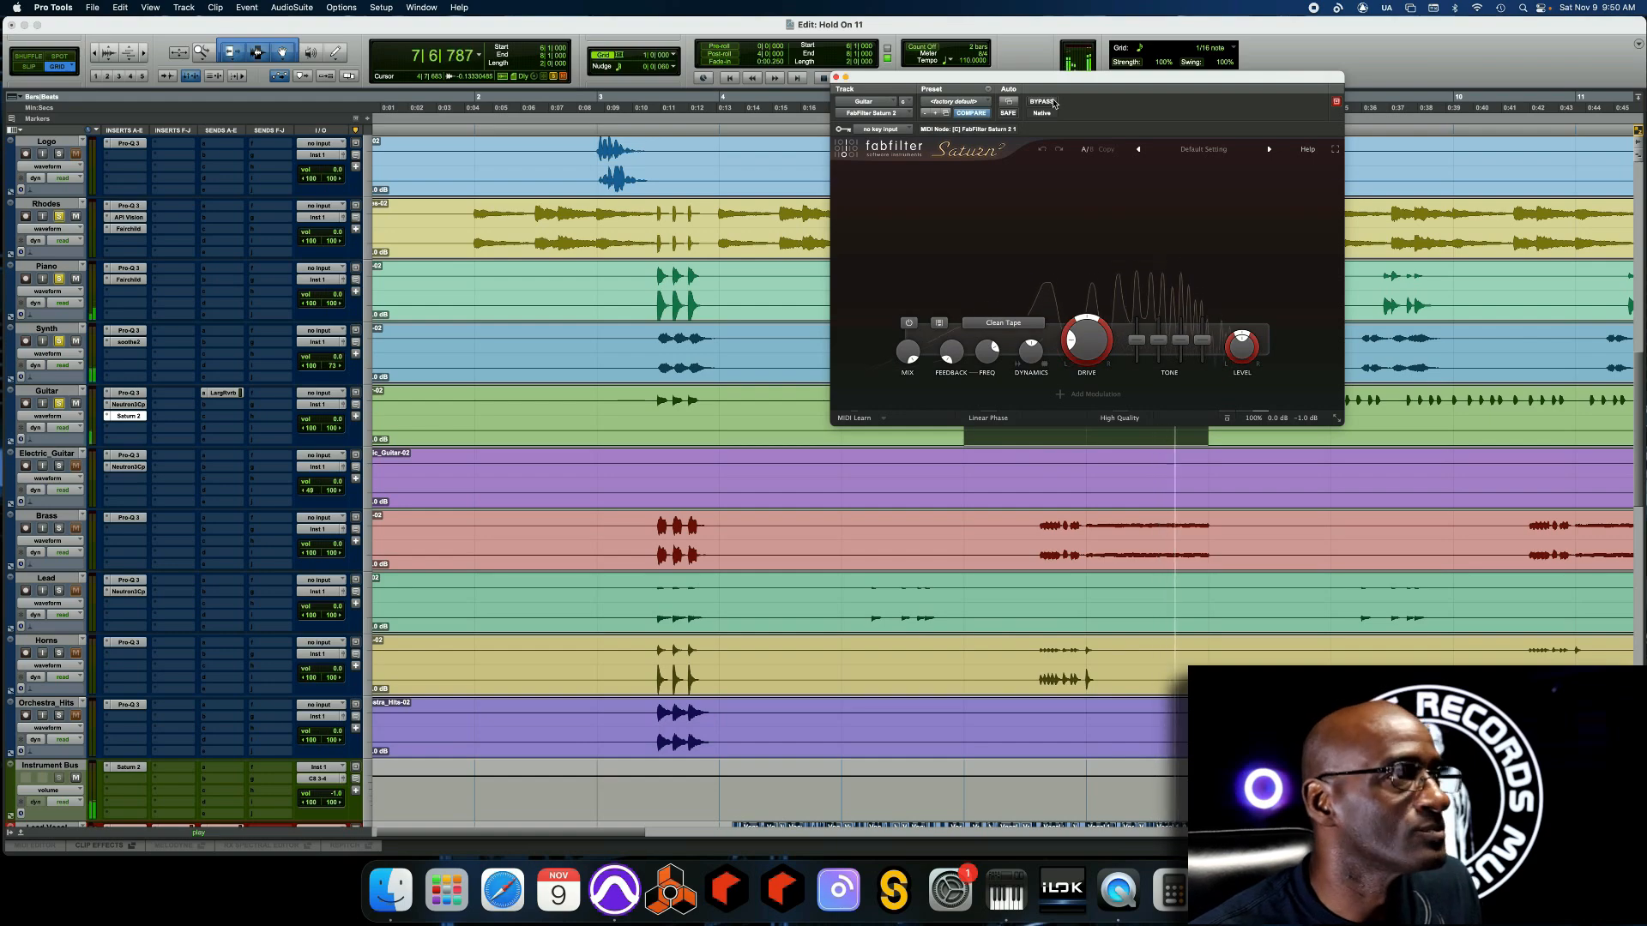
{"action": "key", "text": "space"}
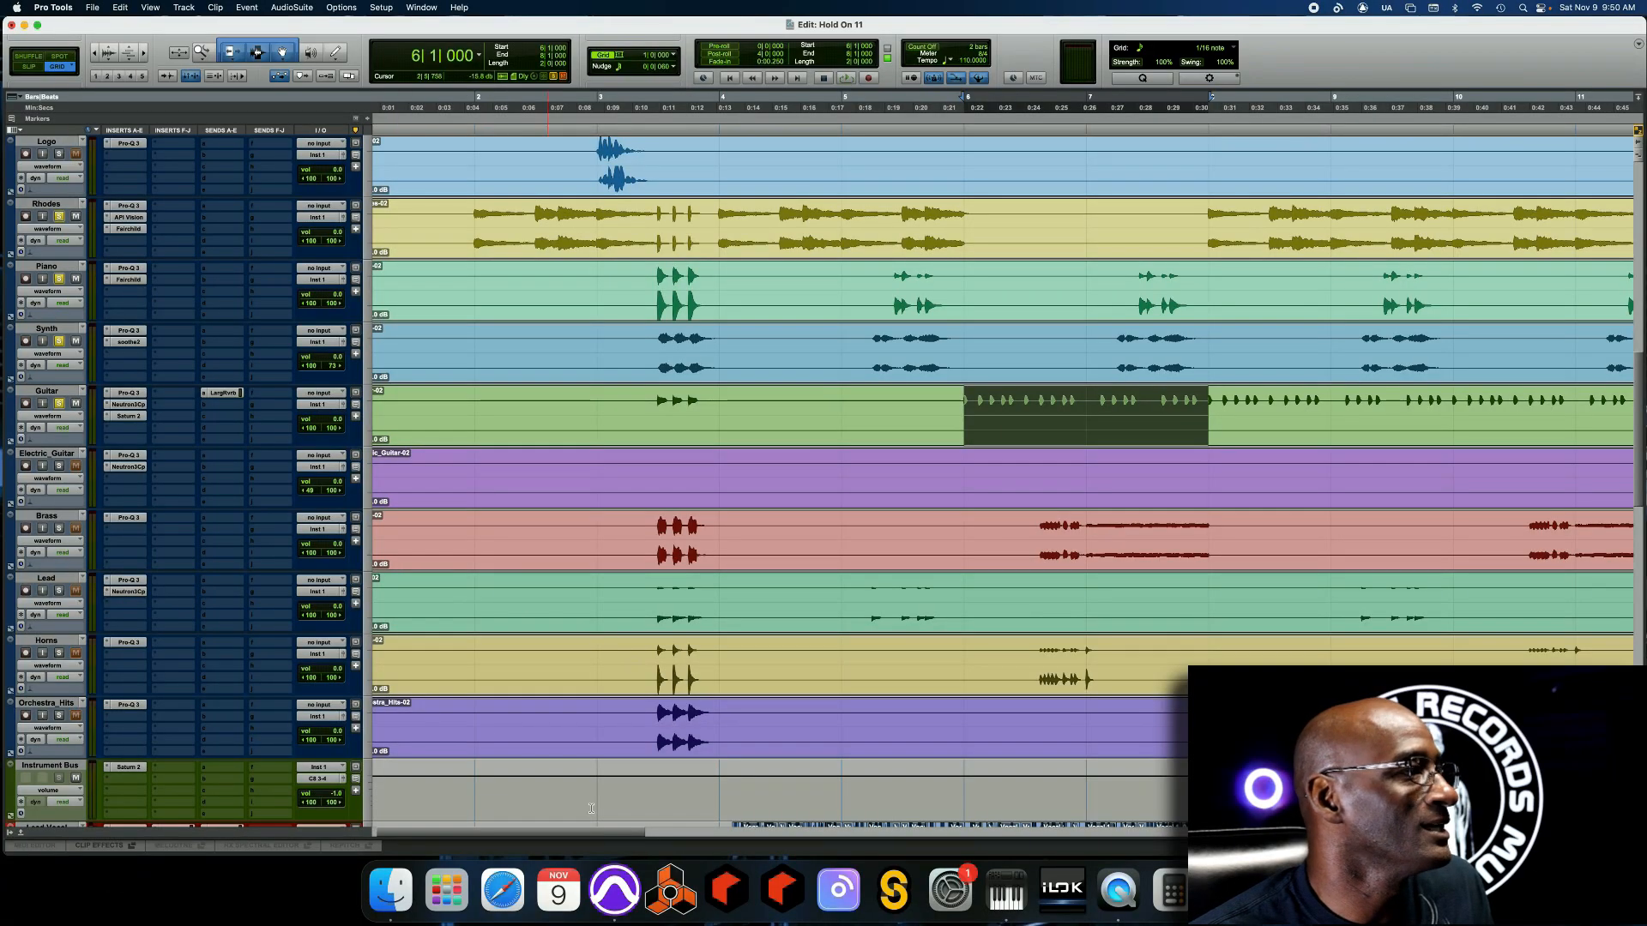
Select the Electric_Guitar audio from bar 27 to bar 29 and play it with its inserts bypassed
{"action": "left_click_drag", "start_coordinate": [618, 838], "coordinate": [1240, 862]}
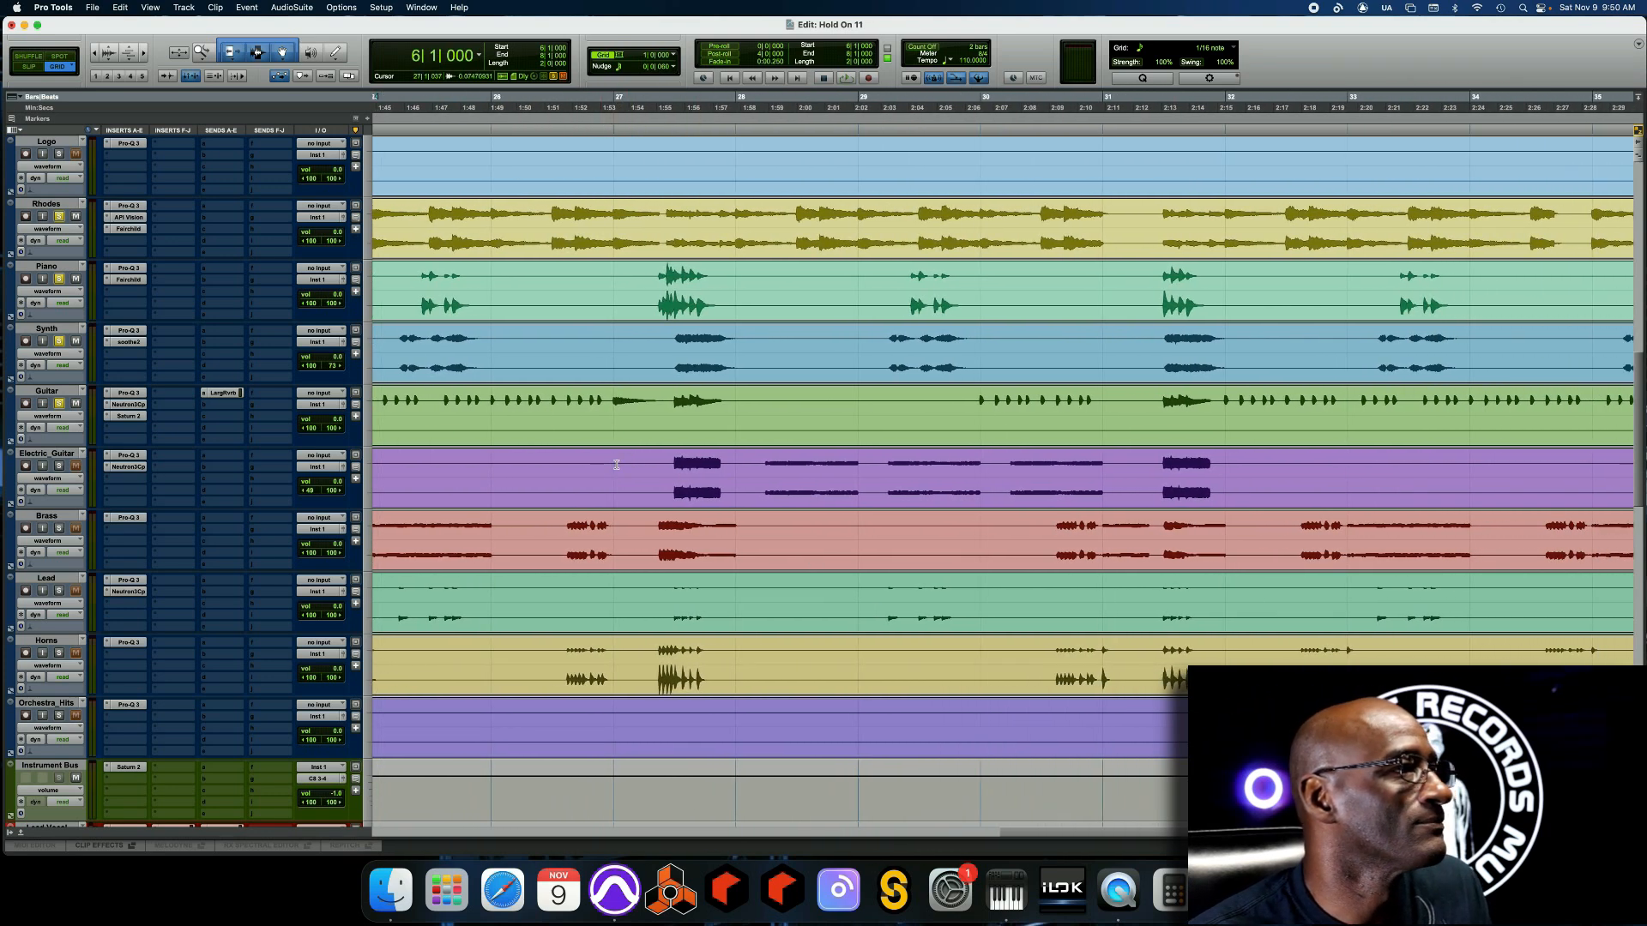
{"action": "left_click_drag", "start_coordinate": [682, 463], "coordinate": [824, 471]}
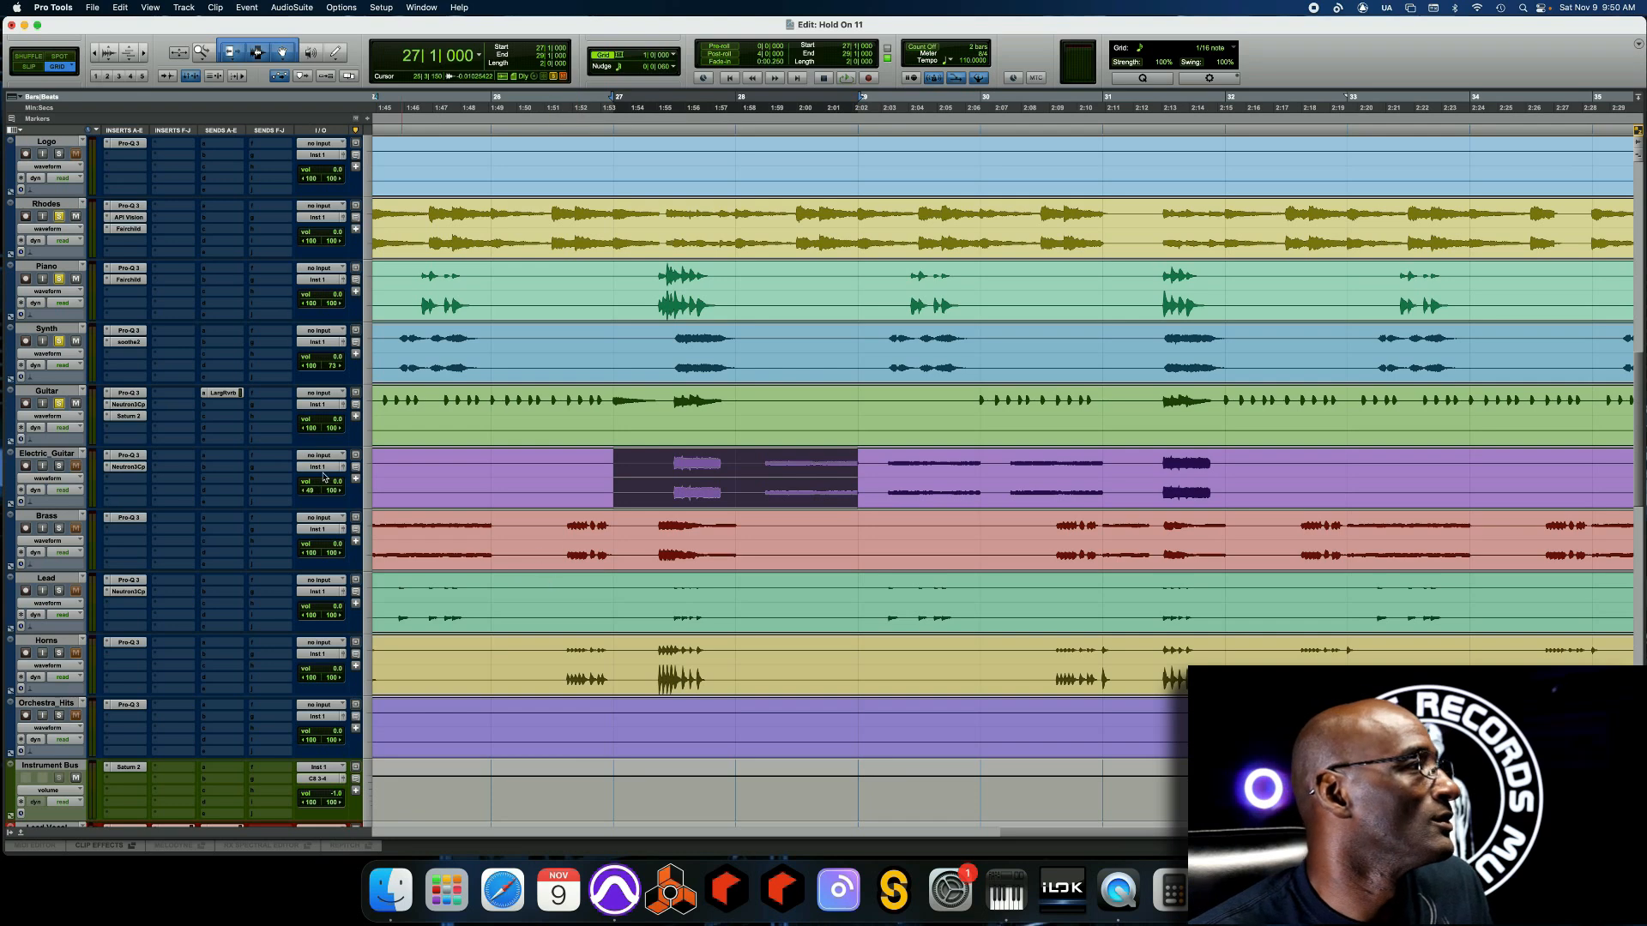
{"action": "left_click", "coordinate": [133, 457]}
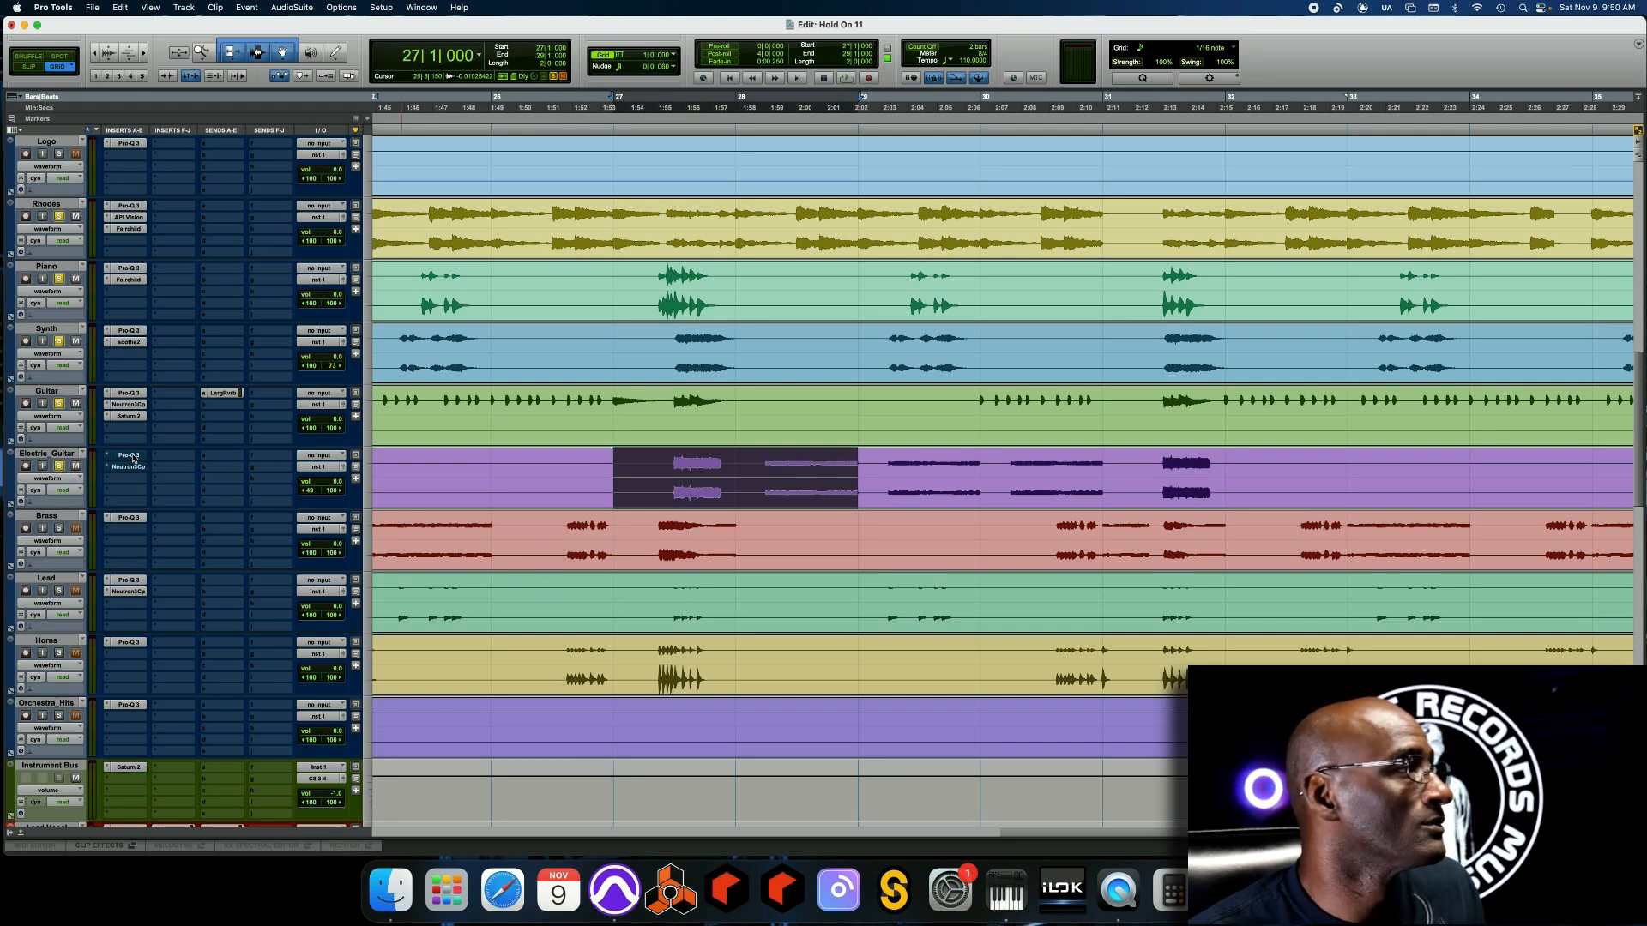
{"action": "key", "text": "space"}
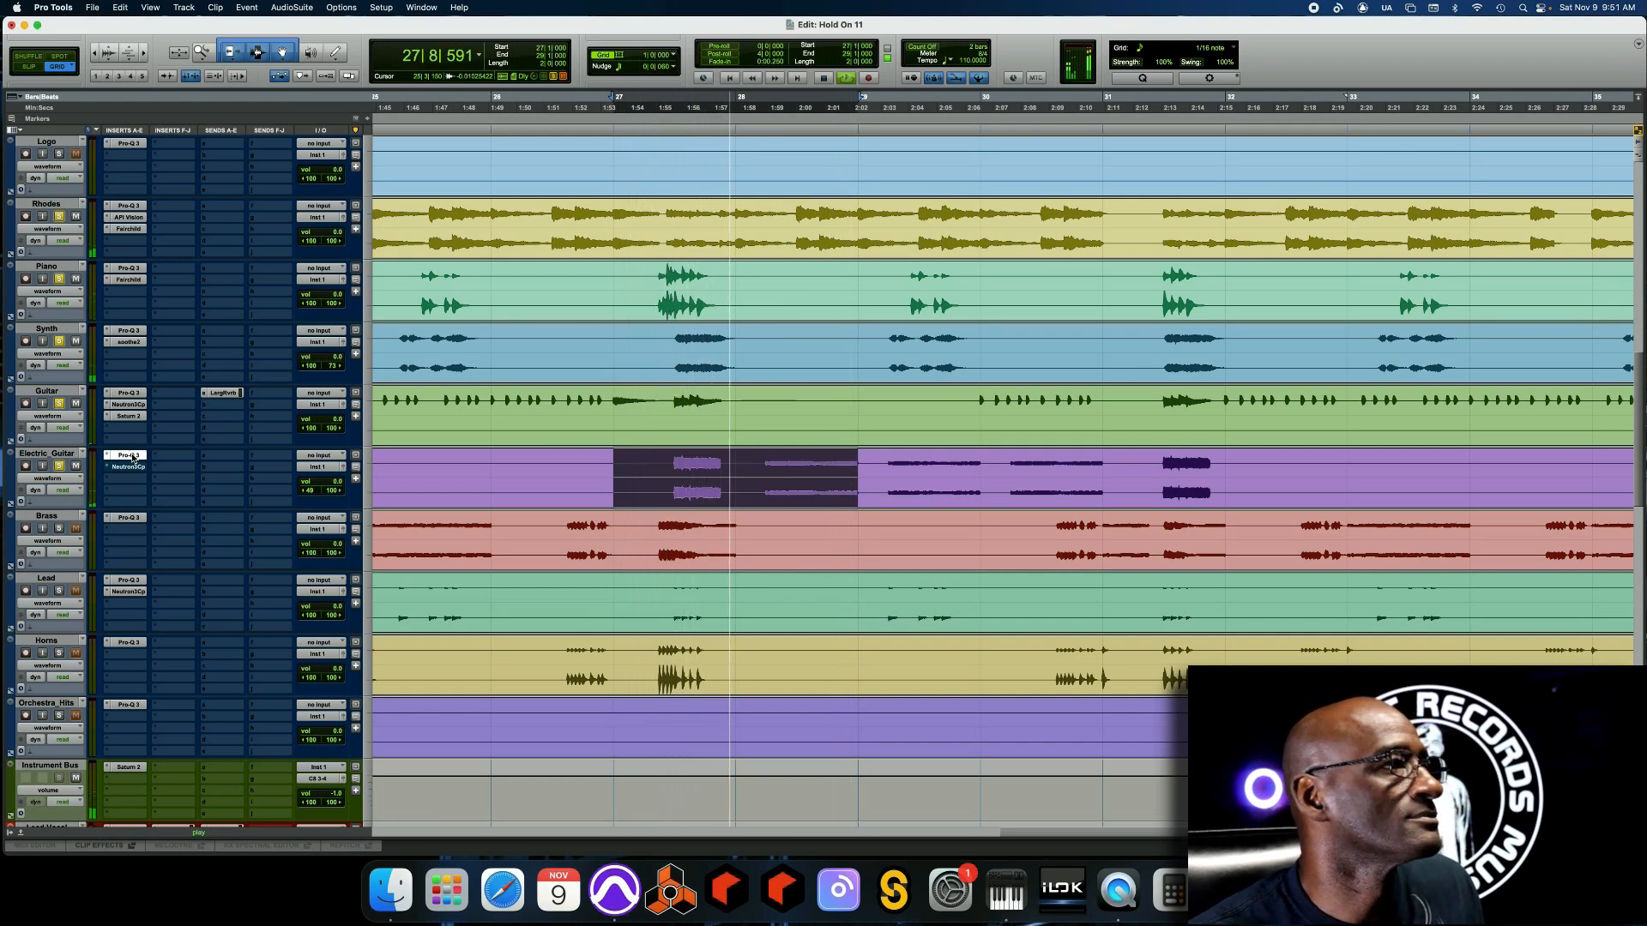
Open the Electric_Guitar track's Pro-Q 3 and compare it active and bypassed during playback, then stop
{"action": "left_click", "coordinate": [129, 455]}
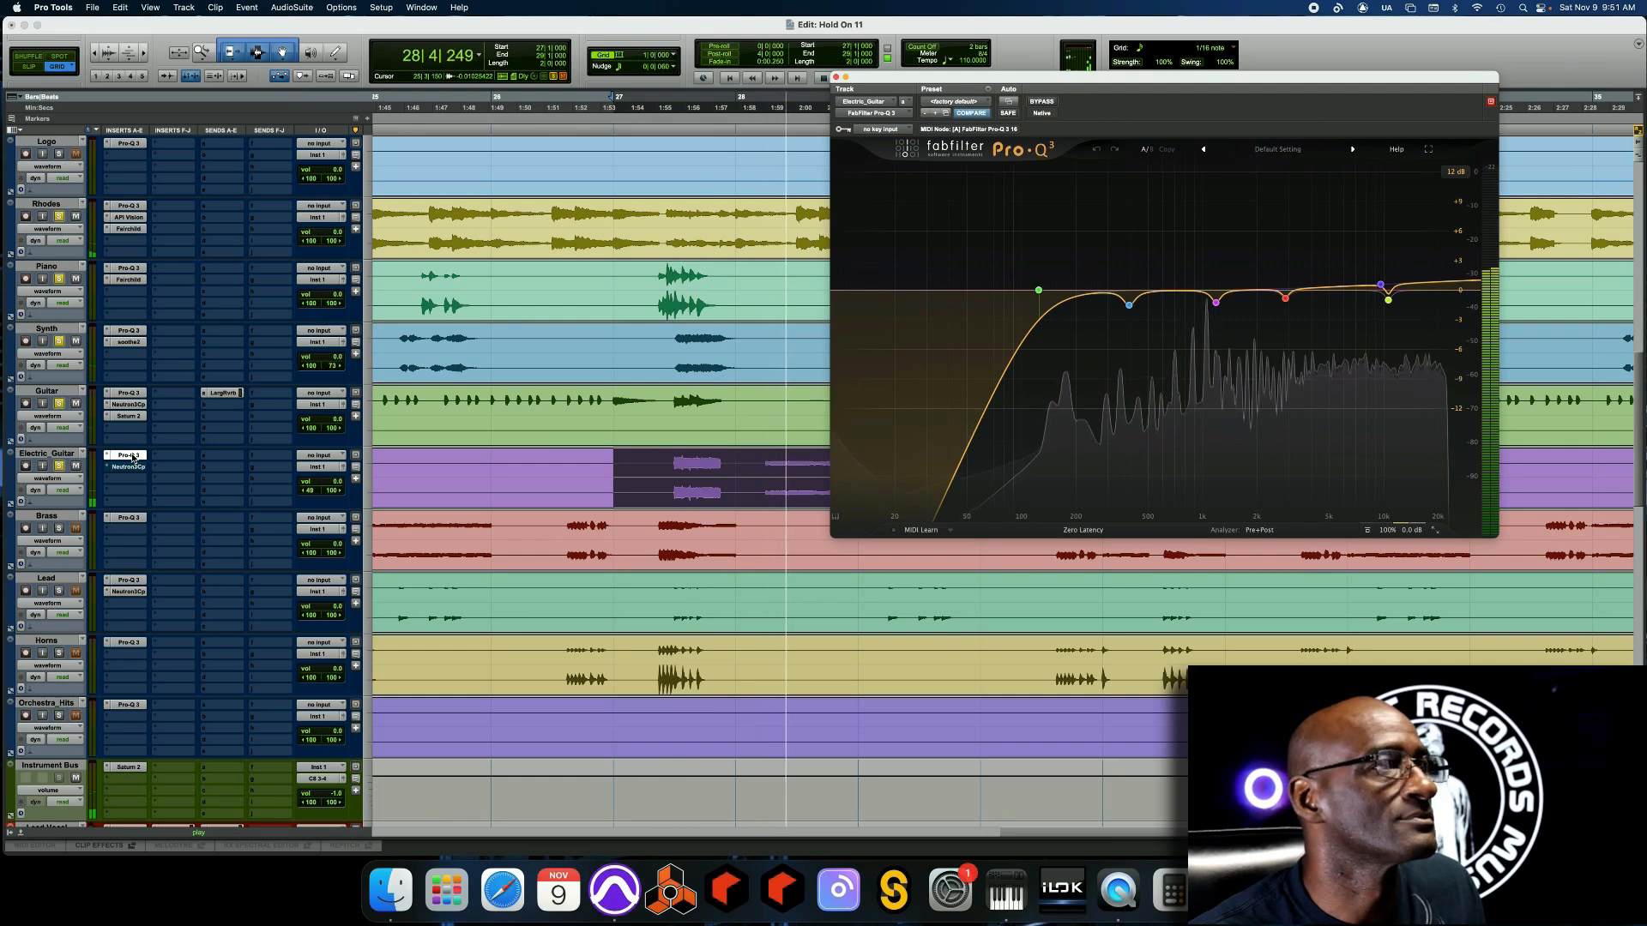
{"action": "left_click", "coordinate": [1051, 103]}
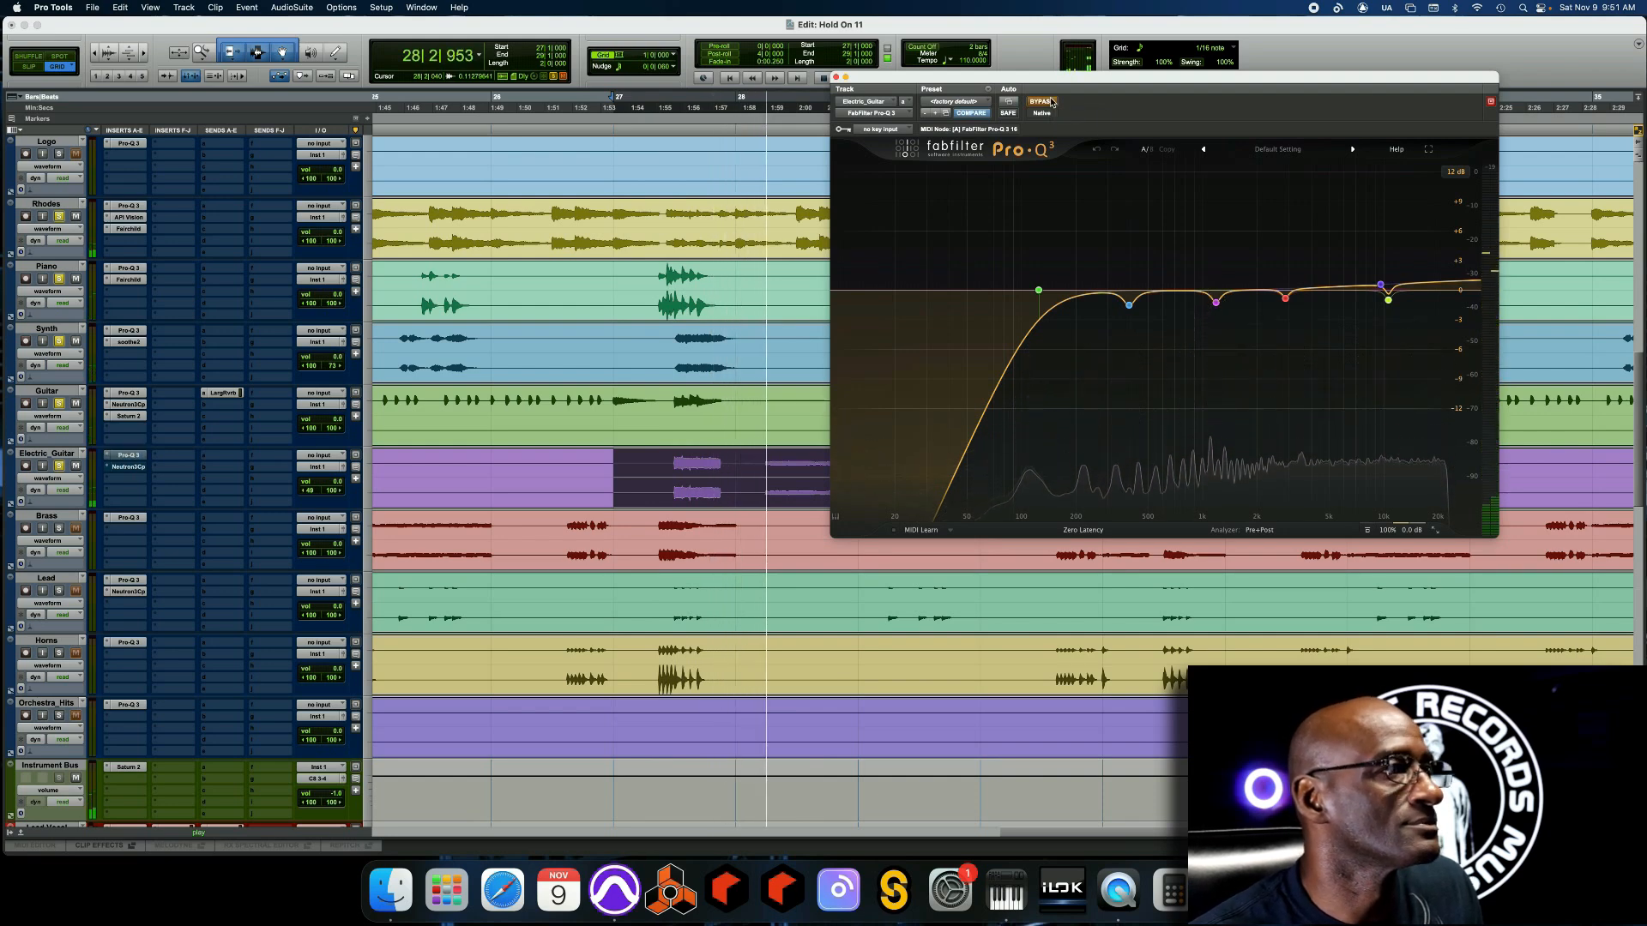
{"action": "left_click", "coordinate": [1051, 103]}
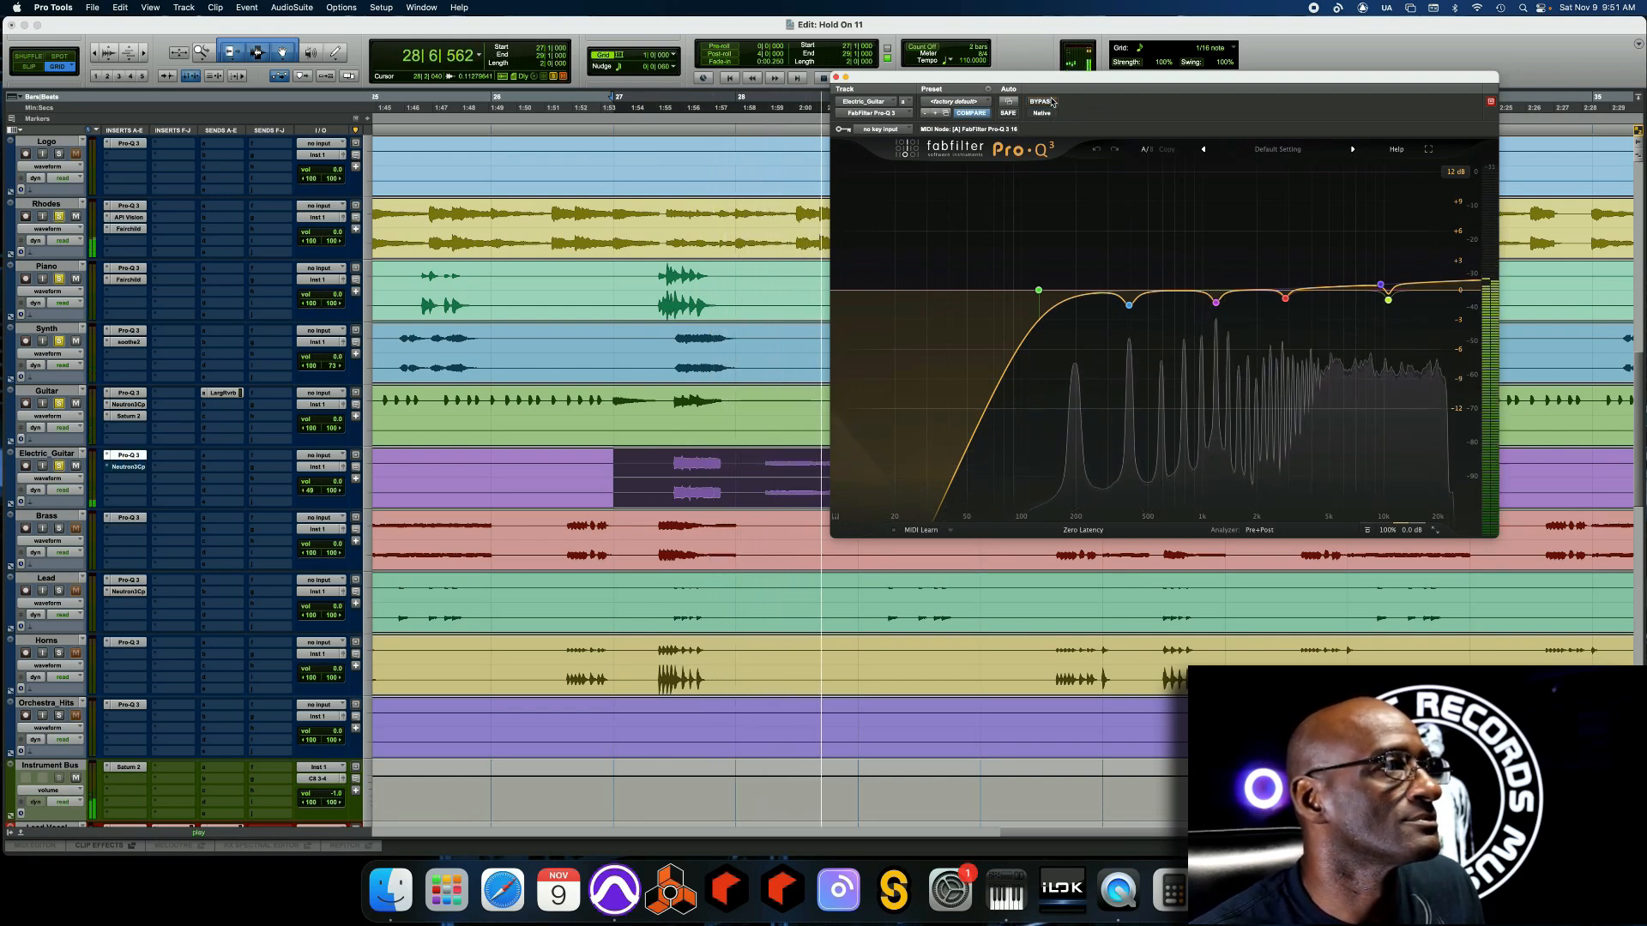
{"action": "left_click", "coordinate": [1051, 103]}
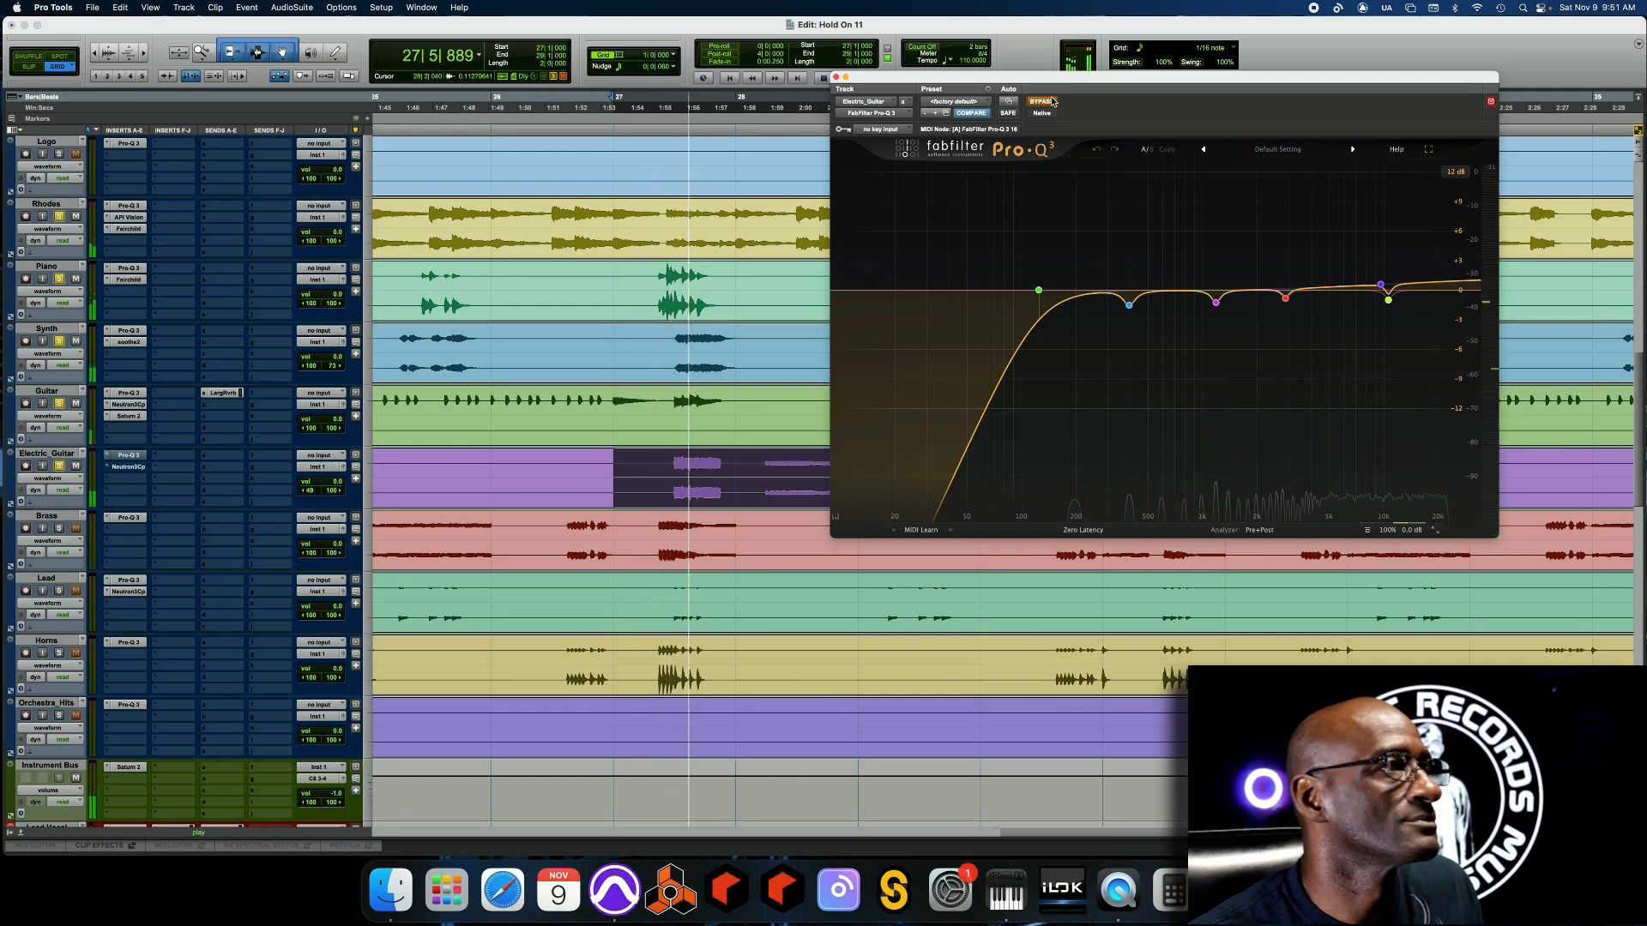
{"action": "key", "text": "space"}
Narrow the Electric_Guitar selection to bar 28 to bar 29, moving the Pro-Q 3 window out of the way
{"action": "left_click_drag", "start_coordinate": [856, 79], "coordinate": [967, 77]}
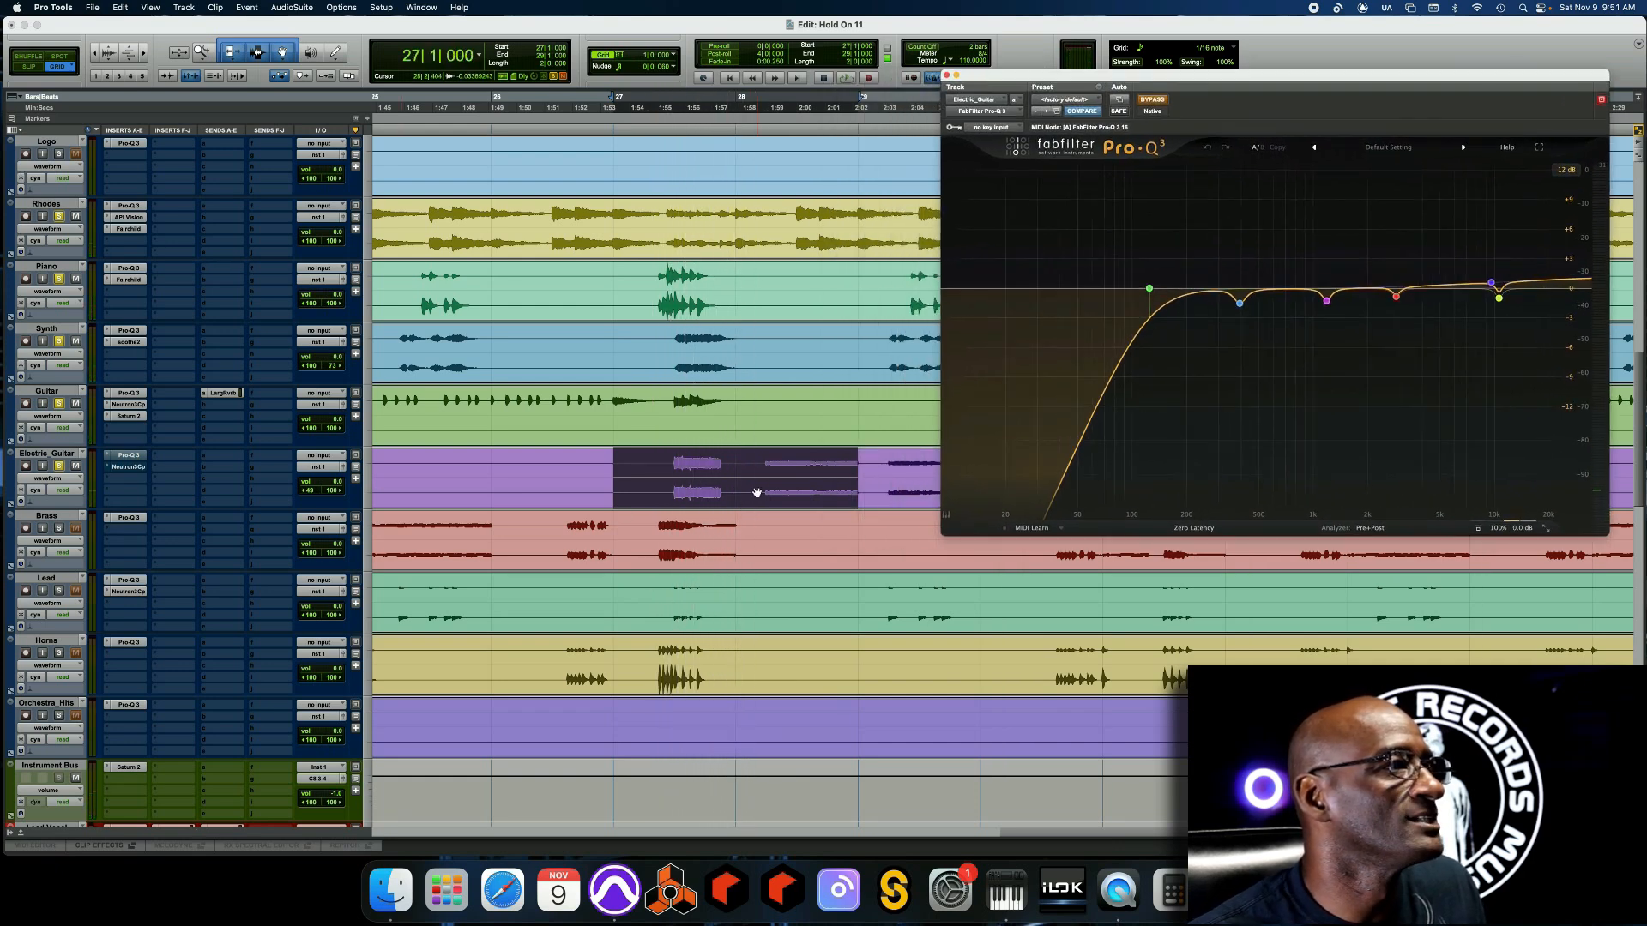
{"action": "left_click_drag", "start_coordinate": [739, 454], "coordinate": [854, 462]}
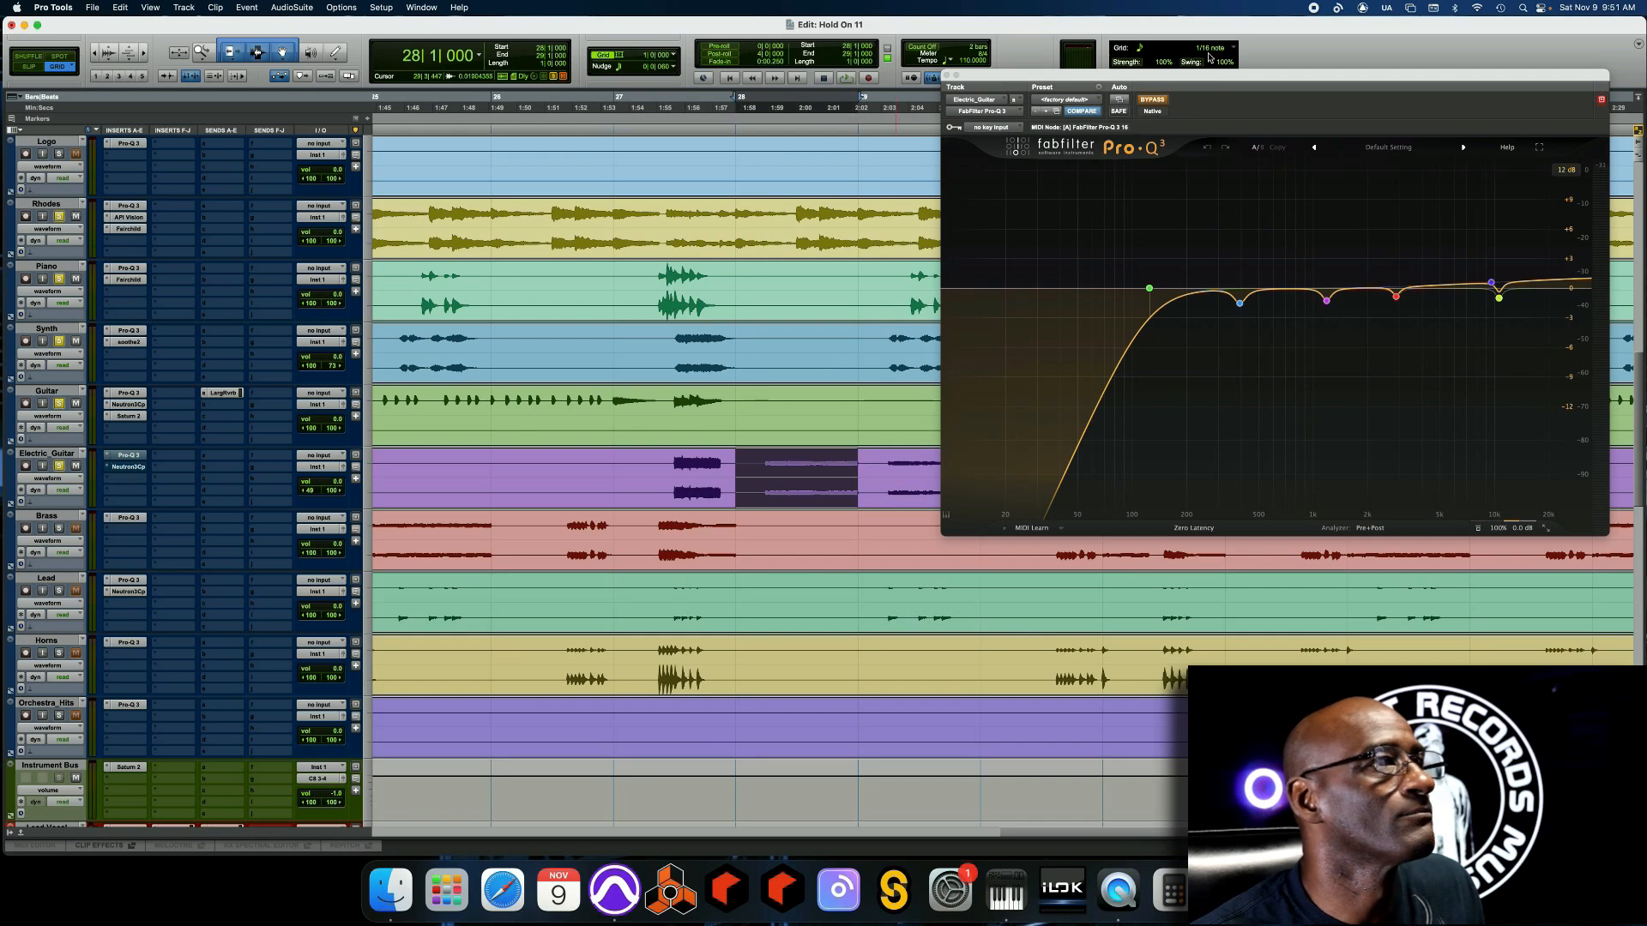
{"action": "left_click_drag", "start_coordinate": [1205, 87], "coordinate": [1066, 84]}
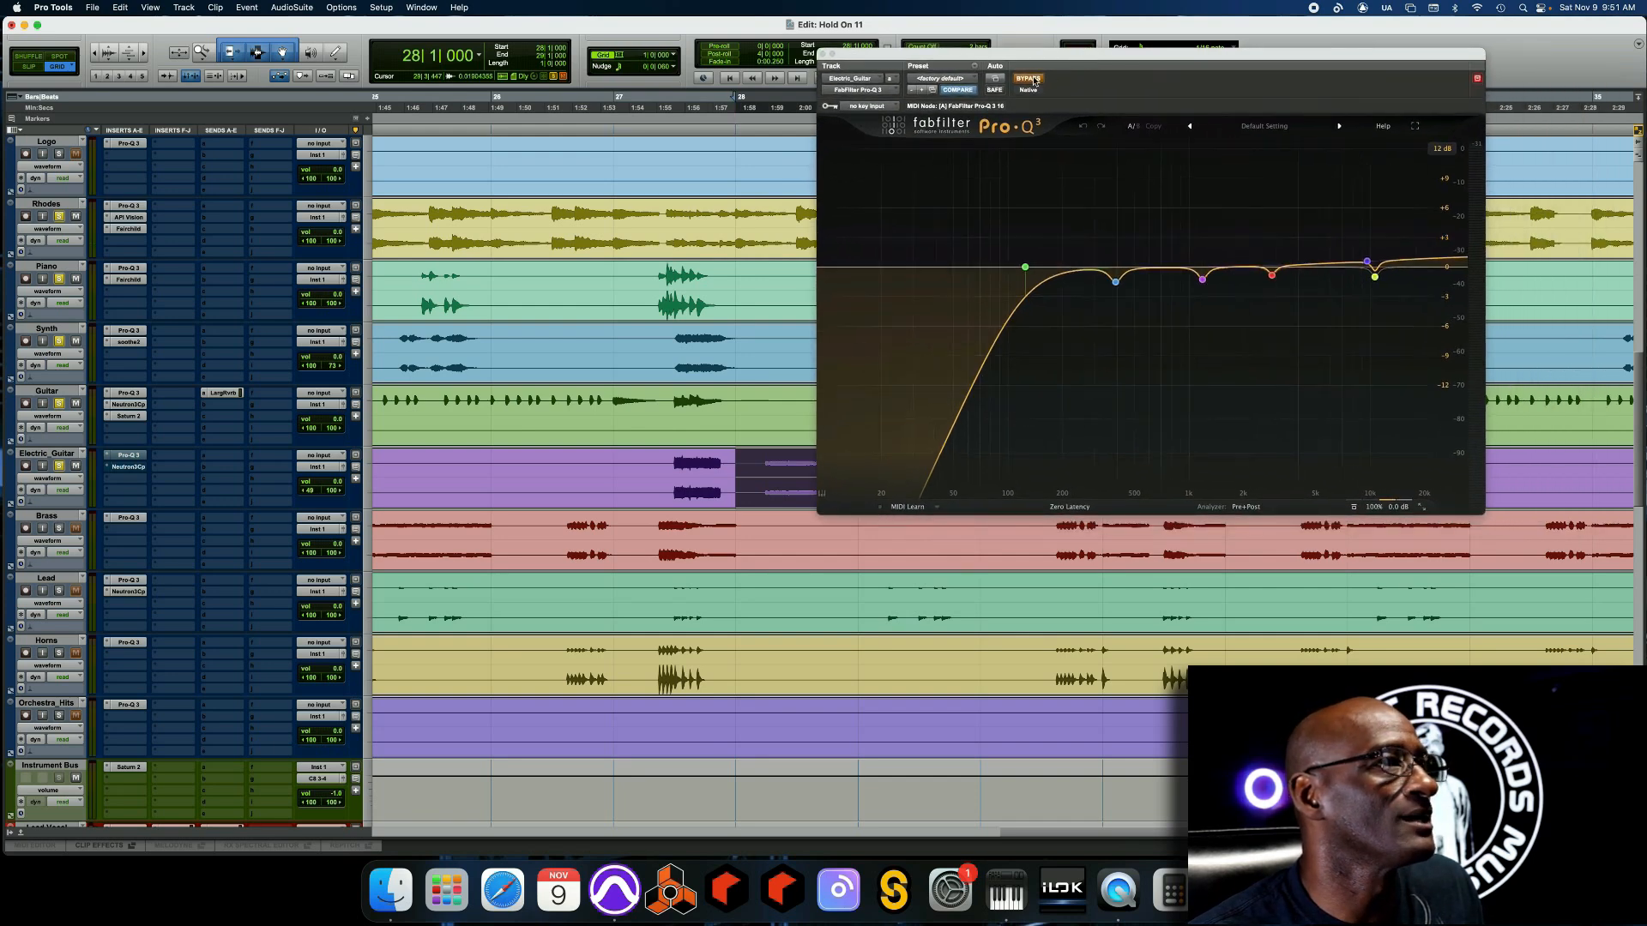
Activate the Electric_Guitar track's Pro-Q 3, compare it with bypass during playback of bar 28, leave it active and close the plug-in
{"action": "left_click", "coordinate": [1029, 78]}
{"action": "key", "text": "space"}
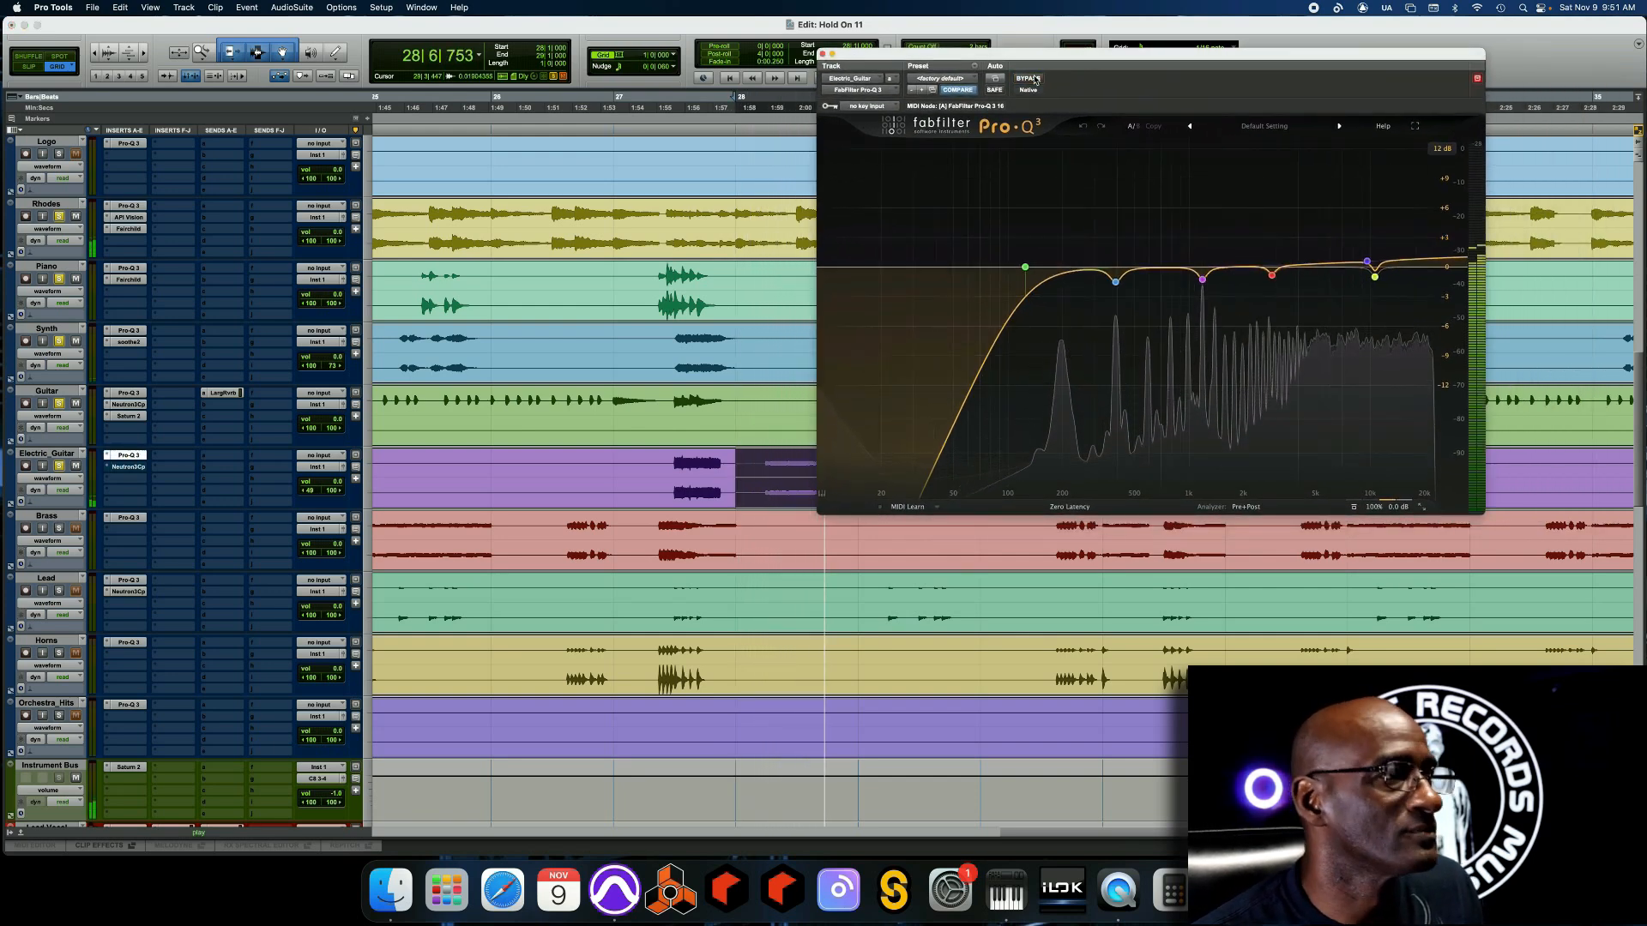
{"action": "left_click", "coordinate": [1036, 79]}
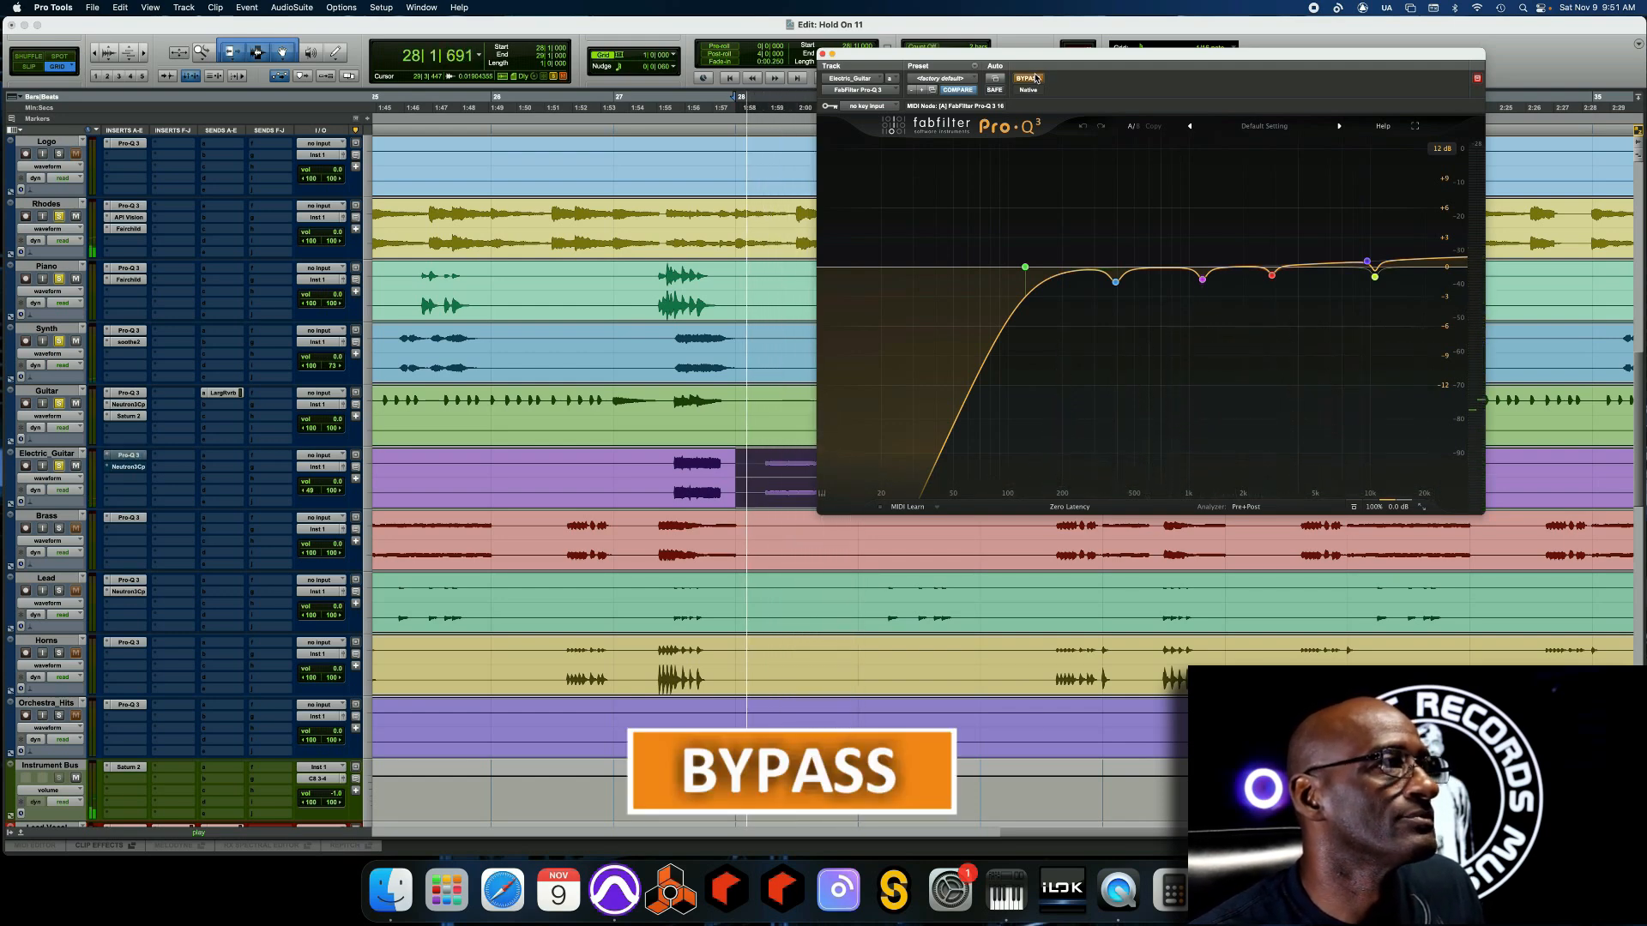
{"action": "left_click", "coordinate": [1035, 79]}
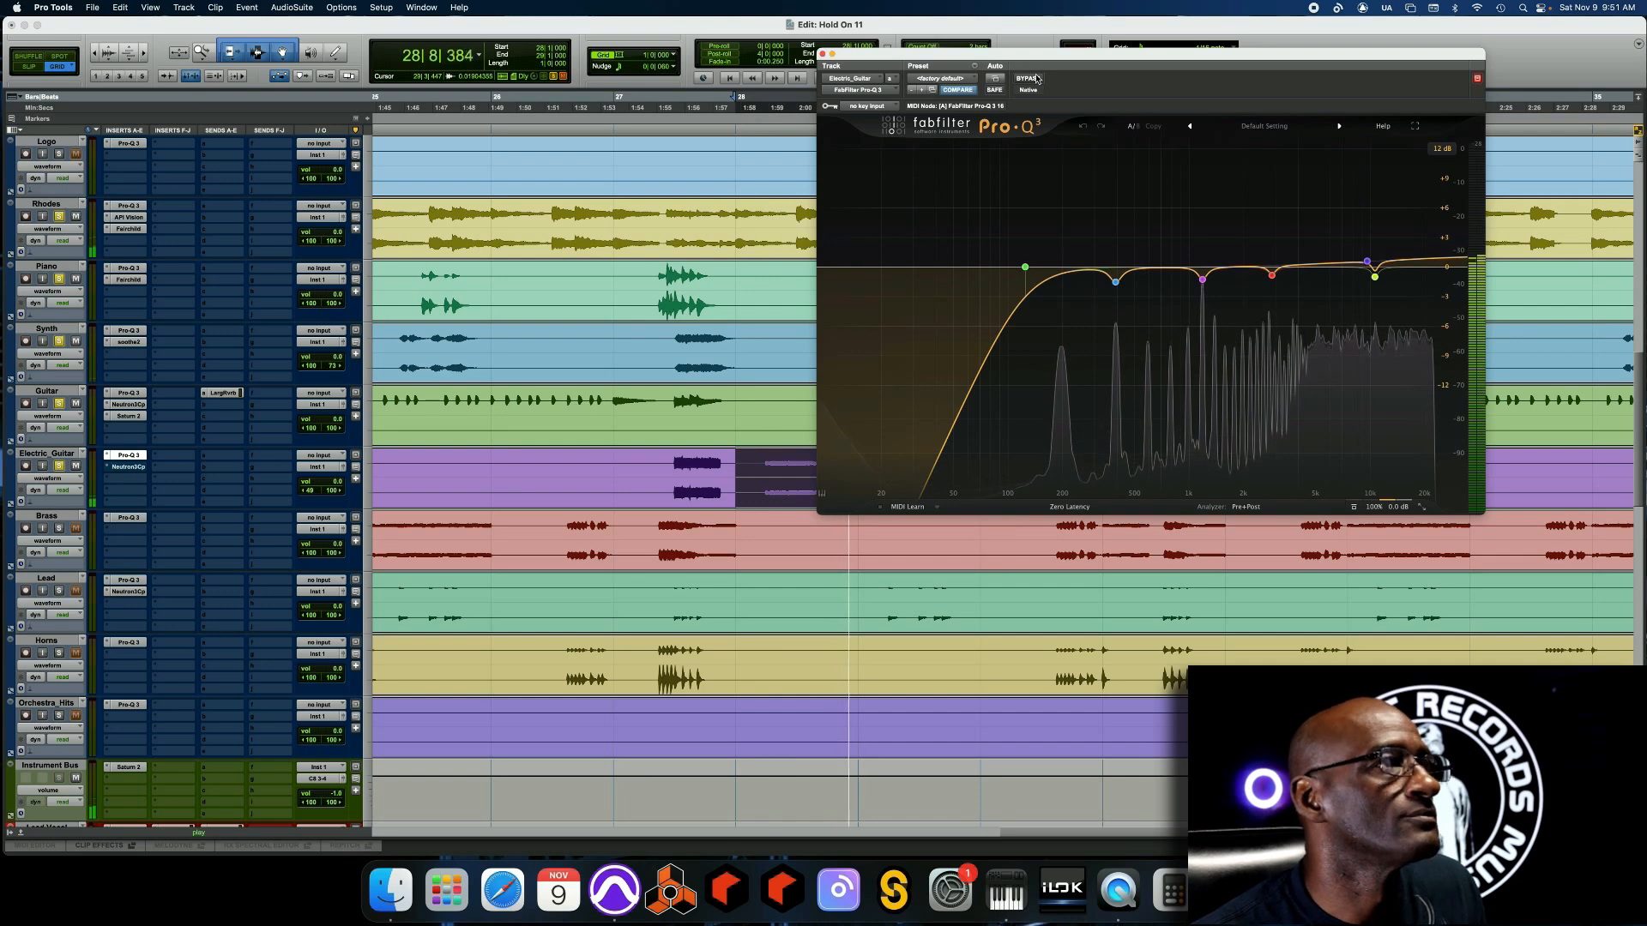
{"action": "left_click", "coordinate": [1027, 78]}
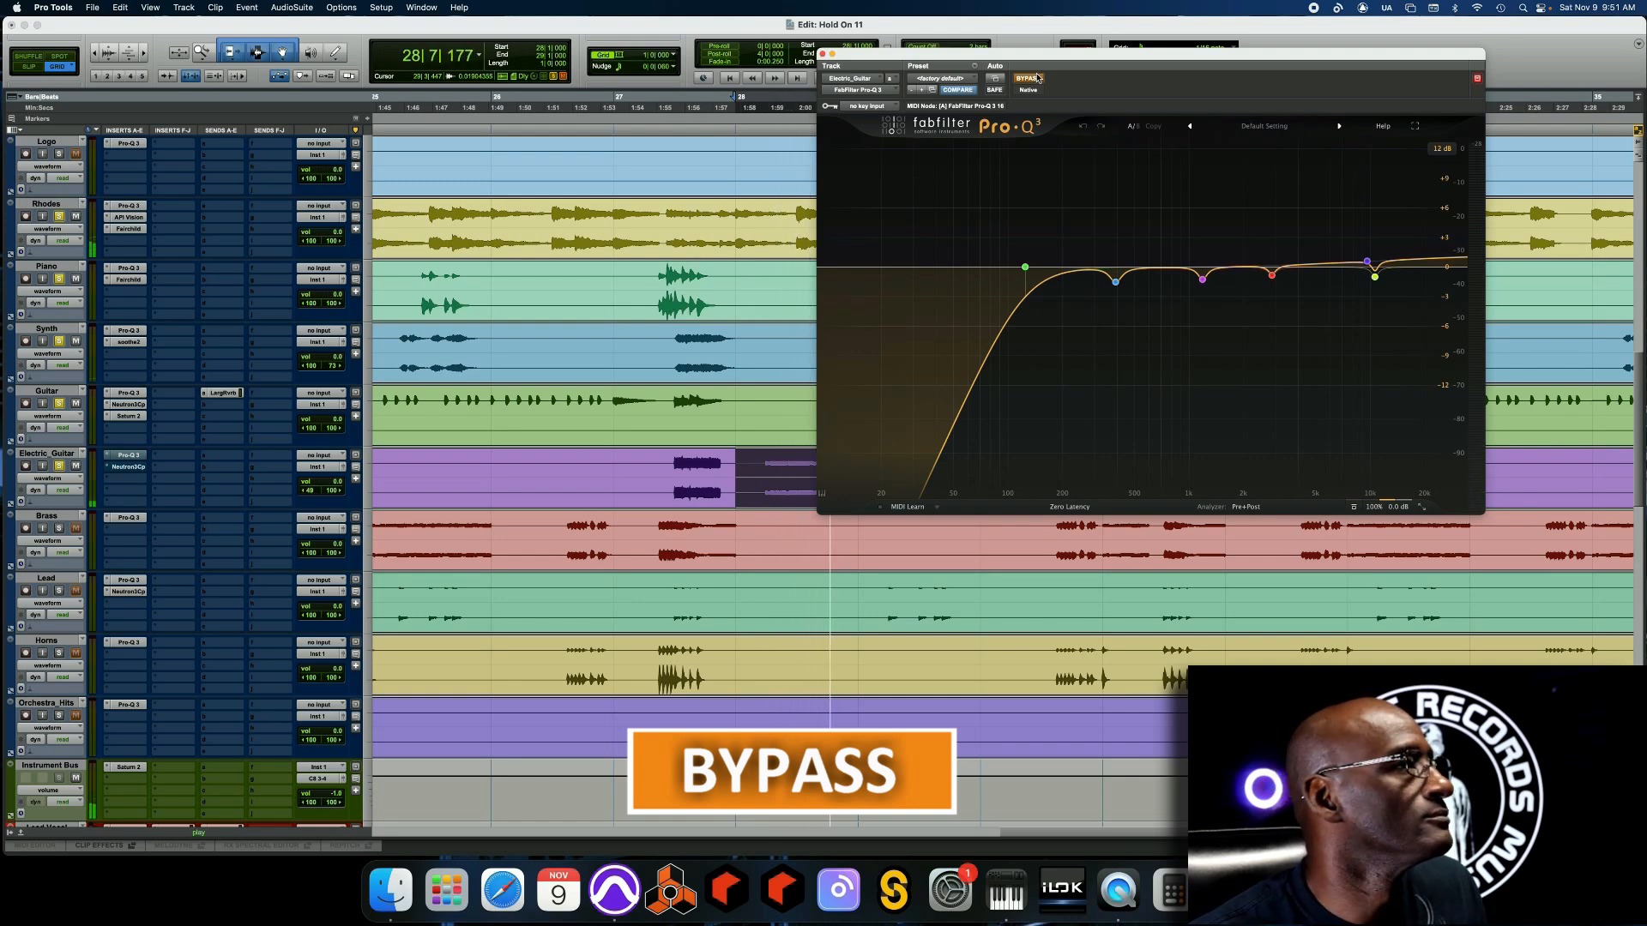
{"action": "left_click", "coordinate": [1035, 78]}
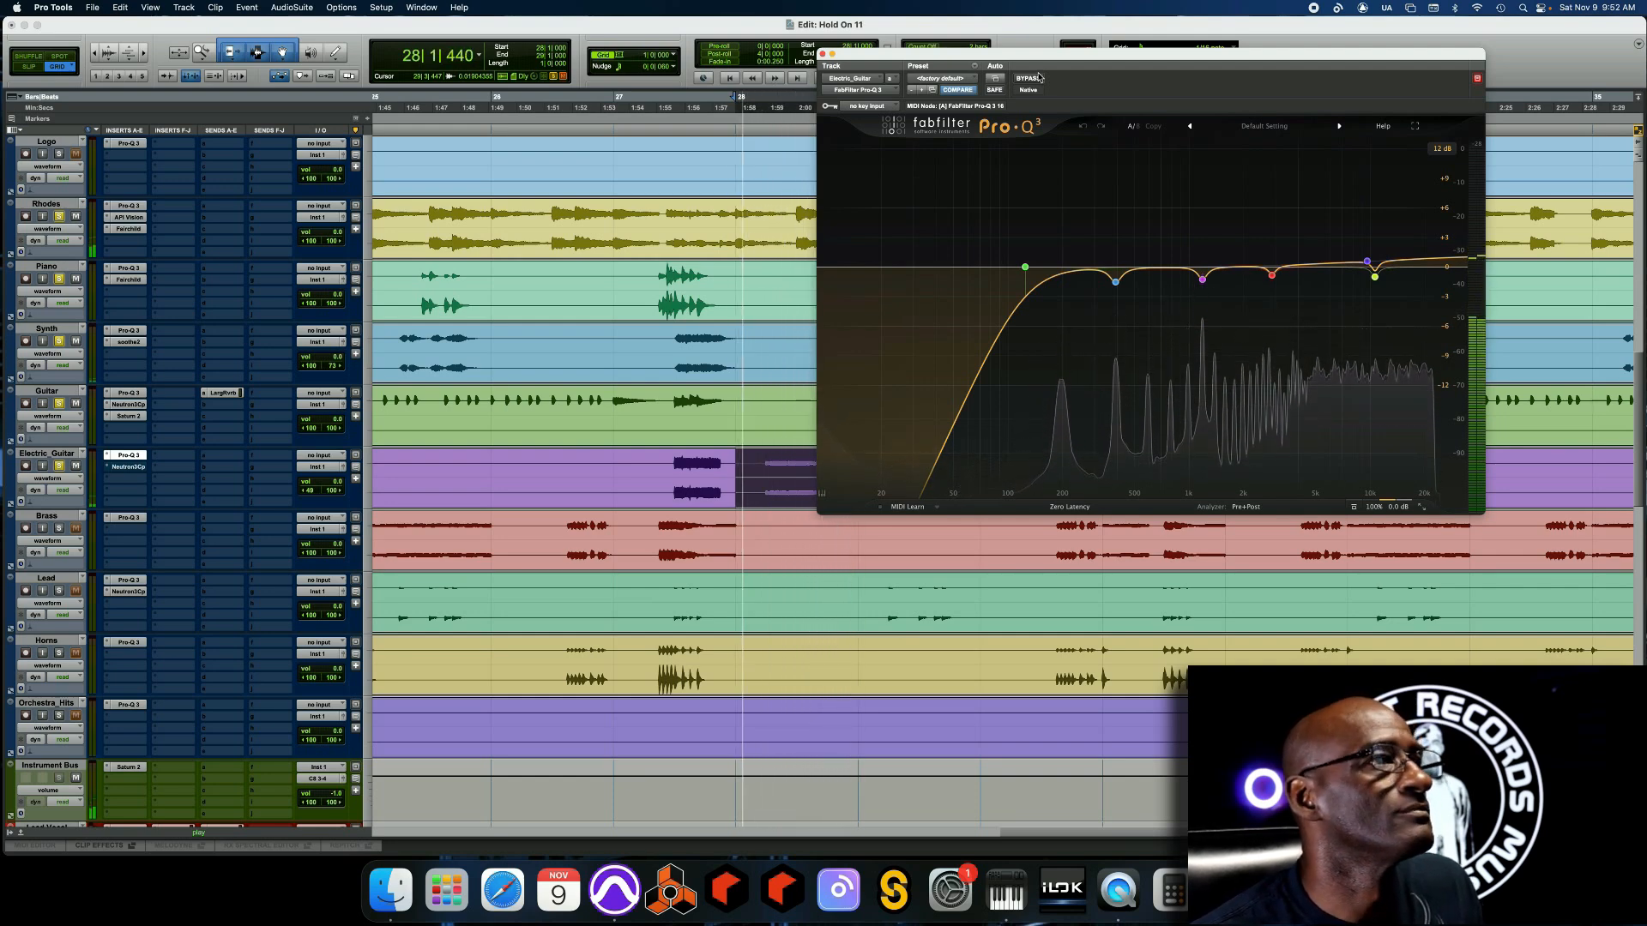
{"action": "key", "text": "space"}
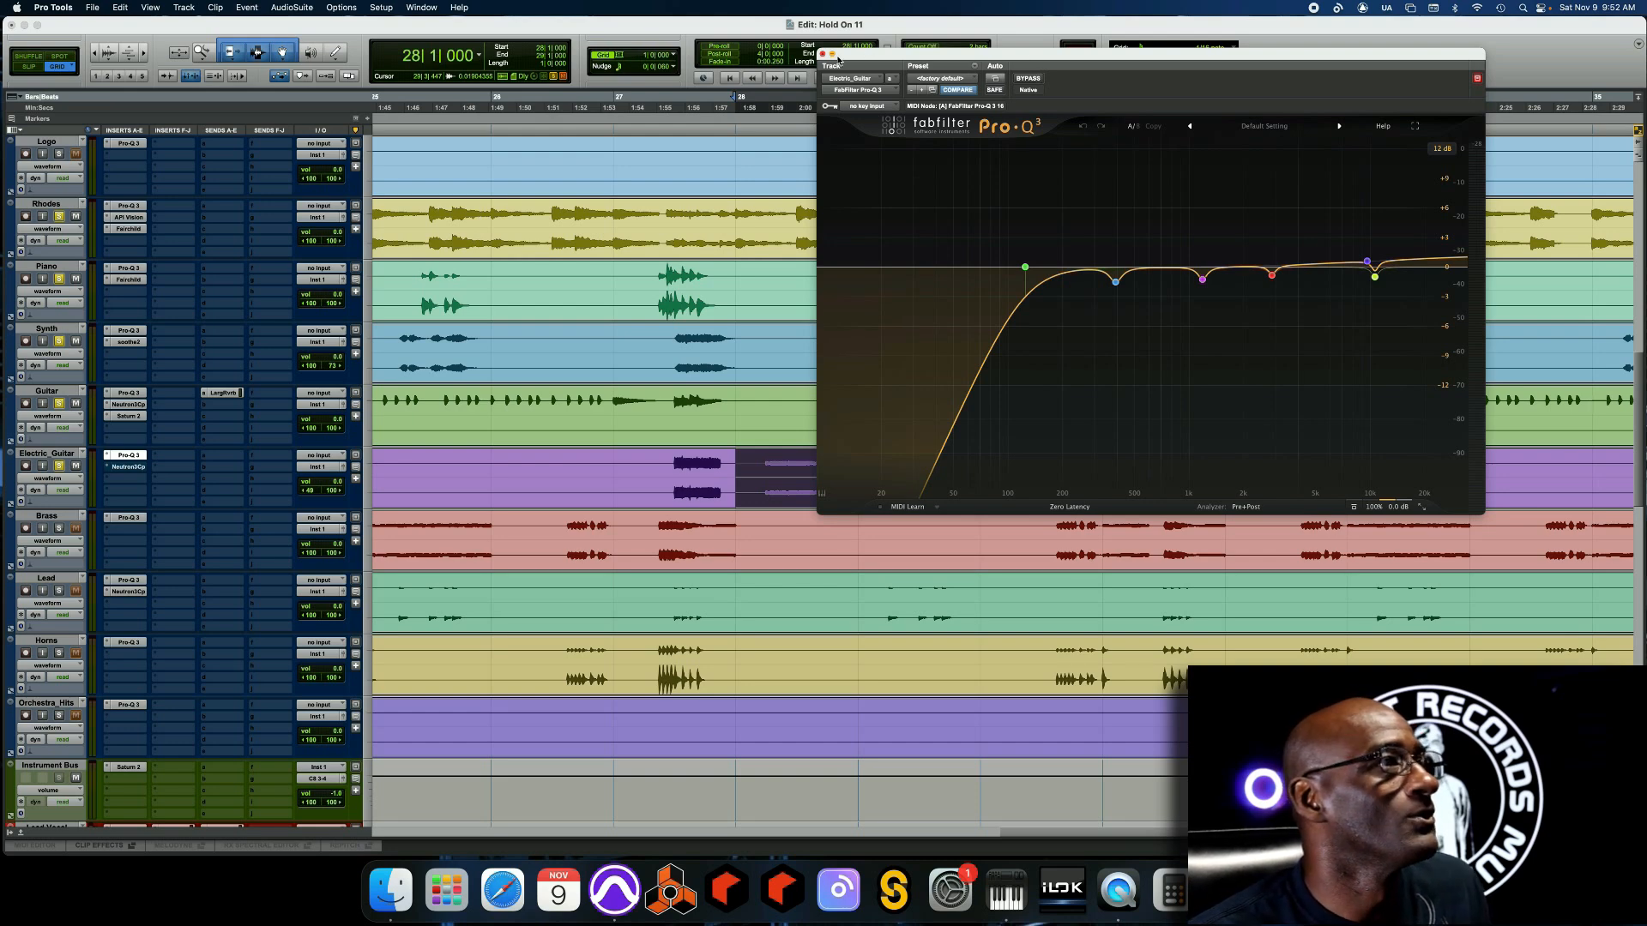
{"action": "left_click", "coordinate": [822, 54]}
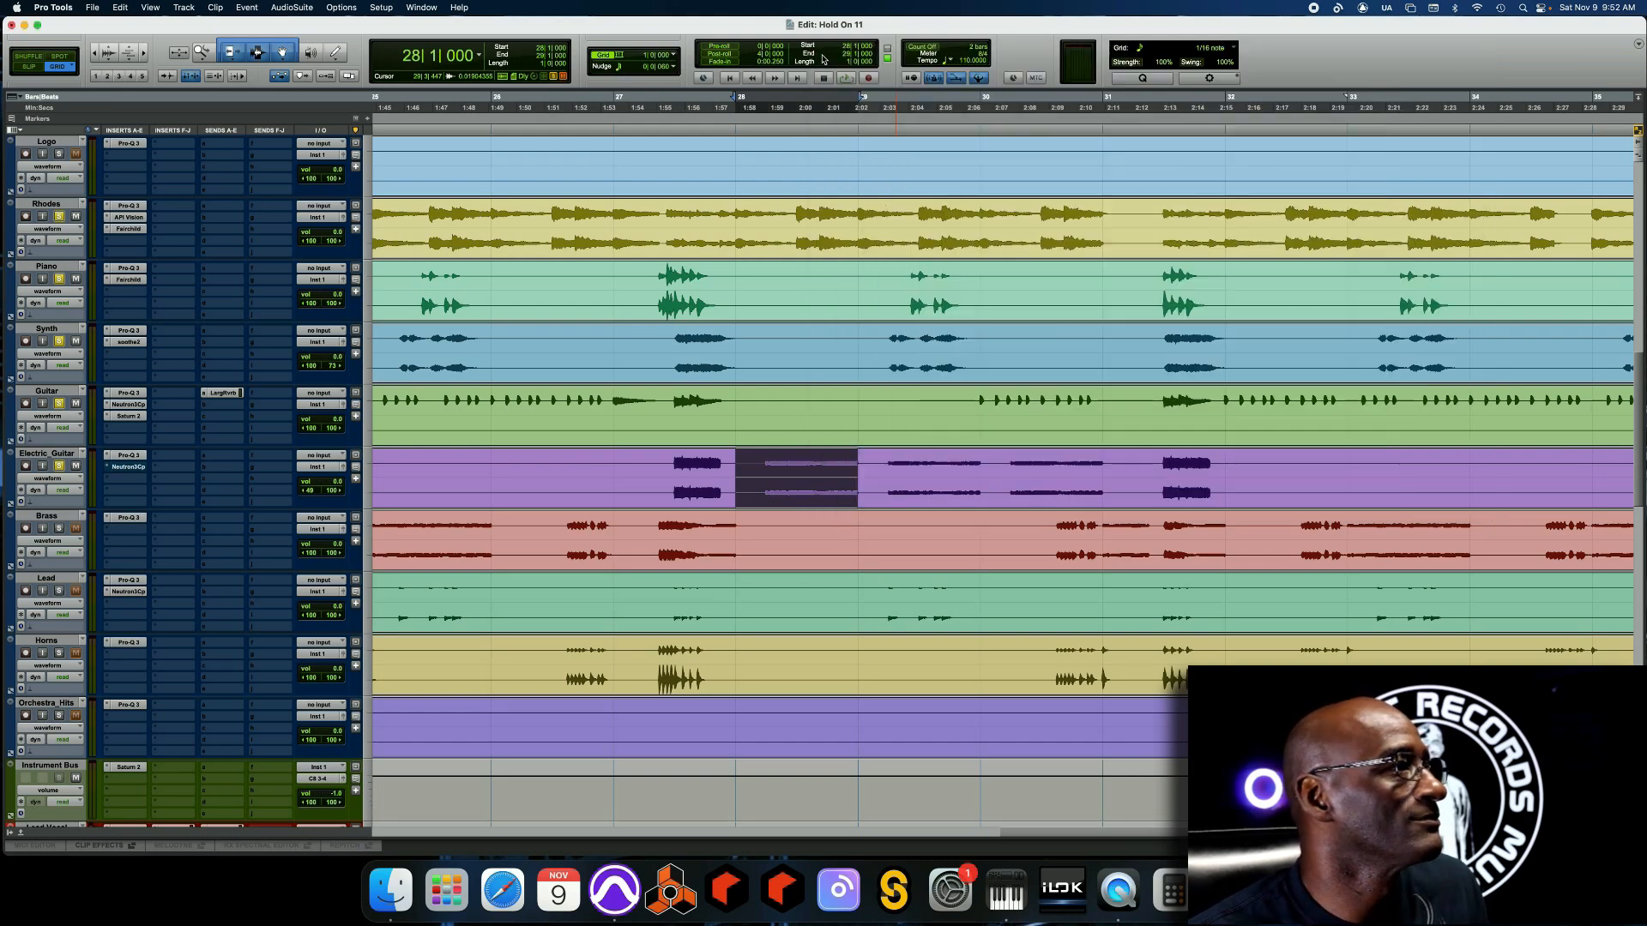
Open the Electric_Guitar track's Neutron 3 Compressor, compare it active and bypassed during playback, leave it active and close the plug-in
{"action": "left_click", "coordinate": [131, 468]}
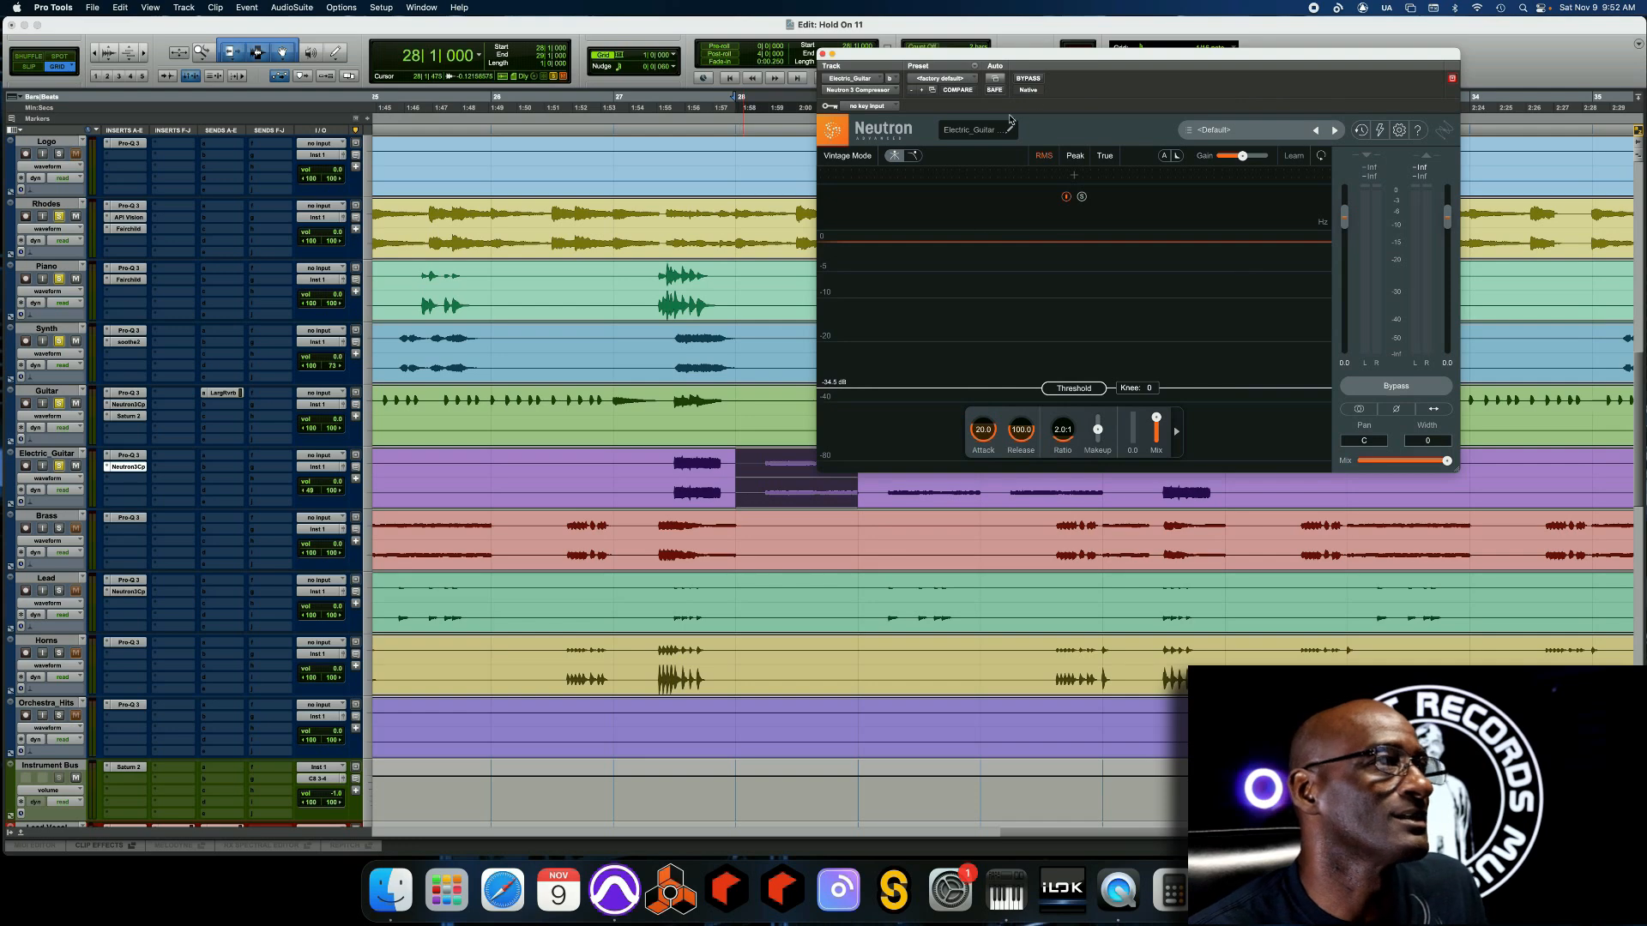
{"action": "key", "text": "space"}
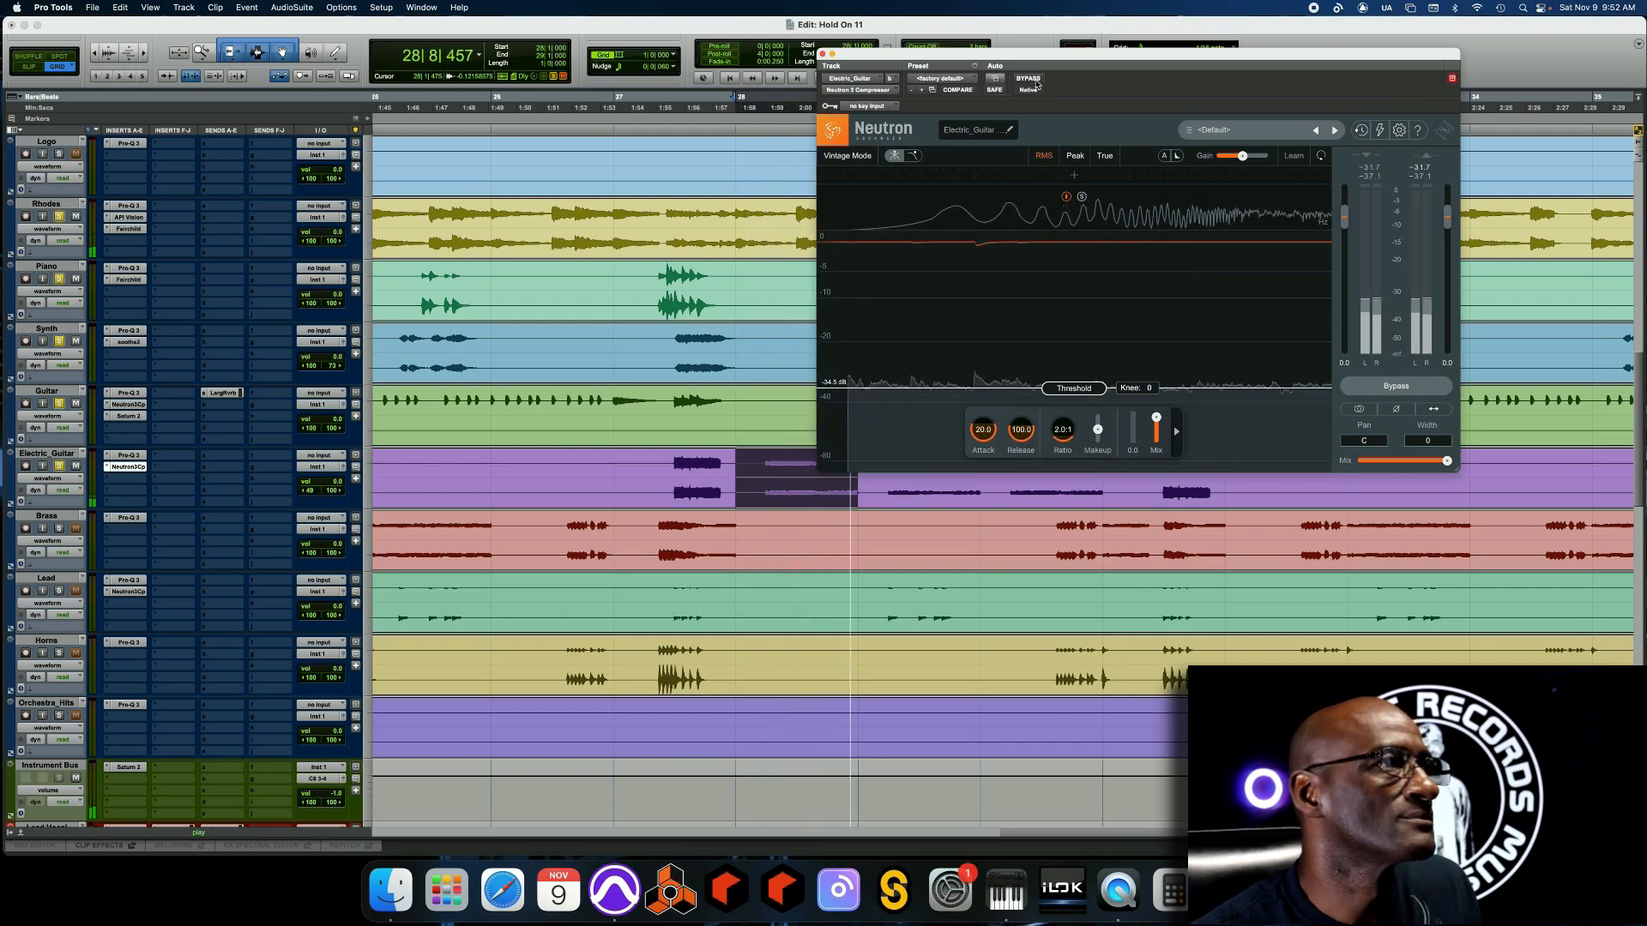
{"action": "left_click", "coordinate": [1034, 80]}
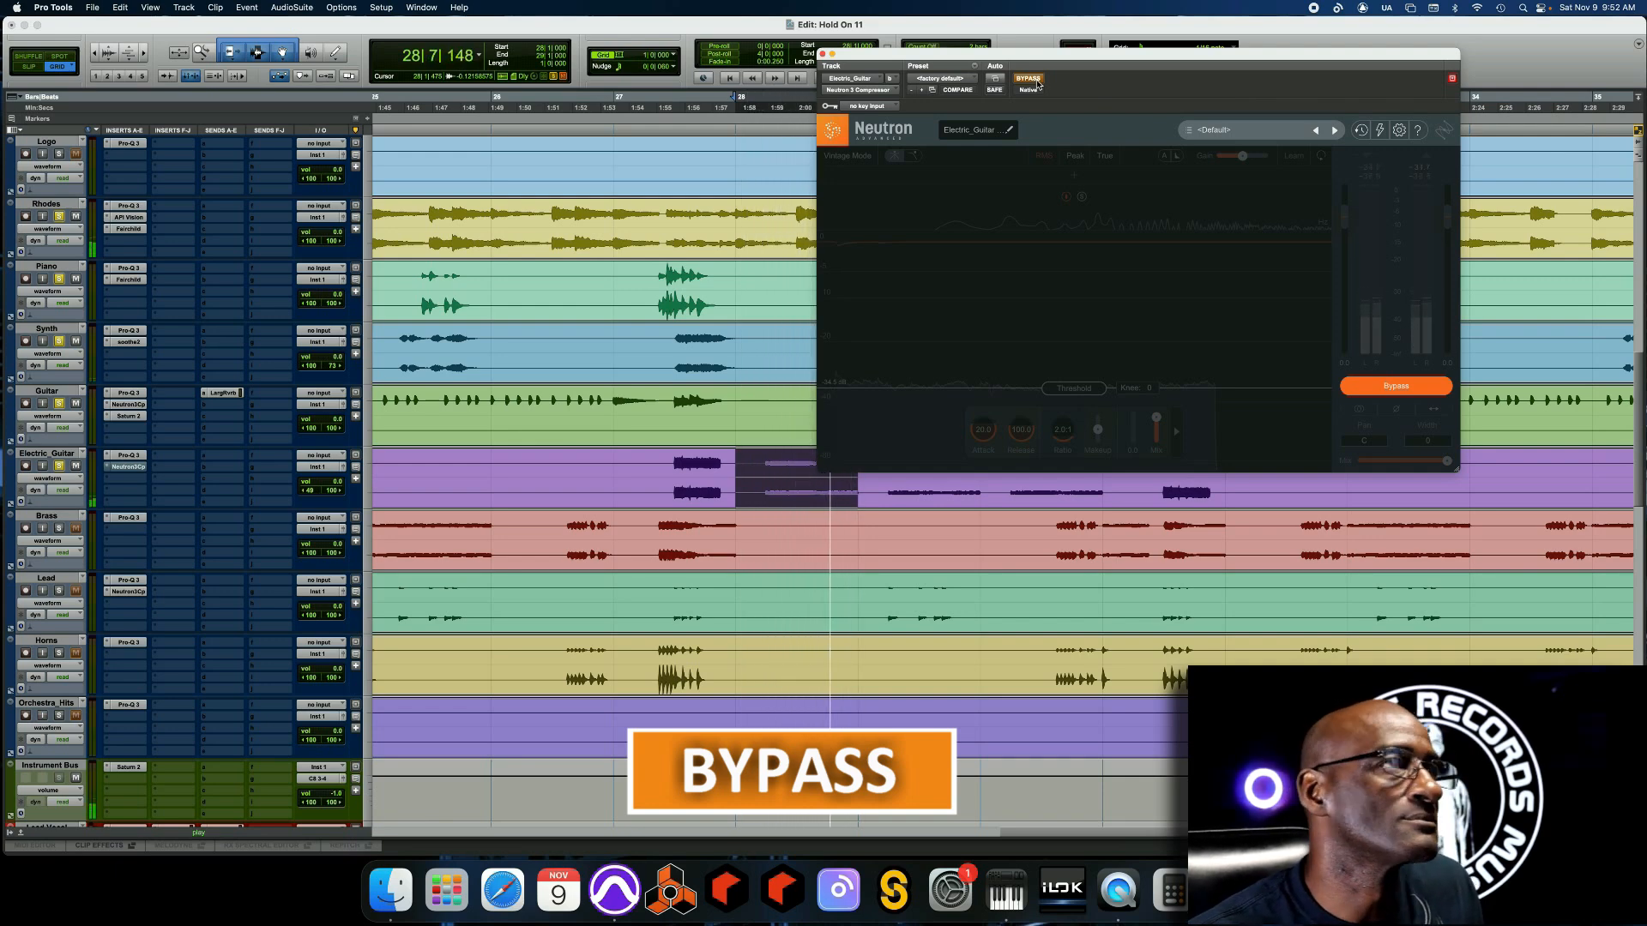
{"action": "left_click", "coordinate": [1034, 79]}
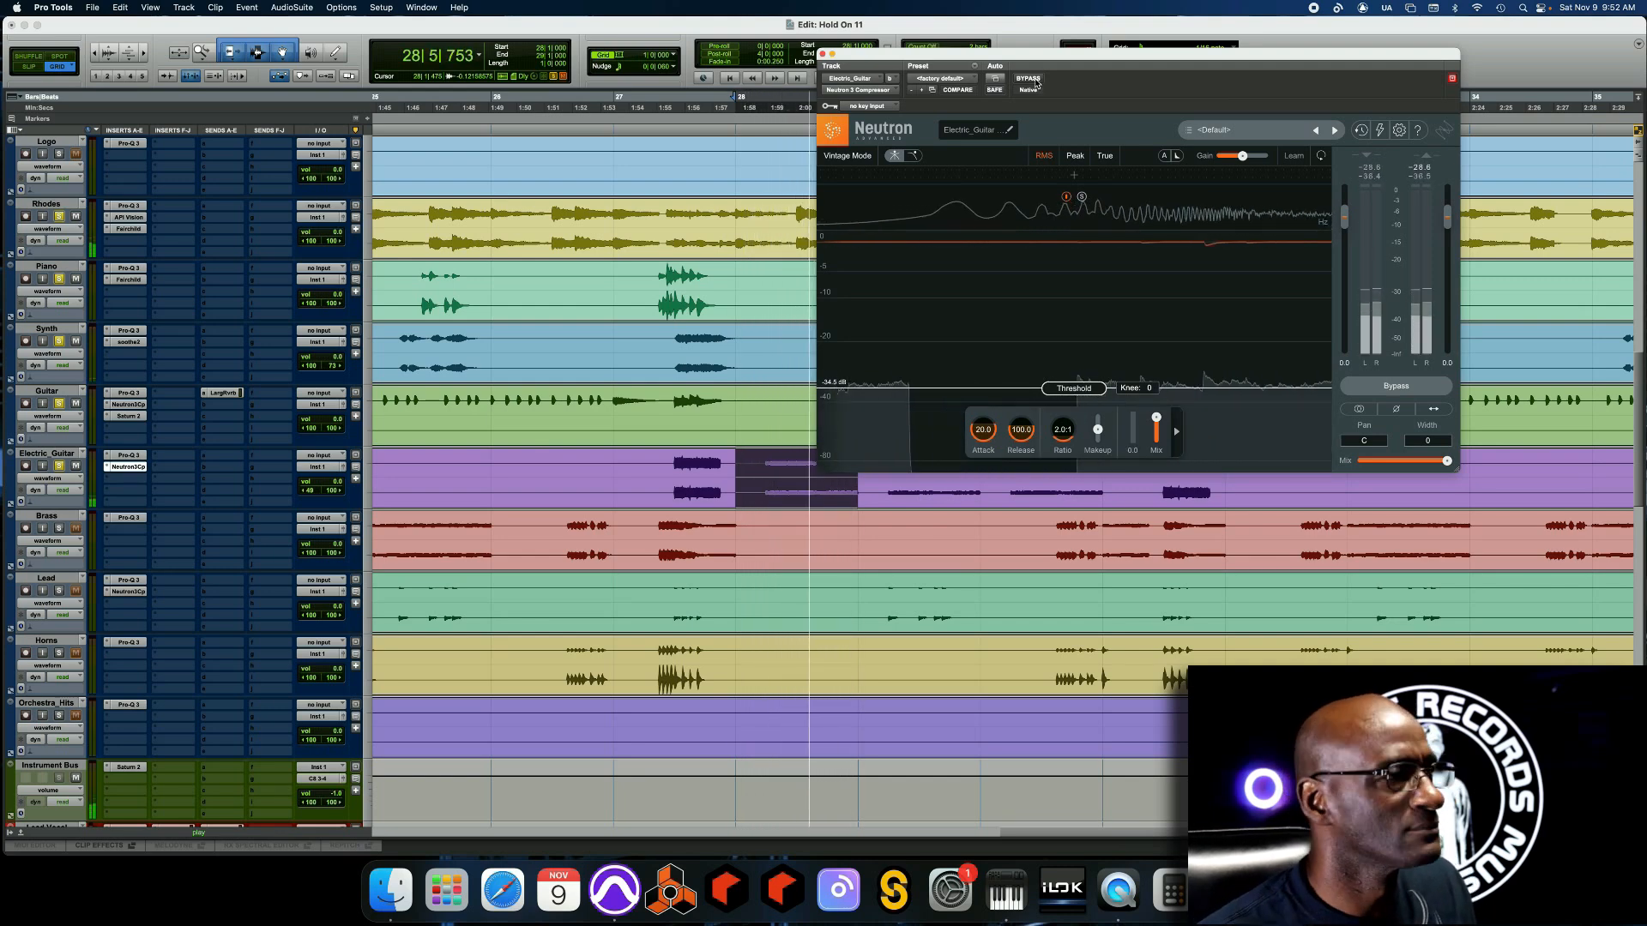
{"action": "key", "text": "space"}
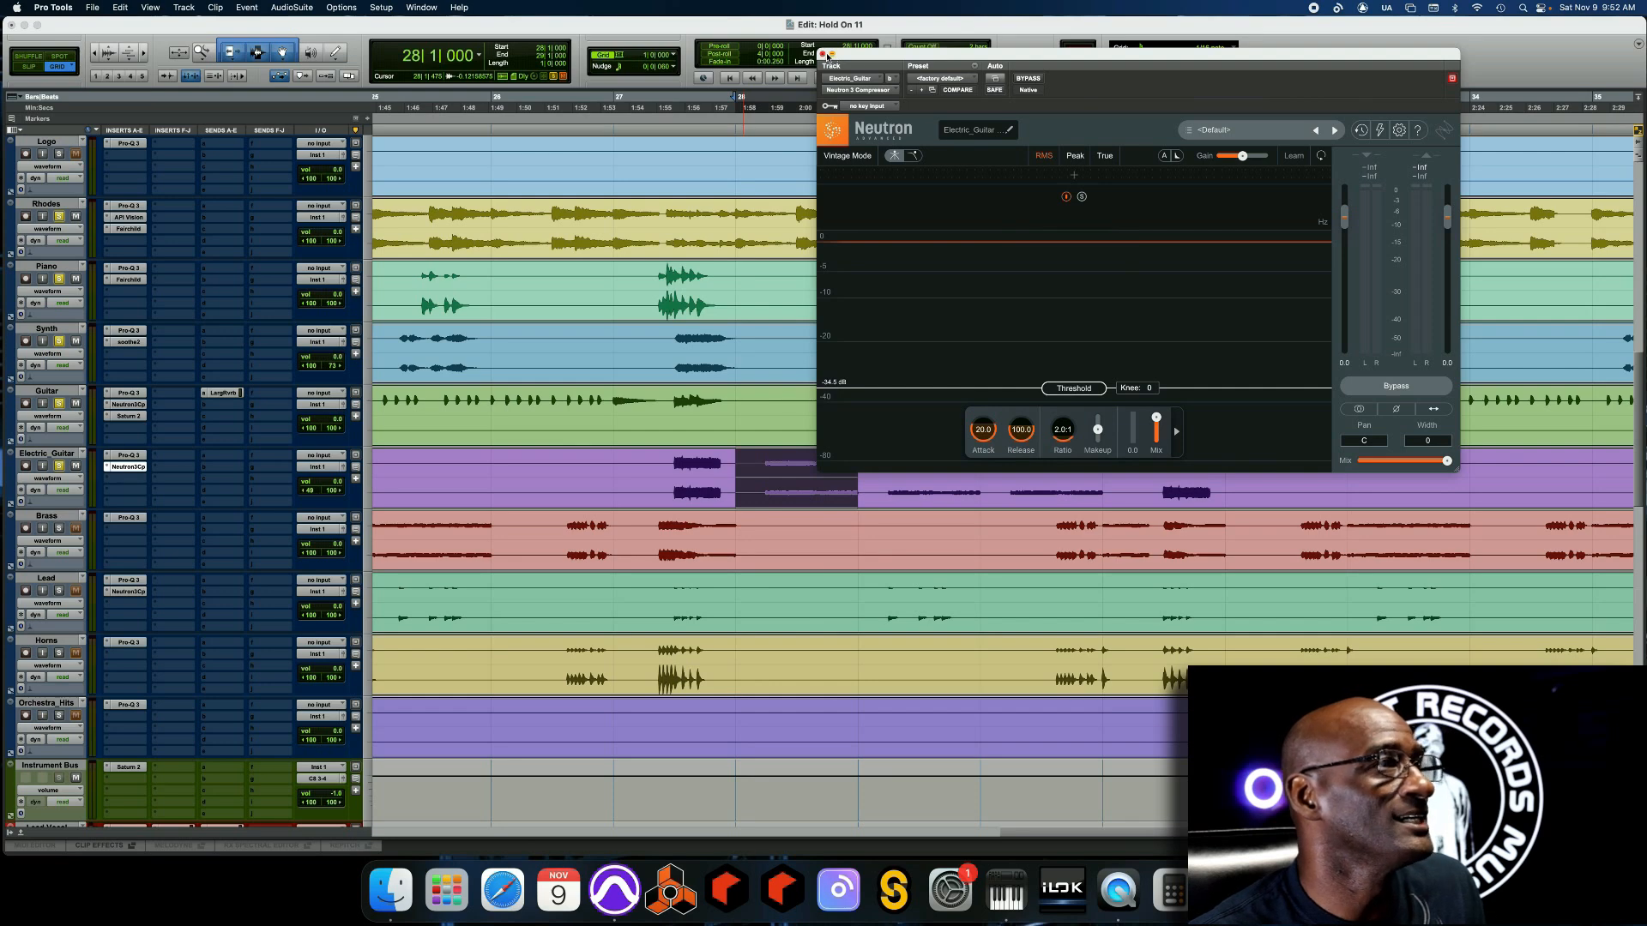
{"action": "left_click", "coordinate": [824, 54]}
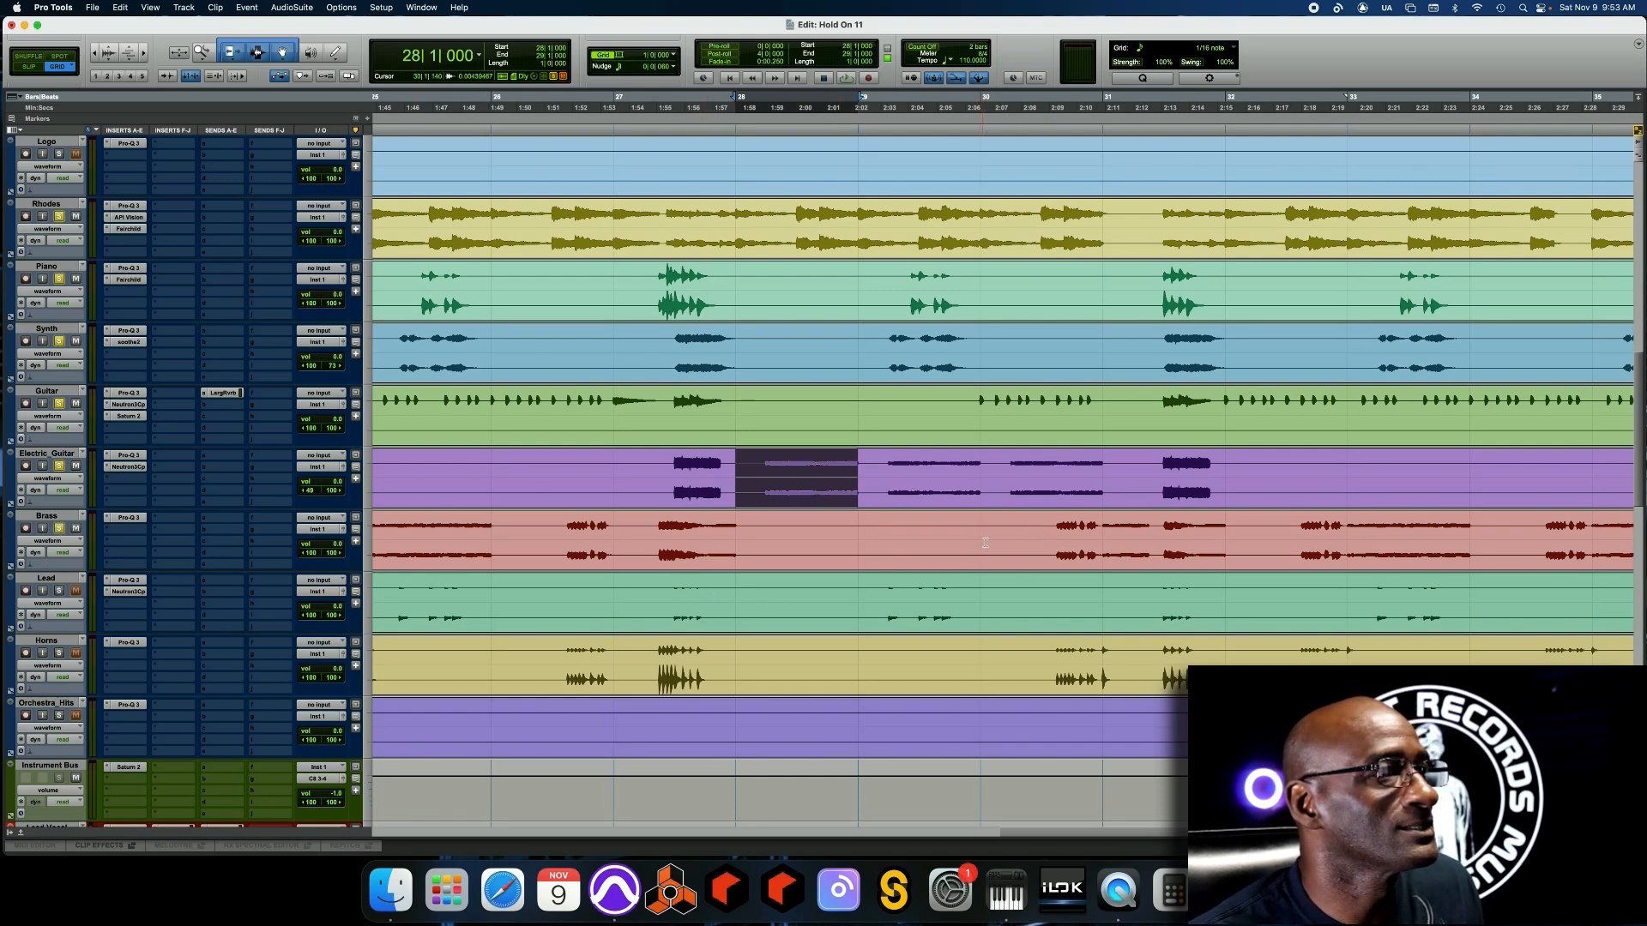
Select the Brass audio from bar 23 to bar 24 and play it with the Brass Pro-Q 3 bypassed
{"action": "left_click", "coordinate": [1101, 522]}
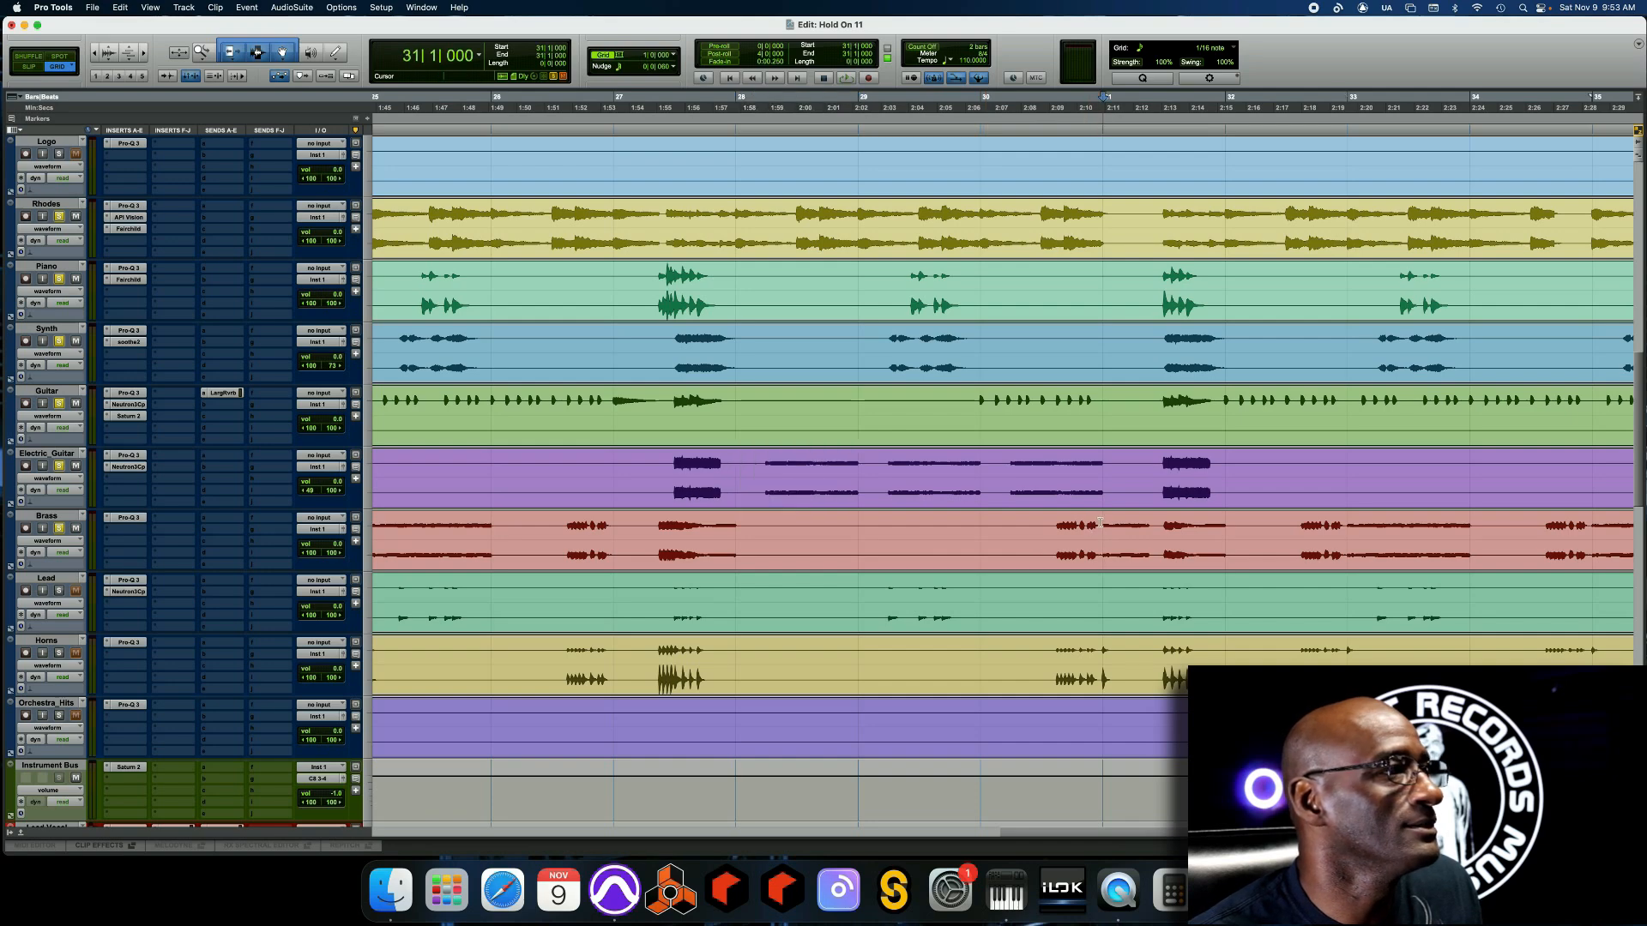
{"action": "left_click_drag", "start_coordinate": [1004, 828], "coordinate": [871, 847]}
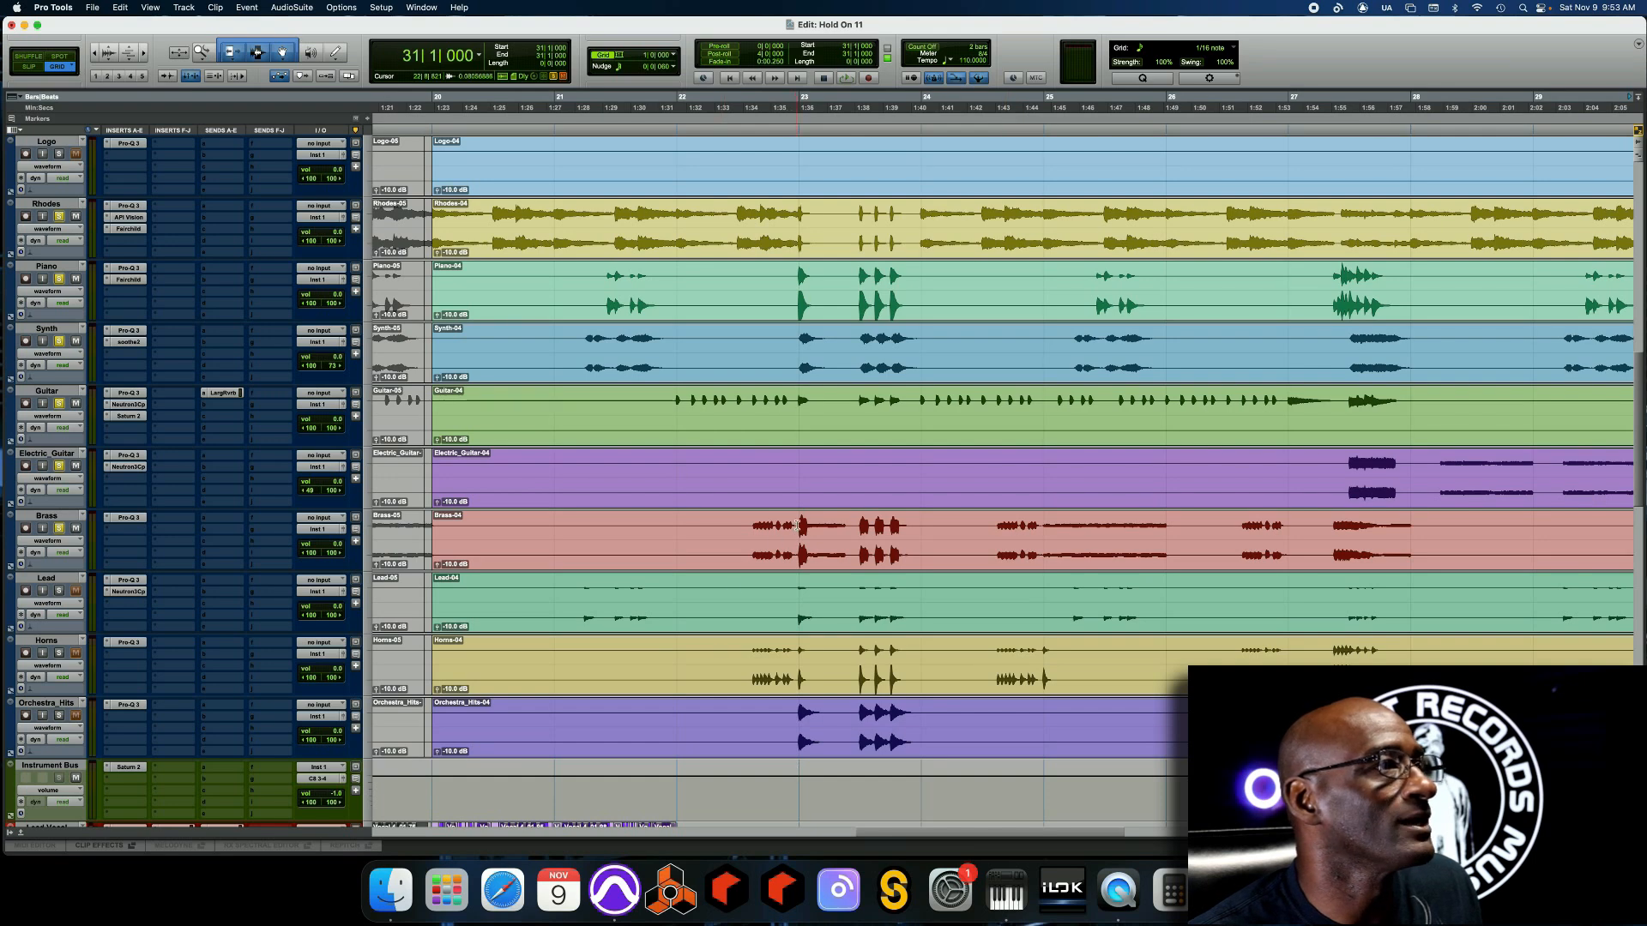
{"action": "left_click_drag", "start_coordinate": [851, 529], "coordinate": [914, 539]}
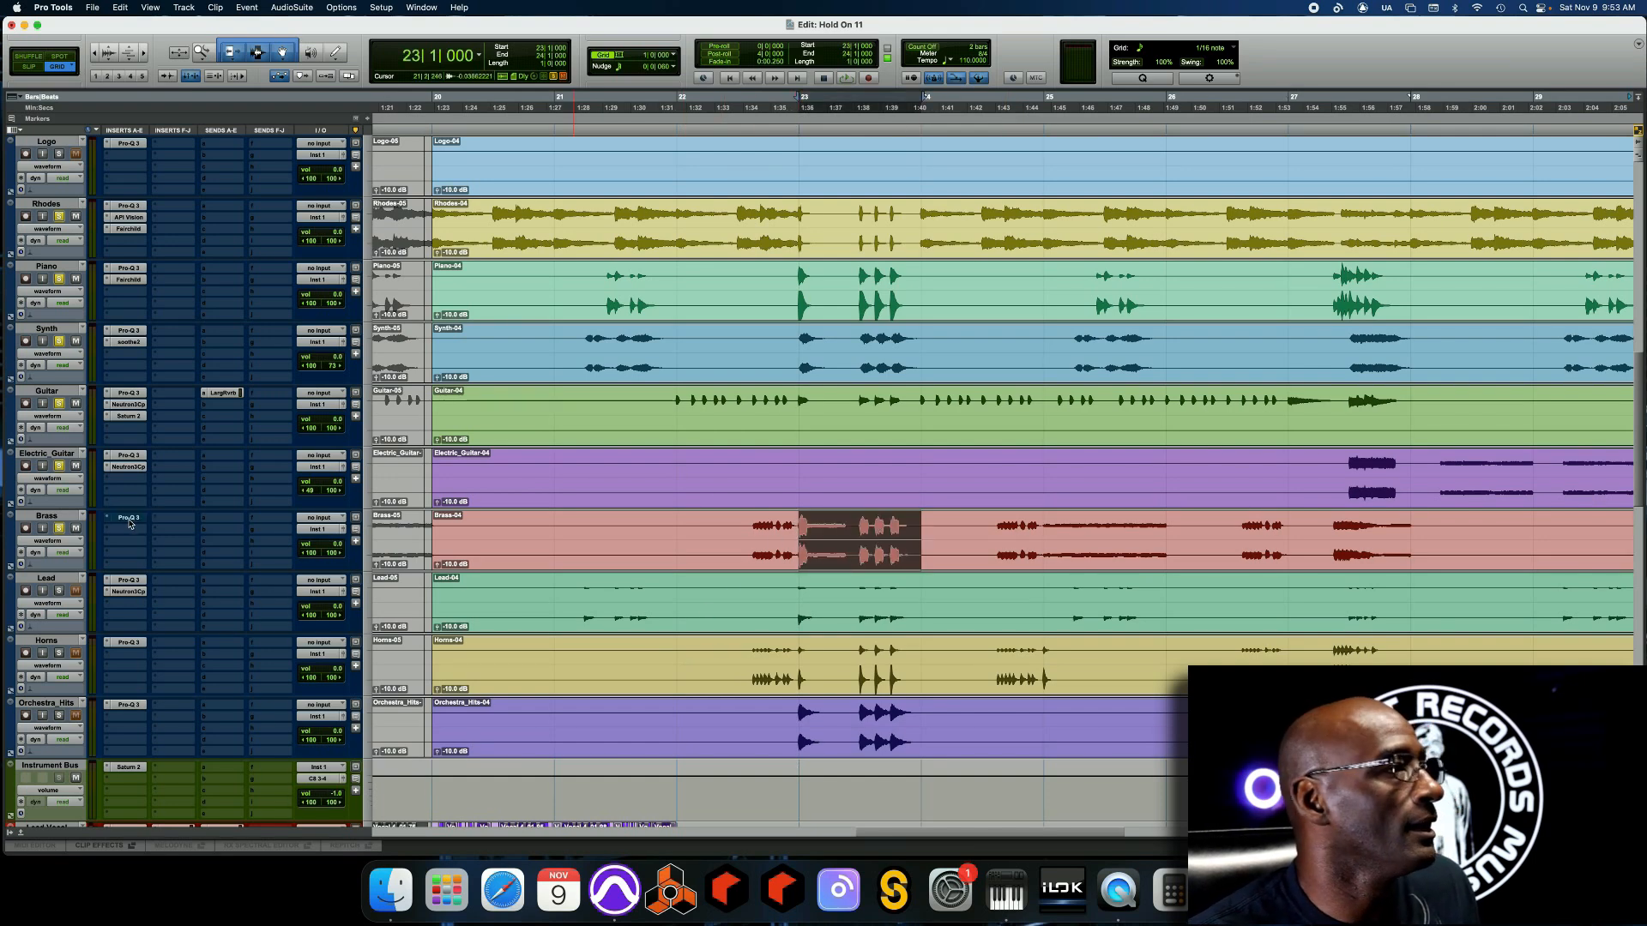
{"action": "key", "text": "space"}
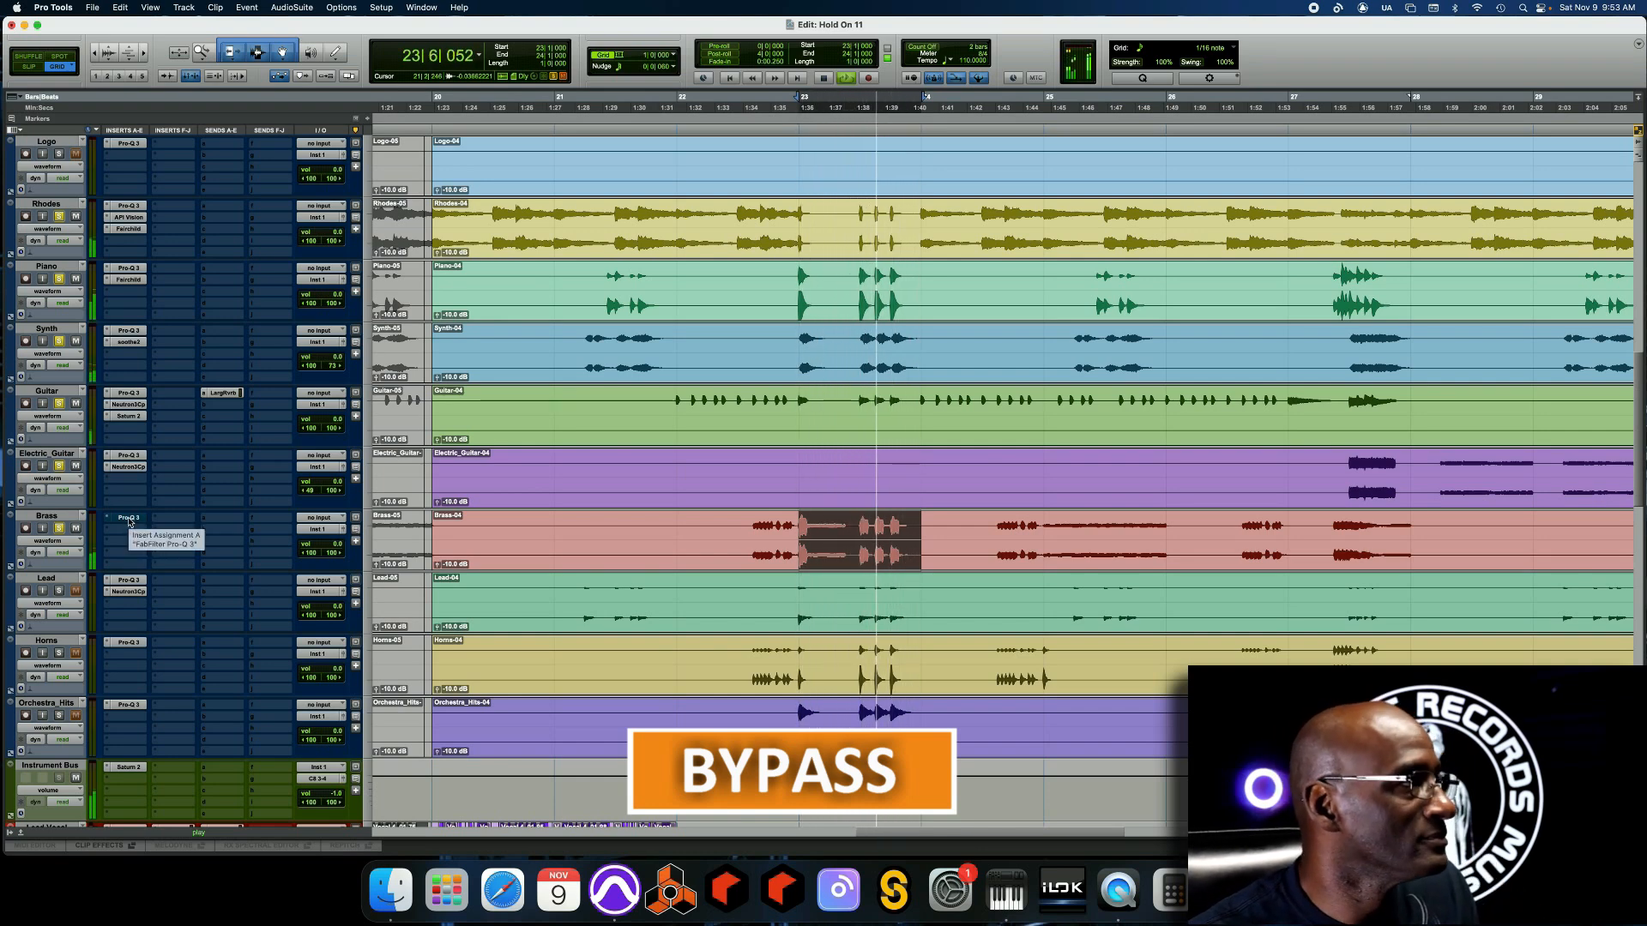
Open the Brass track's Pro-Q 3, compare it active and bypassed during playback, leave it active and close the plug-in
{"action": "left_click", "coordinate": [129, 518]}
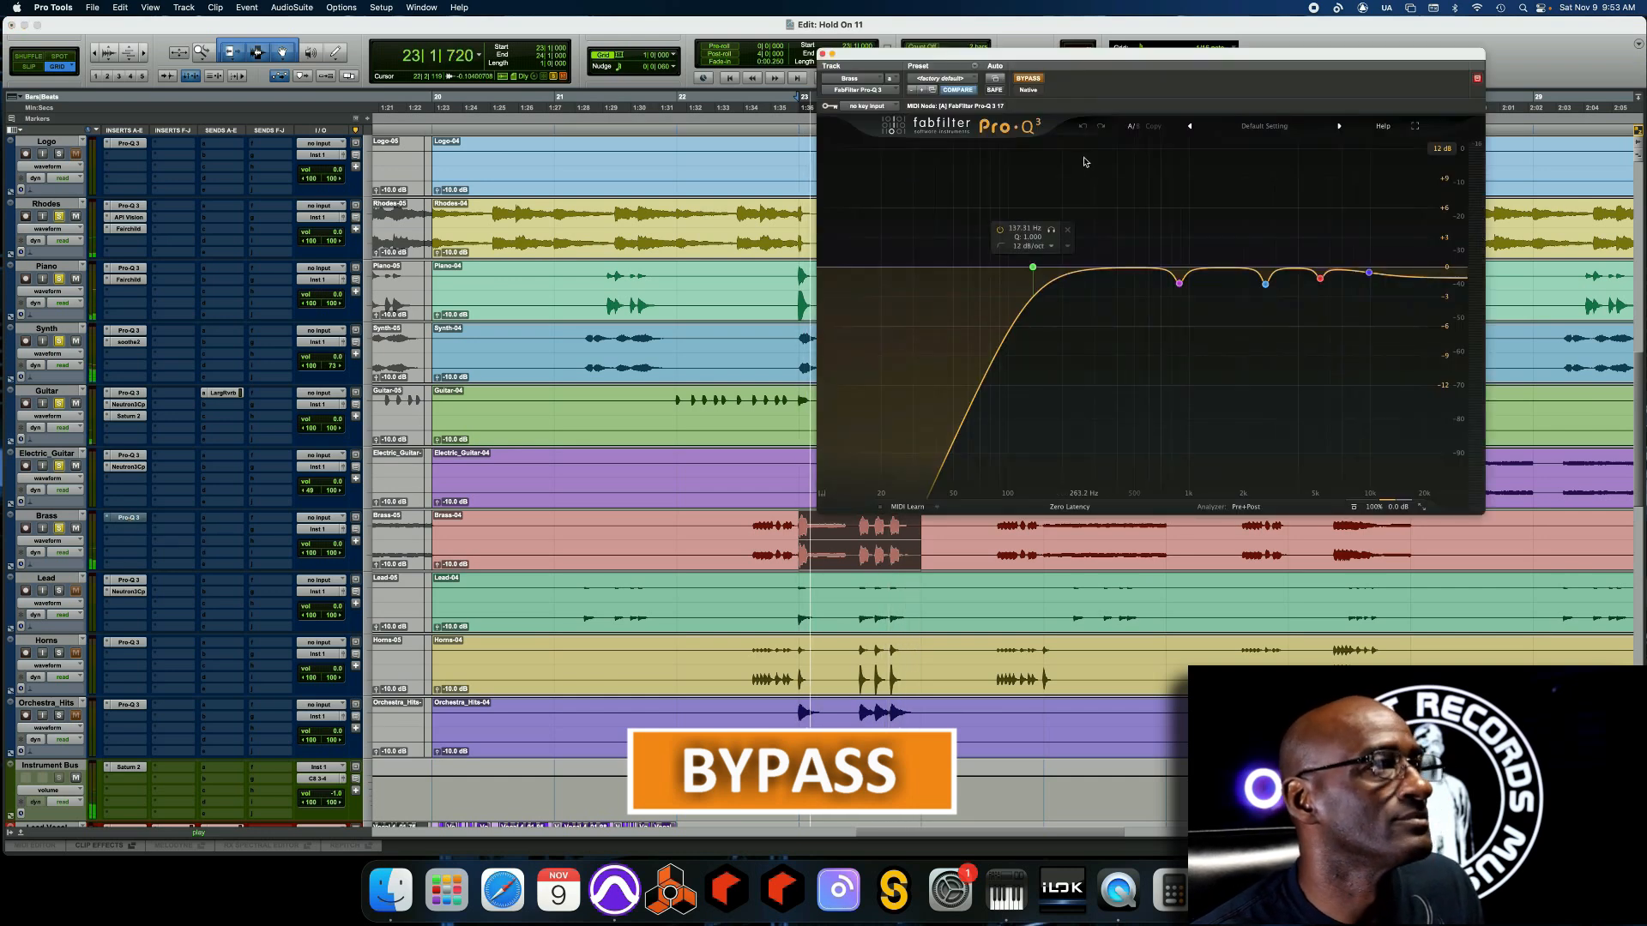
{"action": "left_click", "coordinate": [1027, 79]}
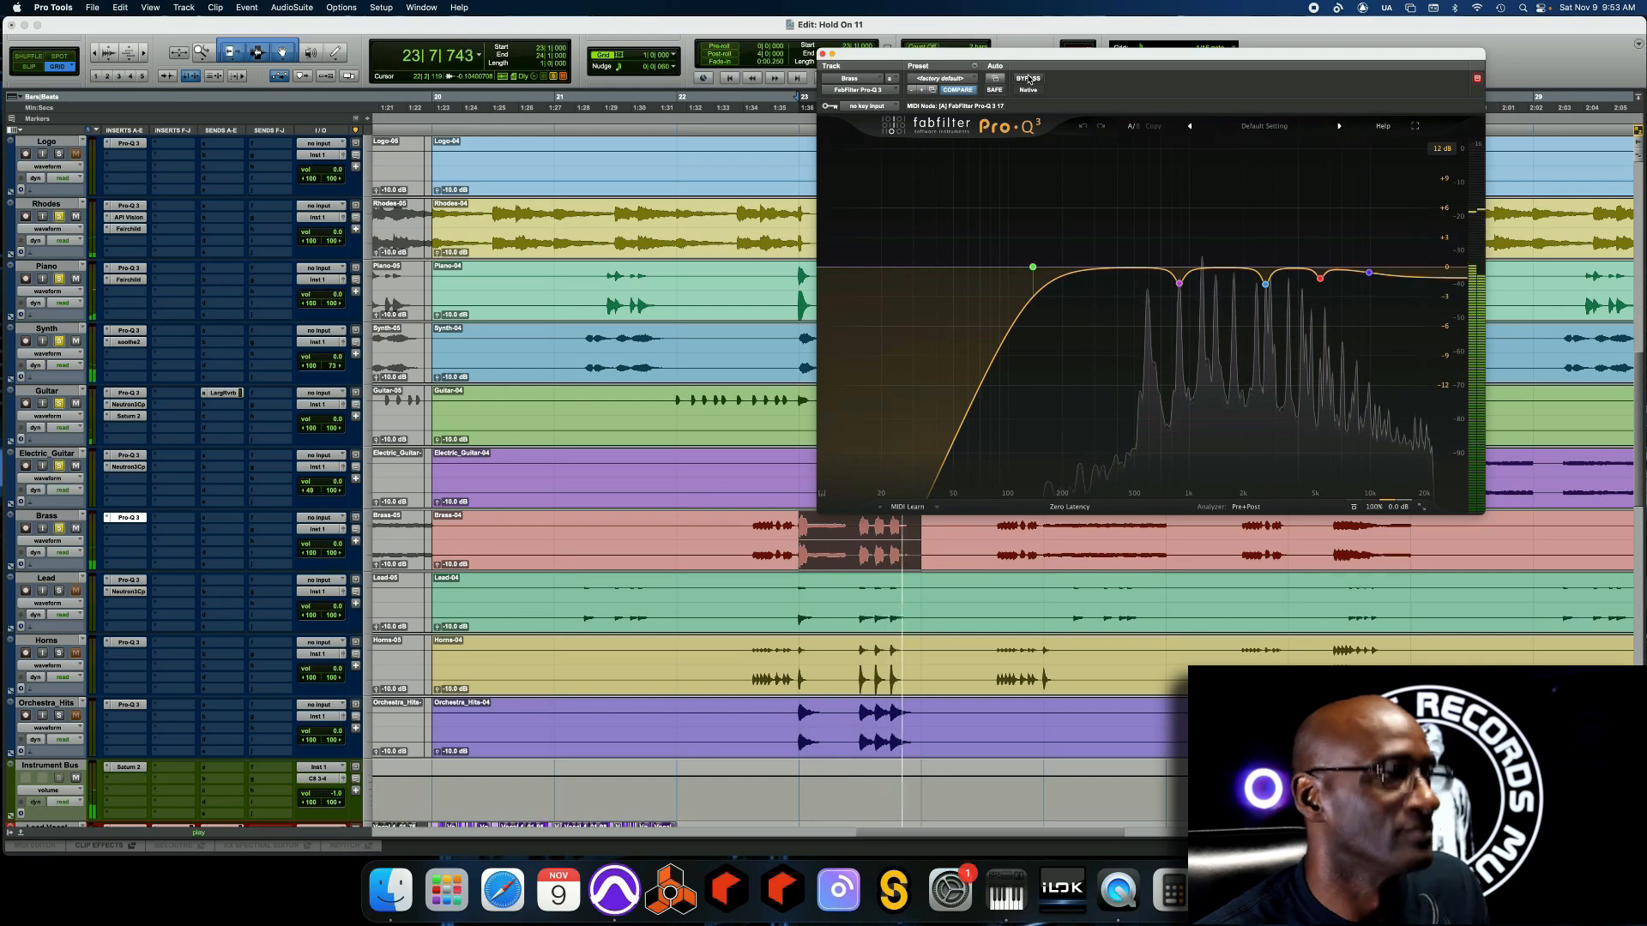
{"action": "left_click", "coordinate": [1029, 79]}
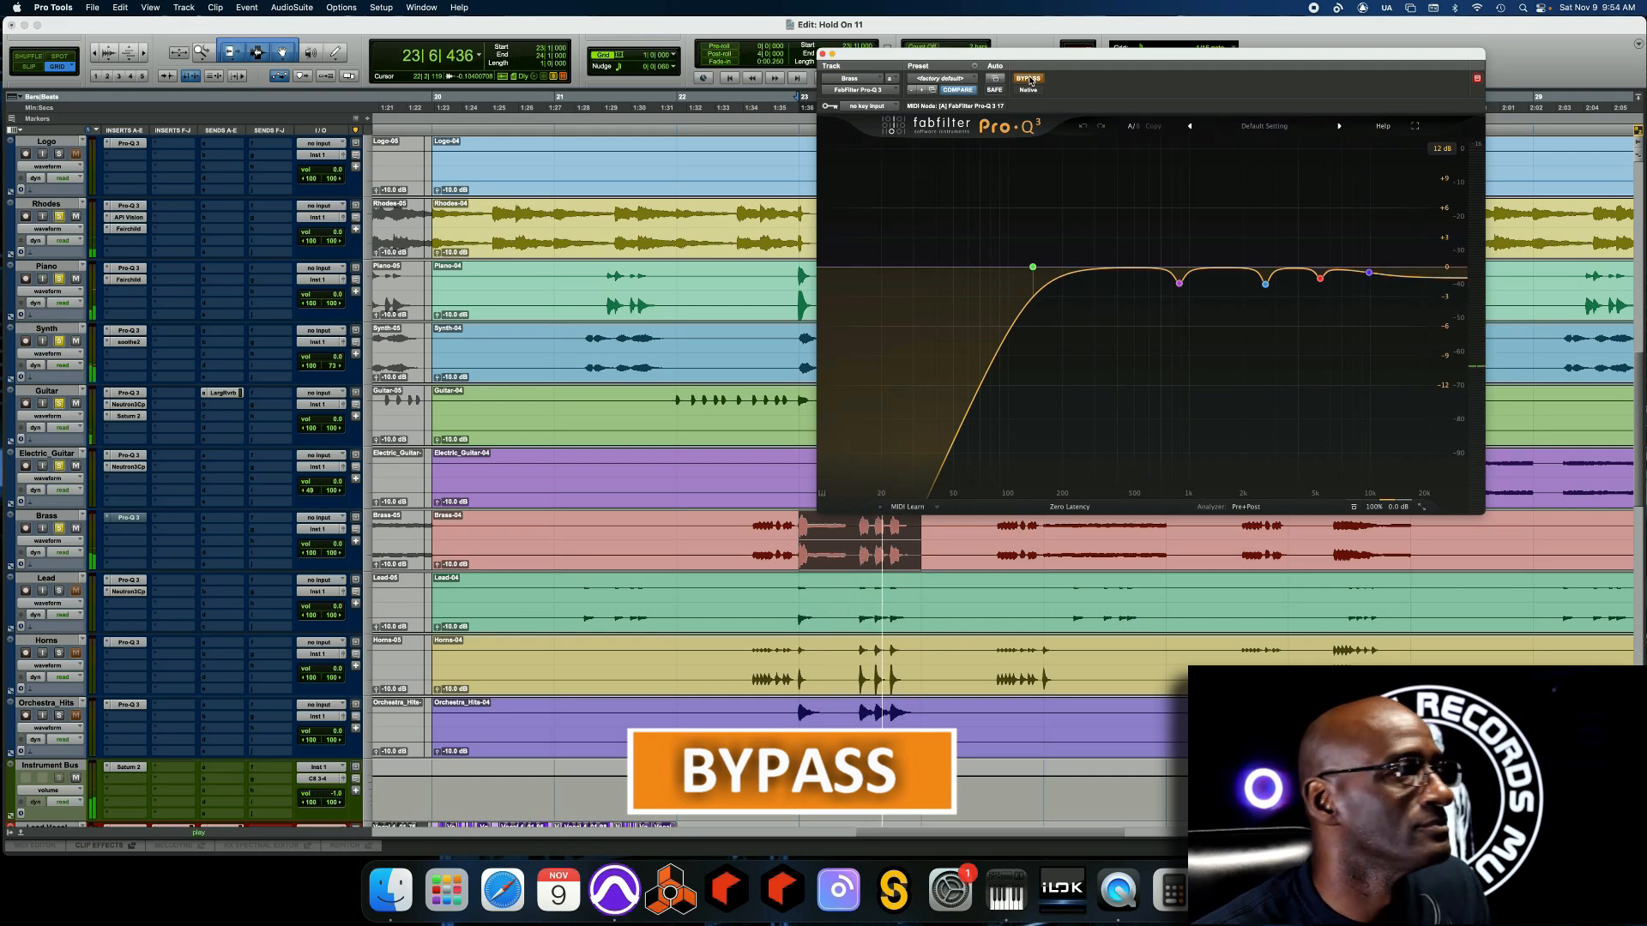
{"action": "left_click", "coordinate": [1029, 79]}
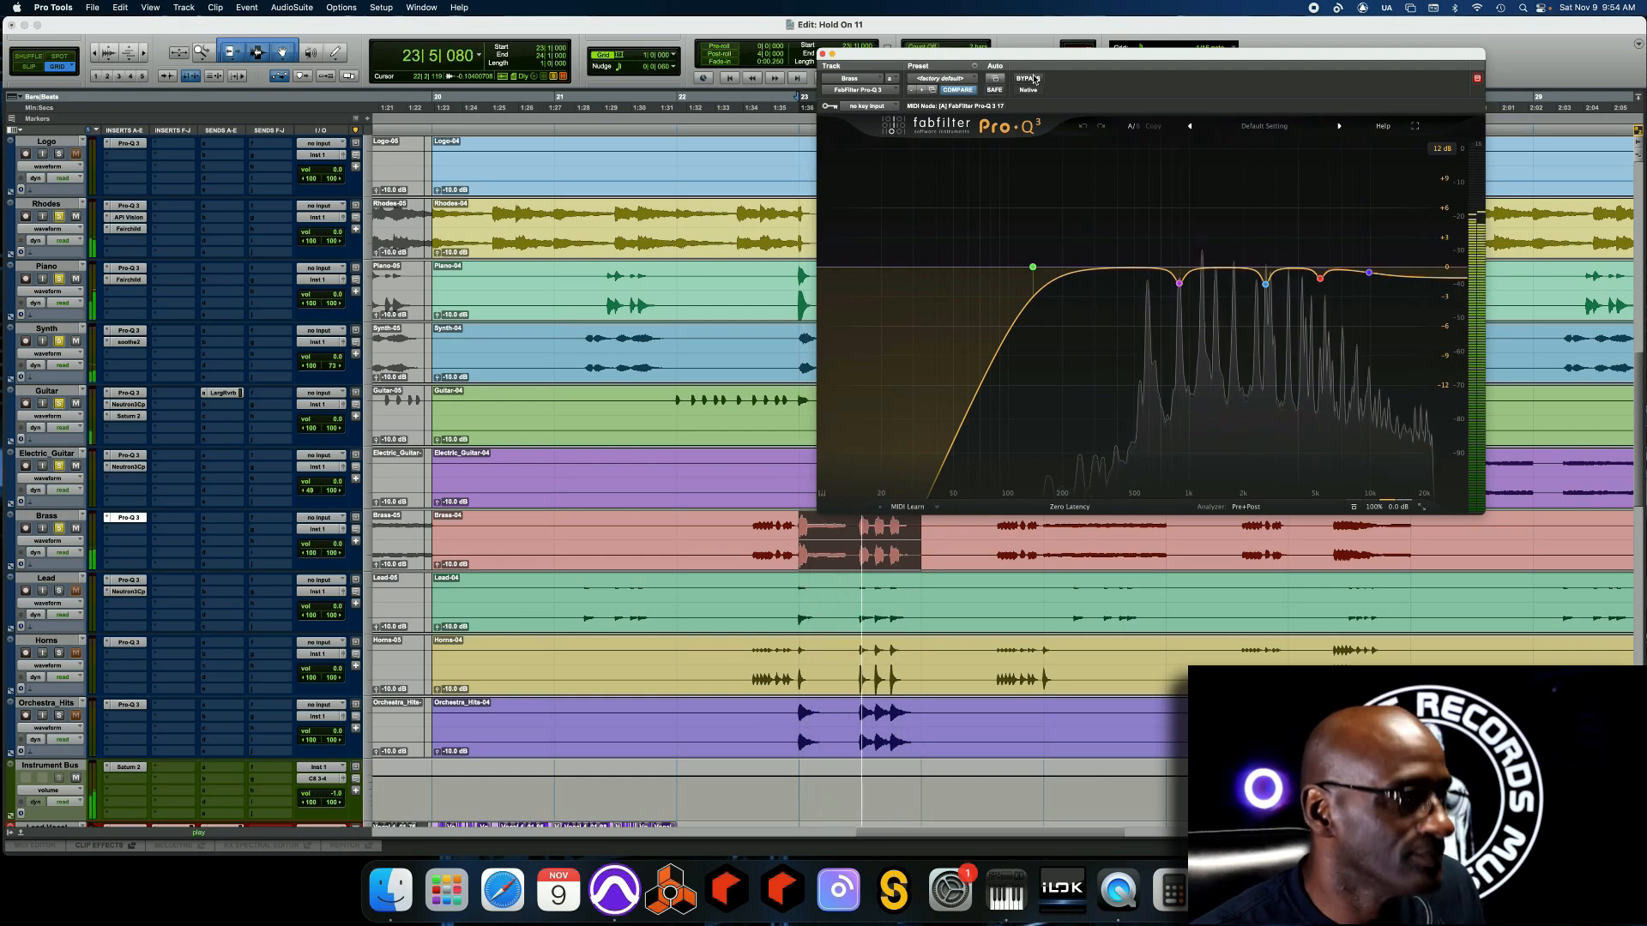
{"action": "key", "text": "space"}
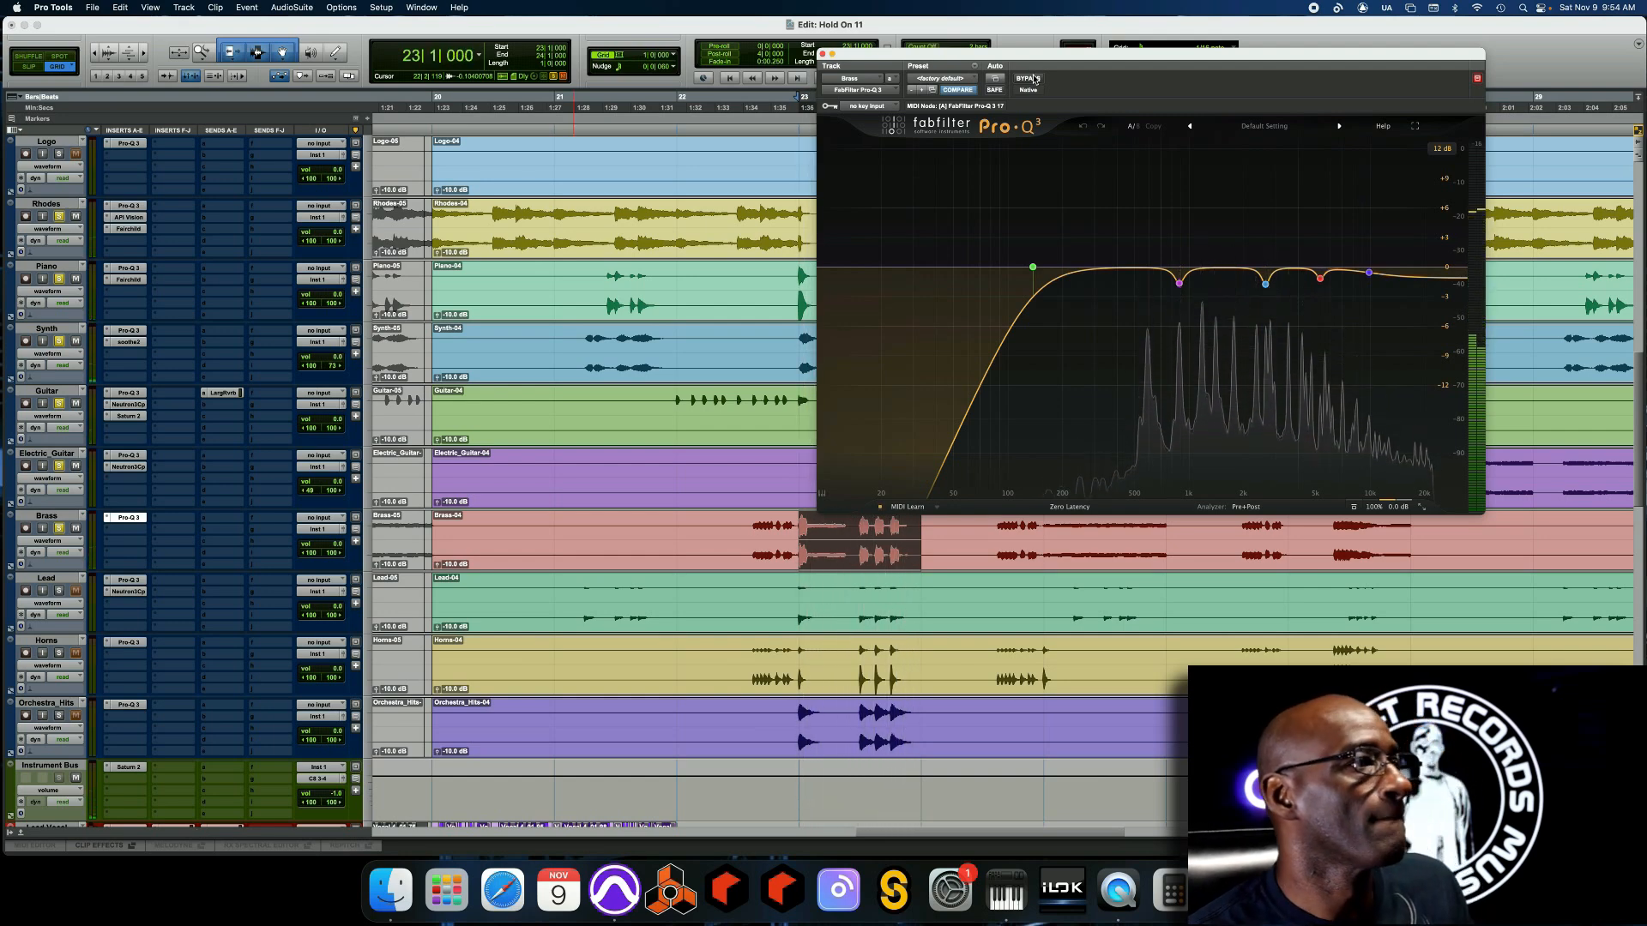
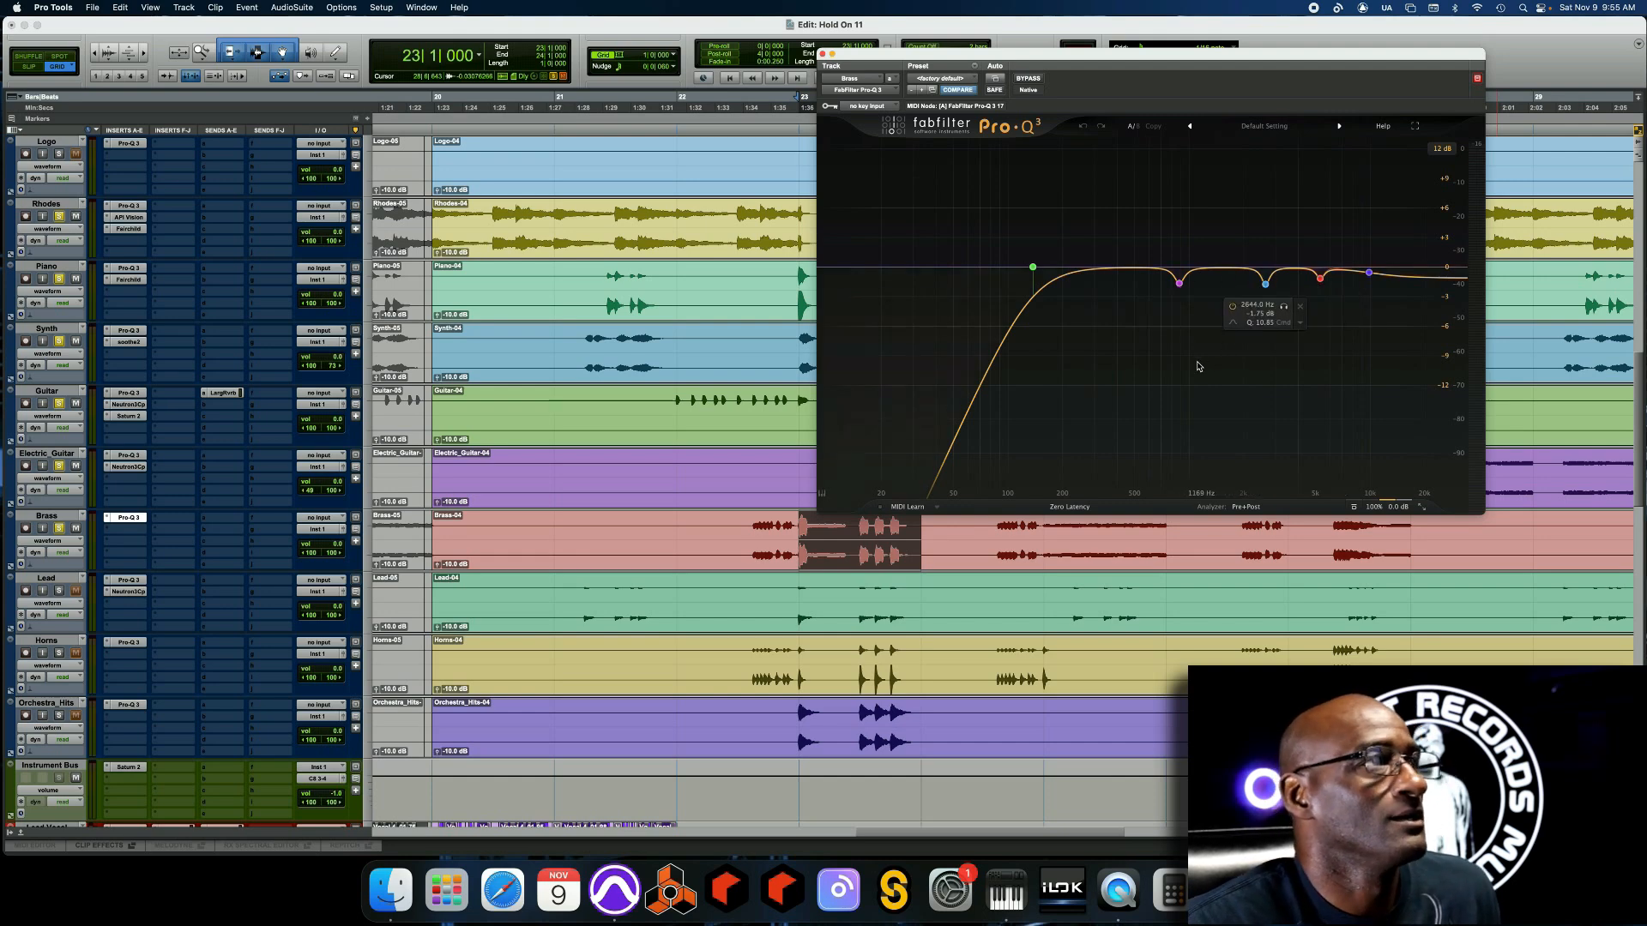
{"action": "left_click", "coordinate": [821, 54]}
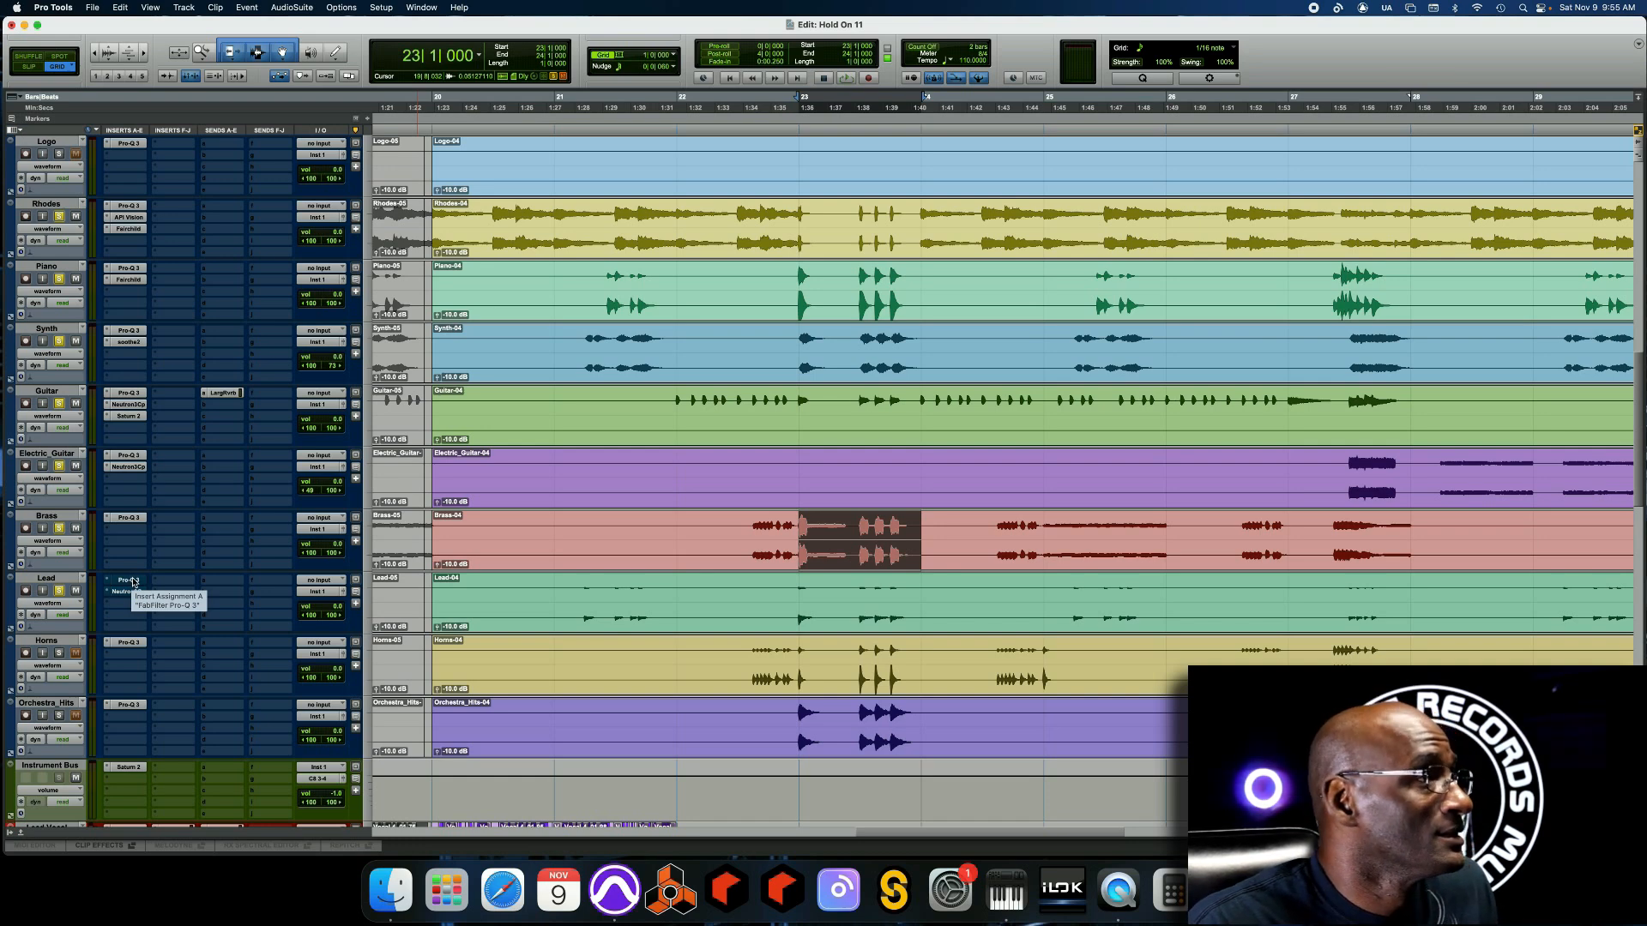
Open the Lead track's Pro-Q 3, move its window off the Lead audio and compare it active and bypassed during playback
{"action": "left_click", "coordinate": [133, 581]}
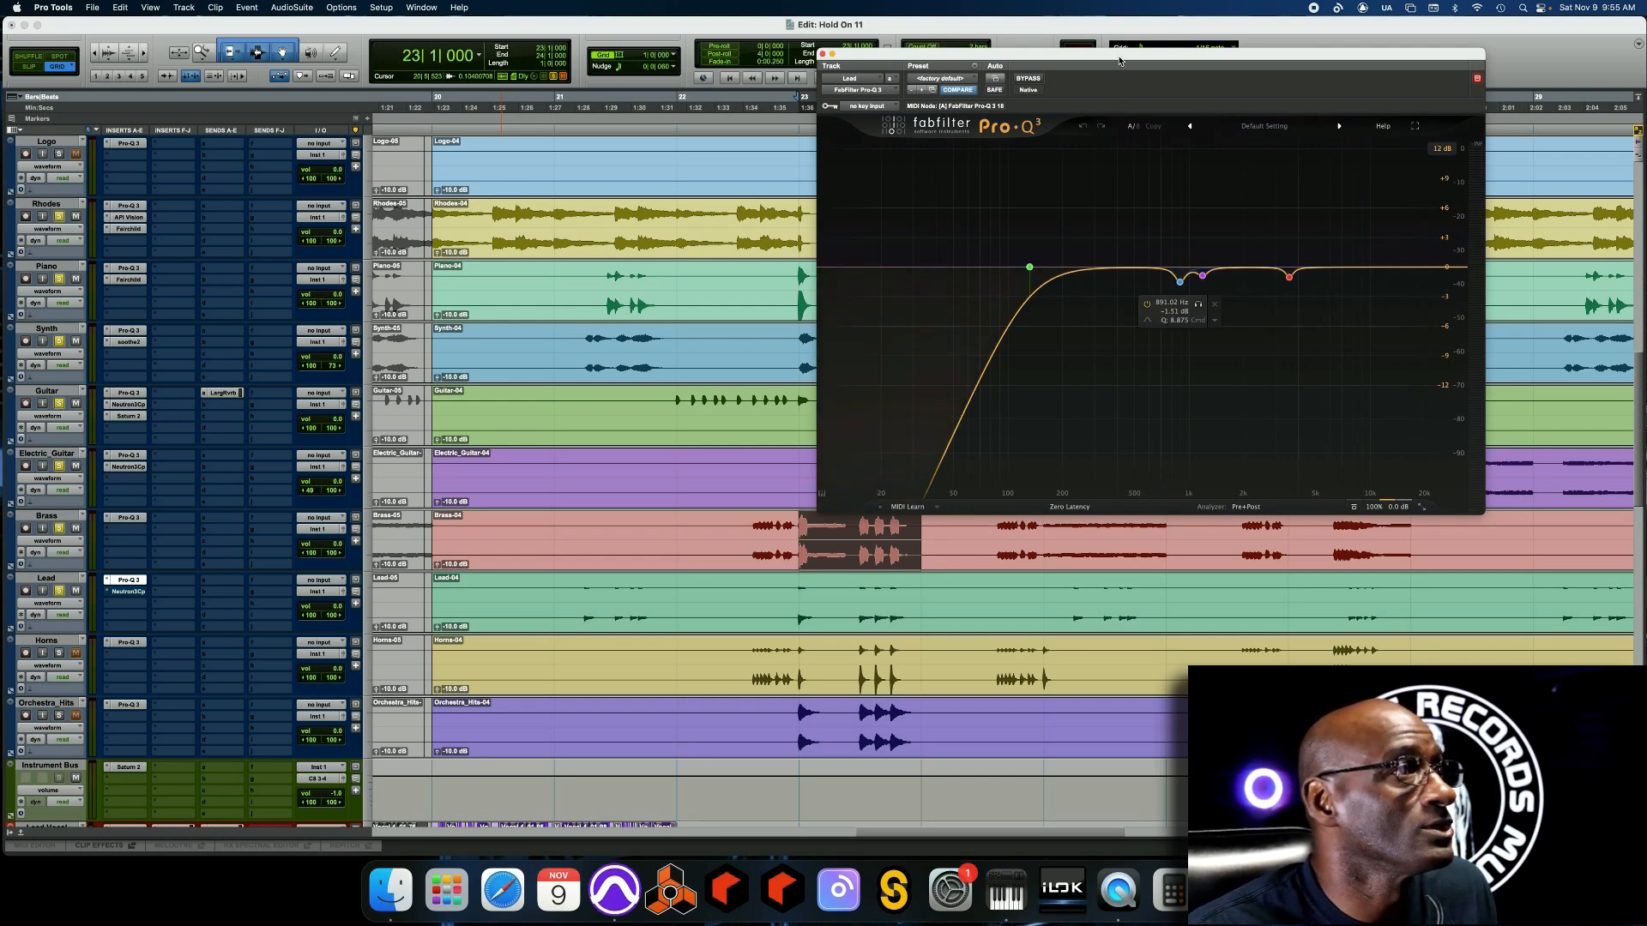
{"action": "left_click_drag", "start_coordinate": [1119, 60], "coordinate": [1132, 95]}
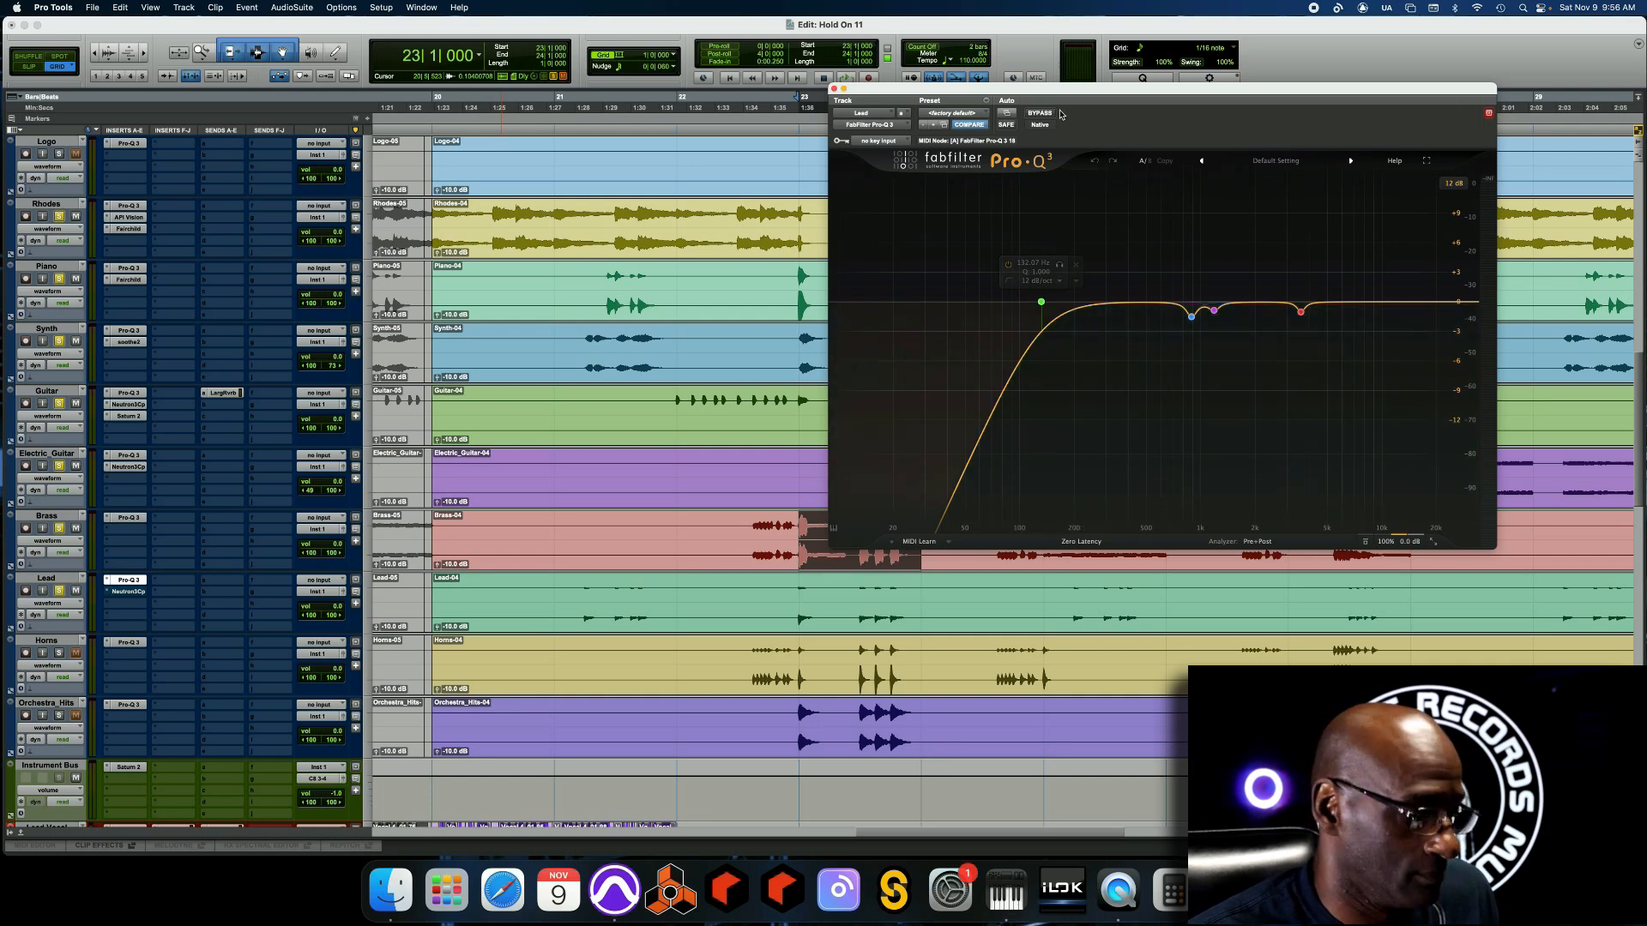
{"action": "key", "text": "space"}
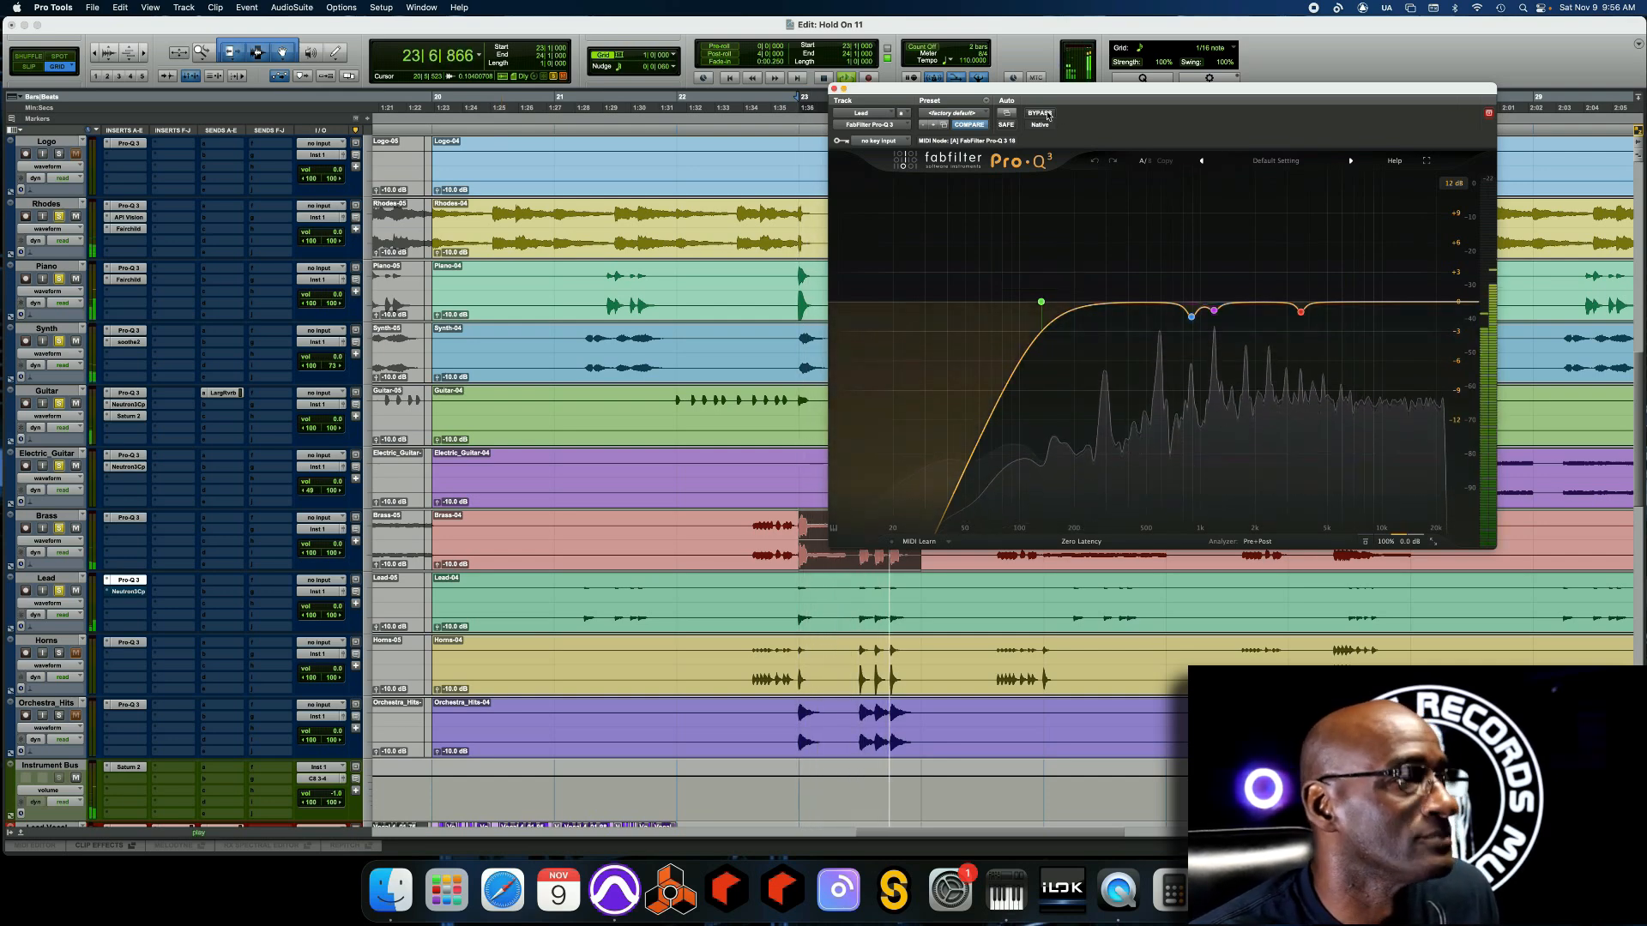
{"action": "left_click", "coordinate": [1040, 113]}
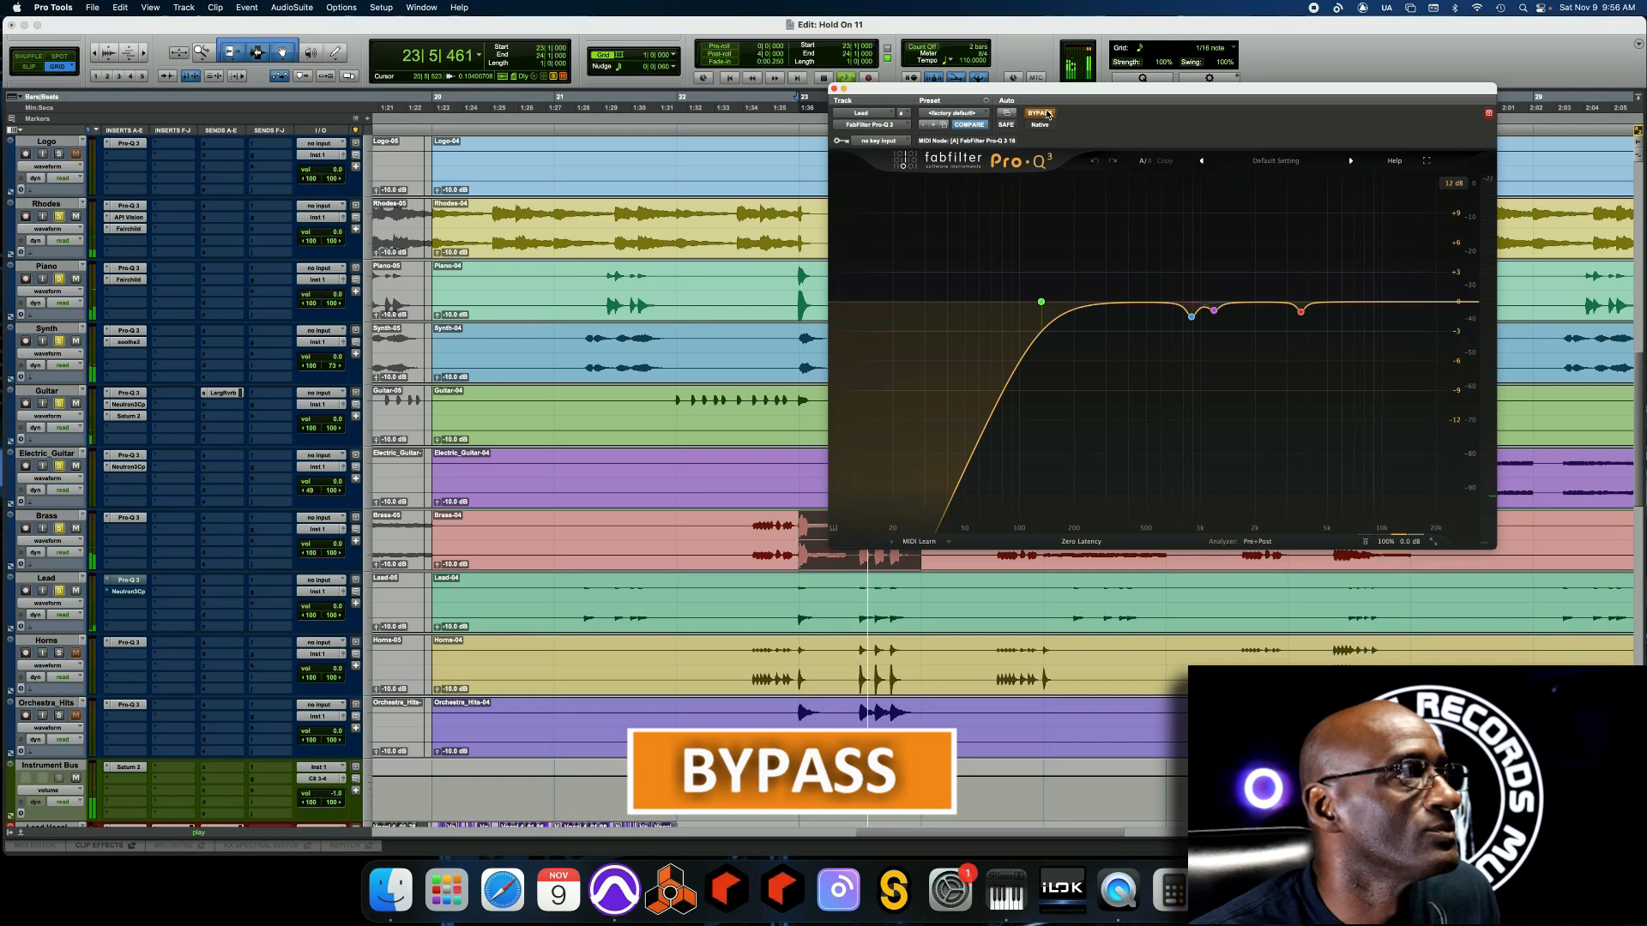
{"action": "left_click", "coordinate": [1045, 113]}
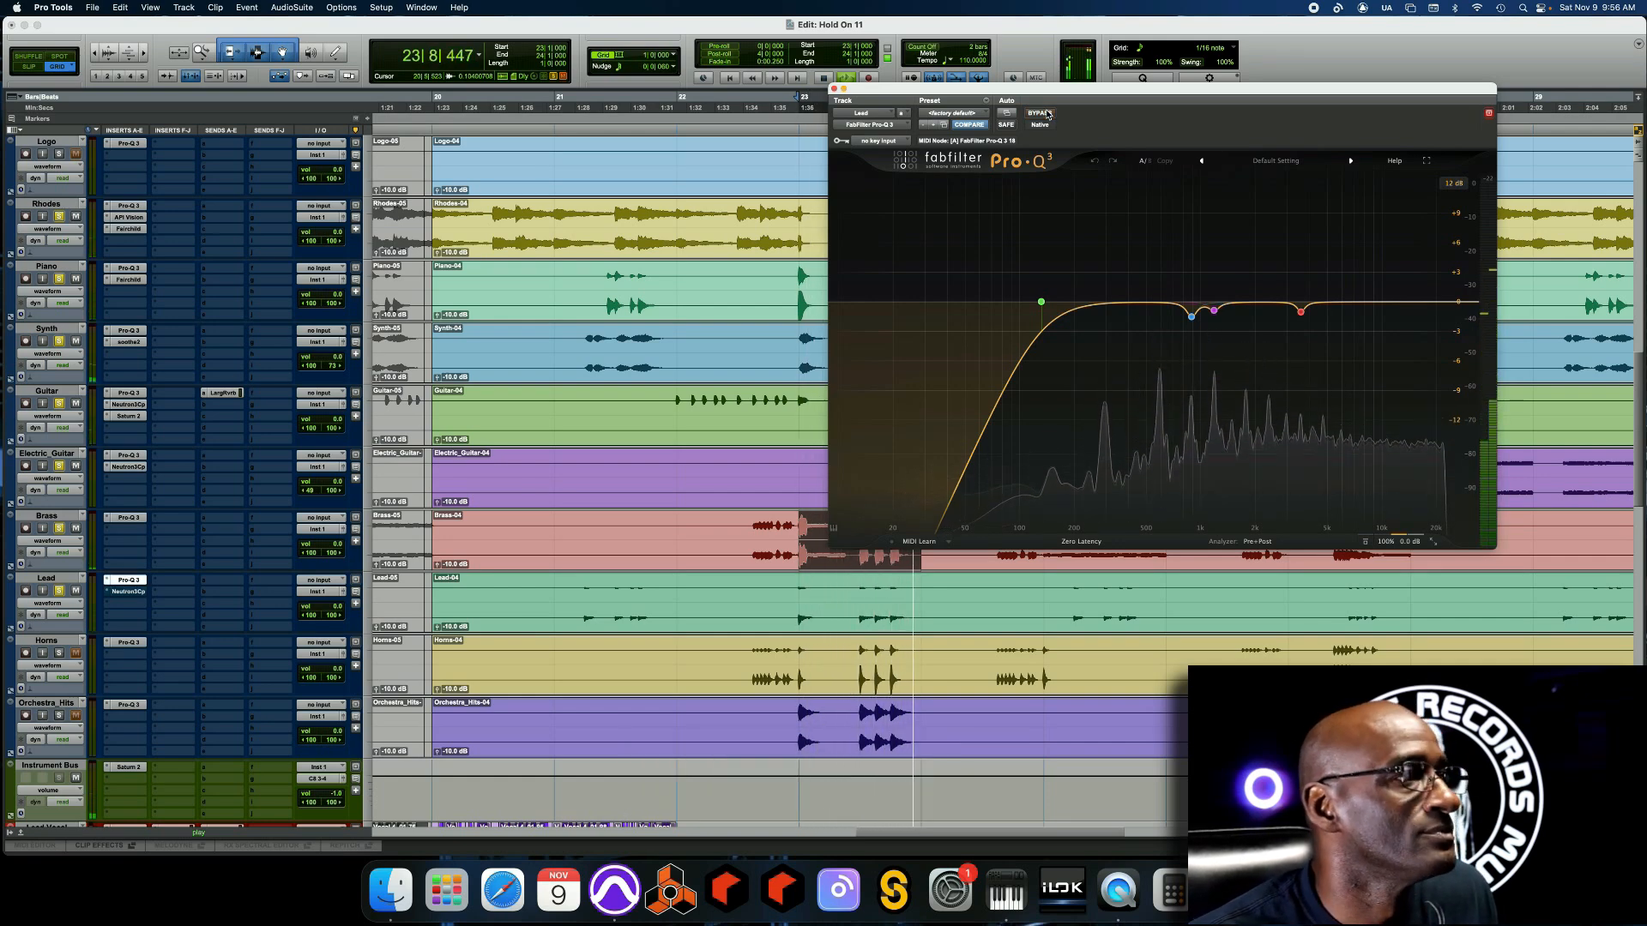
{"action": "key", "text": "space"}
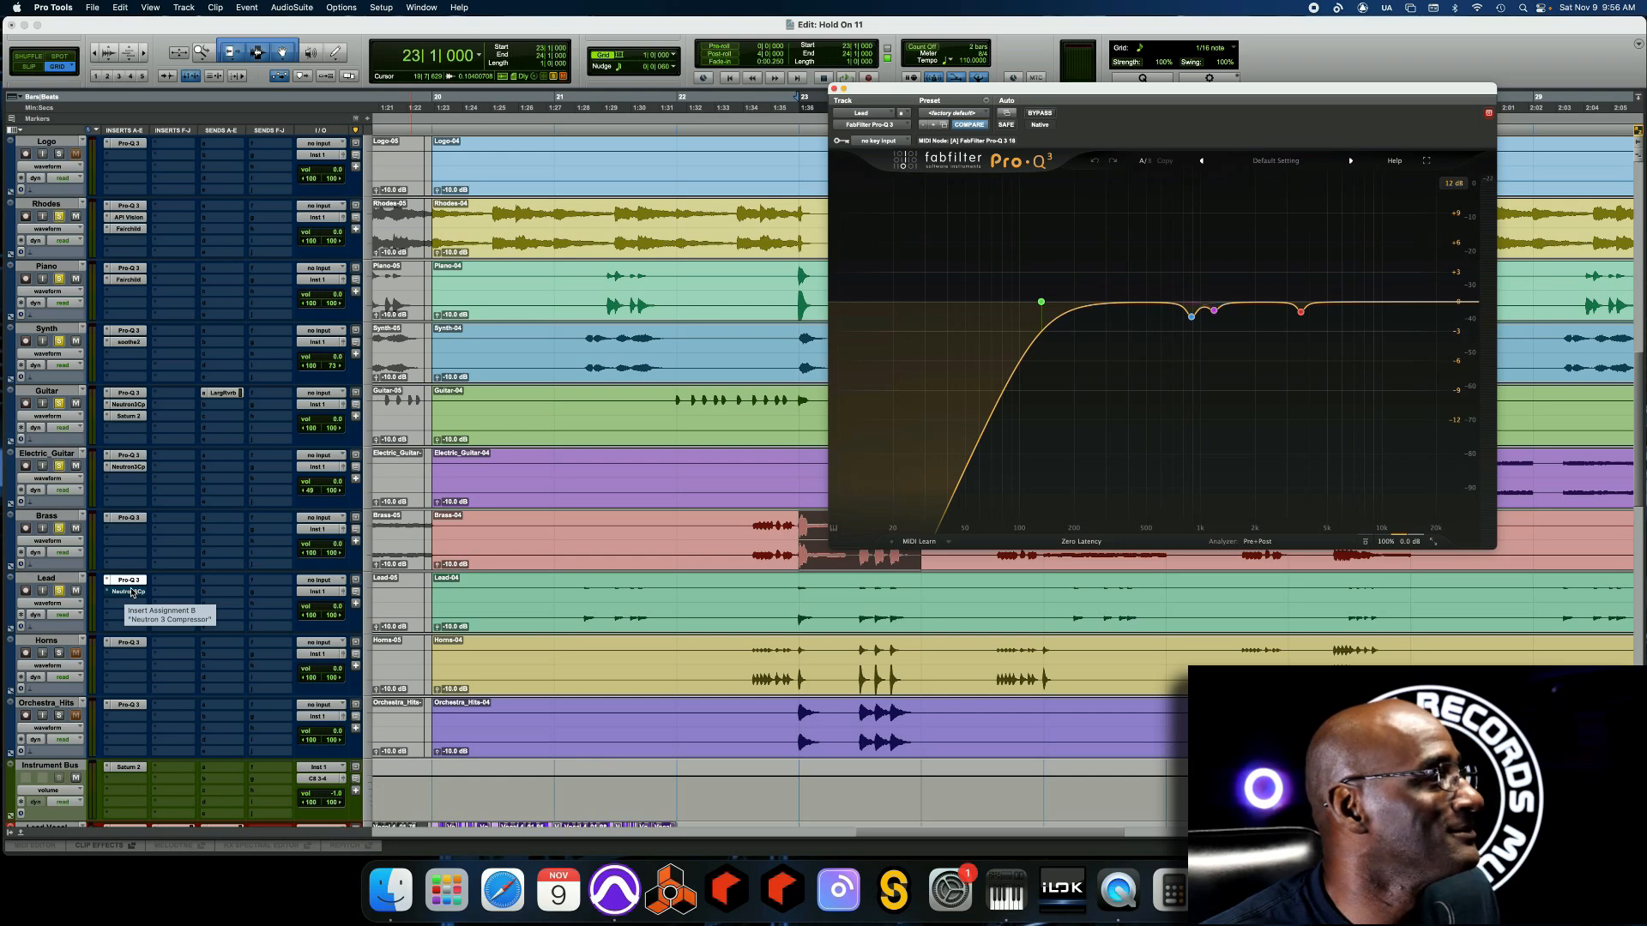
Reactivate the Lead track's Neutron 3 Compressor, close the Lead Pro-Q 3 and open the compressor instead
{"action": "left_click", "coordinate": [132, 592]}
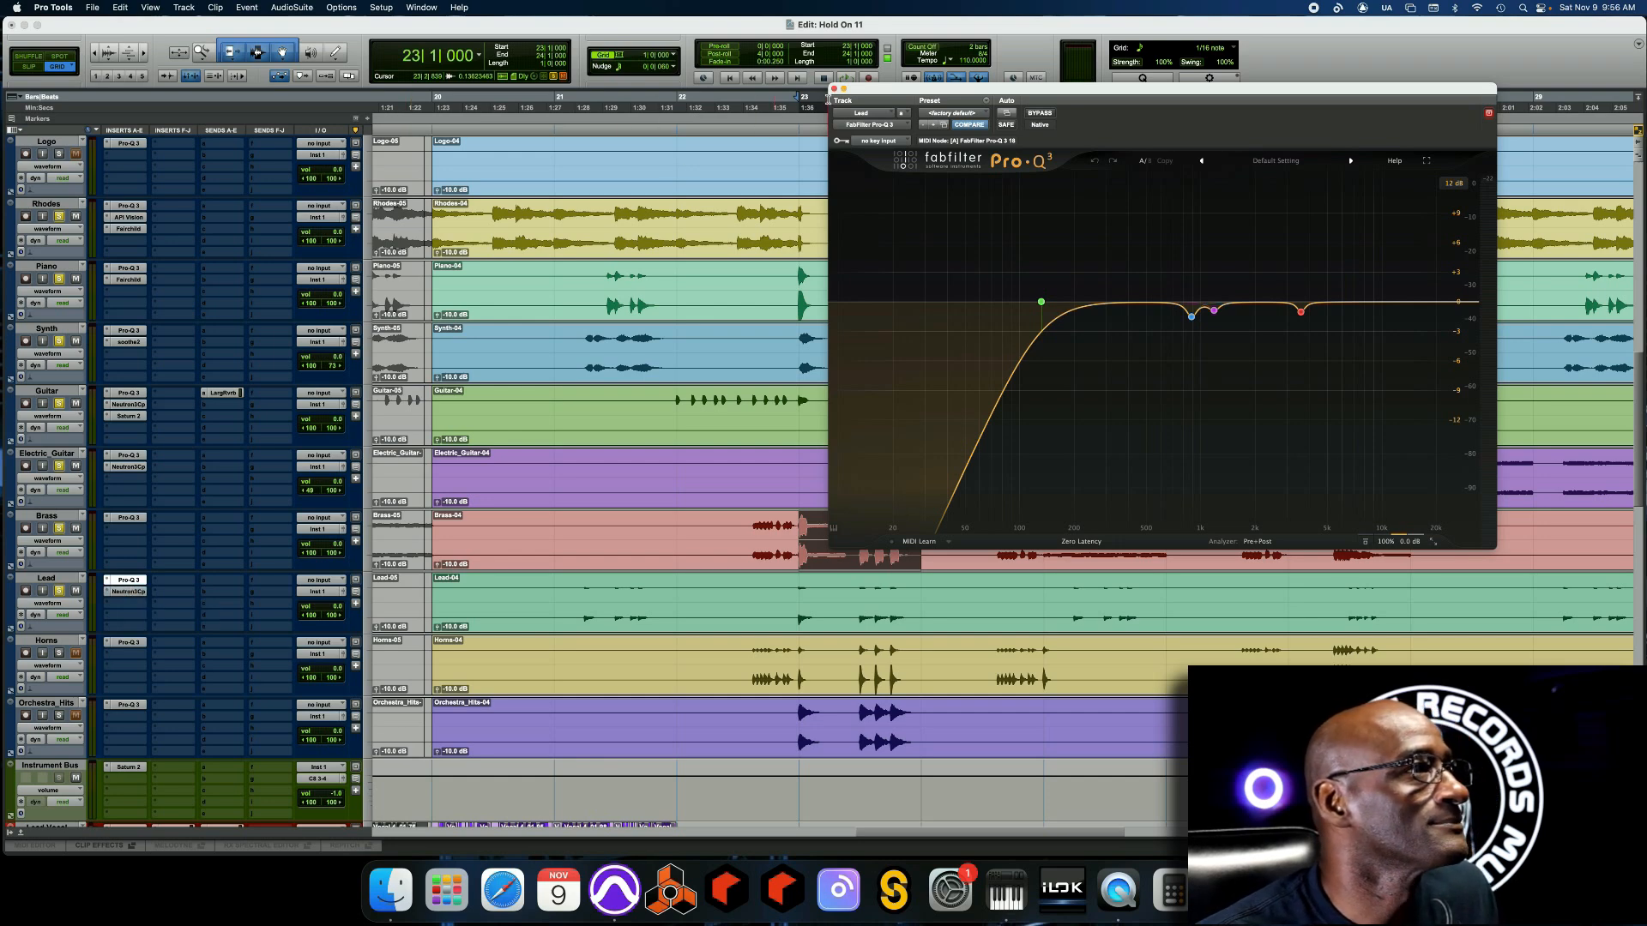
{"action": "left_click", "coordinate": [833, 89]}
{"action": "left_click", "coordinate": [116, 592]}
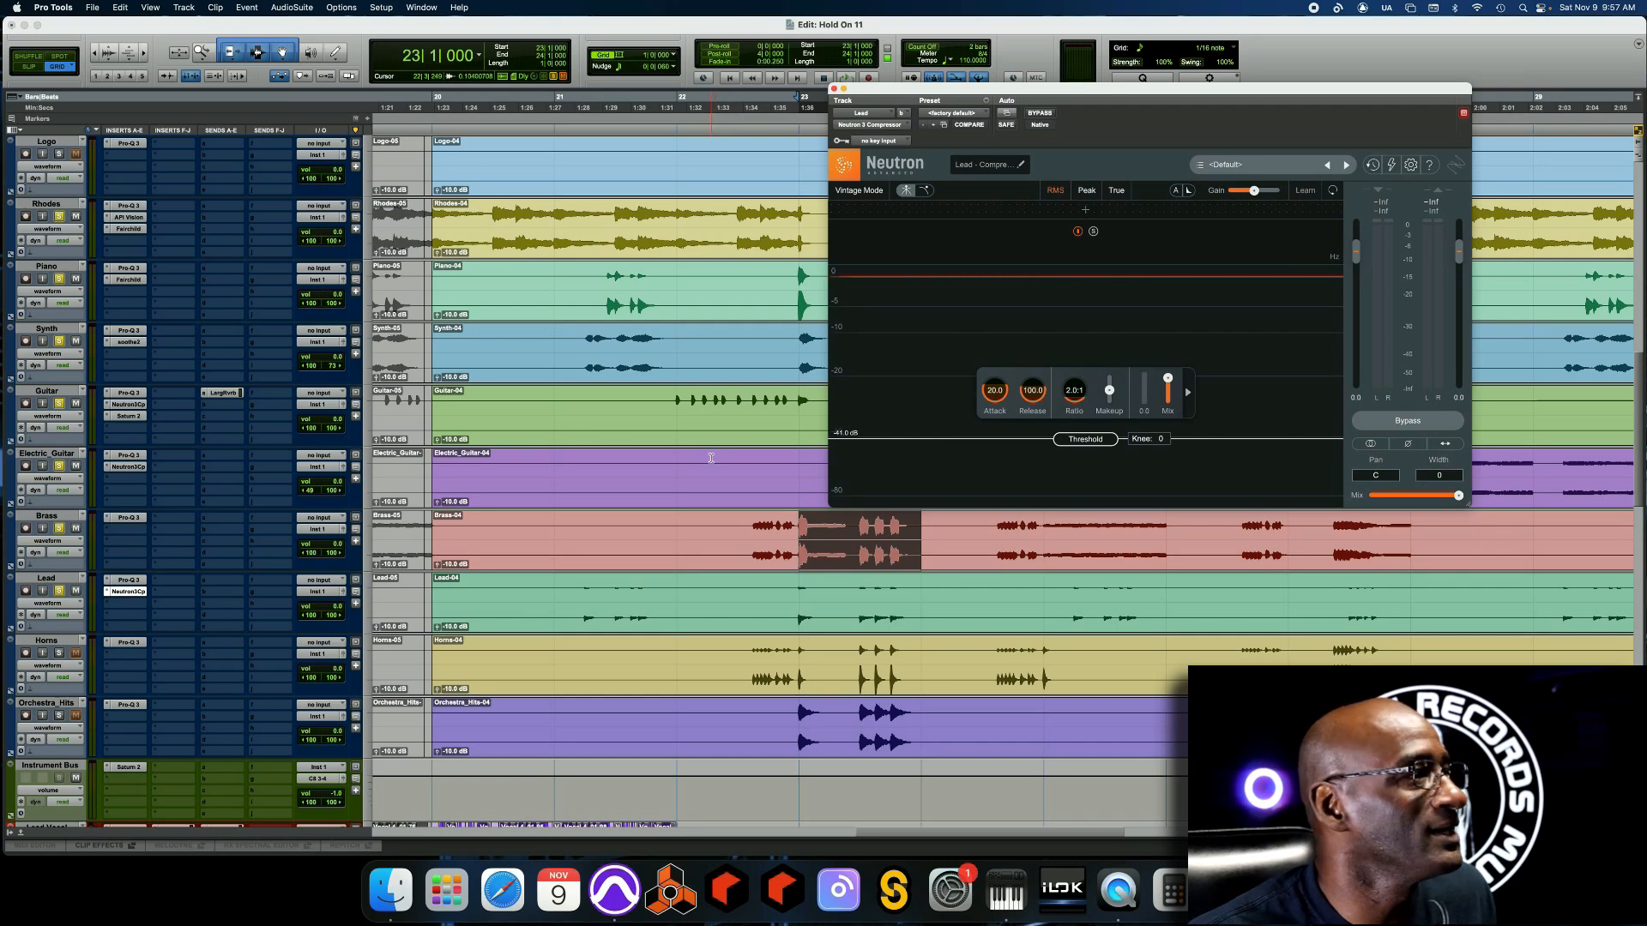
Compare the Lead track's Neutron 3 Compressor active and bypassed during playback, leave it active and close the plug-in
{"action": "key", "text": "space"}
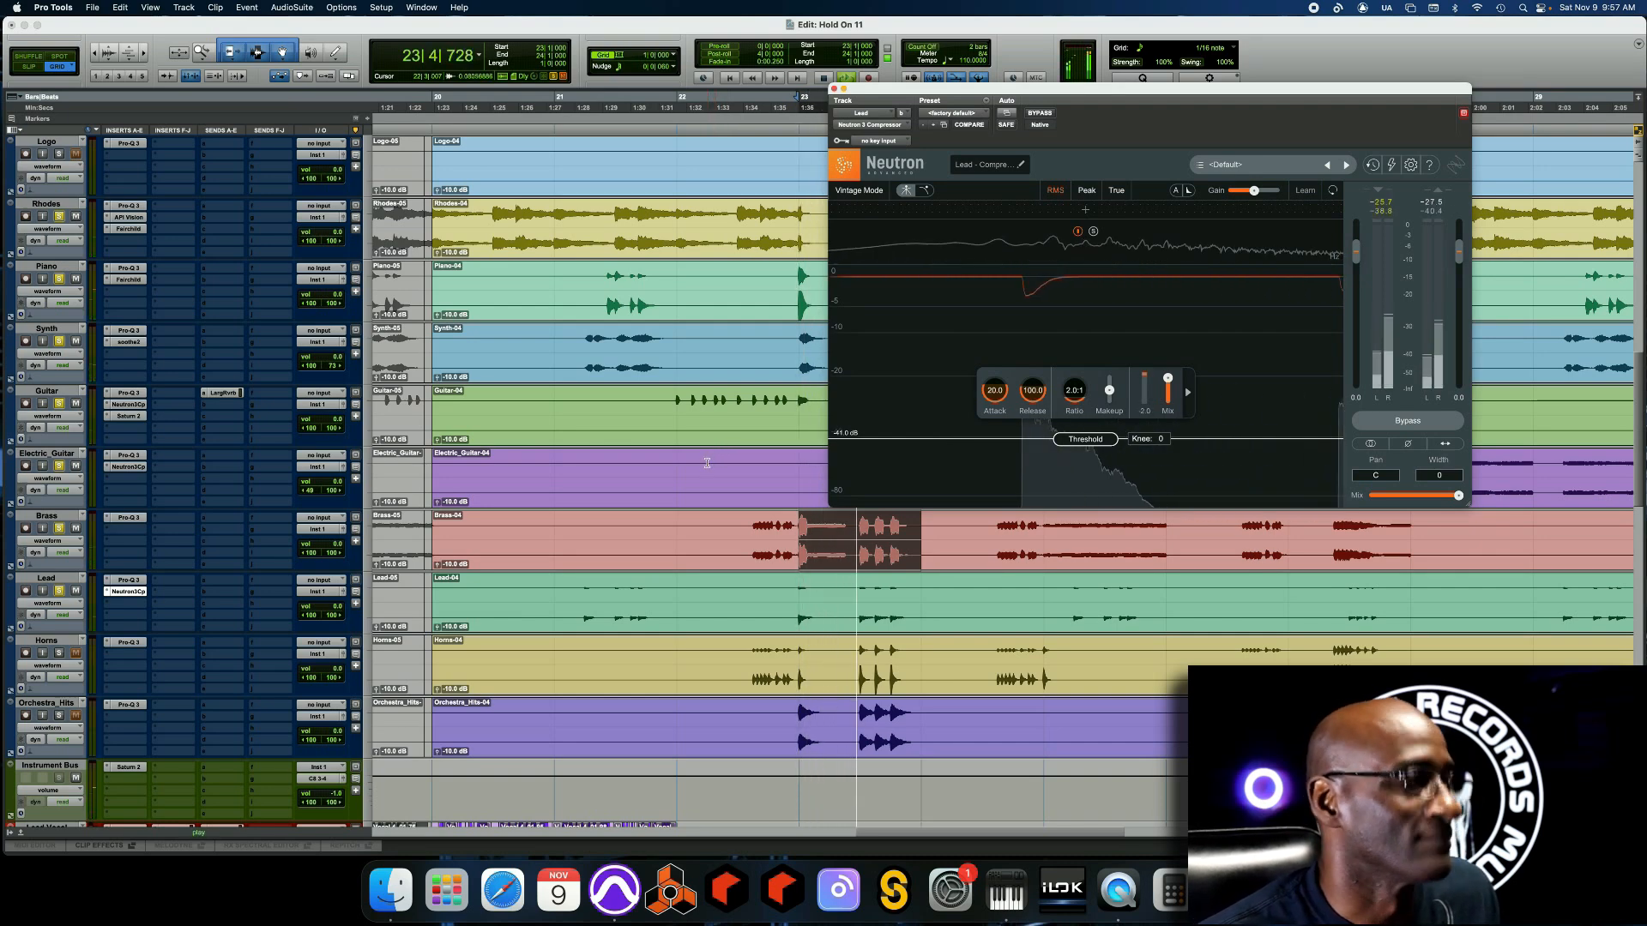
{"action": "left_click", "coordinate": [1041, 113]}
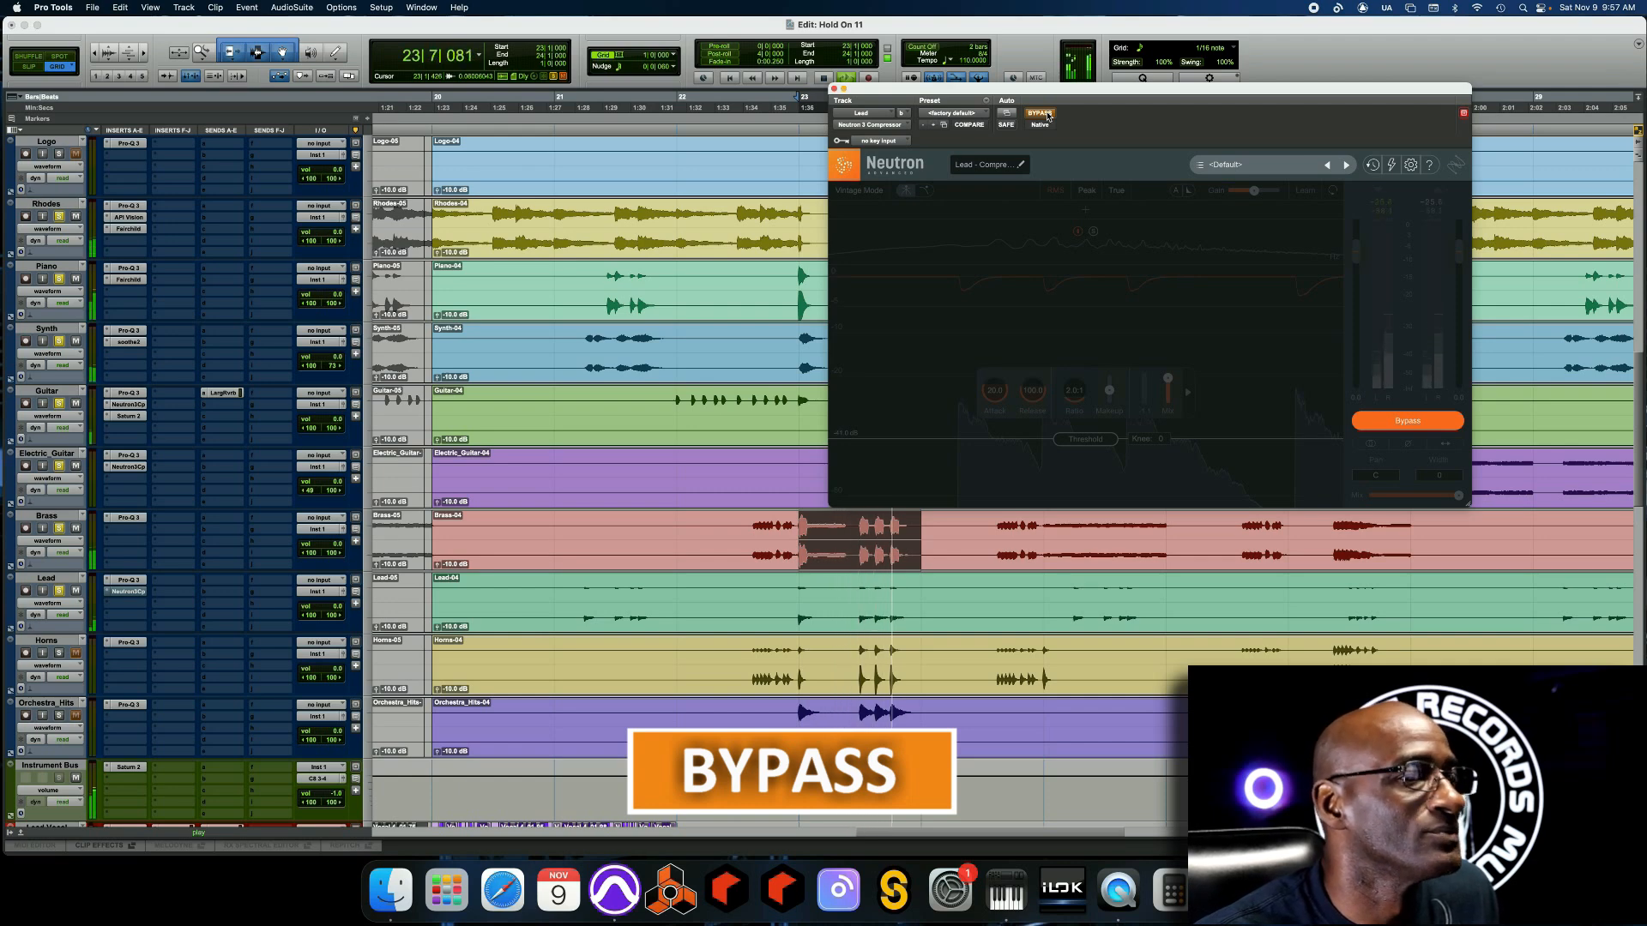
{"action": "left_click", "coordinate": [1047, 115]}
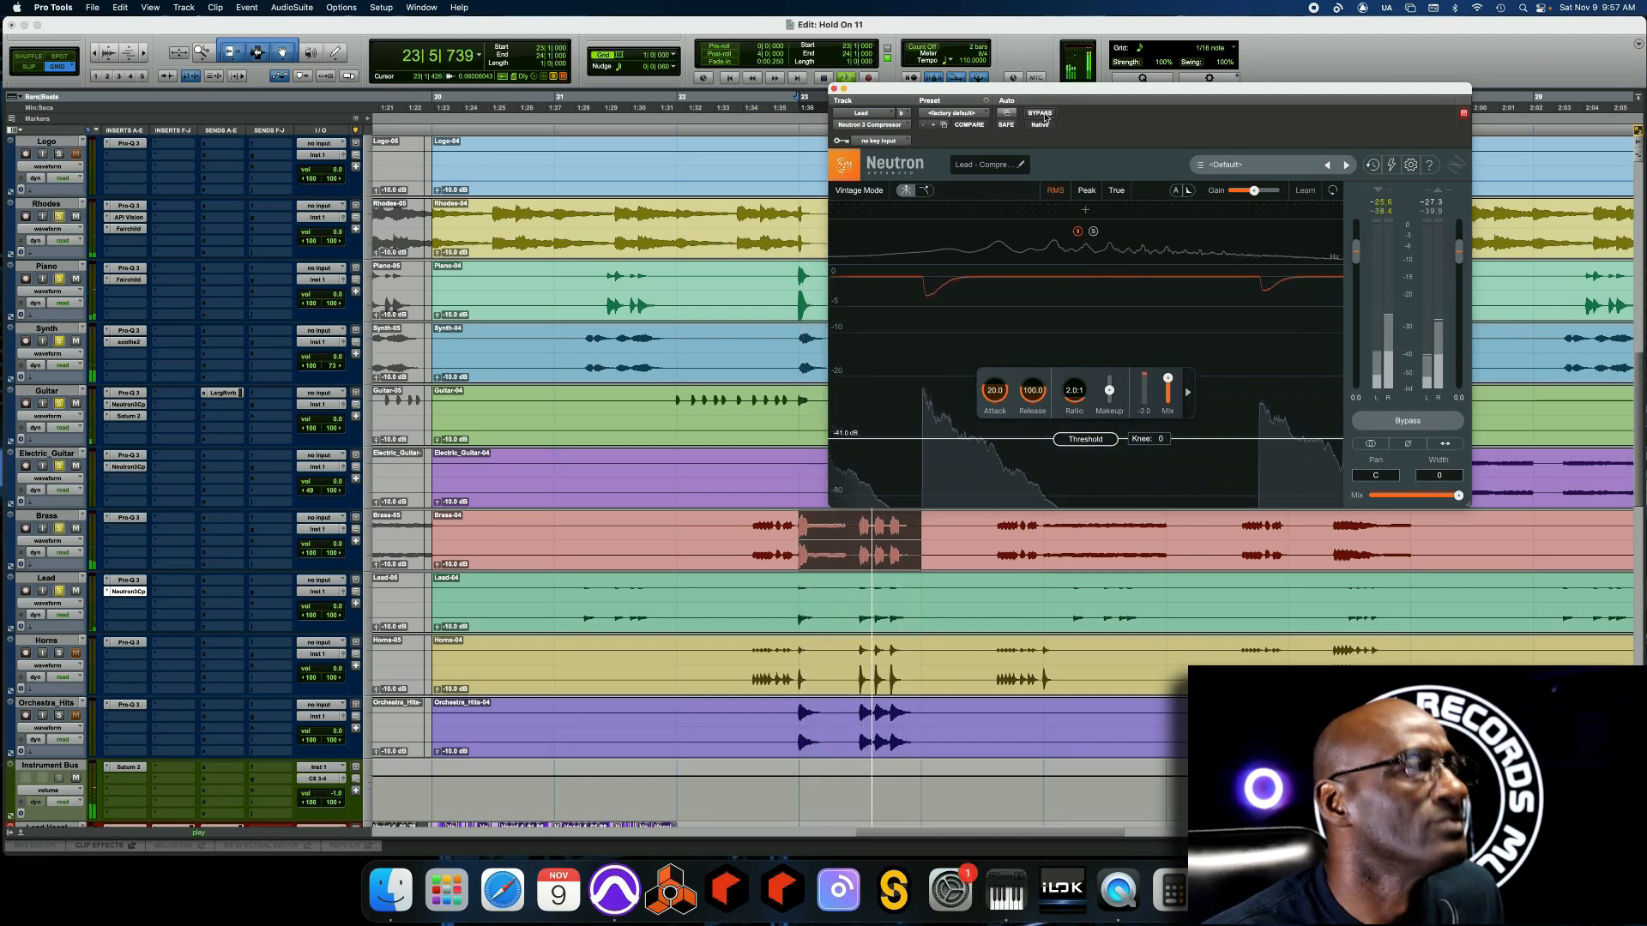
{"action": "left_click", "coordinate": [1039, 113]}
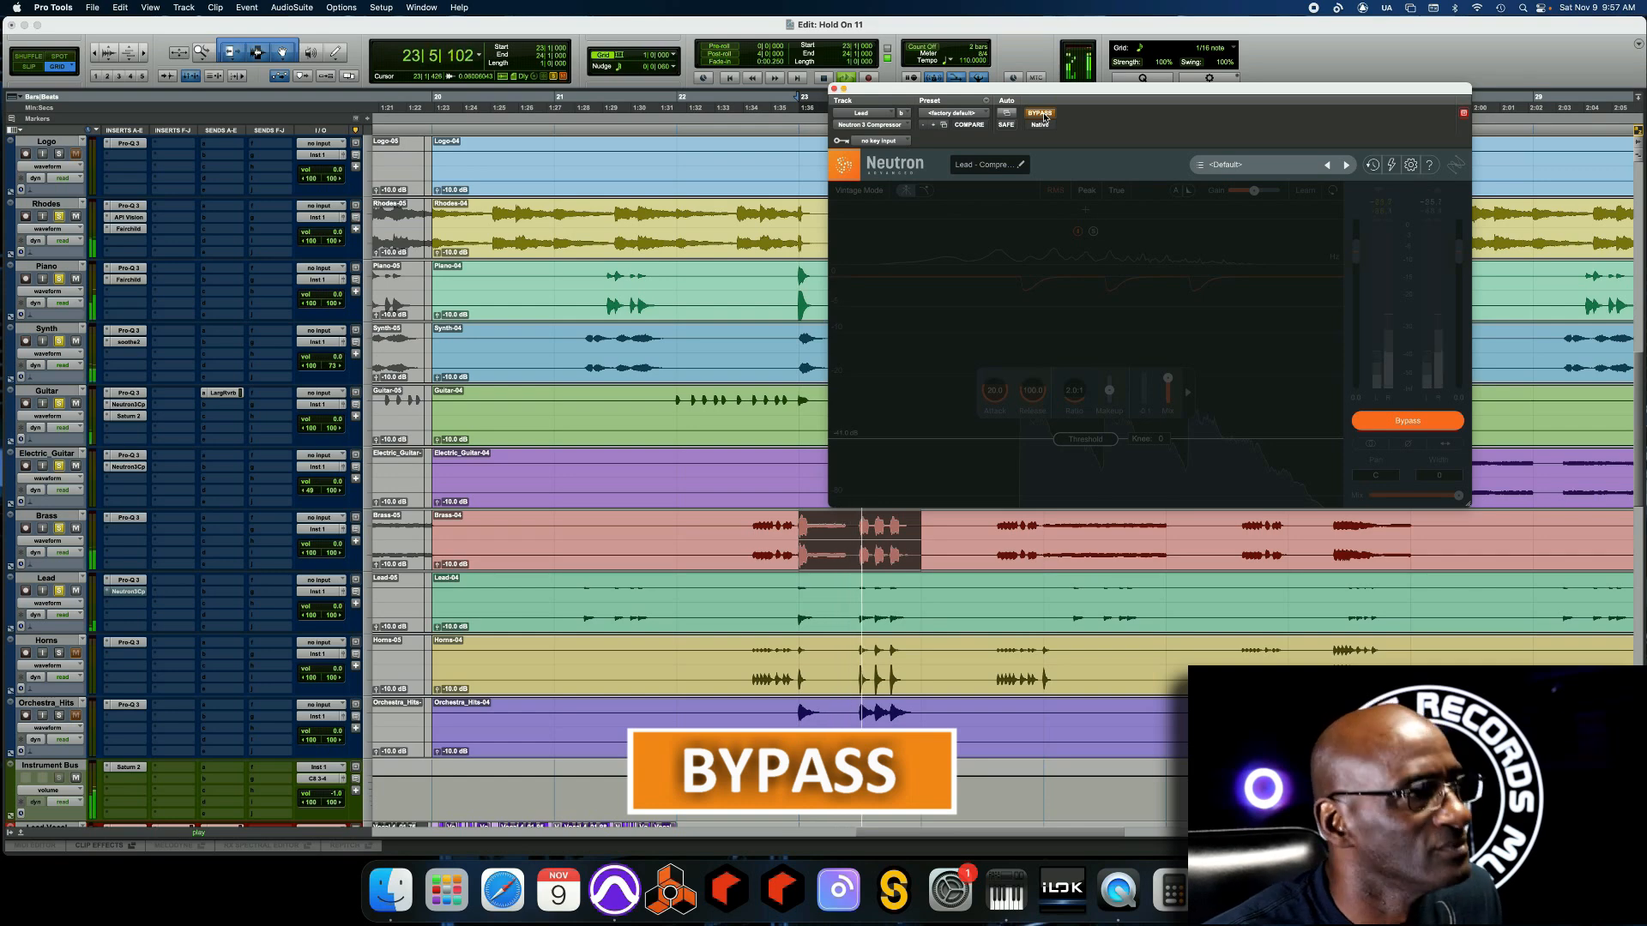
{"action": "left_click", "coordinate": [1041, 114]}
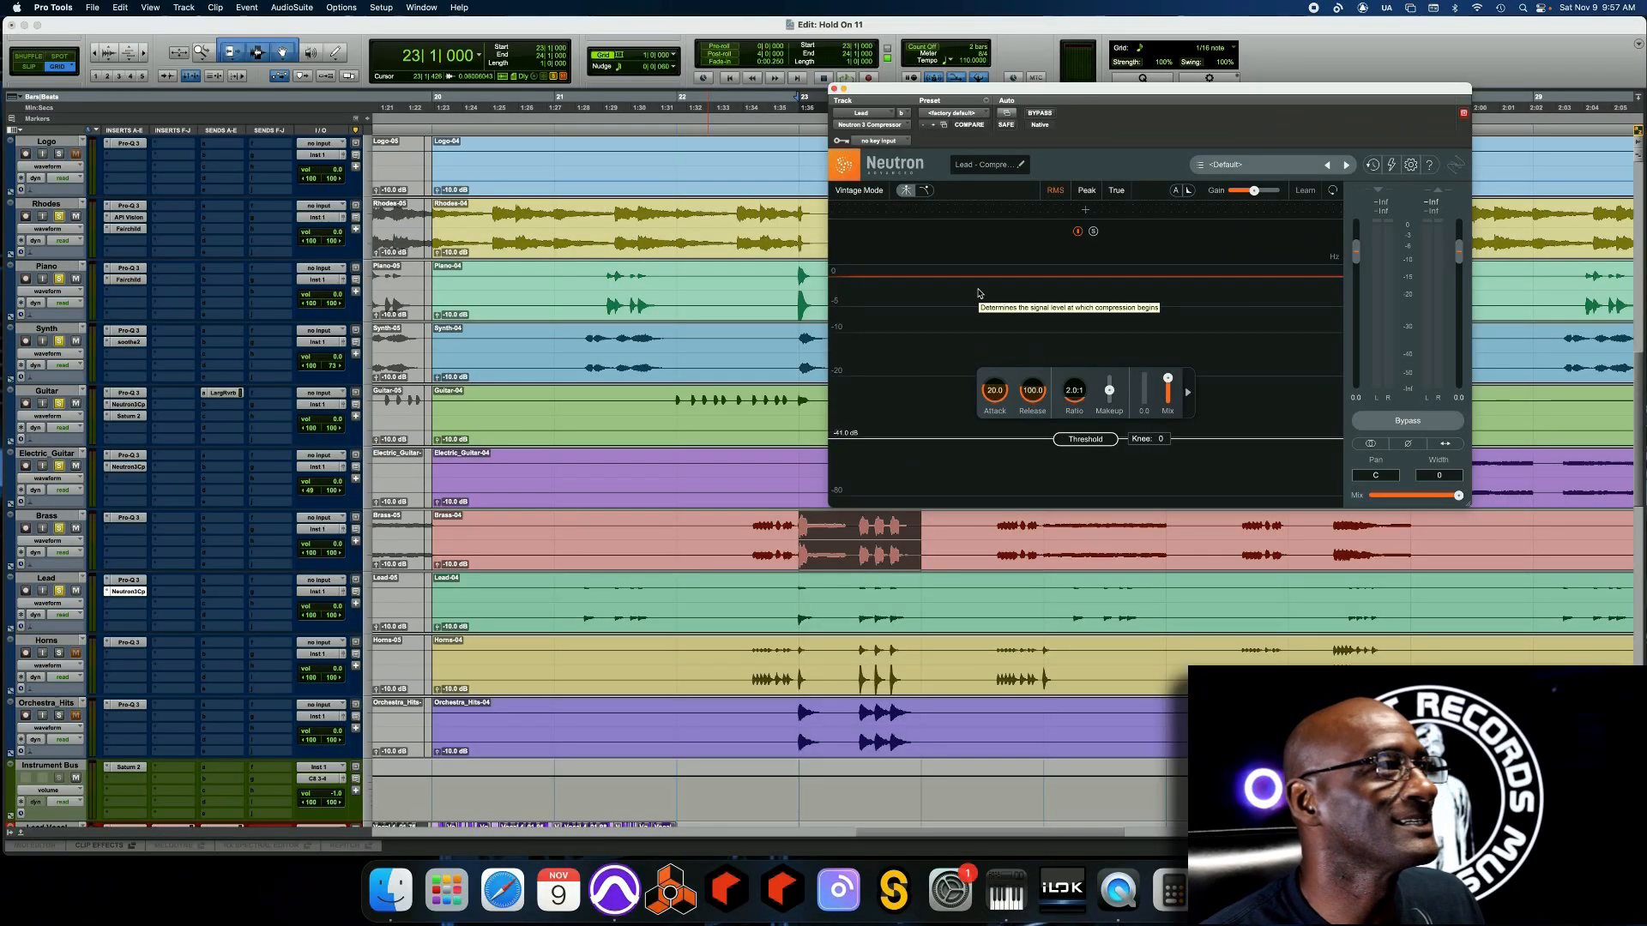
{"action": "left_click", "coordinate": [834, 87]}
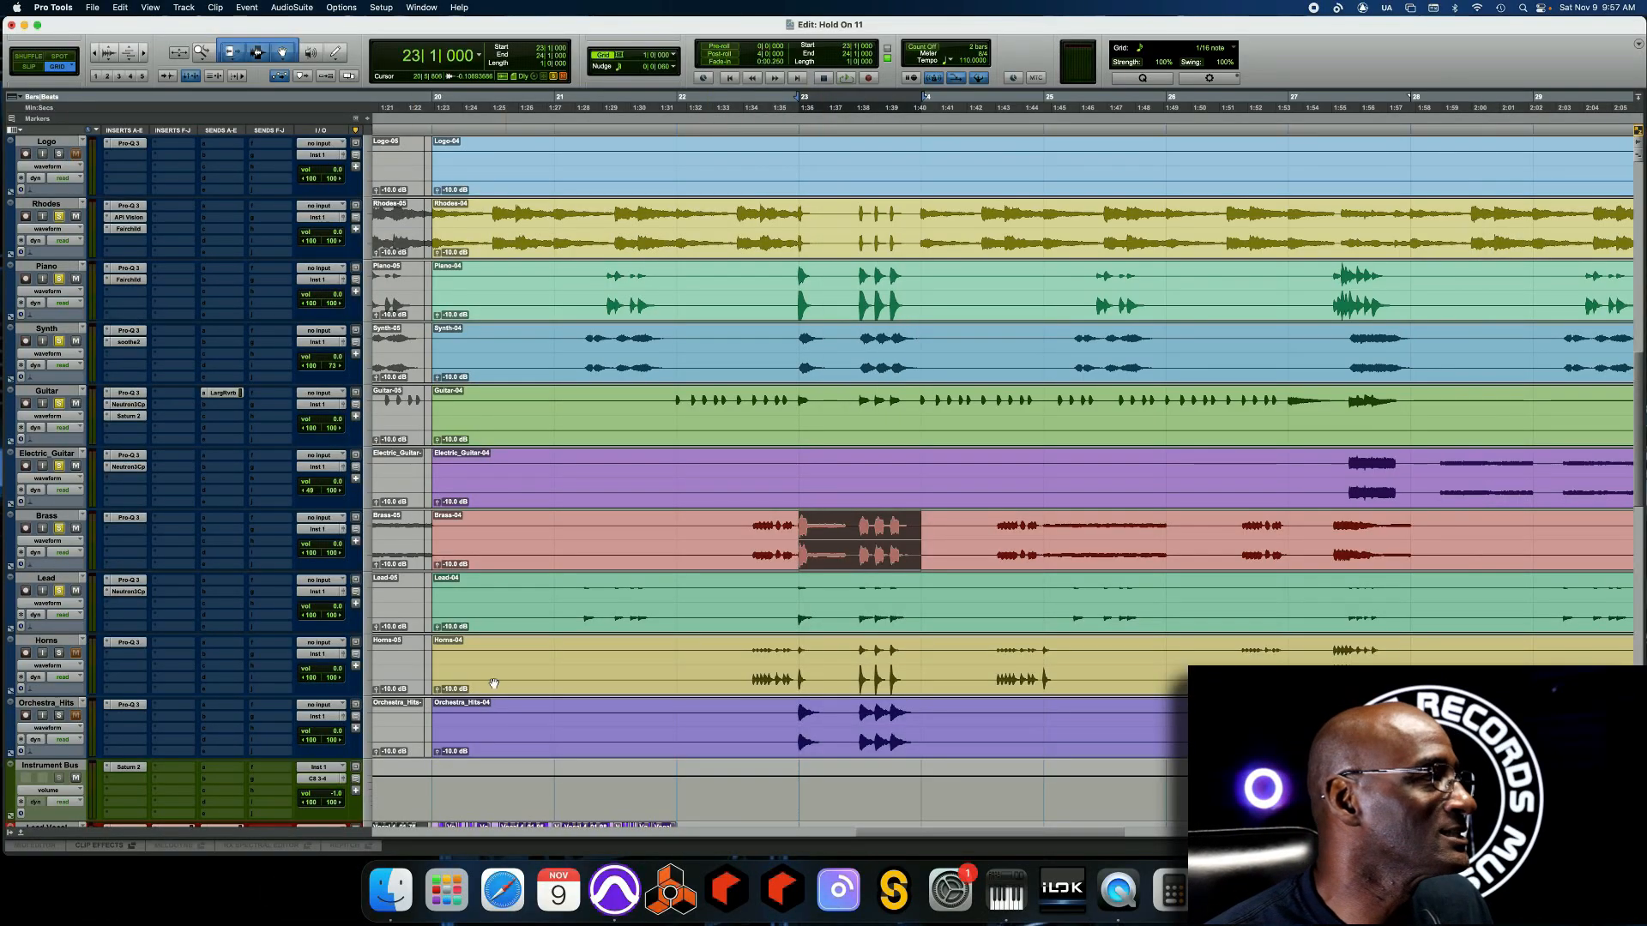
Solo the Horns track, open its Pro-Q 3, compare it active and bypassed during playback, leave it active and close the plug-in
{"action": "left_click", "coordinate": [60, 653]}
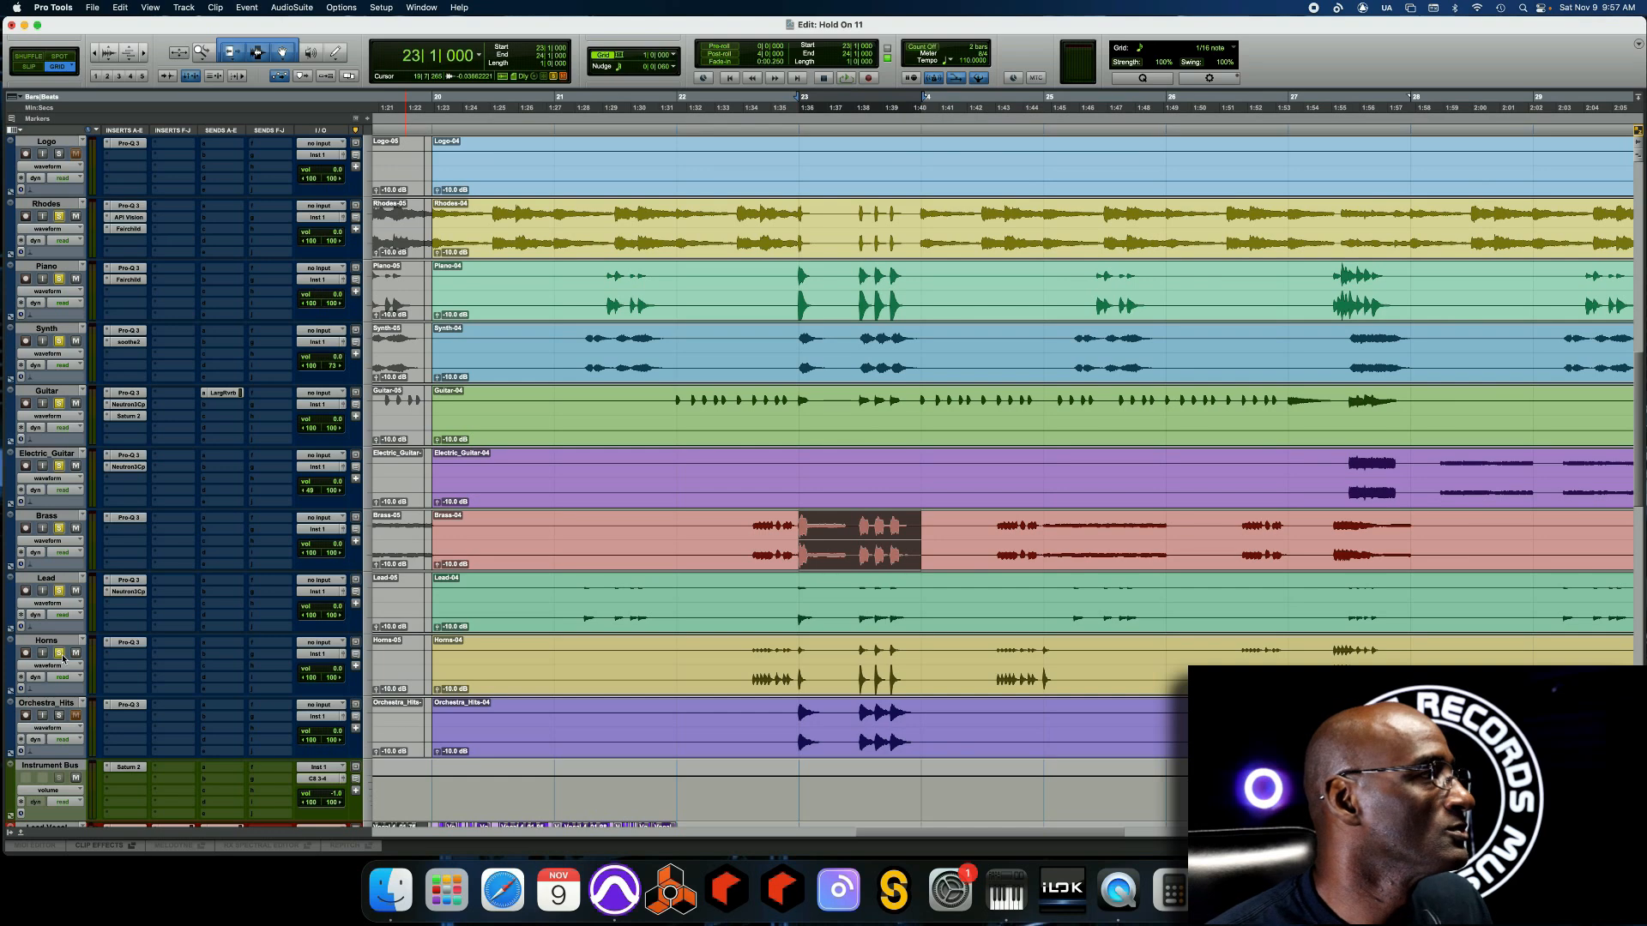
{"action": "left_click", "coordinate": [118, 645]}
{"action": "mouse_move", "coordinate": [1382, 297]}
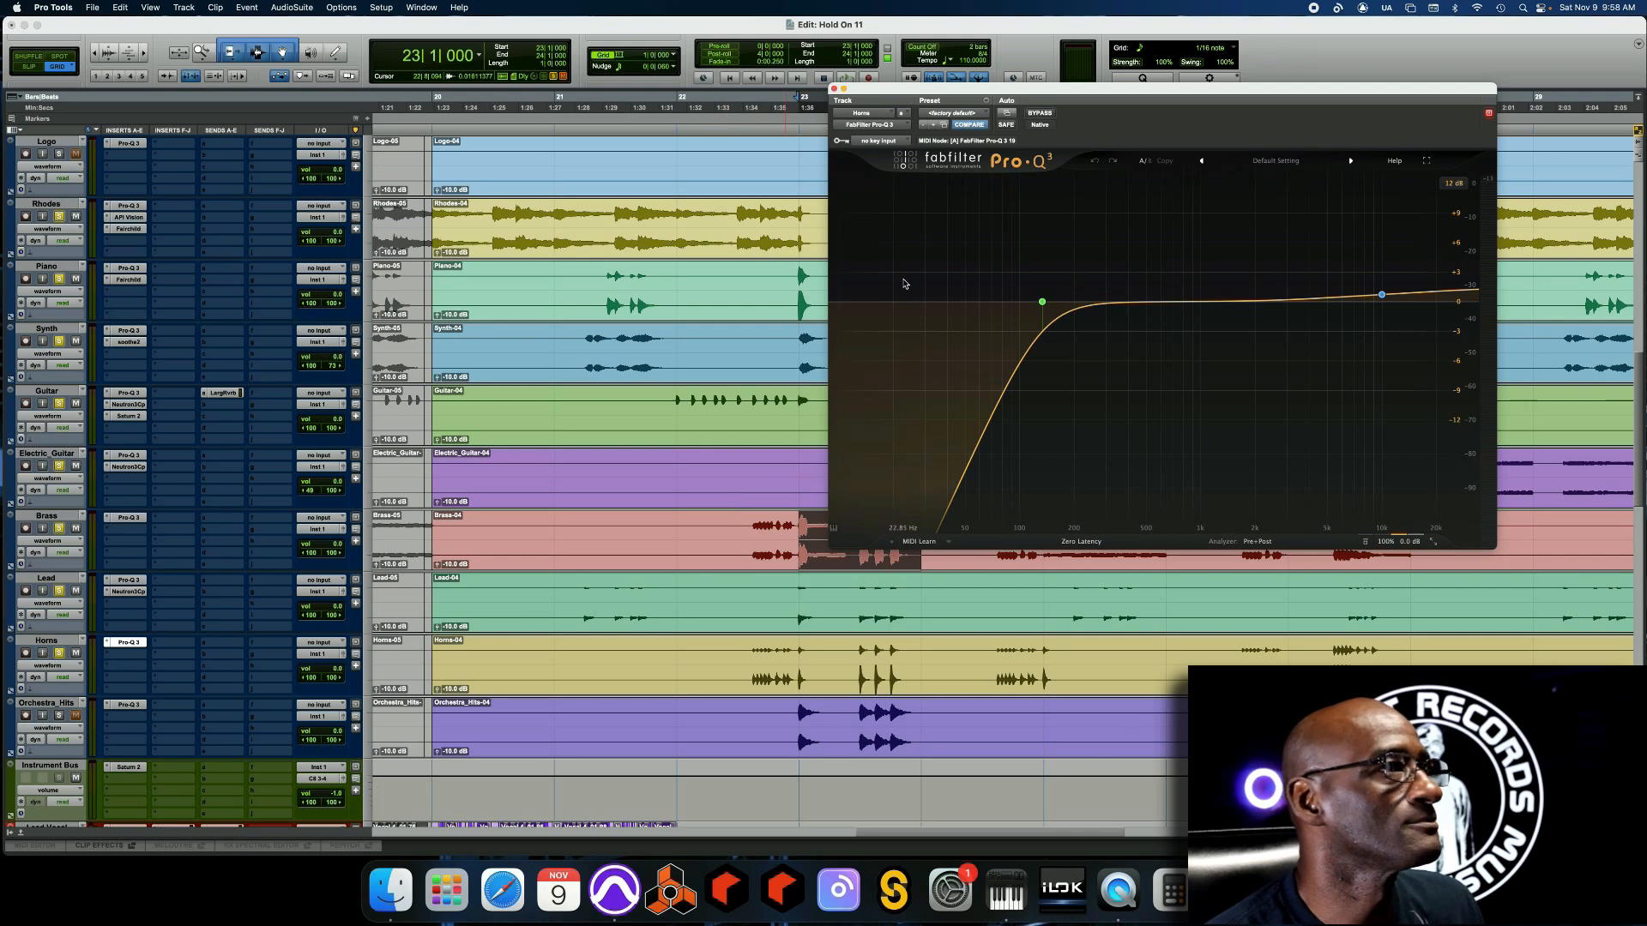
{"action": "key", "text": "space"}
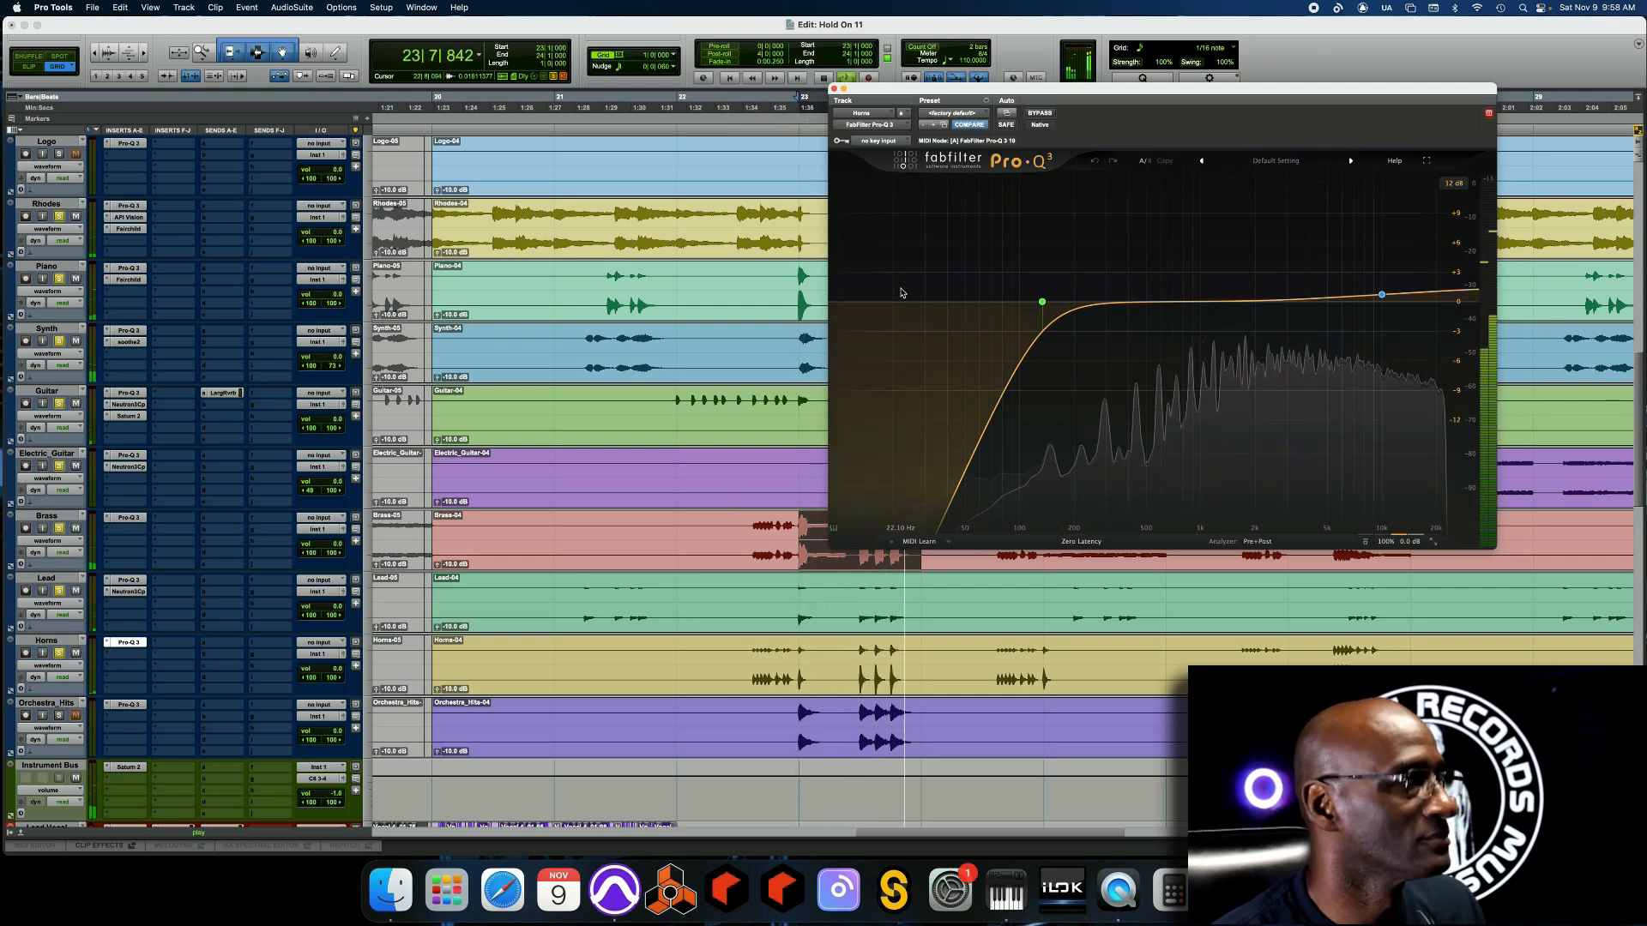
{"action": "left_click", "coordinate": [1040, 113]}
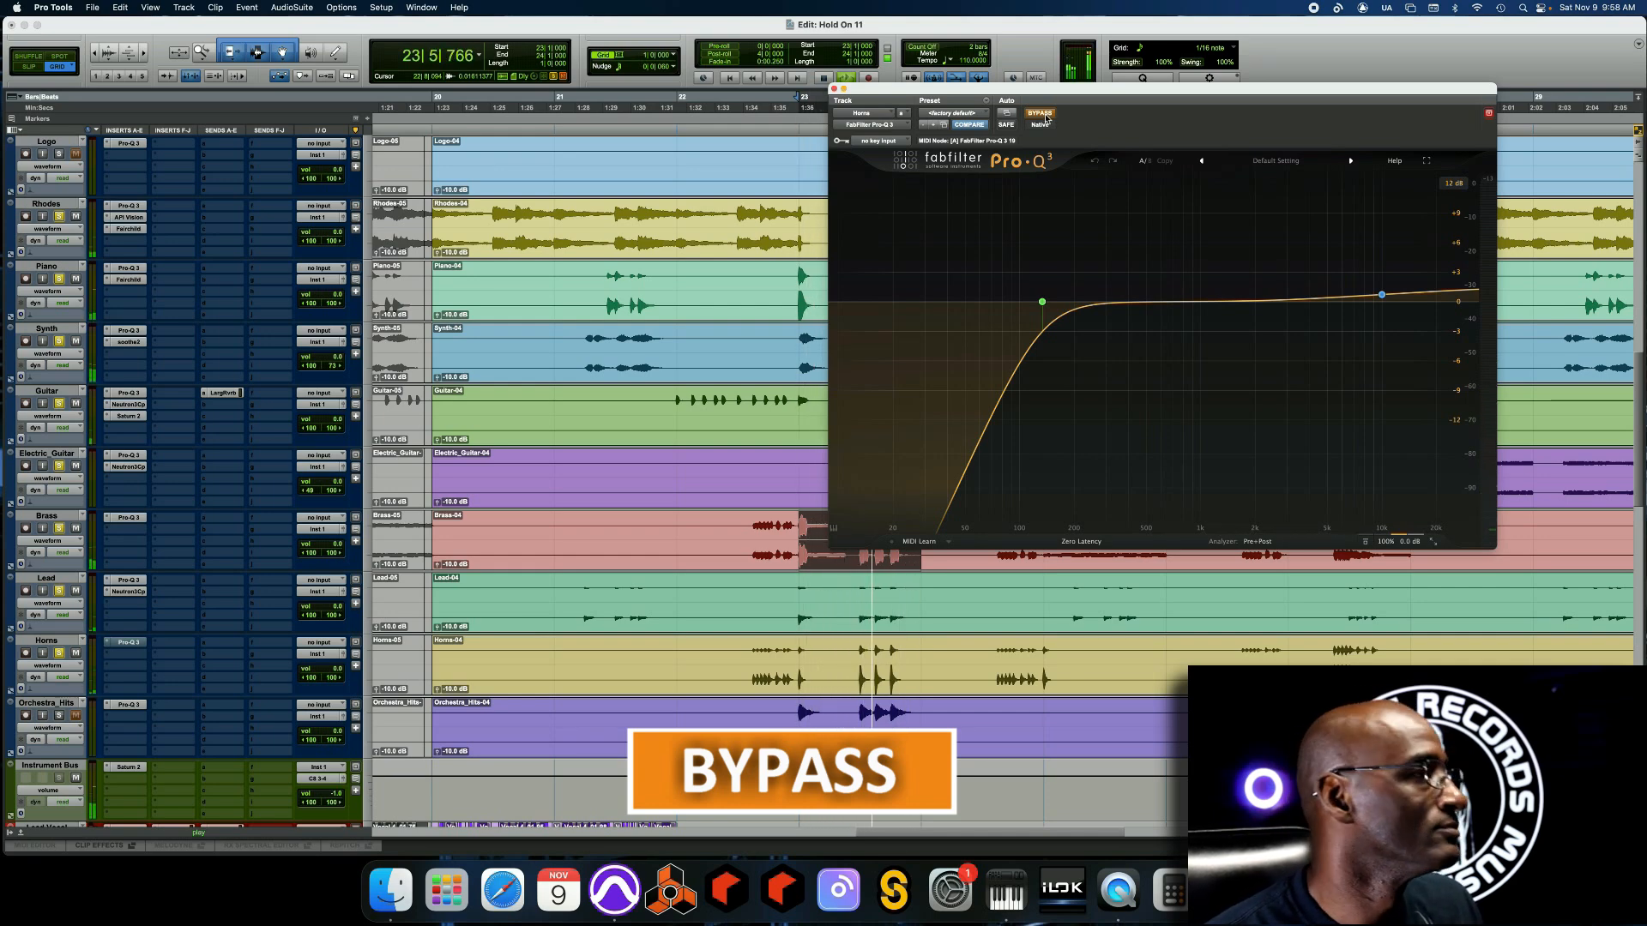
{"action": "left_click", "coordinate": [1043, 116]}
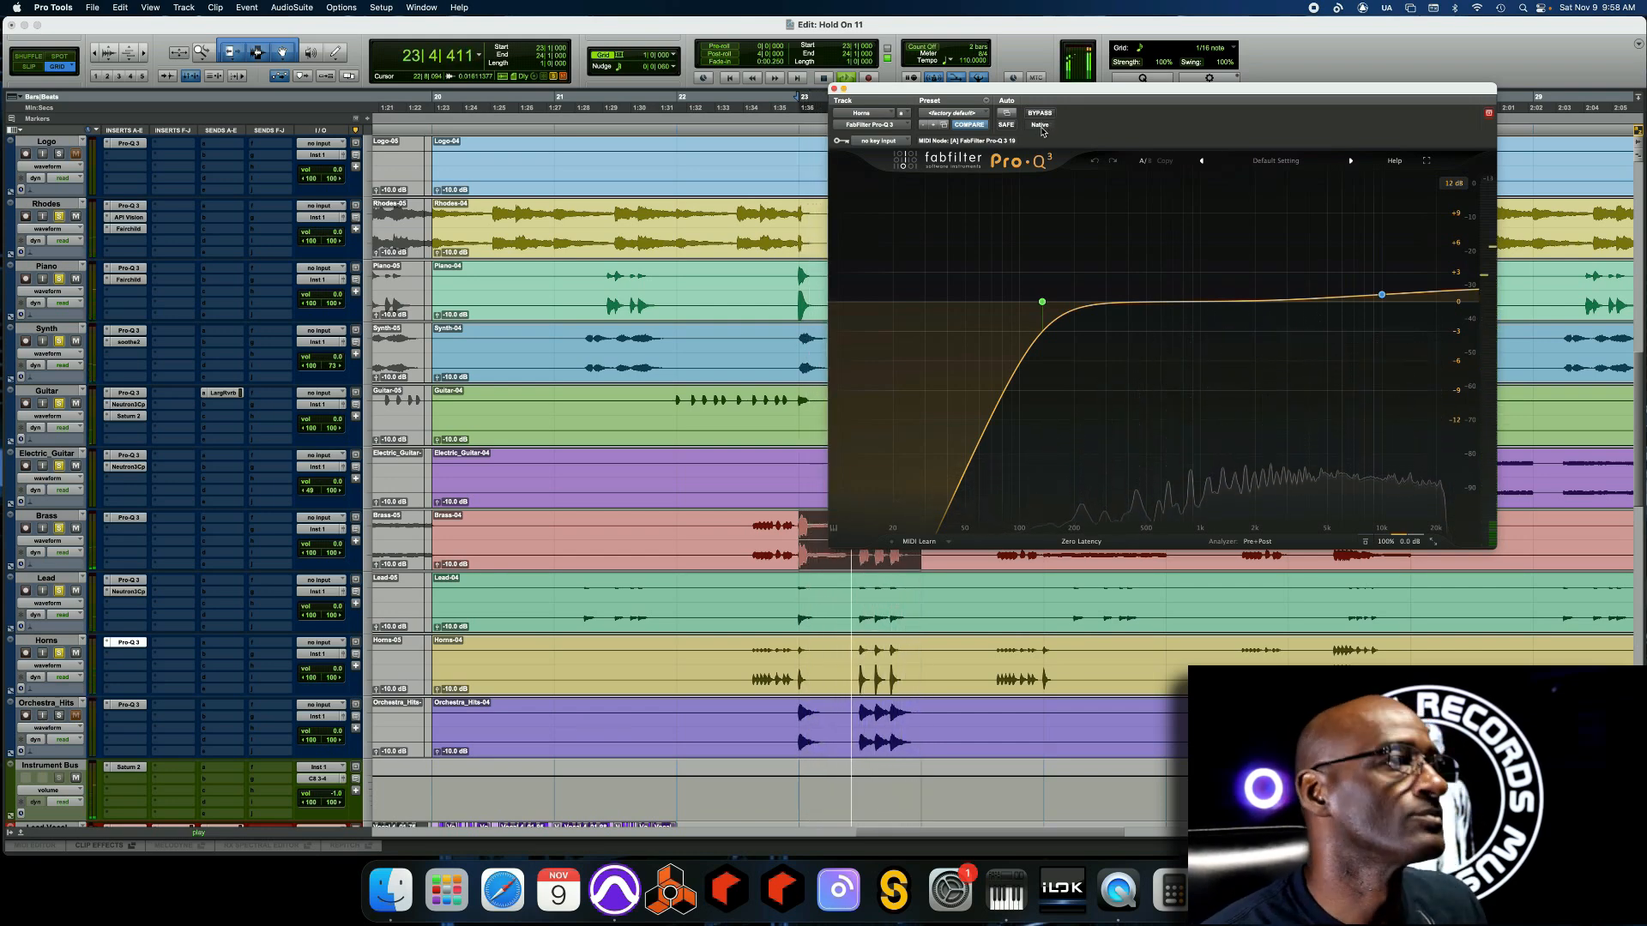
{"action": "key", "text": "space"}
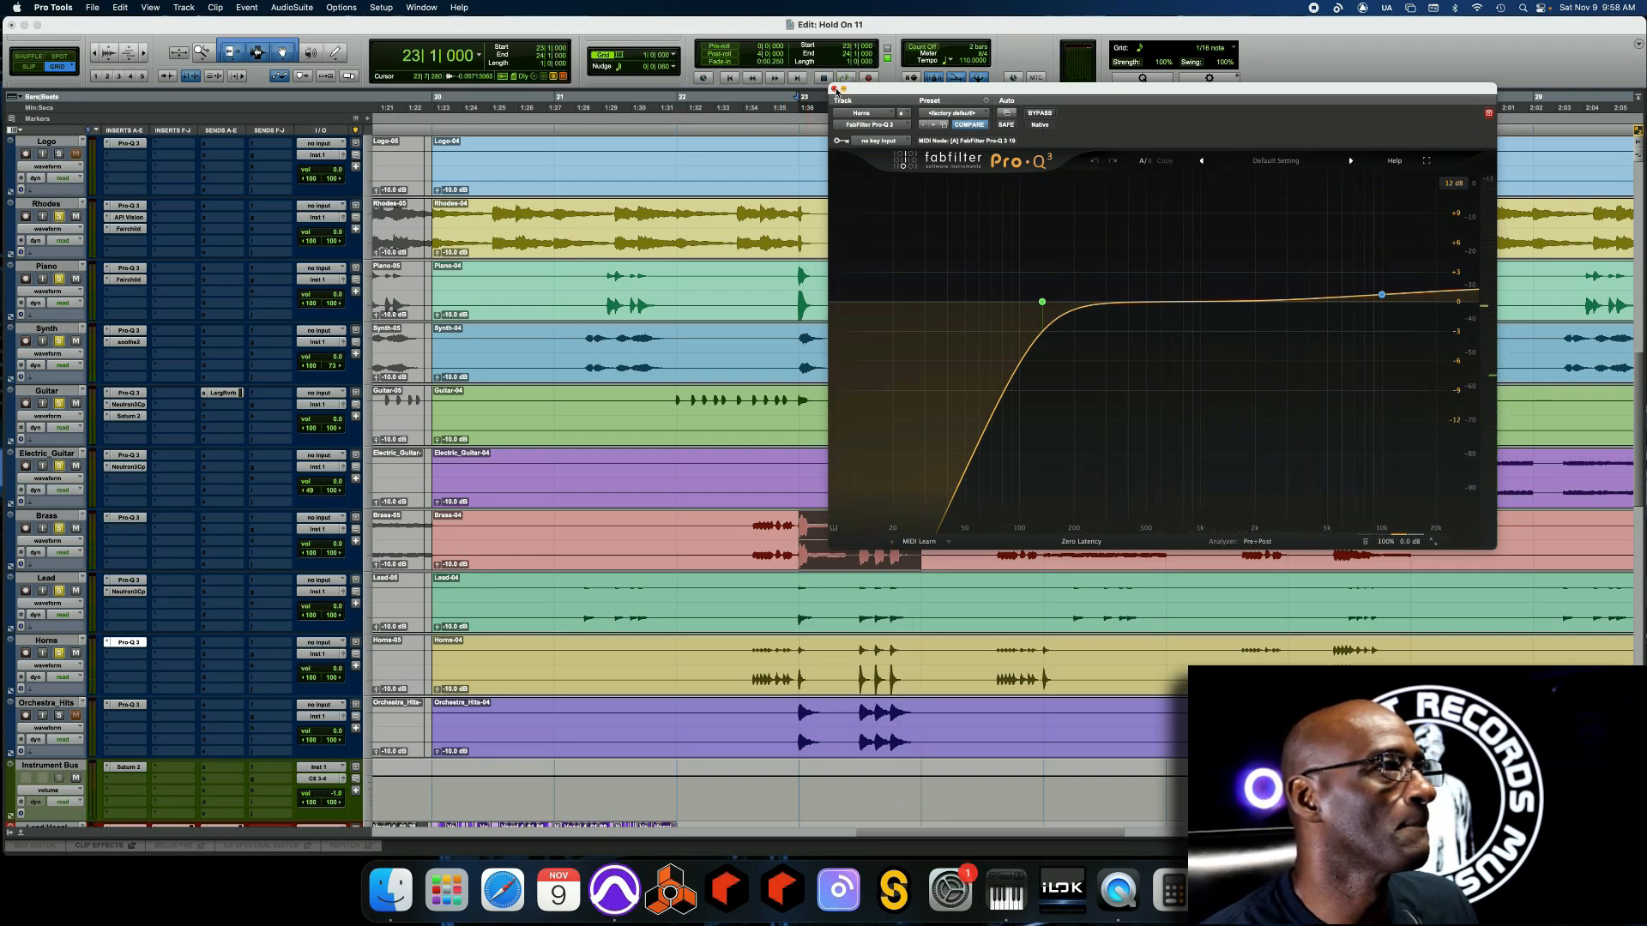
{"action": "left_click", "coordinate": [835, 89]}
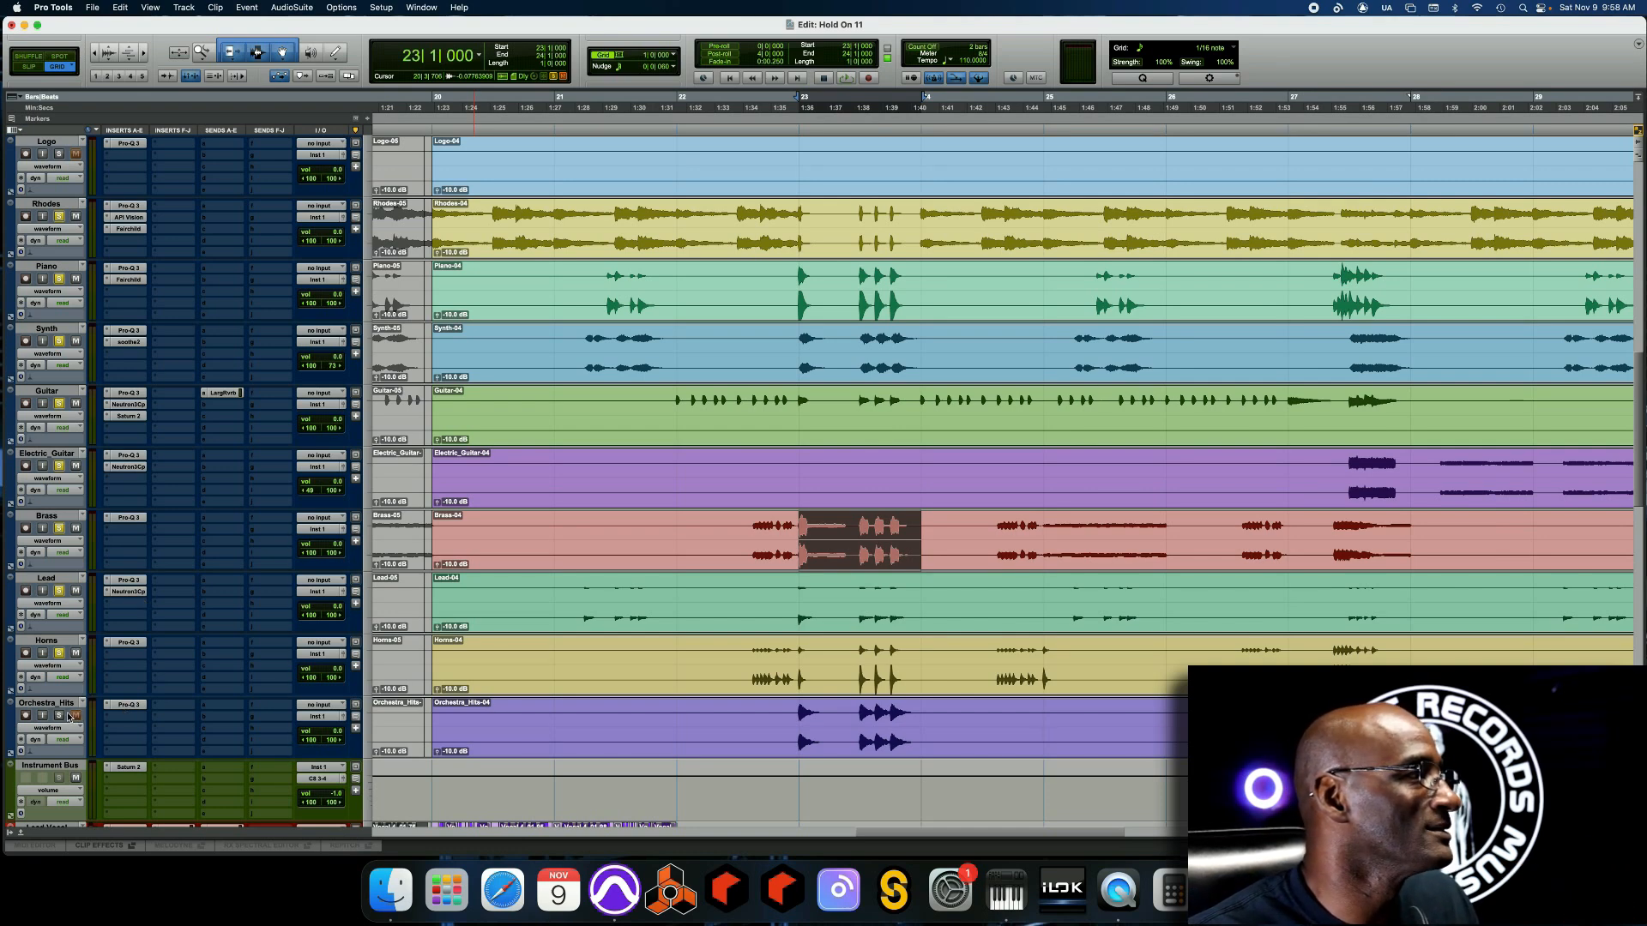
Open the Orchestra_Hits track's Pro-Q 3, compare it active and bypassed during playback, leave it active and close the plug-in
{"action": "left_click", "coordinate": [127, 705]}
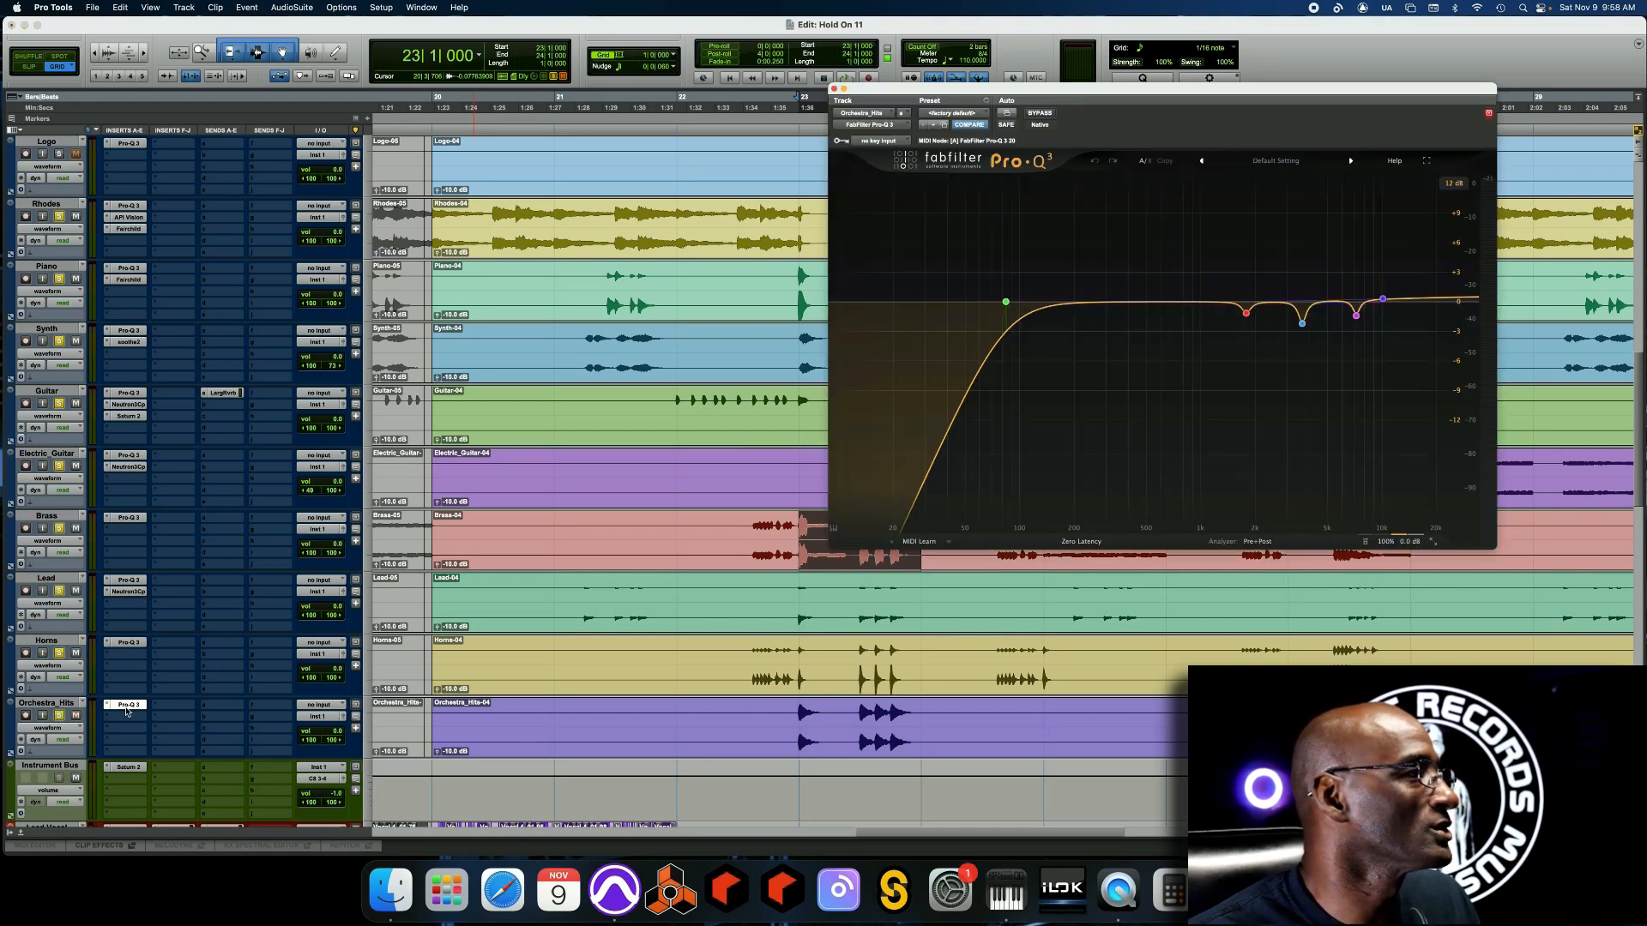
{"action": "mouse_move", "coordinate": [1008, 296]}
{"action": "mouse_move", "coordinate": [1252, 298]}
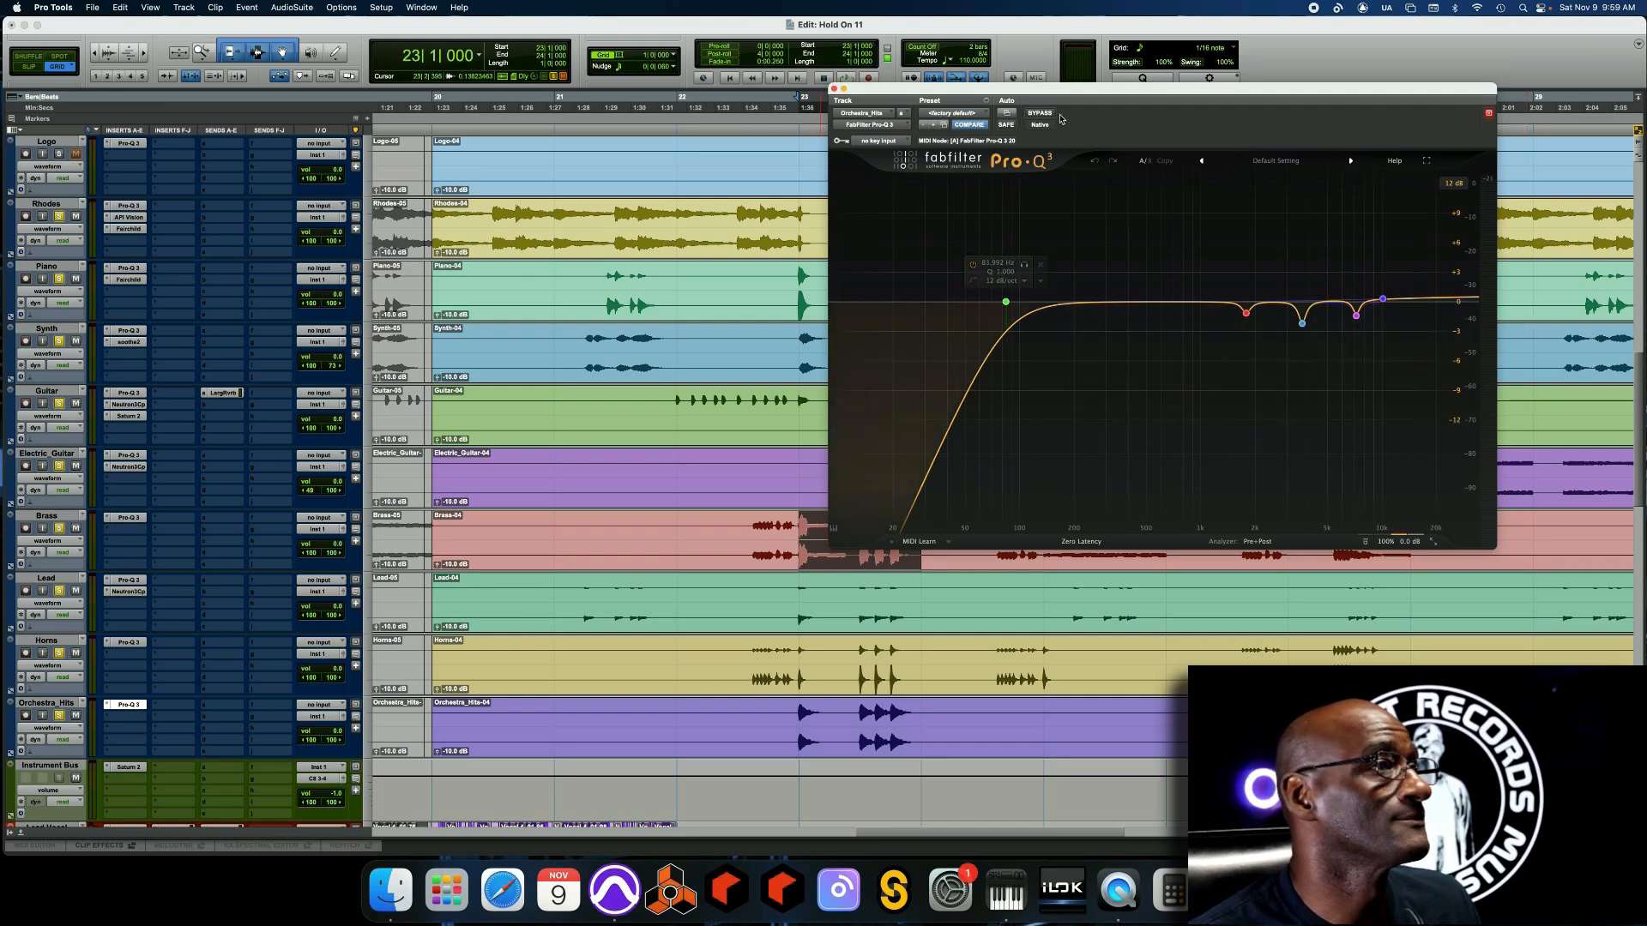
{"action": "key", "text": "space"}
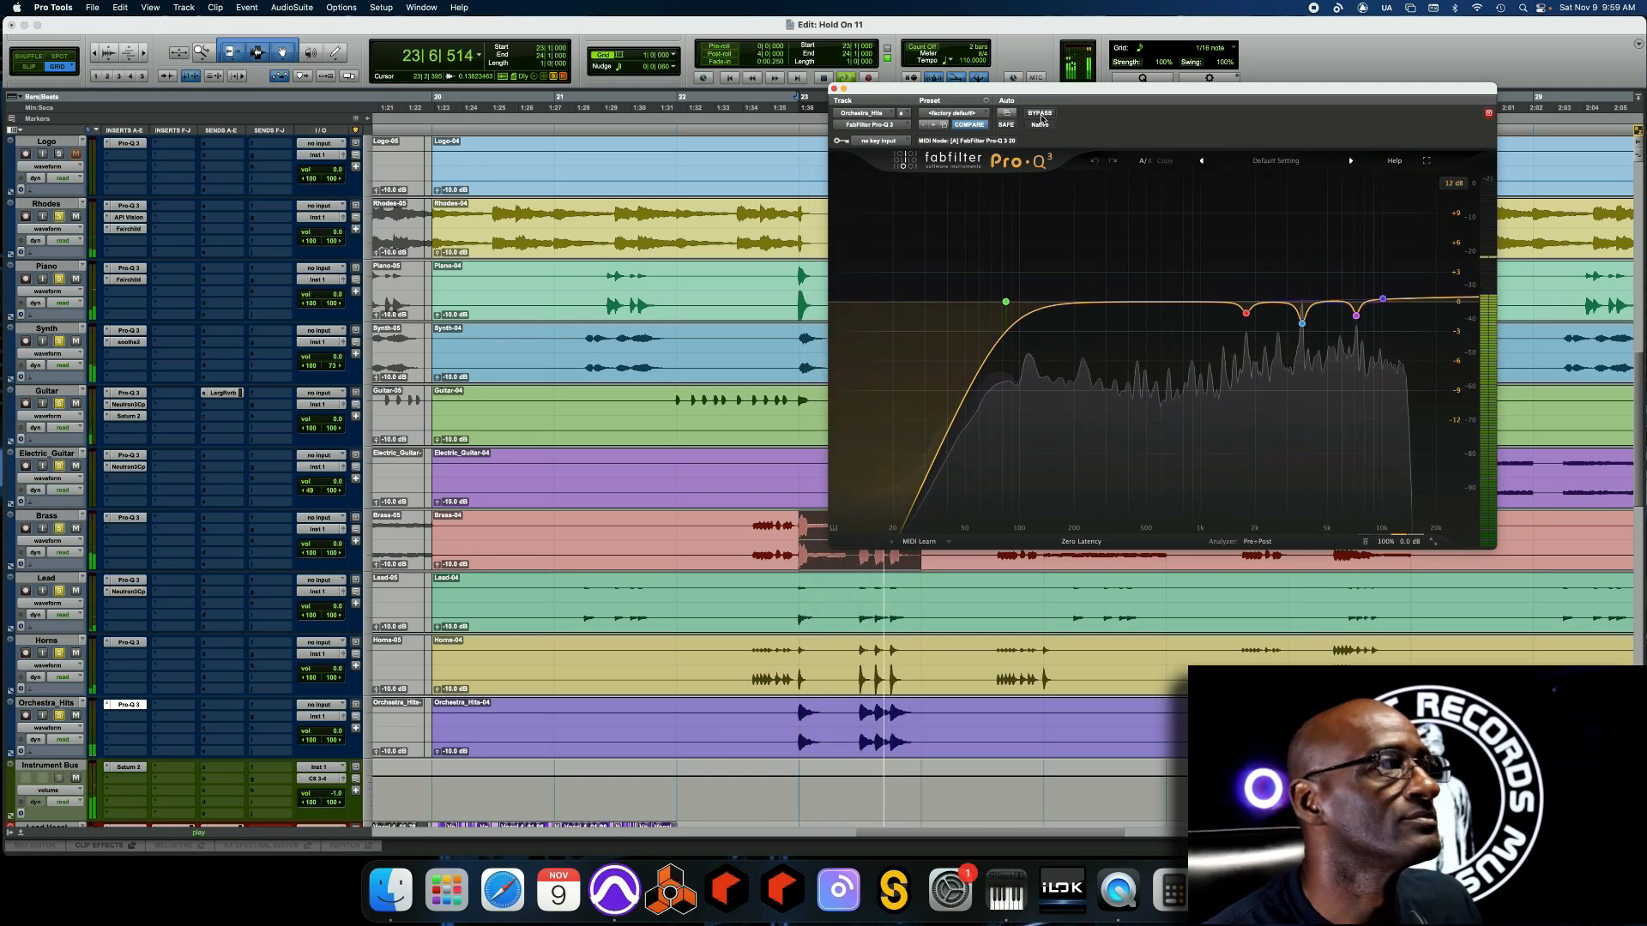
{"action": "left_click", "coordinate": [1039, 113]}
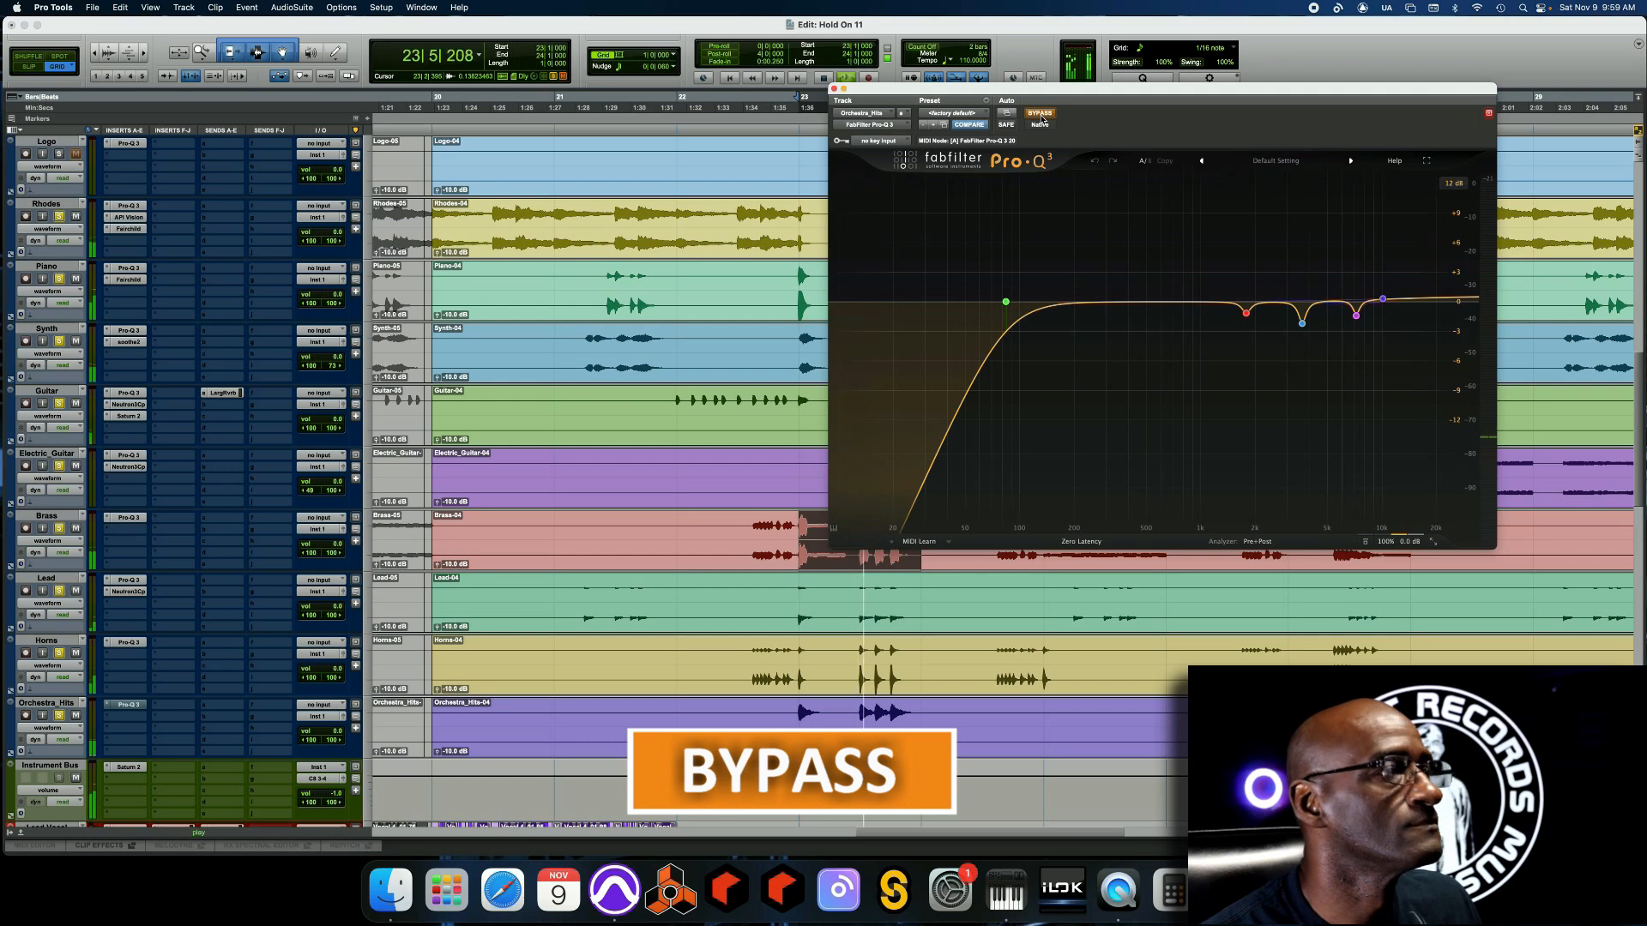
{"action": "left_click", "coordinate": [1040, 114]}
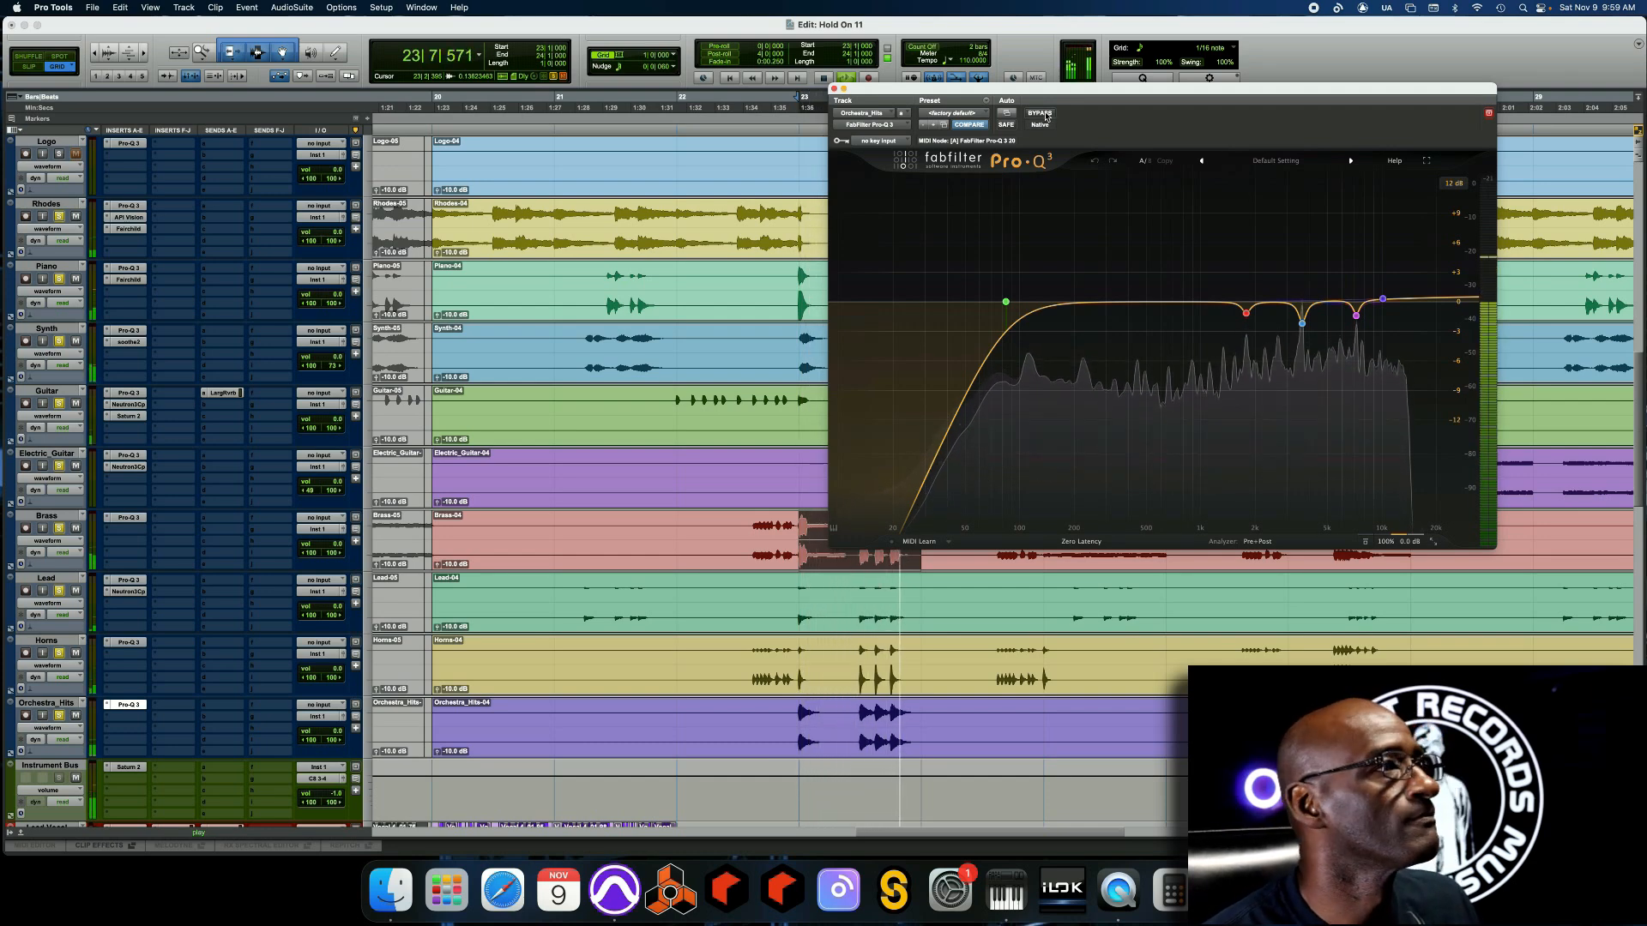
{"action": "key", "text": "space"}
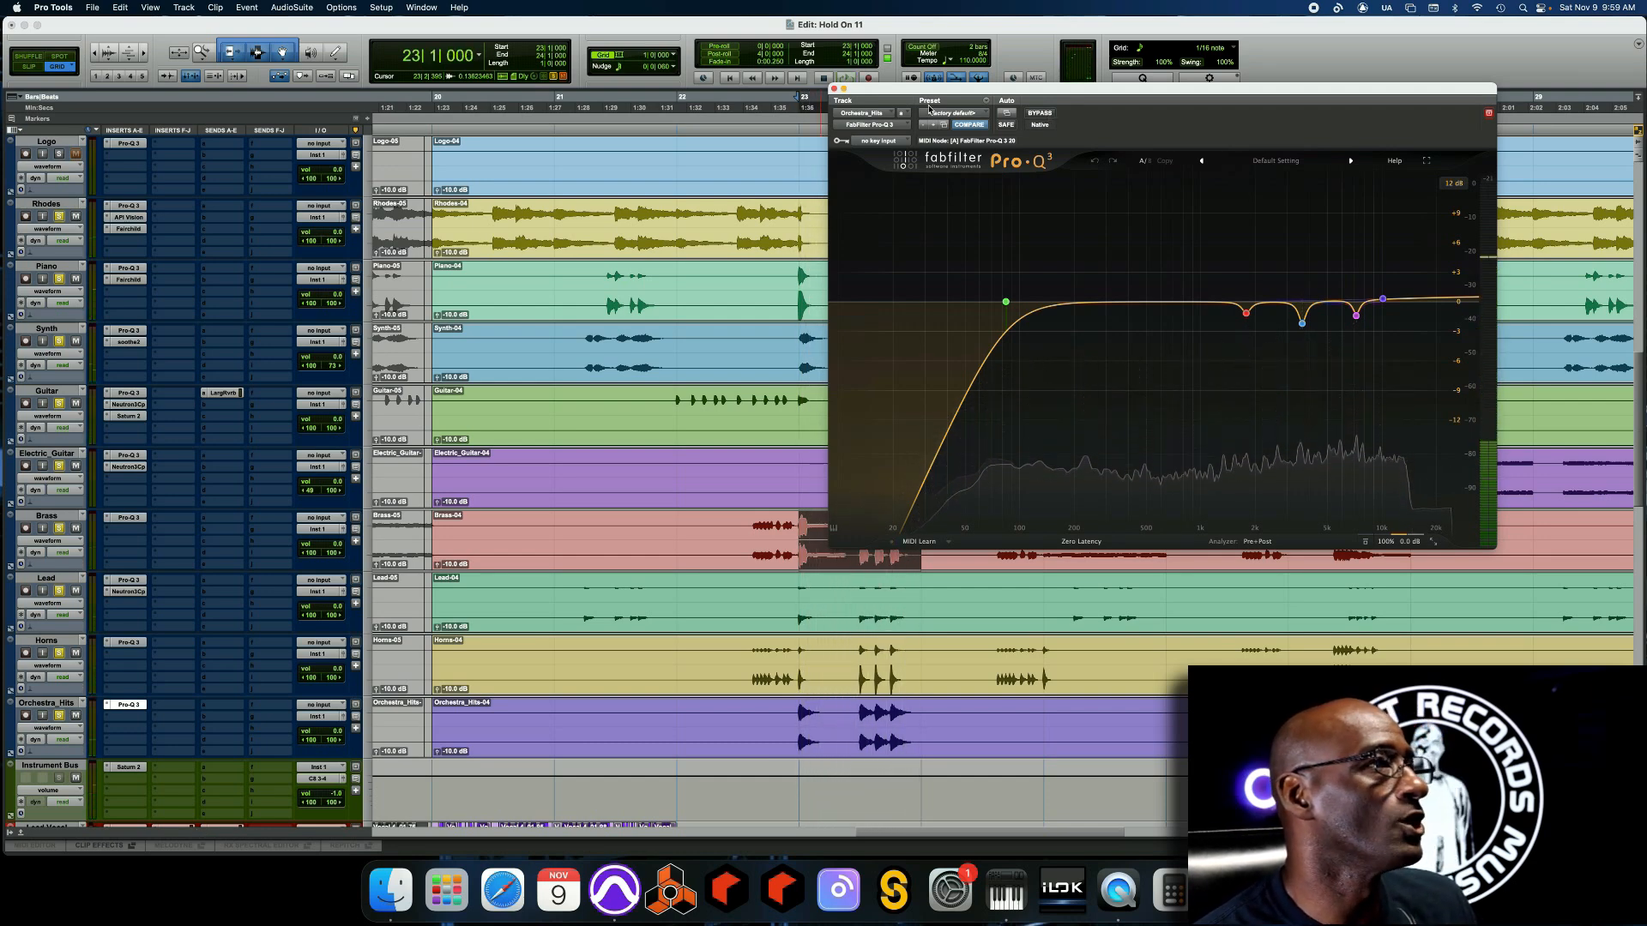
{"action": "left_click", "coordinate": [835, 89]}
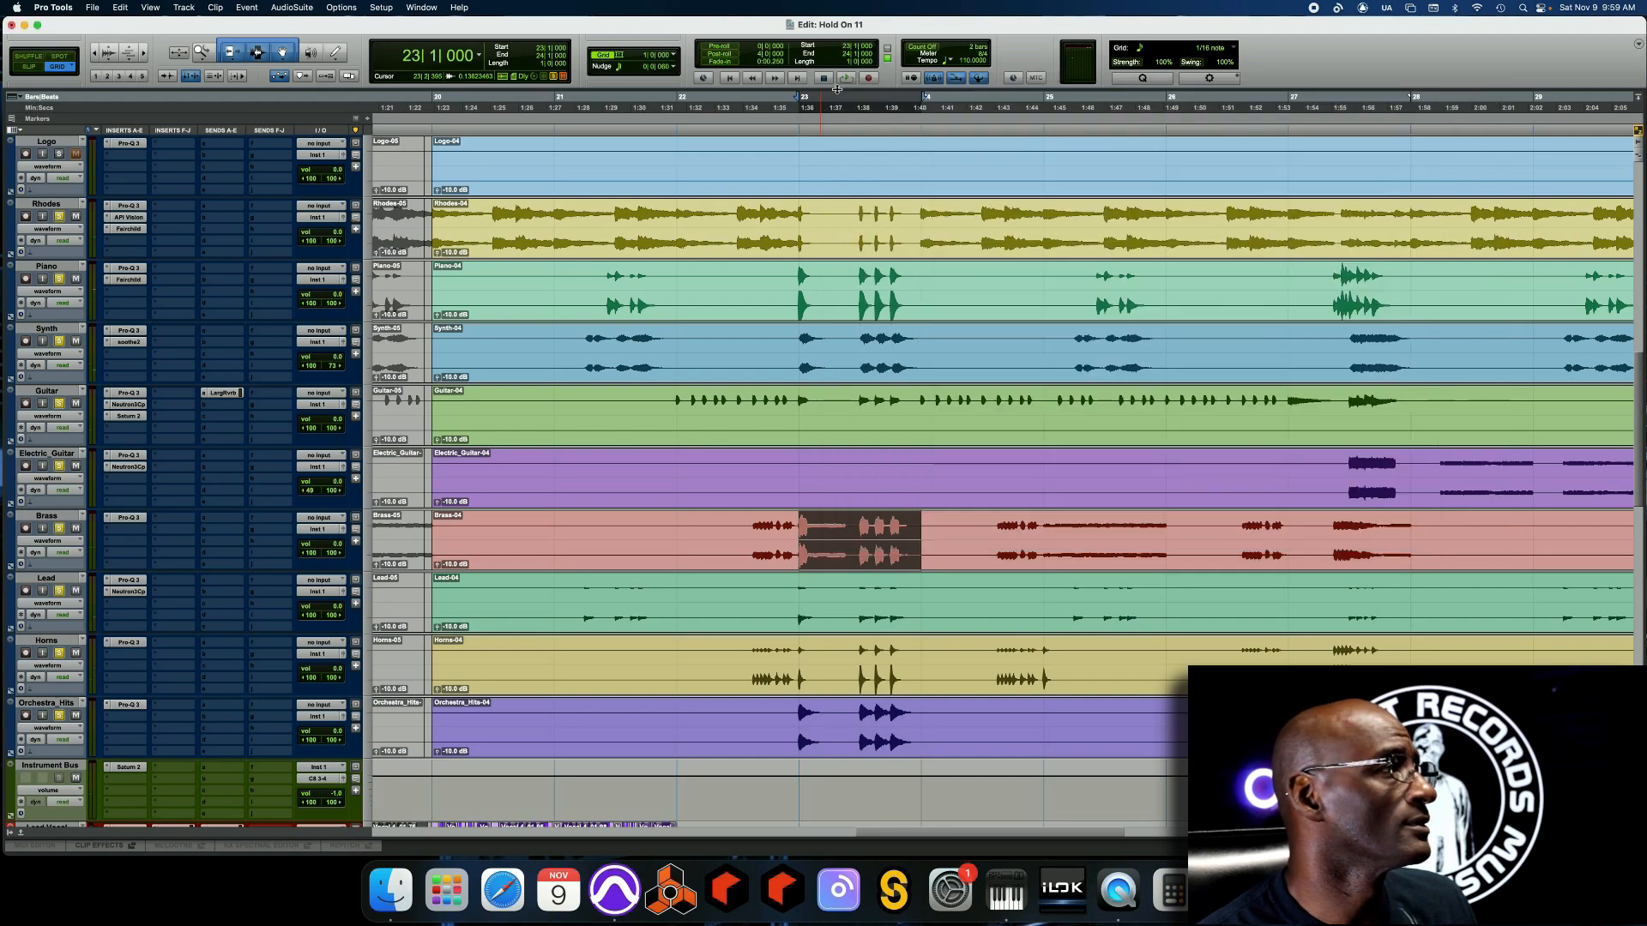
Open the Instrument Bus's Saturn 2, compare it bypassed and active during playback, leave it active and close the plug-in
{"action": "scroll", "coordinate": [151, 657], "scroll_direction": "down", "scroll_amount": 2}
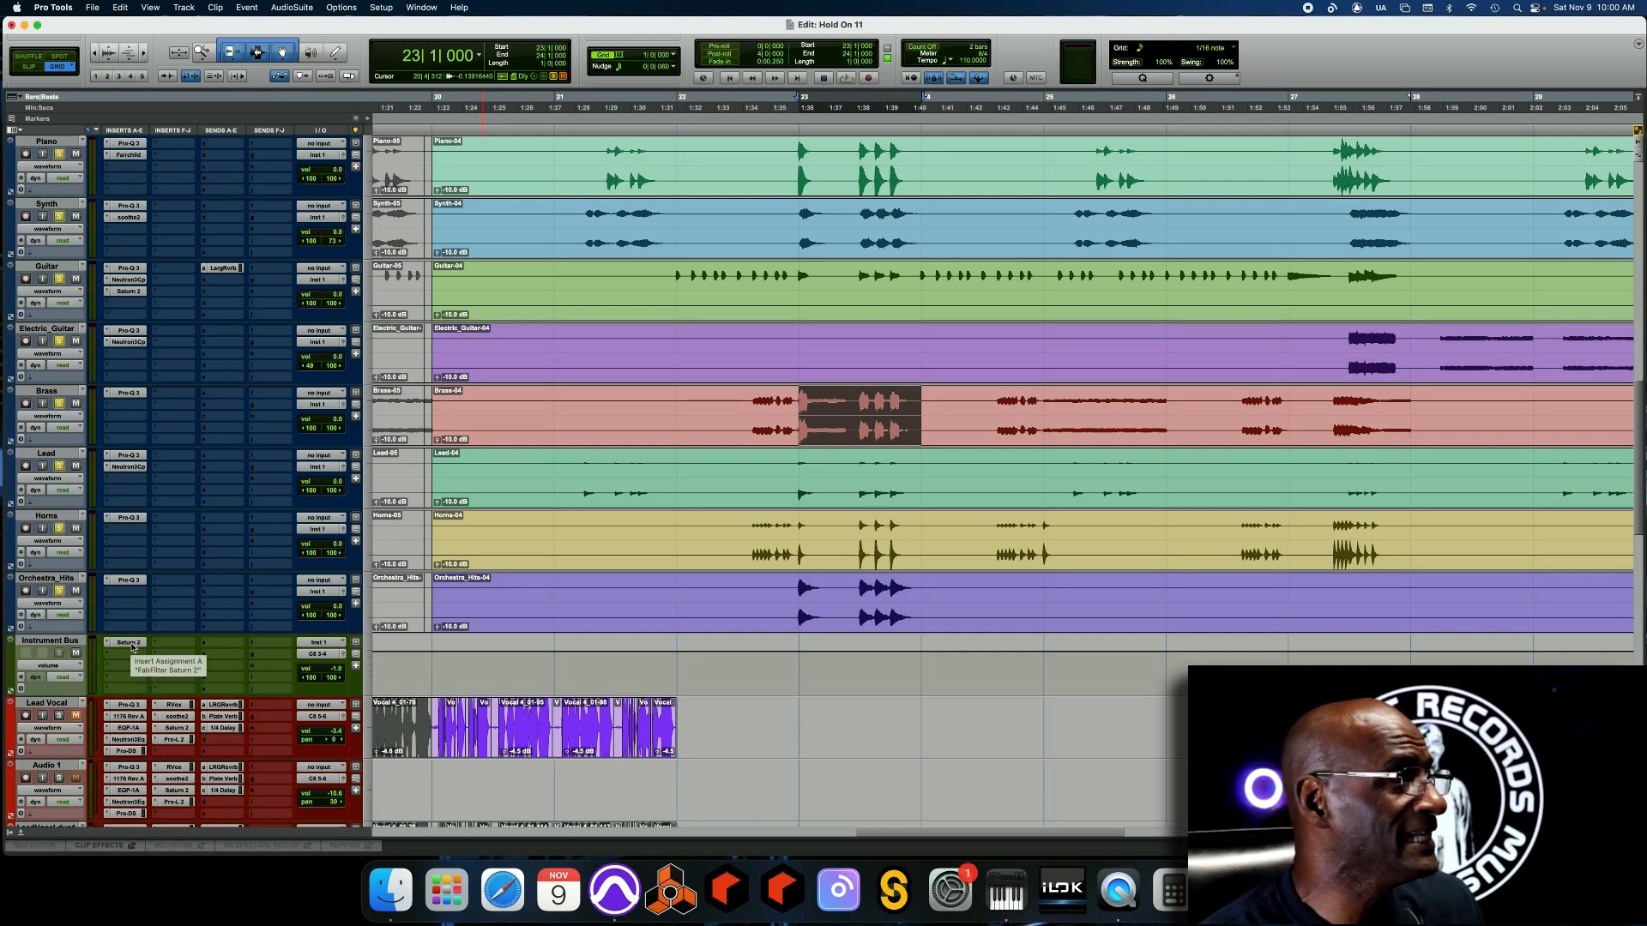
{"action": "left_click", "coordinate": [128, 643]}
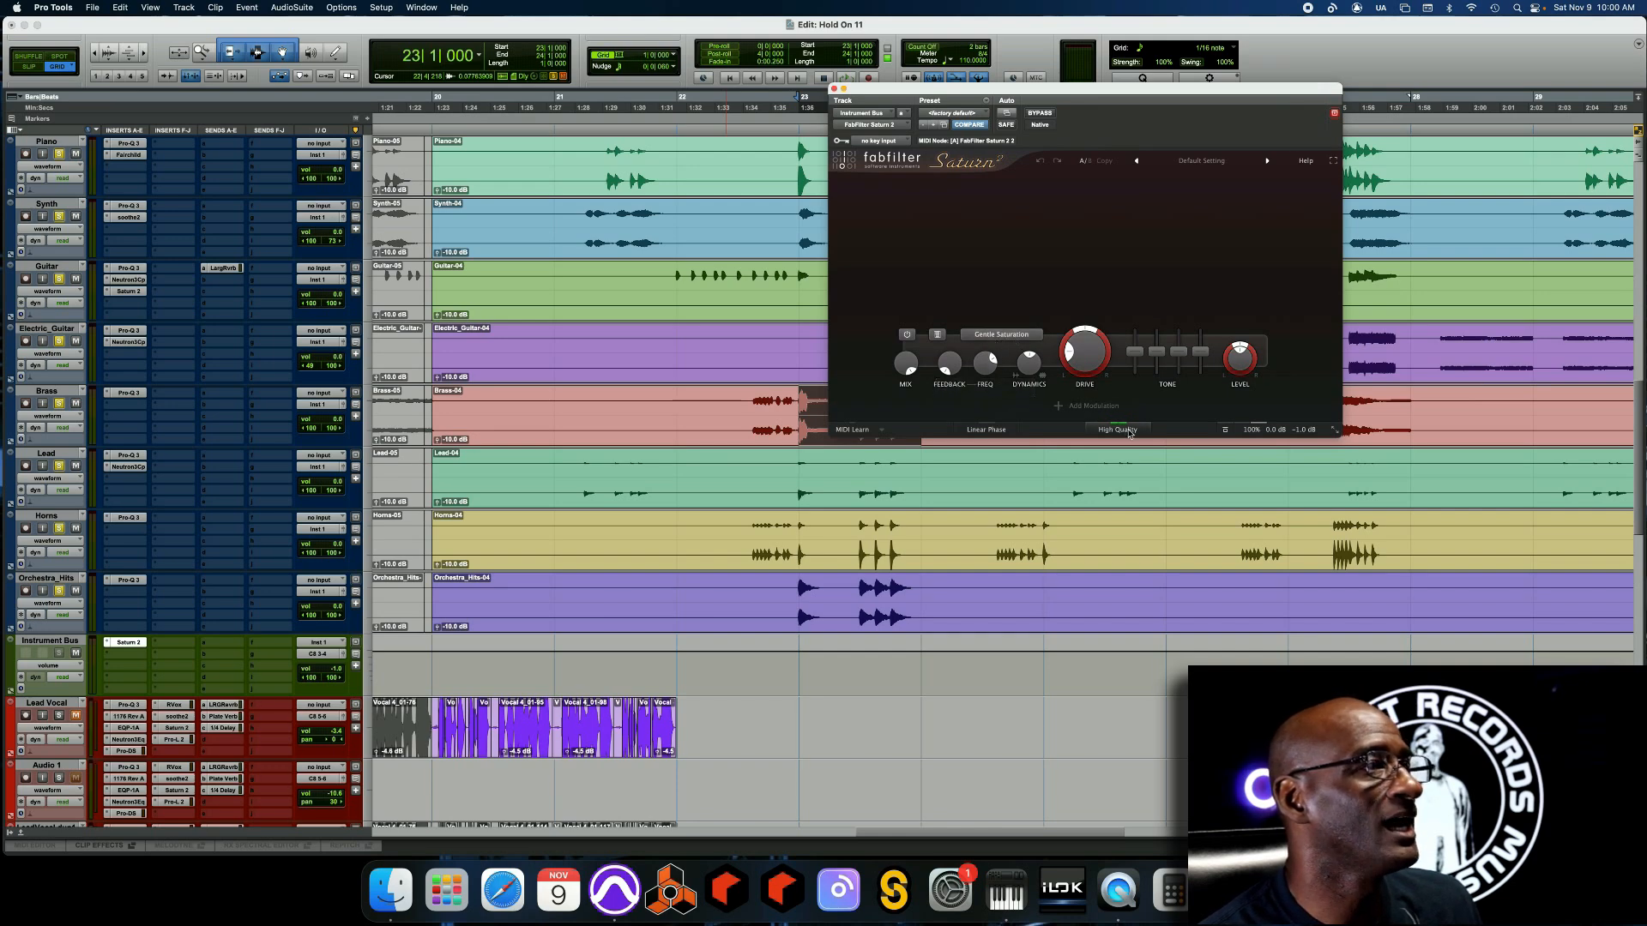
{"action": "left_click", "coordinate": [1039, 113]}
{"action": "key", "text": "space"}
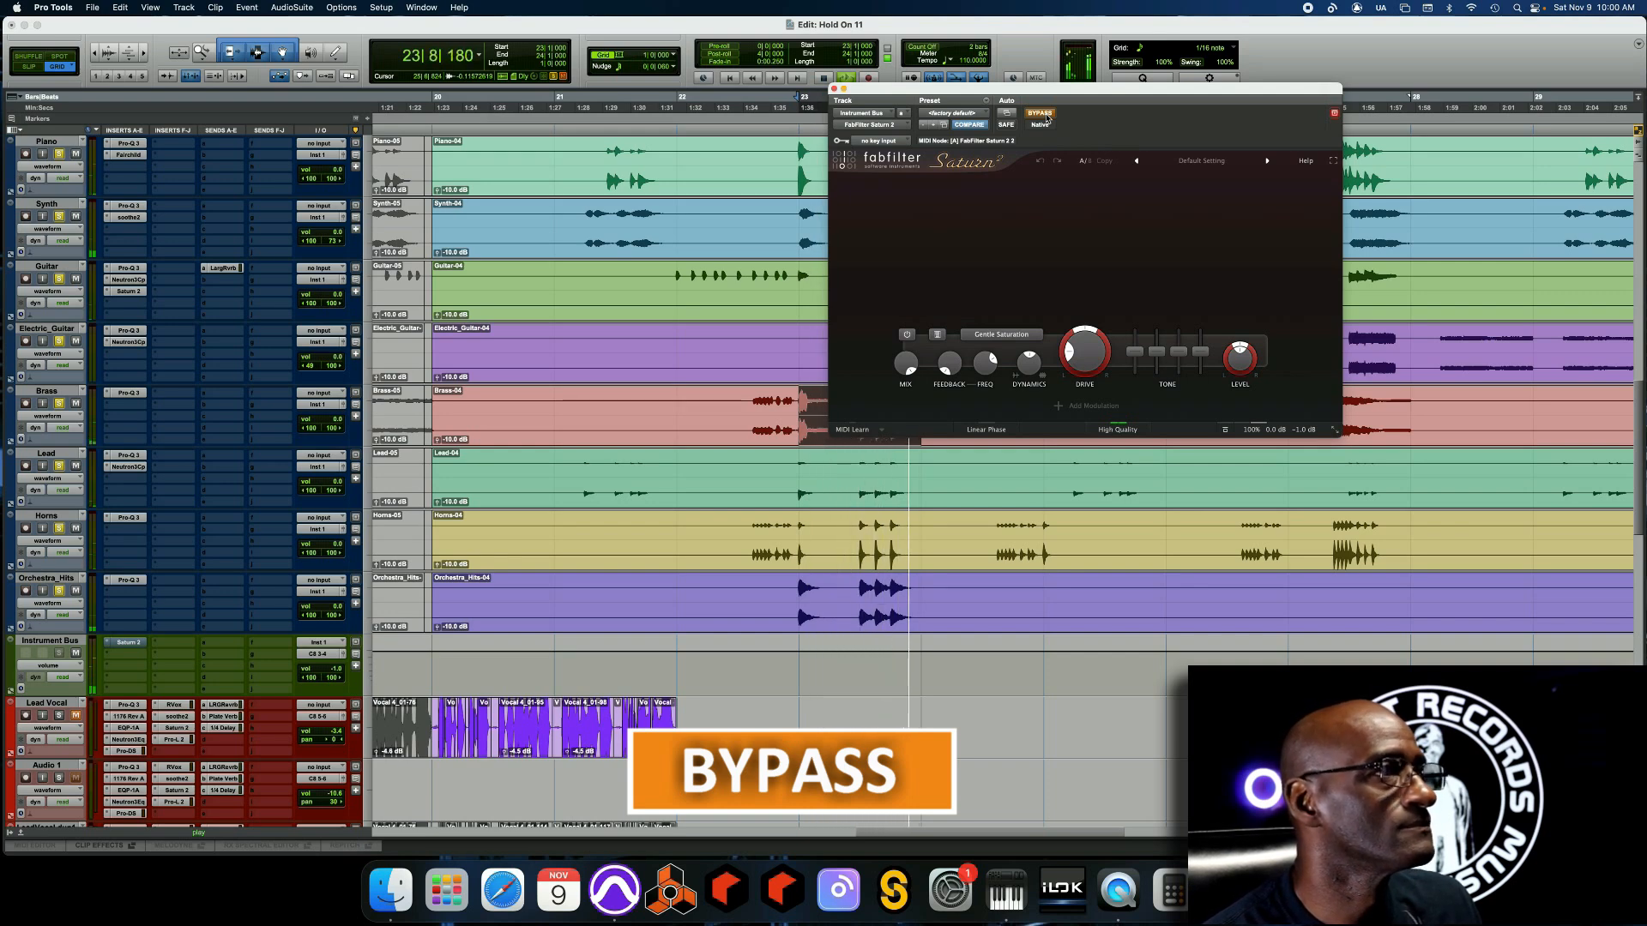
{"action": "left_click", "coordinate": [1044, 117]}
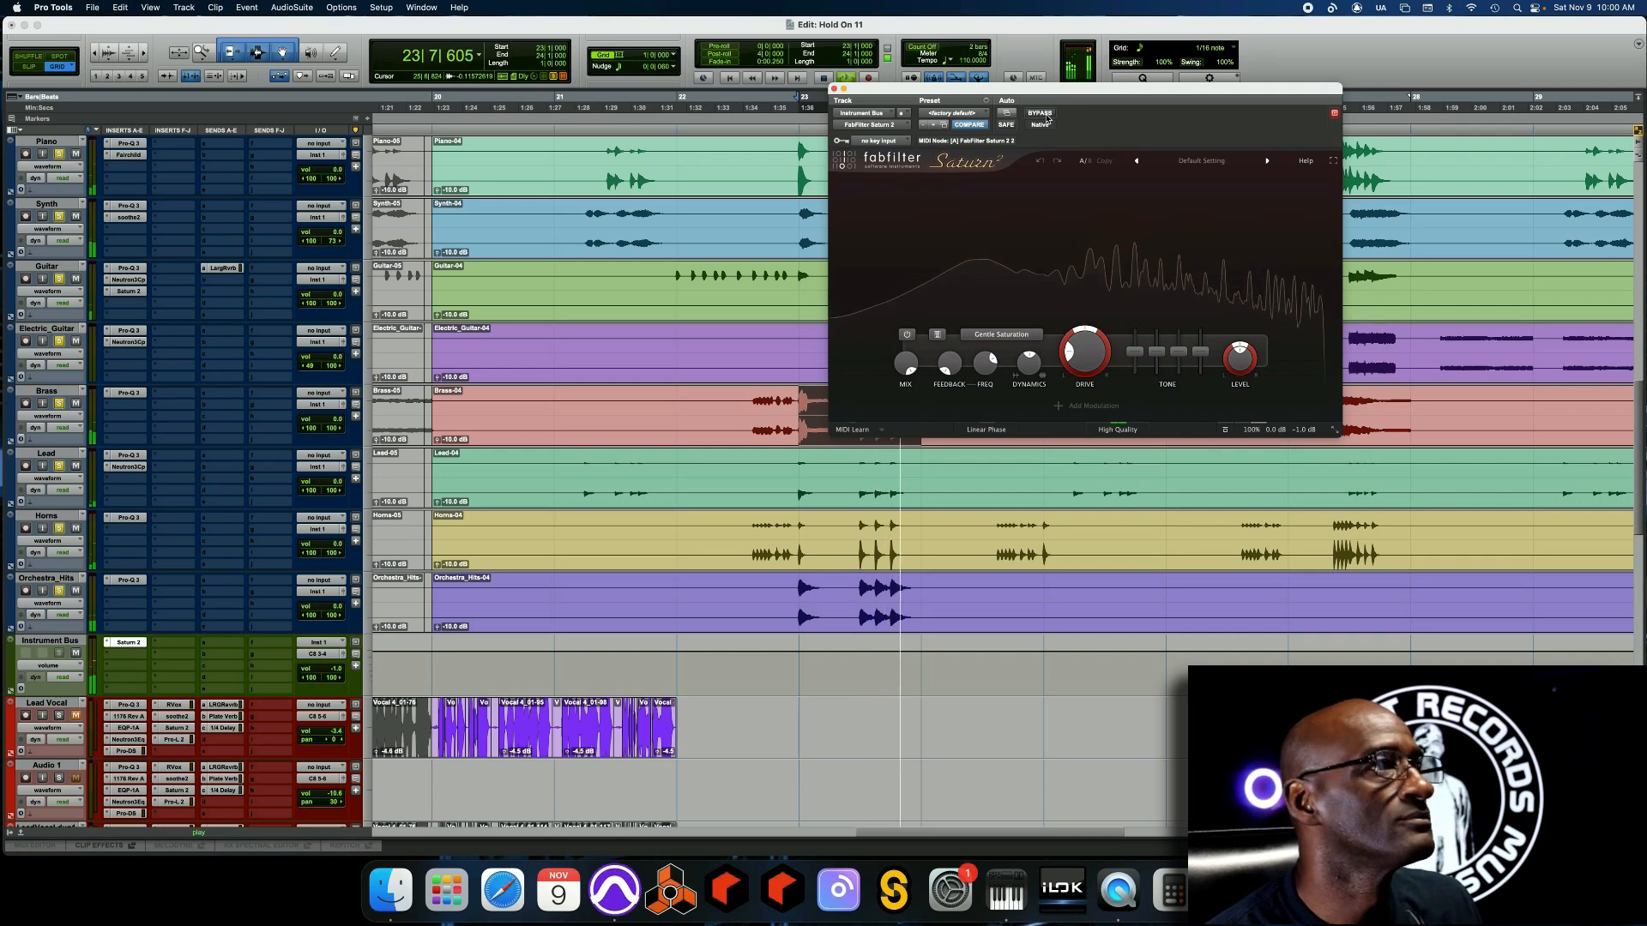
{"action": "left_click", "coordinate": [1045, 116]}
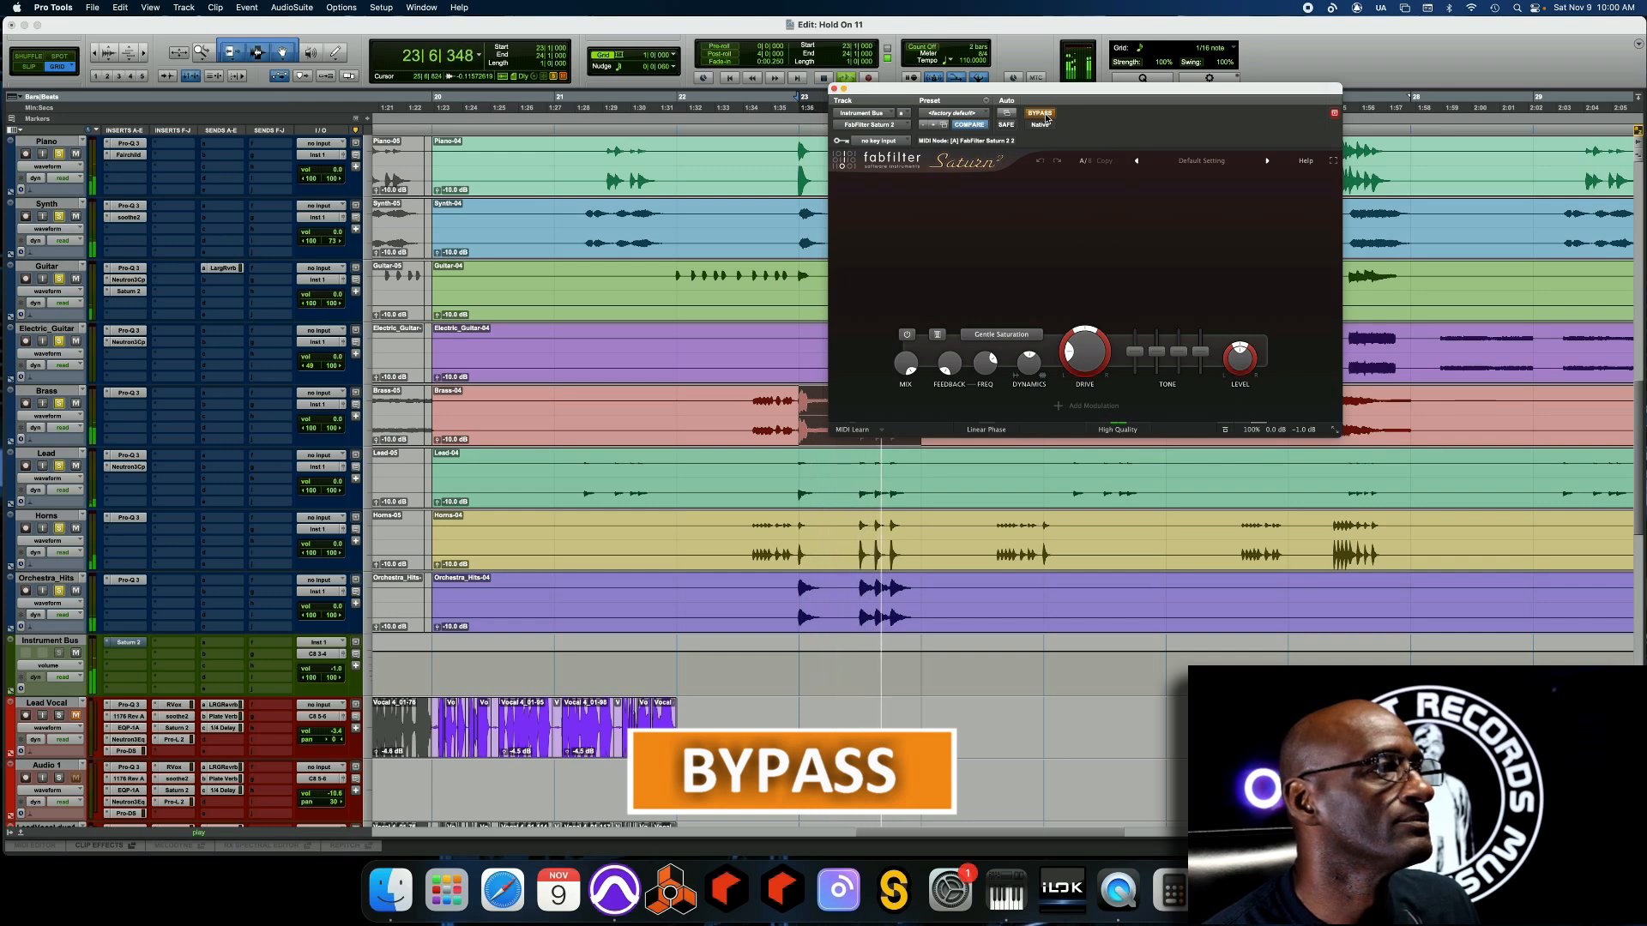
{"action": "left_click", "coordinate": [1043, 113]}
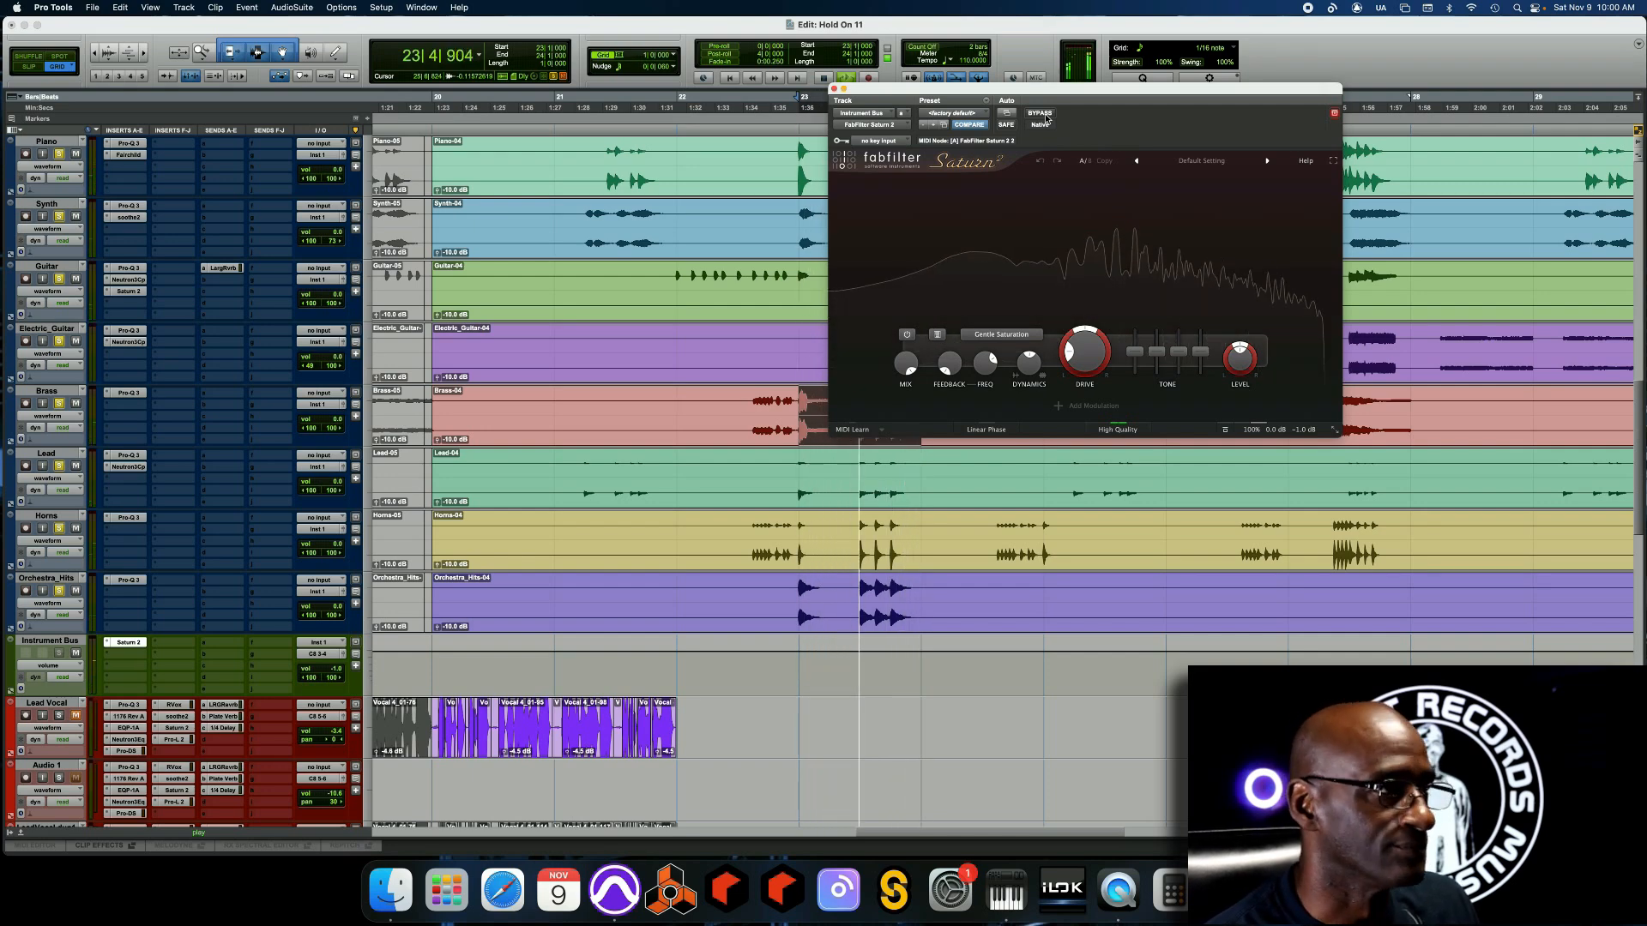
{"action": "key", "text": "space"}
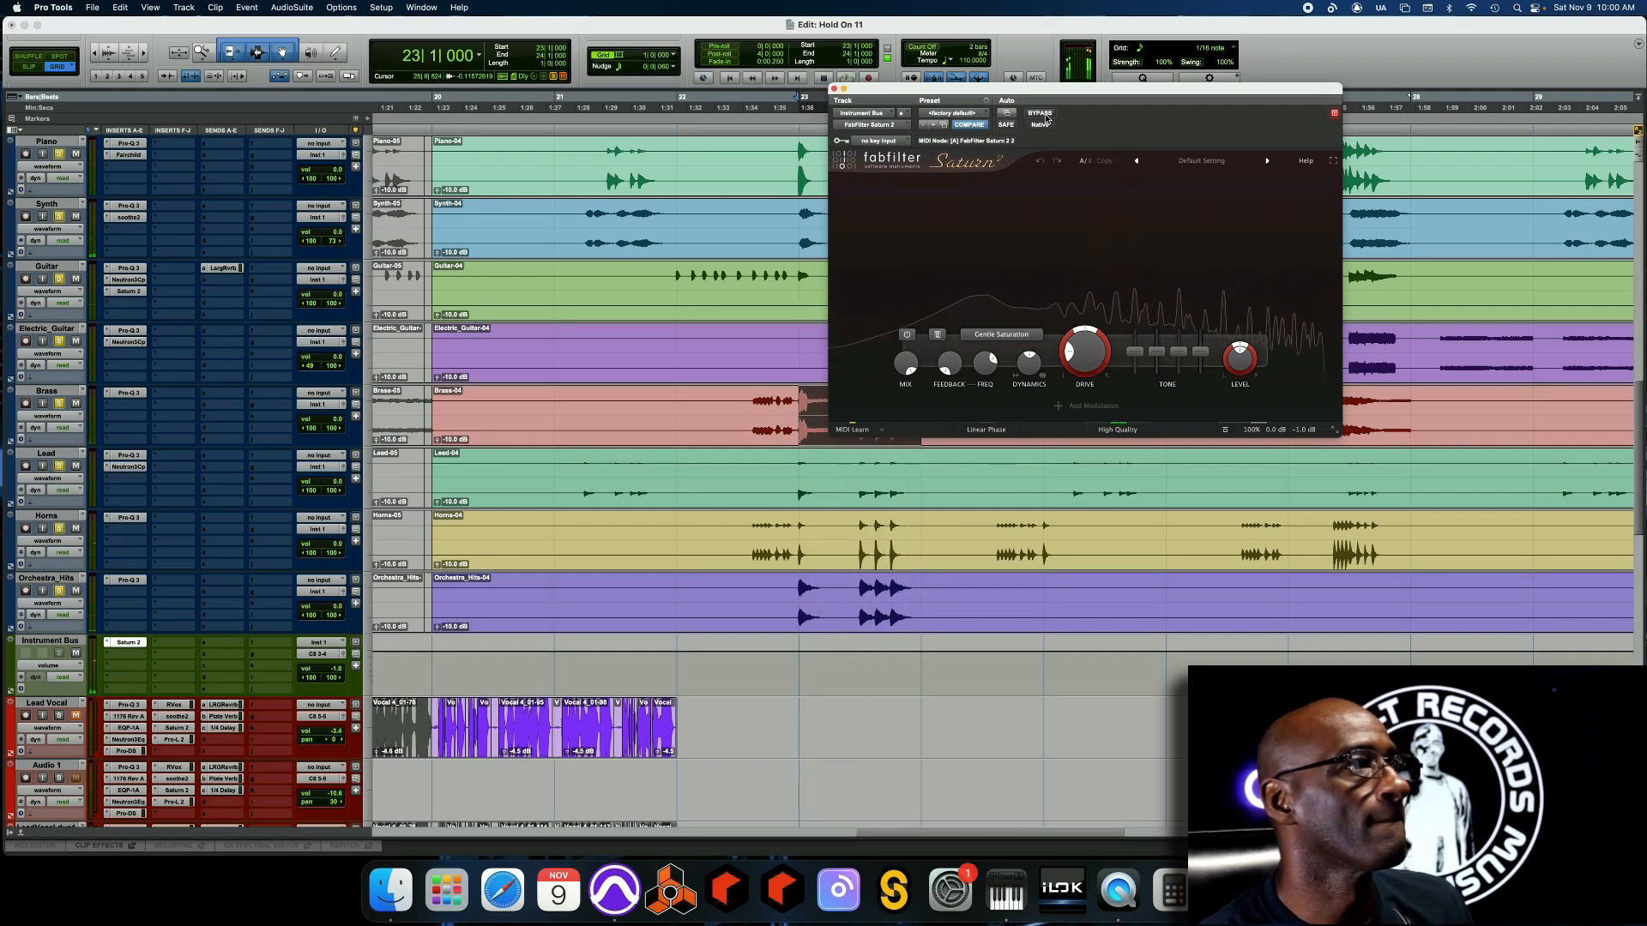
{"action": "left_click", "coordinate": [833, 89]}
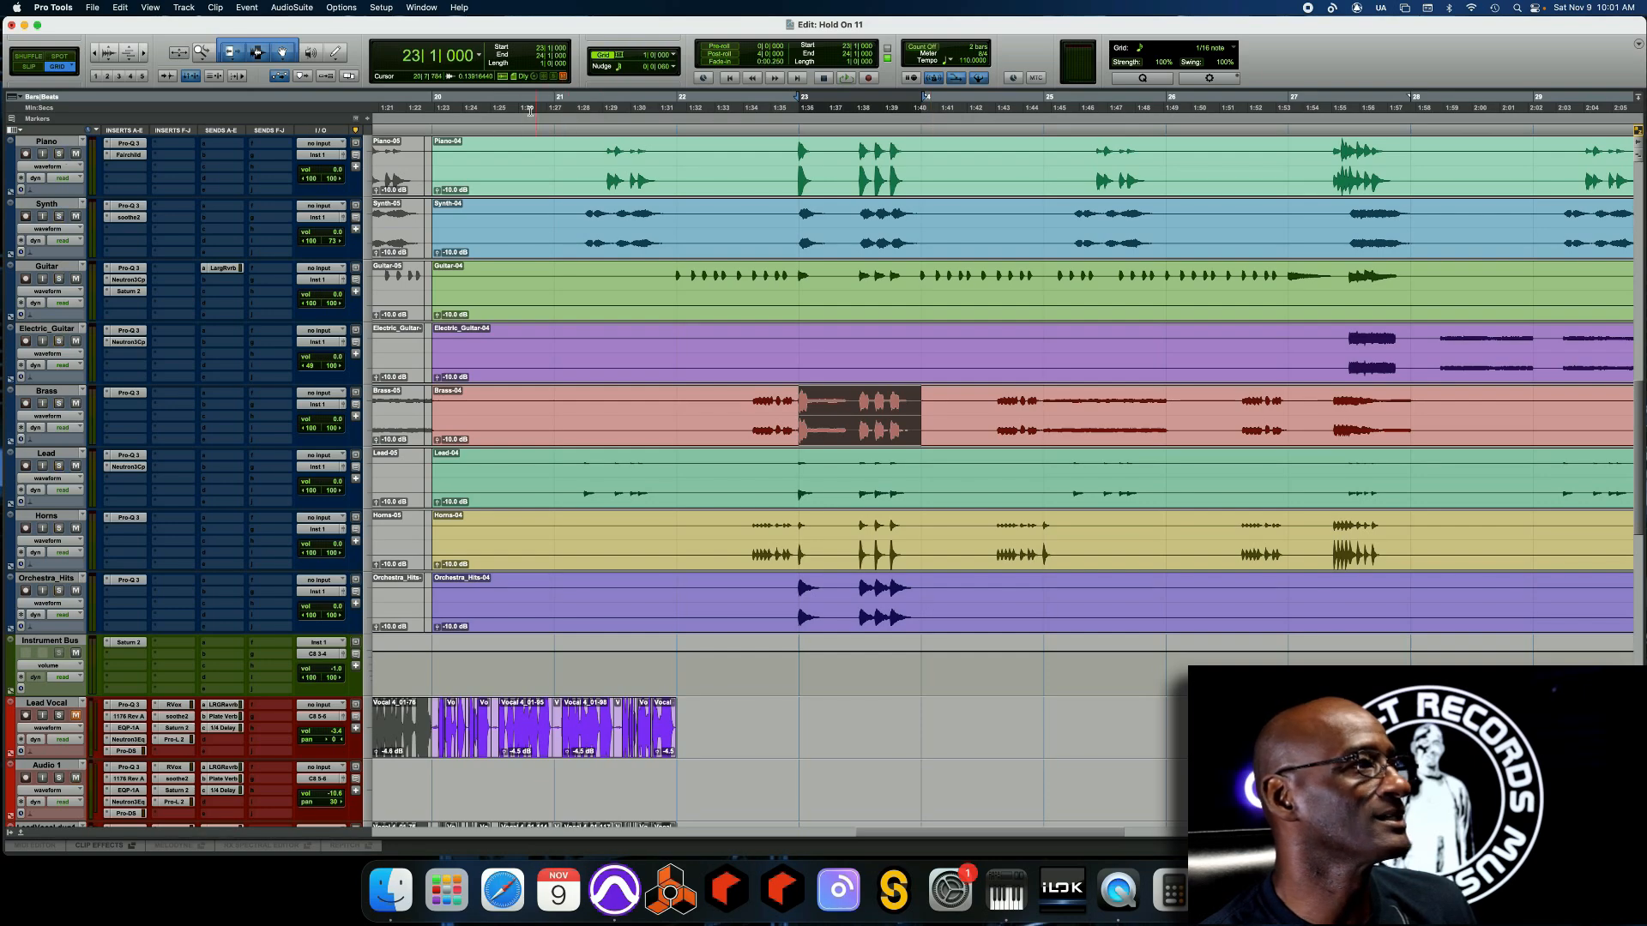
Try to hide the Hold On_Master track at the top of the session and make it inactive
{"action": "scroll", "coordinate": [185, 498], "scroll_direction": "up", "scroll_amount": 10}
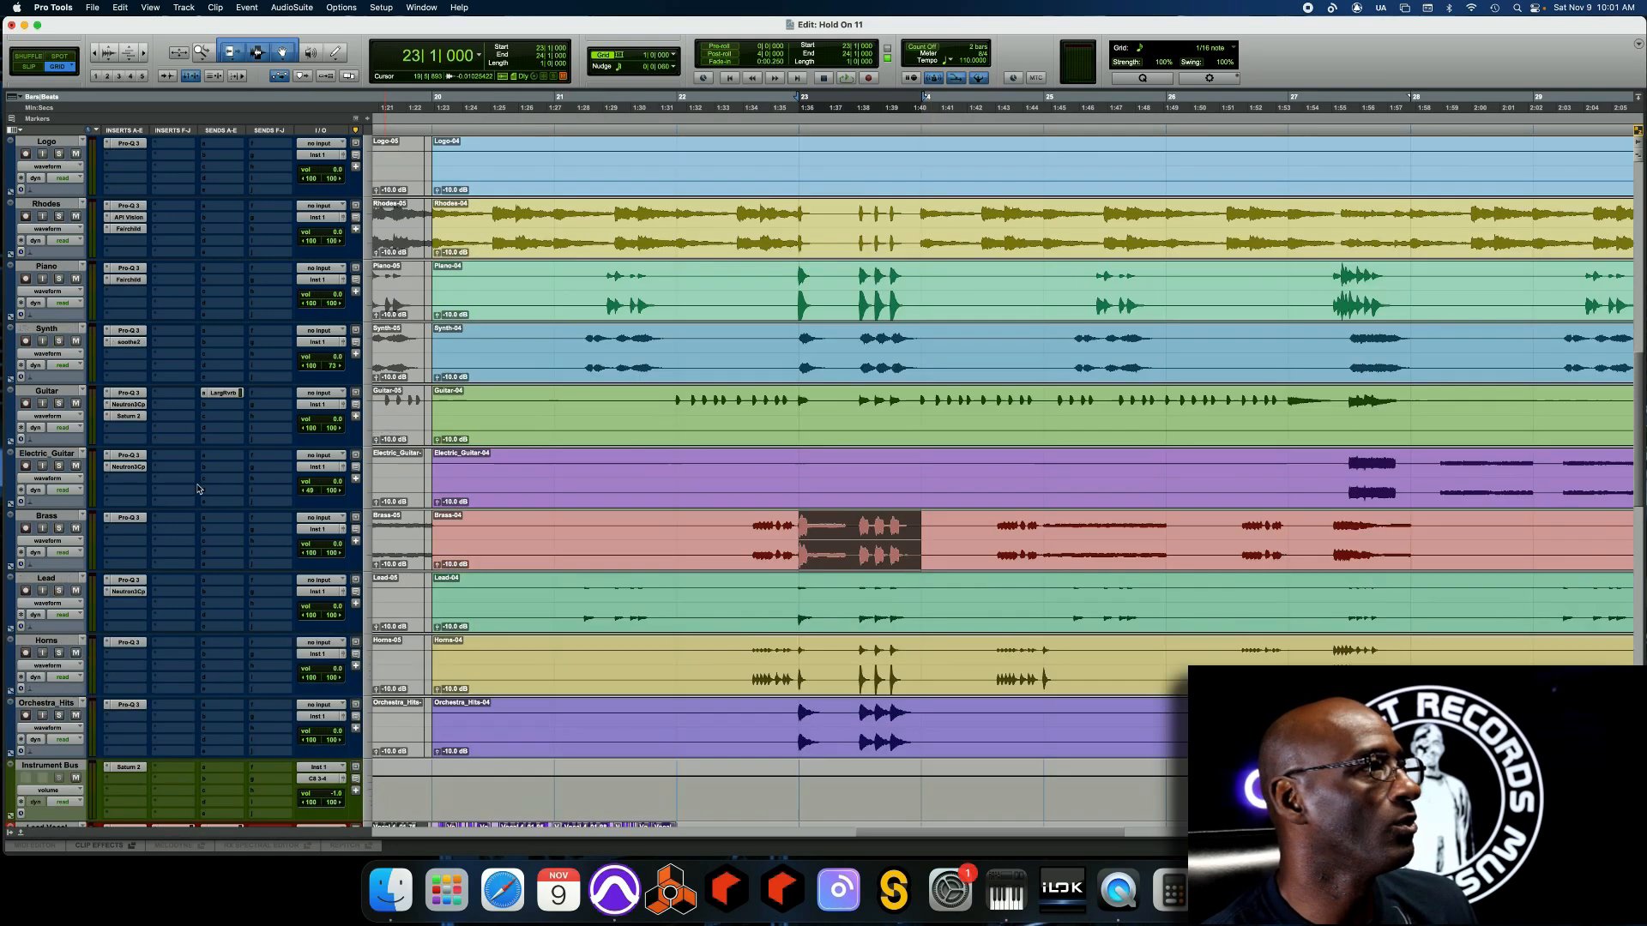
{"action": "scroll", "coordinate": [197, 491], "scroll_direction": "up", "scroll_amount": 6}
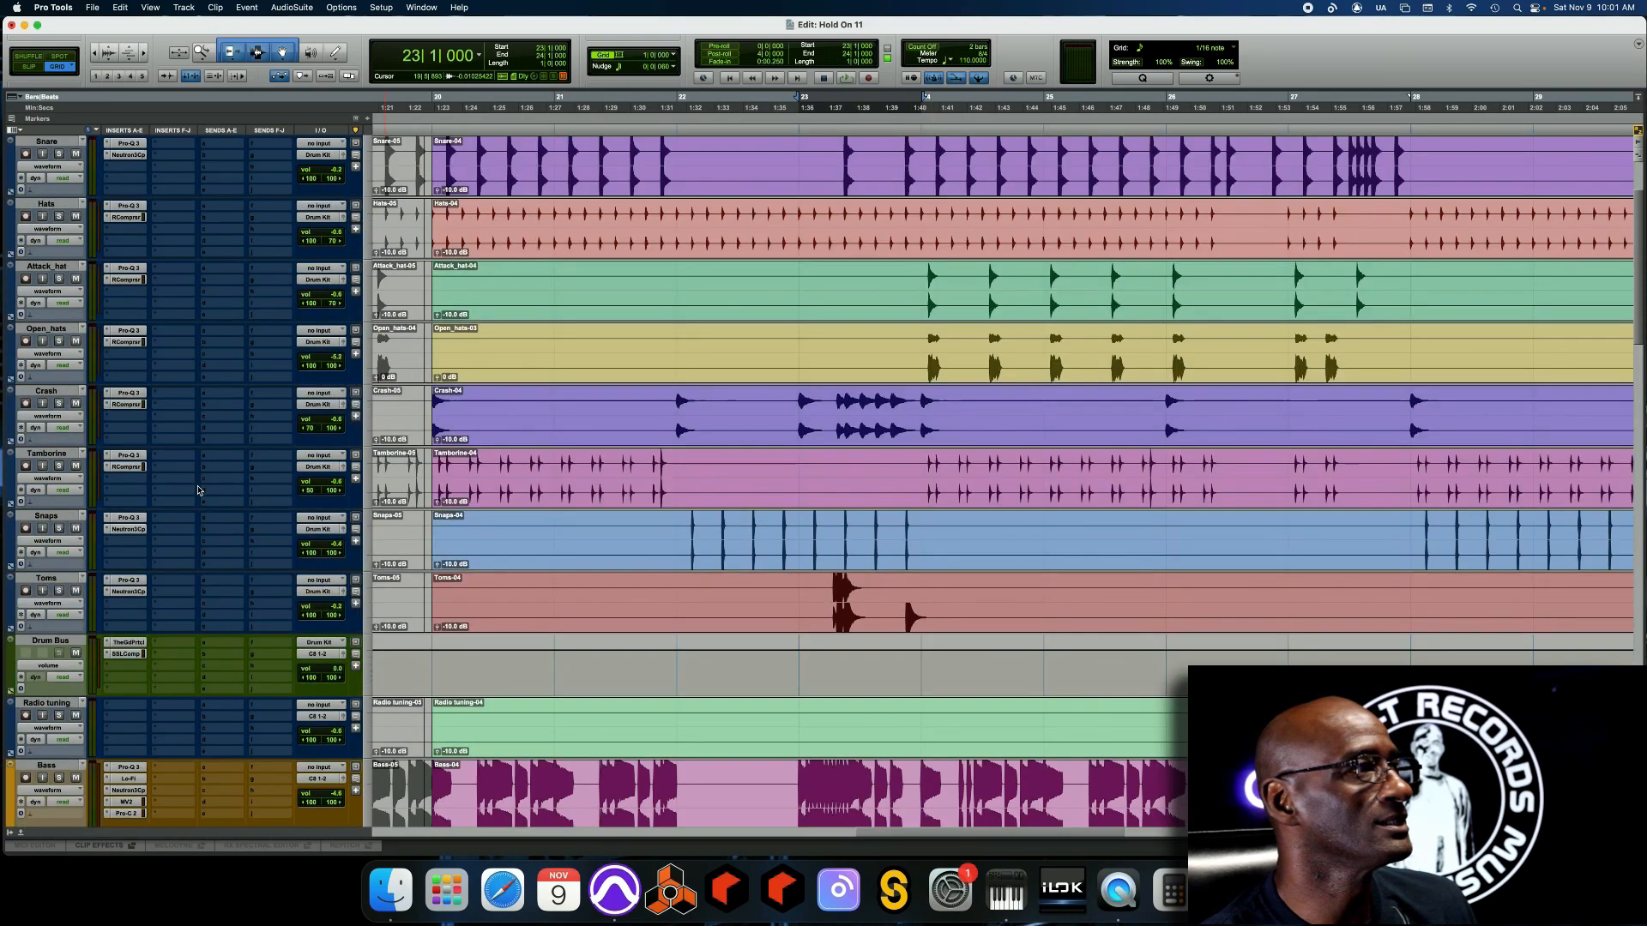
{"action": "scroll", "coordinate": [199, 492], "scroll_direction": "up", "scroll_amount": 3}
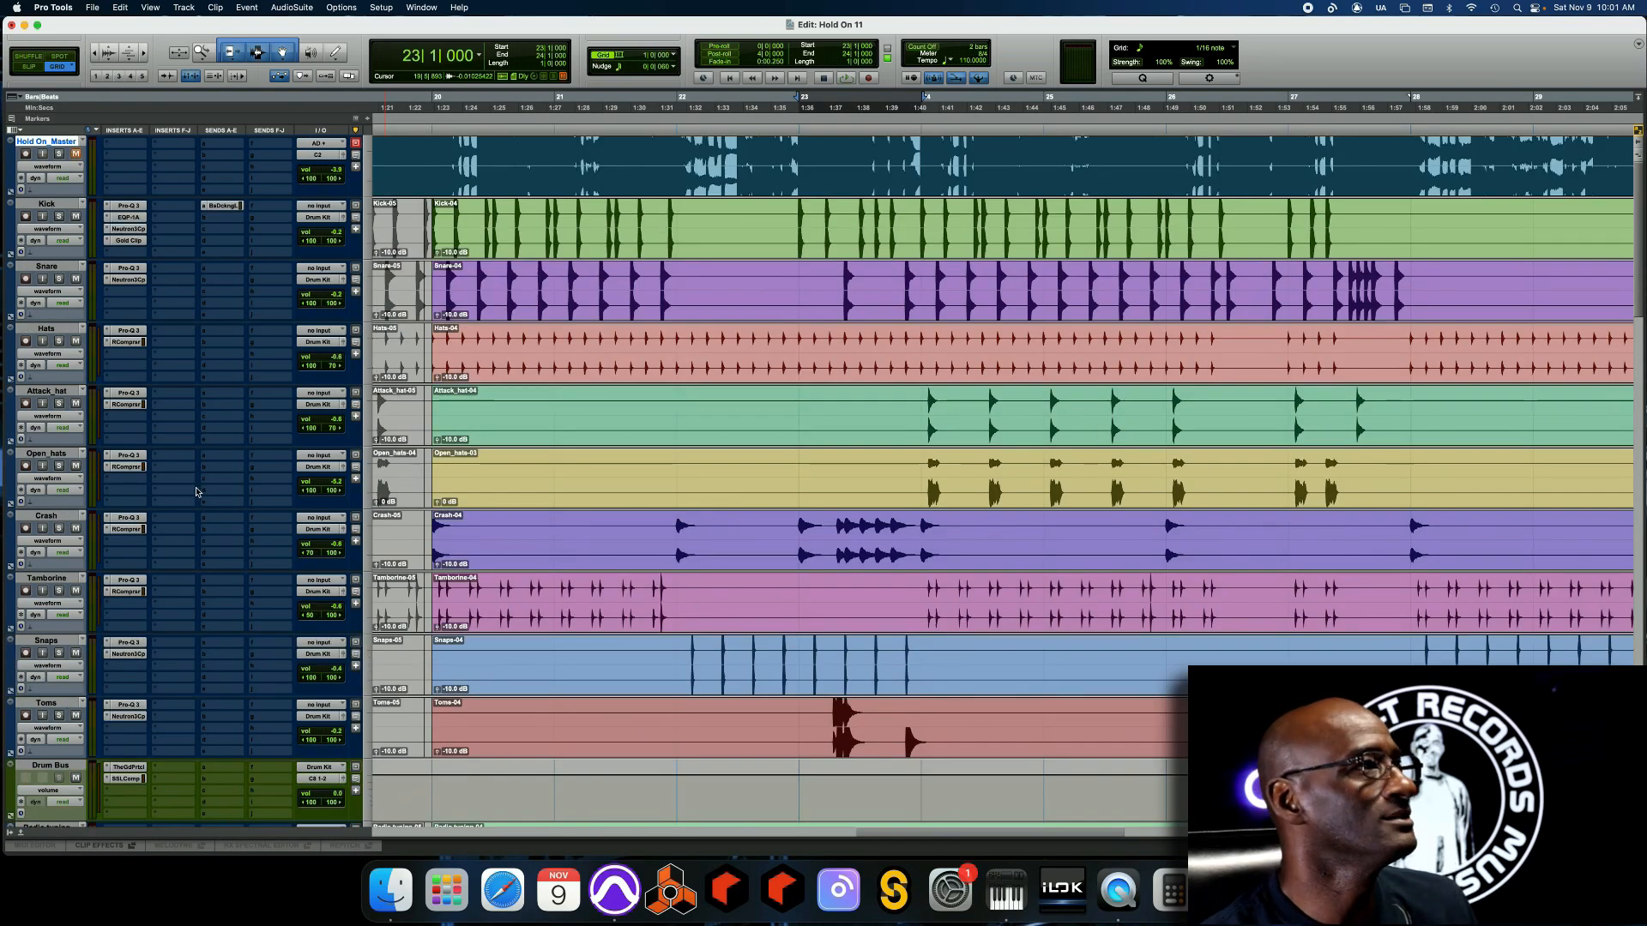
{"action": "right_click", "coordinate": [70, 144]}
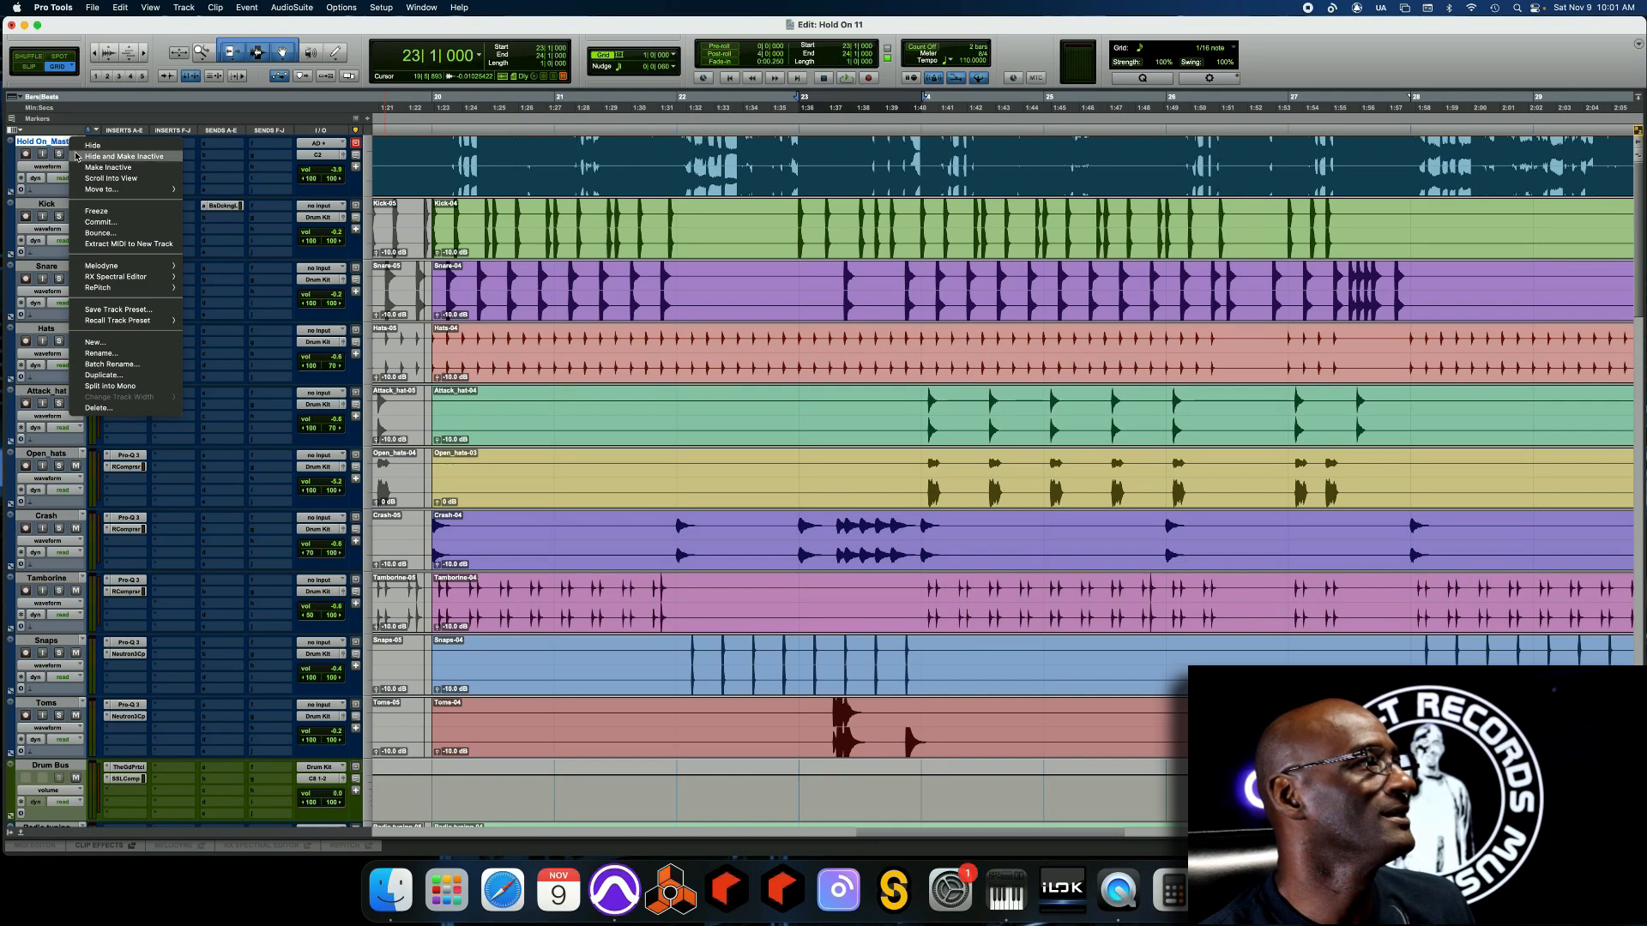
{"action": "left_click", "coordinate": [81, 160]}
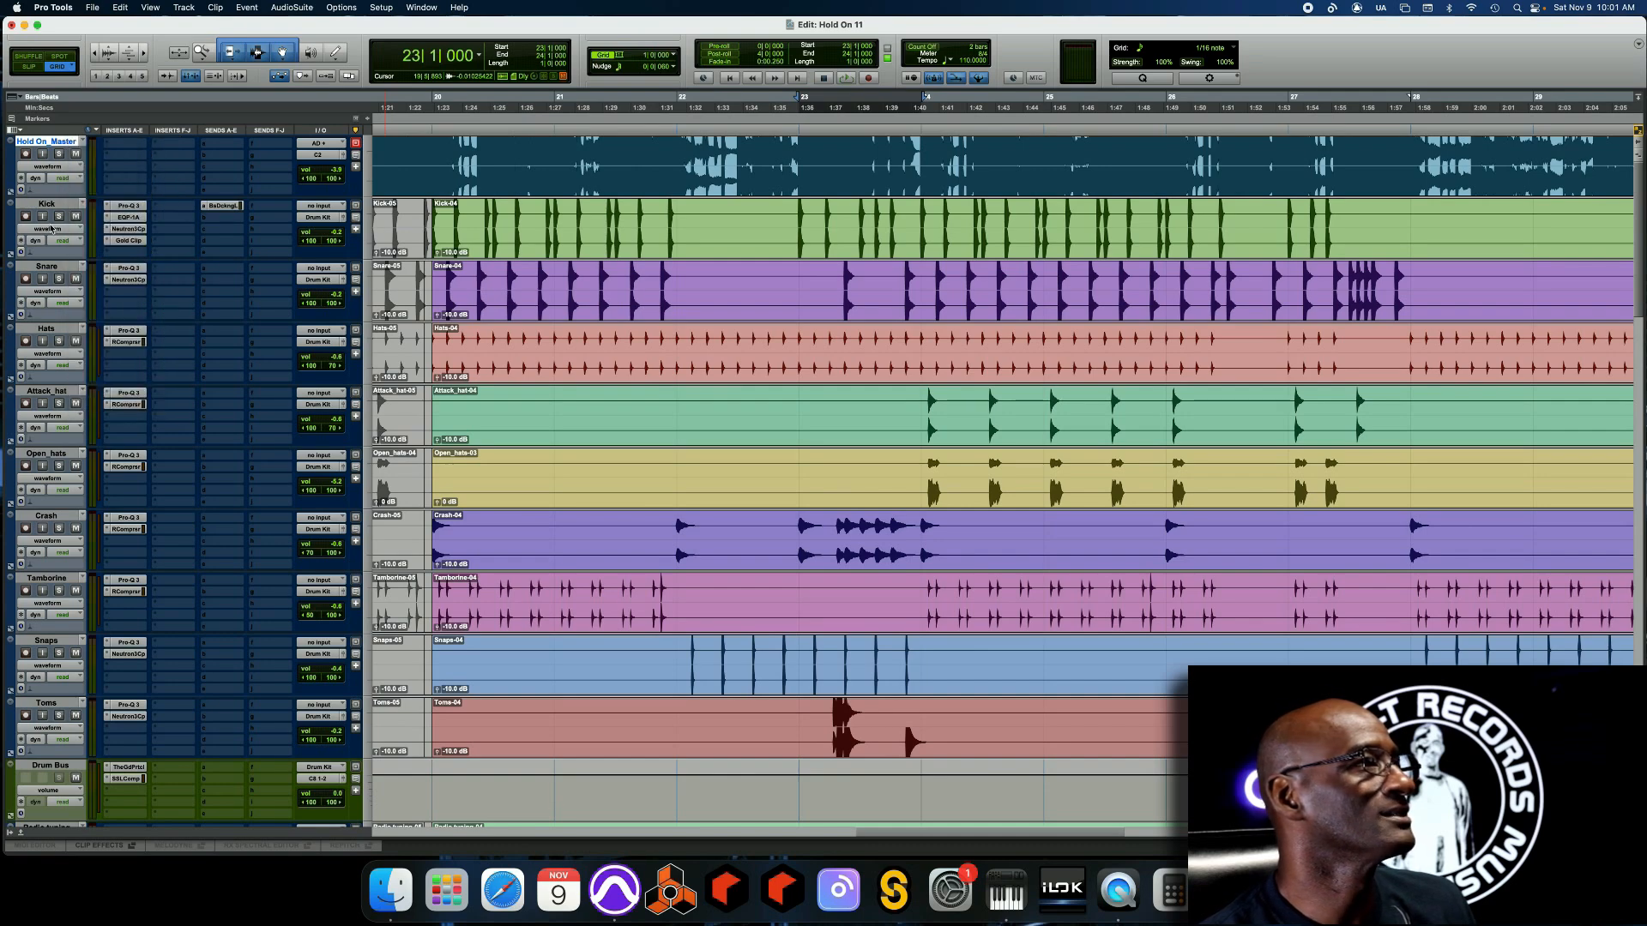
Locate the vocal tracks below the Instrument Bus and increase the Lead Vocal track's height
{"action": "scroll", "coordinate": [129, 422], "scroll_direction": "down", "scroll_amount": 15}
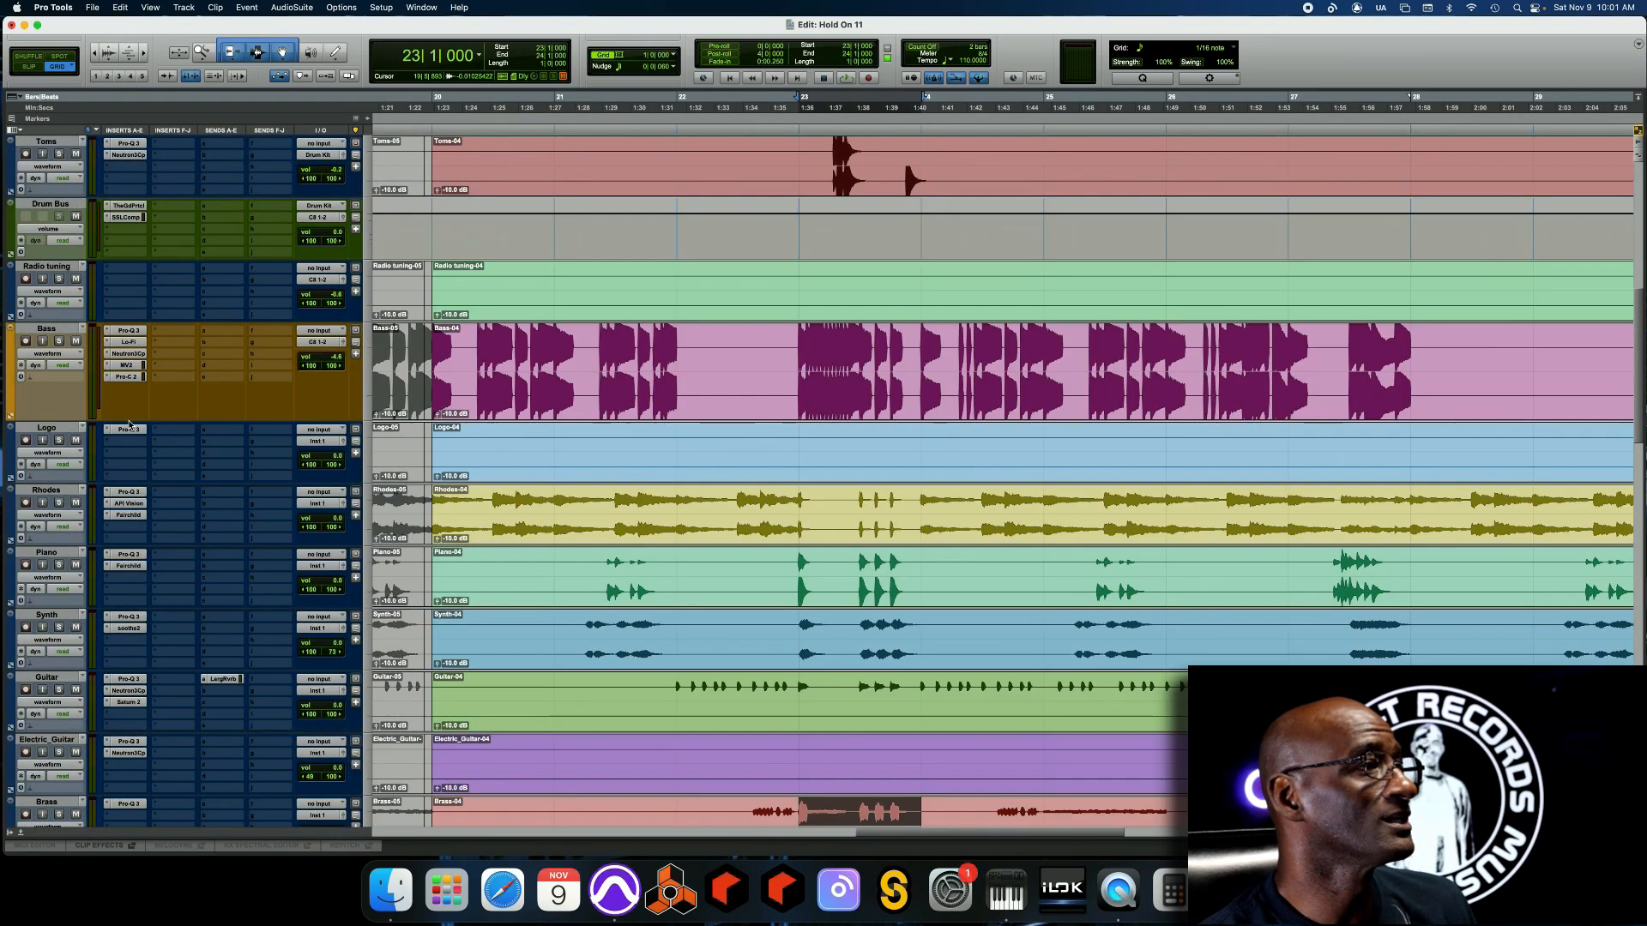
{"action": "scroll", "coordinate": [128, 426], "scroll_direction": "down", "scroll_amount": 5}
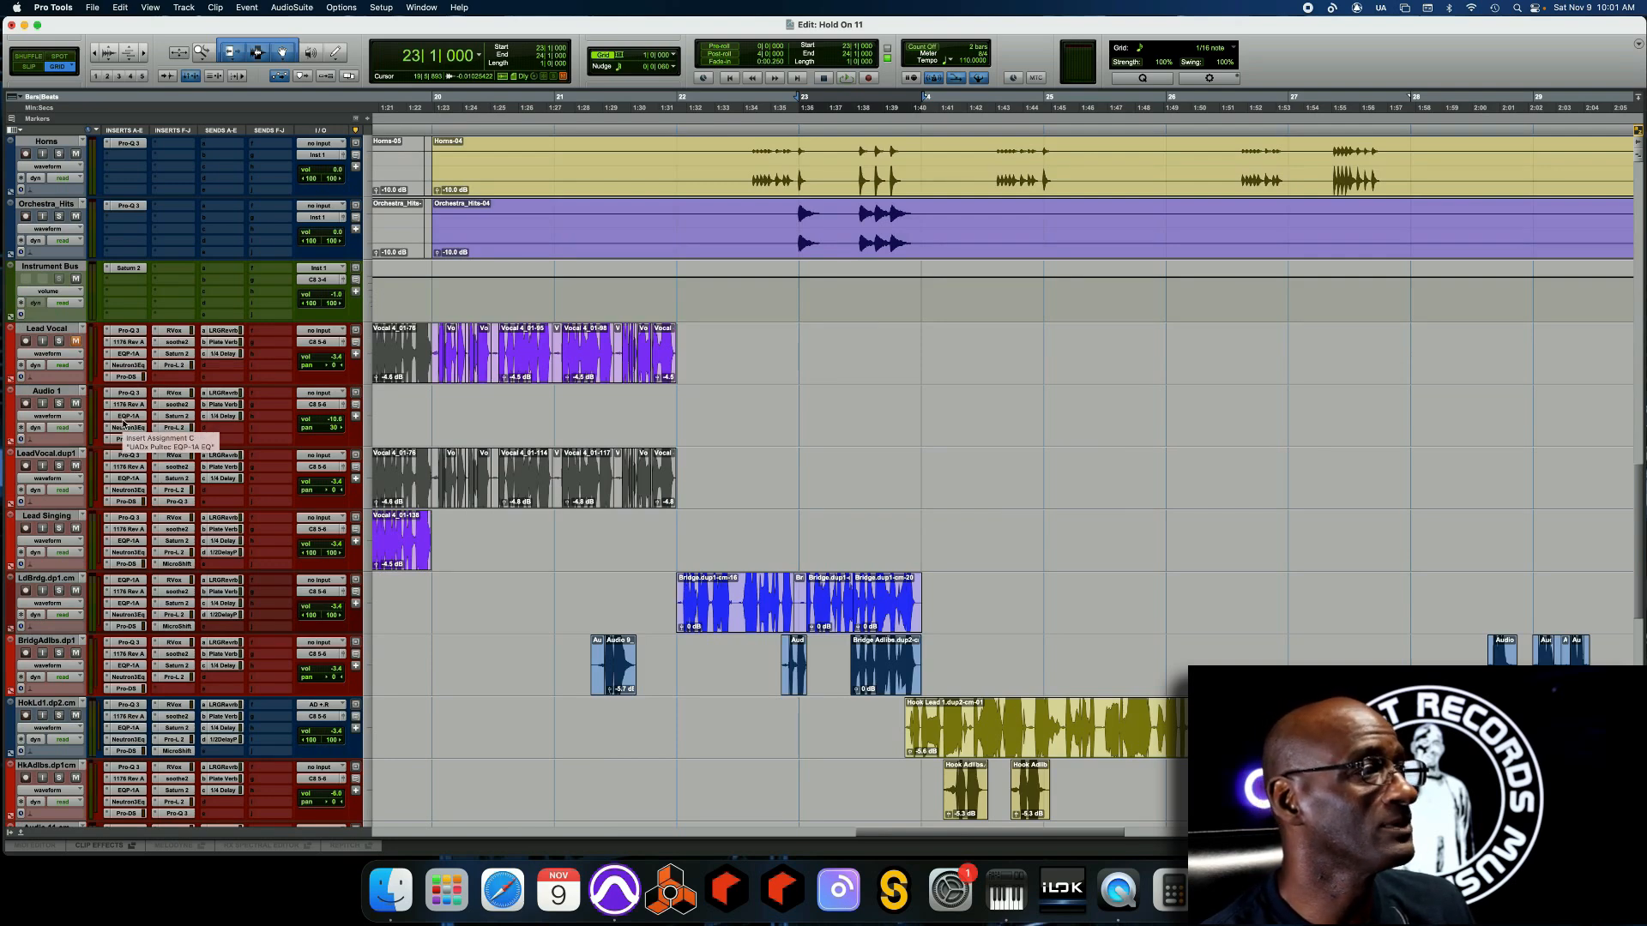
{"action": "scroll", "coordinate": [124, 422], "scroll_direction": "down", "scroll_amount": 2}
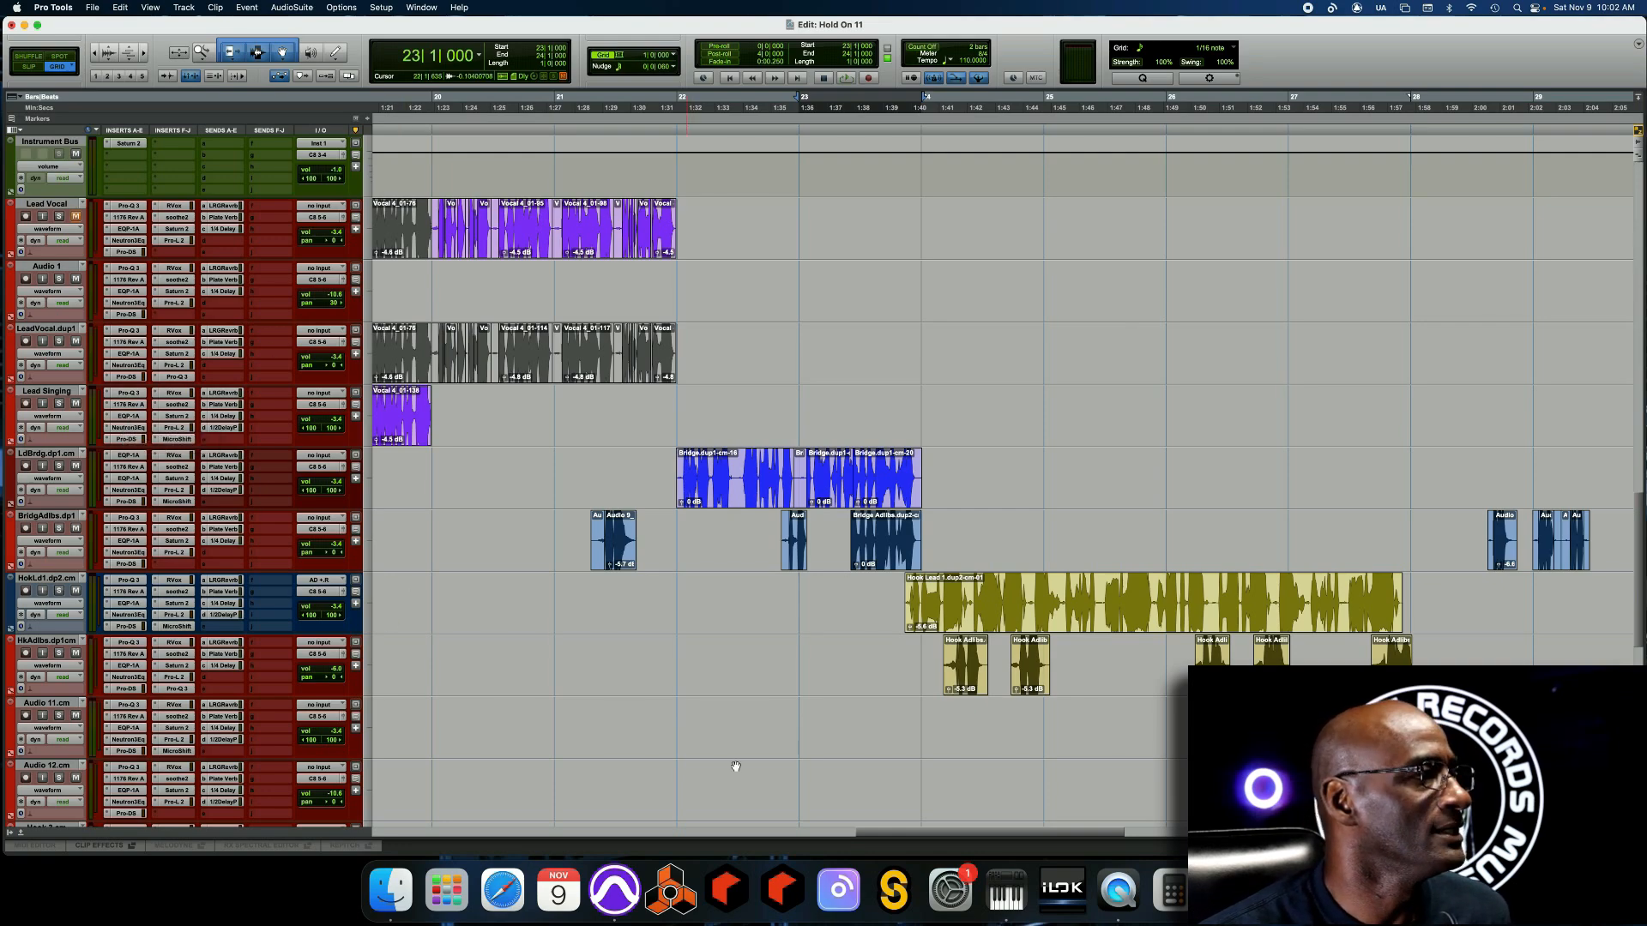
{"action": "left_click_drag", "start_coordinate": [860, 838], "coordinate": [732, 839]}
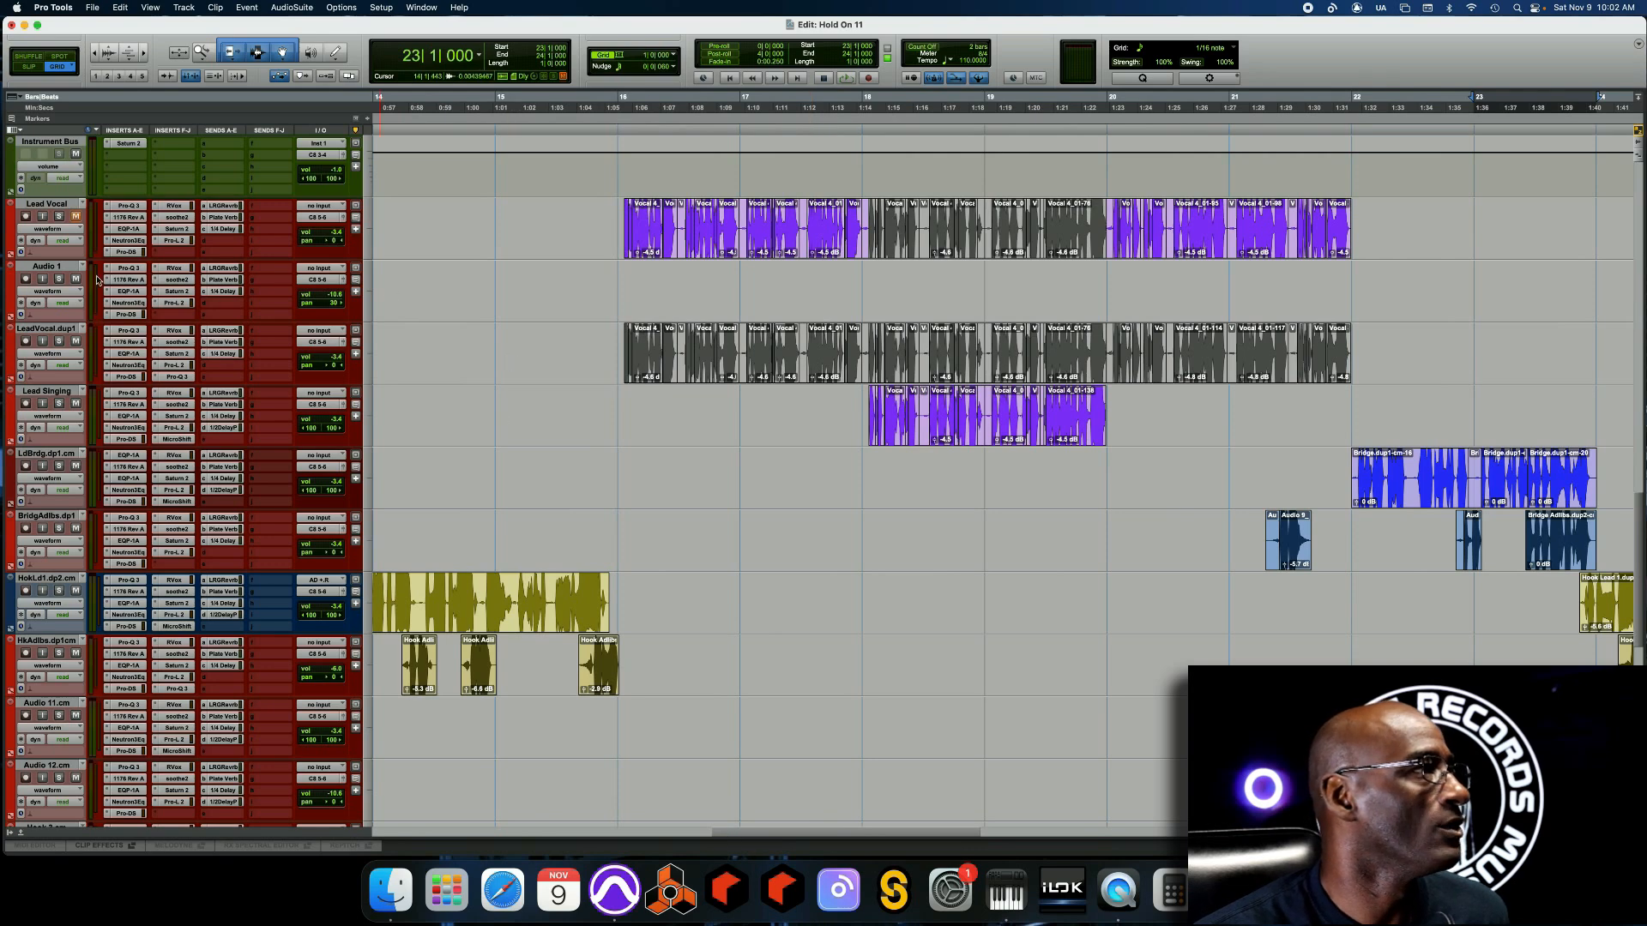
{"action": "left_click_drag", "start_coordinate": [79, 260], "coordinate": [84, 361]}
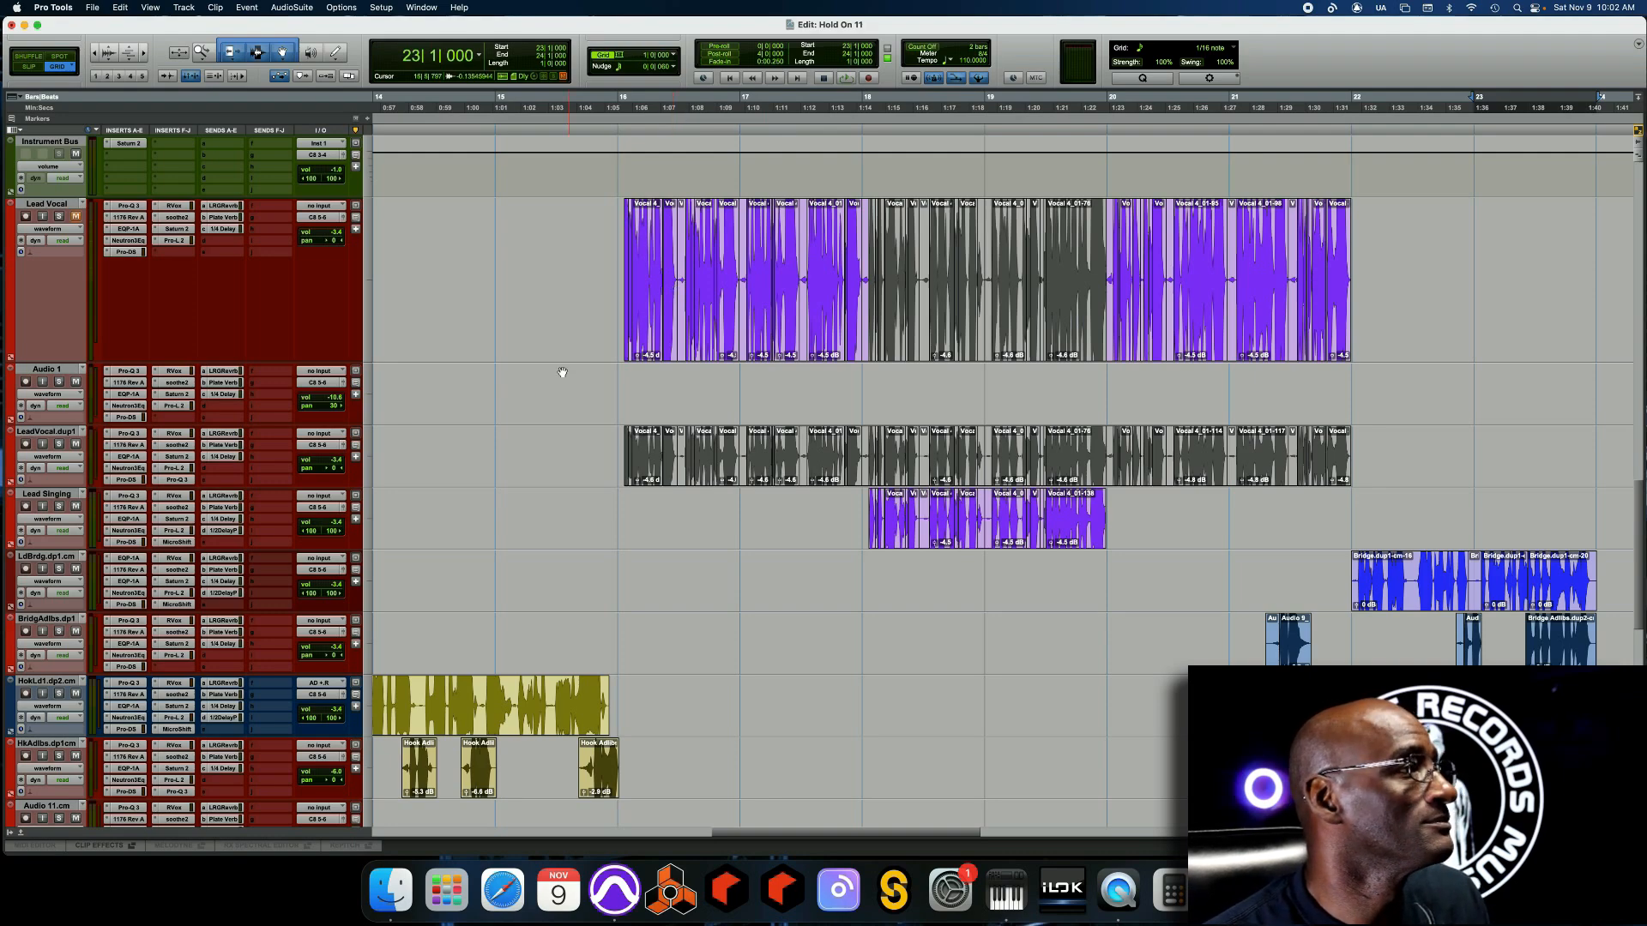
Set the playback start at bar 4, just before the first Lead Vocal clips, with the timeline zoomed in there
{"action": "left_click_drag", "start_coordinate": [747, 838], "coordinate": [416, 836]}
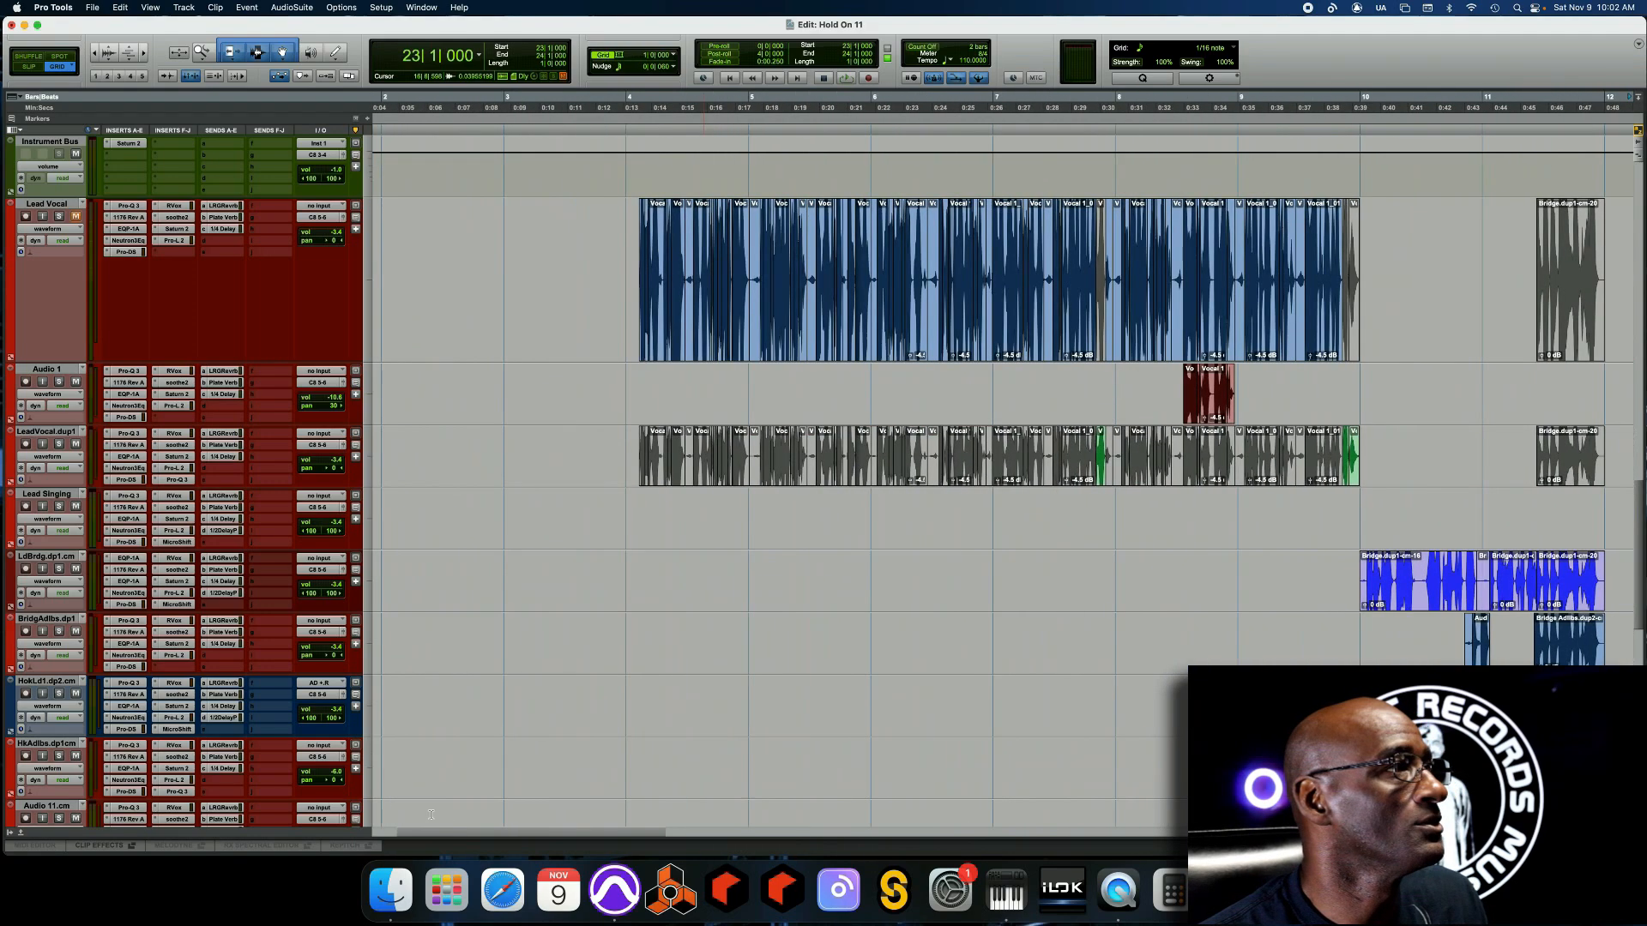
{"action": "left_click", "coordinate": [624, 251]}
{"action": "key", "text": "super+]"}
{"action": "key", "text": "super+]"}
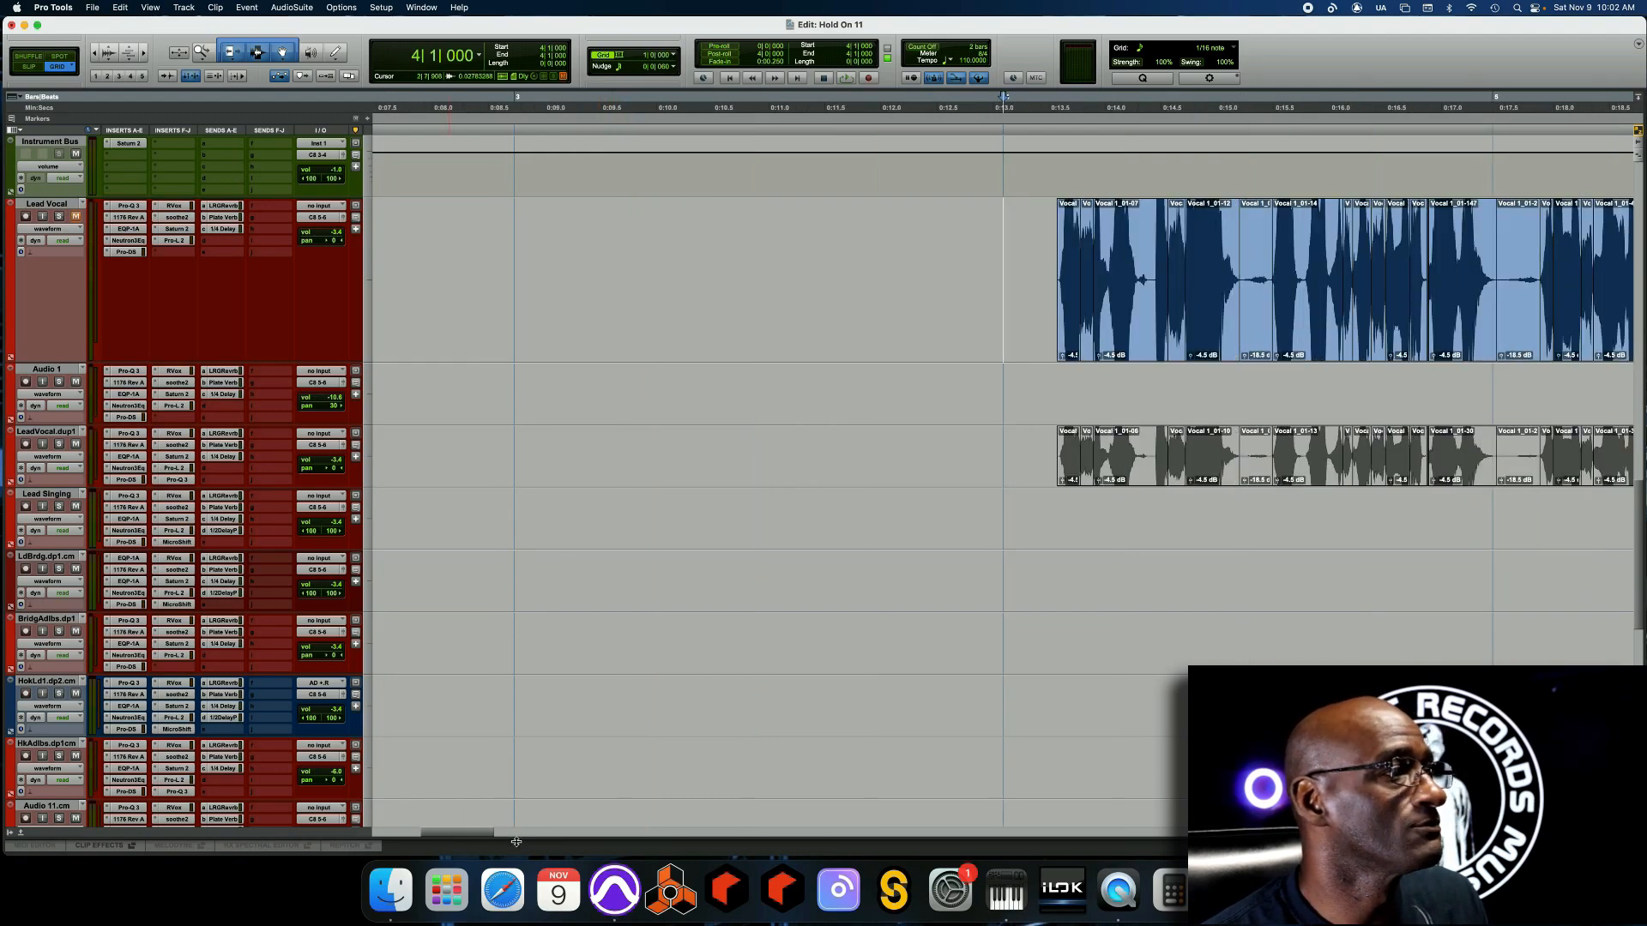
{"action": "mouse_move", "coordinate": [499, 836]}
{"action": "left_mouse_down"}
{"action": "mouse_move", "coordinate": [625, 851]}
{"action": "mouse_move", "coordinate": [505, 854]}
{"action": "left_mouse_up"}
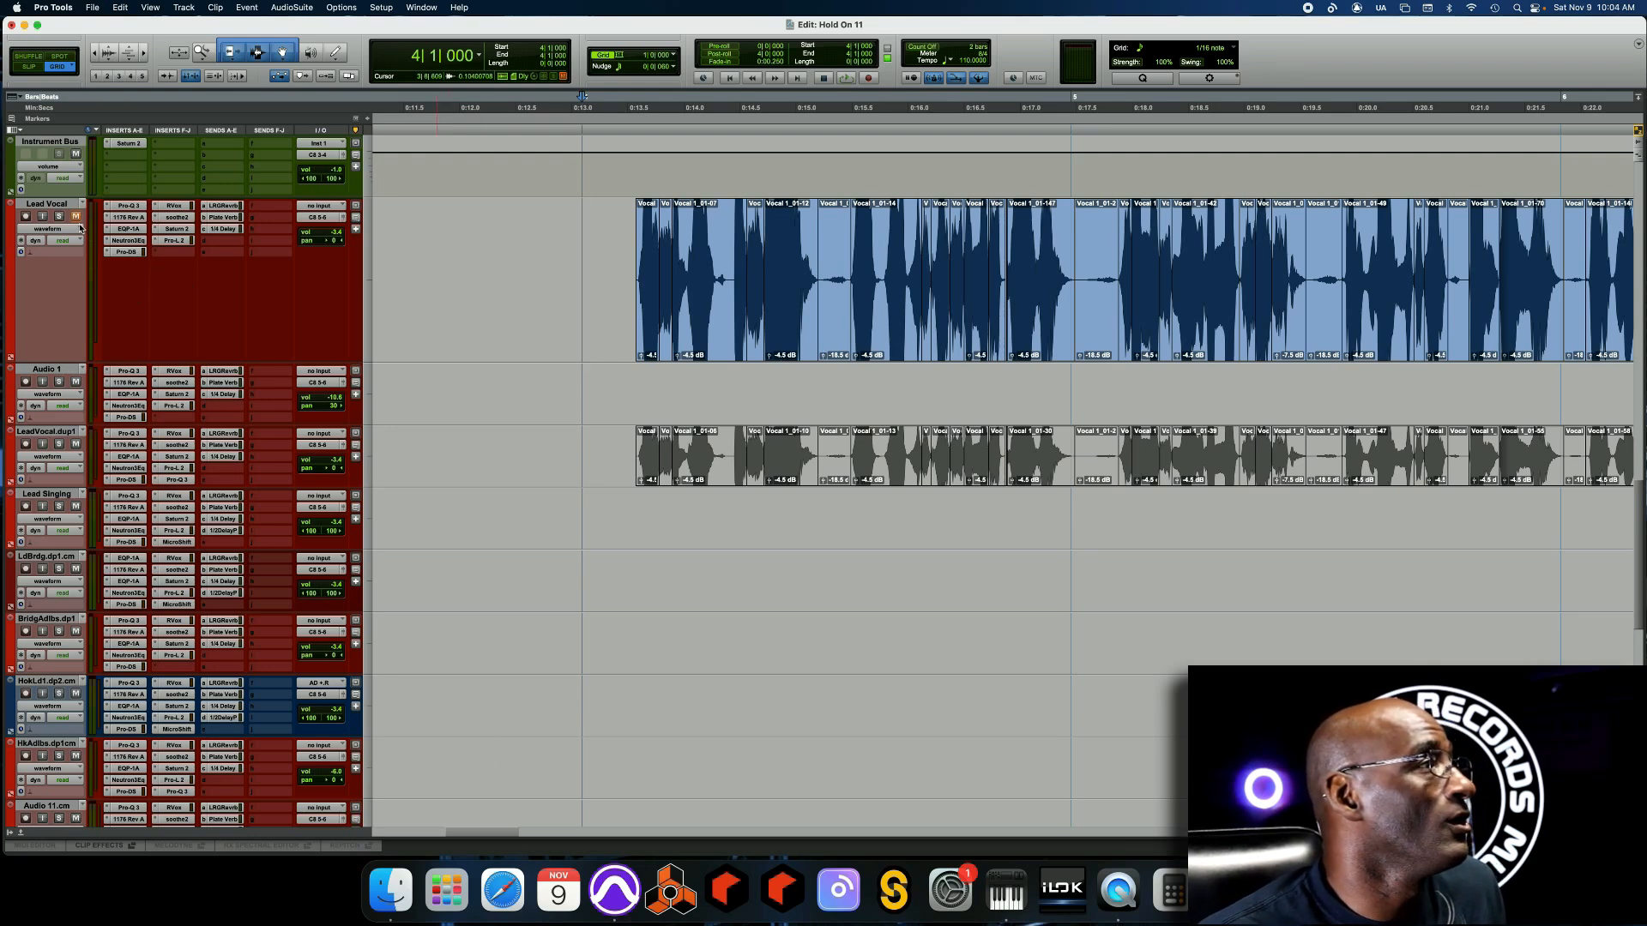
Bypass all inserts on the Lead Vocal track and play the unprocessed vocal with the mix from bar 4
{"action": "left_click", "coordinate": [135, 209], "text": "alt+super"}
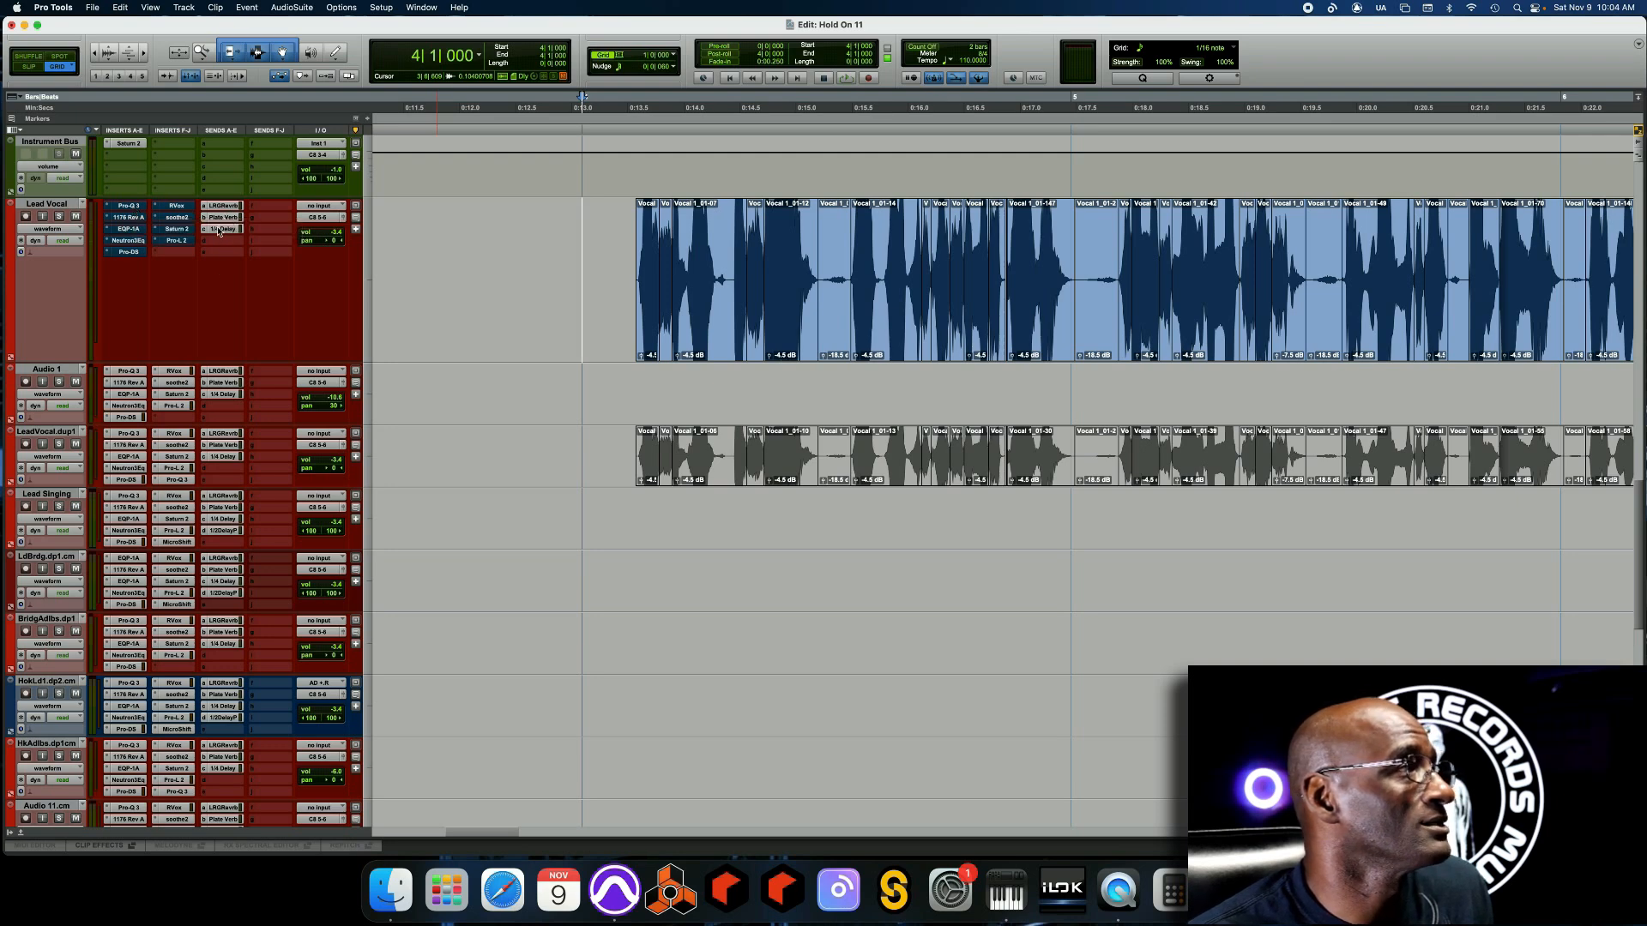
{"action": "key", "text": "space"}
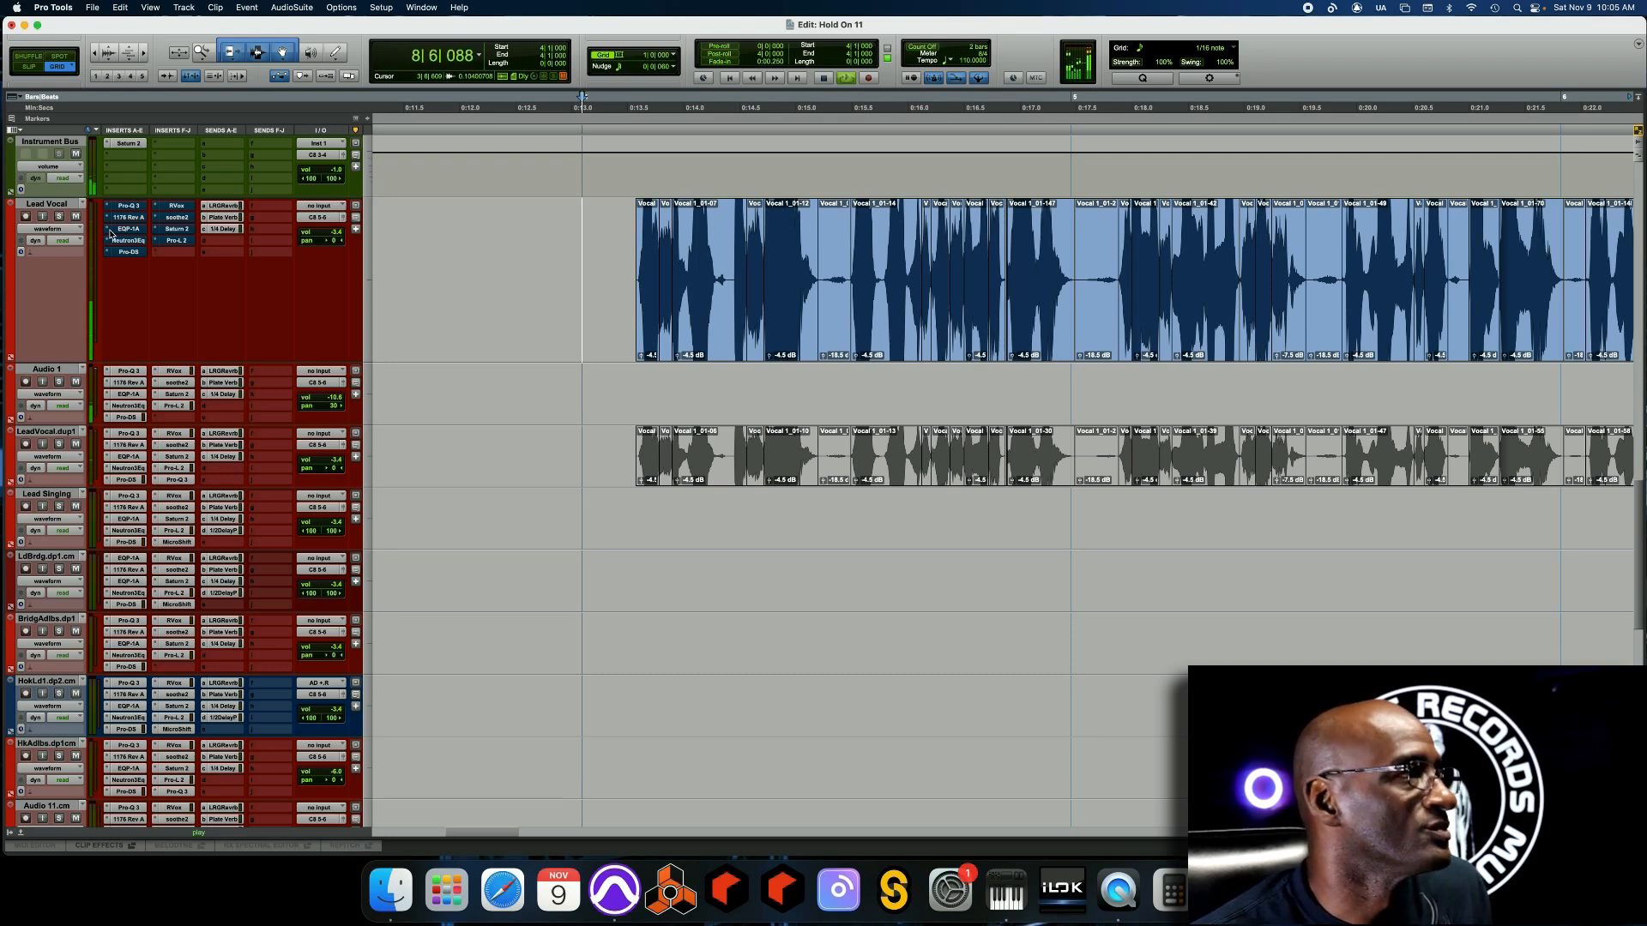
{"action": "key", "text": "space"}
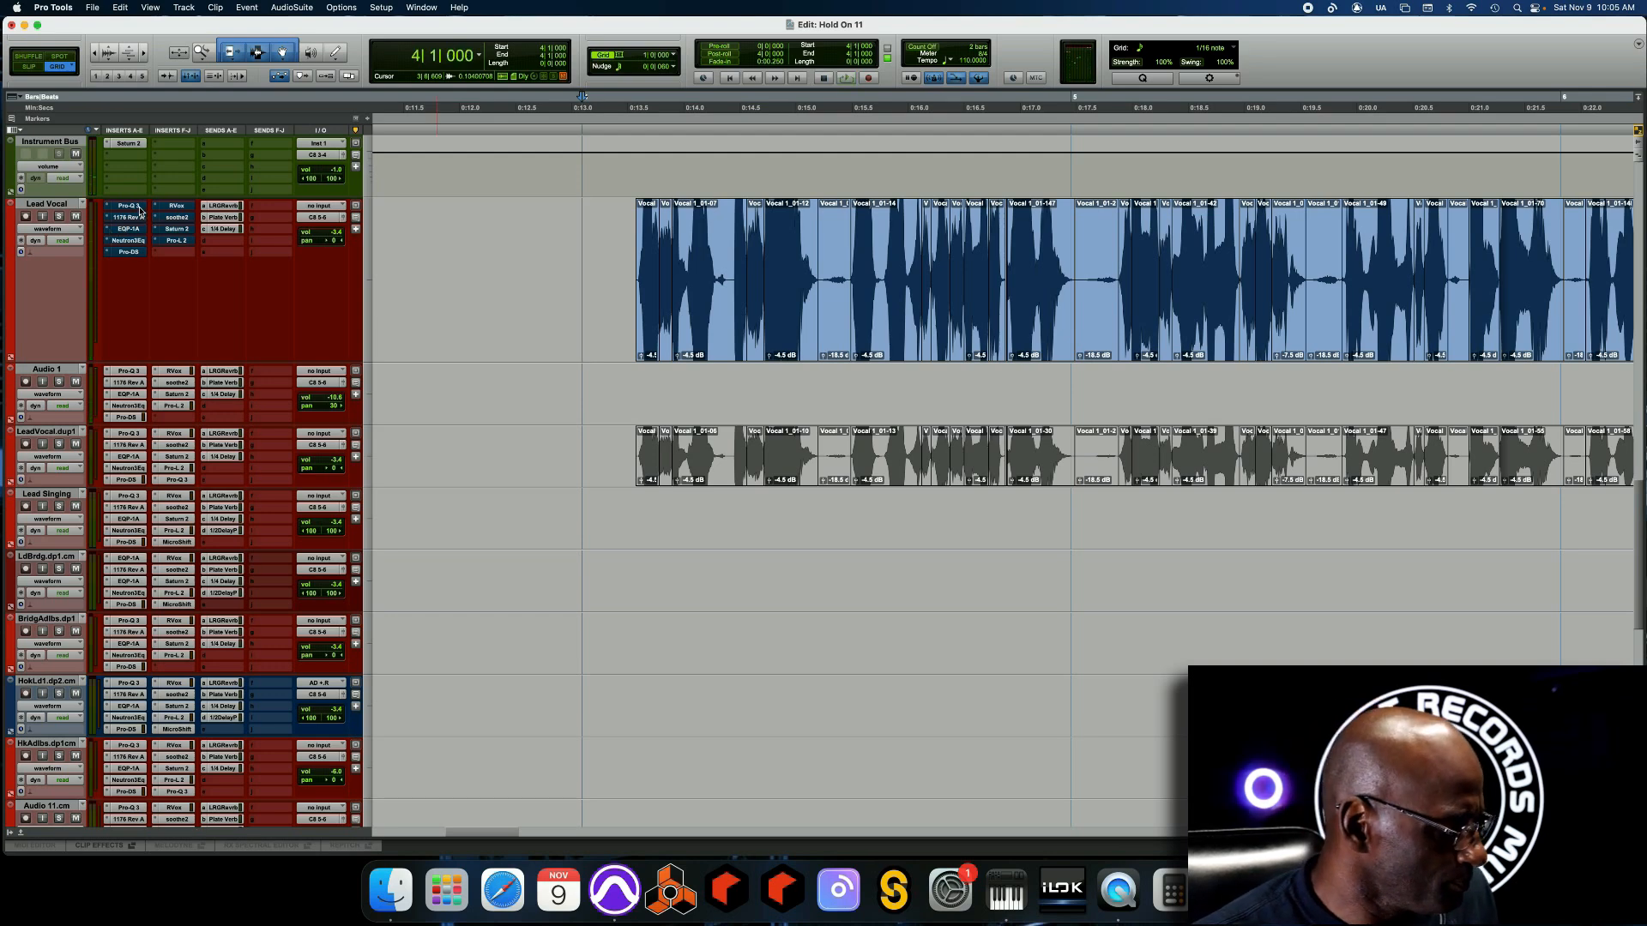
Solo the Lead Vocal track, open its Pro-Q 3, activate it and audition it with the plug-in window moved below the clips
{"action": "left_click", "coordinate": [59, 217]}
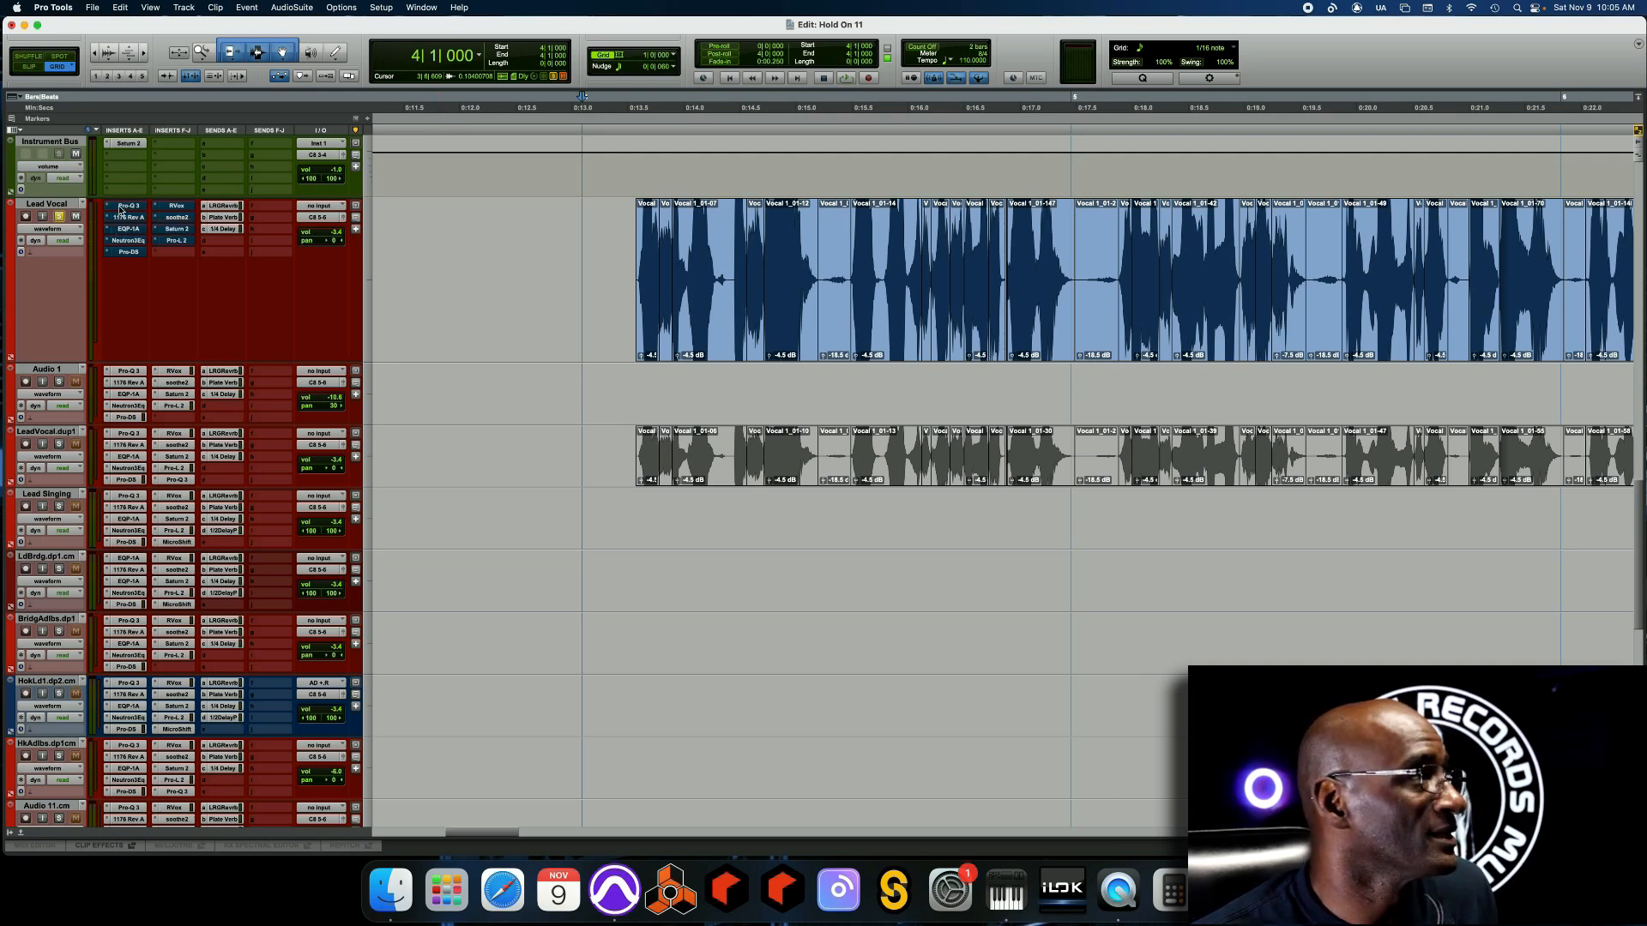
{"action": "left_click", "coordinate": [121, 207]}
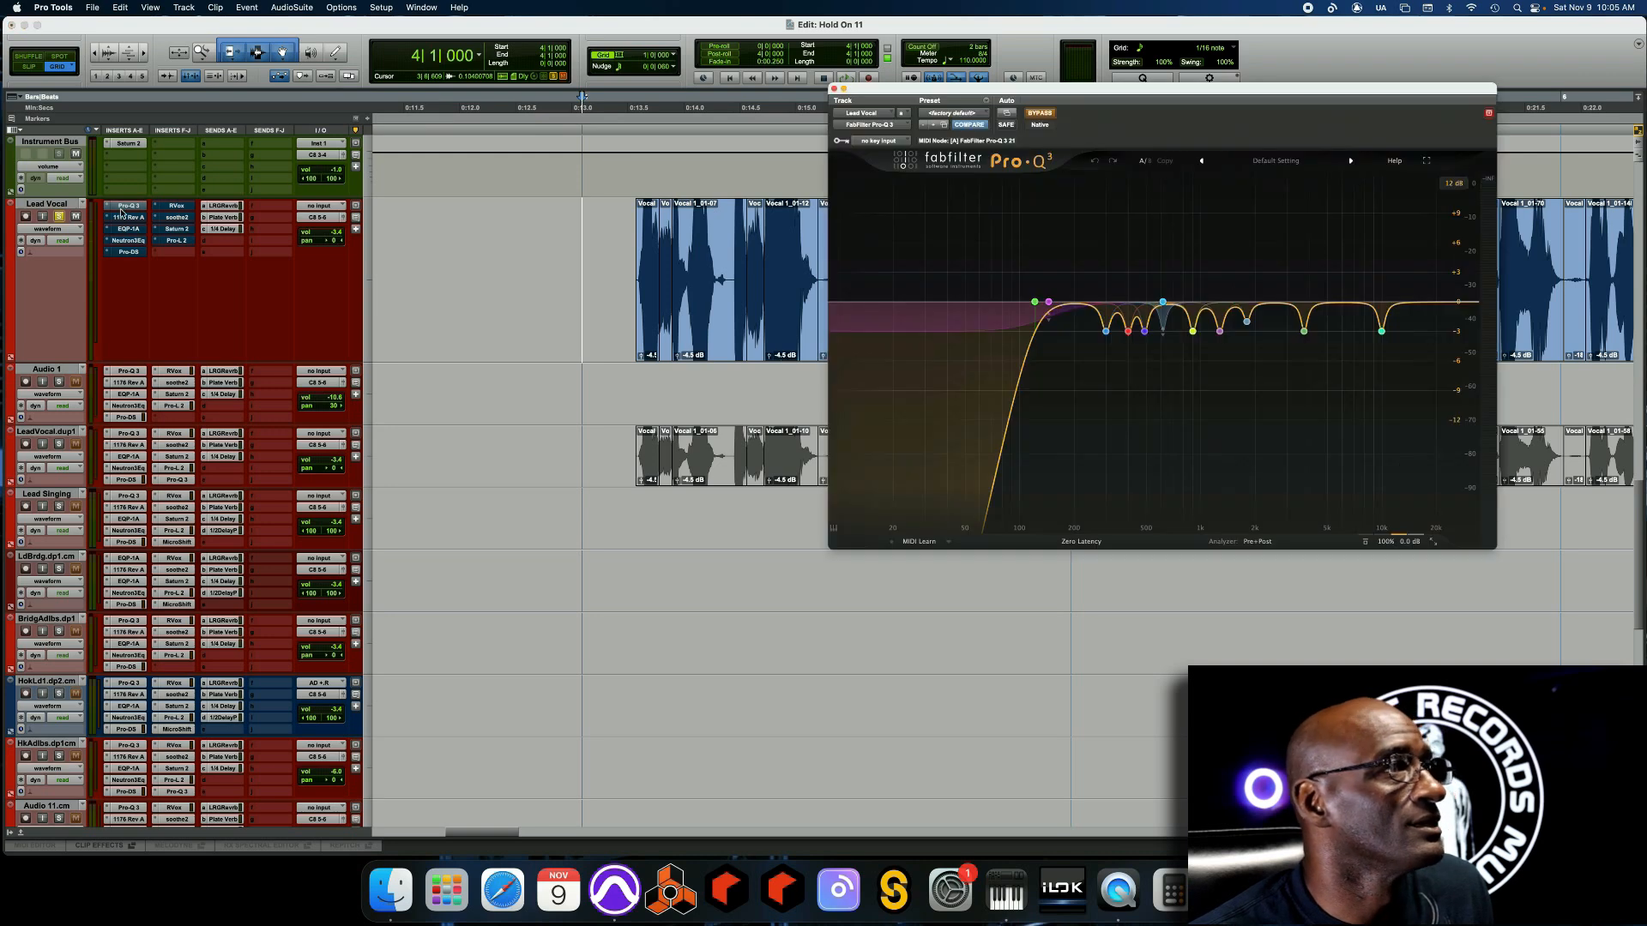
{"action": "left_click_drag", "start_coordinate": [972, 89], "coordinate": [856, 122]}
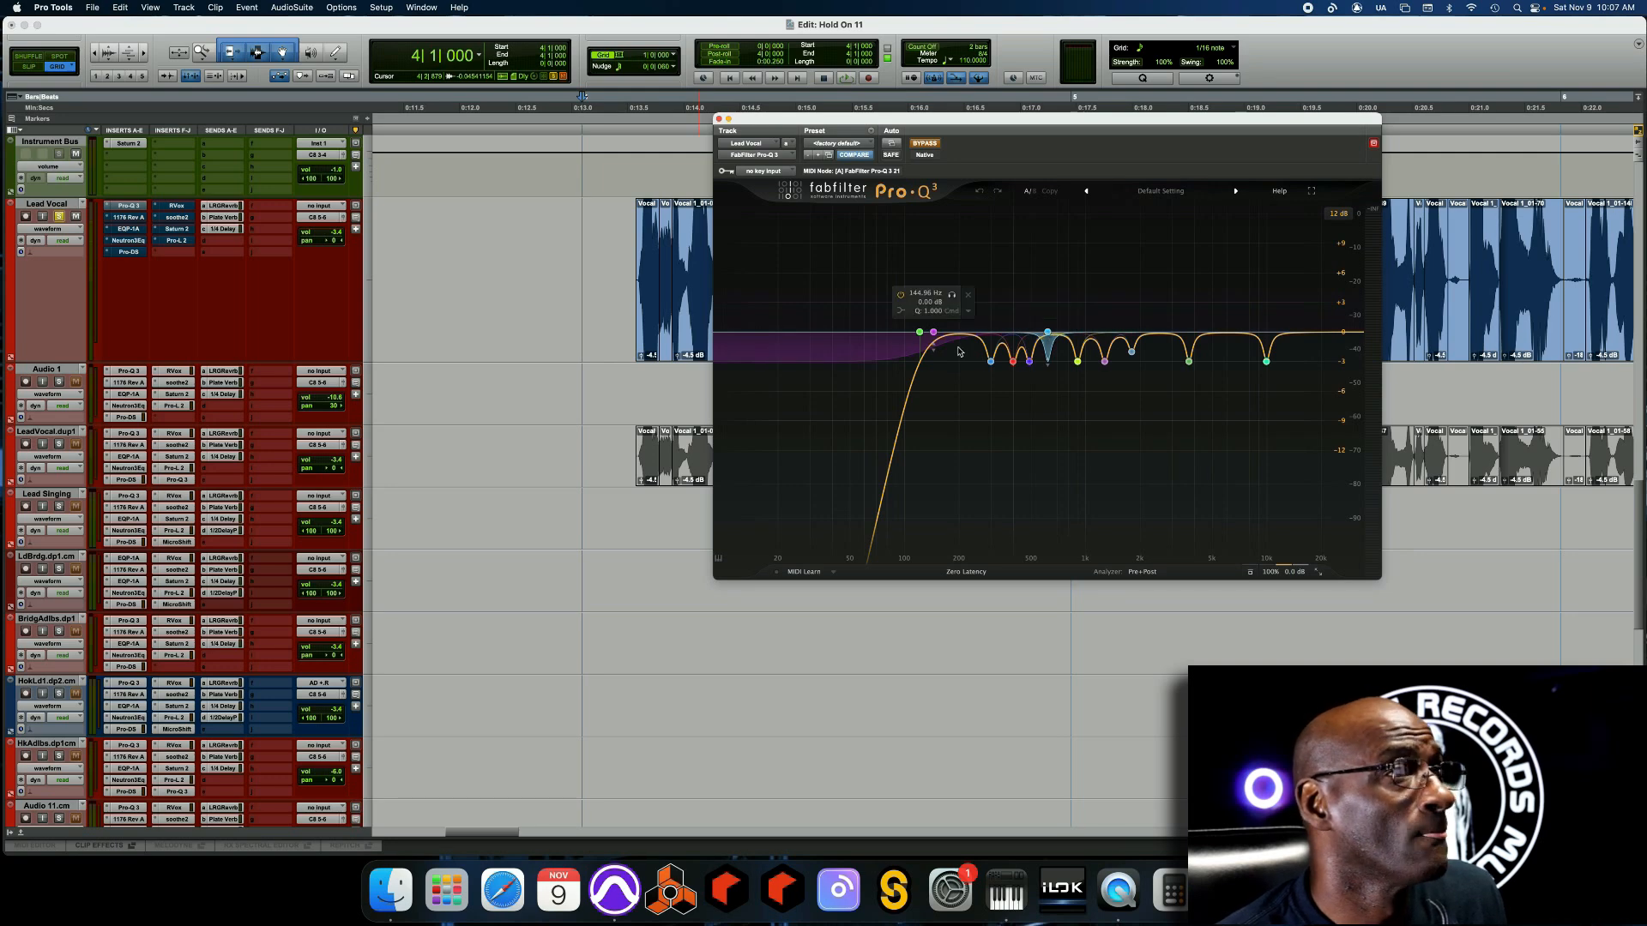
{"action": "left_click", "coordinate": [935, 147]}
{"action": "key", "text": "space"}
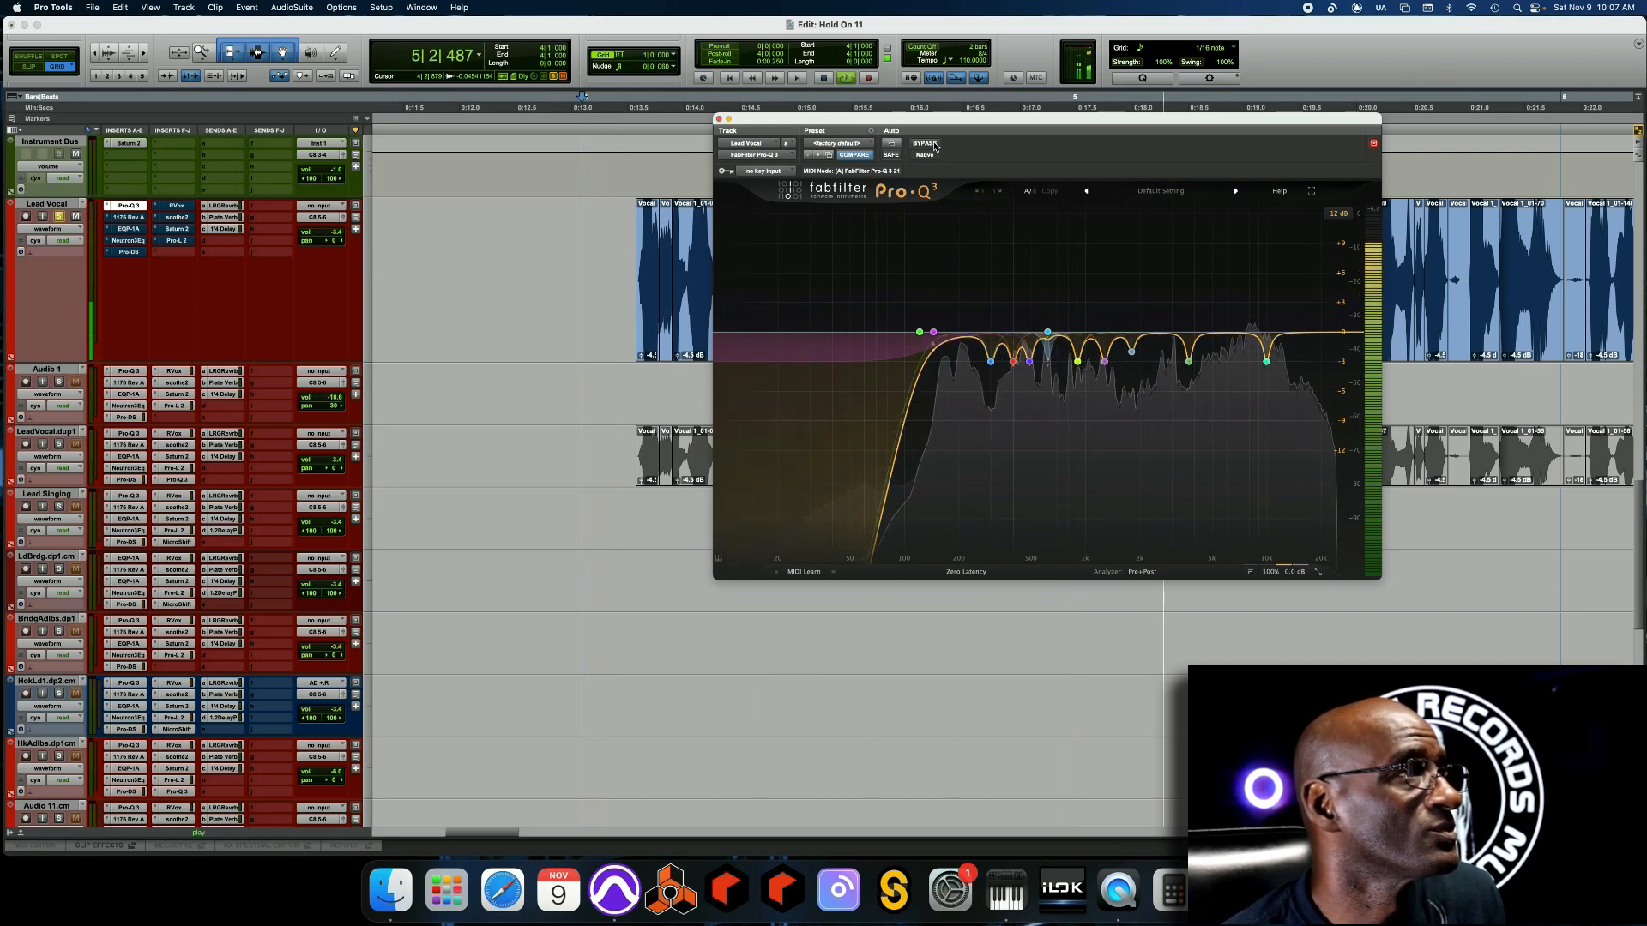
{"action": "left_click_drag", "start_coordinate": [934, 120], "coordinate": [847, 312]}
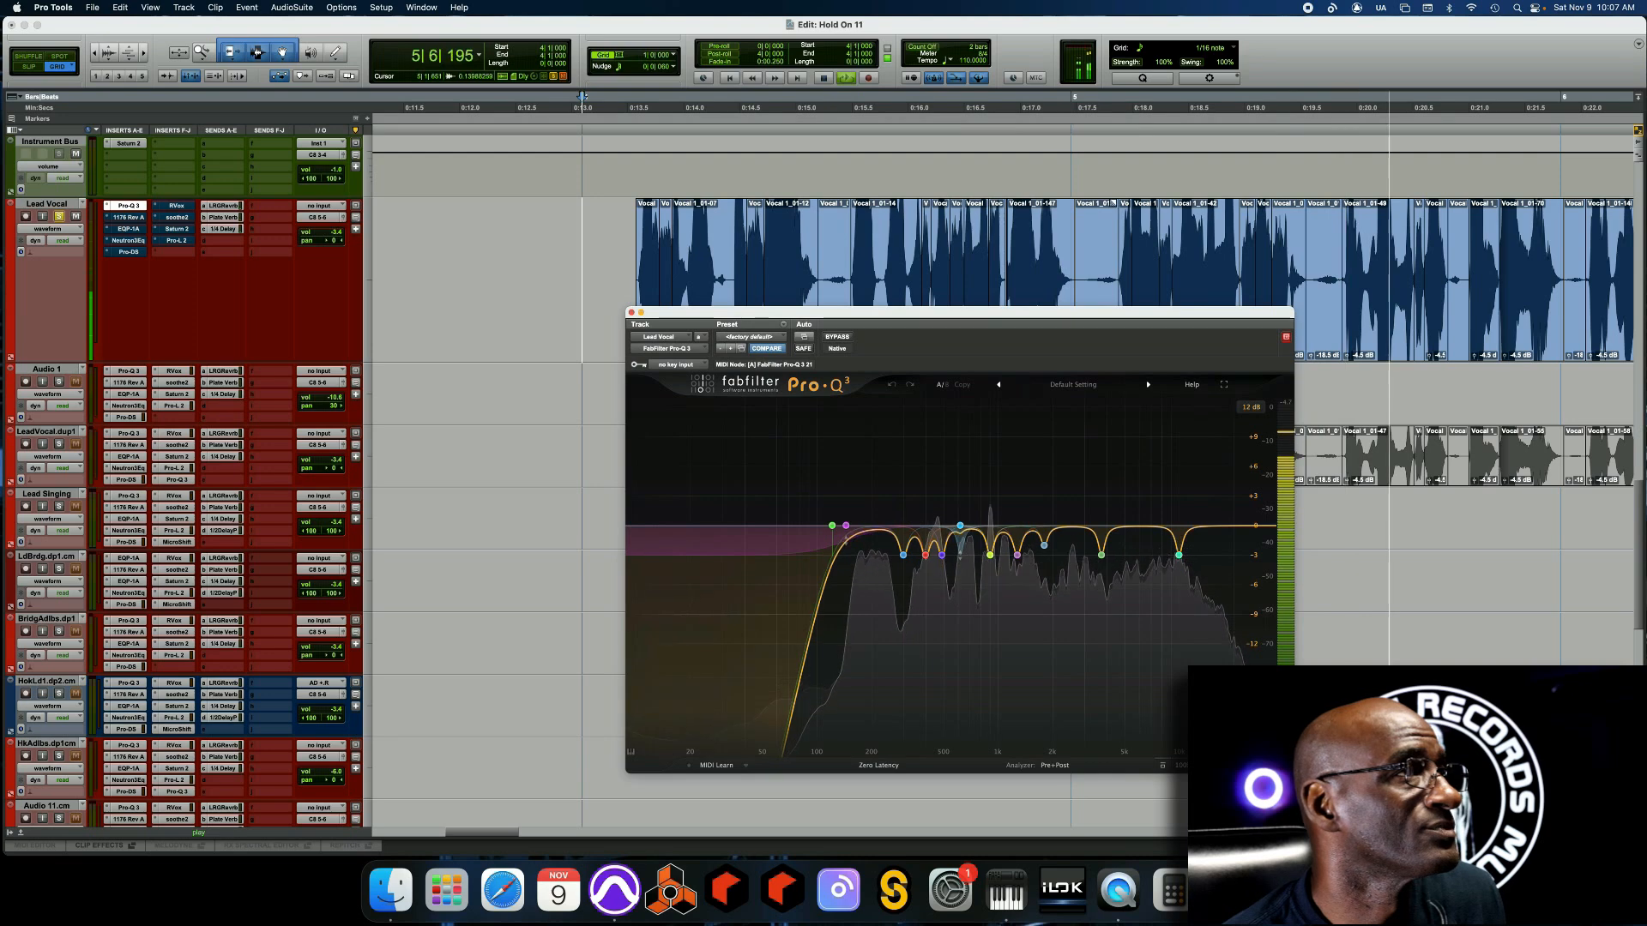
{"action": "key", "text": "space"}
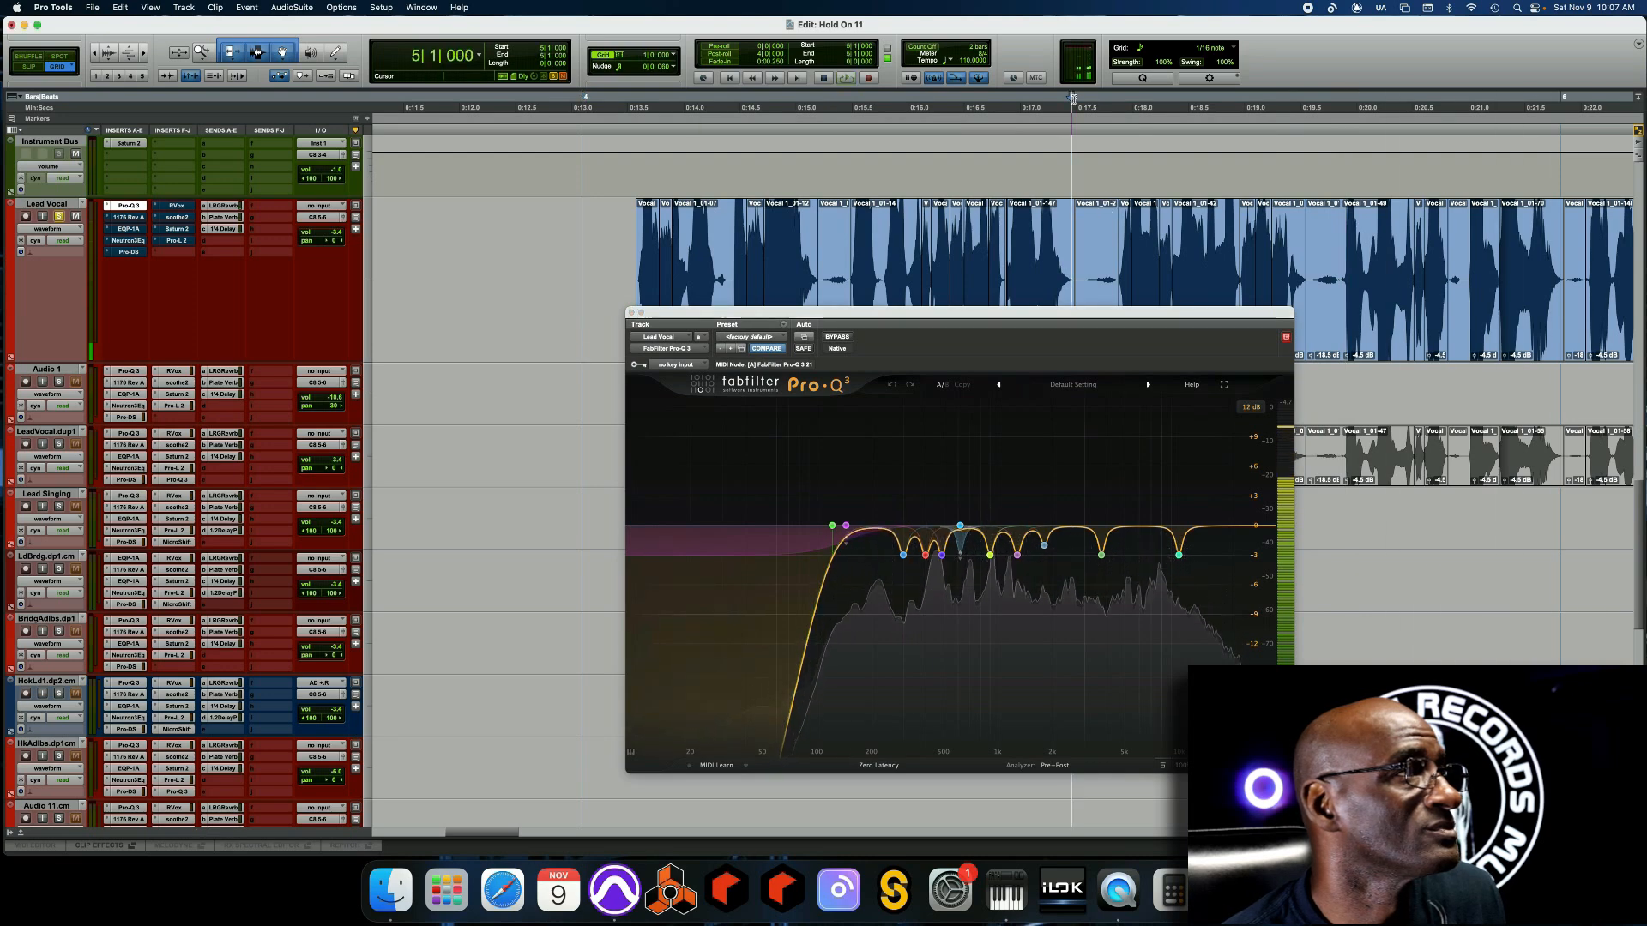
Select from bar 4 to bar 5 and compare the Lead Vocal's Pro-Q 3 bypassed and active during playback, leaving it active
{"action": "left_click", "coordinate": [1073, 99], "text": "shift"}
{"action": "key", "text": "space"}
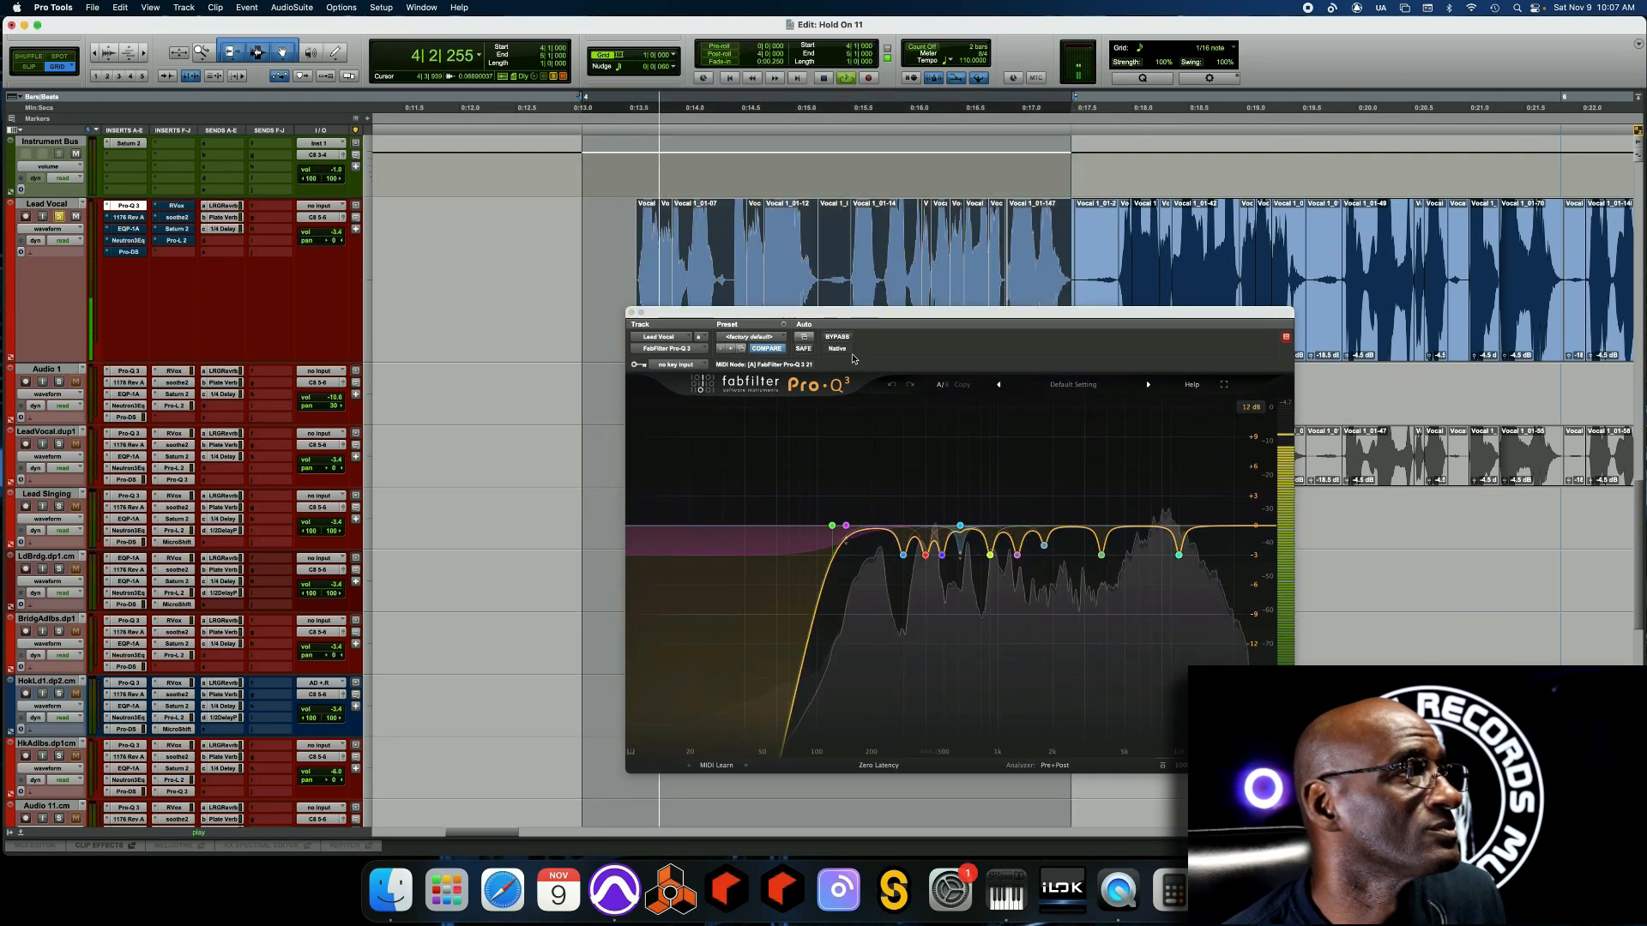
{"action": "left_click", "coordinate": [849, 338]}
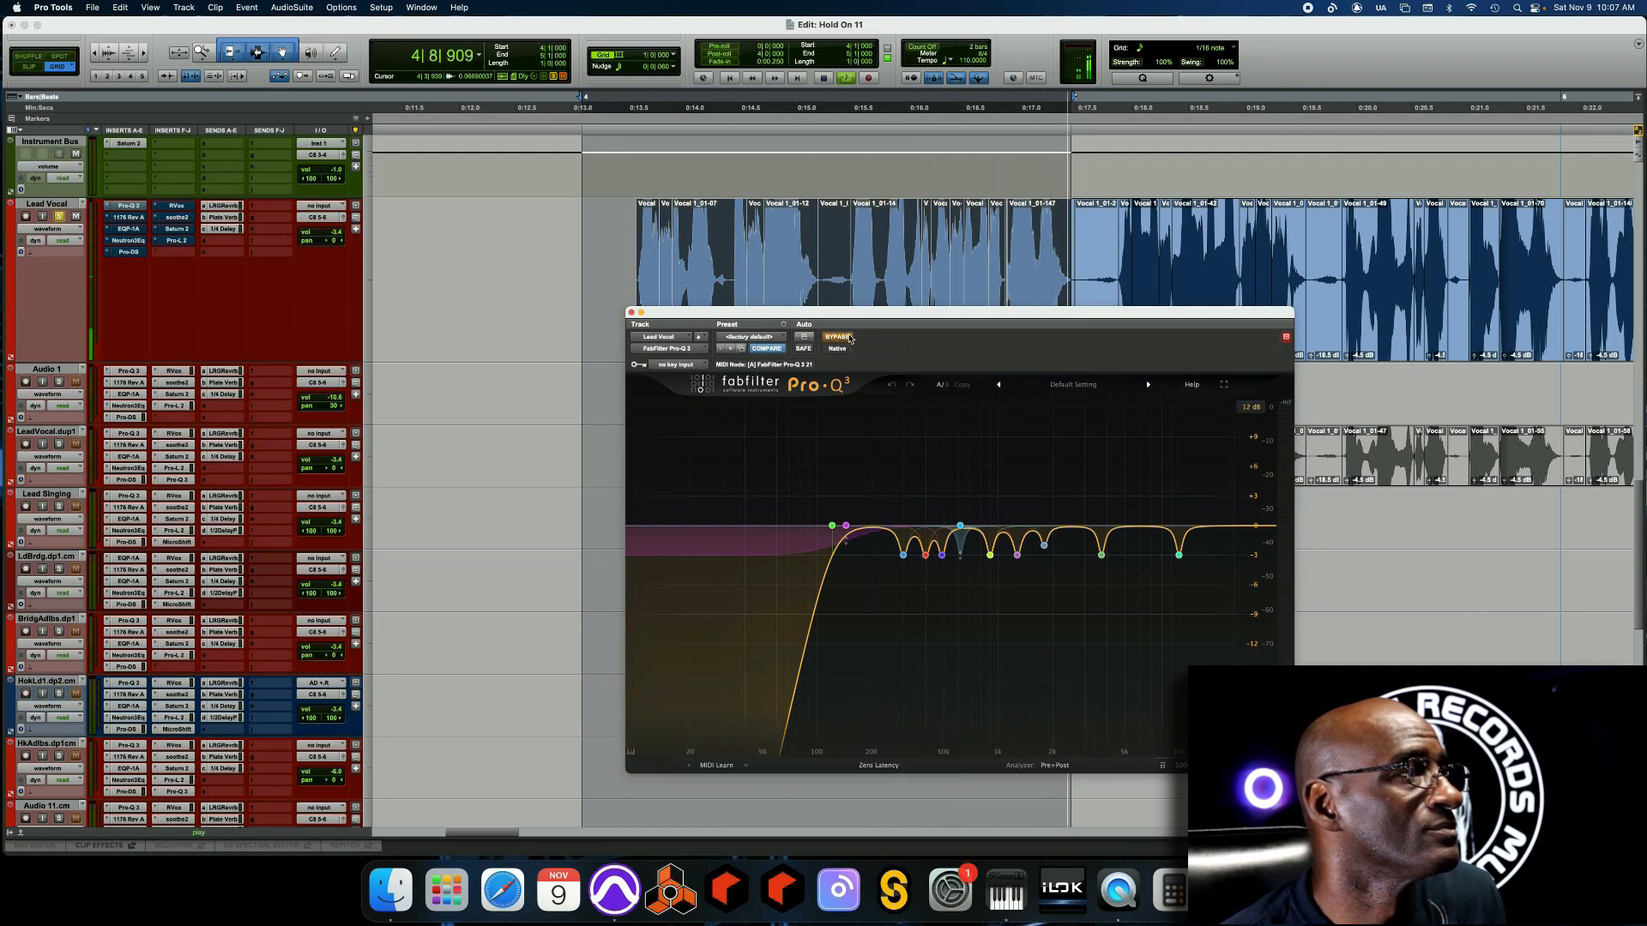
{"action": "left_click", "coordinate": [836, 337]}
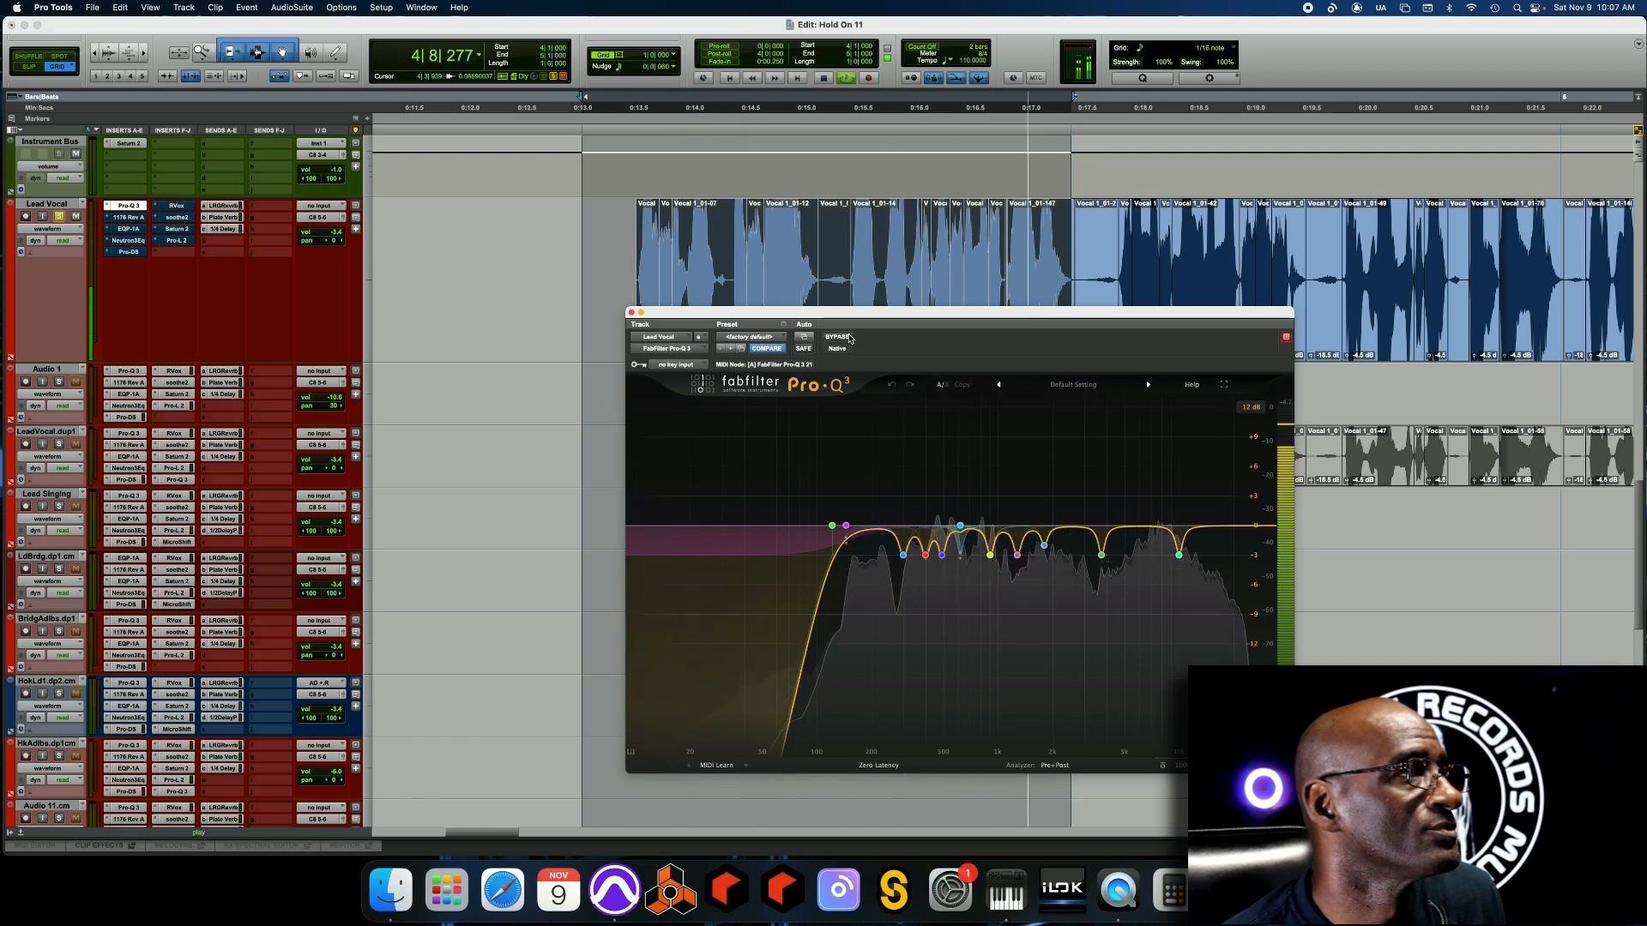
{"action": "left_click", "coordinate": [837, 337]}
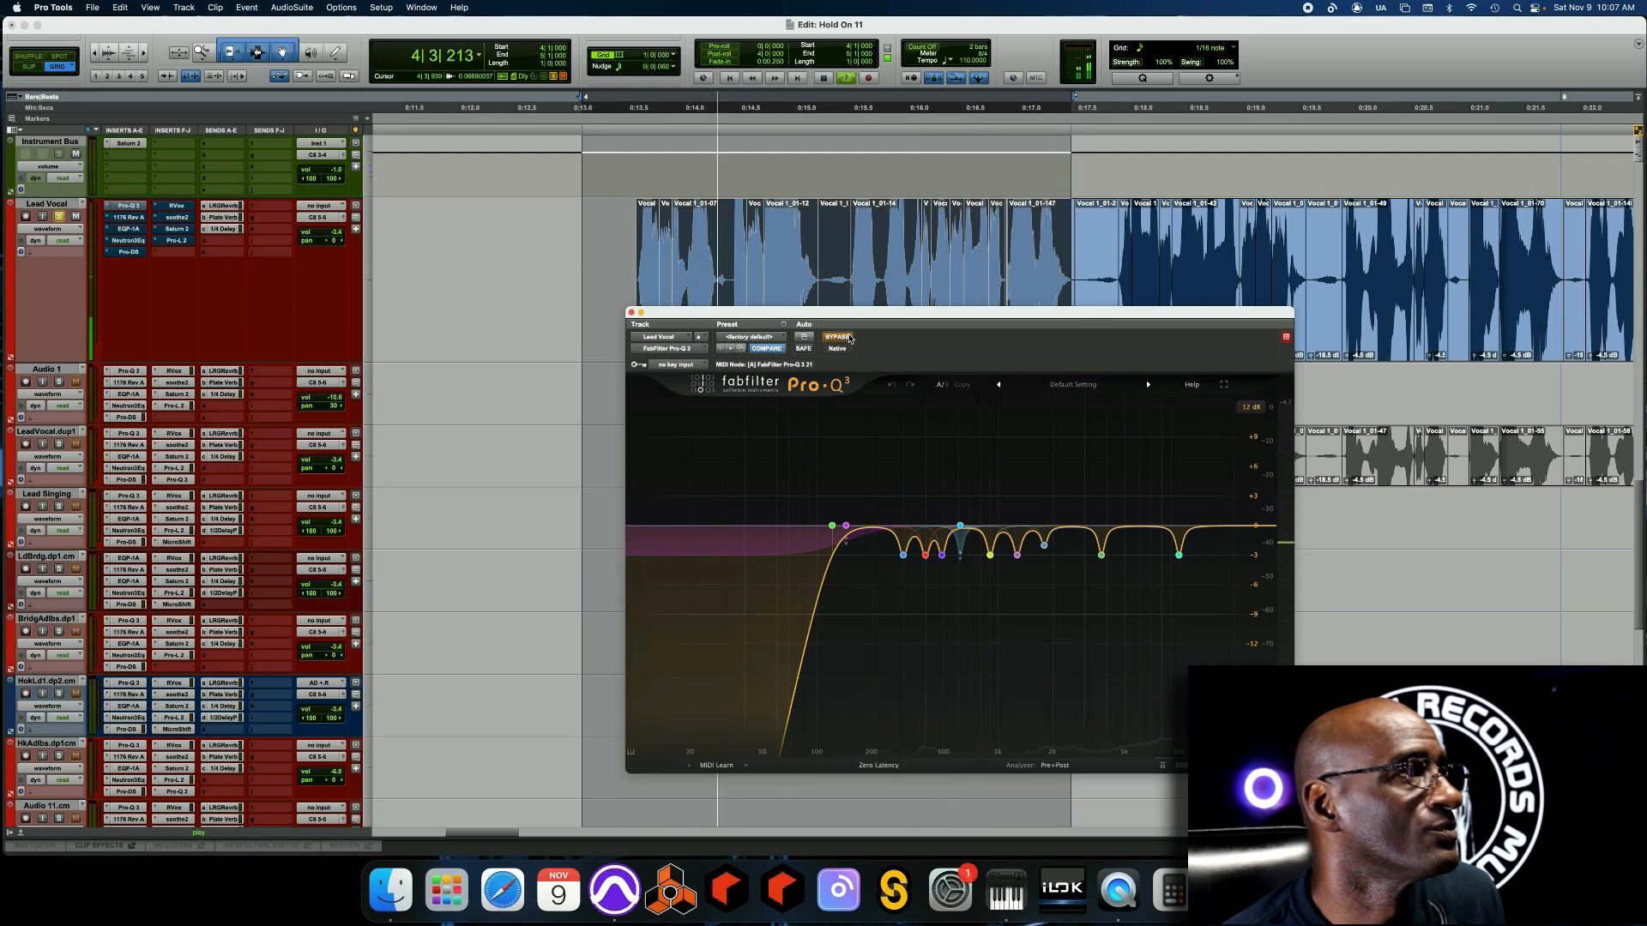
{"action": "left_click", "coordinate": [849, 338]}
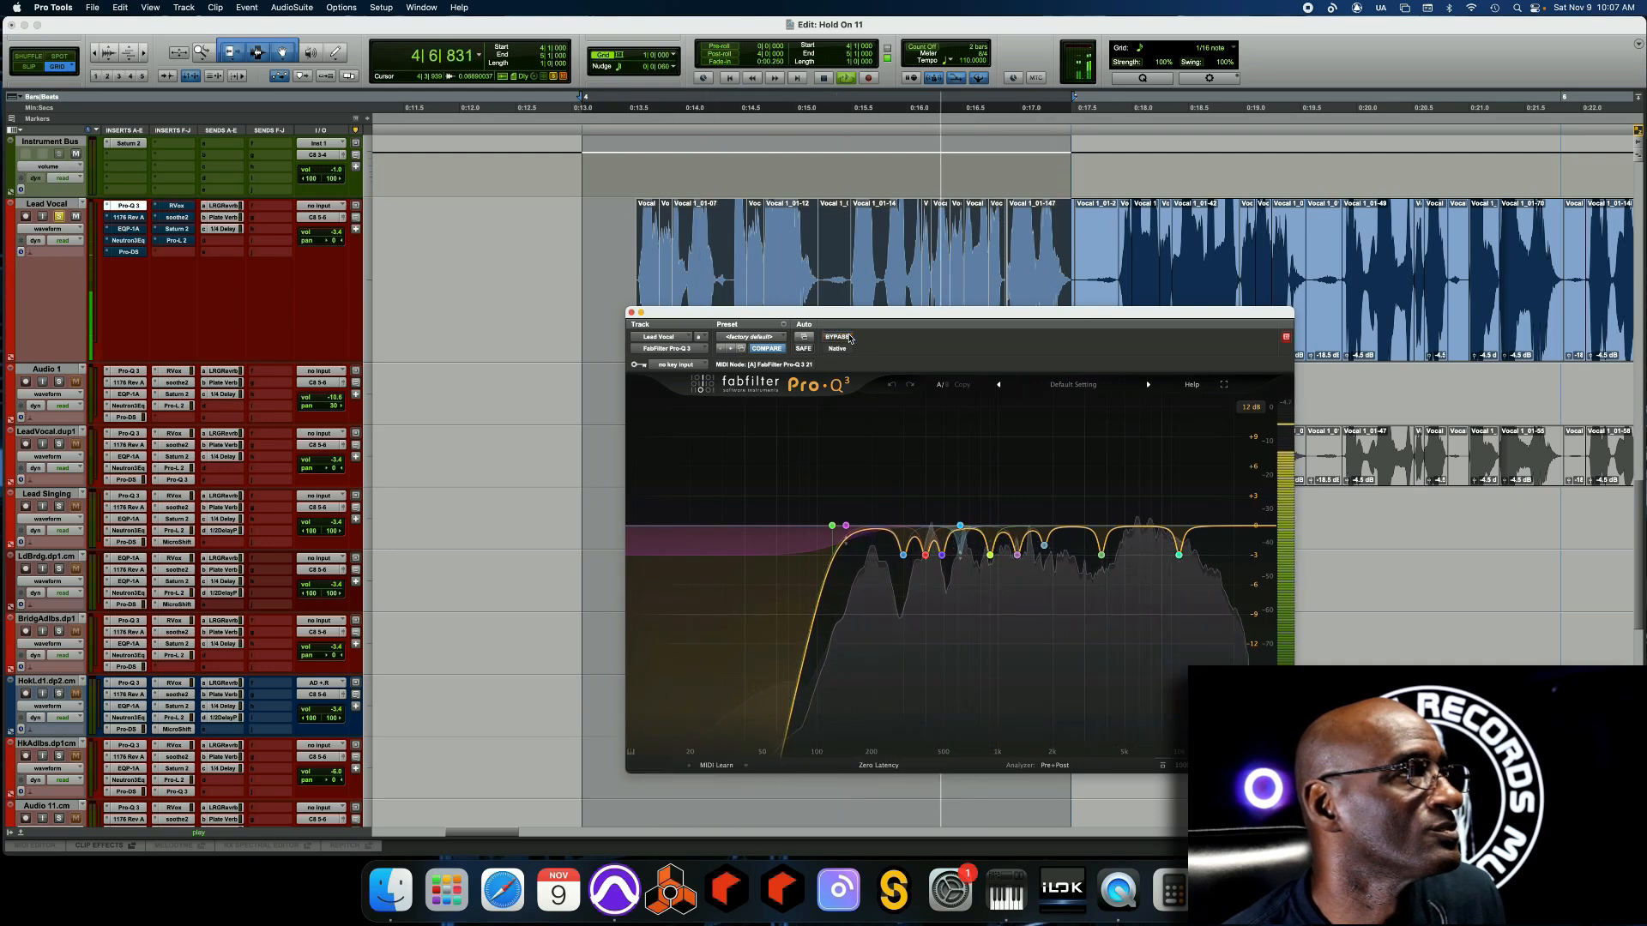
{"action": "key", "text": "space"}
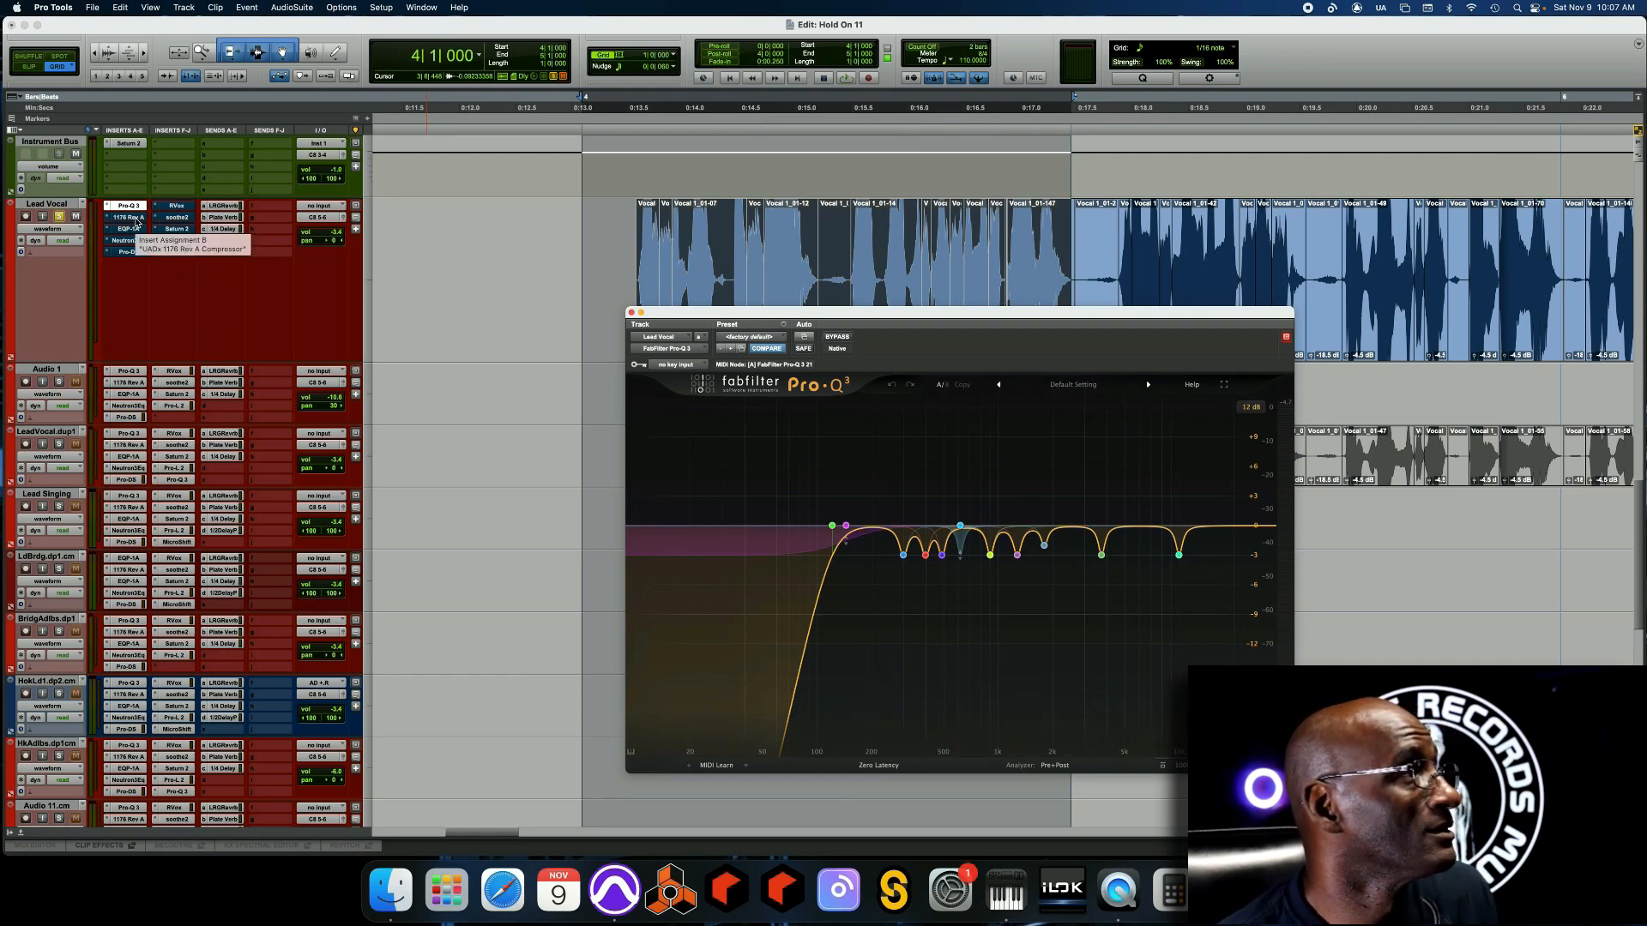
Activate and open the Lead Vocal's 1176 Rev A compressor, compare it active and bypassed during playback, and leave it active
{"action": "left_click", "coordinate": [137, 220], "text": "super"}
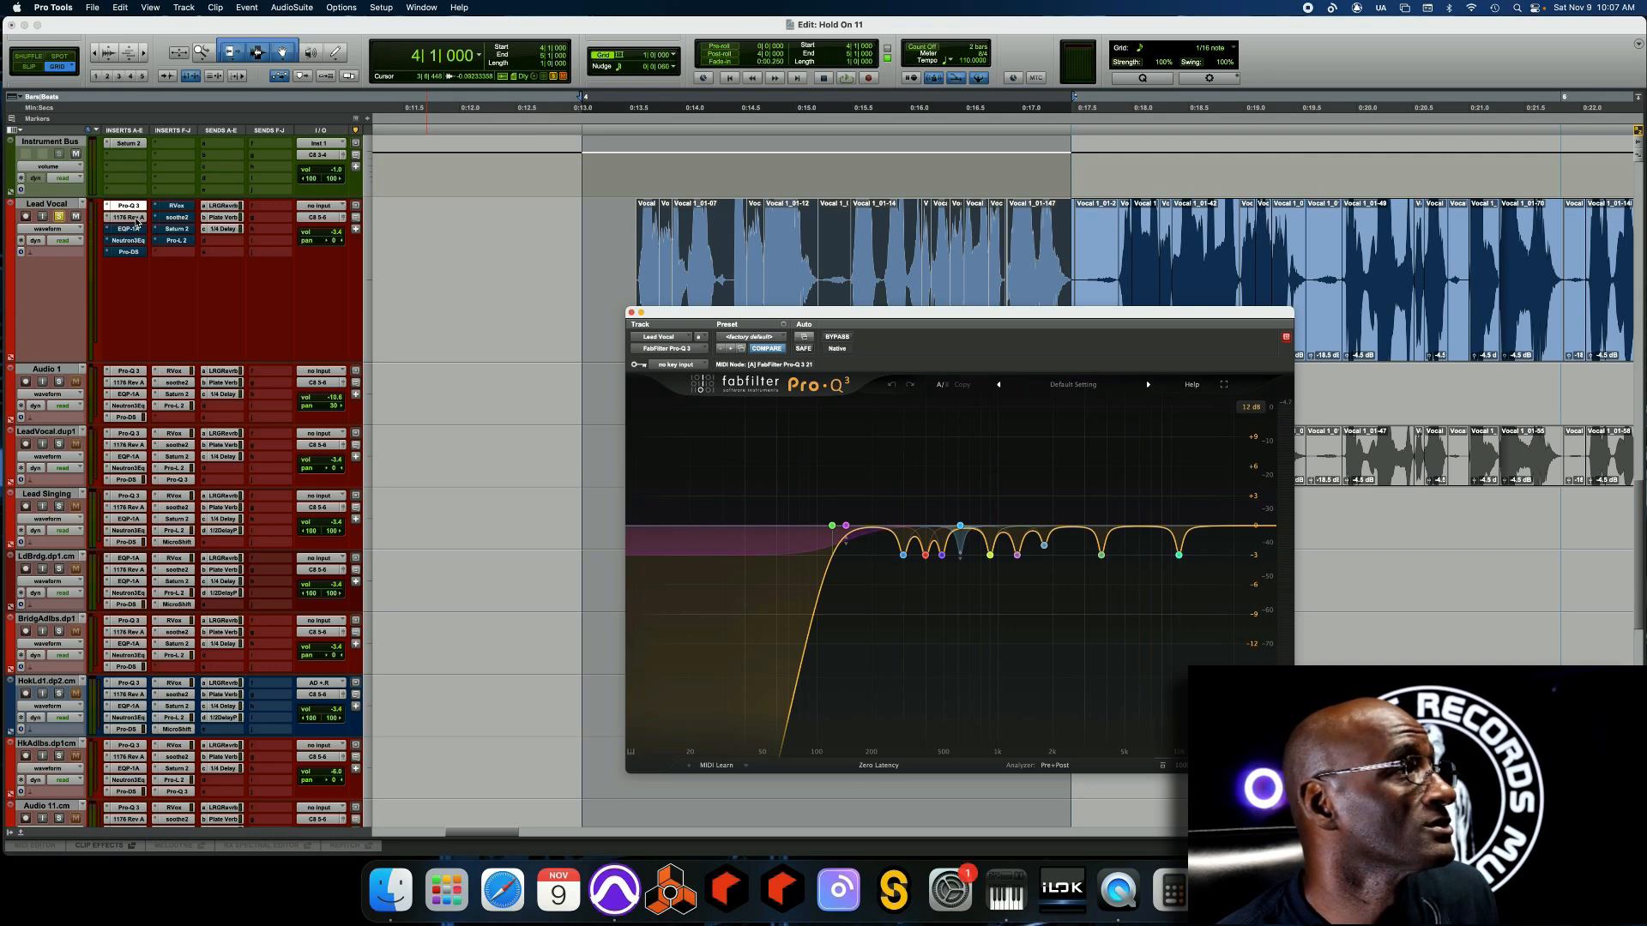
{"action": "left_click", "coordinate": [137, 220]}
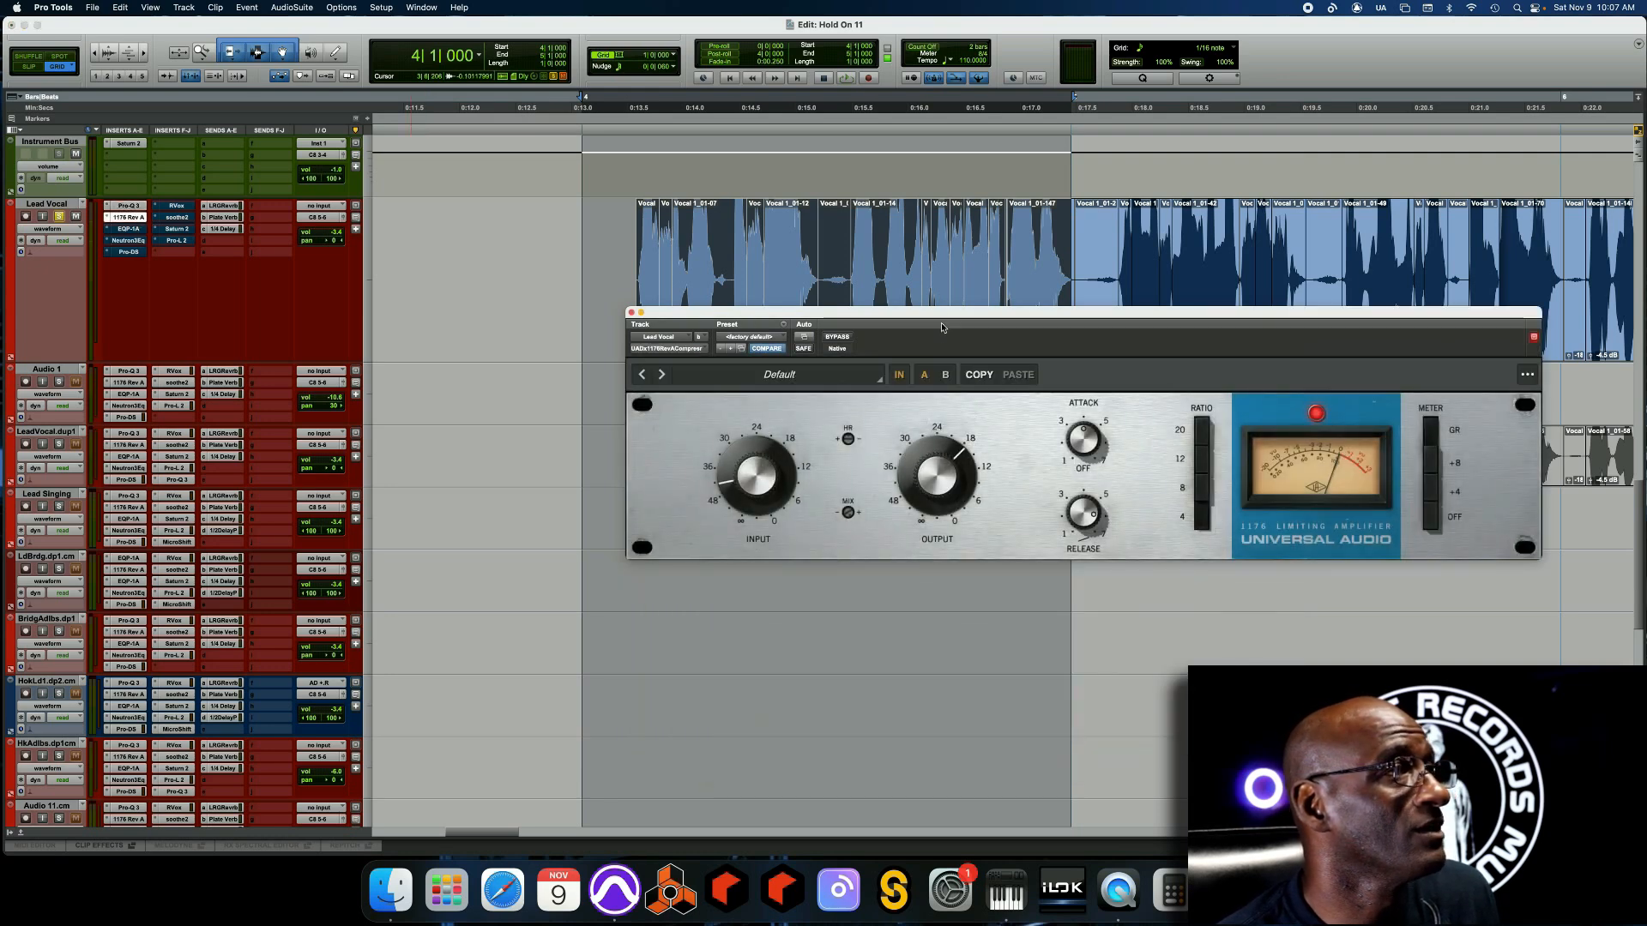
{"action": "left_click_drag", "start_coordinate": [943, 317], "coordinate": [824, 418]}
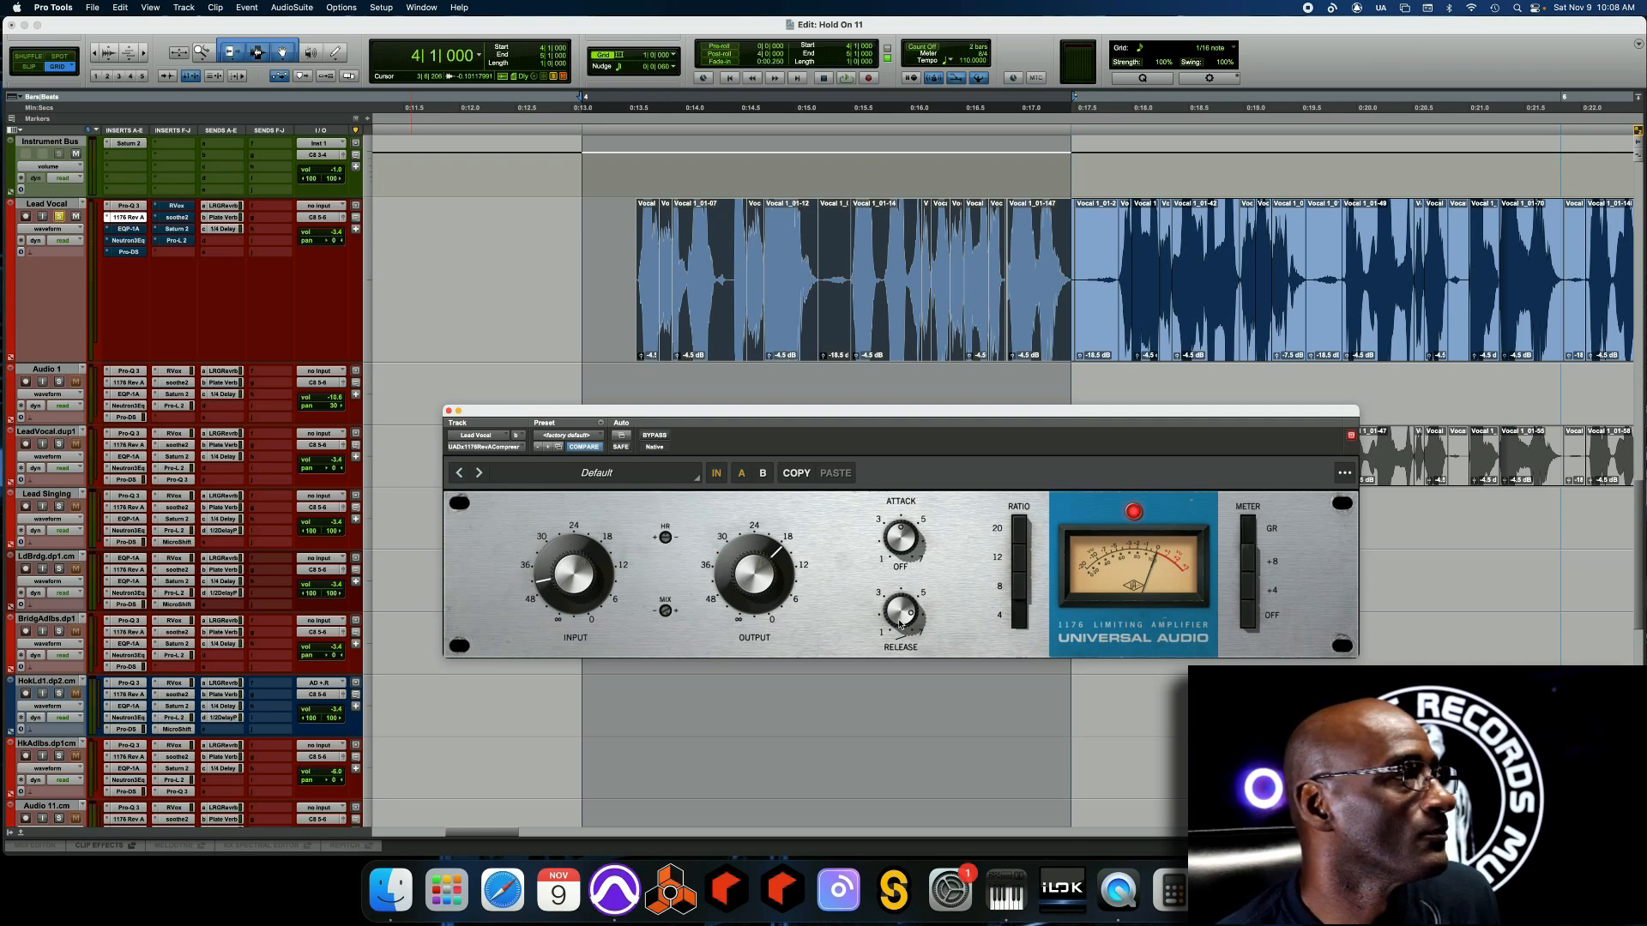
{"action": "key", "text": "space"}
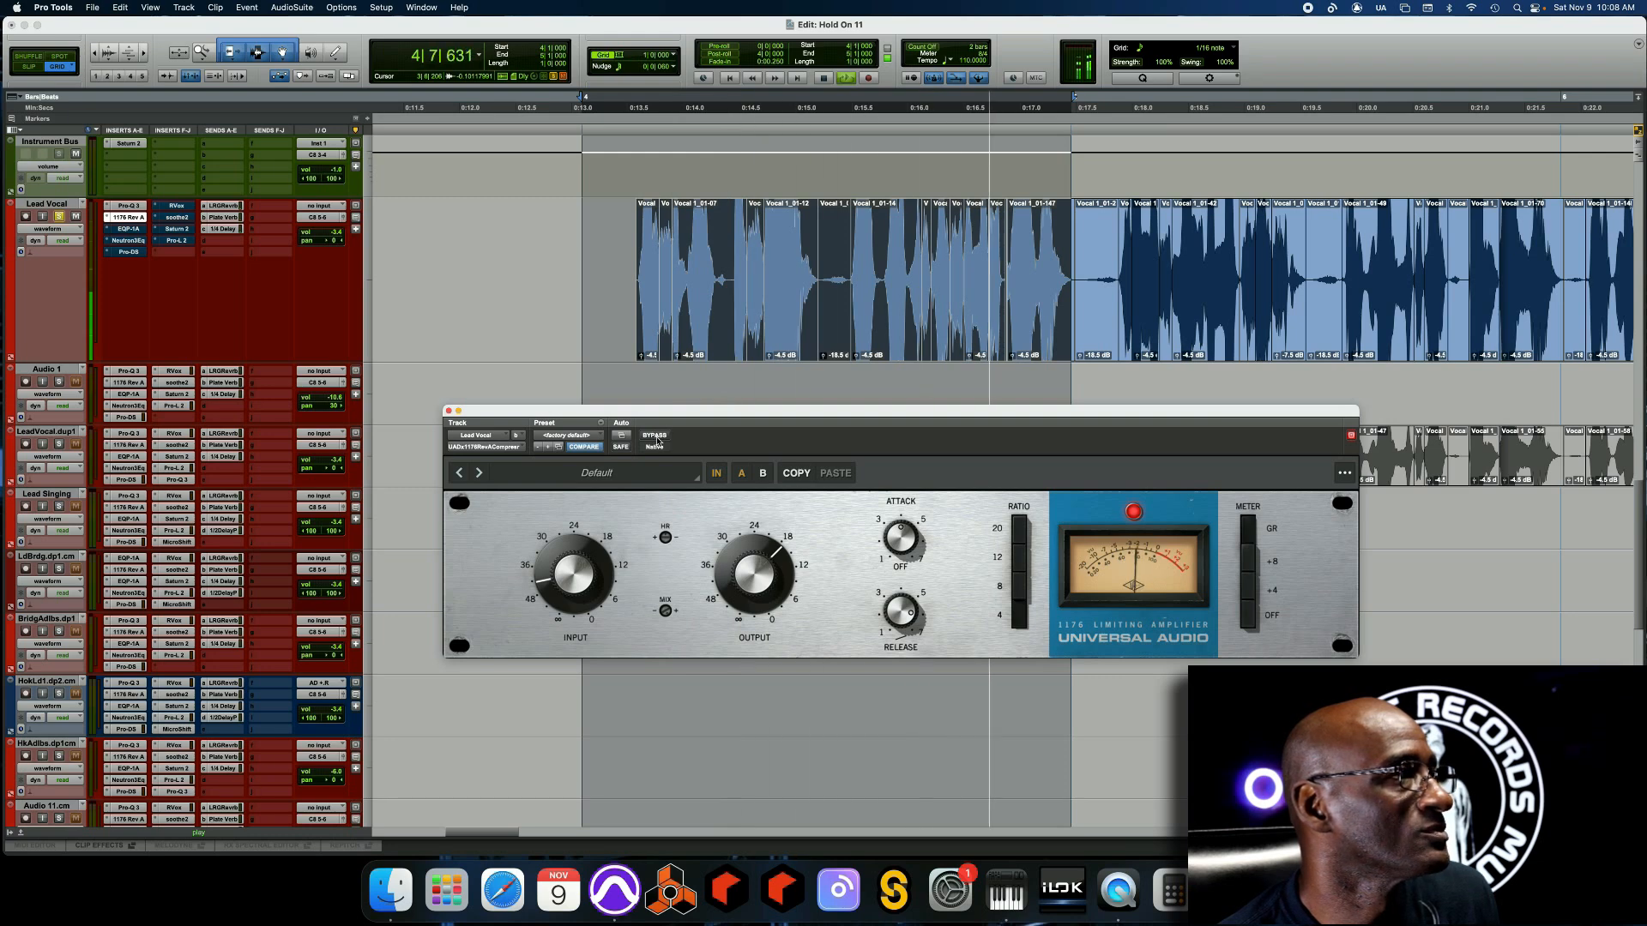
{"action": "left_click", "coordinate": [655, 436]}
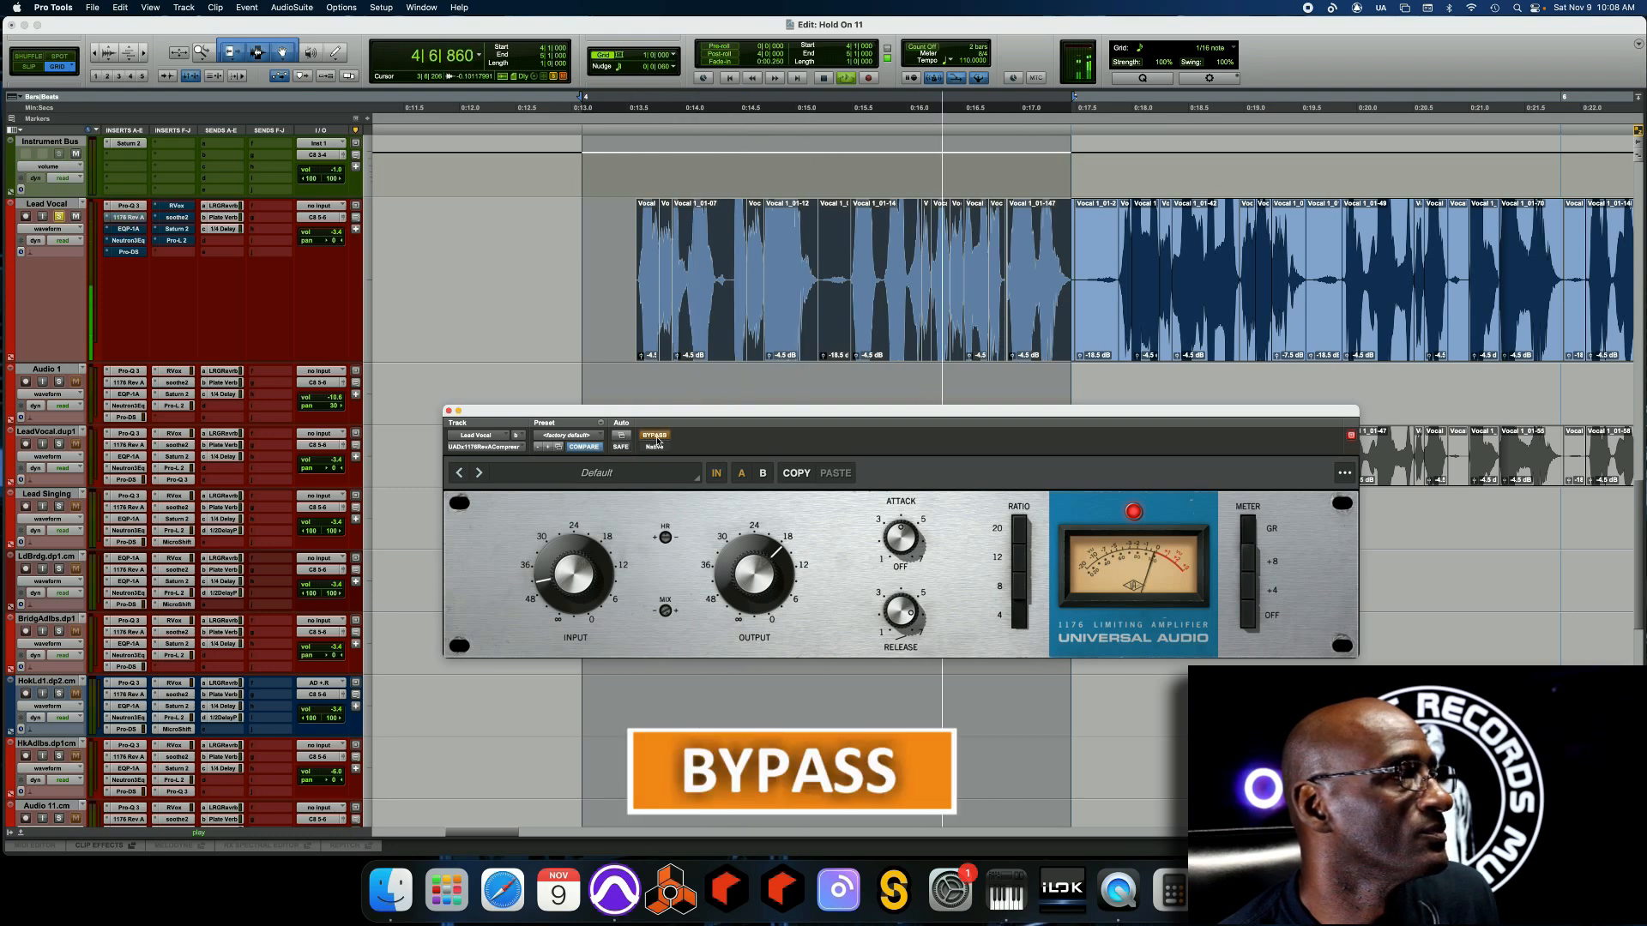
{"action": "left_click", "coordinate": [655, 438]}
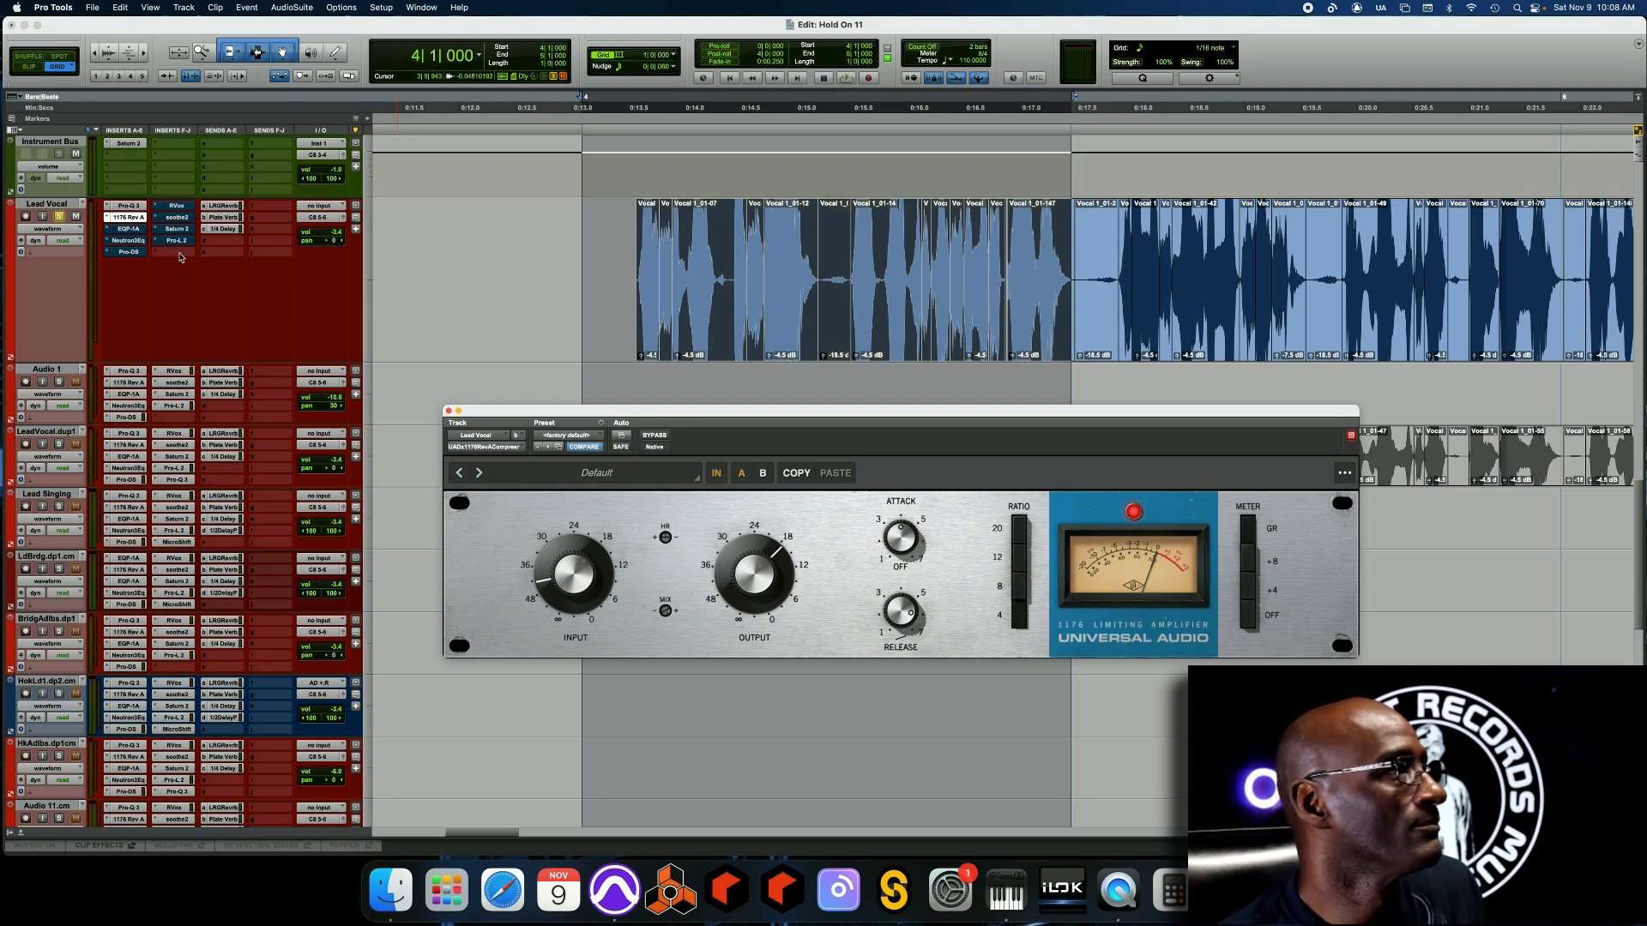
Activate the Lead Vocal's Pultec EQP-1A, compare it active and bypassed during playback, leave it active and close the plug-in
{"action": "left_click", "coordinate": [140, 230]}
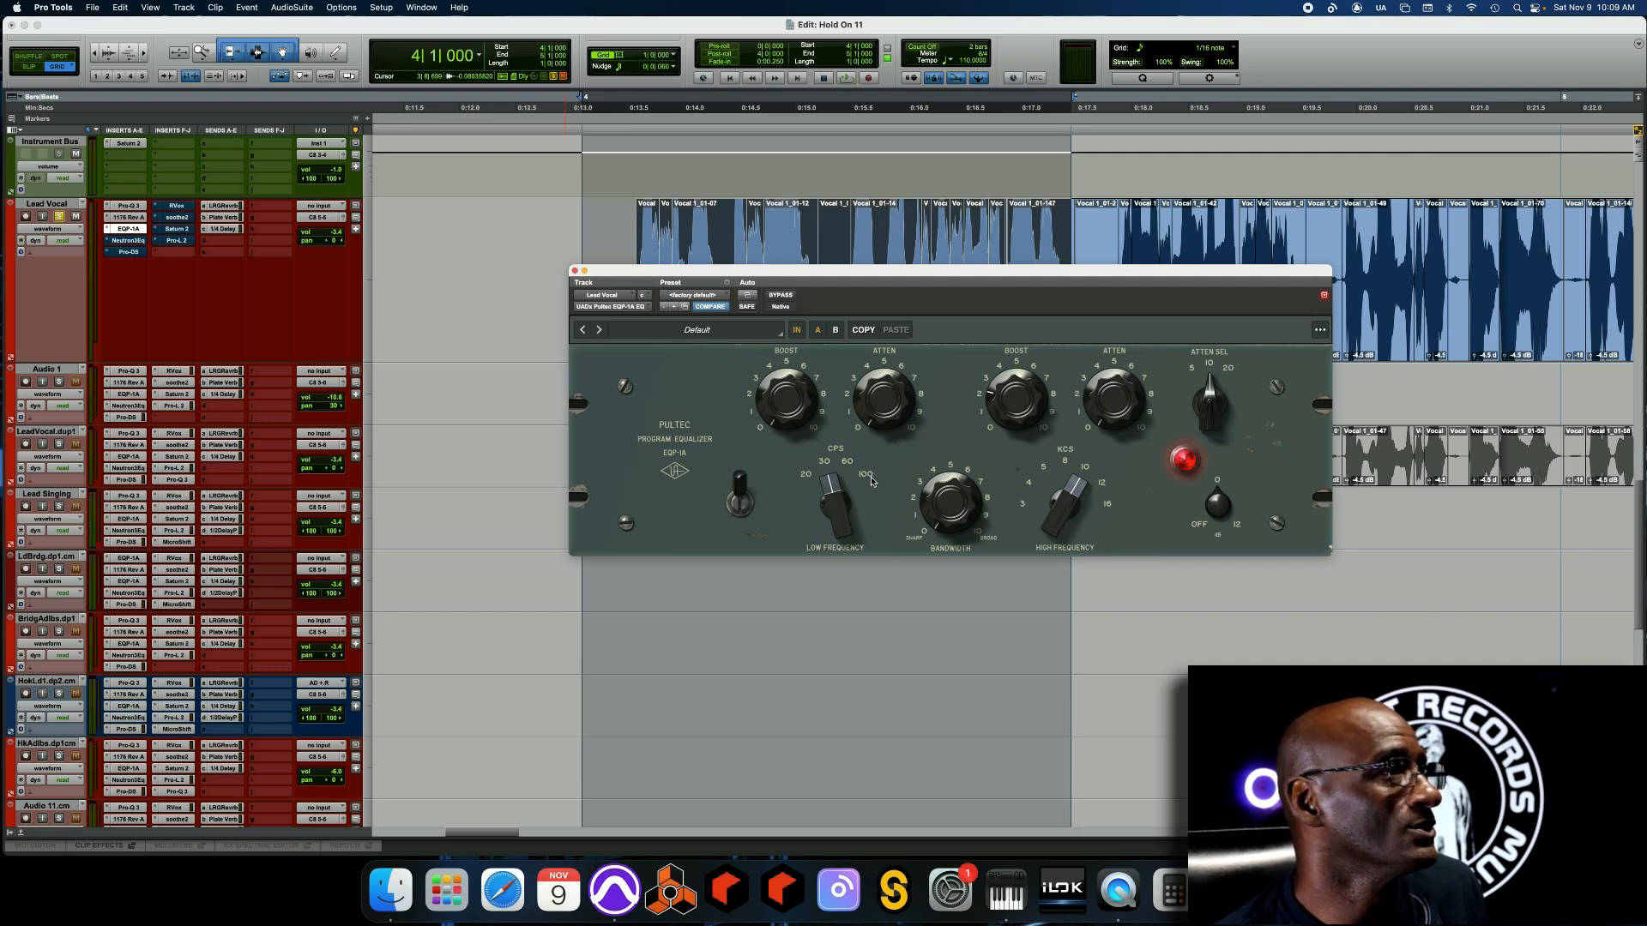
{"action": "key", "text": "space"}
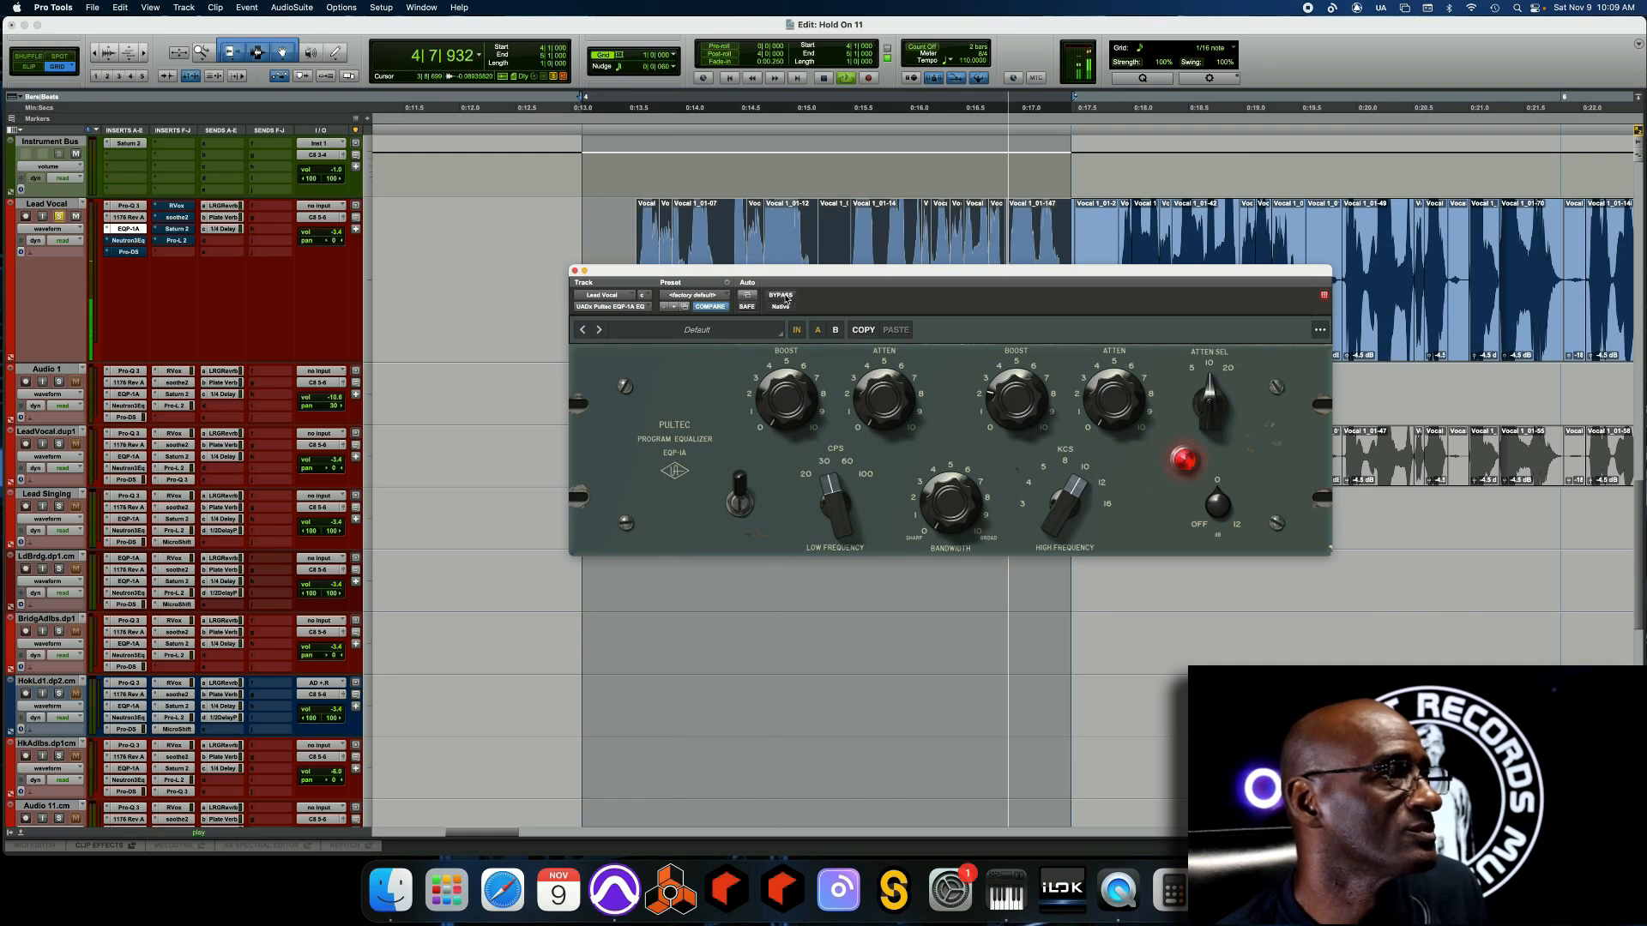
{"action": "left_click", "coordinate": [783, 296]}
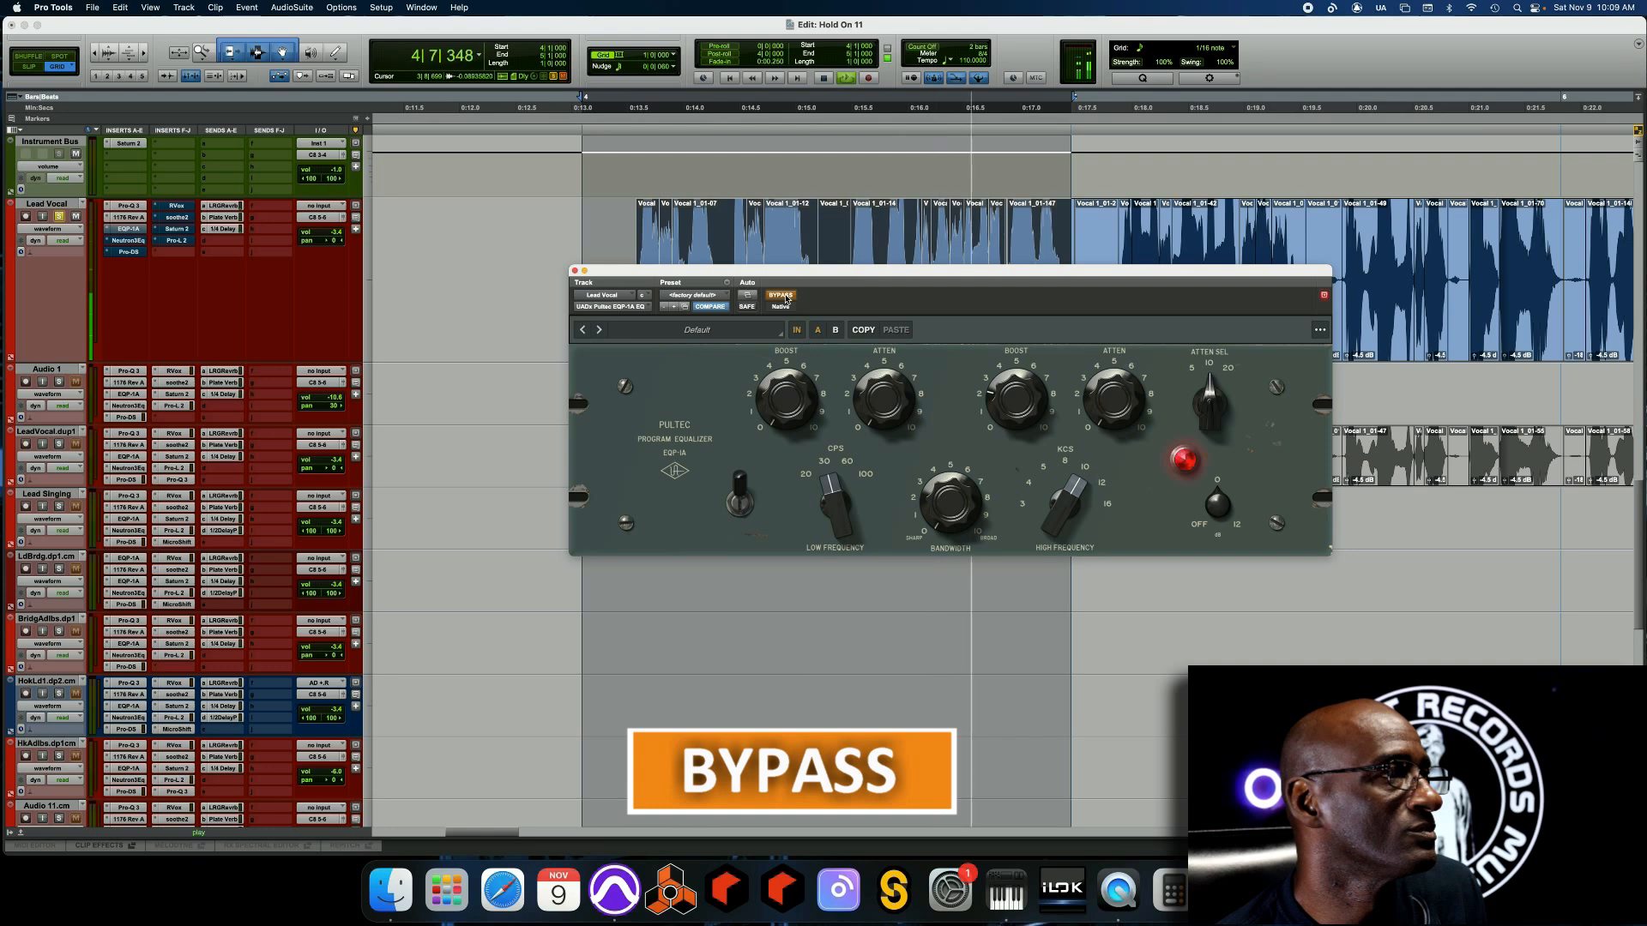
{"action": "left_click", "coordinate": [782, 296]}
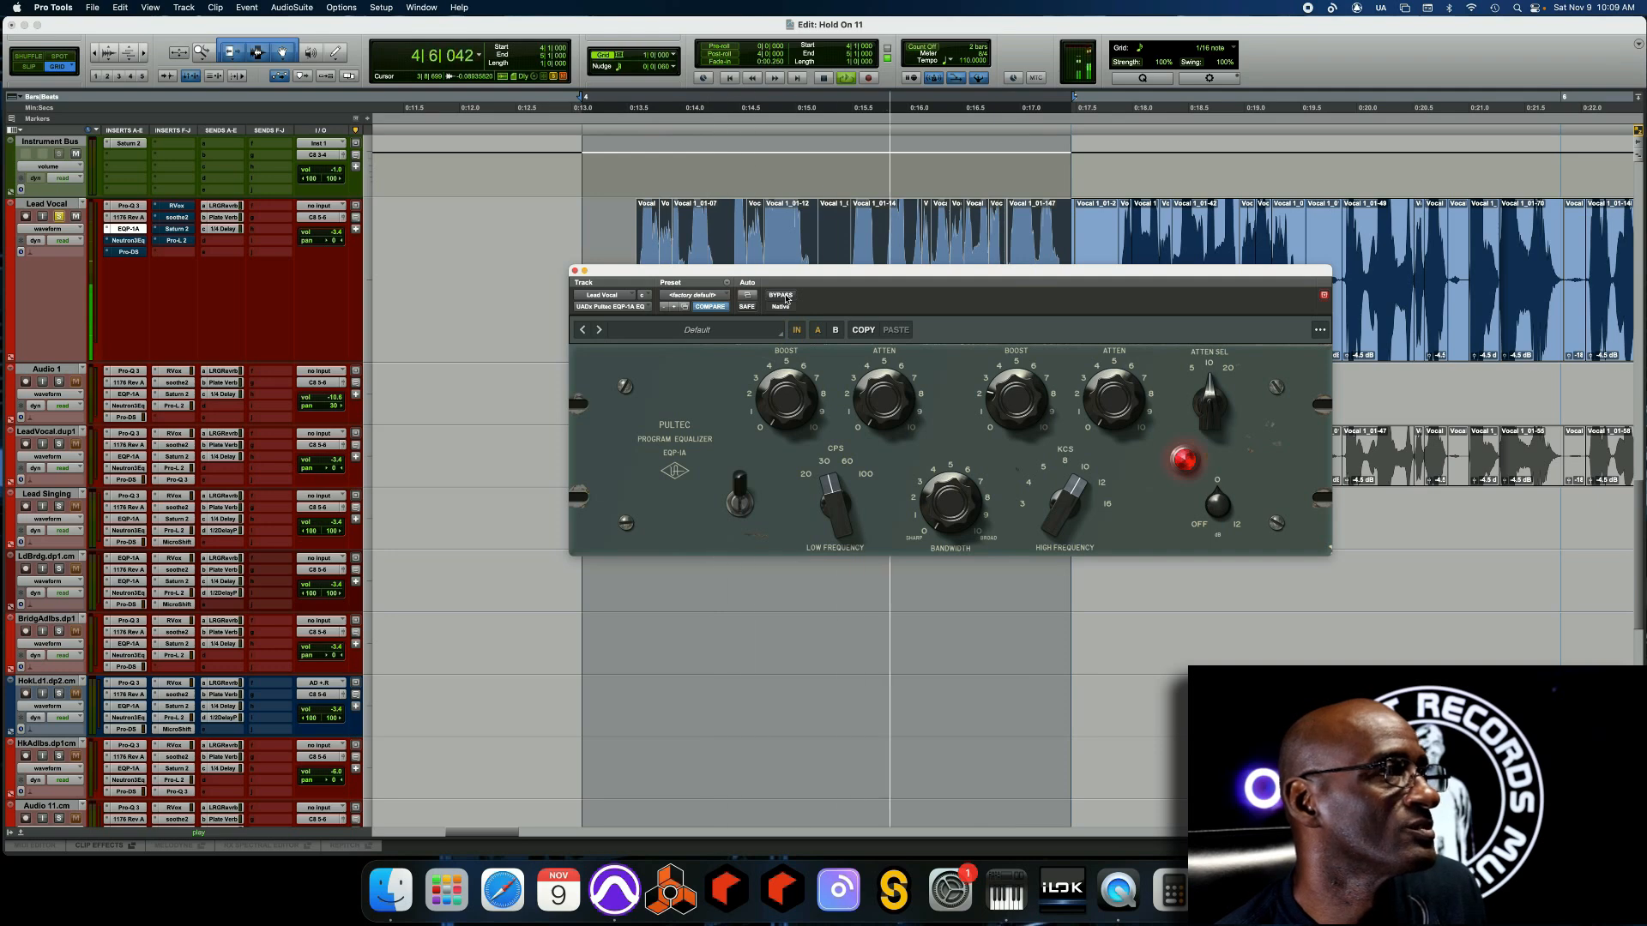
{"action": "key", "text": "space"}
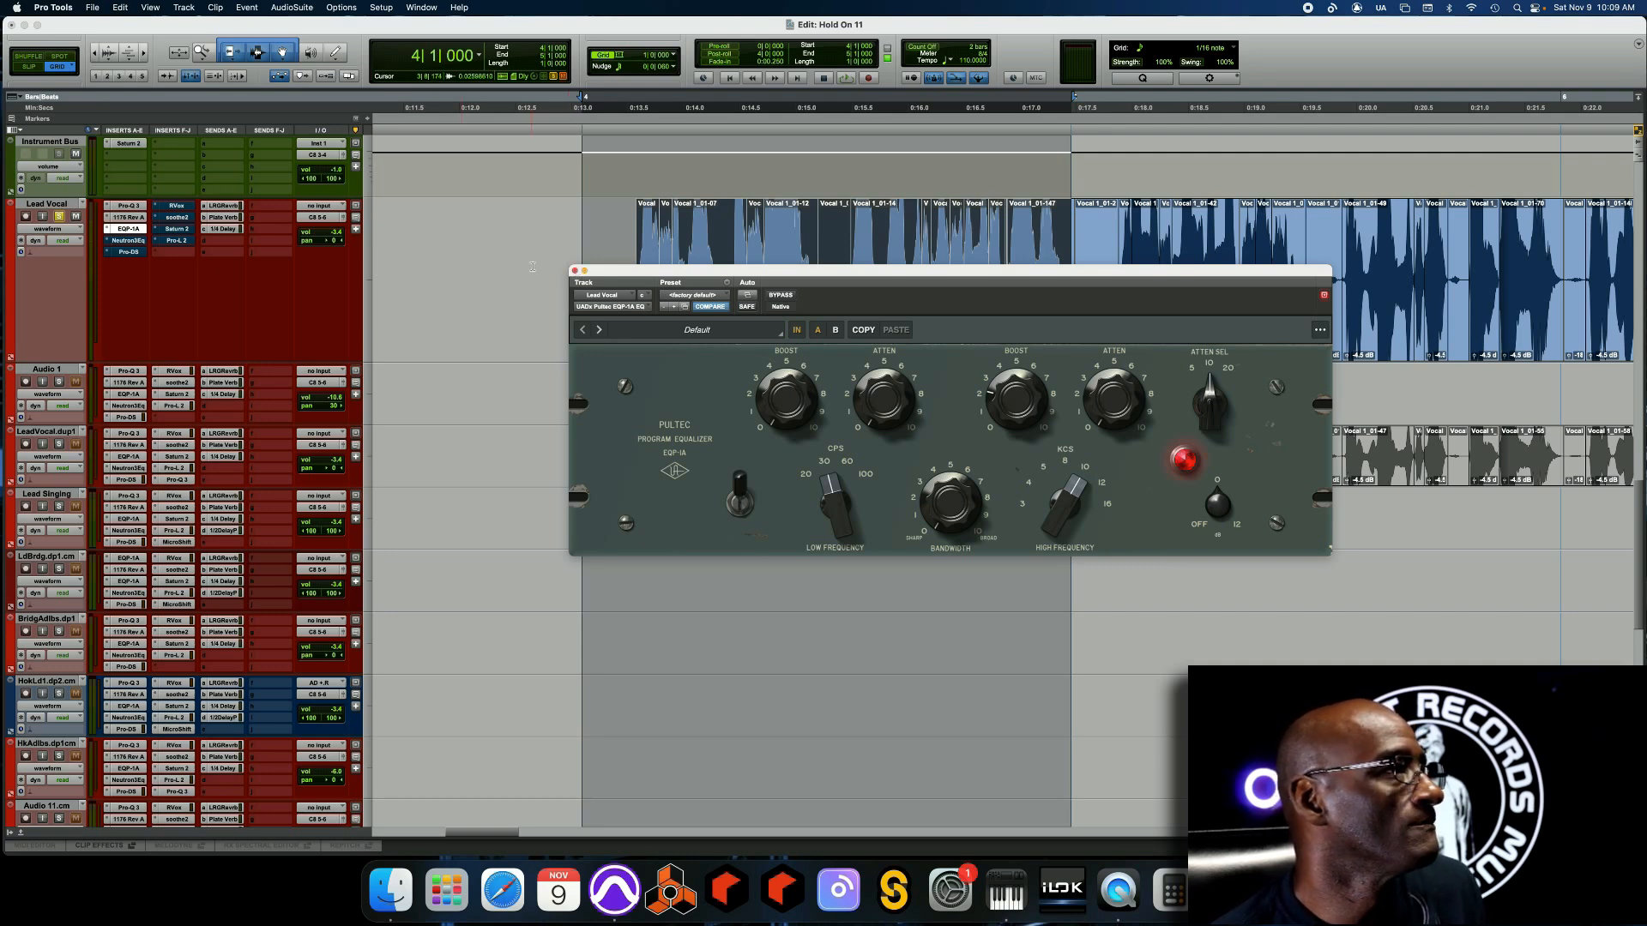
{"action": "left_click", "coordinate": [573, 271]}
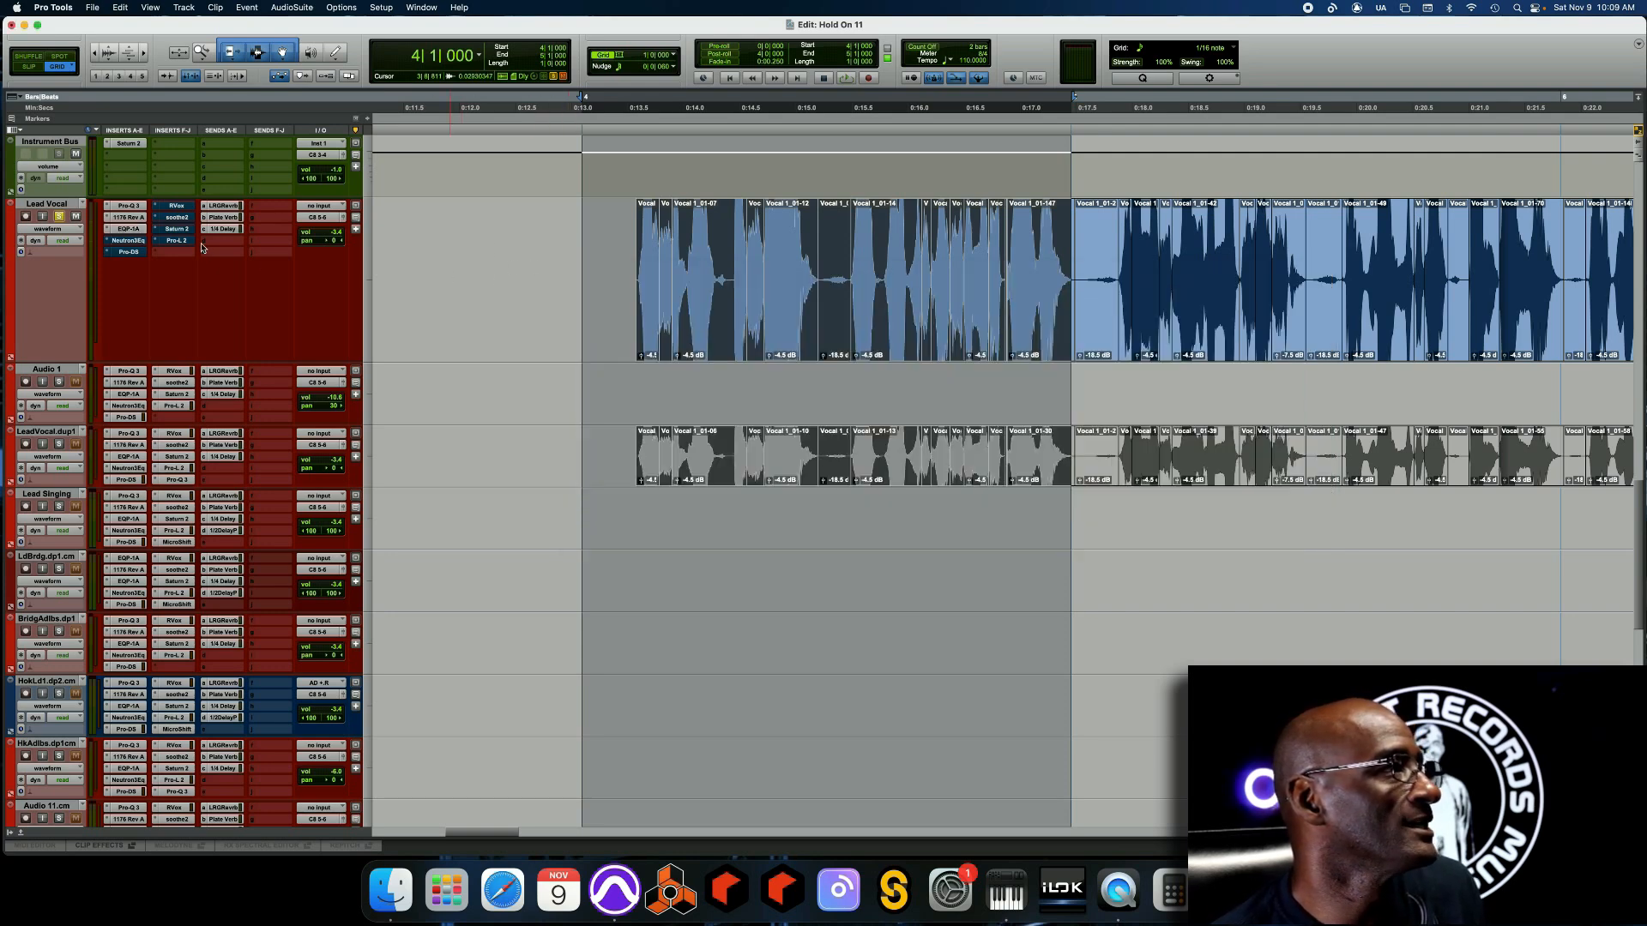
Activate the Lead Vocal's Neutron 3 Equalizer, compare it active and bypassed during playback, leave it active and close the plug-in
{"action": "left_click", "coordinate": [140, 241]}
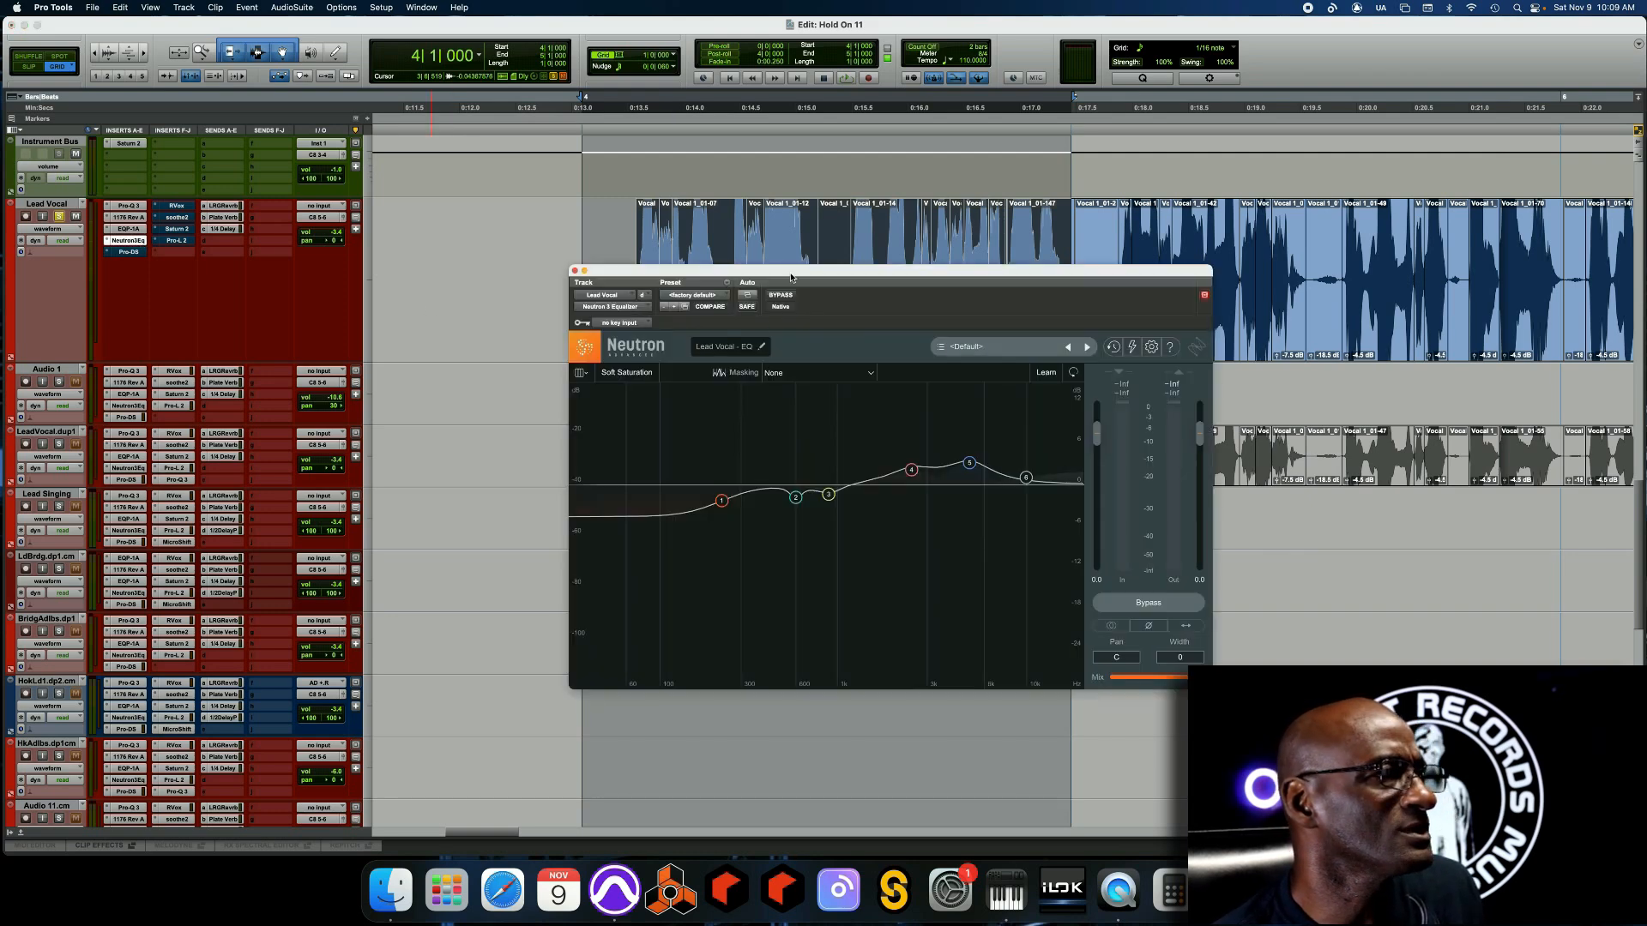
{"action": "left_click_drag", "start_coordinate": [791, 277], "coordinate": [1050, 183]}
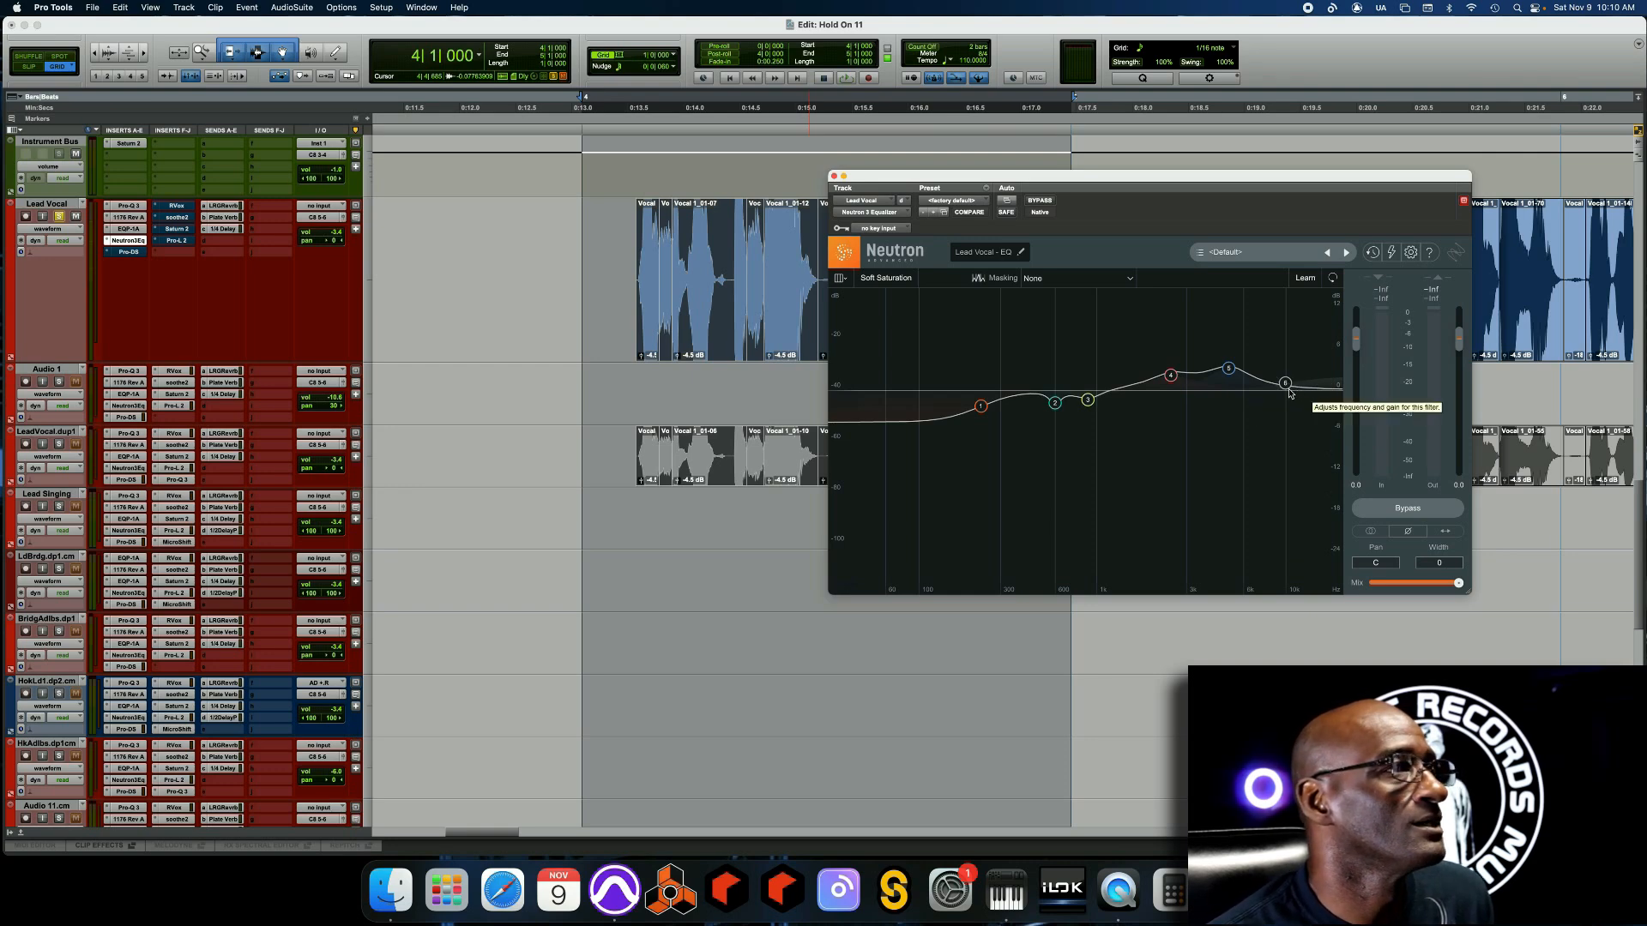
{"action": "key", "text": "space"}
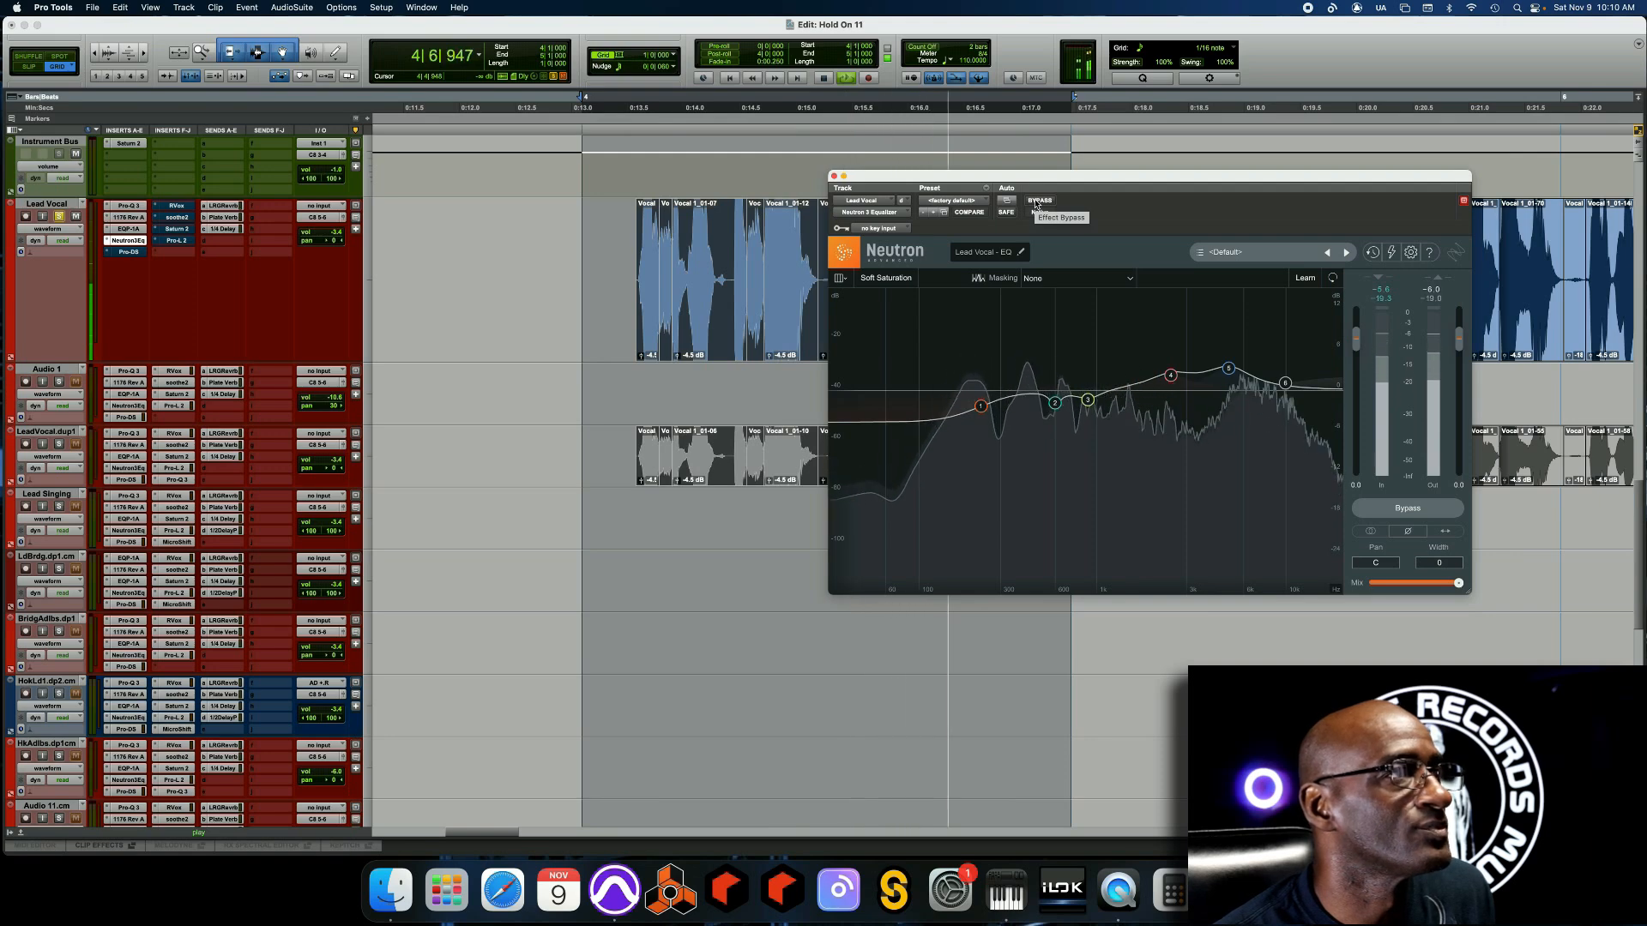
{"action": "left_click", "coordinate": [1038, 202]}
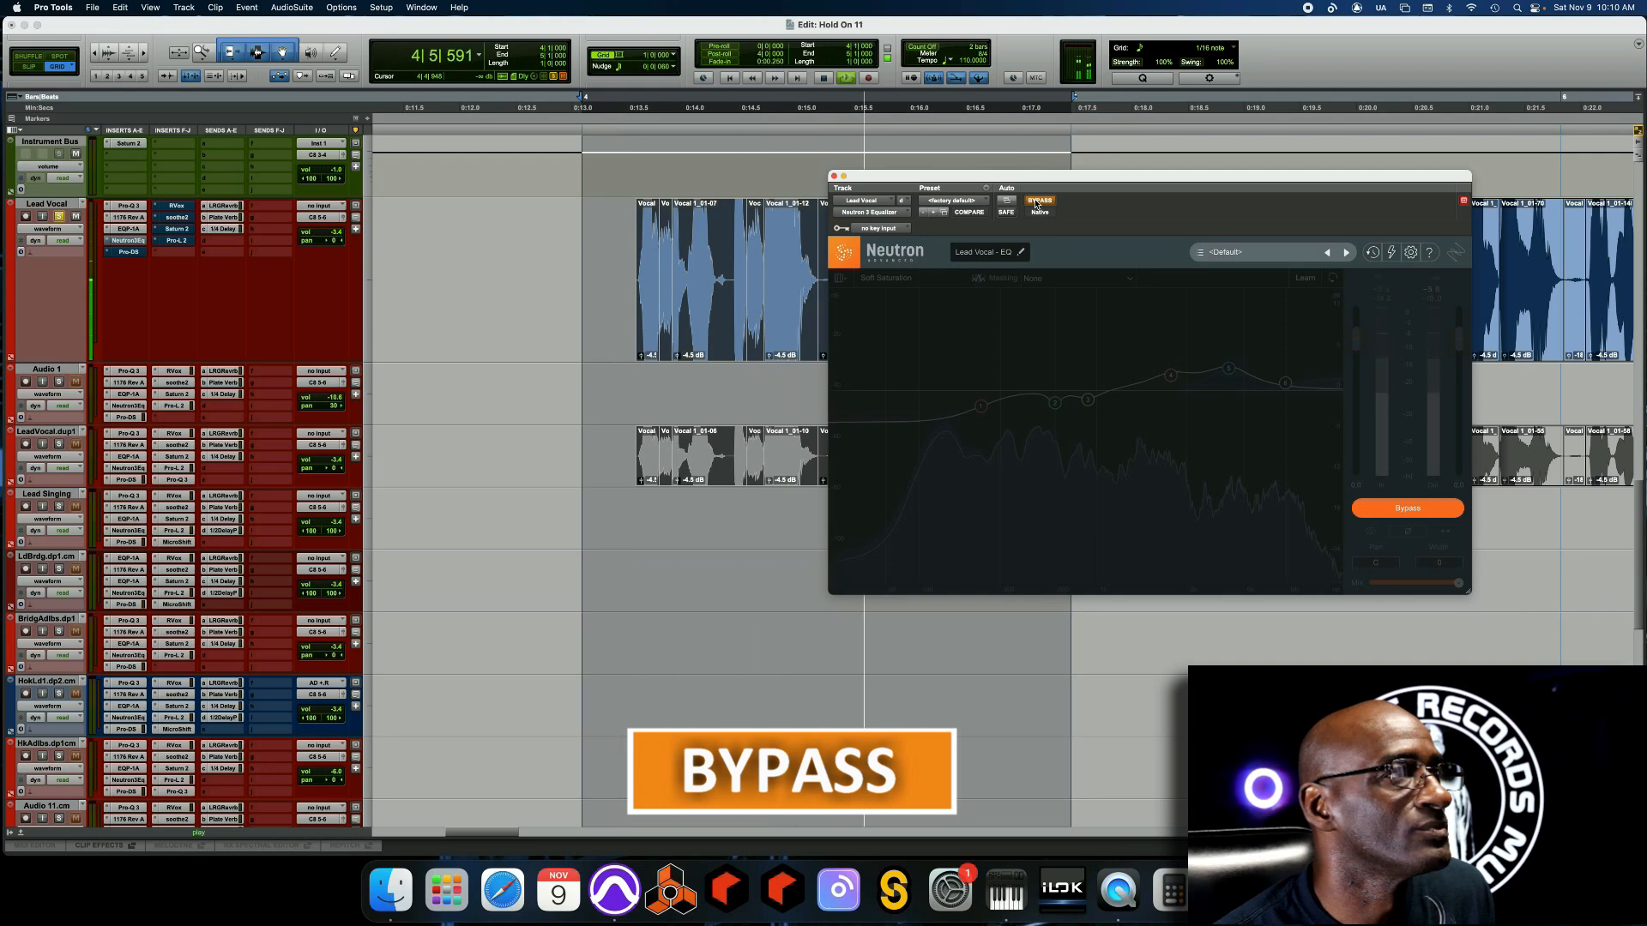
{"action": "left_click", "coordinate": [1036, 203]}
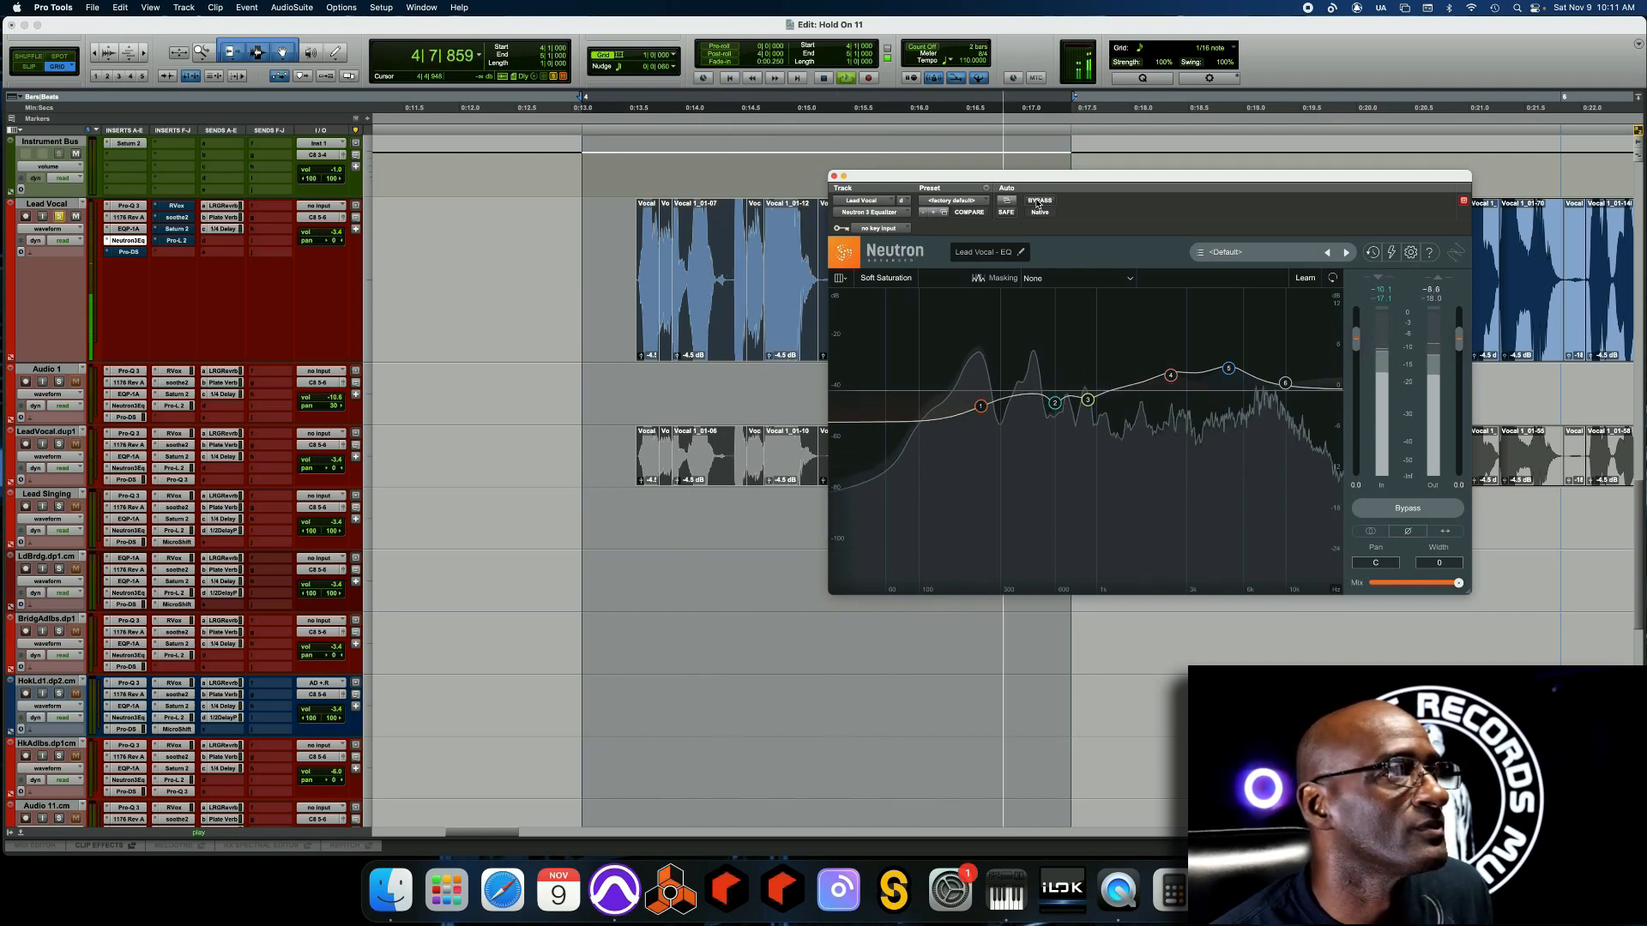
{"action": "key", "text": "space"}
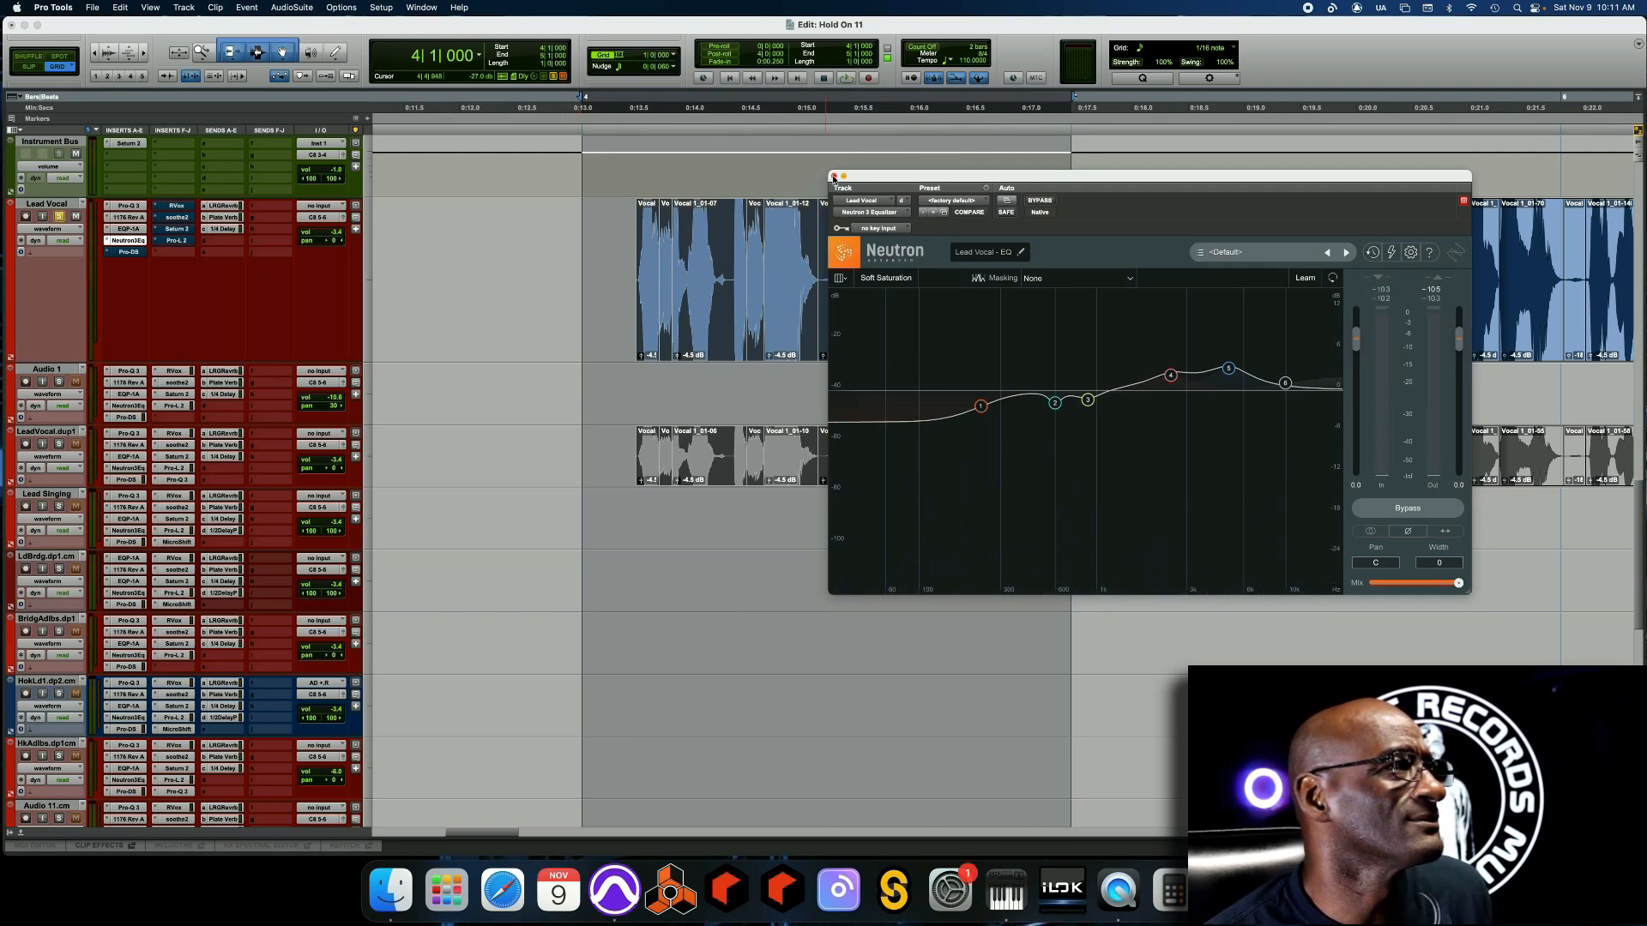
{"action": "left_click", "coordinate": [834, 178]}
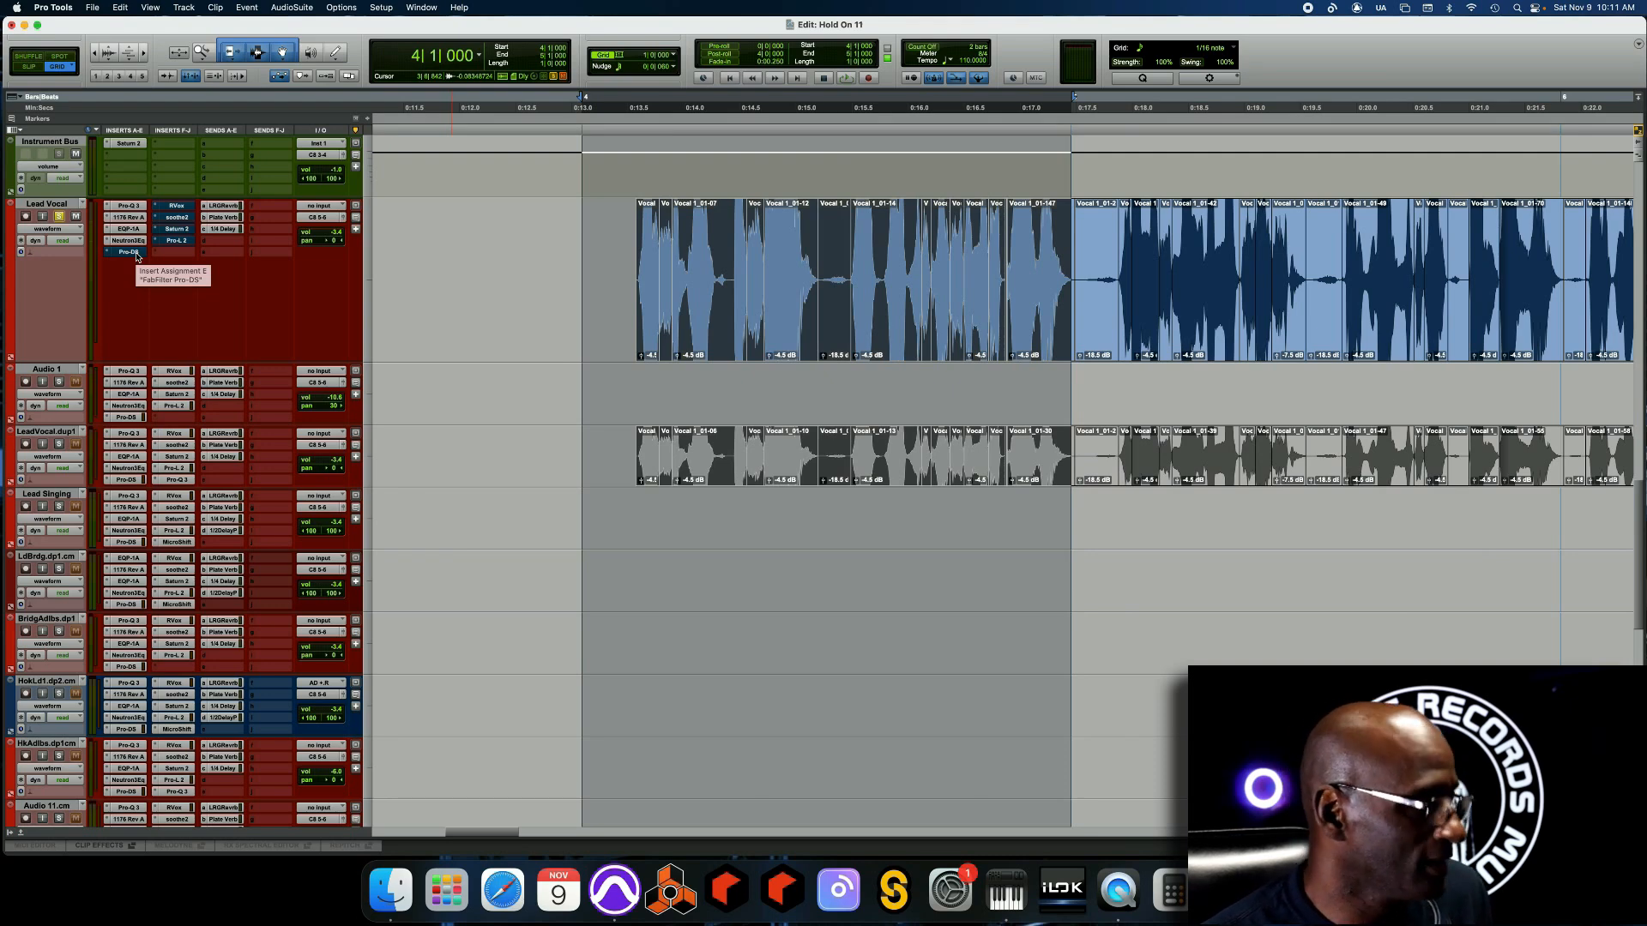
Activate the Lead Vocal's Pro-DS de-esser, compare it active and bypassed during playback, leave it active and close the plug-in
{"action": "left_click", "coordinate": [128, 252]}
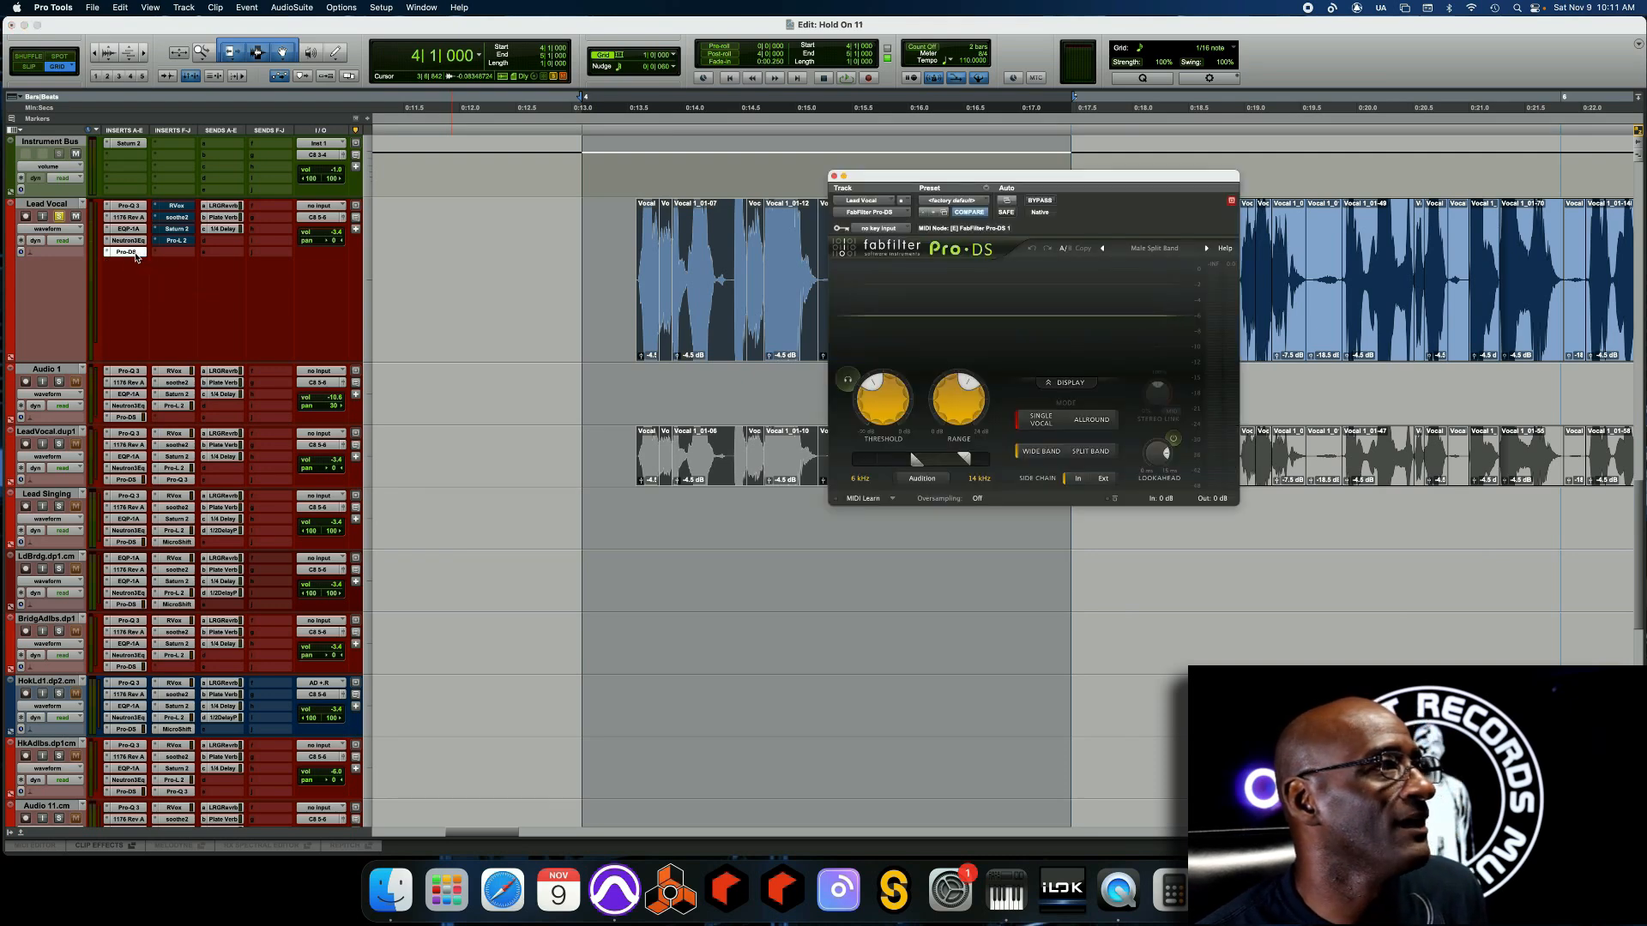
{"action": "left_click_drag", "start_coordinate": [1077, 180], "coordinate": [1268, 127]}
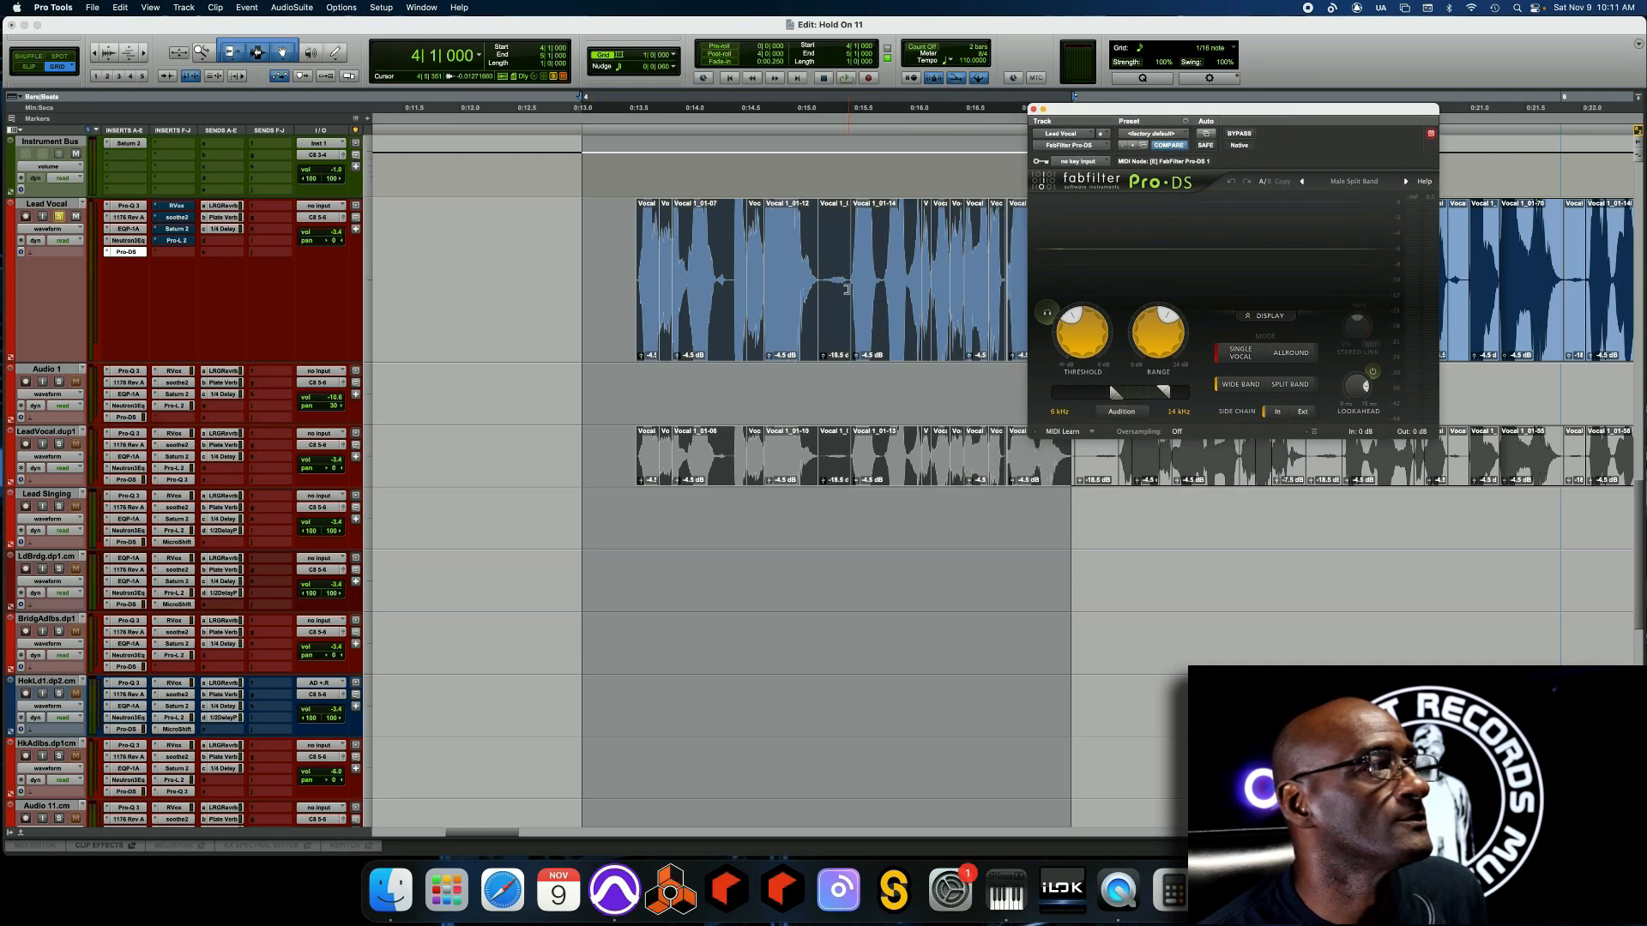
{"action": "key", "text": "space"}
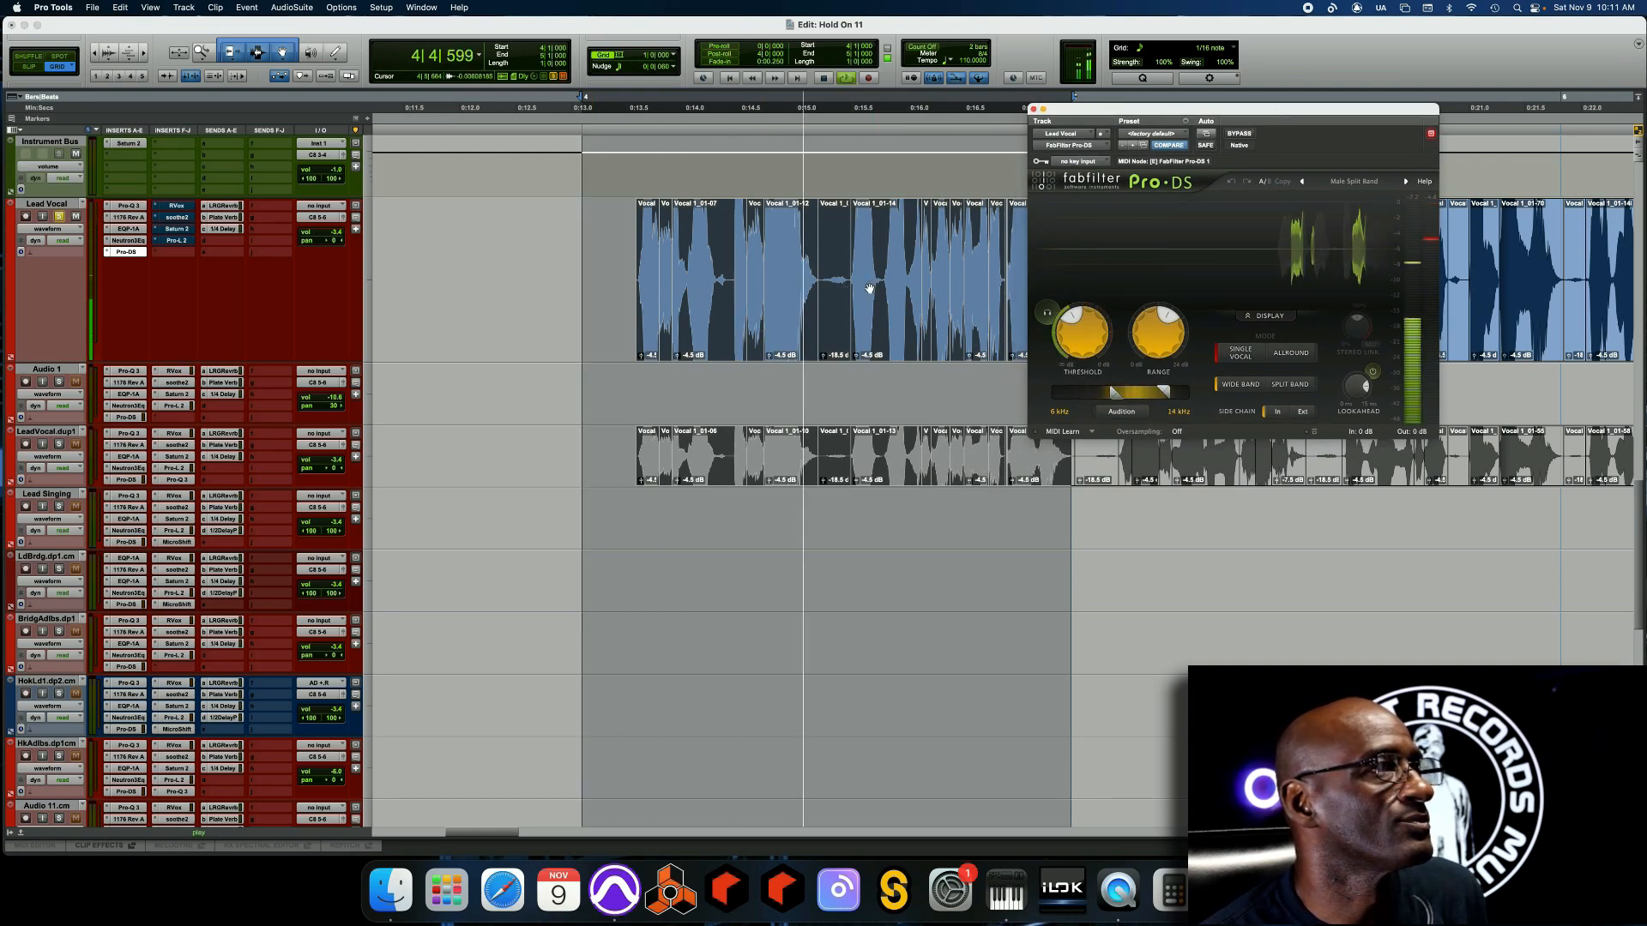
{"action": "left_click", "coordinate": [1240, 133]}
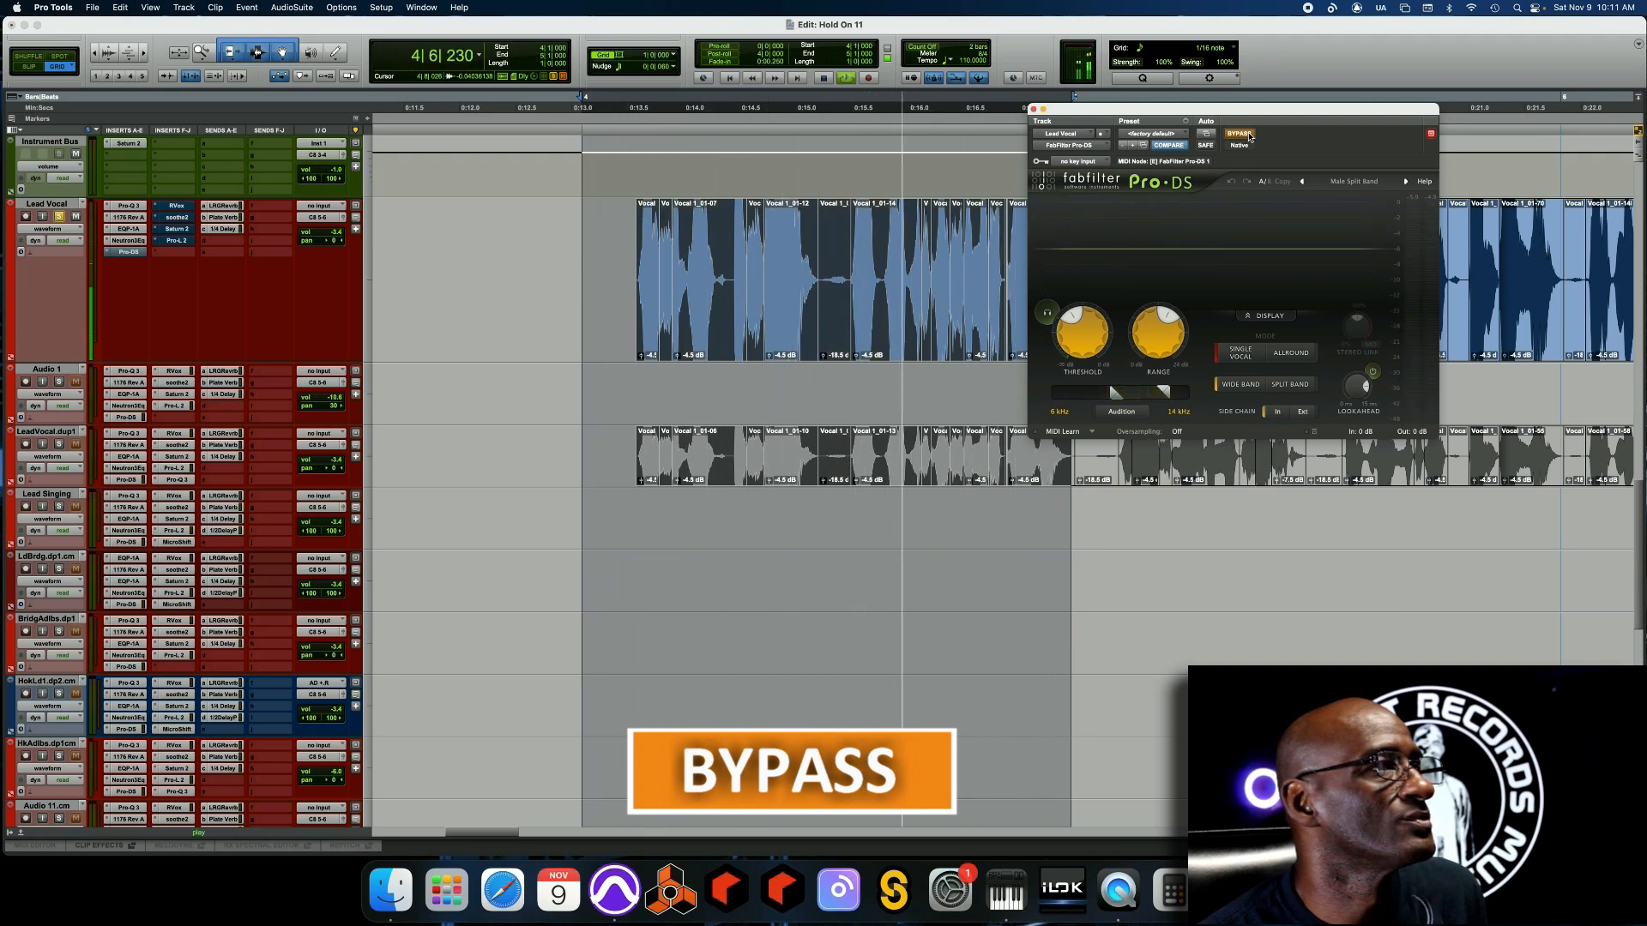
{"action": "left_click", "coordinate": [1239, 134]}
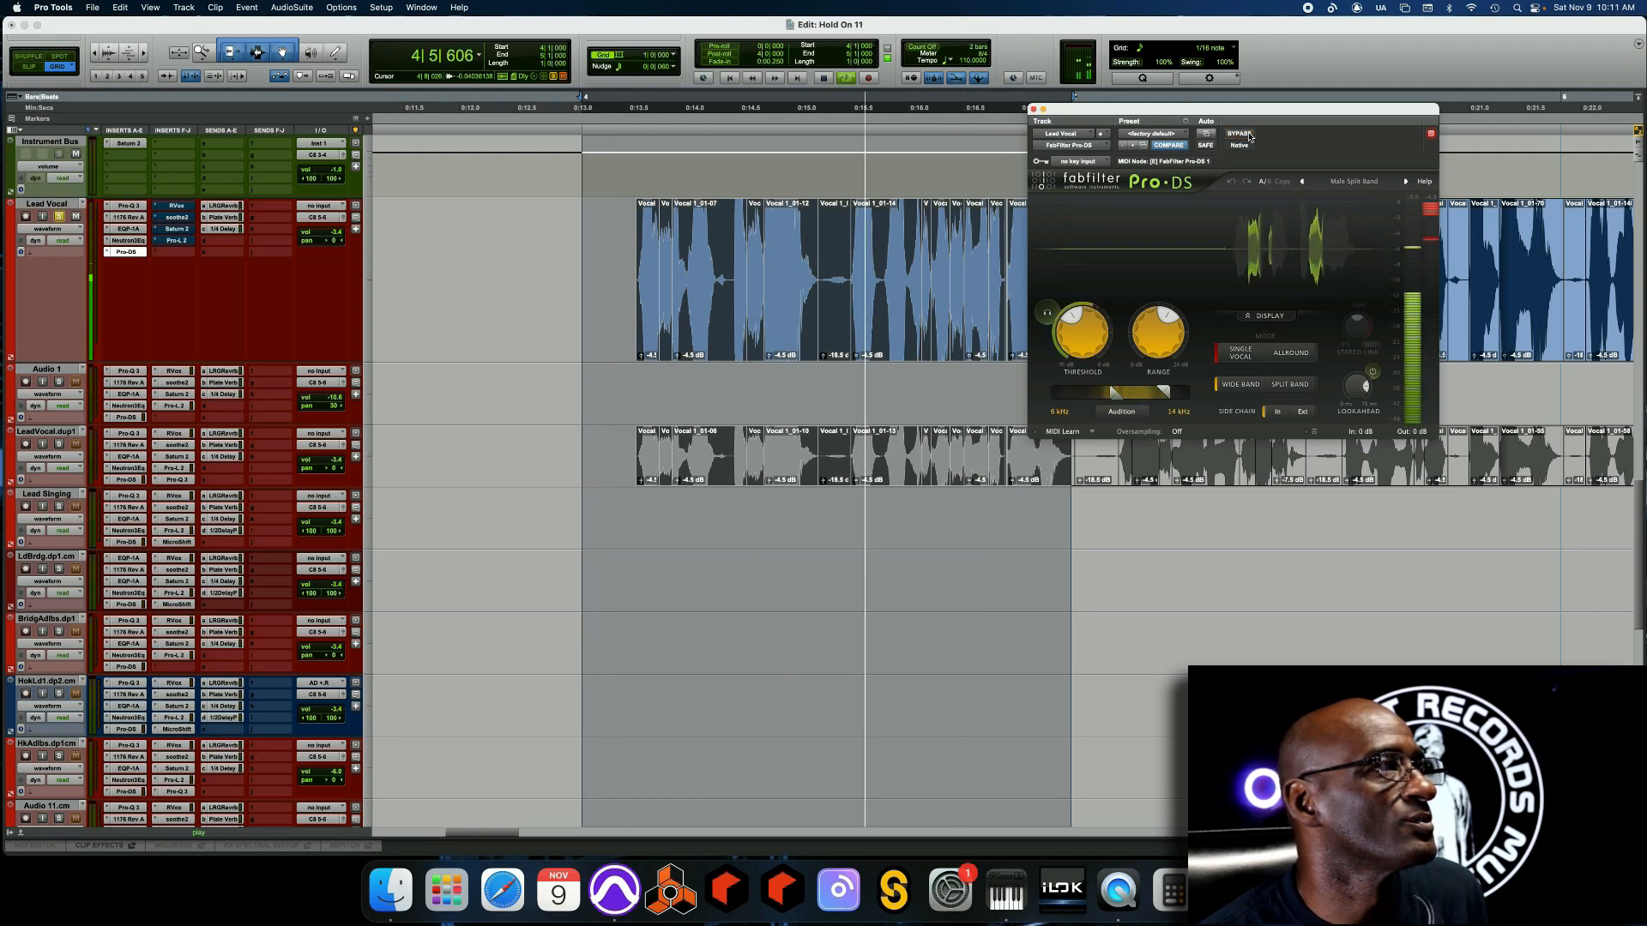
{"action": "key", "text": "space"}
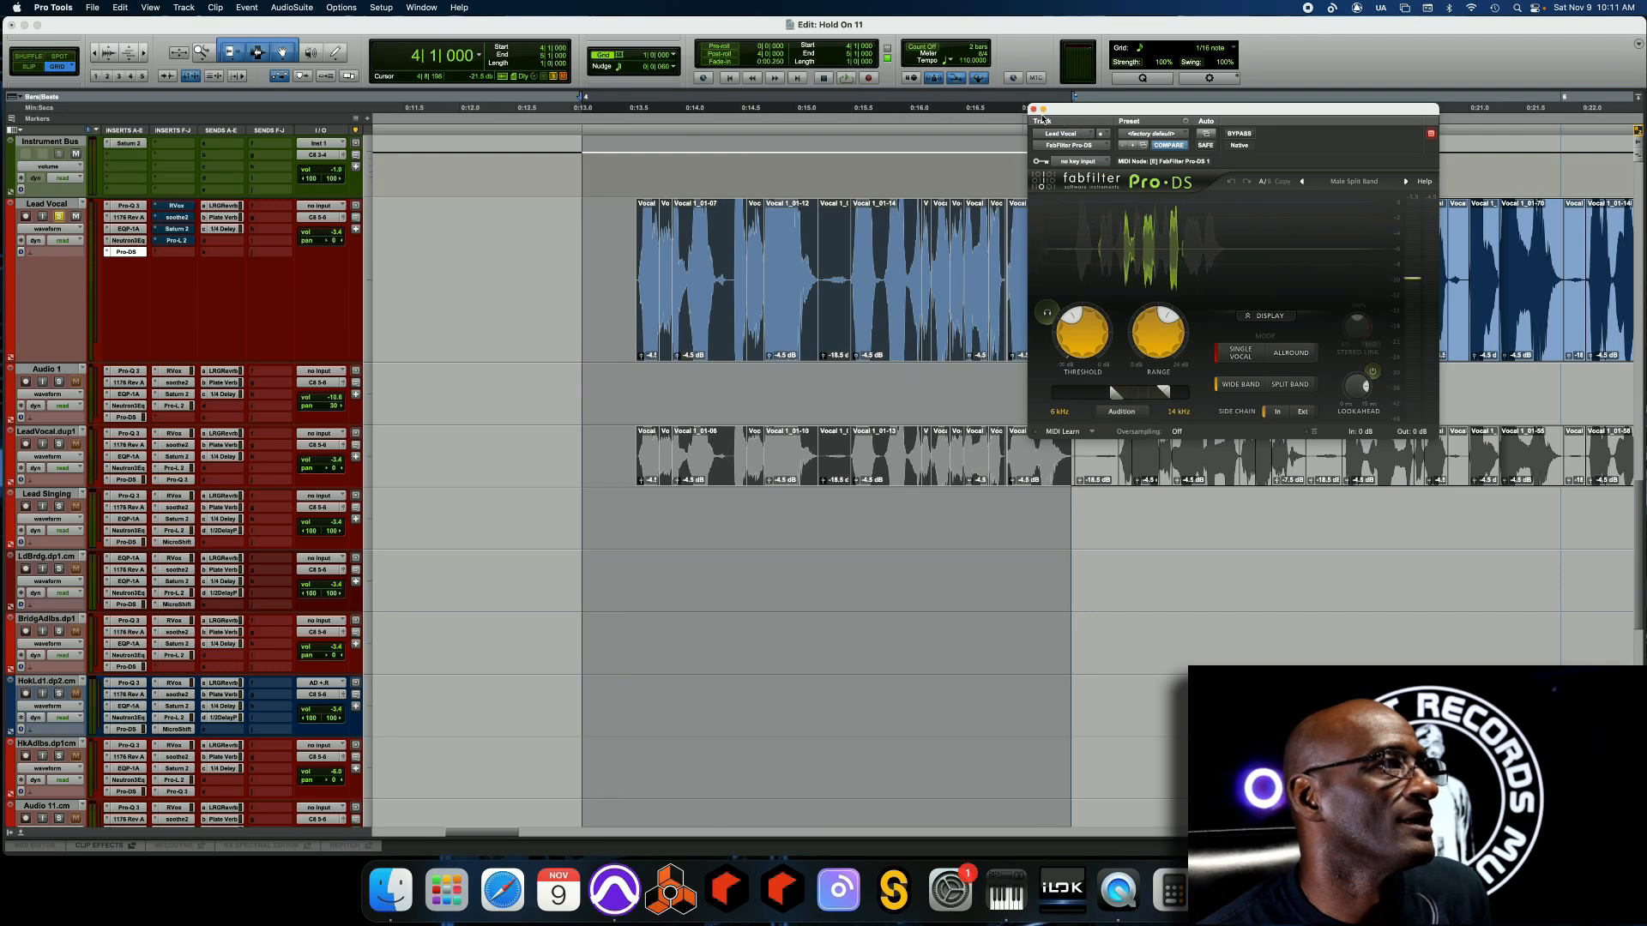
{"action": "left_click", "coordinate": [1033, 108]}
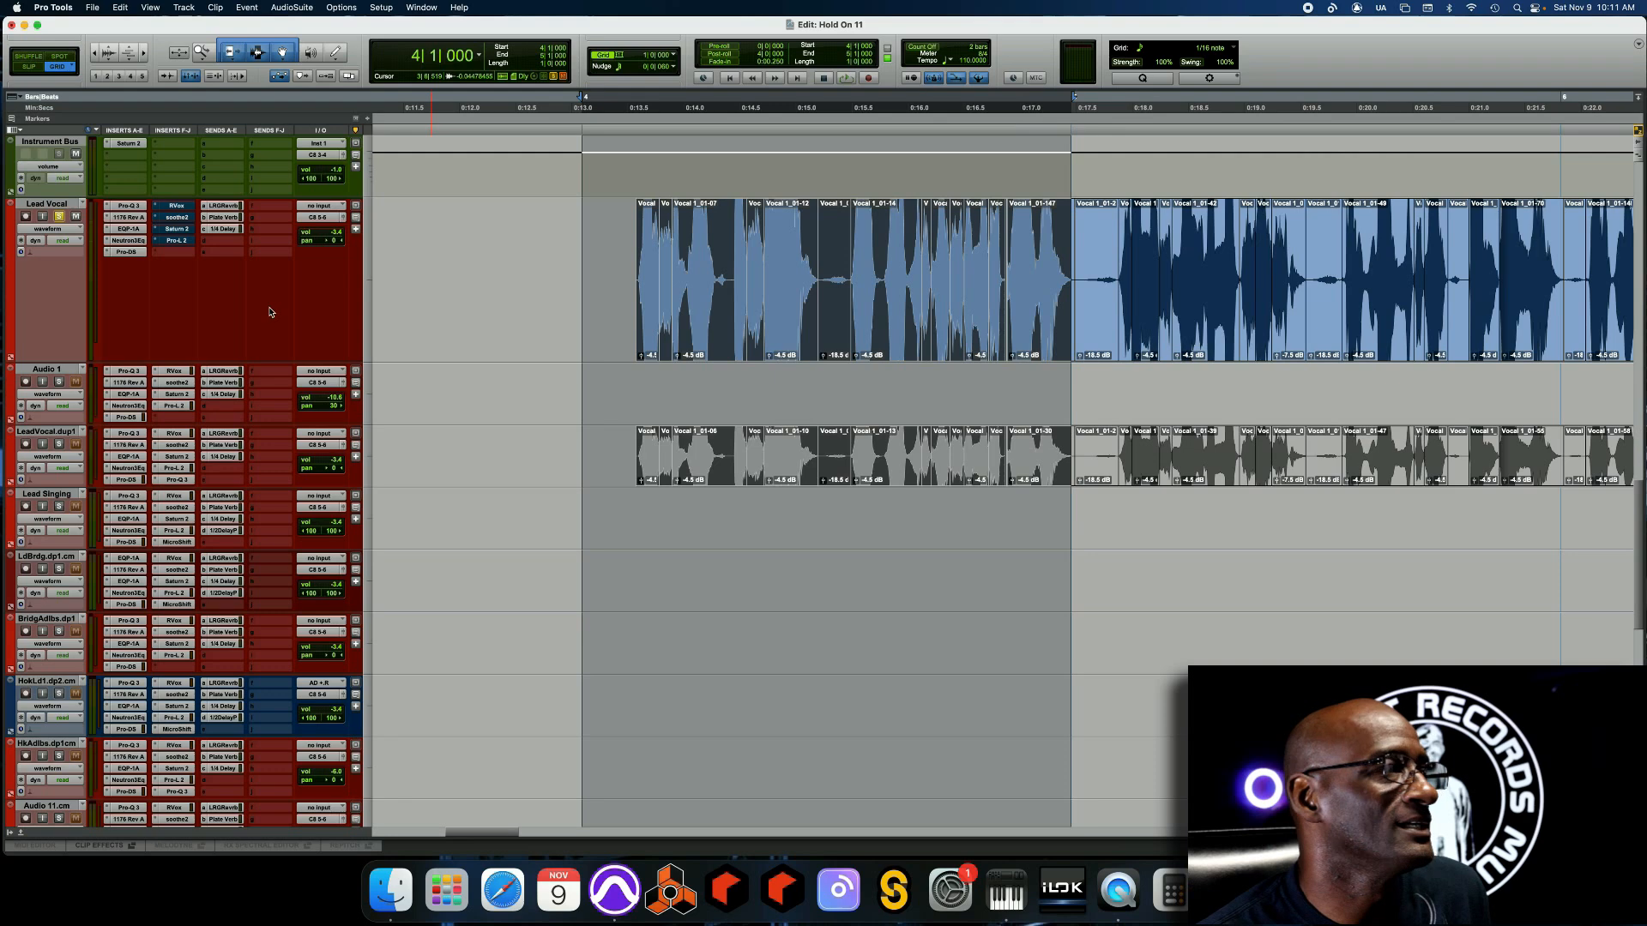
Activate the Lead Vocal's RVox compressor, compare it active and bypassed twice during playback, and leave it active
{"action": "left_click", "coordinate": [182, 208]}
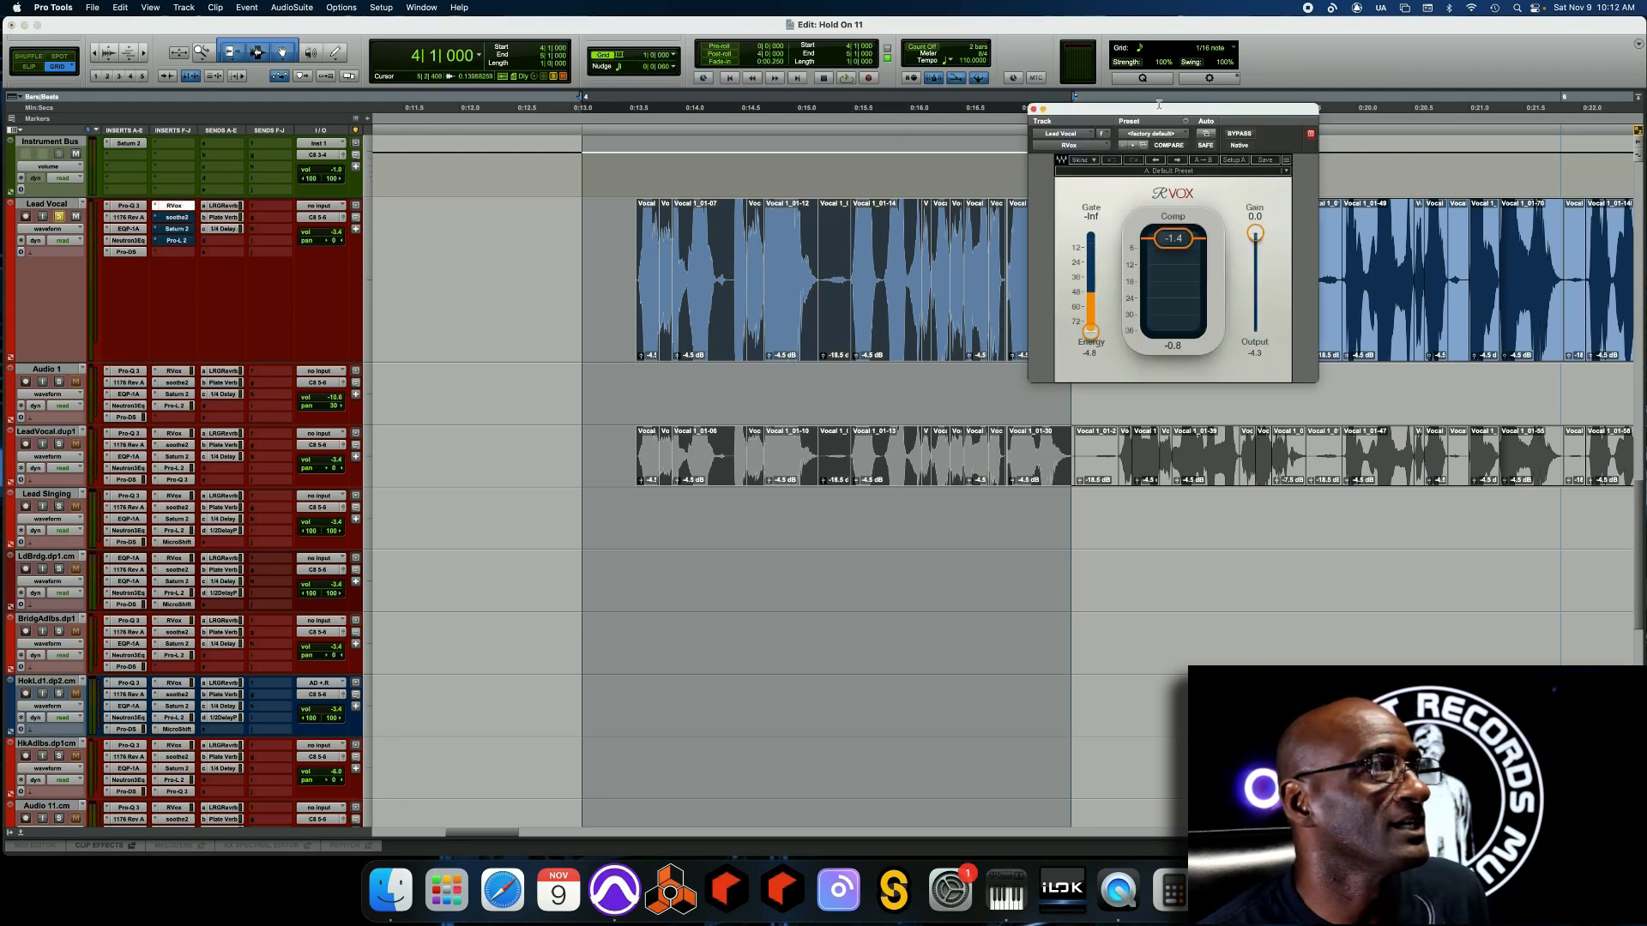
{"action": "left_click_drag", "start_coordinate": [1159, 104], "coordinate": [1235, 91]}
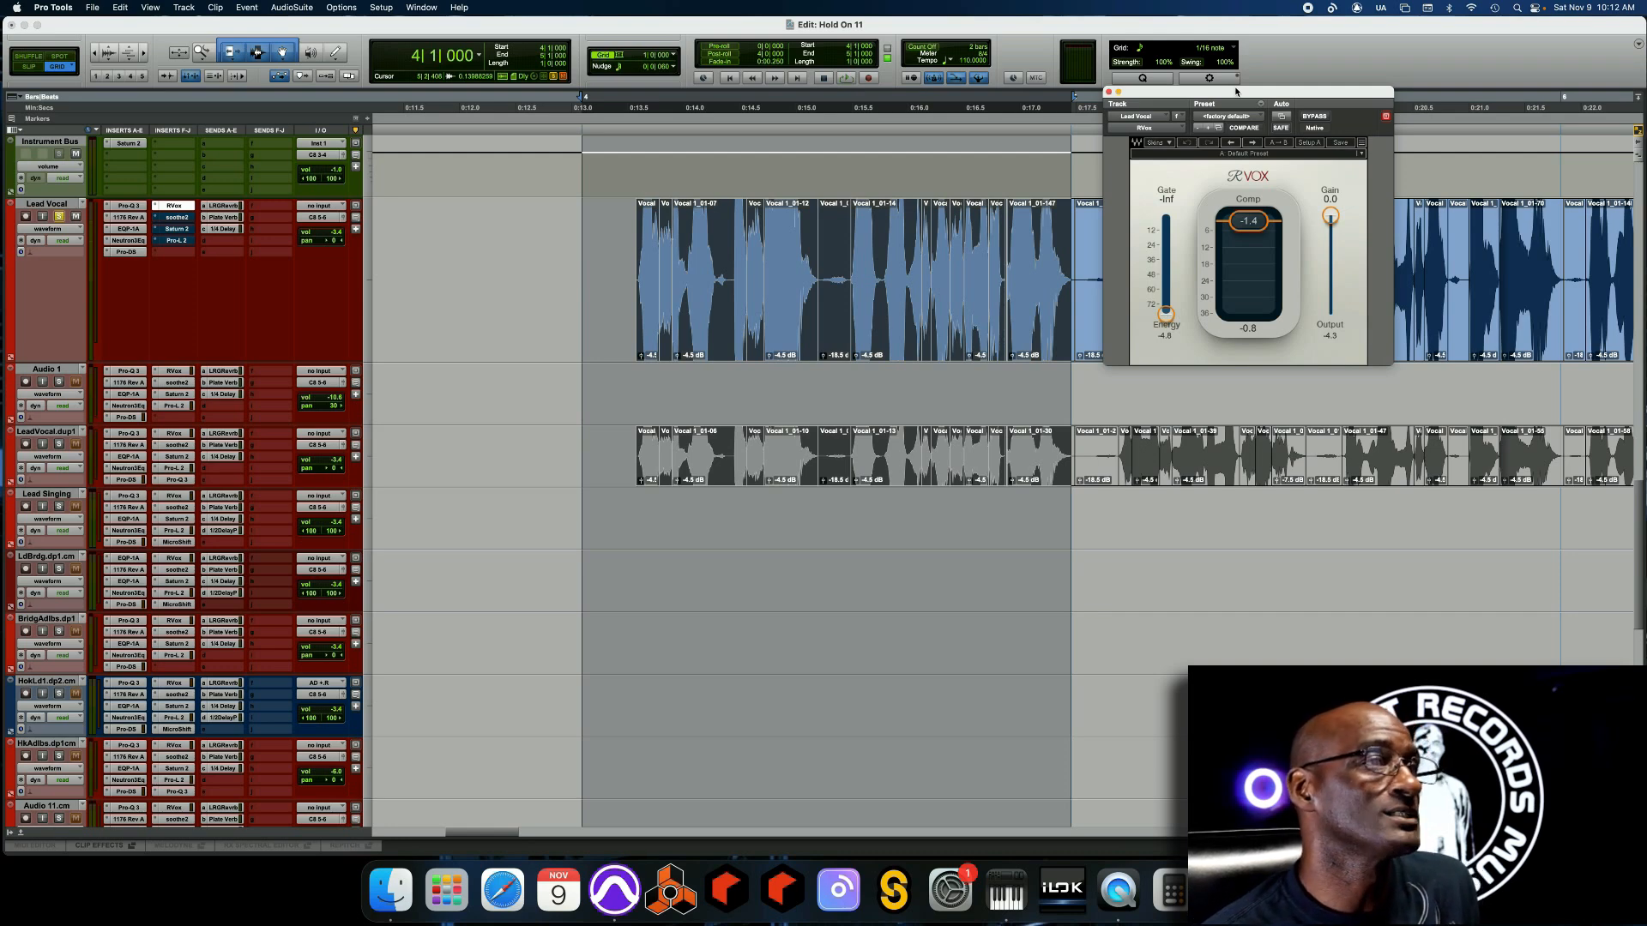
{"action": "key", "text": "space"}
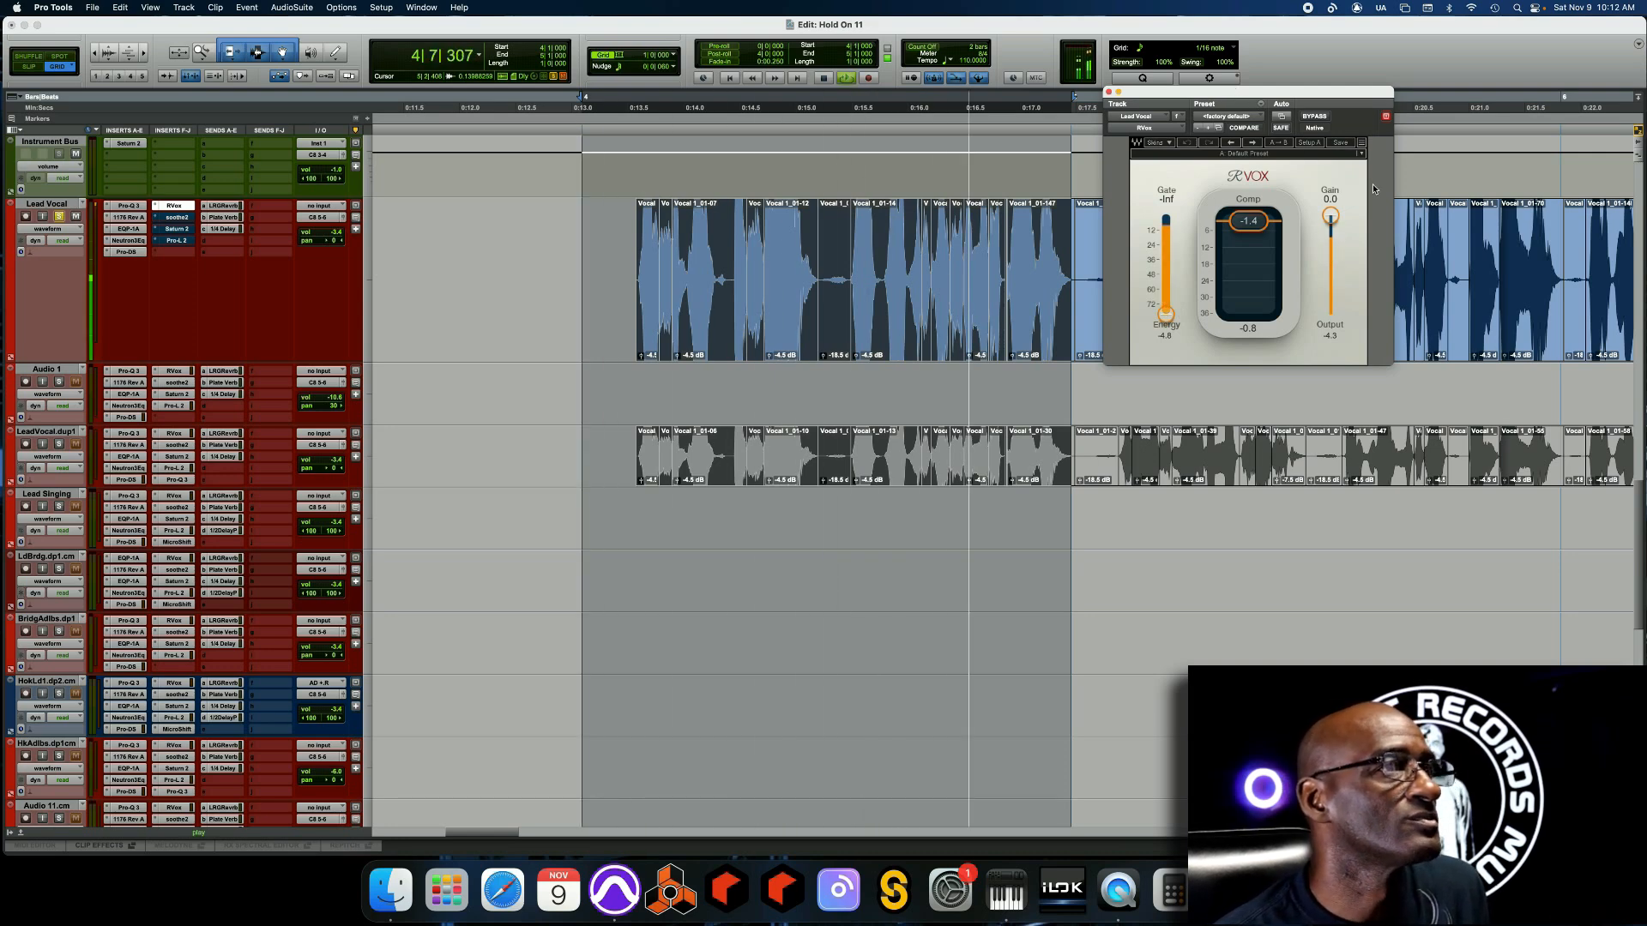
{"action": "left_click", "coordinate": [1315, 116]}
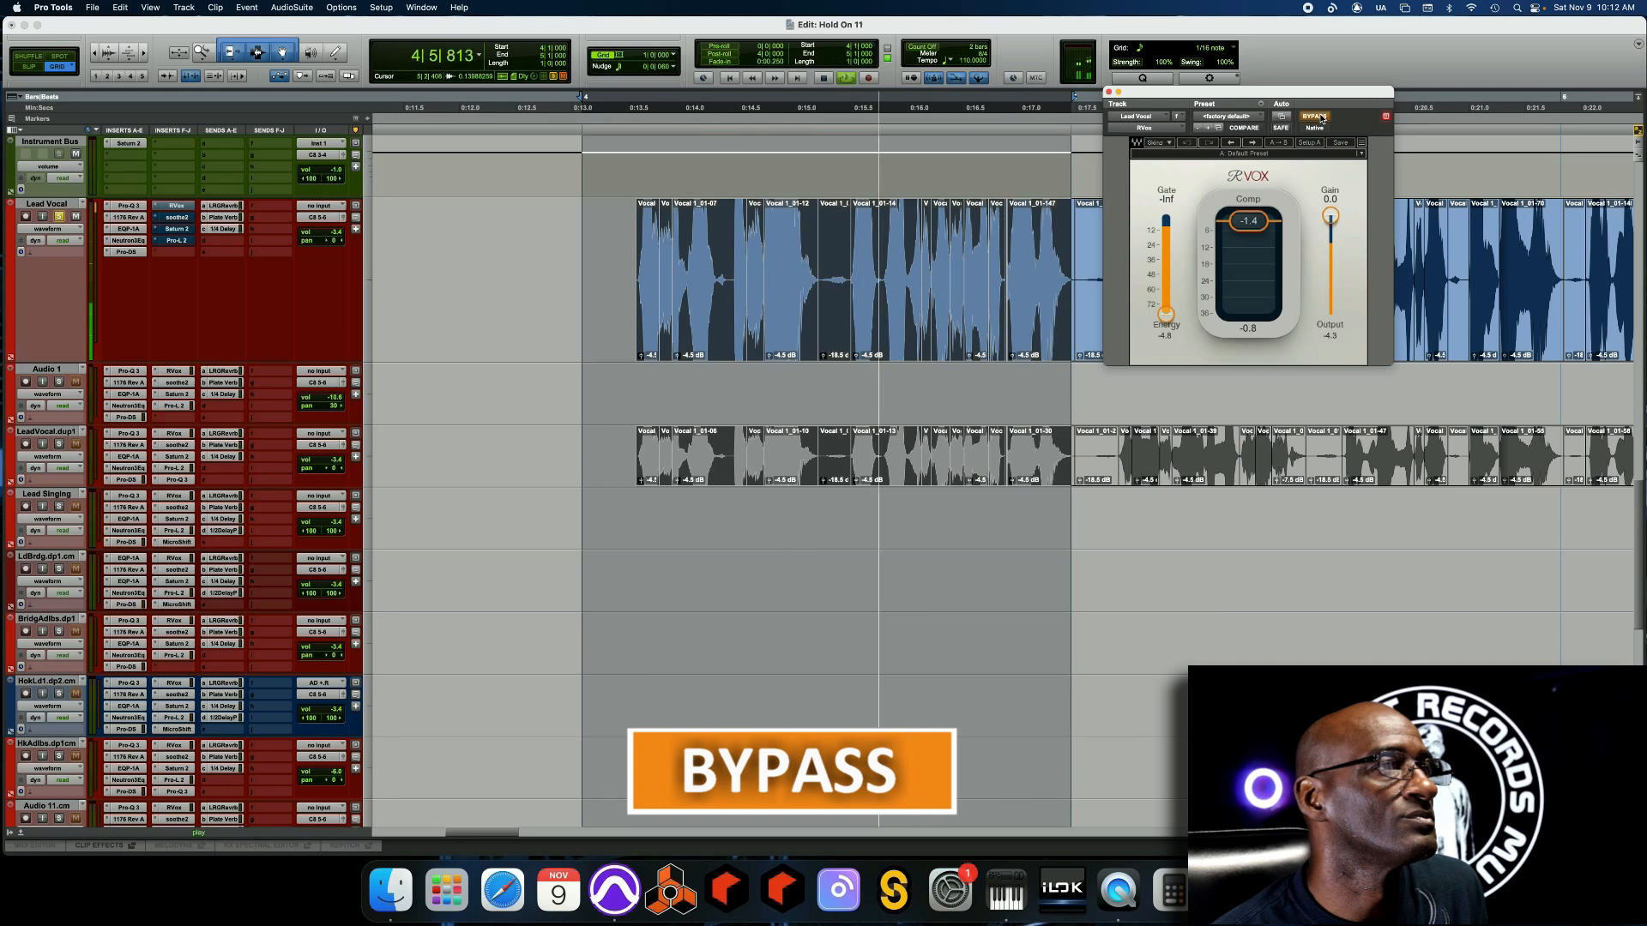
{"action": "left_click", "coordinate": [1315, 117]}
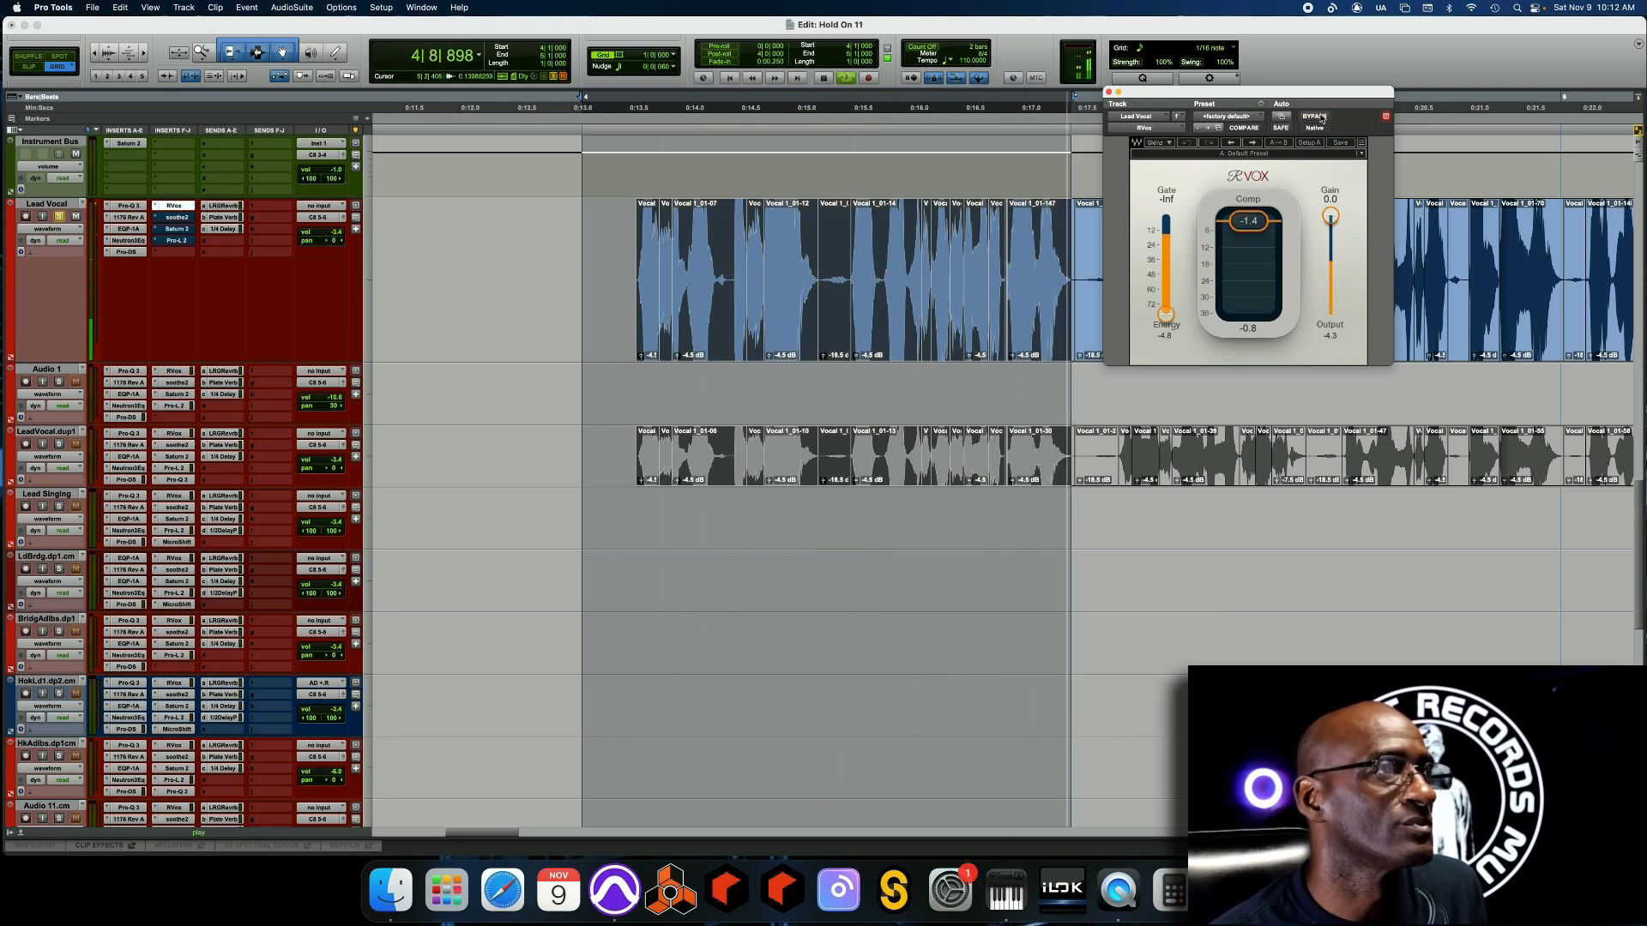
{"action": "left_click", "coordinate": [1319, 117]}
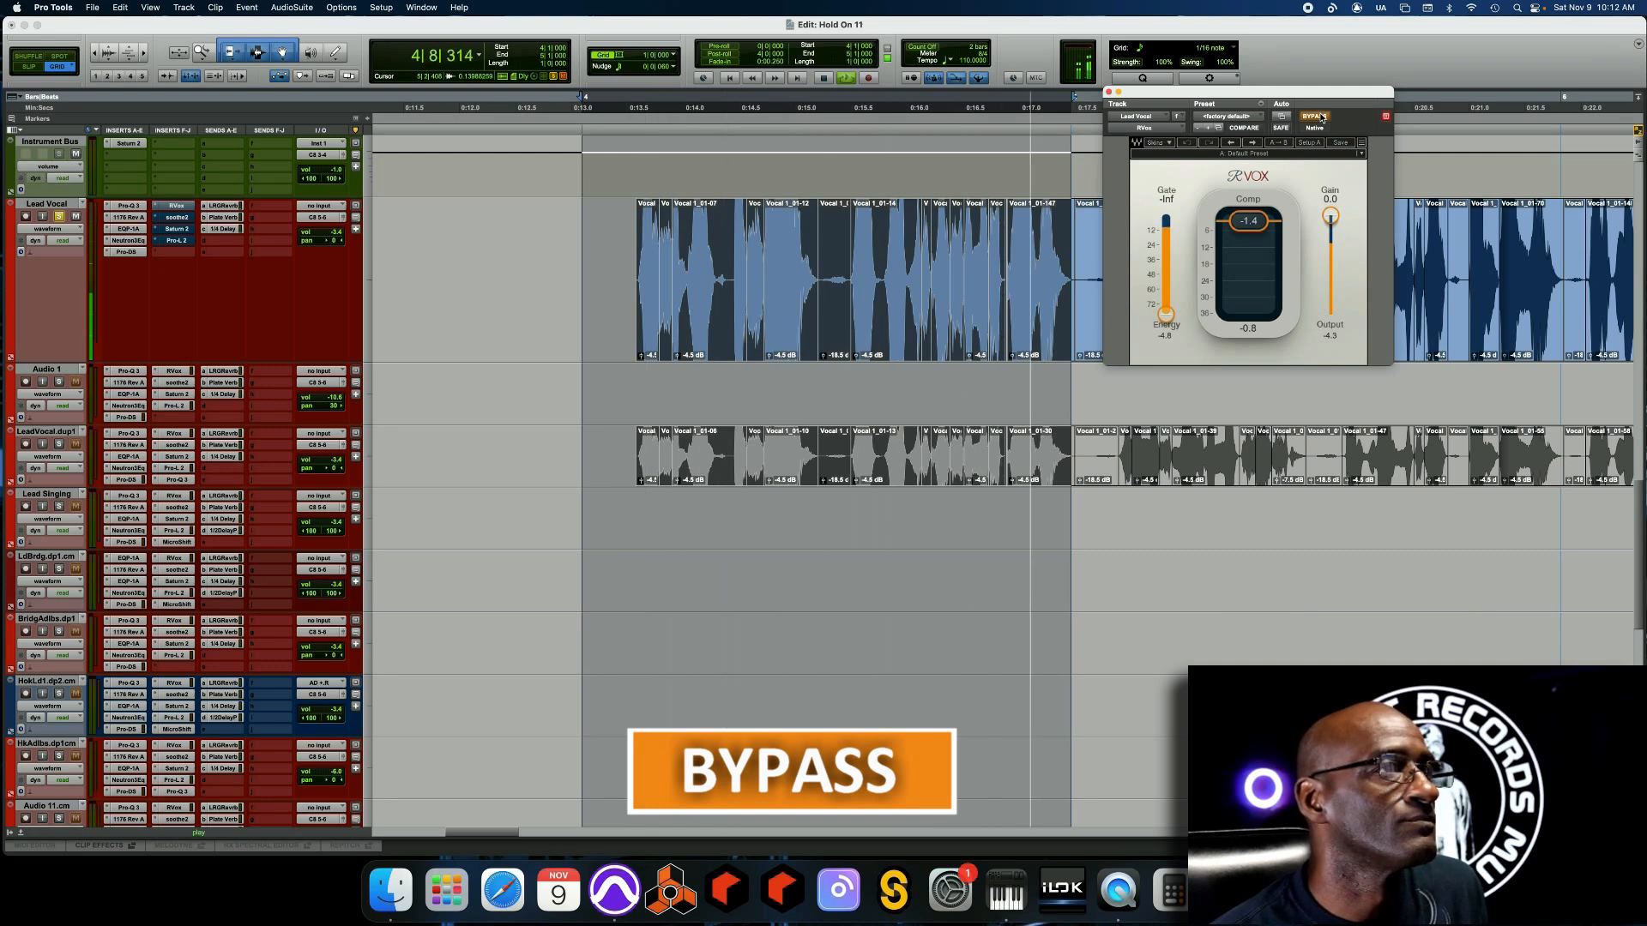
{"action": "left_click", "coordinate": [1319, 116]}
{"action": "key", "text": "space"}
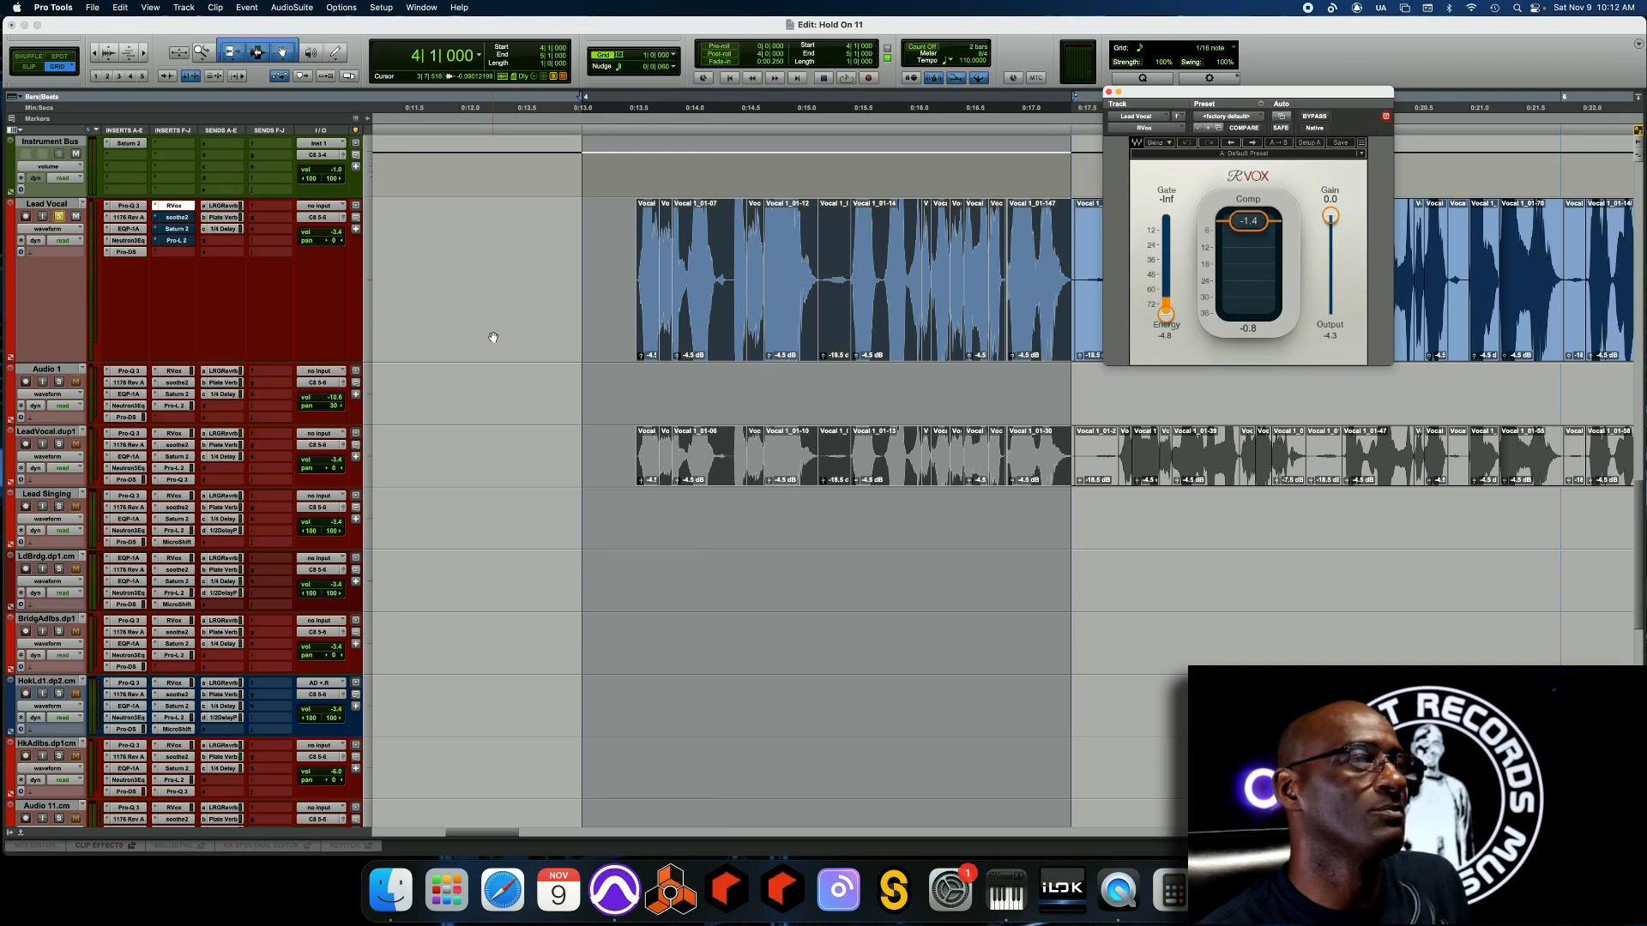
Activate the Lead Vocal's soothe2, compare it active and bypassed twice during playback, leave it active and close the plug-in
{"action": "left_click", "coordinate": [186, 219]}
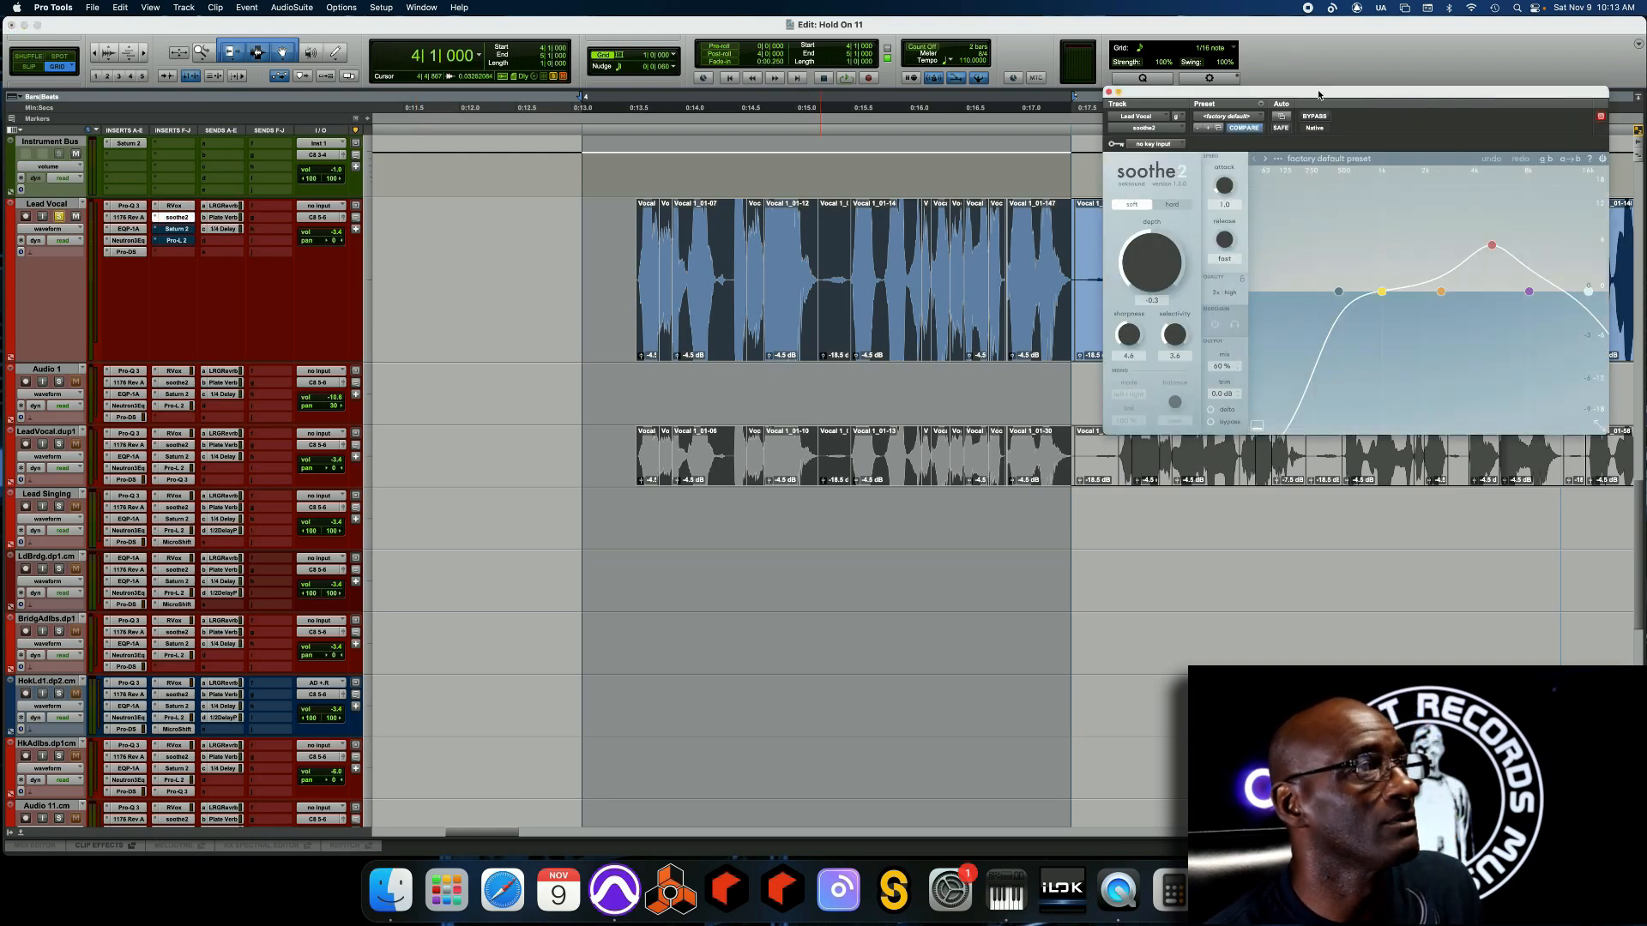
{"action": "left_click_drag", "start_coordinate": [1319, 94], "coordinate": [1229, 113]}
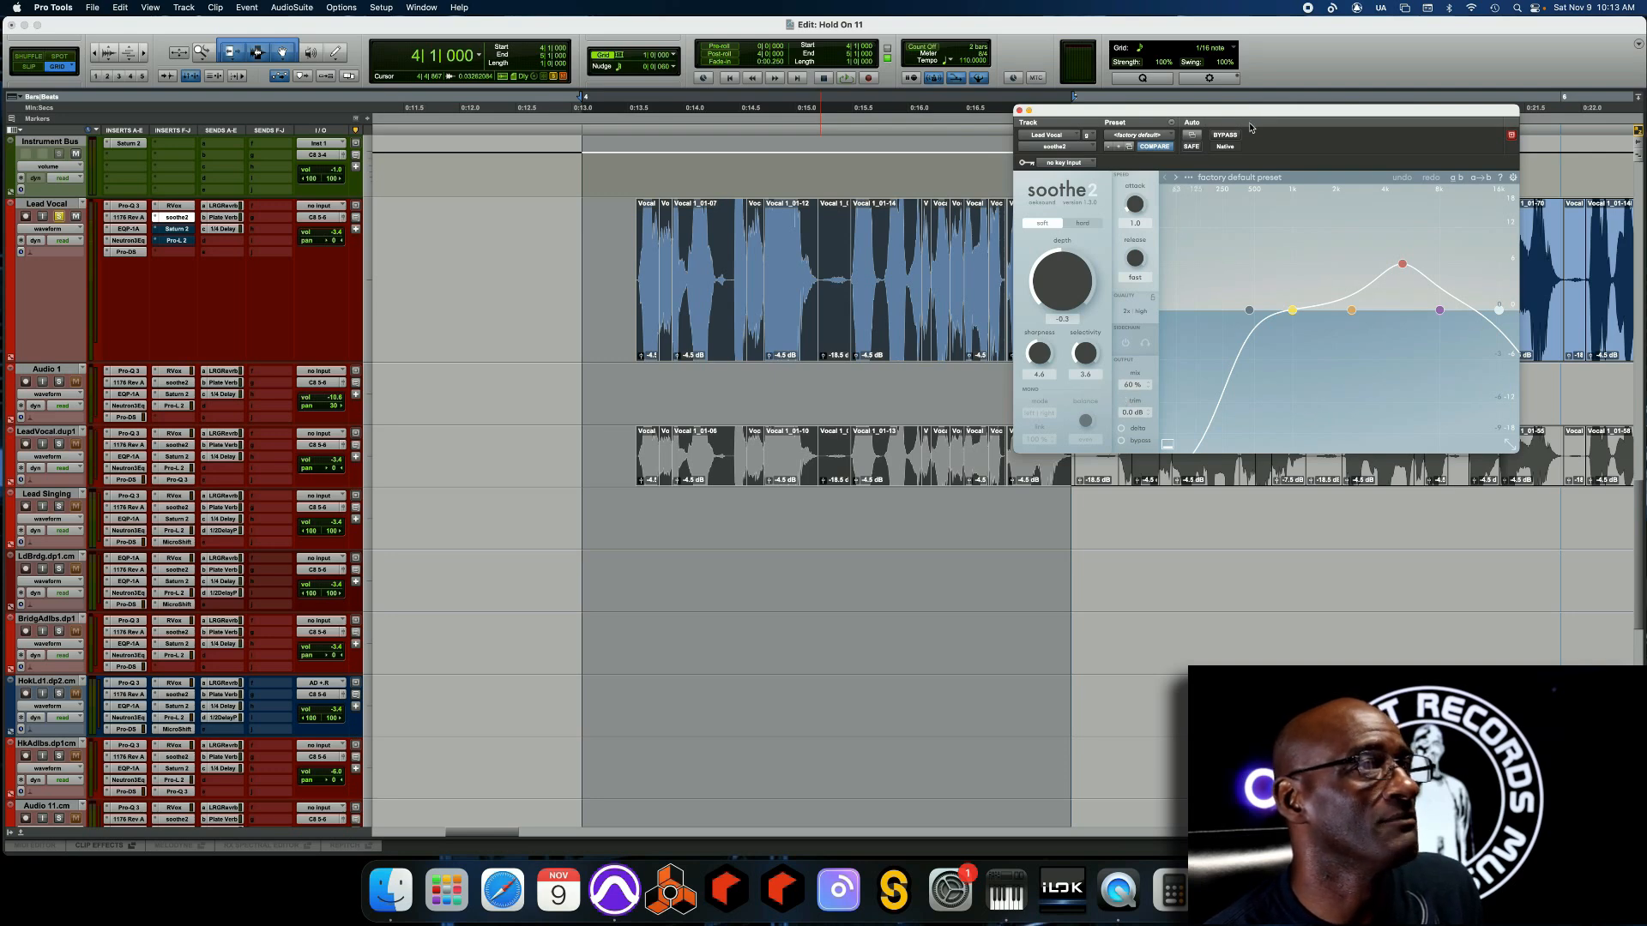
{"action": "left_click_drag", "start_coordinate": [1232, 119], "coordinate": [1265, 97]}
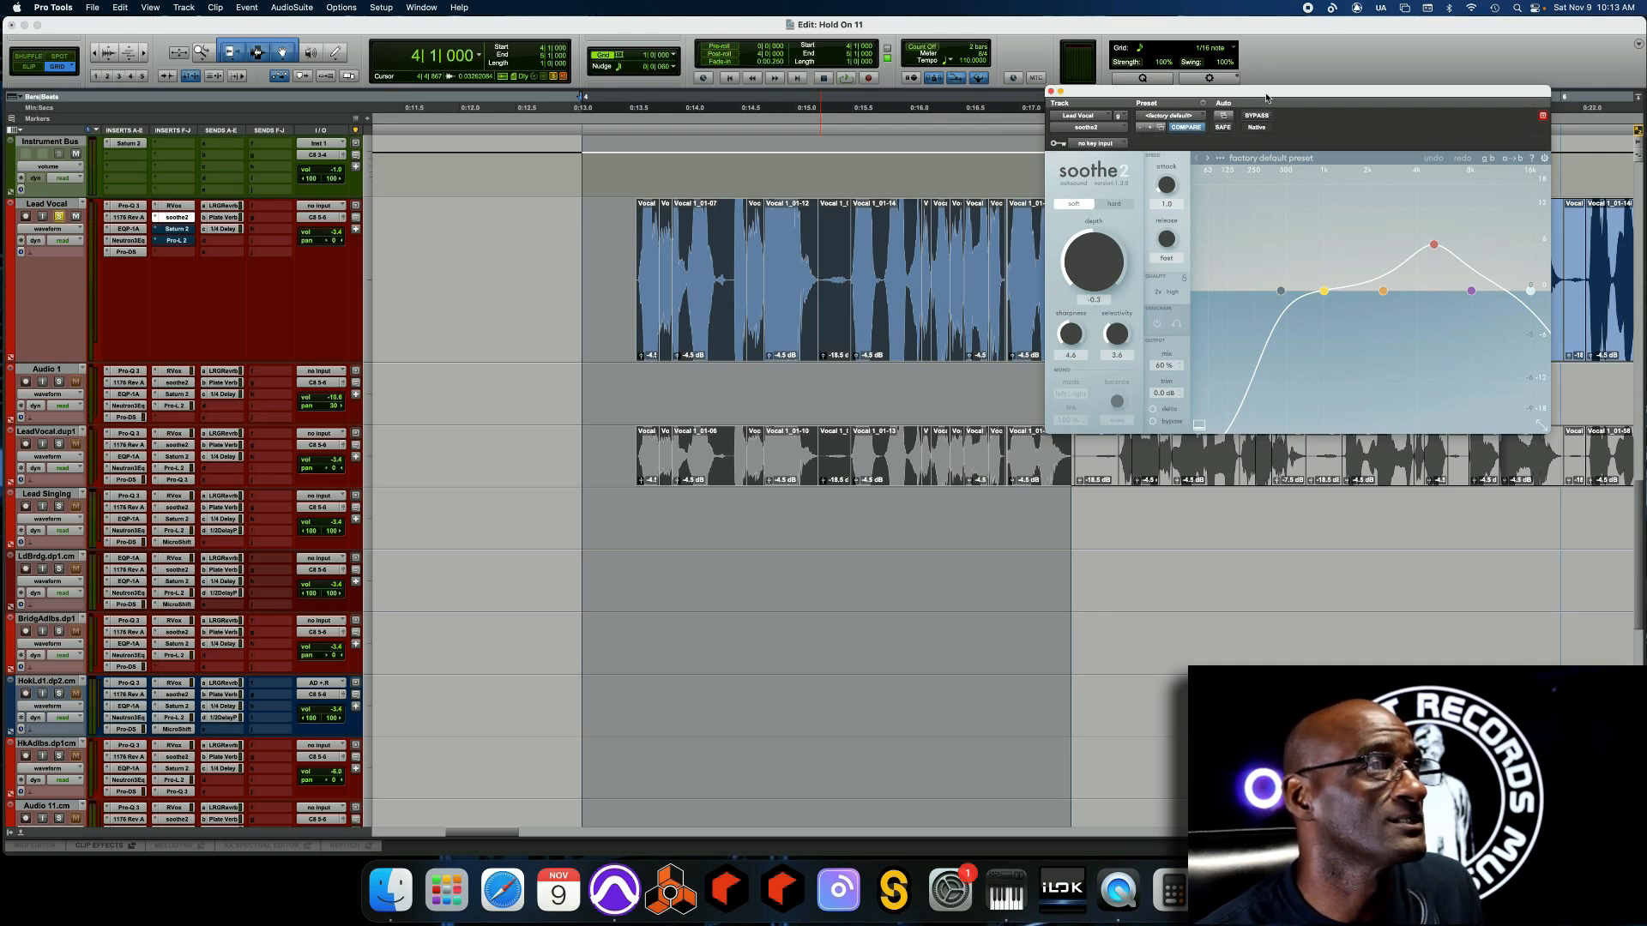
{"action": "key", "text": "space"}
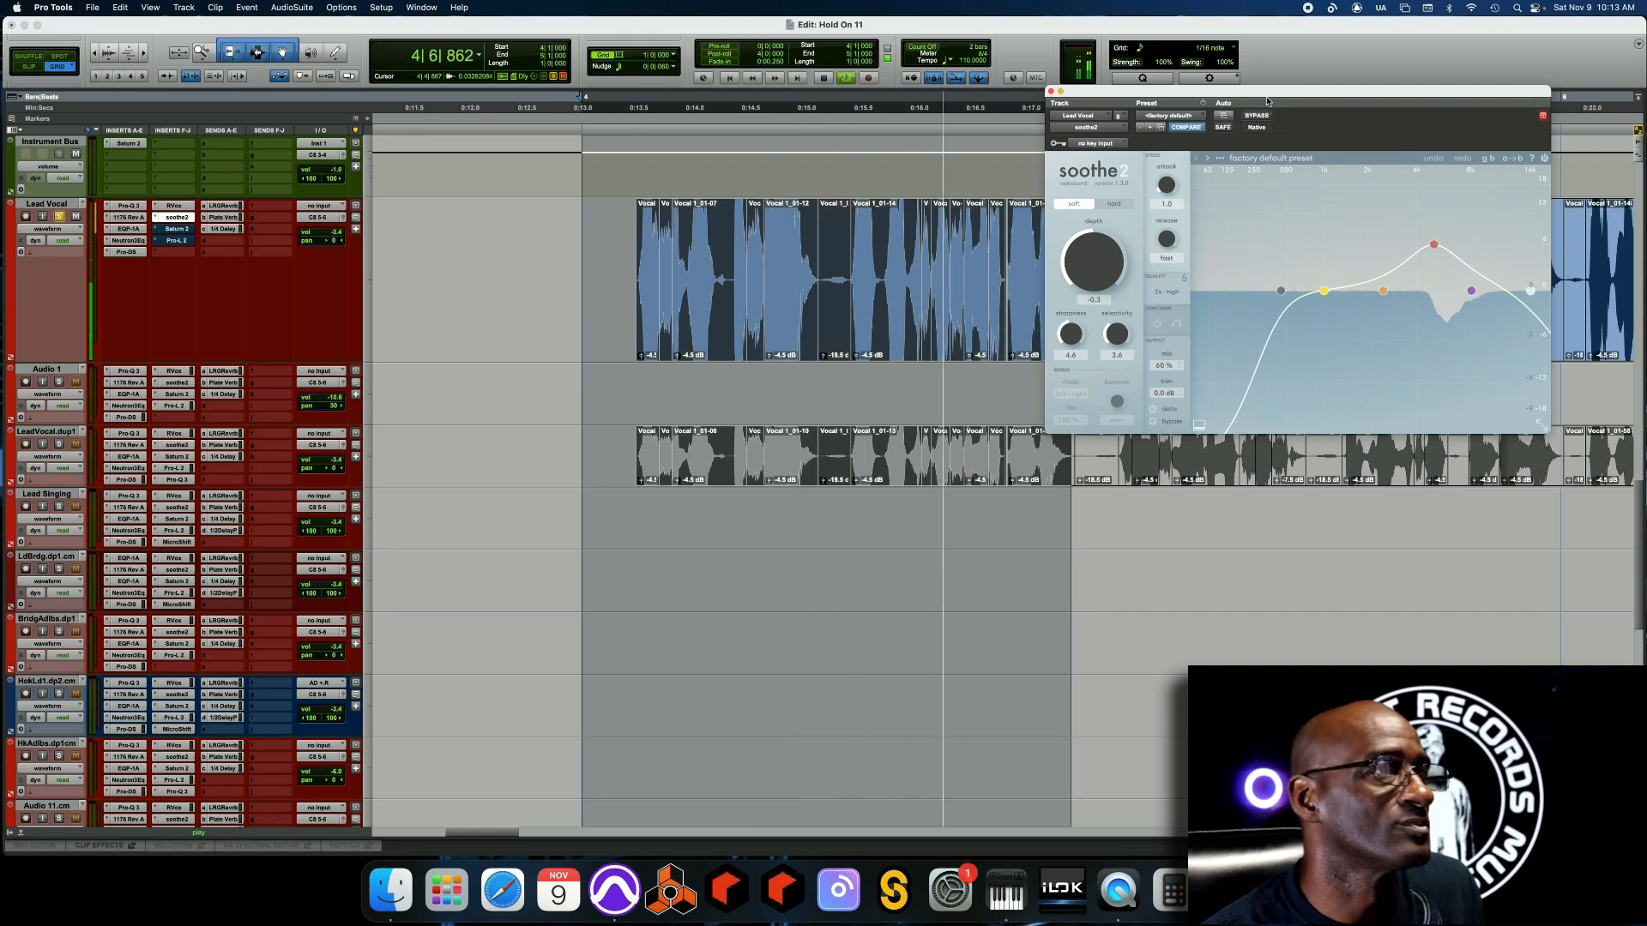
{"action": "left_click", "coordinate": [1265, 116]}
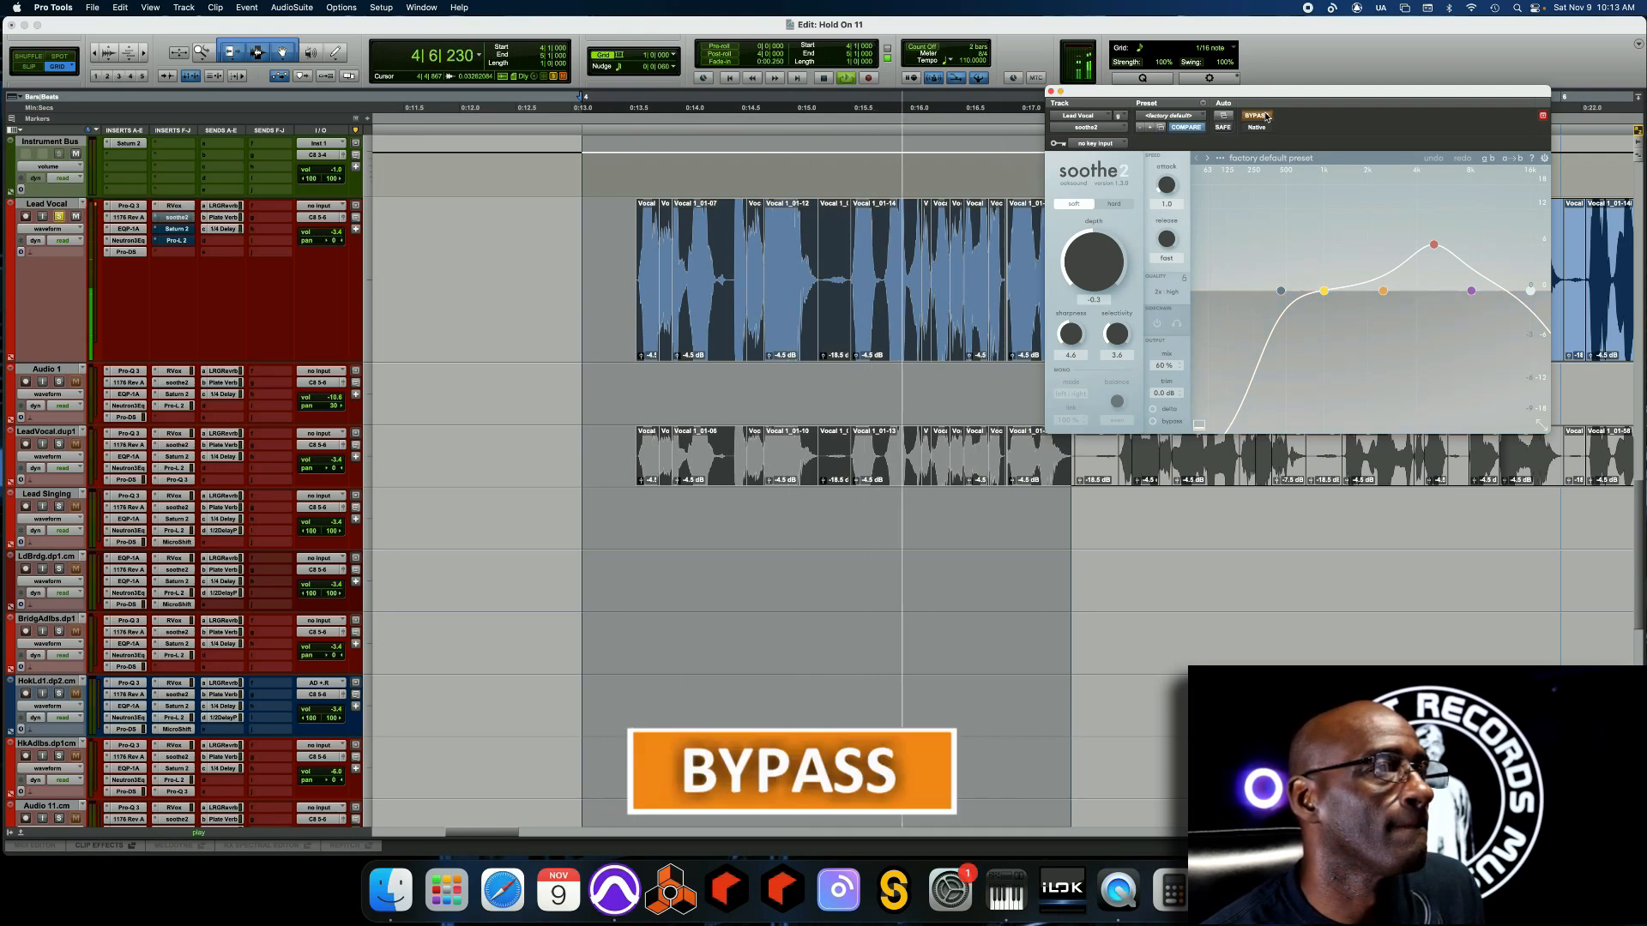
{"action": "left_click", "coordinate": [1264, 115]}
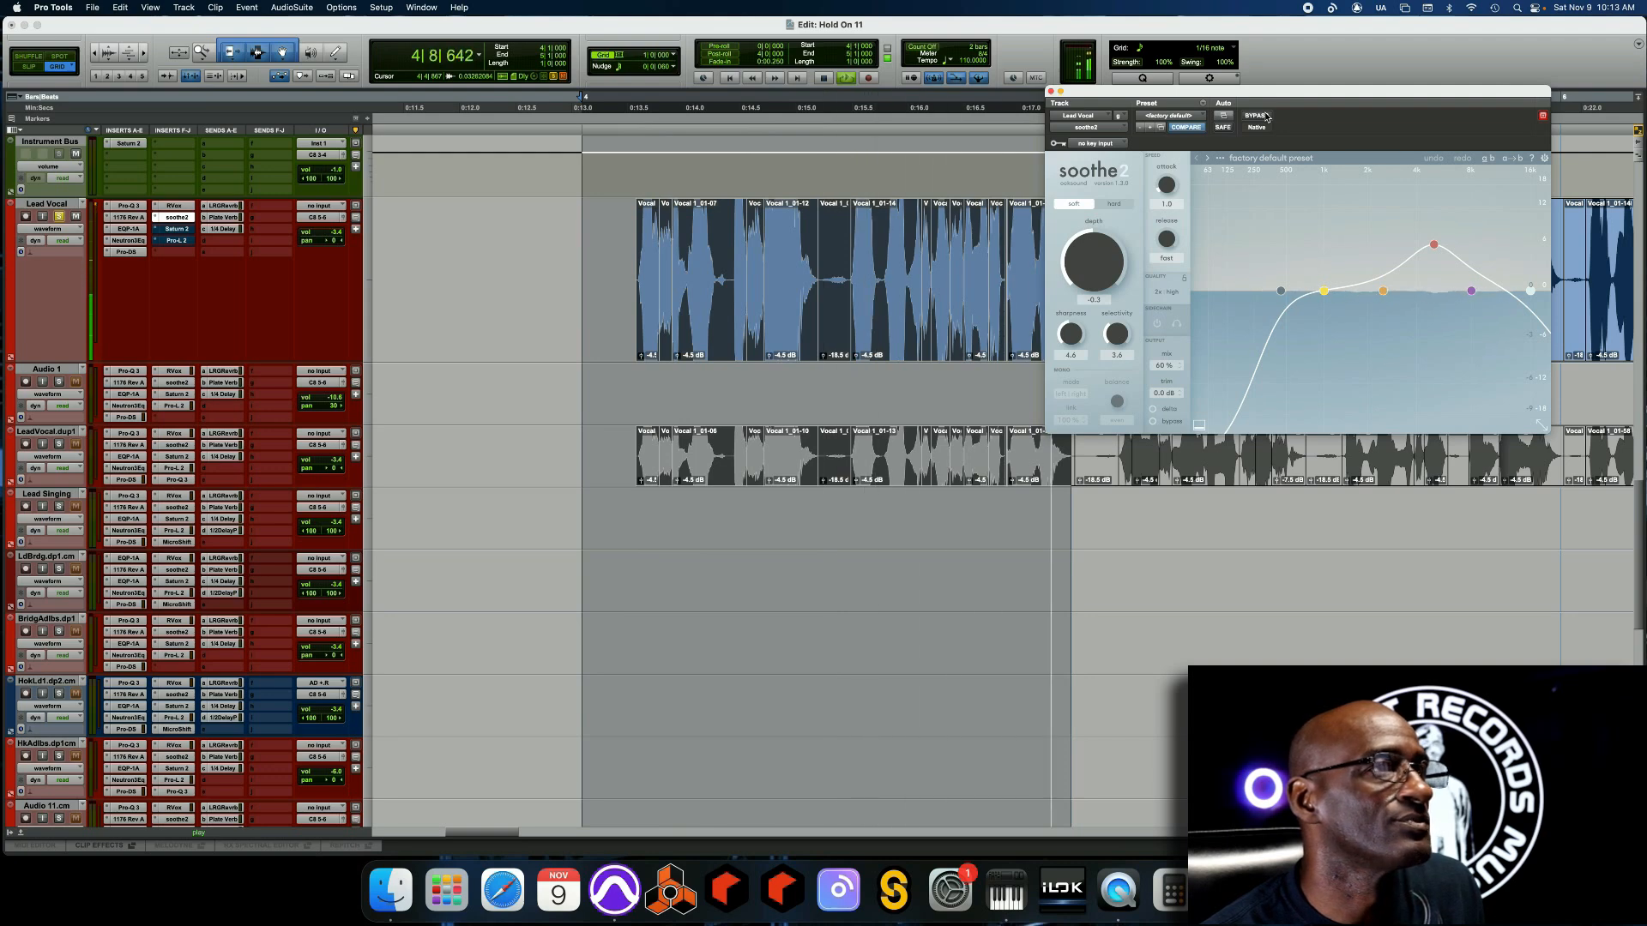
{"action": "left_click", "coordinate": [1255, 116]}
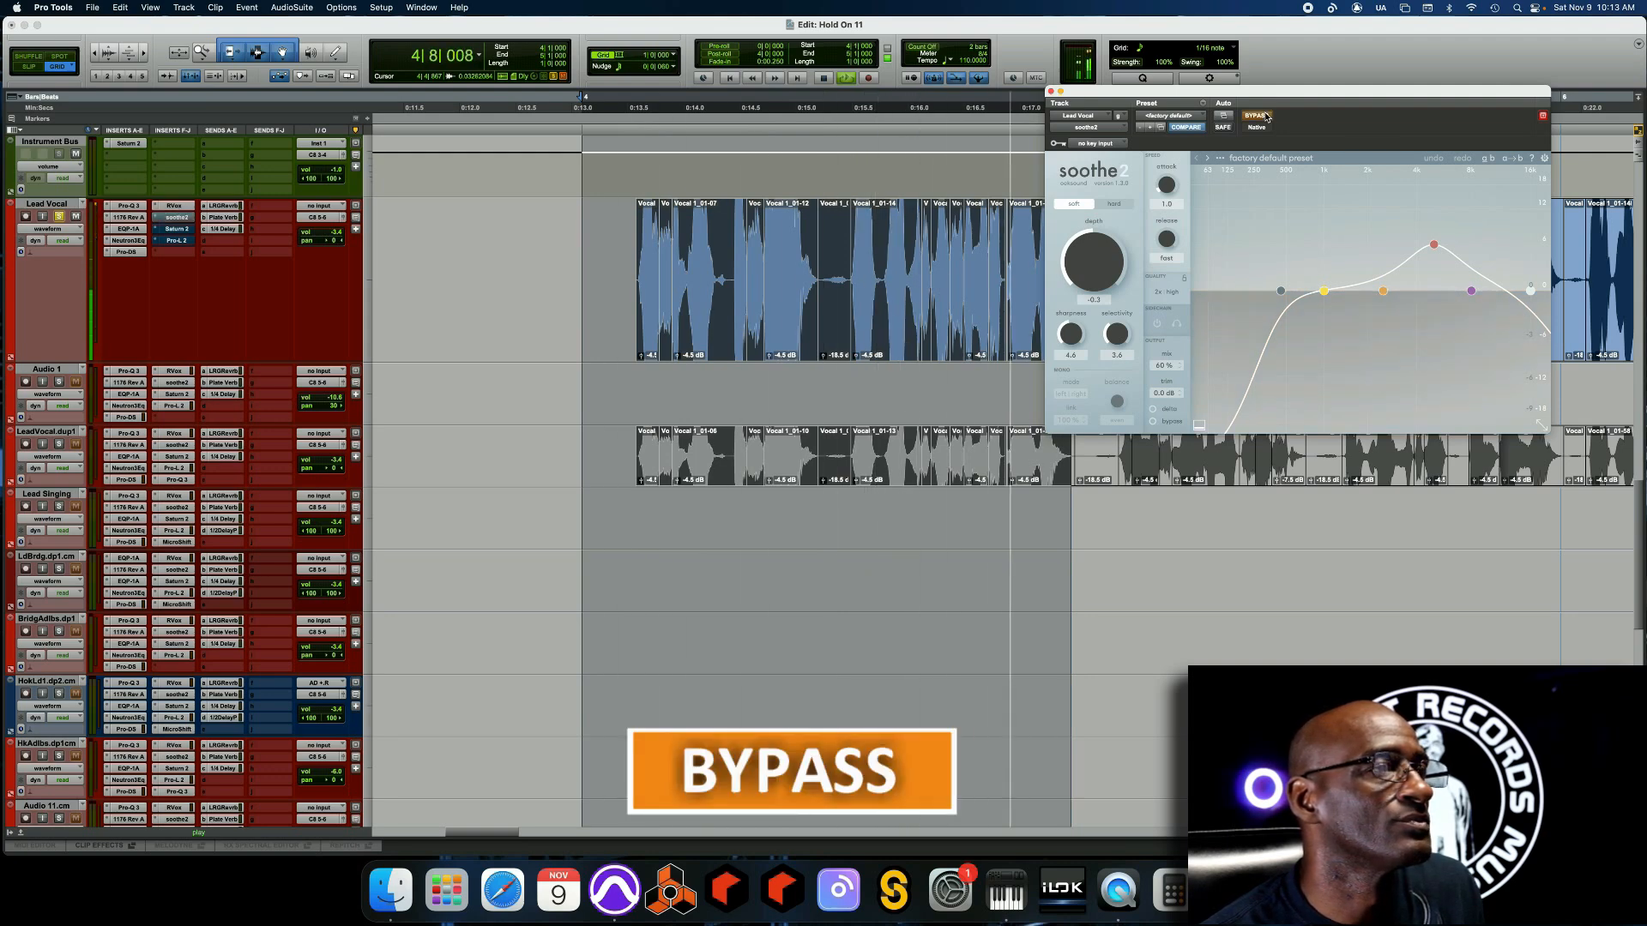
{"action": "left_click", "coordinate": [1254, 116]}
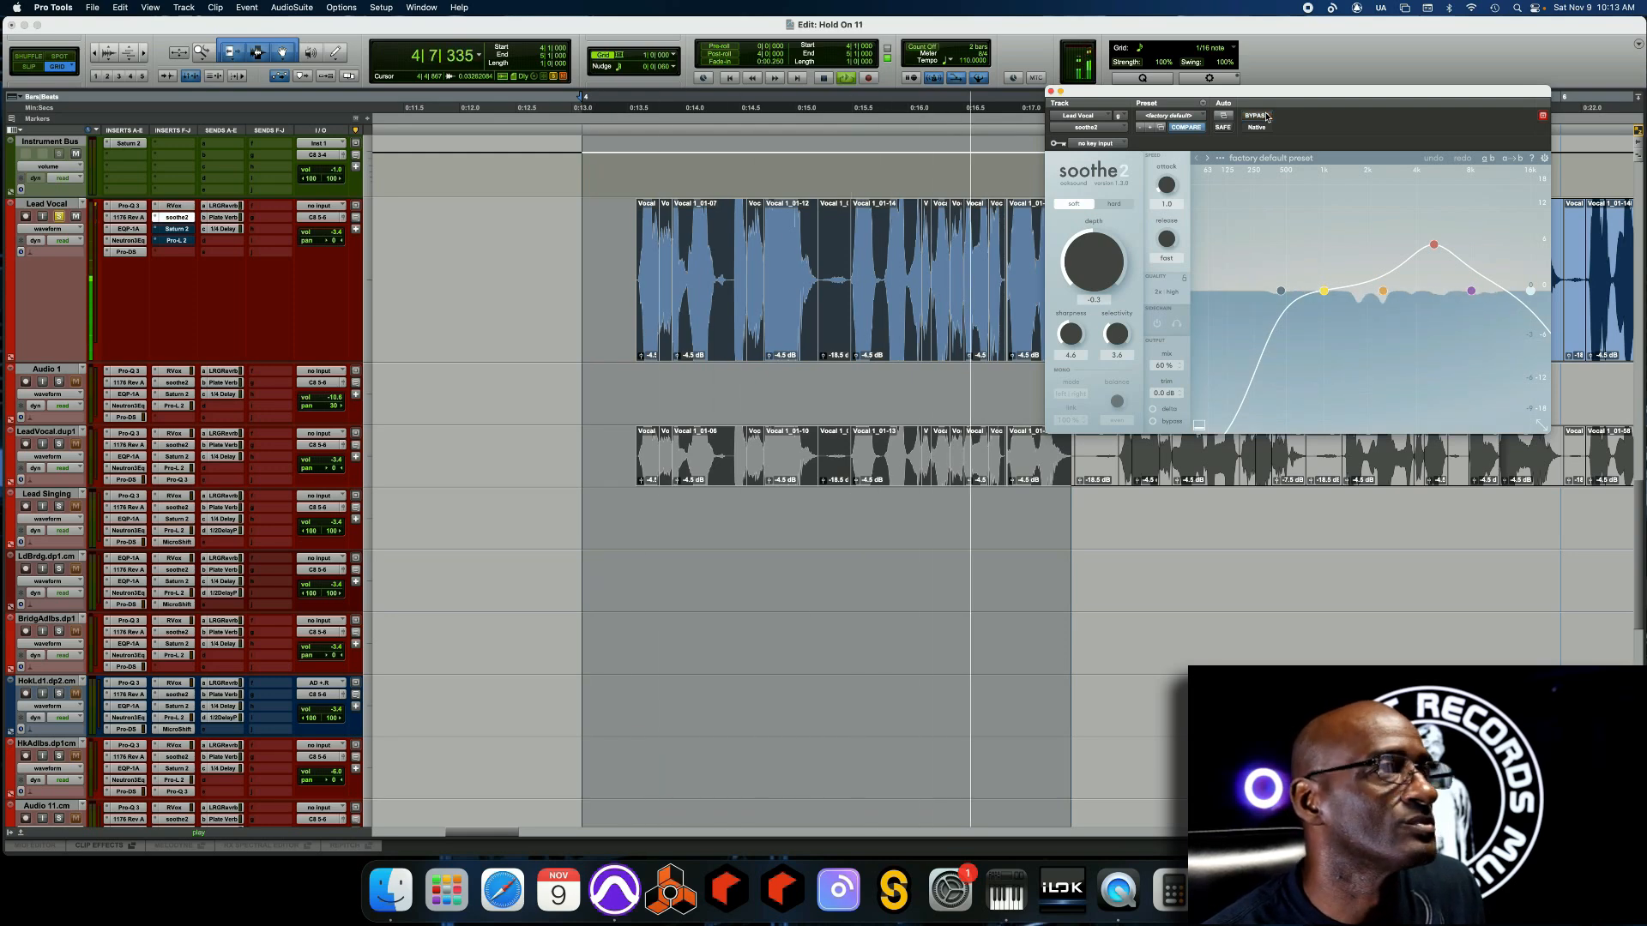
{"action": "key", "text": "space"}
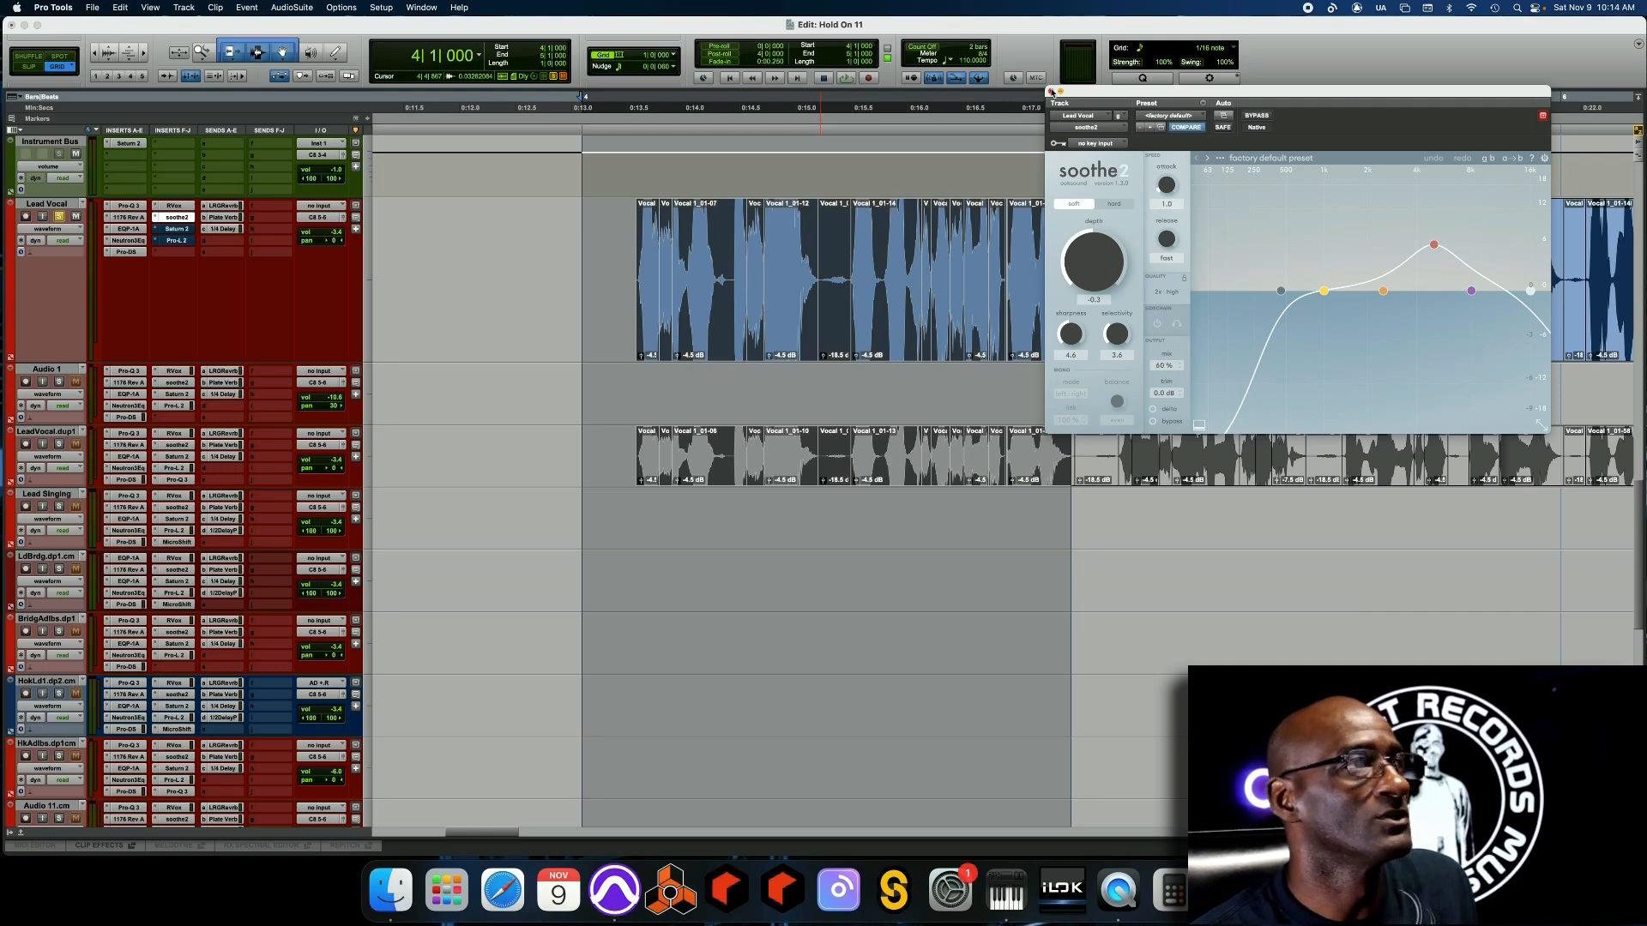
{"action": "left_click", "coordinate": [1051, 91]}
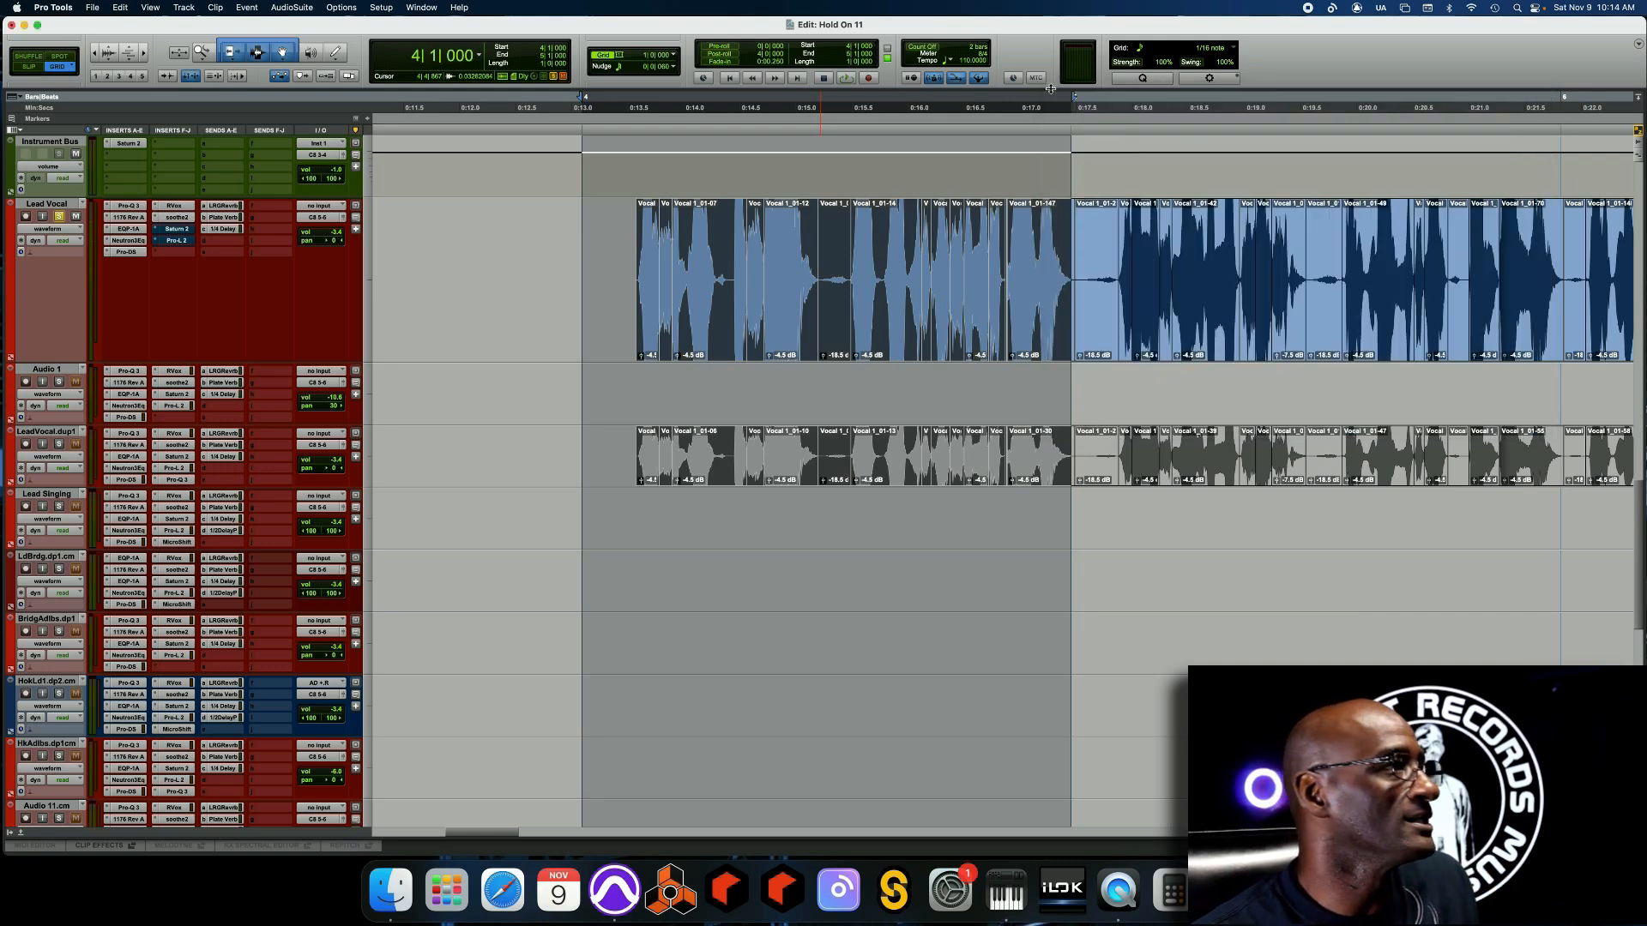
Activate the Lead Vocal's Saturn 2, compare it active and bypassed twice during playback, leave it active and close the plug-in
{"action": "left_click", "coordinate": [186, 230]}
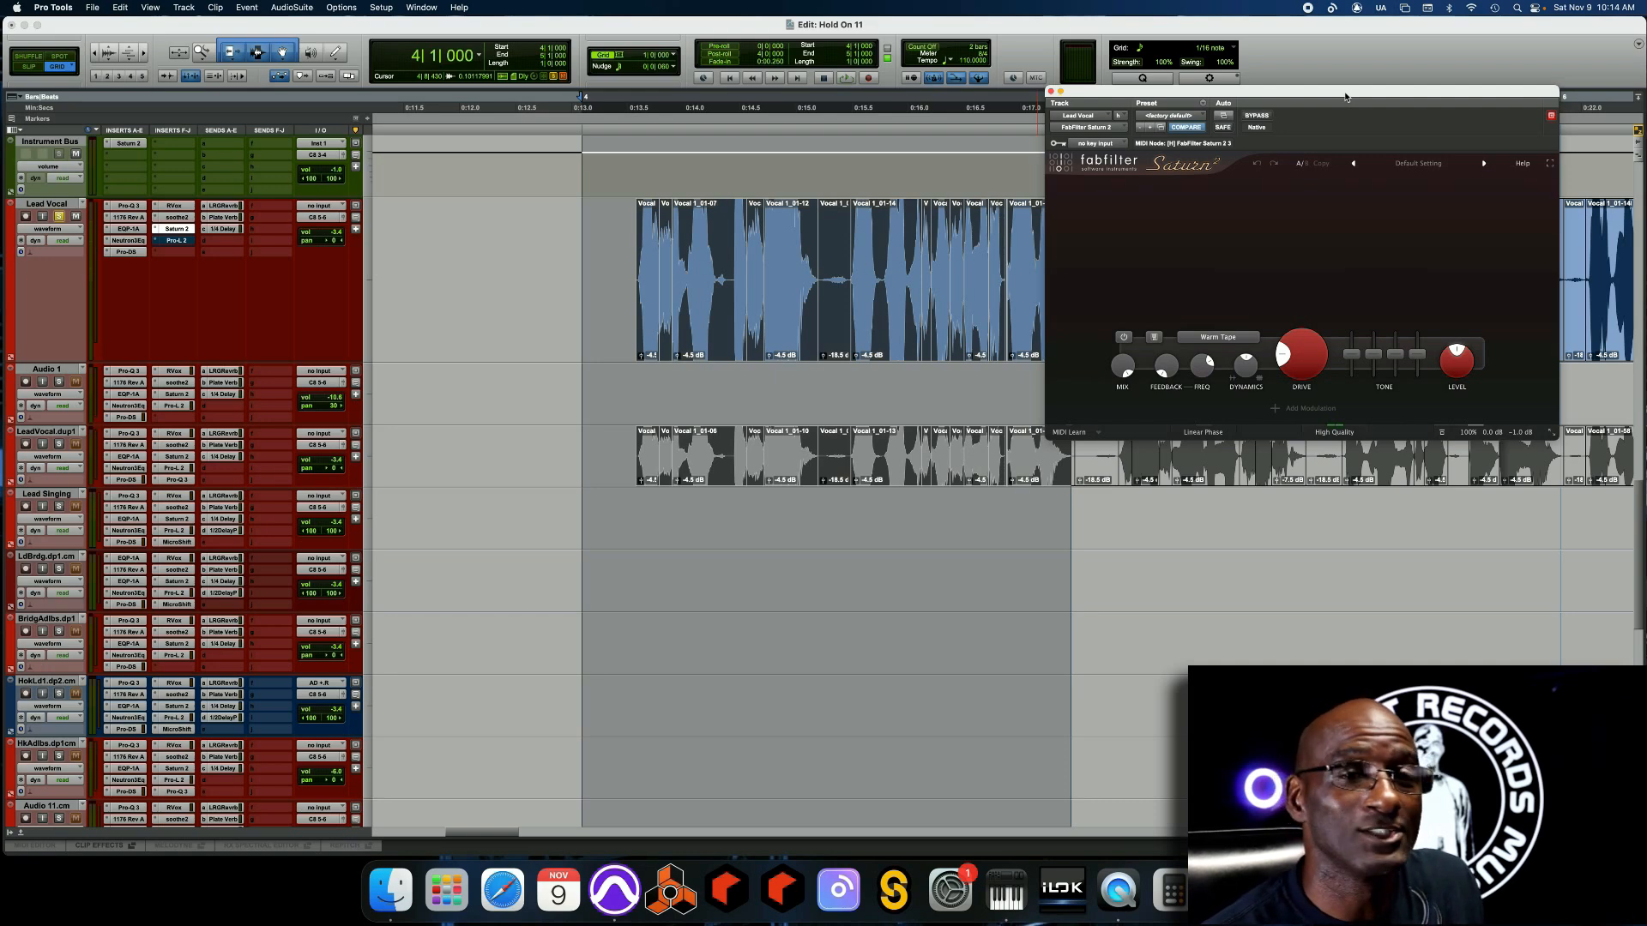
{"action": "key", "text": "space"}
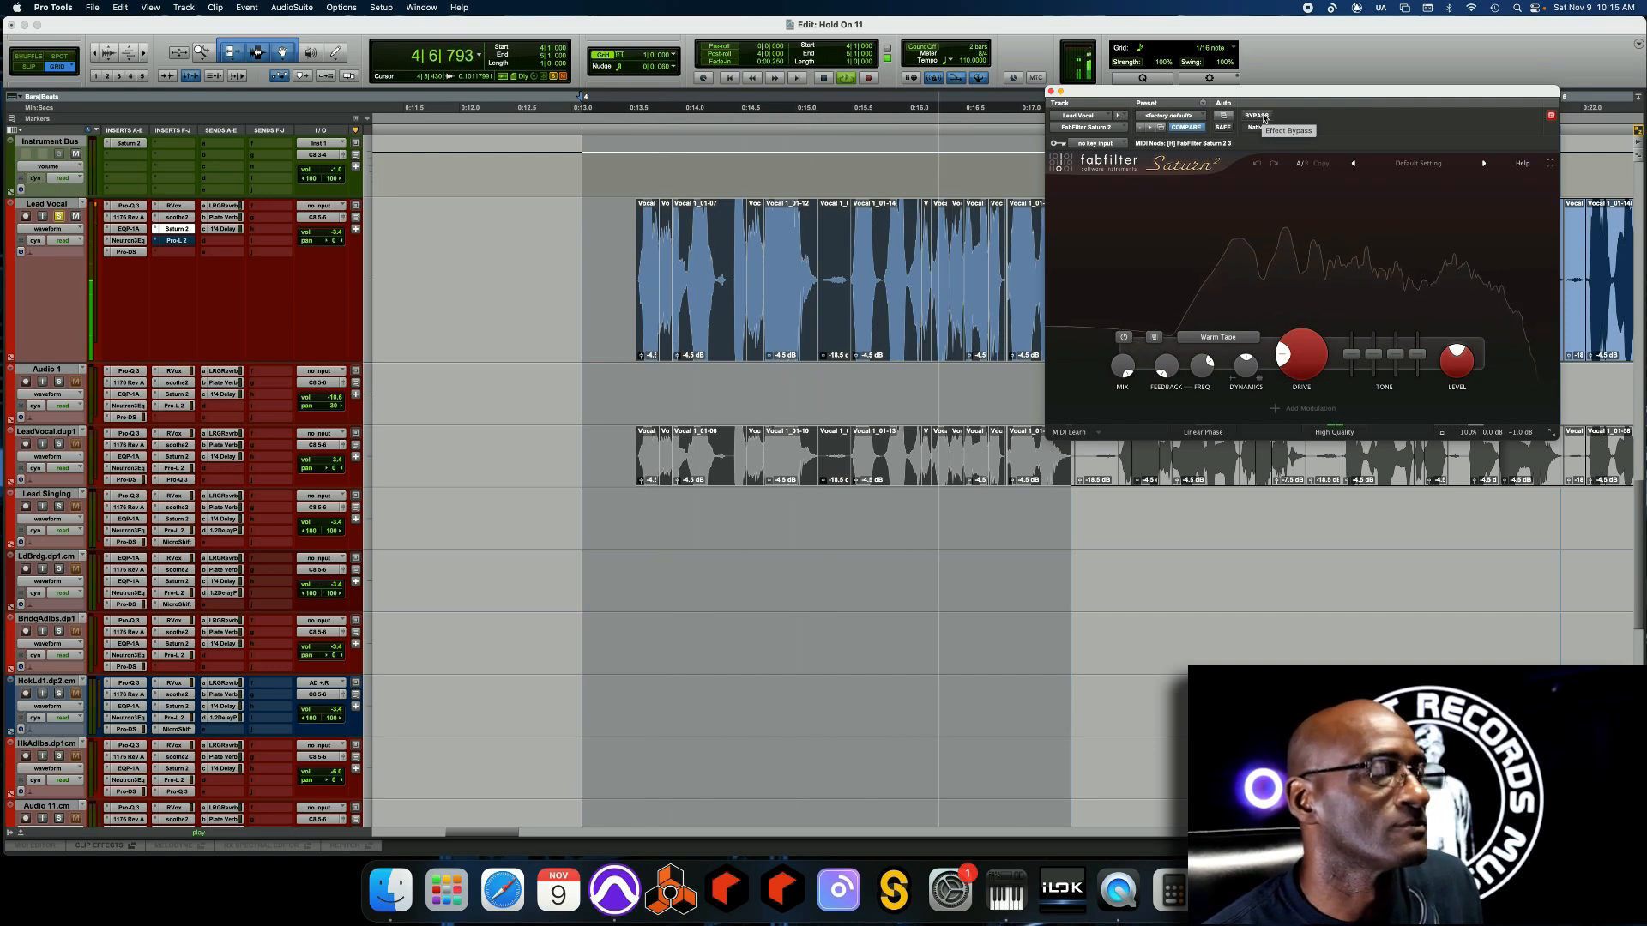
{"action": "left_click", "coordinate": [1263, 118]}
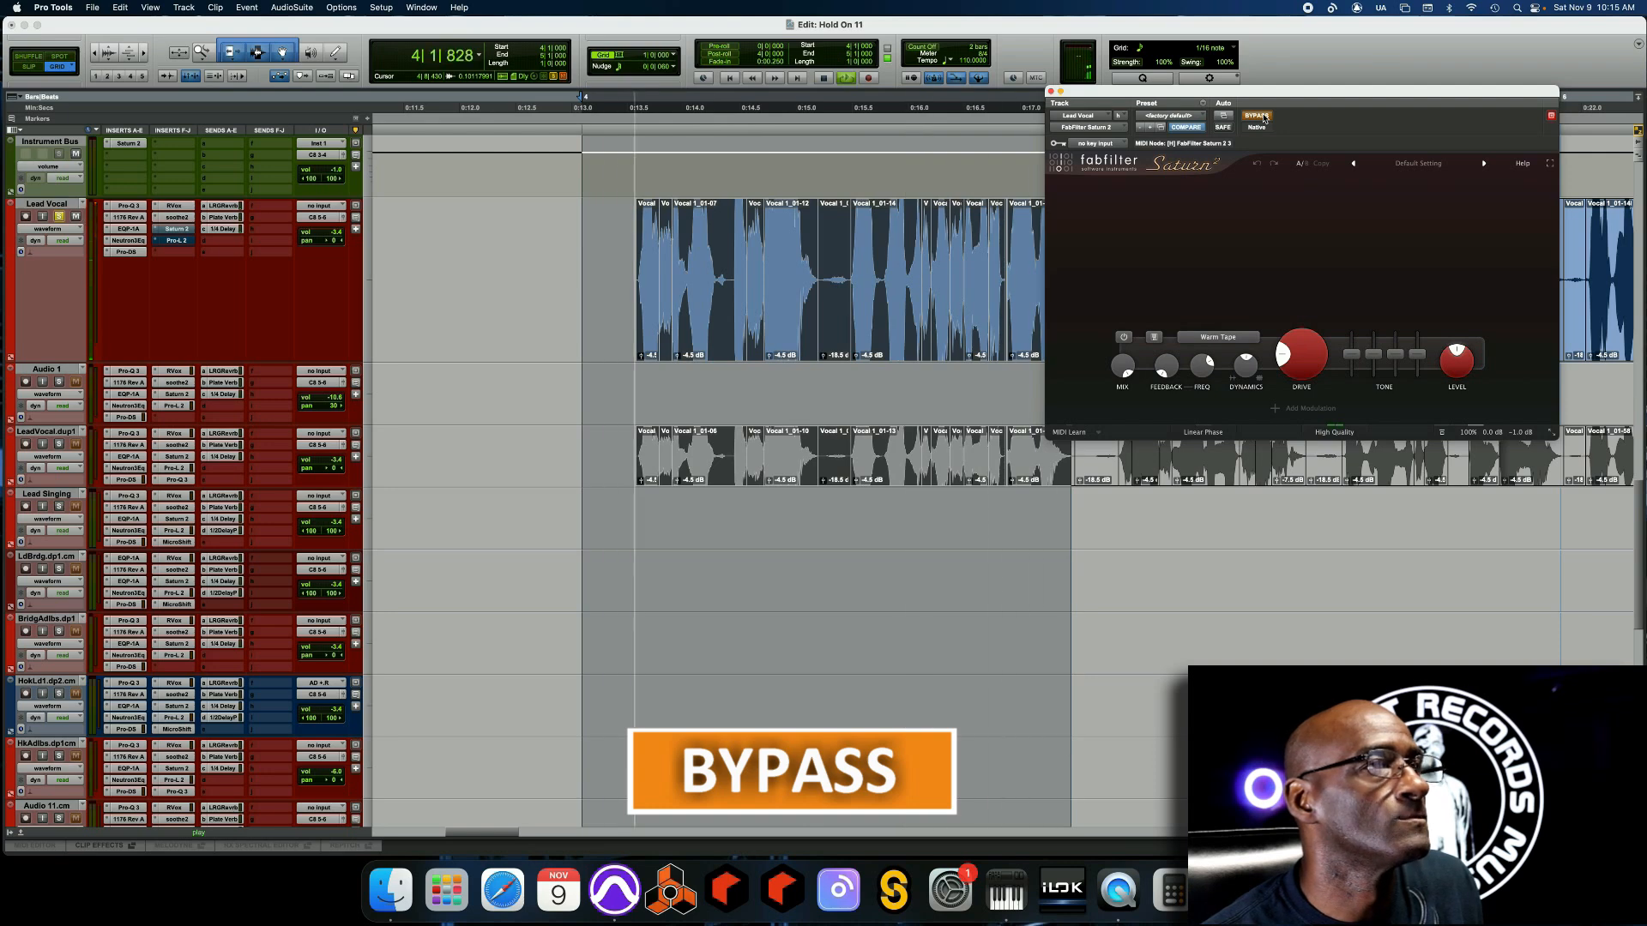
{"action": "left_click", "coordinate": [1263, 117]}
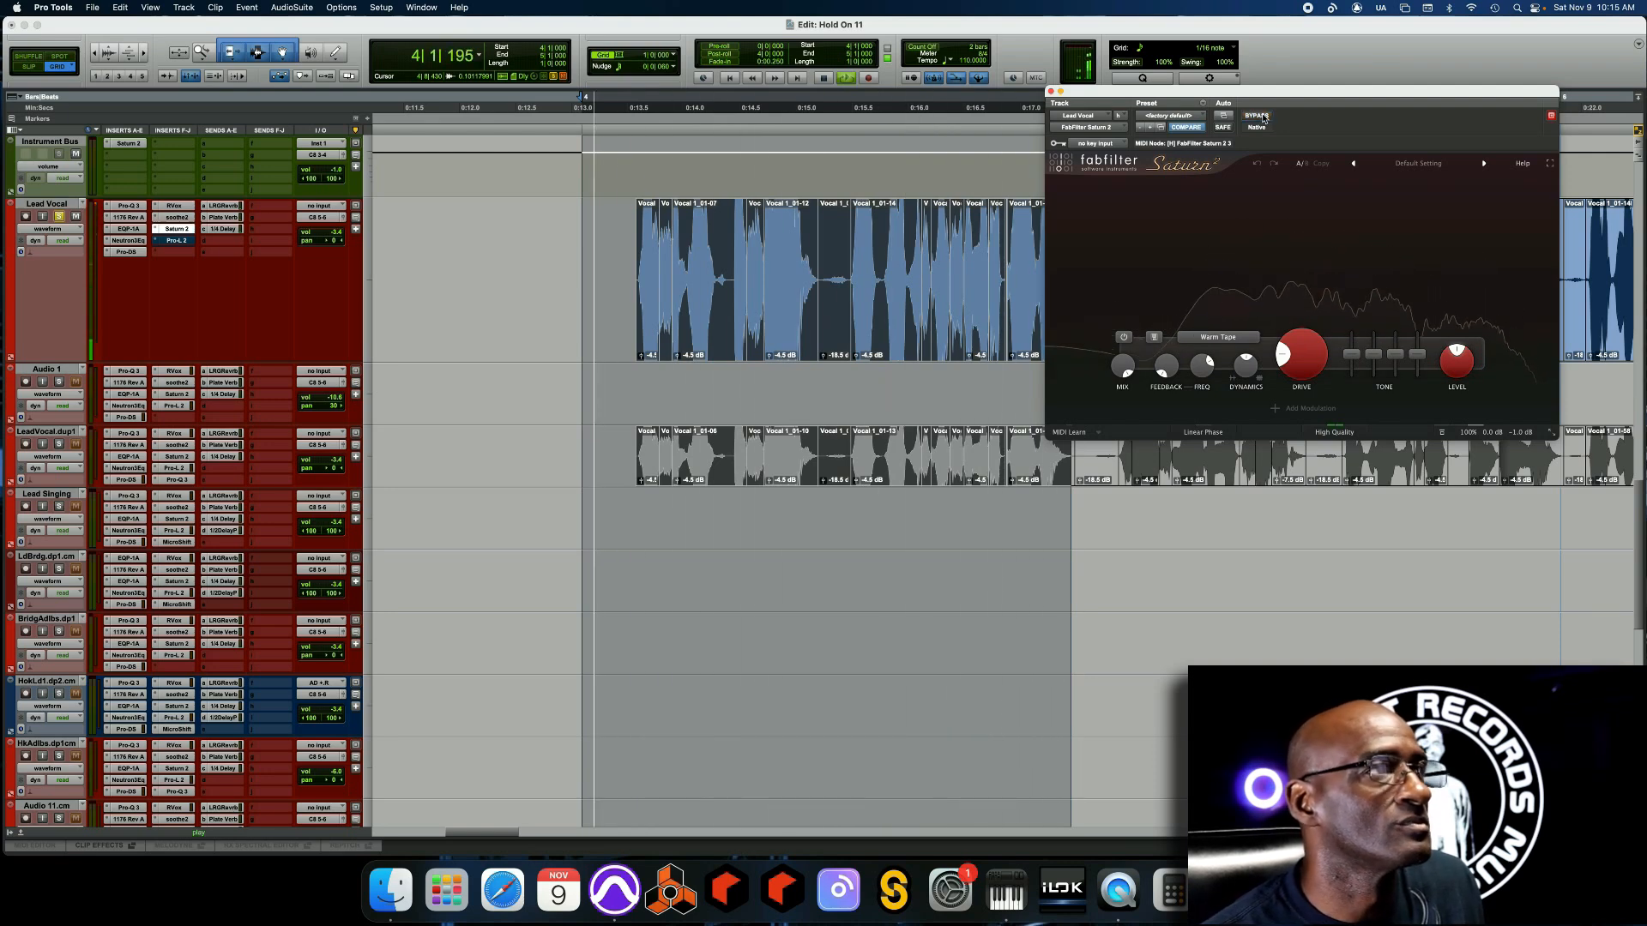
{"action": "left_click", "coordinate": [1264, 118]}
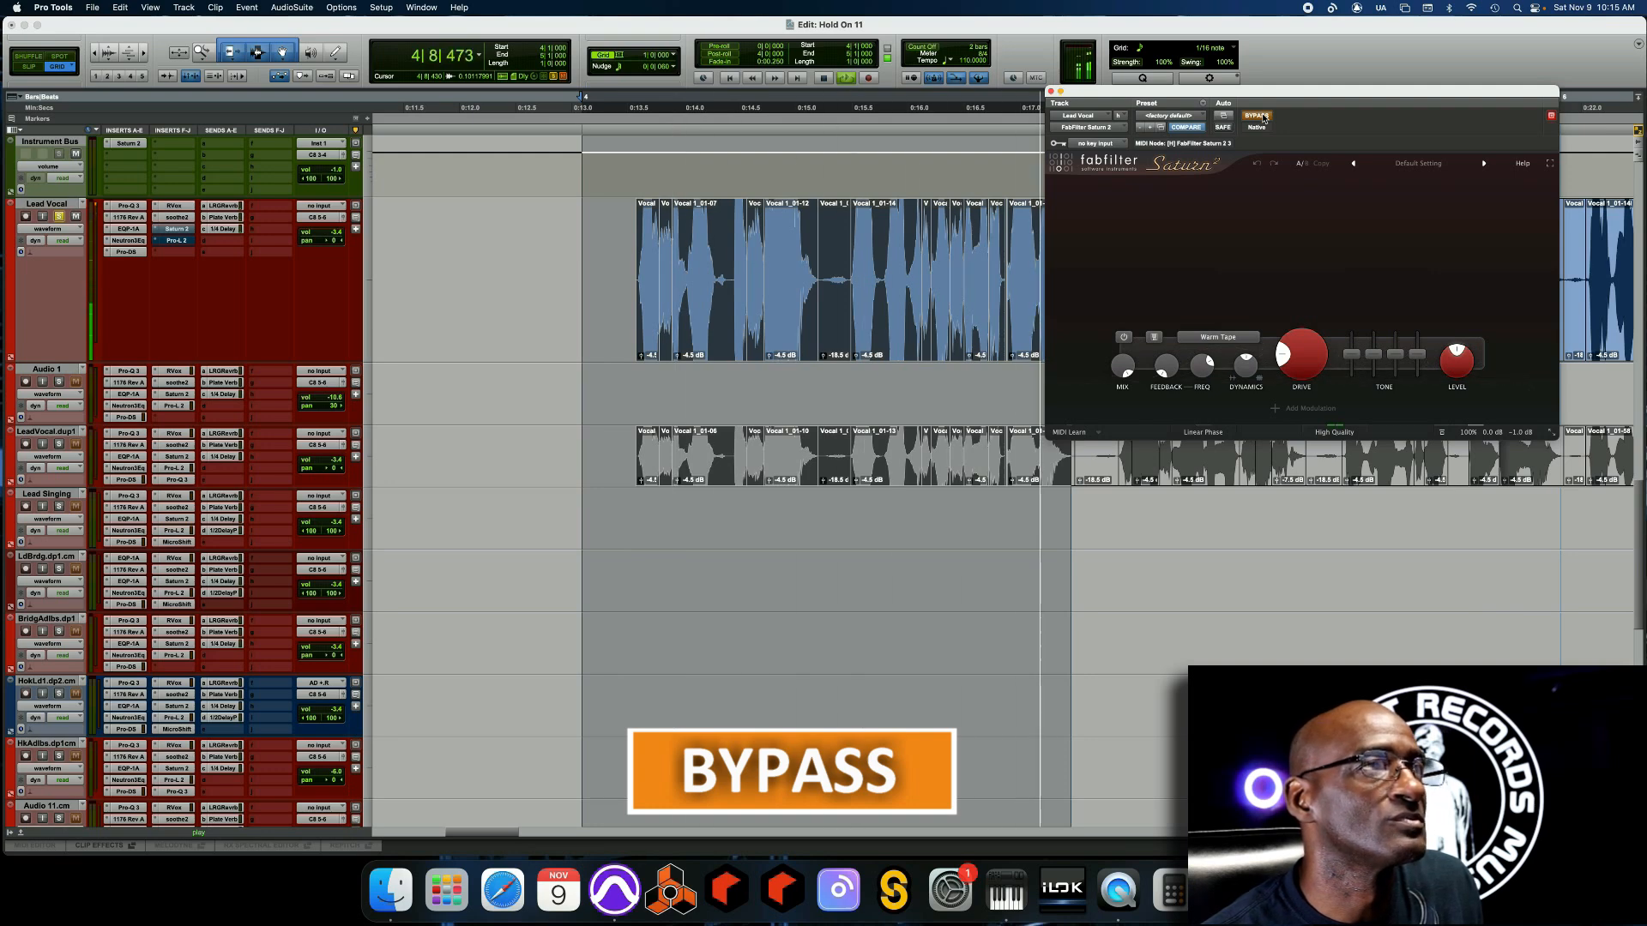
{"action": "left_click", "coordinate": [1257, 116]}
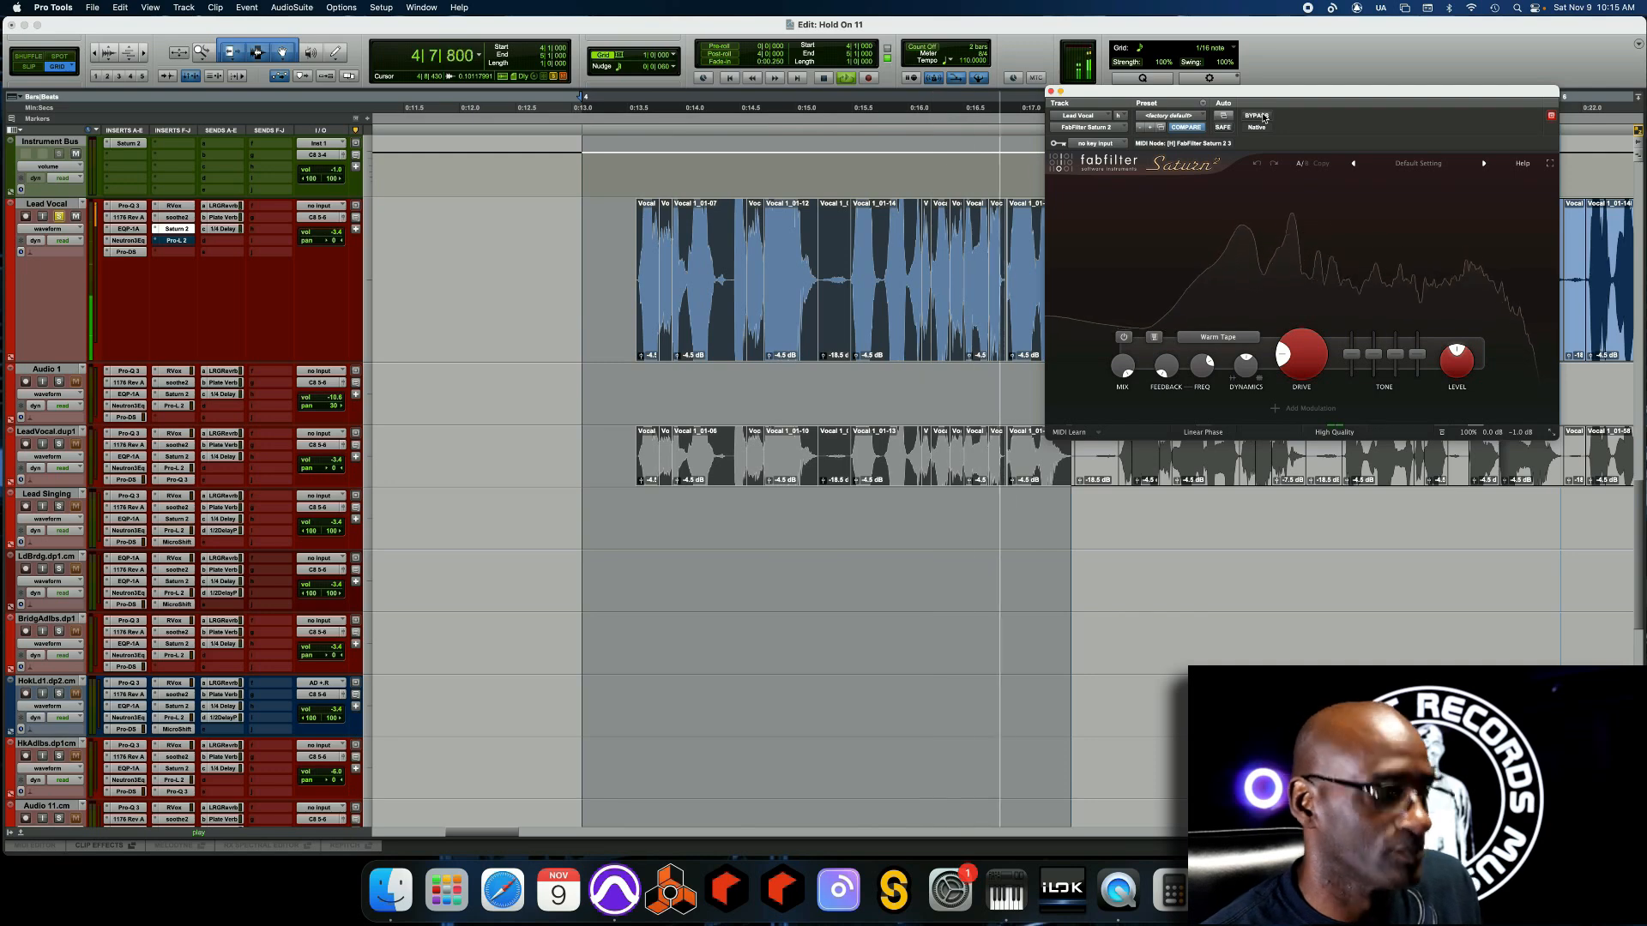
{"action": "key", "text": "space"}
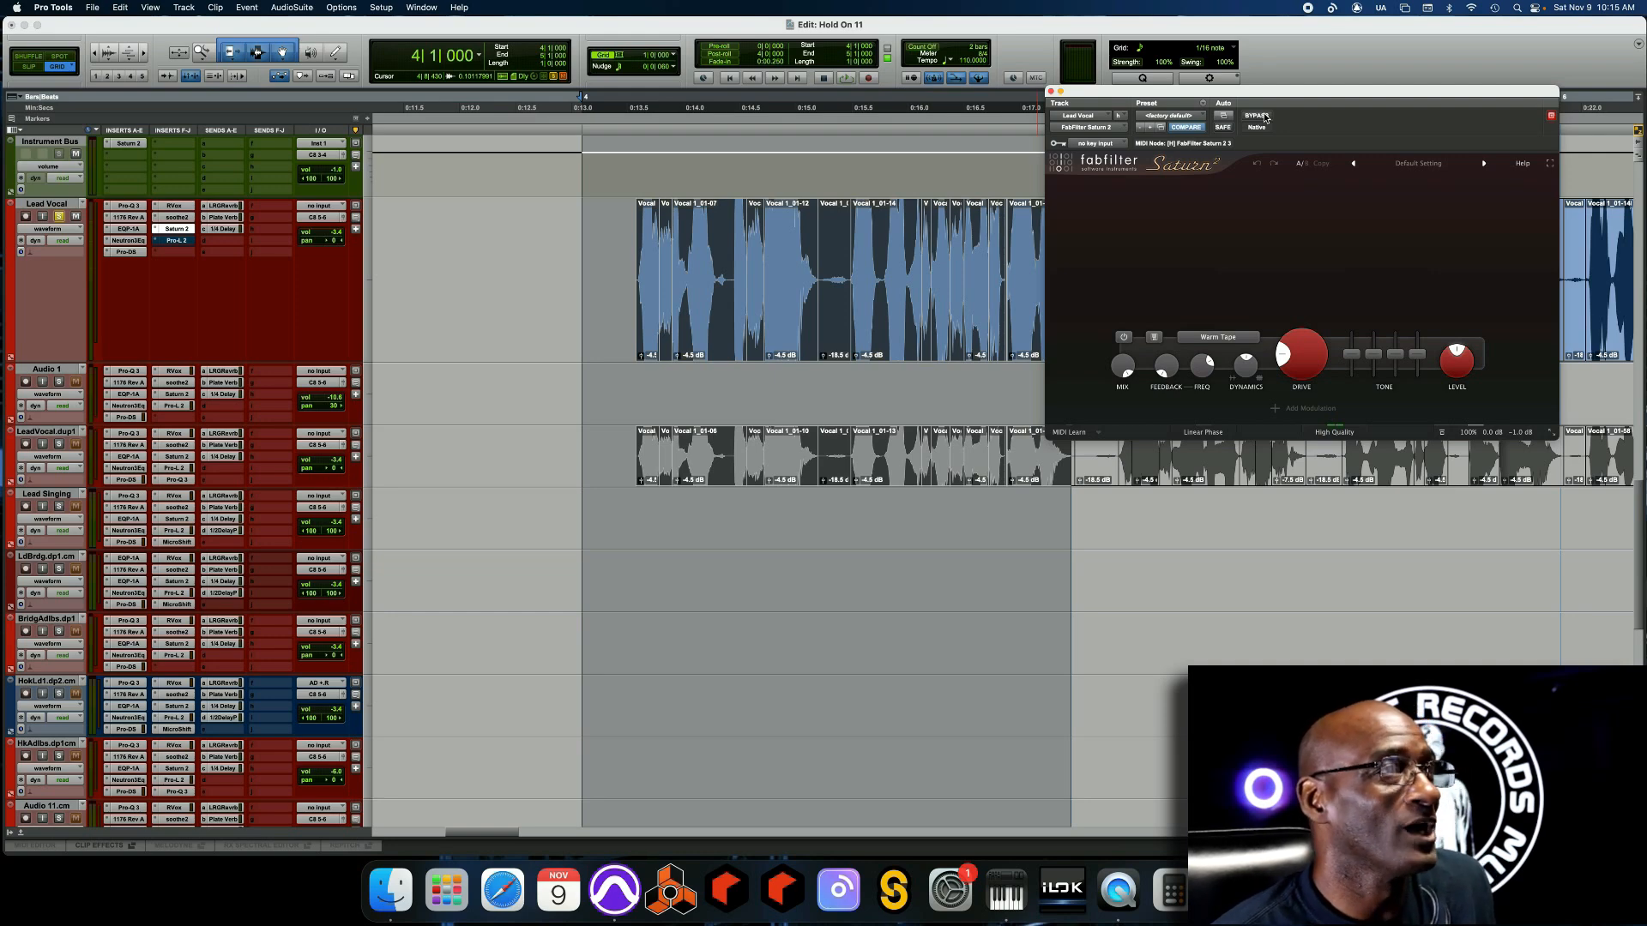
{"action": "left_click", "coordinate": [1051, 92]}
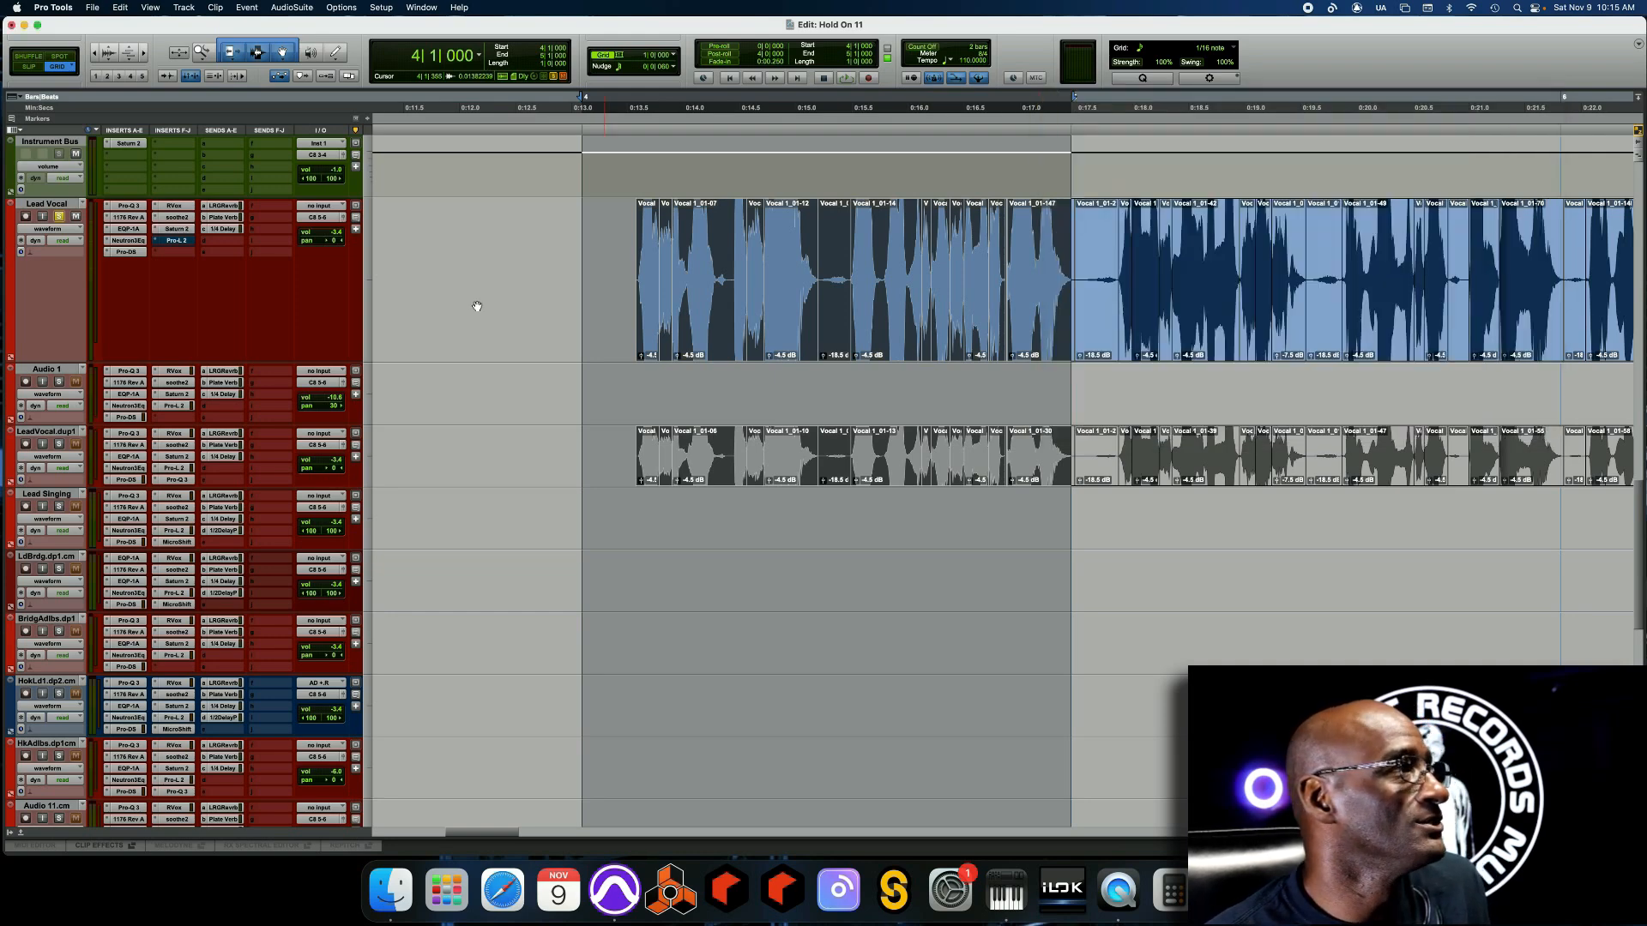
Activate the Lead Vocal's Pro-L 2 limiter, compare it active and bypassed twice during playback, leave it active and close the plug-in
{"action": "left_click", "coordinate": [175, 241]}
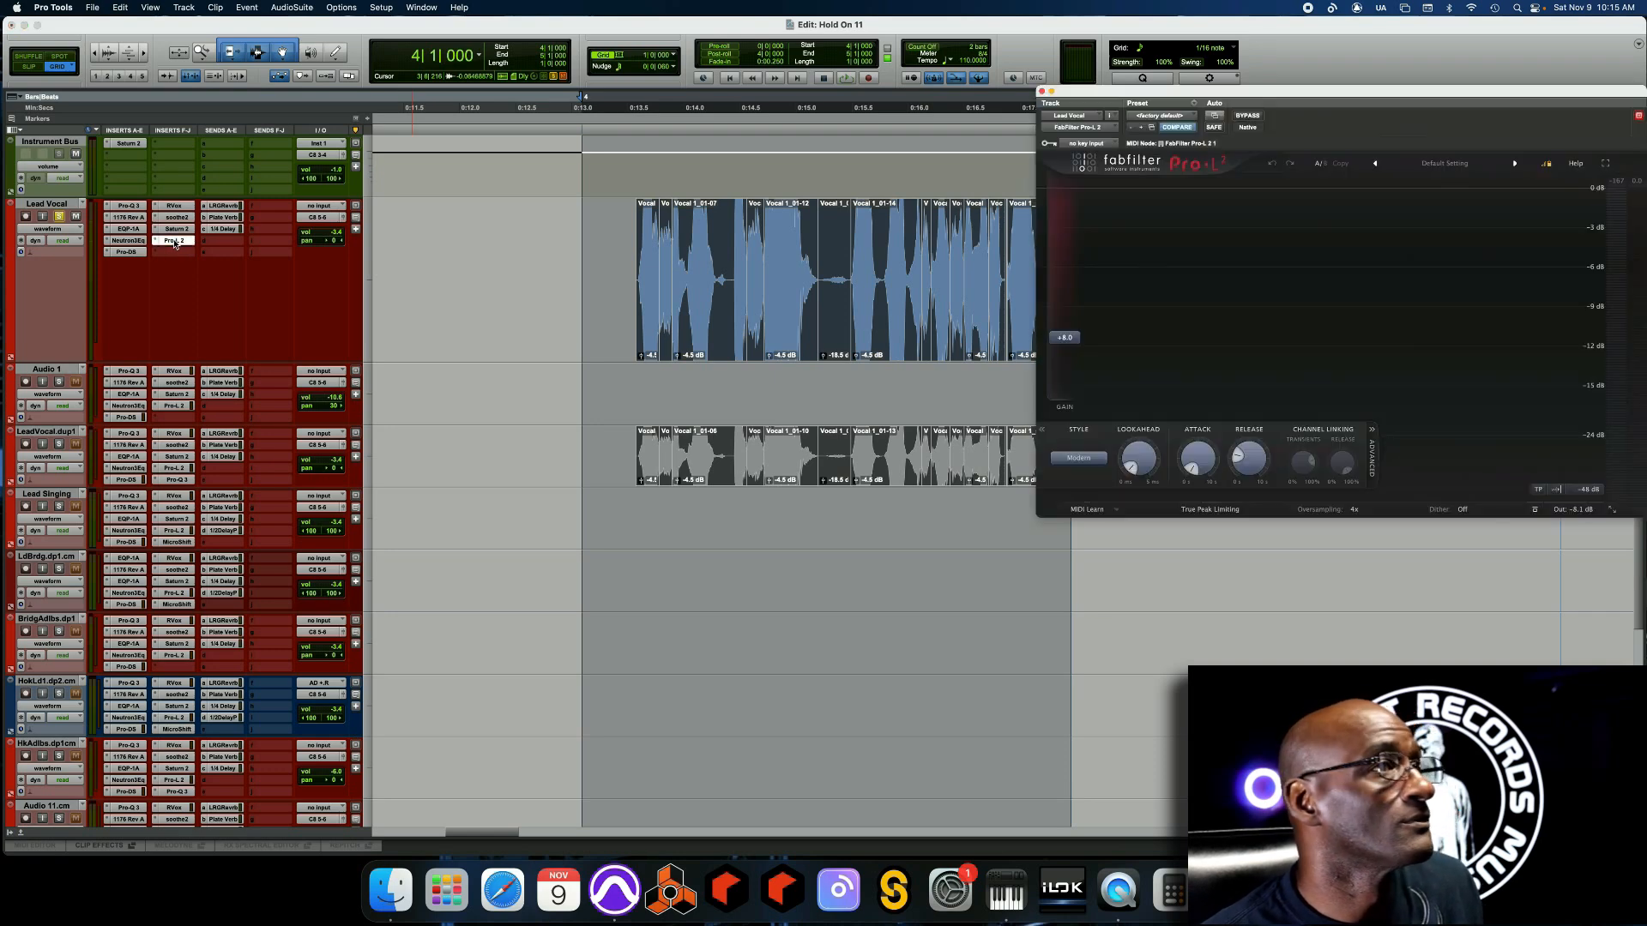
{"action": "left_click_drag", "start_coordinate": [1267, 98], "coordinate": [1017, 115]}
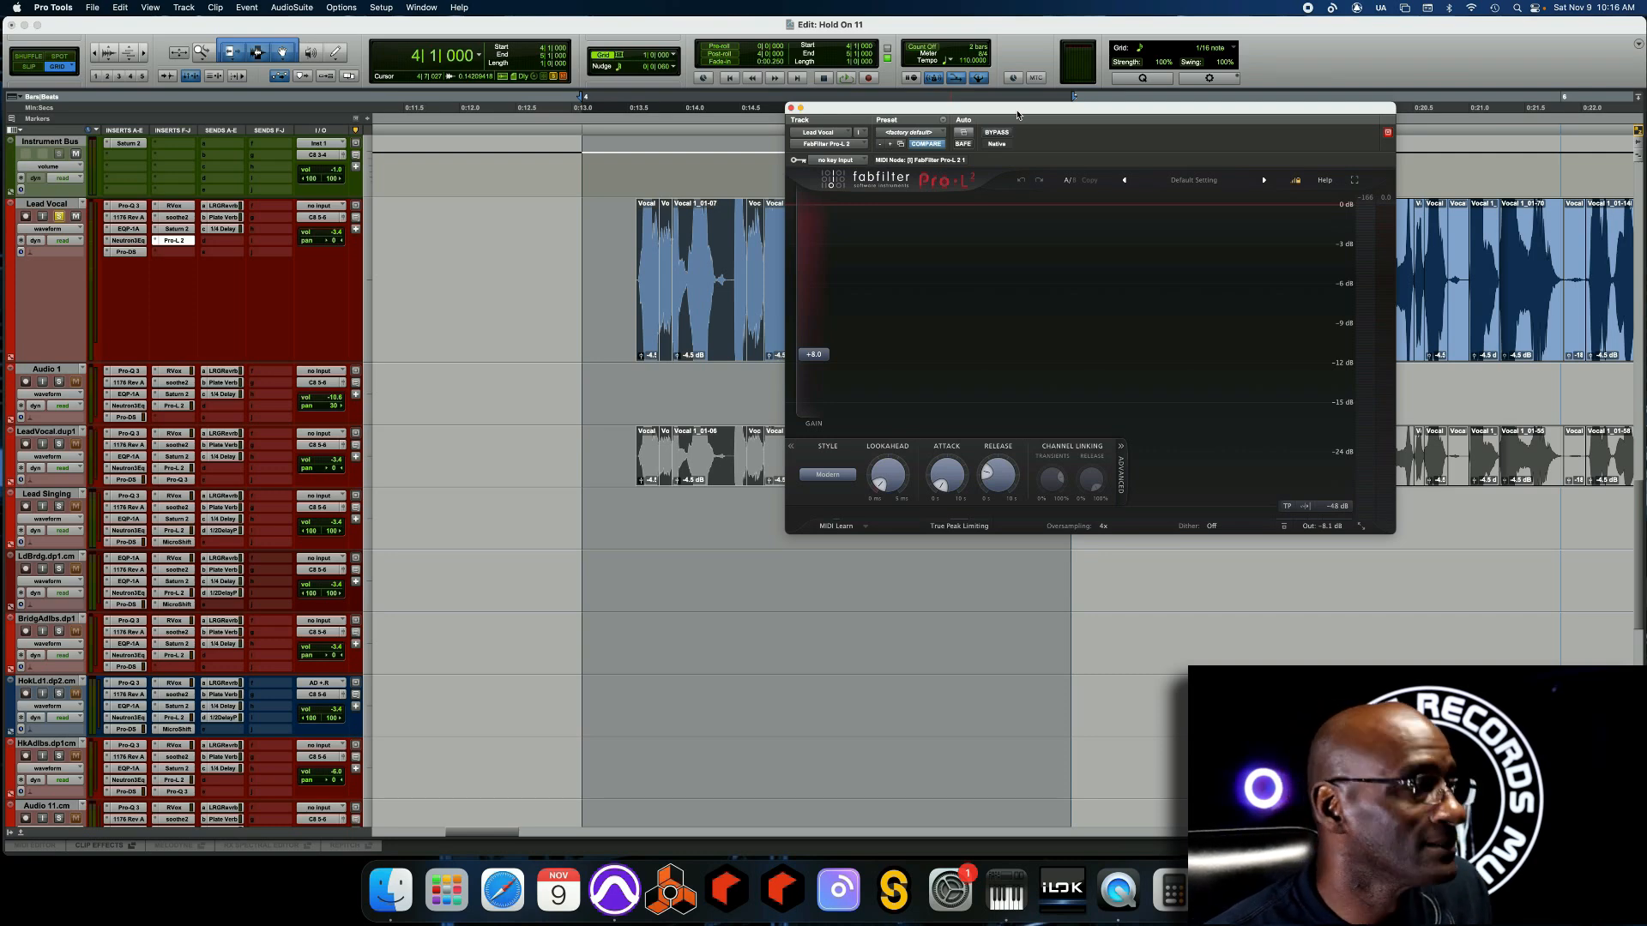
{"action": "key", "text": "space"}
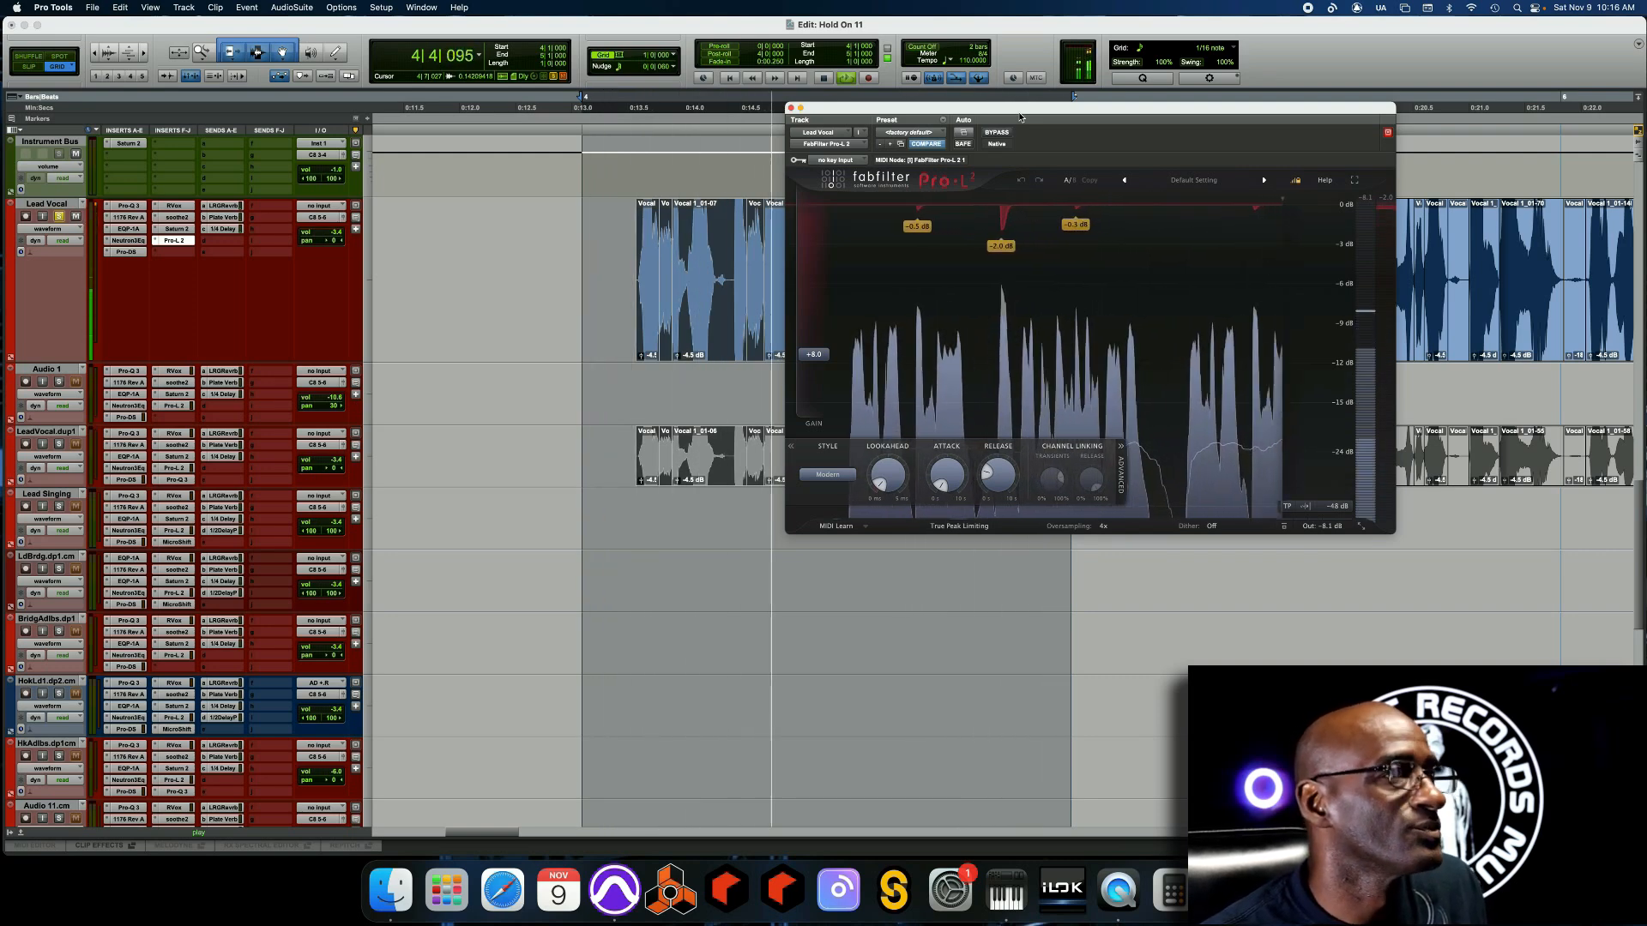
{"action": "left_click", "coordinate": [996, 133]}
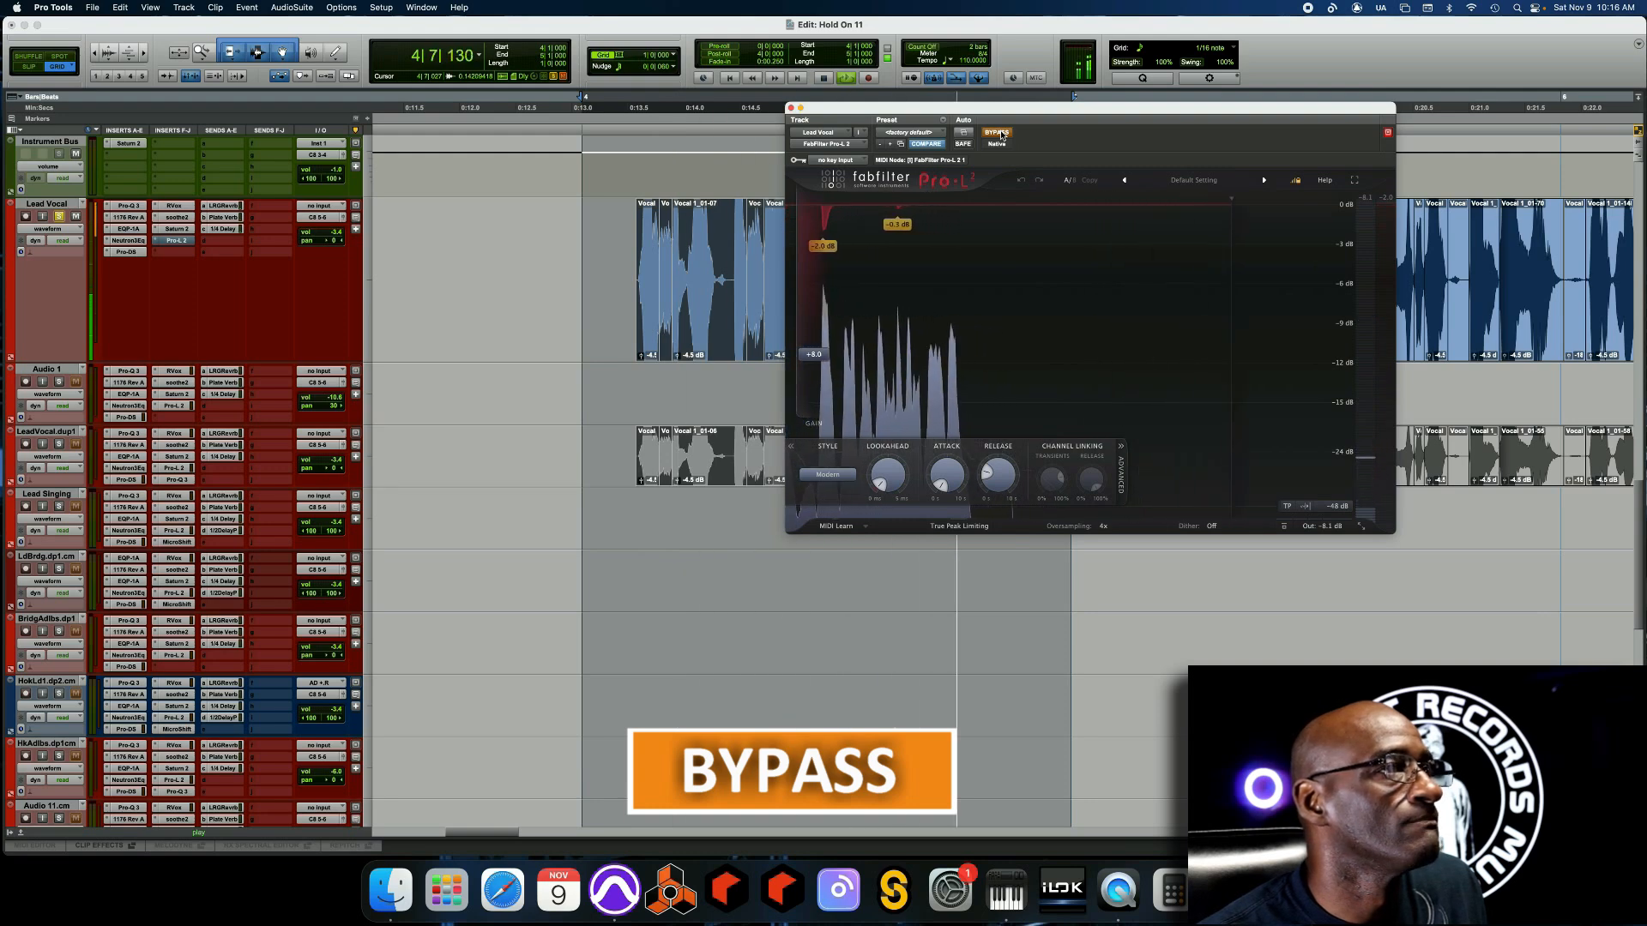
{"action": "left_click", "coordinate": [997, 133]}
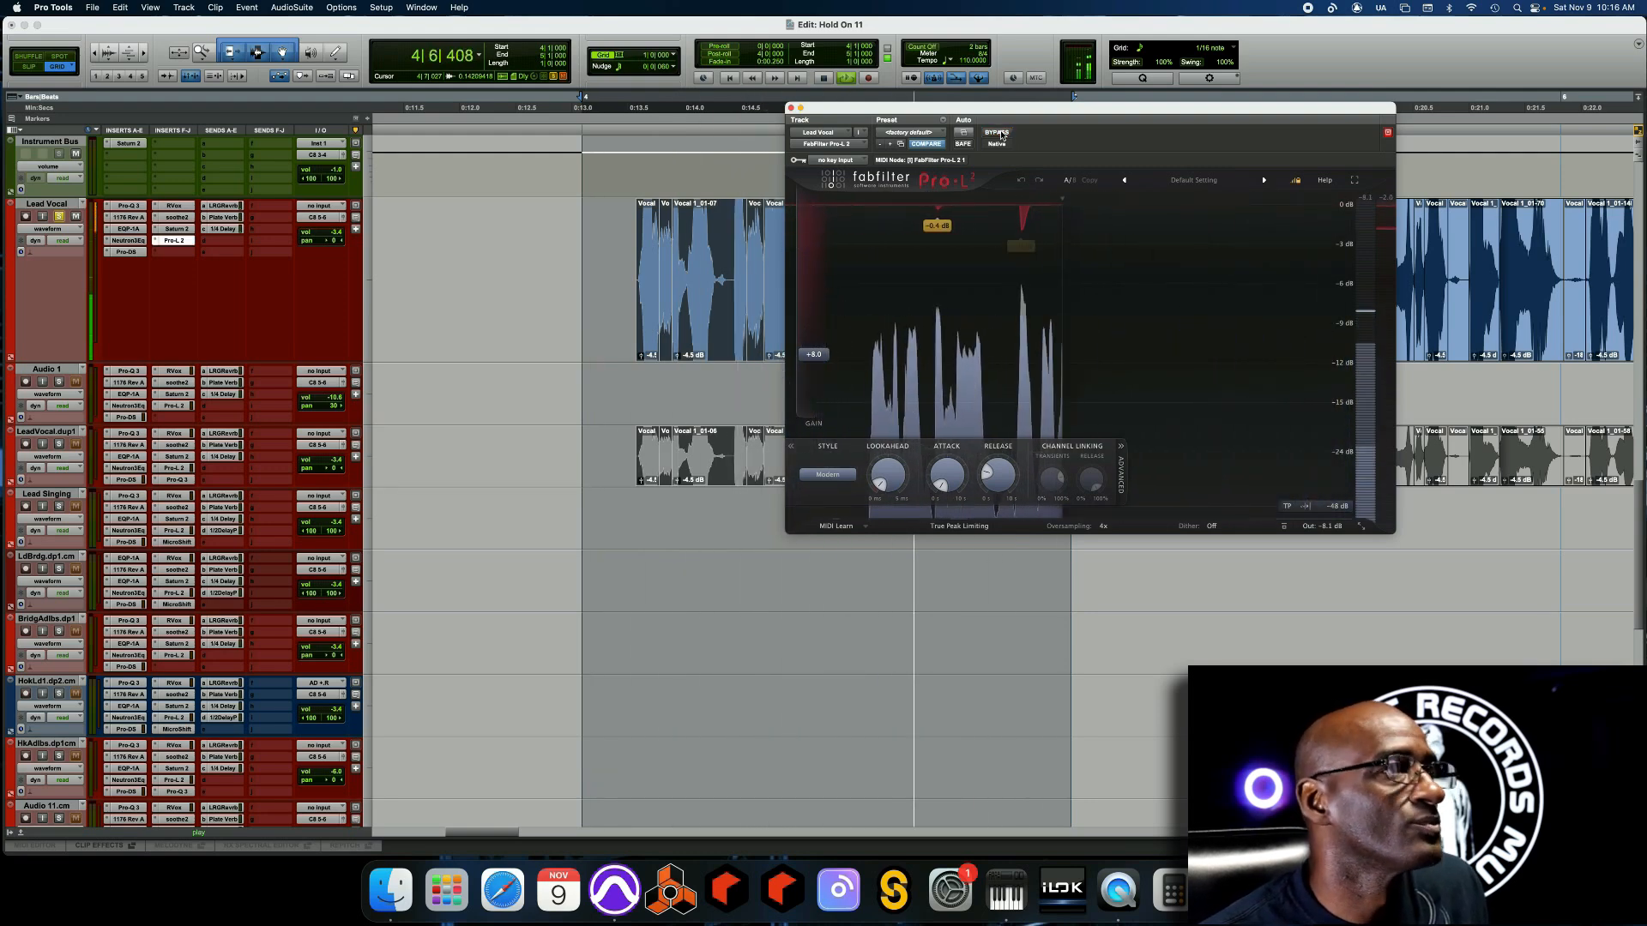
{"action": "left_click", "coordinate": [998, 133]}
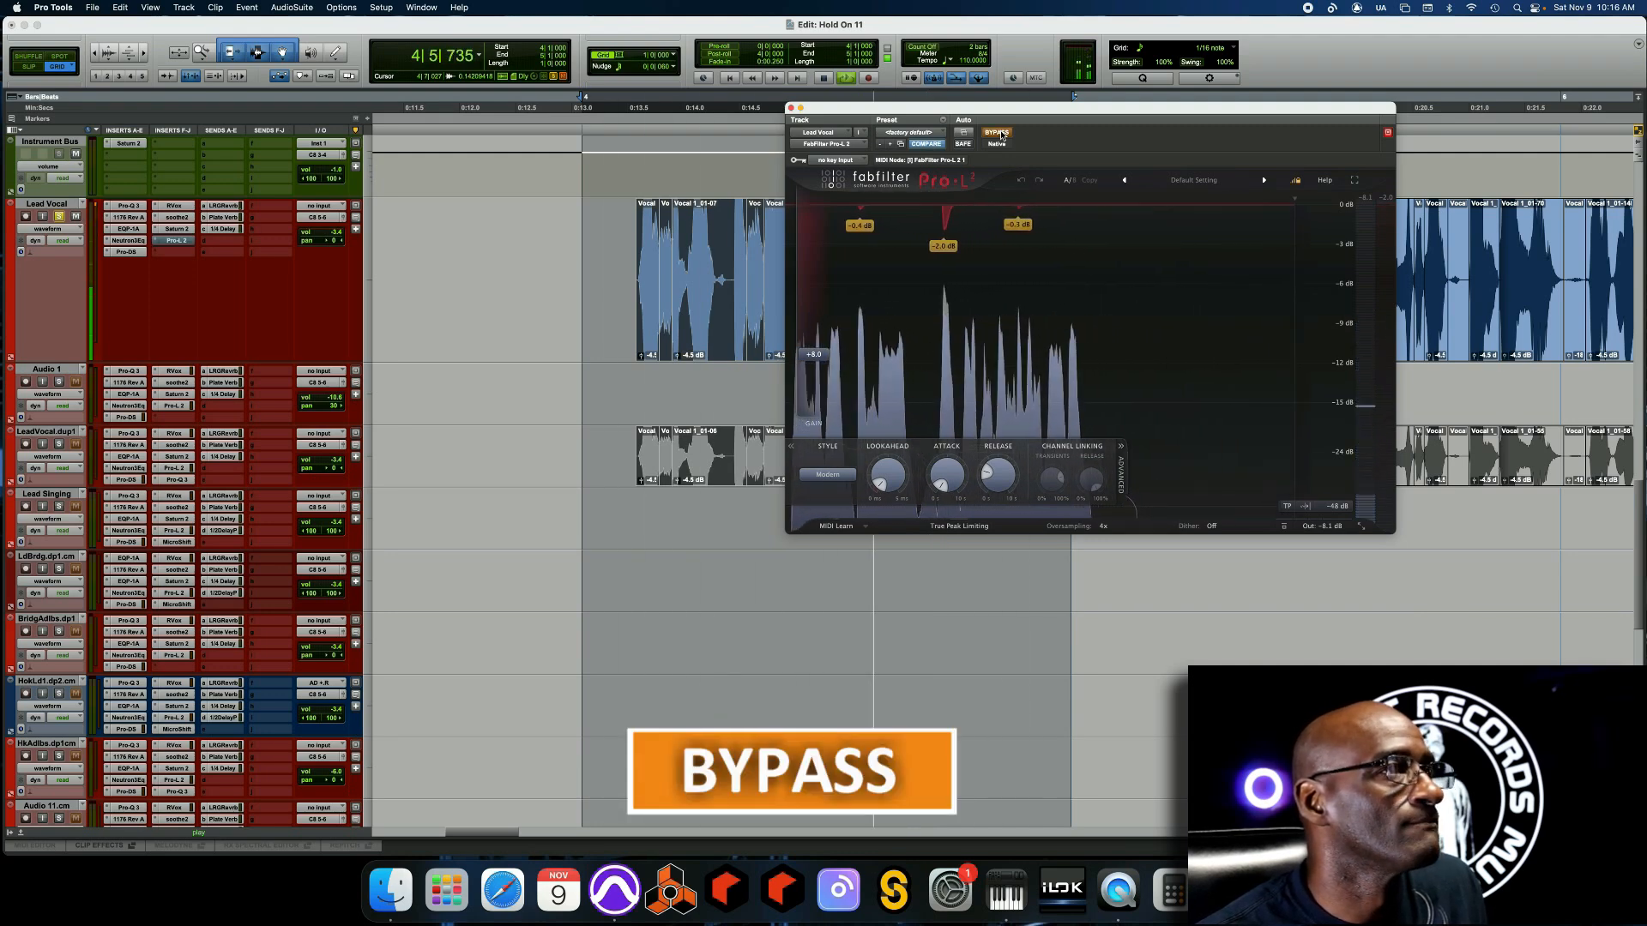
{"action": "left_click", "coordinate": [999, 133]}
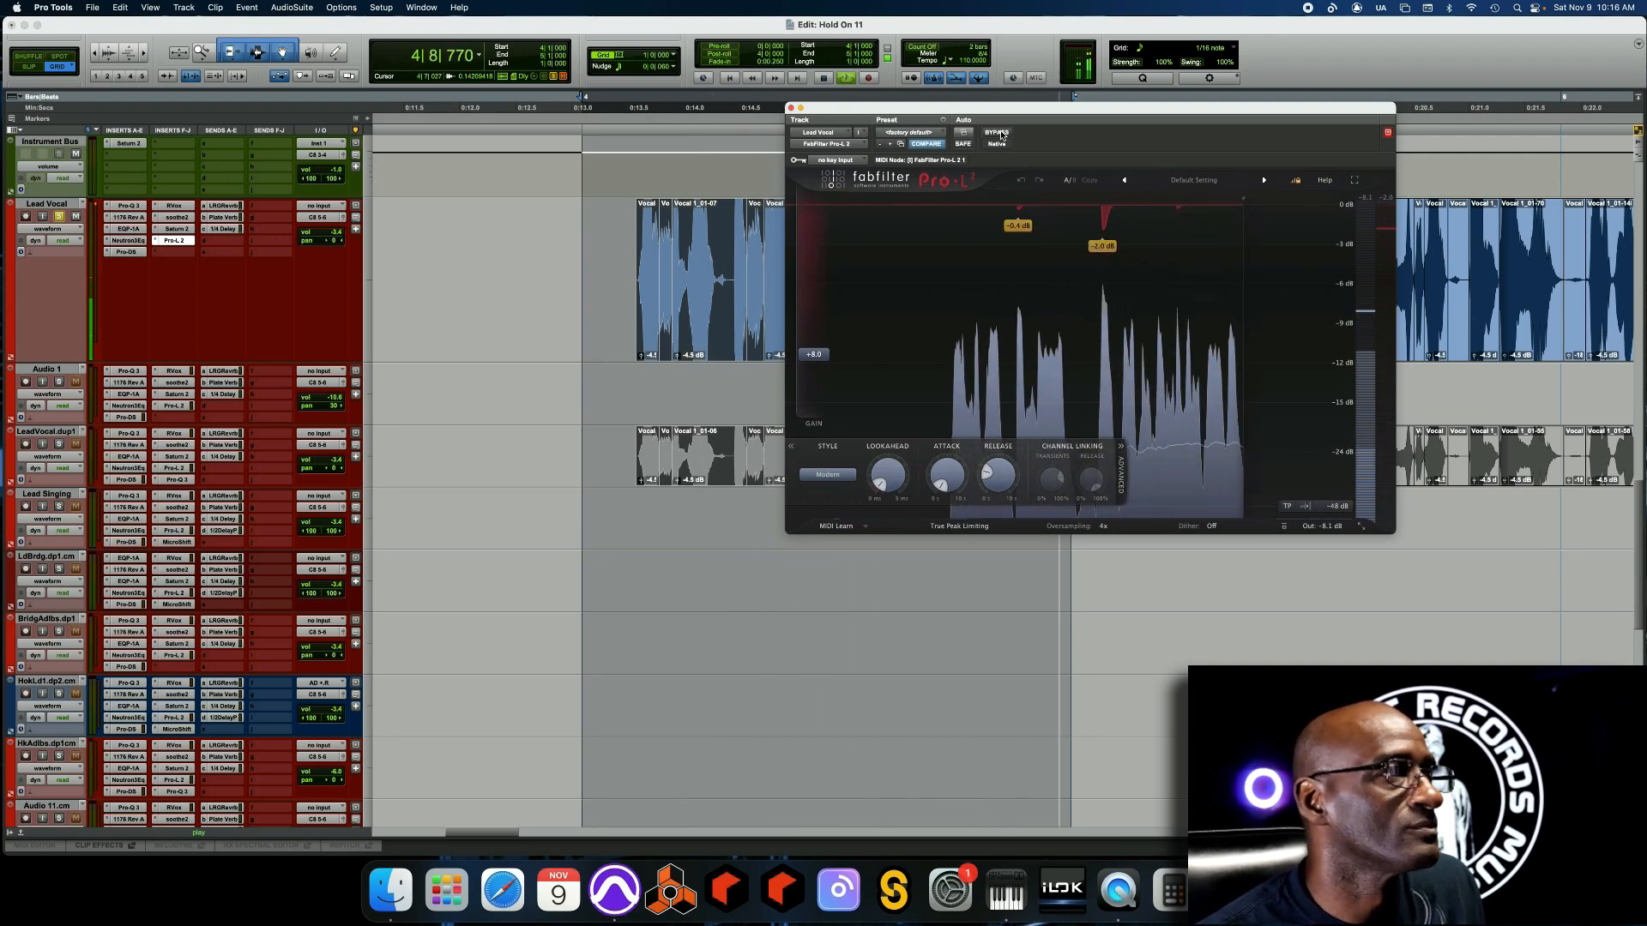
{"action": "key", "text": "space"}
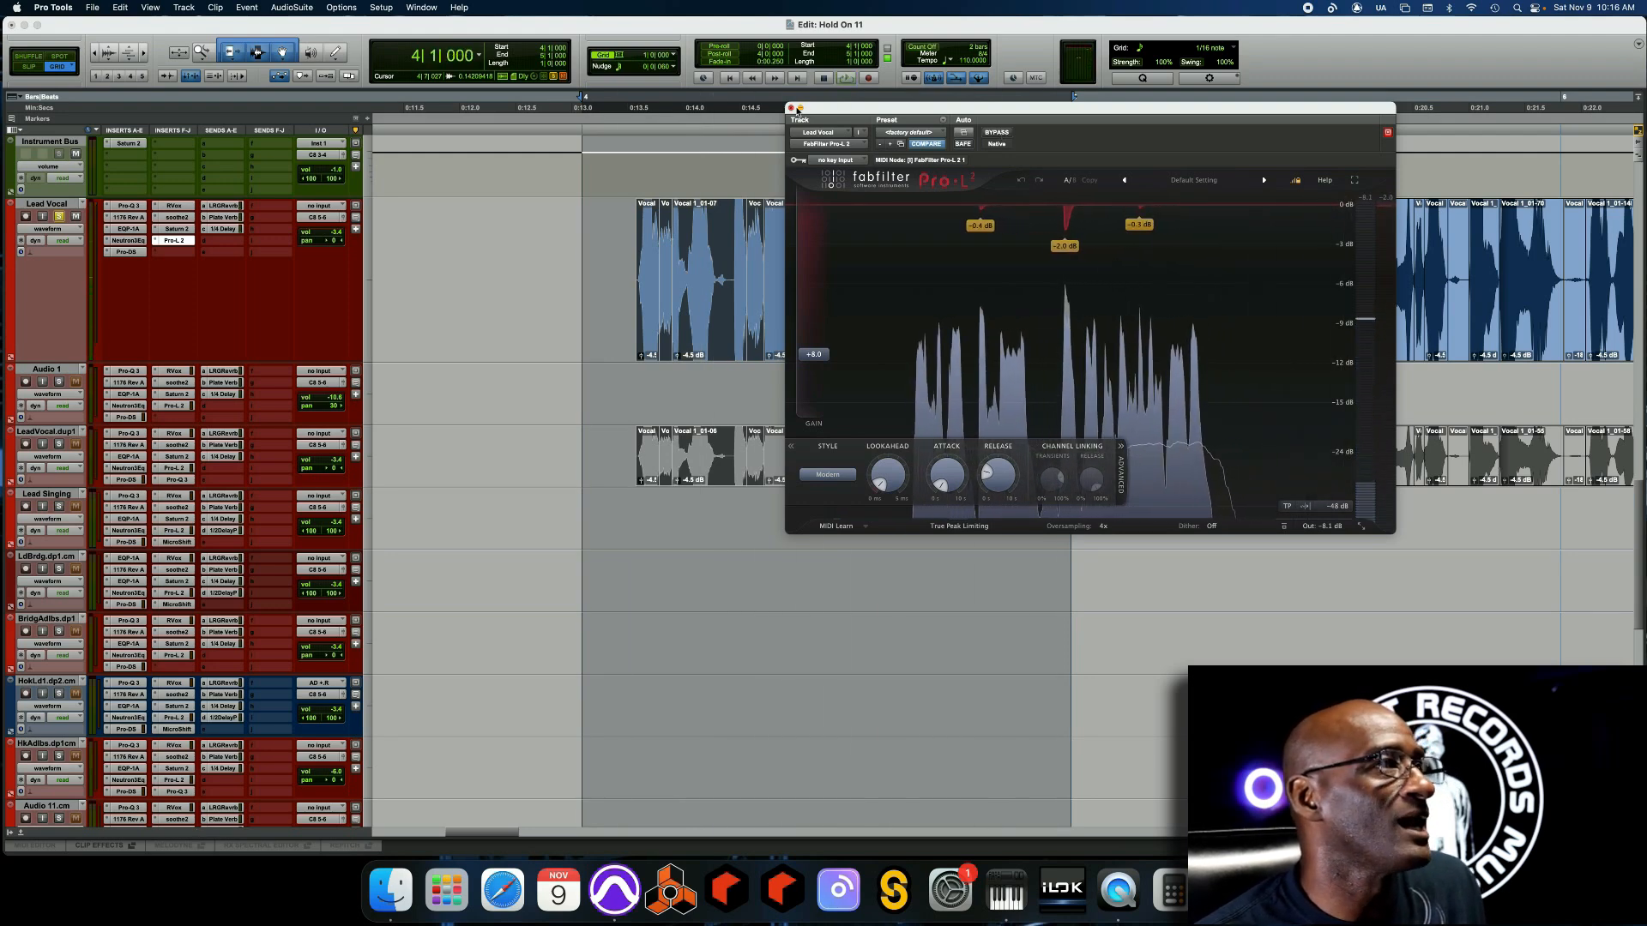
{"action": "left_click", "coordinate": [790, 108]}
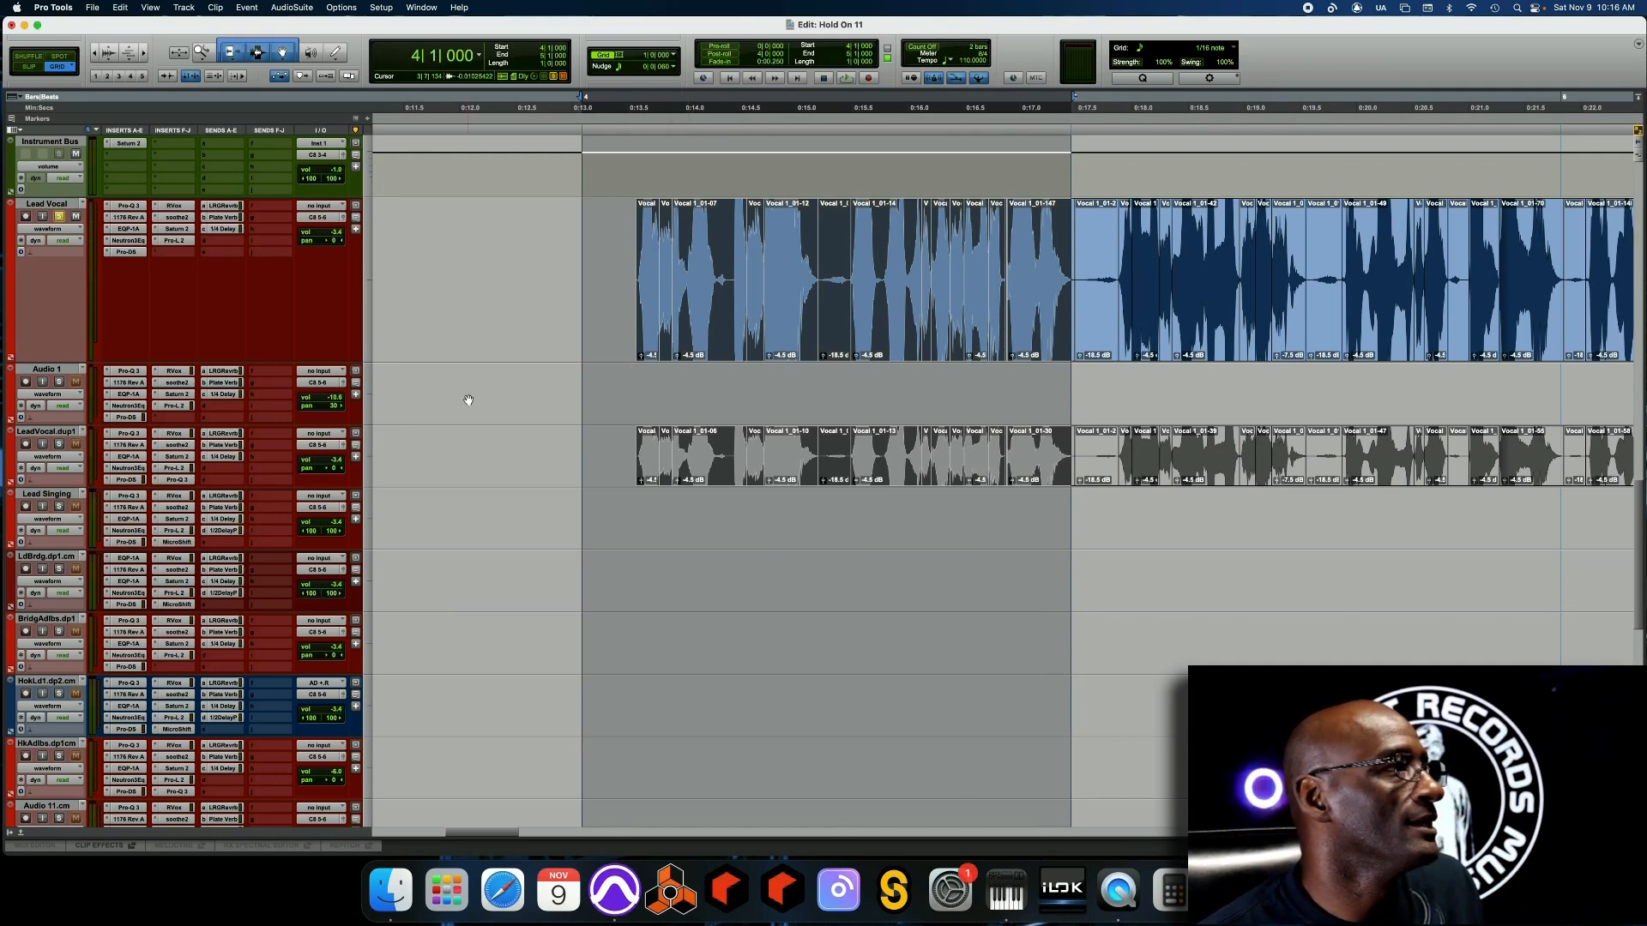
Clear the timeline selection and reduce the height of the Lead Vocal track
{"action": "left_click", "coordinate": [463, 399]}
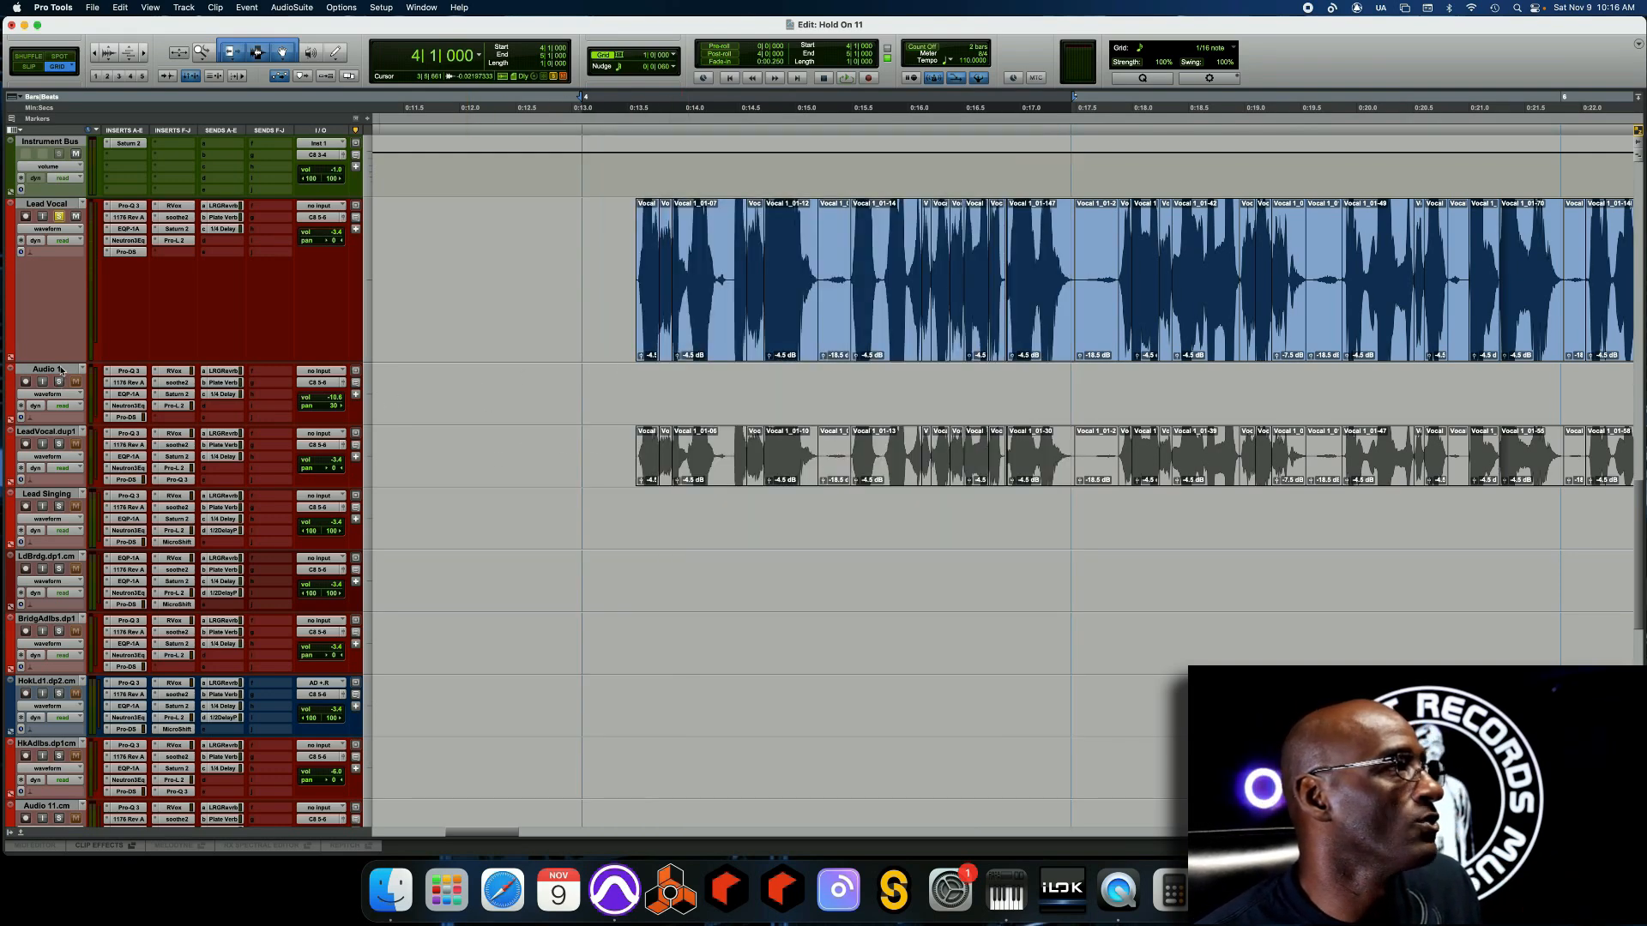
{"action": "left_click_drag", "start_coordinate": [60, 364], "coordinate": [57, 305]}
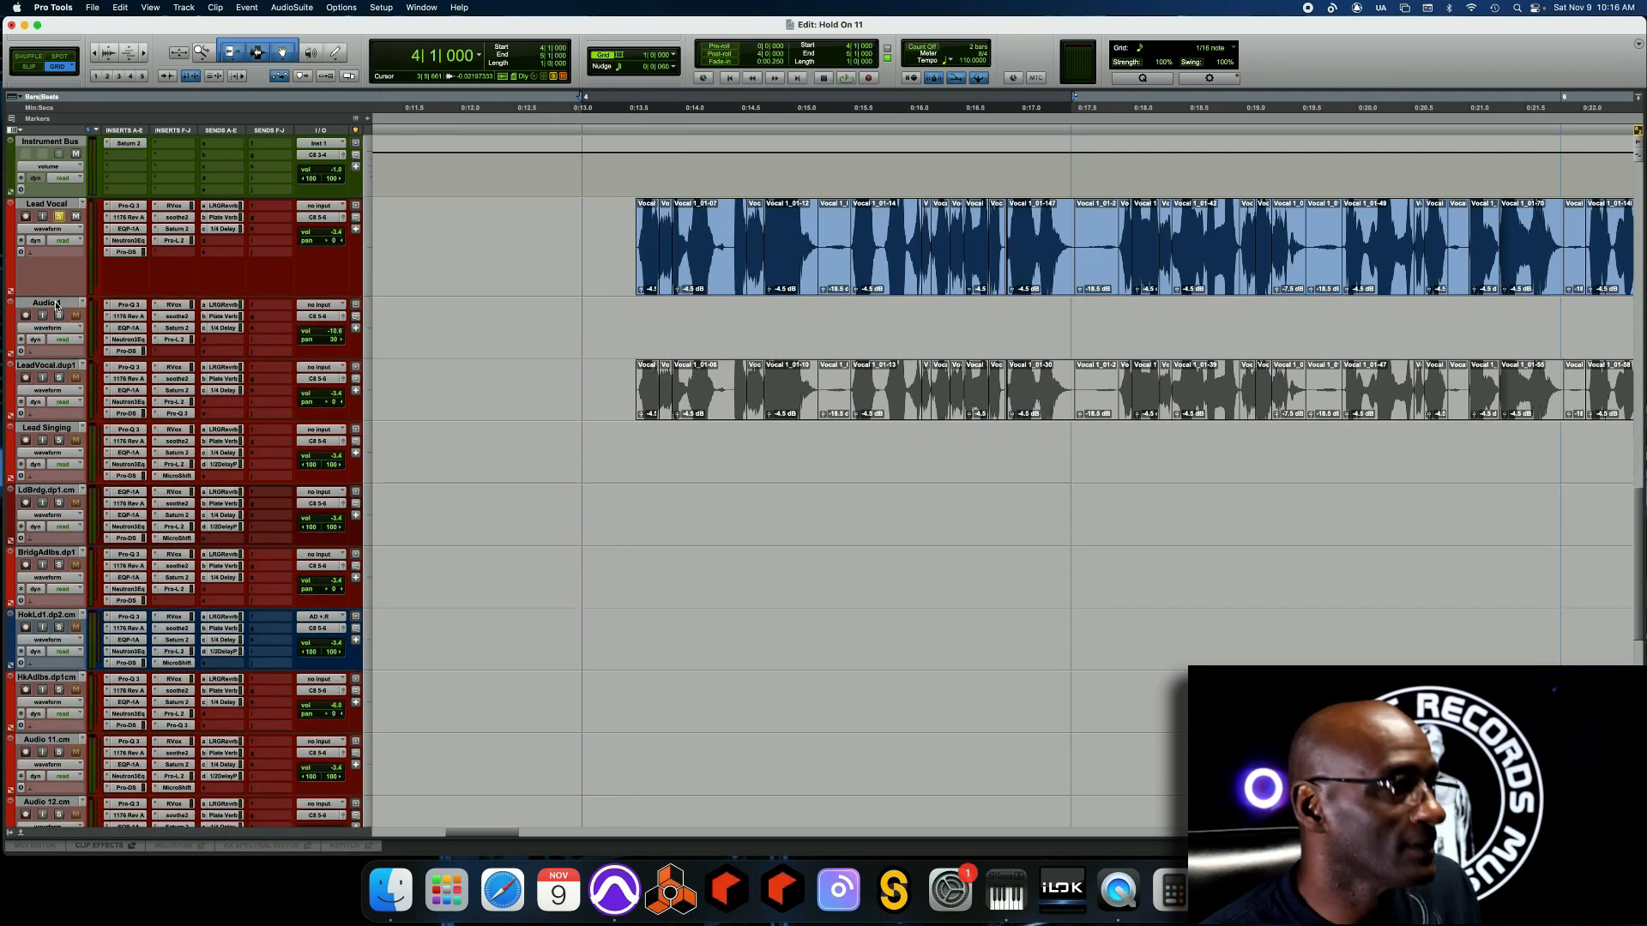
Solo the LeadVocal.dup1 track alongside the Lead Vocal and play both from bar 7 through the green clip
{"action": "key", "text": "super+bracketleft"}
{"action": "key", "text": "super+bracketleft"}
{"action": "key", "text": "super+bracketleft"}
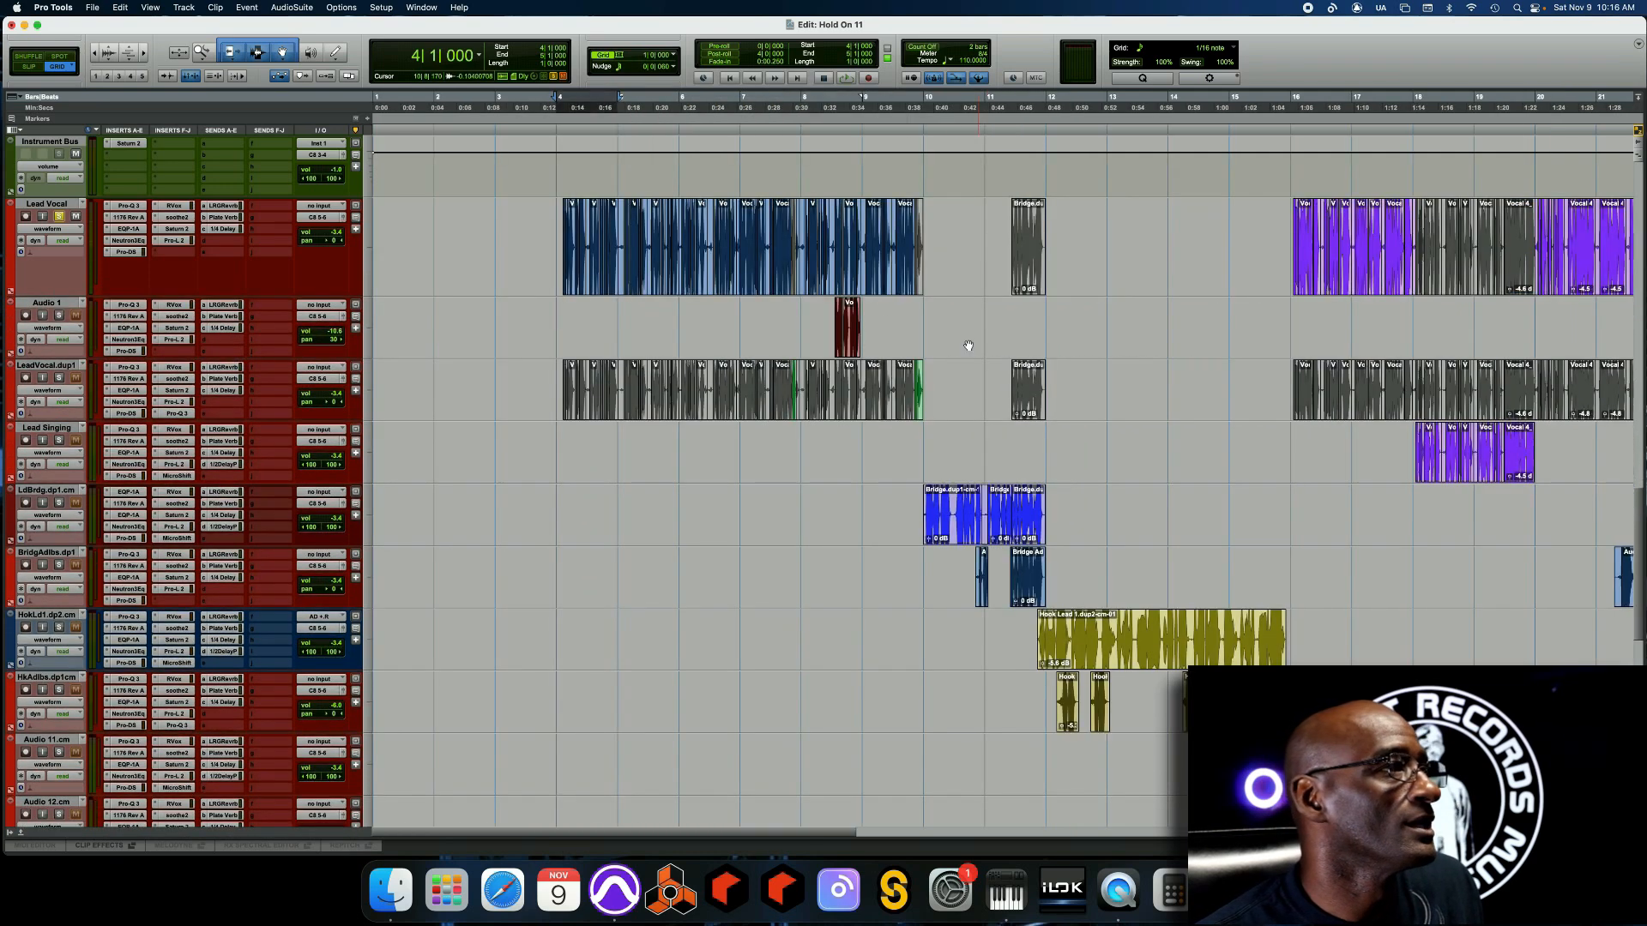
{"action": "left_click", "coordinate": [799, 320]}
{"action": "key", "text": "super+bracketright"}
{"action": "key", "text": "super+bracketright"}
{"action": "key", "text": "super+bracketright"}
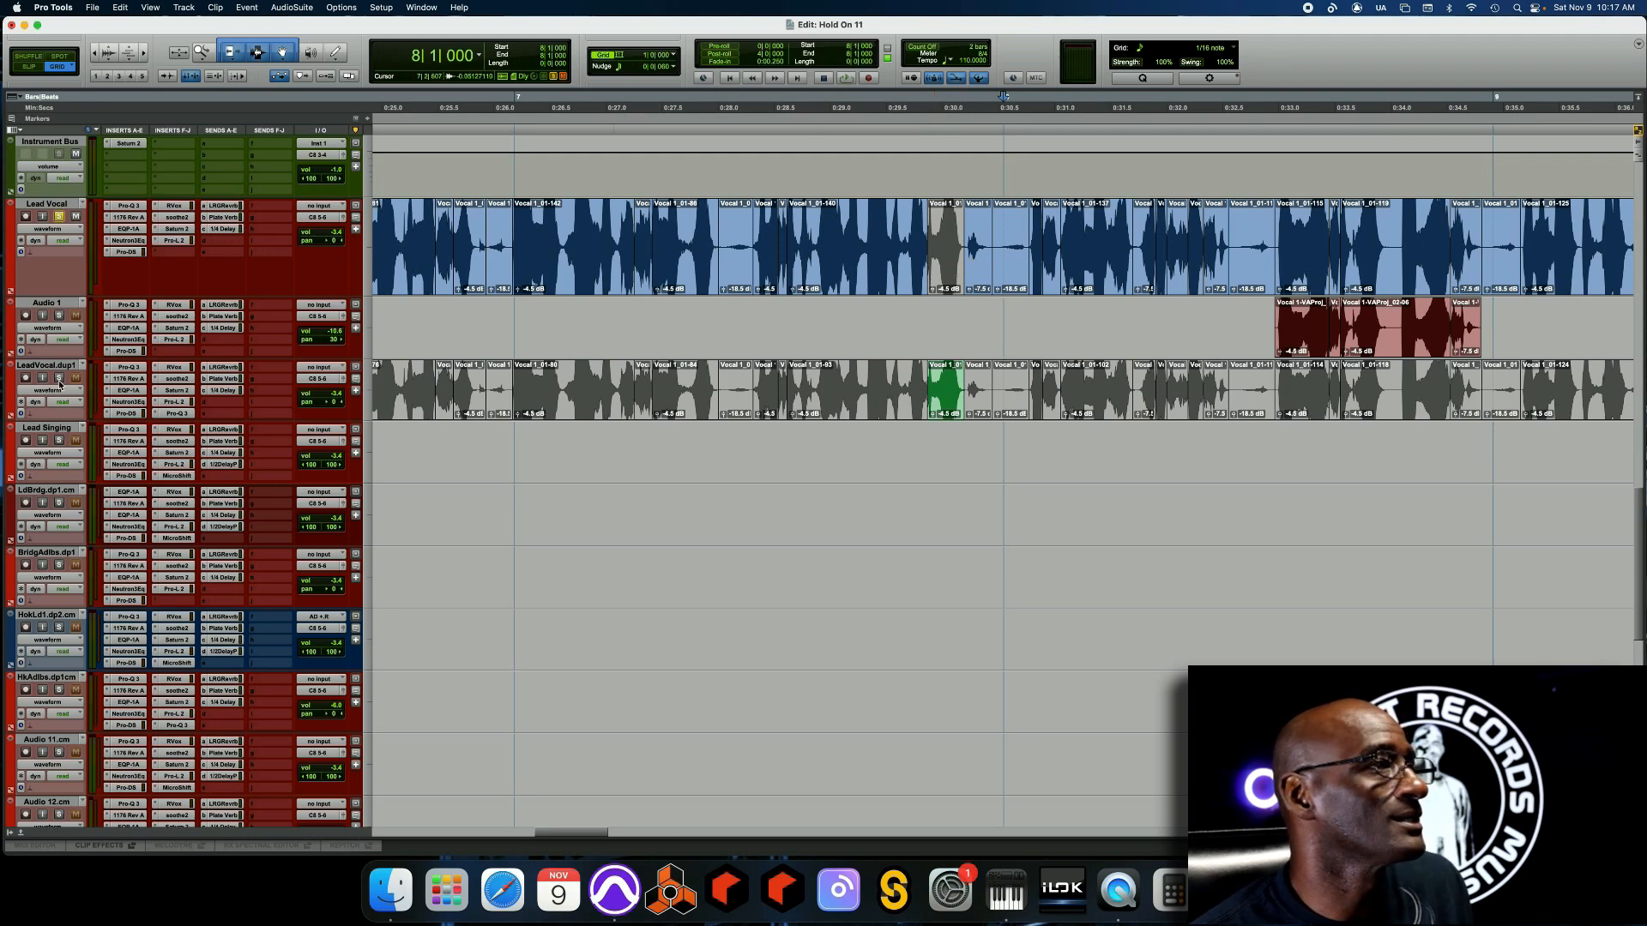
{"action": "left_click", "coordinate": [506, 319]}
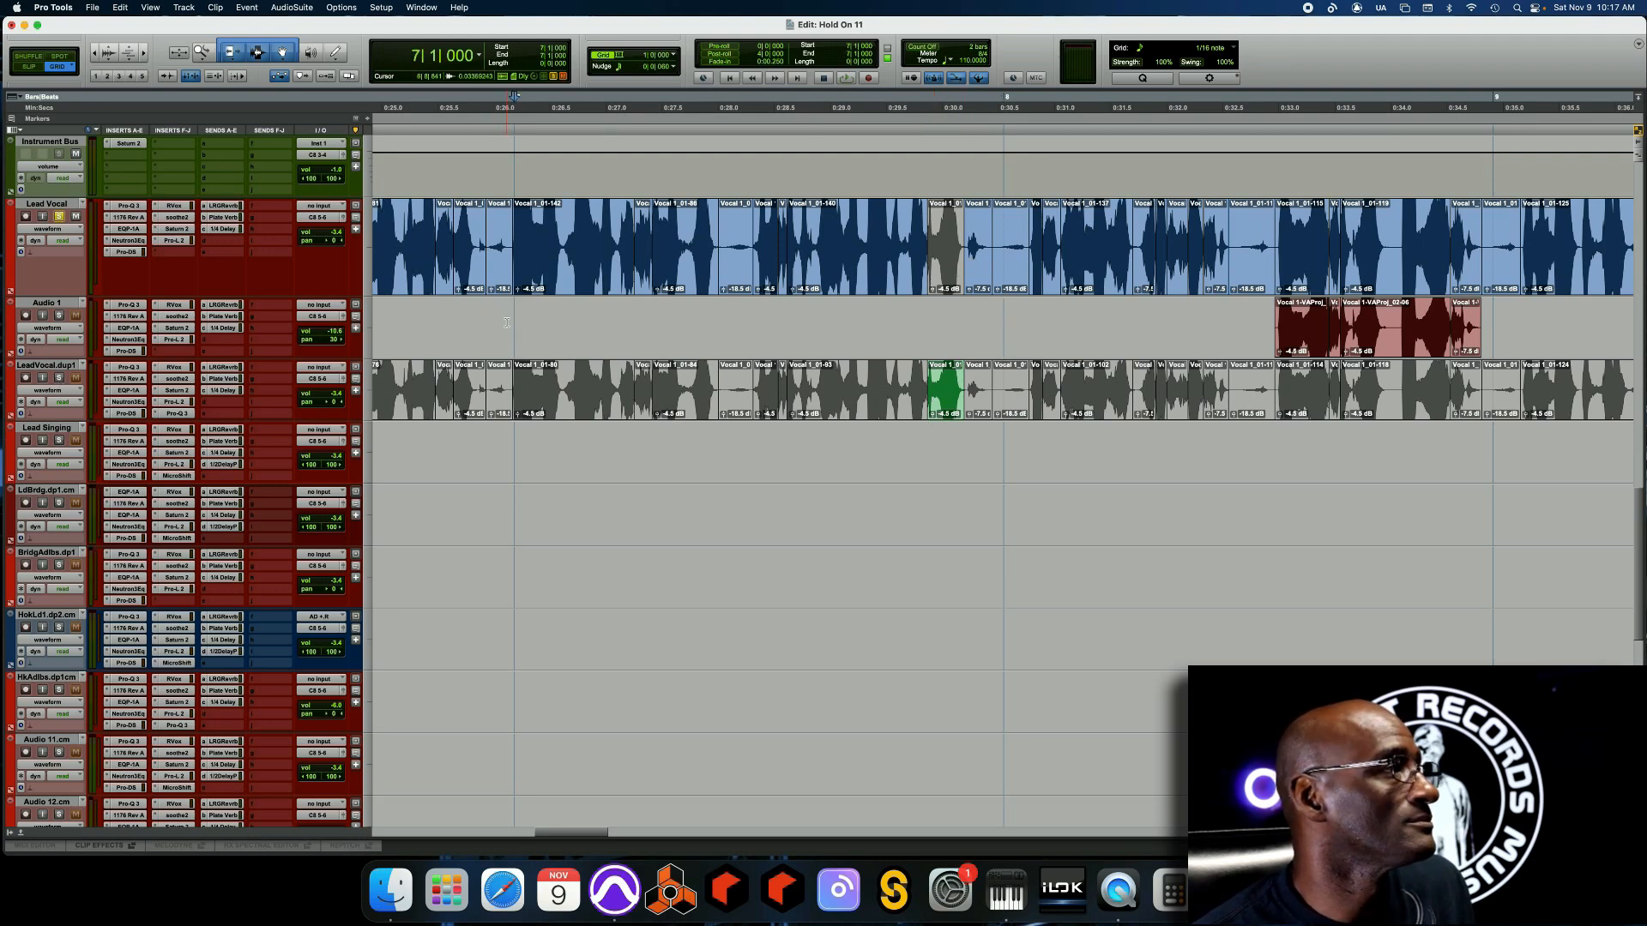
{"action": "left_click", "coordinate": [59, 377]}
{"action": "key", "text": "space"}
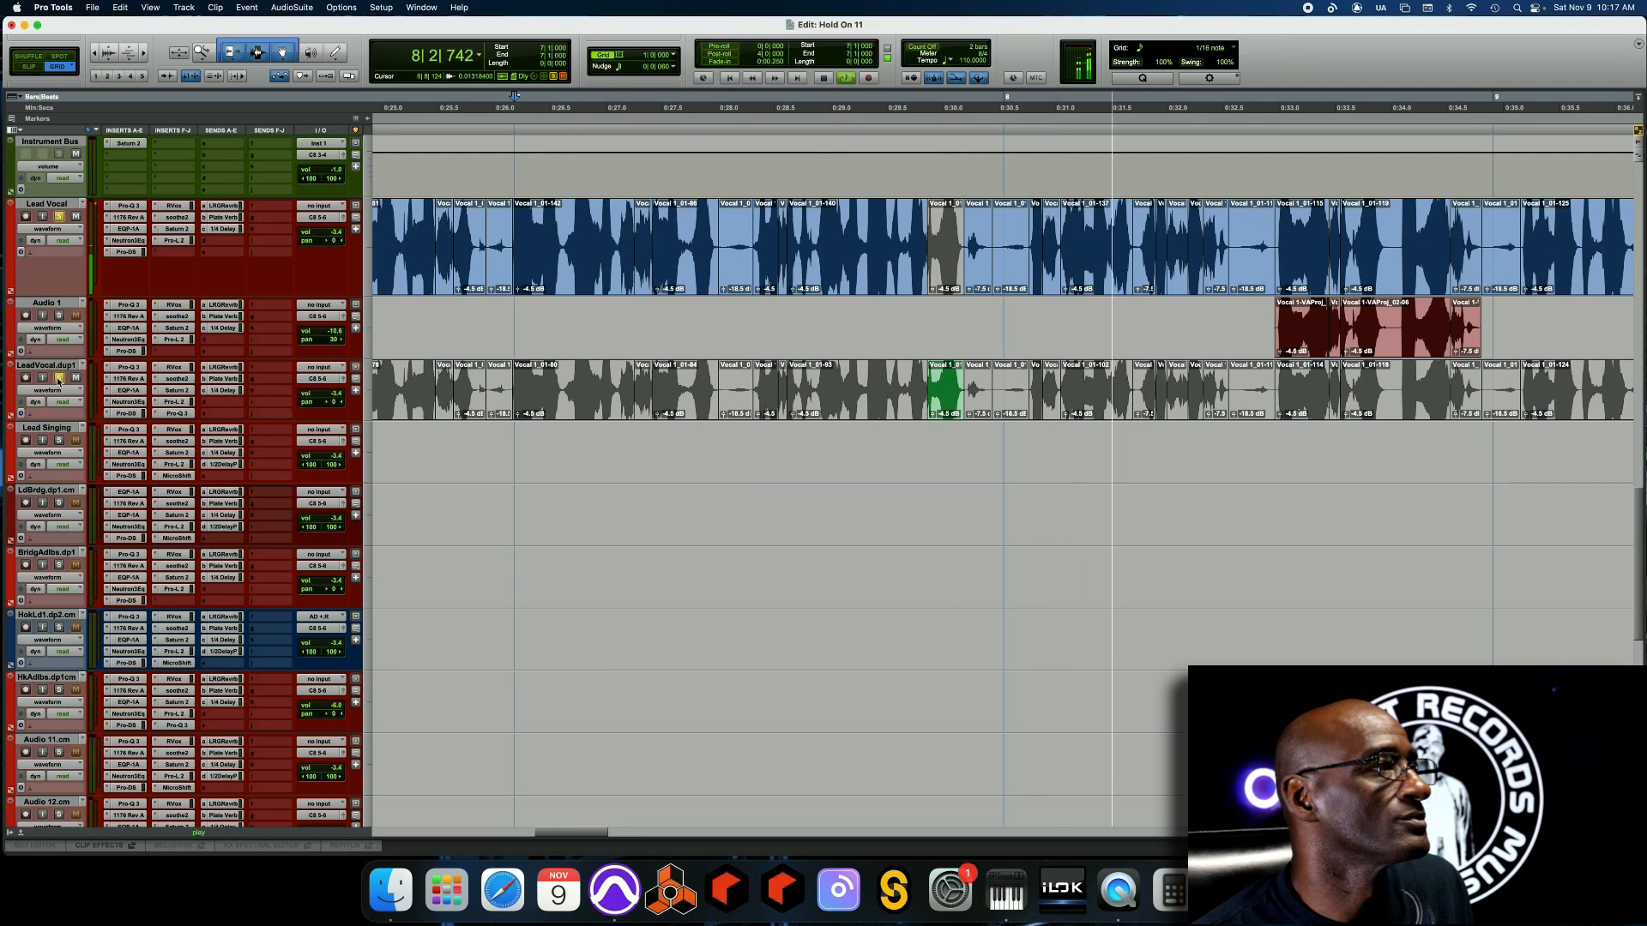
{"action": "key", "text": "space"}
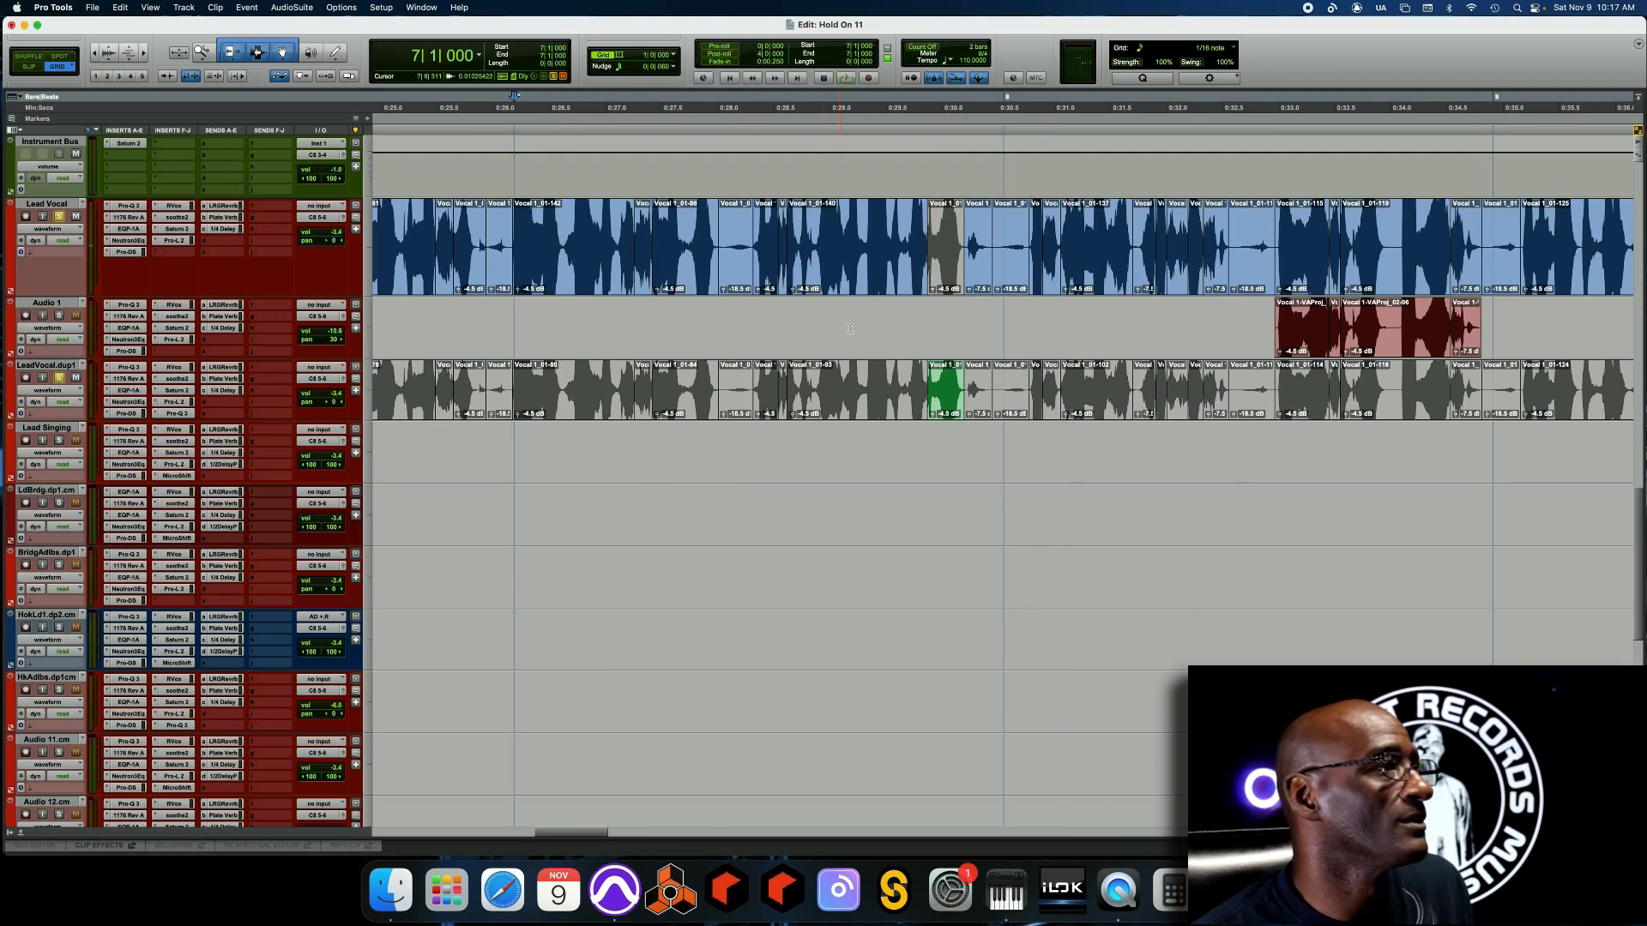
Show LeadVocal.dup1's 1/4 Delay send level automation, play it from bar 7, and examine the automation up to the green clips before bar 10
{"action": "left_click", "coordinate": [11, 417]}
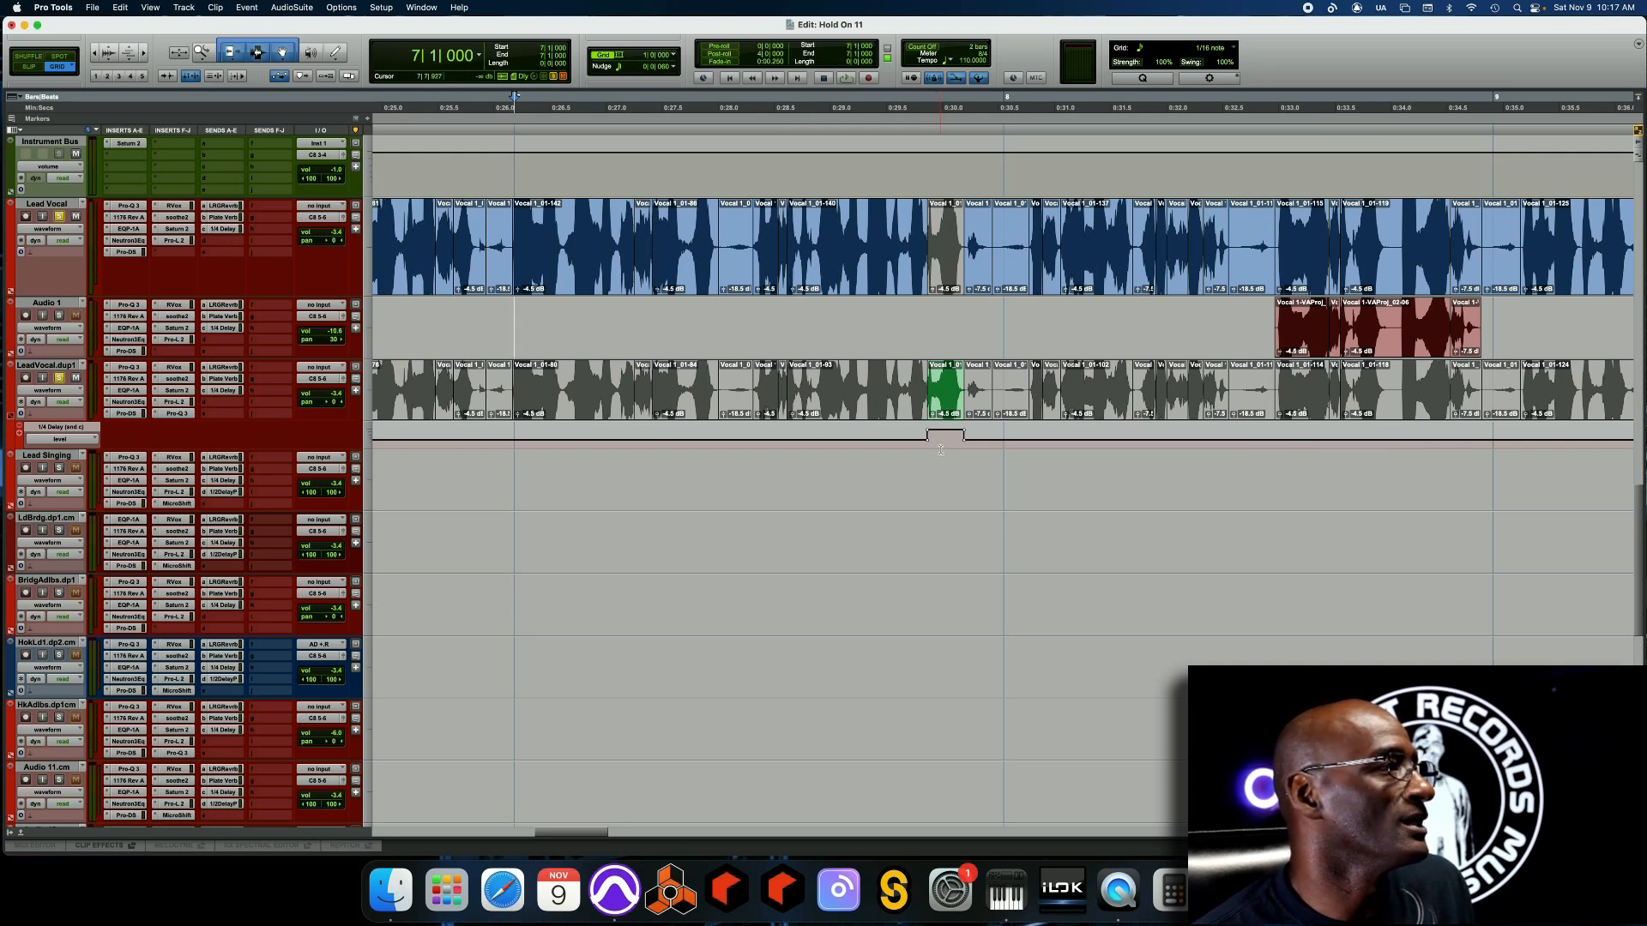
{"action": "key", "text": "space"}
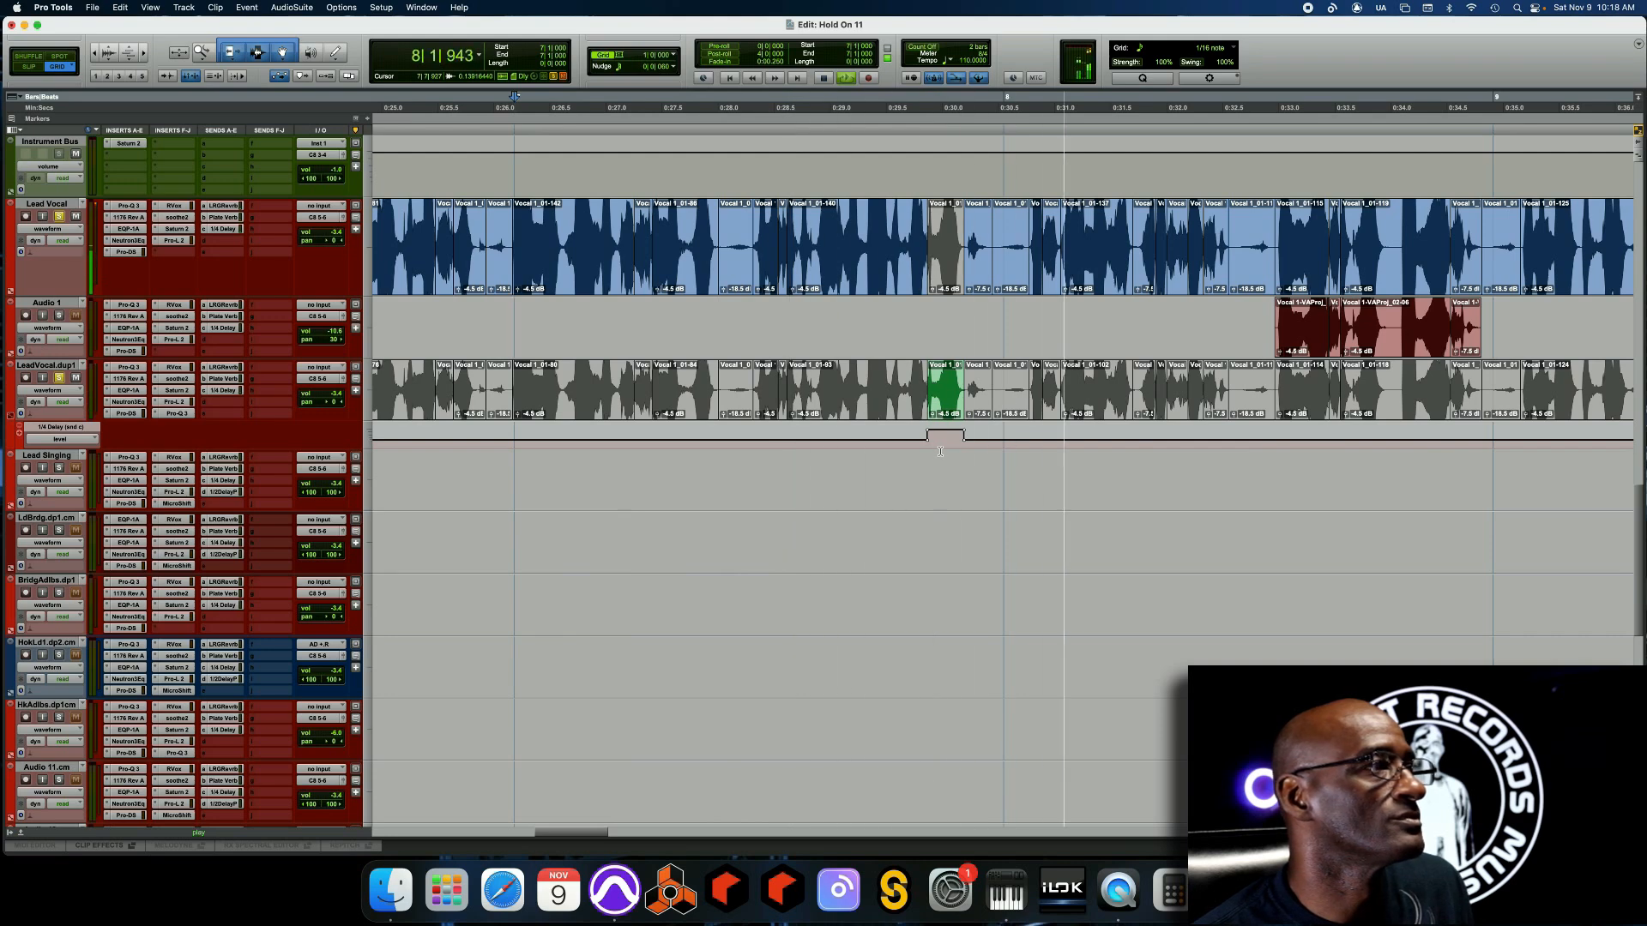
{"action": "key", "text": "space"}
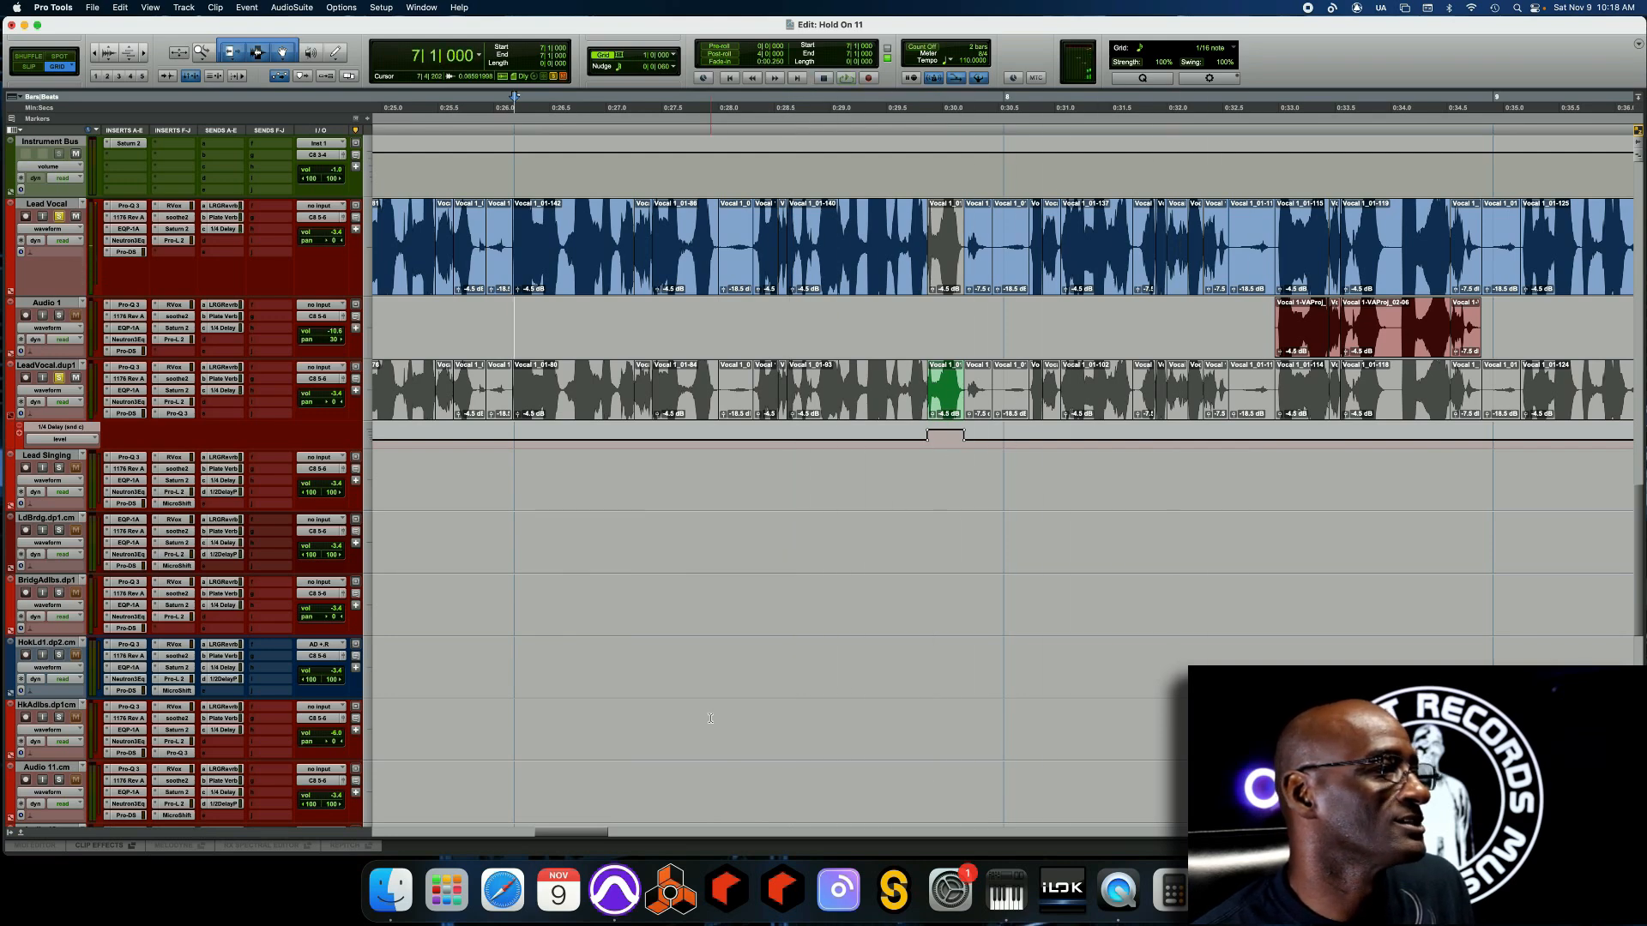
{"action": "left_click_drag", "start_coordinate": [580, 836], "coordinate": [591, 828]}
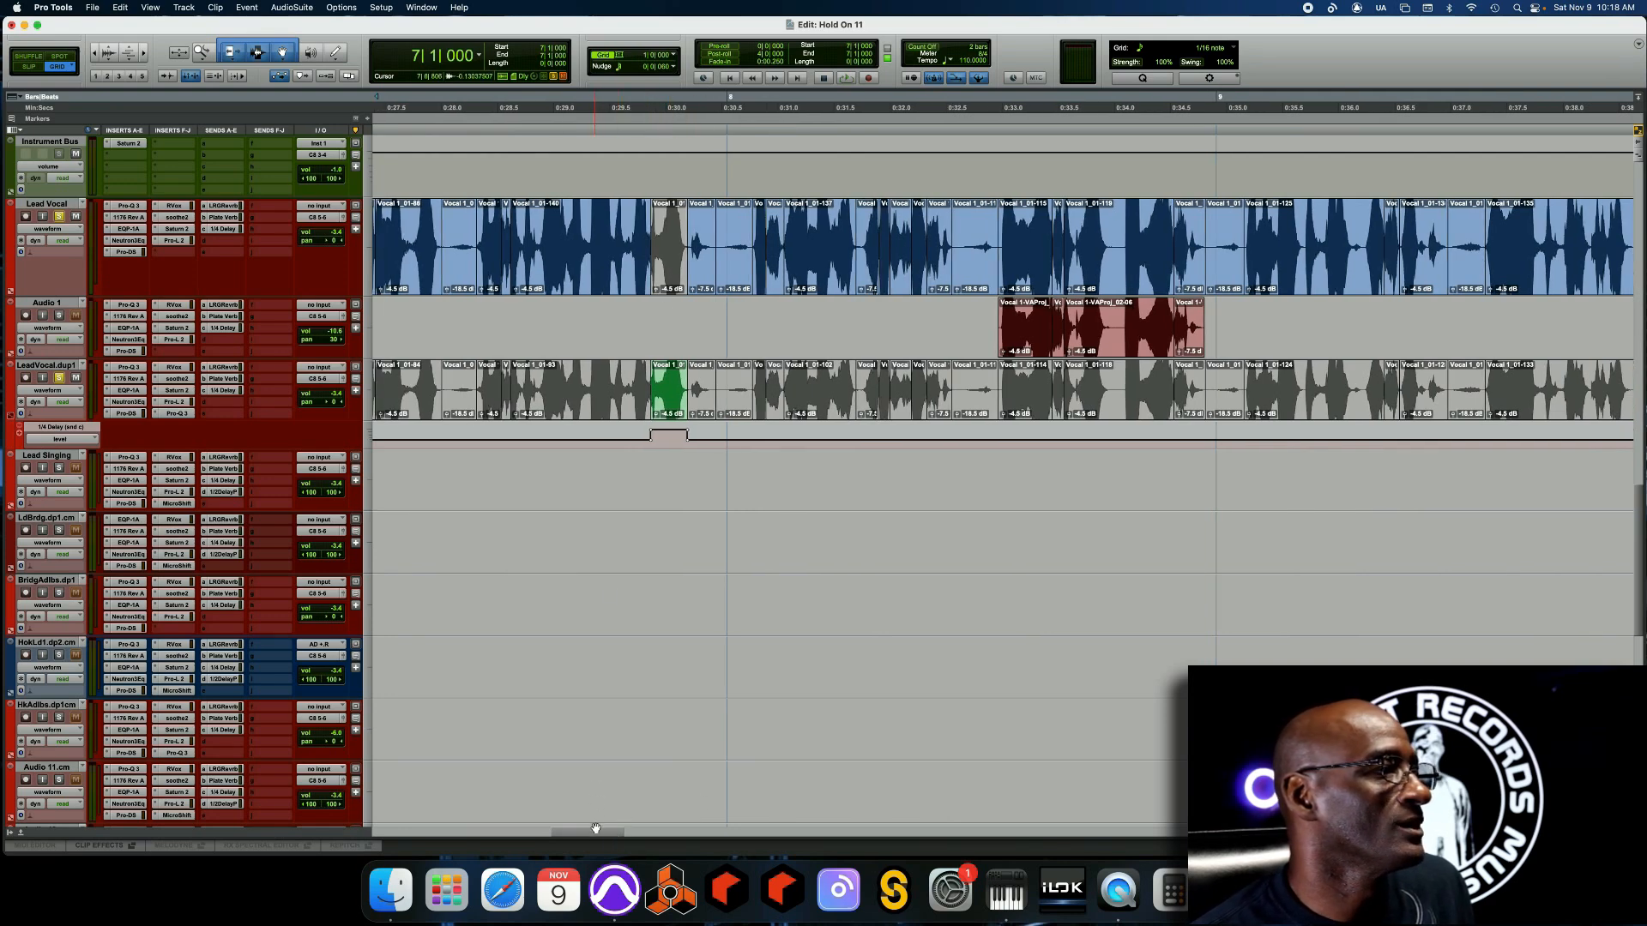
{"action": "left_click_drag", "start_coordinate": [596, 836], "coordinate": [624, 835]}
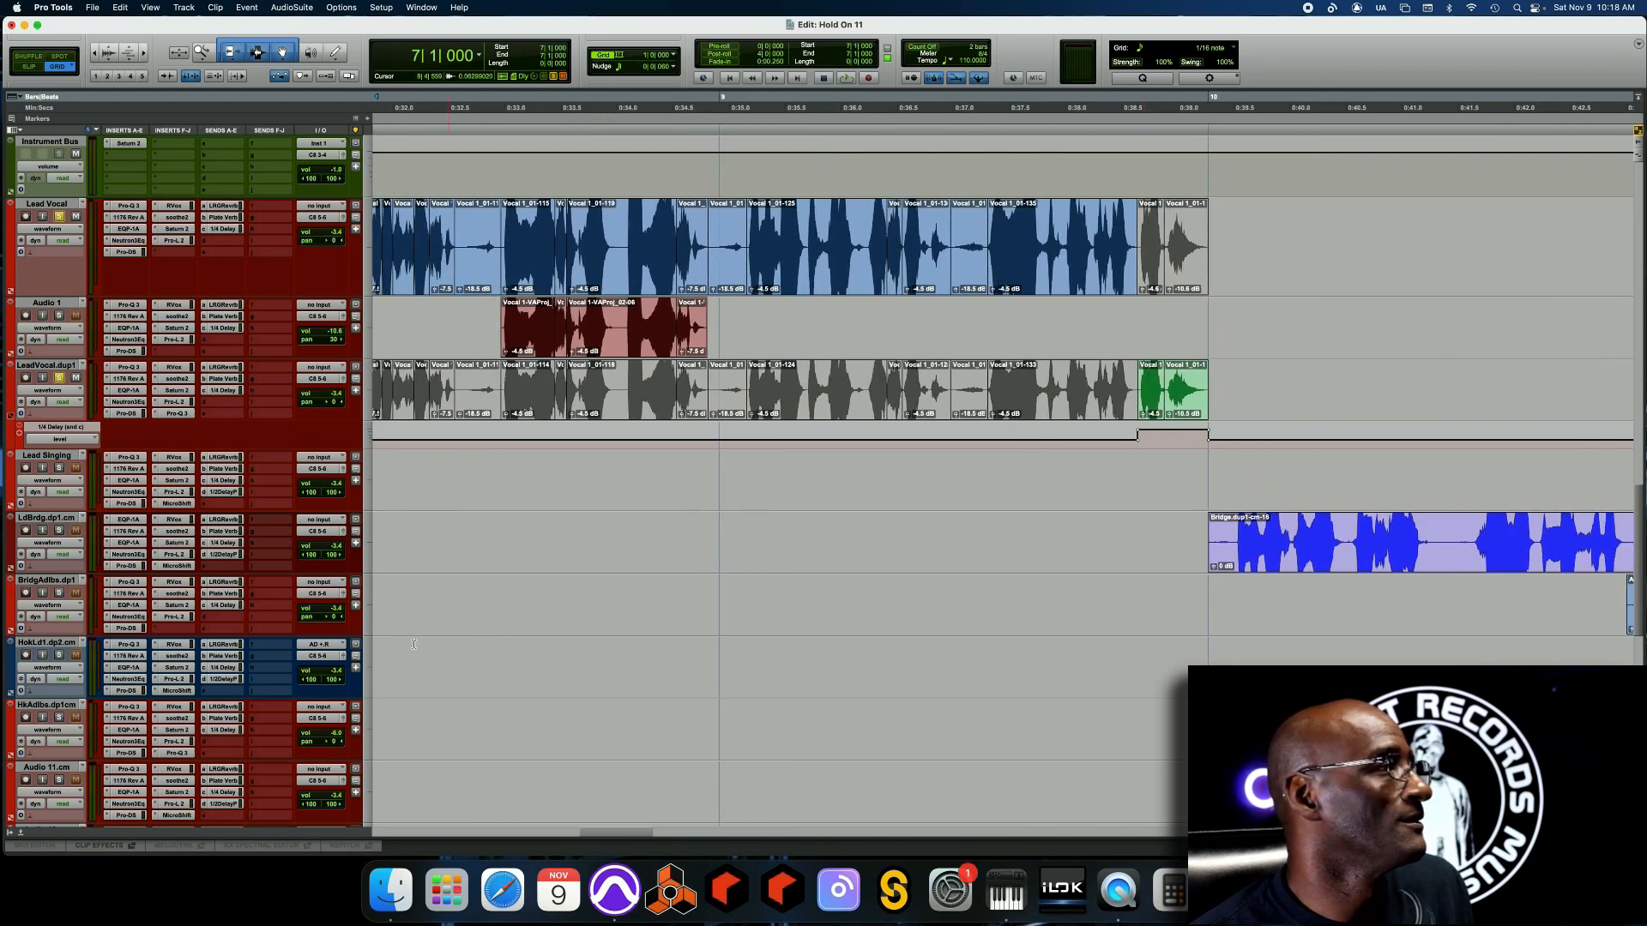
Open LeadVocal.dup1's Pro-Q 3 to examine its EQ curve, and close the plug-in
{"action": "left_click", "coordinate": [181, 417]}
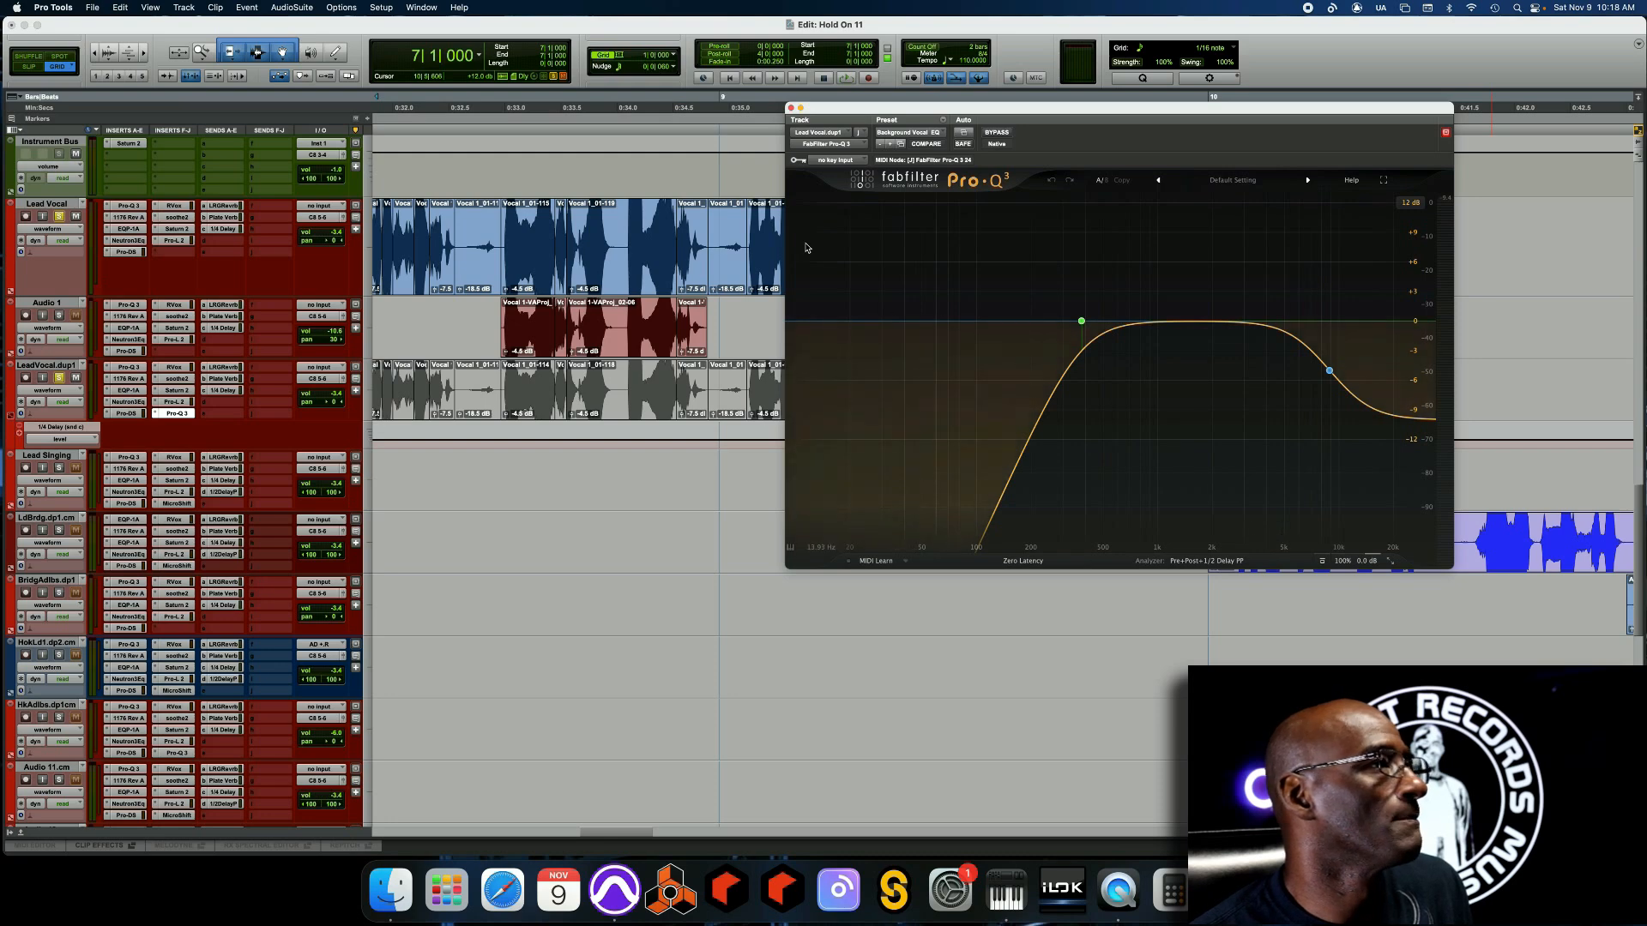
{"action": "left_click", "coordinate": [790, 109]}
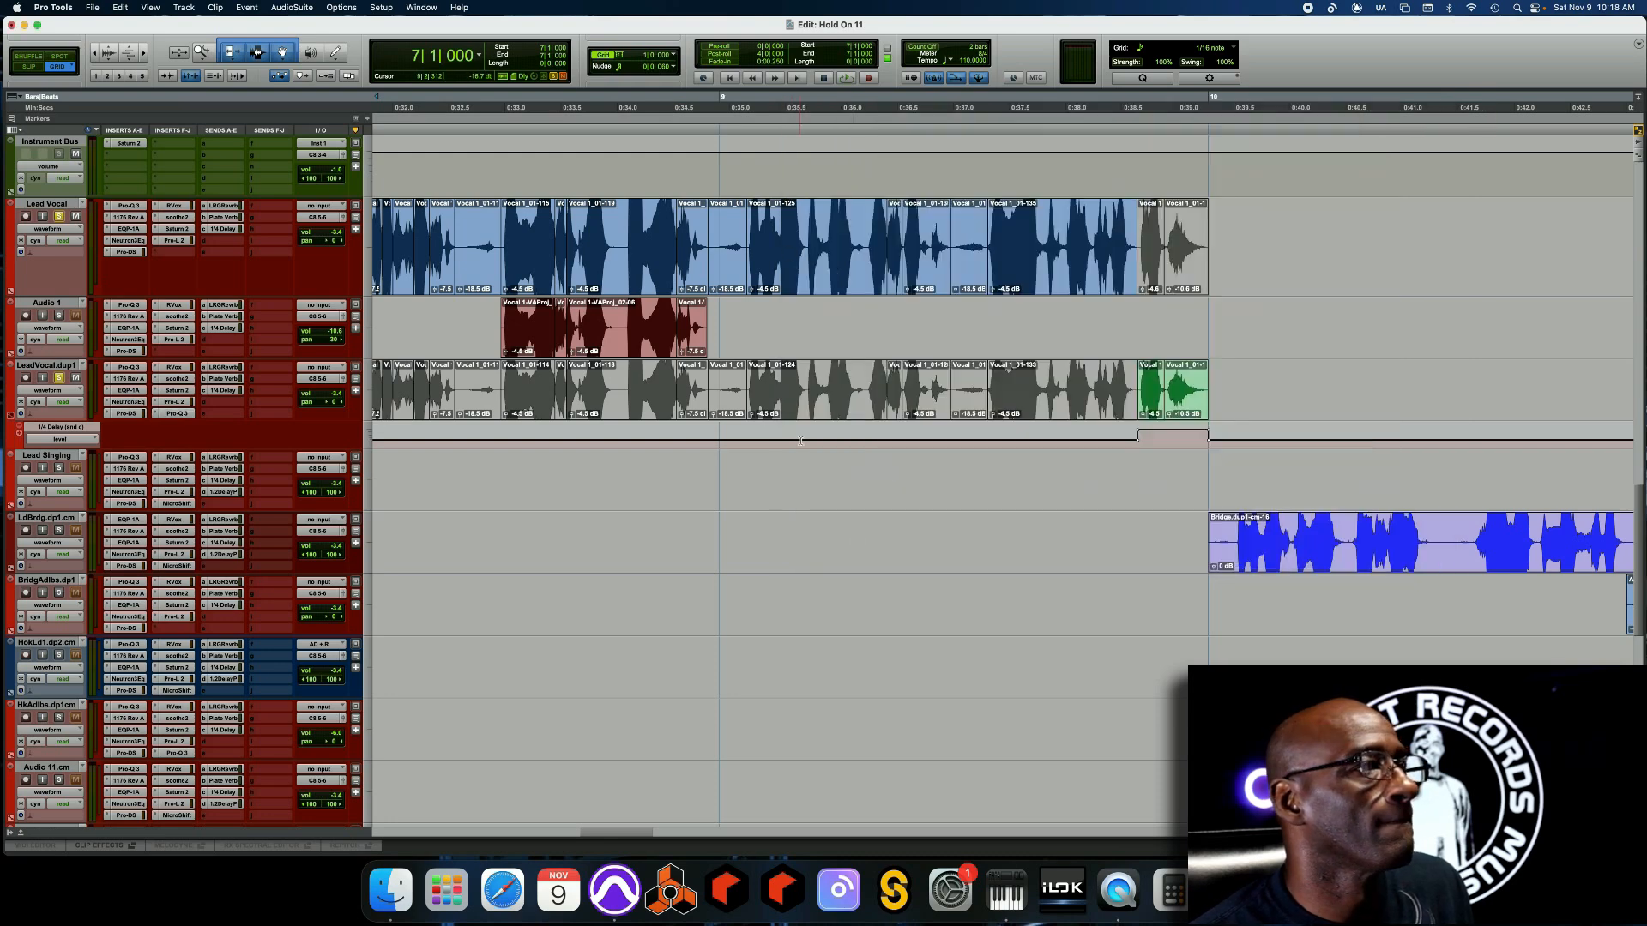
Set the playback position to bar 10 and solo the LdBrdg.dp1.cm track in place of the Lead Vocal and LeadVocal.dup1 tracks
{"action": "left_click_drag", "start_coordinate": [598, 838], "coordinate": [636, 837]}
{"action": "left_click", "coordinate": [532, 538]}
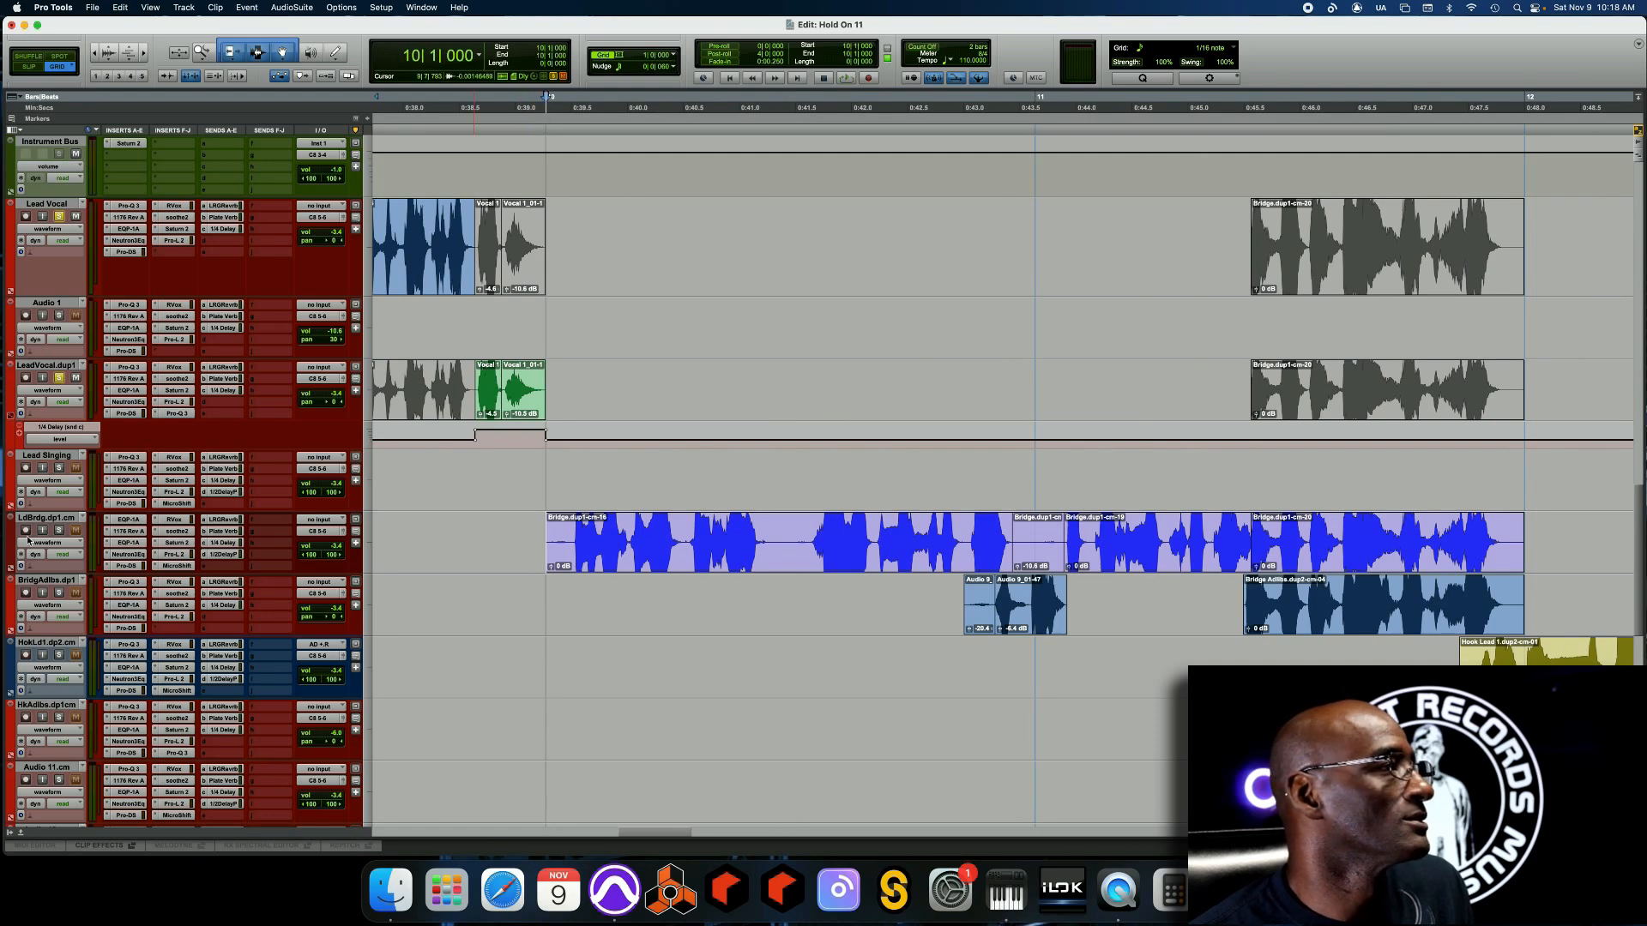
{"action": "left_click", "coordinate": [59, 531]}
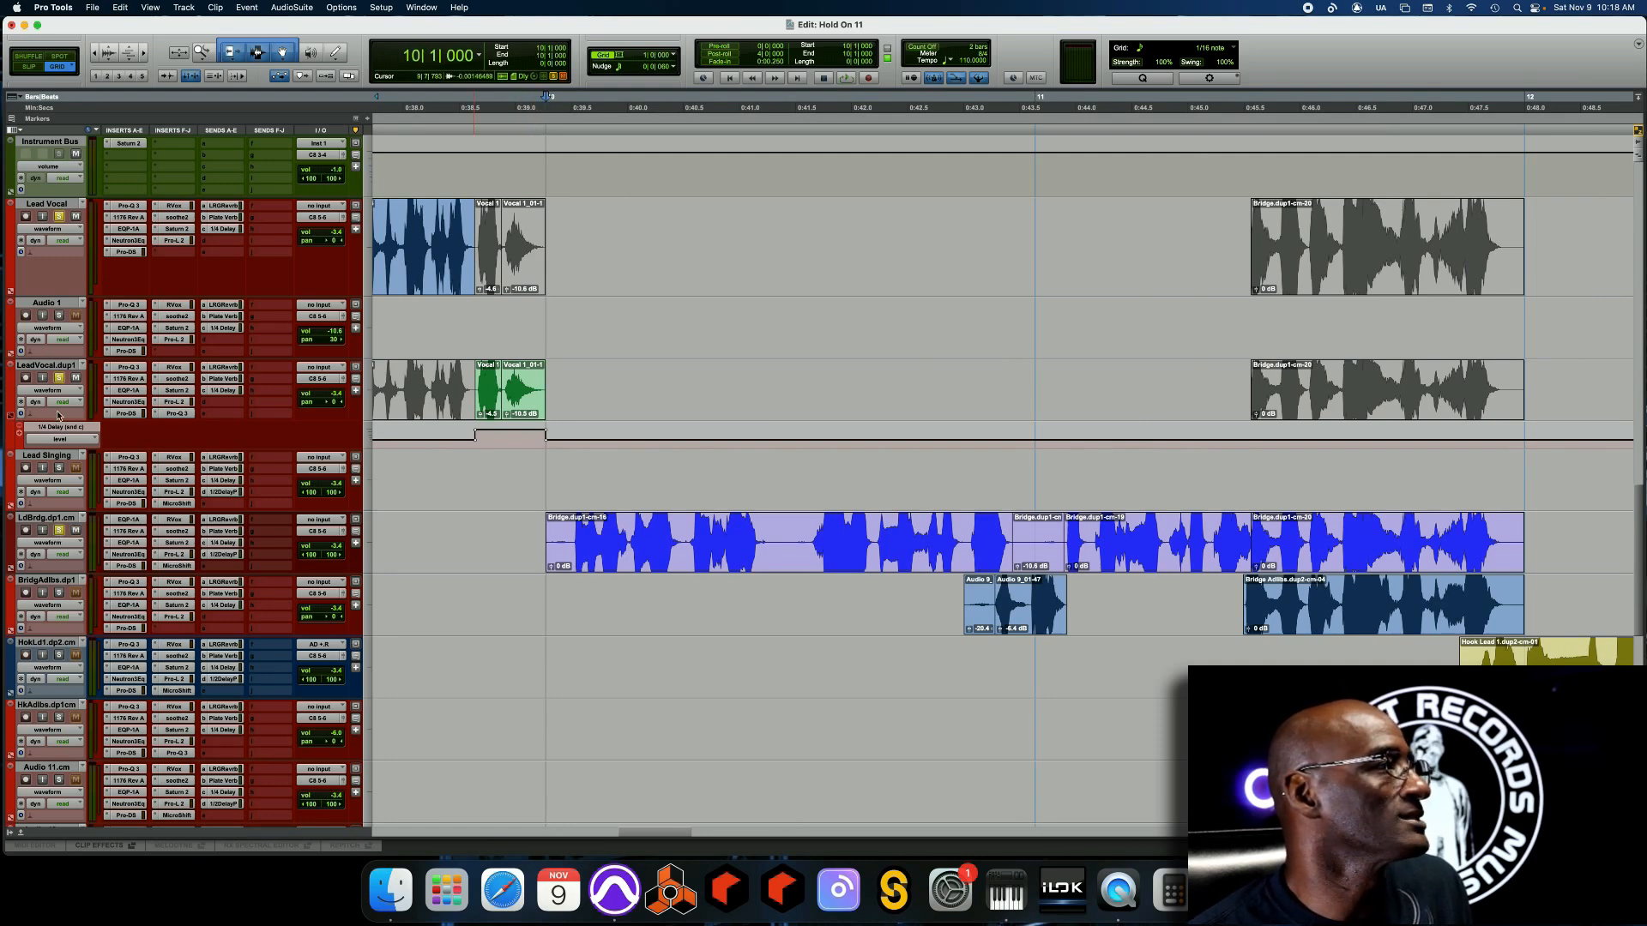
{"action": "left_click", "coordinate": [59, 217]}
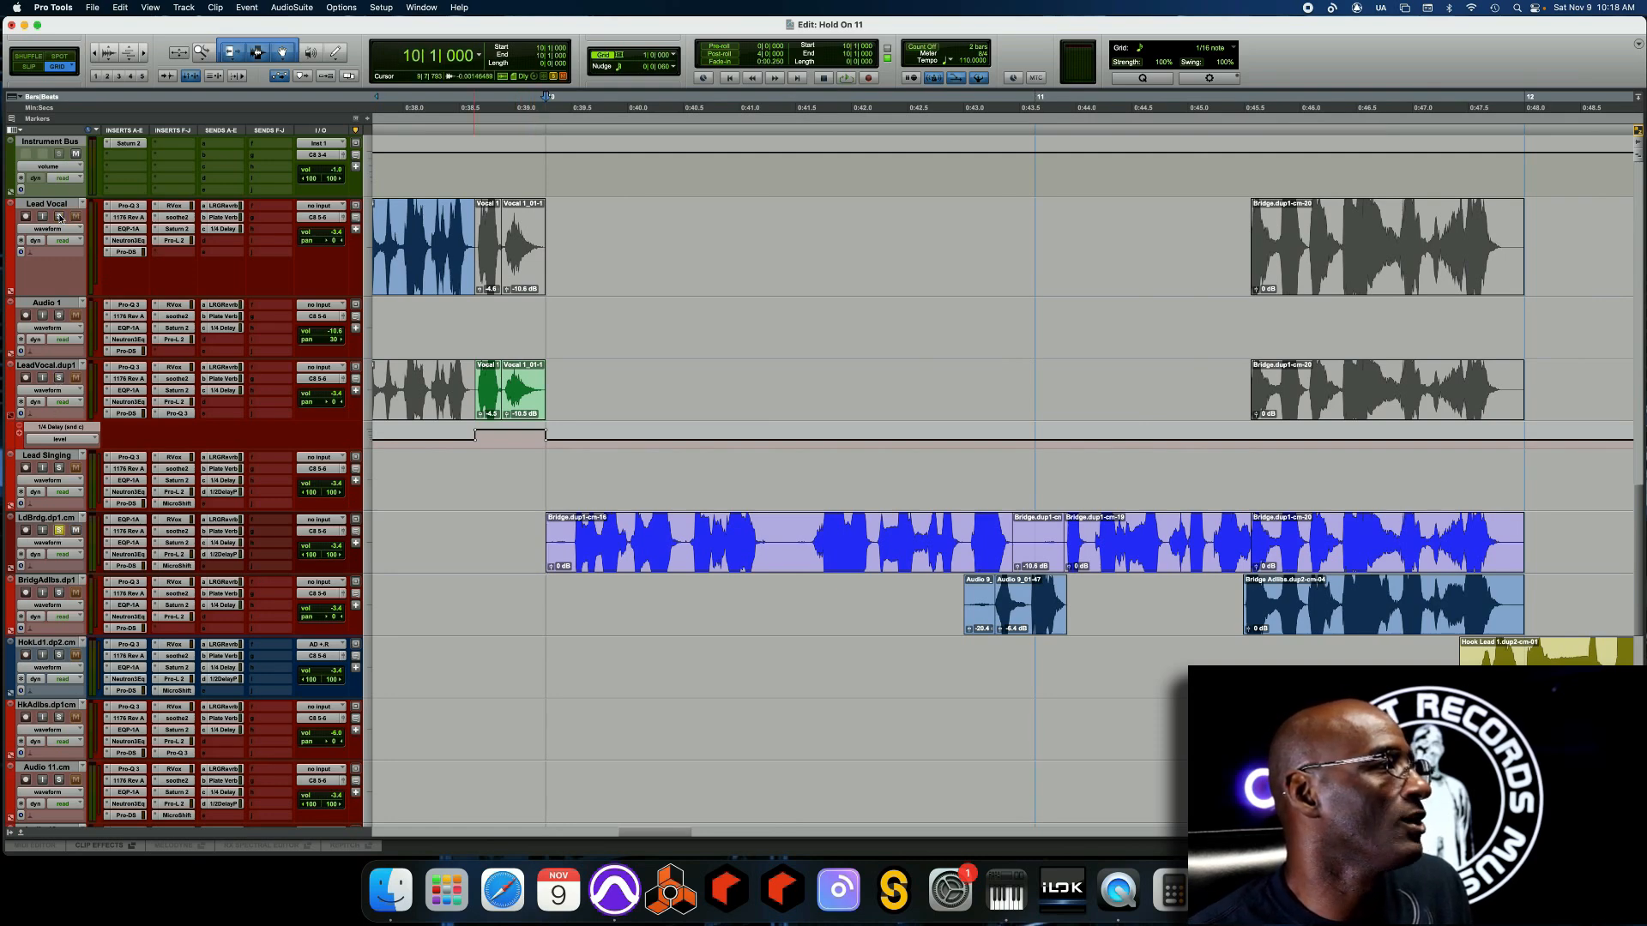
Bypass MicroShift and mute the 1/2 delay send on LdBrdg.dp1.cm, and play the soloed bridge vocal from bar 10
{"action": "left_click", "coordinate": [176, 566]}
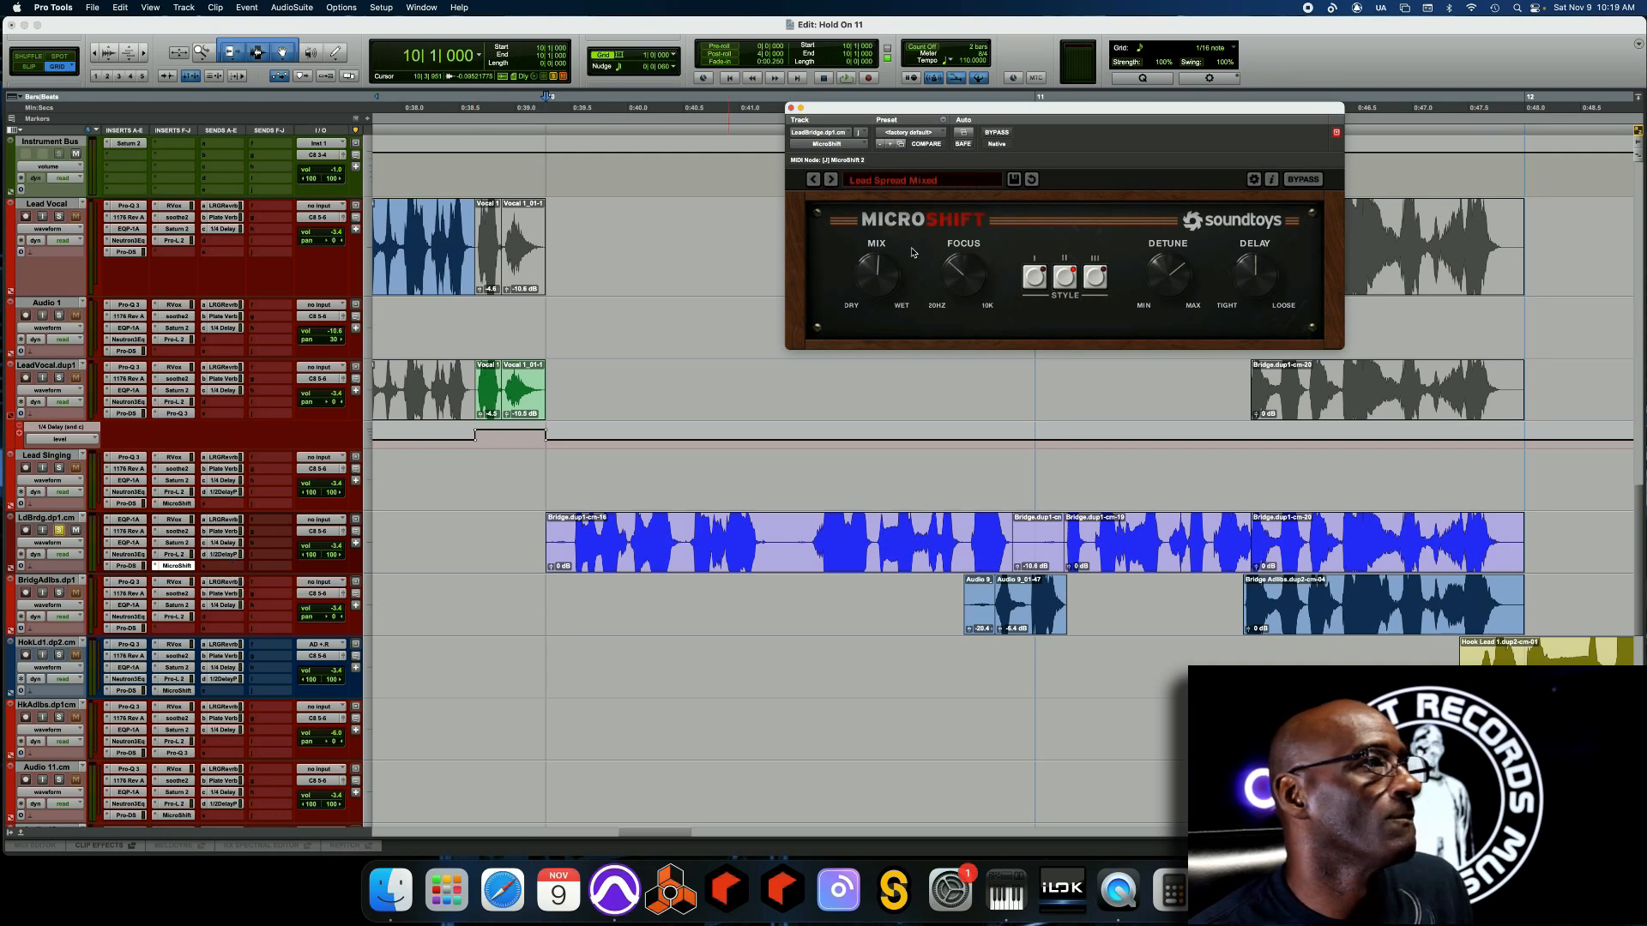
{"action": "left_click", "coordinate": [995, 135]}
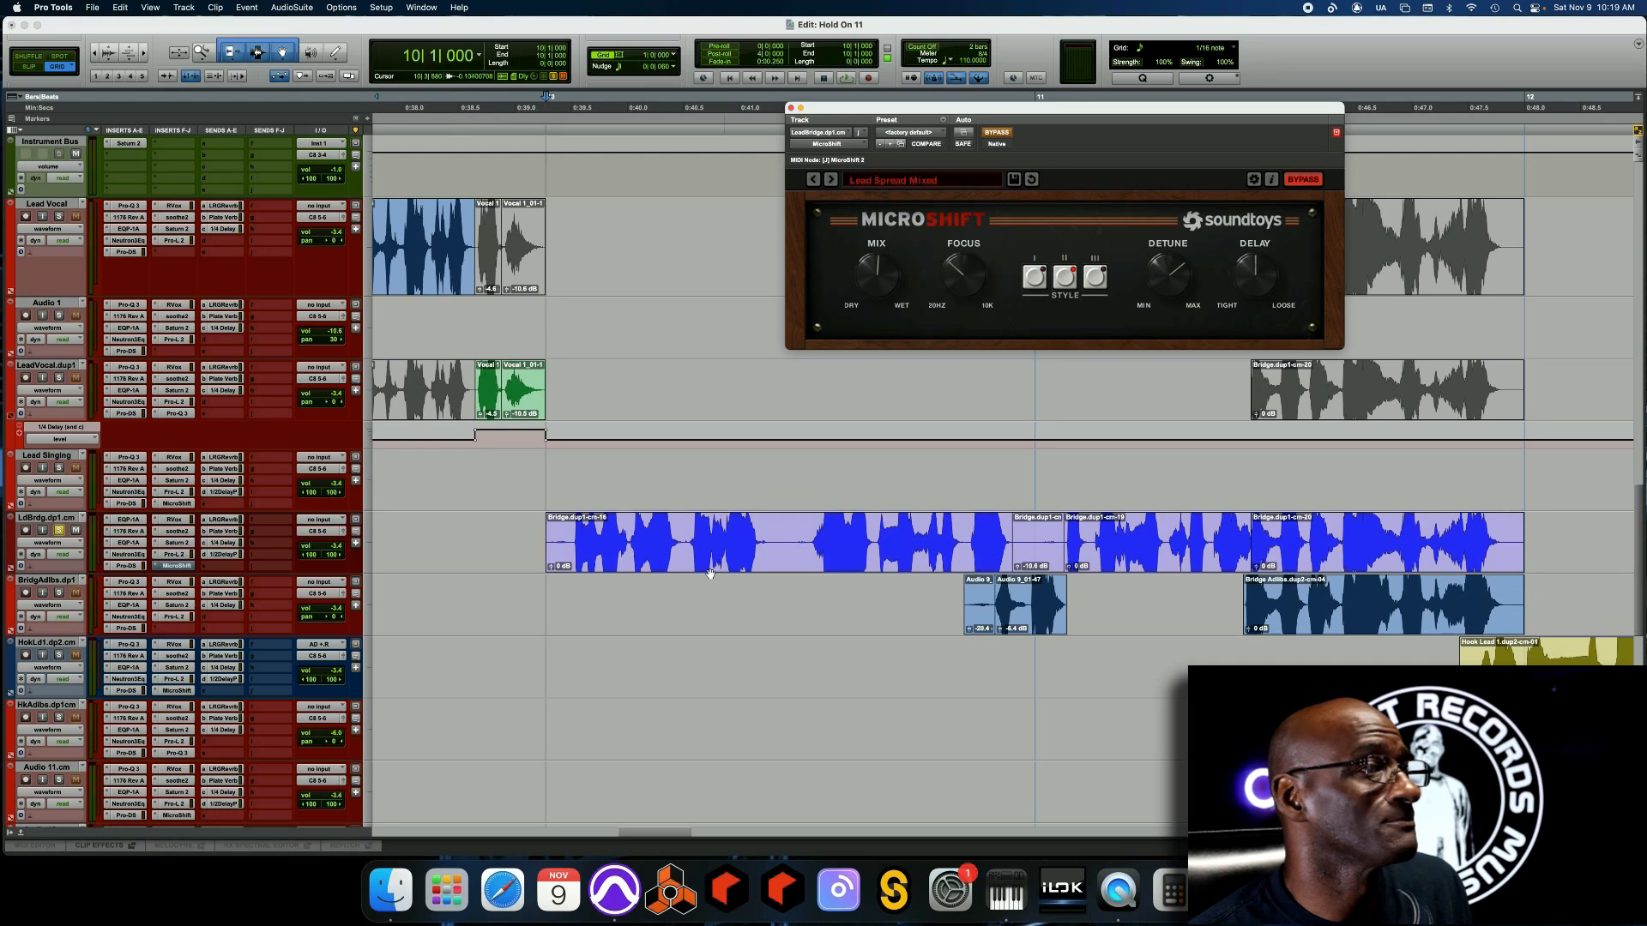
{"action": "left_click", "coordinate": [226, 555]}
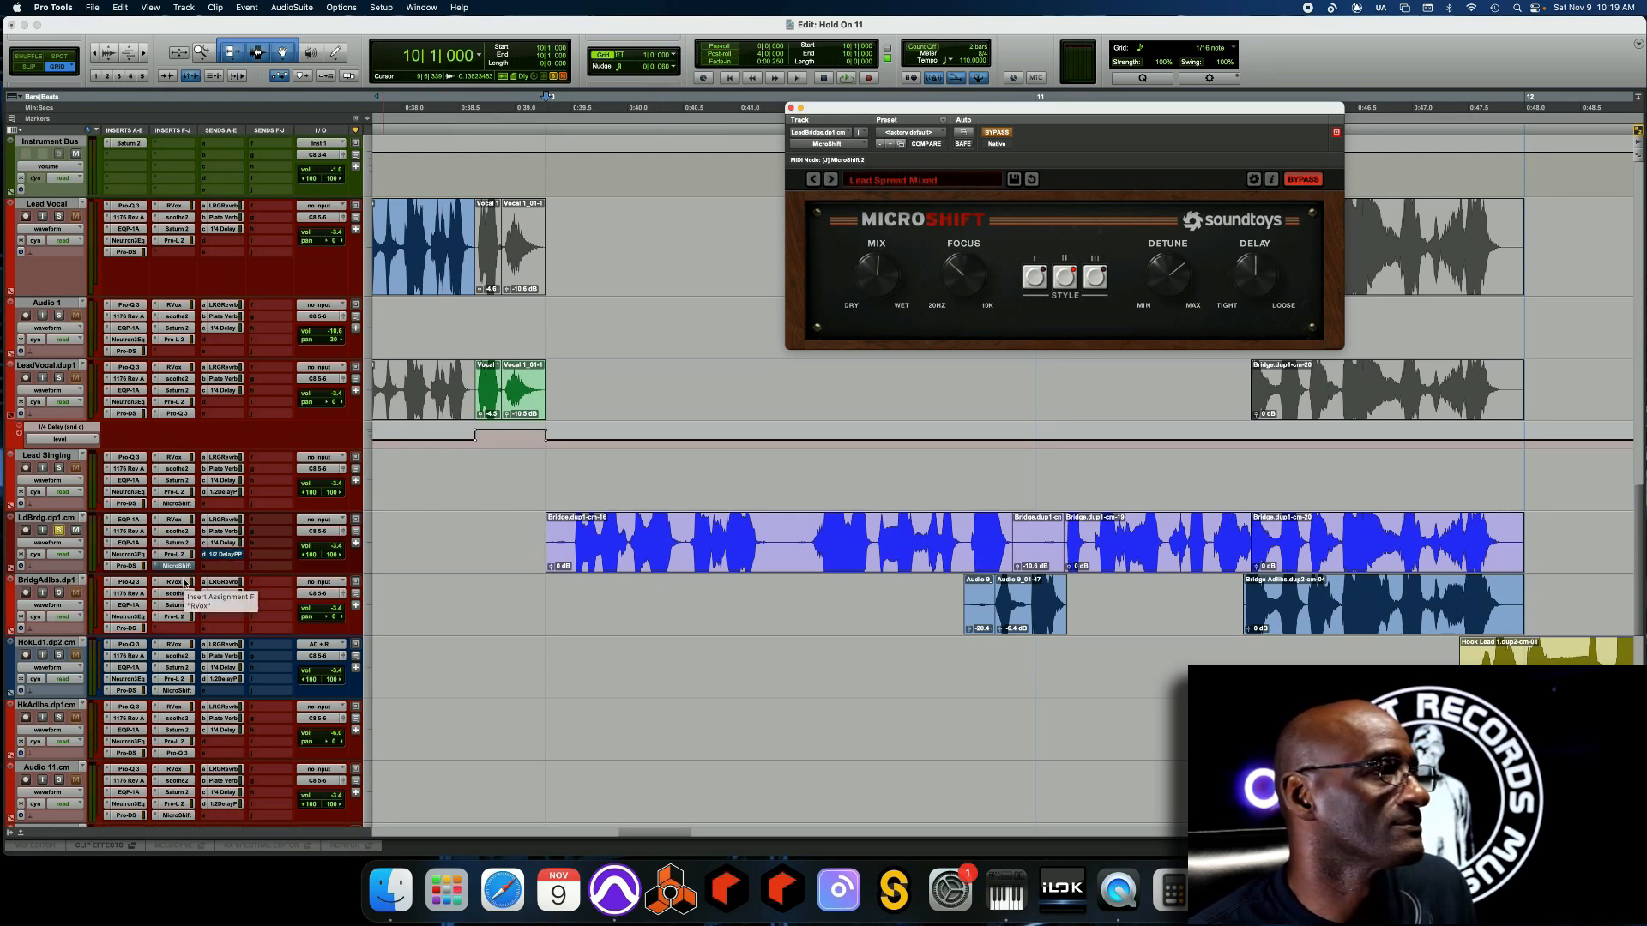
{"action": "key", "text": "space"}
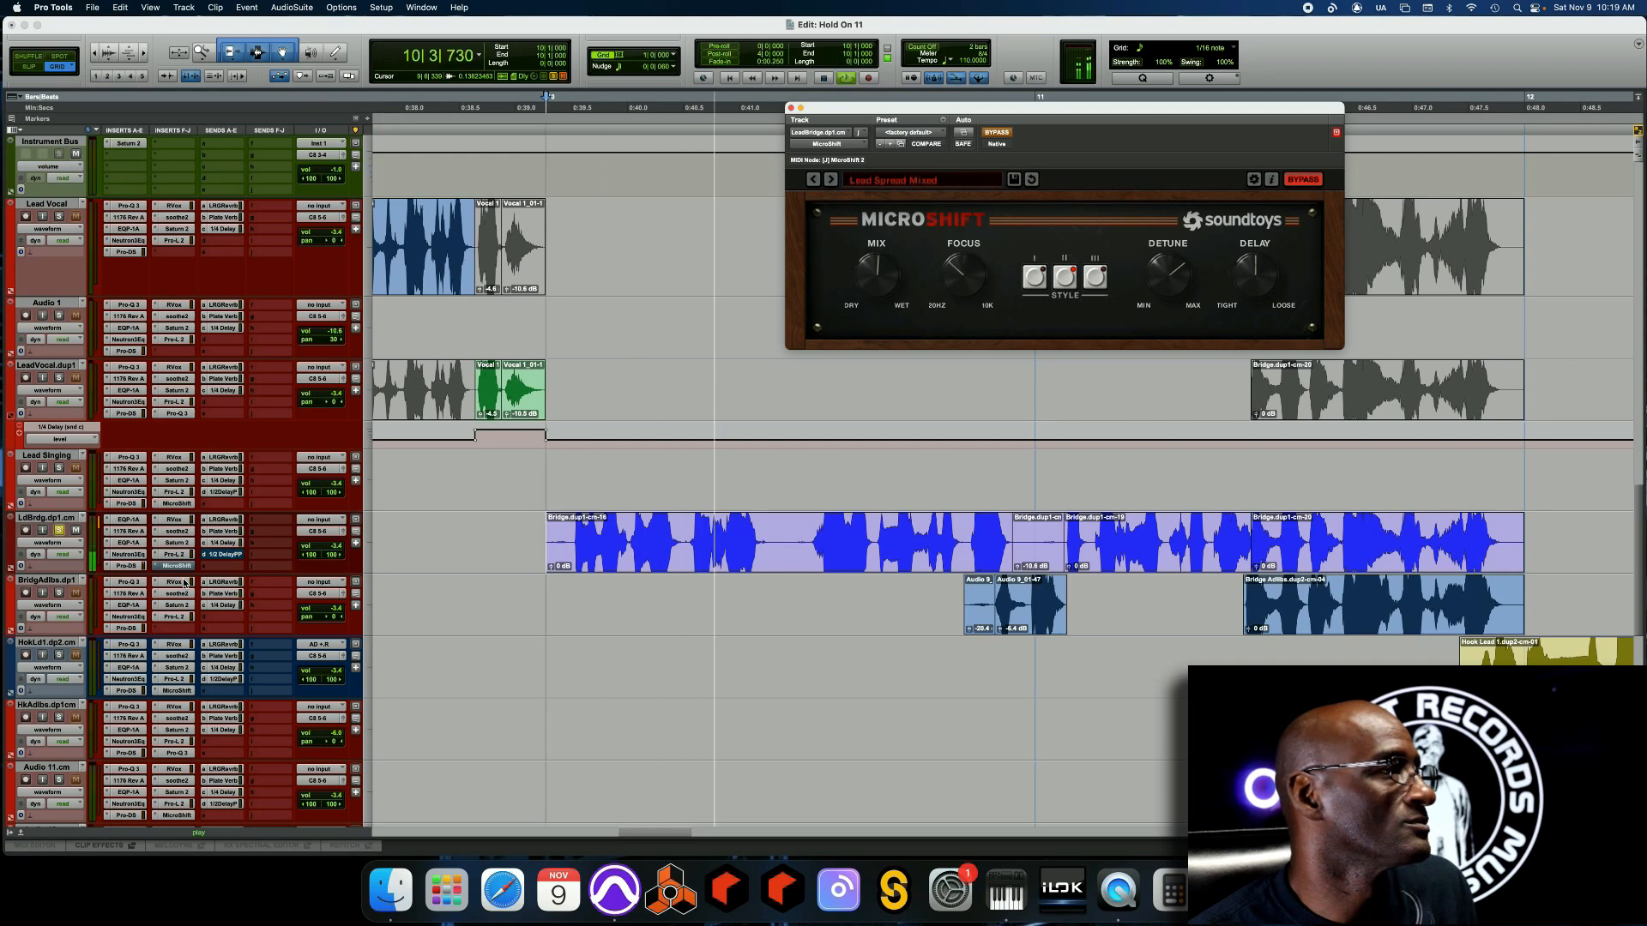
{"action": "key", "text": "space"}
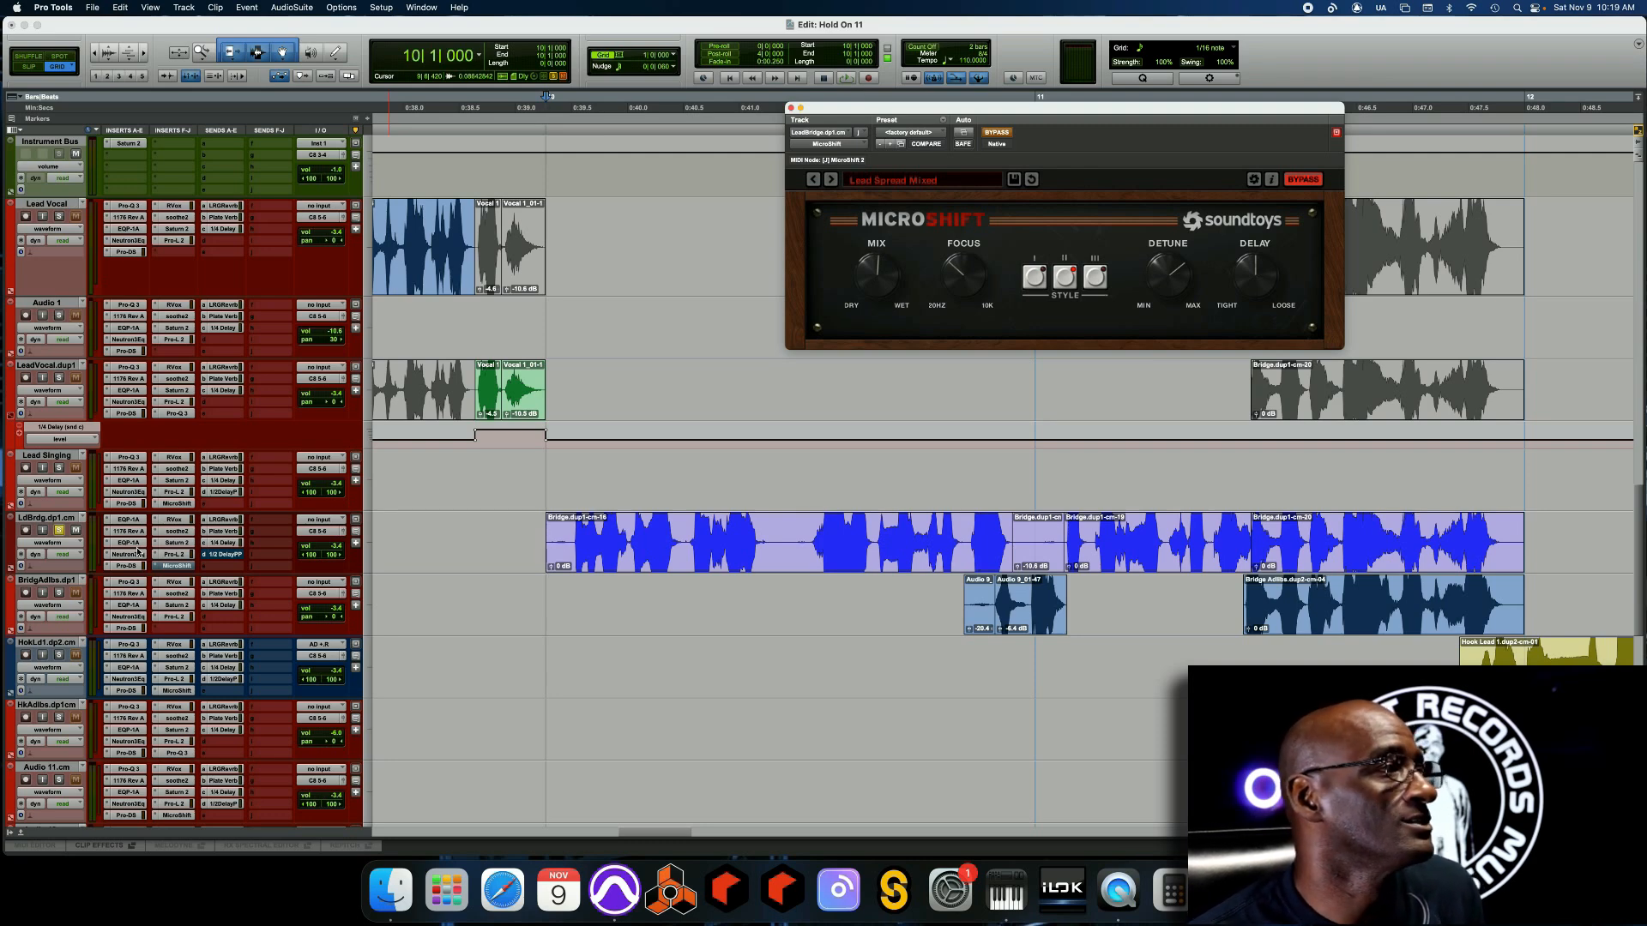
{"action": "key", "text": "space"}
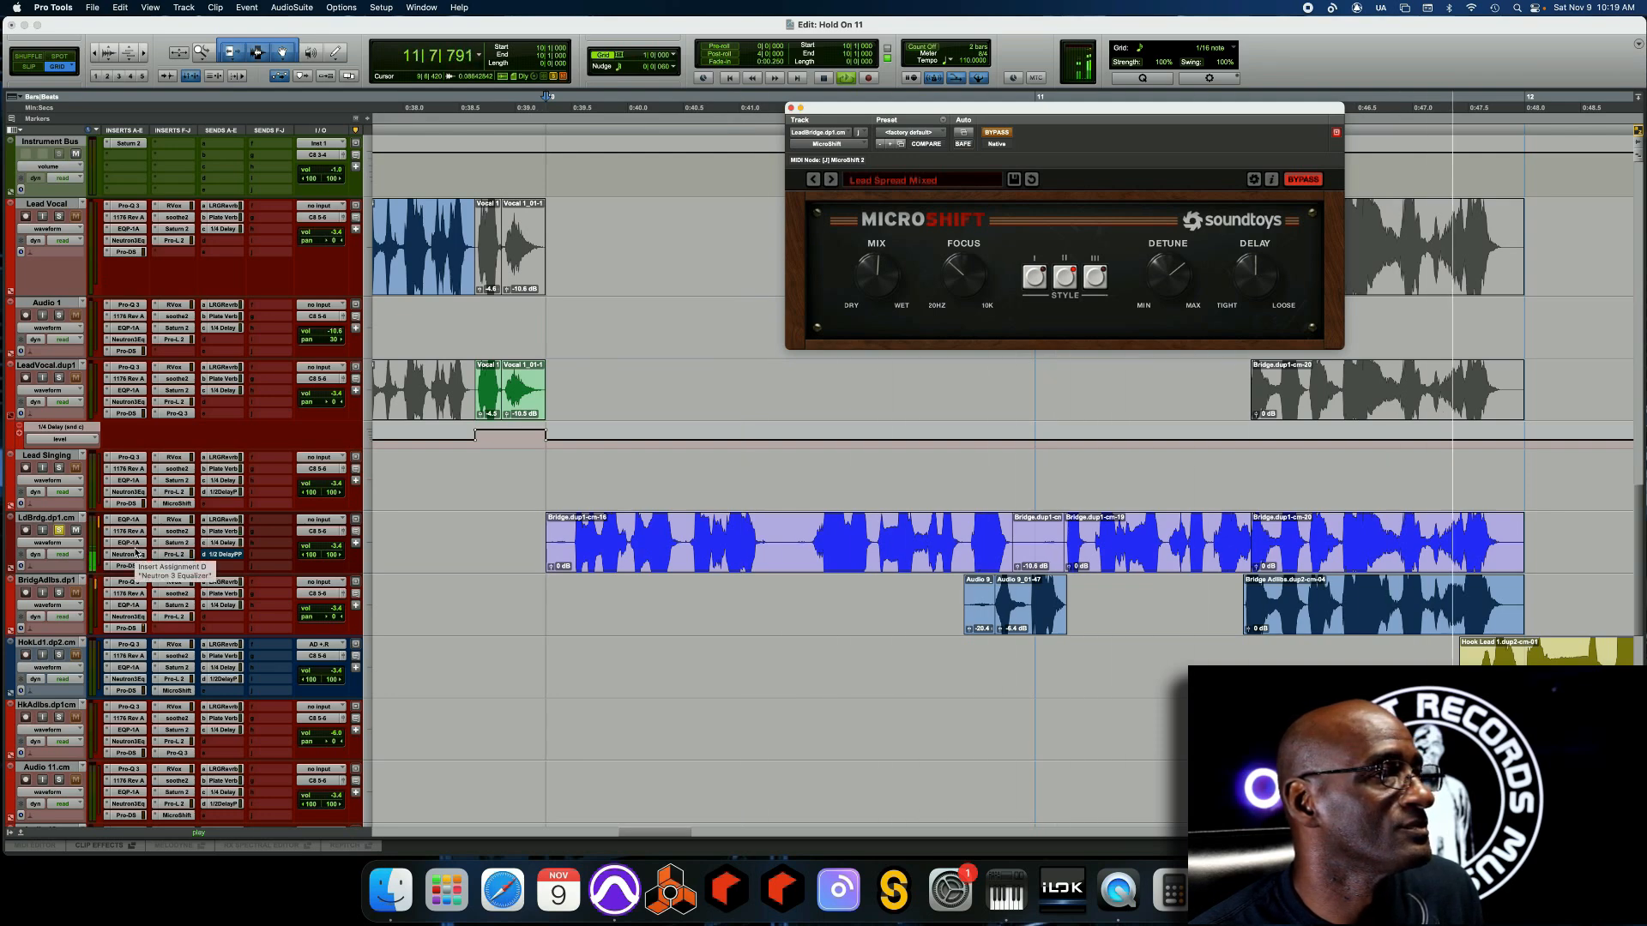
{"action": "key", "text": "space"}
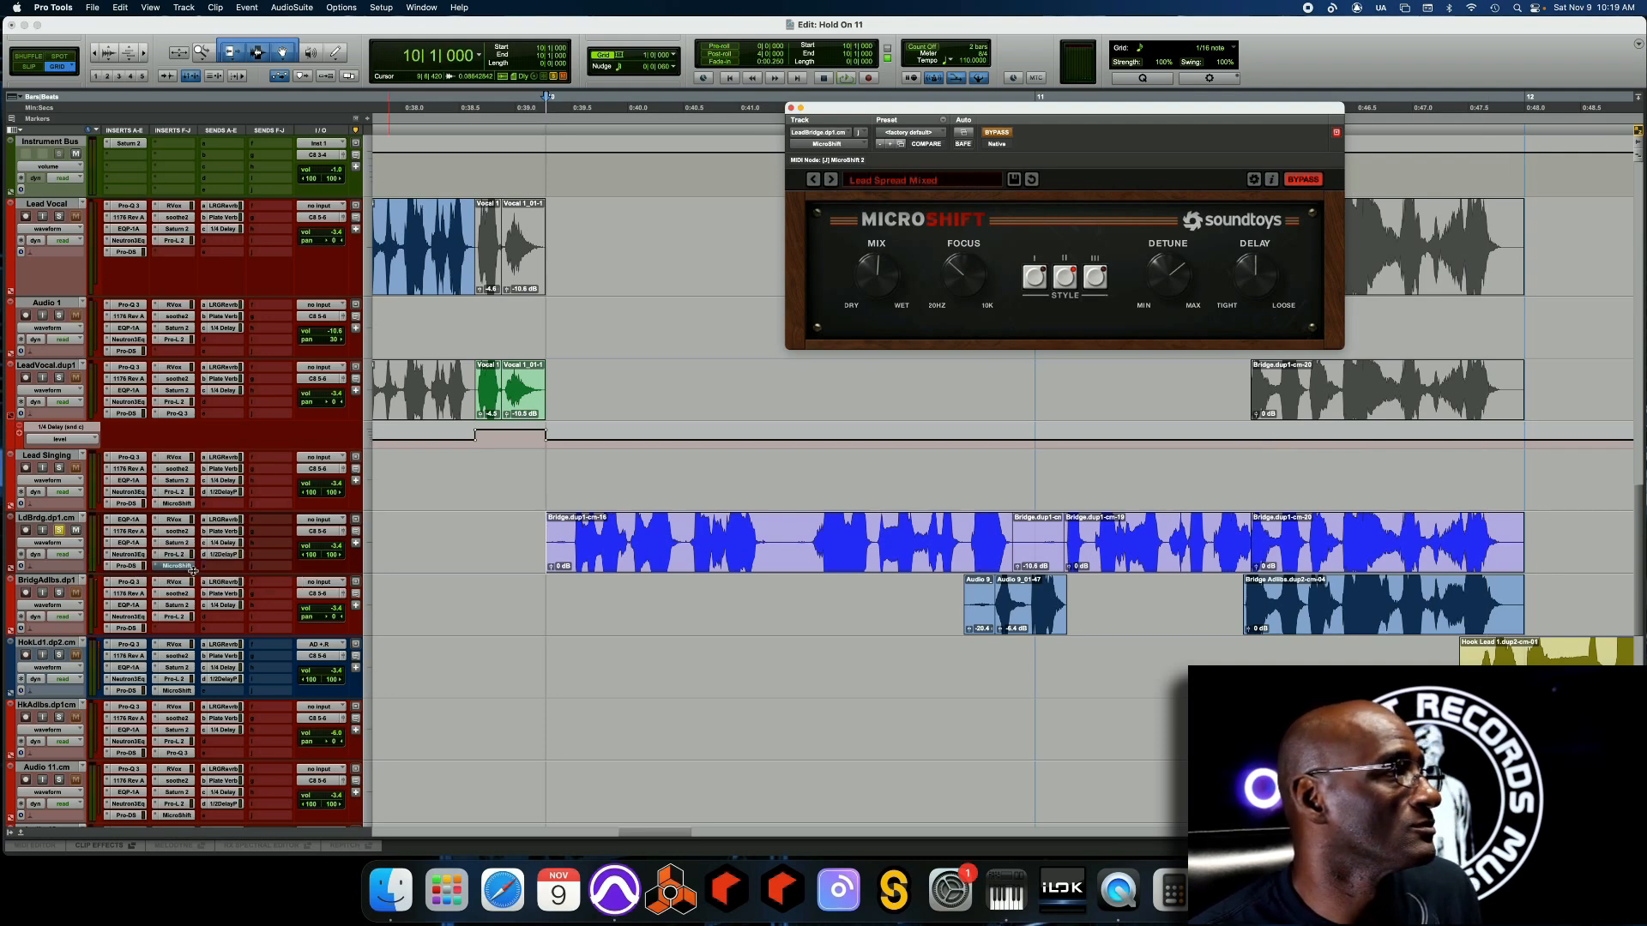
Play LdBrdg.dp1.cm from bar 10 with only its 1/2 delay send restored, then reactivate MicroShift and play the passage again
{"action": "key", "text": "space"}
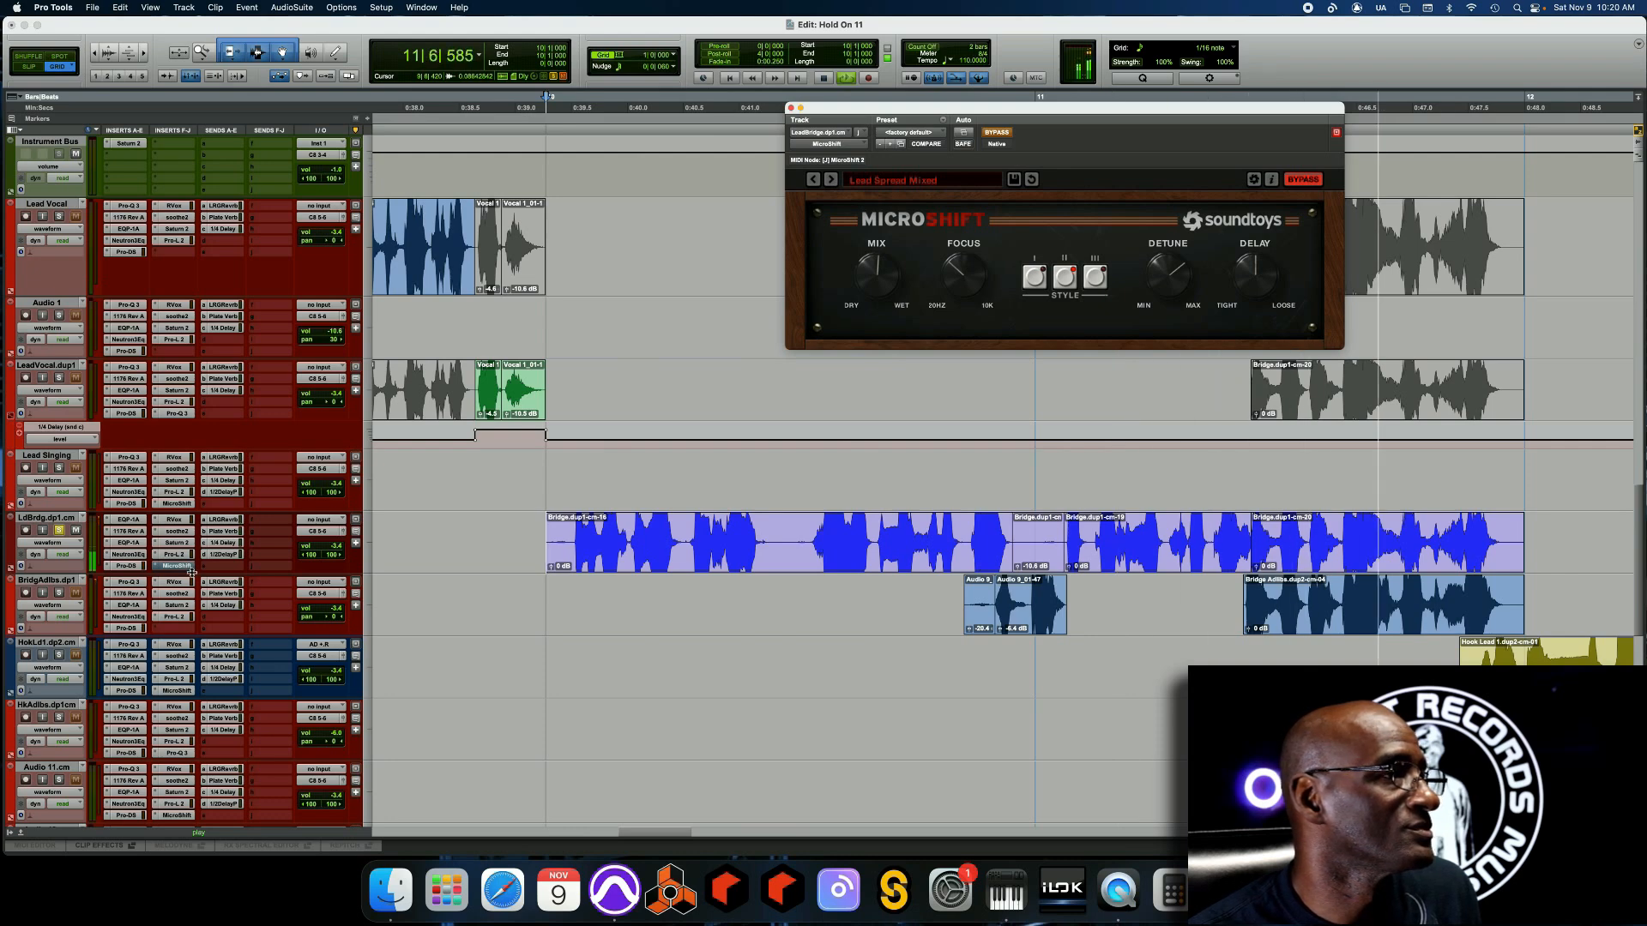
{"action": "key", "text": "space"}
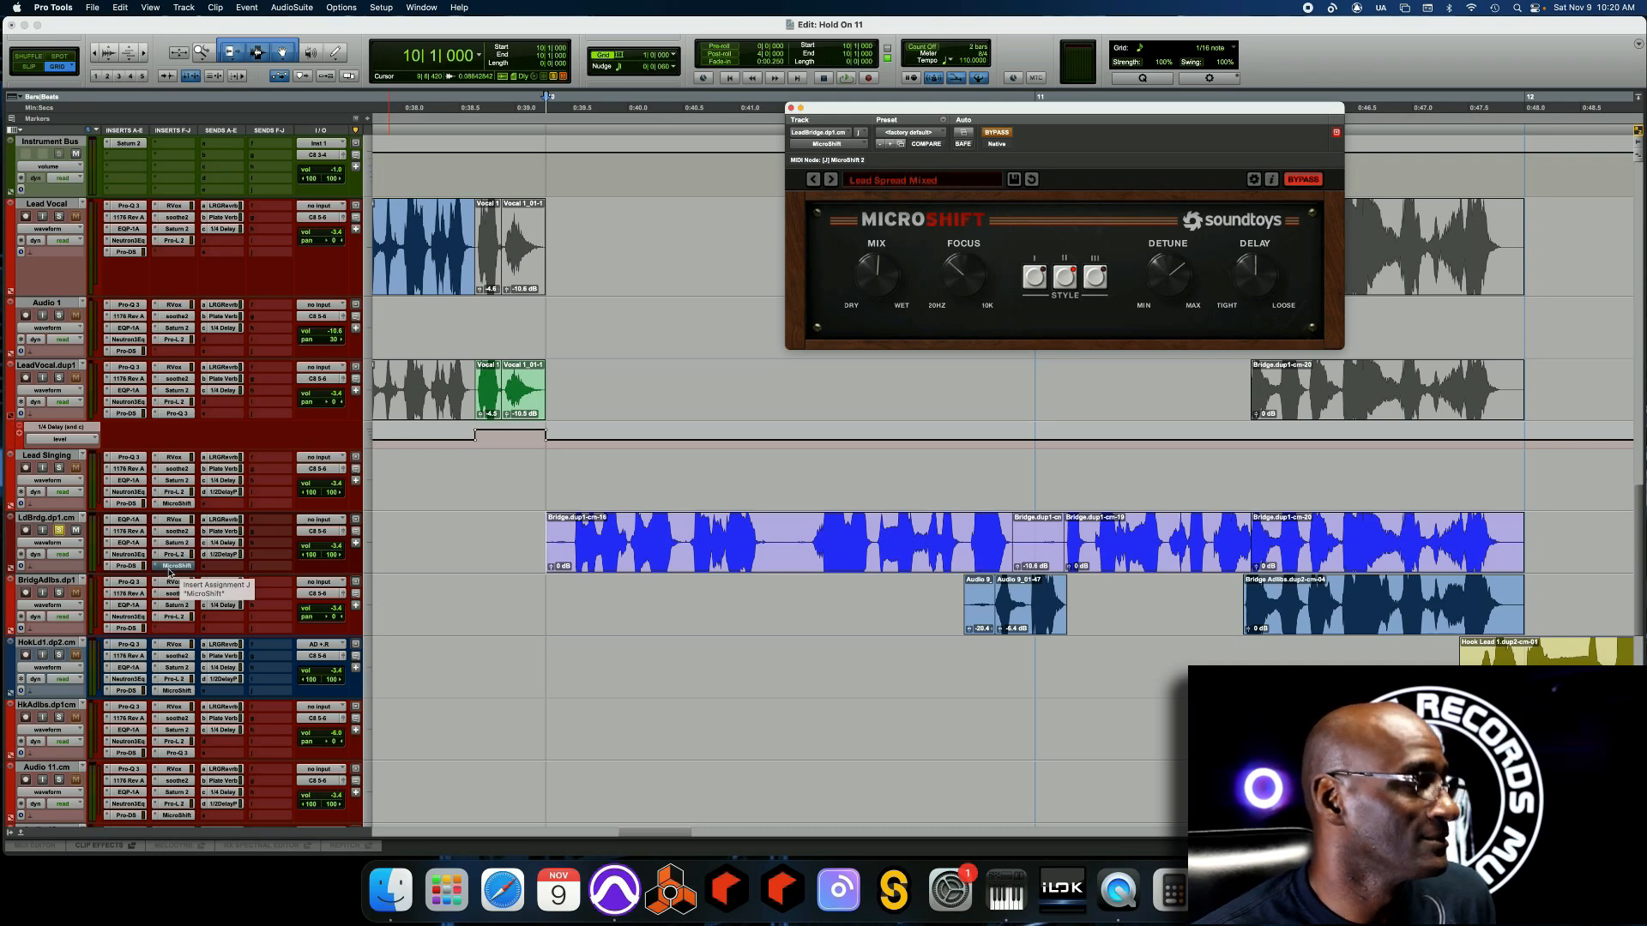
{"action": "left_click", "coordinate": [169, 567], "text": "super"}
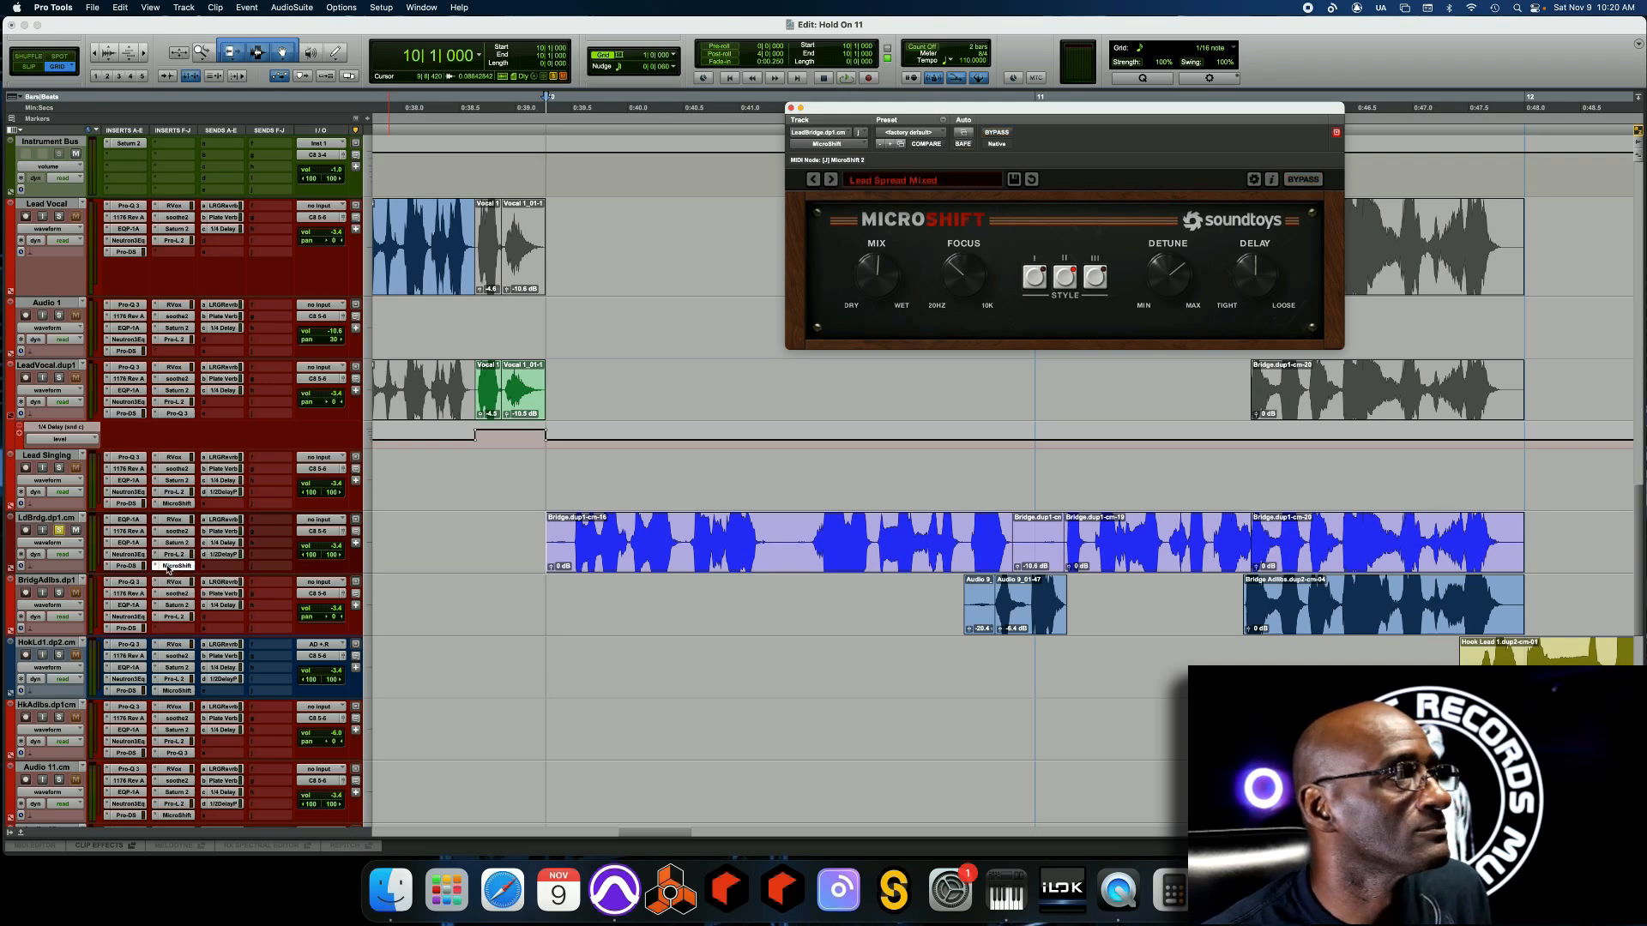
{"action": "key", "text": "space"}
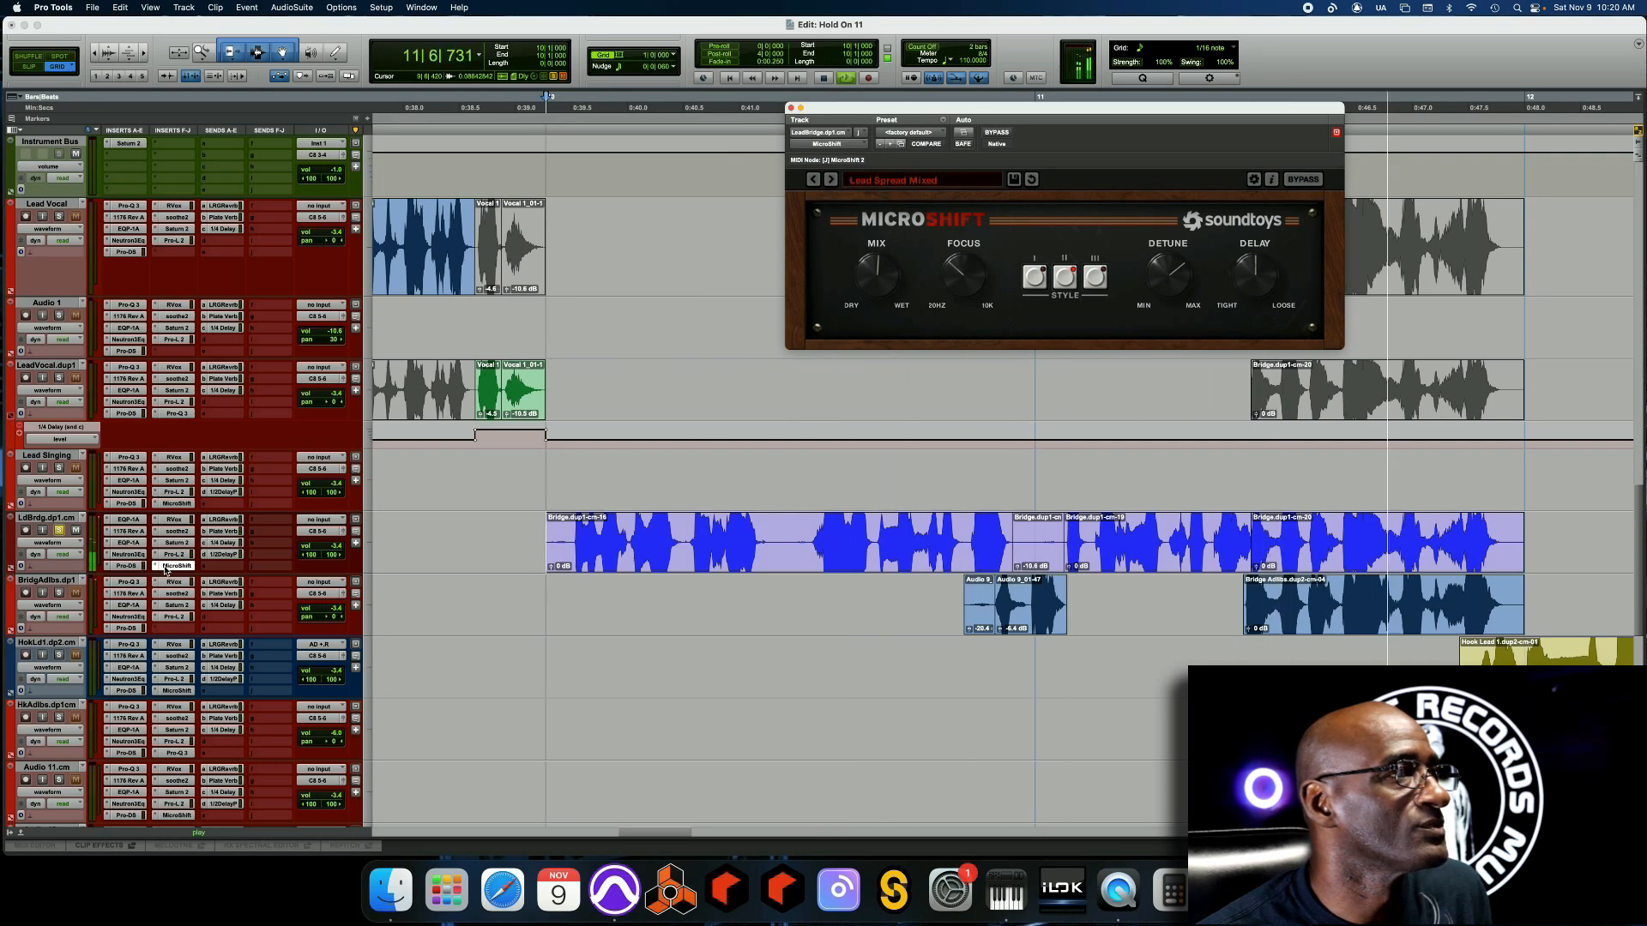
{"action": "key", "text": "space"}
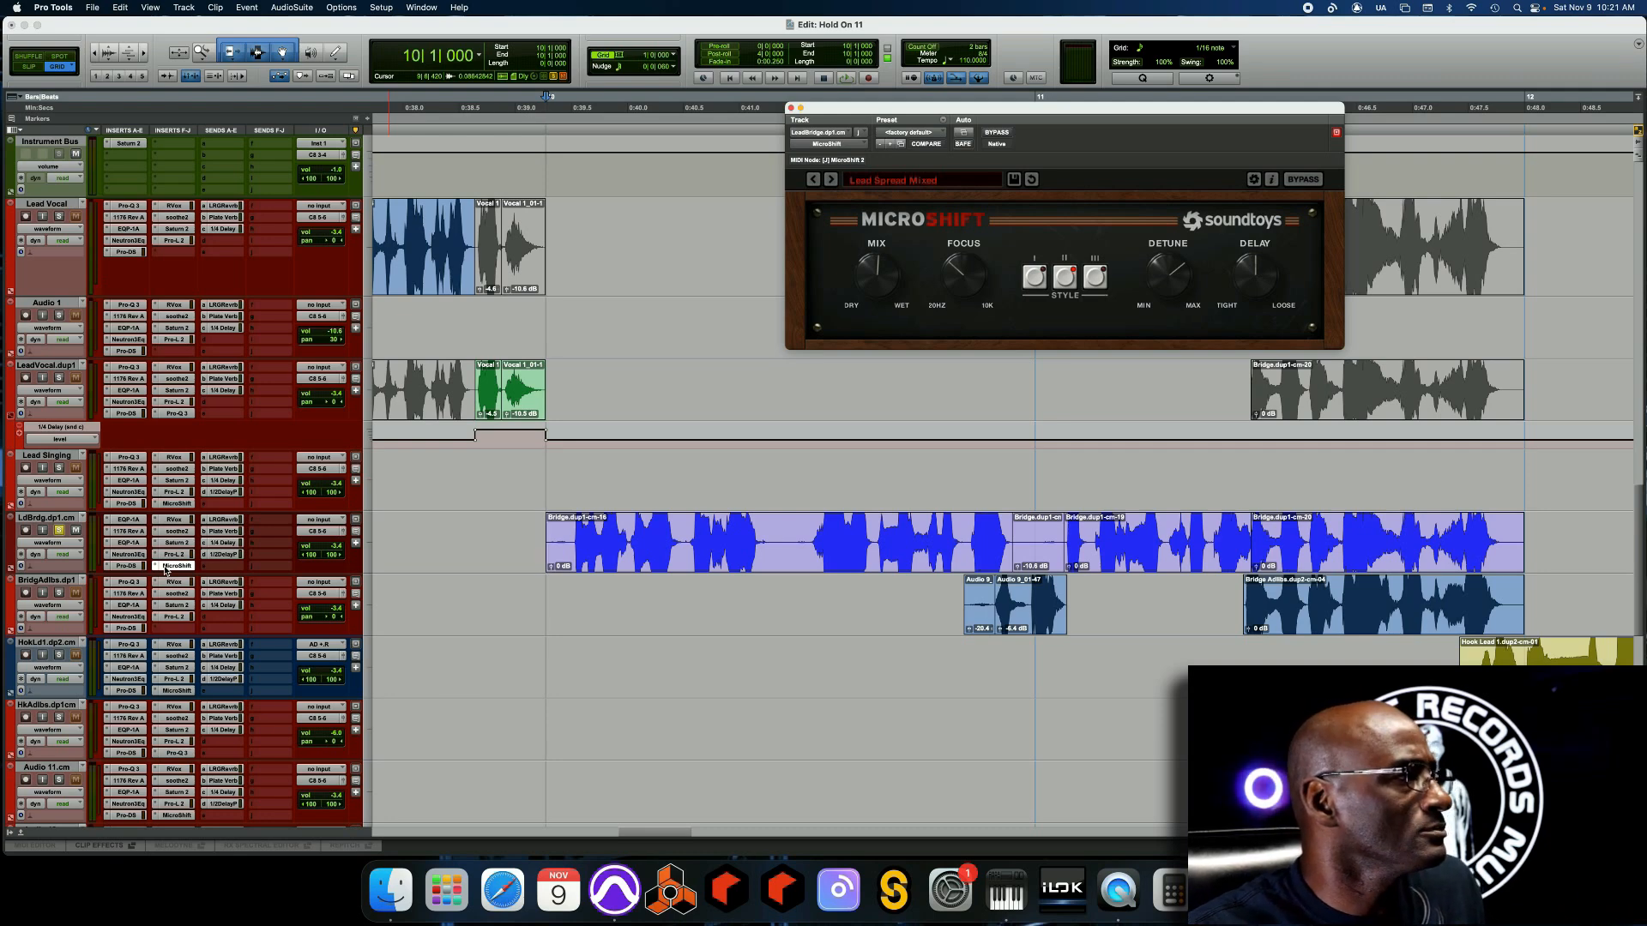
{"action": "key", "text": "space"}
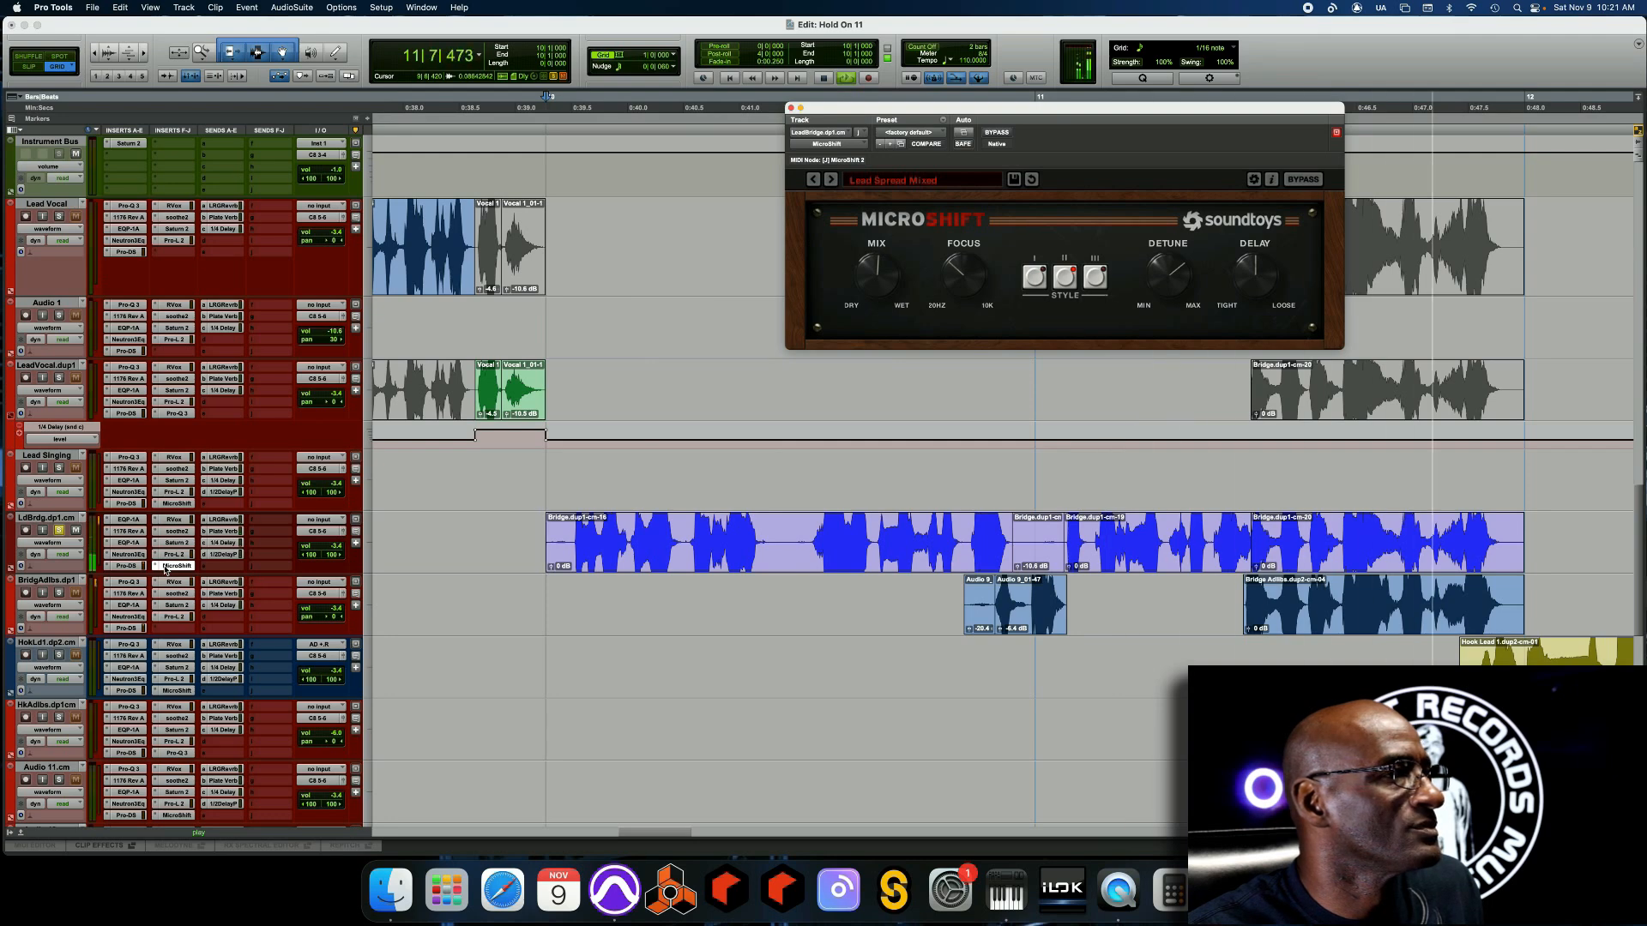
{"action": "key", "text": "space"}
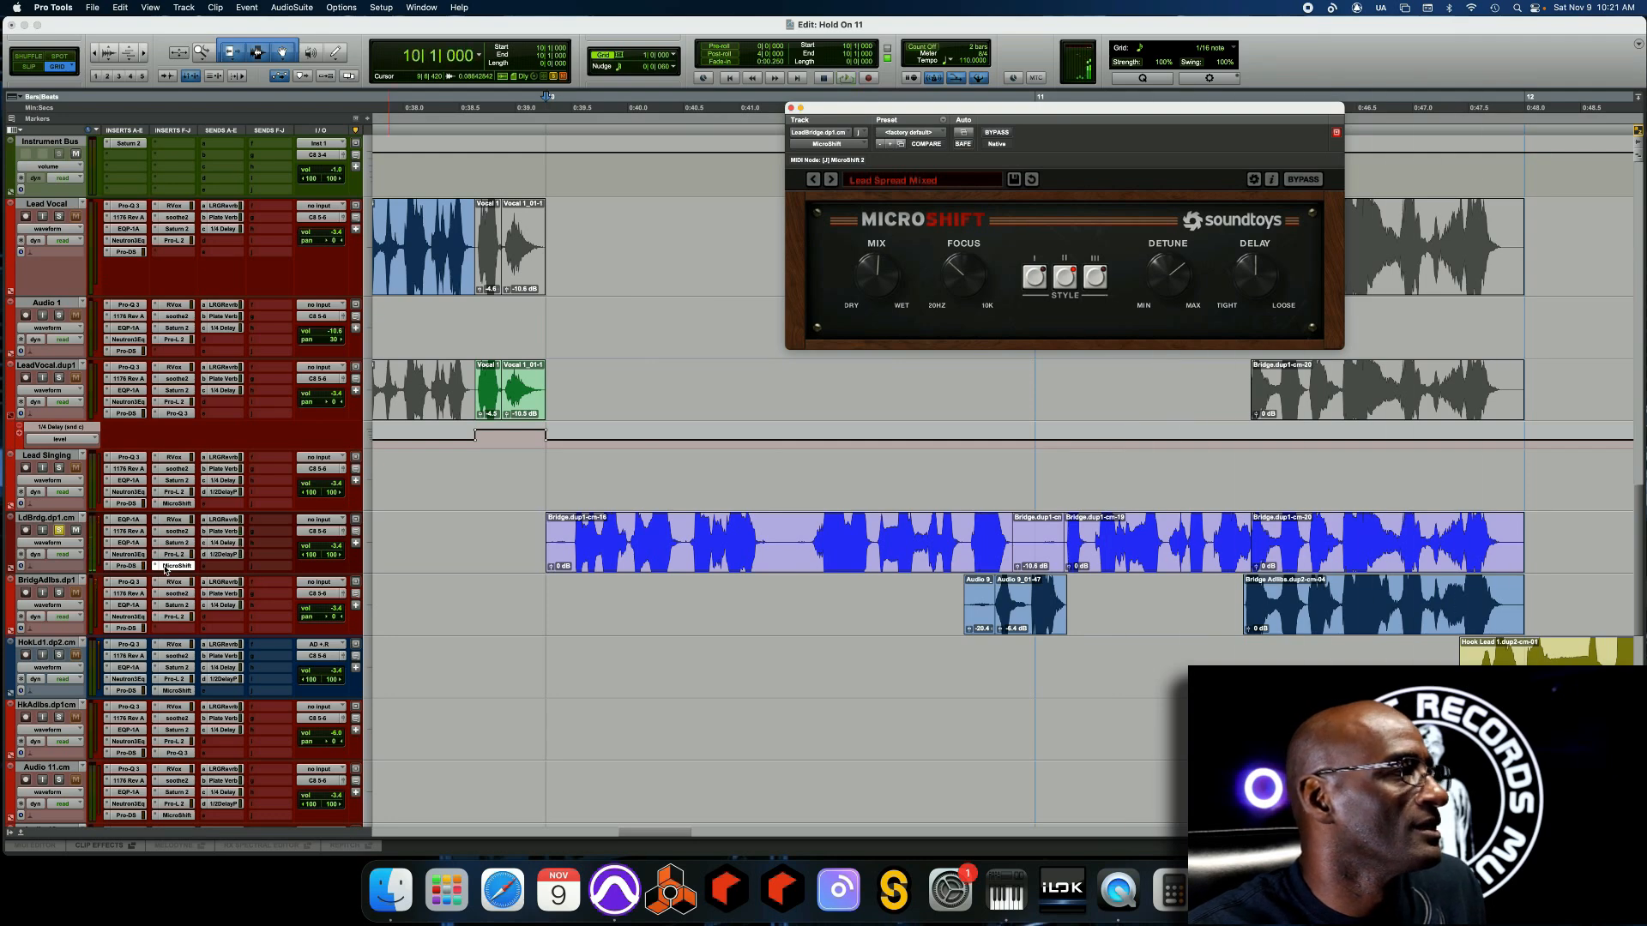
Unsolo LdBrdg.dp1.cm, play the full mix from bar 10, and close the MicroShift plug-in
{"action": "left_click", "coordinate": [58, 530]}
{"action": "key", "text": "space"}
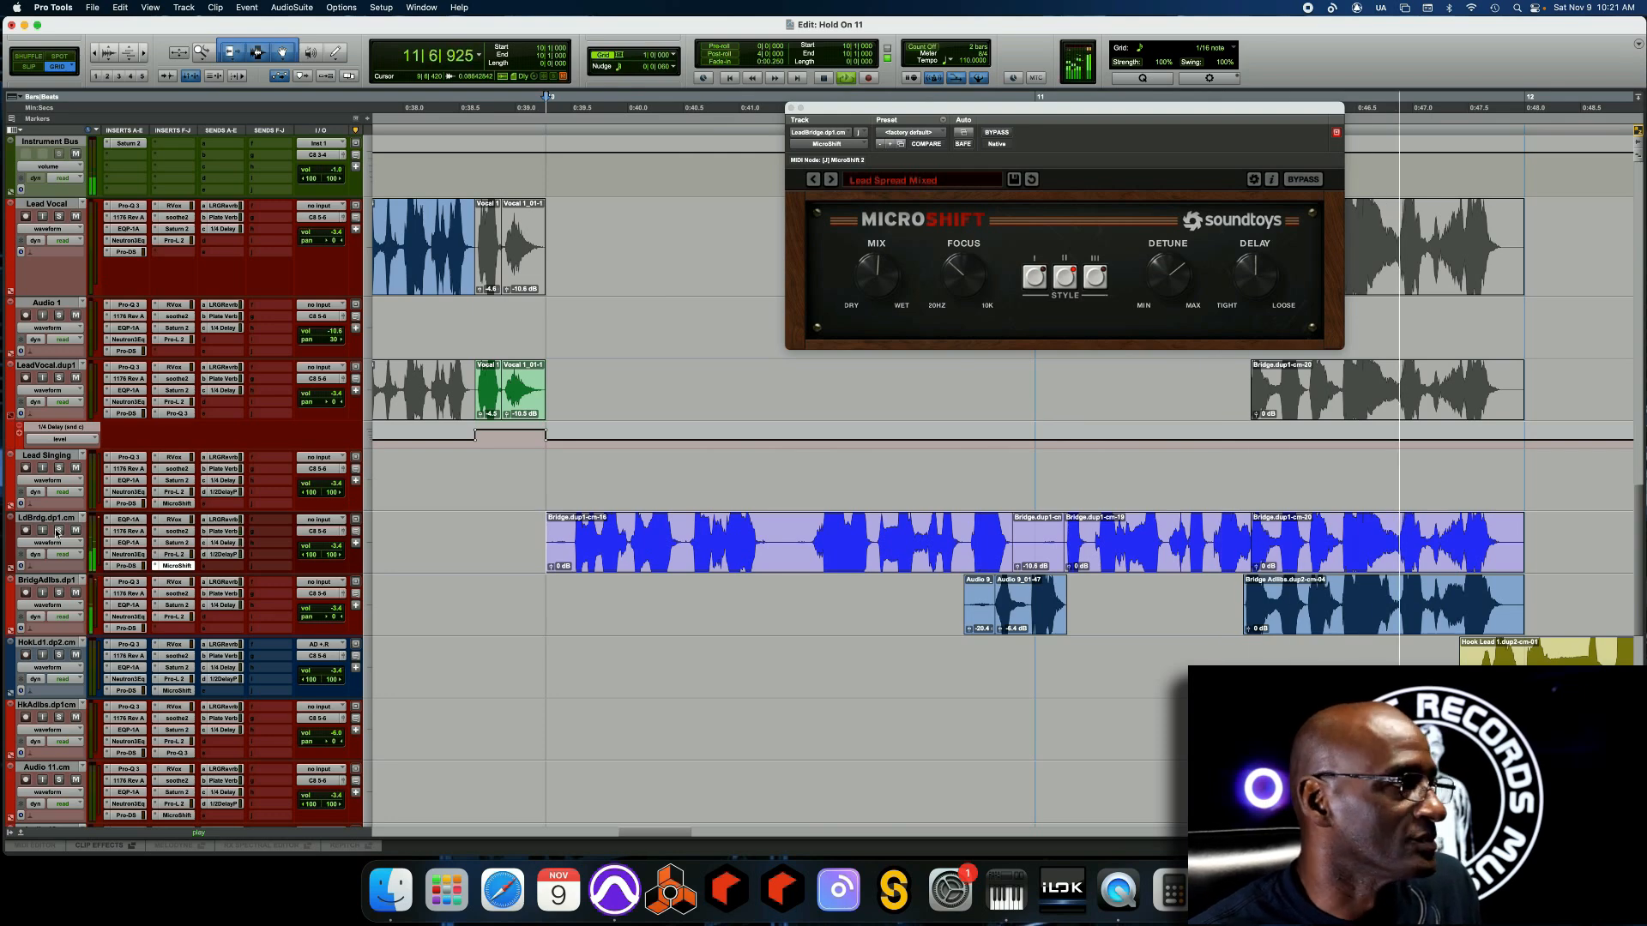
{"action": "key", "text": "space"}
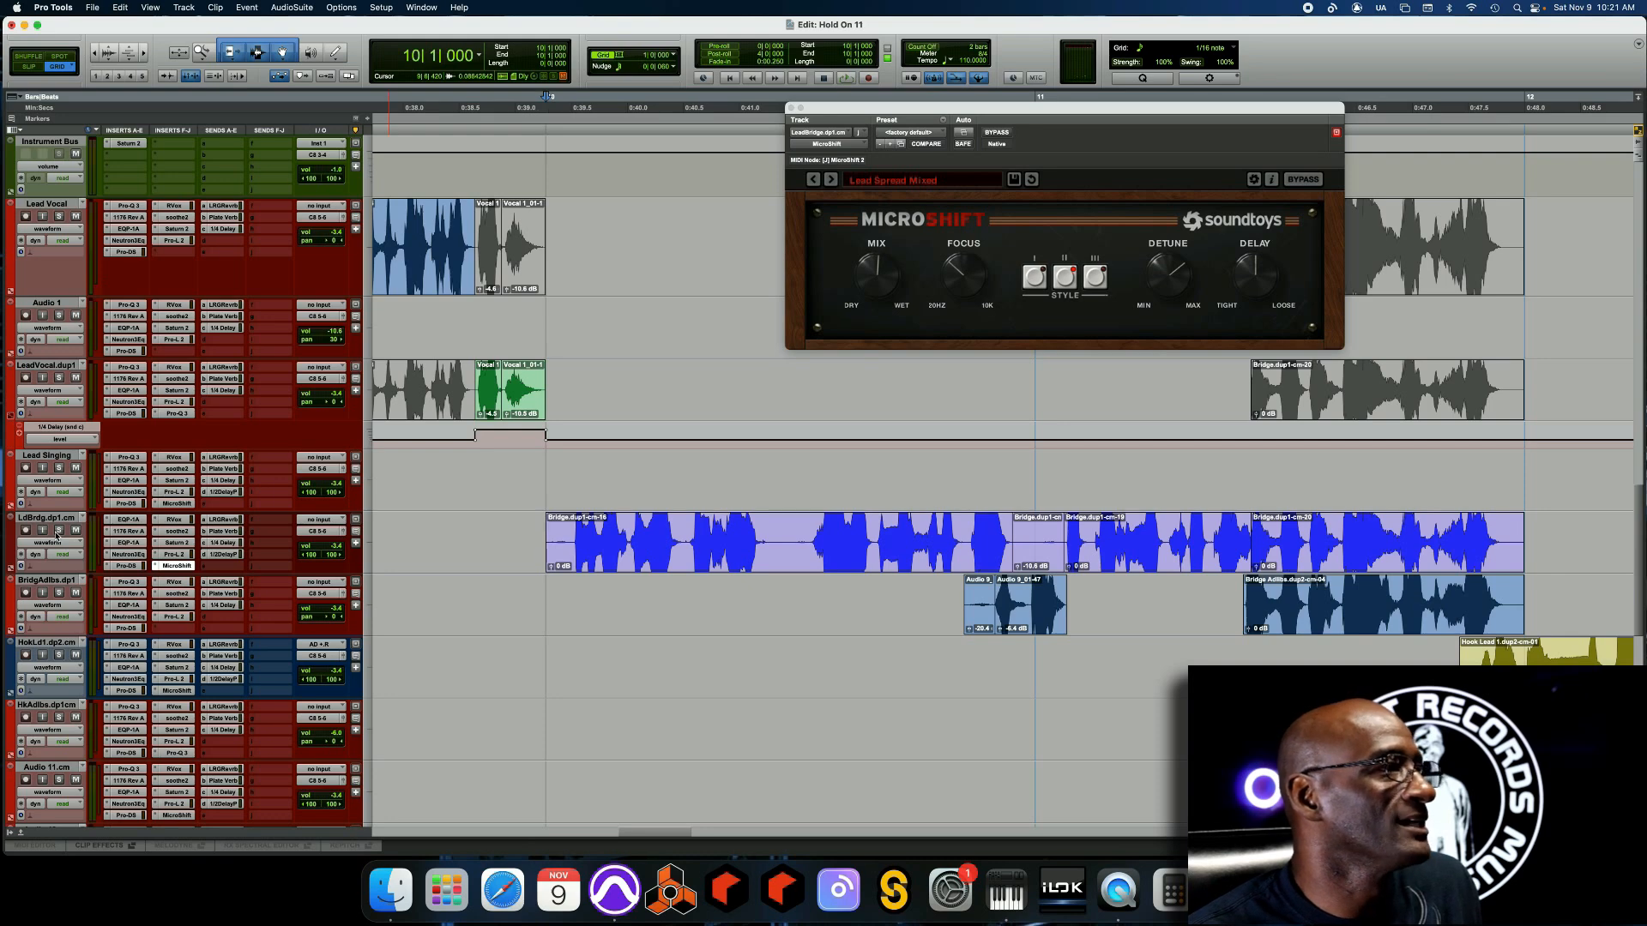
{"action": "key", "text": "space"}
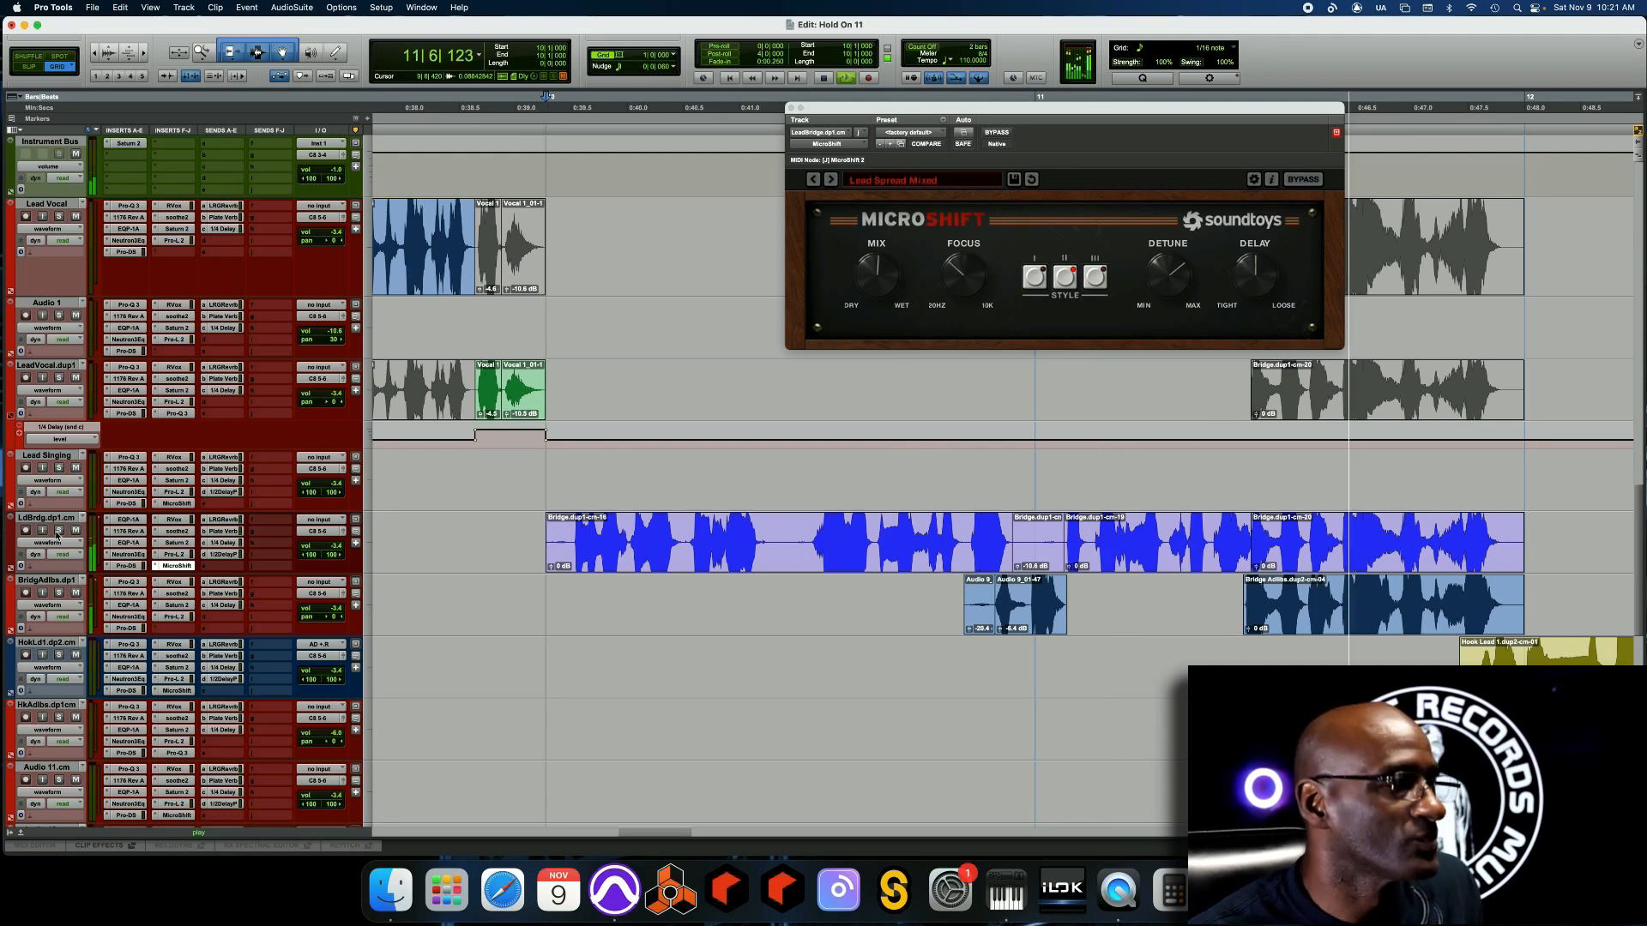
{"action": "key", "text": "space"}
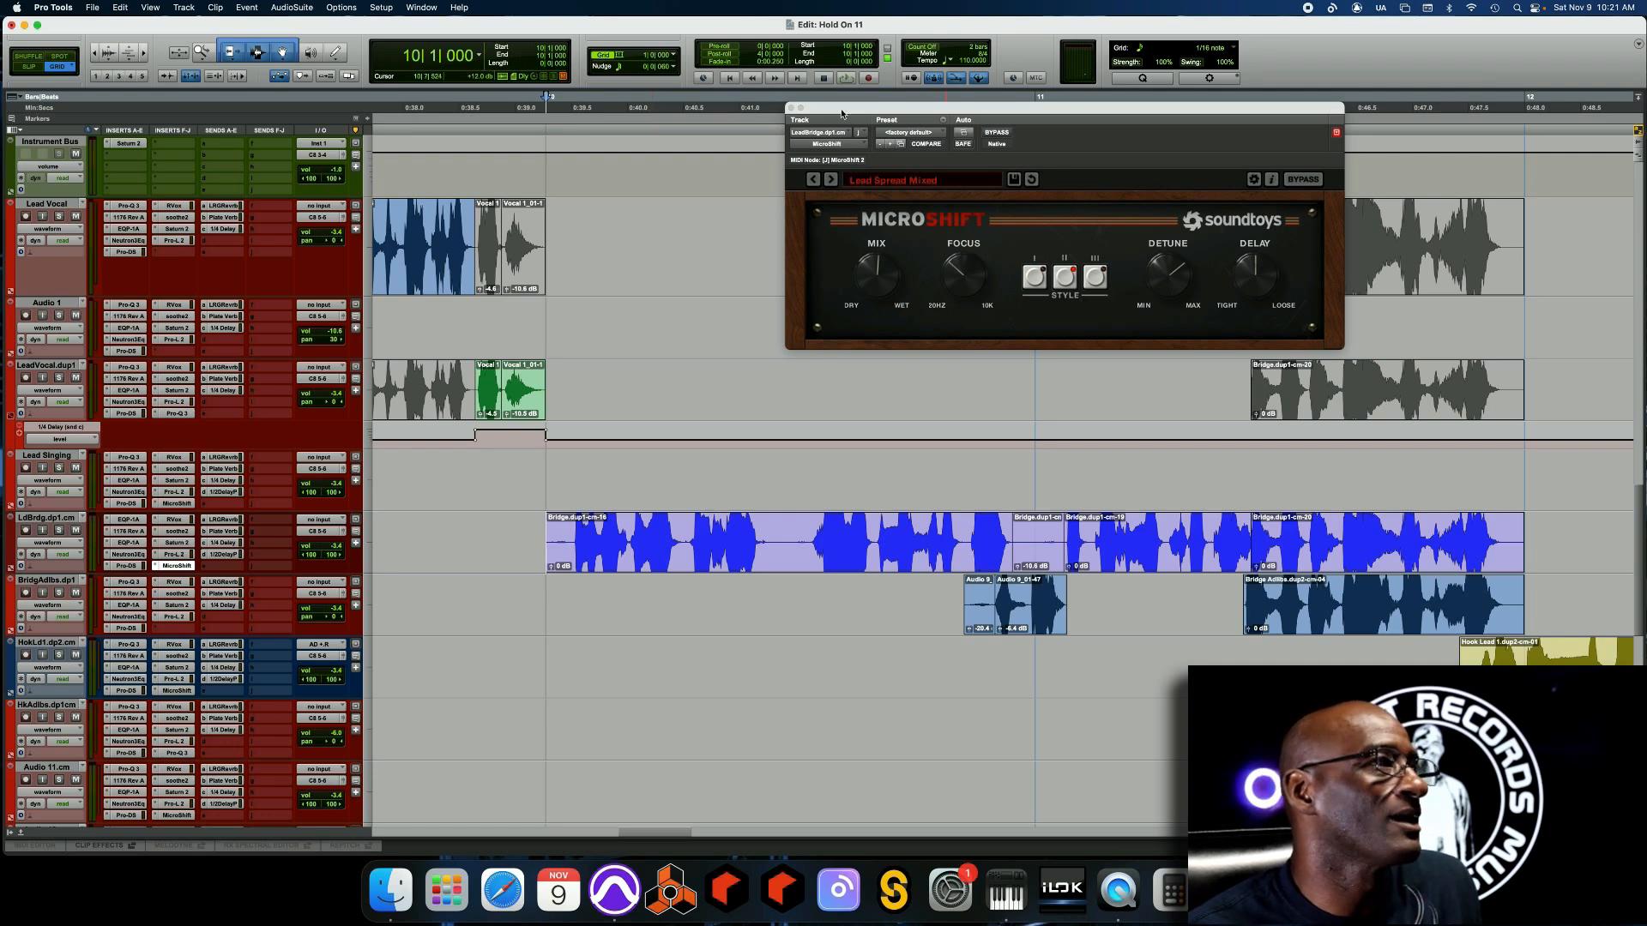
{"action": "left_click", "coordinate": [791, 108]}
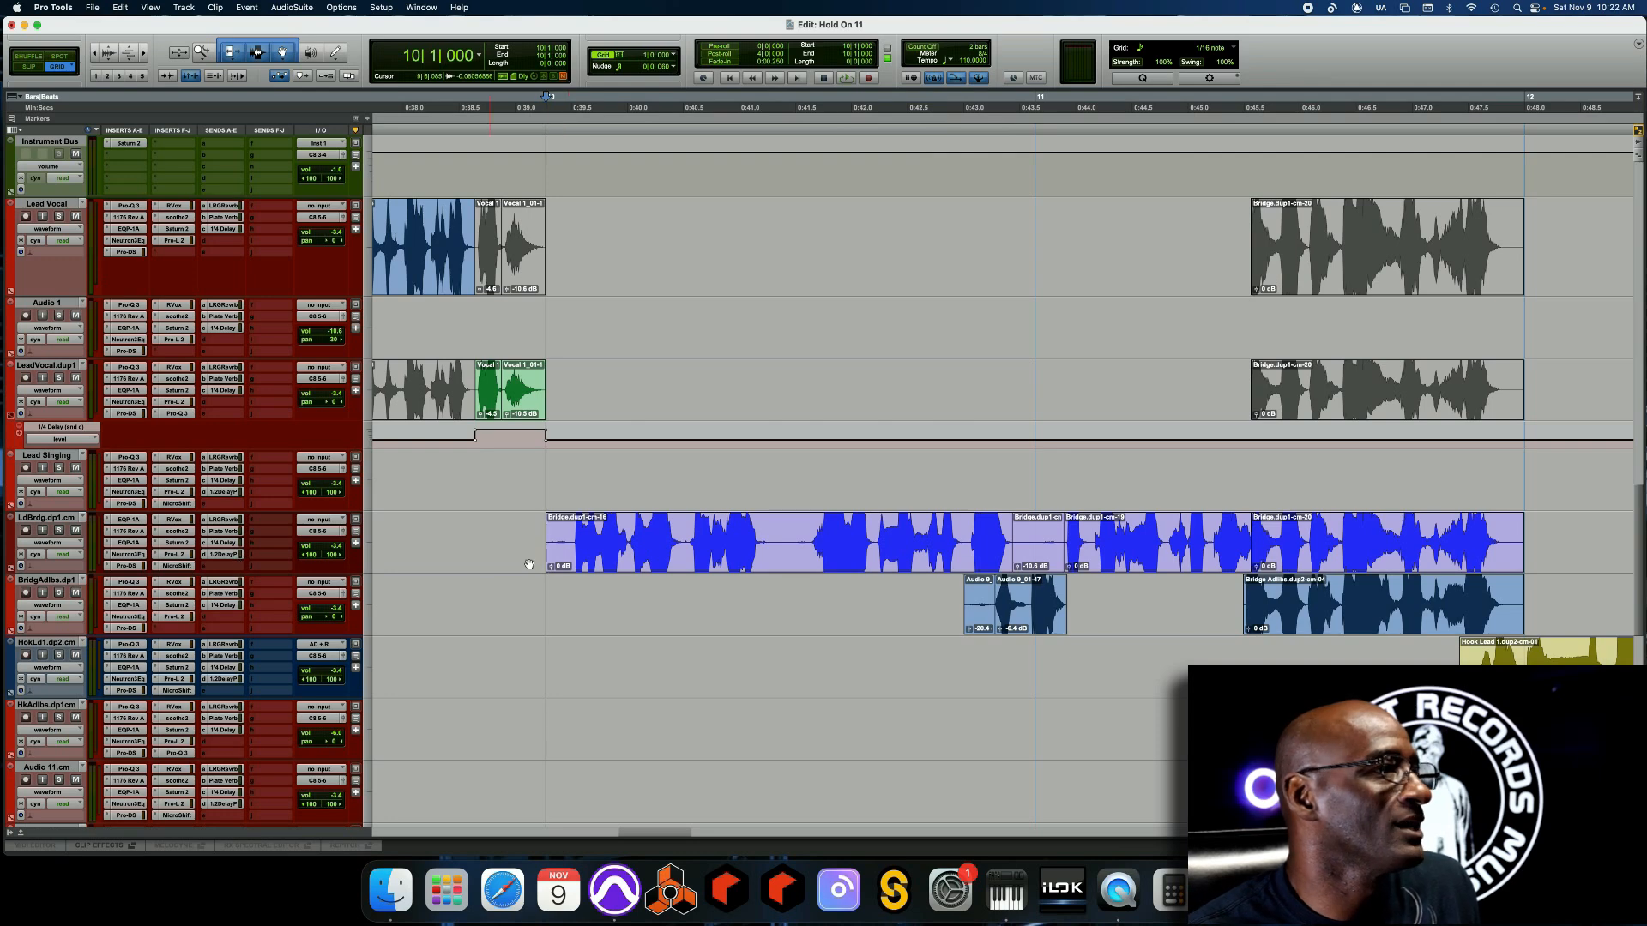
Reduce the HokLd1.dp2.cm track height slightly
{"action": "scroll", "coordinate": [596, 573], "scroll_direction": "down", "scroll_amount": 3}
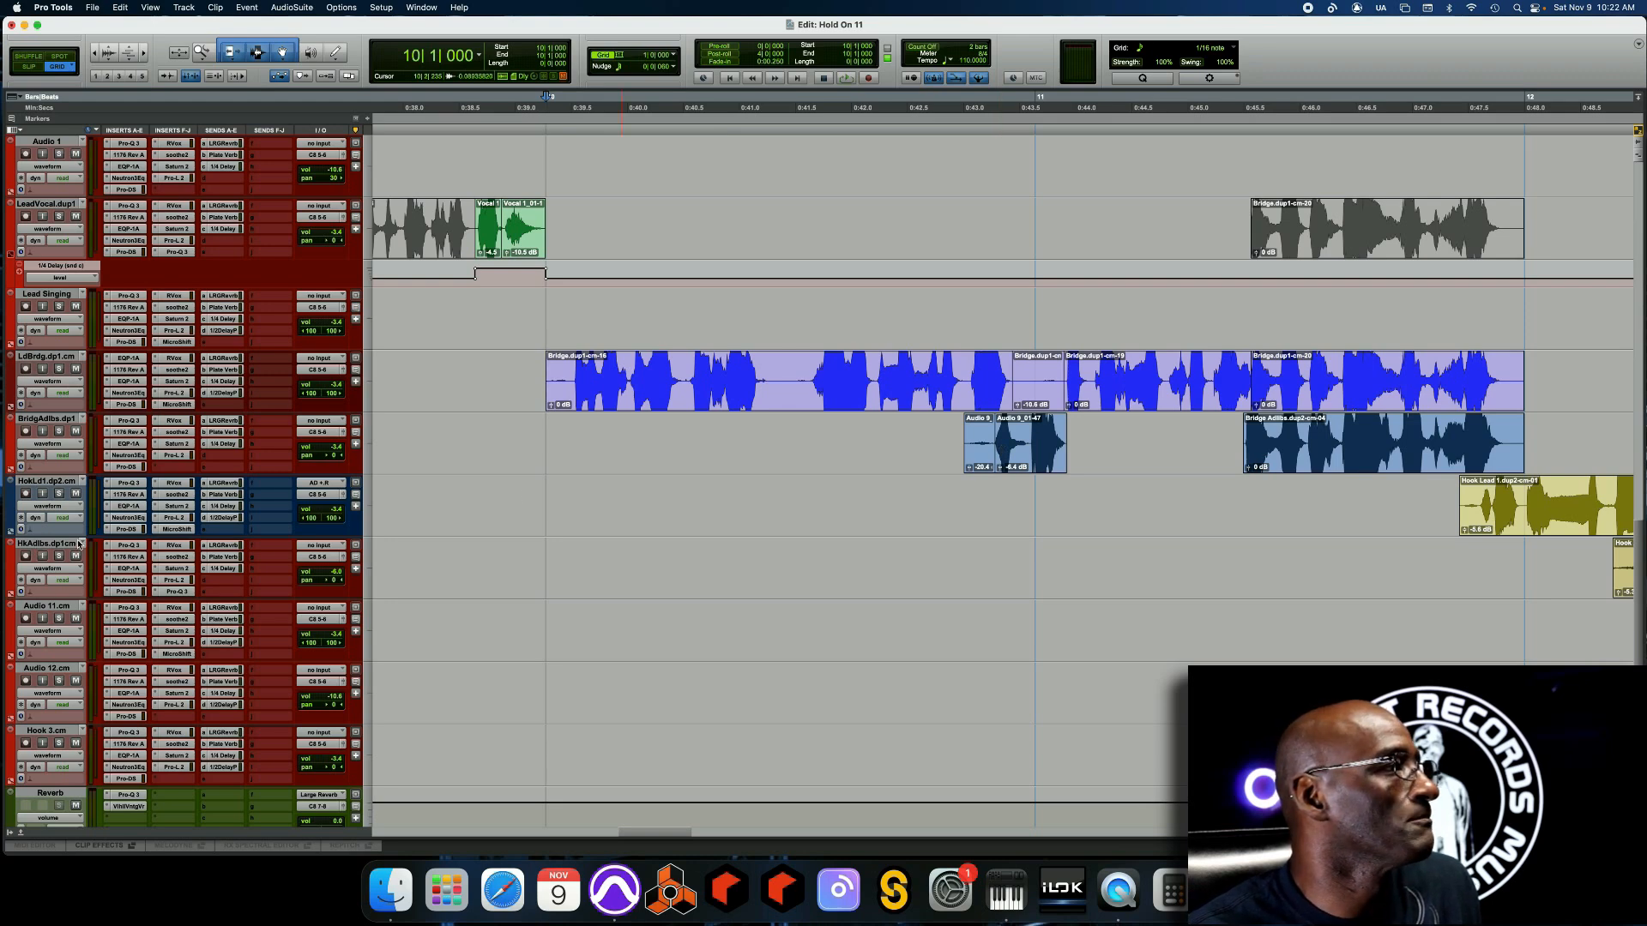
{"action": "left_click_drag", "start_coordinate": [75, 546], "coordinate": [72, 583]}
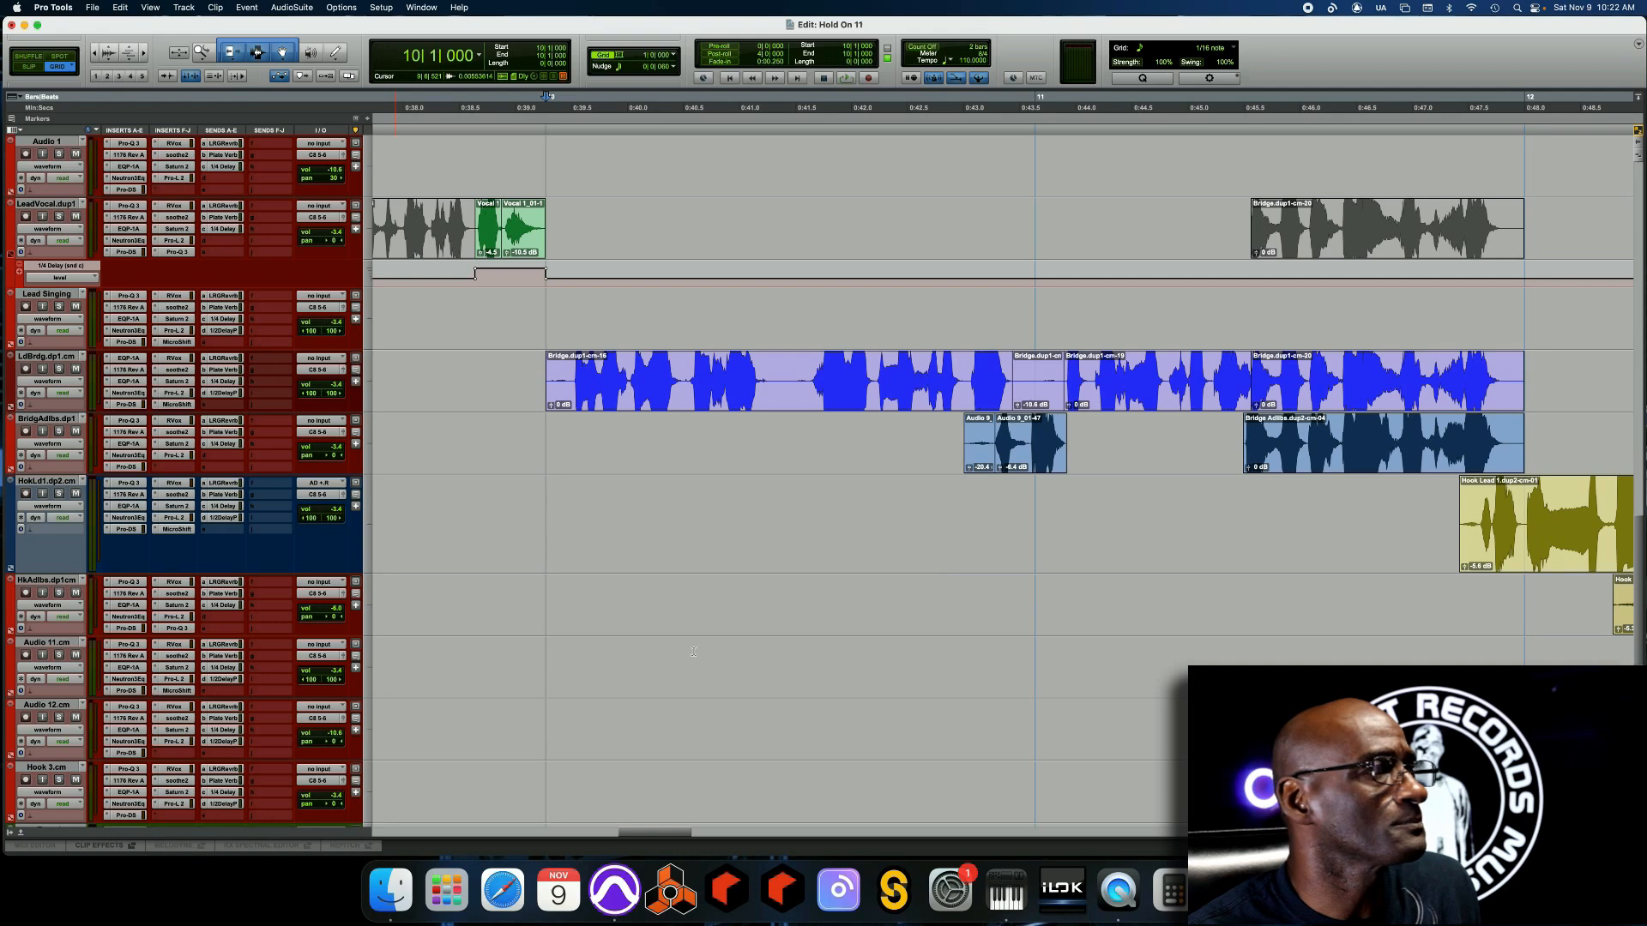
{"action": "left_click_drag", "start_coordinate": [75, 573], "coordinate": [73, 527]}
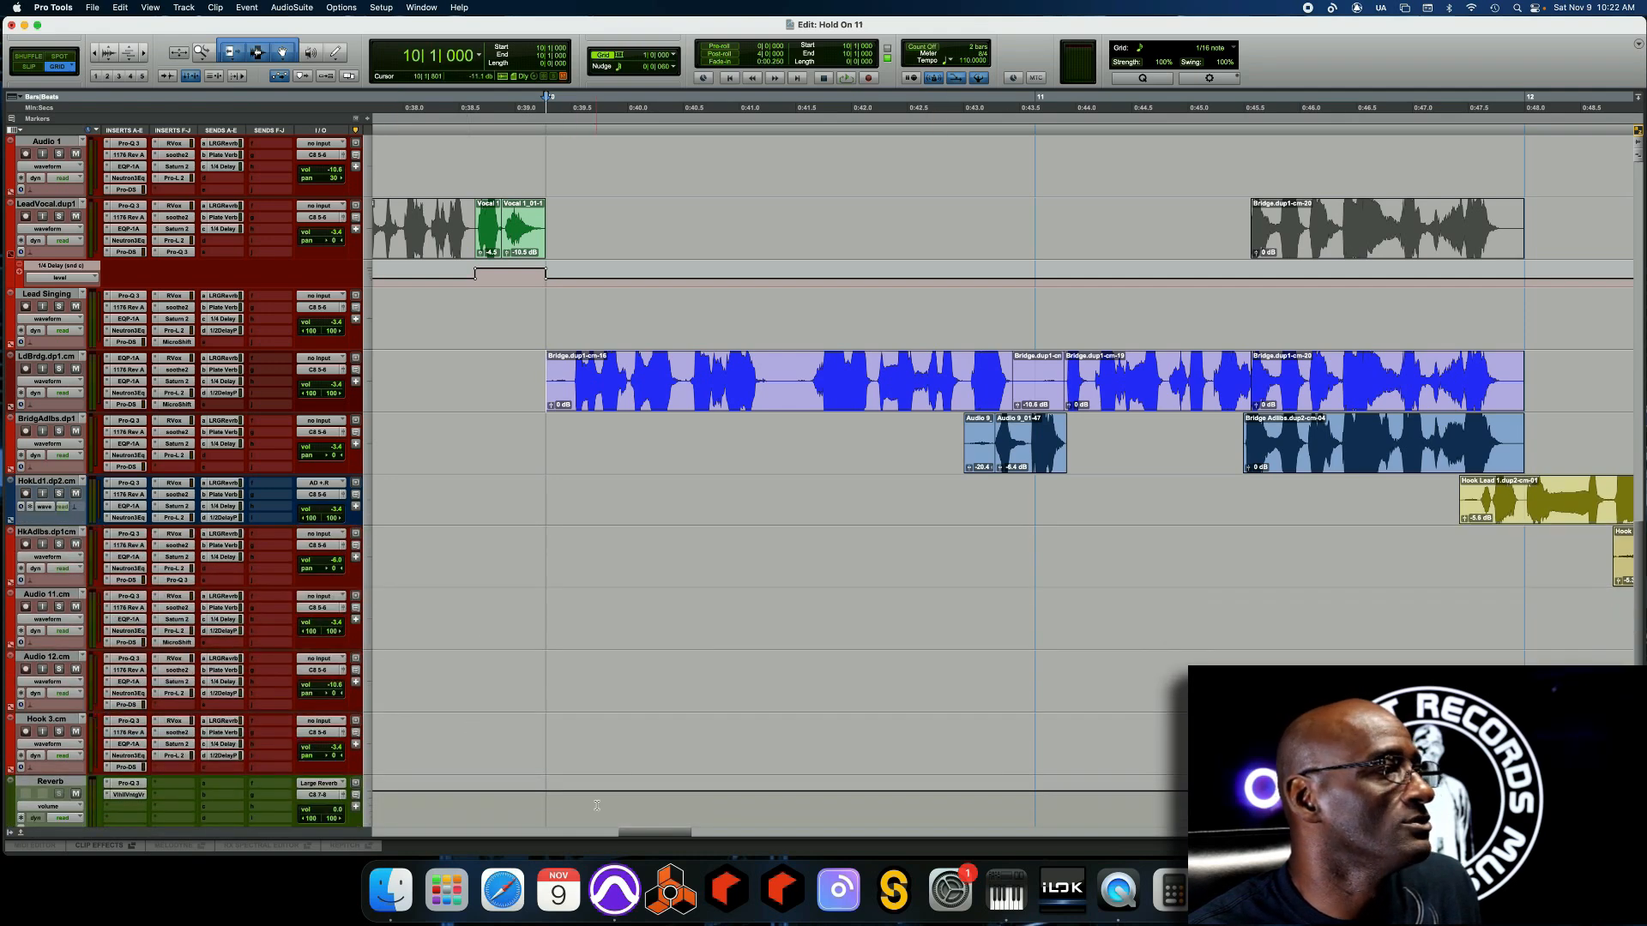
Set the playback position to bar 28, play the full mix through the Audio 11.cm section, and solo Audio 11.cm
{"action": "left_click_drag", "start_coordinate": [640, 833], "coordinate": [736, 841]}
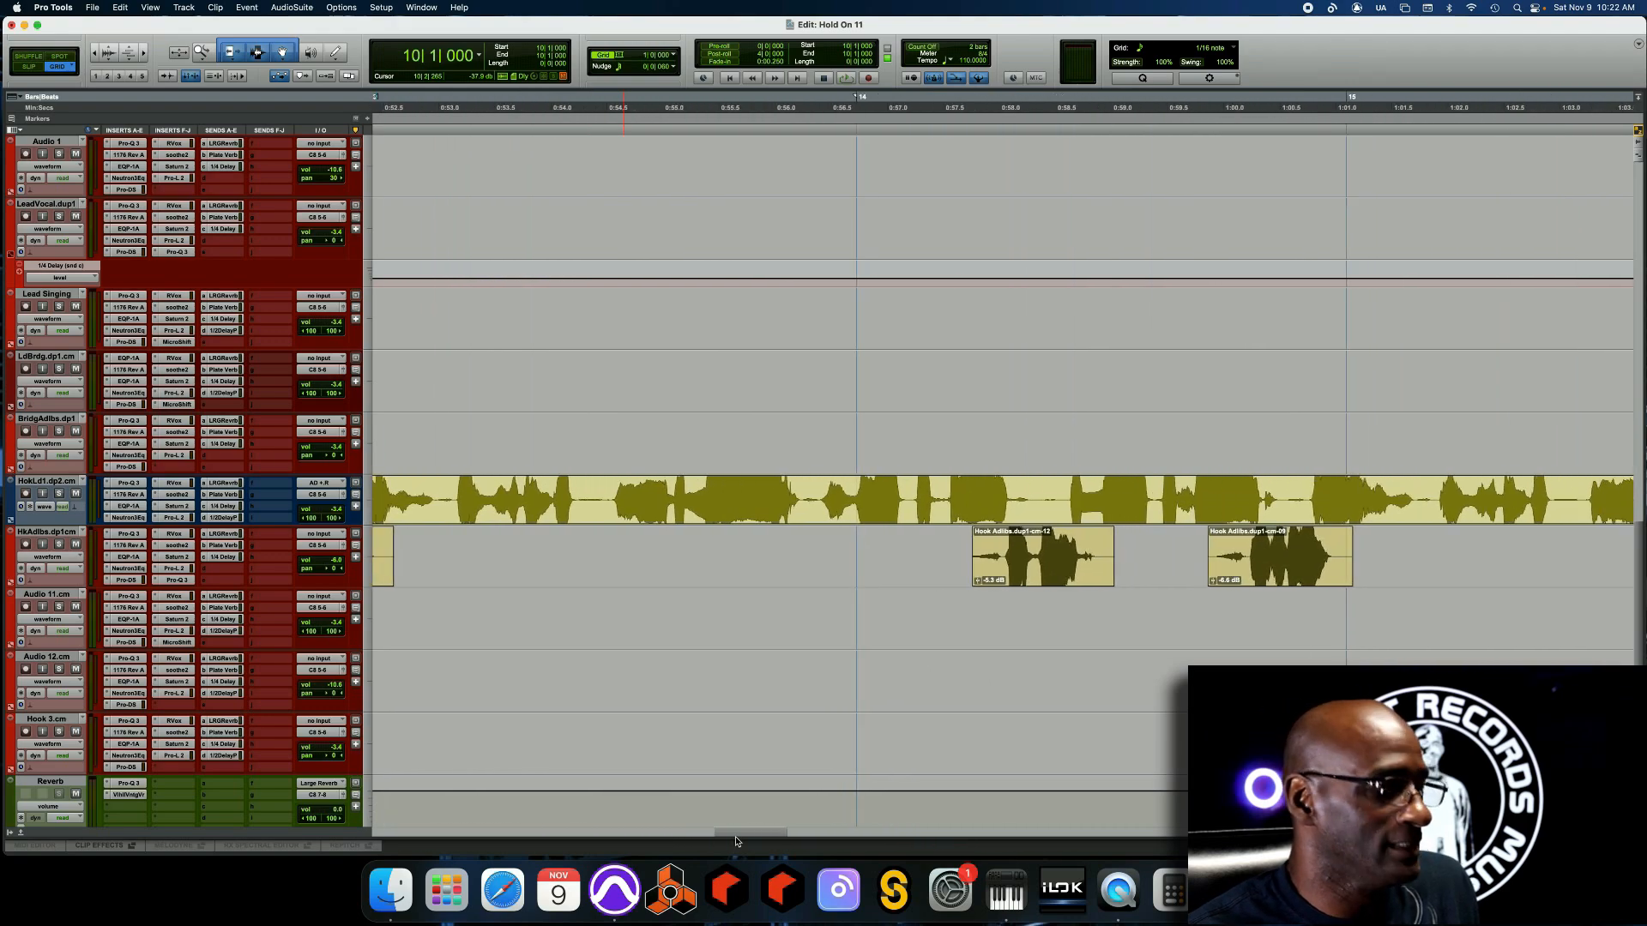
{"action": "key", "text": "r"}
{"action": "key", "text": "r"}
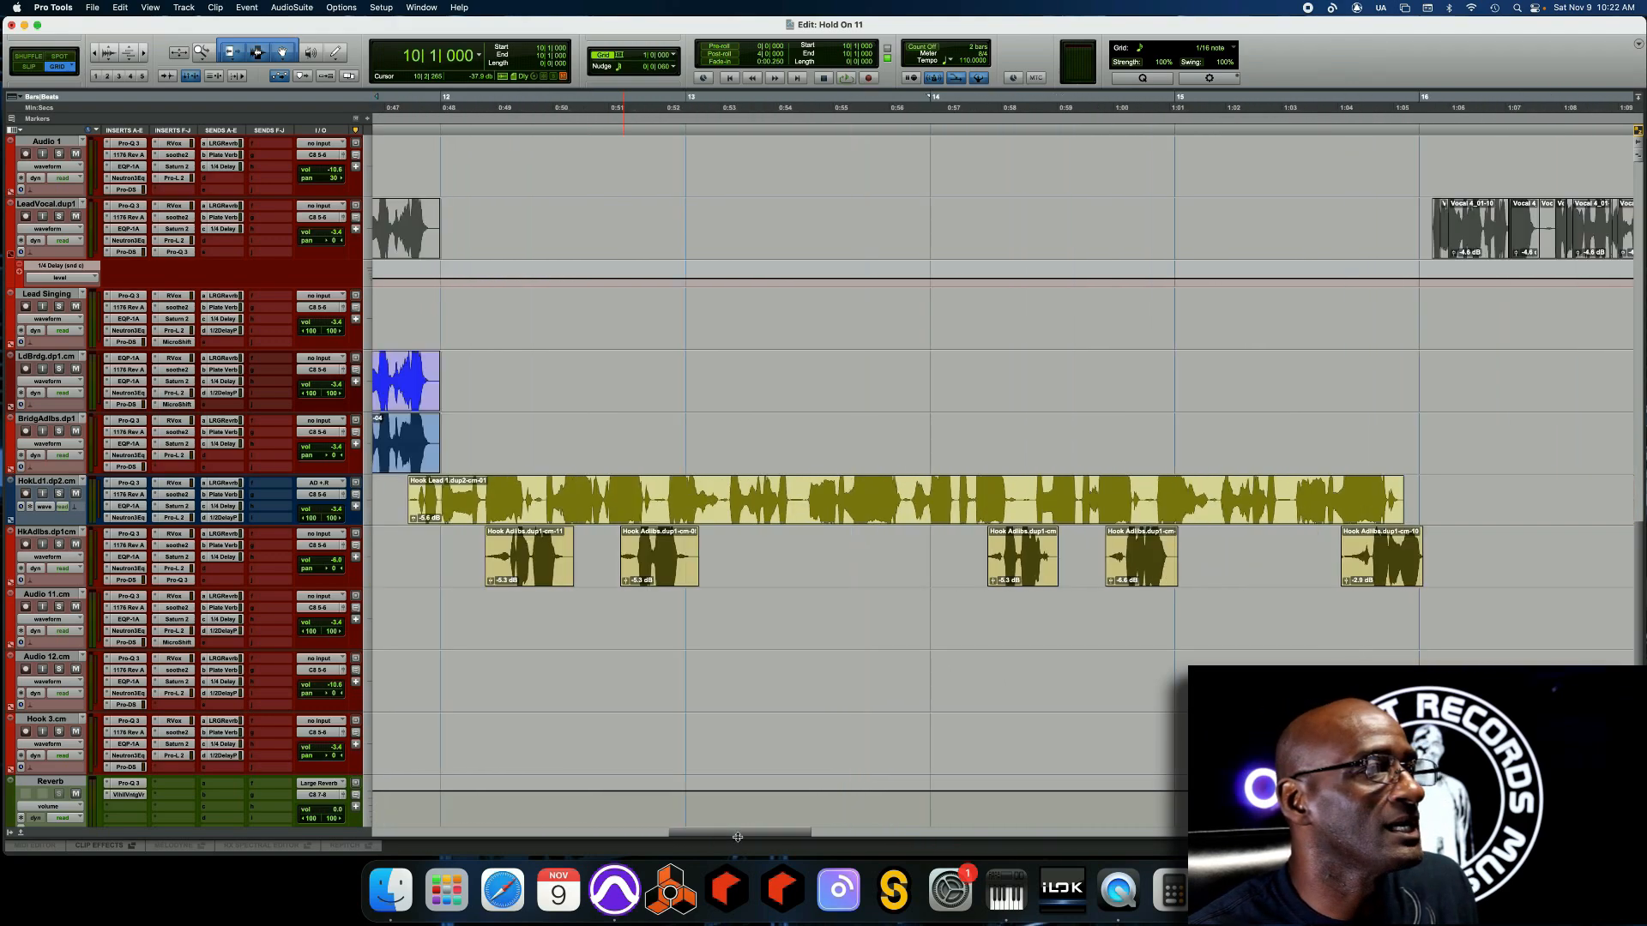
{"action": "left_click_drag", "start_coordinate": [735, 837], "coordinate": [1166, 837]}
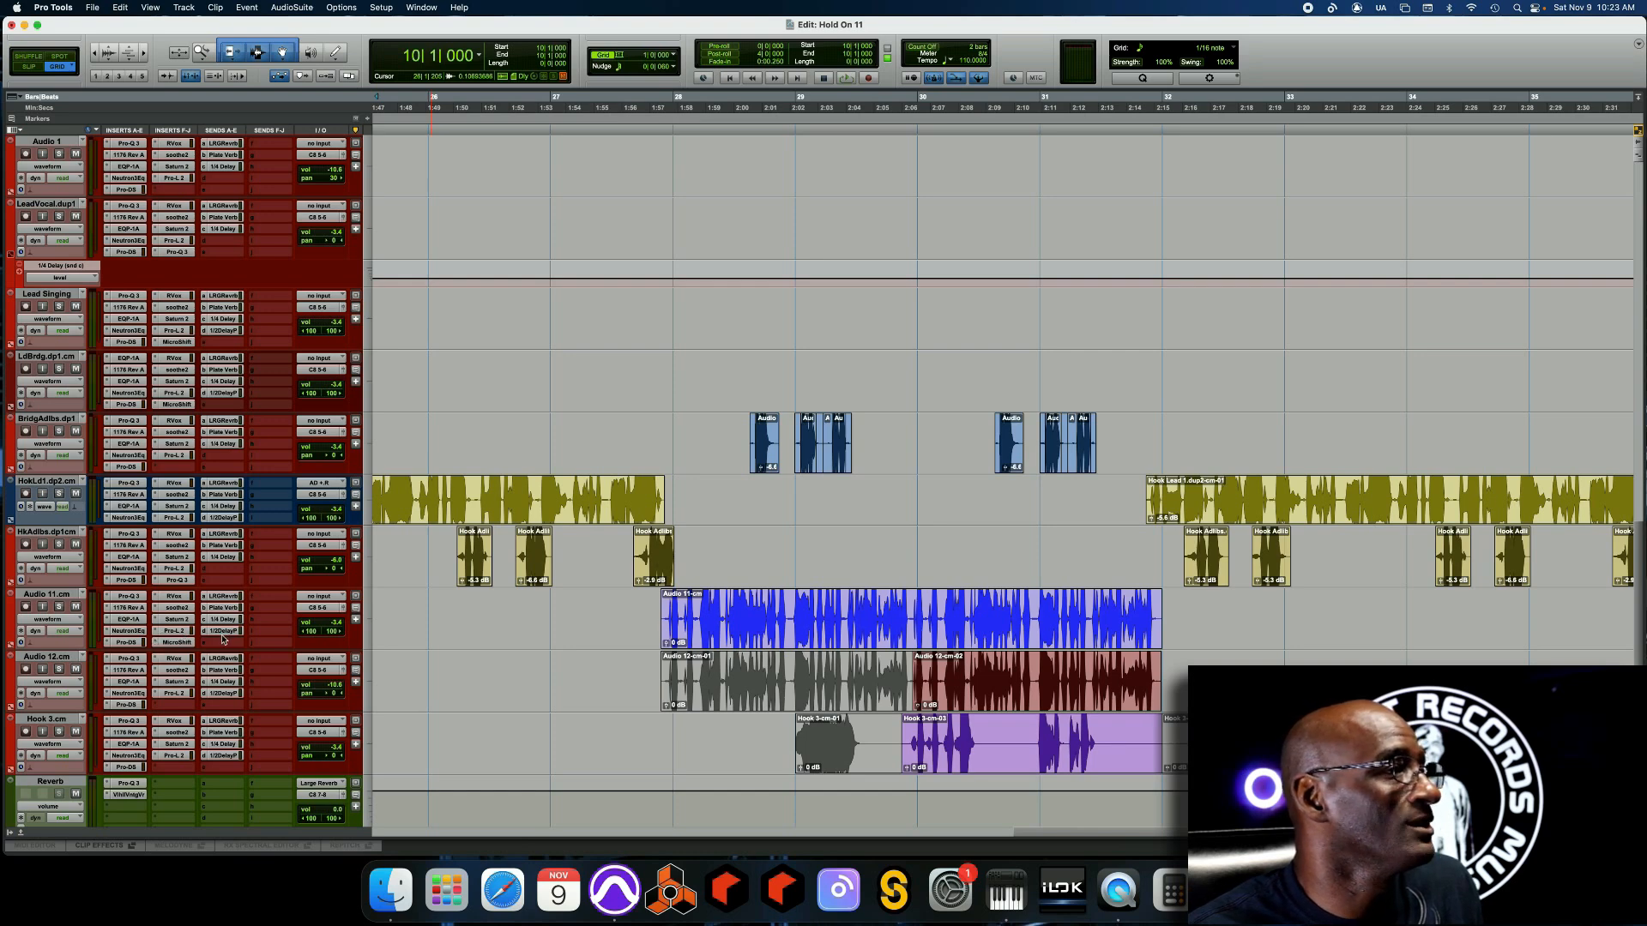
{"action": "left_click", "coordinate": [652, 605]}
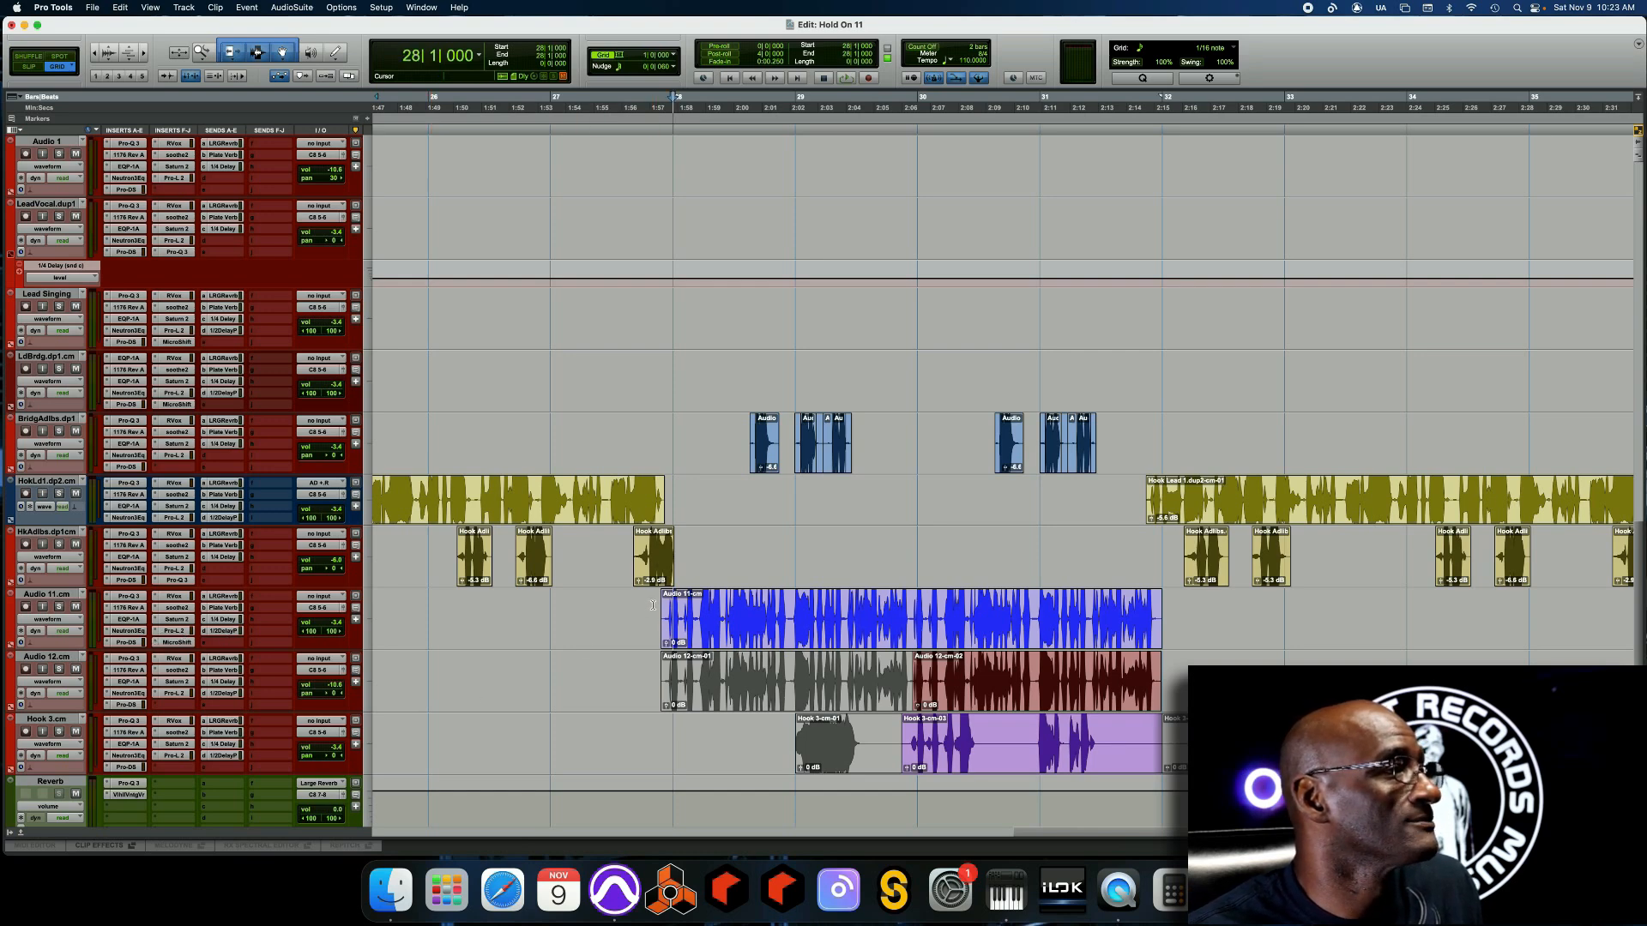
{"action": "key", "text": "space"}
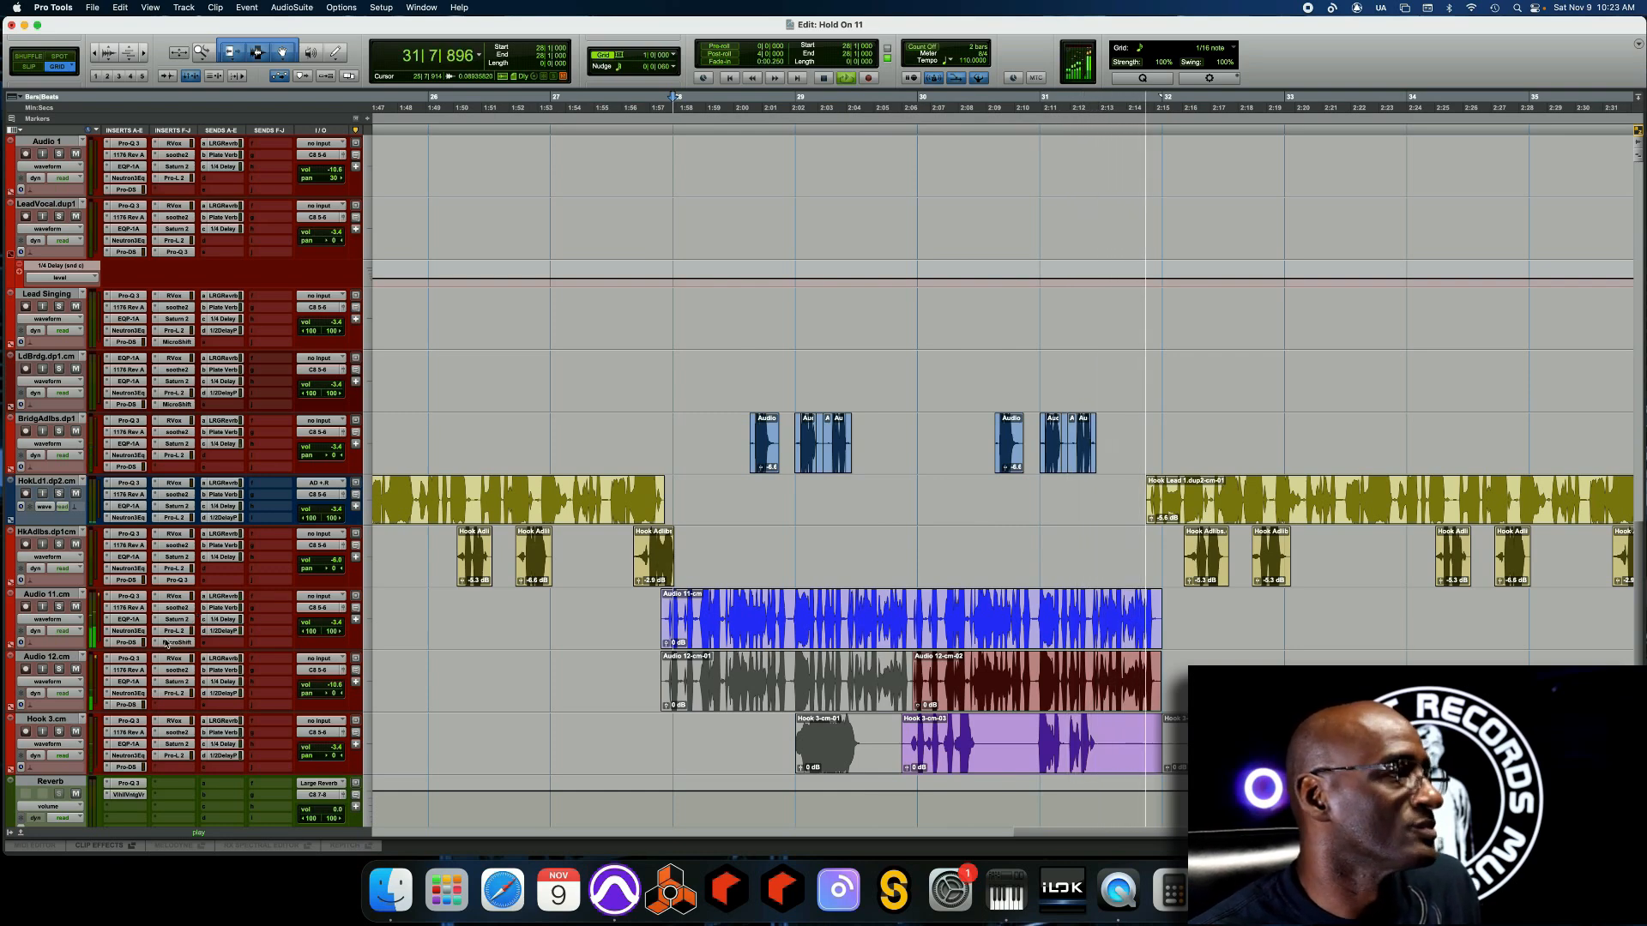
{"action": "key", "text": "space"}
{"action": "left_click", "coordinate": [58, 608]}
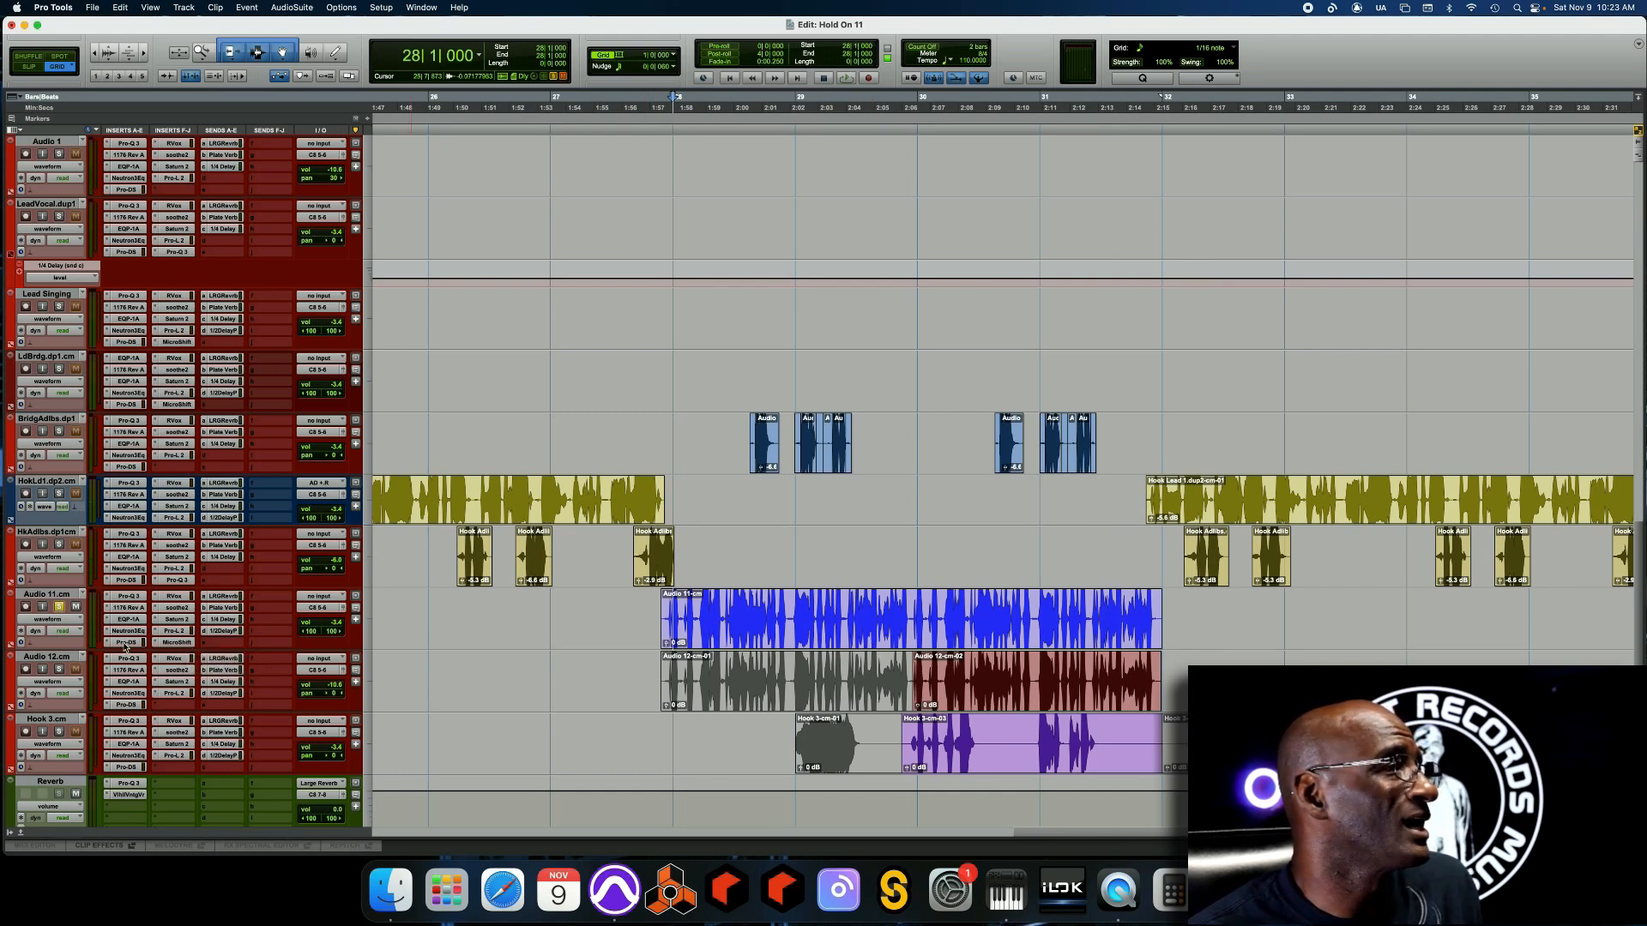
Select the purple Hook 3-cm-03 clip before bar 30, solo Hook 3.cm in place of Audio 11.cm, and play the selection
{"action": "scroll", "coordinate": [772, 657], "scroll_direction": "down", "scroll_amount": 3}
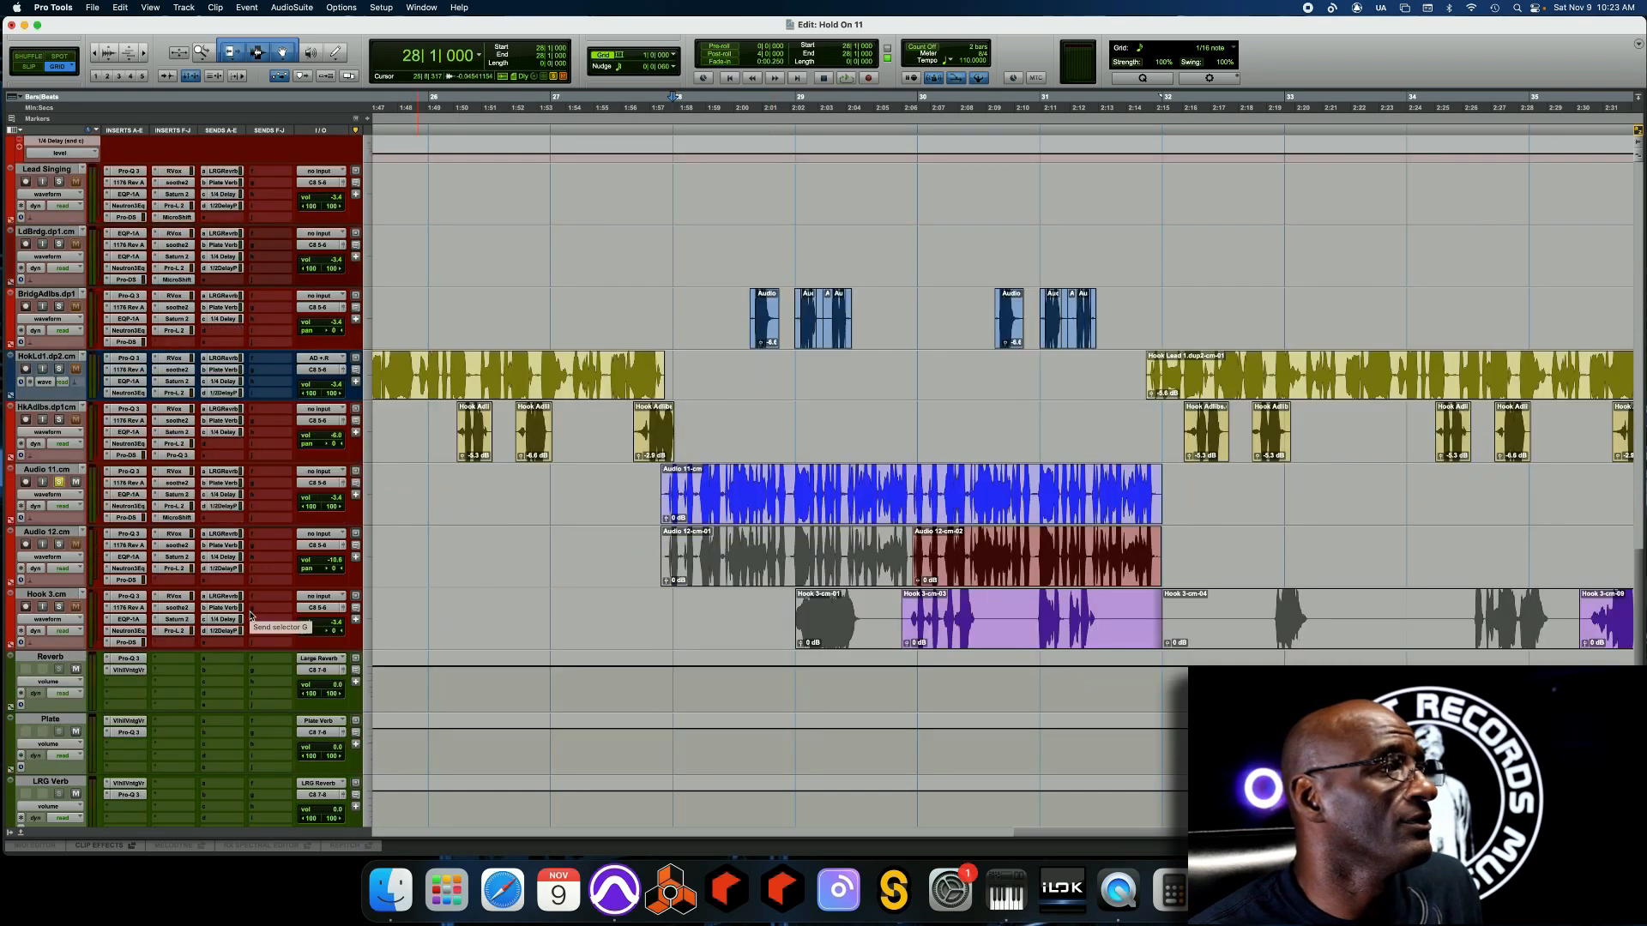
{"action": "left_click", "coordinate": [935, 643]}
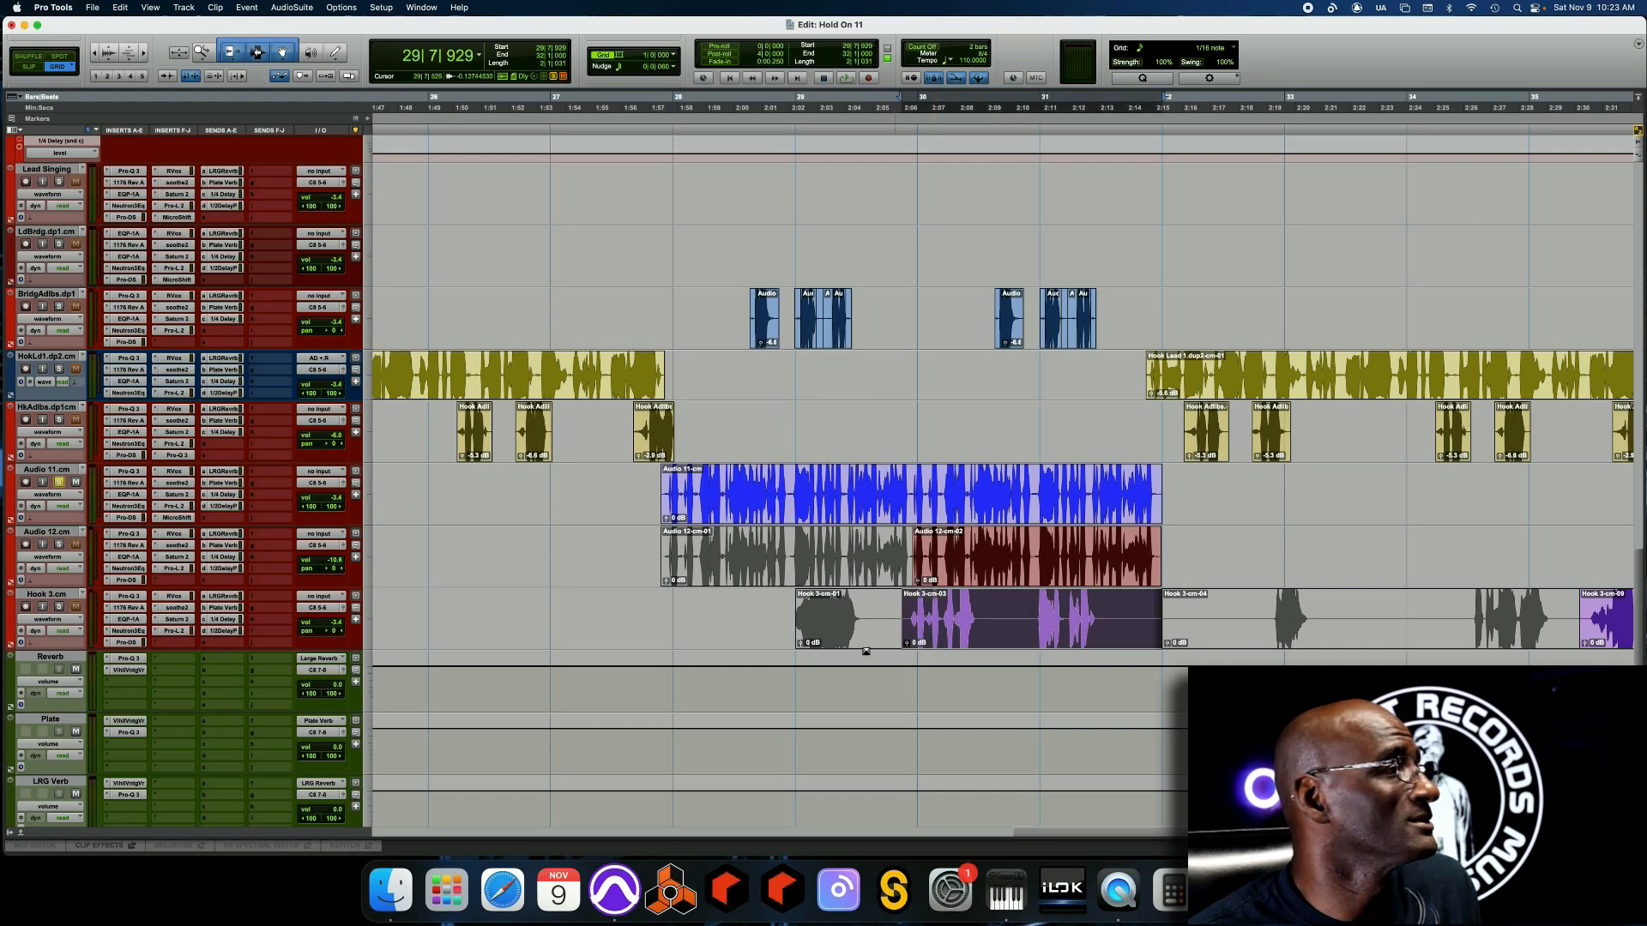
{"action": "left_click", "coordinate": [59, 607]}
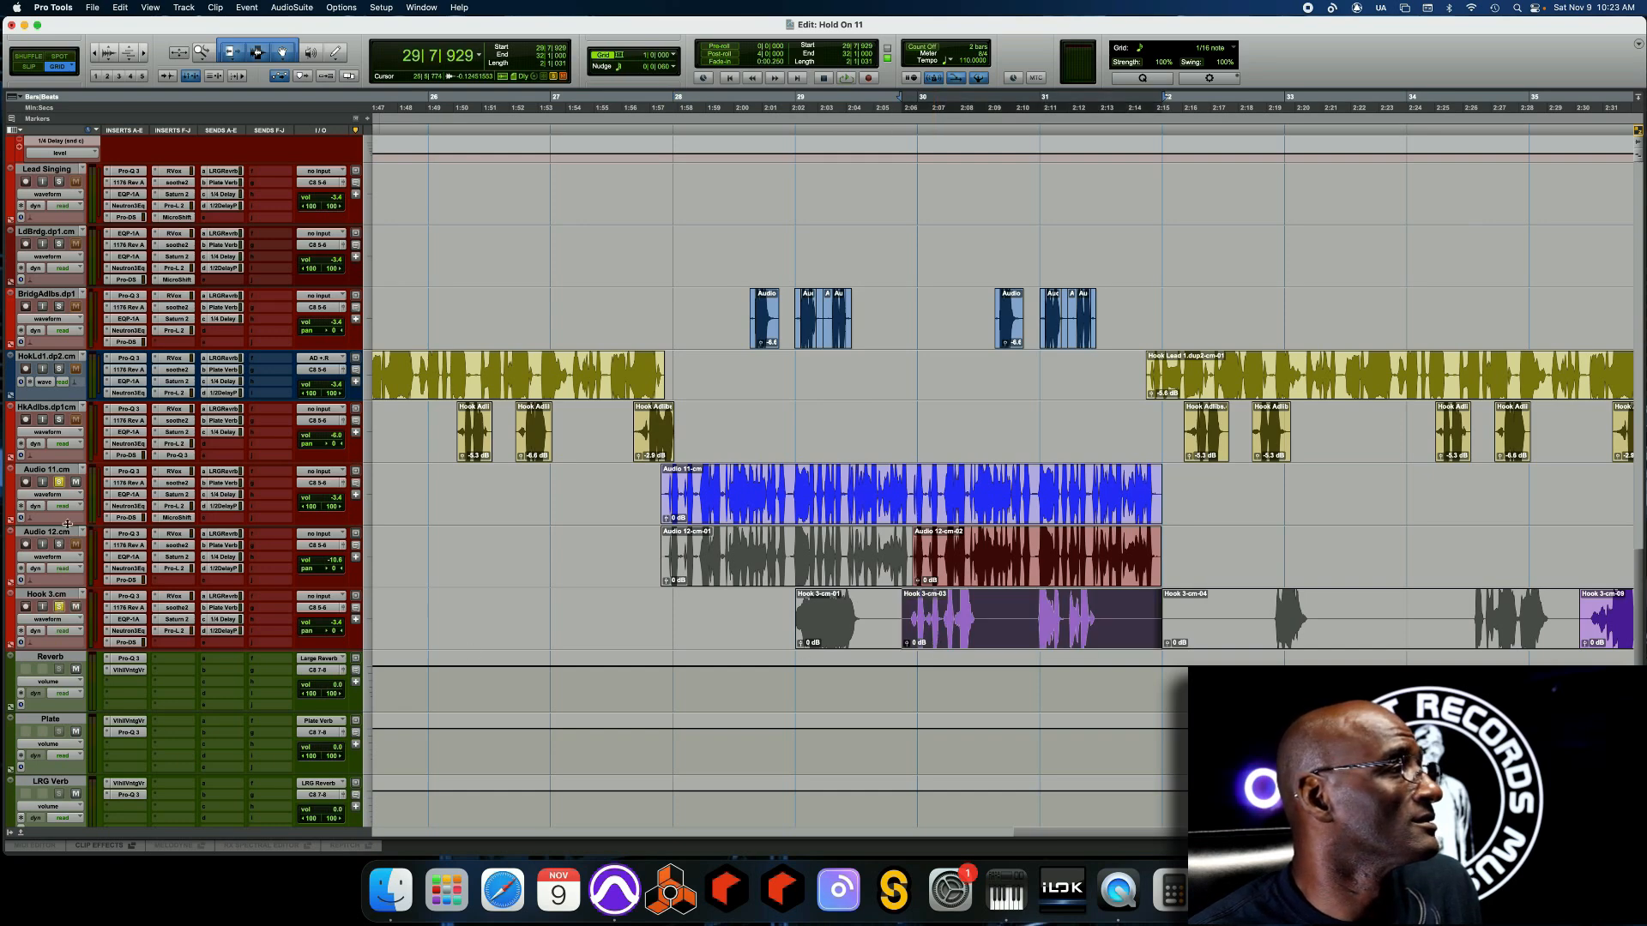
{"action": "key", "text": "space"}
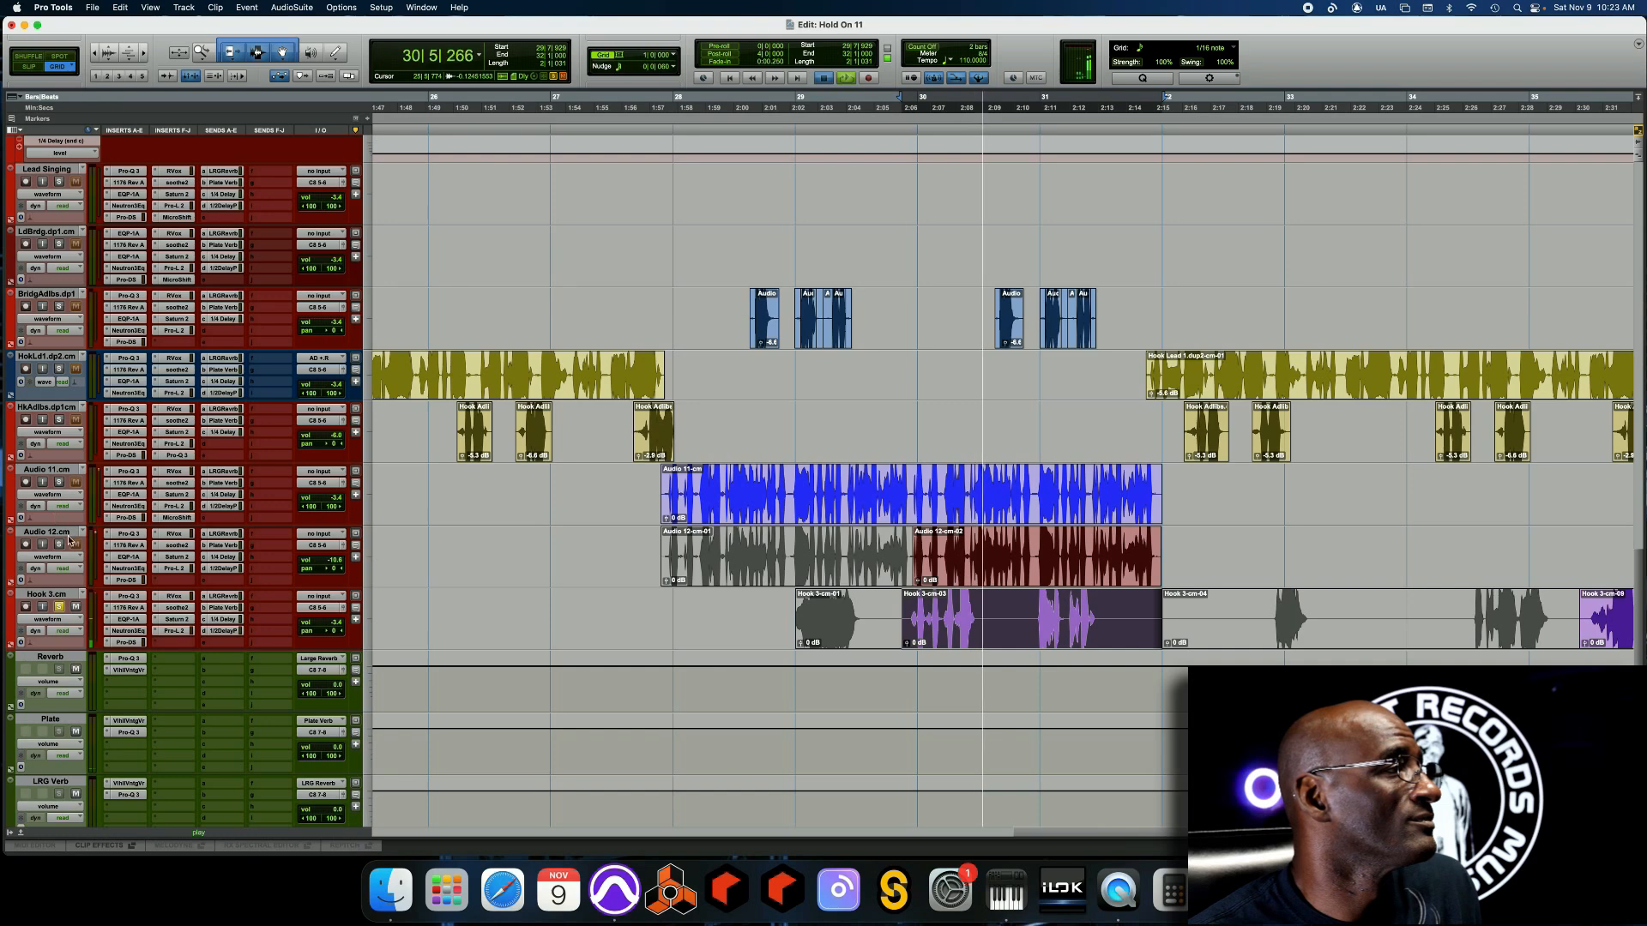
{"action": "key", "text": "space"}
Inspect the Pro-Q 3, 1176, EQP-1A, Neutron 3 Equalizer and Pro-DS plug-ins on the Hook 3.cm track
{"action": "left_click", "coordinate": [127, 599]}
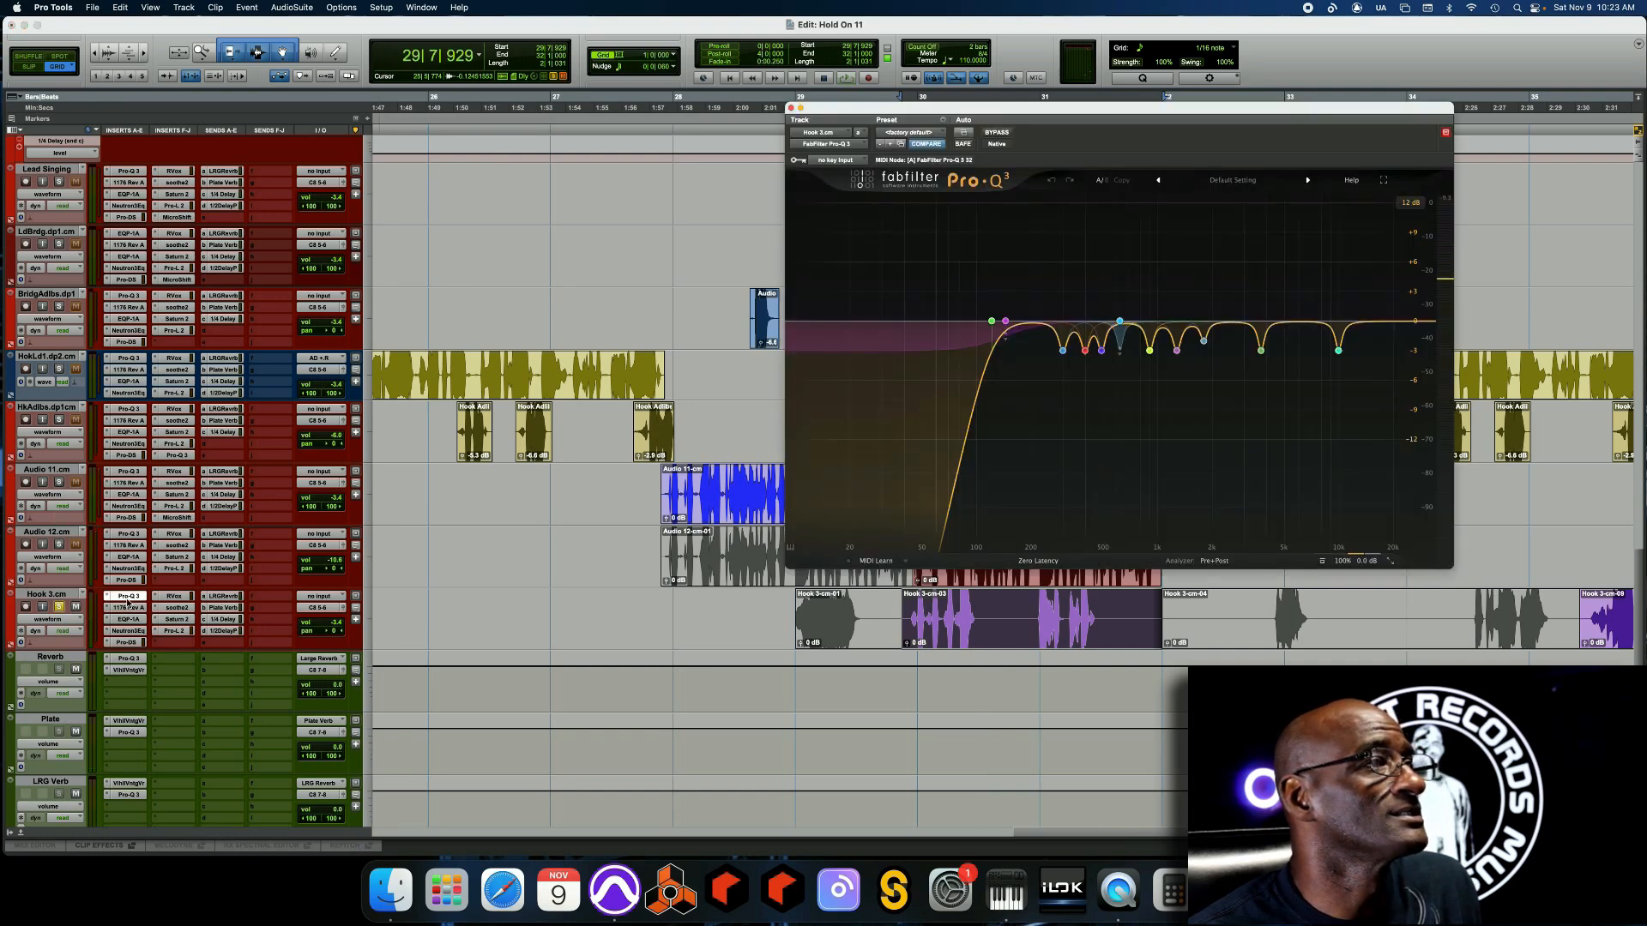
{"action": "left_click", "coordinate": [128, 607]}
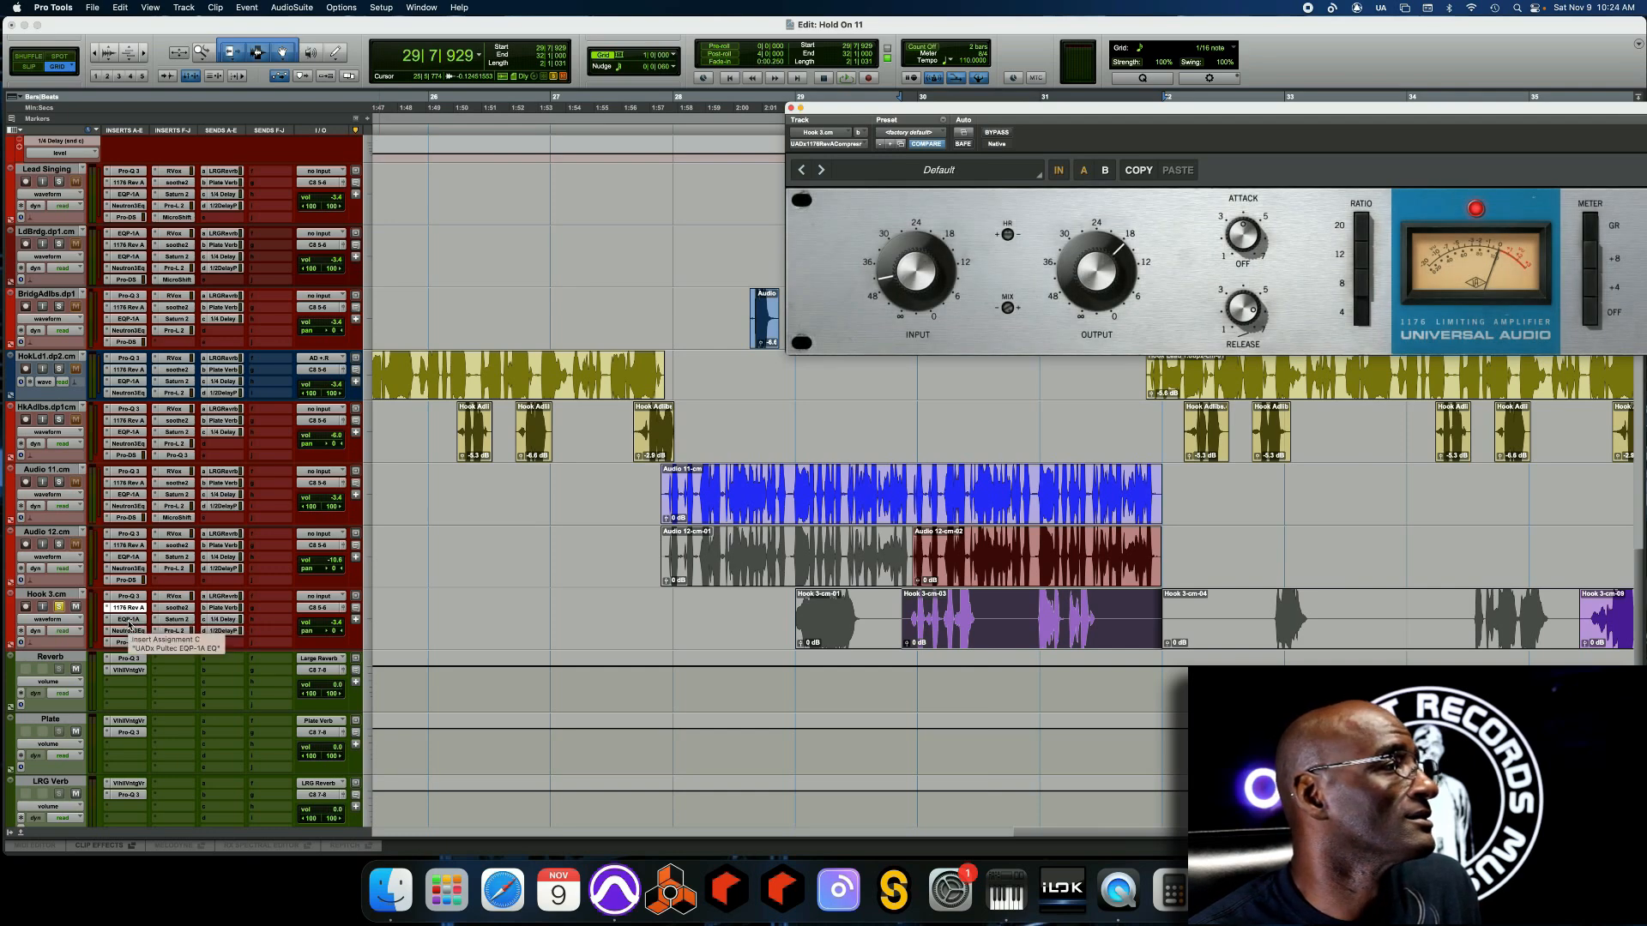
{"action": "left_click", "coordinate": [128, 621]}
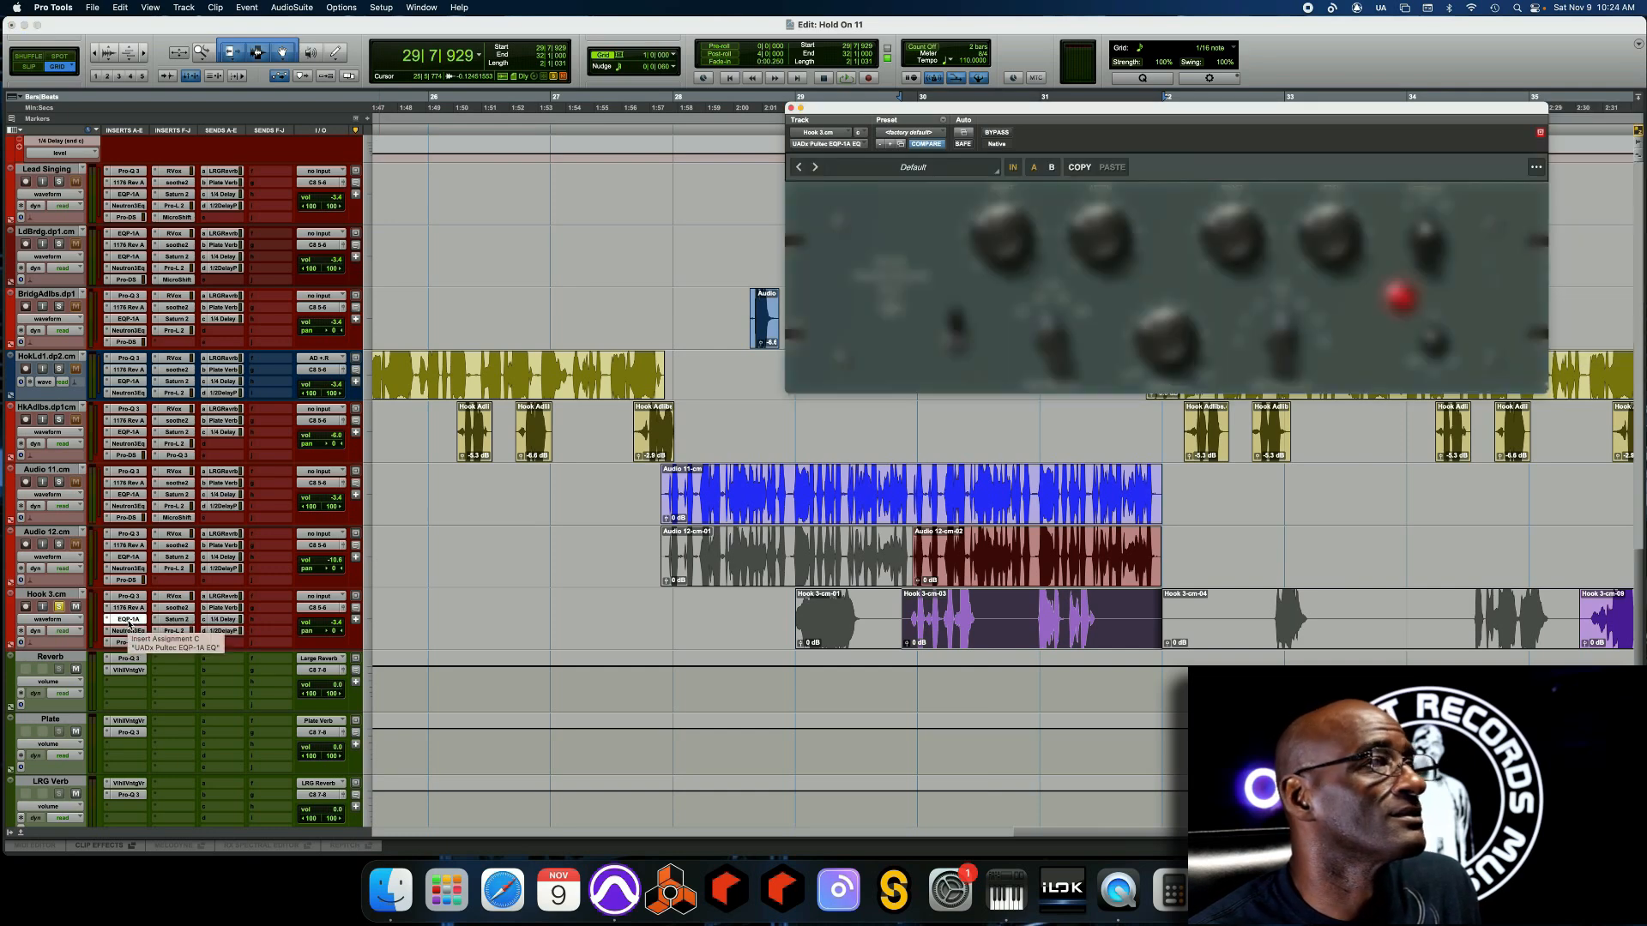
{"action": "left_click", "coordinate": [127, 631]}
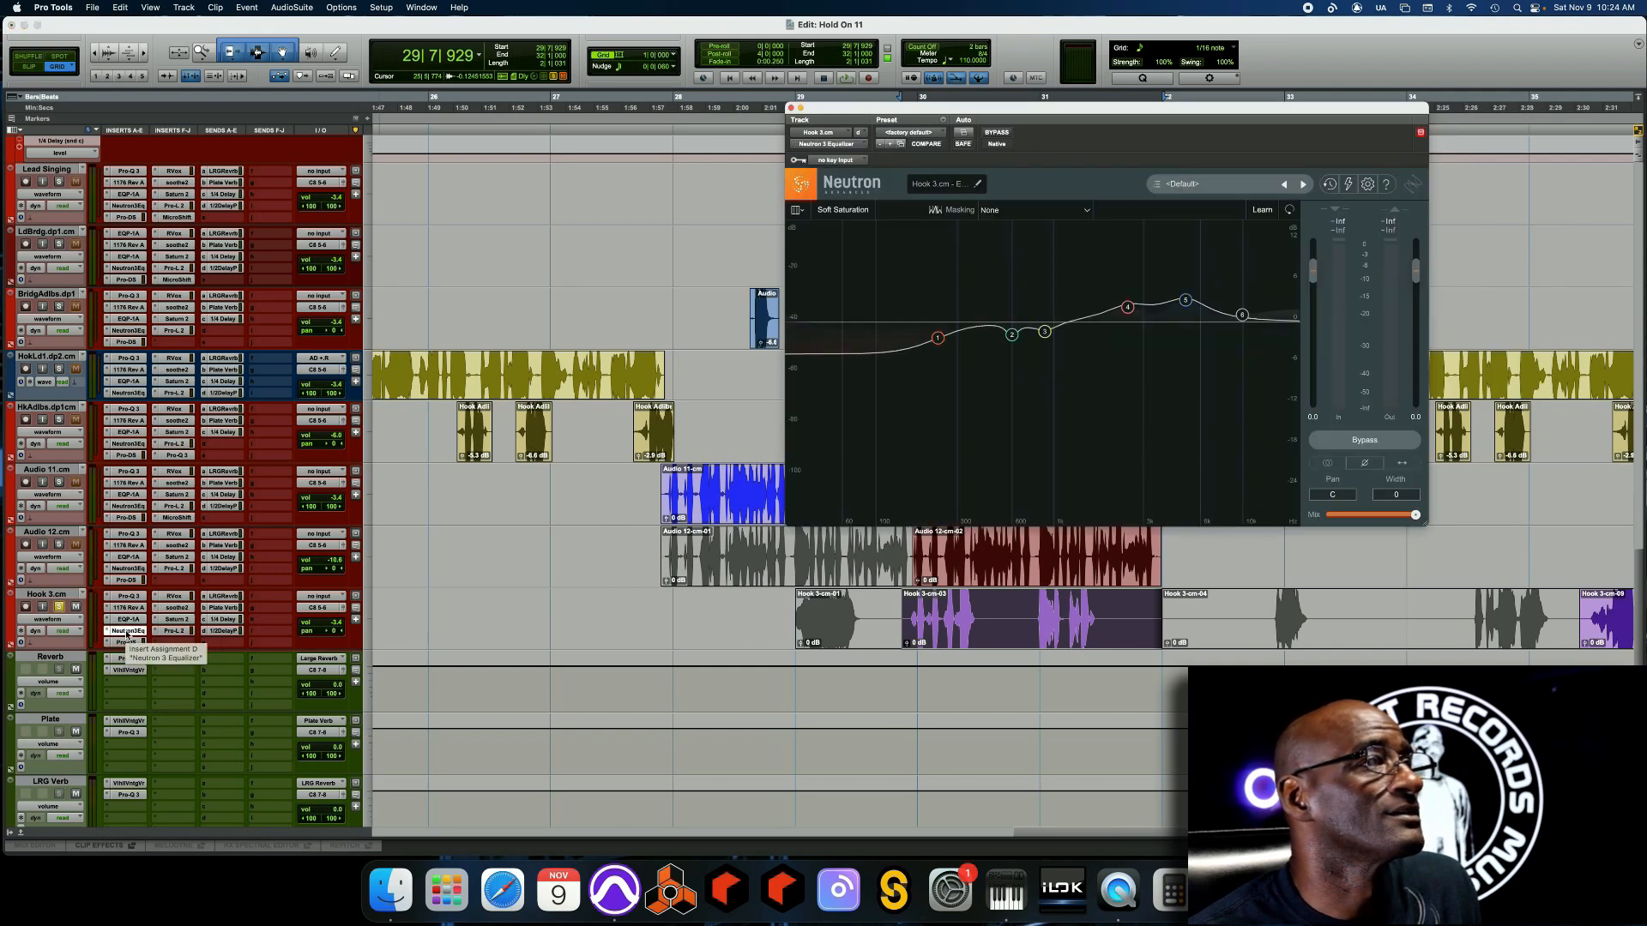
{"action": "left_click", "coordinate": [126, 642]}
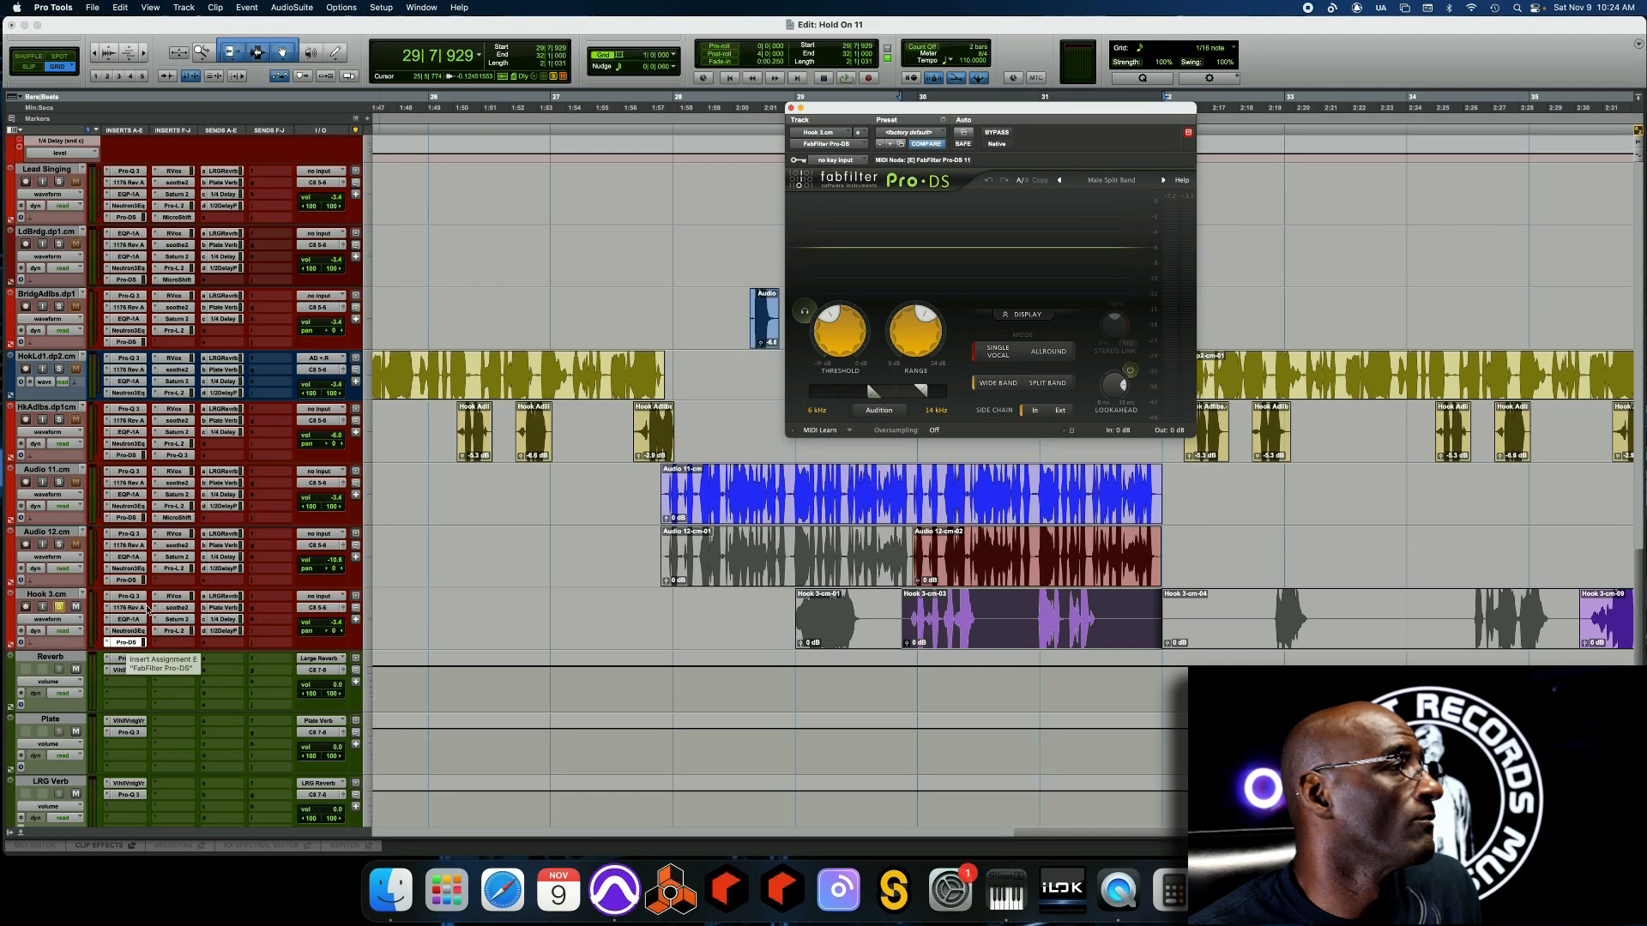
Inspect the RVox, soothe2, Saturn 2 and Pro-L 2 plug-ins on Hook 3.cm, ending with the plug-in window closed
{"action": "left_click", "coordinate": [178, 596]}
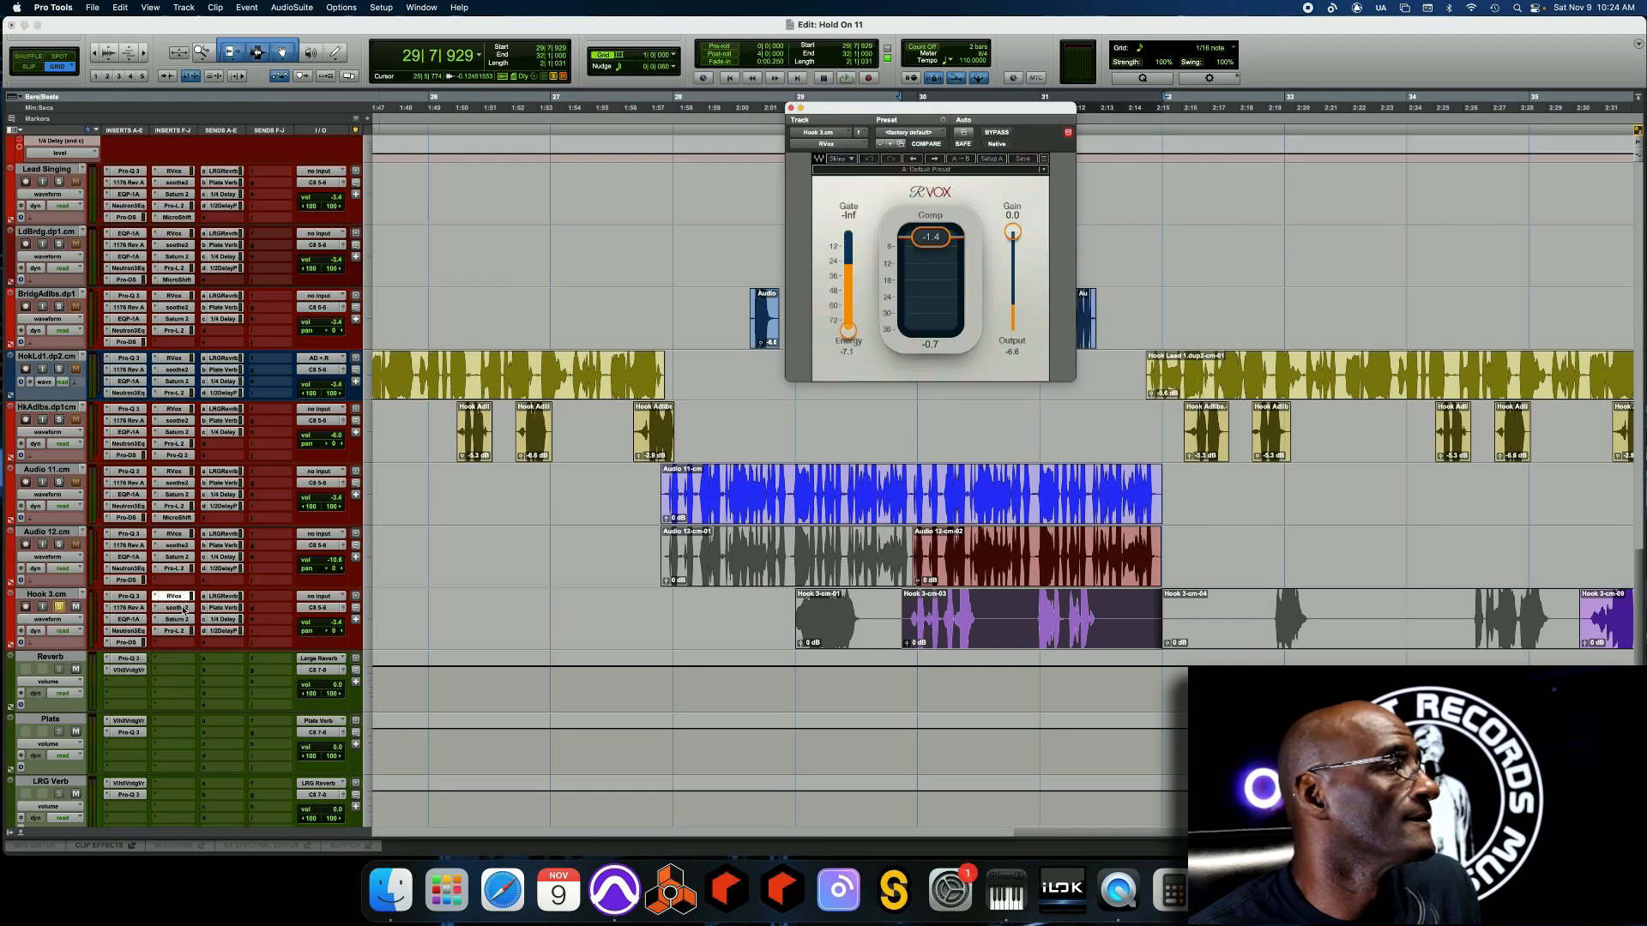
{"action": "left_click", "coordinate": [179, 607]}
{"action": "left_click", "coordinate": [183, 620]}
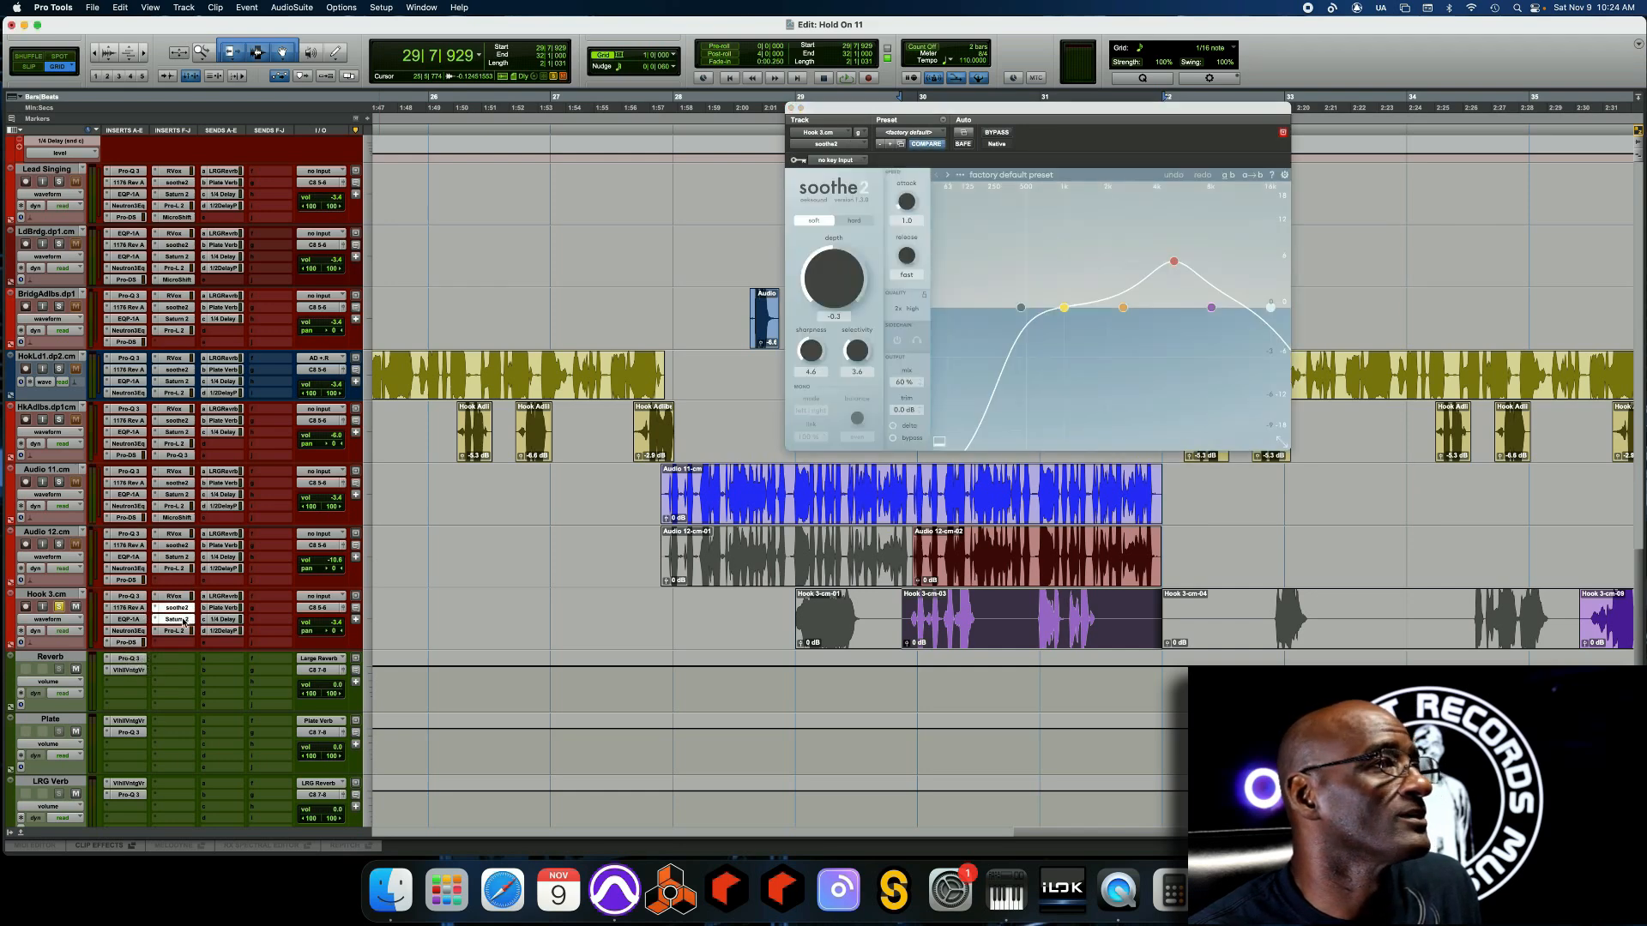
{"action": "left_click", "coordinate": [174, 631]}
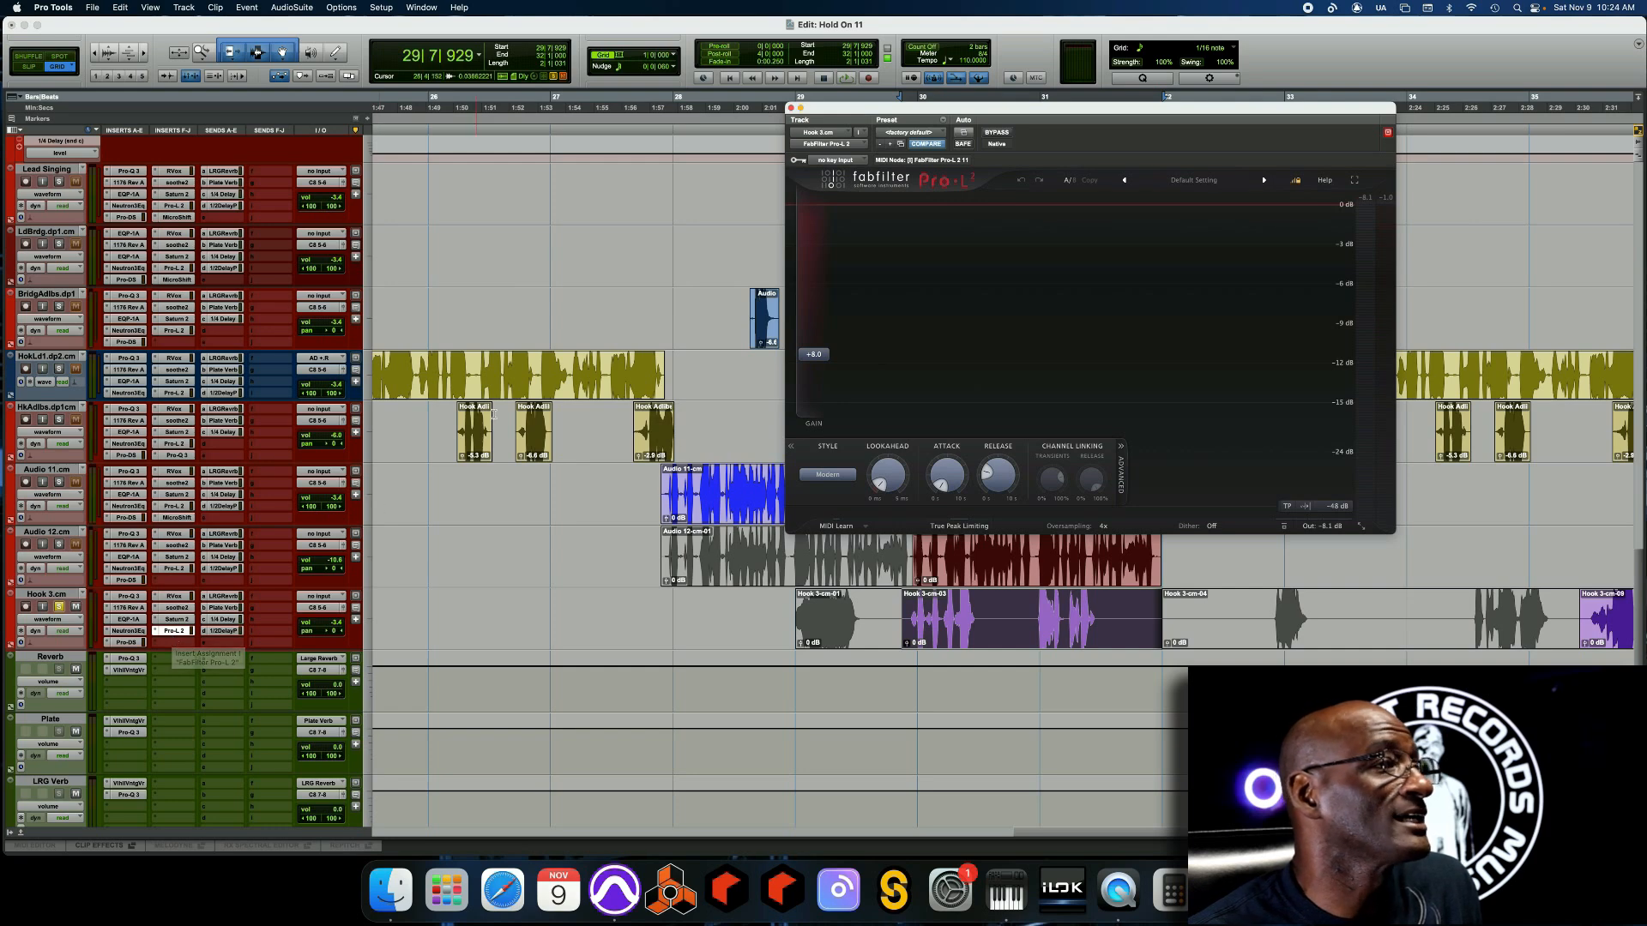
{"action": "left_click", "coordinate": [791, 108]}
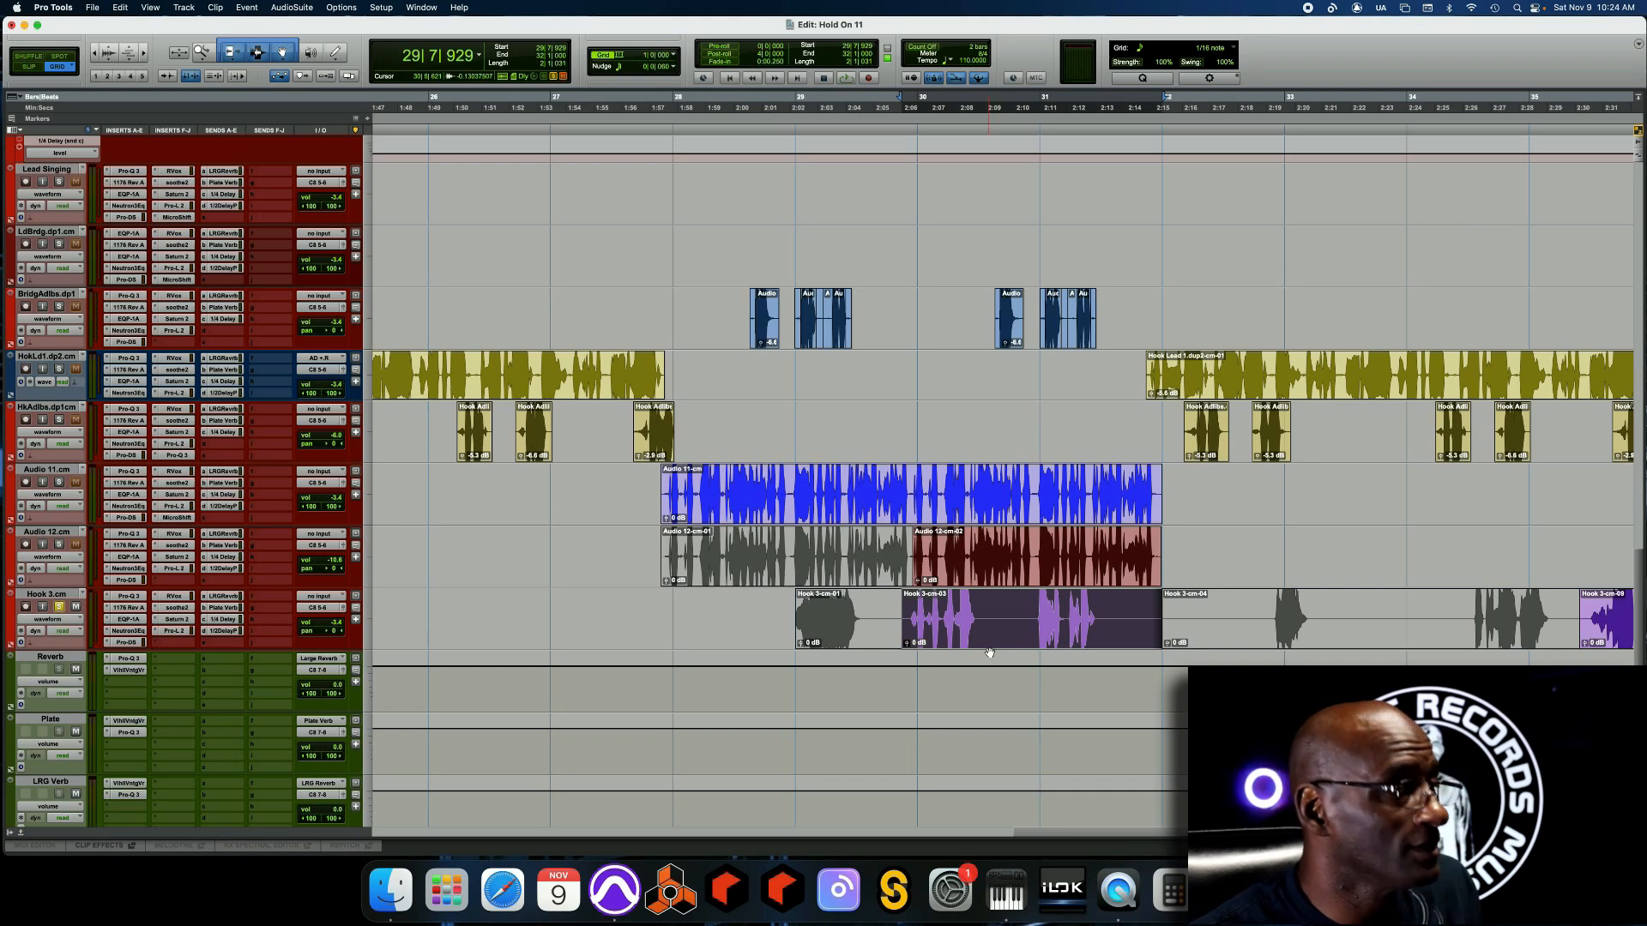
Inspect the Pro-Q 3 and ValhallaVintageVerb plug-ins on the Reverb aux track
{"action": "key", "text": "super+bracketleft"}
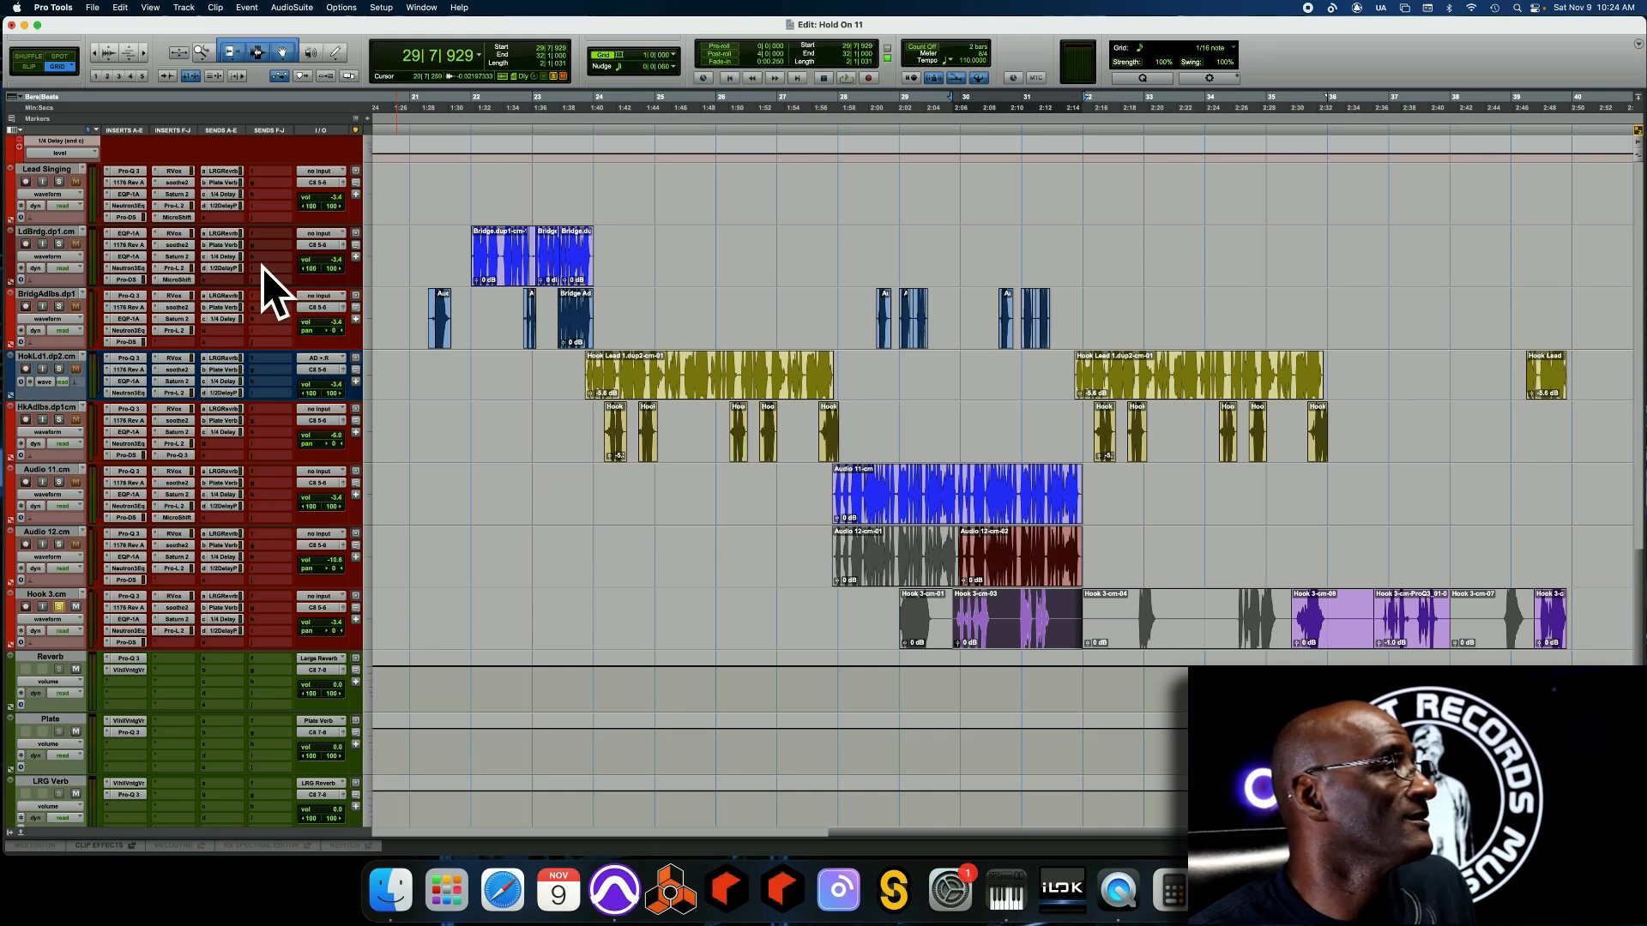
{"action": "scroll", "coordinate": [228, 564], "scroll_direction": "down", "scroll_amount": 2}
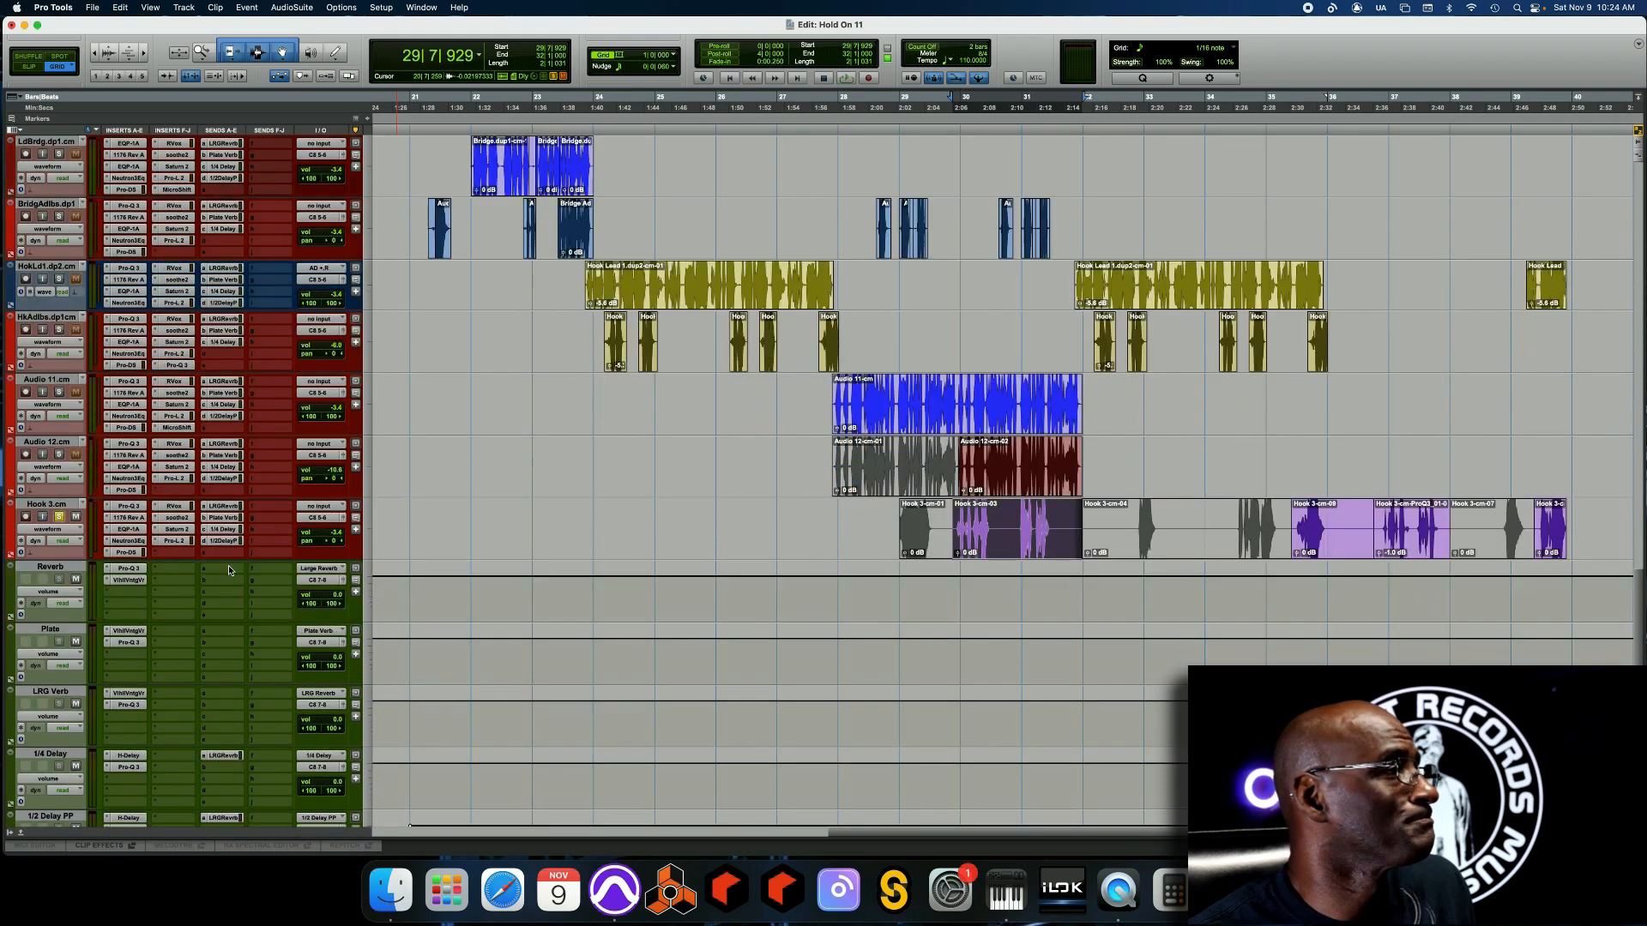
{"action": "scroll", "coordinate": [229, 564], "scroll_direction": "down", "scroll_amount": 4}
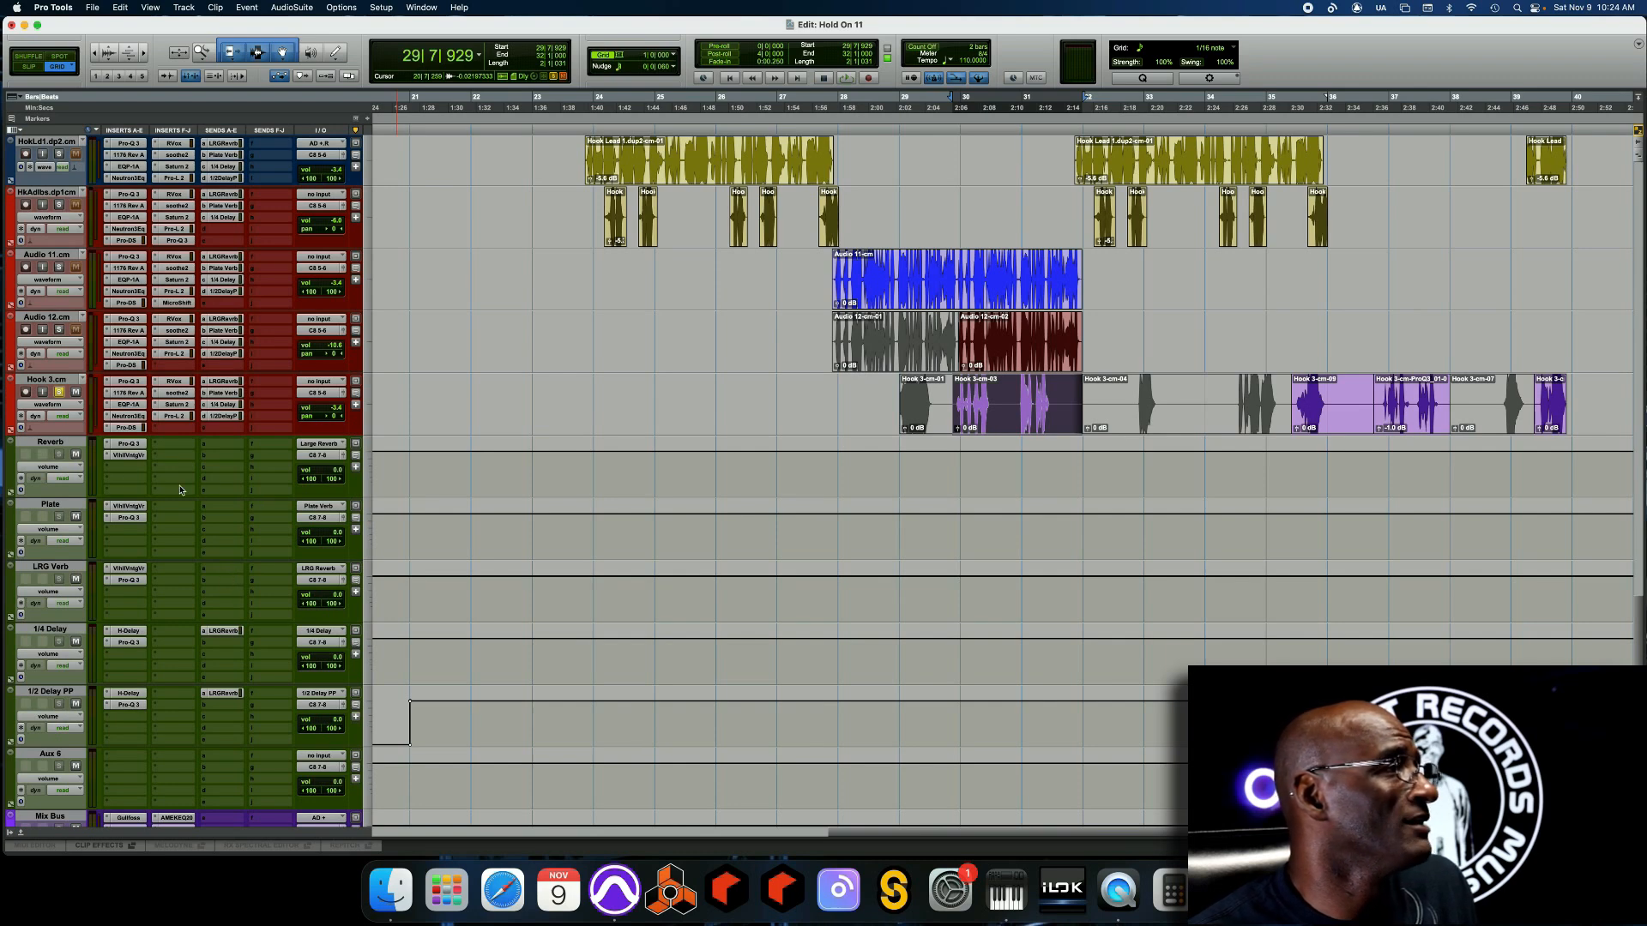
{"action": "left_click", "coordinate": [129, 444]}
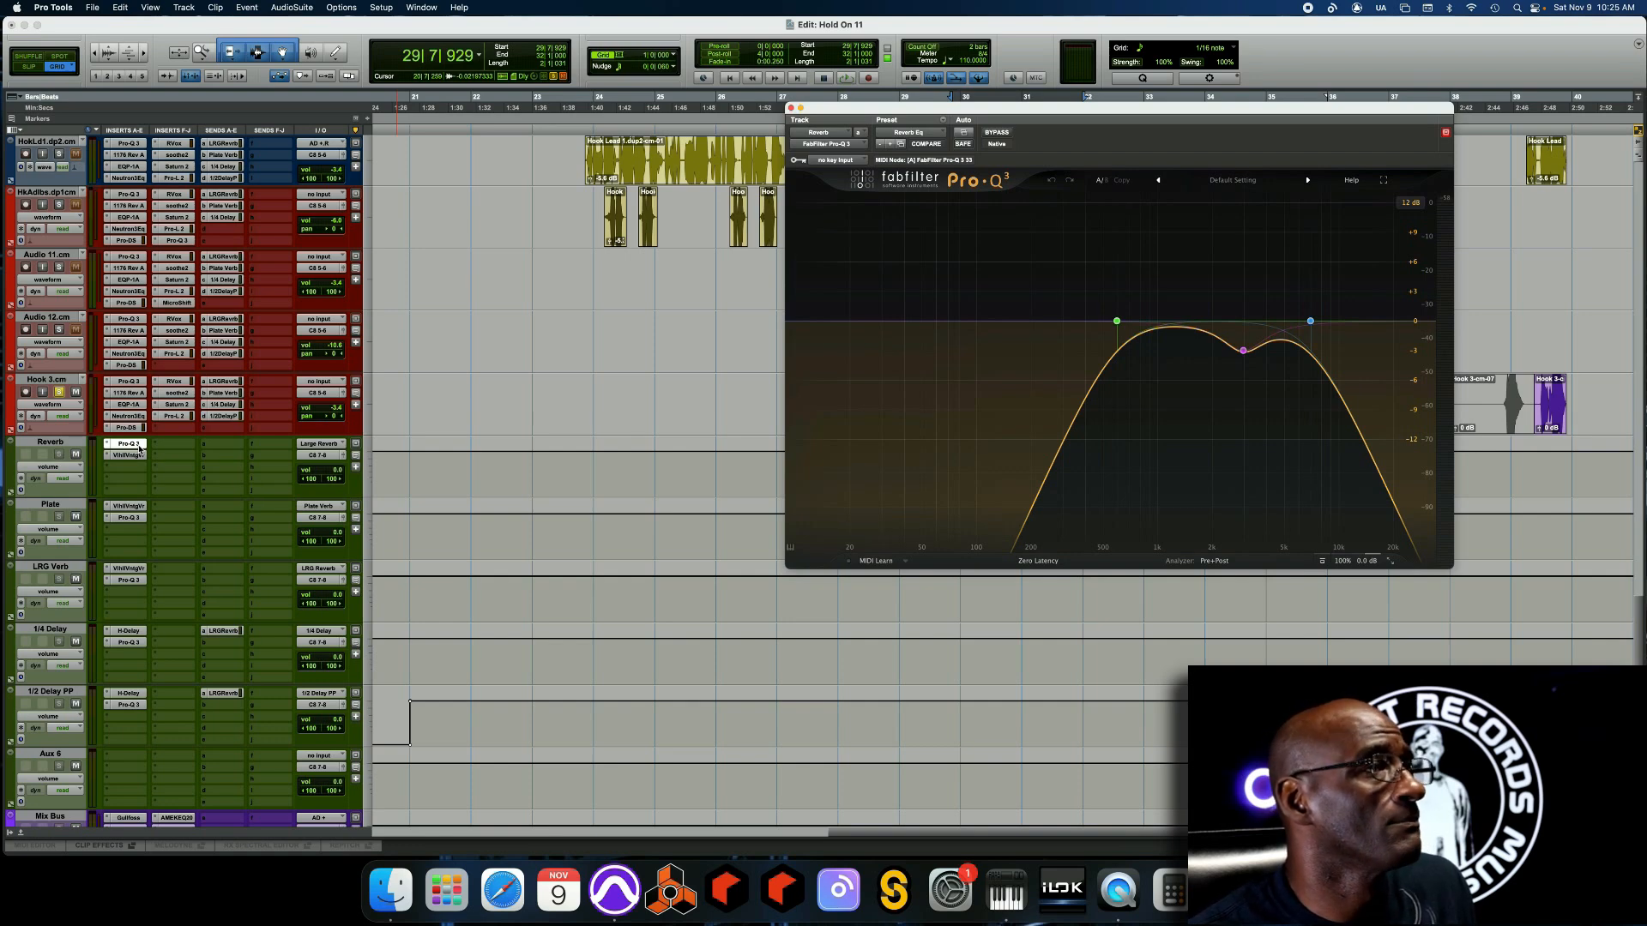
{"action": "left_click", "coordinate": [135, 457]}
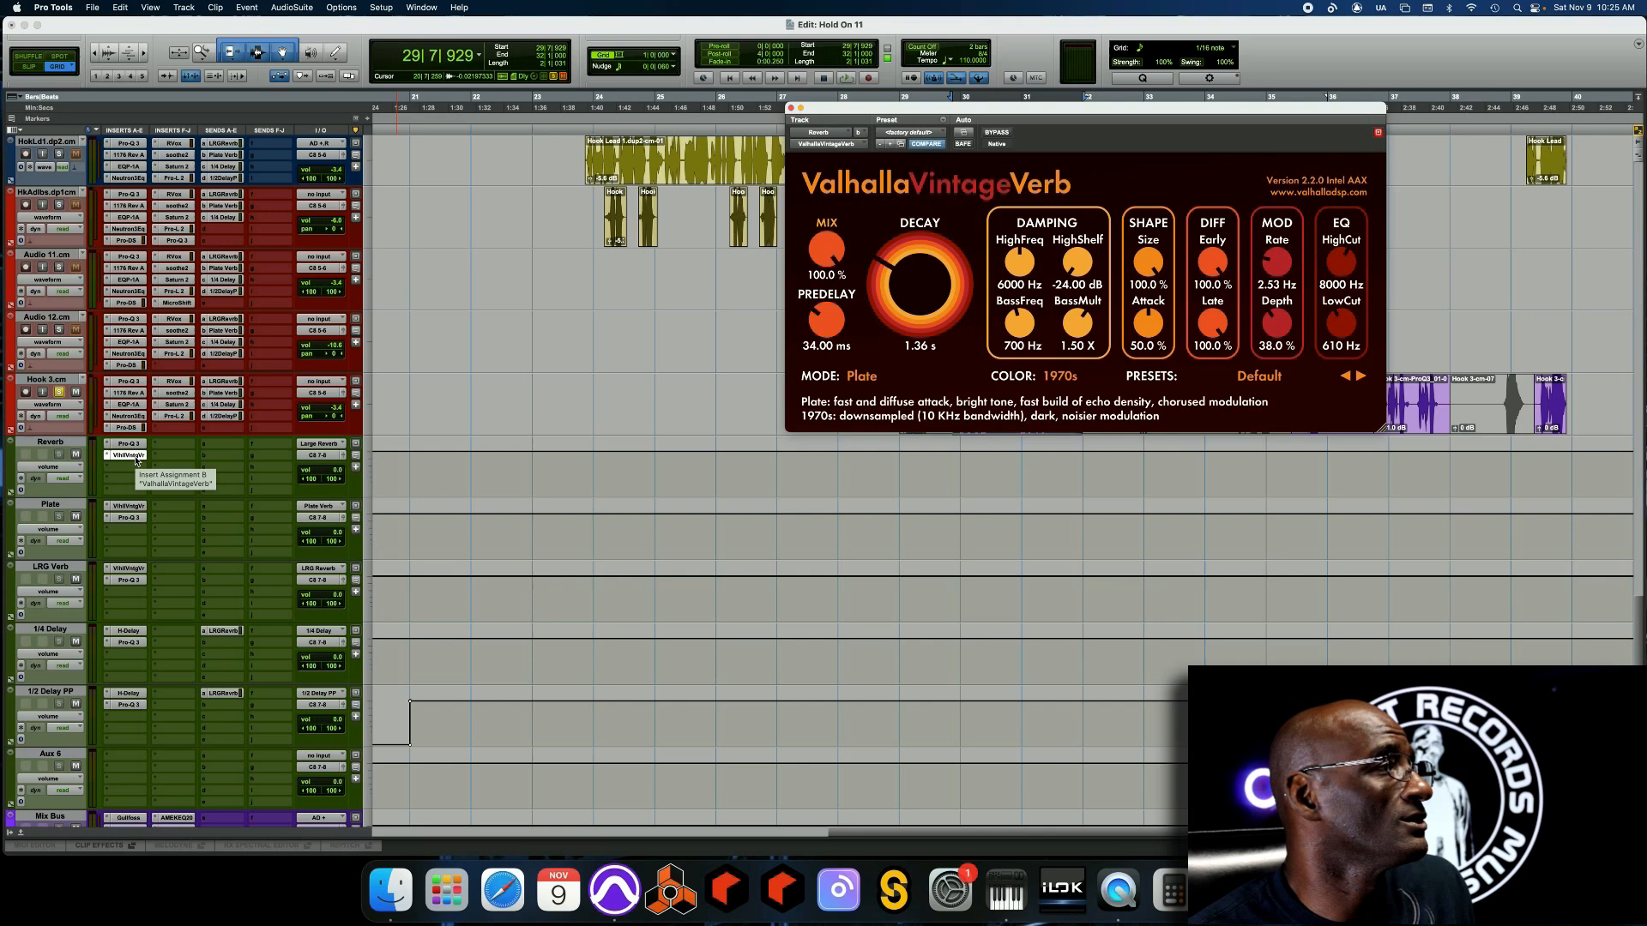
Inspect the ValhallaVintageVerb and Pro-Q 3 settings on the Plate and LRG Verb aux tracks
{"action": "left_click", "coordinate": [129, 506]}
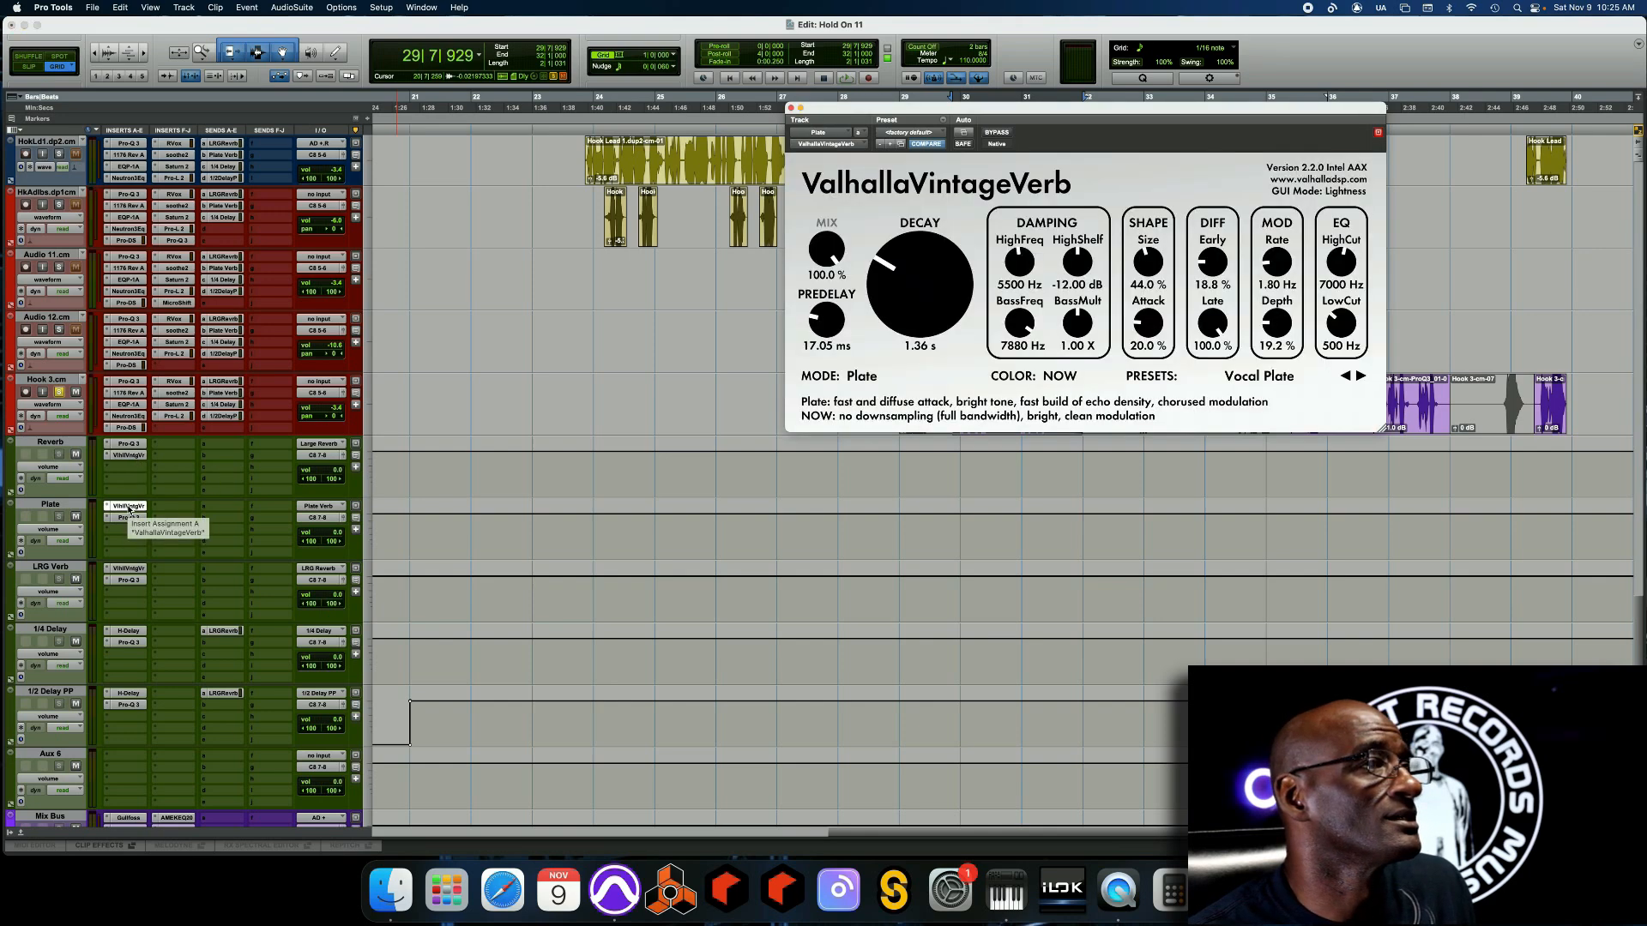
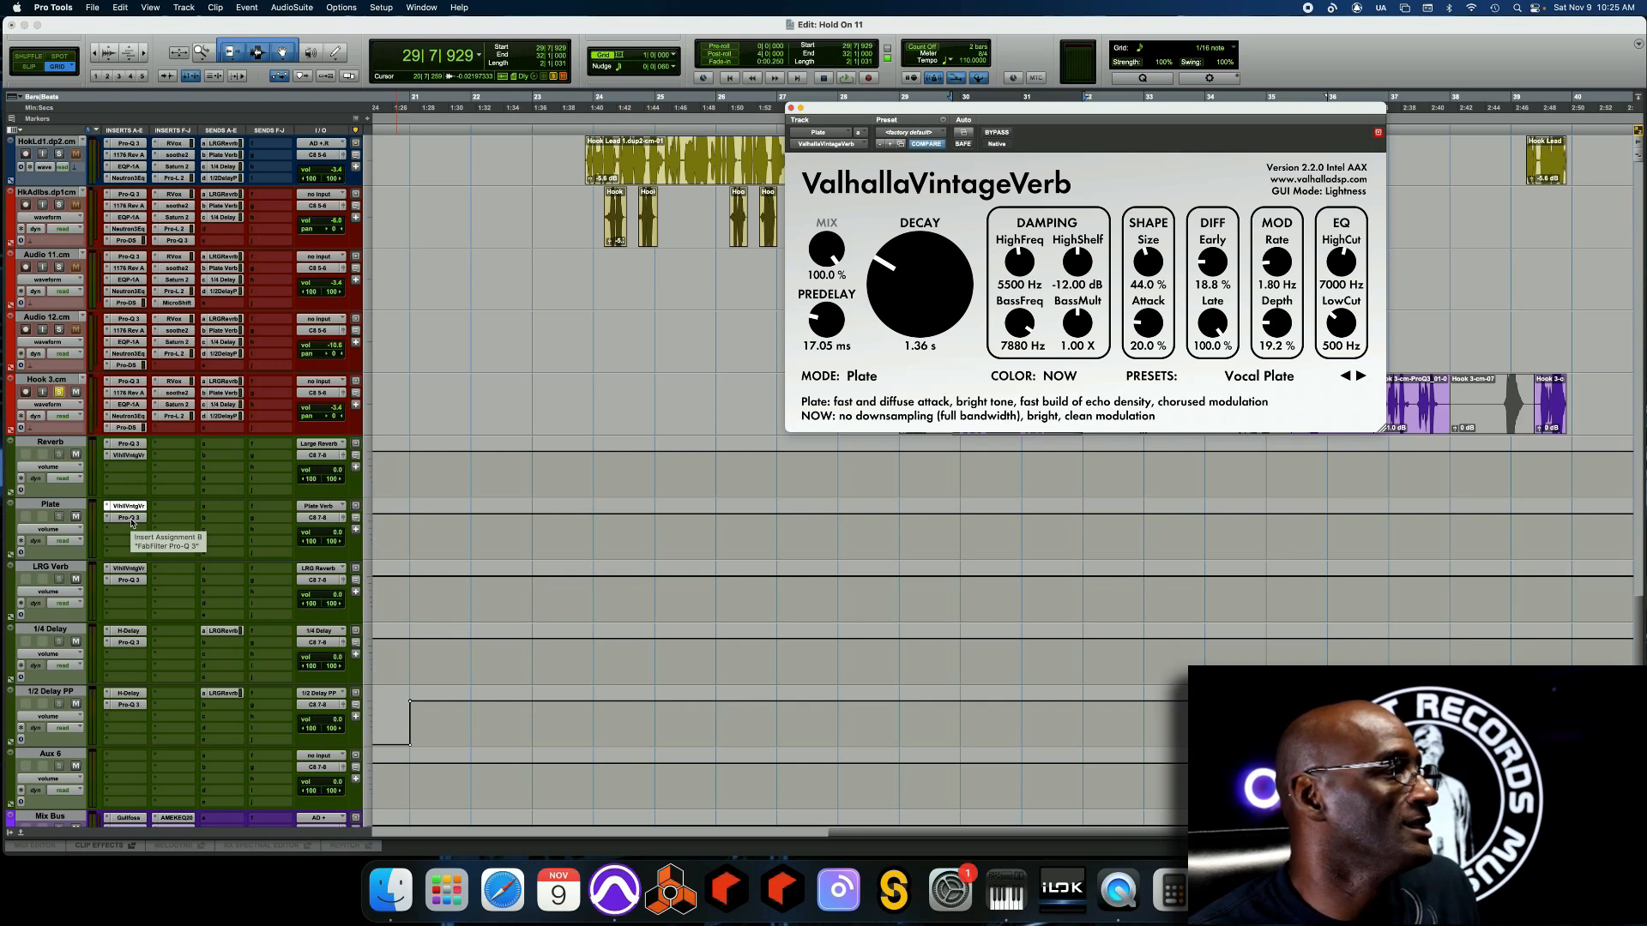
{"action": "left_click", "coordinate": [129, 518]}
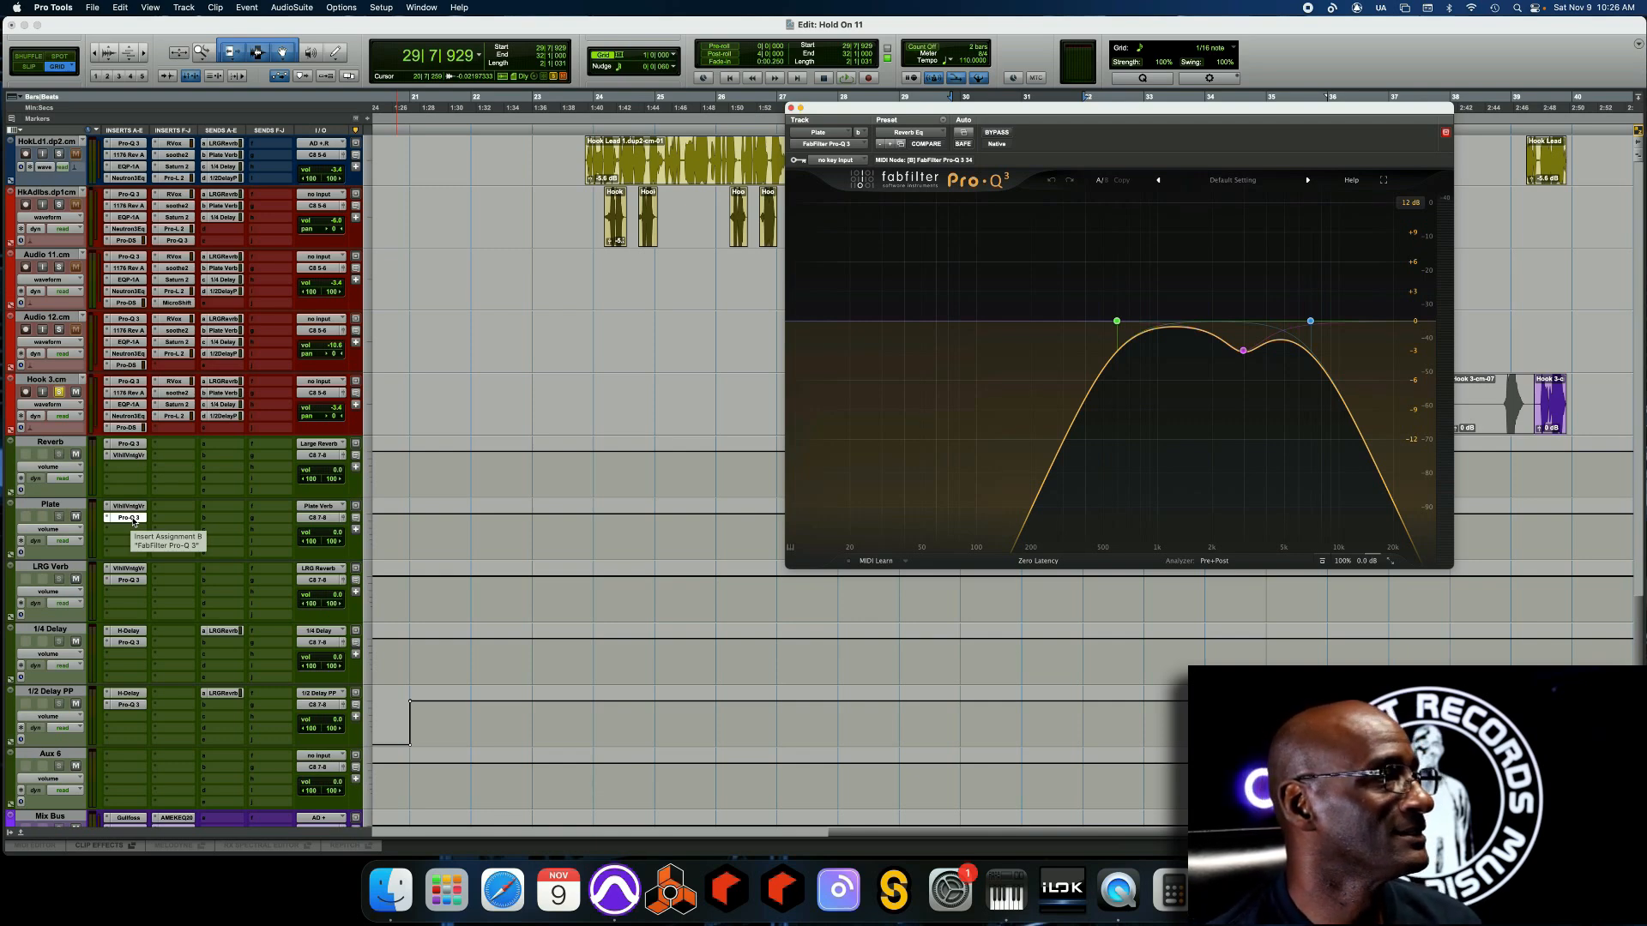
{"action": "left_click", "coordinate": [129, 569]}
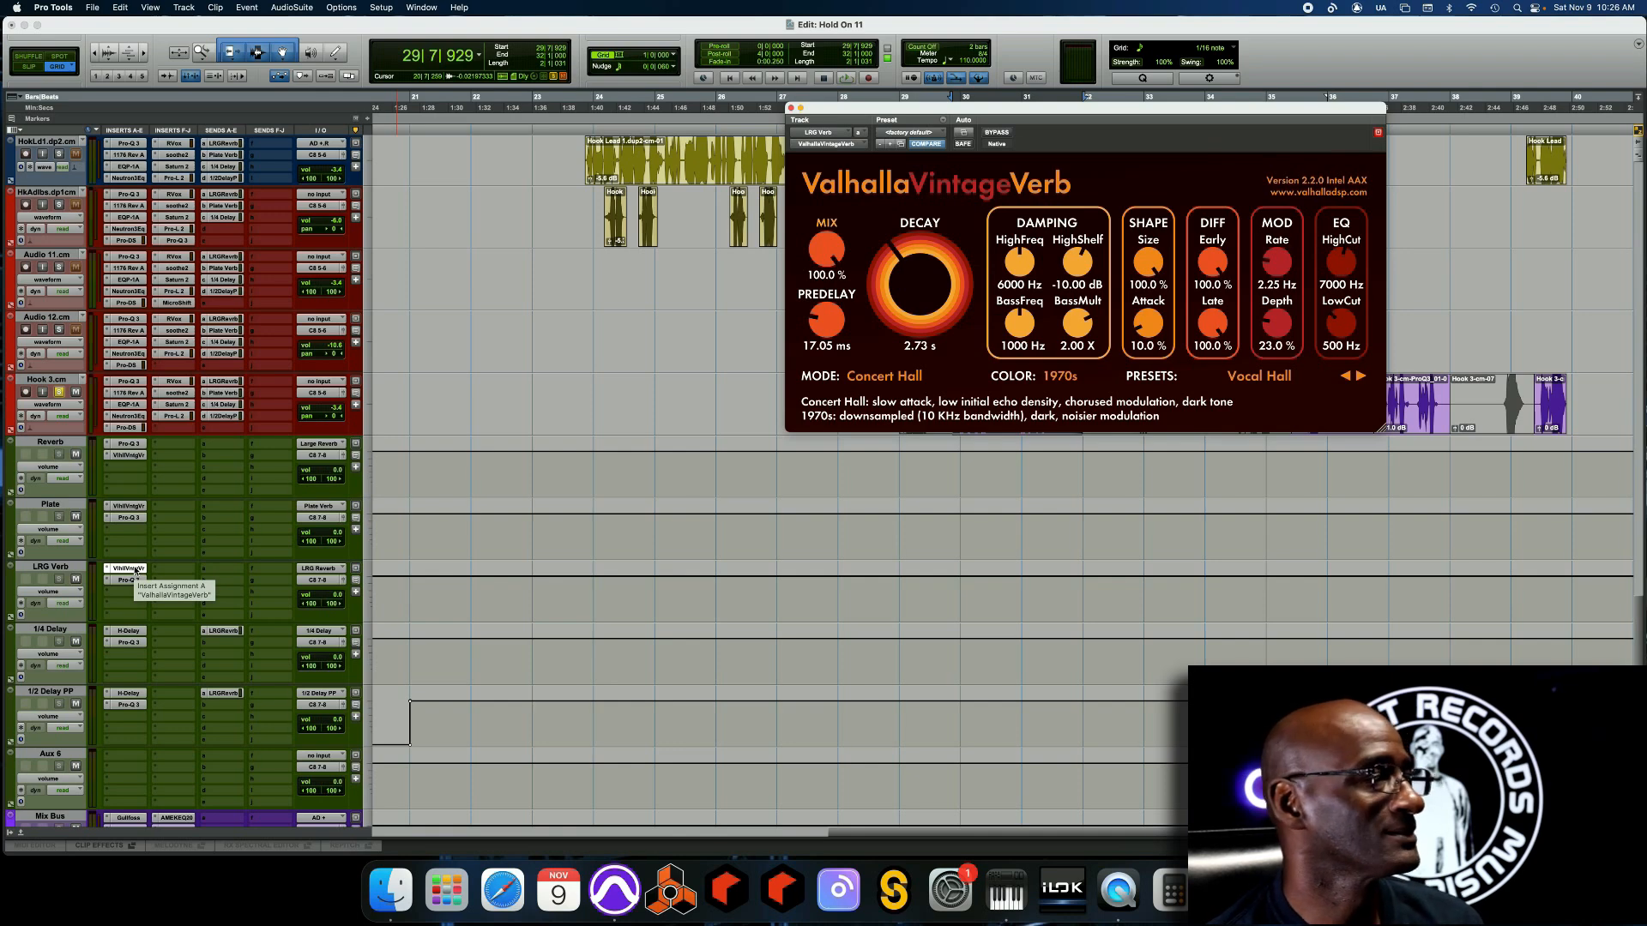
{"action": "left_click", "coordinate": [132, 583]}
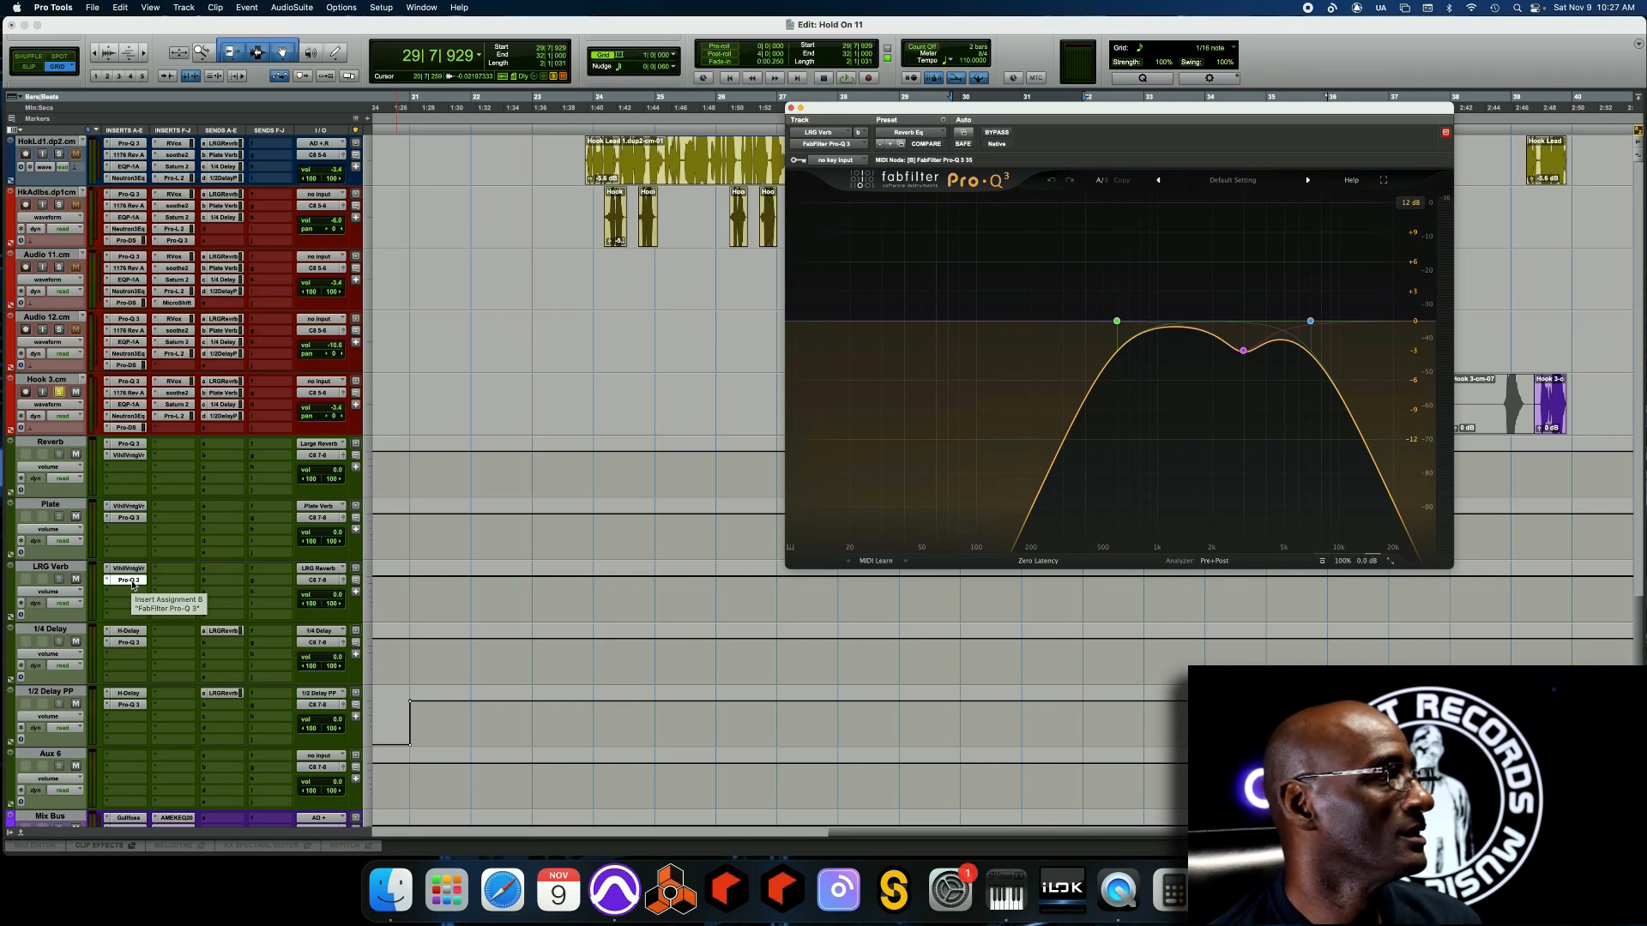
Inspect the H-Delay plug-in on the 1/4 Delay track, including its high-pass and low-pass filters, and close it
{"action": "left_click", "coordinate": [127, 632]}
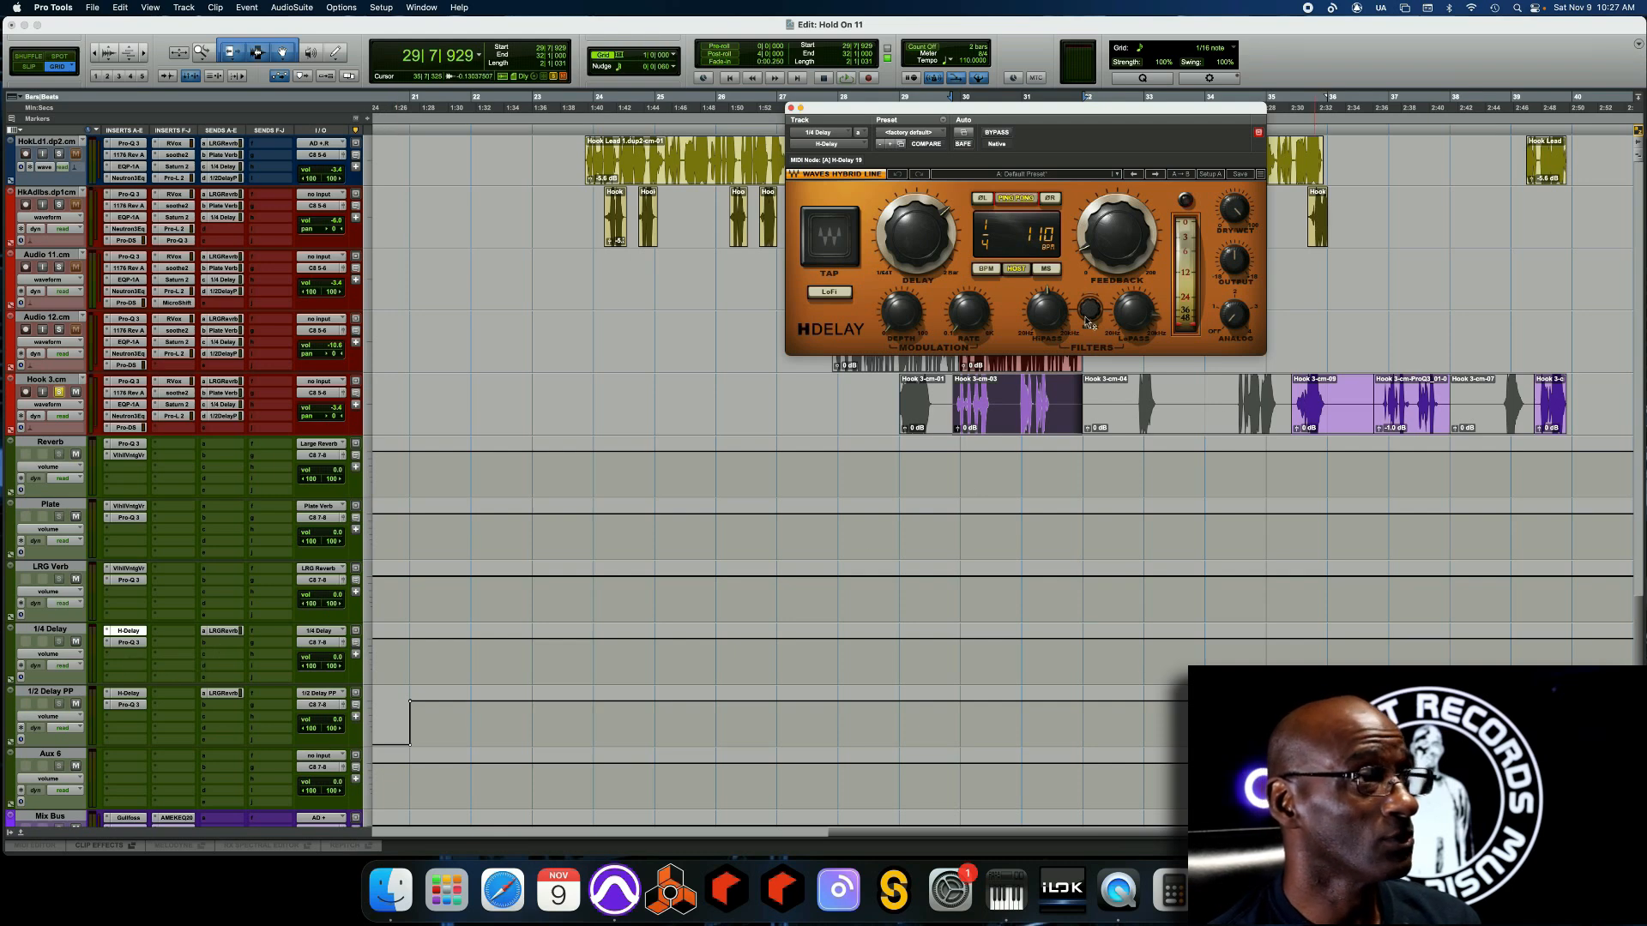
{"action": "mouse_move", "coordinate": [1058, 310]}
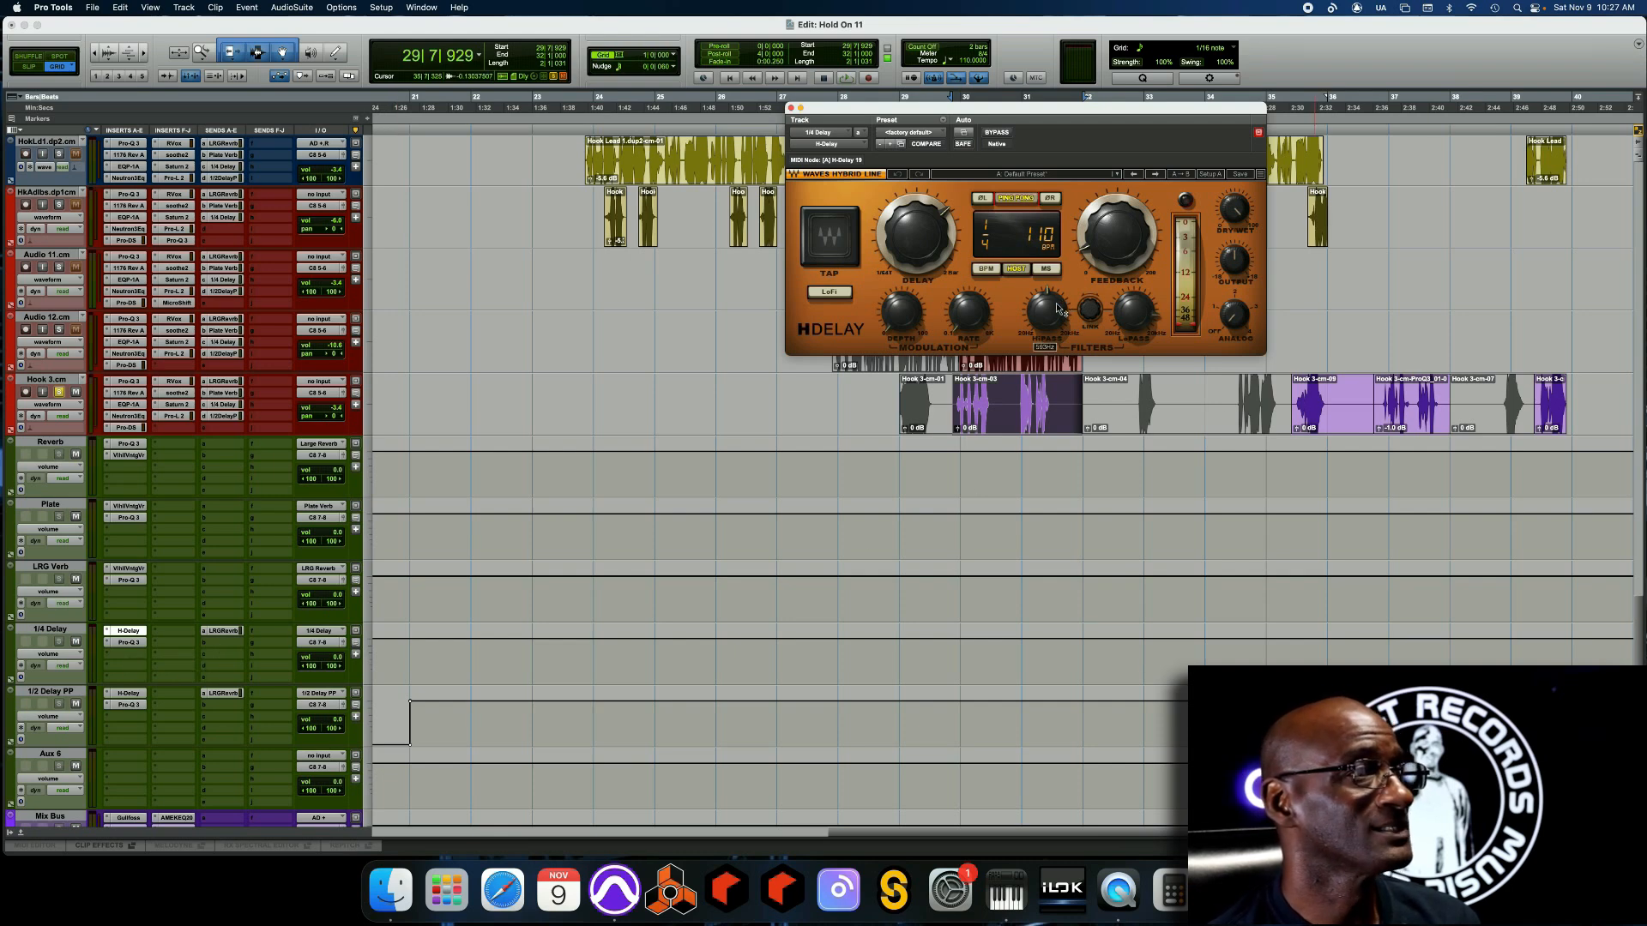
{"action": "mouse_move", "coordinate": [1149, 320]}
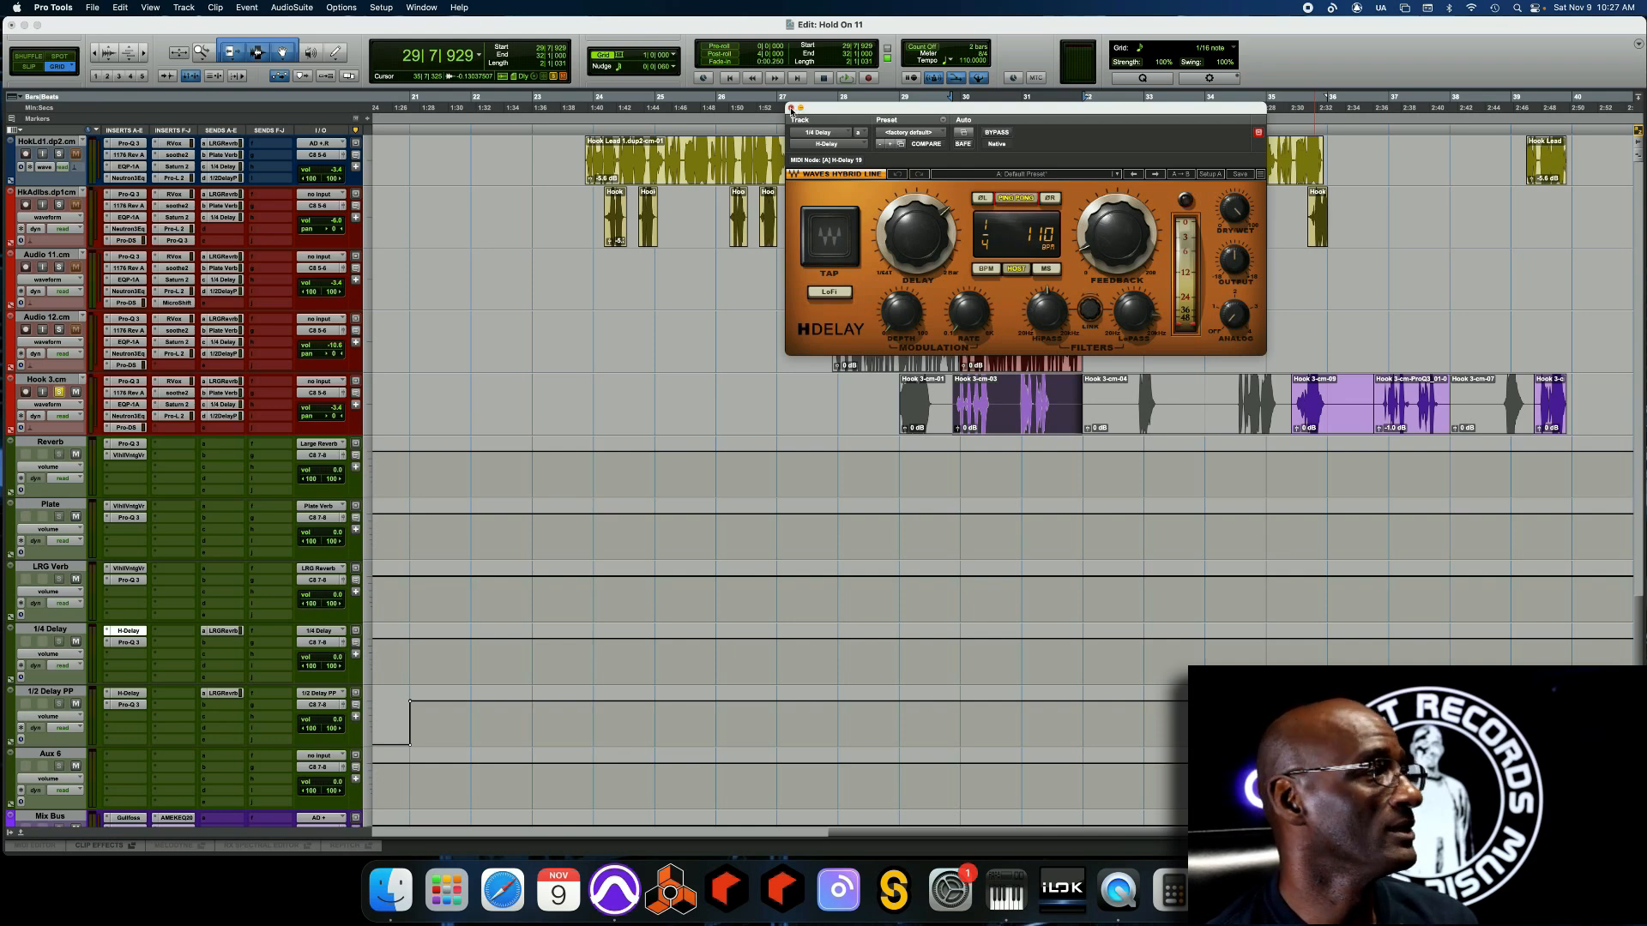
{"action": "left_click", "coordinate": [791, 110]}
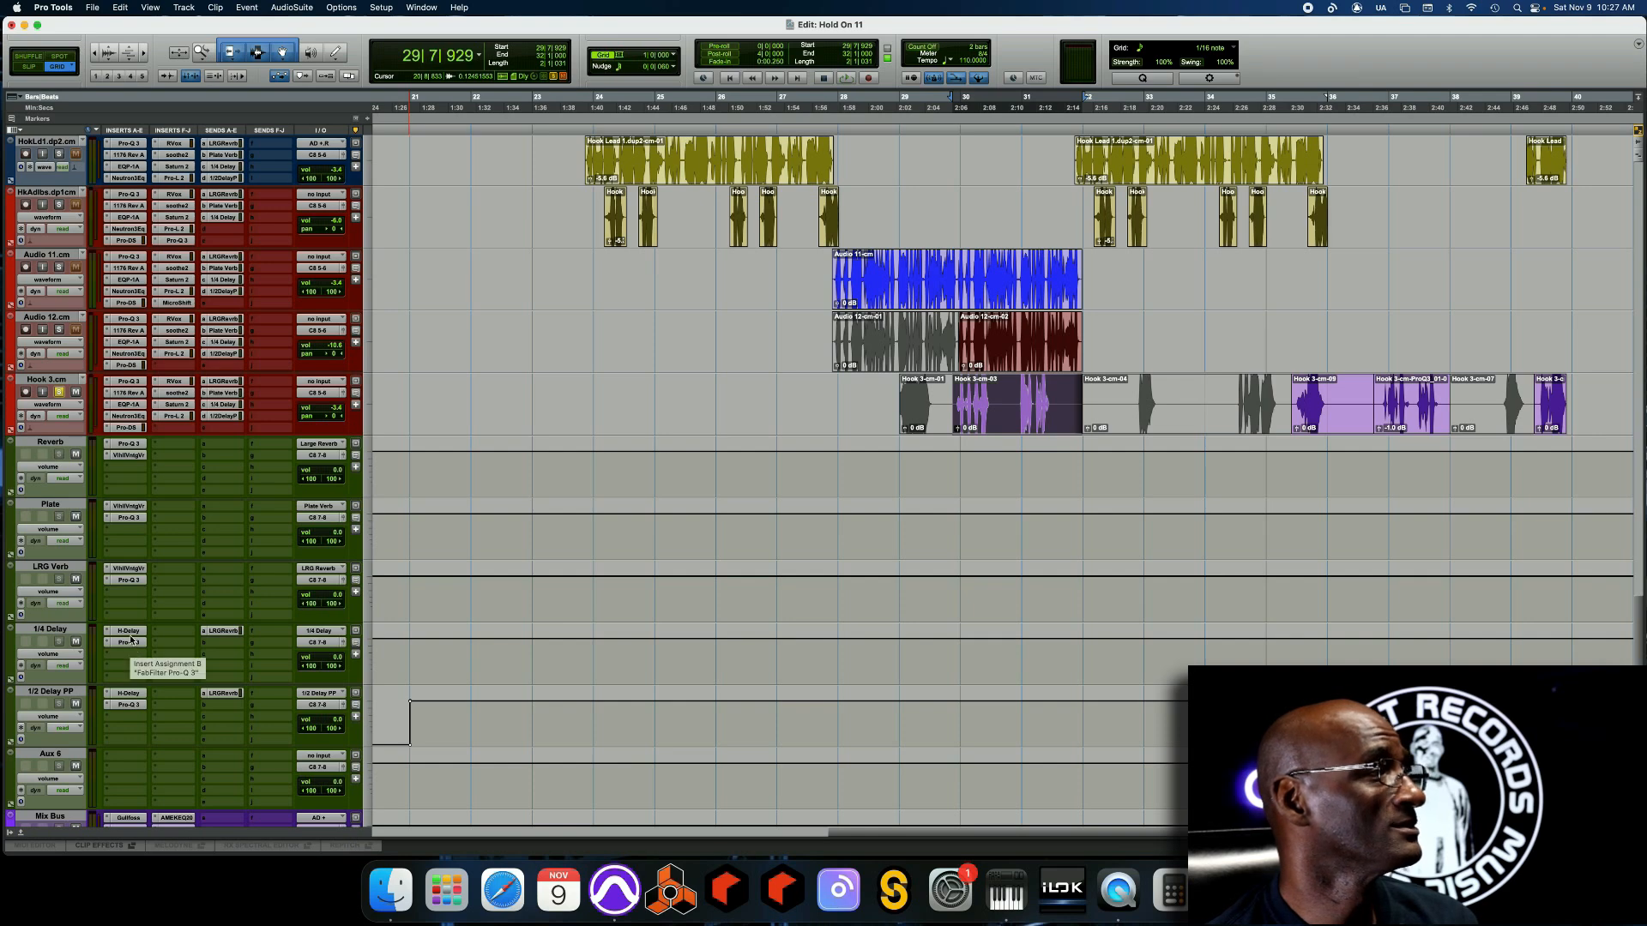
Check the H-Delay insert and the large reverb send on the 1/4 Delay track
{"action": "left_click", "coordinate": [129, 631]}
{"action": "left_click", "coordinate": [129, 631]}
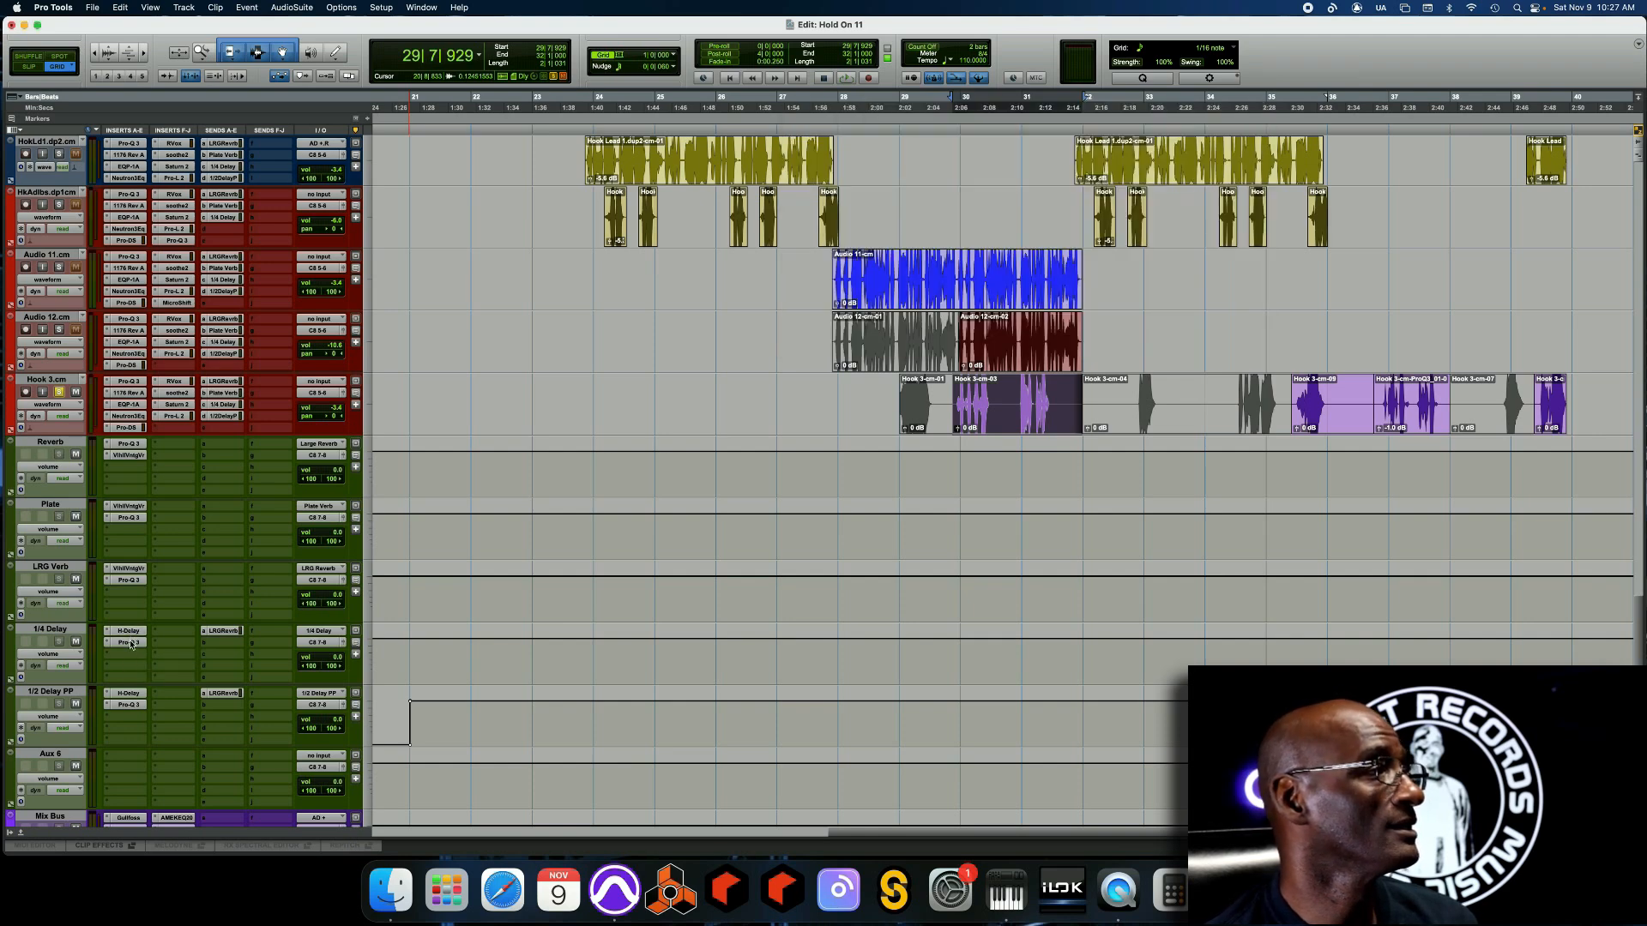
{"action": "left_click", "coordinate": [224, 632]}
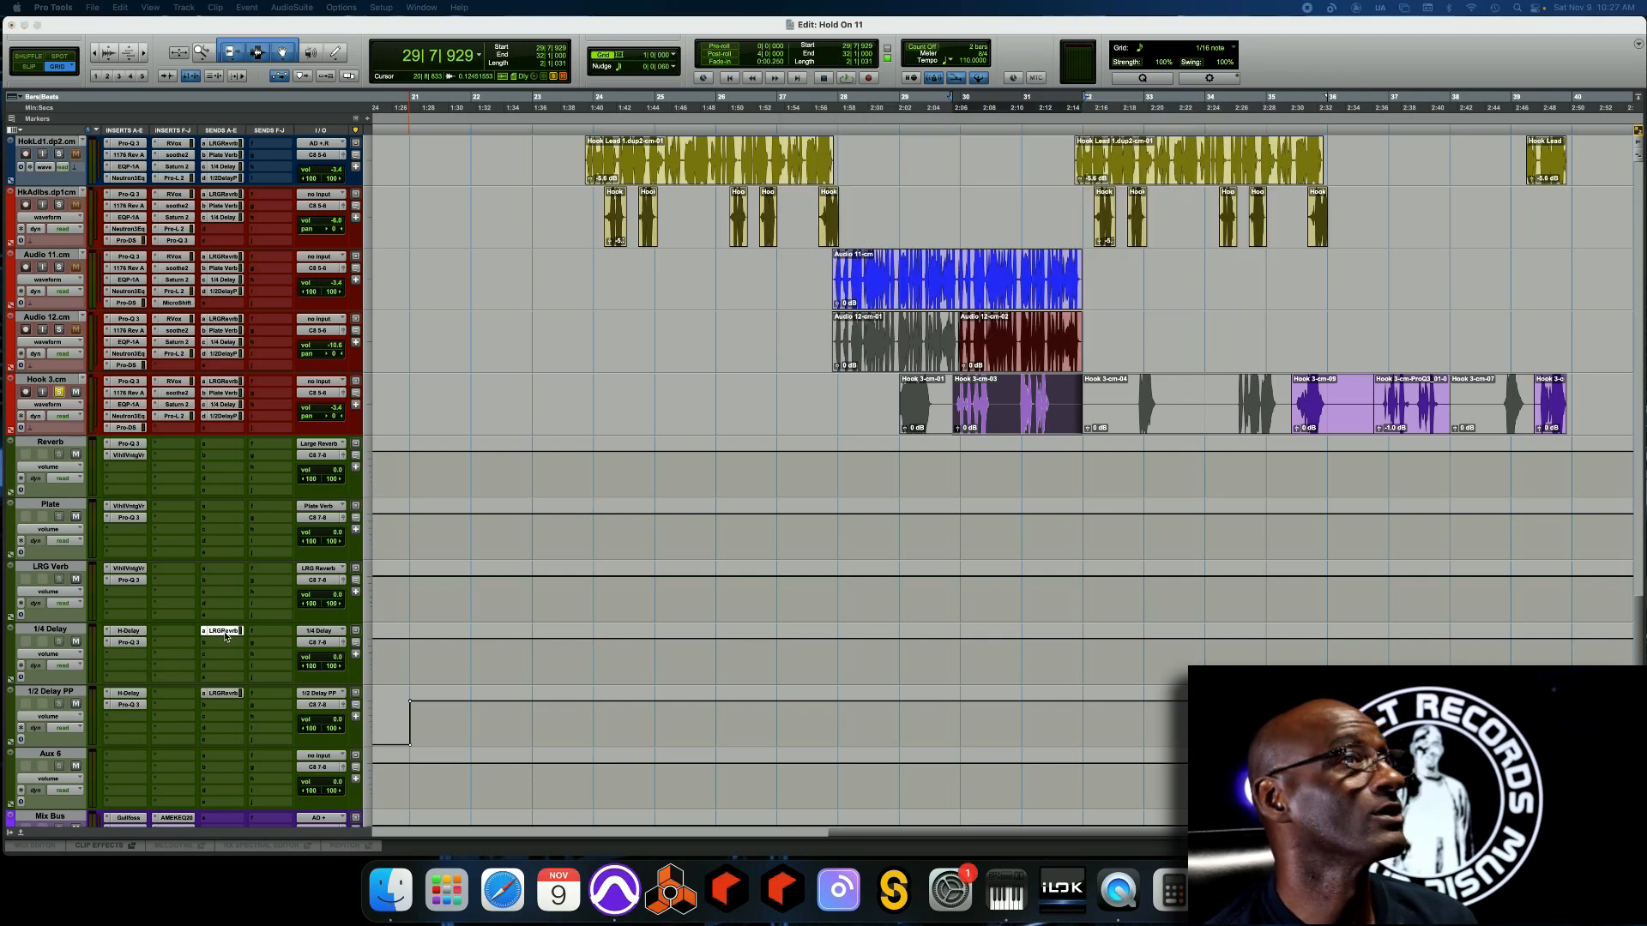
{"action": "left_click", "coordinate": [225, 634]}
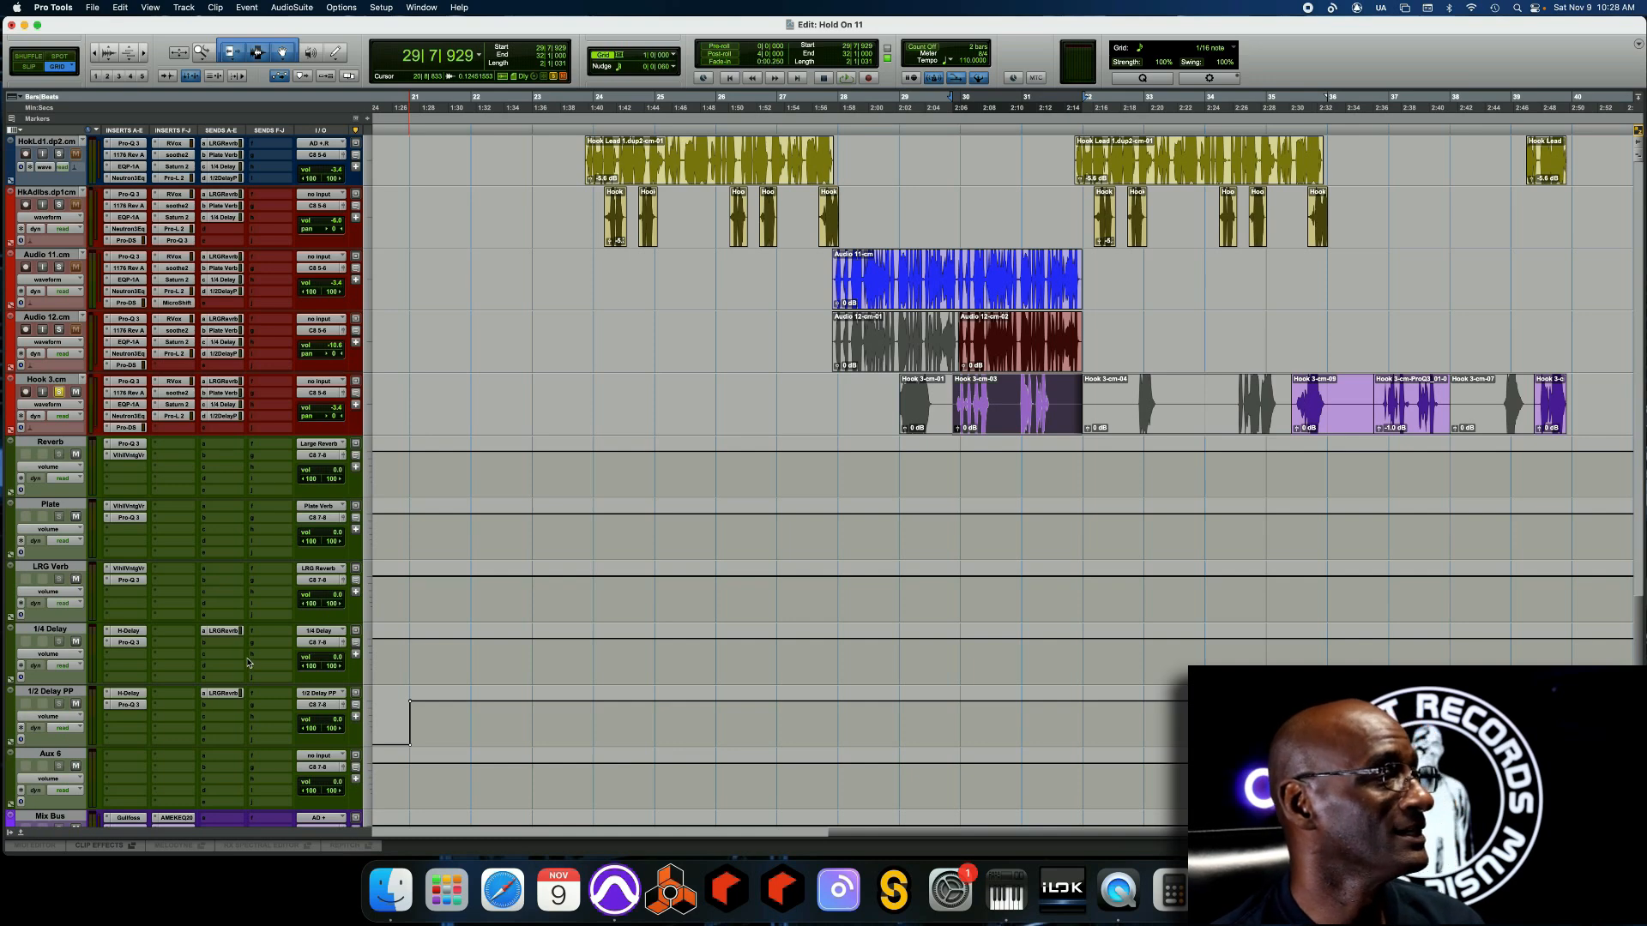
Inspect the H-Delay and Pro-Q 3 plug-ins on the 1/2 Delay PP track and close the plug-in window
{"action": "left_click", "coordinate": [137, 694]}
{"action": "left_click", "coordinate": [136, 704]}
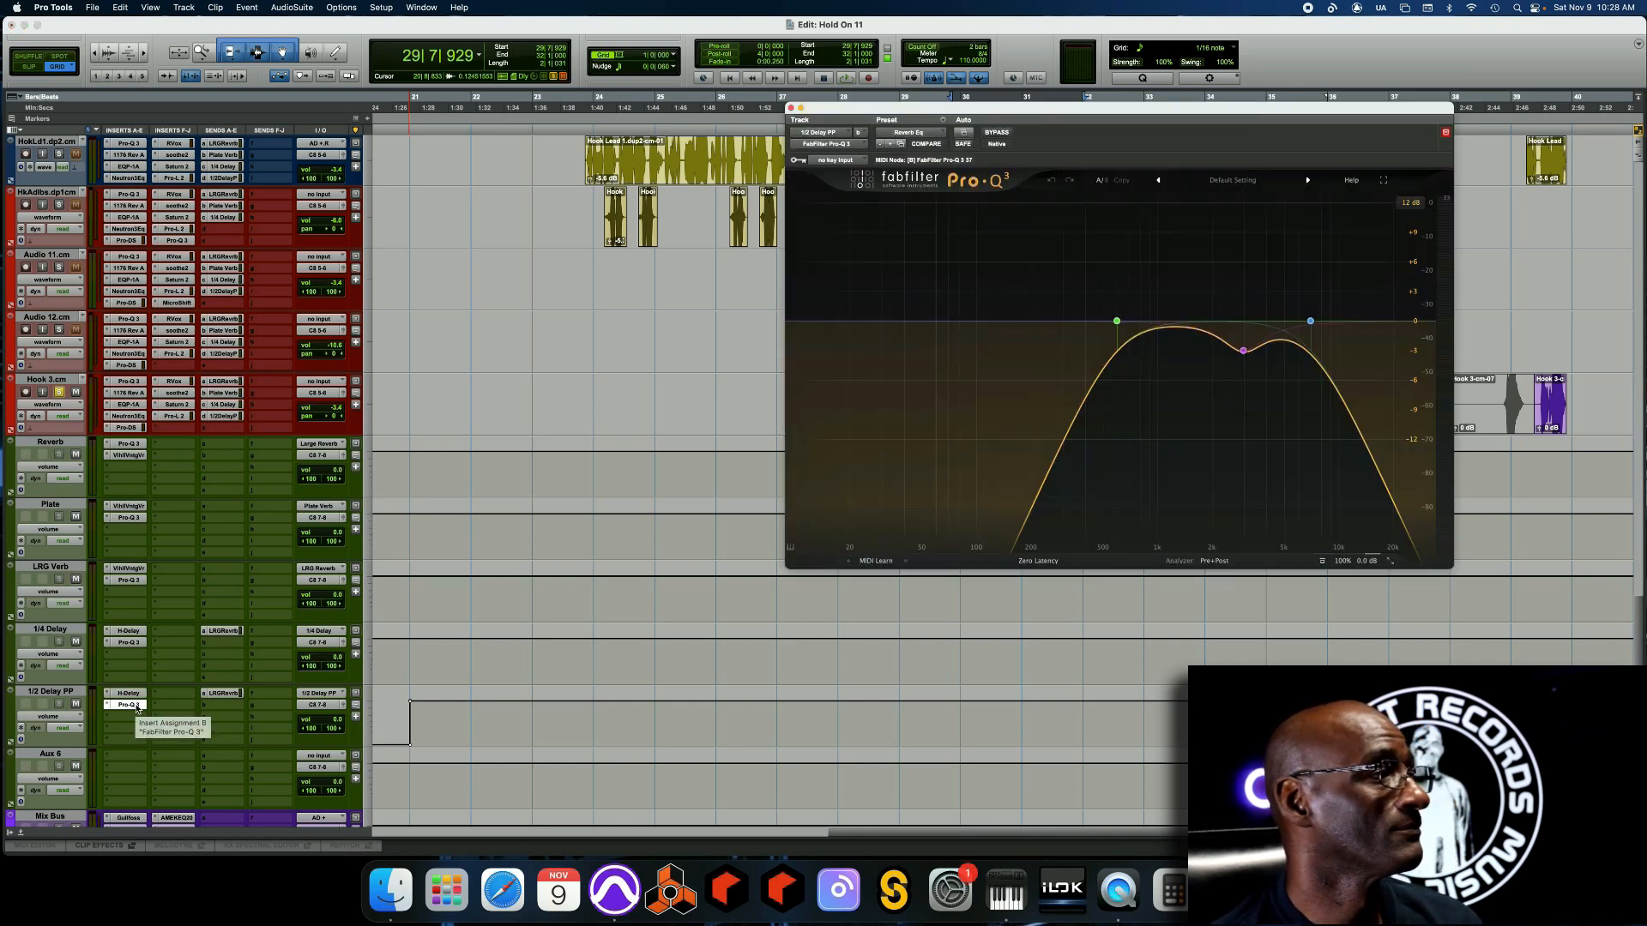
{"action": "left_click", "coordinate": [790, 108]}
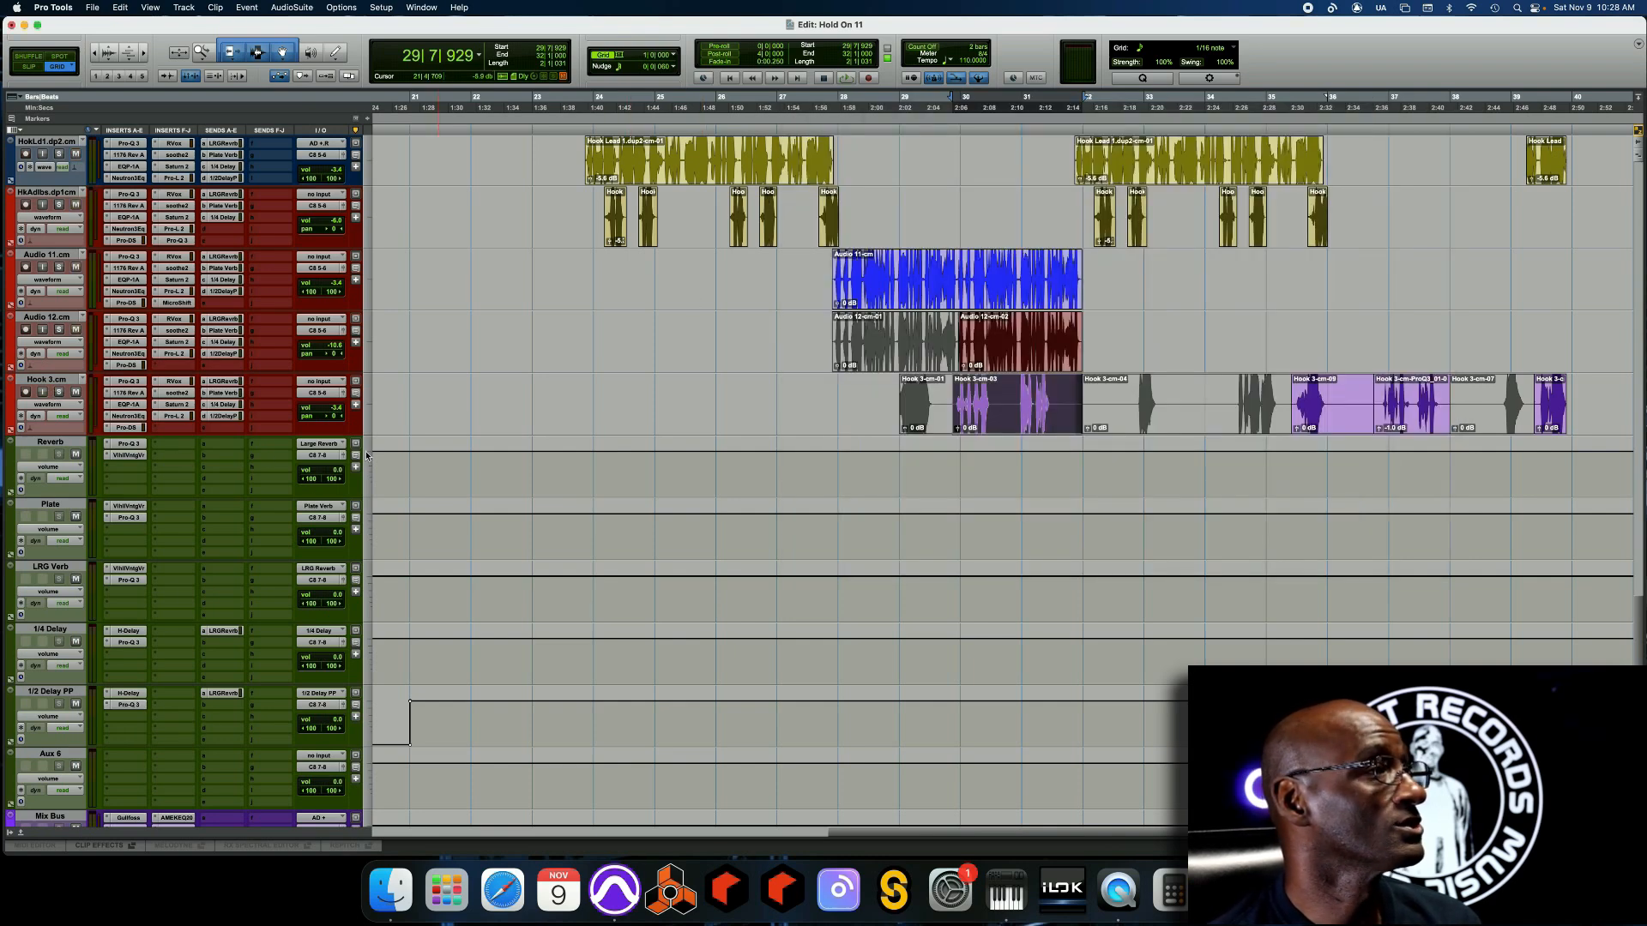
Look over the instrument and vocal tracks, finishing at the Mix Bus track
{"action": "scroll", "coordinate": [708, 530], "scroll_direction": "up", "scroll_amount": 5}
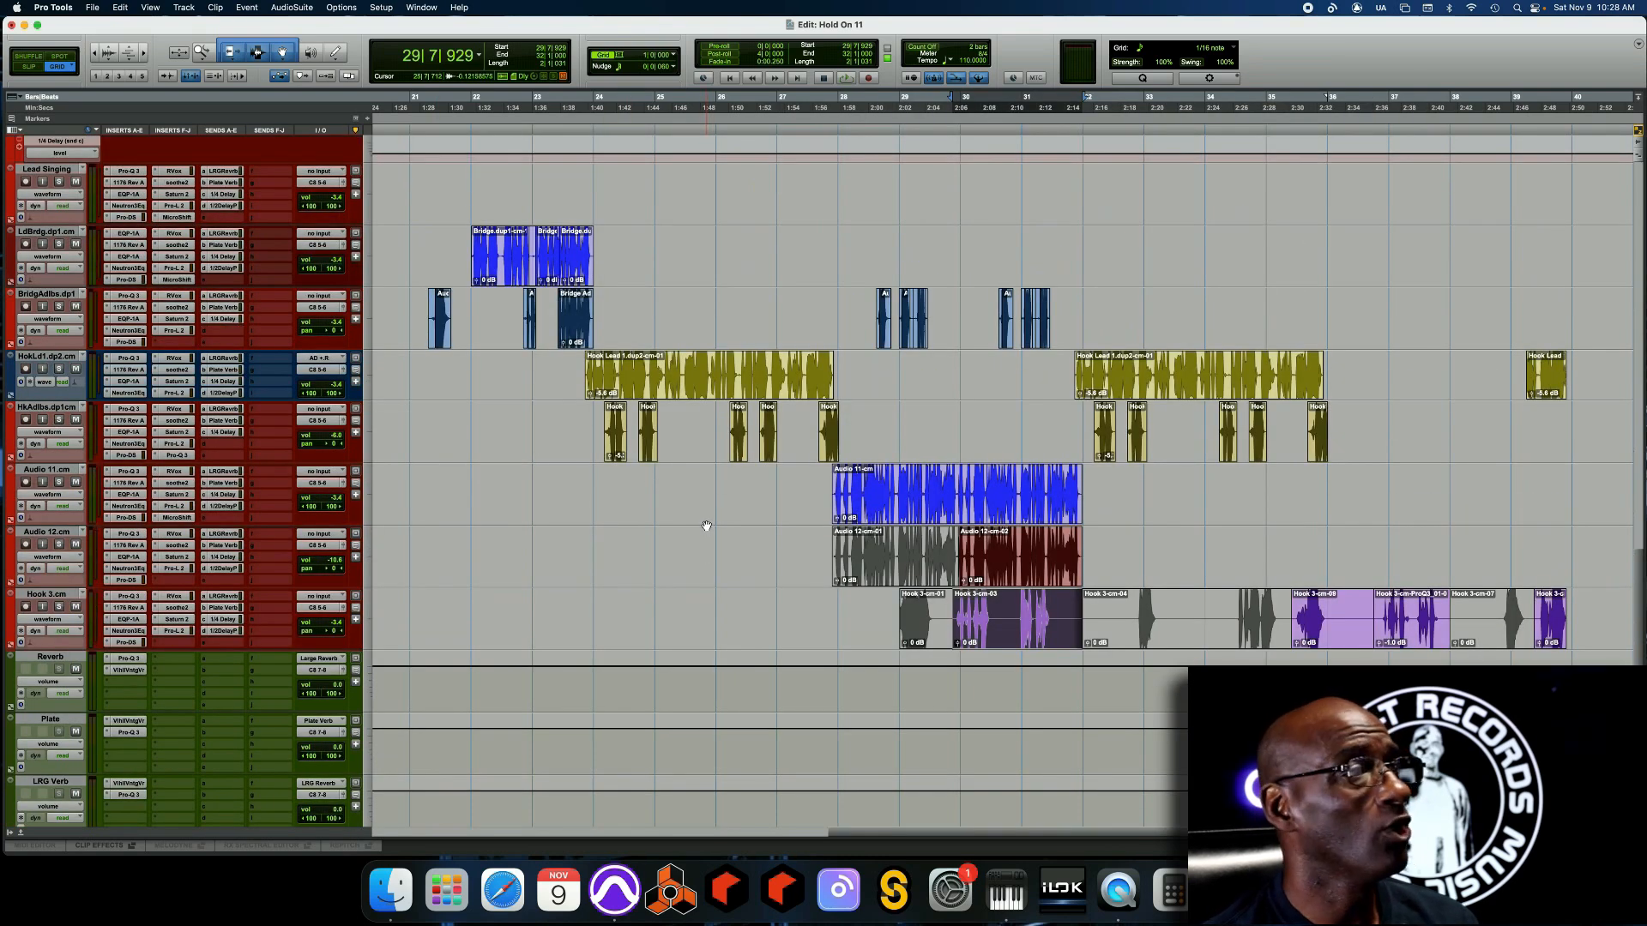
{"action": "scroll", "coordinate": [704, 526], "scroll_direction": "up", "scroll_amount": 11}
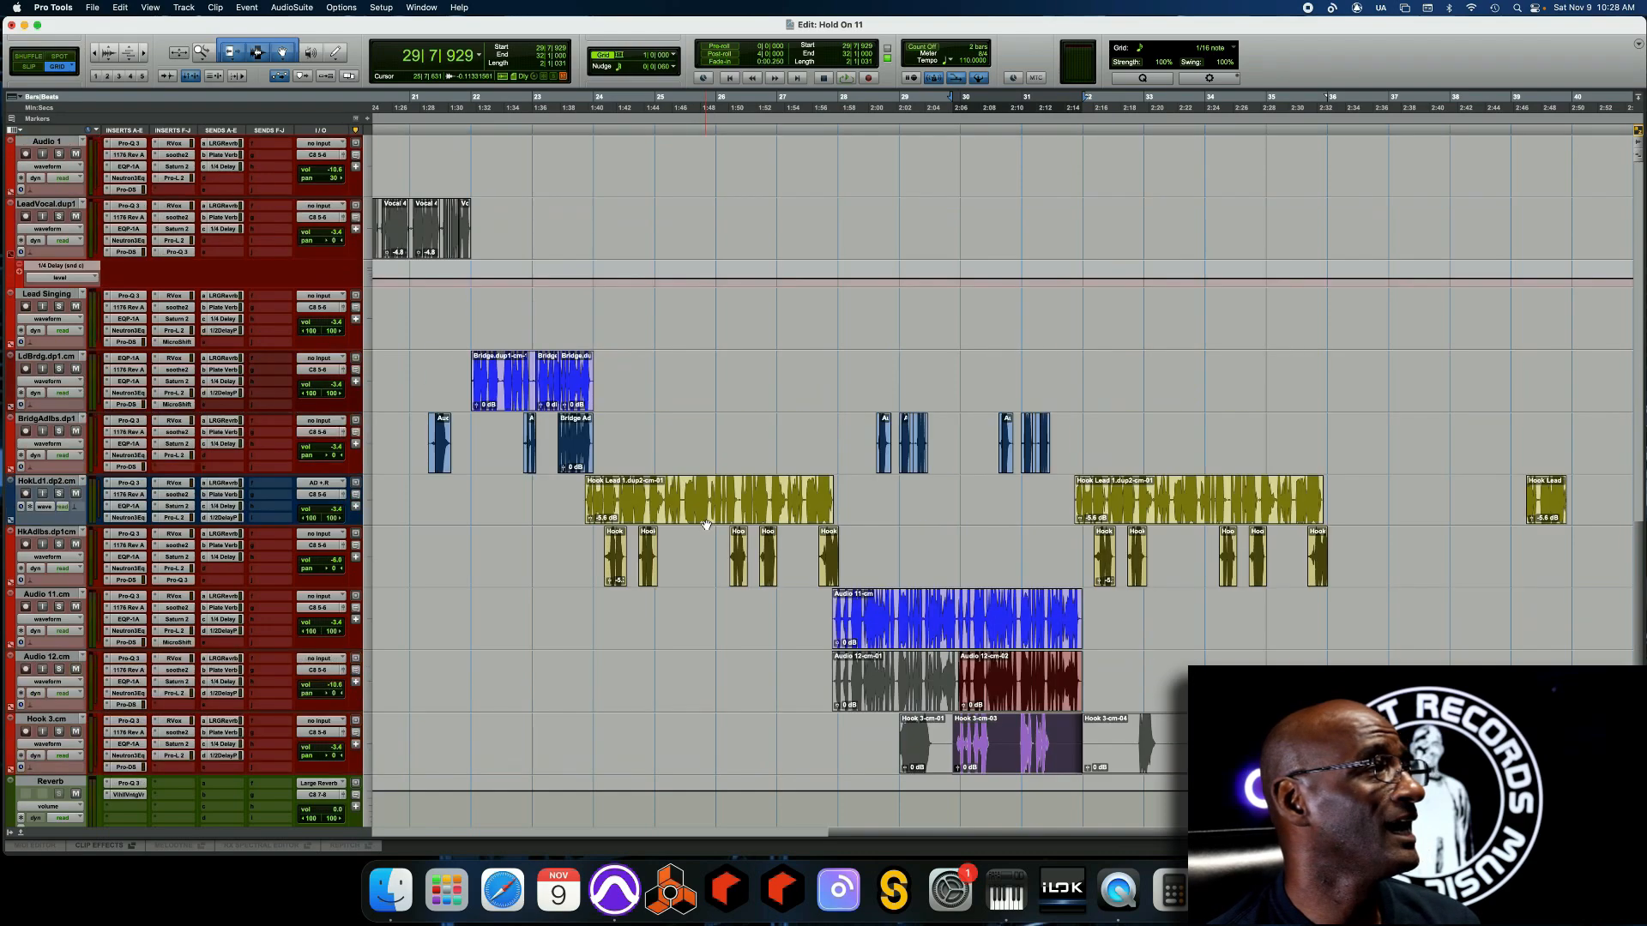
{"action": "scroll", "coordinate": [706, 522], "scroll_direction": "up", "scroll_amount": 10}
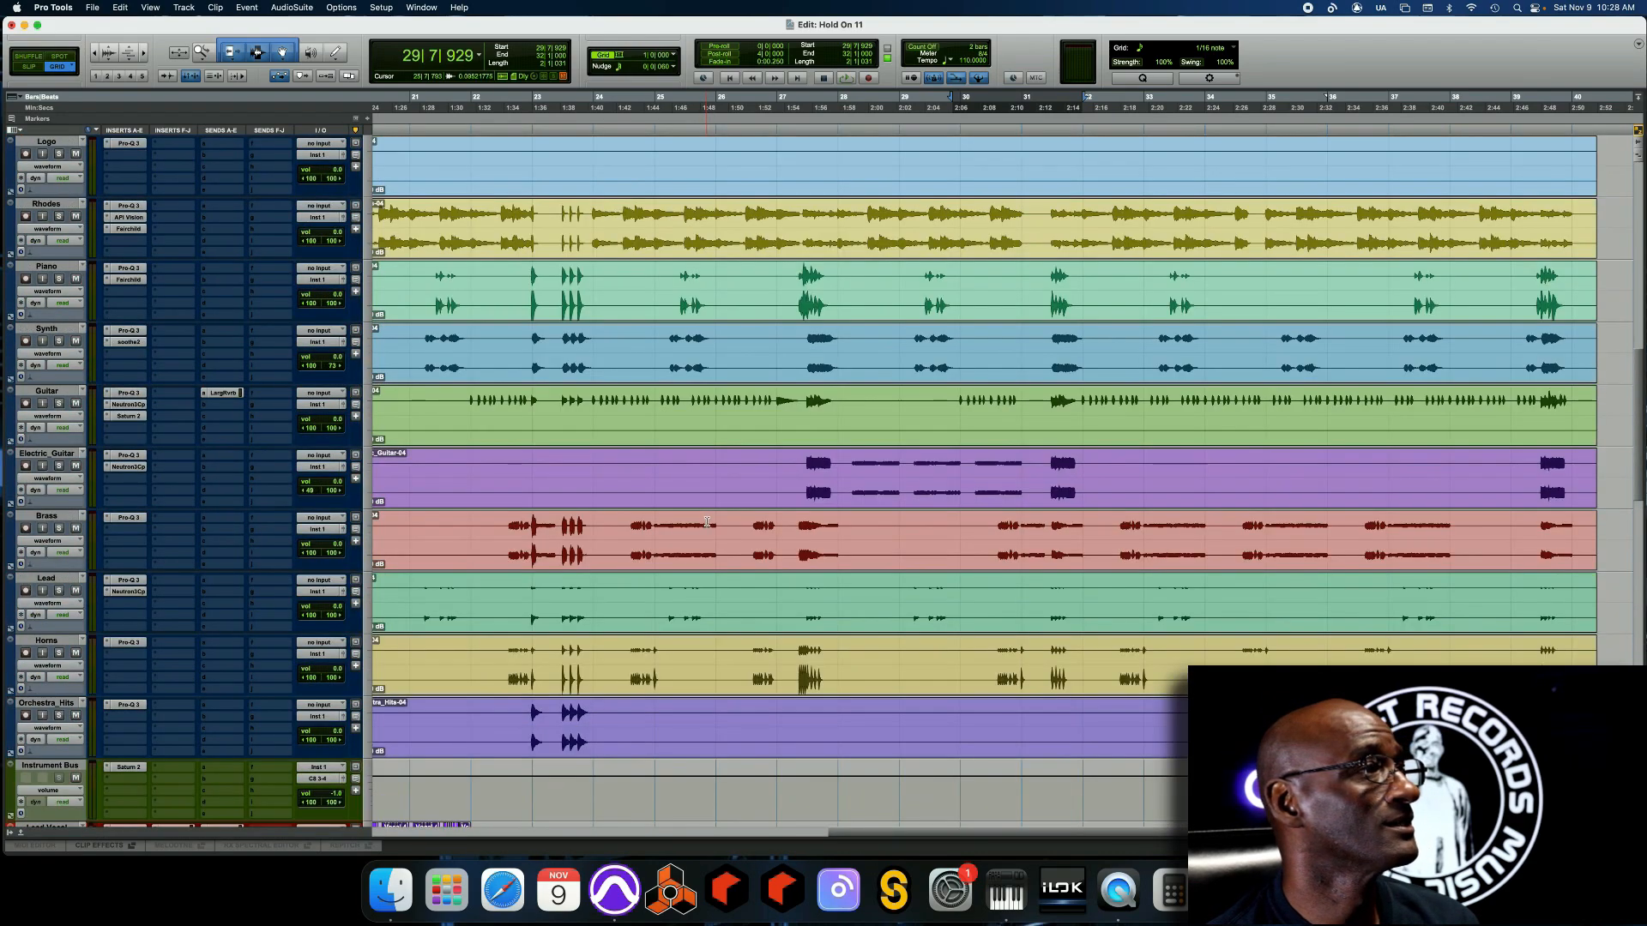
{"action": "scroll", "coordinate": [706, 523], "scroll_direction": "down", "scroll_amount": 12}
{"action": "scroll", "coordinate": [706, 525], "scroll_direction": "down", "scroll_amount": 13}
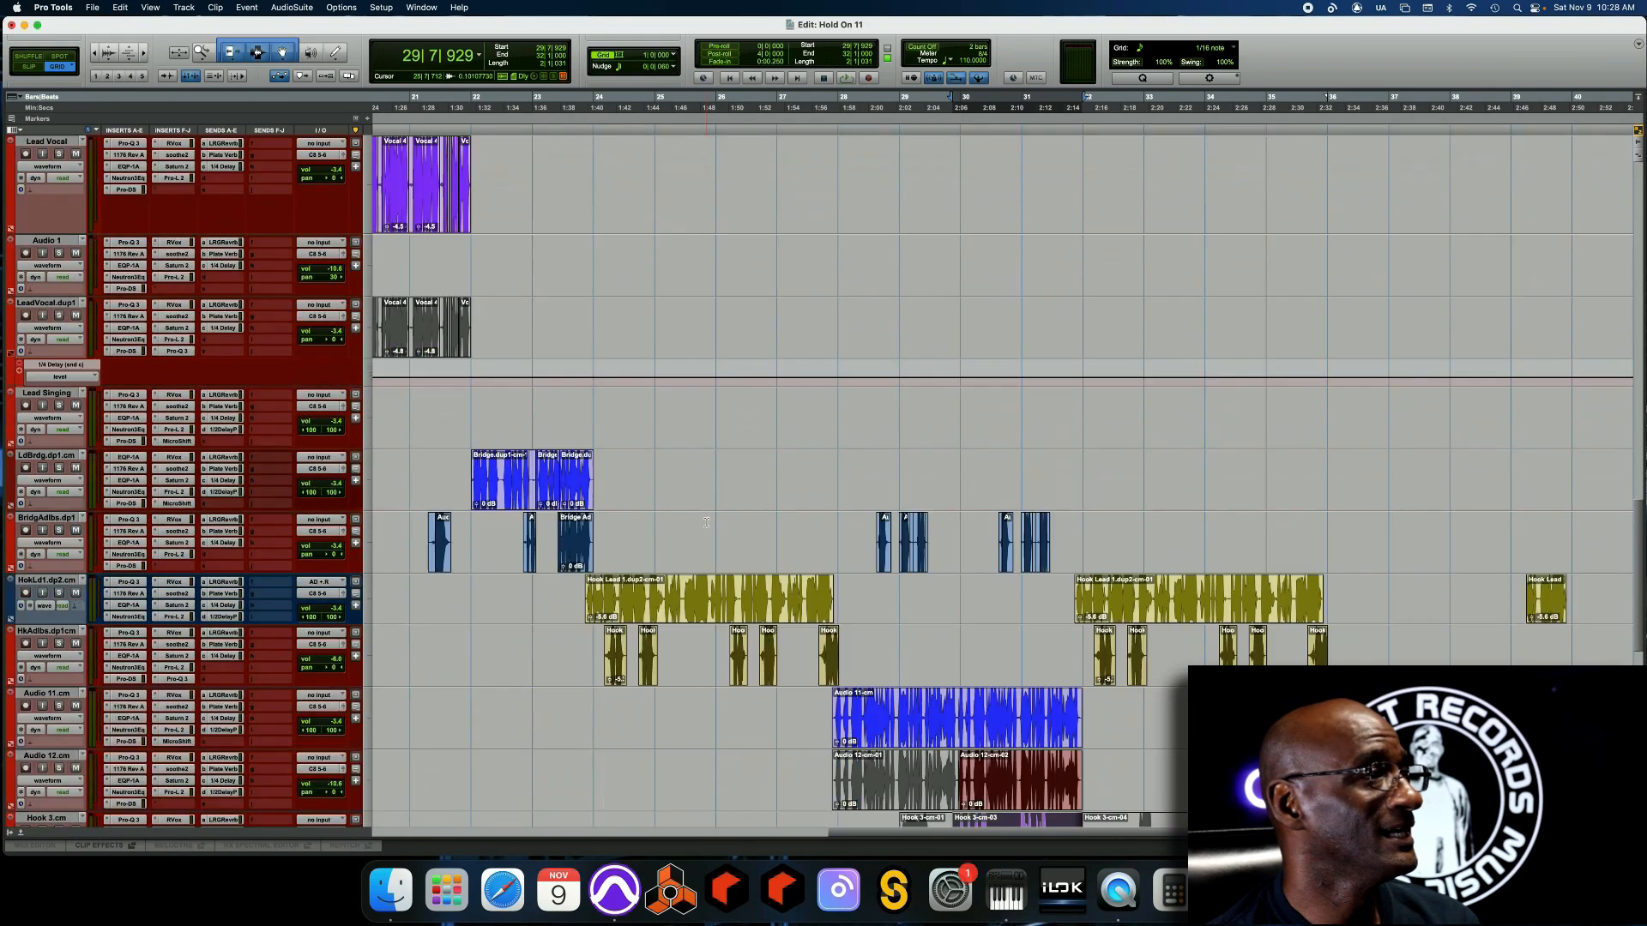
{"action": "scroll", "coordinate": [706, 525], "scroll_direction": "down", "scroll_amount": 5}
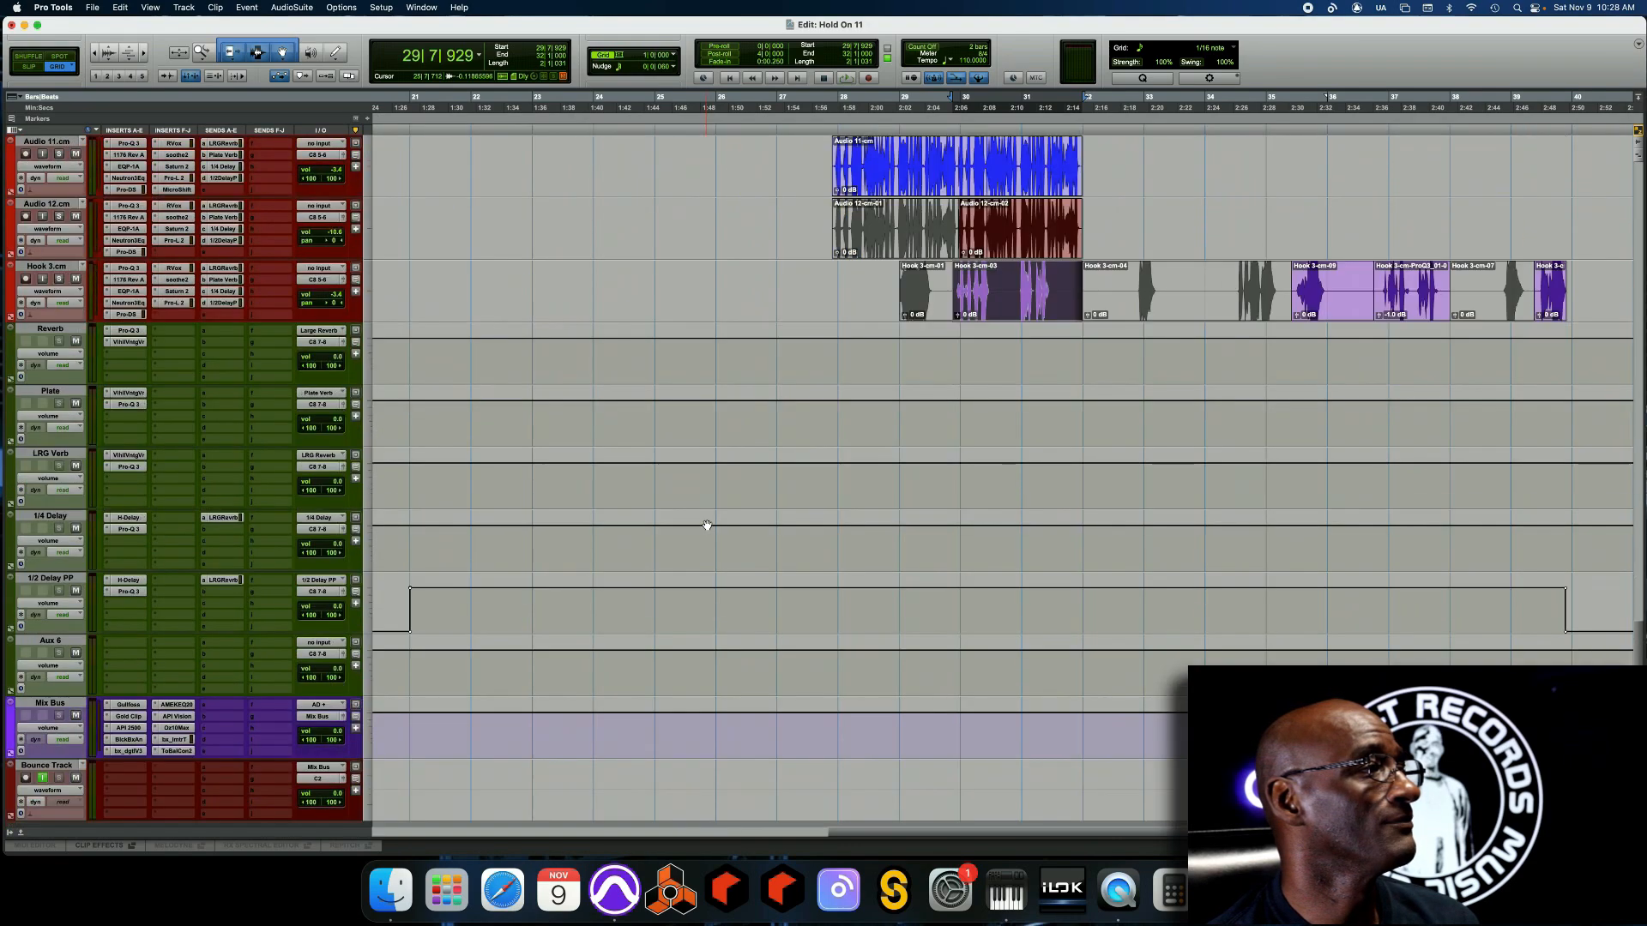